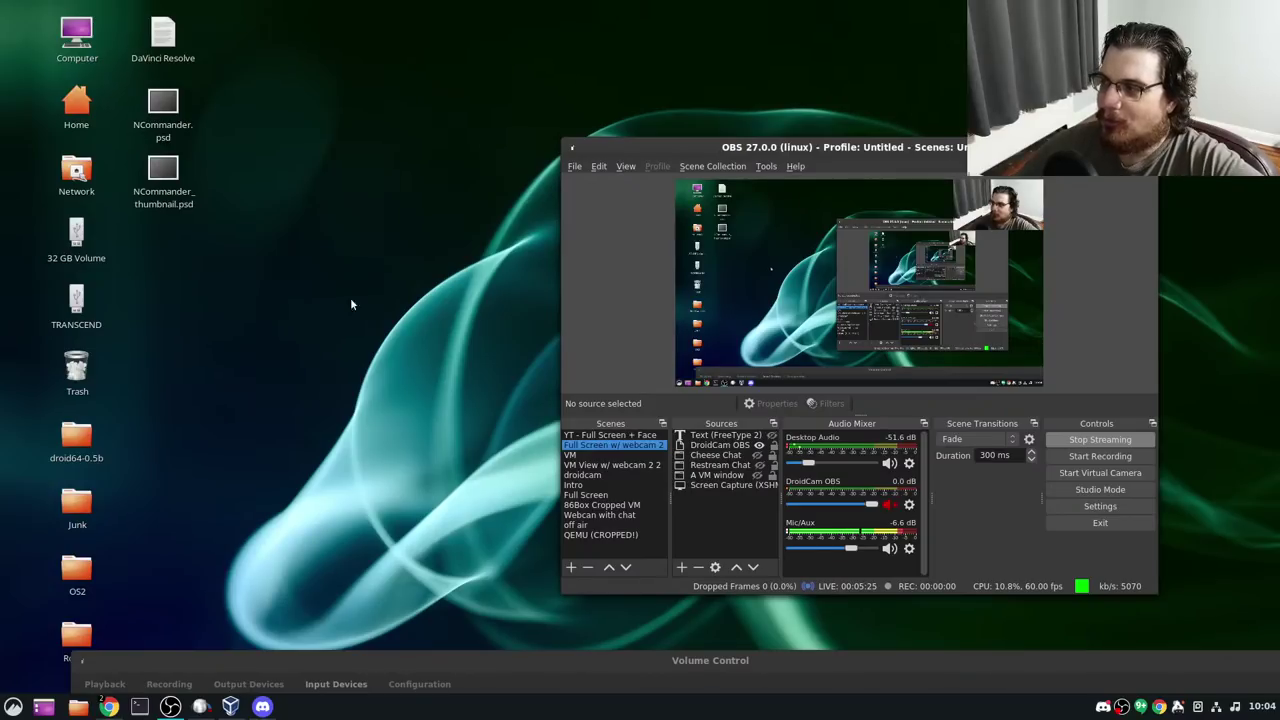
# Minimize OBS Studio, then resize and close the Volume Control window
pyautogui.click(655, 145)
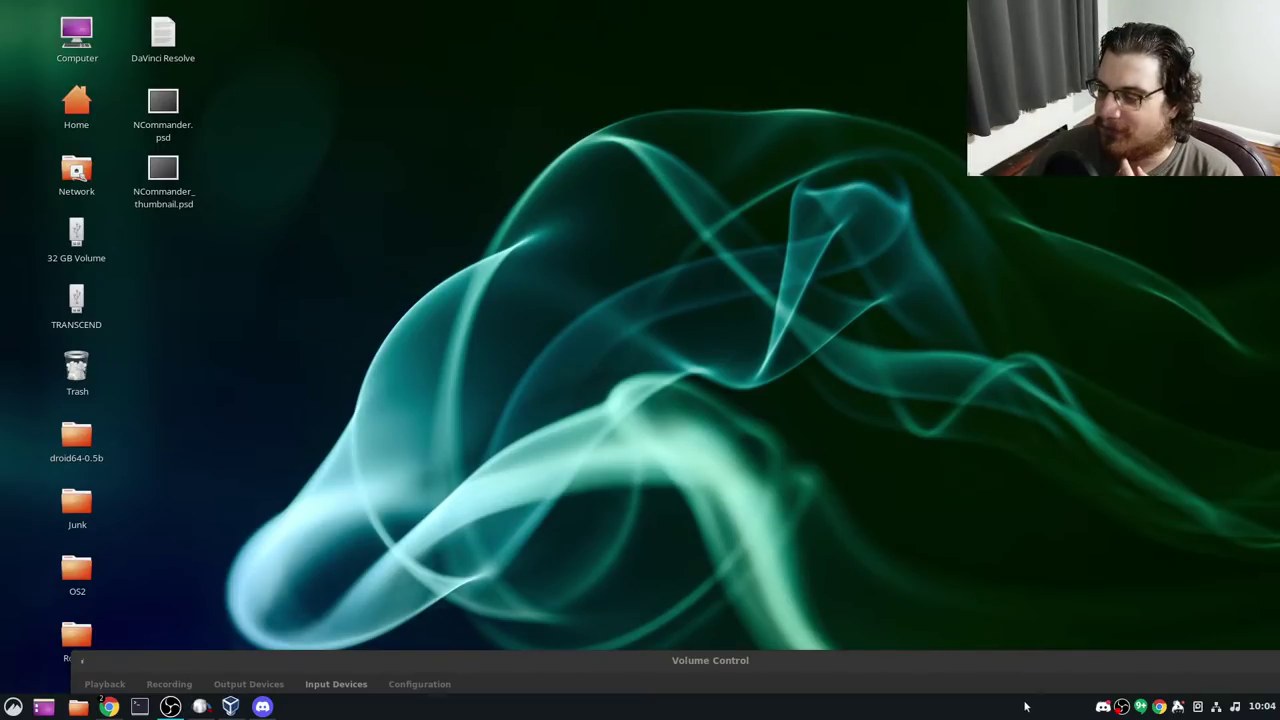
pyautogui.moveTo(777, 689); pyautogui.dragTo(840, 675)
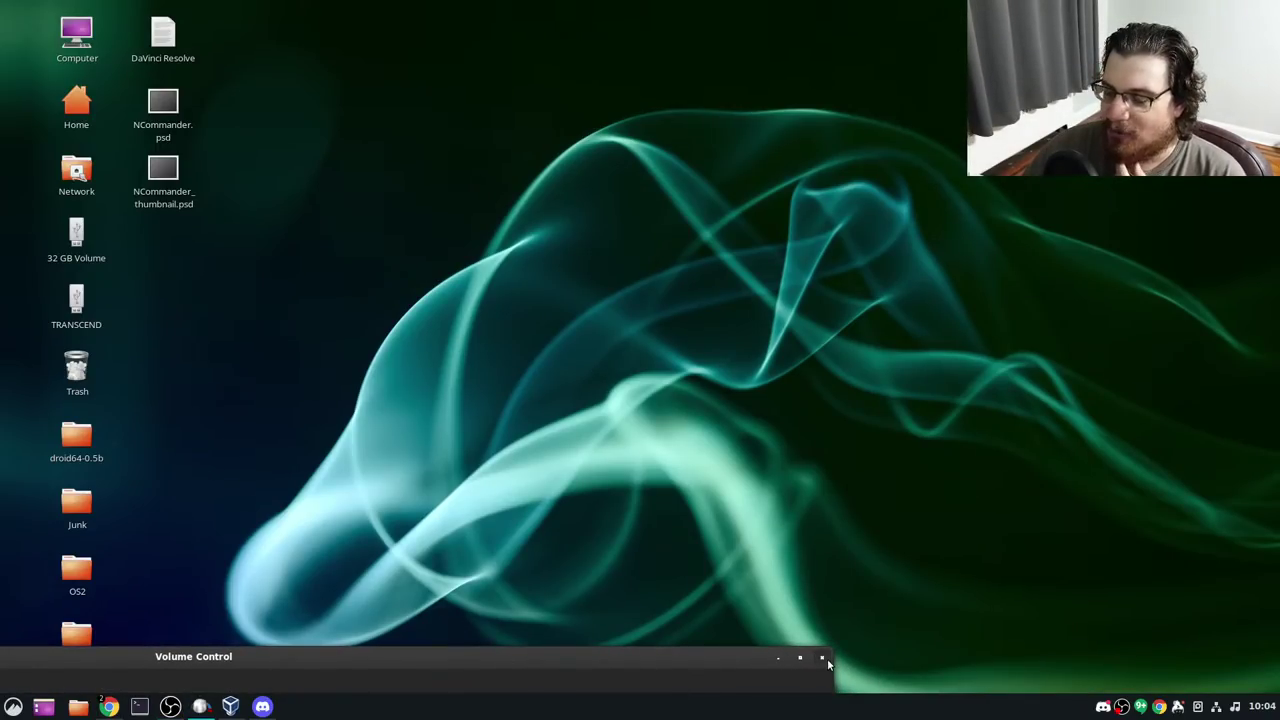
pyautogui.click(822, 657)
# In a terminal, change into the ~/src/pcem folder
pyautogui.click(139, 707)
pyautogui.write('cd')
pyautogui.press('Return')
pyautogui.write('cd src')
pyautogui.press('Return')
pyautogui.write('cd')
pyautogui.hotkey('ctrl', 'c')
pyautogui.write('cd pcem')
pyautogui.press('Return')
# List the folder's contents and launch PCem with ./pcem
pyautogui.write('ls')
pyautogui.press('Return')
pyautogui.write('./pcem')
pyautogui.press('Return')
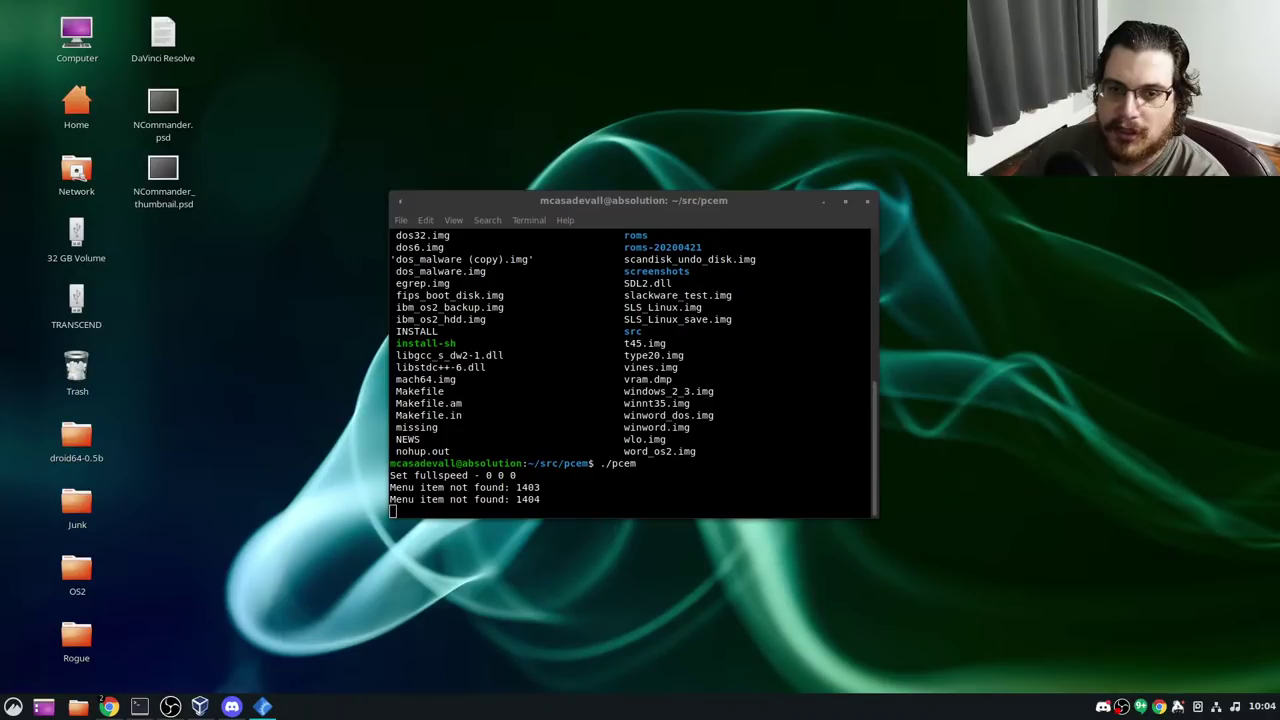
# Select the Slackware Test machine, then bring up the file manager at the home folder
pyautogui.scroll(-5, 583, 316)
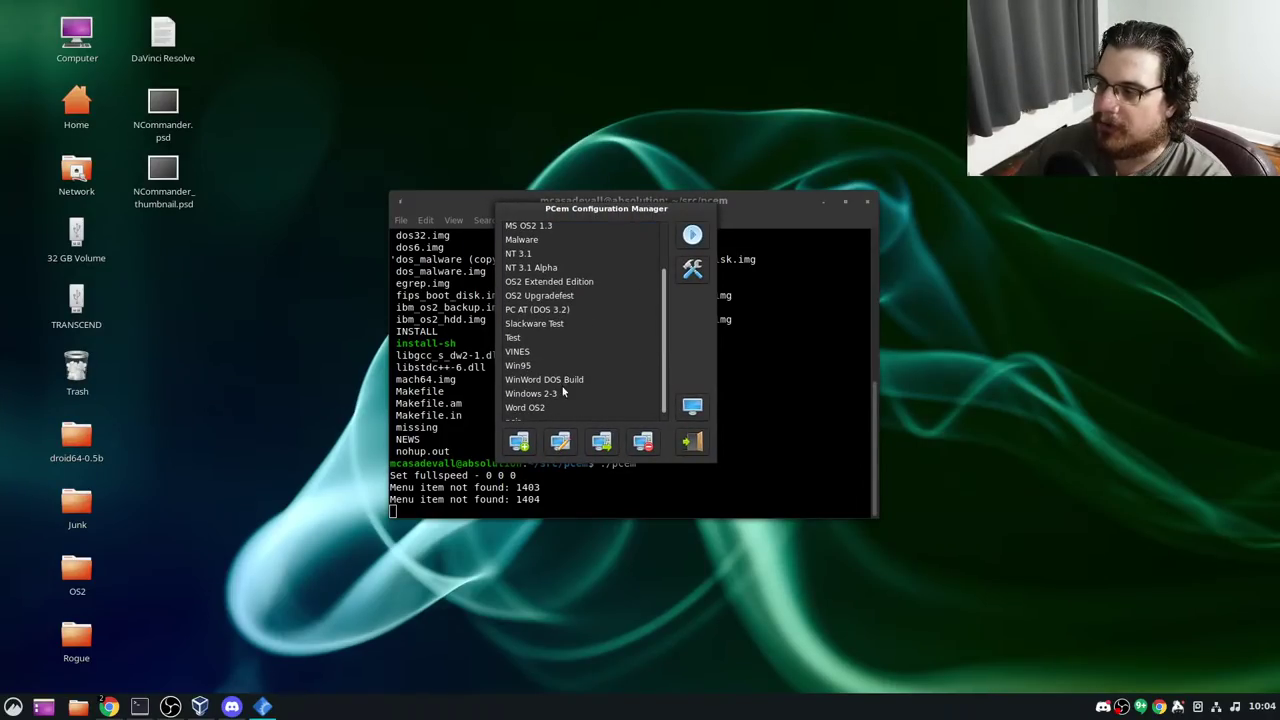
pyautogui.click(558, 323)
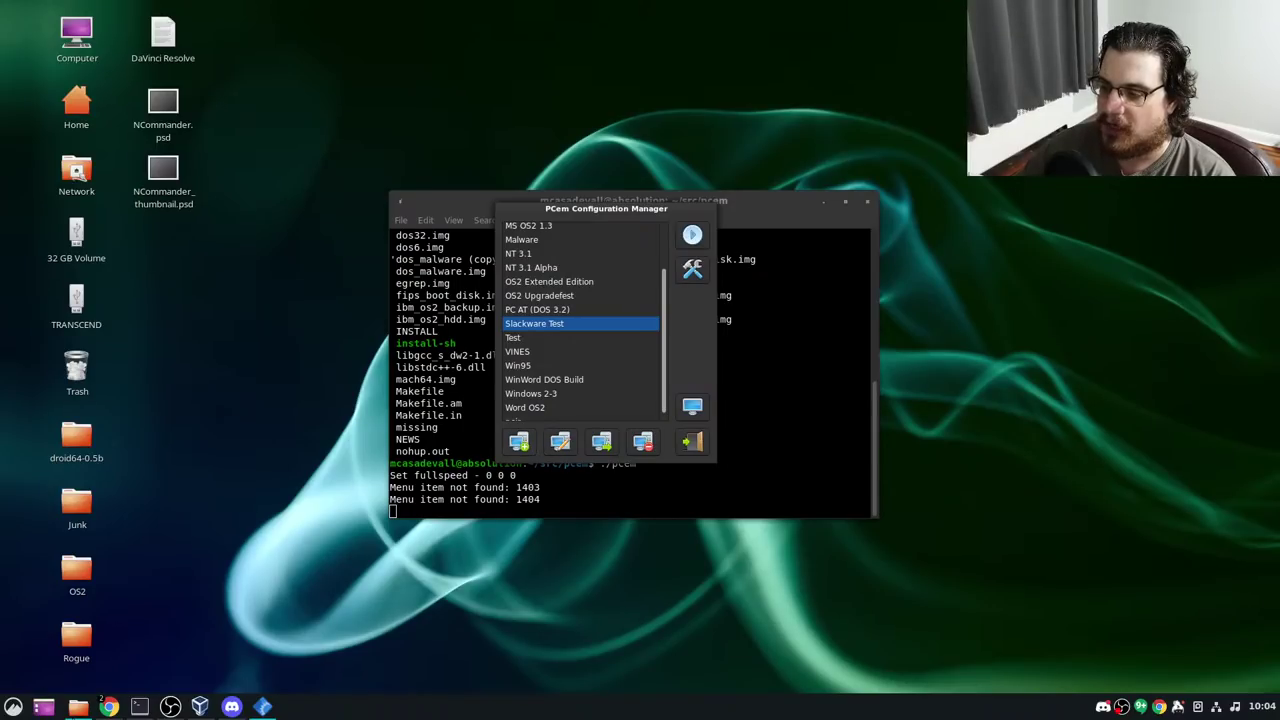
pyautogui.click(70, 708)
pyautogui.doubleClick(494, 168)
# Navigate the file manager to /srv/retro/SW/Slackware via the location bar
pyautogui.tripleClick(494, 168)
pyautogui.write('/srv/retor')
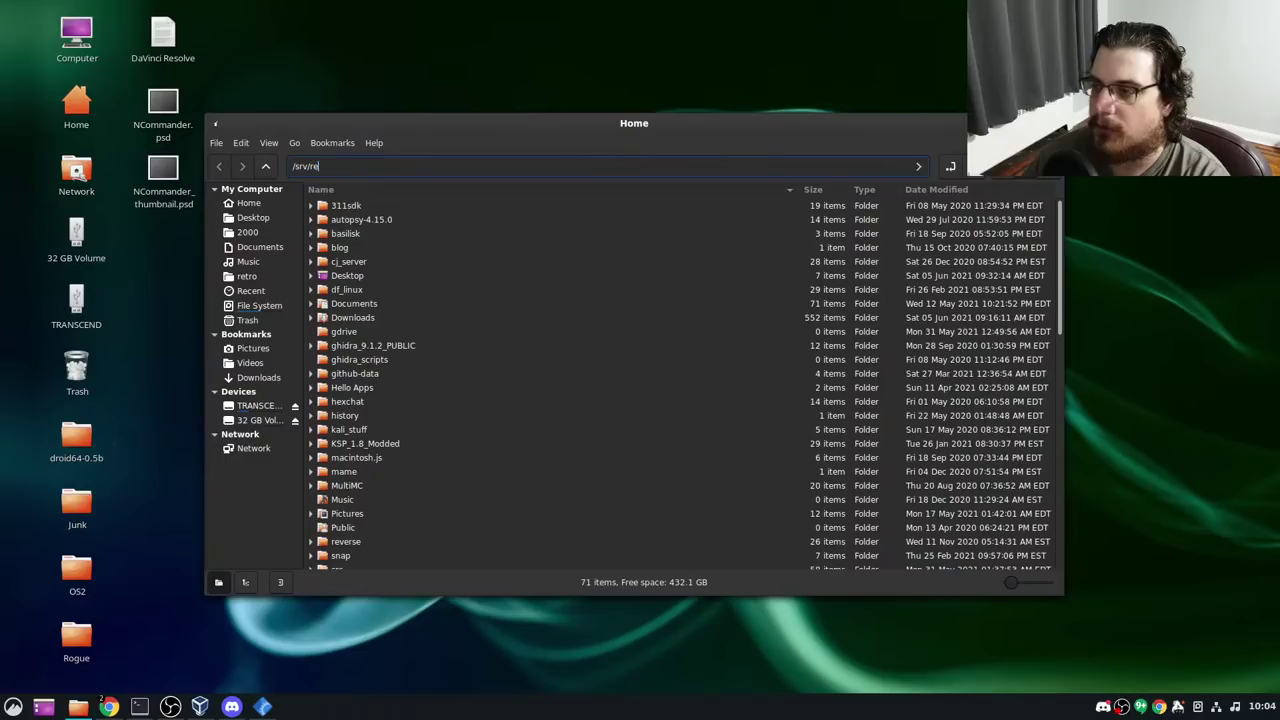
pyautogui.press('BackSpace')
pyautogui.press('BackSpace')
pyautogui.write('ro/SW/')
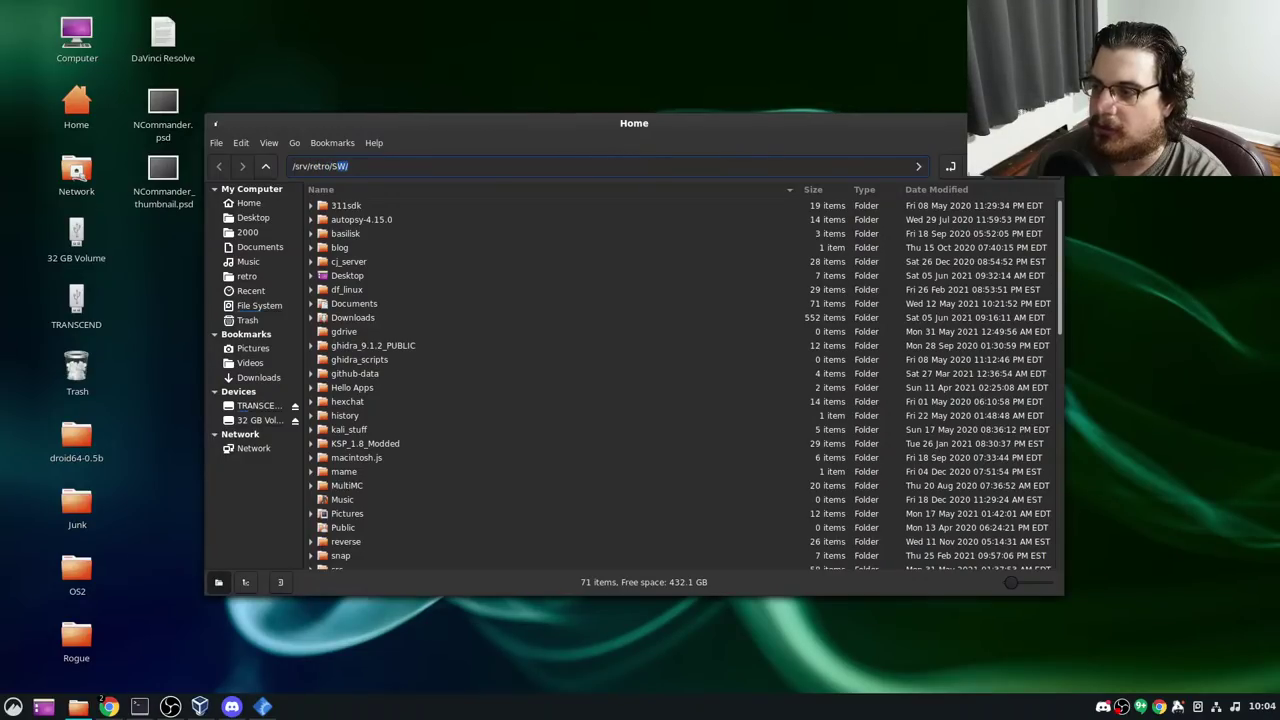
pyautogui.press('Tab')
pyautogui.write('S')
pyautogui.press('Return')
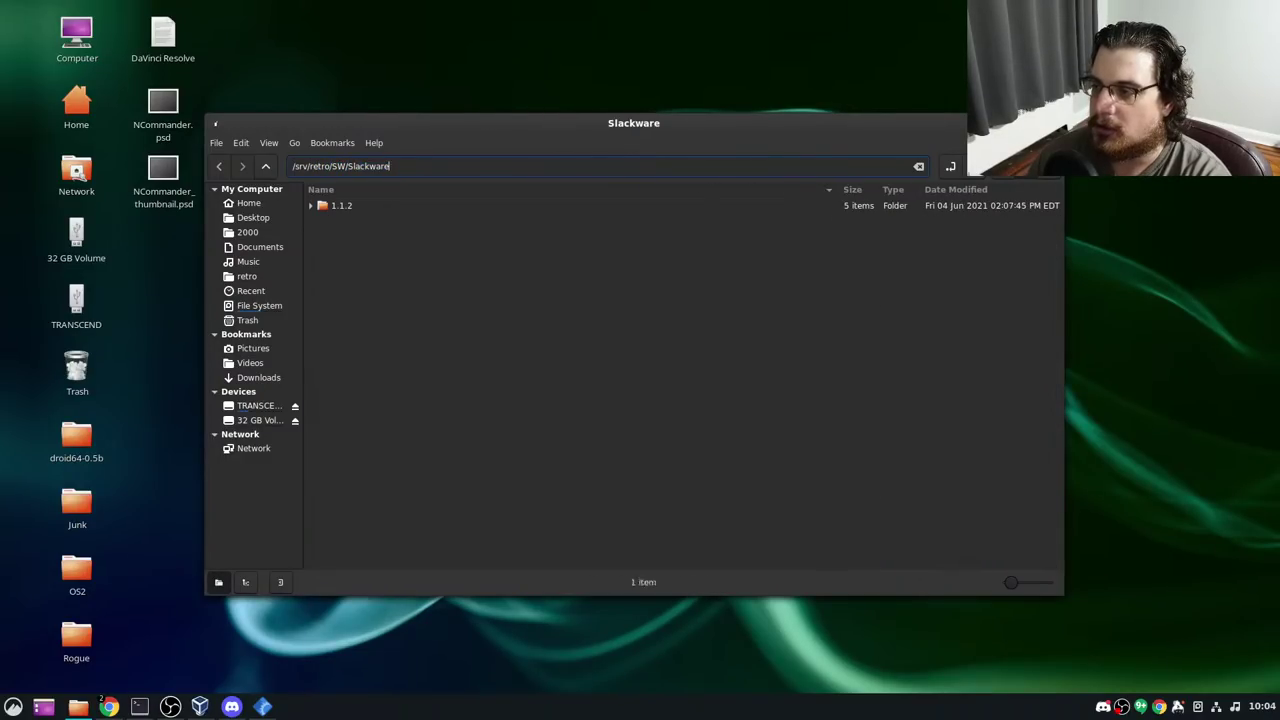
# Open the 1.1.2 folder, browse its img disk images, and return to 1.1.2
pyautogui.doubleClick(373, 206)
pyautogui.click(350, 208)
pyautogui.doubleClick(345, 207)
pyautogui.scroll(-3, 430, 300)
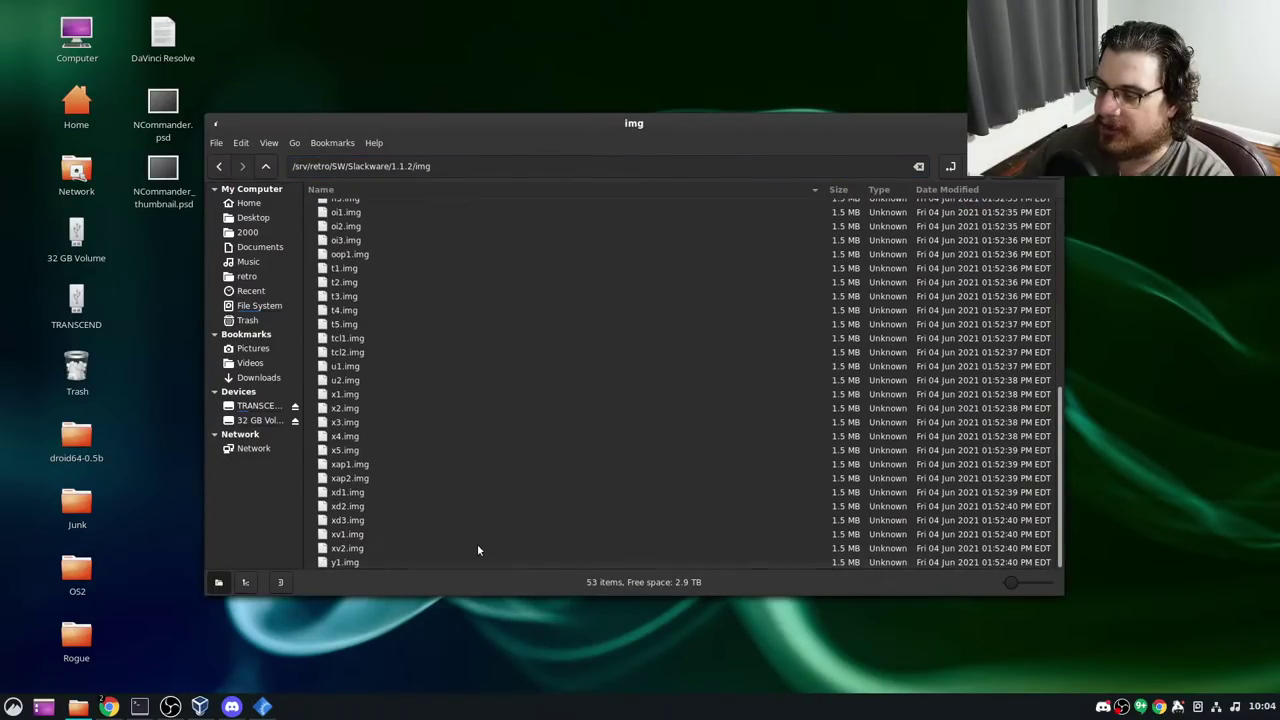
pyautogui.scroll(-3, 477, 542)
pyautogui.scroll(3, 479, 518)
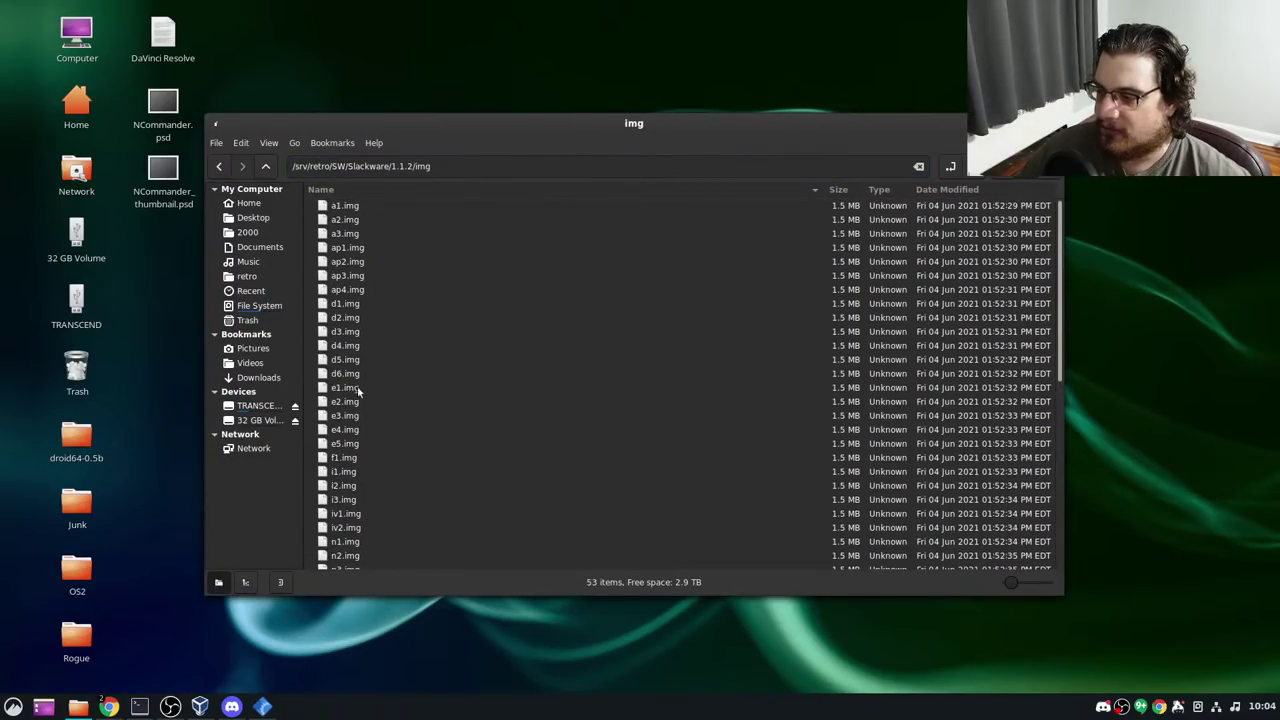
pyautogui.click(266, 166)
# Look over bareboot.img and color144.img, then bring up actions for make_media.py
pyautogui.click(378, 246)
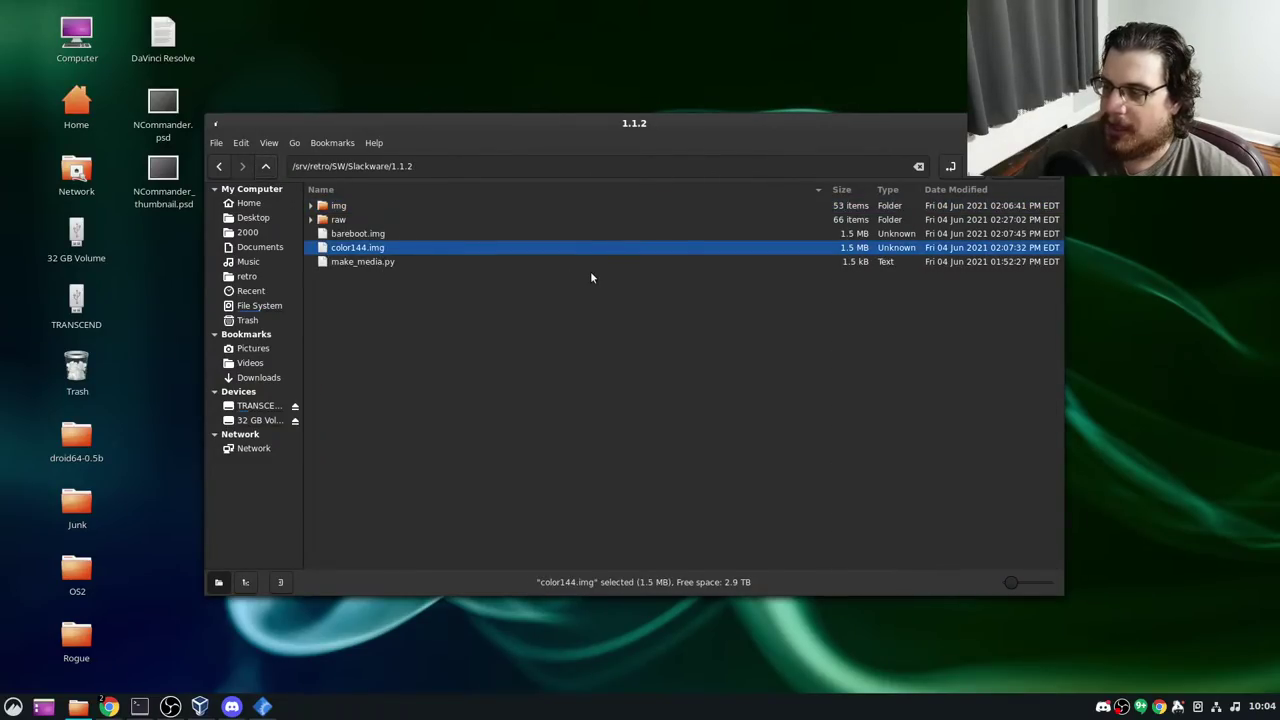
pyautogui.press('Up')
pyautogui.press('Down')
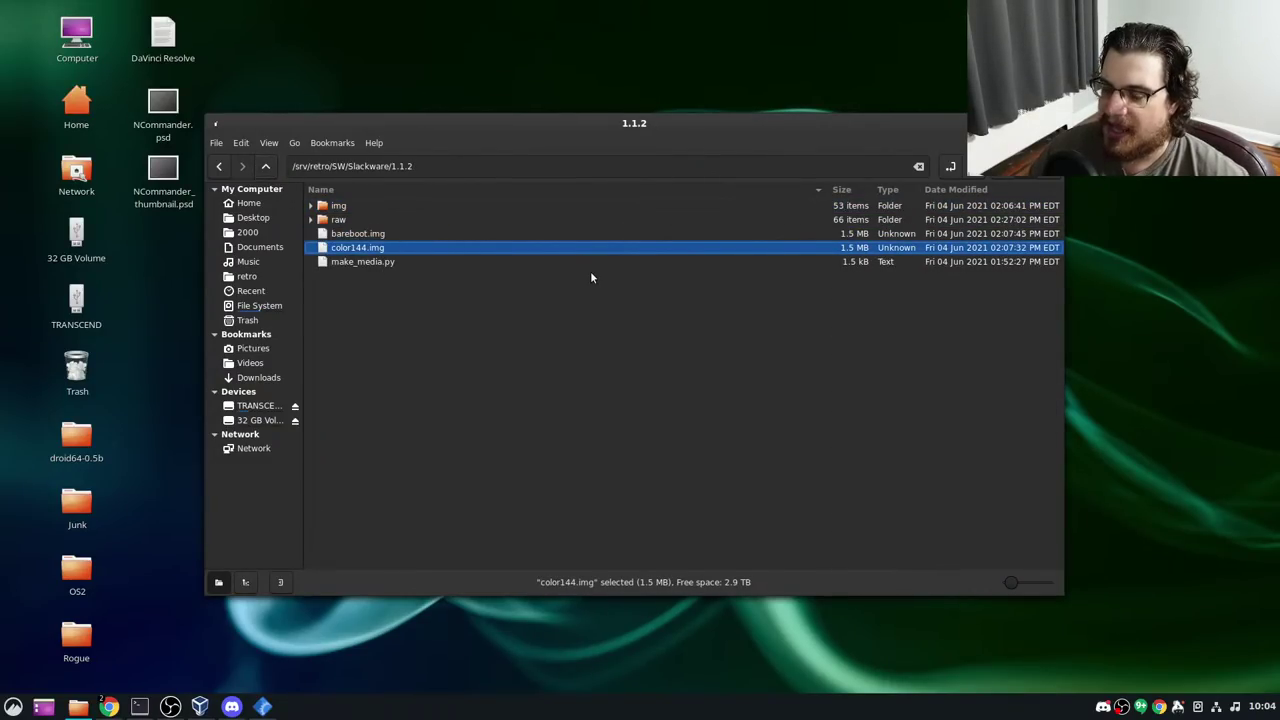
pyautogui.press('Down')
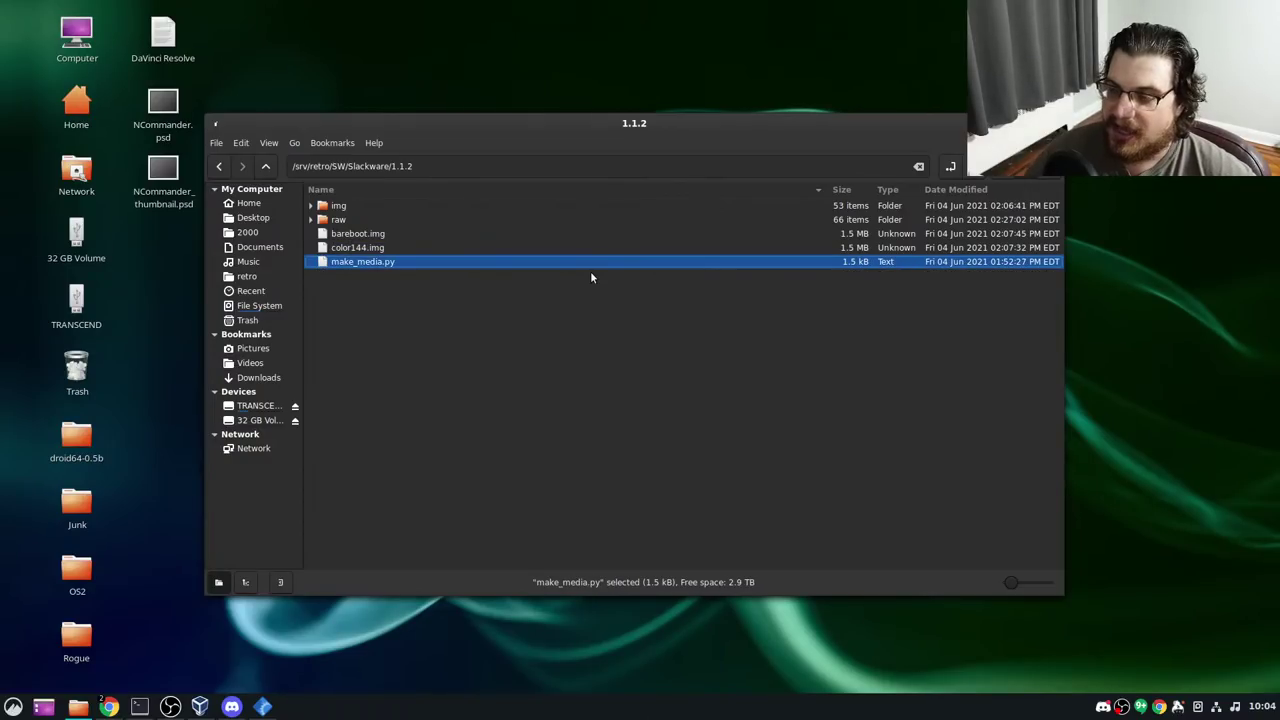
pyautogui.rightClick(502, 261)
# Open make_media.py in Visual Studio Code and scroll through its code
pyautogui.moveTo(585, 283)
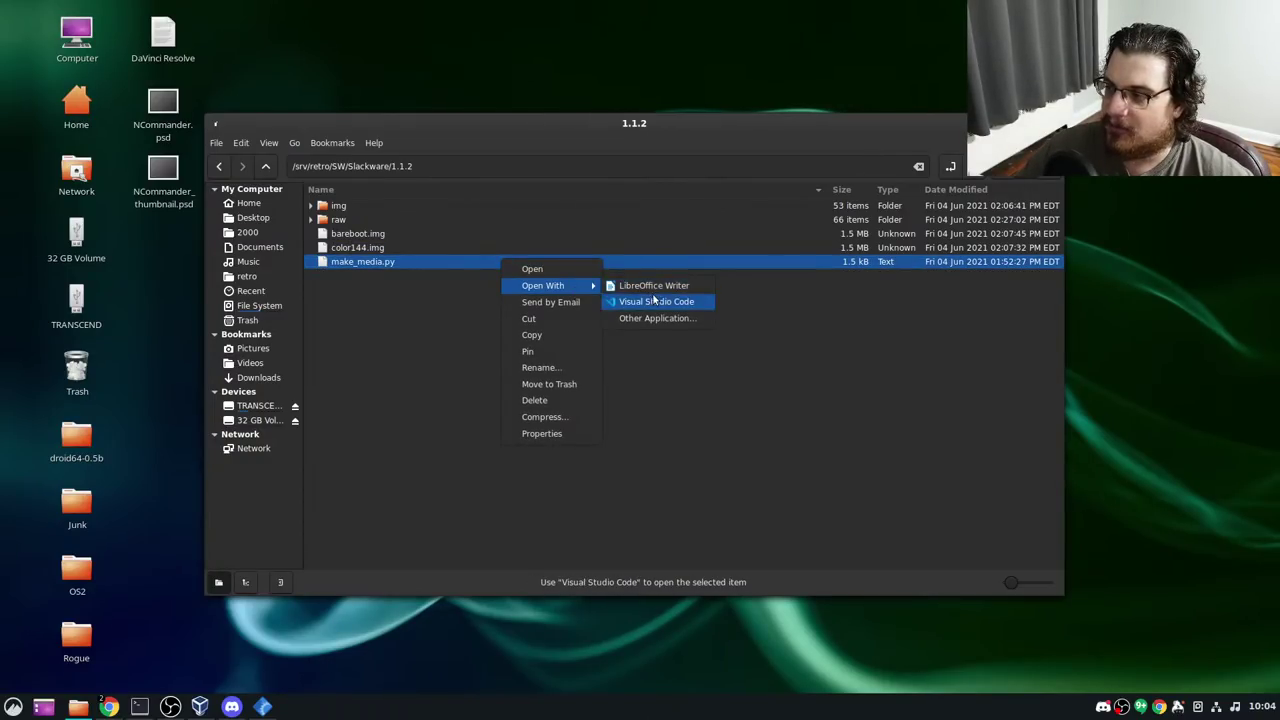
pyautogui.click(660, 301)
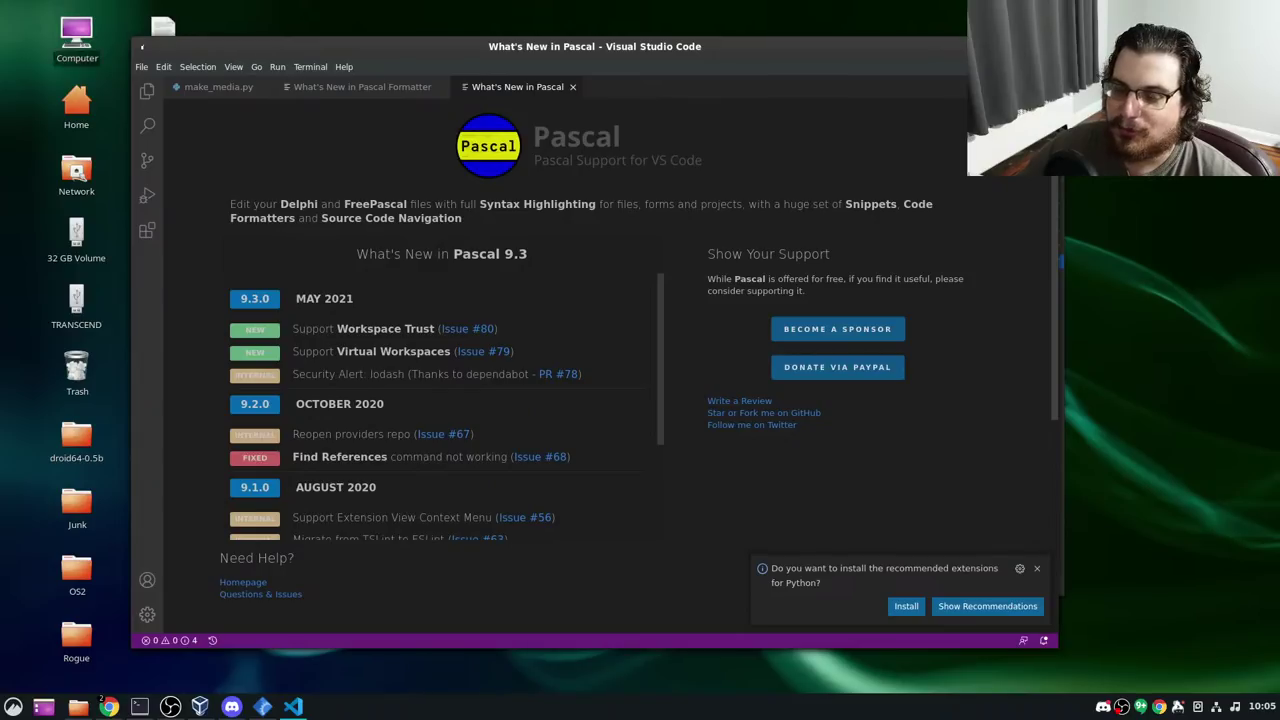
pyautogui.click(211, 87)
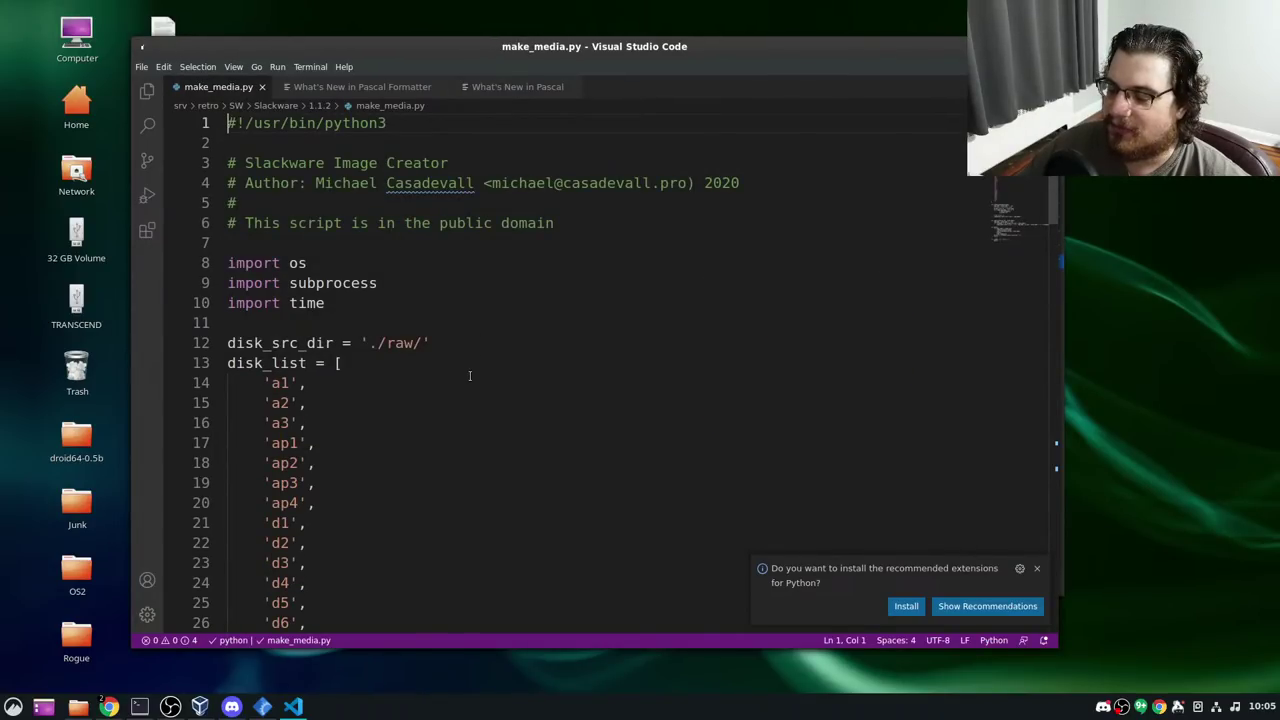
pyautogui.scroll(-3, 452, 363)
pyautogui.scroll(-20, 440, 375)
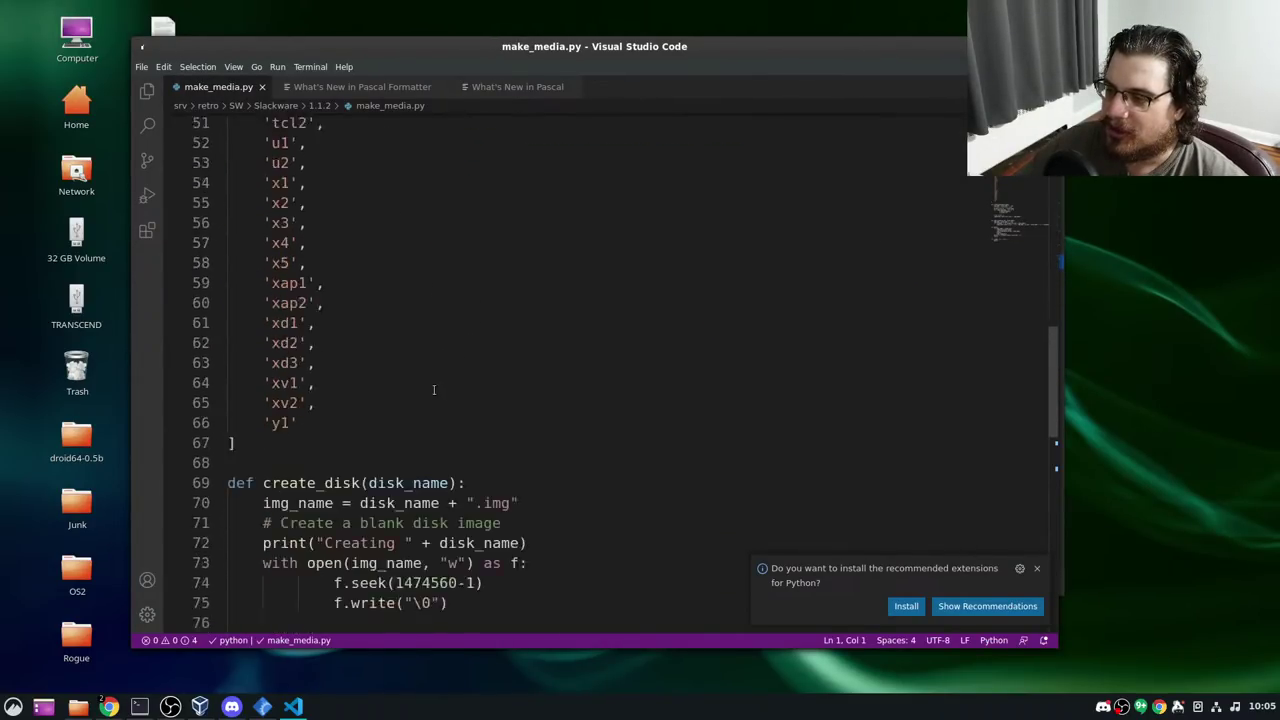
pyautogui.scroll(6, 436, 377)
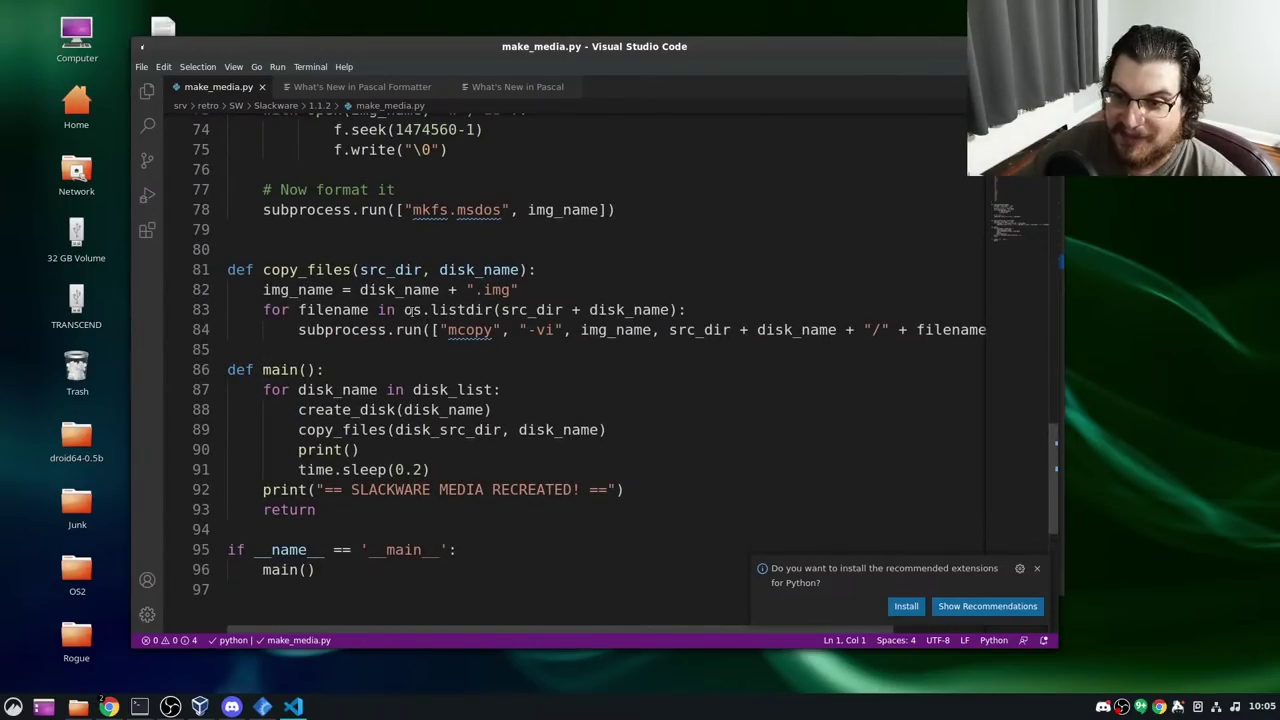
# Close make_media.py and the Pascal release-notes tabs, then quit VS Code with Ctrl+Q
pyautogui.click(262, 87)
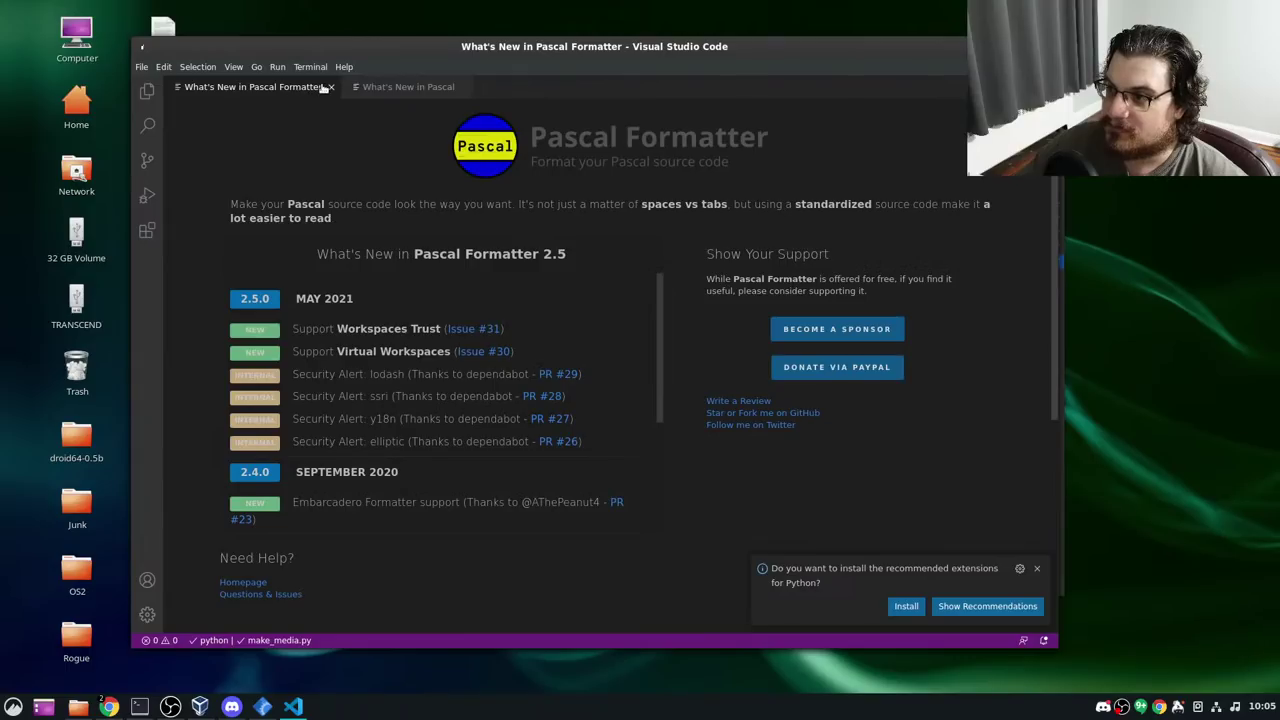
pyautogui.click(329, 87)
pyautogui.click(288, 87)
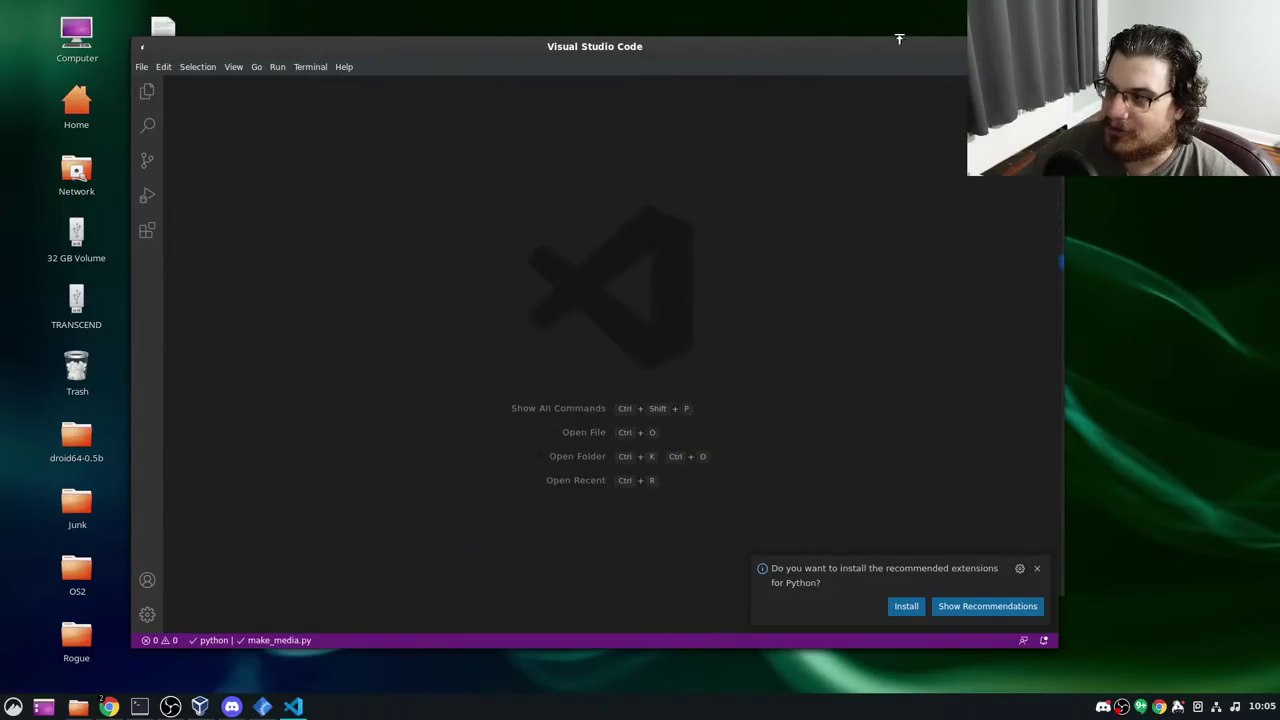
pyautogui.hotkey('ctrl', 'q')
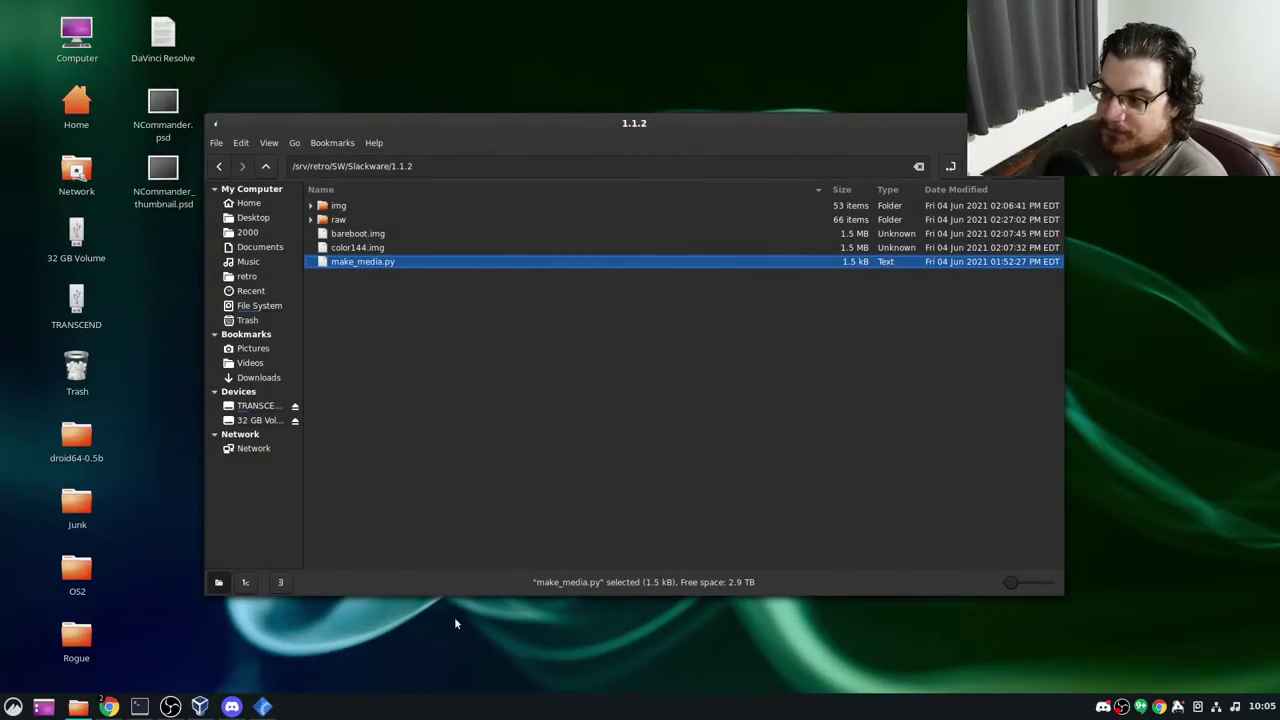
# Close the file manager and move the terminal aside to reveal PCem
pyautogui.click(139, 707)
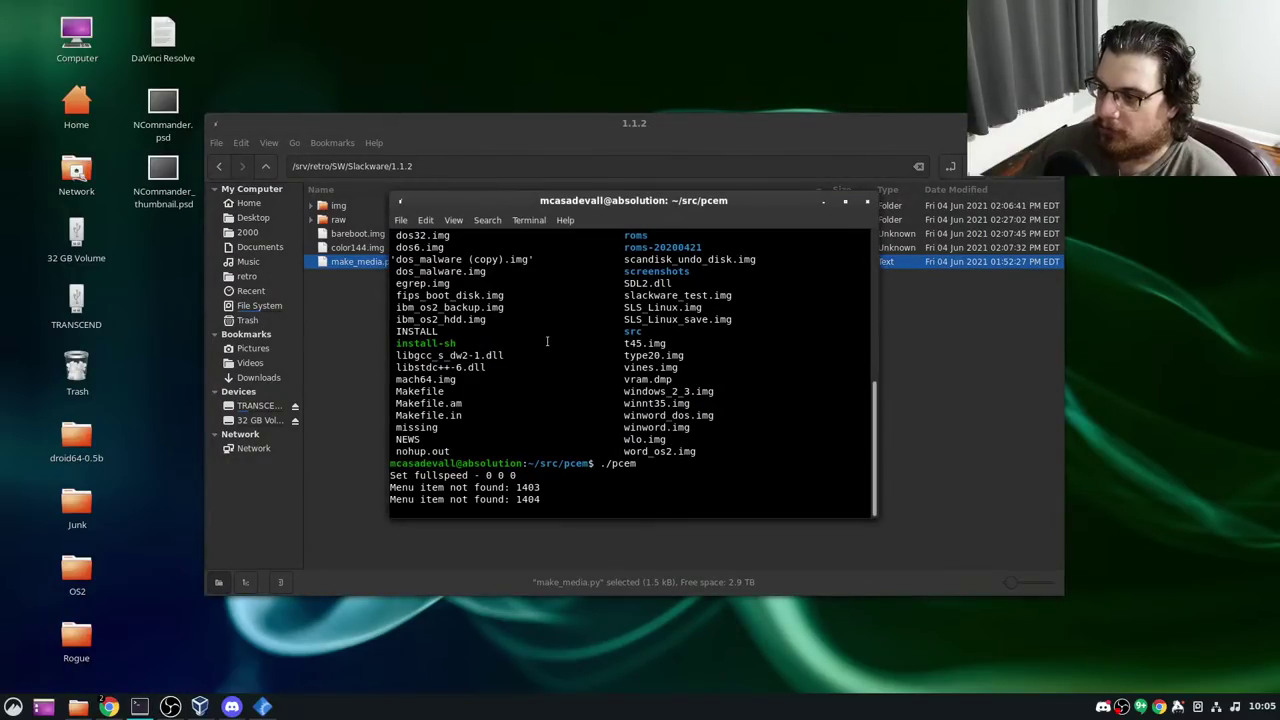
pyautogui.click(1054, 123)
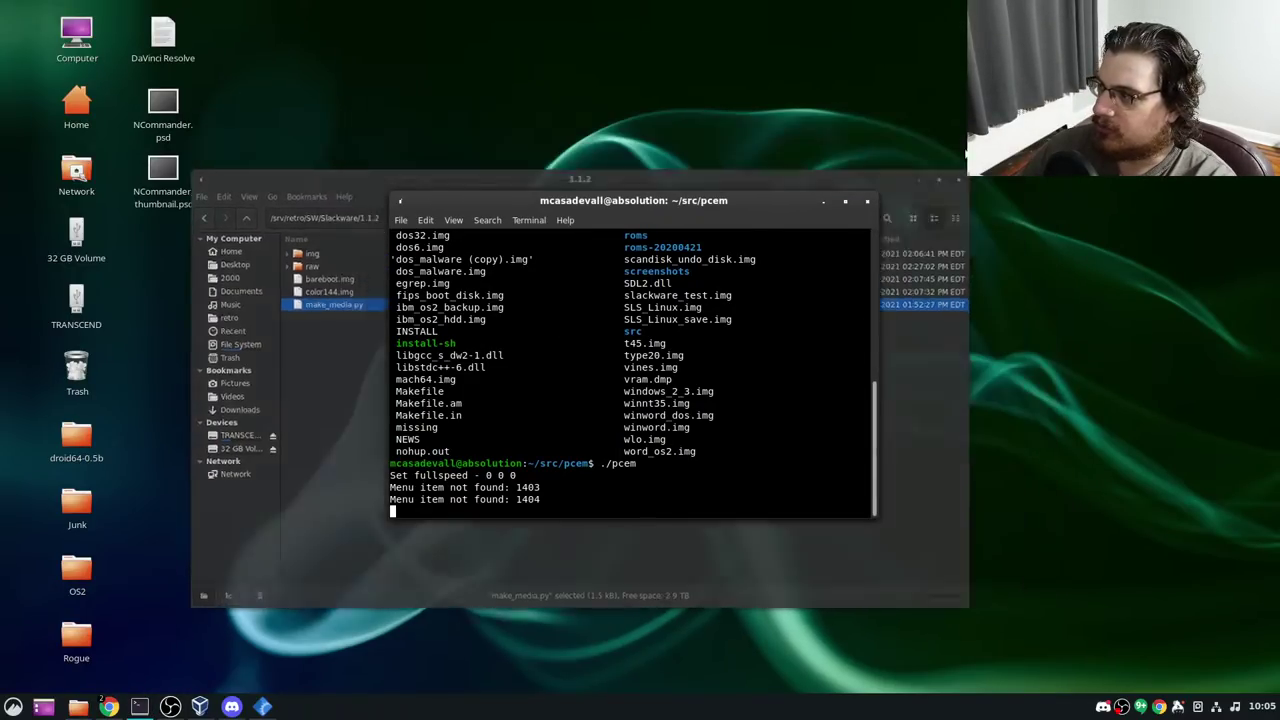
pyautogui.moveTo(696, 208); pyautogui.dragTo(196, 563)
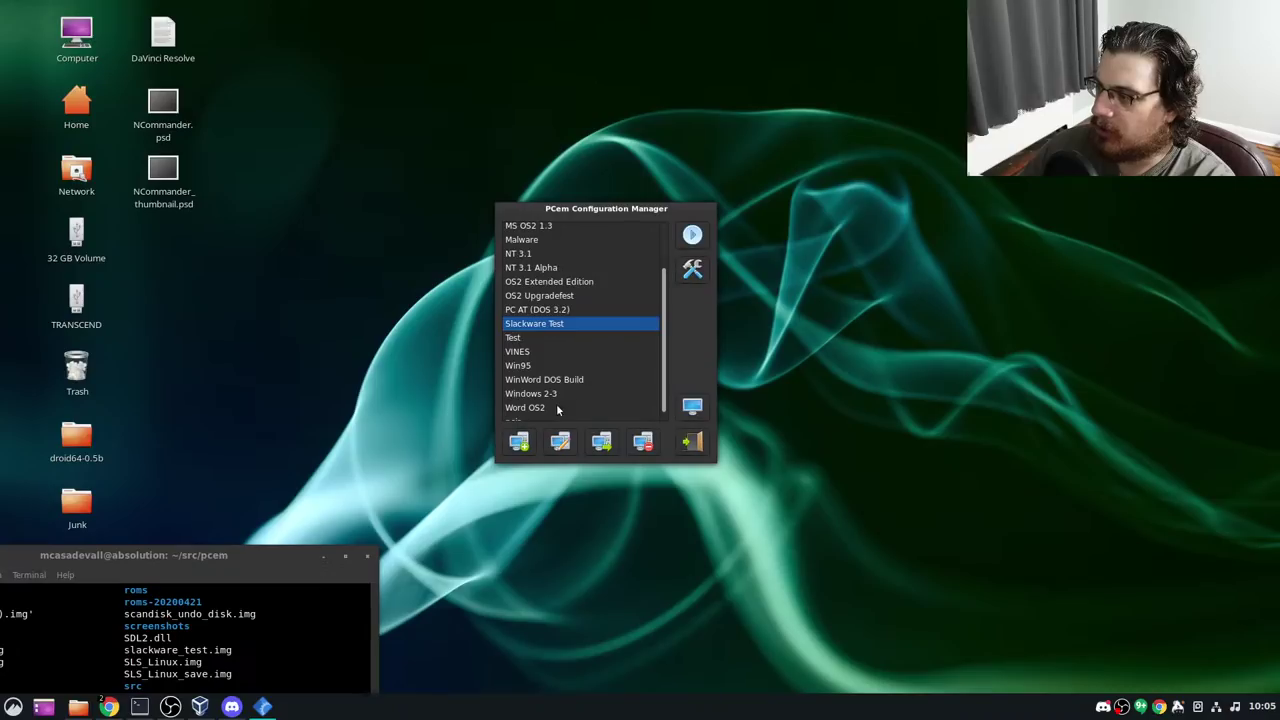
# Create a new PCem configuration named 'SLACKWARE BUT FROM FLOPPY'
pyautogui.click(519, 443)
pyautogui.write('Slack')
pyautogui.press('BackSpace')
pyautogui.press('BackSpace')
pyautogui.press('BackSpace')
pyautogui.press('BackSpace')
pyautogui.press('BackSpace')
pyautogui.write('SLA')
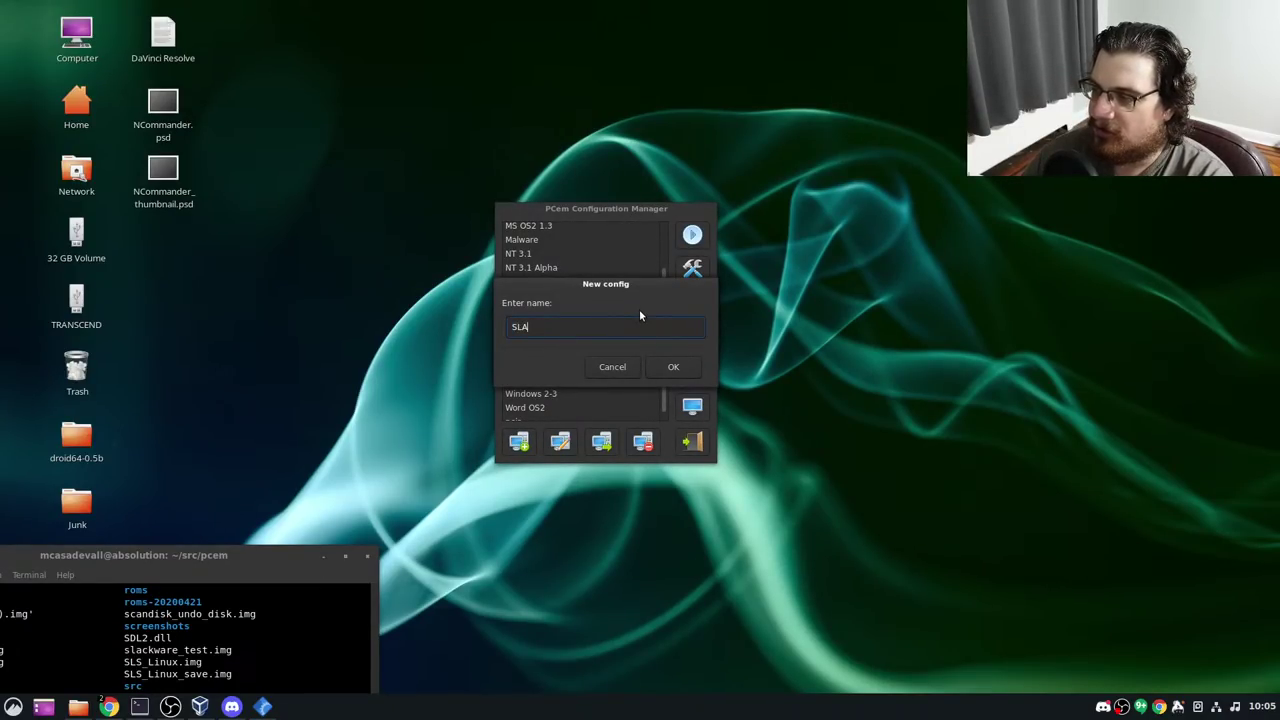
pyautogui.write('CKWARE BUT FROM')
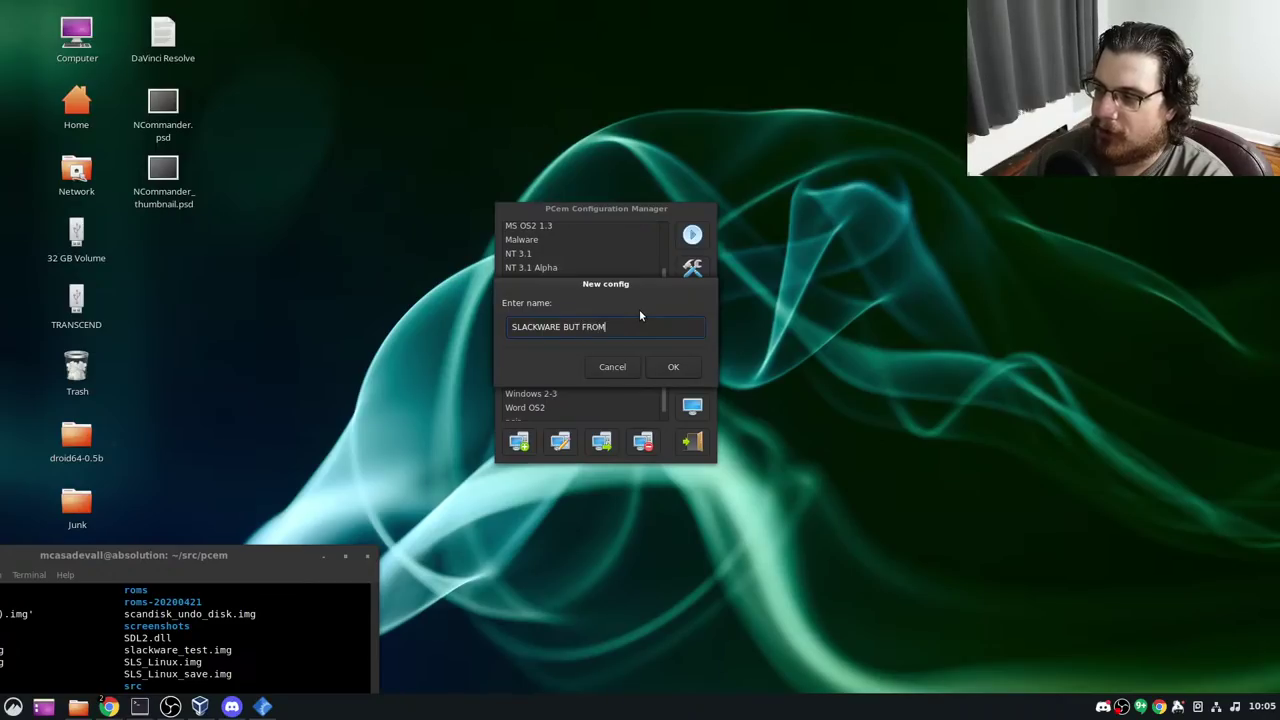
pyautogui.write(' FLOPPY')
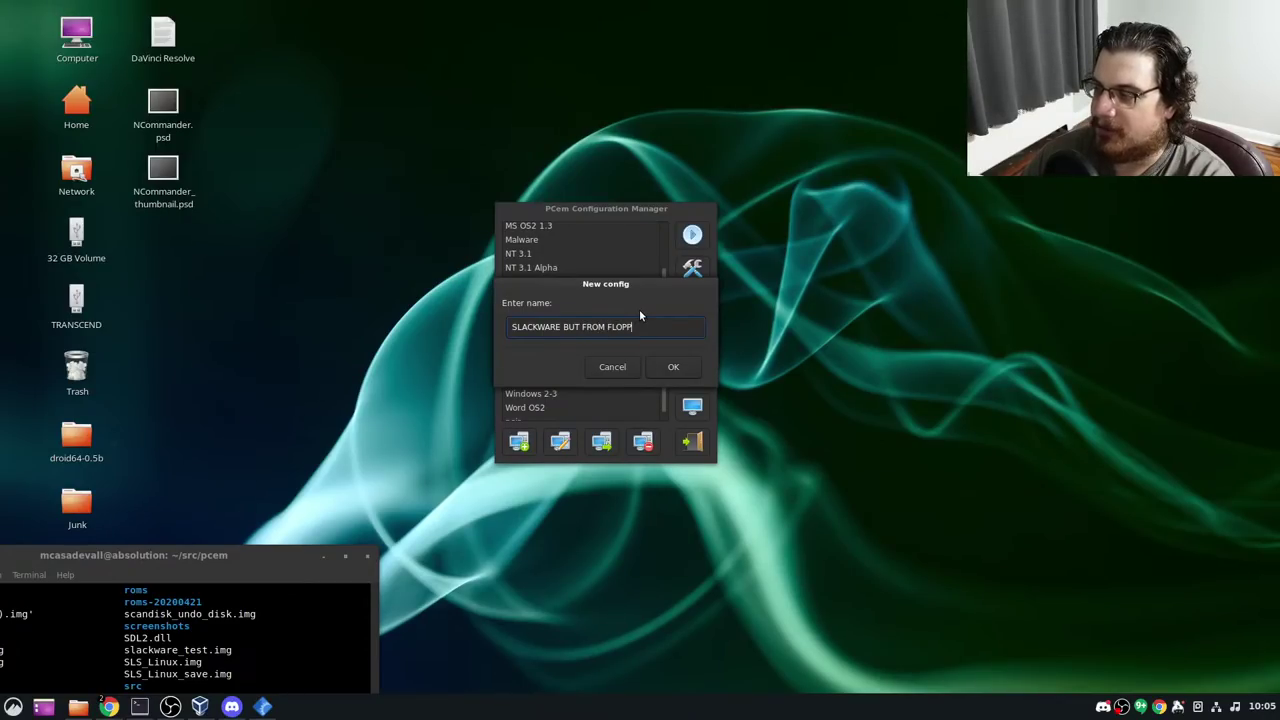
pyautogui.press('Return')
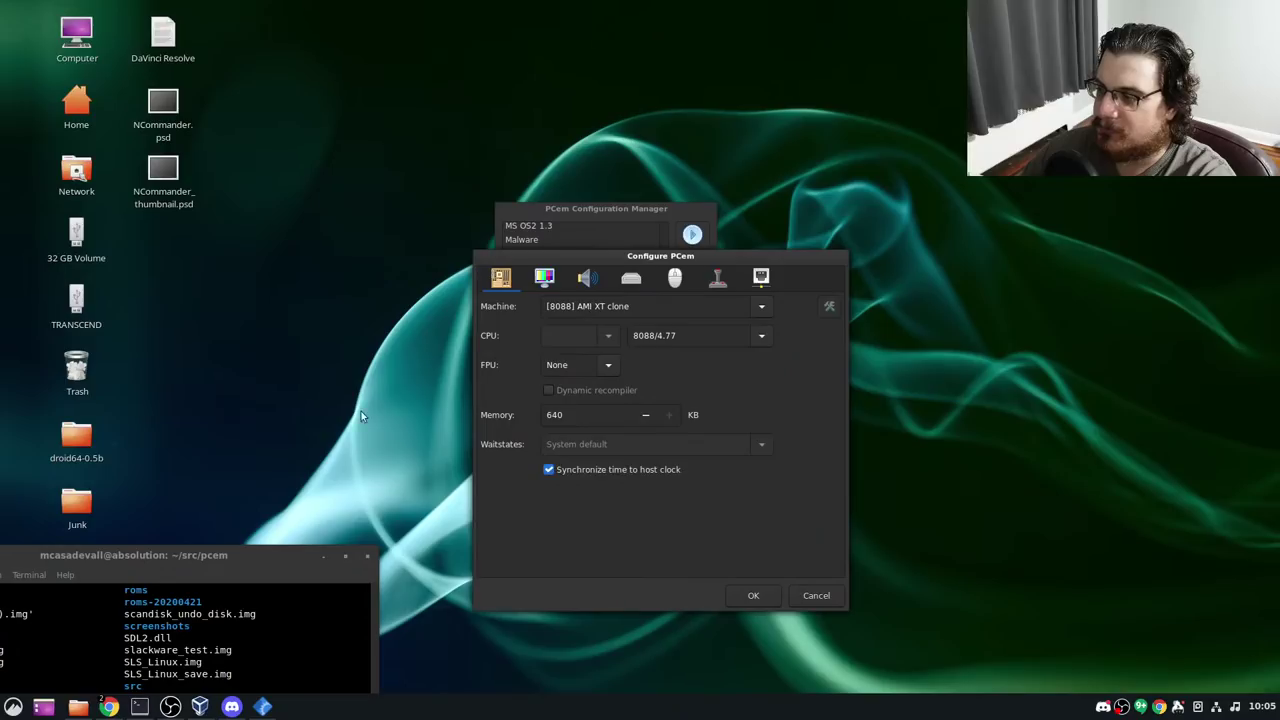
# Set the machine to [486] AMI WinBIOS 486 with an i486DX/50 CPU
pyautogui.click(323, 556)
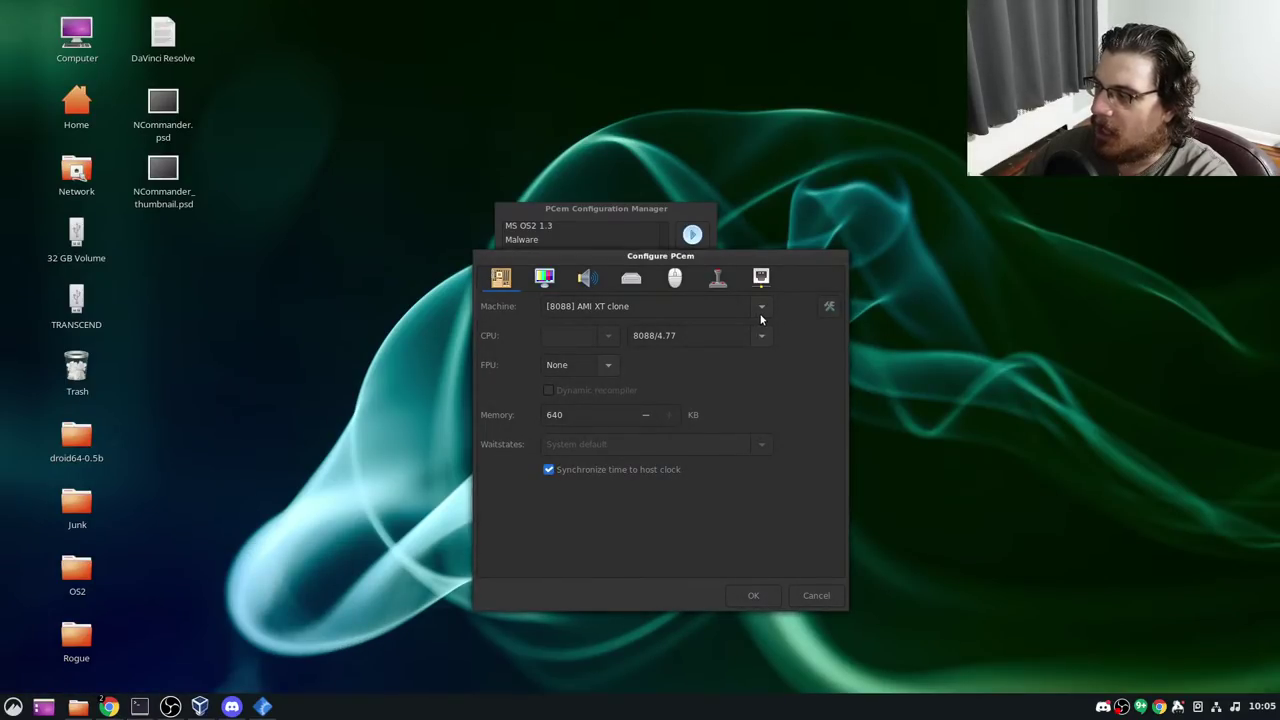
pyautogui.click(761, 307)
pyautogui.scroll(-5, 705, 457)
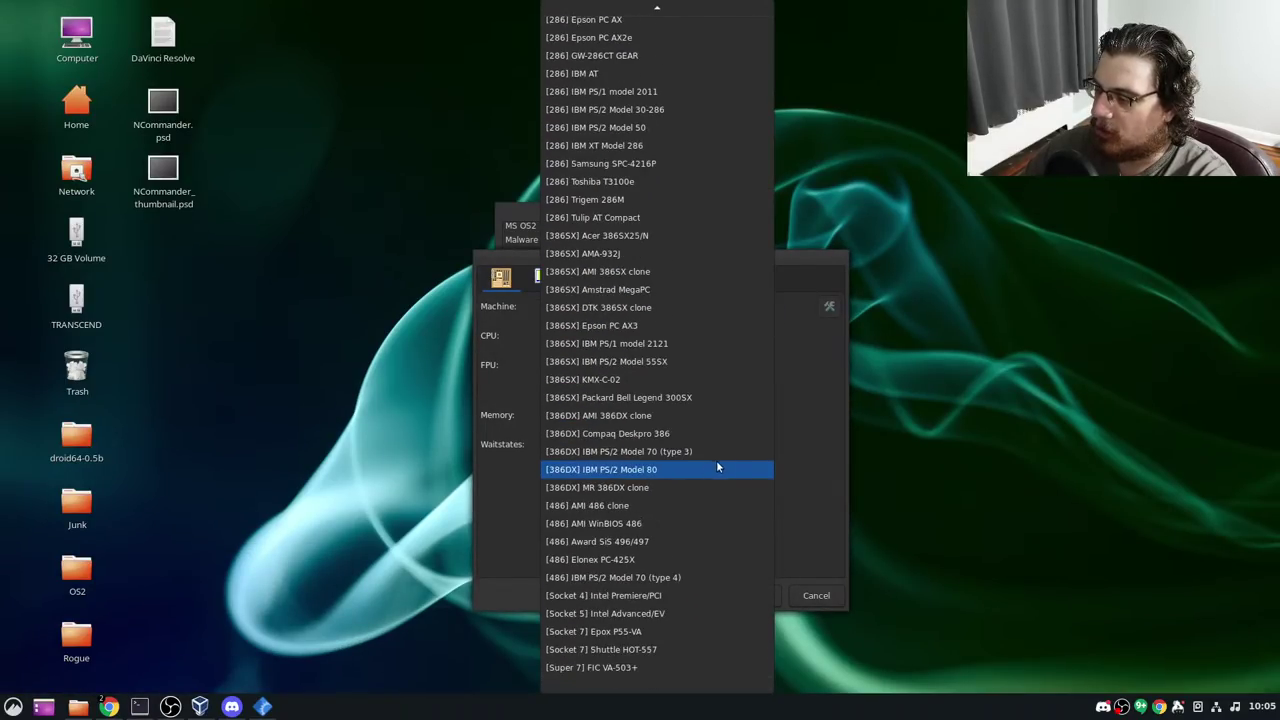
pyautogui.click(679, 524)
pyautogui.click(757, 337)
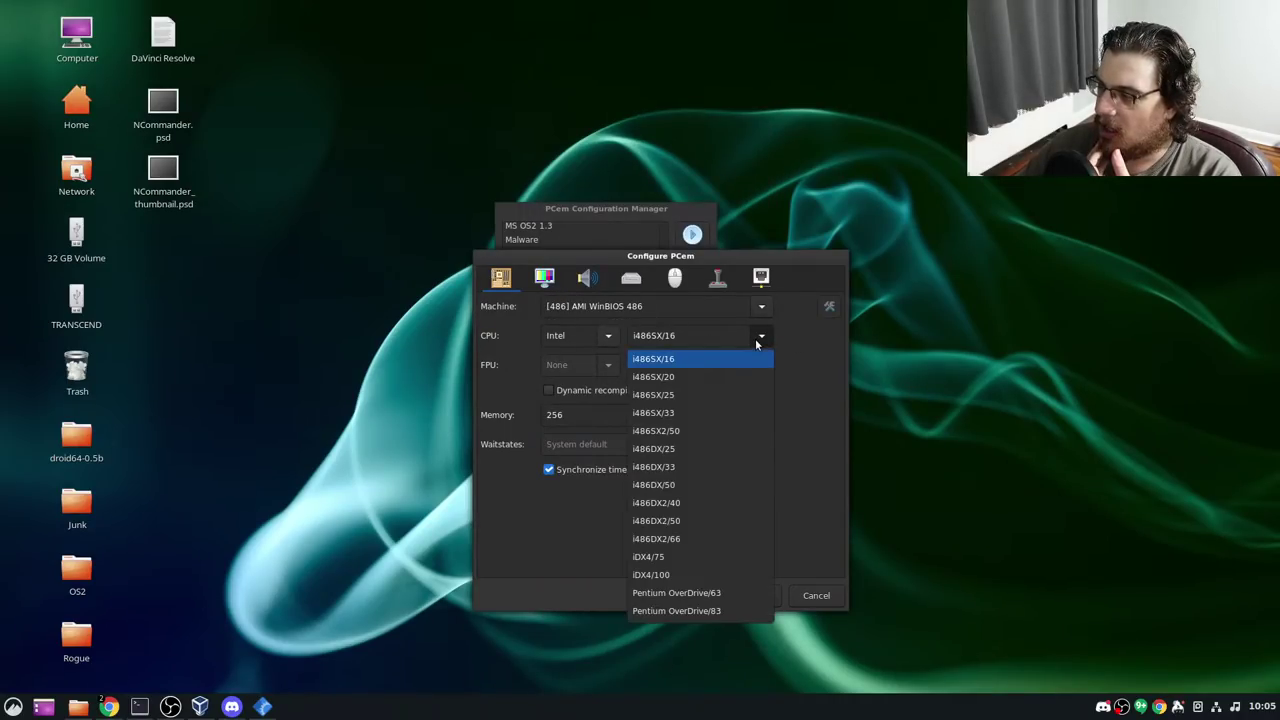
pyautogui.click(725, 485)
# Set memory to 15 MB and save the machine settings
pyautogui.doubleClick(590, 414)
pyautogui.press('BackSpace')
pyautogui.write('5')
pyautogui.press('BackSpace')
pyautogui.write('15')
pyautogui.click(753, 595)
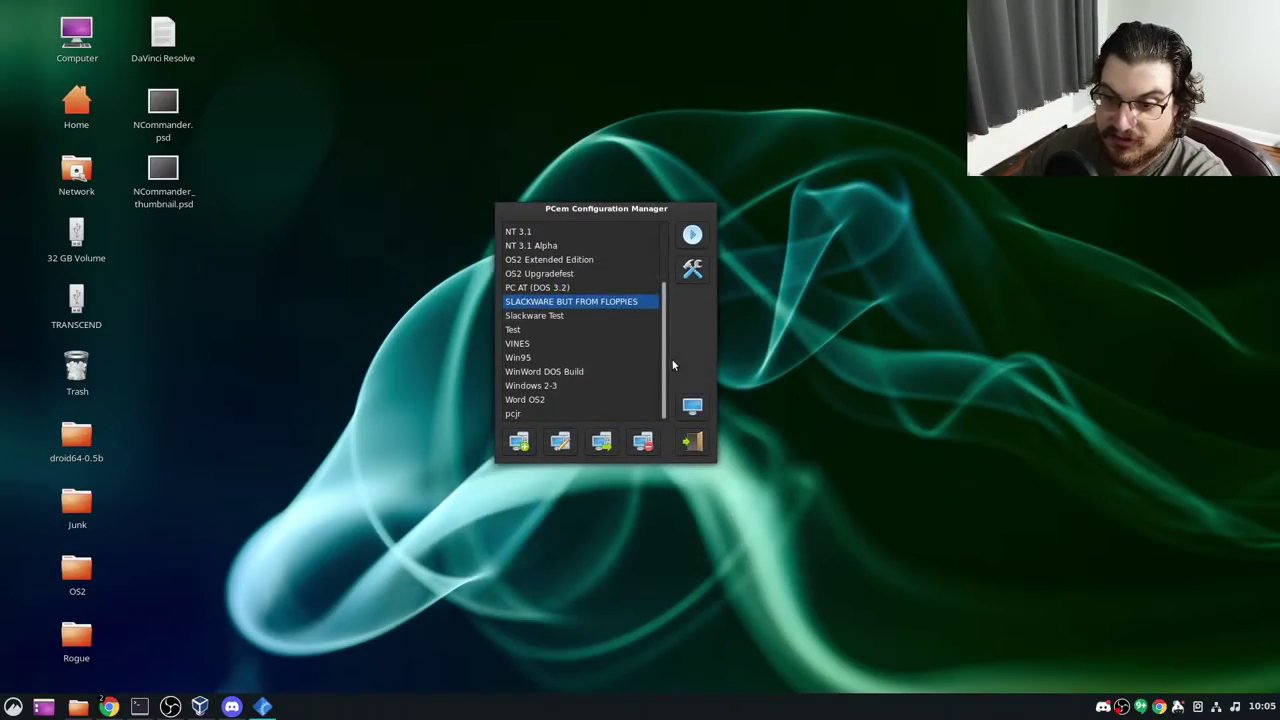
# Raise memory to 16 MB, choose Trident TGUI9440 video, and leave the sound card as None
pyautogui.click(695, 272)
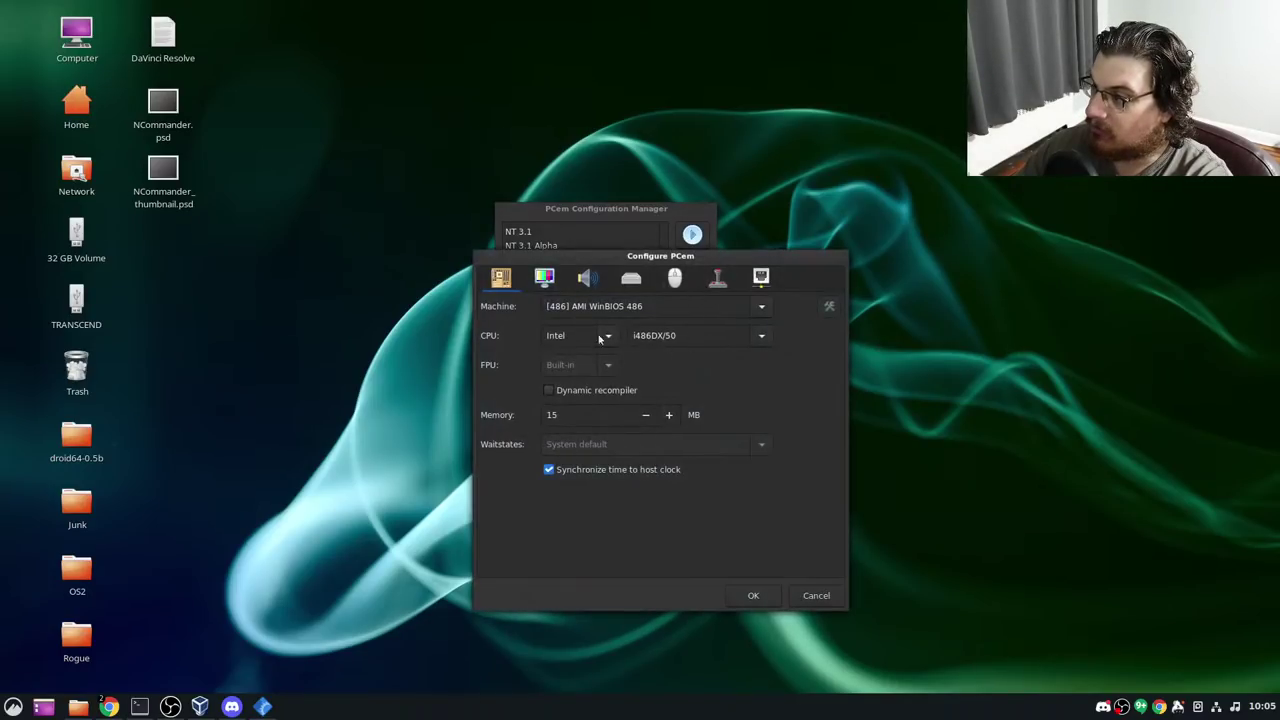
pyautogui.press('BackSpace')
pyautogui.write('6')
pyautogui.click(546, 281)
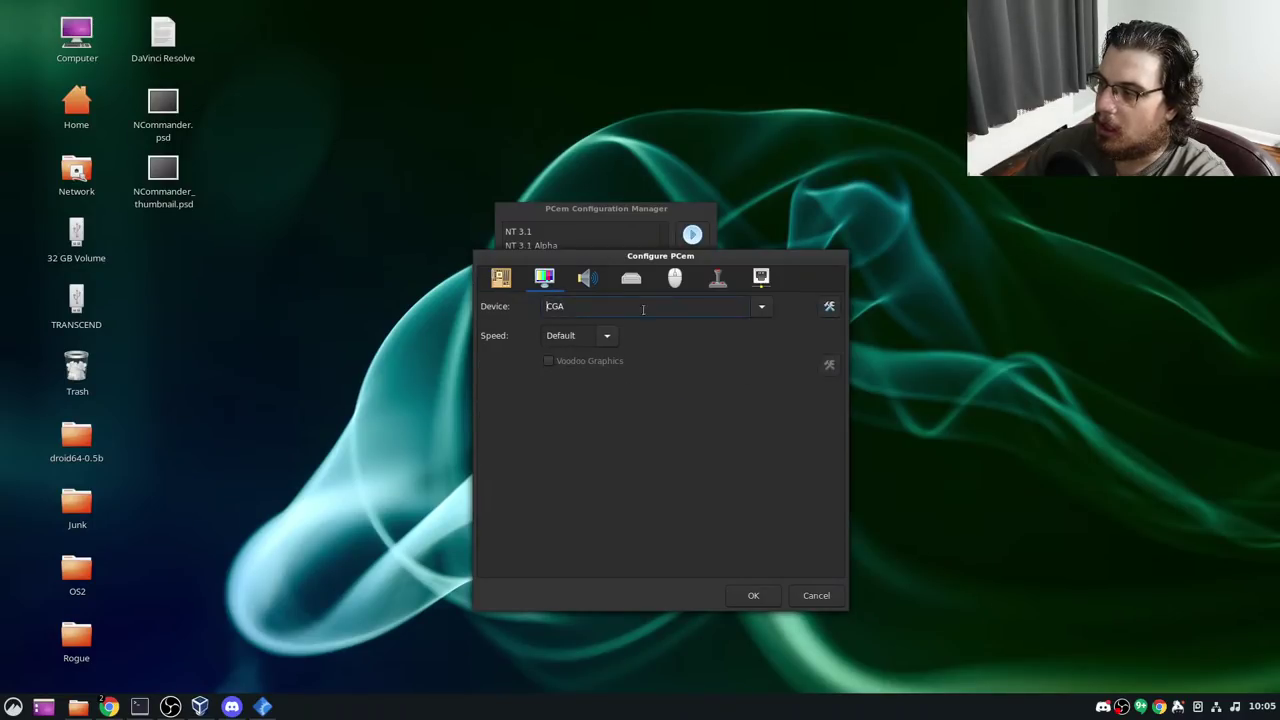
pyautogui.click(764, 308)
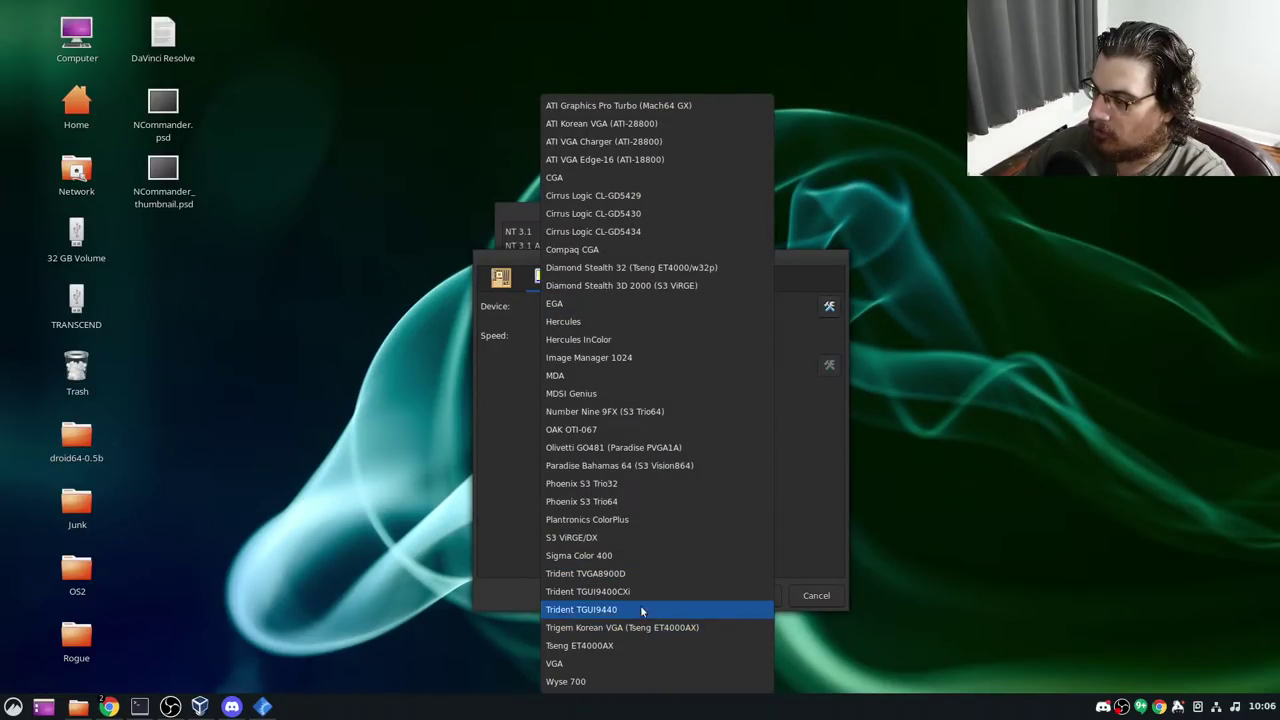
pyautogui.click(655, 565)
pyautogui.click(586, 277)
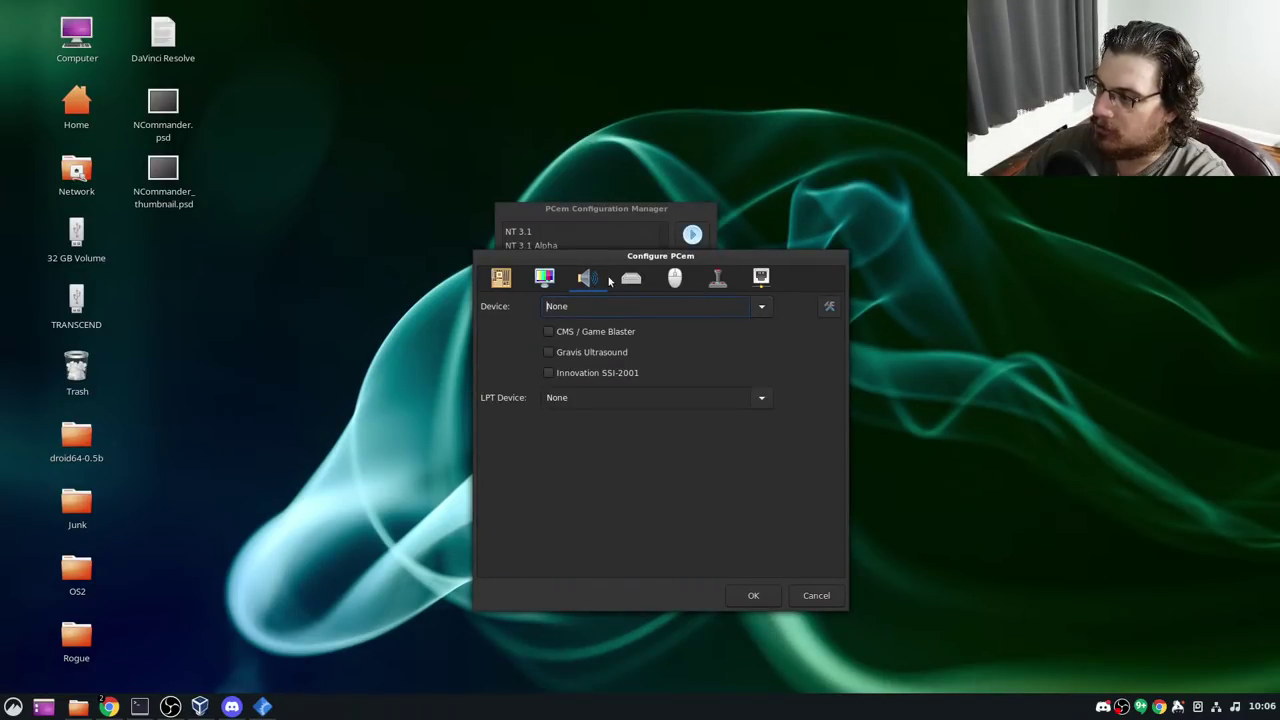
pyautogui.click(757, 308)
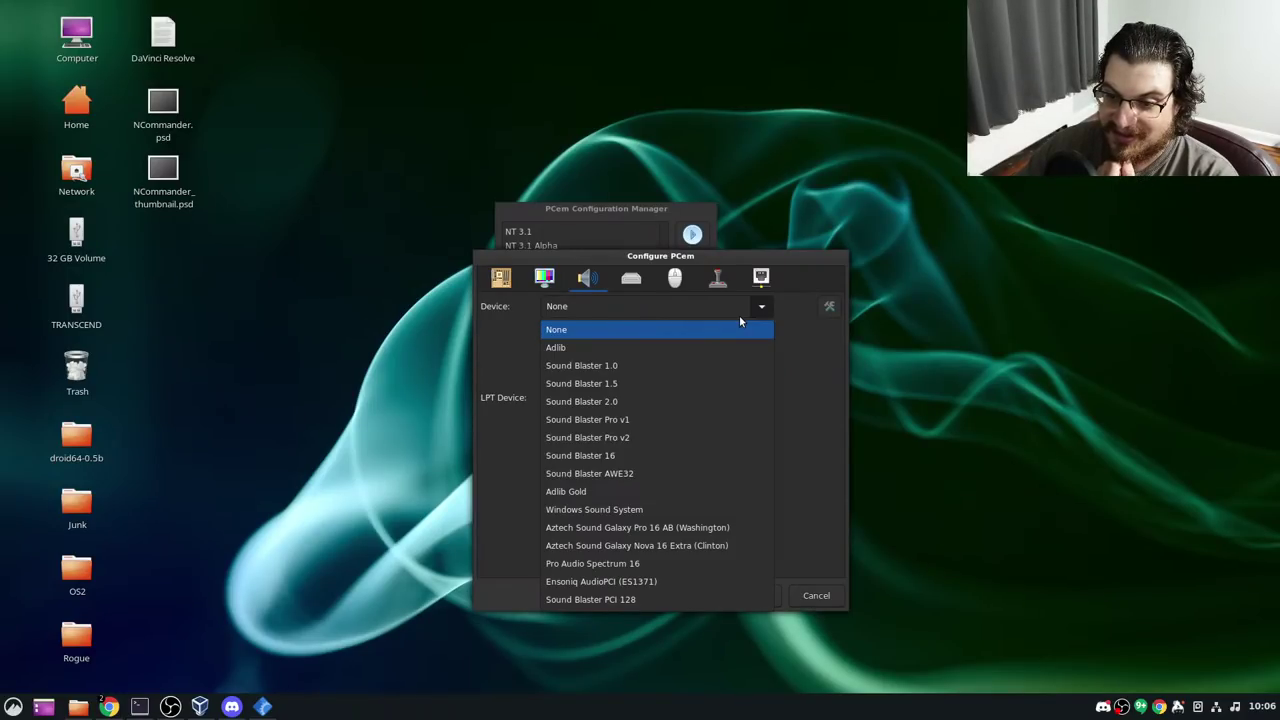
pyautogui.click(739, 318)
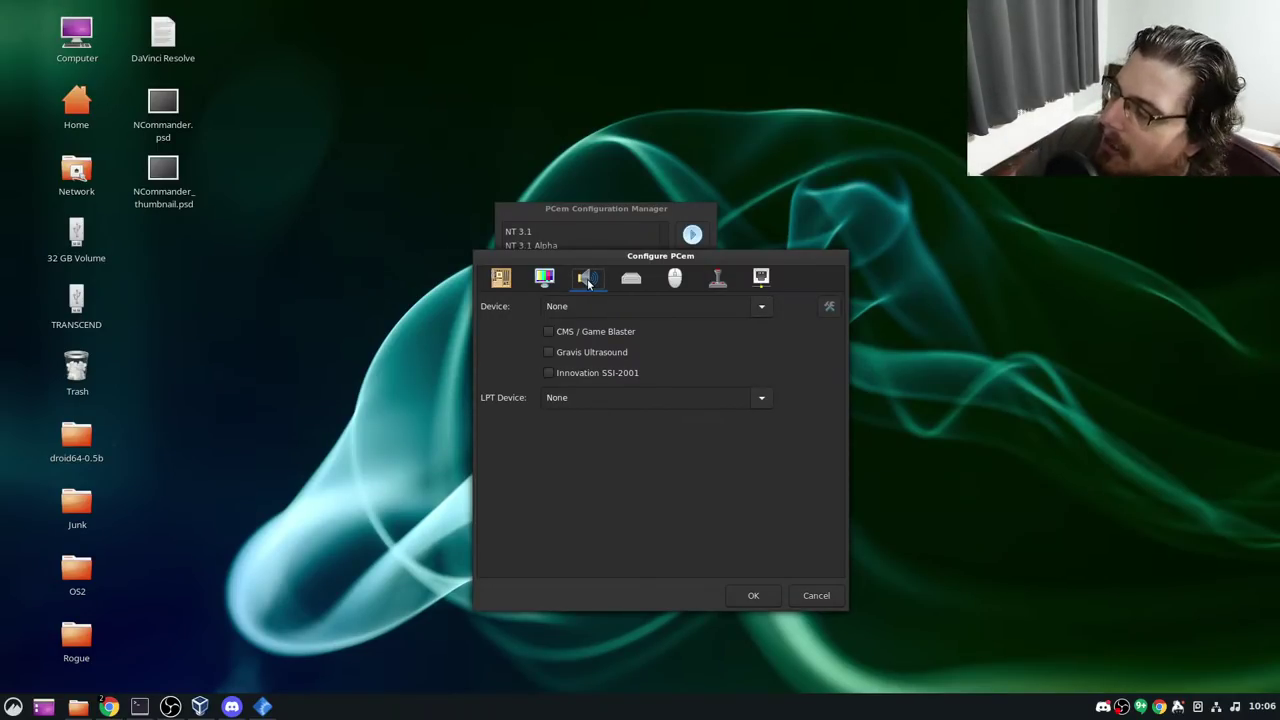
# Set FDD1 to 3.5" 1.44M and FDD2 to 5.25" 1.2M
pyautogui.click(638, 282)
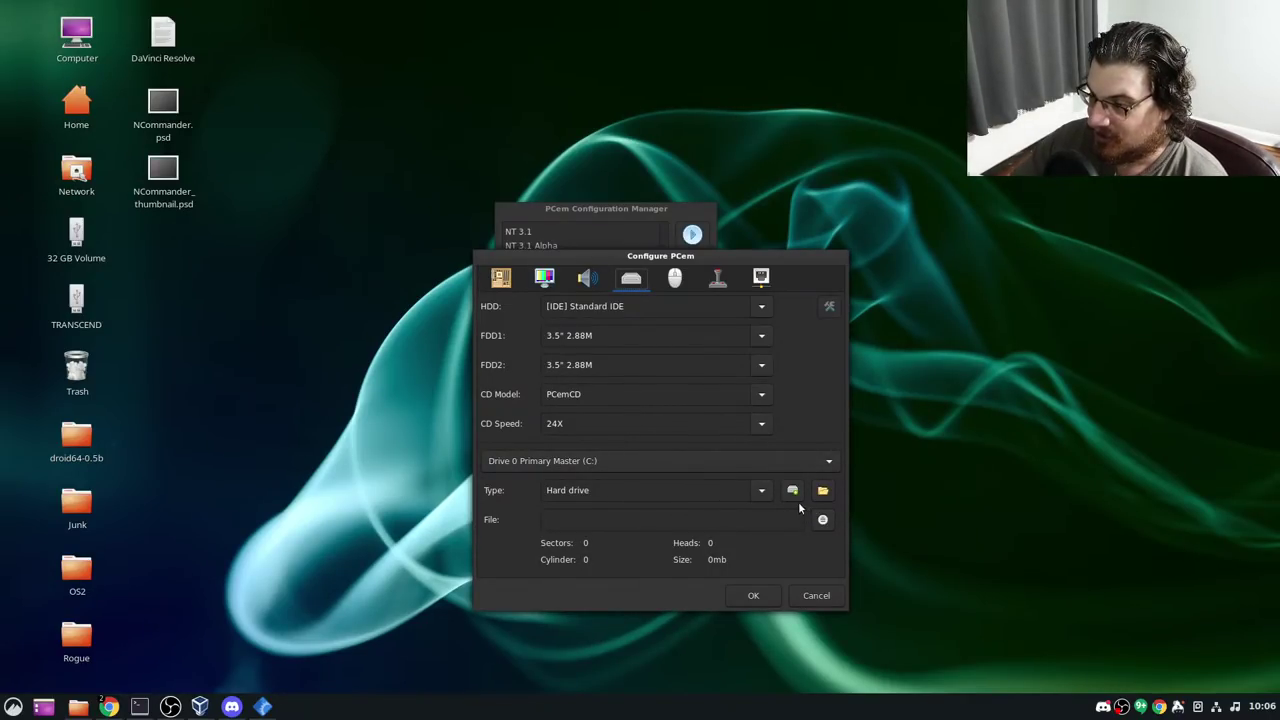
pyautogui.click(755, 337)
pyautogui.click(747, 447)
pyautogui.click(761, 365)
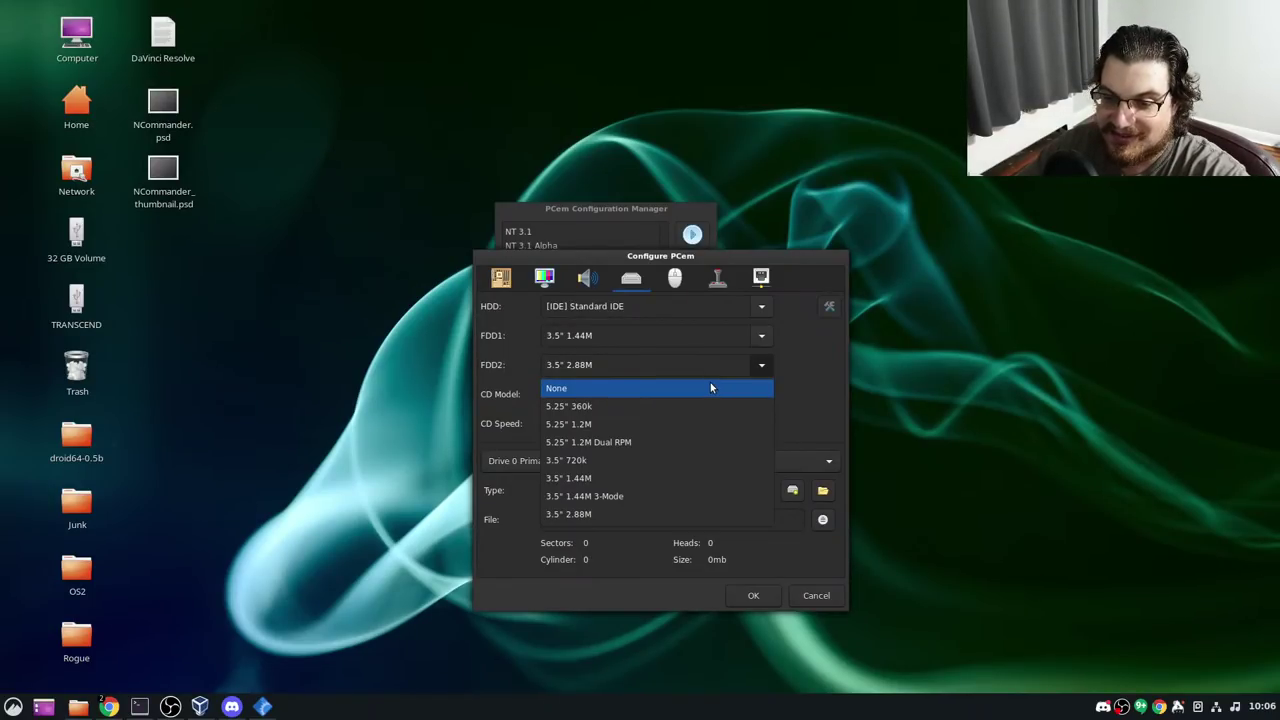
pyautogui.click(680, 424)
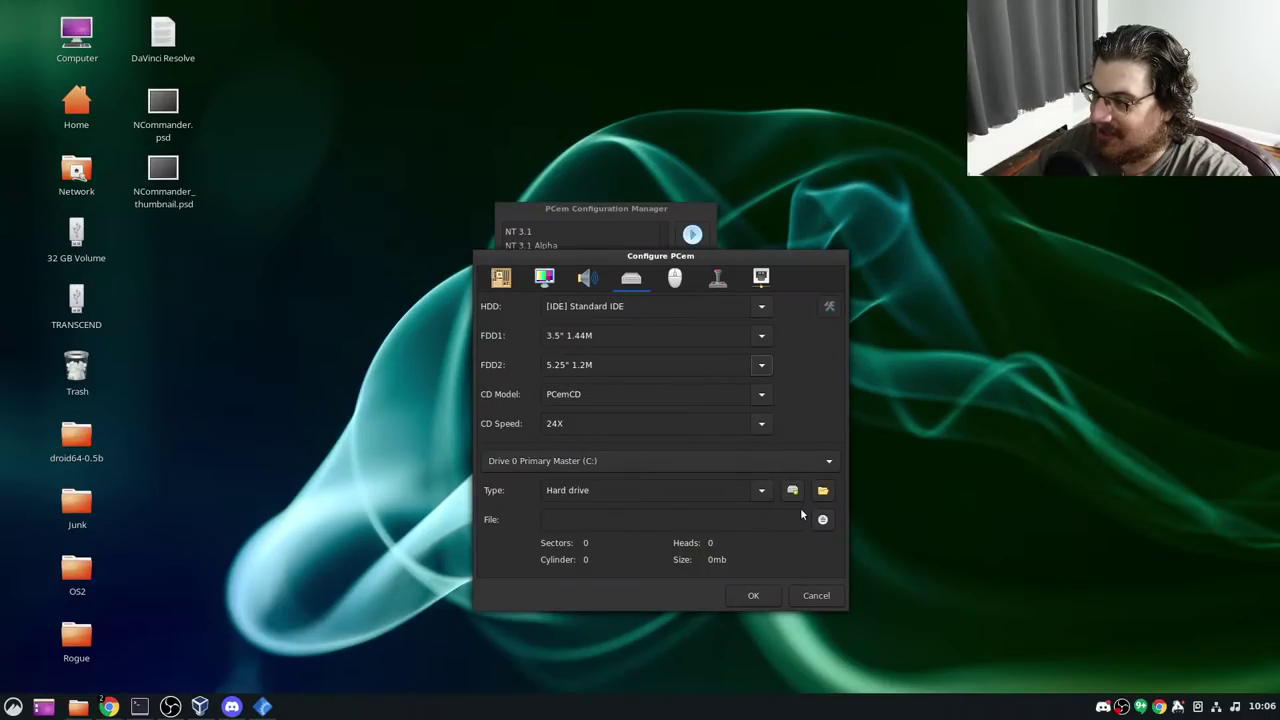
# Create a new 251 MB hard disk image named slackware_install.img
pyautogui.click(792, 491)
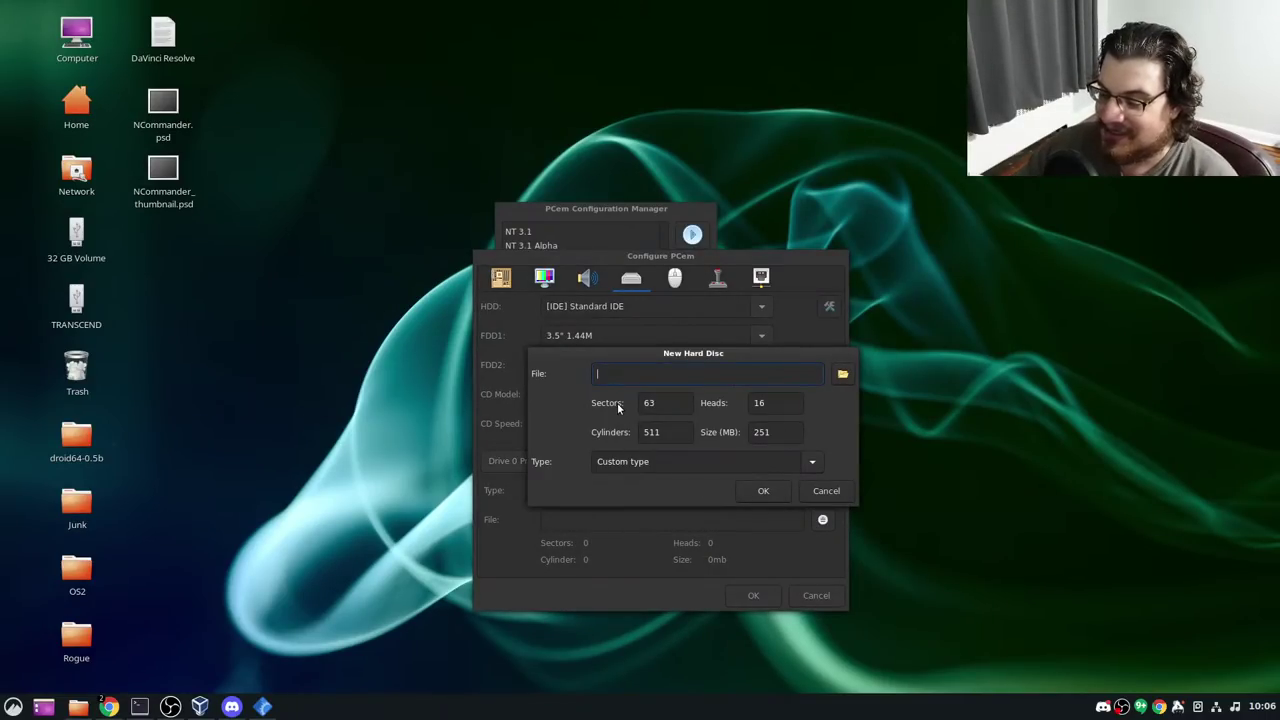
pyautogui.click(842, 374)
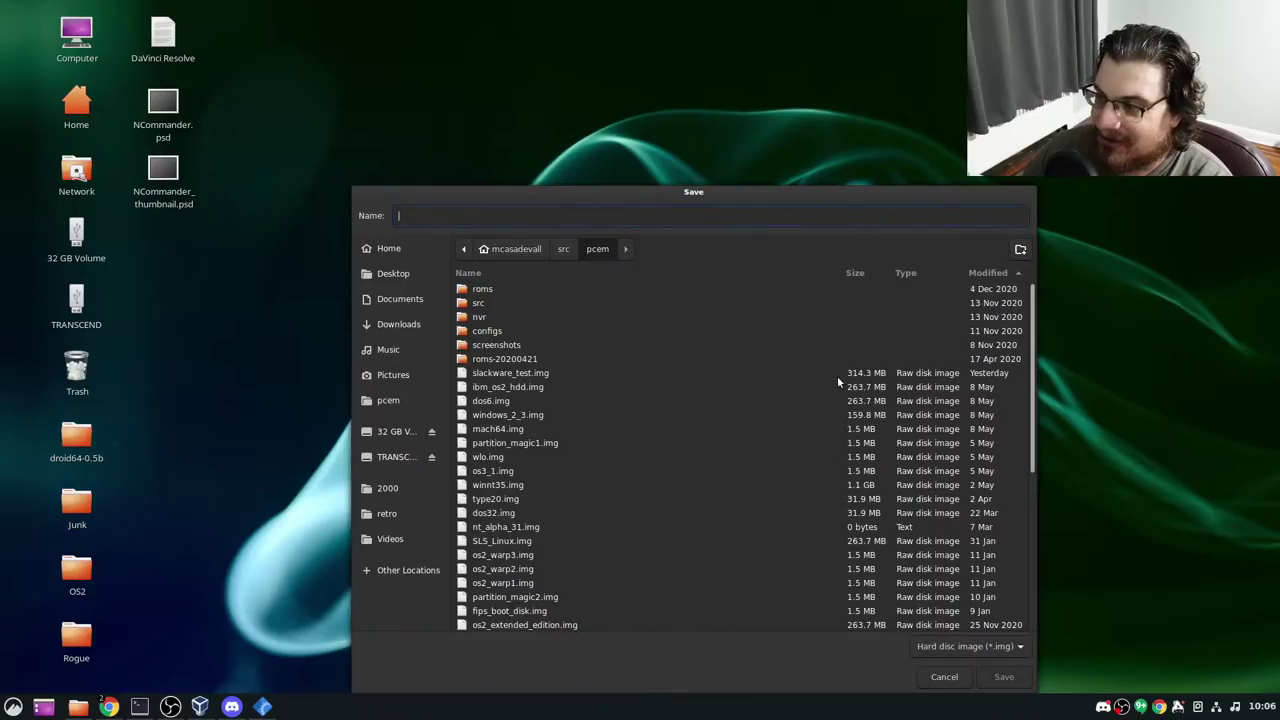
pyautogui.write('slack')
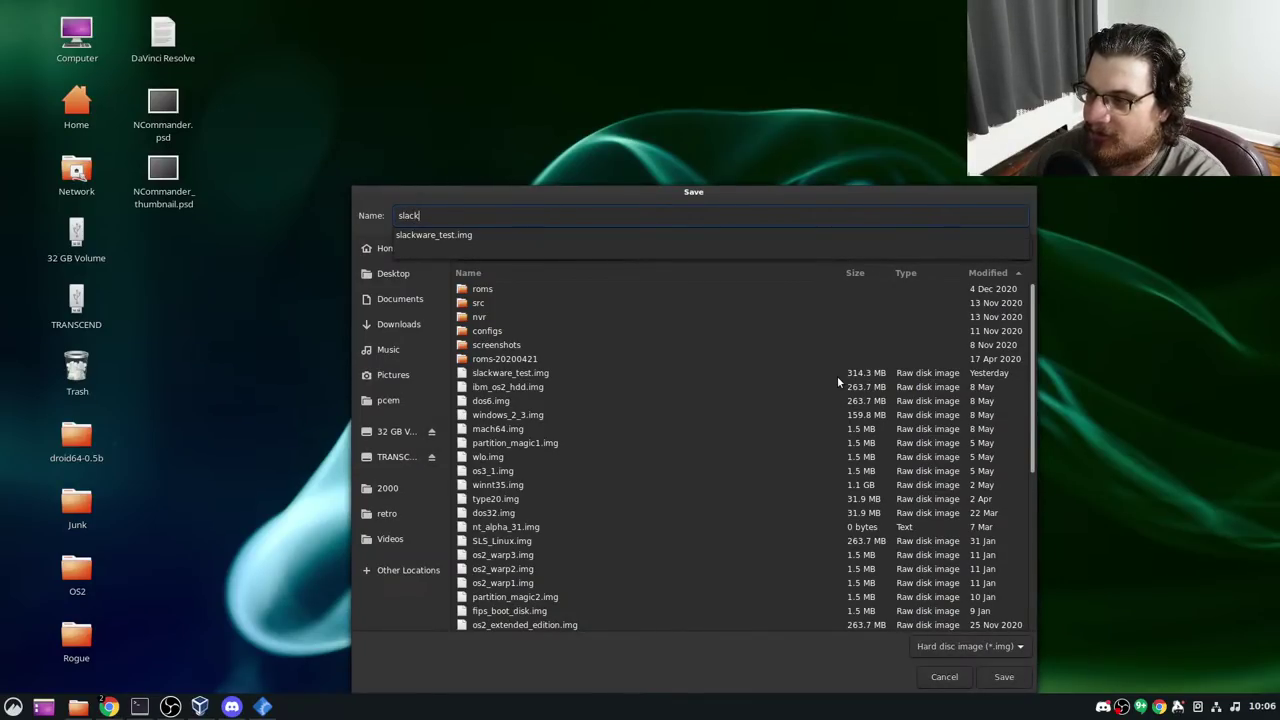
pyautogui.write('ware_install.img')
pyautogui.press('Return')
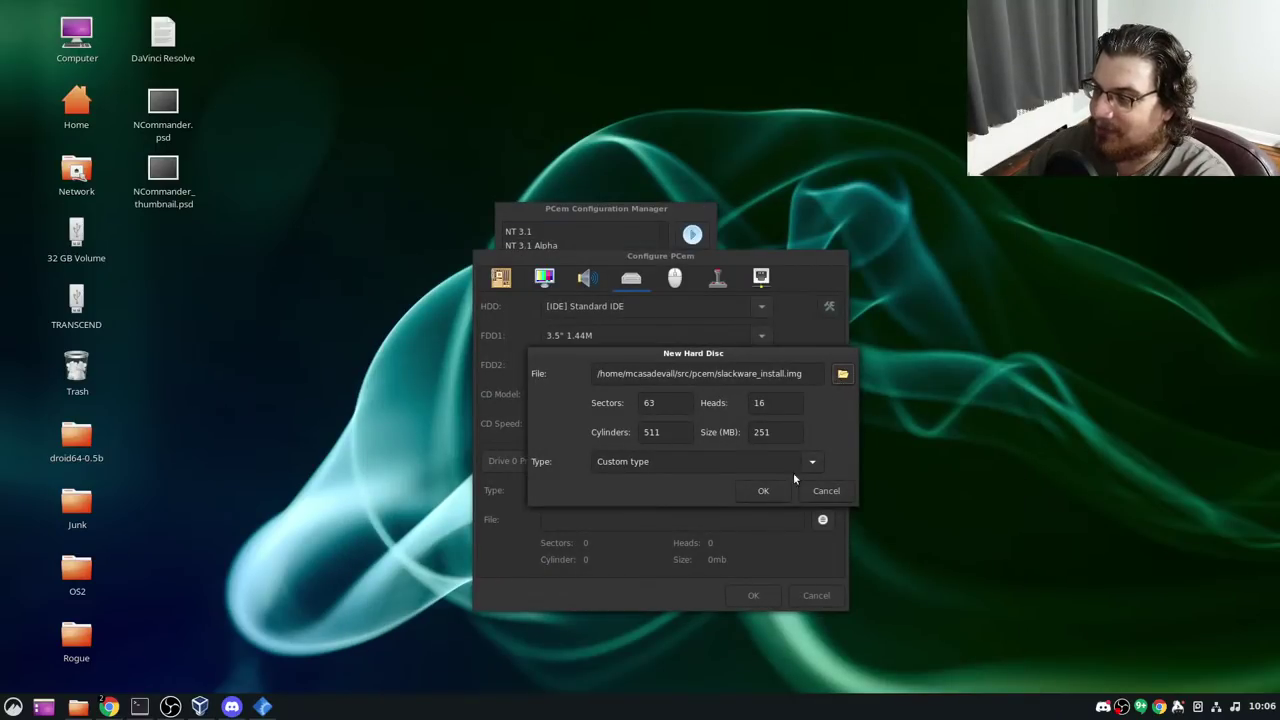
pyautogui.click(763, 491)
pyautogui.click(745, 462)
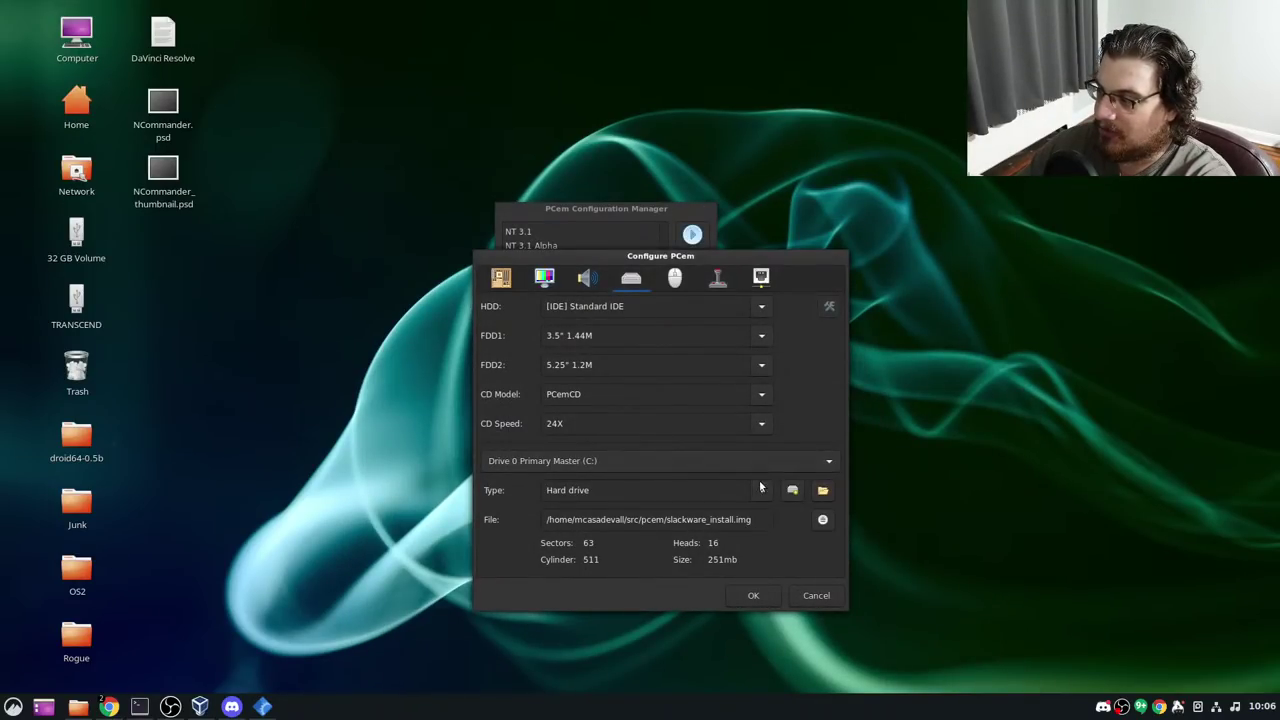
# Choose a Mouse Systems serial mouse and Novell NE2000 network card, save, and run the machine
pyautogui.click(675, 280)
pyautogui.click(763, 310)
pyautogui.click(743, 346)
pyautogui.click(719, 279)
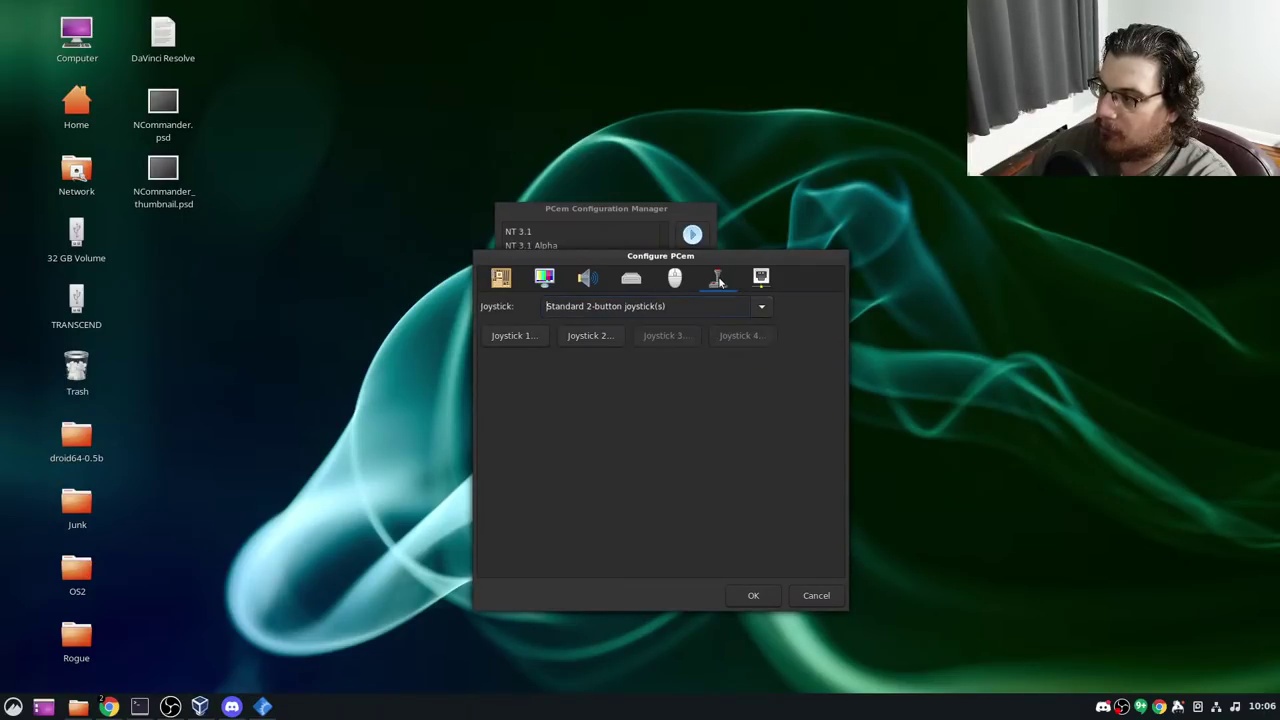
pyautogui.click(762, 280)
pyautogui.click(757, 309)
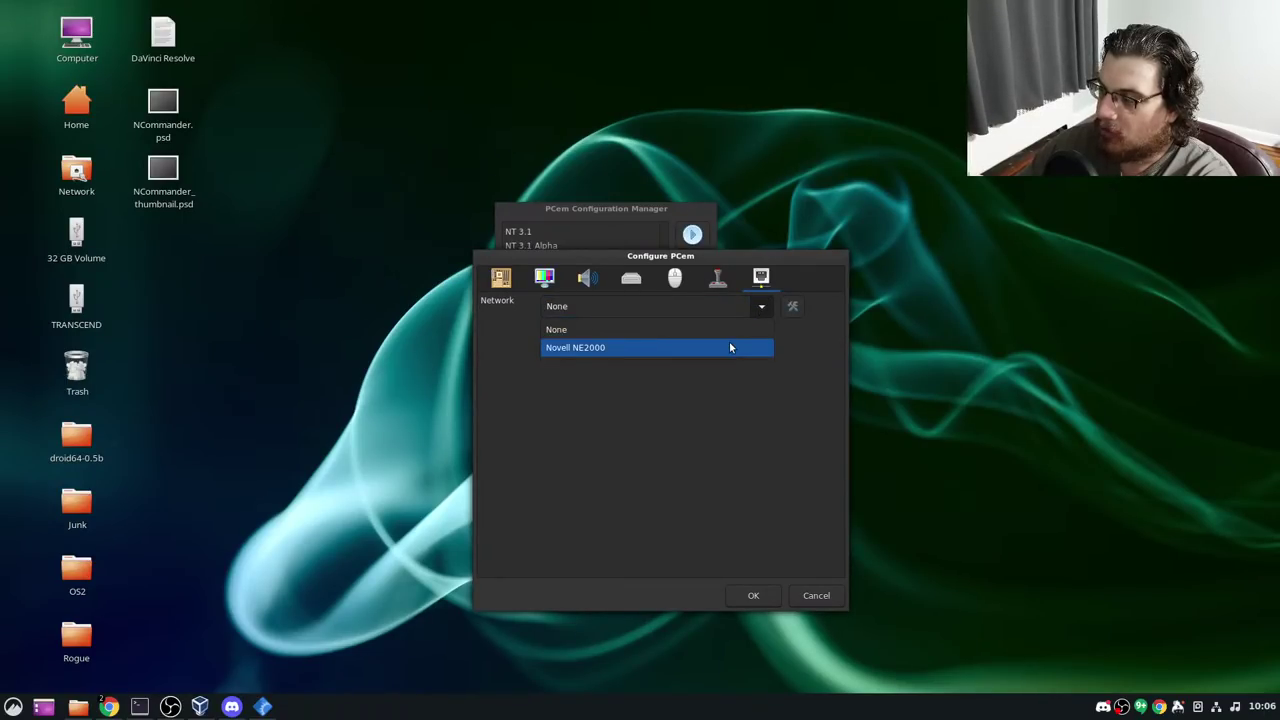
pyautogui.click(729, 341)
pyautogui.click(771, 596)
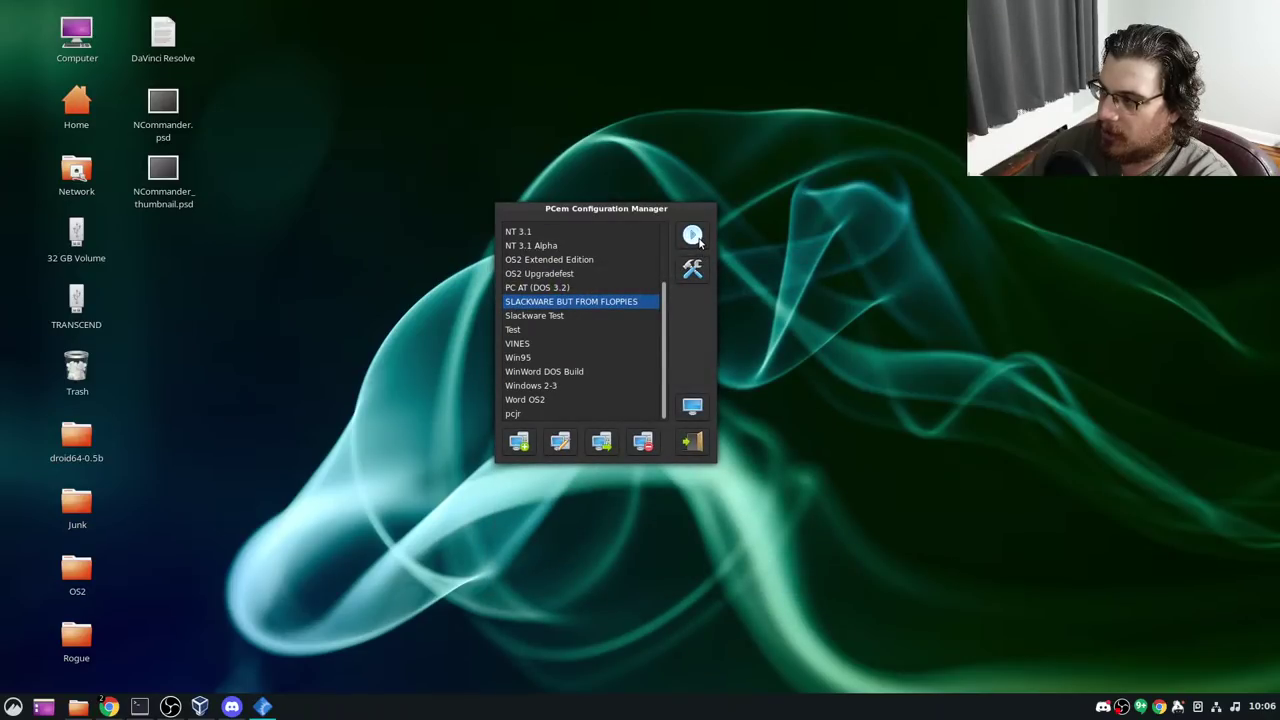
pyautogui.click(692, 234)
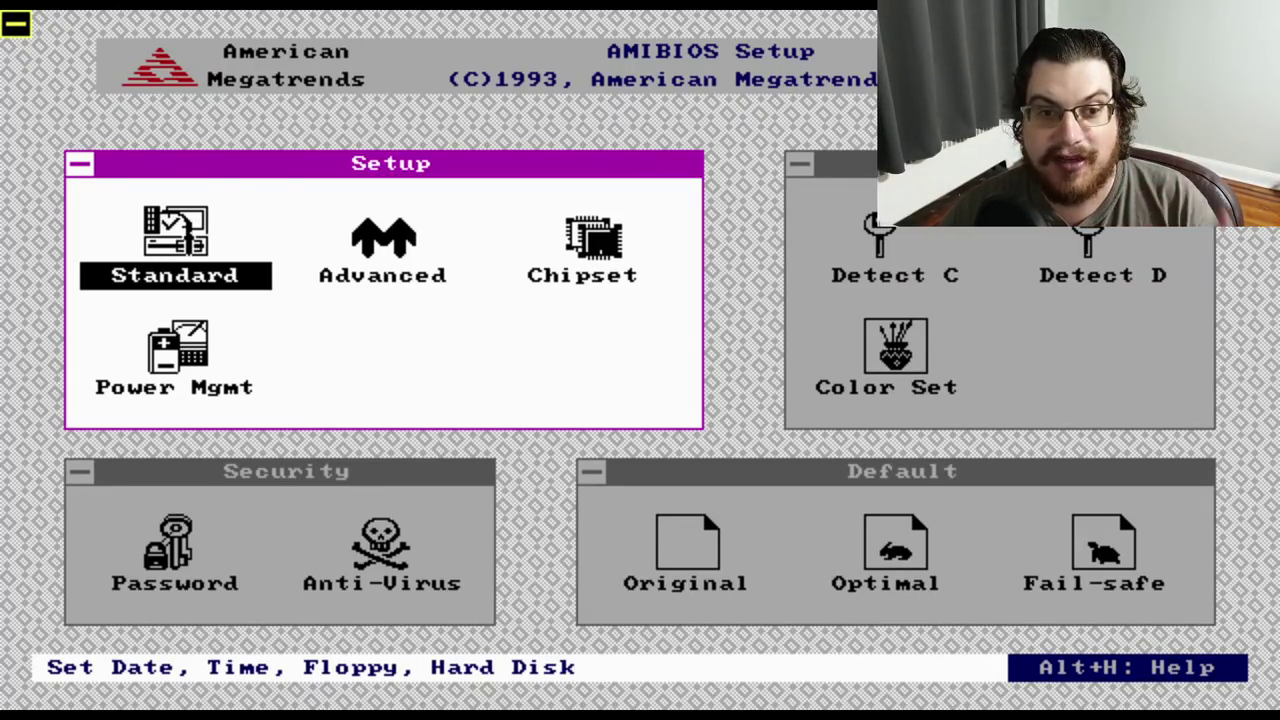
# In BIOS standard setup, keep Floppy A at 1.44 MB, set Floppy B to 1.2 MB, and check HardDisk C types
pyautogui.press('Right')
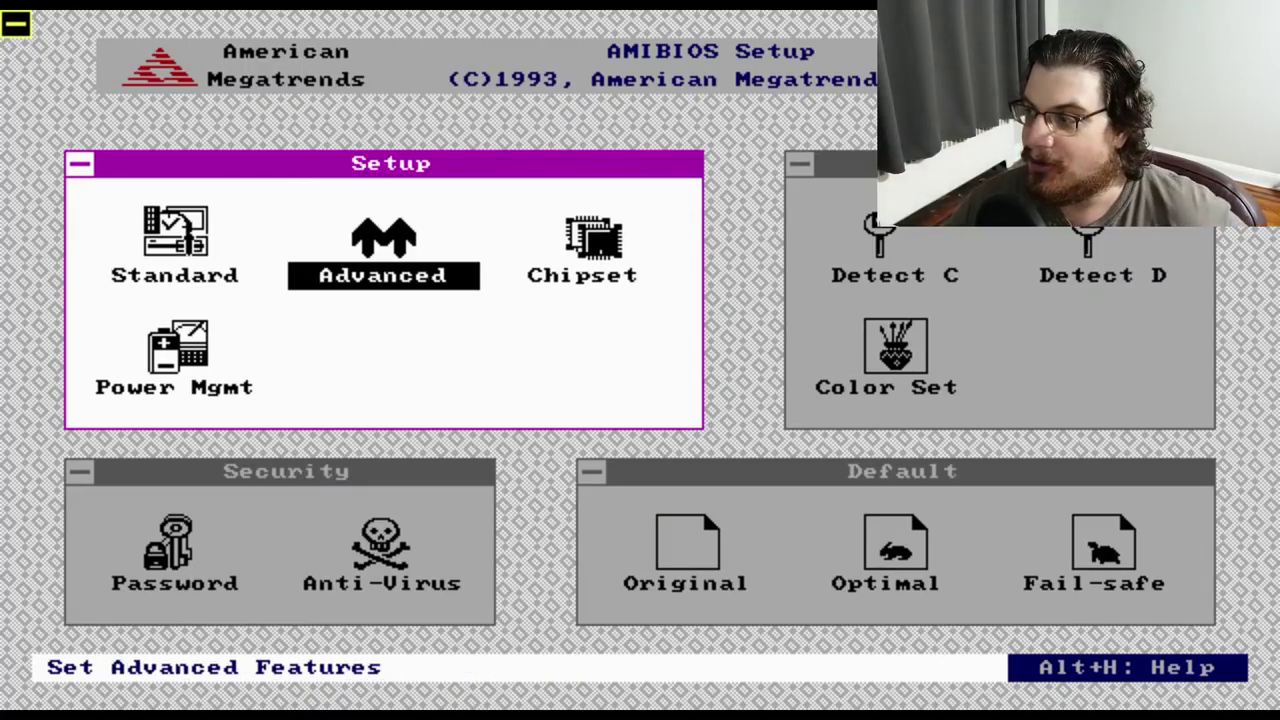
pyautogui.press('Left')
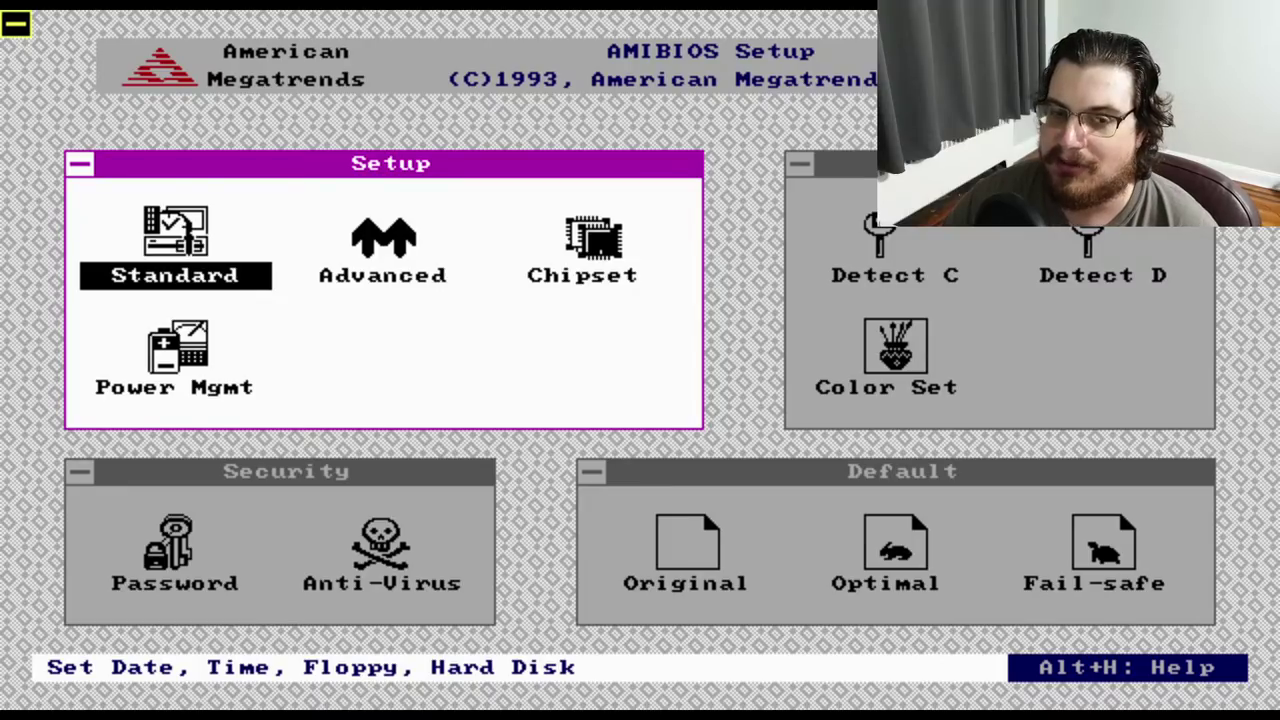
pyautogui.press('Return')
pyautogui.press('Right')
pyautogui.press('Return')
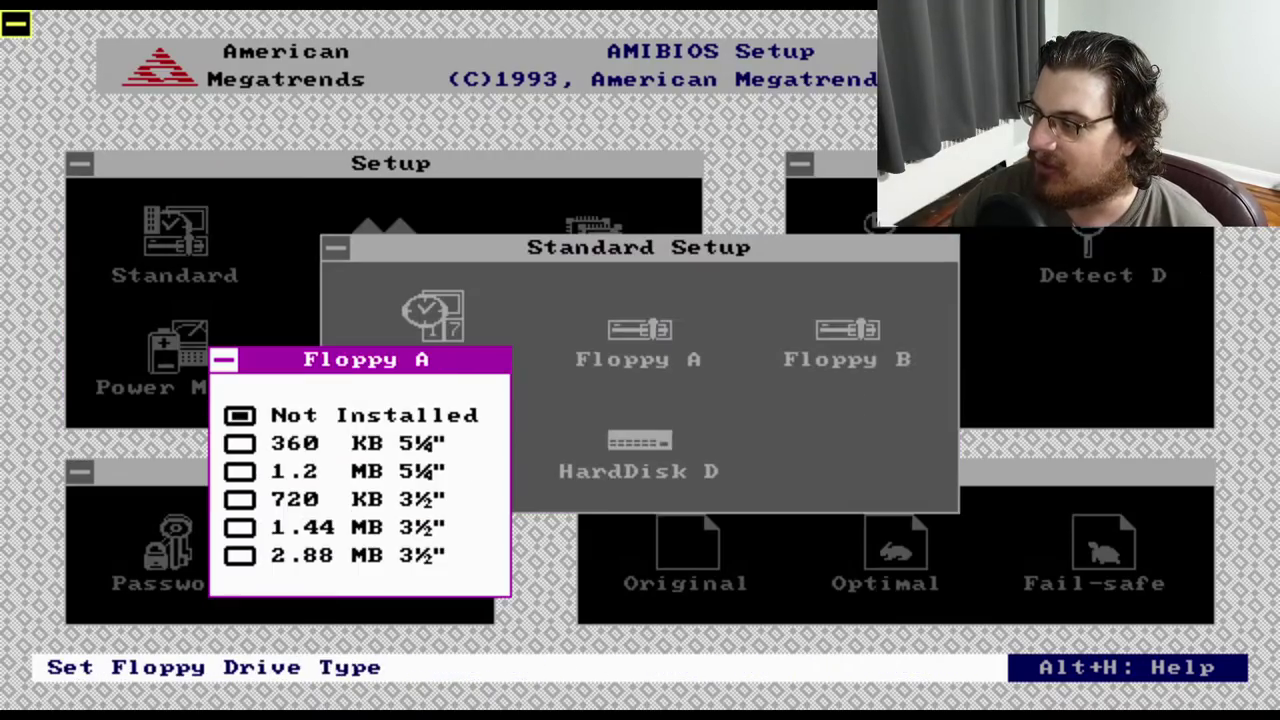
pyautogui.press('Down')
pyautogui.press('Down')
pyautogui.press('Escape')
pyautogui.press('Right')
pyautogui.press('Return')
pyautogui.press('Down')
pyautogui.press('Down')
pyautogui.press('Escape')
pyautogui.press('Right')
pyautogui.press('Return')
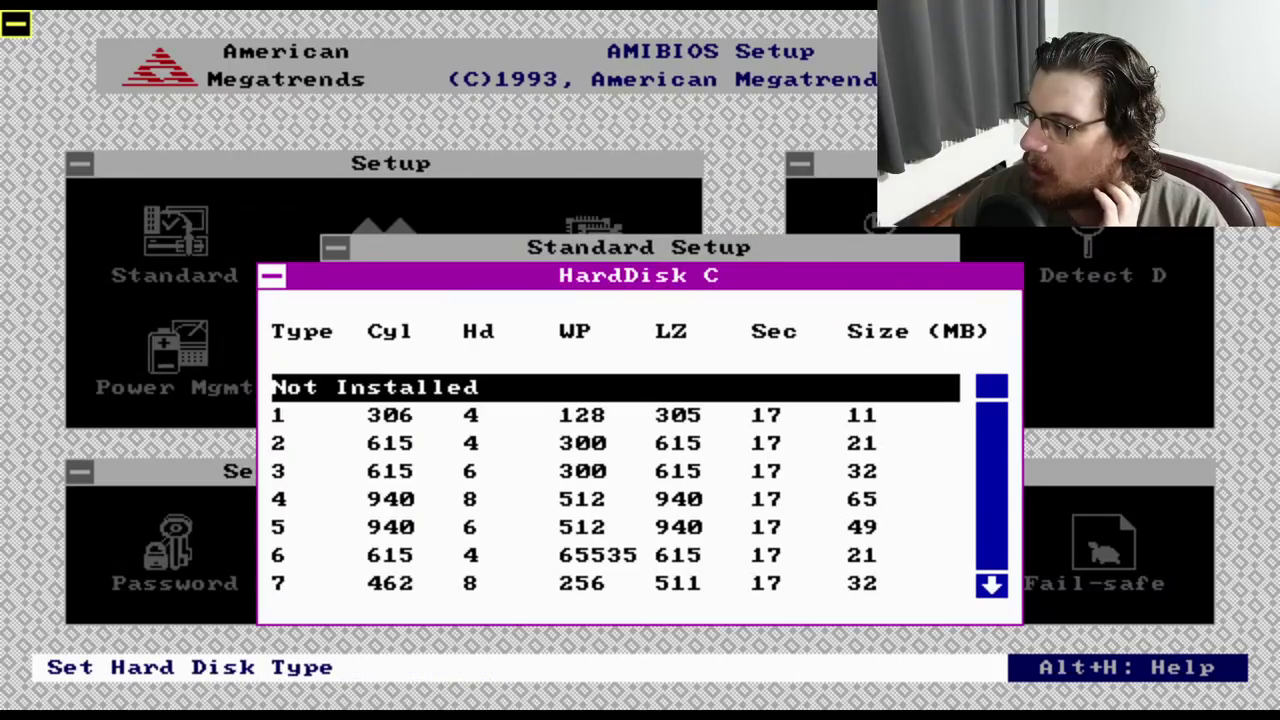
pyautogui.press('Escape')
# Look through the advanced setup and chipset settings without changing them
pyautogui.press('Escape')
pyautogui.press('Right')
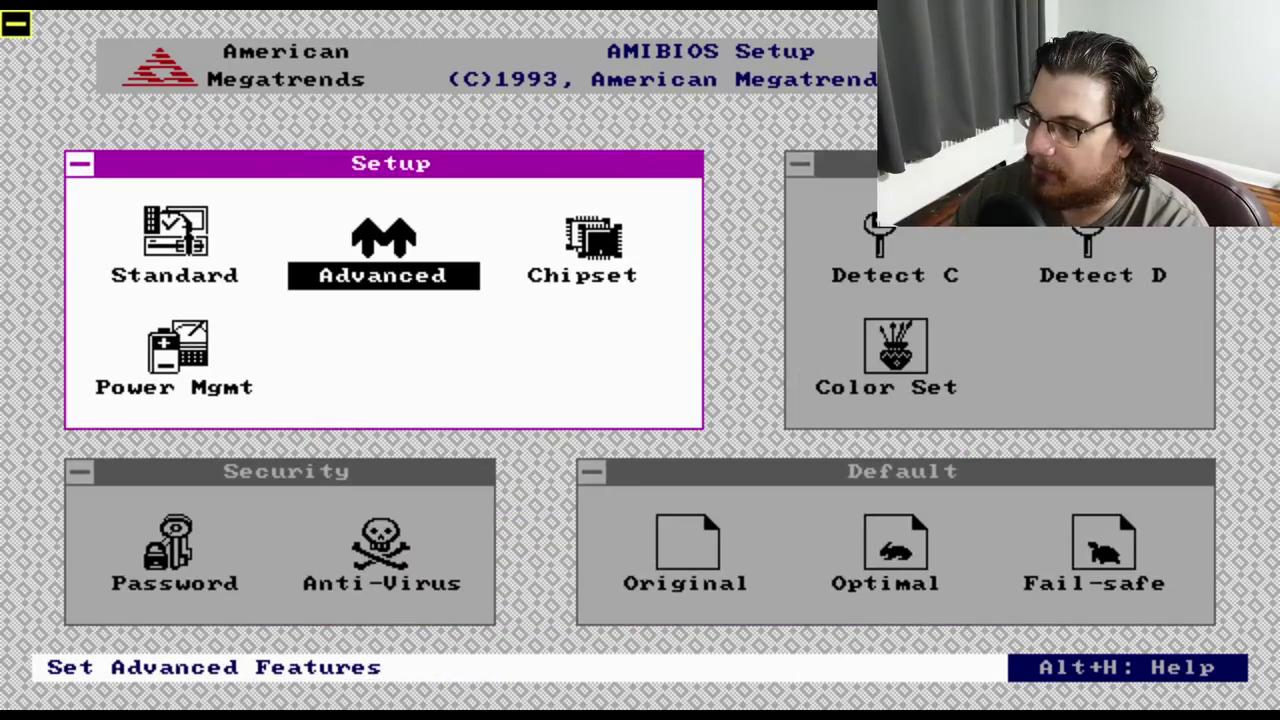
pyautogui.press('Return')
pyautogui.press('Down')
pyautogui.press('Down')
pyautogui.press('Down')
pyautogui.press('pagedown')
pyautogui.press('pagedown')
pyautogui.press('Escape')
pyautogui.press('Right')
pyautogui.press('Return')
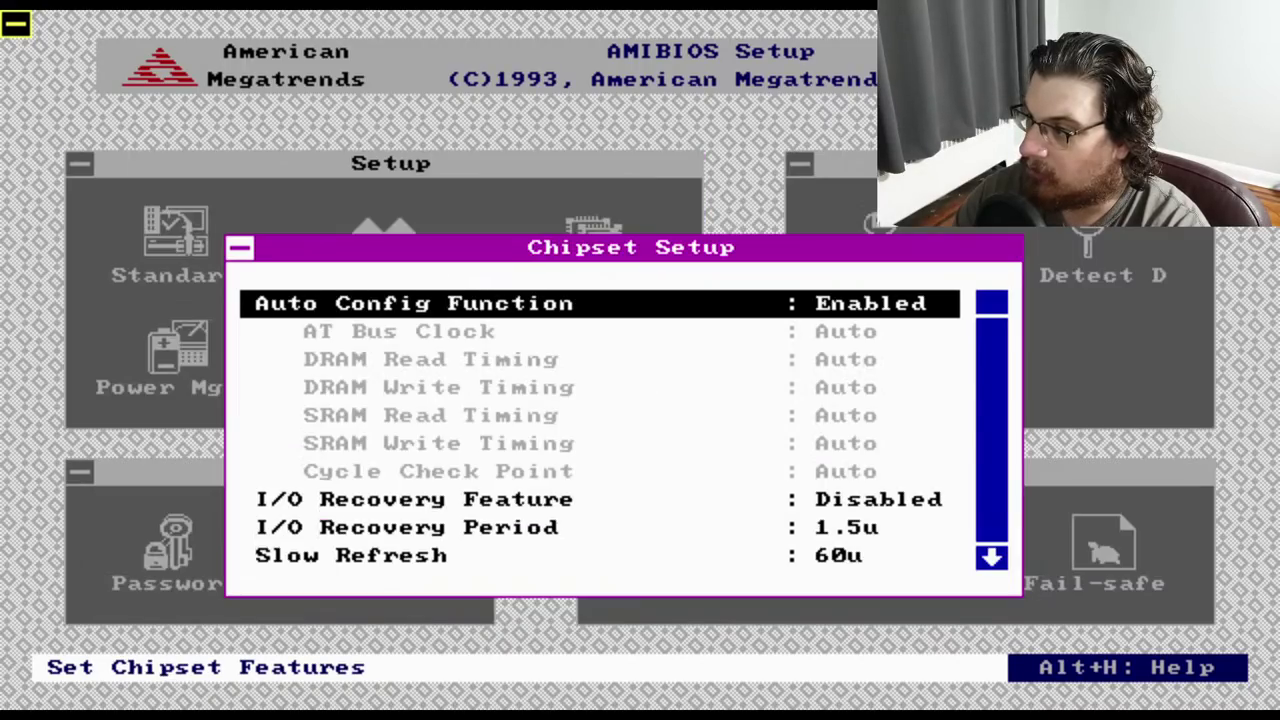
pyautogui.press('Escape')
# Auto-detect hard disk C (511 cylinders, 16 heads, 63 sectors), accept it, save and reboot
pyautogui.press('Right')
pyautogui.press('Return')
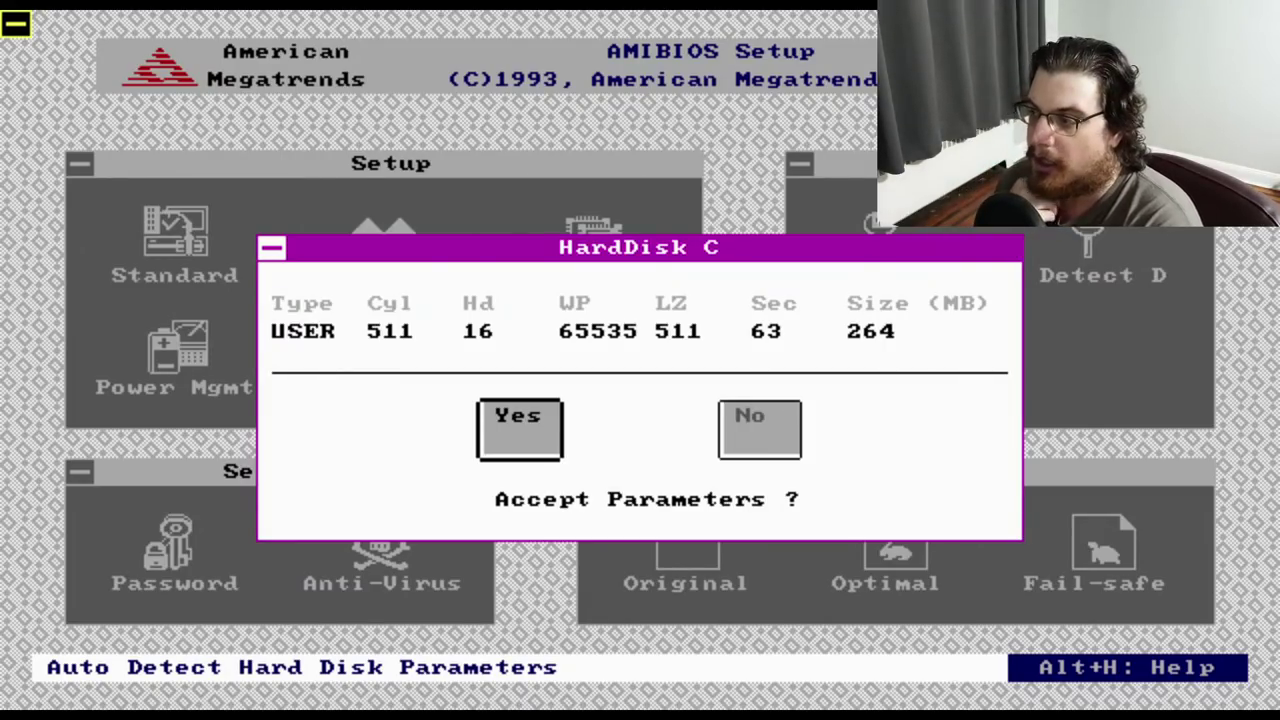
pyautogui.press('Return')
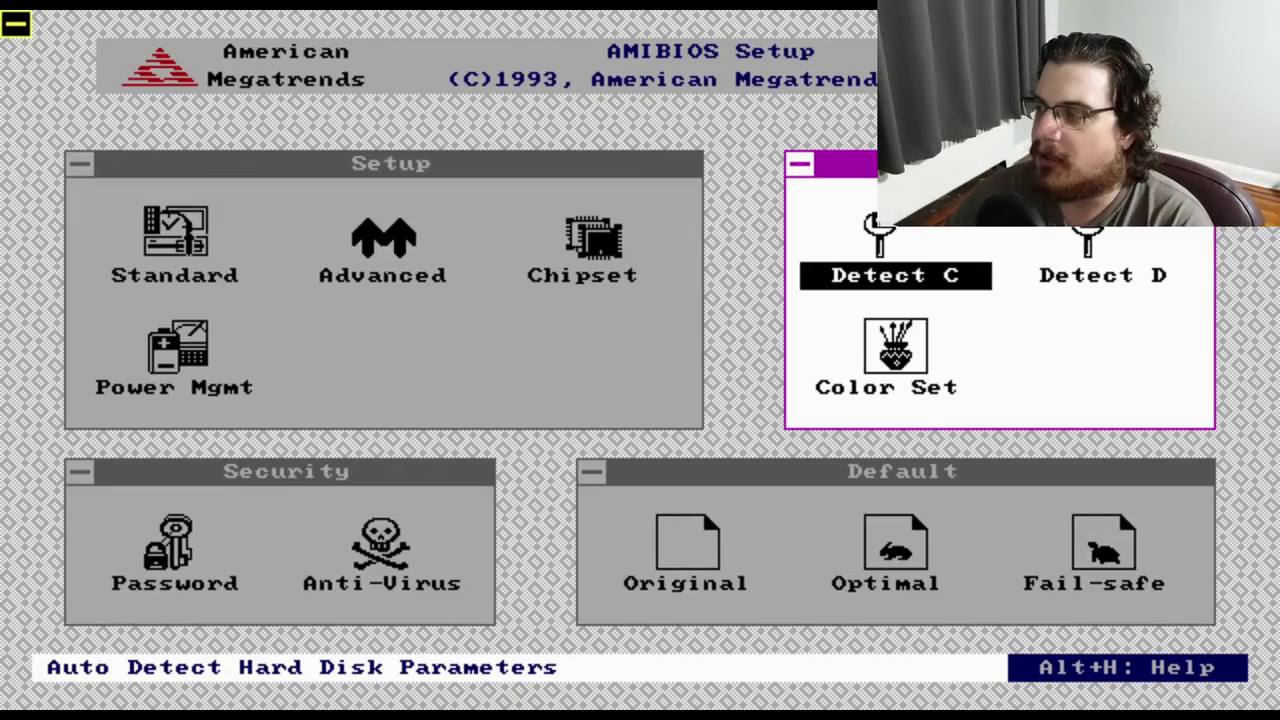
pyautogui.press('Escape')
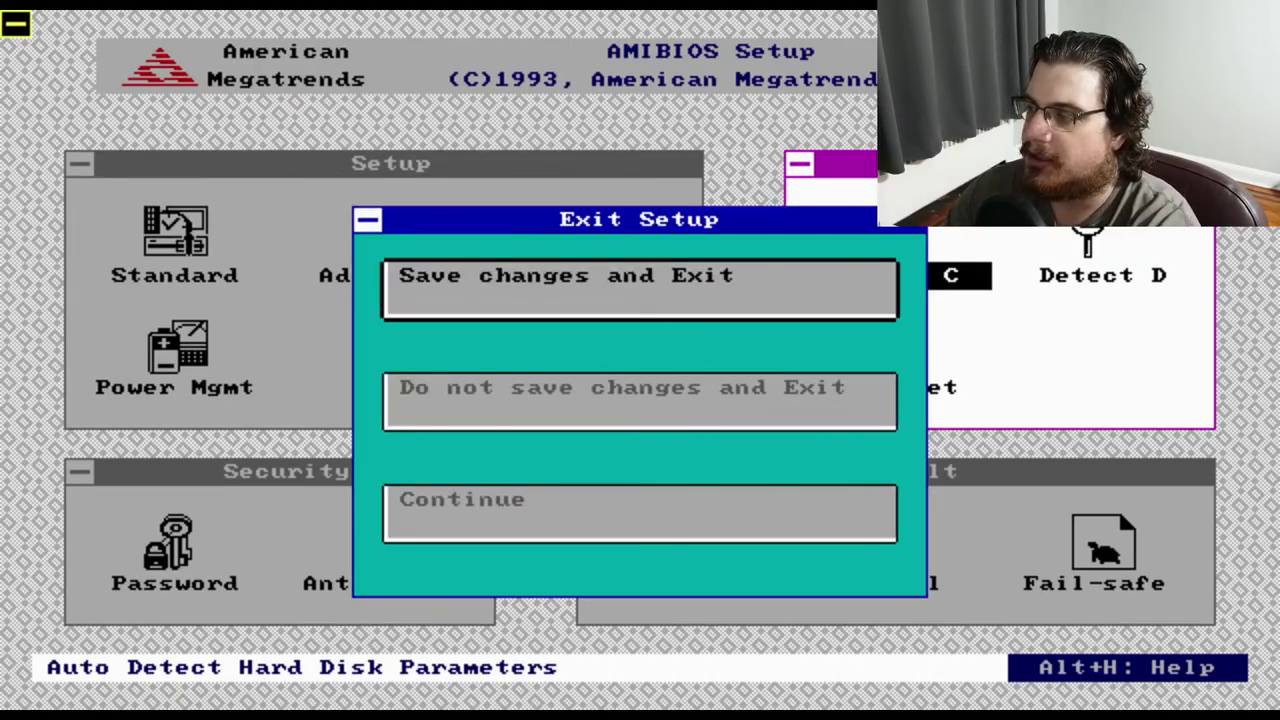
pyautogui.press('Return')
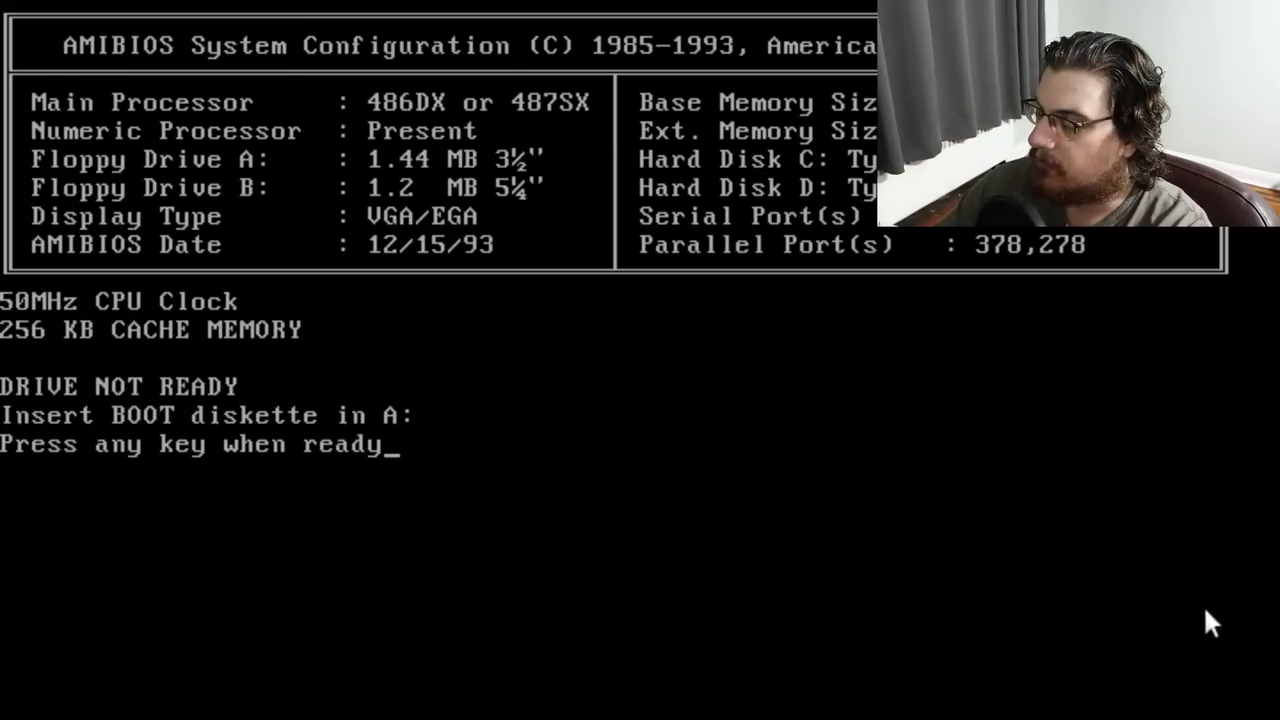
# Press Enter at the 'Press any key when ready' prompt to retry booting
pyautogui.press('Return')
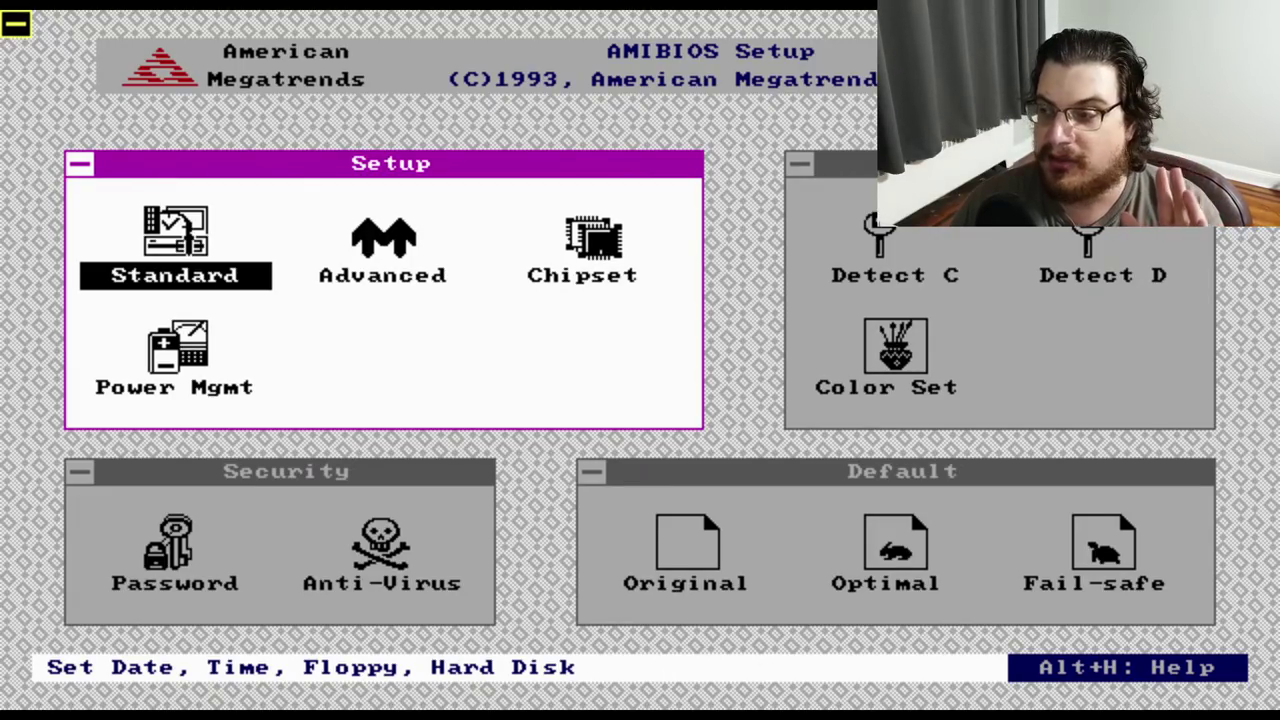
# Set the AMIBIOS Advanced Setup Boot Up Sequence to 'A:, C:' and save the changes on exit
pyautogui.press('Return')
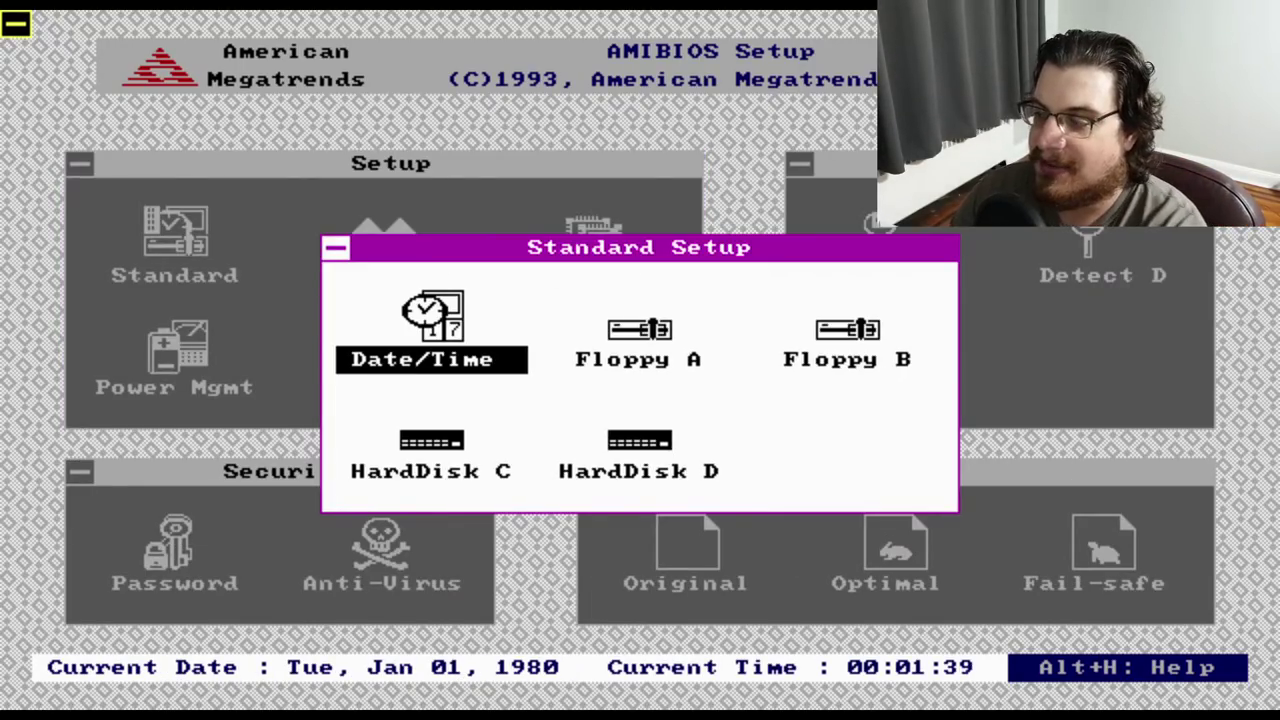
pyautogui.press('Escape')
pyautogui.press('Right')
pyautogui.press('Return')
pyautogui.press('Down')
pyautogui.press('Down')
pyautogui.press('Down')
pyautogui.press('Down')
pyautogui.press('Down')
pyautogui.press('Down')
pyautogui.press('Down')
pyautogui.press('Down')
pyautogui.press('Down')
pyautogui.press('Down')
pyautogui.press('Down')
pyautogui.press('Down')
pyautogui.press('Down')
pyautogui.press('Down')
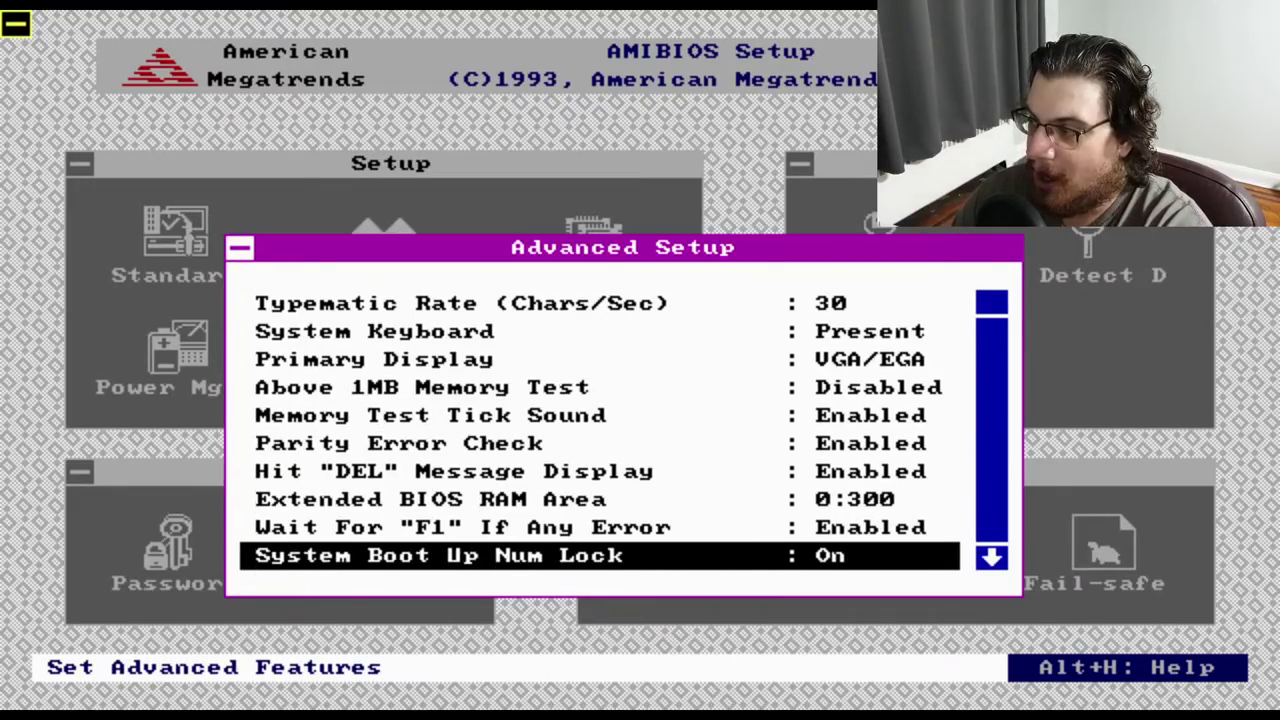
pyautogui.press('Down')
pyautogui.press('Down')
pyautogui.press('Up')
pyautogui.press('Up')
pyautogui.press('Up')
pyautogui.press('Up')
pyautogui.press('Return')
pyautogui.press('Down')
pyautogui.press('Return')
pyautogui.press('Escape')
pyautogui.press('Escape')
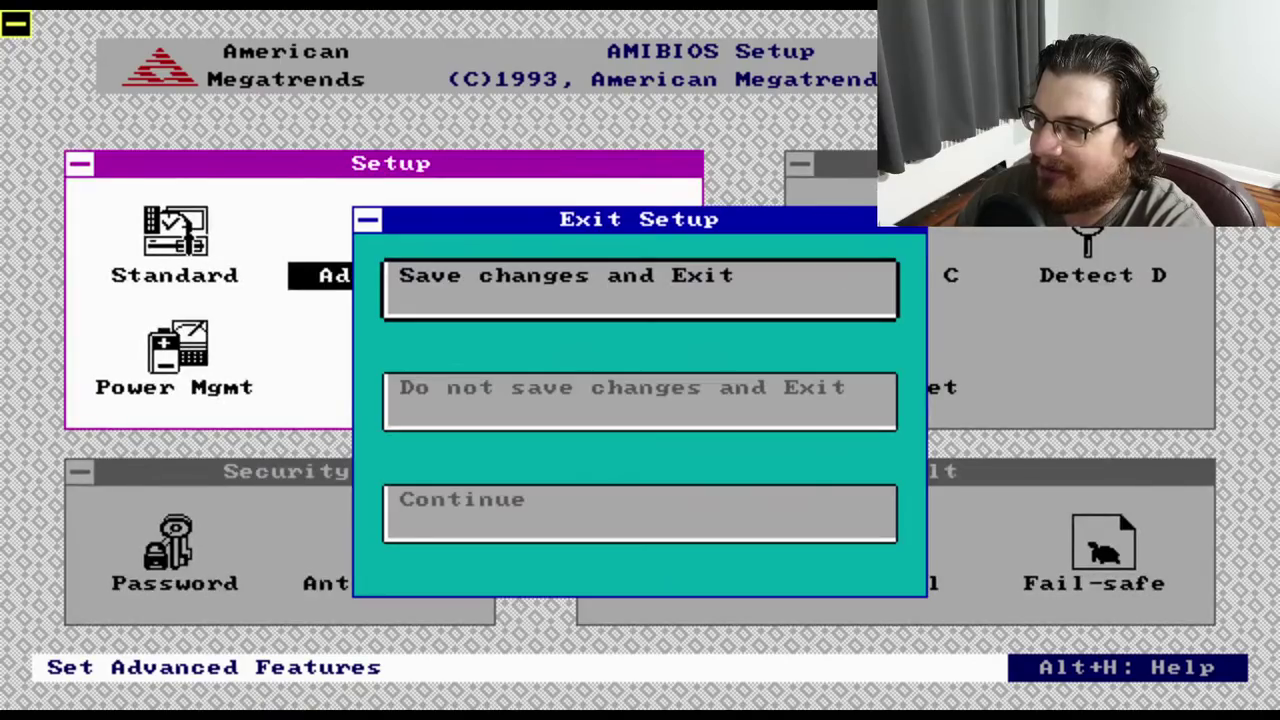
pyautogui.press('Return')
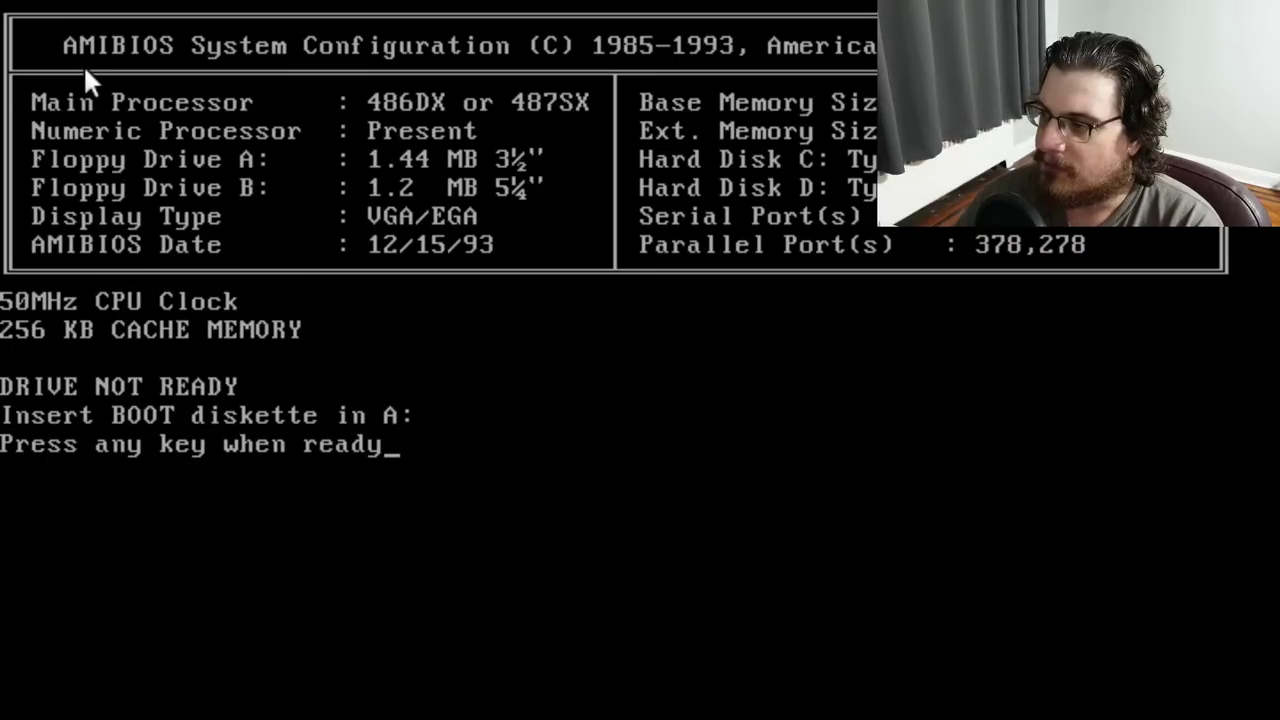
# Boot from the MS-DOS 6.22 Setup diskette and quit its installer with F3
pyautogui.press('Return')
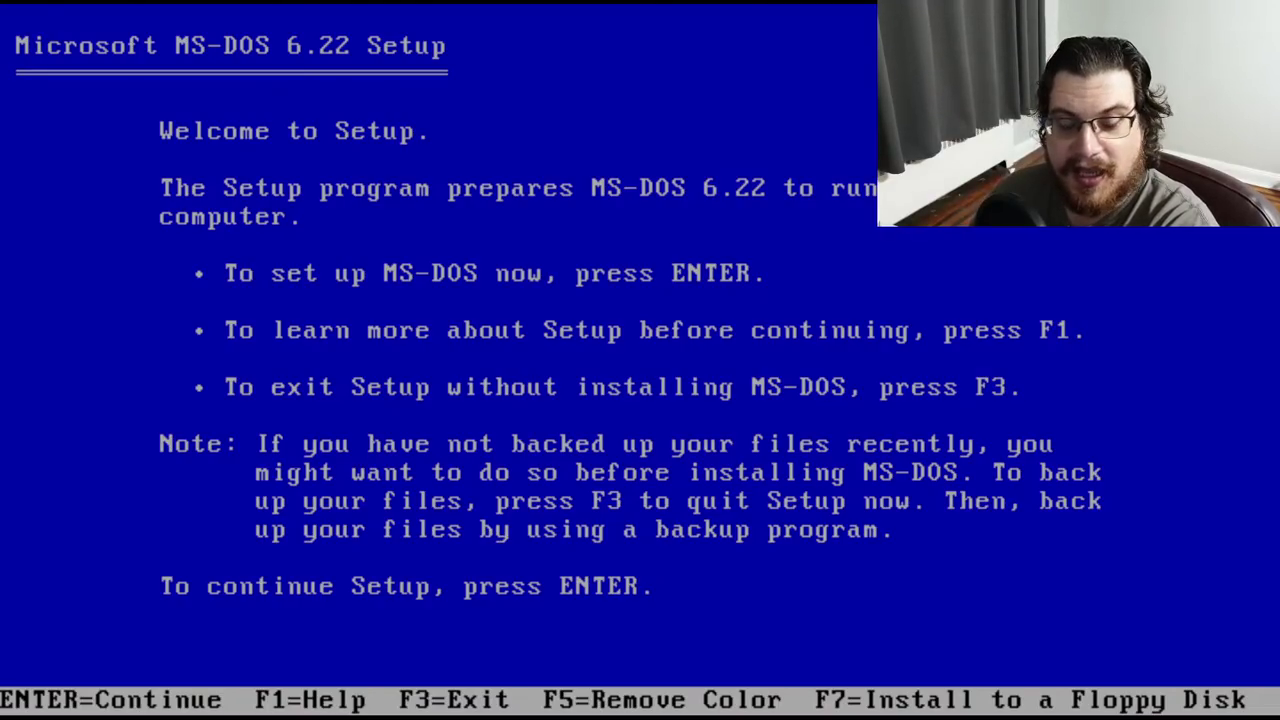
pyautogui.press('F3')
pyautogui.press('F3')
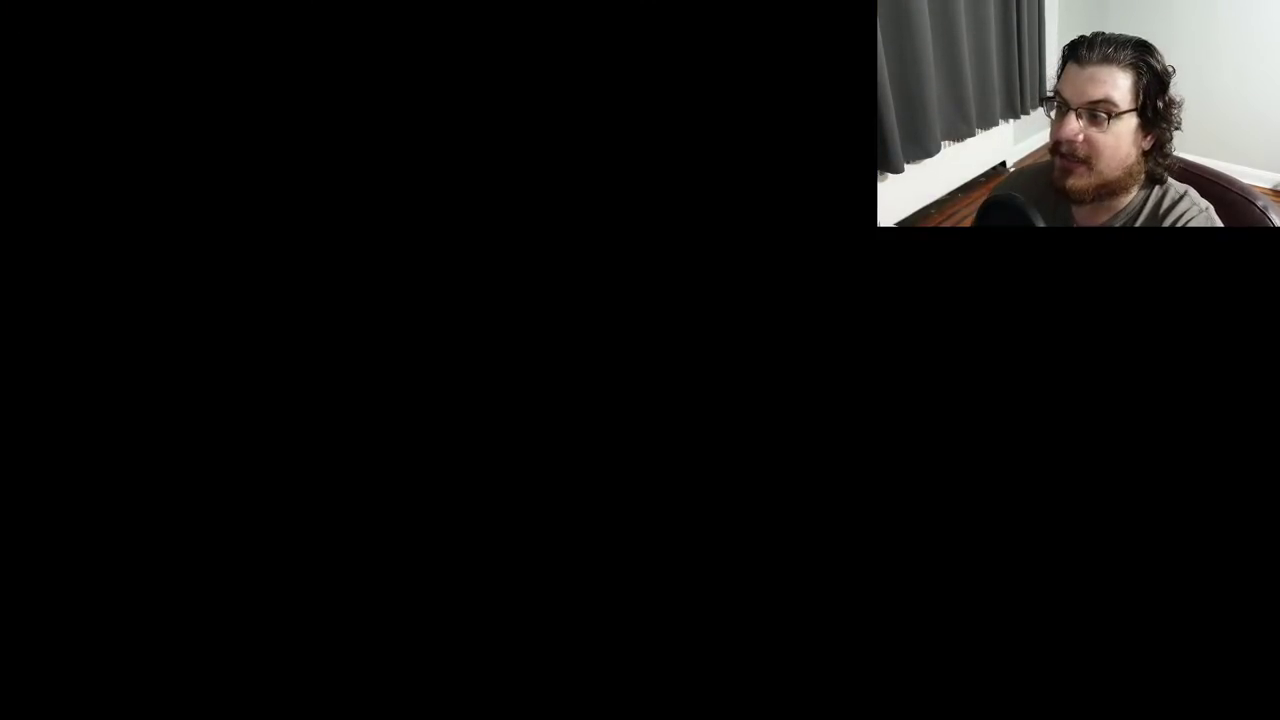
# Run fdisk and create a 40 MB primary DOS partition instead of using the whole disk
pyautogui.write('fdisk')
pyautogui.press('Return')
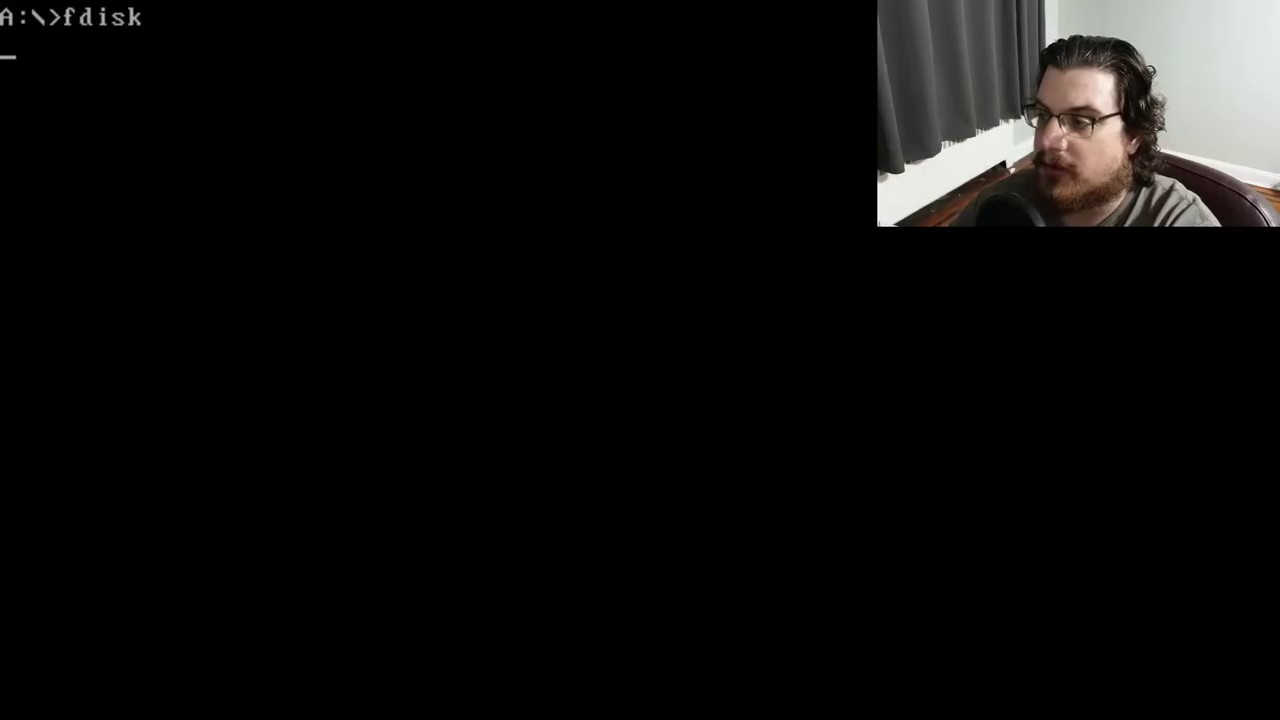
pyautogui.press('Return')
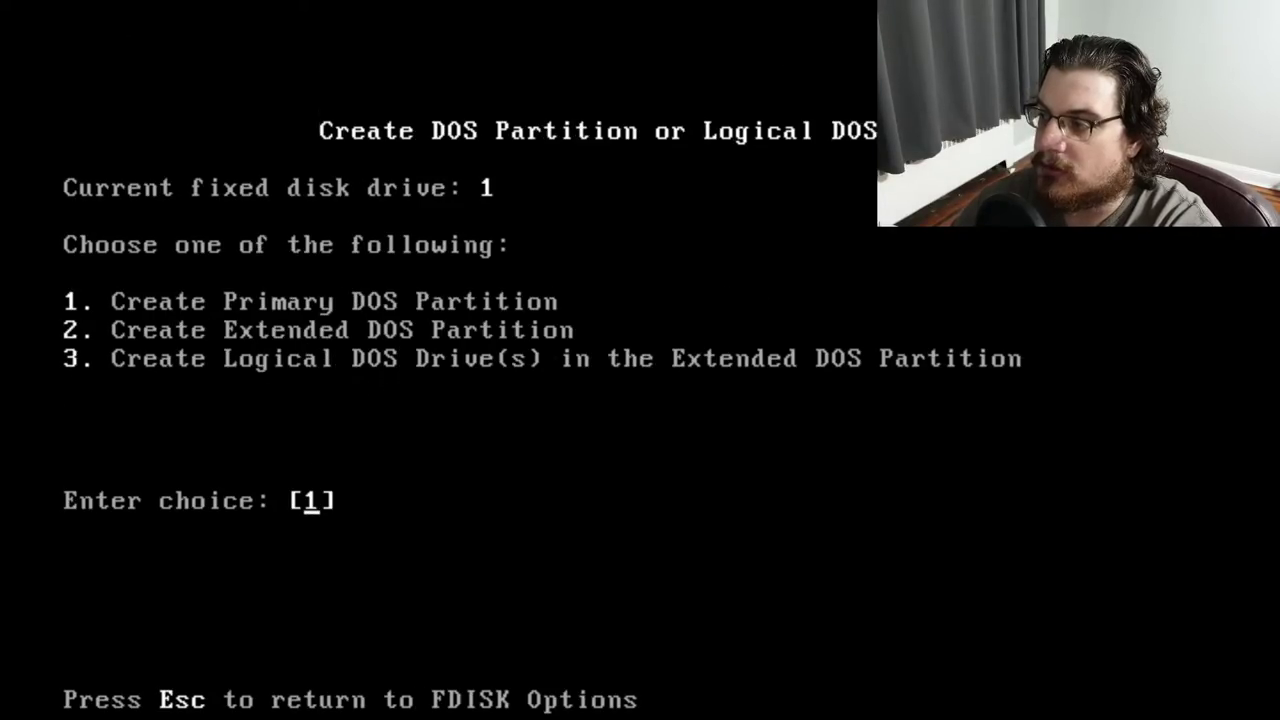
pyautogui.press('Return')
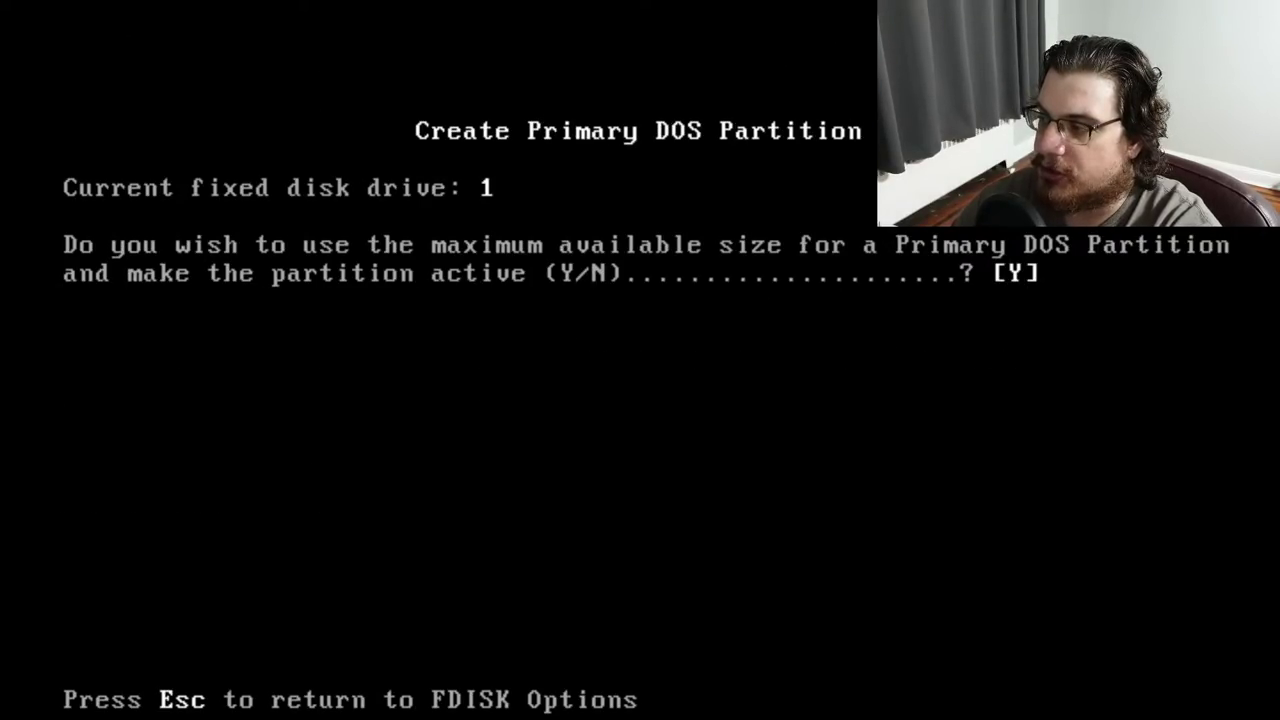
pyautogui.press('BackSpace')
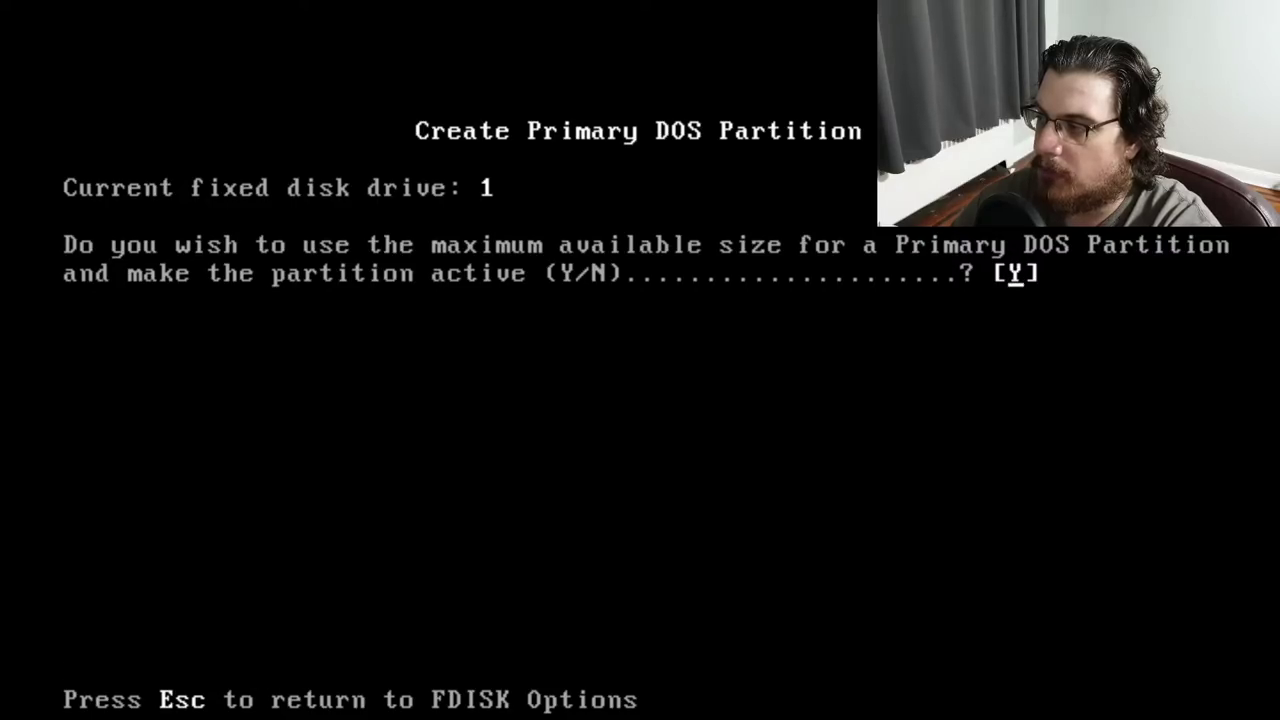
pyautogui.write('n')
pyautogui.press('Return')
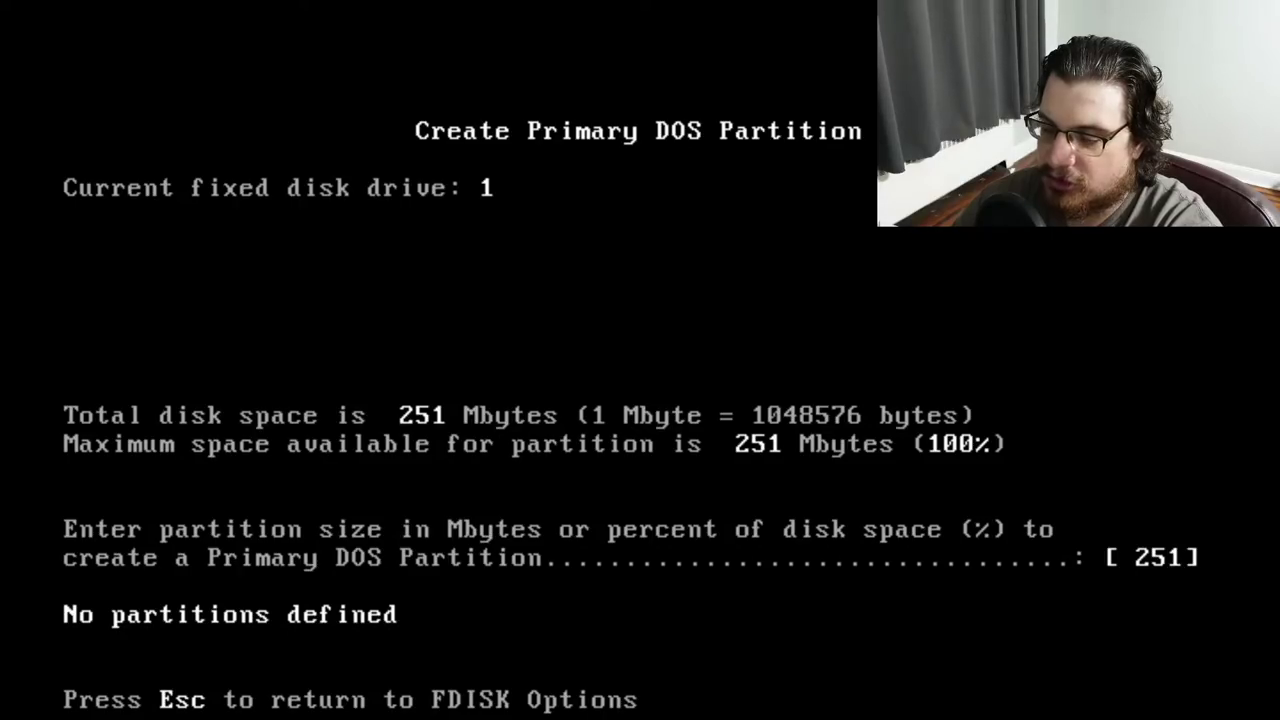
pyautogui.write('40')
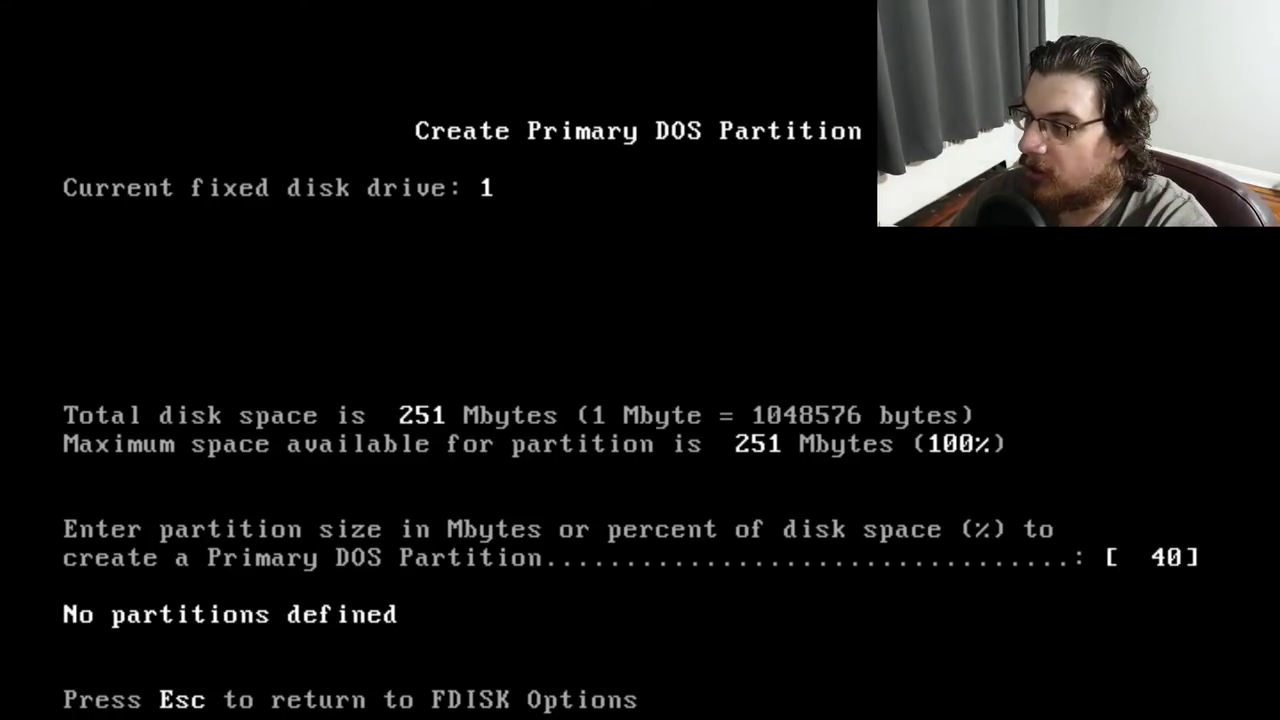
pyautogui.press('Return')
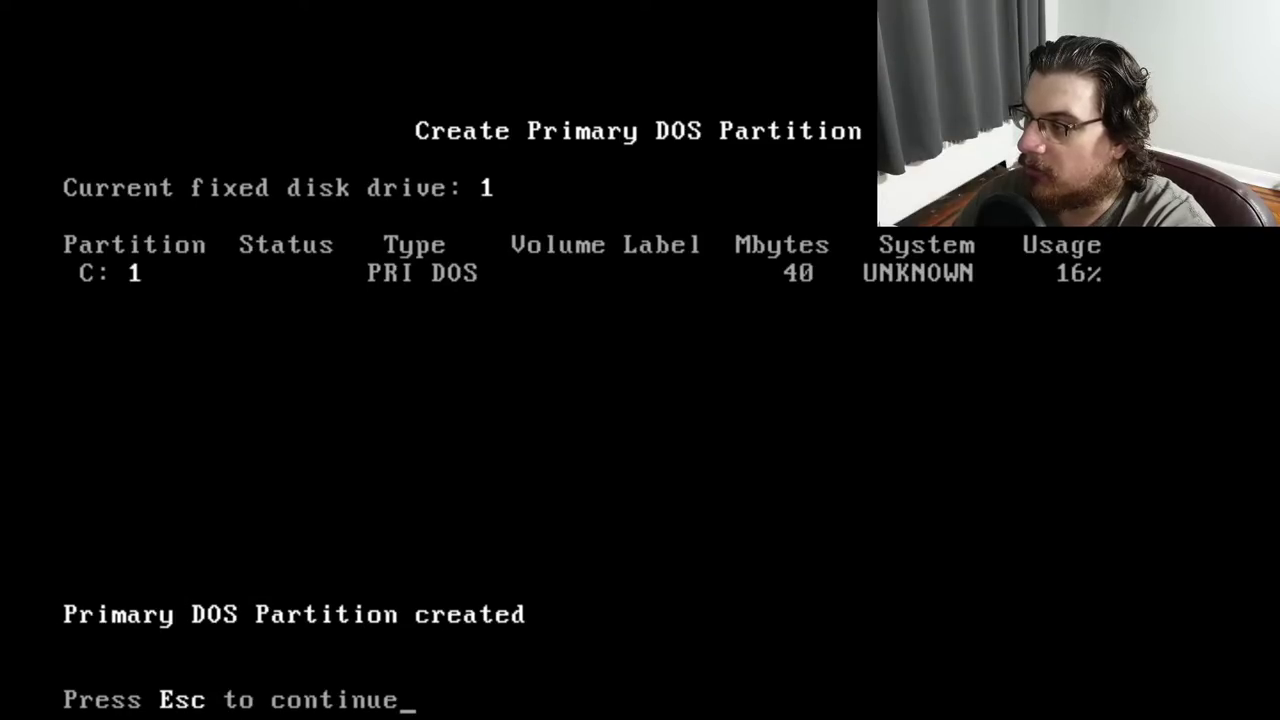
pyautogui.press('Escape')
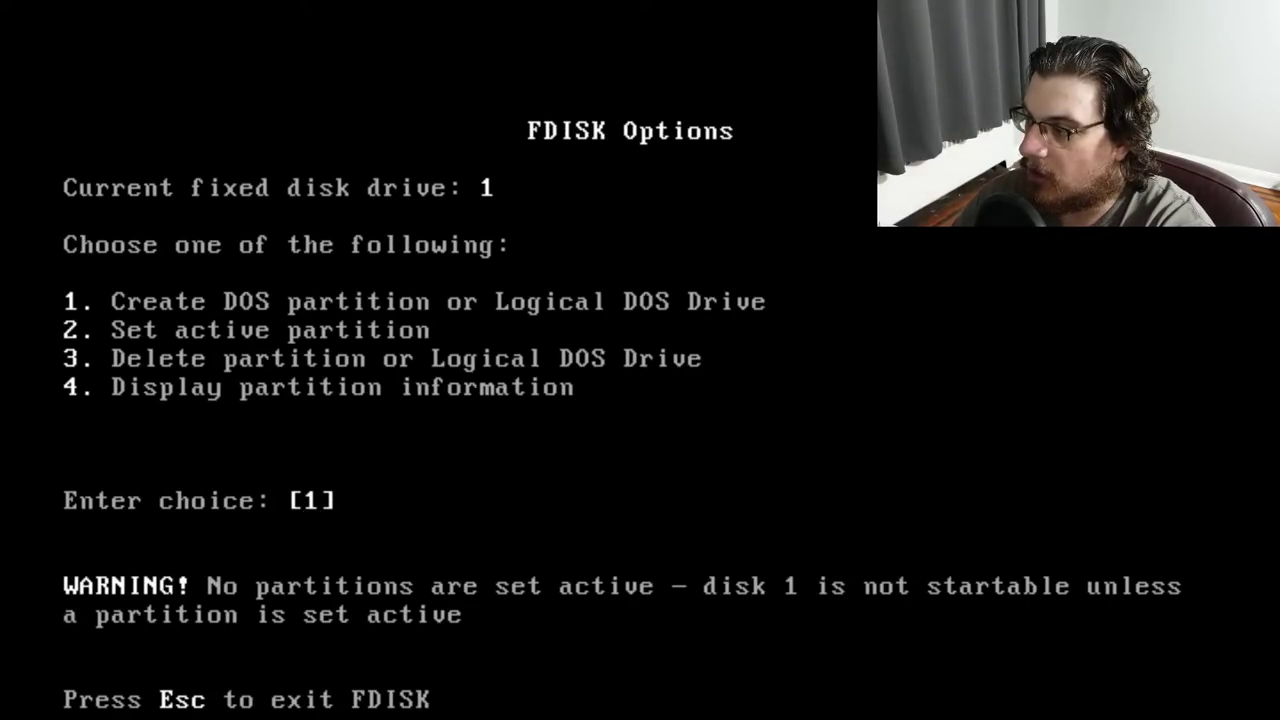
# Make partition 1 active and exit FDISK so the machine restarts
pyautogui.write('2')
pyautogui.press('Return')
pyautogui.write('1')
pyautogui.press('Return')
pyautogui.press('Escape')
pyautogui.press('Escape')
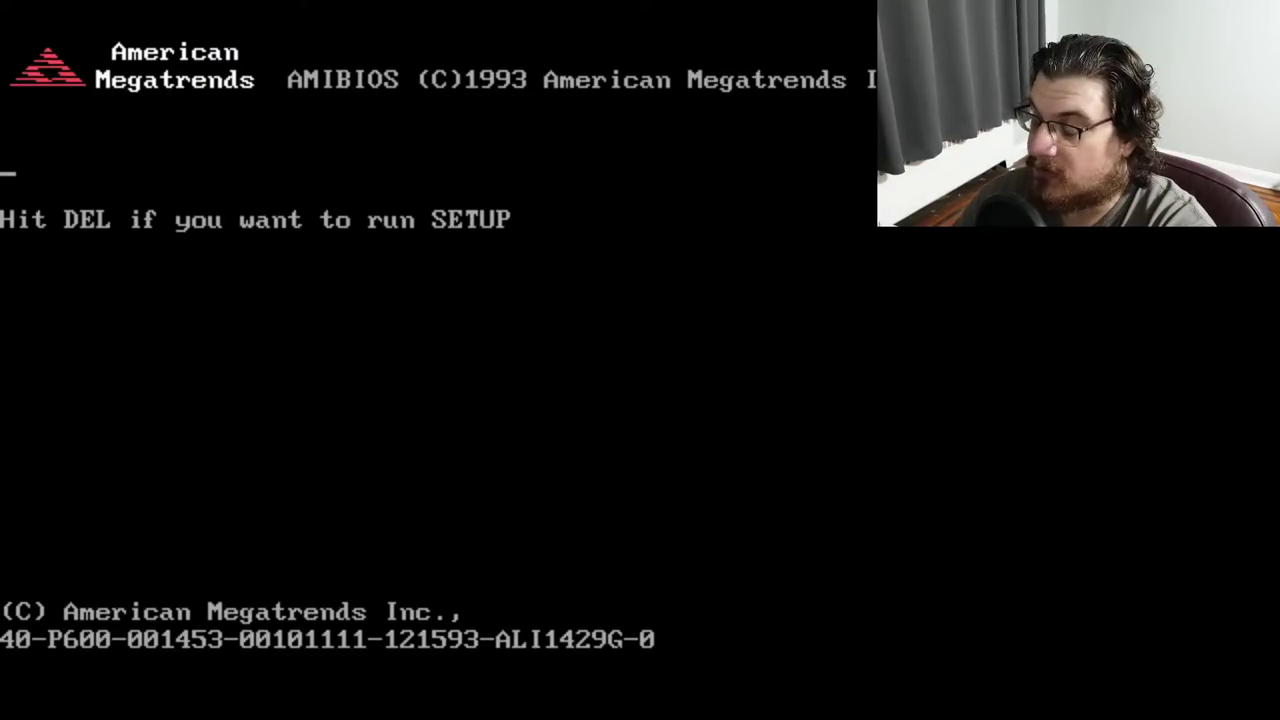
# Reboot from the DOS diskette and start MS-DOS 6.22 Setup, letting it format drive C
pyautogui.press('Delete')
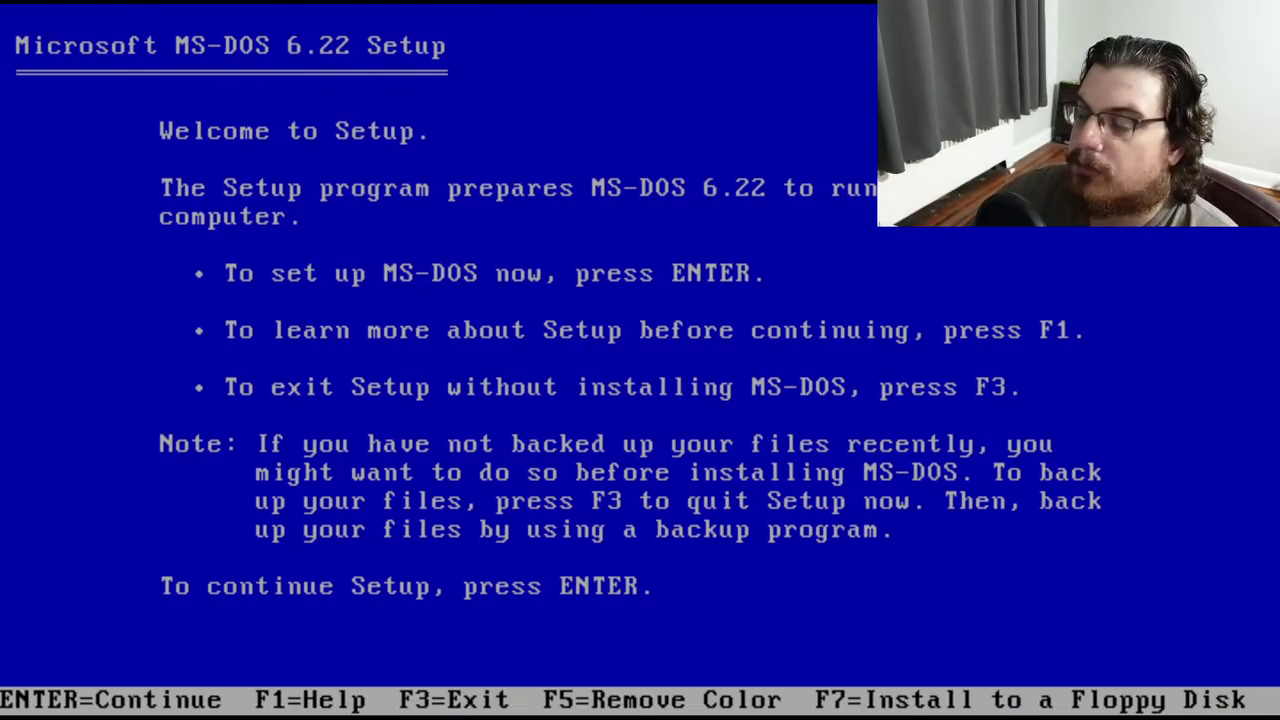
pyautogui.press('Return')
pyautogui.press('Return')
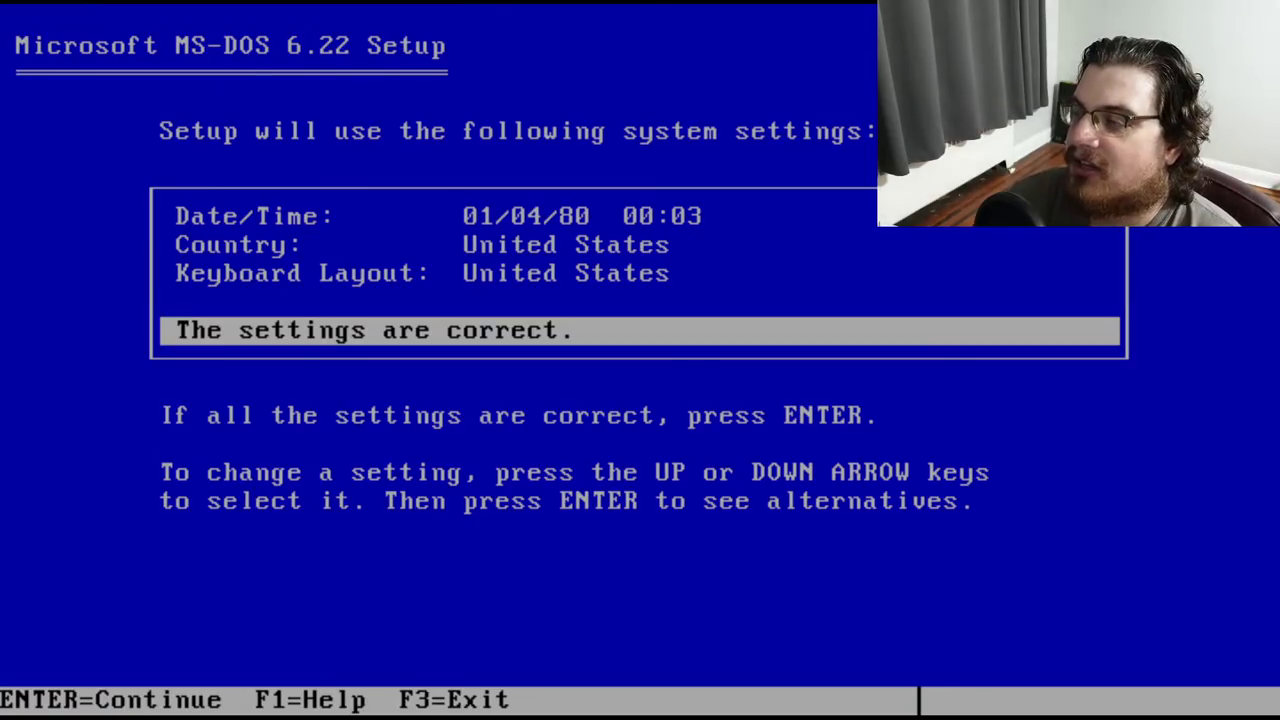
# Change the system date year from 80 to 21 (01/04/21) and accept the system settings
pyautogui.press('Up')
pyautogui.press('Up')
pyautogui.press('Up')
pyautogui.press('Return')
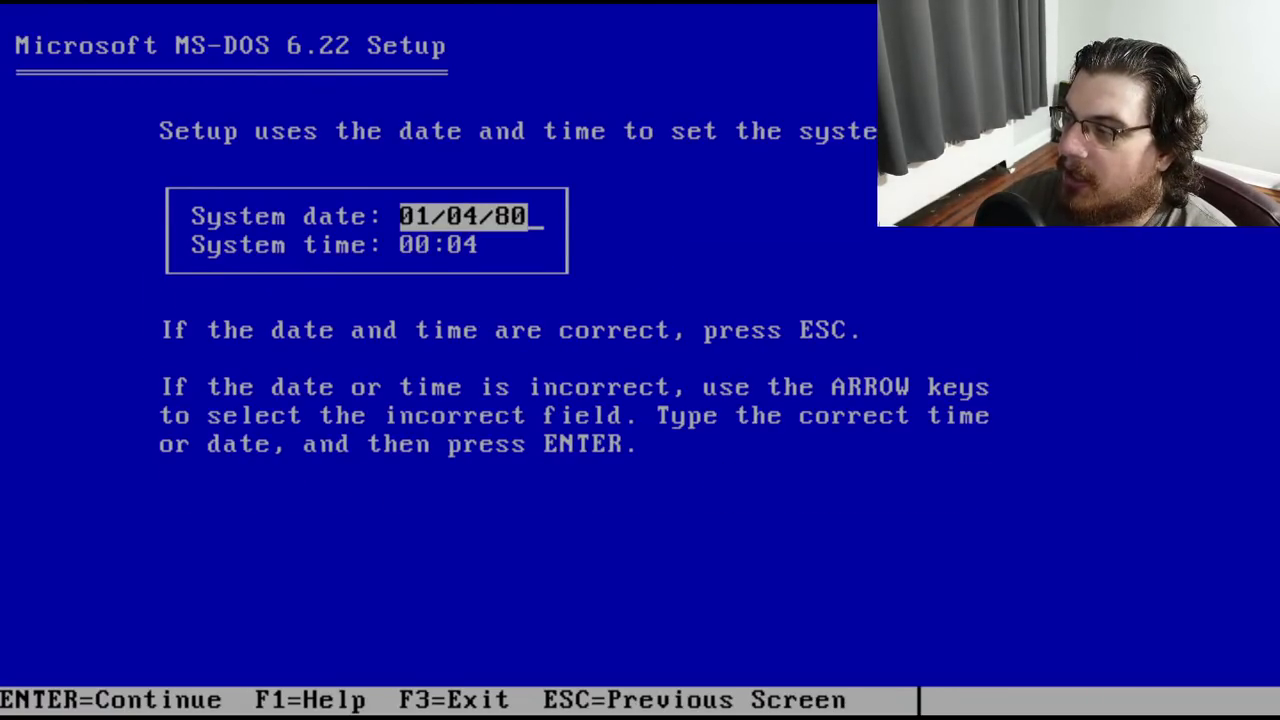
pyautogui.press('BackSpace')
pyautogui.press('BackSpace')
pyautogui.write('21')
pyautogui.press('Return')
pyautogui.press('Up')
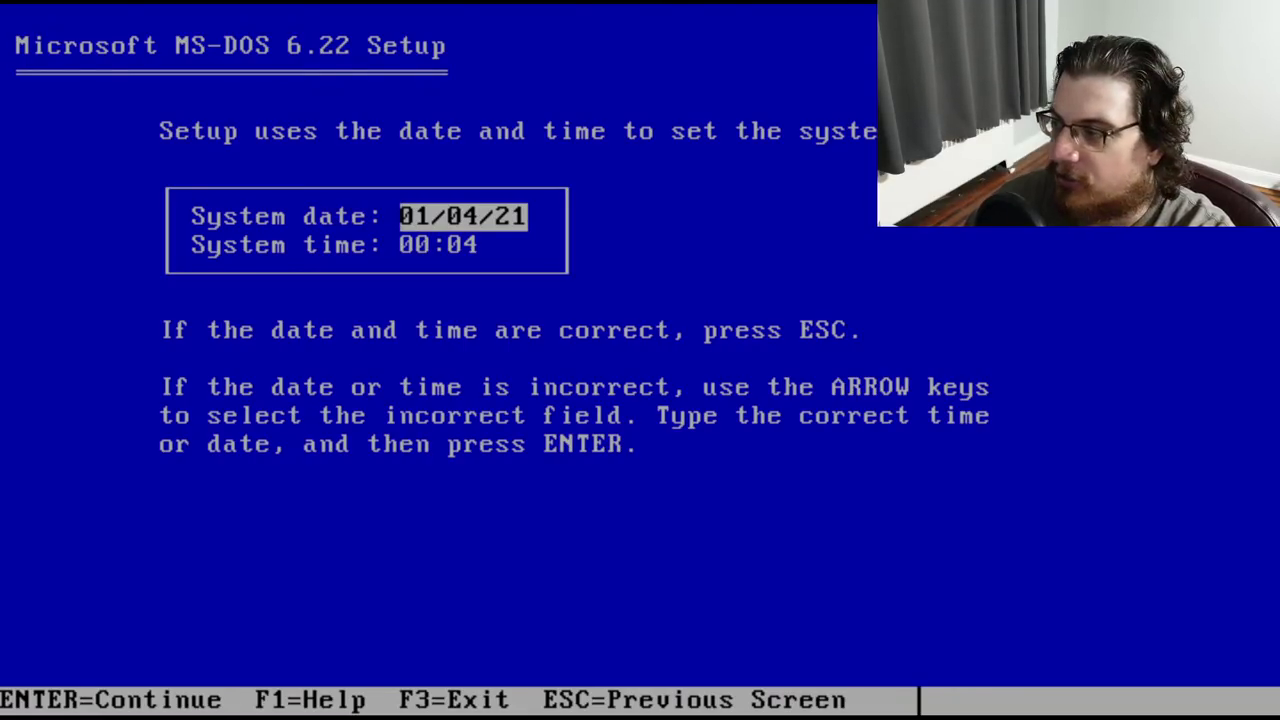
pyautogui.press('Down')
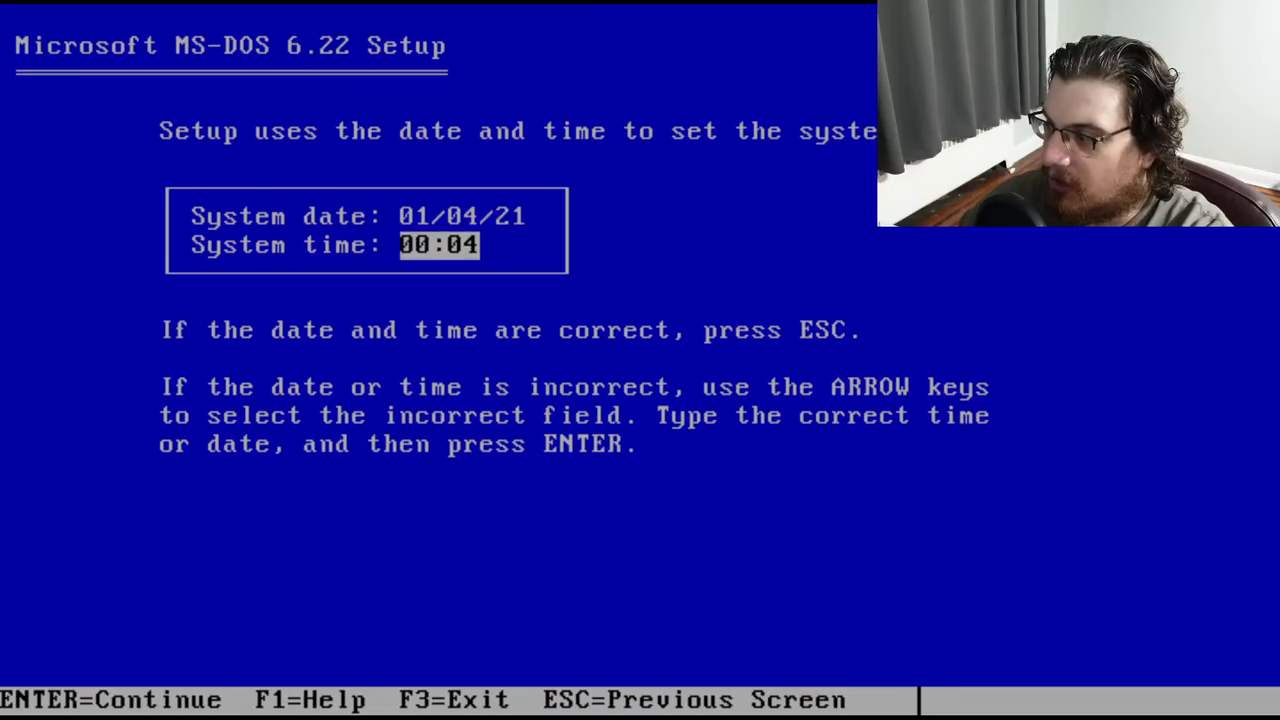
pyautogui.press('Escape')
pyautogui.press('Return')
pyautogui.press('Return')
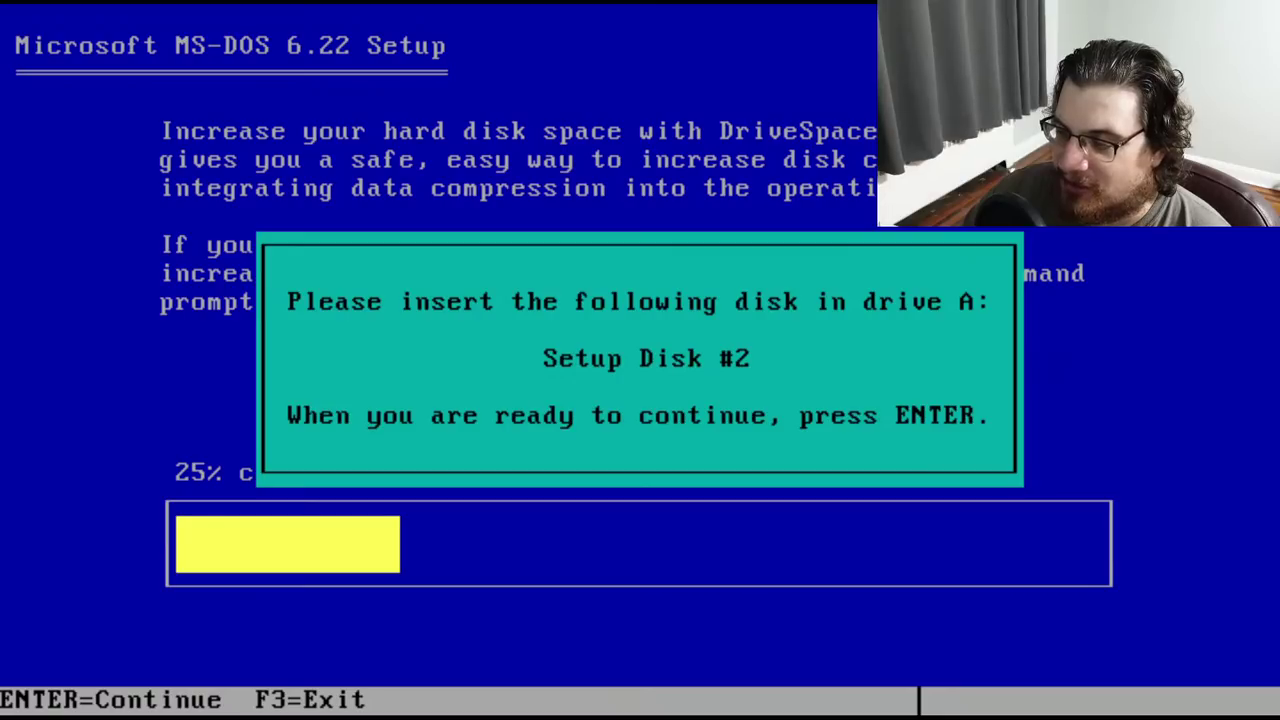
# Continue Setup with Disk #2 in drive A until it requests Disk #3
pyautogui.press('Return')
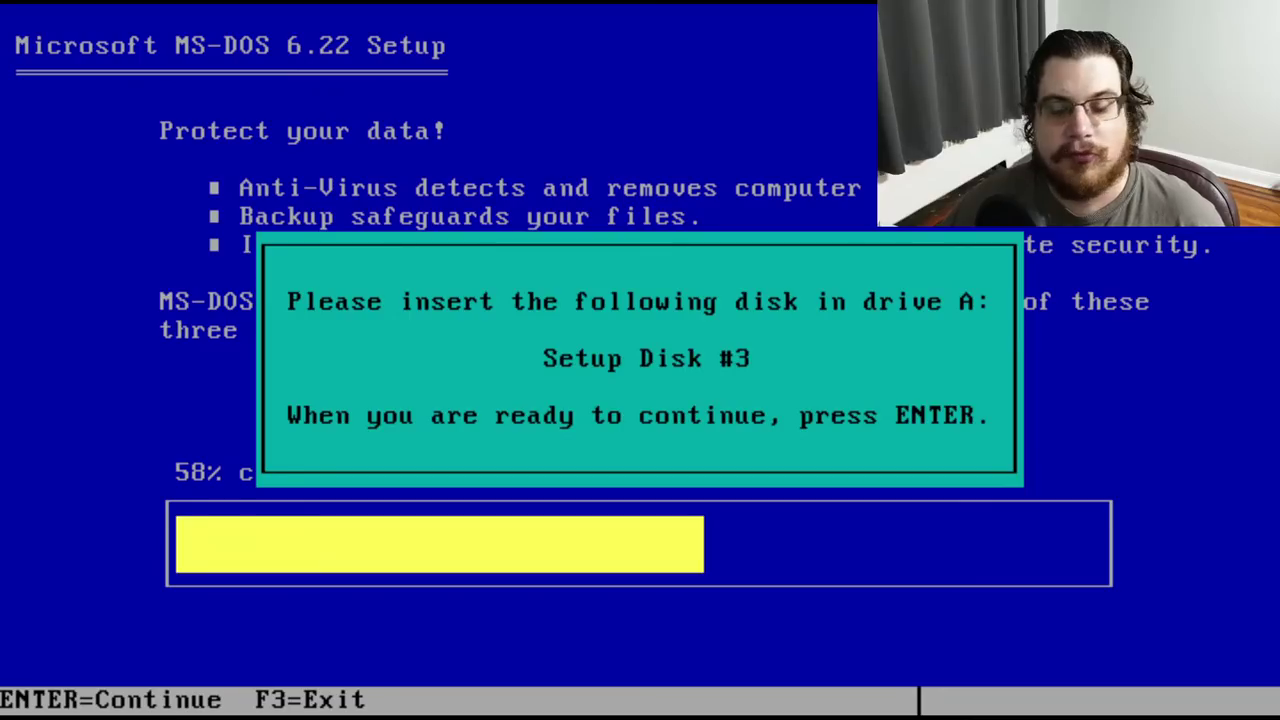
# Continue Setup with Disk #3 until it asks to remove all floppy disks
pyautogui.press('Return')
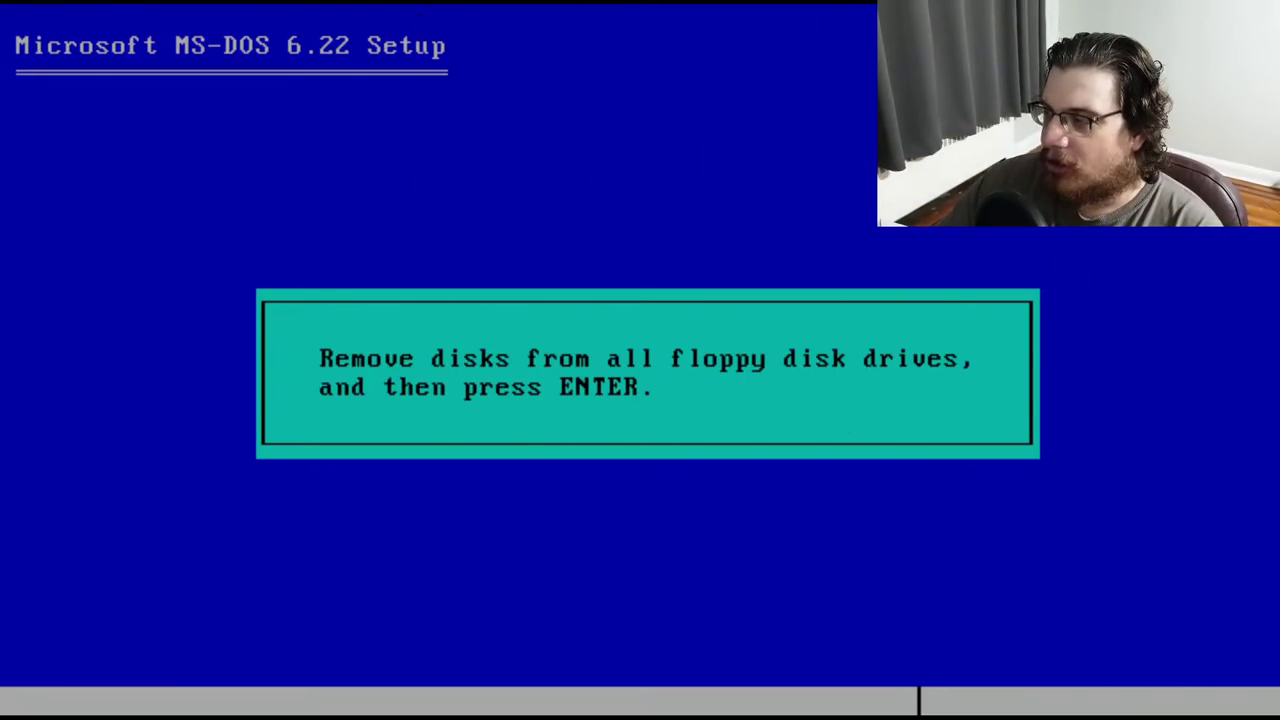
# Confirm the floppy drives are empty and reboot into the installed MS-DOS 6.22
pyautogui.press('Return')
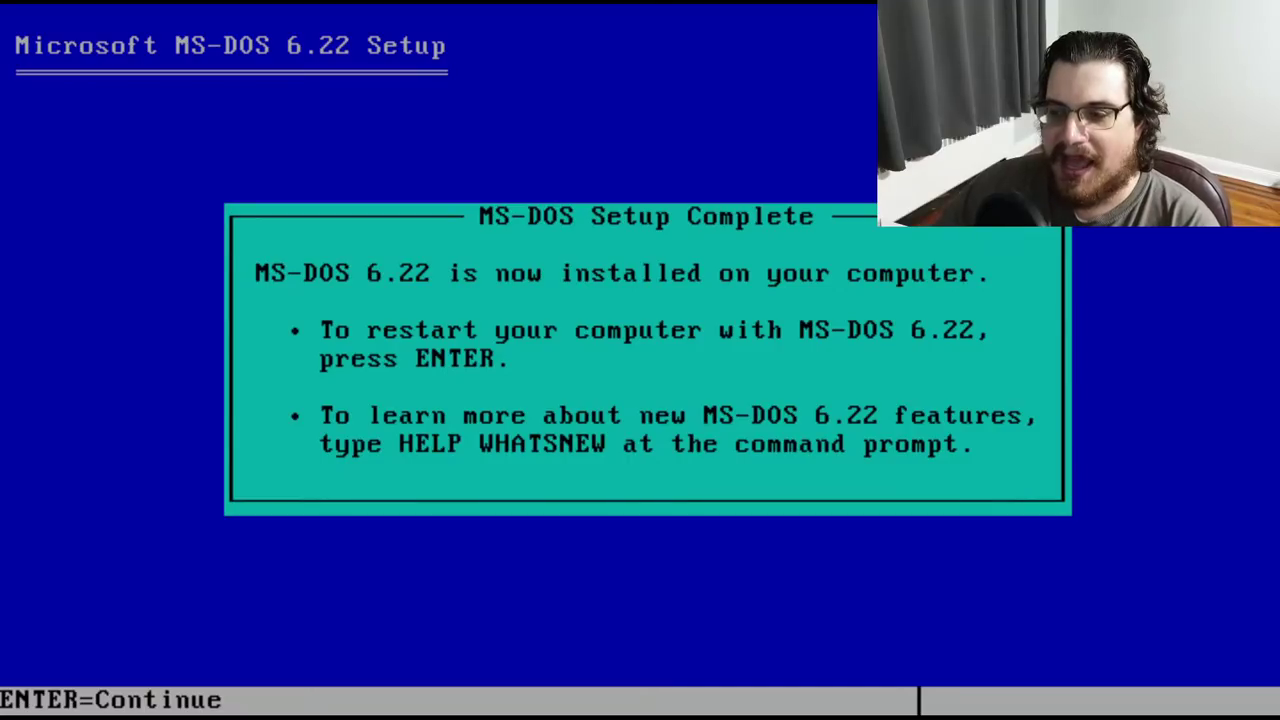
pyautogui.press('Return')
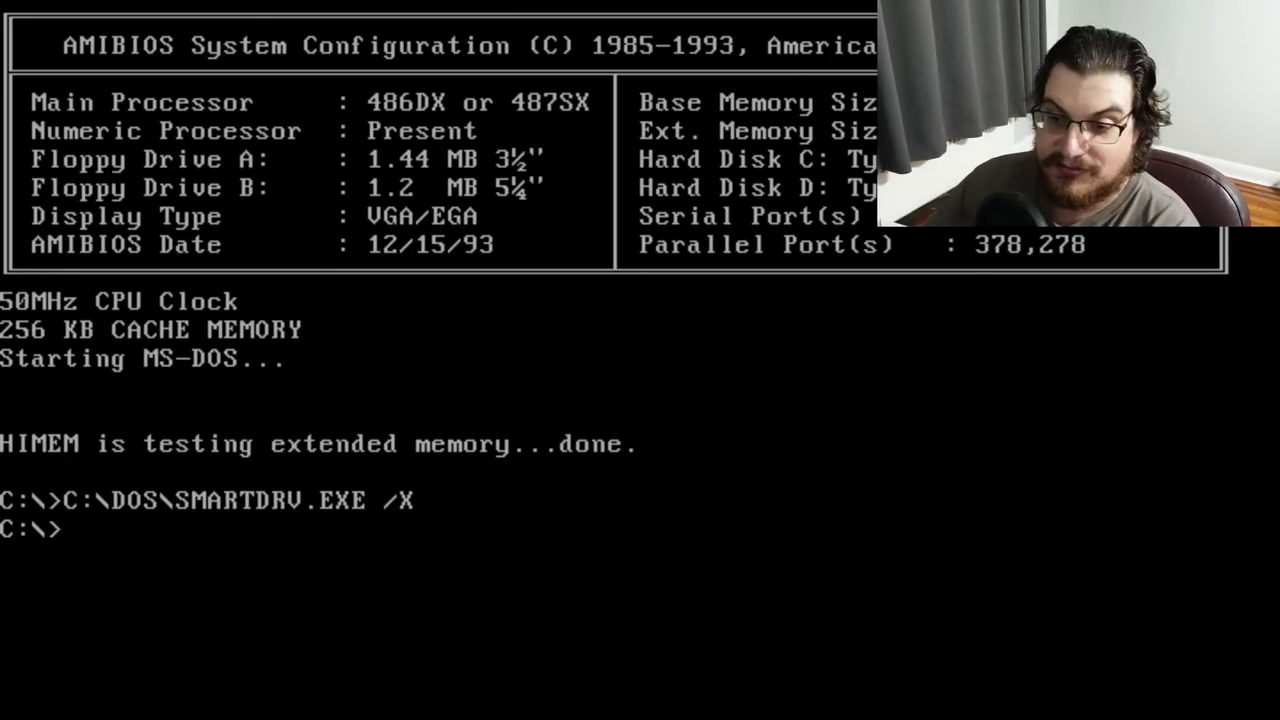
# Run 'dir /w' at the C:\> prompt to list the drive contents in wide format
pyautogui.write('dir /w')
pyautogui.press('Return')
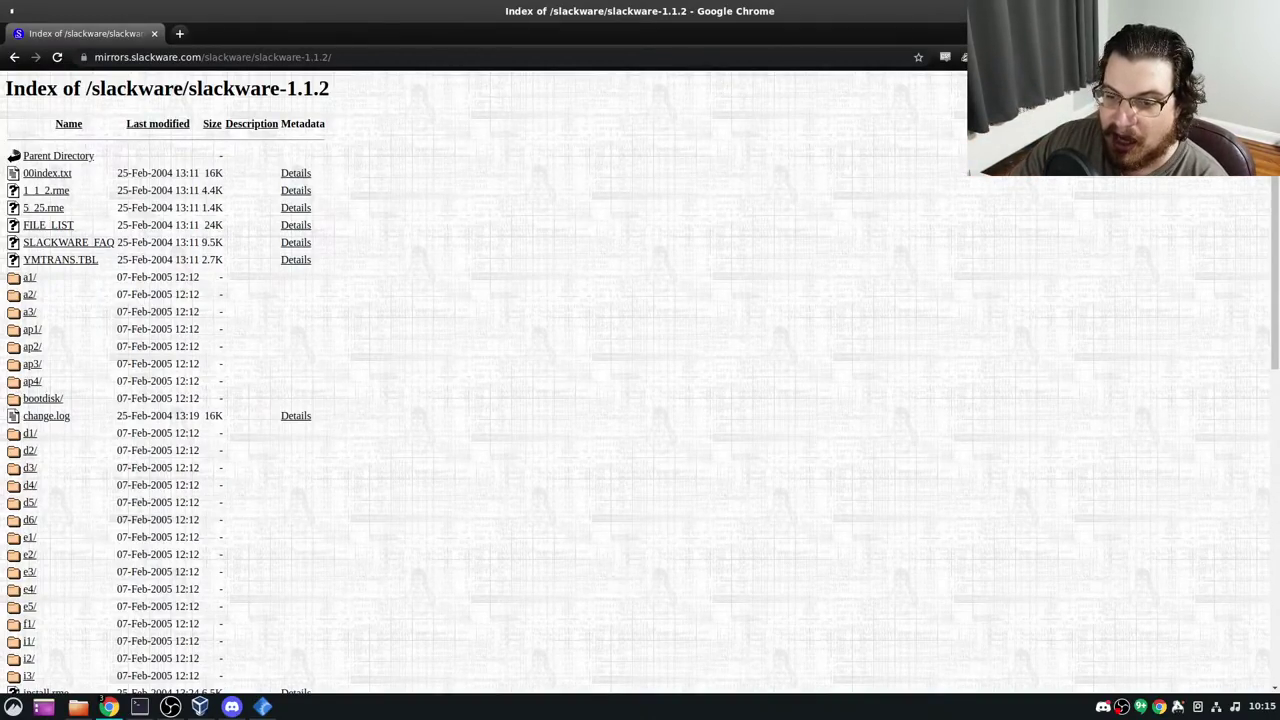
# Look inside the a1 disk set folder on the Slackware 1.1.2 mirror and return
pyautogui.scroll(-4, 46, 285)
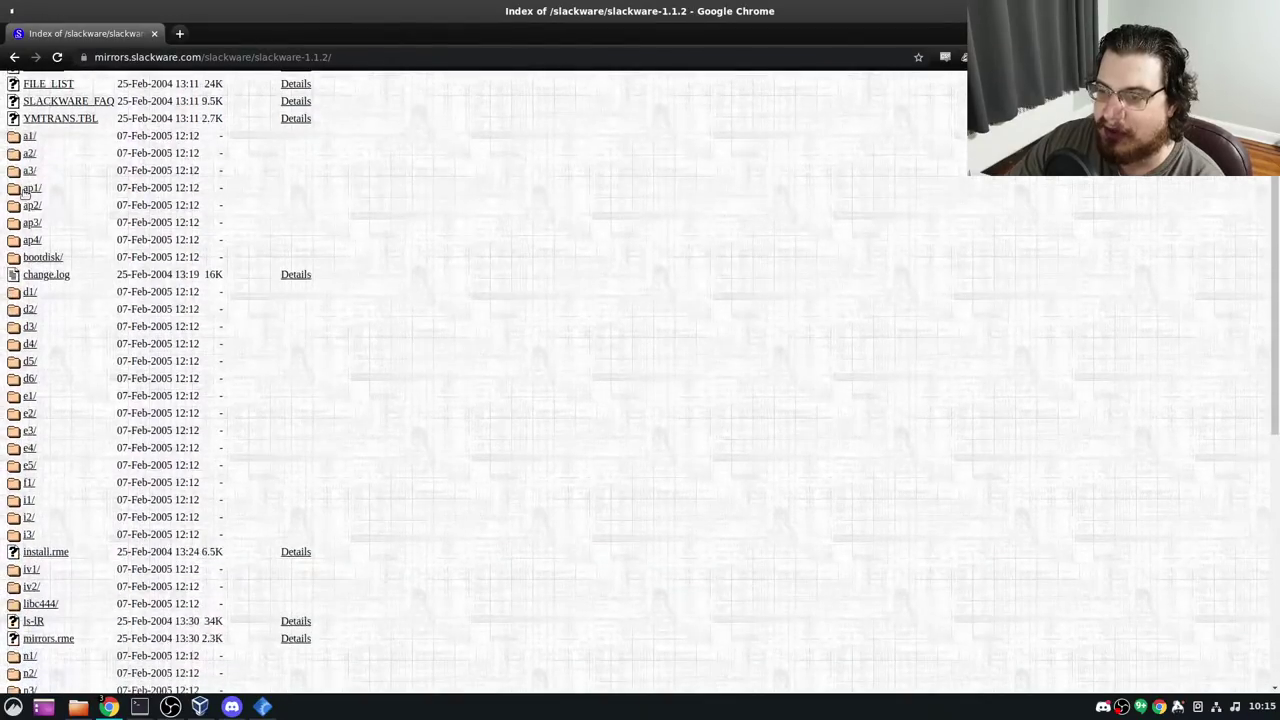
pyautogui.scroll(-3, 46, 273)
pyautogui.scroll(7, 134, 362)
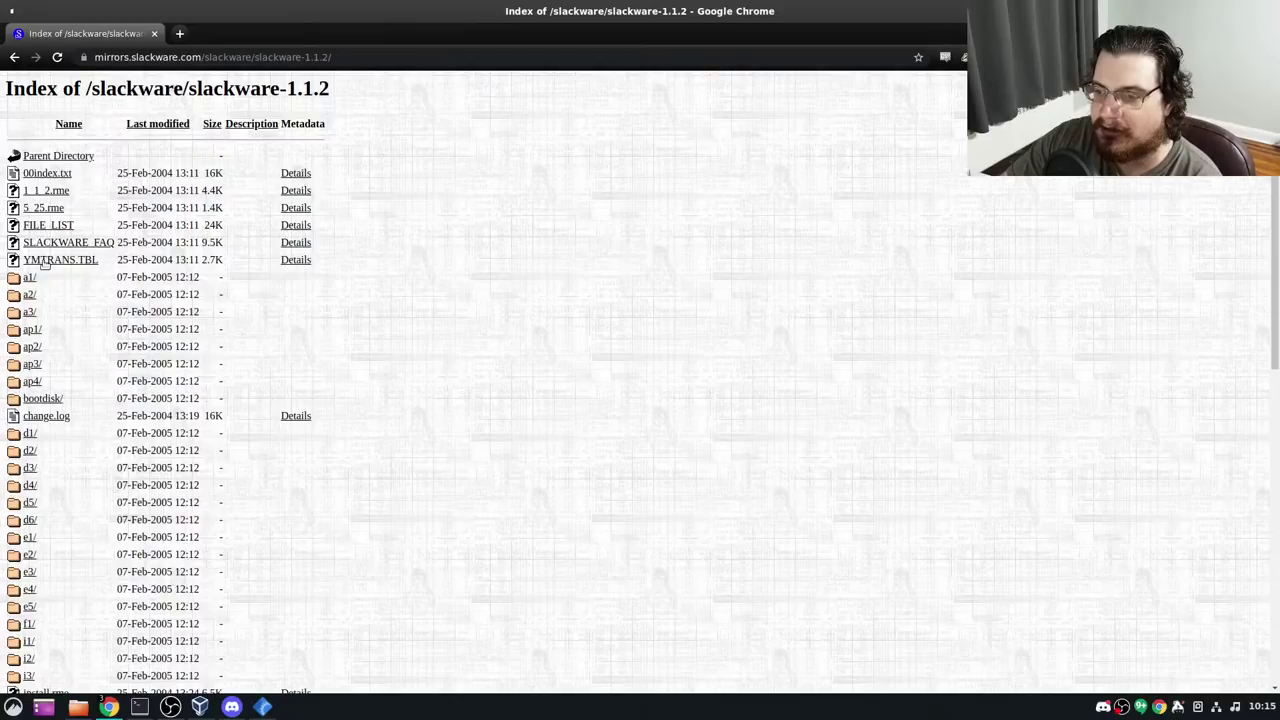
pyautogui.click(29, 281)
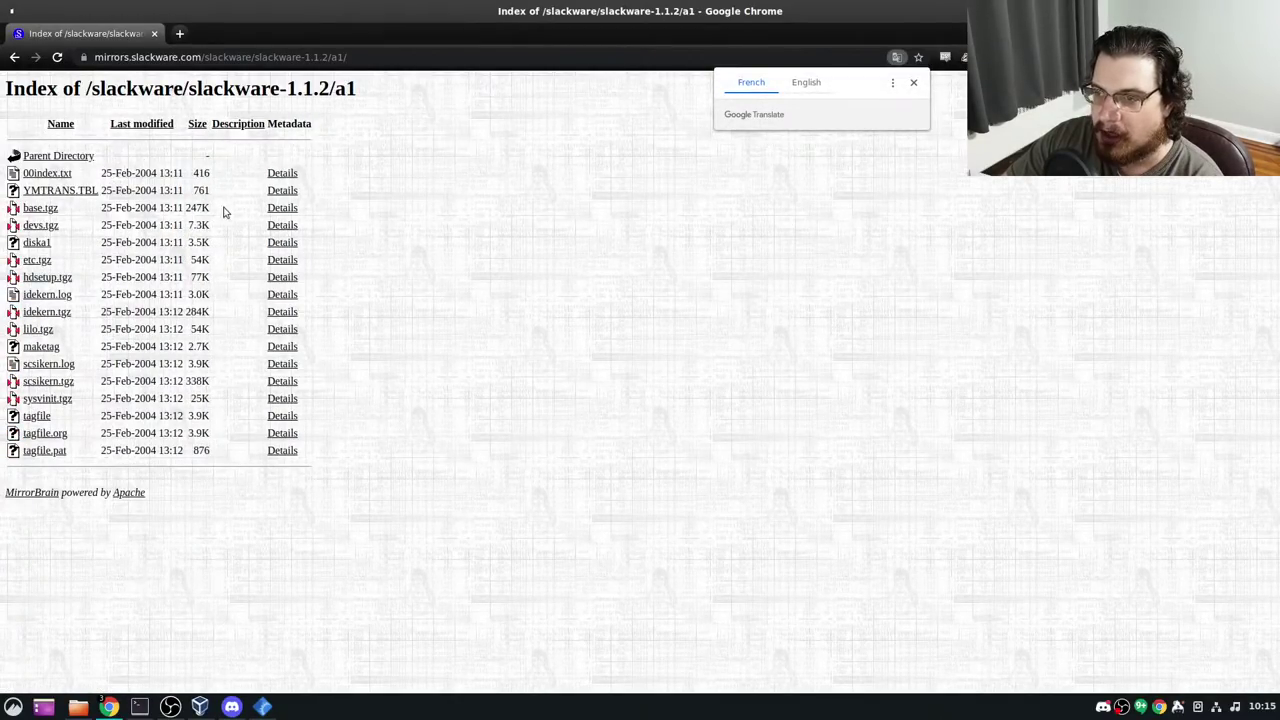
pyautogui.hotkey('alt', 'Left')
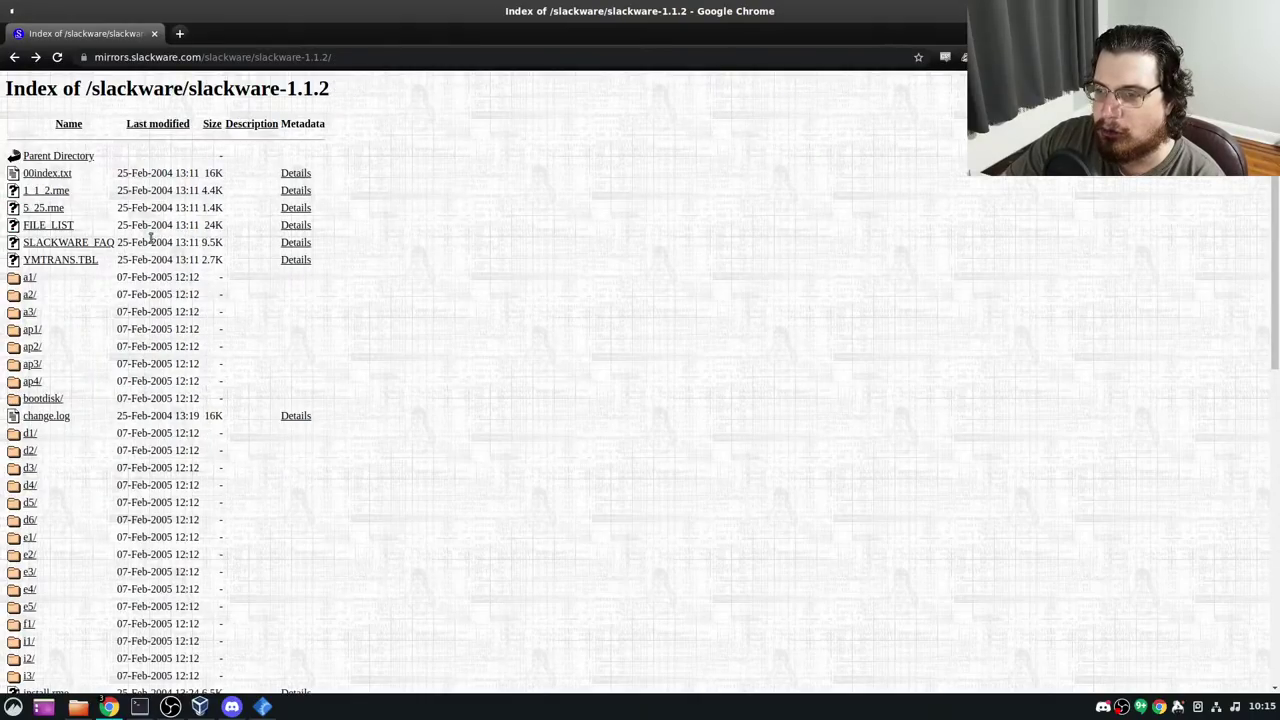
# Browse bootdisk/1_44meg at 150% zoom, view READ.ME, and return to the bootdisk listing
pyautogui.scroll(-5, 131, 293)
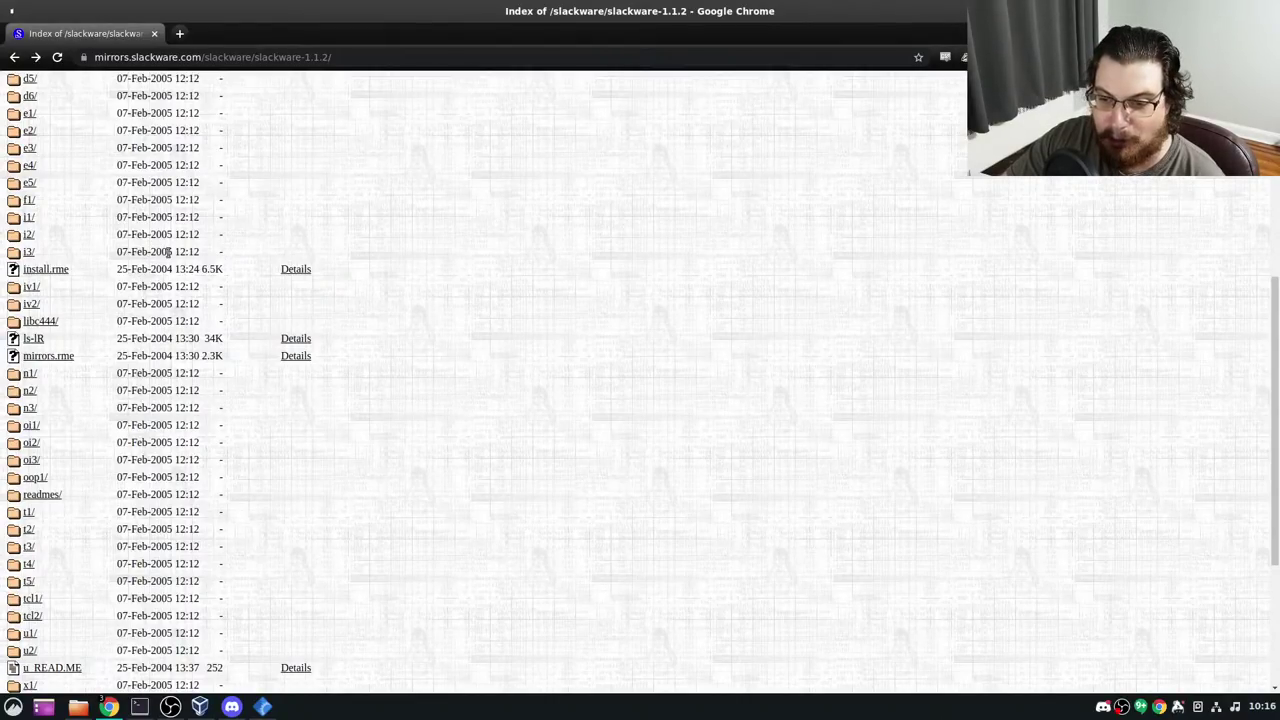
pyautogui.scroll(5, 174, 234)
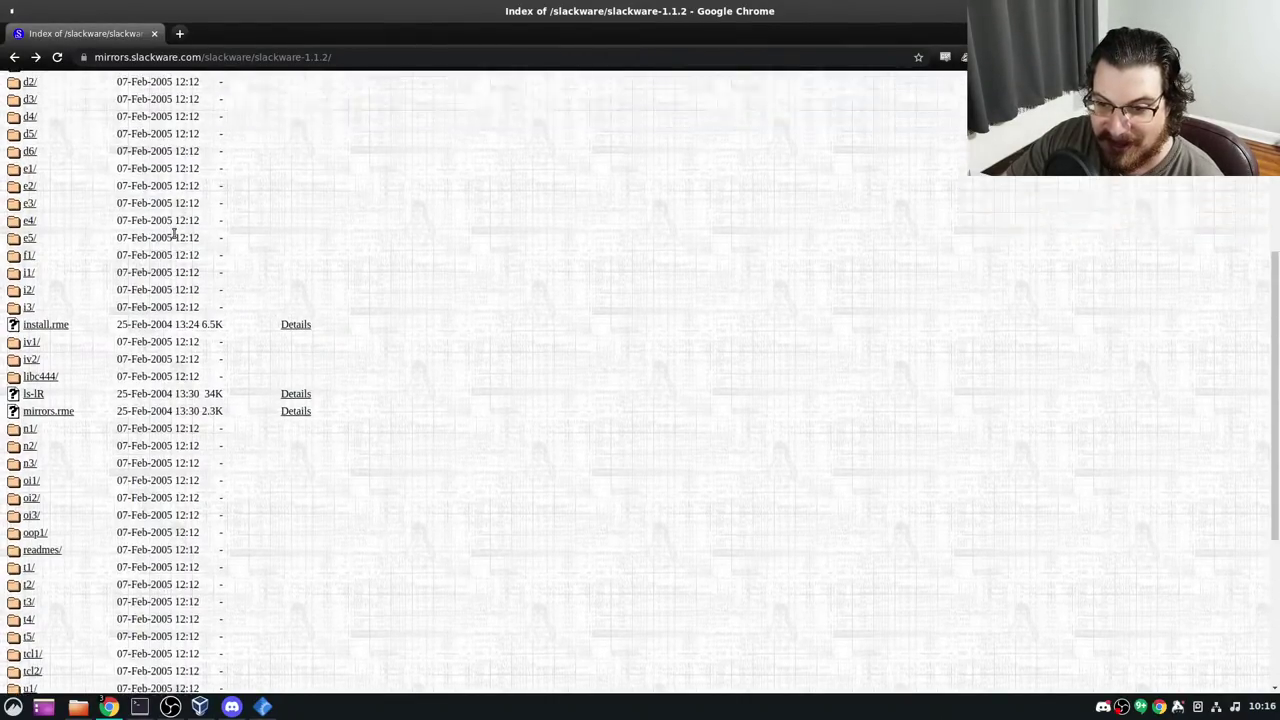
pyautogui.click(55, 398)
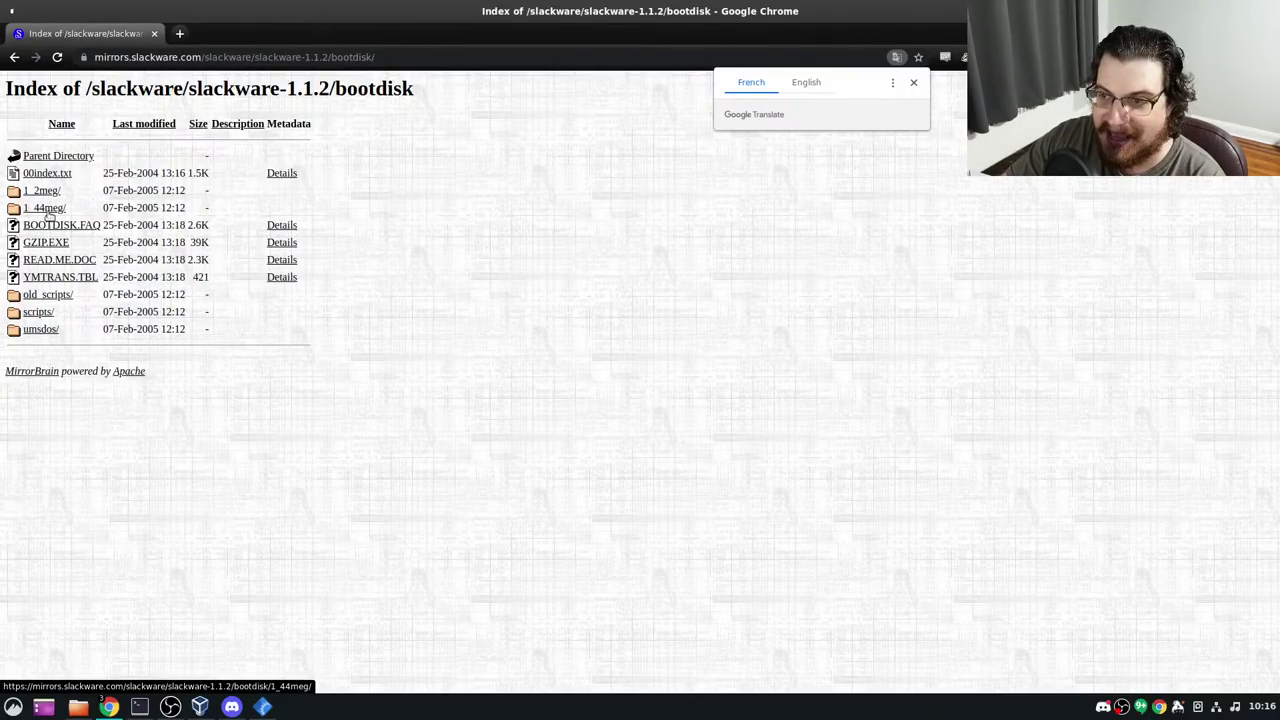
pyautogui.click(48, 225)
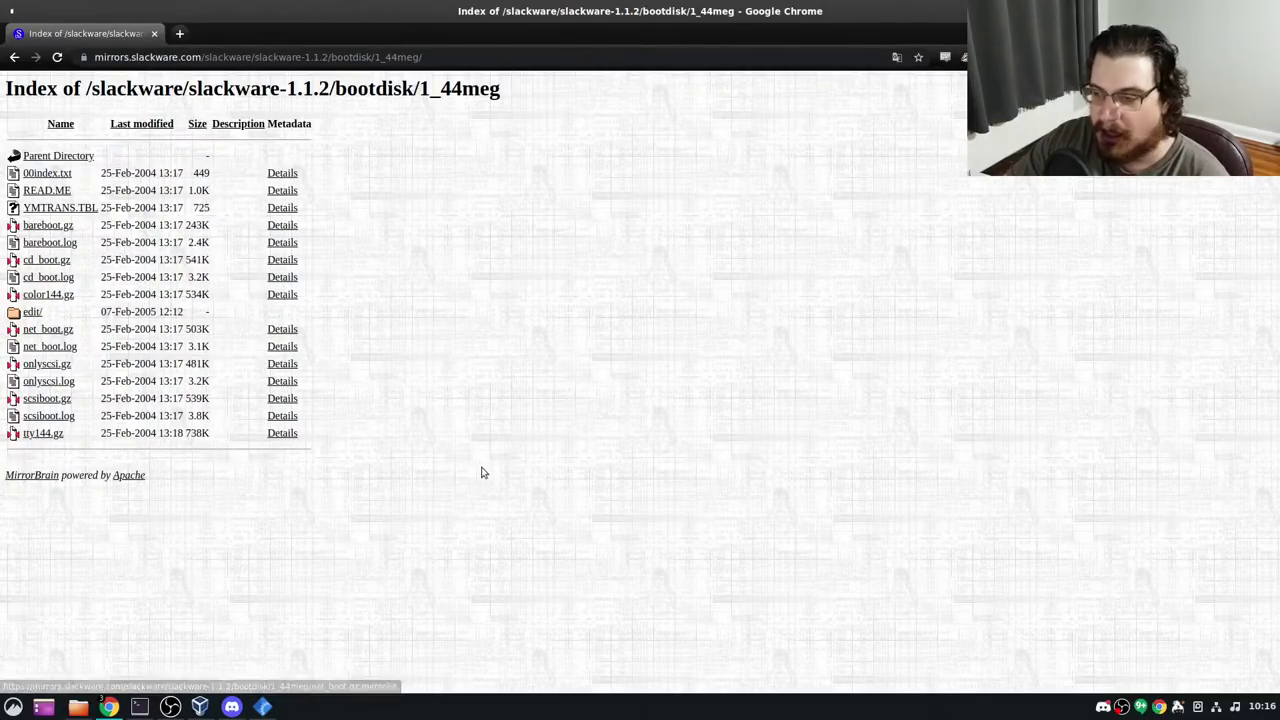
pyautogui.hotkey('ctrl', '+')
pyautogui.hotkey('ctrl', '+')
pyautogui.hotkey('ctrl', '+')
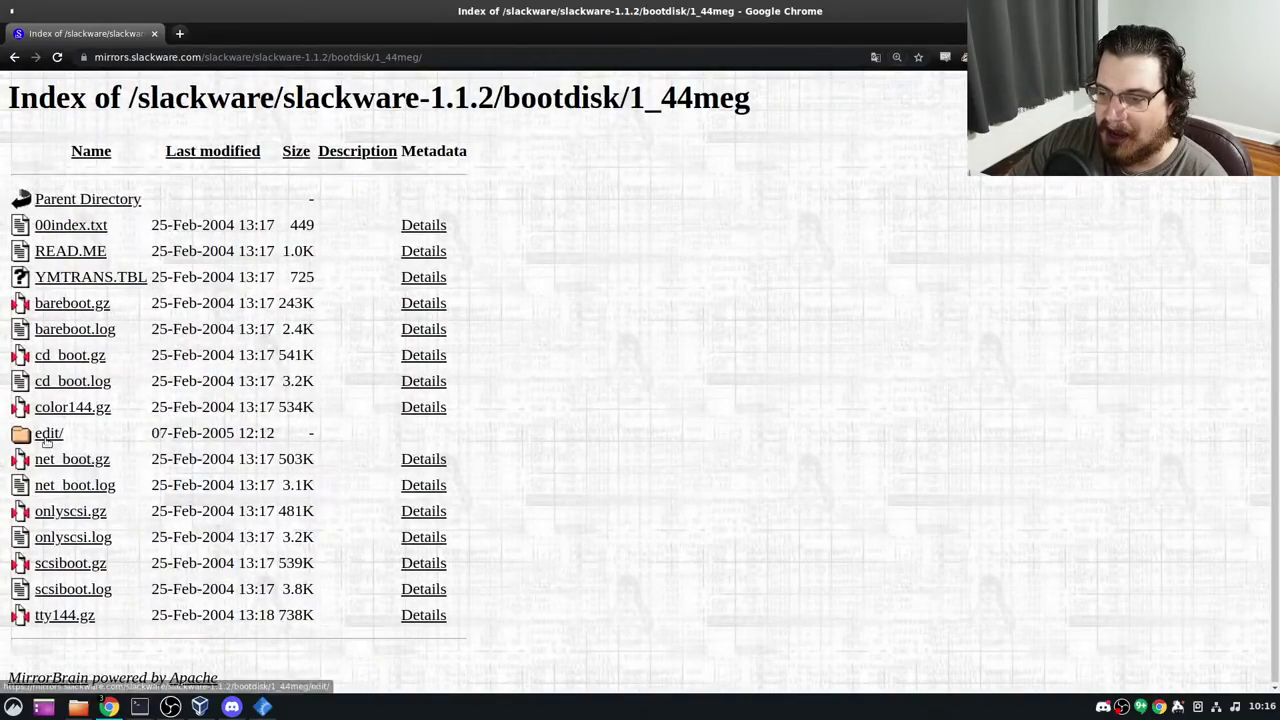
pyautogui.click(78, 250)
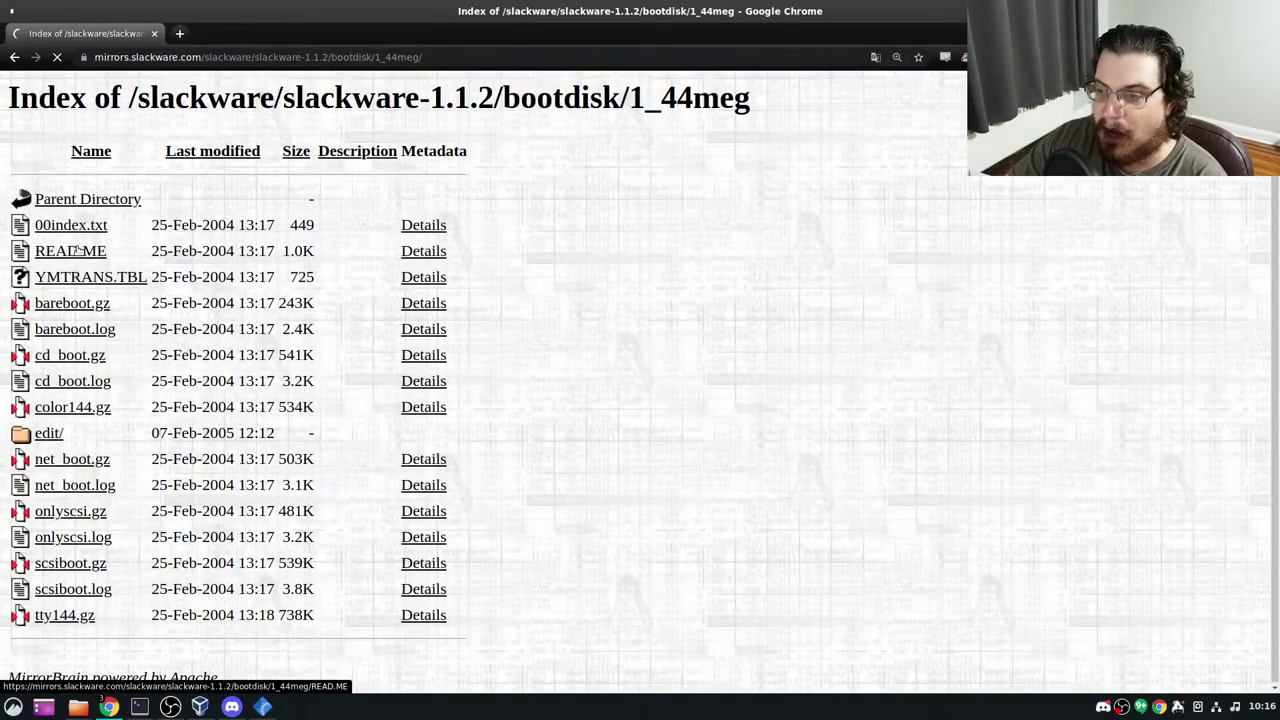
pyautogui.hotkey('alt', 'Left')
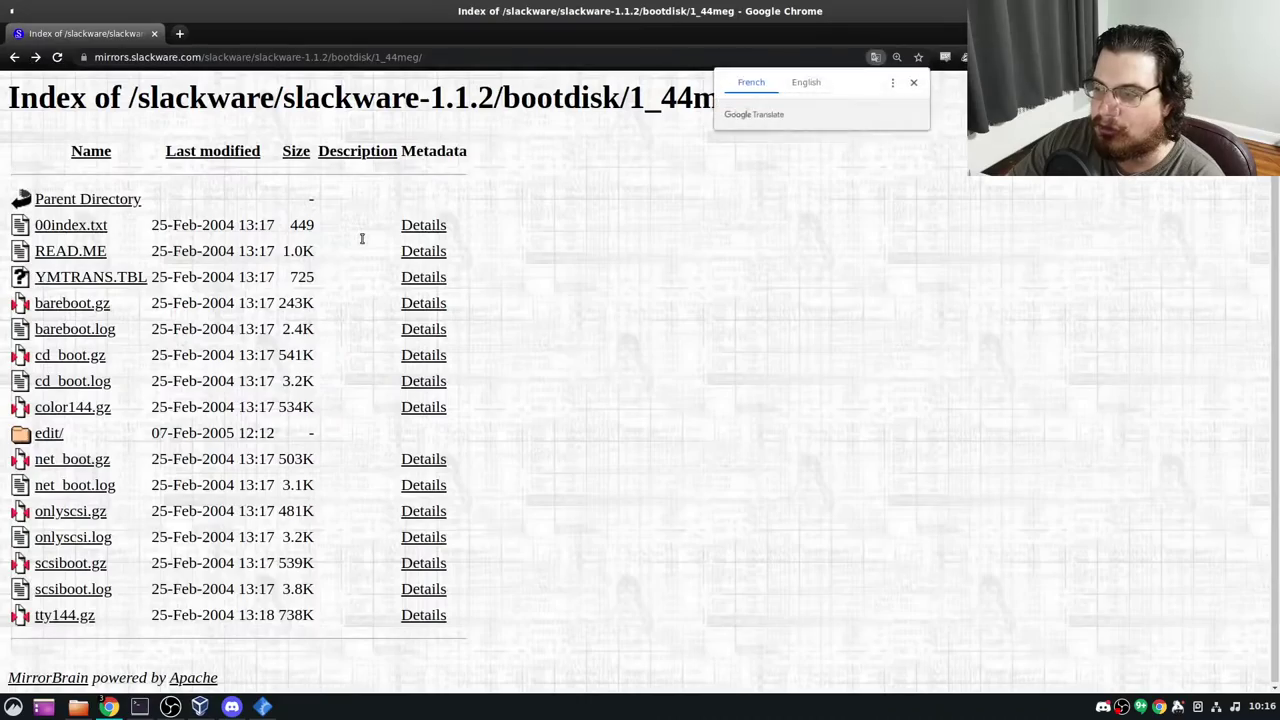
pyautogui.hotkey('alt', 'Left')
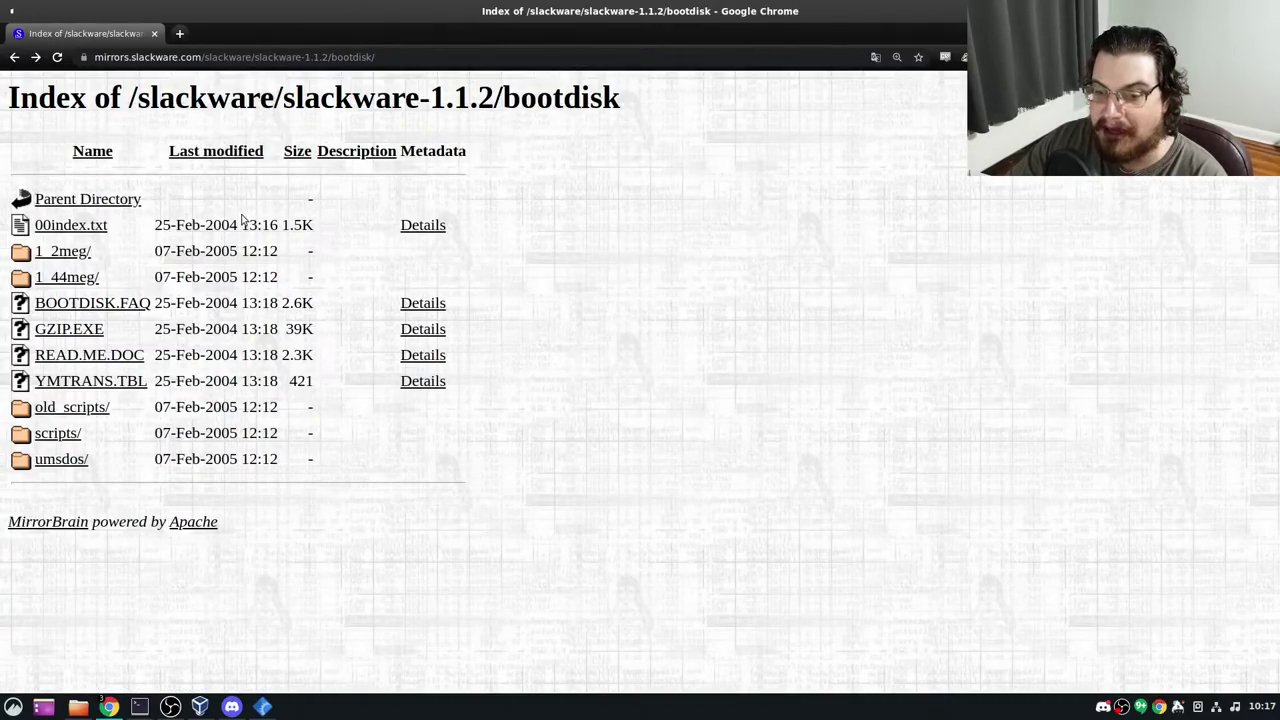
# Go back to the slackware-1.1.2 index in Chrome and scroll through its listing
pyautogui.hotkey('alt', 'Left')
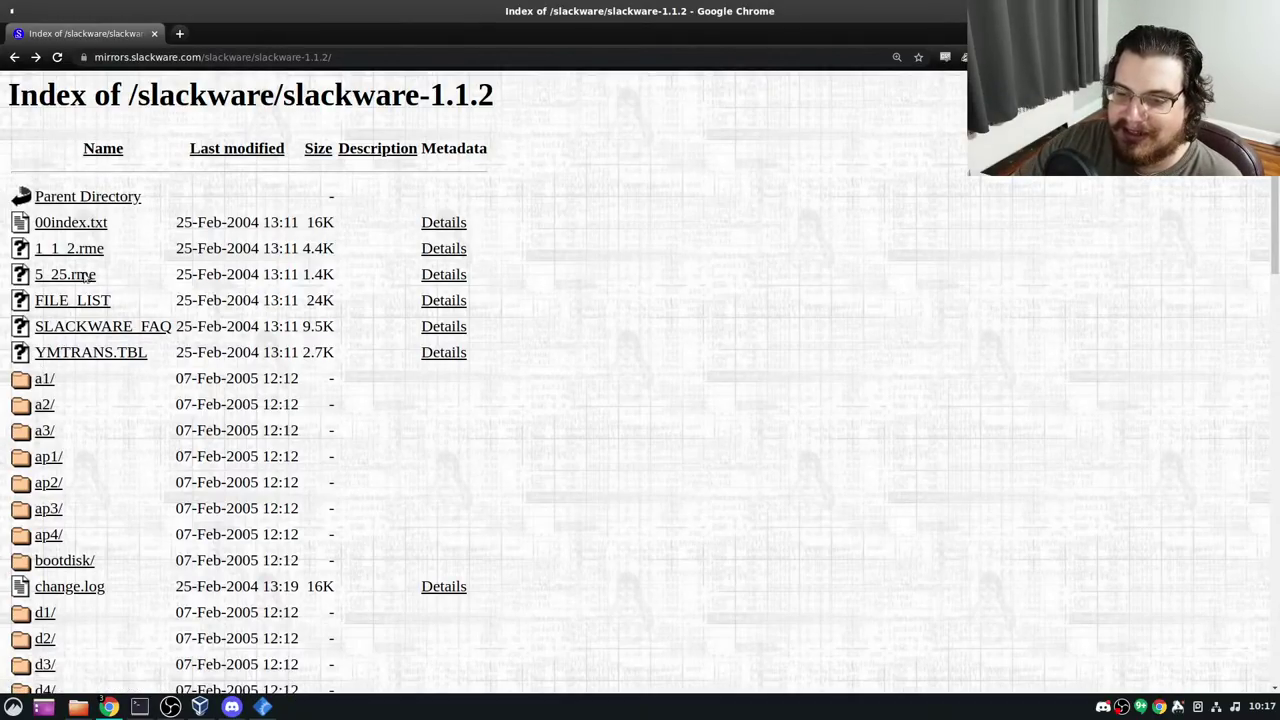
pyautogui.scroll(-5, 74, 430)
pyautogui.scroll(5, 104, 439)
pyautogui.scroll(-13, 96, 400)
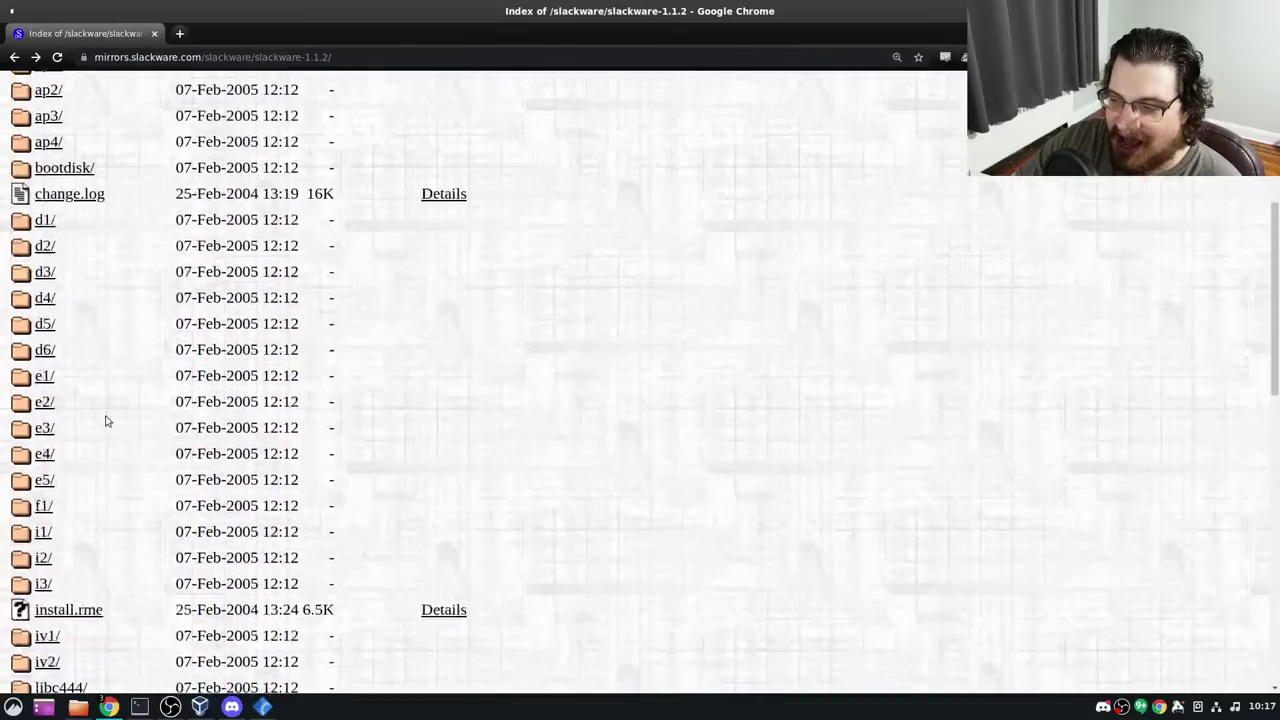
pyautogui.scroll(12, 96, 375)
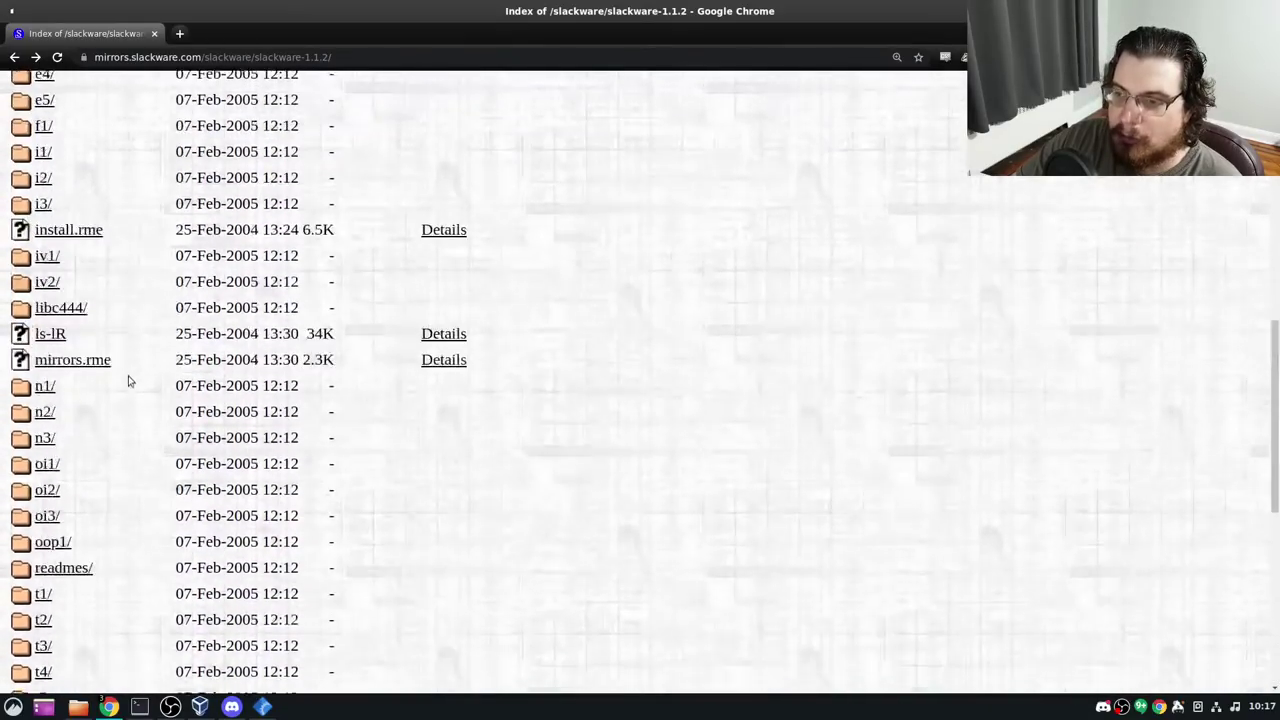
# Check the a1 folder's files, return to the index, then switch back to PCem
pyautogui.click(45, 152)
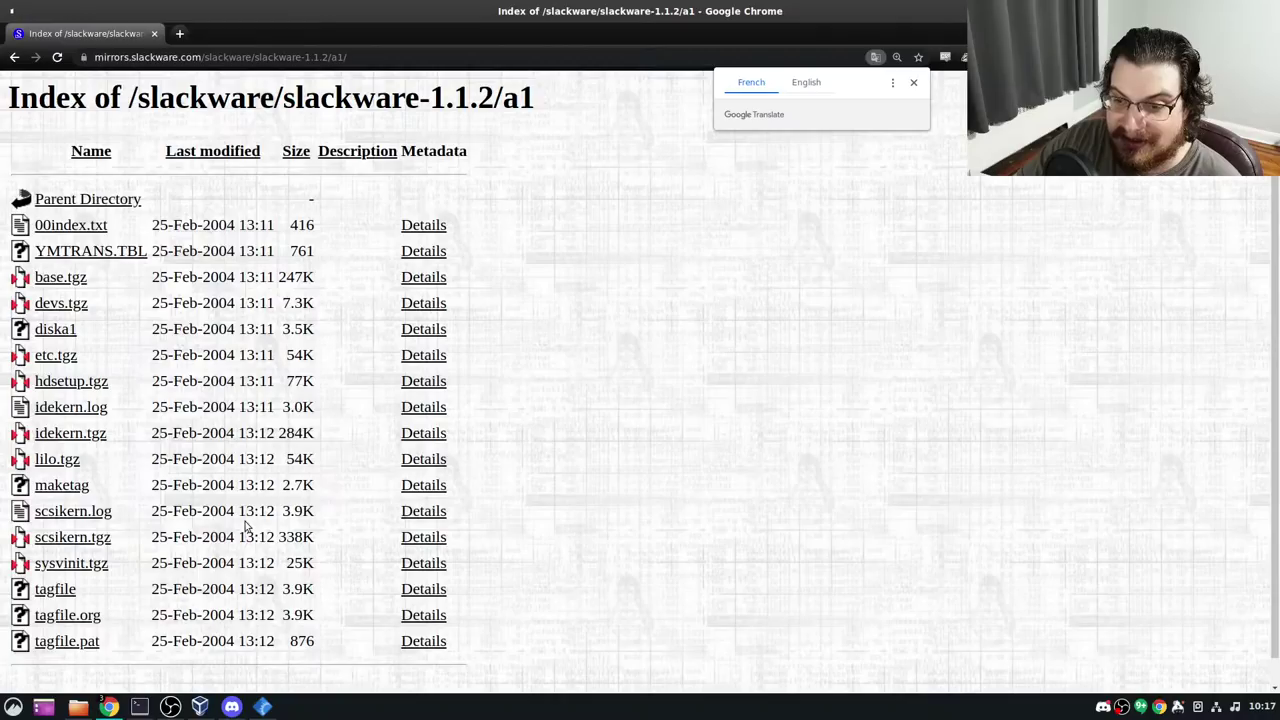
pyautogui.hotkey('alt', 'Left')
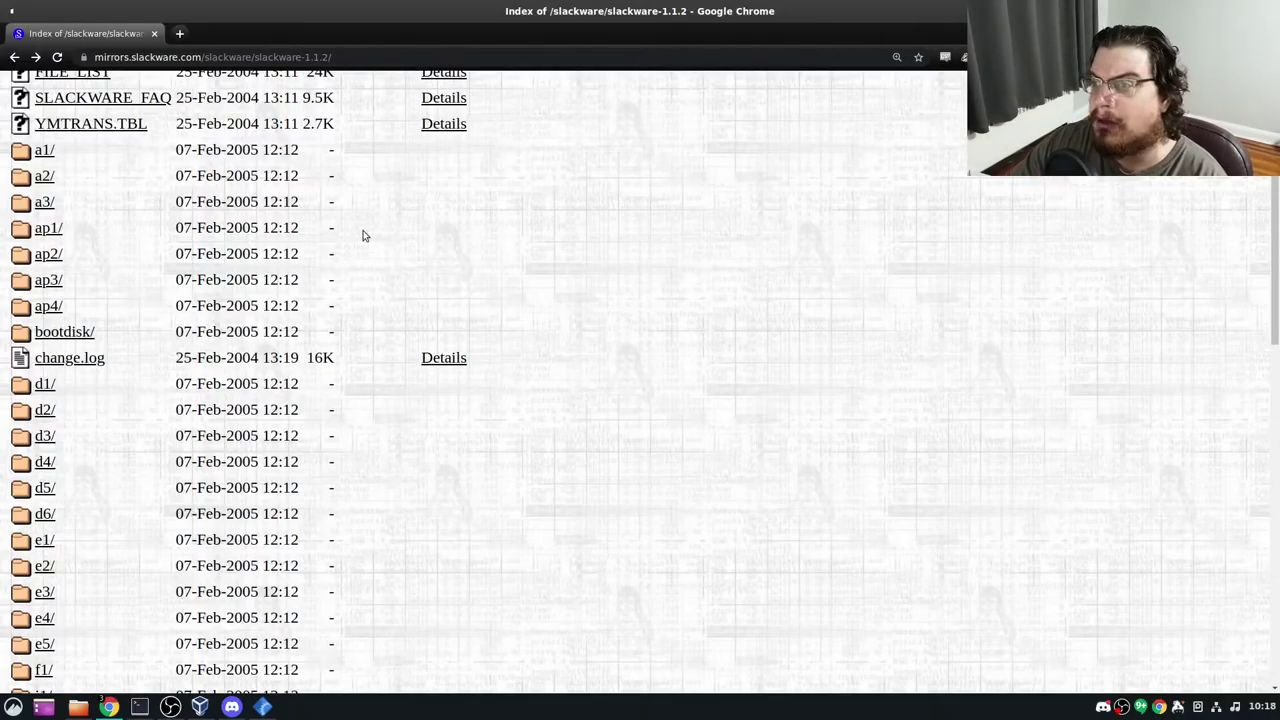
pyautogui.scroll(-15, 363, 236)
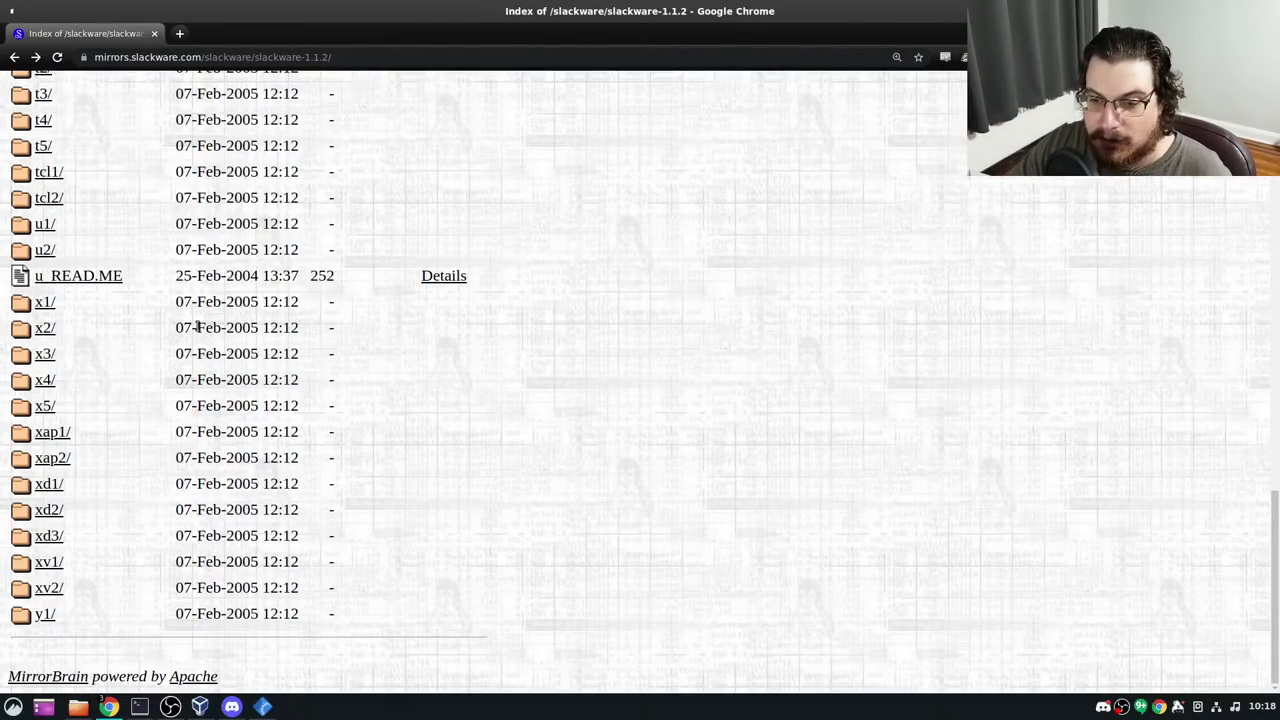
pyautogui.hotkey('ctrl', 'n')
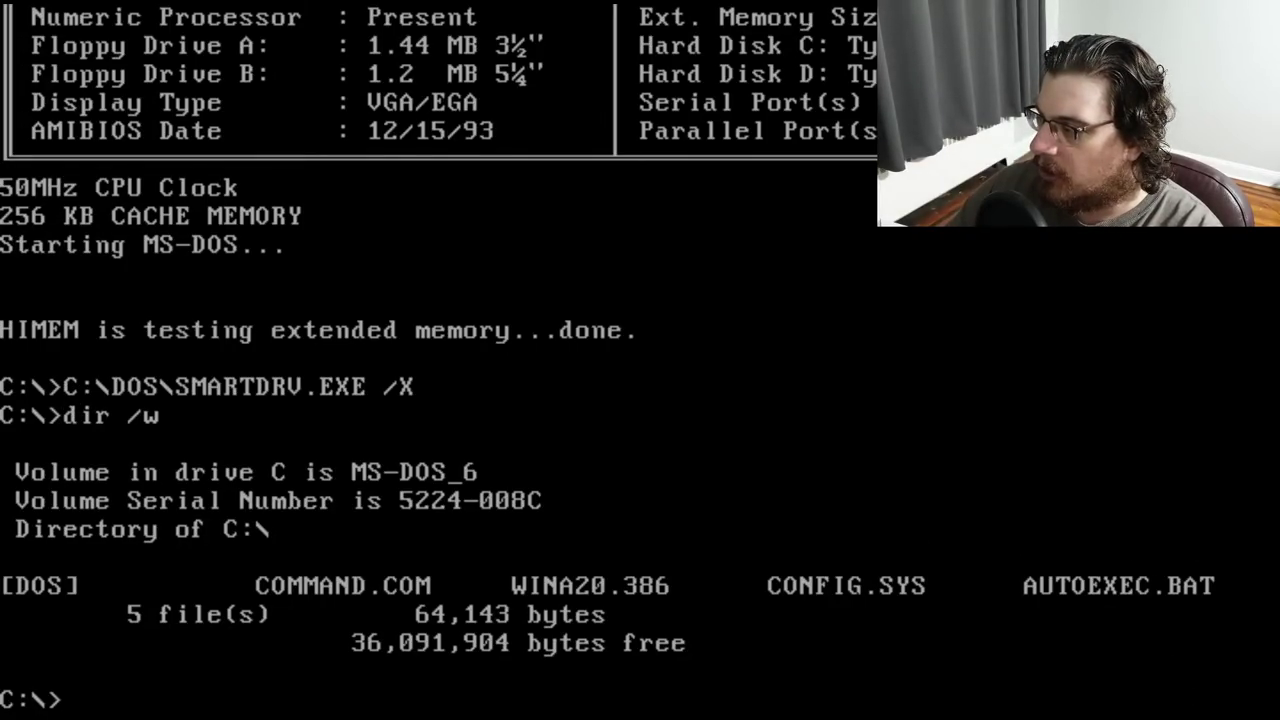
# Reset the emulated PC with Ctrl+Alt+Del to boot the Linux 0.99.15 kernel from the Slackware floppy
pyautogui.hotkey('ctrl', 'alt', 'Delete')
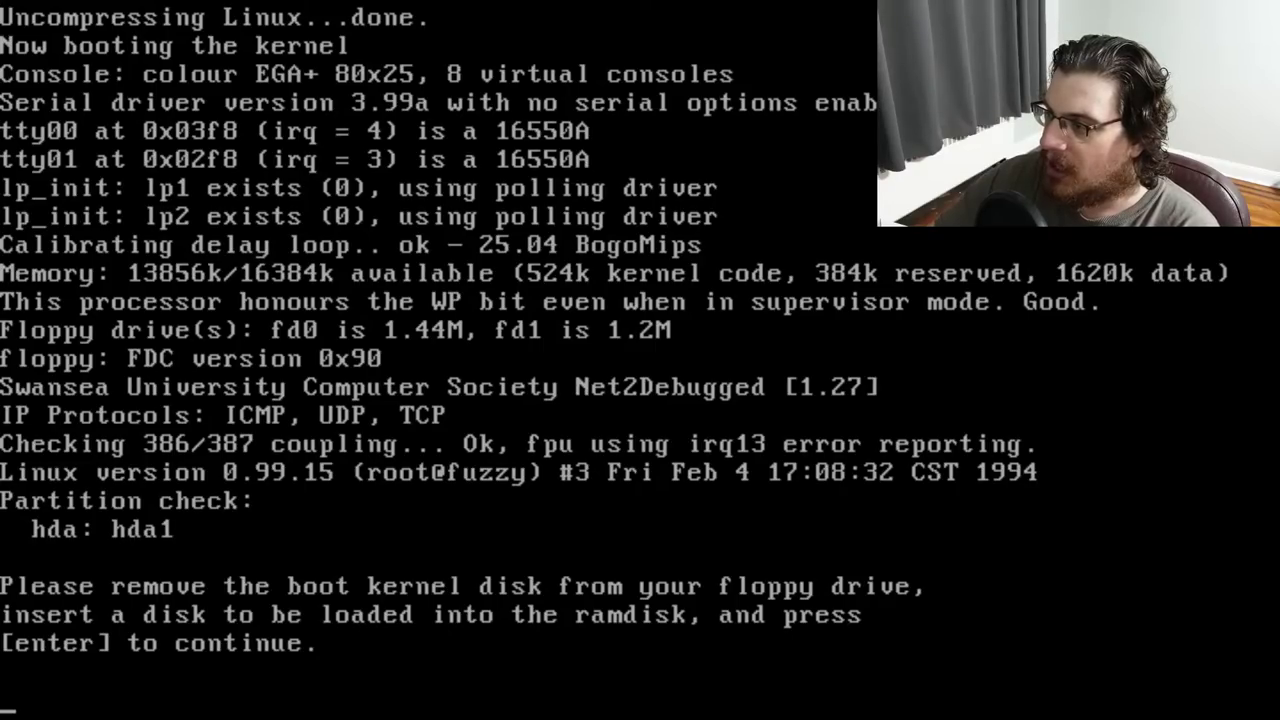
# Load the inserted disk into the ramdisk so the darkstar login prompt appears
pyautogui.press('Return')
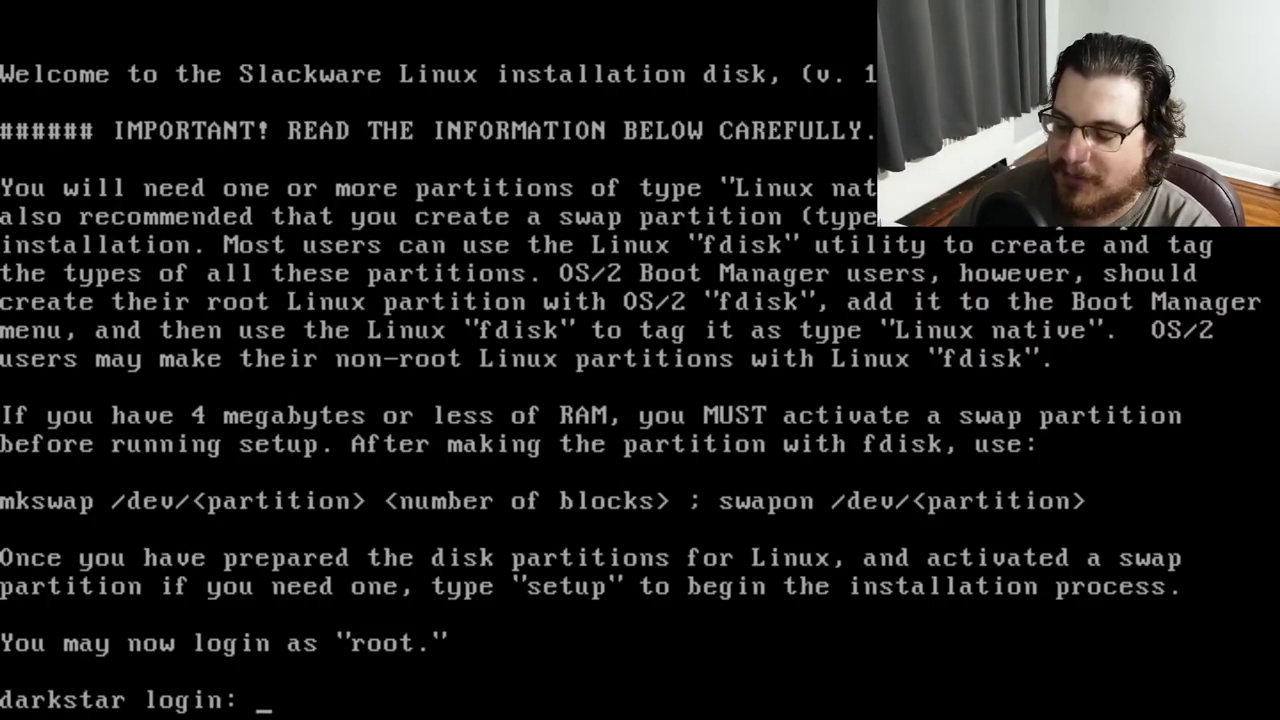
# Log in as root, run fdisk /dev/hda and print the current partition table
pyautogui.write('root')
pyautogui.press('Return')
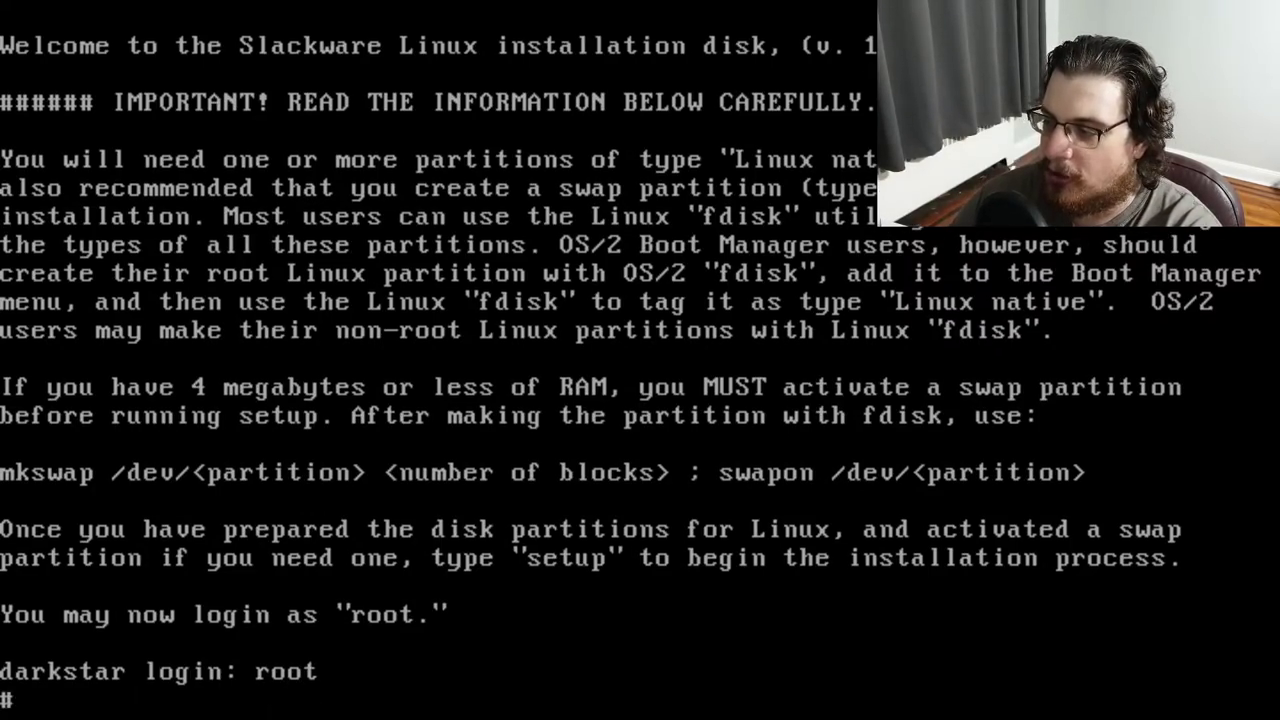
pyautogui.write('fdisk ')
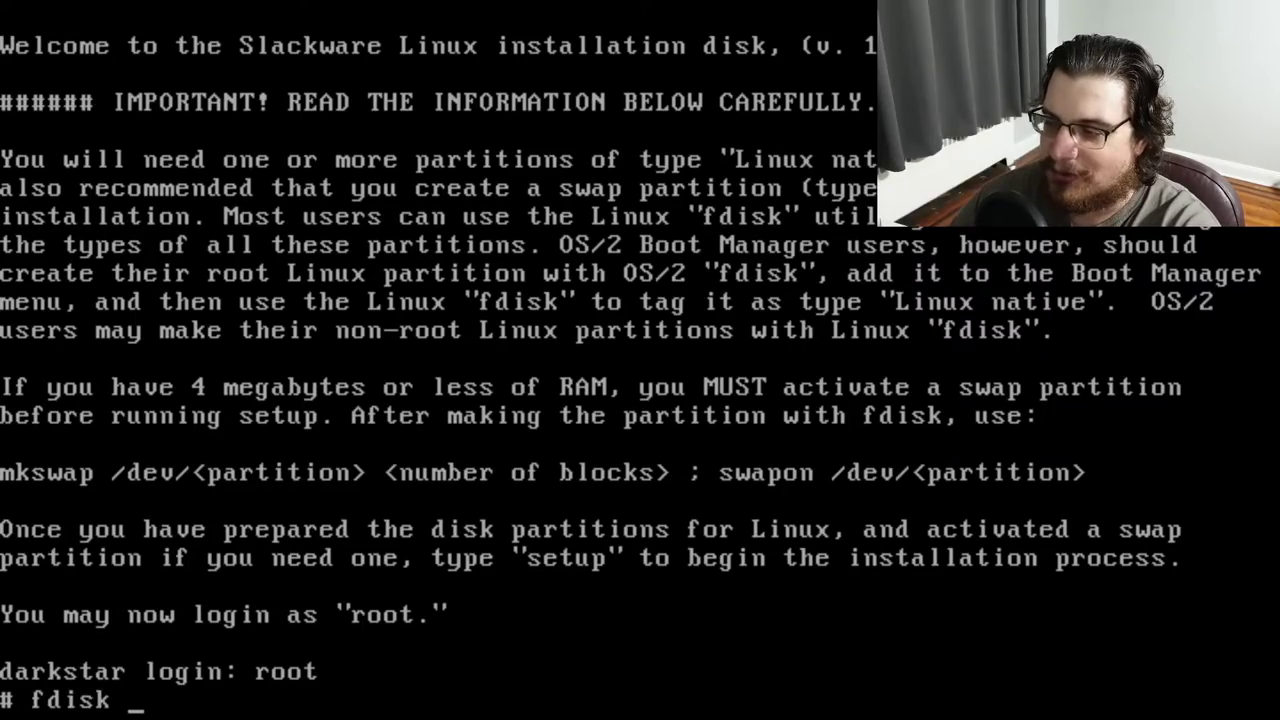
pyautogui.write('/dev/hda')
pyautogui.press('Return')
pyautogui.write('p')
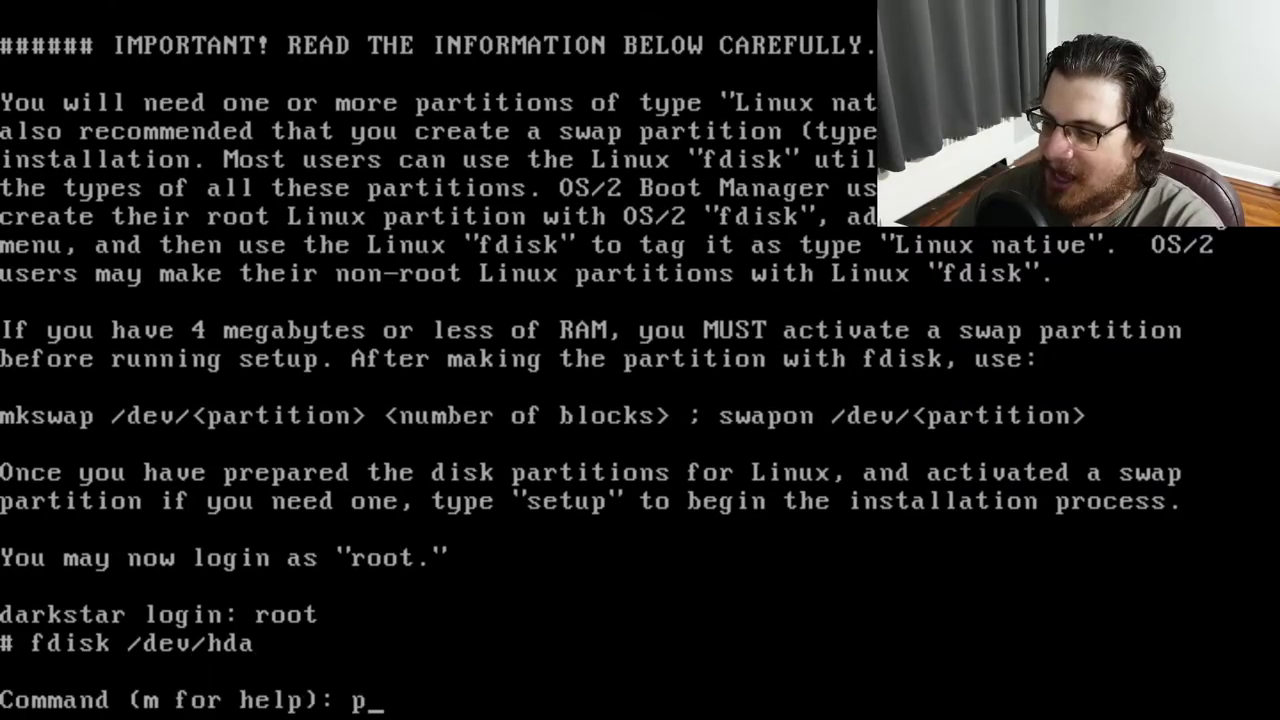
pyautogui.press('Return')
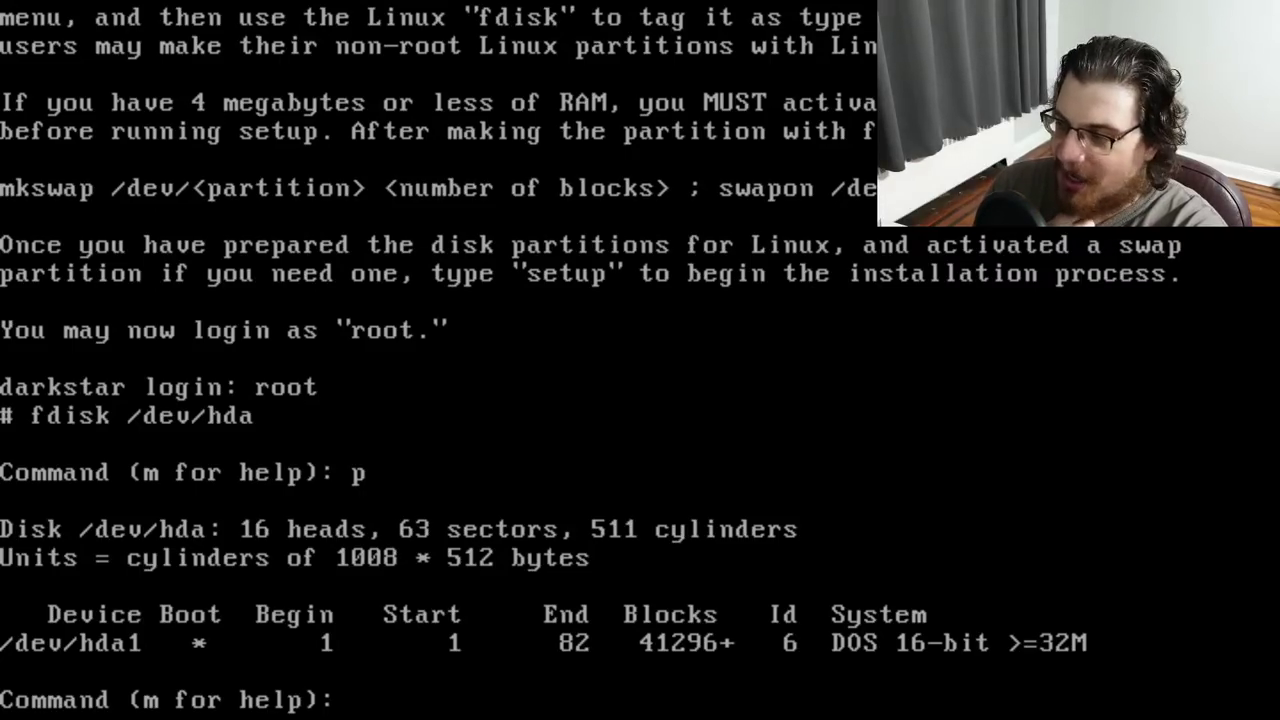
# Create primary partition 2 over cylinders 83 to 498 and print the updated table
pyautogui.write('n')
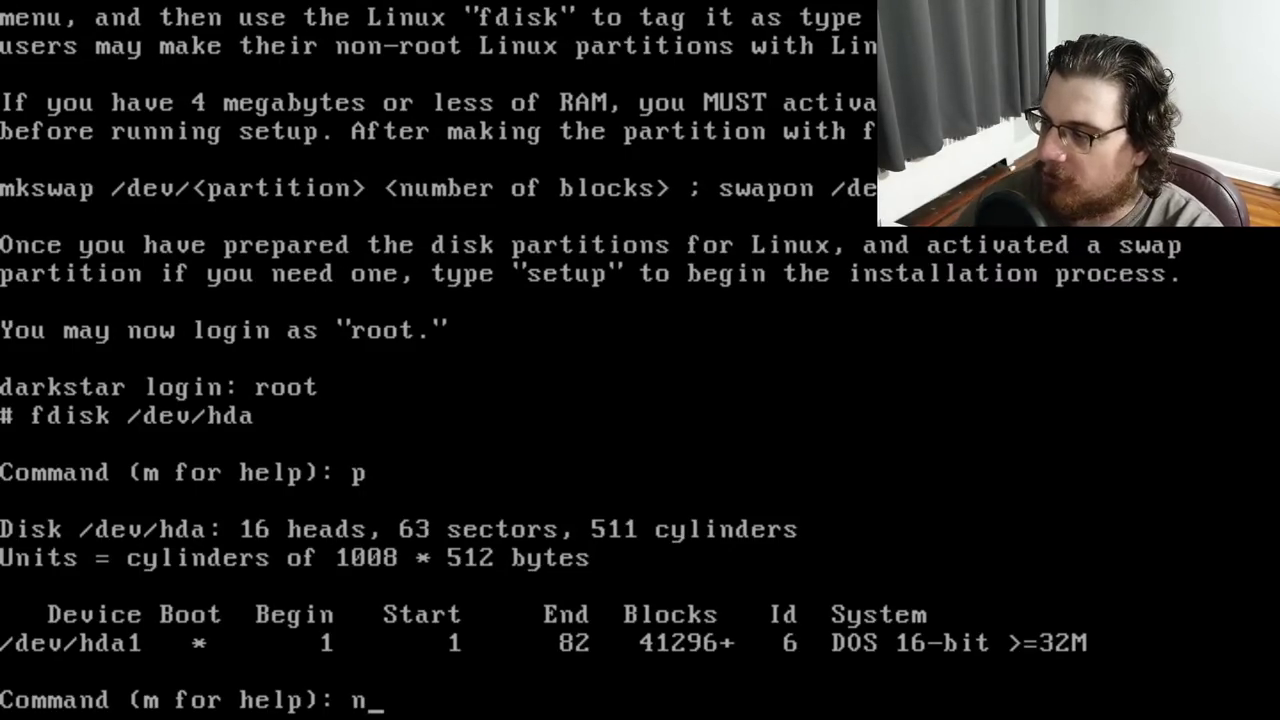
pyautogui.press('Return')
pyautogui.write('p')
pyautogui.press('Return')
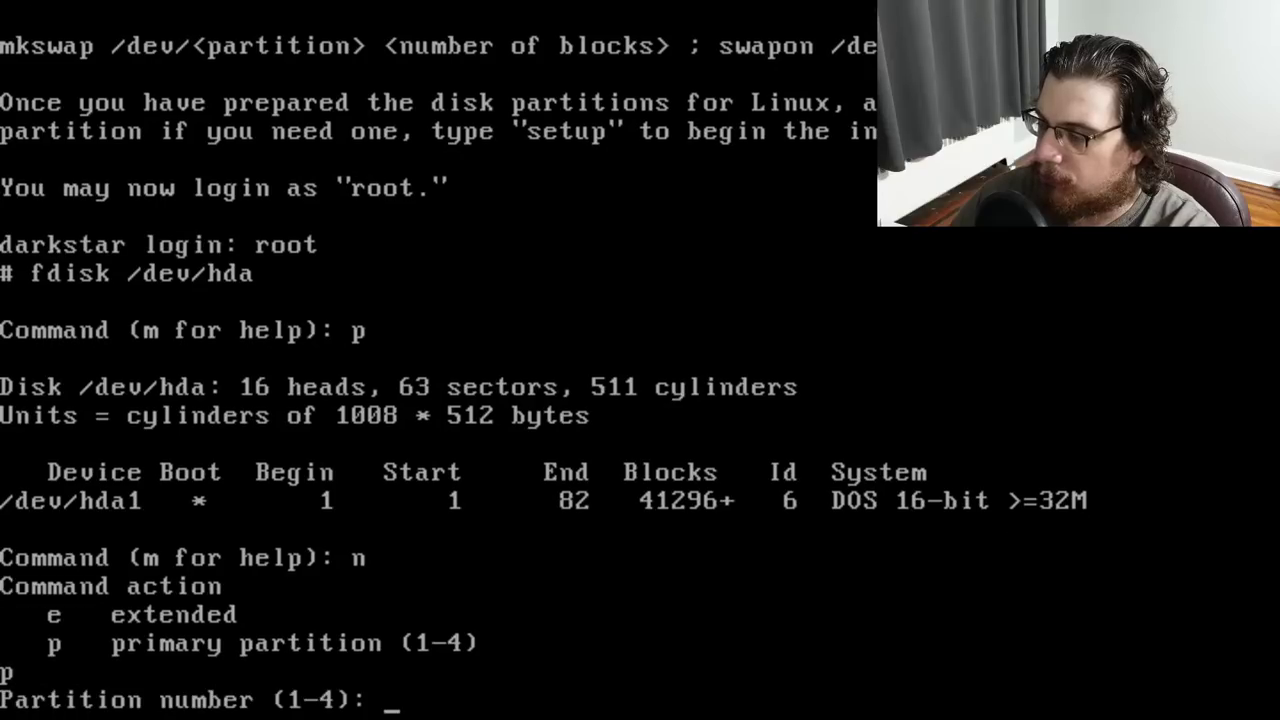
pyautogui.write('2')
pyautogui.press('Return')
pyautogui.write('83')
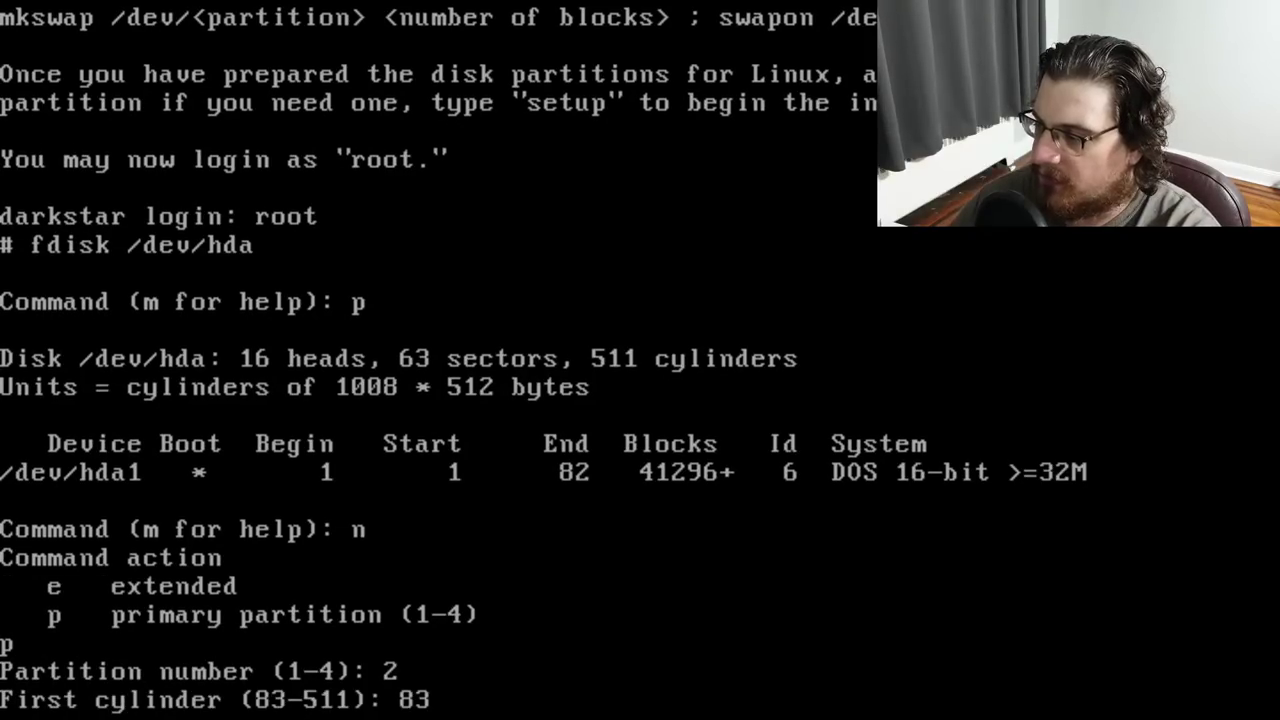
pyautogui.press('Return')
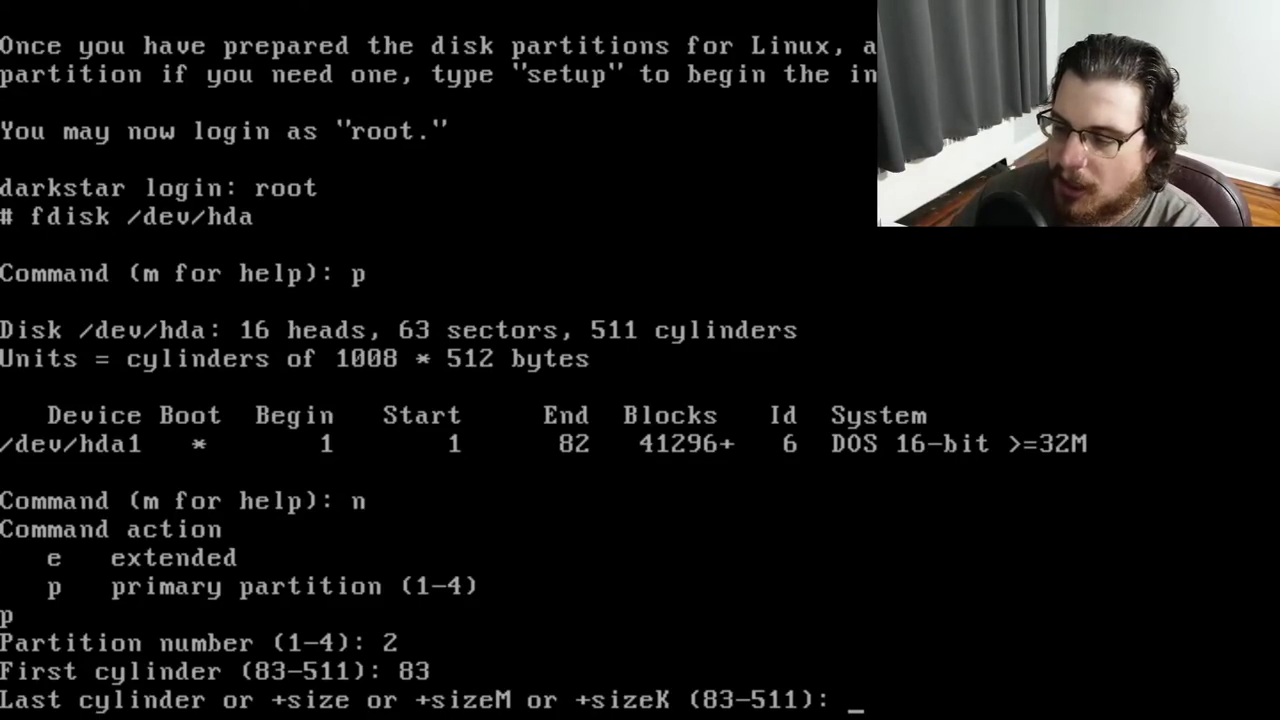
pyautogui.write('498')
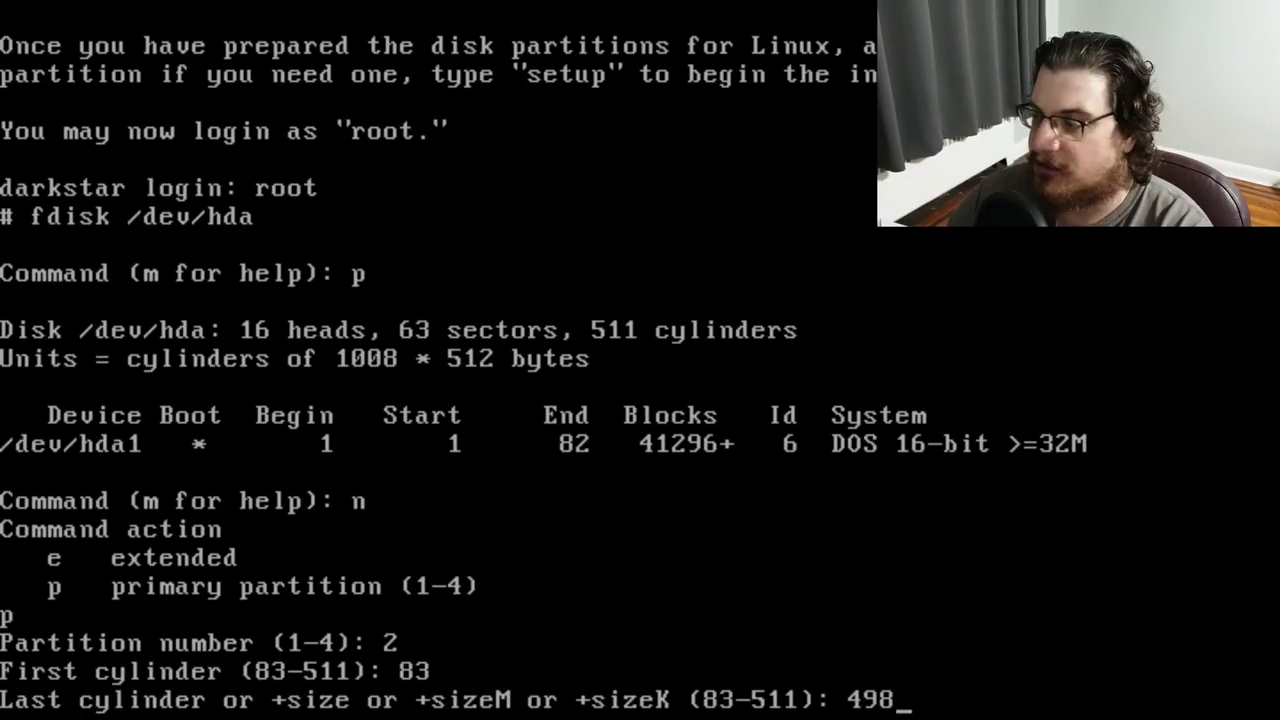
pyautogui.press('Return')
pyautogui.write('p')
pyautogui.press('Return')
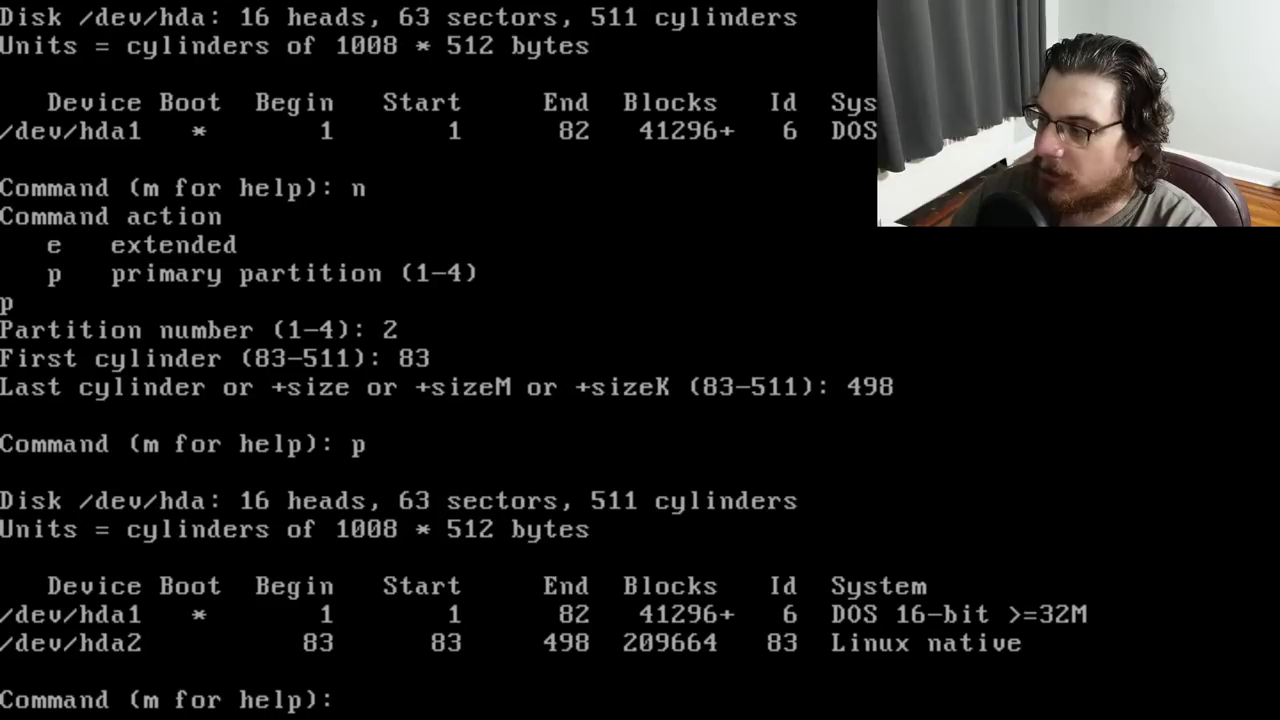
# Begin a new primary partition numbered 3 in fdisk
pyautogui.write('n')
pyautogui.press('Return')
pyautogui.write('p')
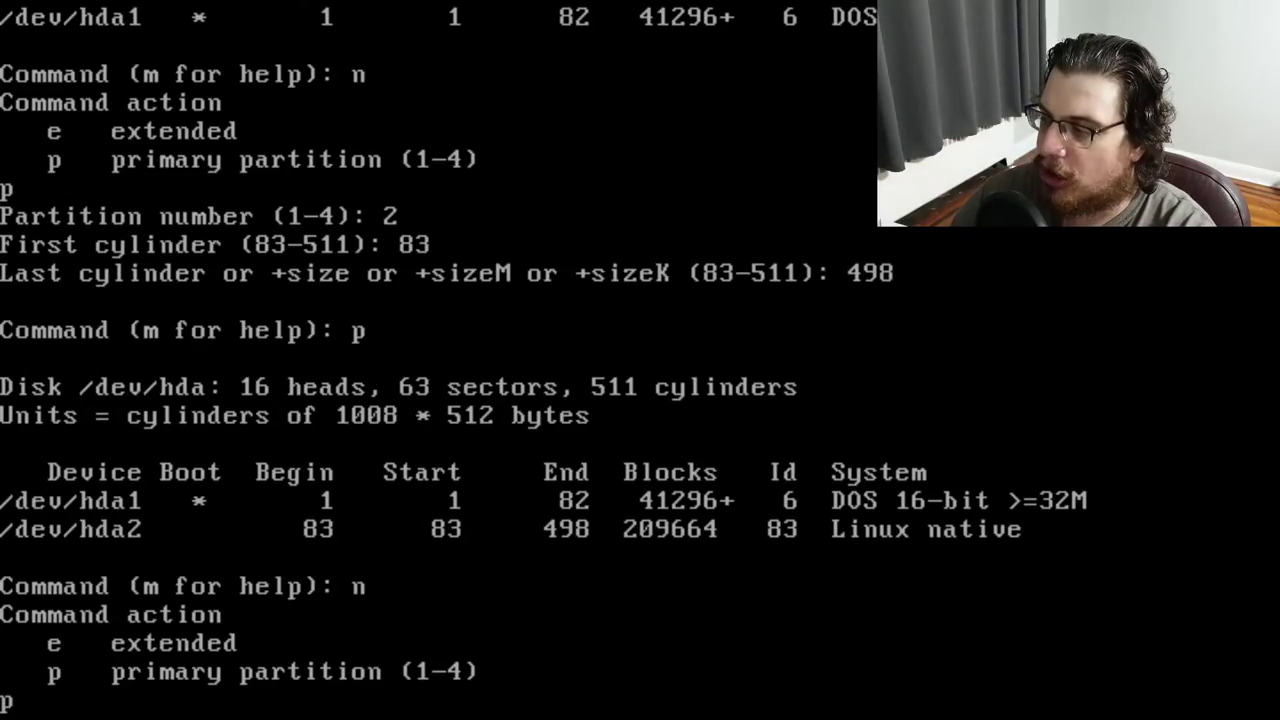
pyautogui.press('Return')
pyautogui.write('3')
pyautogui.press('Return')
# Give partition 3 cylinders 499 to 511, correcting a mistyped 399, and print the table
pyautogui.write('399')
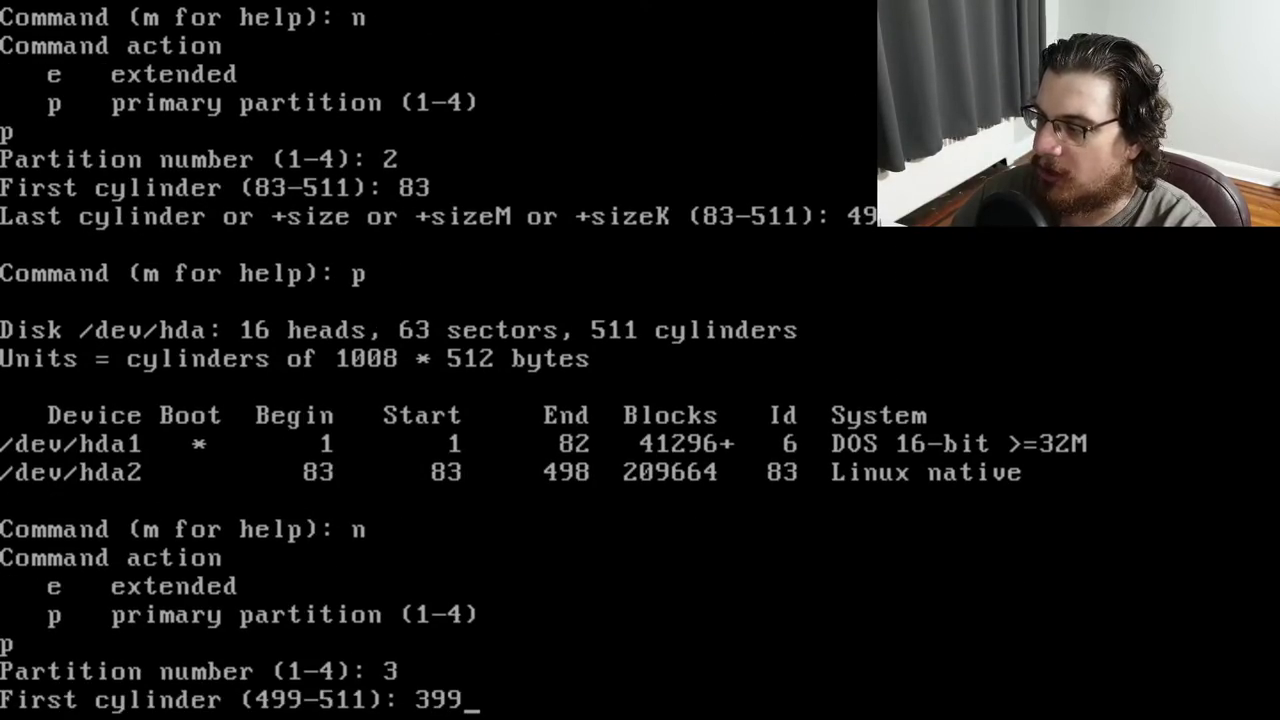
pyautogui.press('BackSpace')
pyautogui.press('BackSpace')
pyautogui.hotkey('ctrl', 'h')
pyautogui.press('BackSpace')
pyautogui.press('BackSpace')
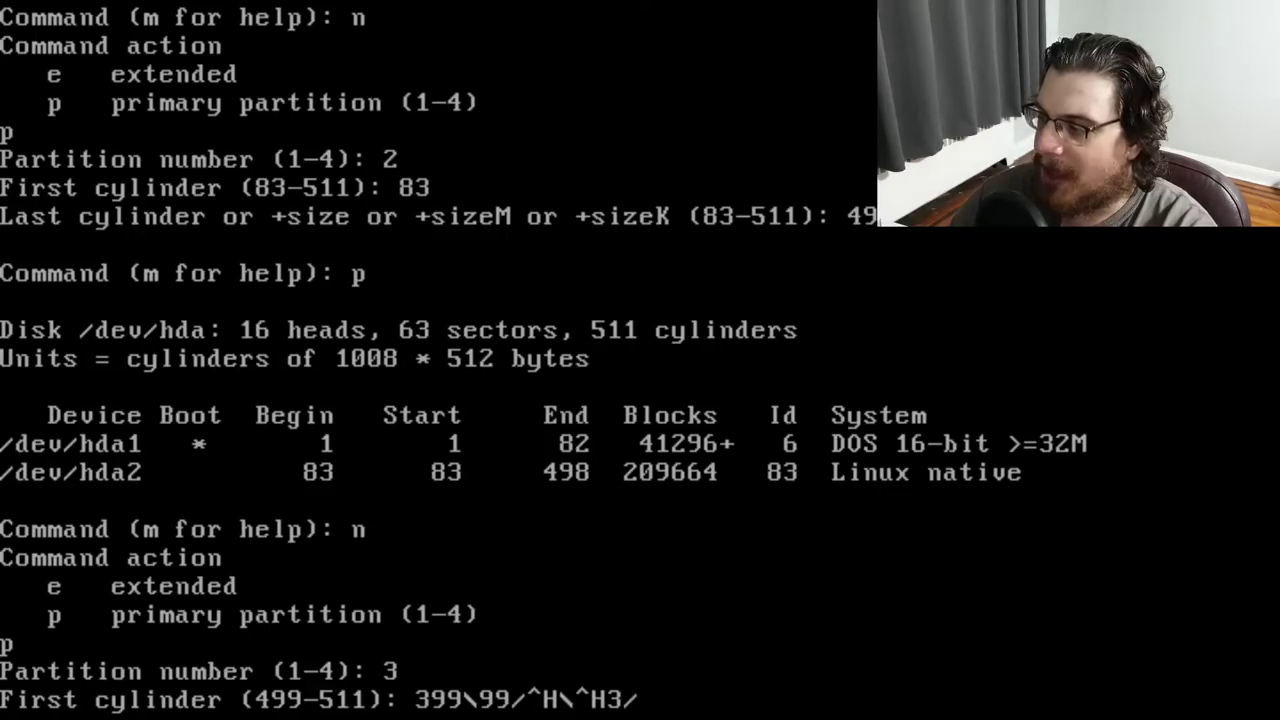
pyautogui.press('Return')
pyautogui.write('499')
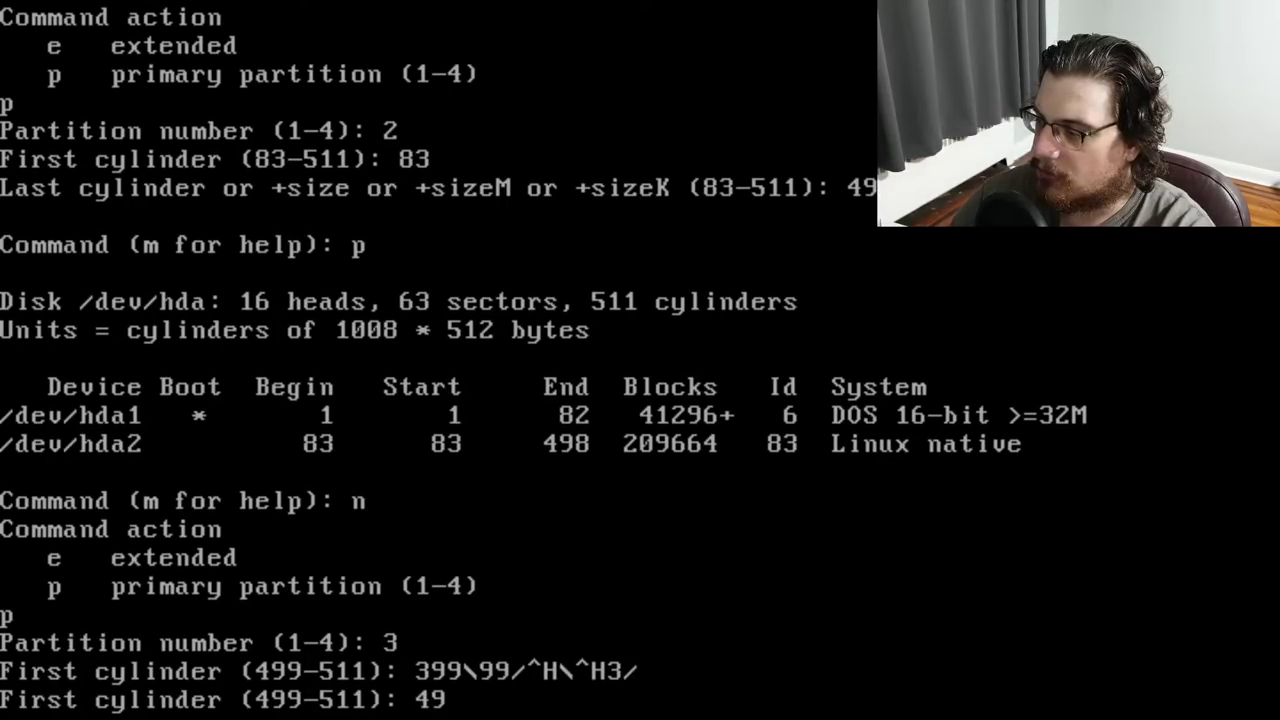
pyautogui.press('Return')
pyautogui.write('511')
pyautogui.press('Return')
pyautogui.write('p')
pyautogui.press('Return')
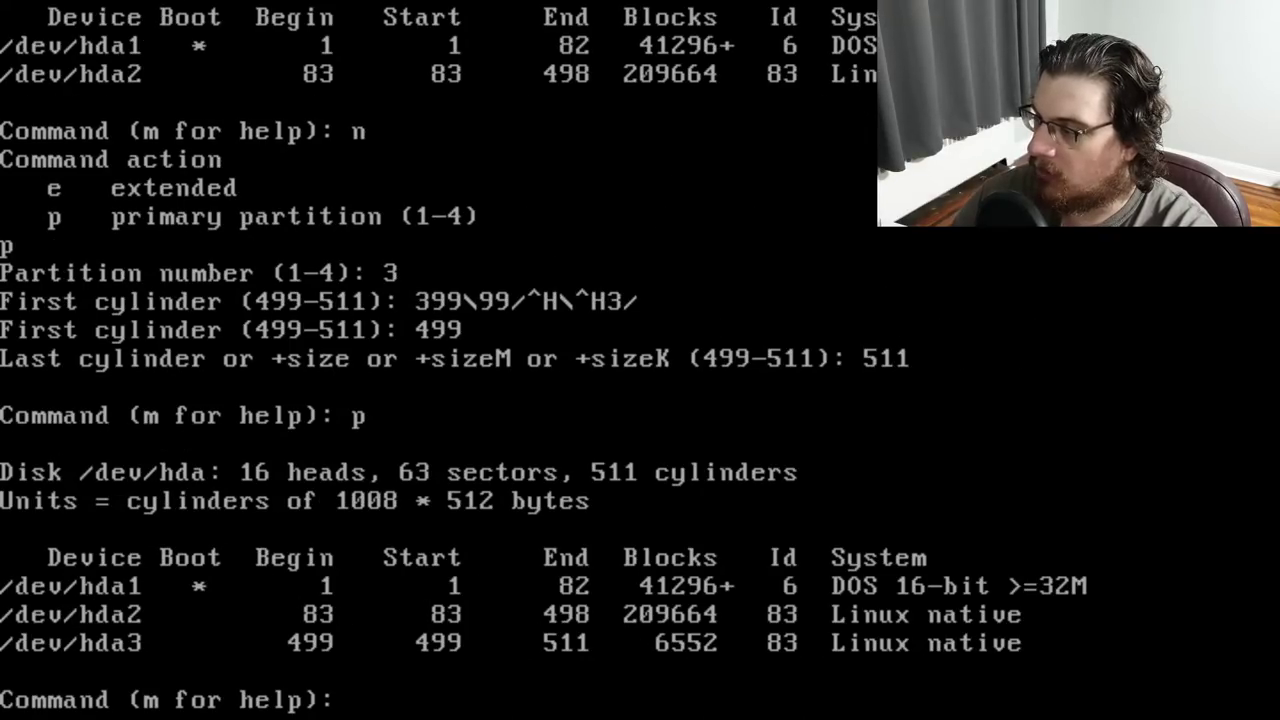
# Change partition 3's system type to hex code 82 Linux swap and print the table
pyautogui.write('L')
pyautogui.press('BackSpace')
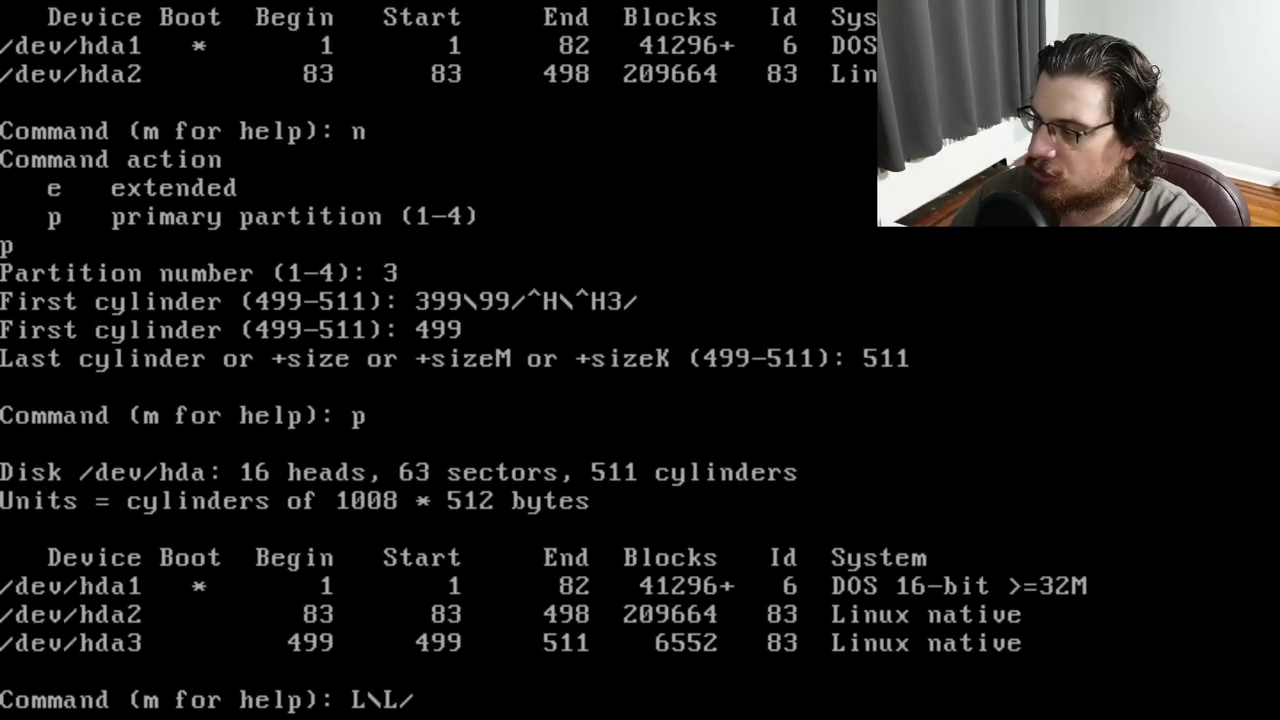
pyautogui.press('Return')
pyautogui.write('t')
pyautogui.press('Return')
pyautogui.write('23')
pyautogui.press('BackSpace')
pyautogui.press('BackSpace')
pyautogui.press('Return')
pyautogui.write('3')
pyautogui.press('Return')
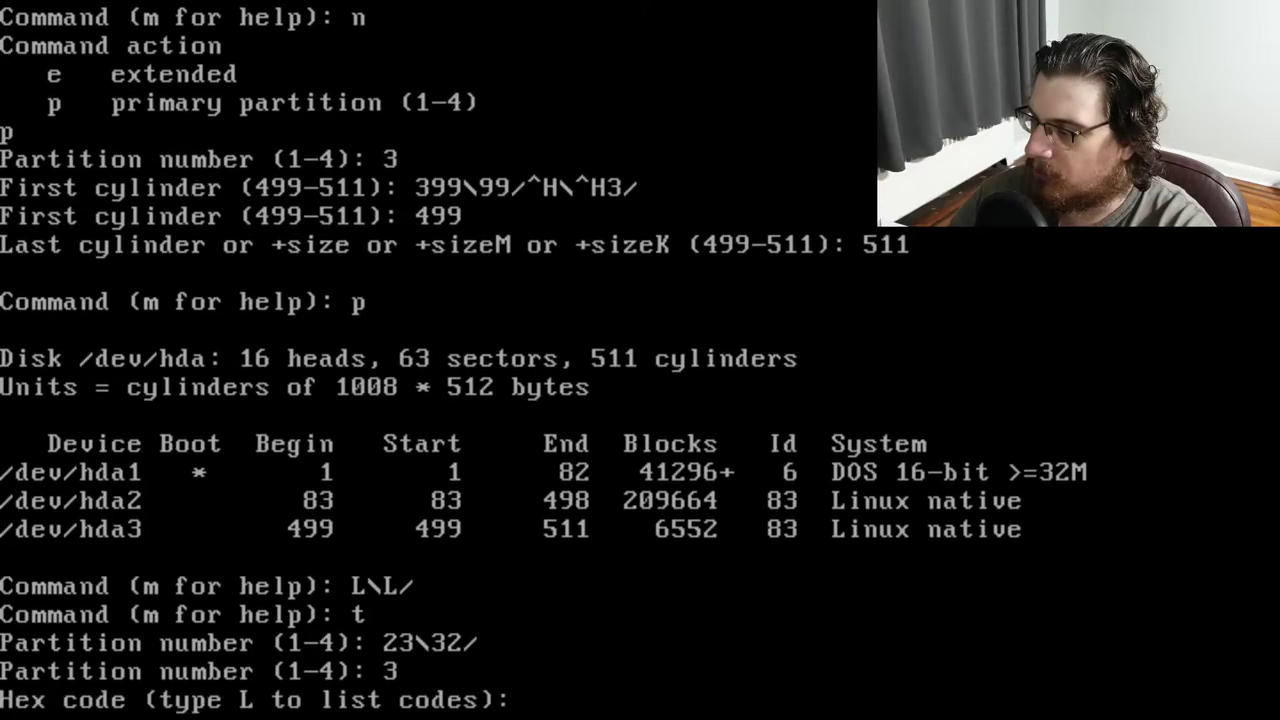
pyautogui.write('892')
pyautogui.press('Return')
pyautogui.write('82')
pyautogui.press('Return')
pyautogui.write('p')
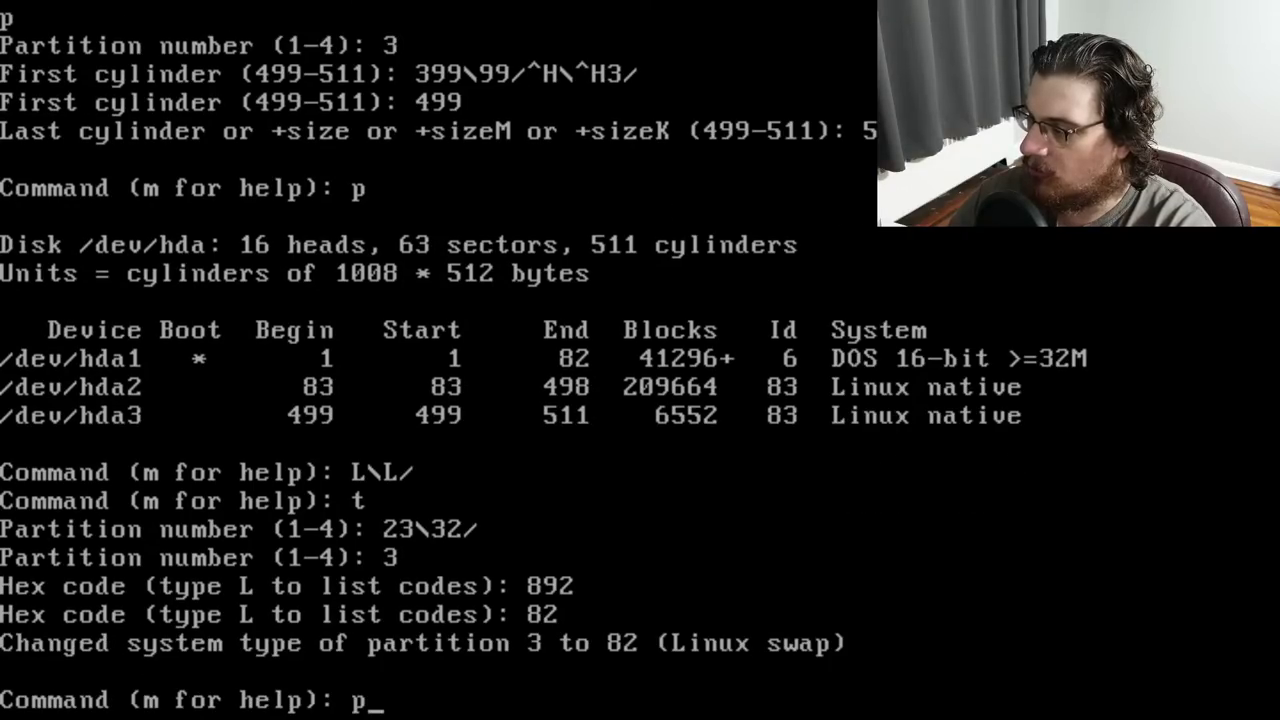
pyautogui.press('Return')
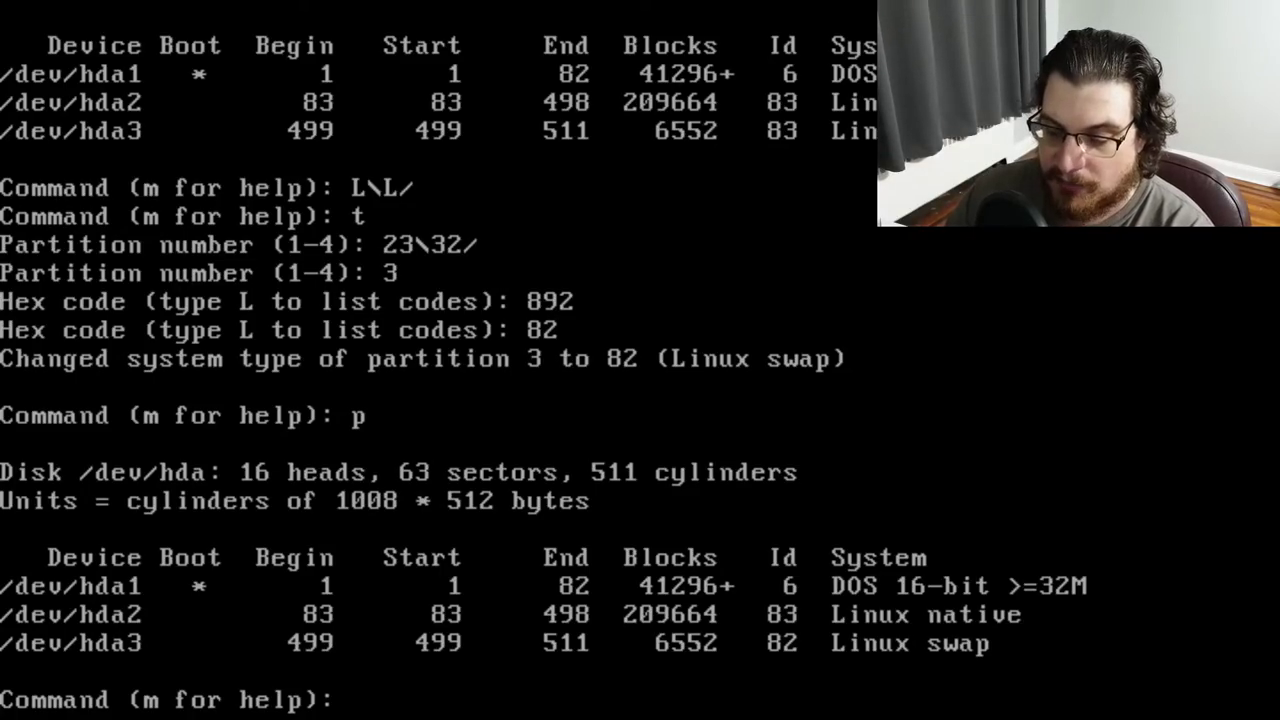
# Mark partition 3 as bootable and print the table to check it
pyautogui.write('a')
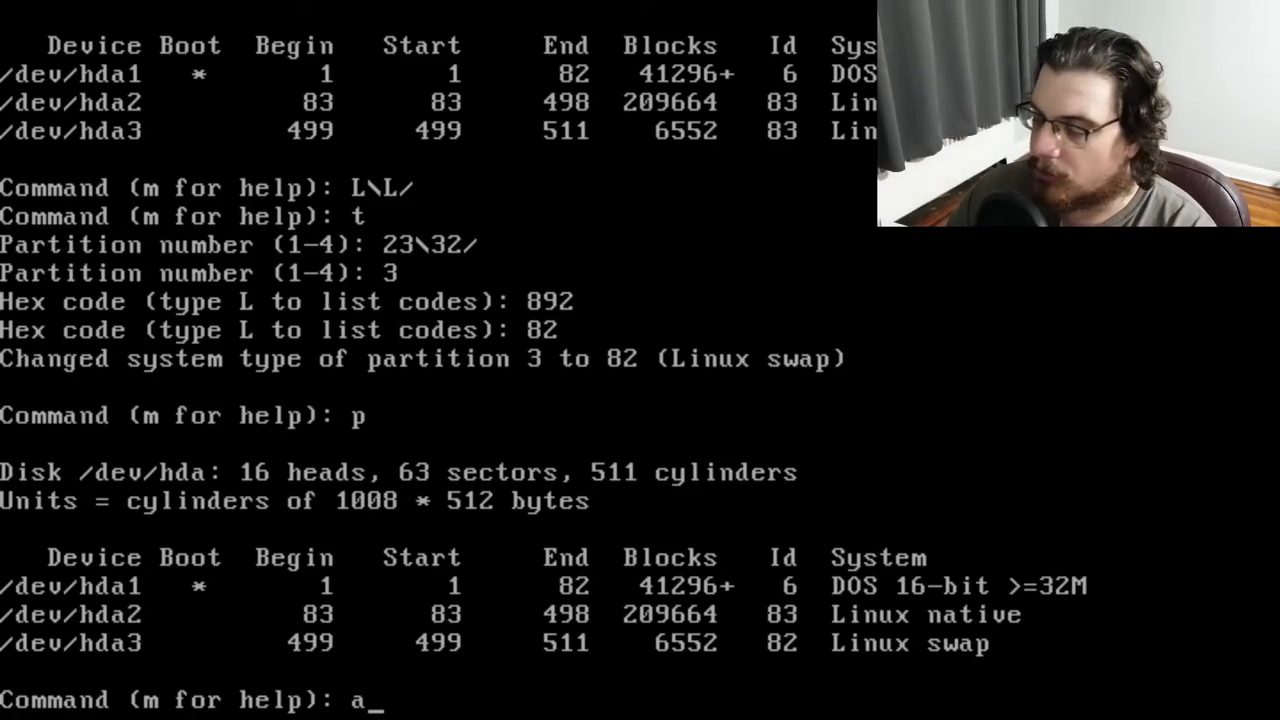
pyautogui.press('BackSpace')
pyautogui.press('BackSpace')
pyautogui.press('BackSpace')
pyautogui.press('Delete')
pyautogui.press('Delete')
pyautogui.press('Delete')
pyautogui.press('Return')
pyautogui.press('Return')
pyautogui.press('Return')
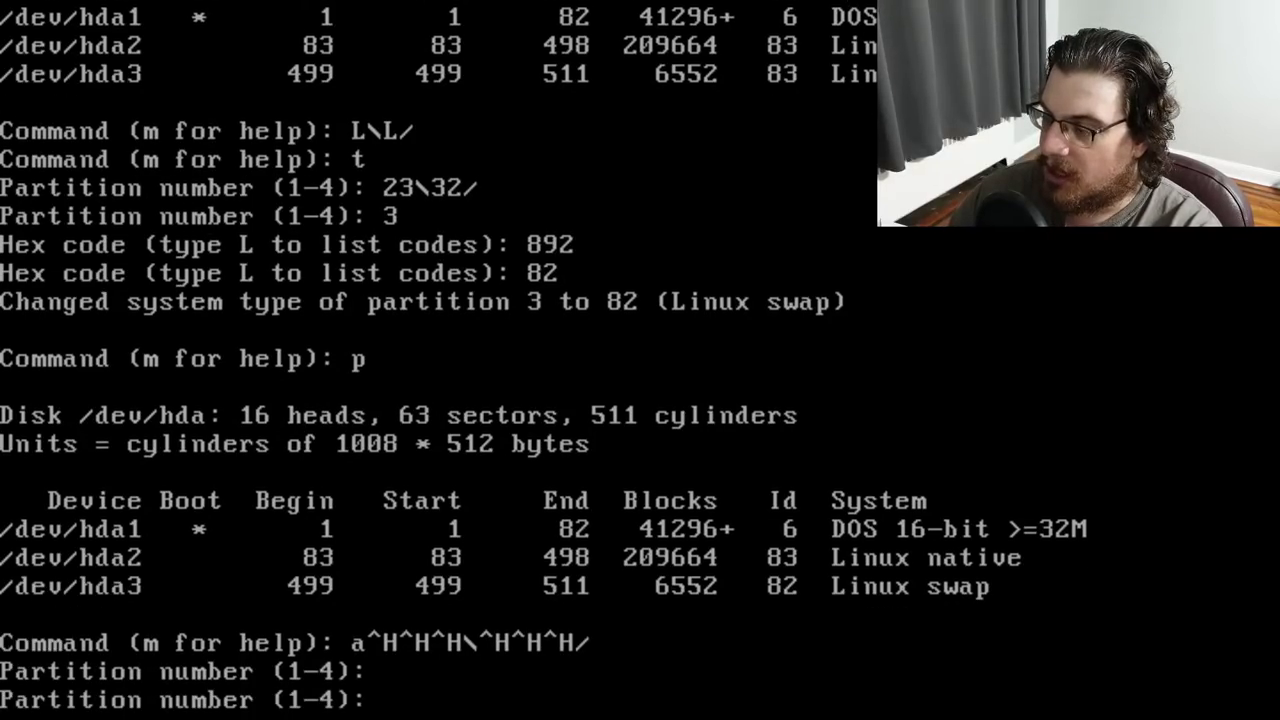
pyautogui.write('3')
pyautogui.press('Return')
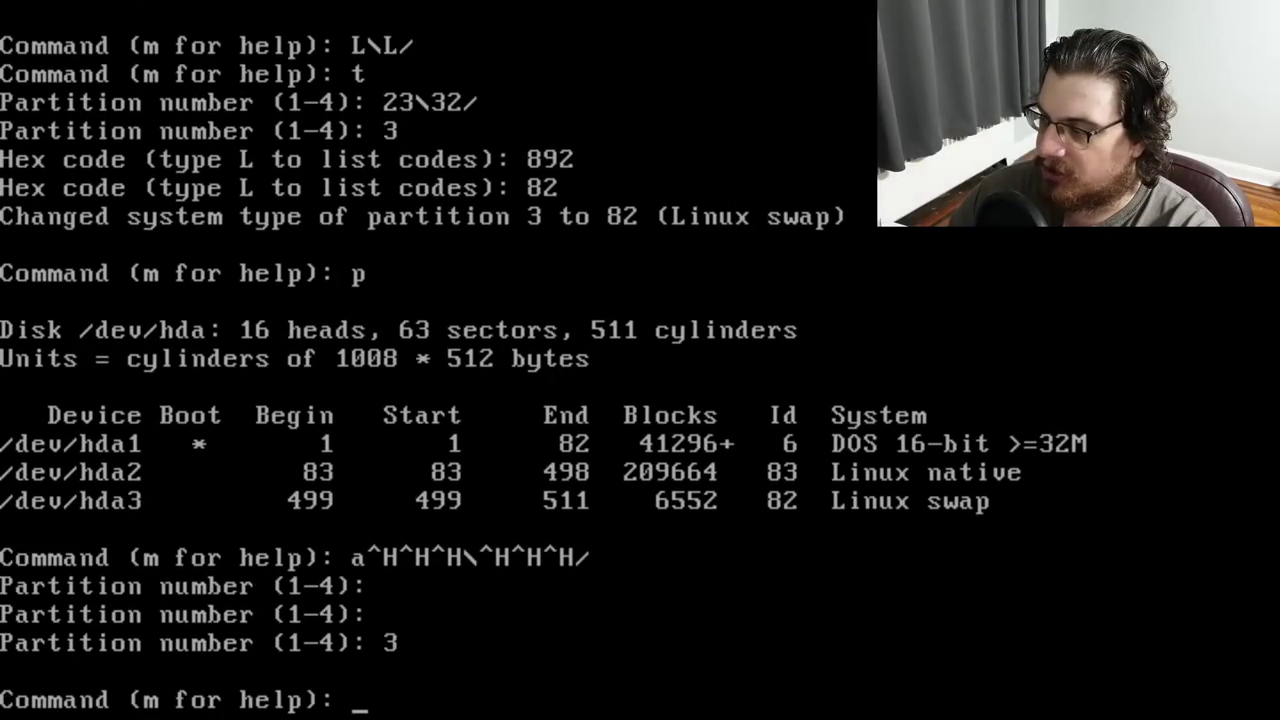
pyautogui.write('p')
pyautogui.press('Return')
pyautogui.write('a')
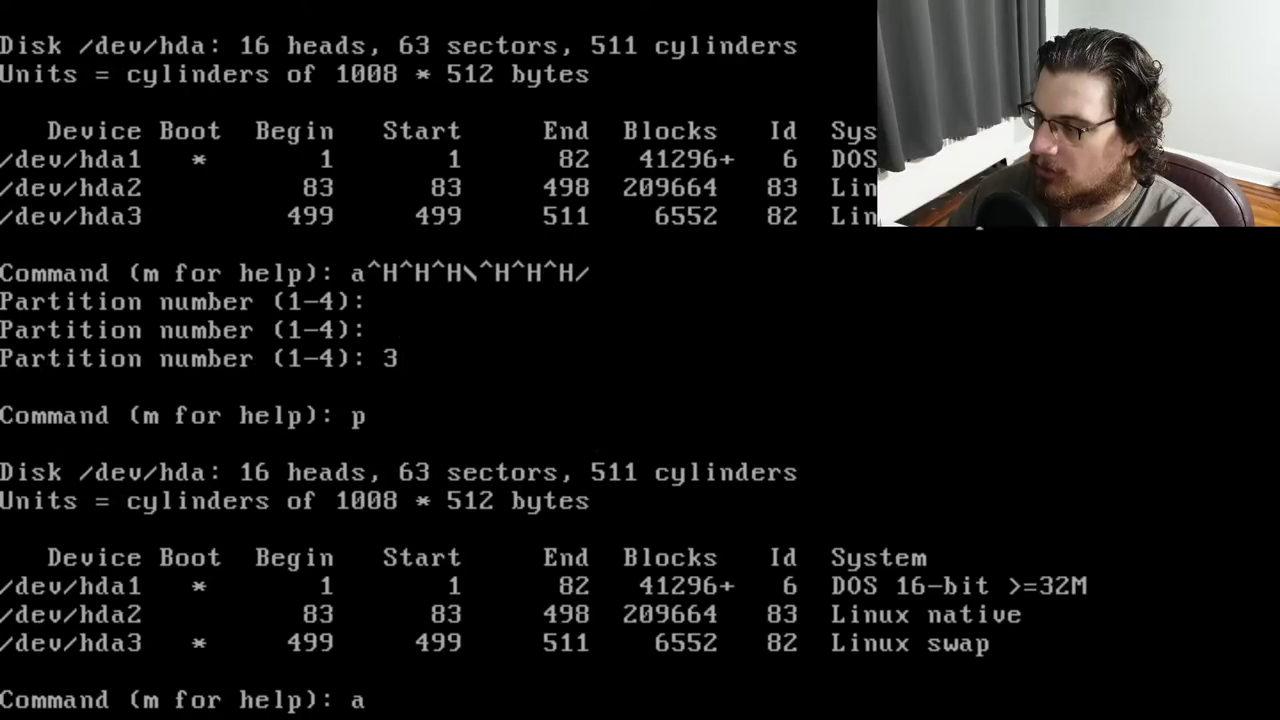
# Remove partition 3's bootable flag again and write the partition table with w
pyautogui.press('Return')
pyautogui.write('3')
pyautogui.press('Return')
pyautogui.write('p')
pyautogui.press('Return')
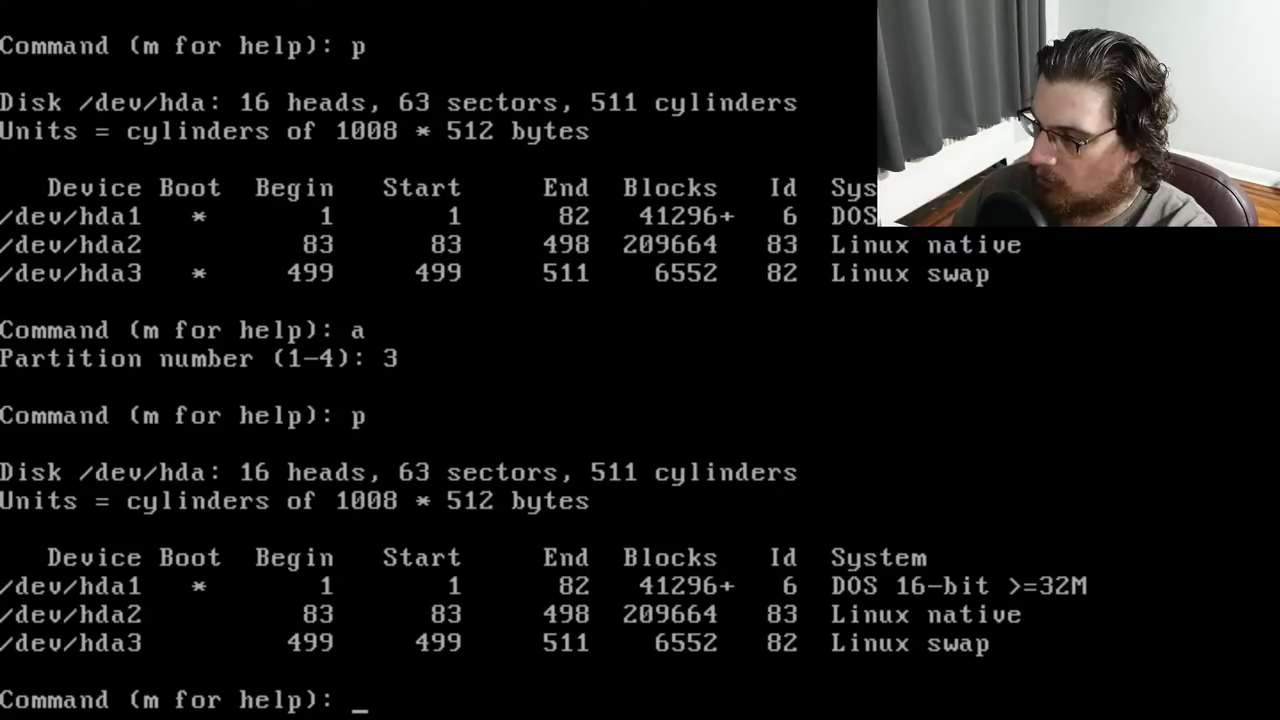
pyautogui.write('w')
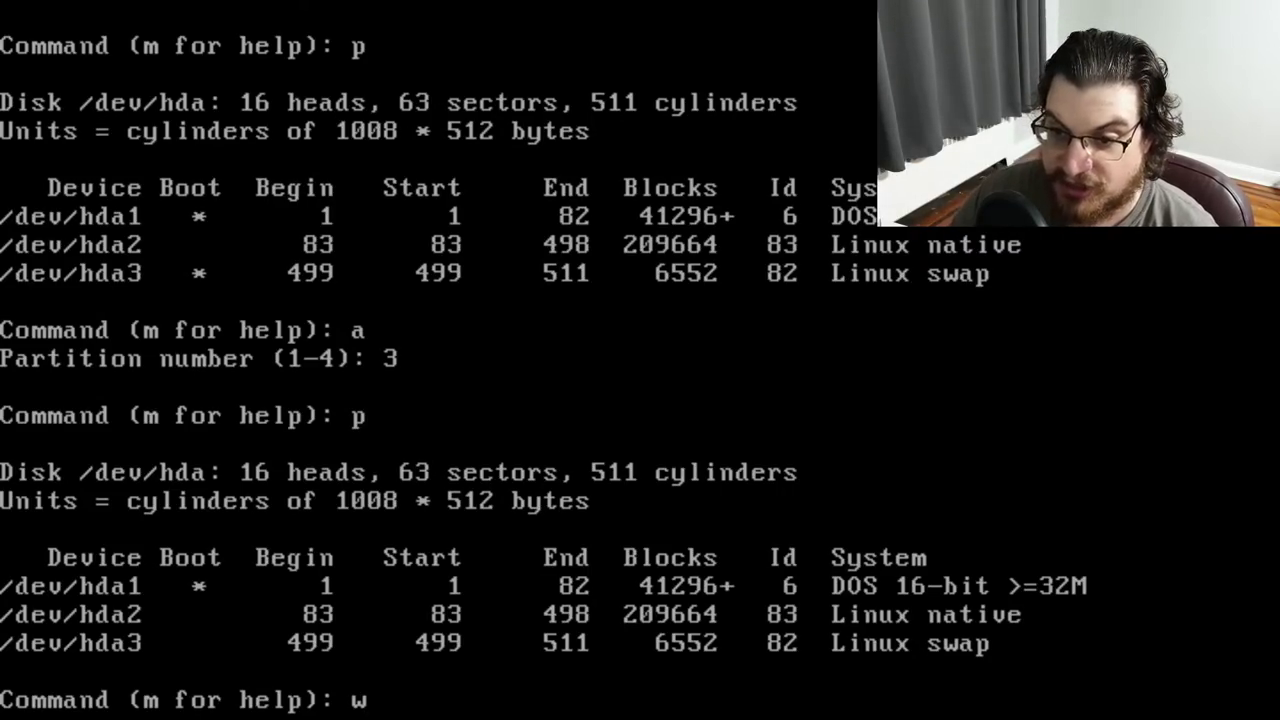
pyautogui.press('Return')
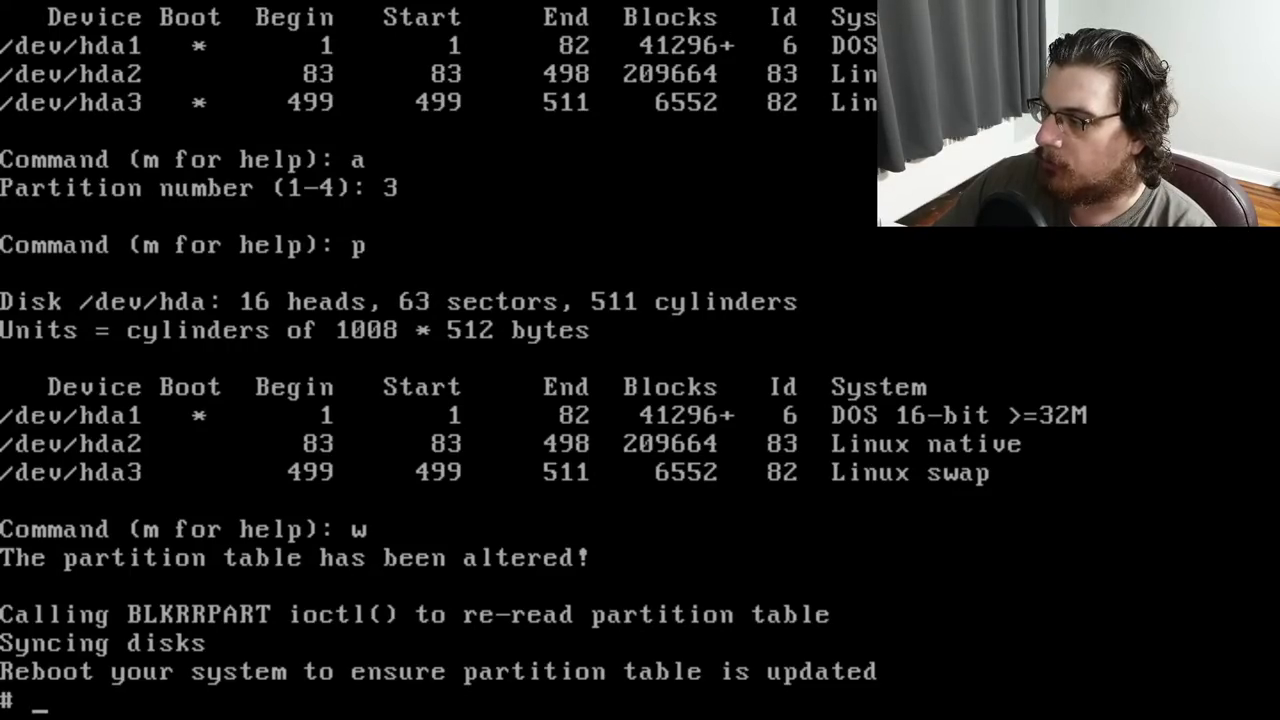
# Reboot the 486 with Ctrl+Alt+Del and load the inserted floppy into the ramdisk
pyautogui.hotkey('ctrl', 'alt', 'Delete')
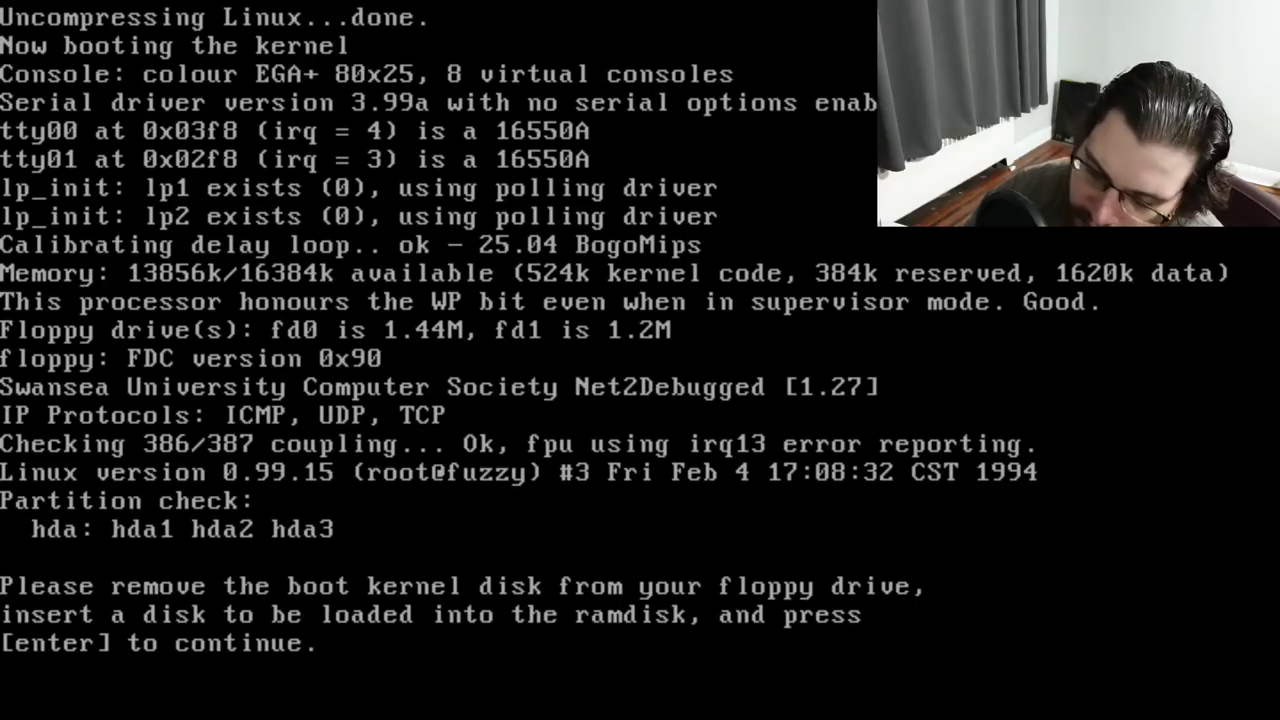
pyautogui.press('Return')
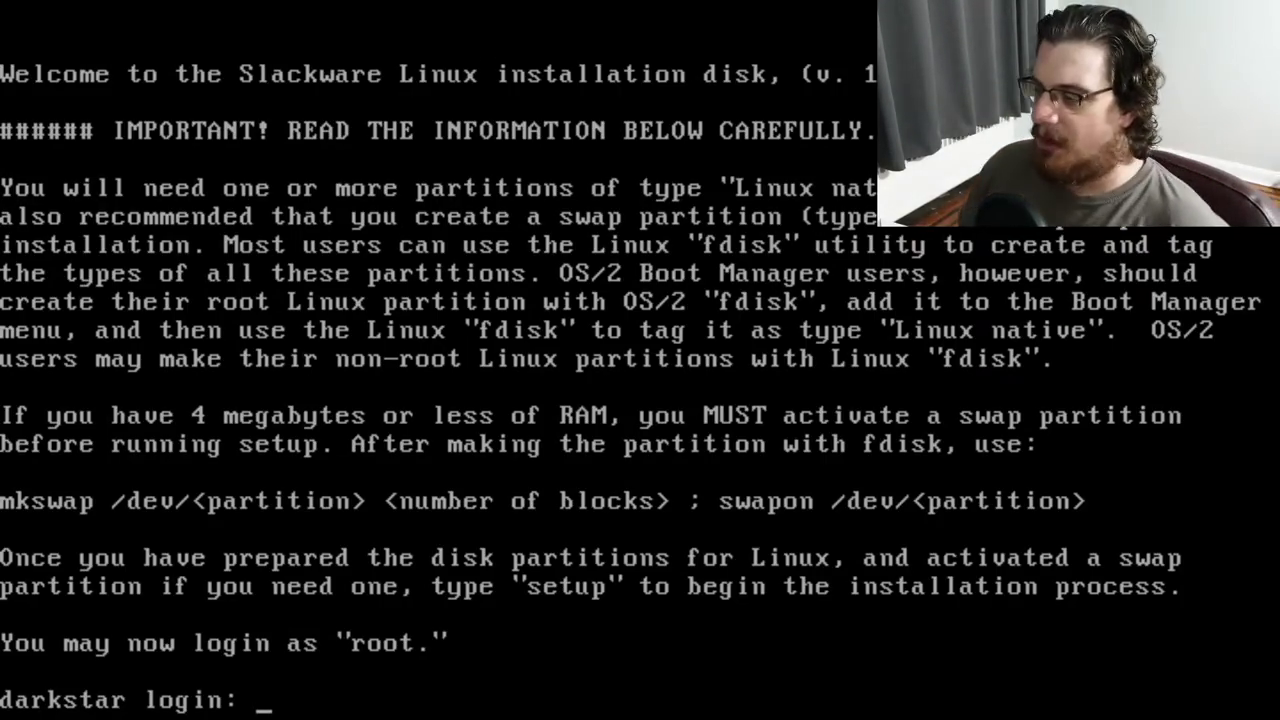
# Log in as root, try mkswap /dev/hda3, then print the table in fdisk and quit
pyautogui.write('root')
pyautogui.press('Return')
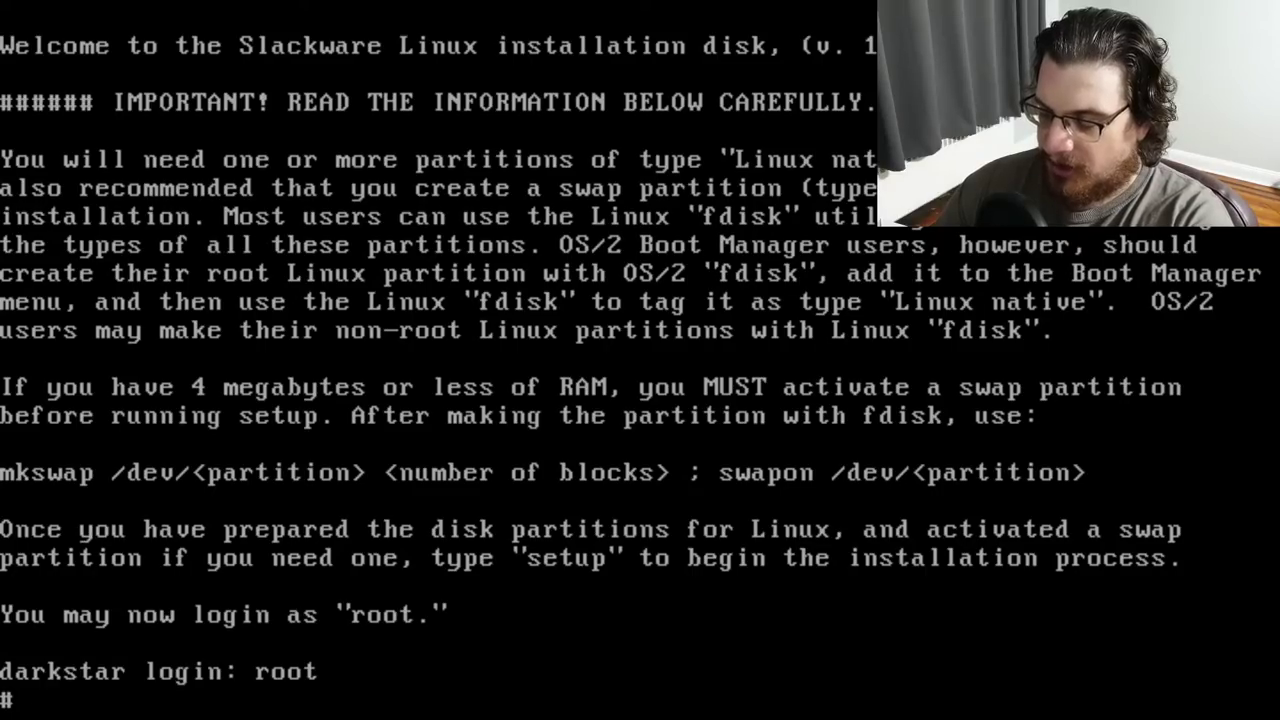
pyautogui.write('mkswap /dev/hda3')
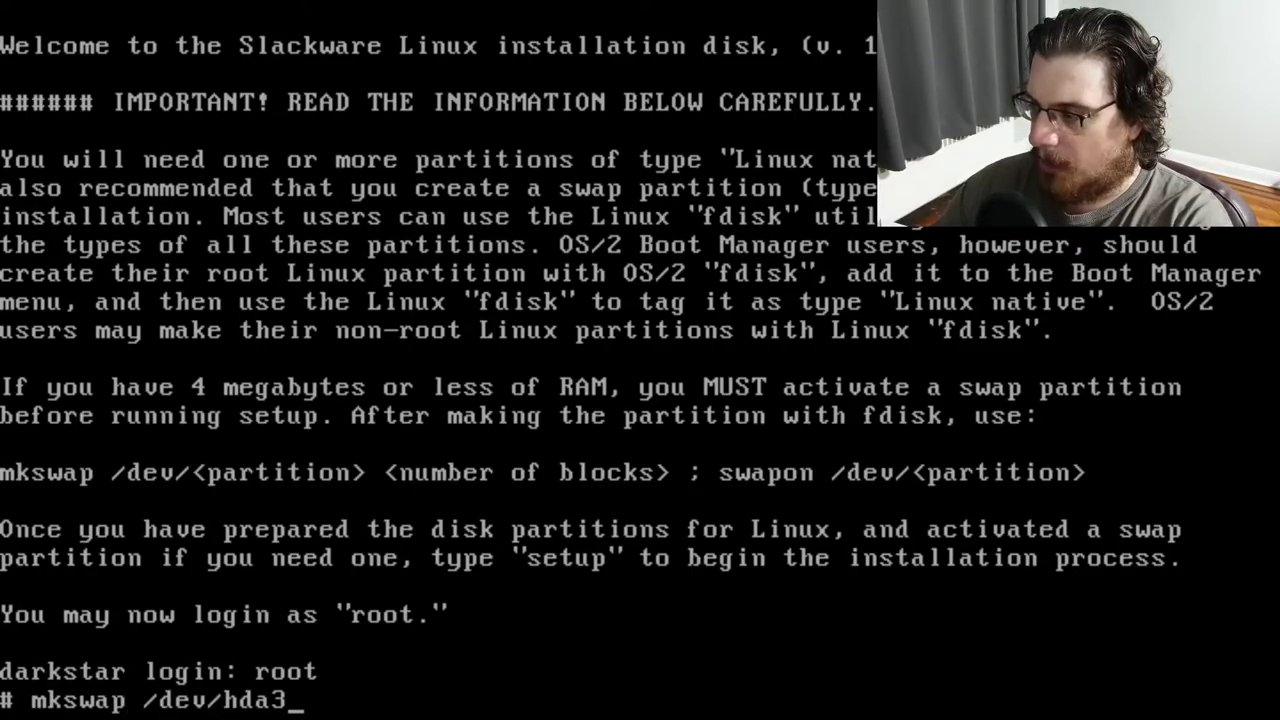
pyautogui.press('Return')
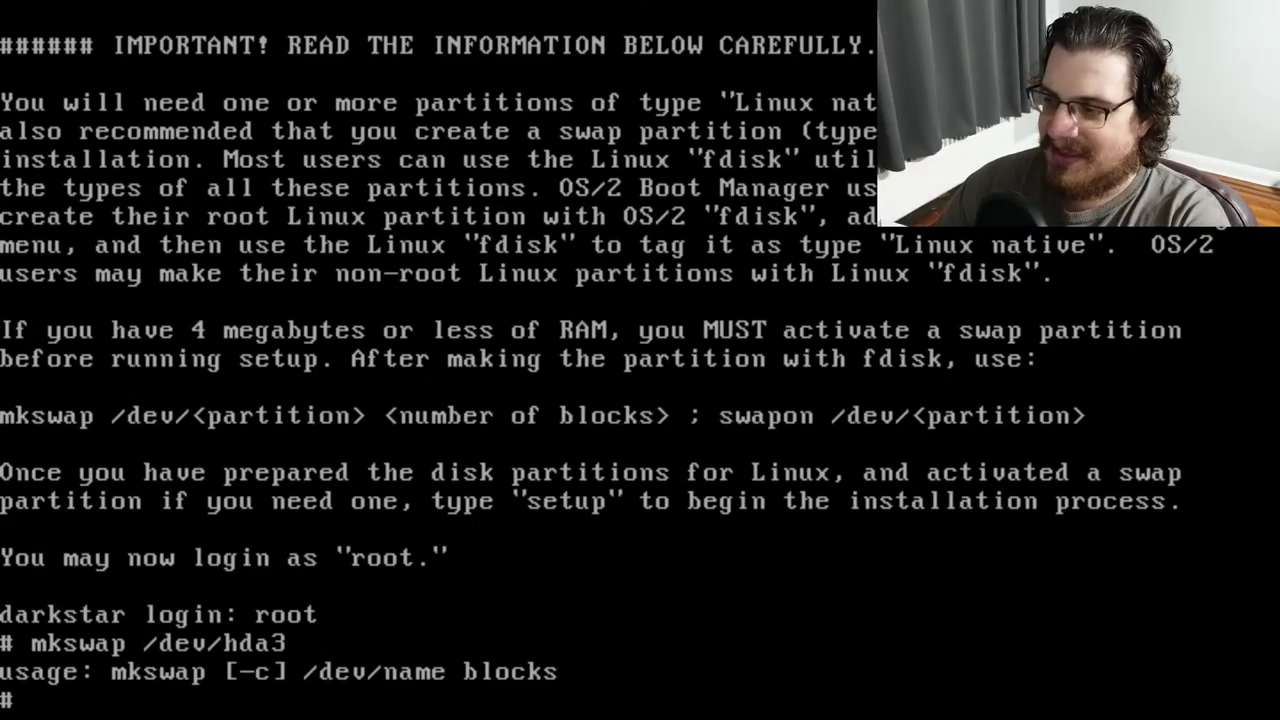
pyautogui.write('fdisk')
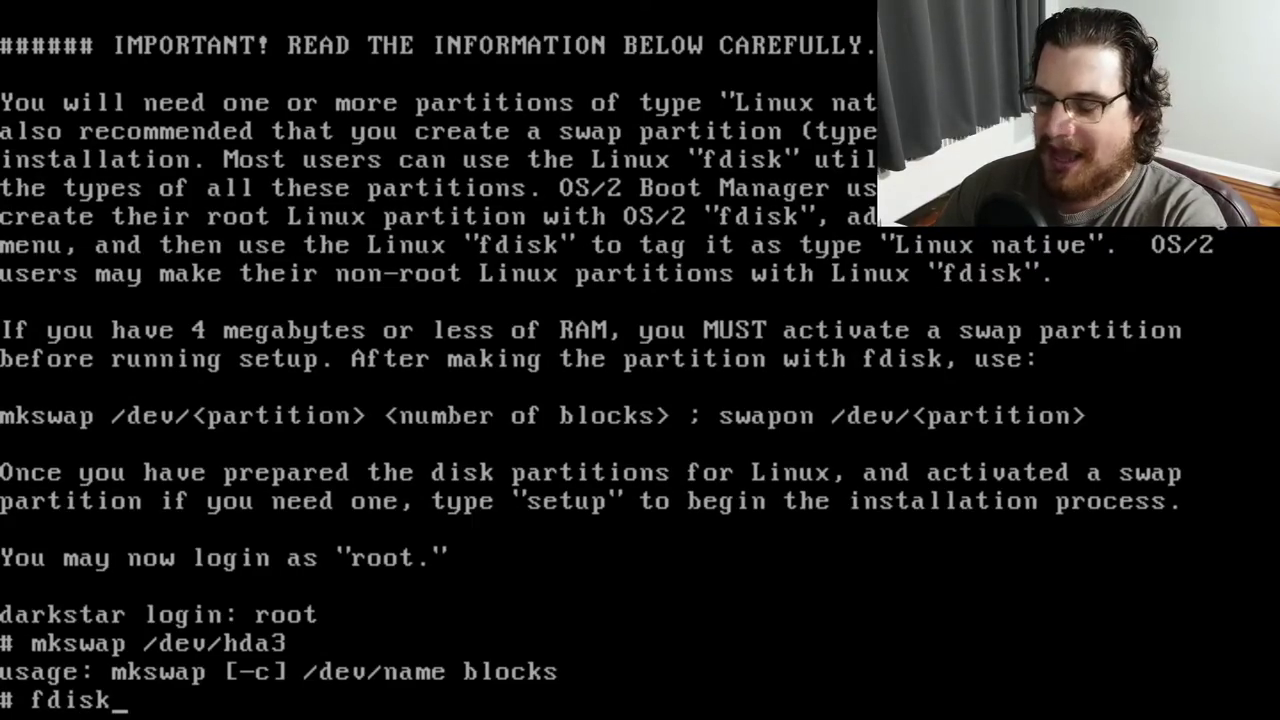
pyautogui.press('Return')
pyautogui.write('p')
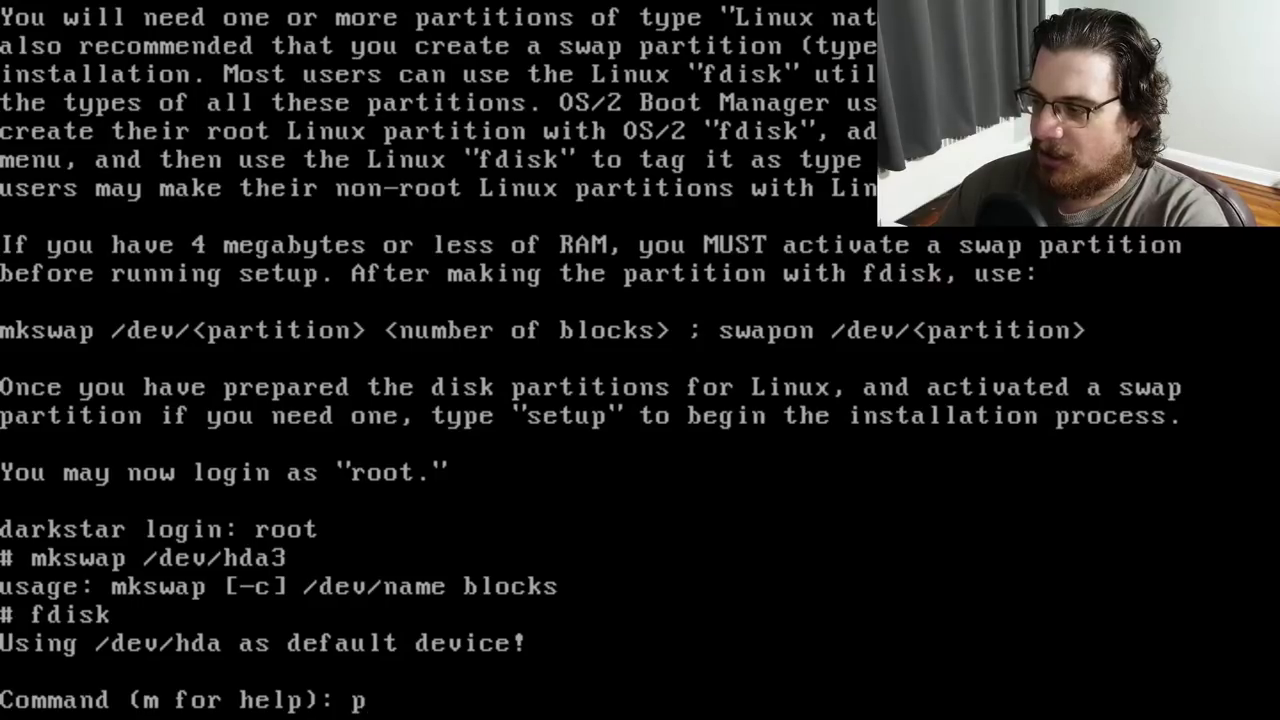
pyautogui.press('Return')
pyautogui.write('q')
pyautogui.press('Return')
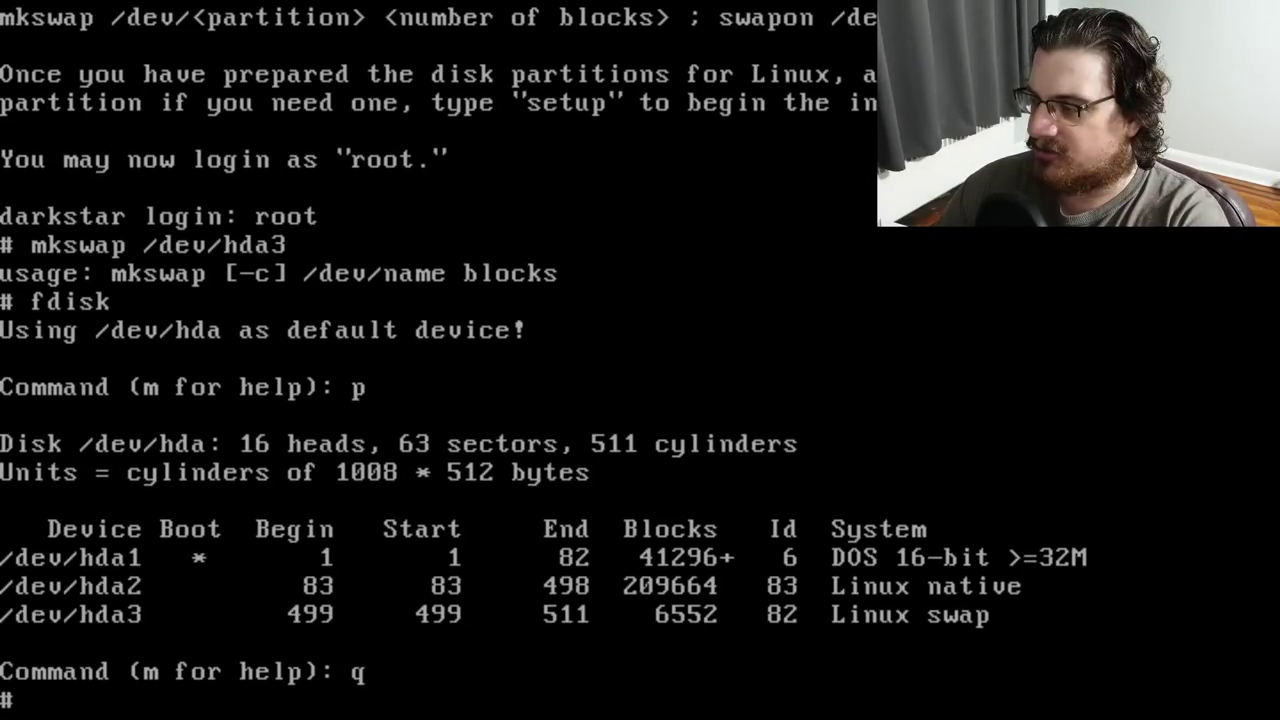
# Format /dev/hda3 with mkswap as 6552 blocks and enable it with swapon
pyautogui.write('mkswap /dev/')
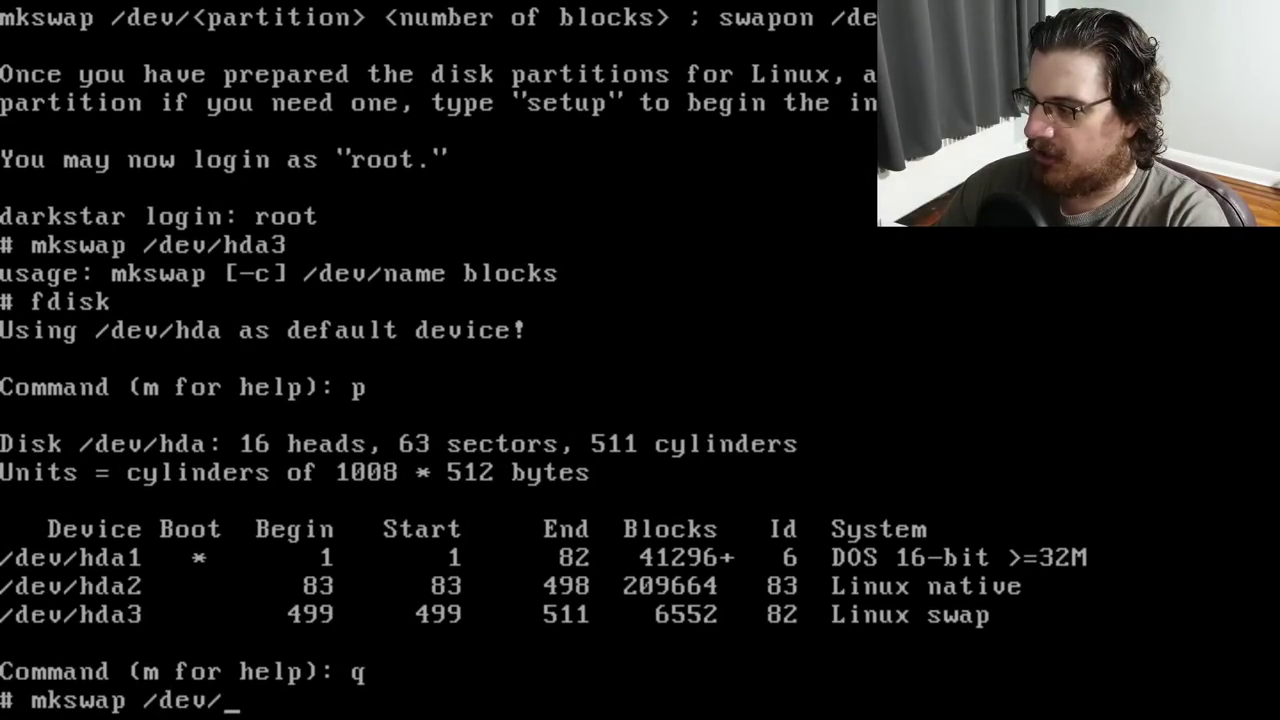
pyautogui.write('hda3 ')
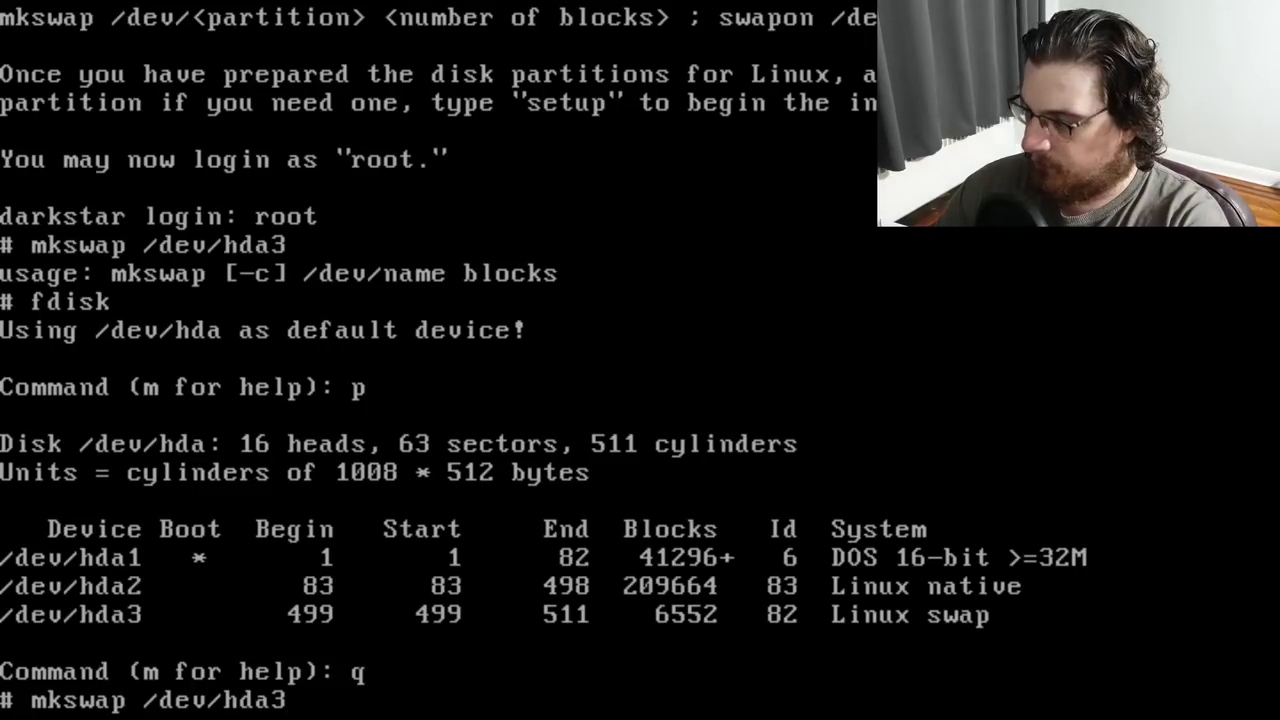
pyautogui.write('6552')
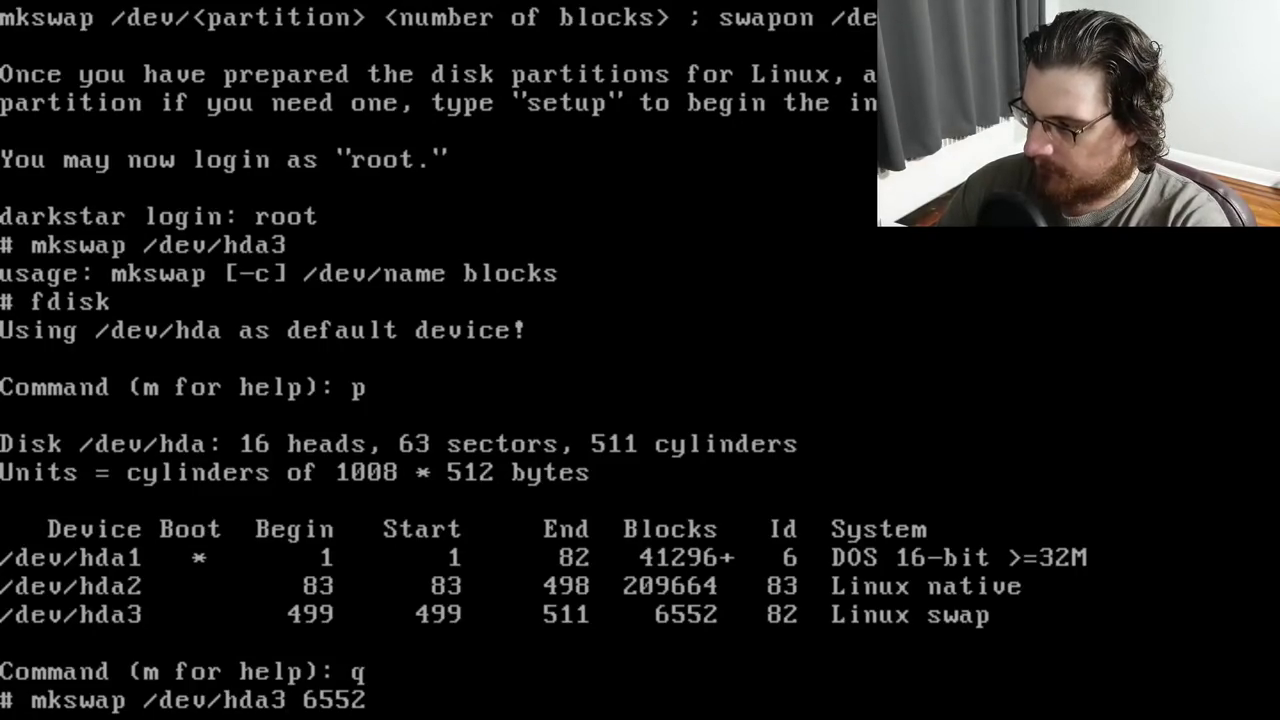
pyautogui.press('Return')
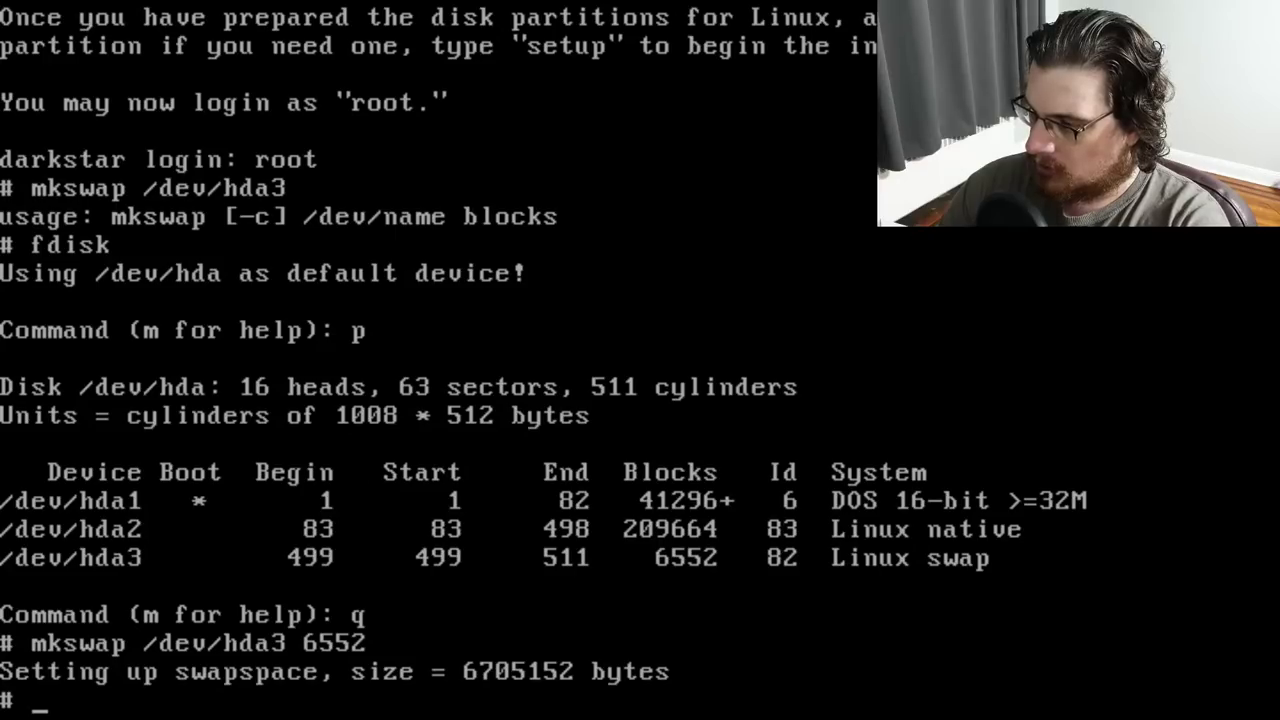
pyautogui.write('swapon /dev/hda3')
pyautogui.press('Return')
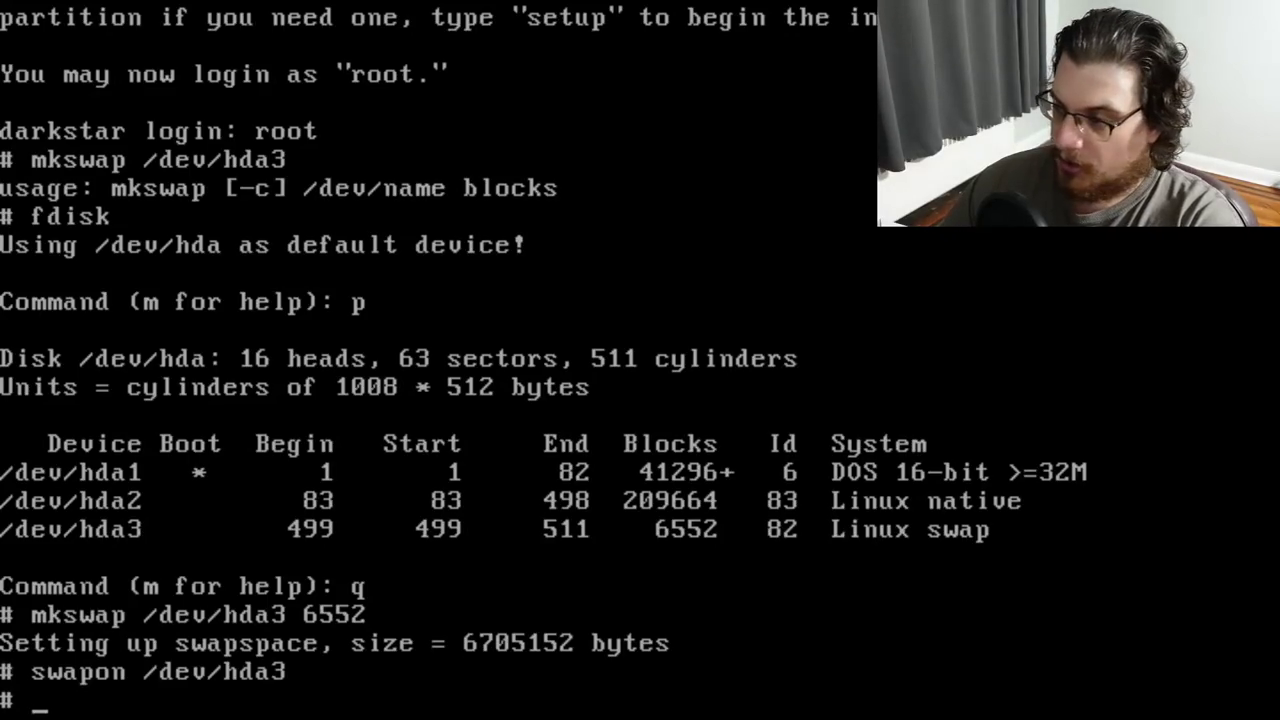
# Launch Slackware setup with the setup command and open its HELP entry
pyautogui.write('setup')
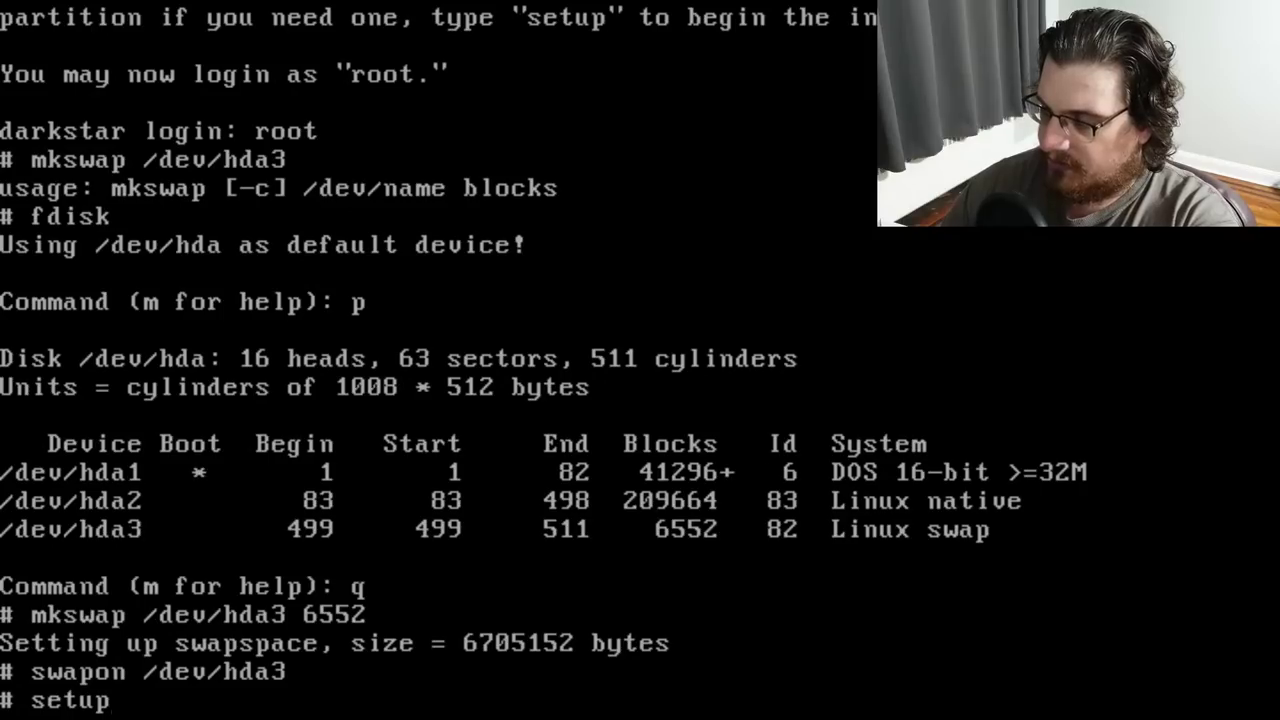
pyautogui.press('Return')
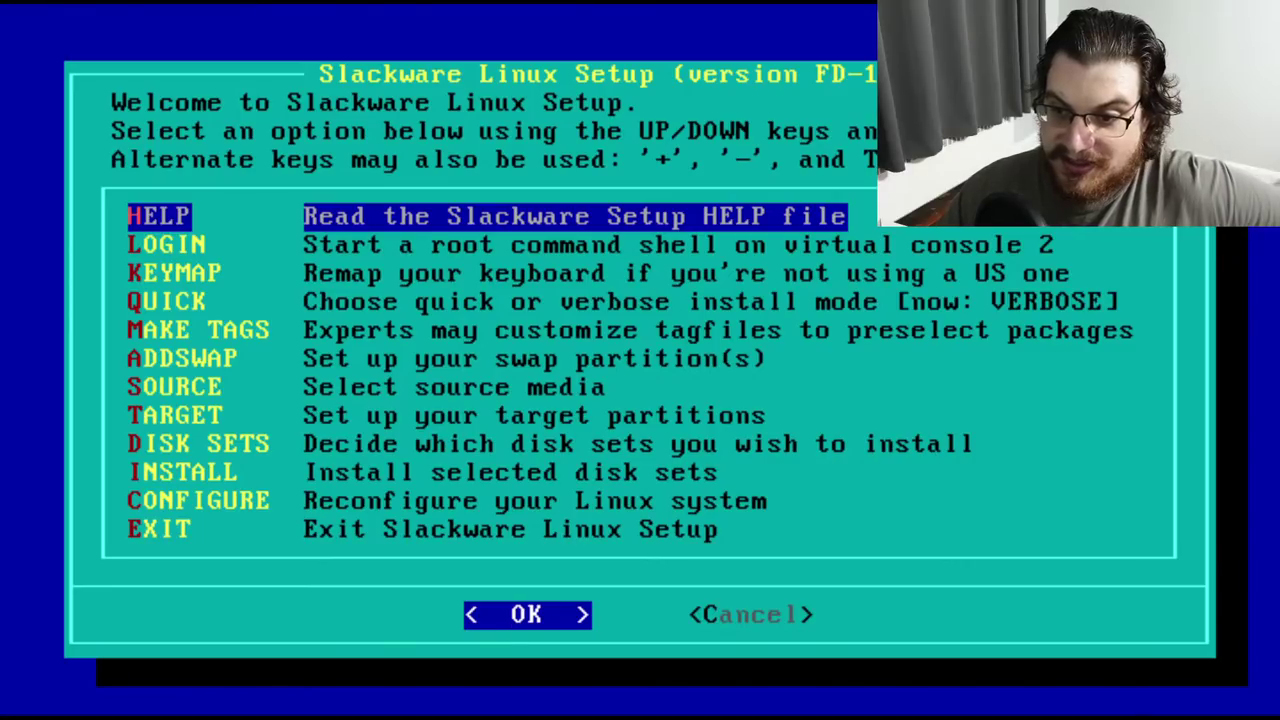
pyautogui.press('Down')
pyautogui.press('Up')
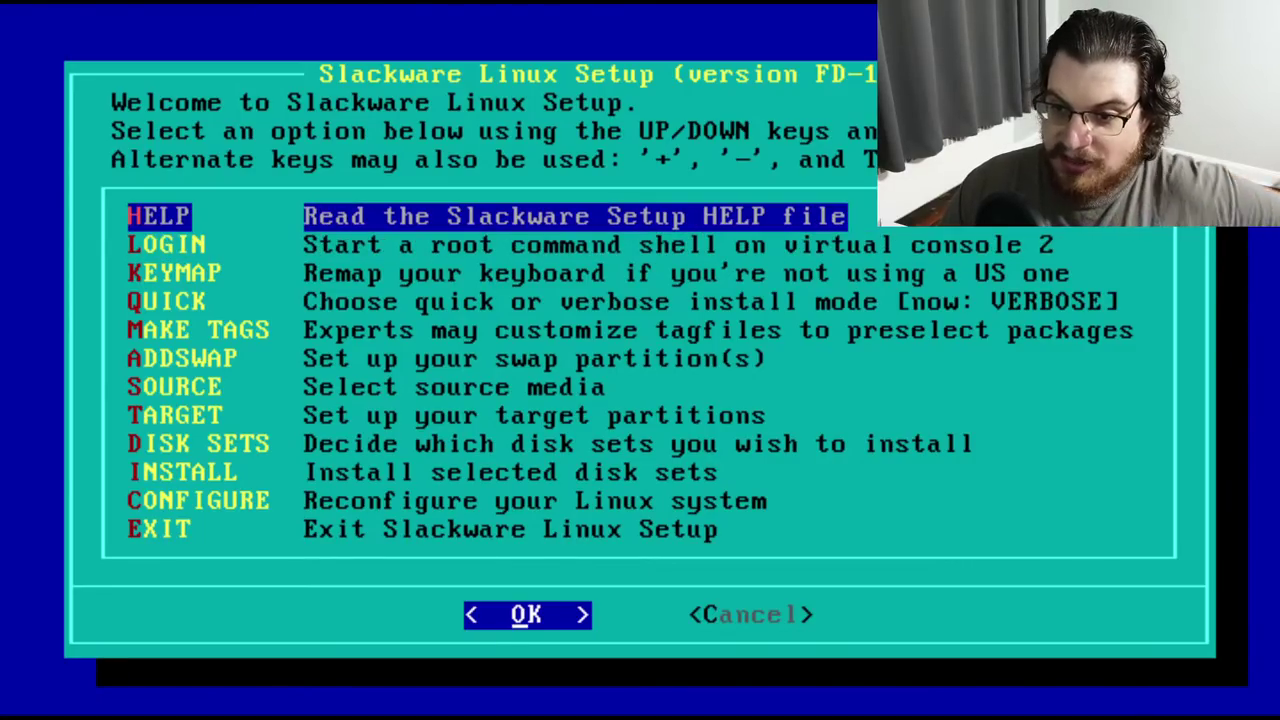
pyautogui.press('Down')
pyautogui.press('Up')
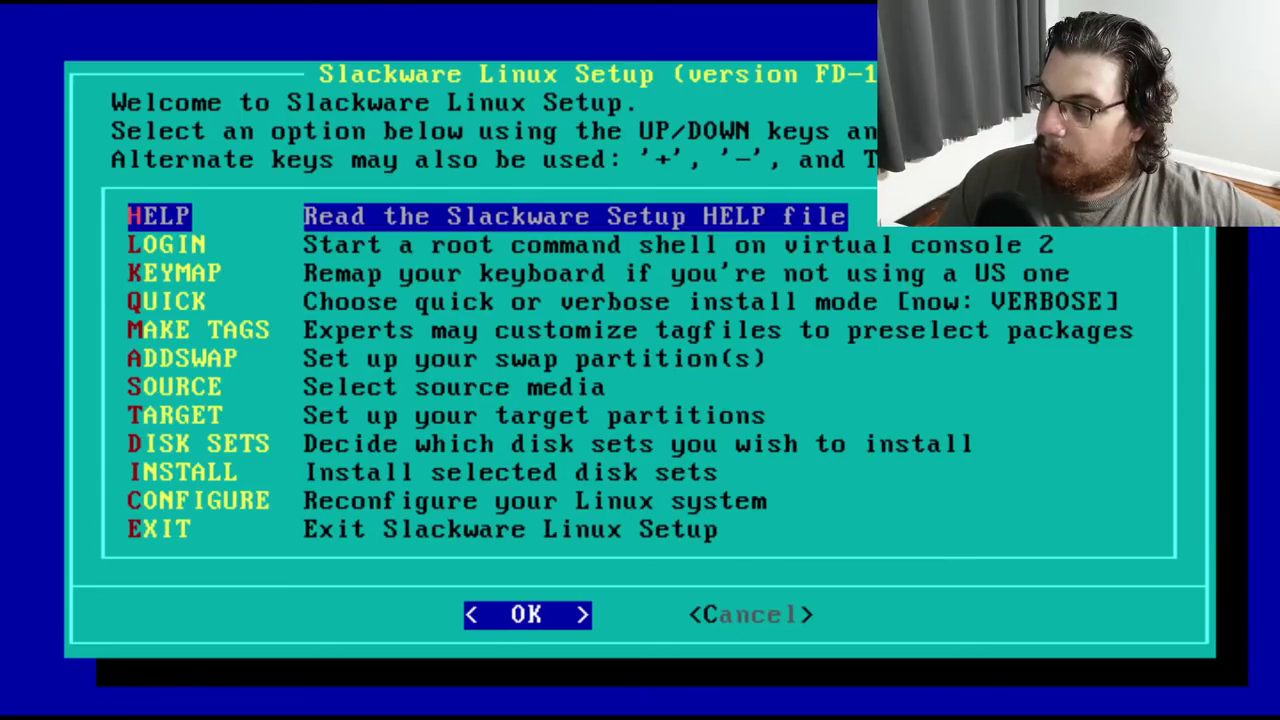
pyautogui.press('Return')
# Read the help from PARTITIONING YOUR DRIVE down to the SWAP SPACE mkswap and swapon examples
pyautogui.press('Down')
pyautogui.press('Down')
pyautogui.press('Down')
pyautogui.press('Down')
pyautogui.press('Down')
pyautogui.press('Down')
pyautogui.press('Down')
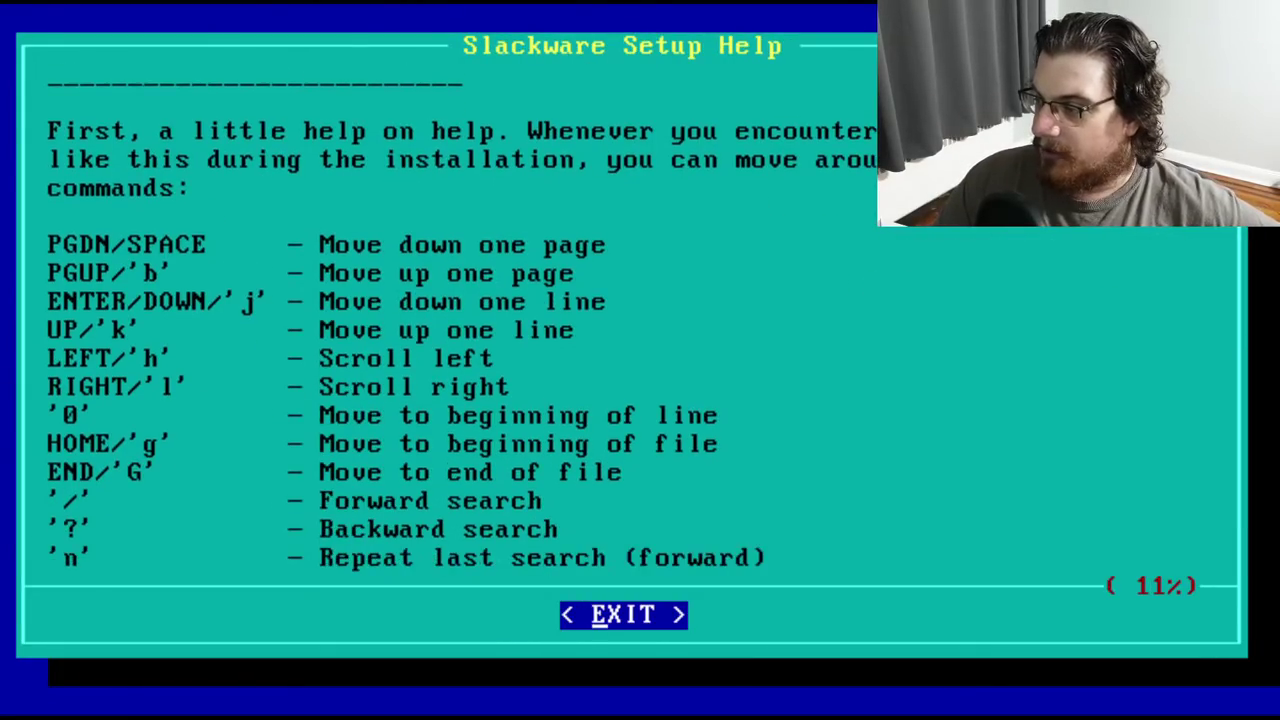
pyautogui.press('pagedown')
pyautogui.press('Up')
pyautogui.press('Up')
pyautogui.press('Up')
pyautogui.press('Up')
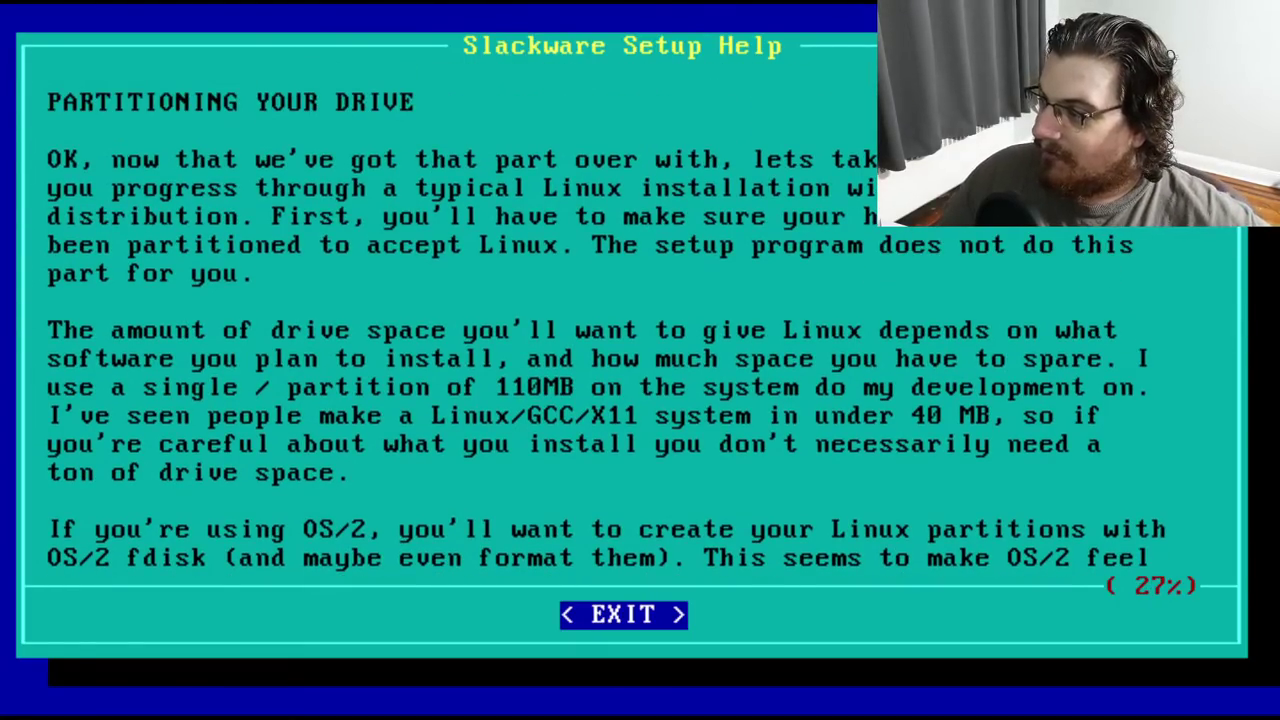
pyautogui.press('Up')
pyautogui.press('Up')
pyautogui.press('Up')
pyautogui.press('Up')
pyautogui.press('Up')
pyautogui.press('Up')
pyautogui.press('Up')
pyautogui.press('Up')
pyautogui.press('Up')
pyautogui.press('Up')
pyautogui.press('Up')
pyautogui.press('Up')
pyautogui.press('Up')
pyautogui.press('Up')
pyautogui.press('Up')
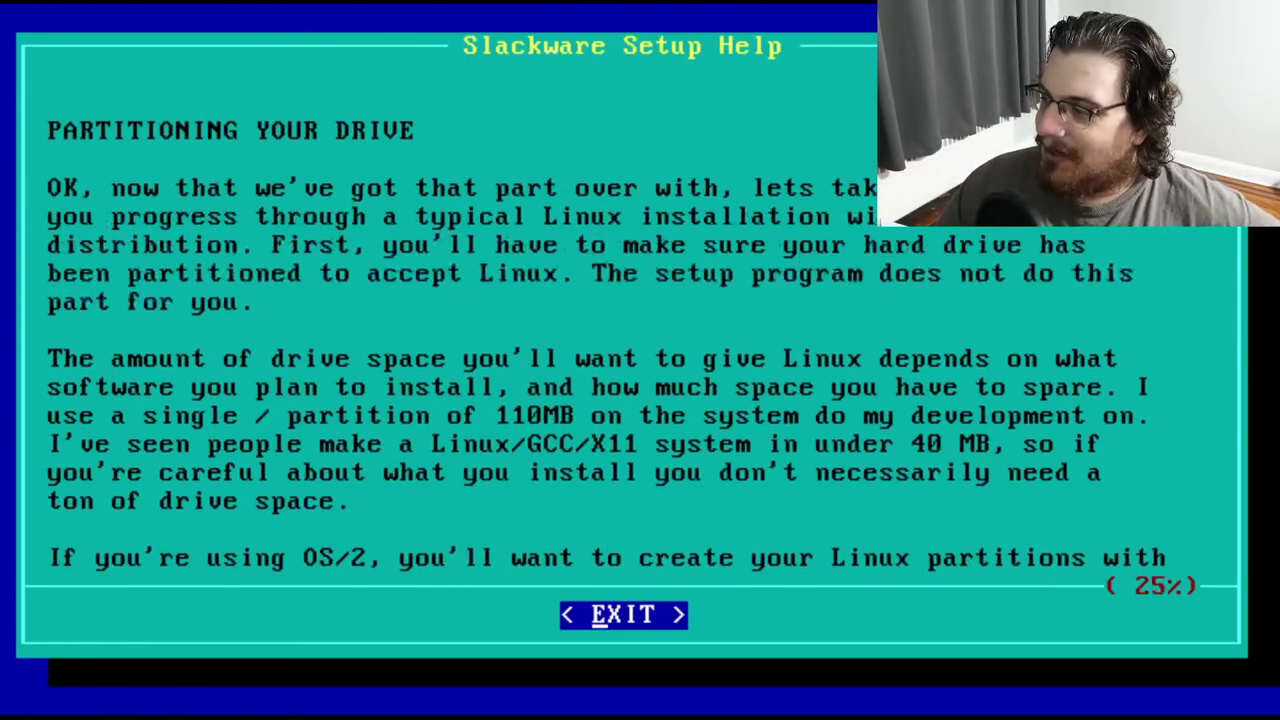
pyautogui.press('Up')
pyautogui.press('Up')
pyautogui.press('Up')
pyautogui.press('Up')
pyautogui.press('Up')
pyautogui.press('Up')
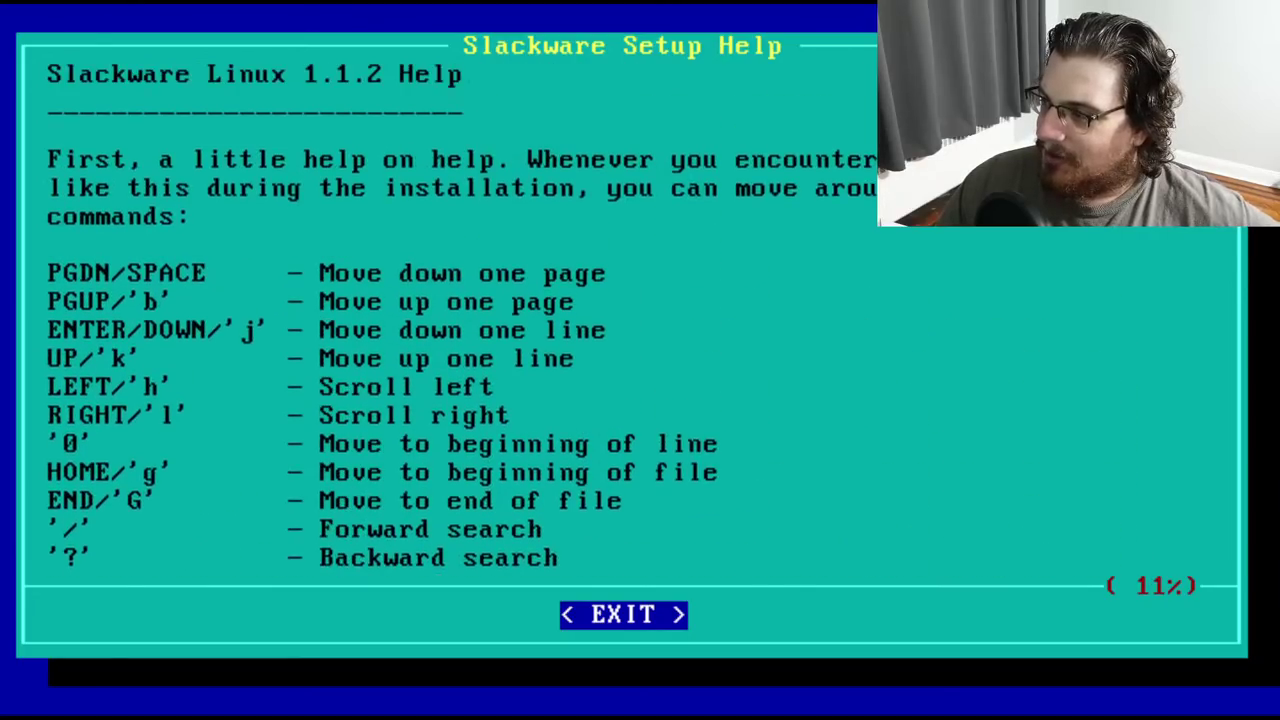
pyautogui.press('Down')
pyautogui.press('Down')
pyautogui.press('Down')
pyautogui.press('Down')
pyautogui.press('Down')
pyautogui.press('Down')
pyautogui.press('Down')
pyautogui.press('Down')
pyautogui.press('Down')
pyautogui.press('Down')
pyautogui.press('Down')
pyautogui.press('Down')
pyautogui.press('Down')
pyautogui.press('Down')
pyautogui.press('Down')
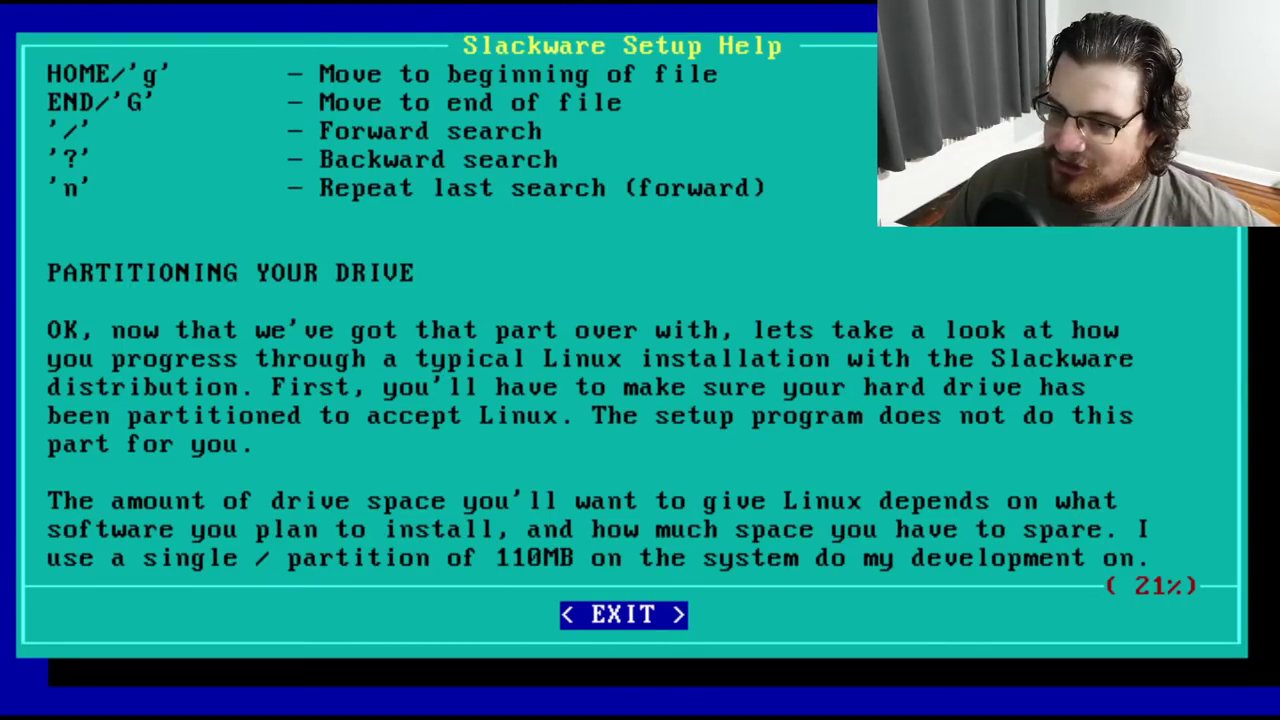
pyautogui.press('Down')
pyautogui.press('Down')
pyautogui.press('Down')
pyautogui.press('Down')
pyautogui.press('Down')
pyautogui.press('Down')
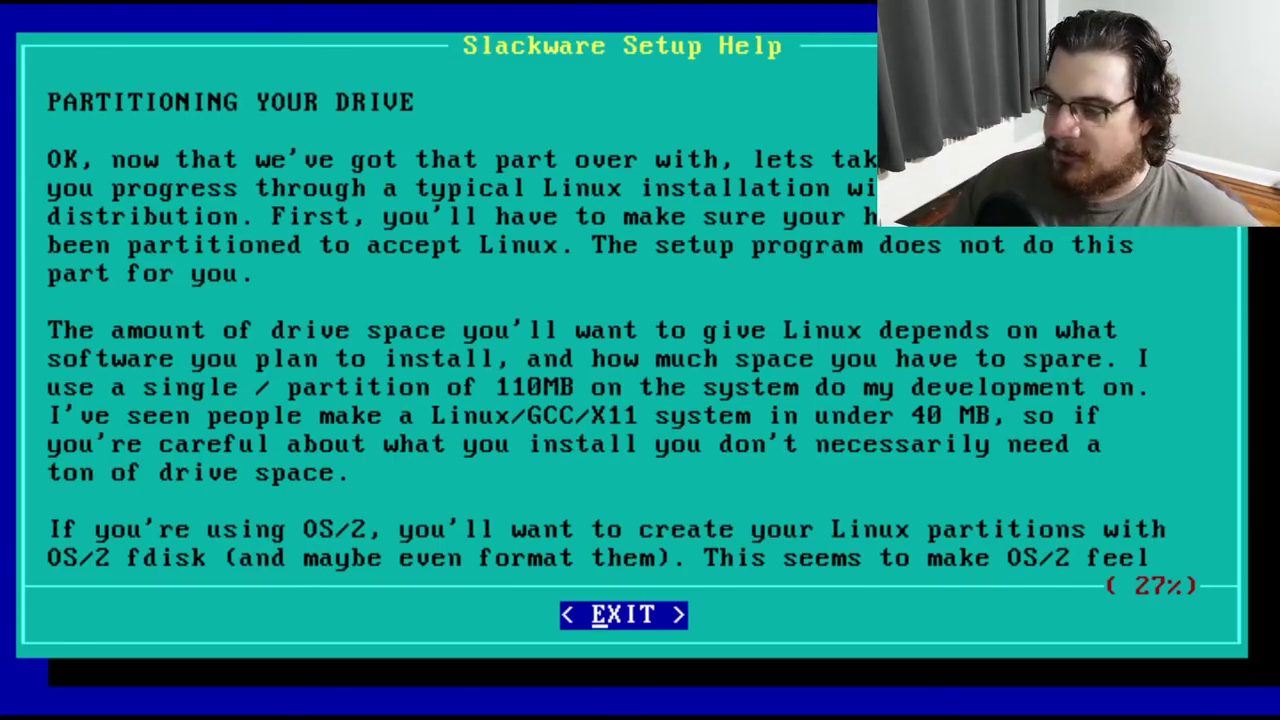
pyautogui.press('Down')
pyautogui.press('Down')
pyautogui.press('Down')
pyautogui.press('Down')
pyautogui.press('Down')
pyautogui.press('Down')
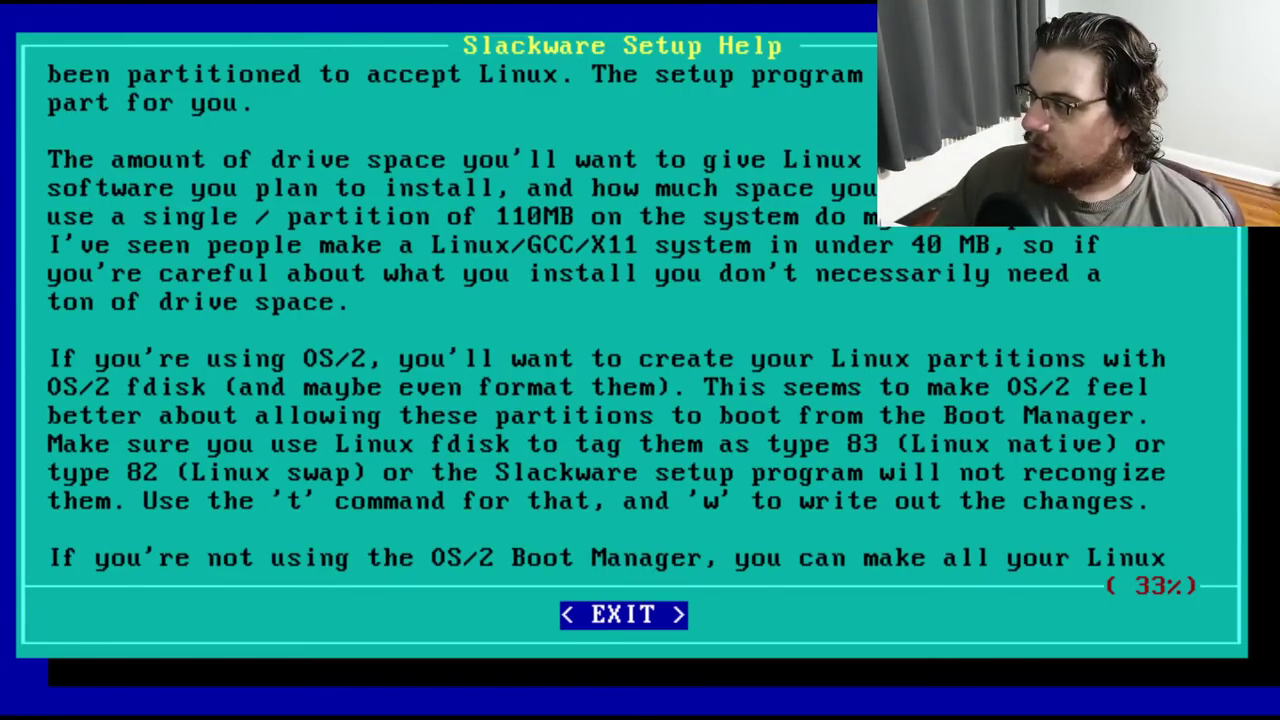
pyautogui.press('Down')
pyautogui.press('Down')
pyautogui.press('Down')
pyautogui.press('Down')
pyautogui.press('Down')
pyautogui.press('Down')
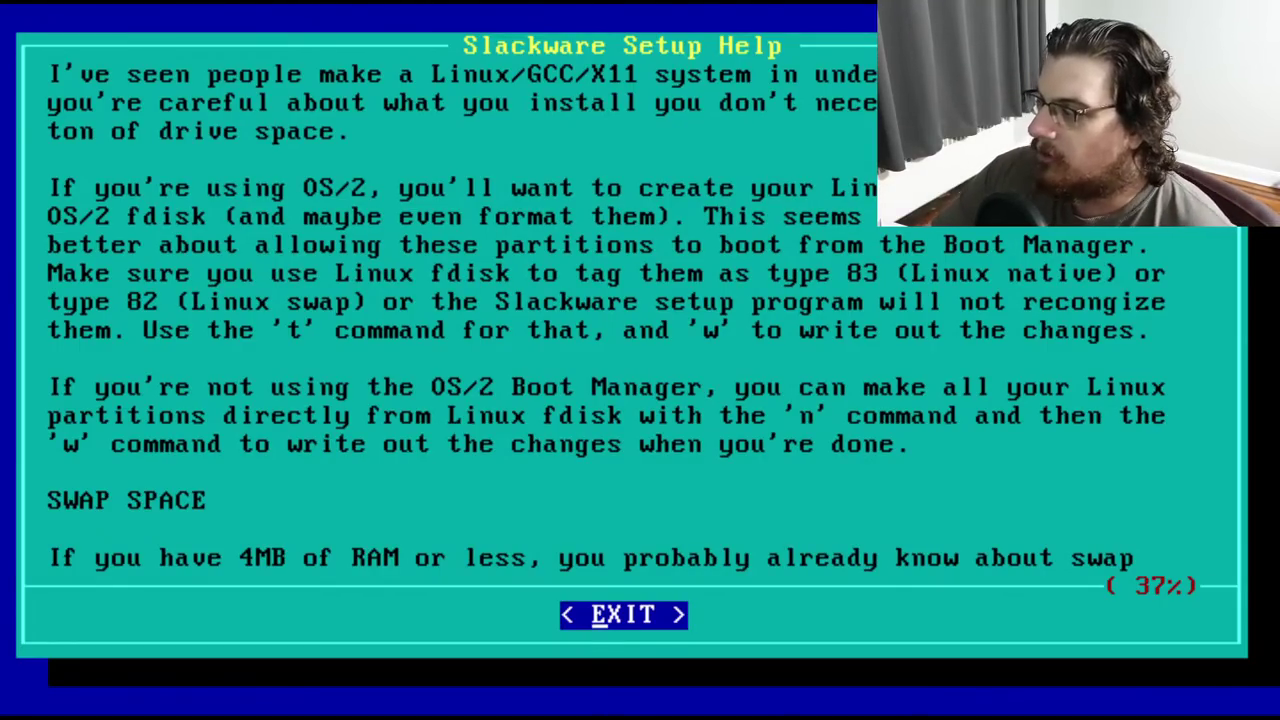
pyautogui.press('Down')
pyautogui.press('Down')
pyautogui.press('Down')
pyautogui.press('Down')
pyautogui.press('Down')
pyautogui.press('Down')
pyautogui.press('Down')
pyautogui.press('Down')
pyautogui.press('Down')
pyautogui.press('Down')
pyautogui.press('Down')
pyautogui.press('Down')
pyautogui.press('Down')
pyautogui.press('Down')
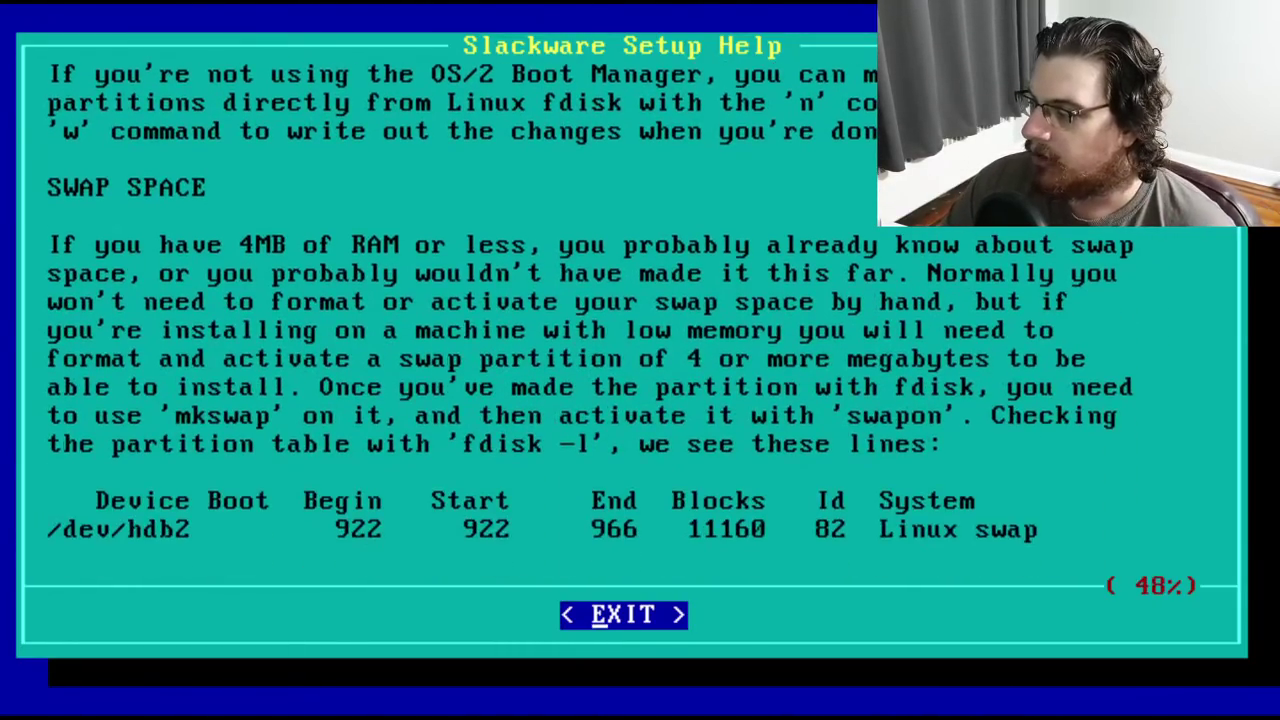
pyautogui.press('Down')
pyautogui.press('Down')
pyautogui.press('Down')
pyautogui.press('Down')
pyautogui.press('Down')
pyautogui.press('Down')
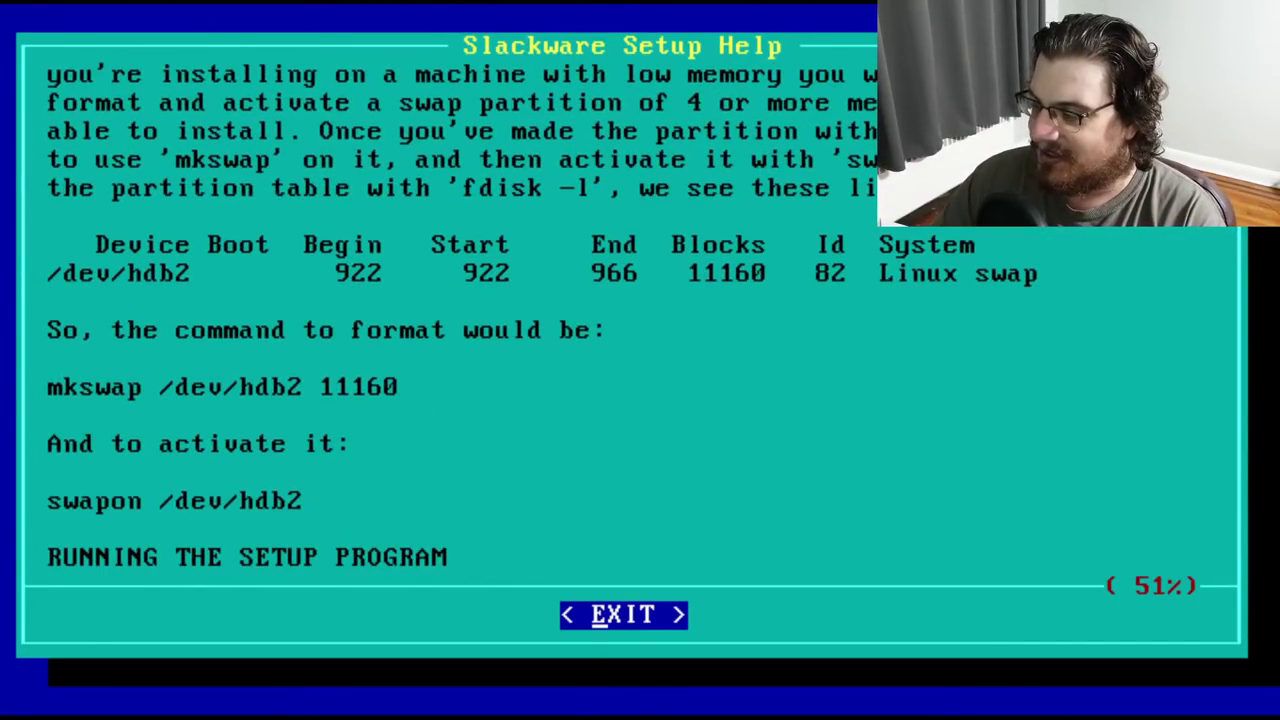
pyautogui.press('Down')
pyautogui.press('Down')
pyautogui.press('Down')
pyautogui.press('Down')
pyautogui.press('Down')
pyautogui.press('Down')
pyautogui.press('Down')
pyautogui.press('Down')
pyautogui.press('Down')
pyautogui.press('Down')
pyautogui.press('Down')
pyautogui.press('Down')
pyautogui.press('Down')
# Read the Setup help through the option list, QUICK and MAKE TAGS to its end, then close it
pyautogui.press('pagedown')
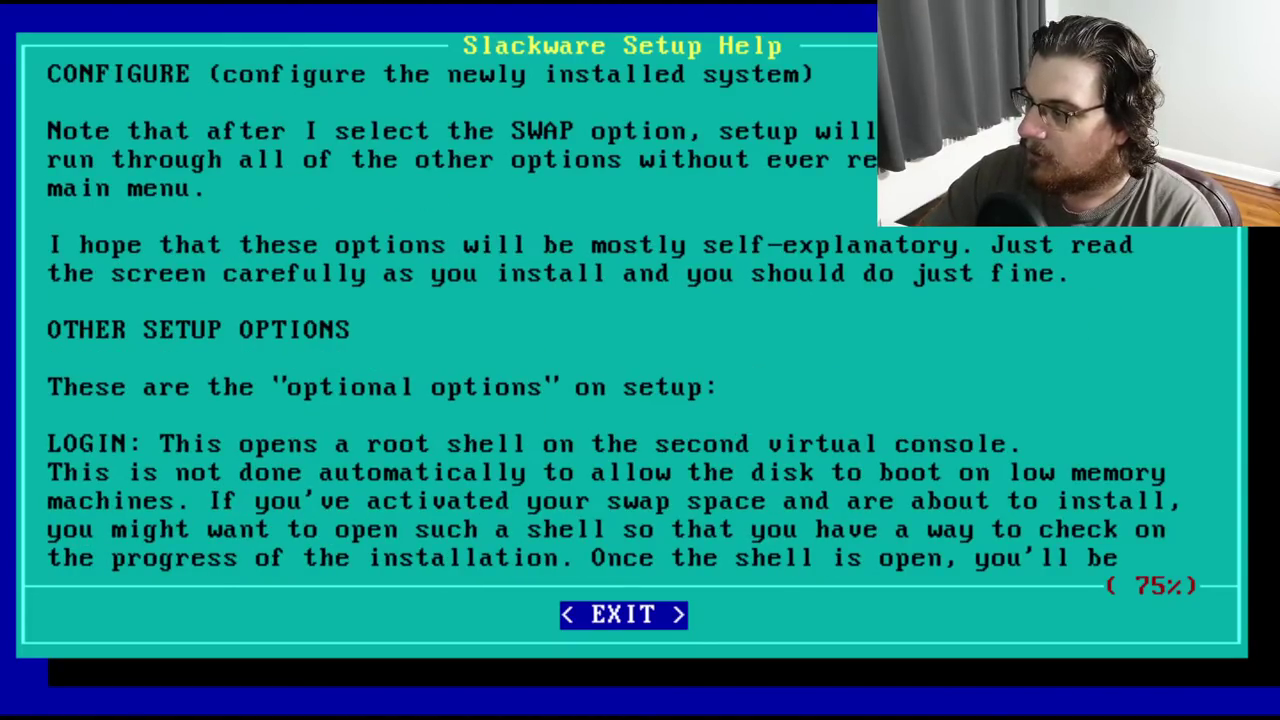
pyautogui.press('Up')
pyautogui.press('Up')
pyautogui.press('Up')
pyautogui.press('Up')
pyautogui.press('Up')
pyautogui.press('Up')
pyautogui.press('Up')
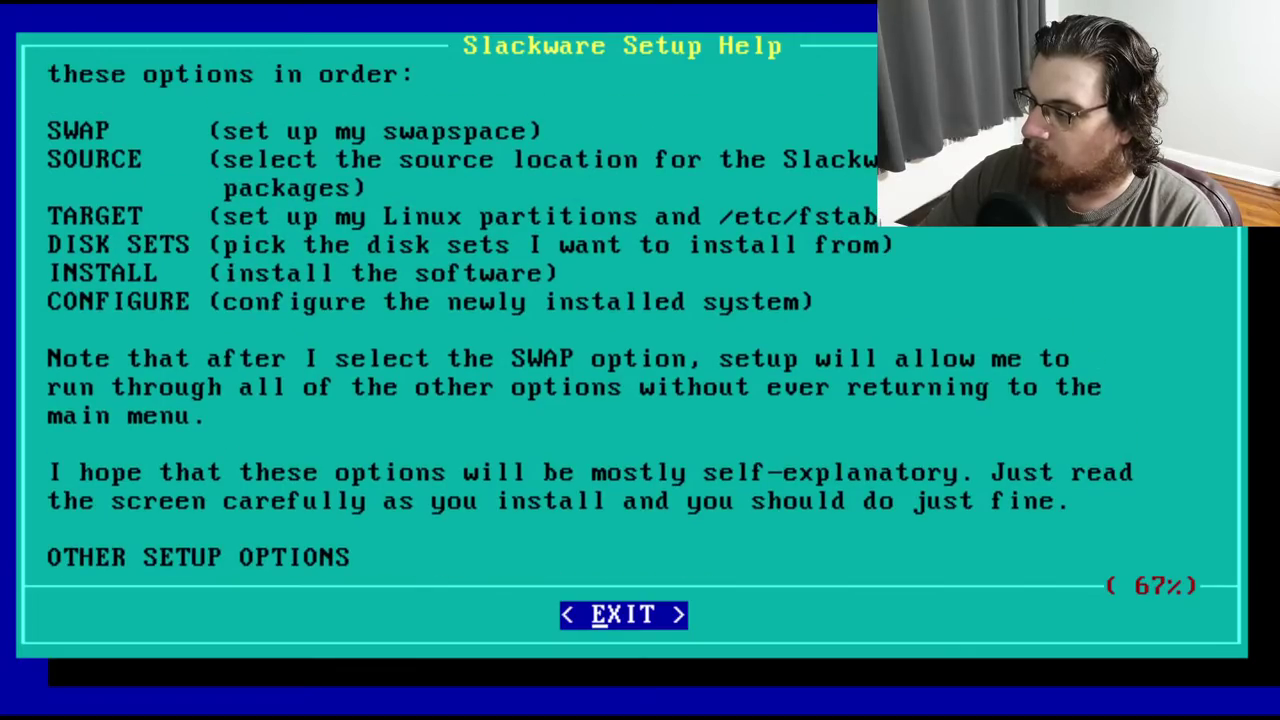
pyautogui.press('pagedown')
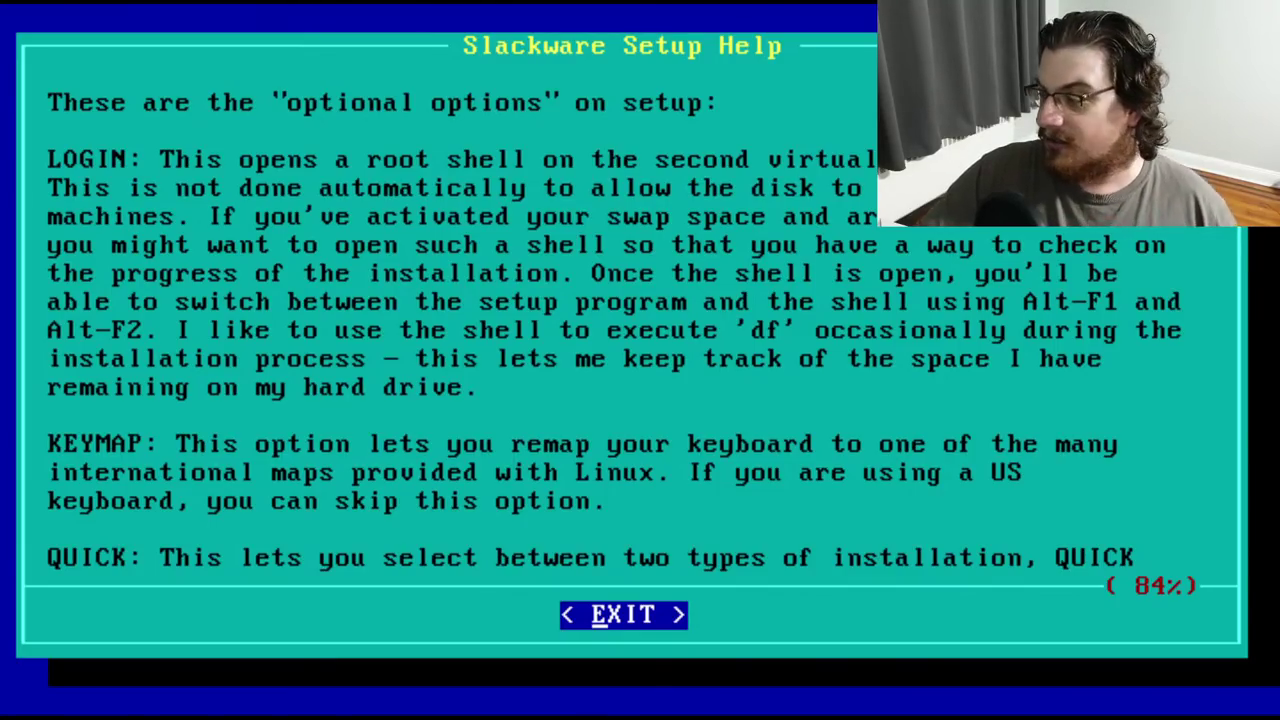
pyautogui.press('Down')
pyautogui.press('Down')
pyautogui.press('Down')
pyautogui.press('Down')
pyautogui.press('Down')
pyautogui.press('Down')
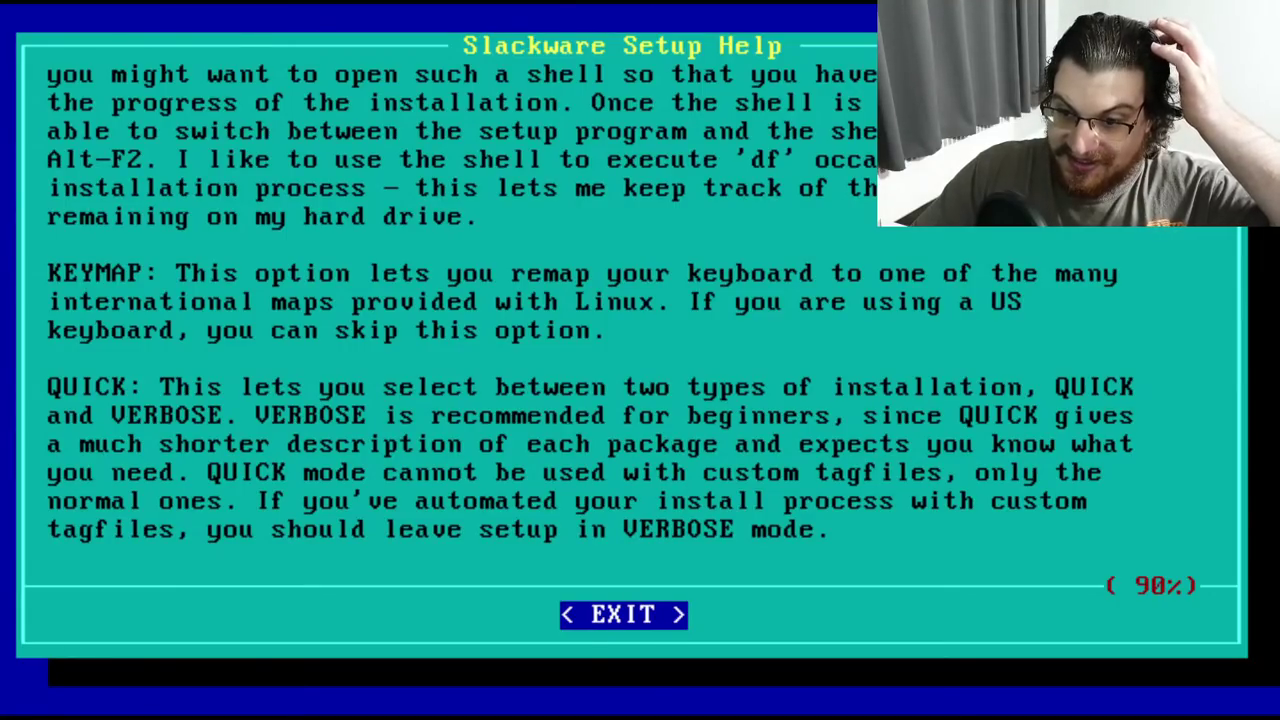
pyautogui.press('Down')
pyautogui.press('Down')
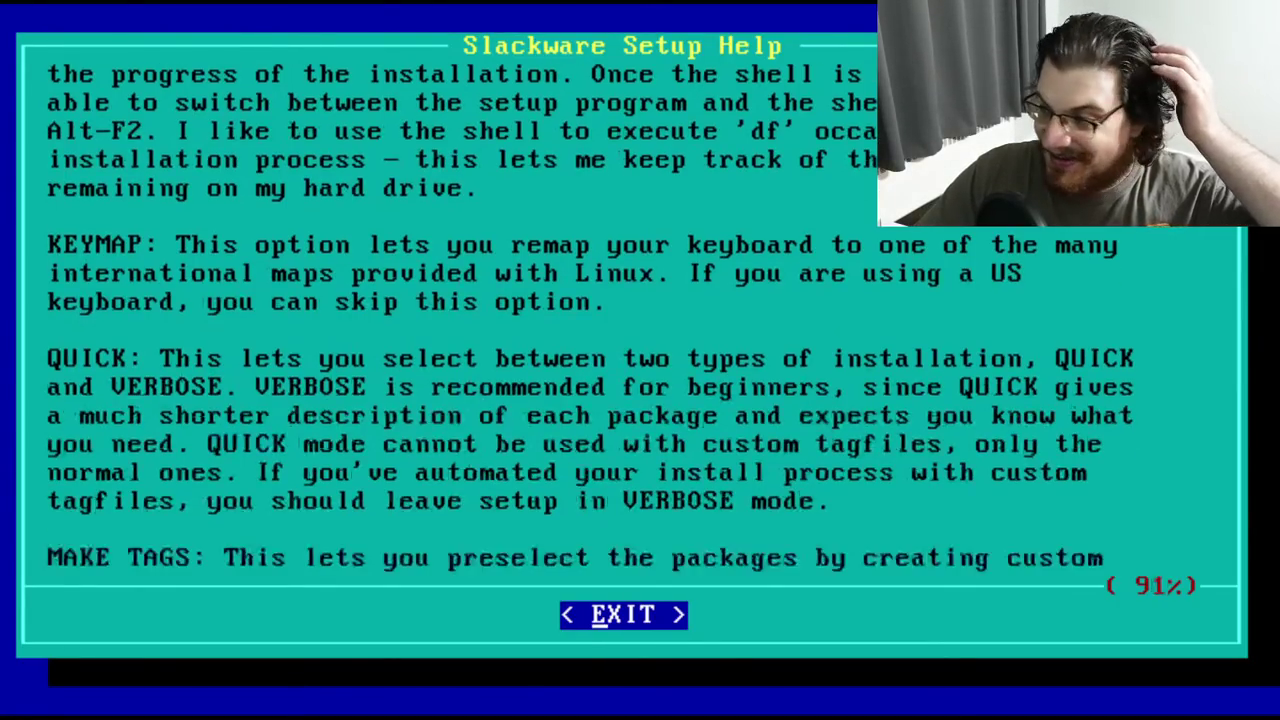
pyautogui.press('Down')
pyautogui.press('Down')
pyautogui.press('Down')
pyautogui.press('Down')
pyautogui.press('Down')
pyautogui.press('Down')
pyautogui.press('Down')
pyautogui.press('Down')
pyautogui.press('Down')
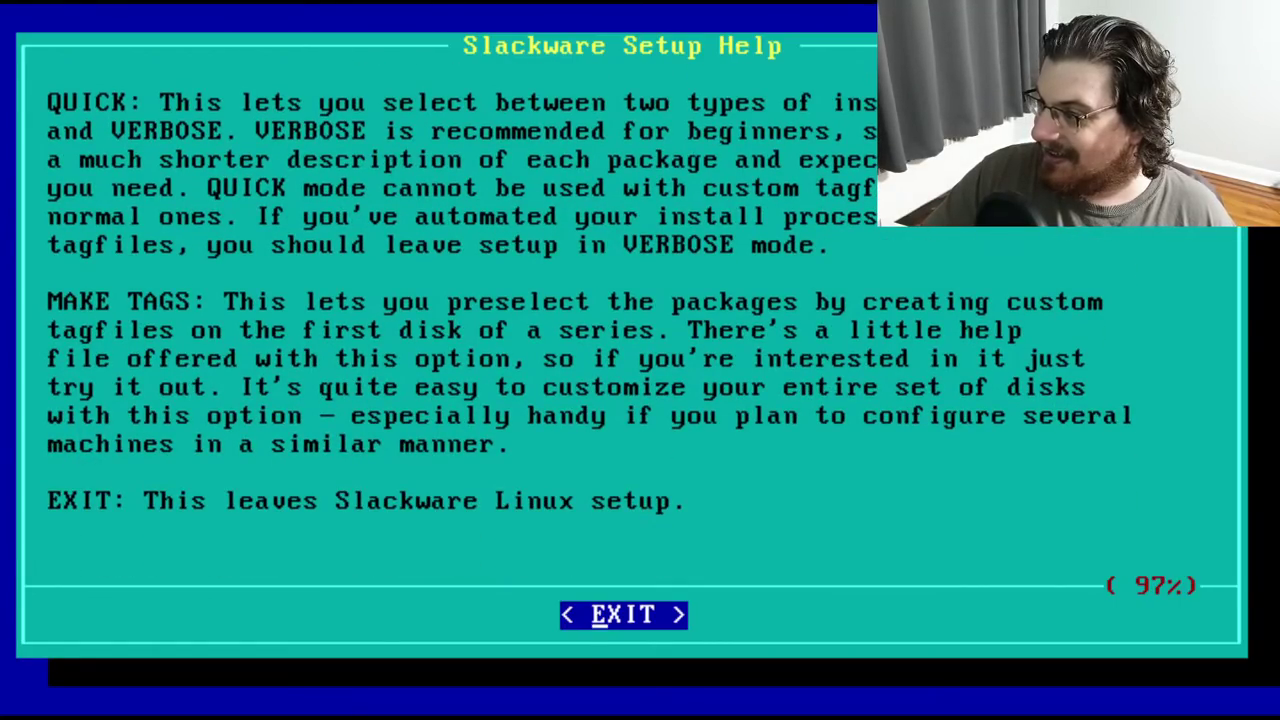
pyautogui.press('Down')
pyautogui.press('Down')
pyautogui.press('Down')
pyautogui.press('Down')
pyautogui.press('Down')
pyautogui.press('Down')
pyautogui.press('Down')
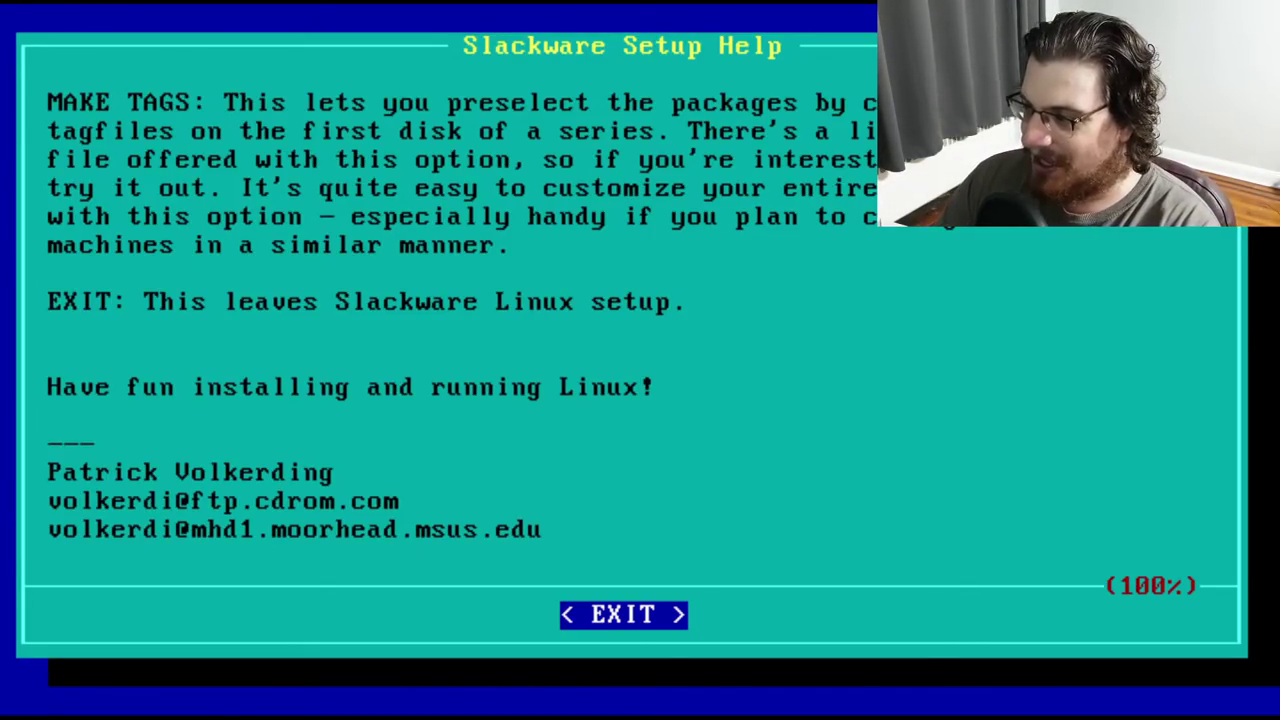
pyautogui.press('Return')
# Choose the LOGIN root shell option and dismiss its new shell notice
pyautogui.press('Down')
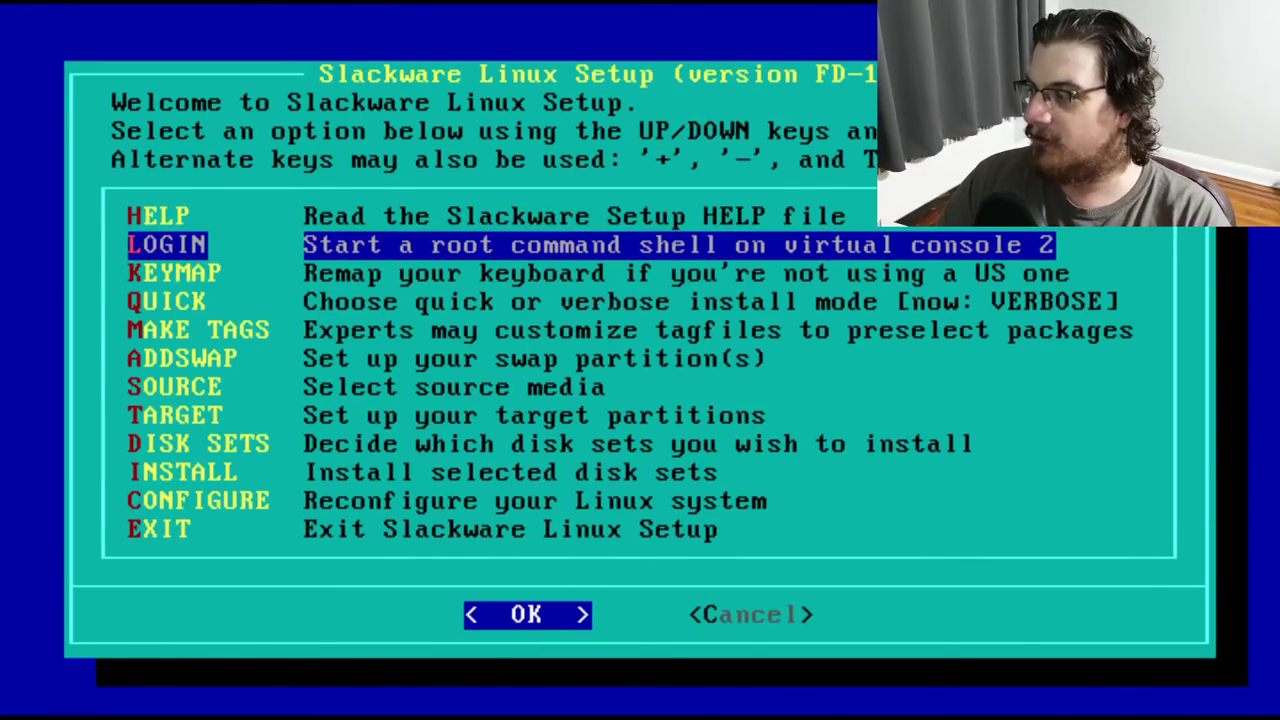
pyautogui.press('Return')
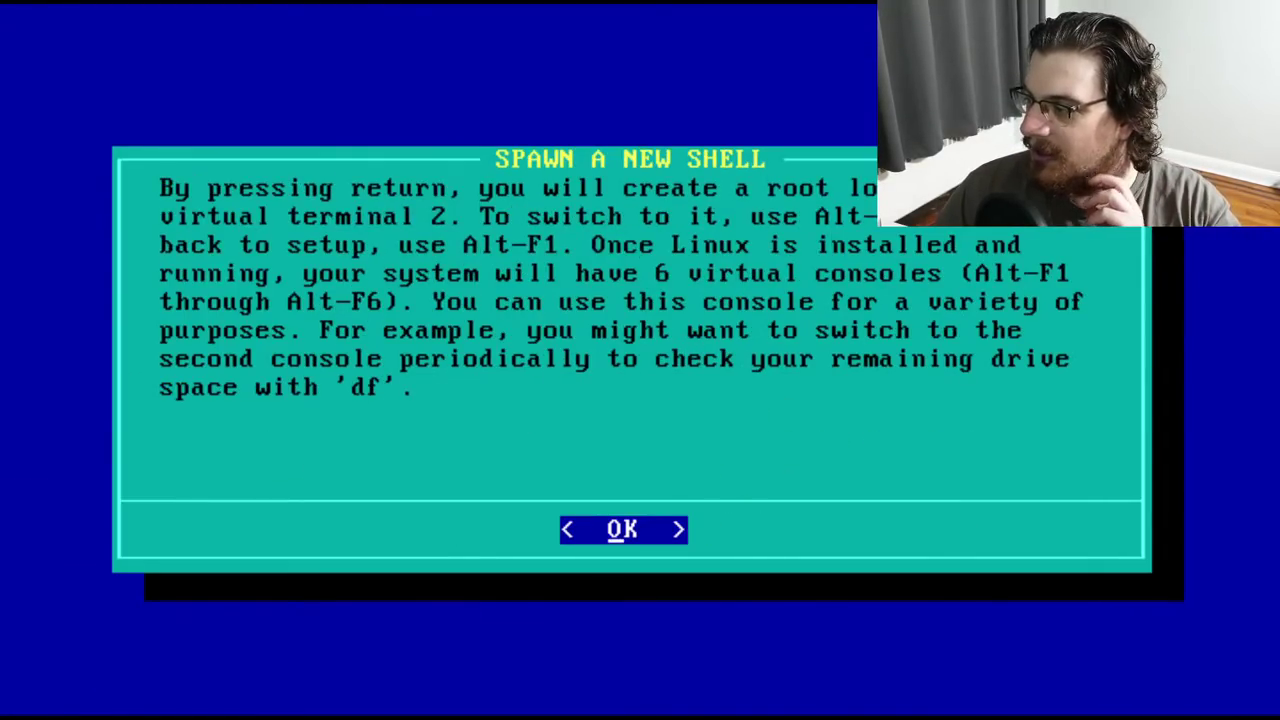
pyautogui.press('Return')
# Open MAKE TAGS and answer No to creating custom tagfiles
pyautogui.press('Down')
pyautogui.press('Down')
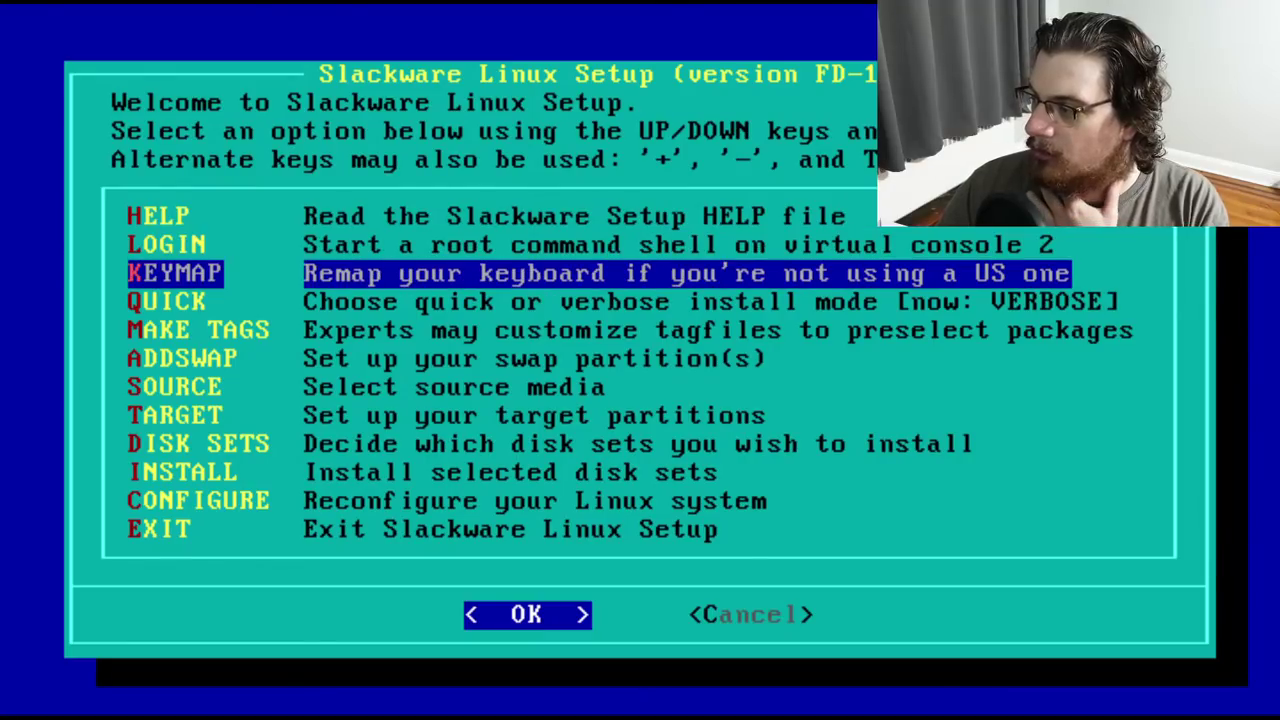
pyautogui.press('Down')
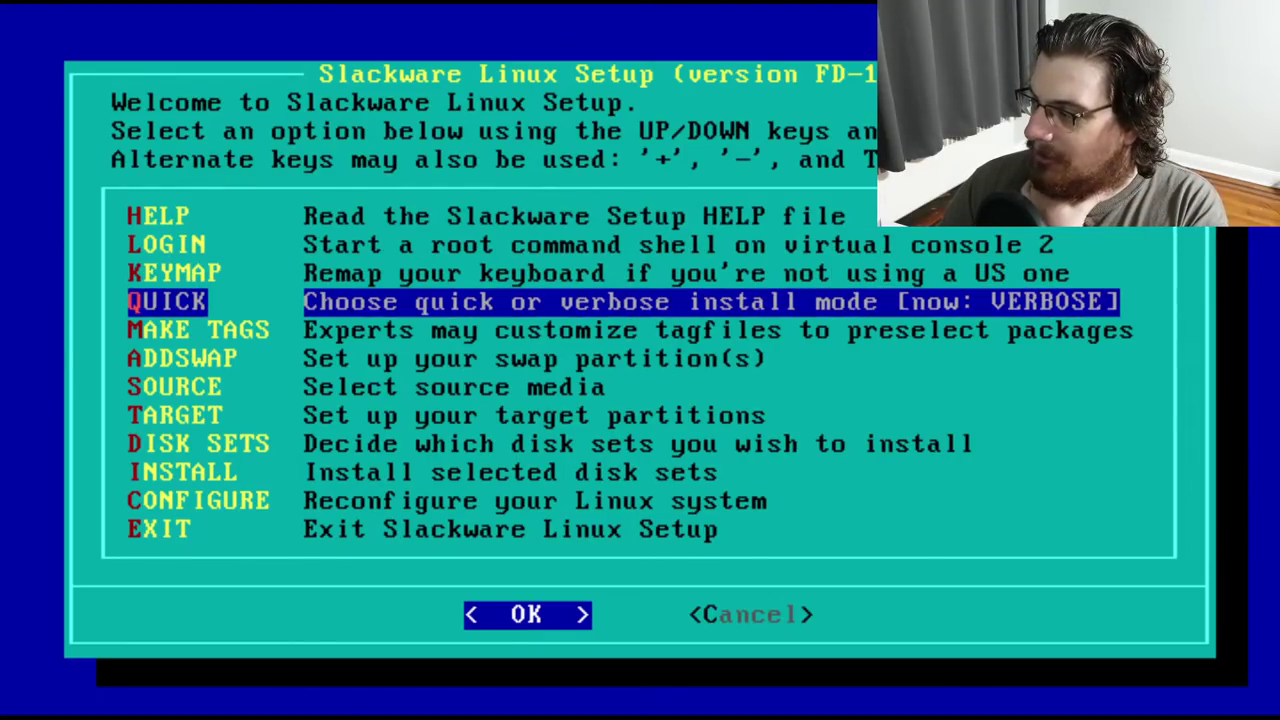
pyautogui.press('Down')
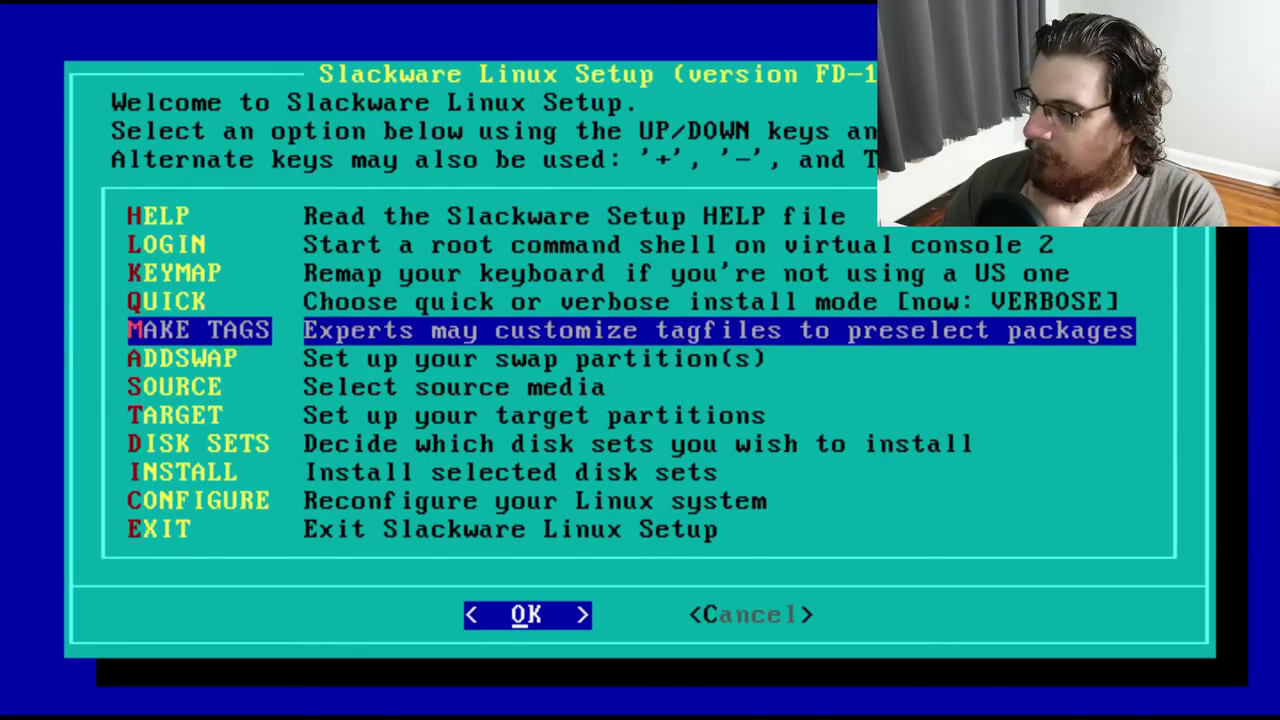
pyautogui.press('Down')
pyautogui.press('Up')
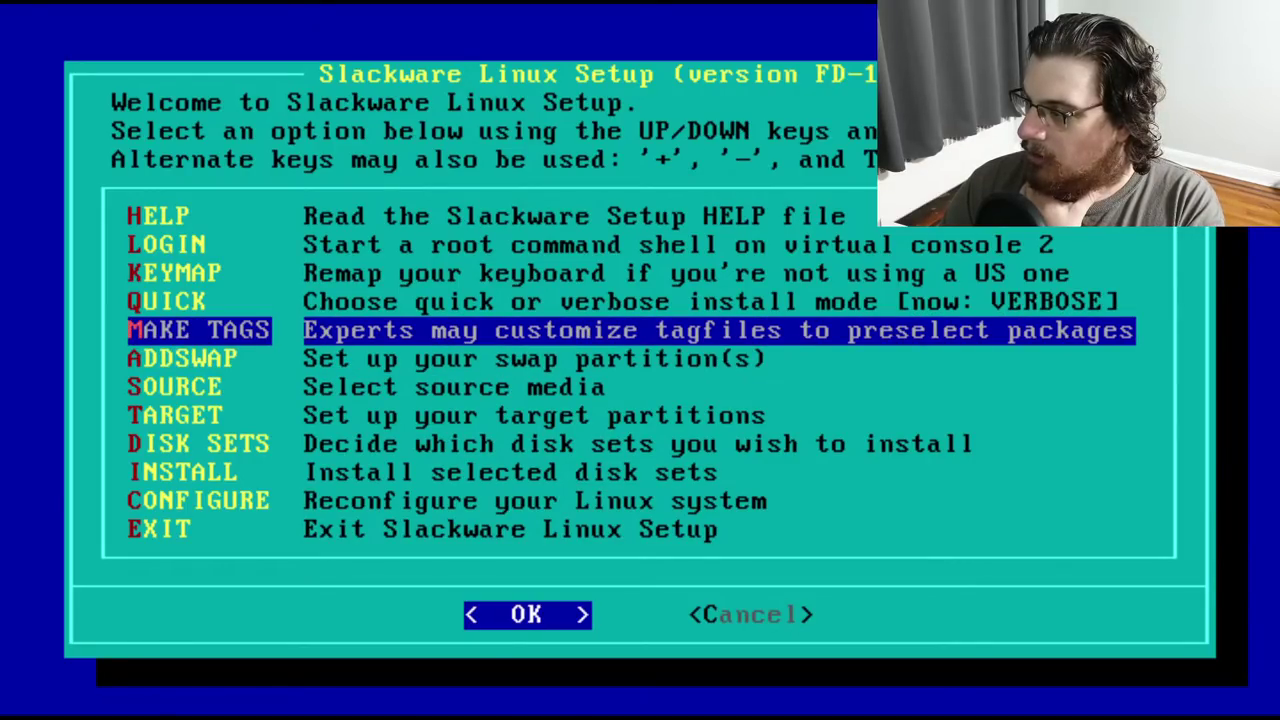
pyautogui.press('Return')
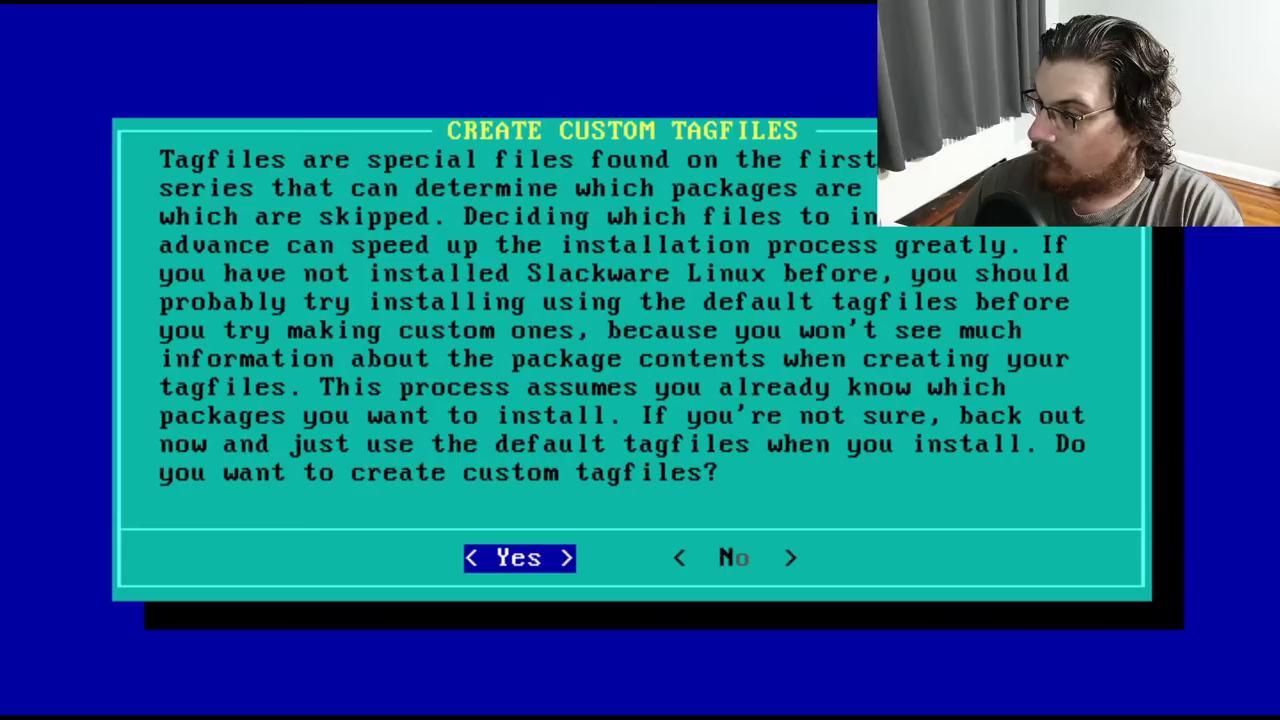
pyautogui.press('Right')
pyautogui.press('Return')
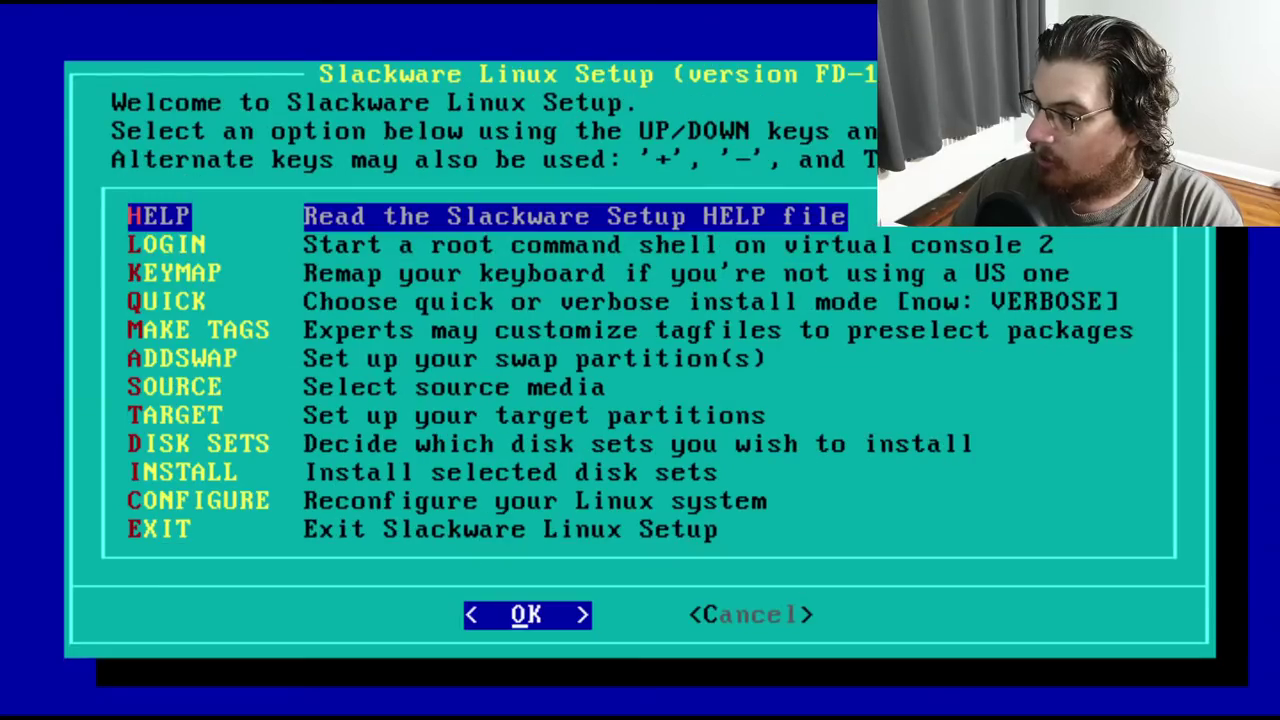
pyautogui.press('Down')
pyautogui.press('Down')
pyautogui.press('Down')
pyautogui.press('Down')
pyautogui.press('Down')
# Add /dev/hda3 as swap in /etc/fstab, answering No to both mkswap and swapon
pyautogui.press('Return')
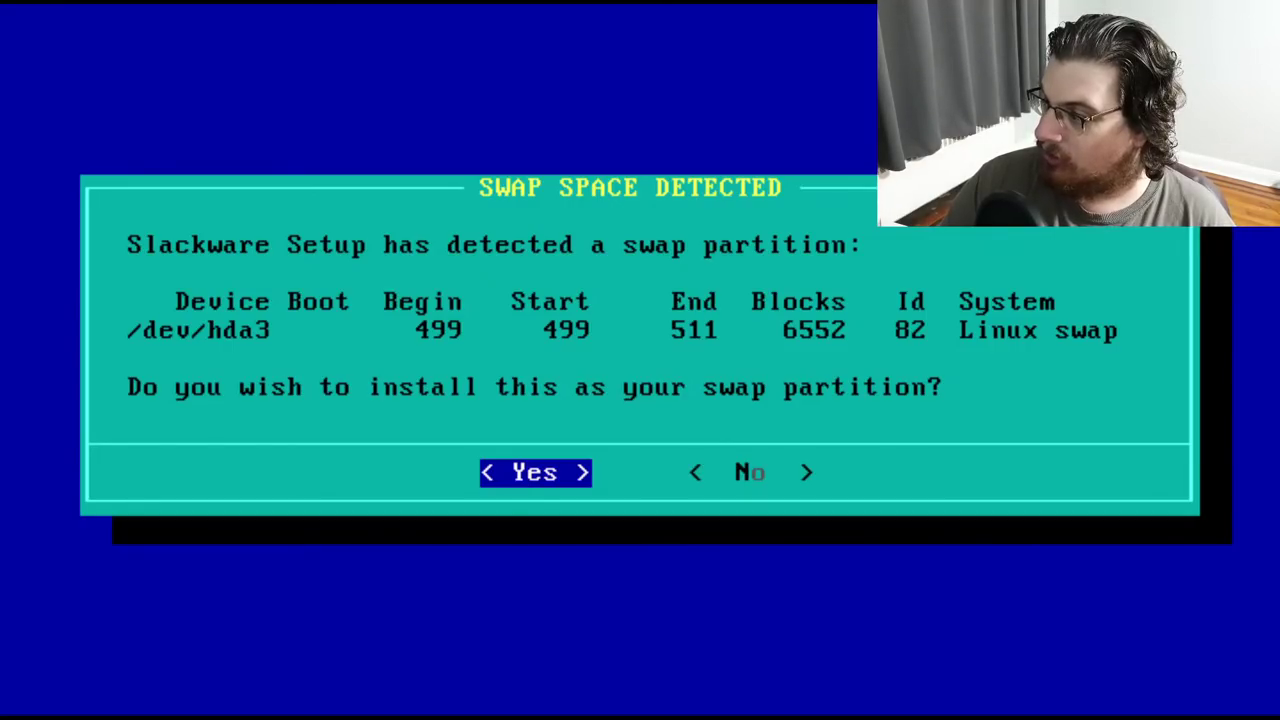
pyautogui.press('Return')
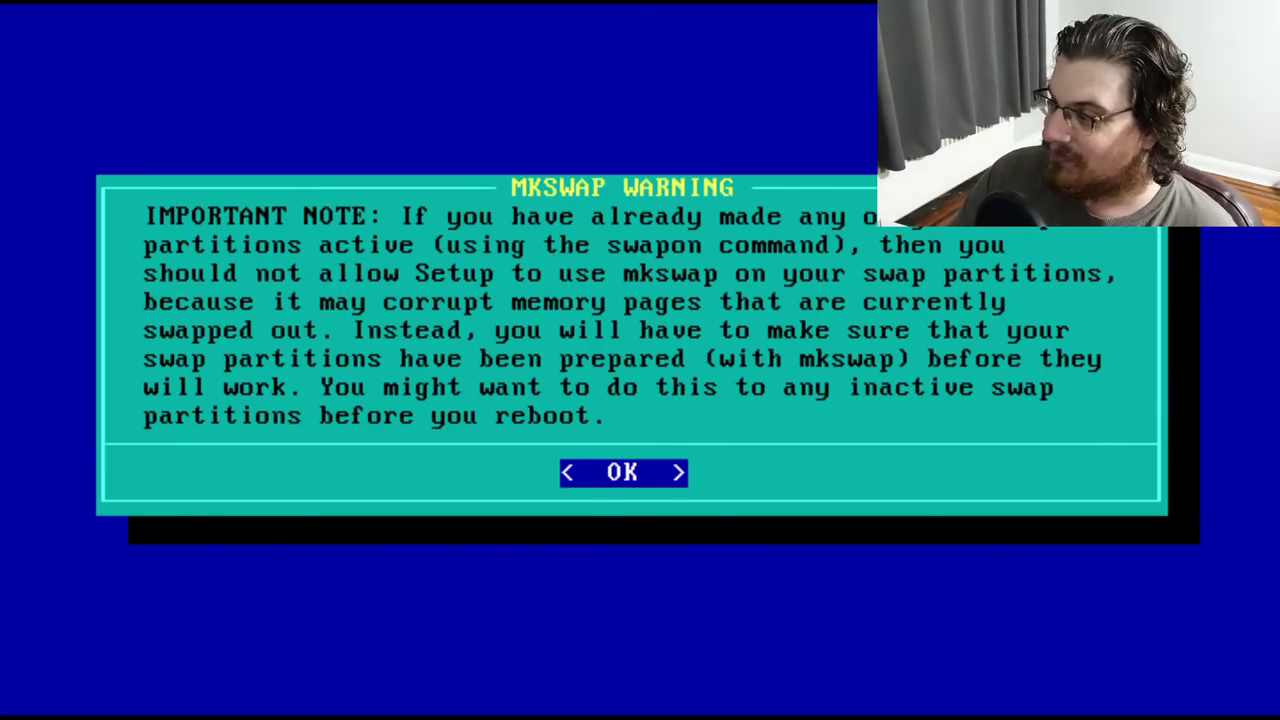
pyautogui.press('Return')
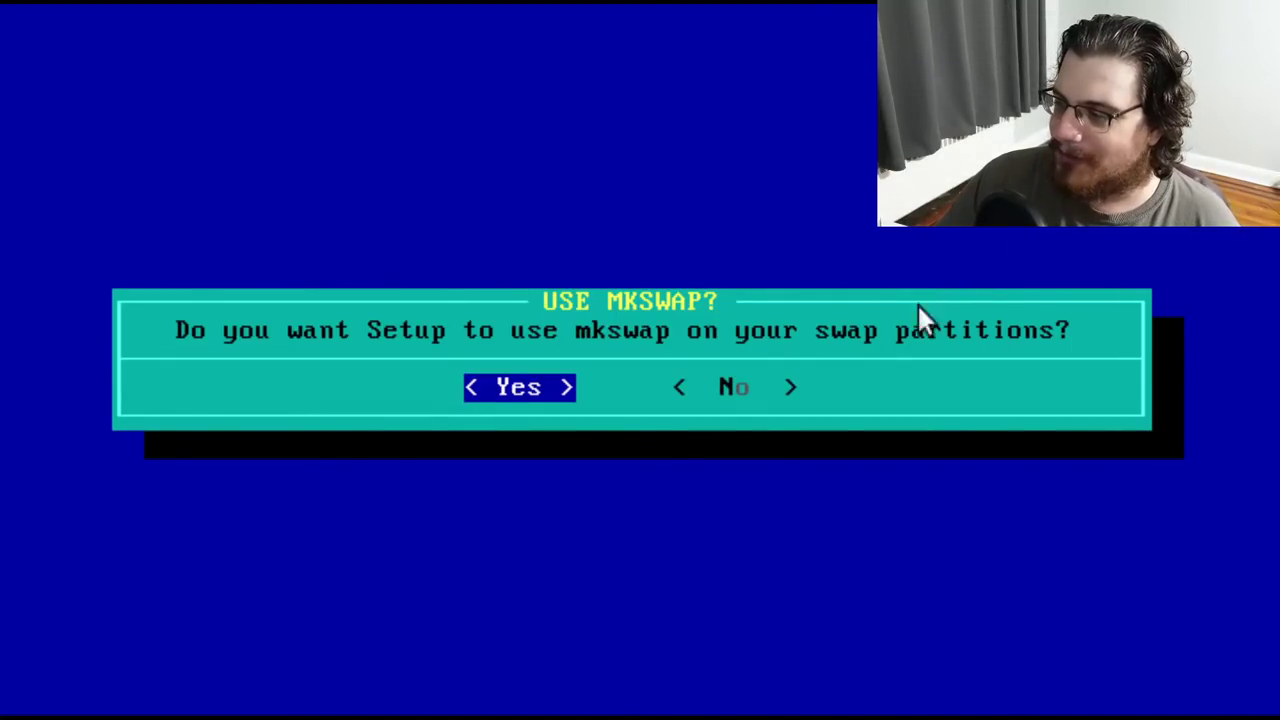
pyautogui.press('Right')
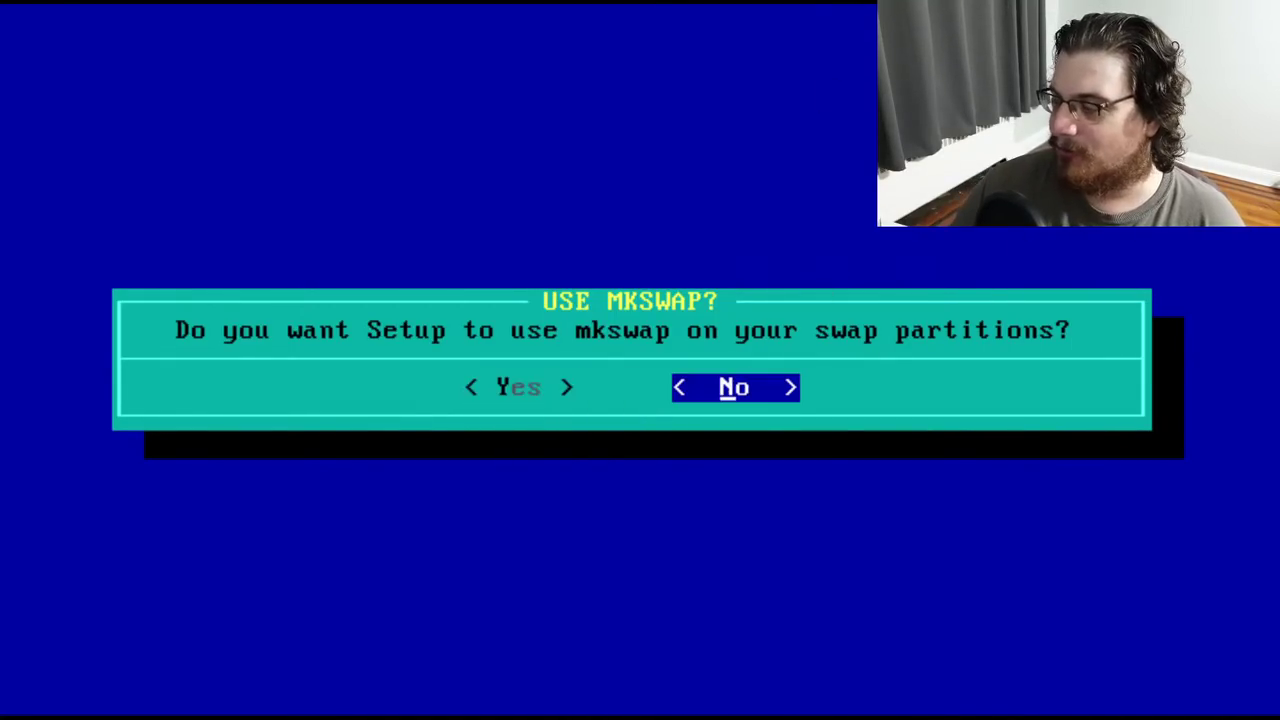
pyautogui.press('Return')
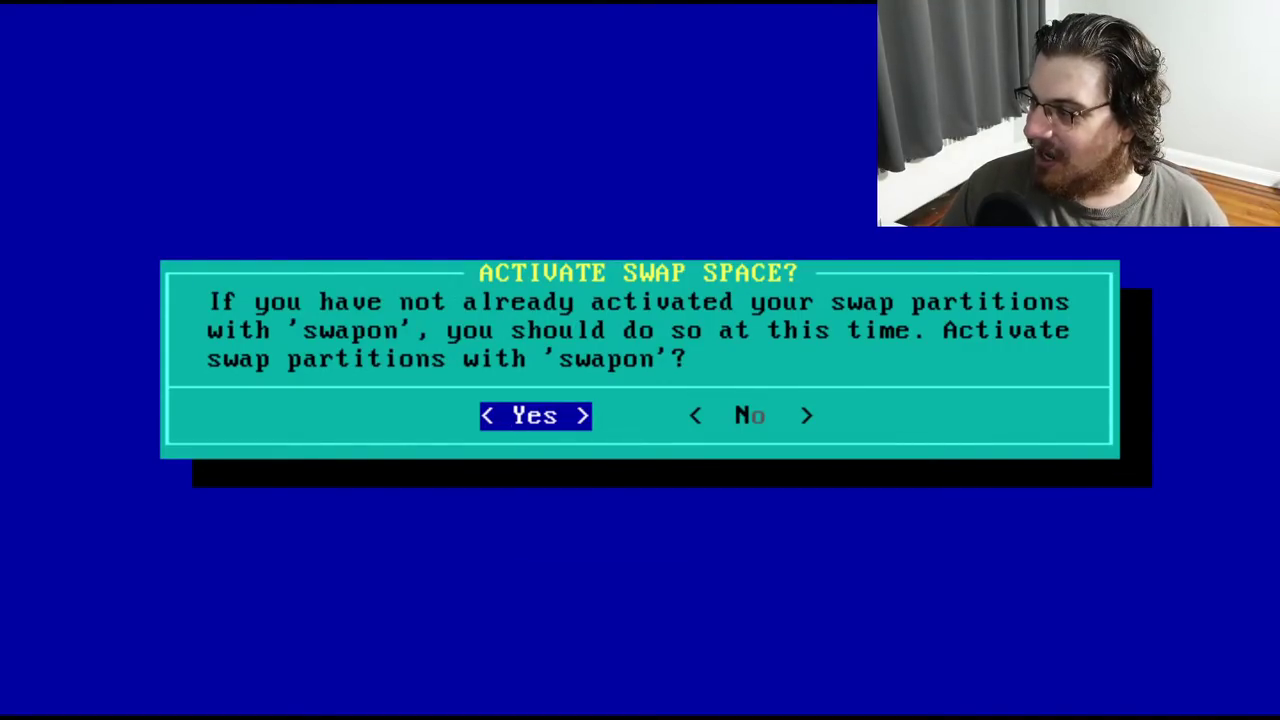
pyautogui.press('Right')
pyautogui.press('Return')
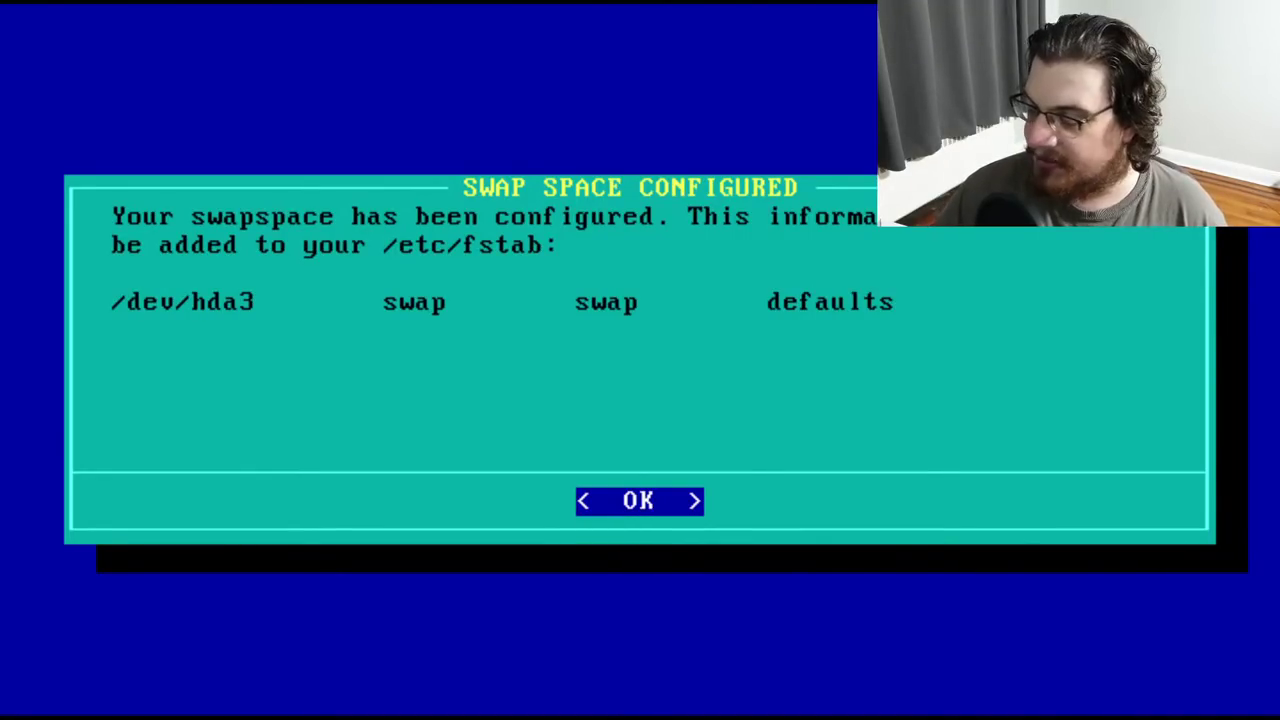
pyautogui.press('Return')
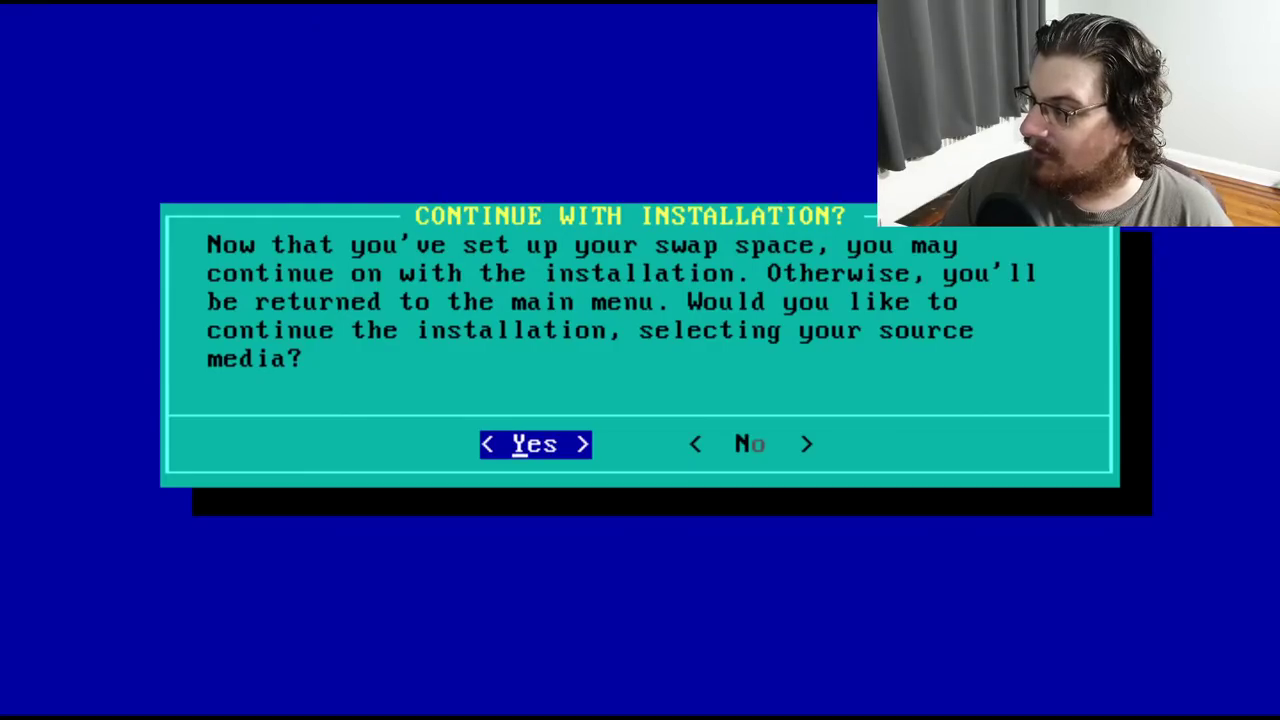
# Choose floppy disks in the 1.44M drive a: as source and /dev/hda2 as the Linux partition
pyautogui.press('Return')
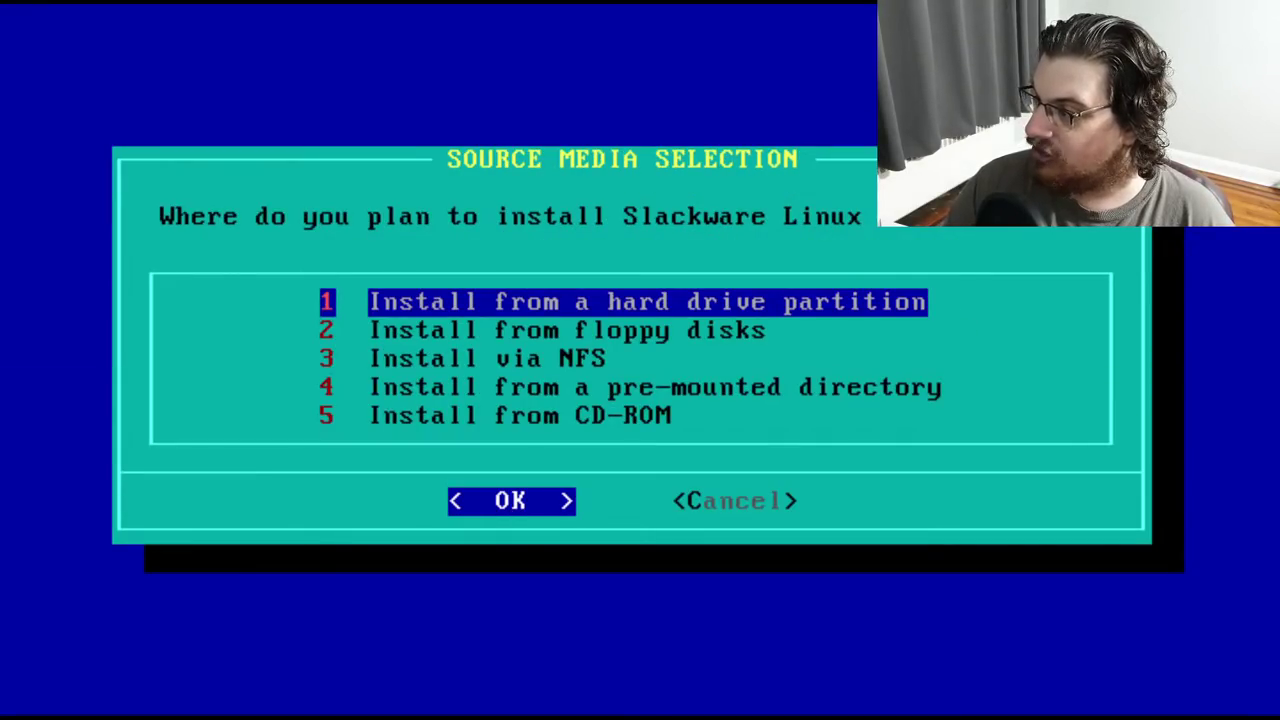
pyautogui.press('Down')
pyautogui.press('Down')
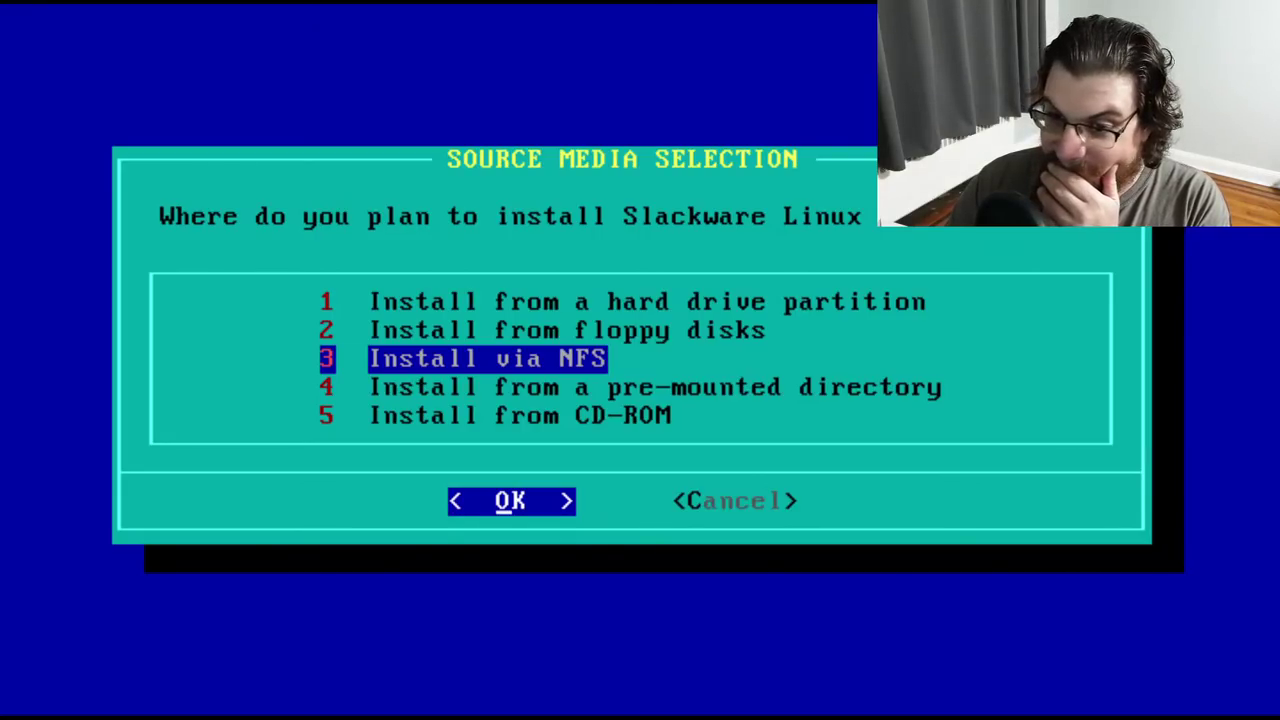
pyautogui.press('Up')
pyautogui.press('Return')
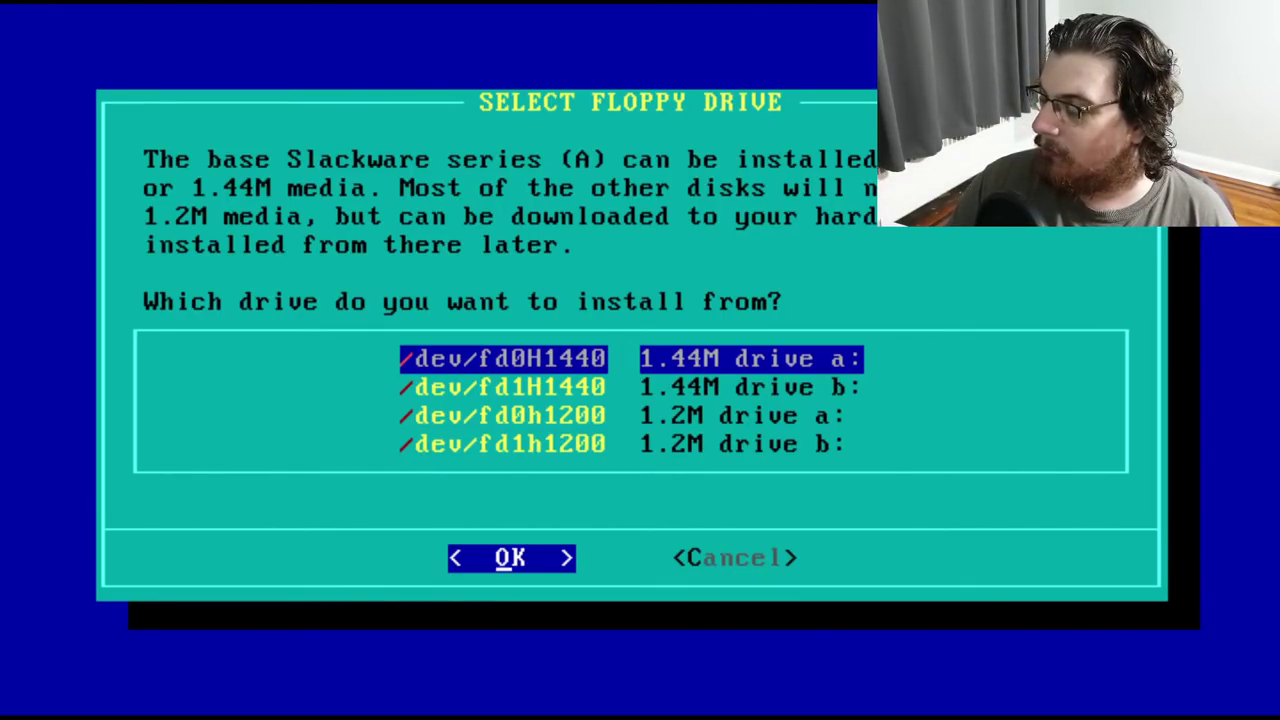
pyautogui.press('Return')
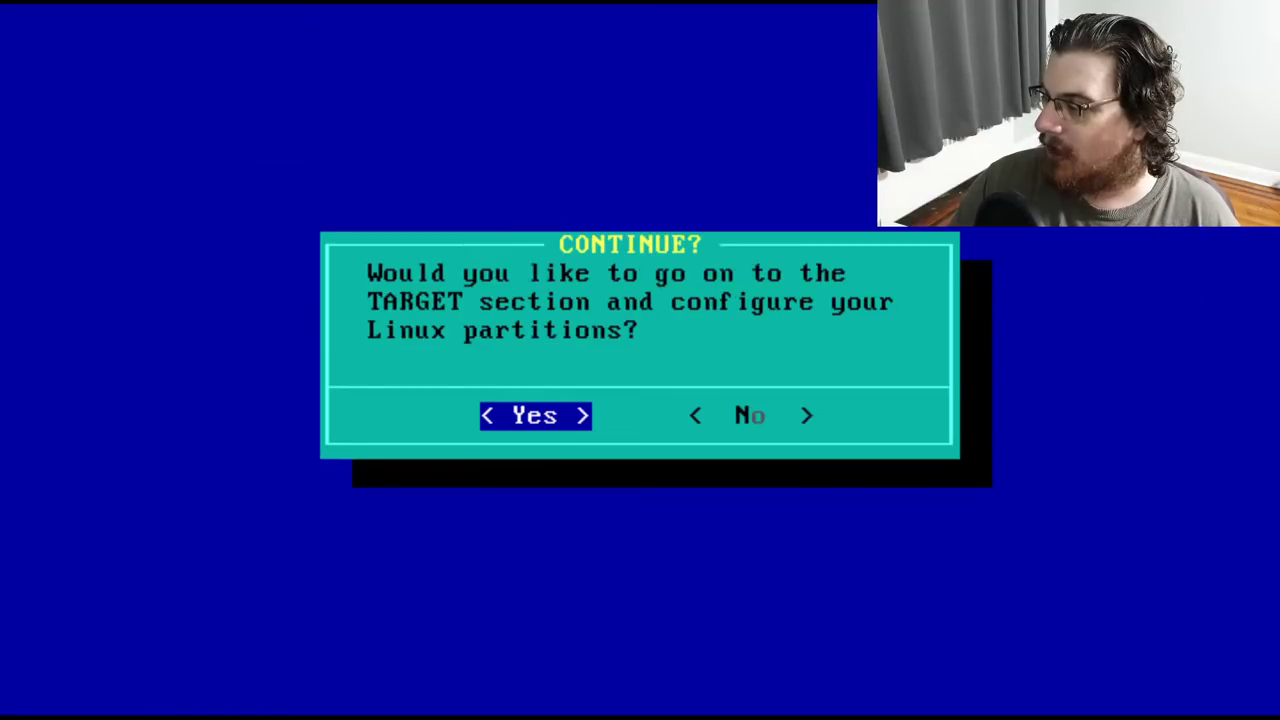
pyautogui.press('Return')
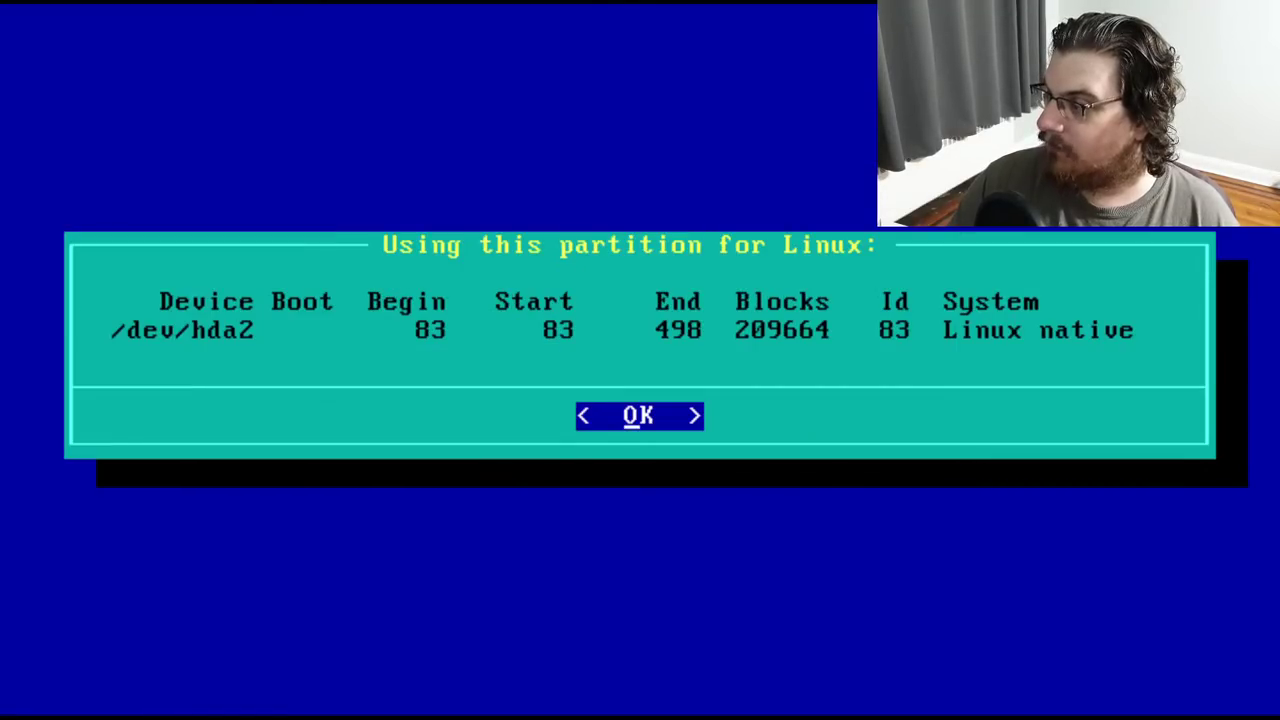
pyautogui.press('Return')
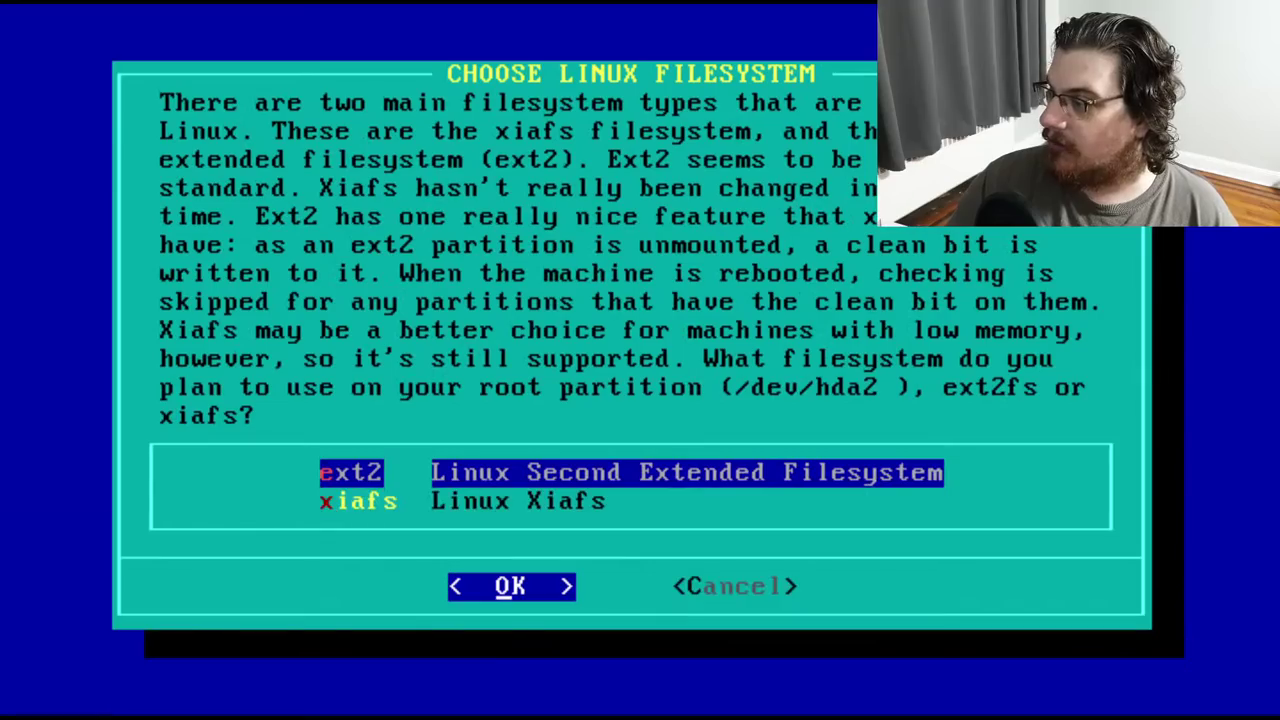
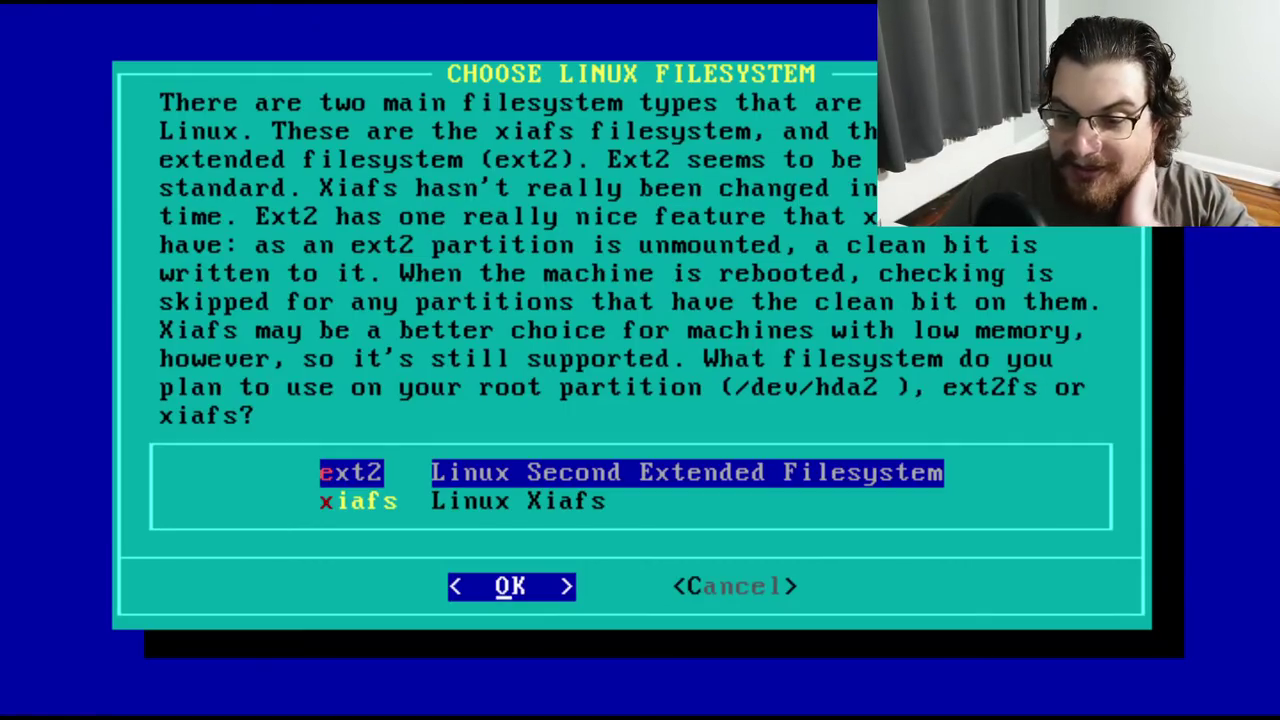
# Keep ext2 for /dev/hda2 and quick-format it without bad block checking
pyautogui.press('Return')
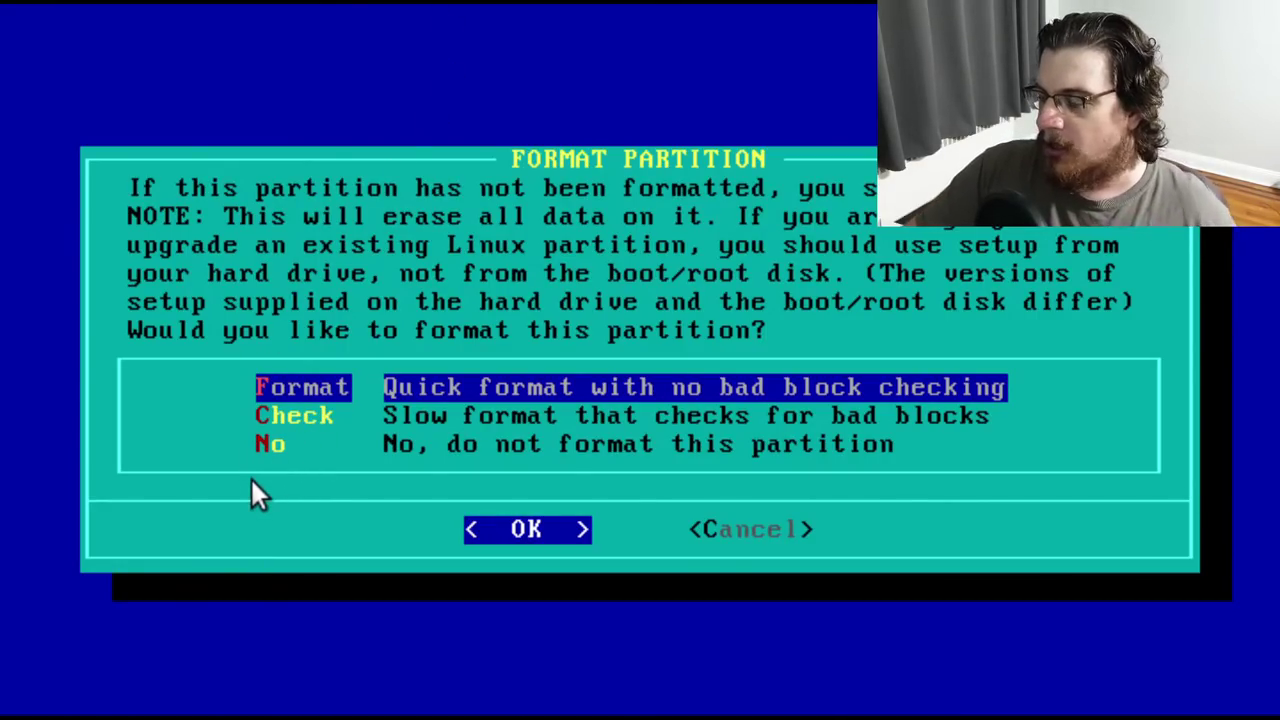
pyautogui.press('Down')
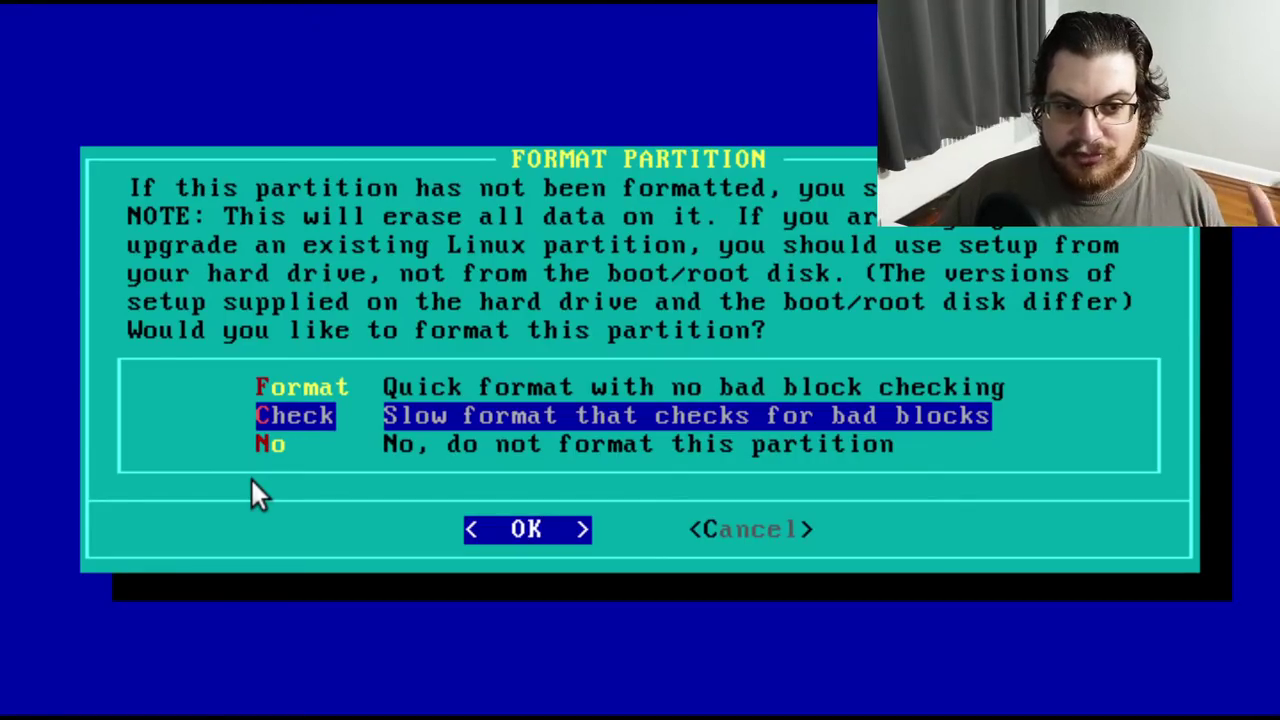
pyautogui.press('Up')
pyautogui.press('Return')
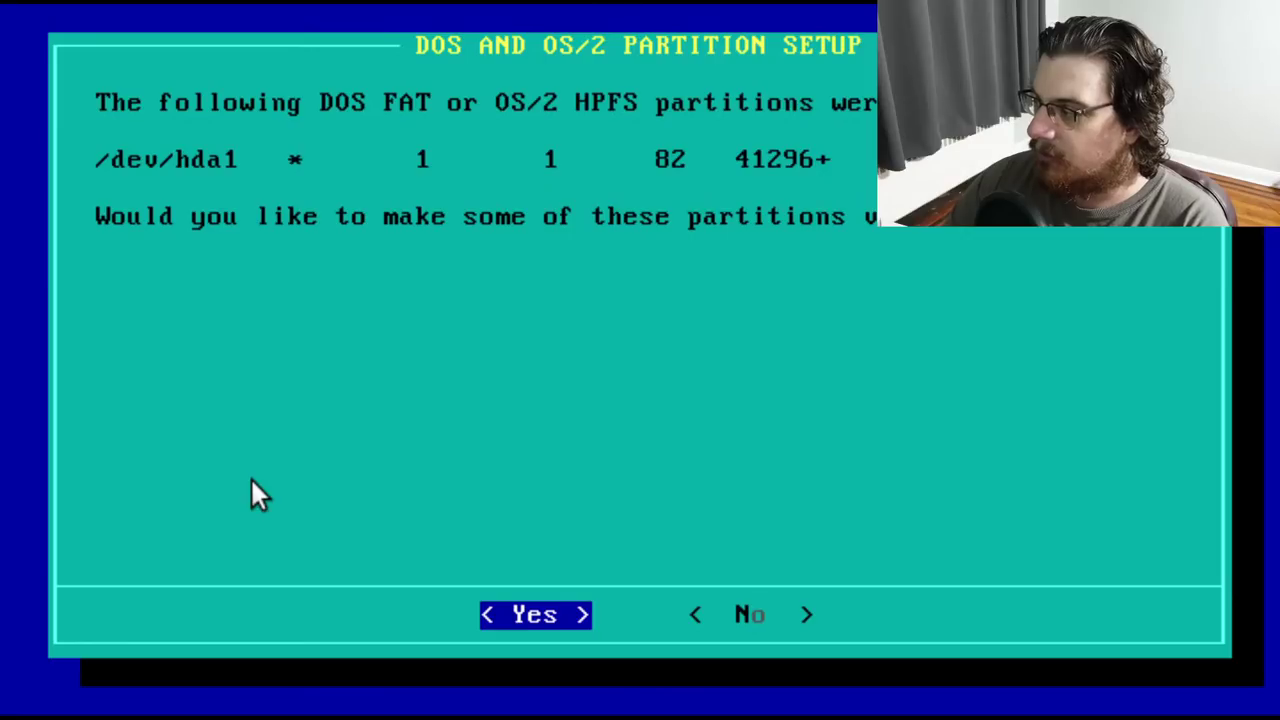
# Add DOS partition /dev/hda1 to fstab mounted at /dosc, then stop adding partitions
pyautogui.press('Return')
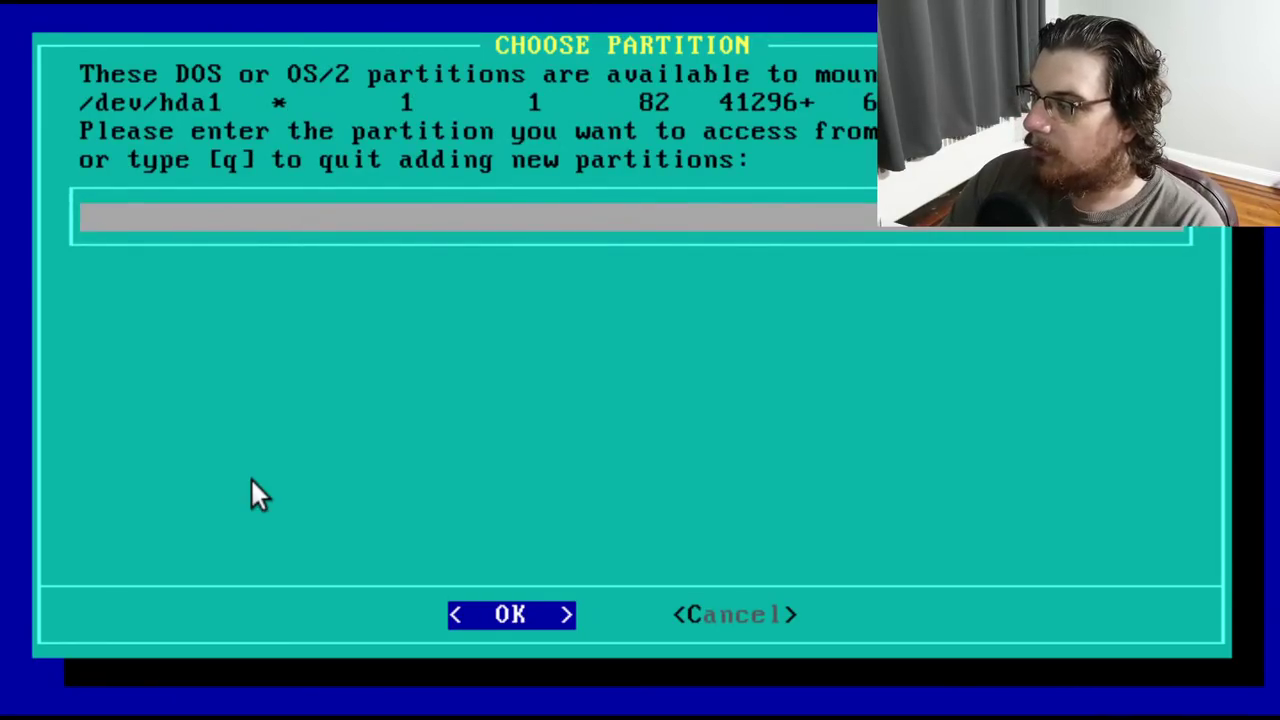
pyautogui.write('/dev/hda1')
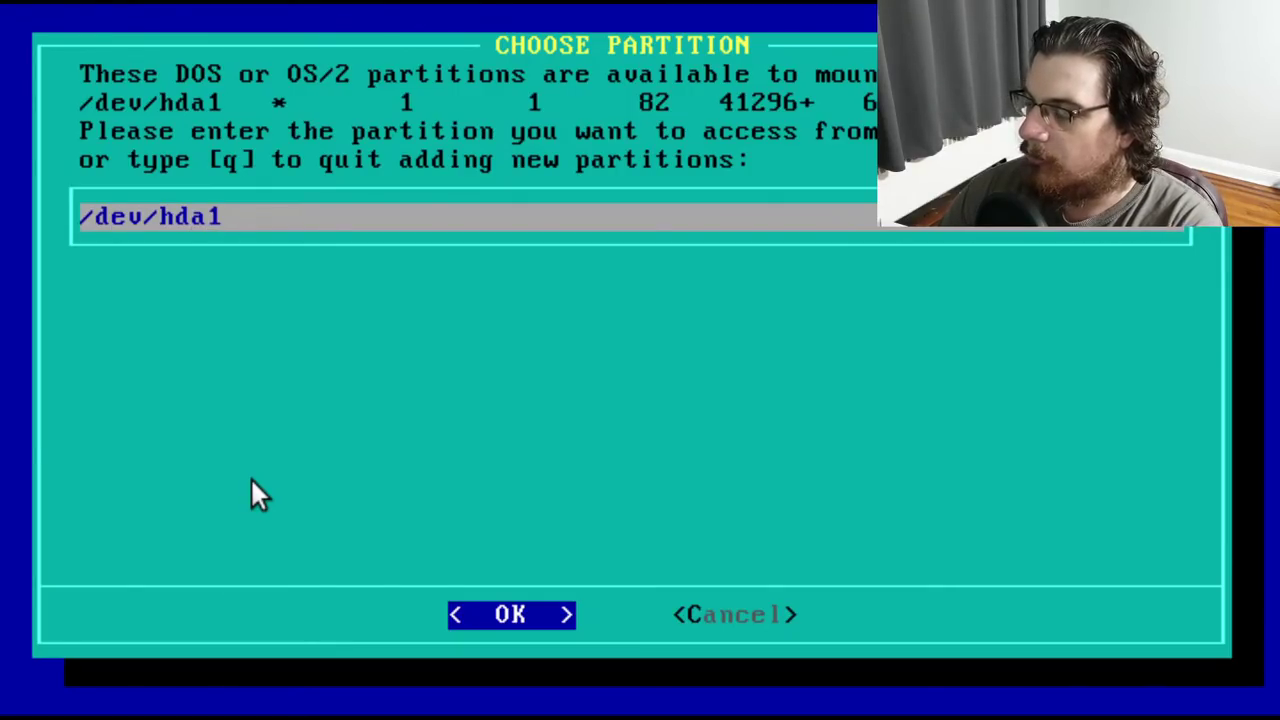
pyautogui.press('Return')
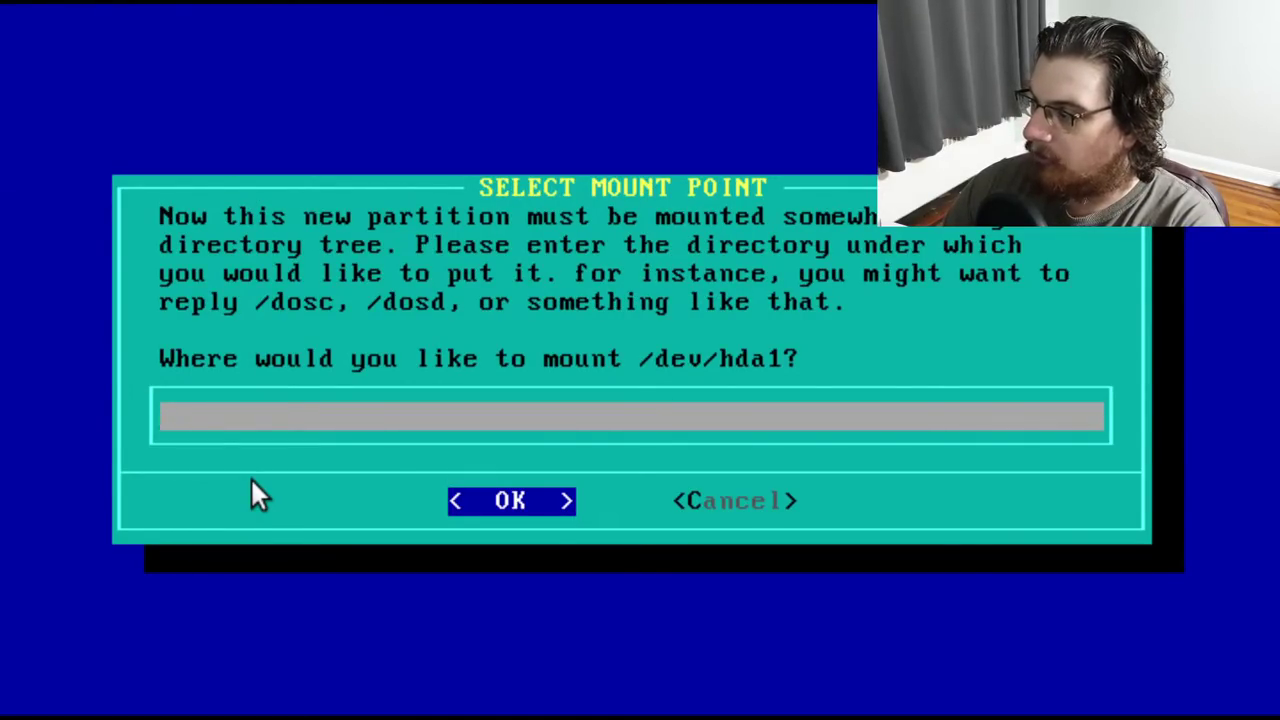
pyautogui.write('/dosc')
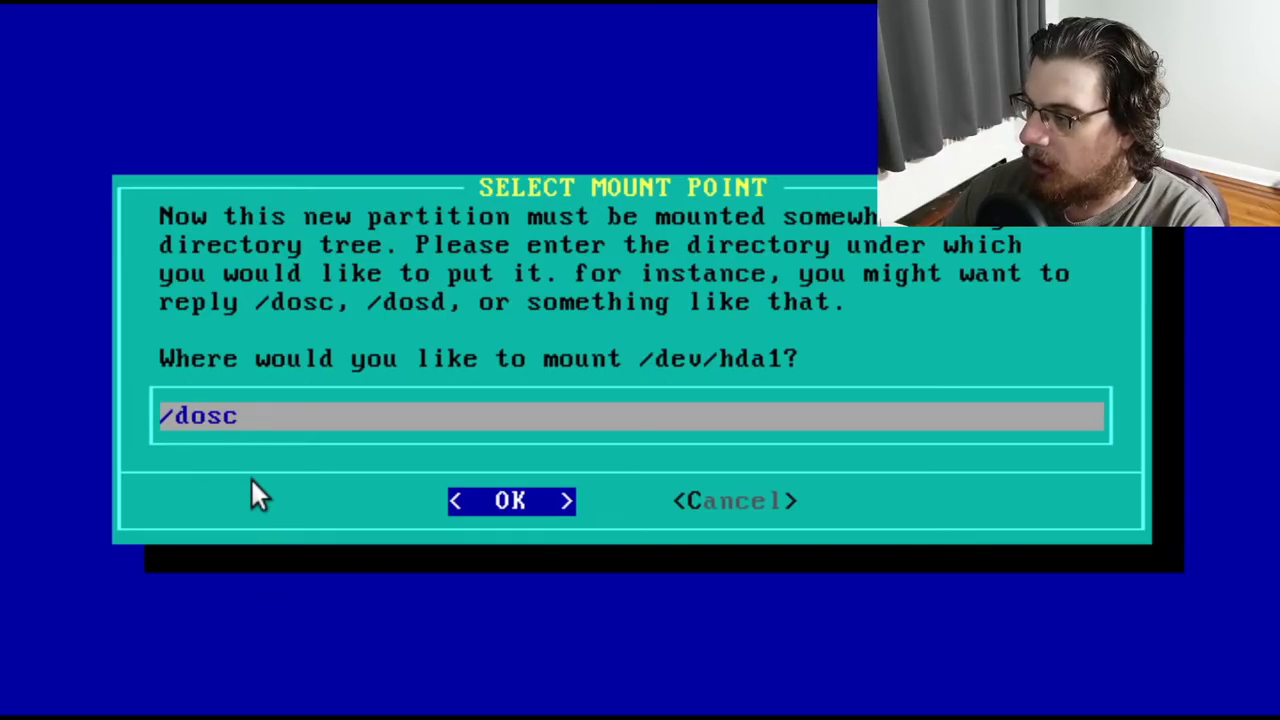
pyautogui.press('Return')
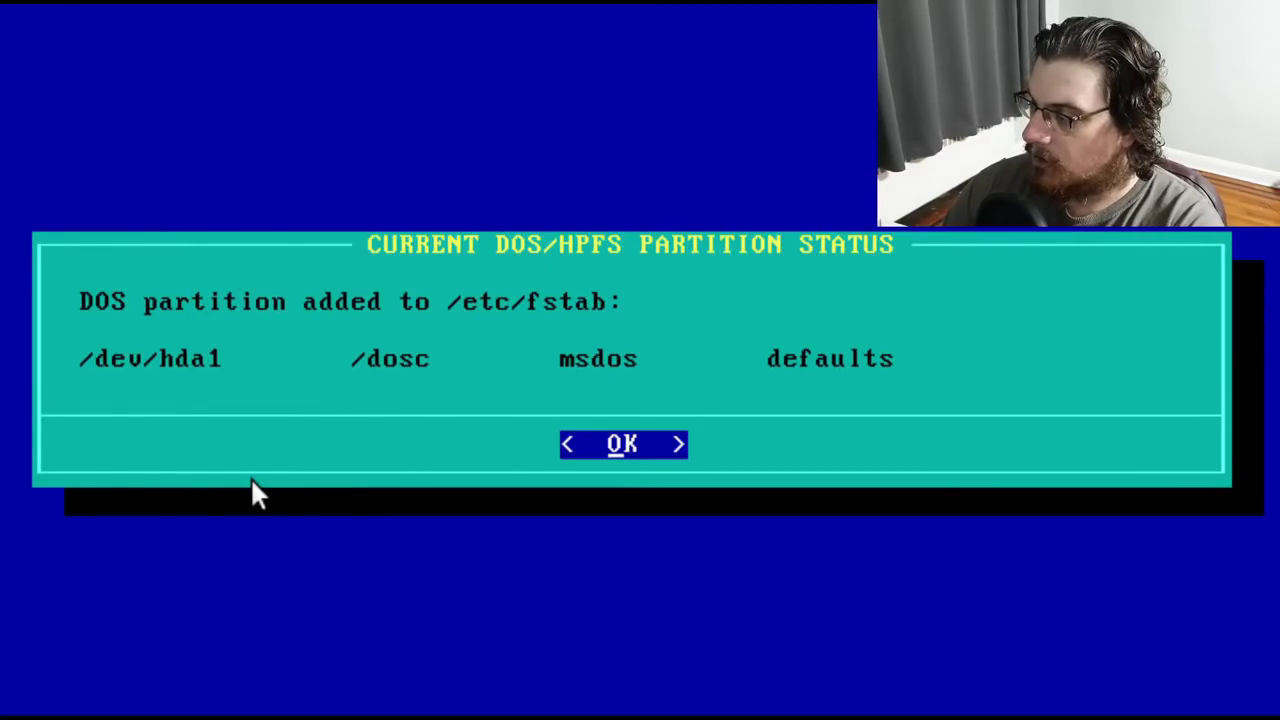
pyautogui.press('Return')
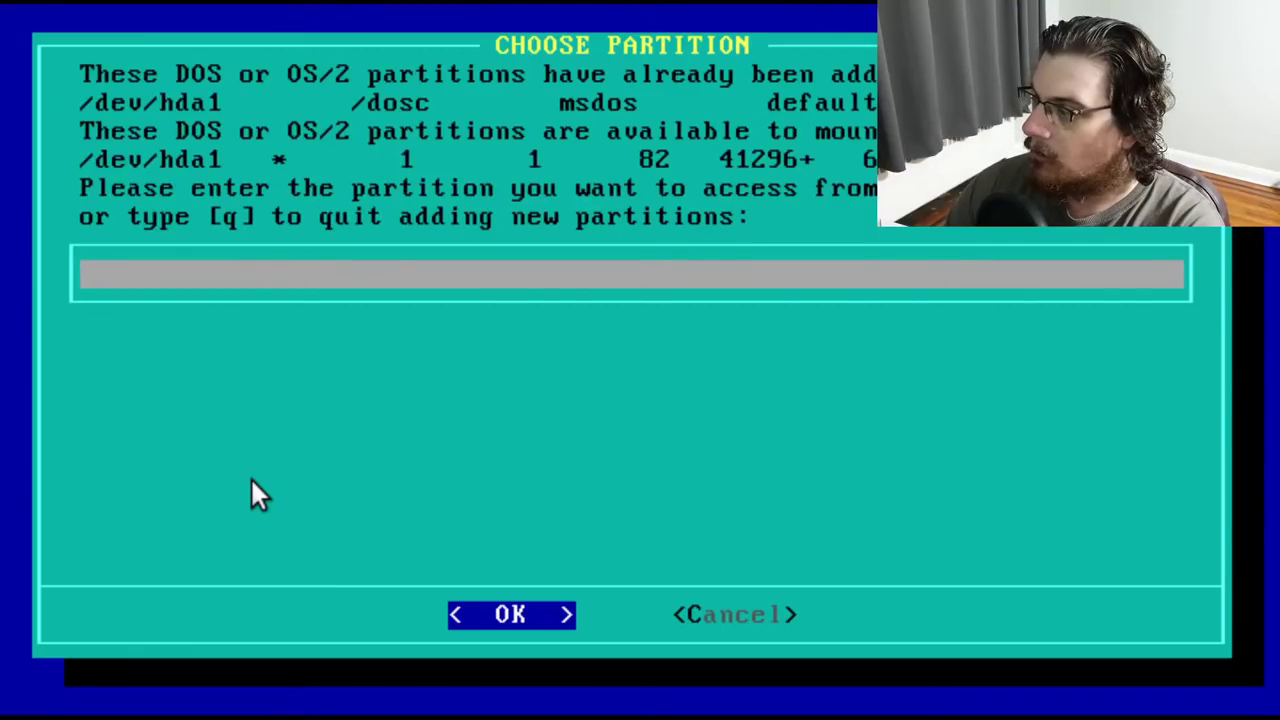
pyautogui.write('q')
pyautogui.press('Return')
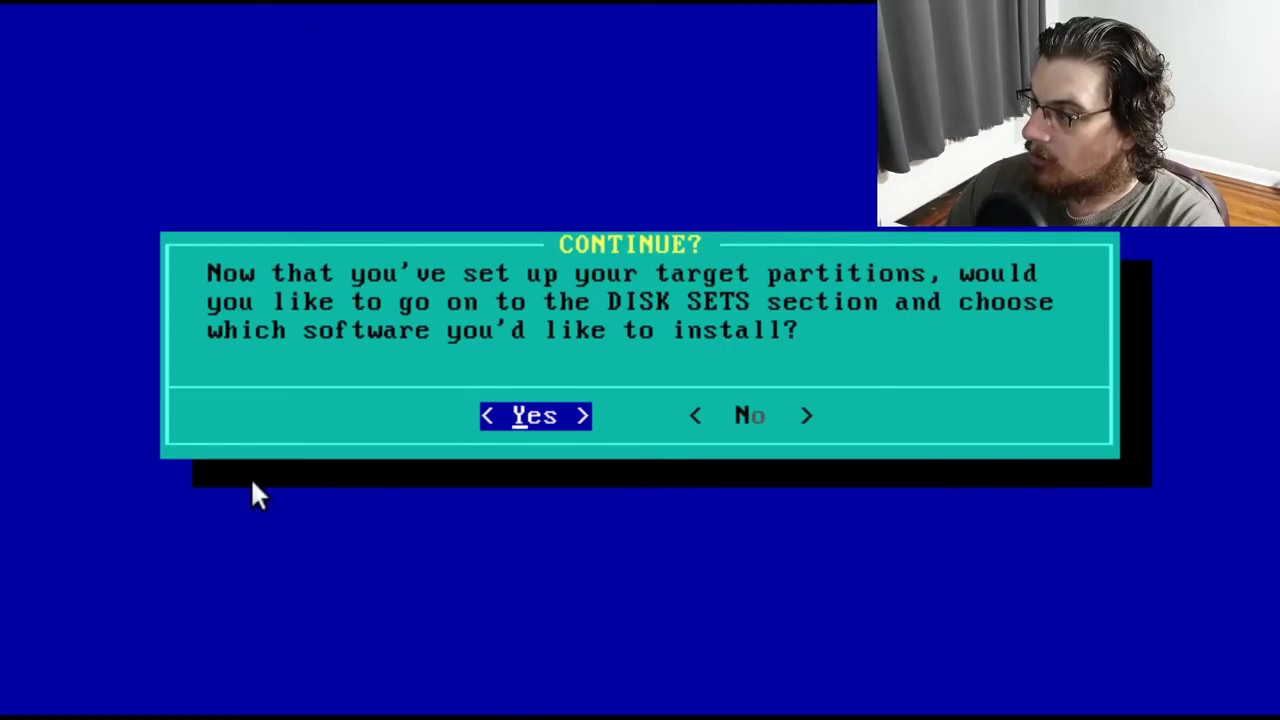
# Go on to disk set selection, mark the AP series, and finish the first pass
pyautogui.press('Return')
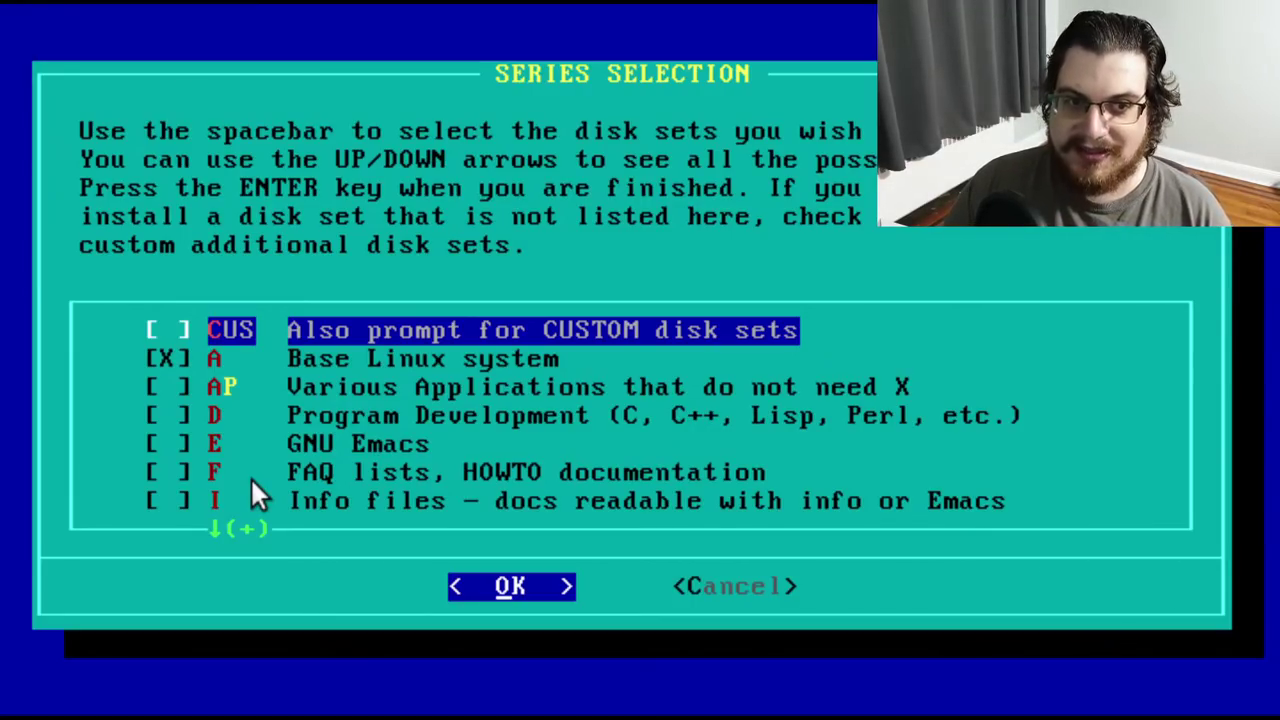
pyautogui.press('Down')
pyautogui.press('Down')
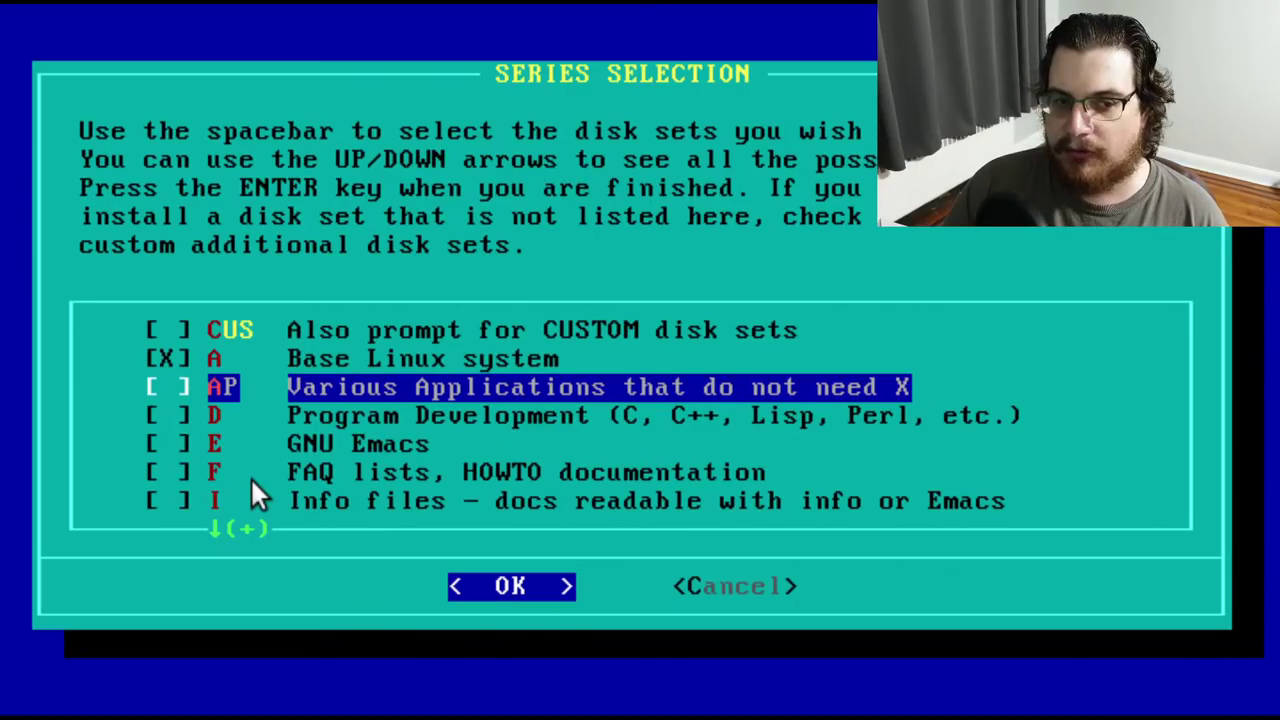
pyautogui.press('Up')
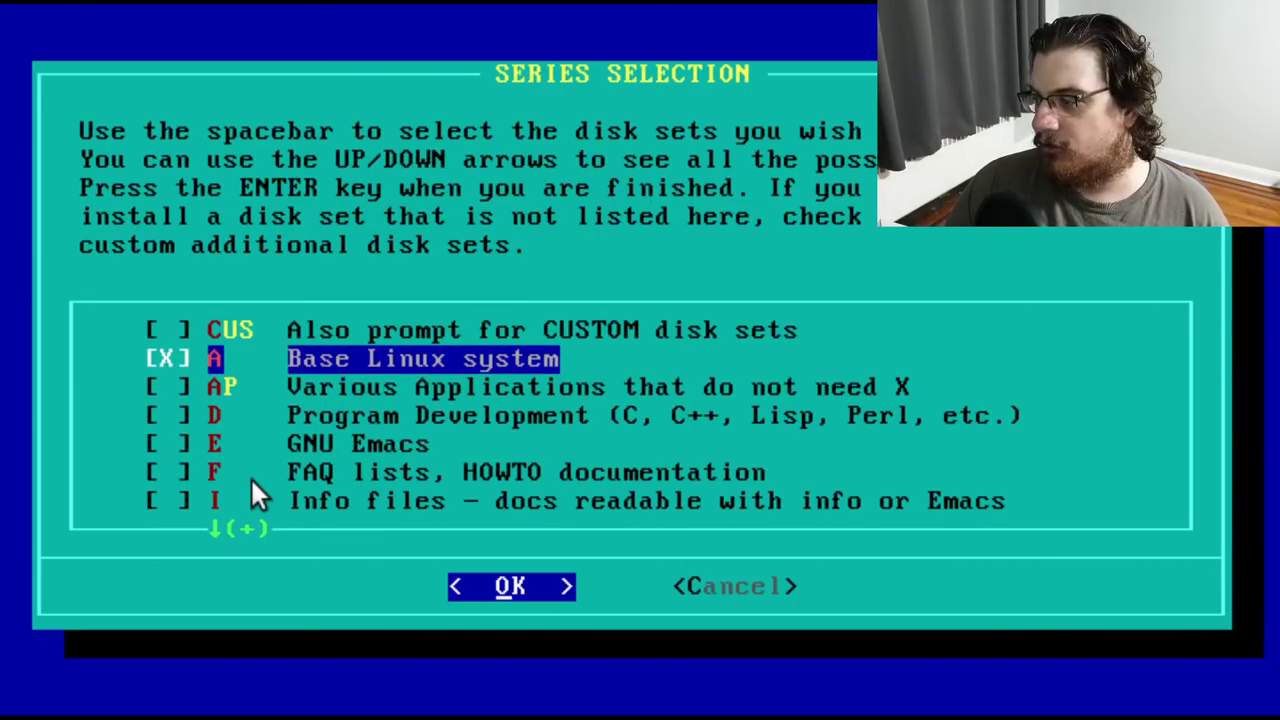
pyautogui.press('Down')
pyautogui.press('Down')
pyautogui.press('Down')
pyautogui.press('Down')
pyautogui.press('Down')
pyautogui.press('Down')
pyautogui.press('Down')
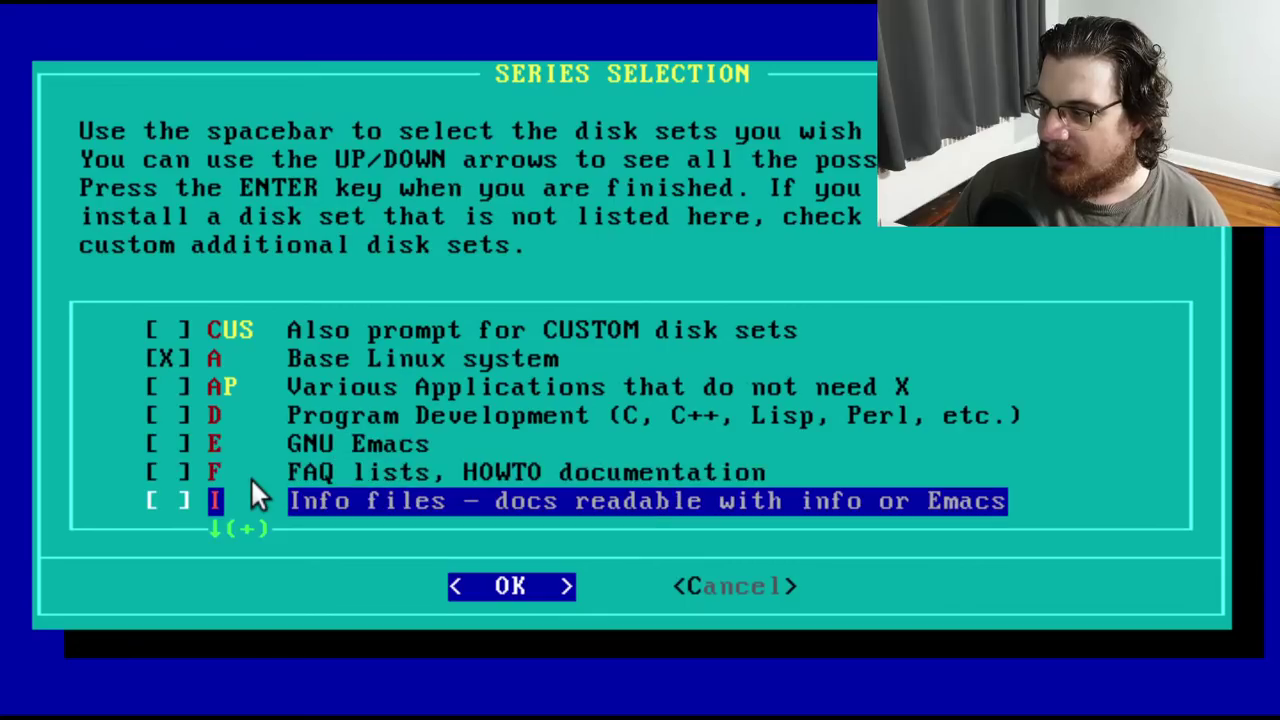
pyautogui.press('Down')
pyautogui.press('Down')
pyautogui.press('Down')
pyautogui.press('Down')
pyautogui.press('Down')
pyautogui.press('Down')
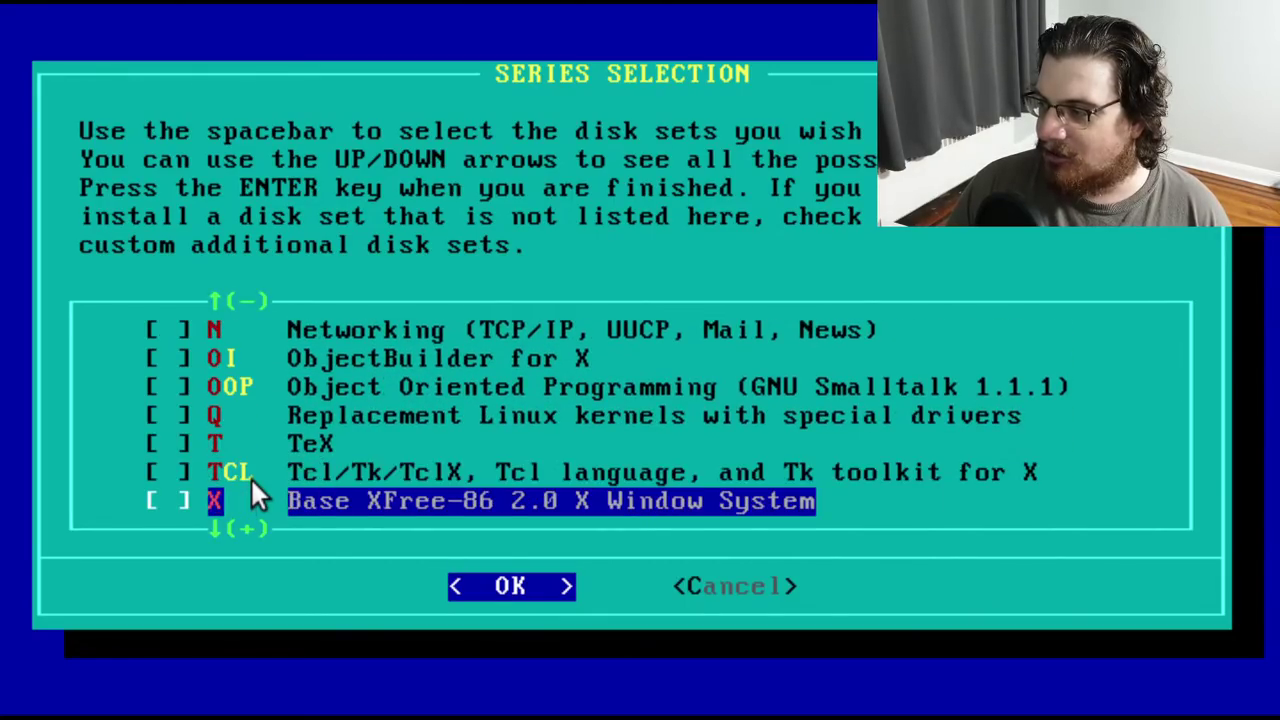
pyautogui.press('Up')
pyautogui.press('Up')
pyautogui.press('Up')
pyautogui.press('Up')
pyautogui.press('Up')
pyautogui.press('Up')
pyautogui.press('Up')
pyautogui.press('Up')
pyautogui.press('Up')
pyautogui.press('Up')
pyautogui.press('Up')
pyautogui.press('Up')
pyautogui.press('Up')
pyautogui.press('Up')
pyautogui.press('Down')
pyautogui.press('Down')
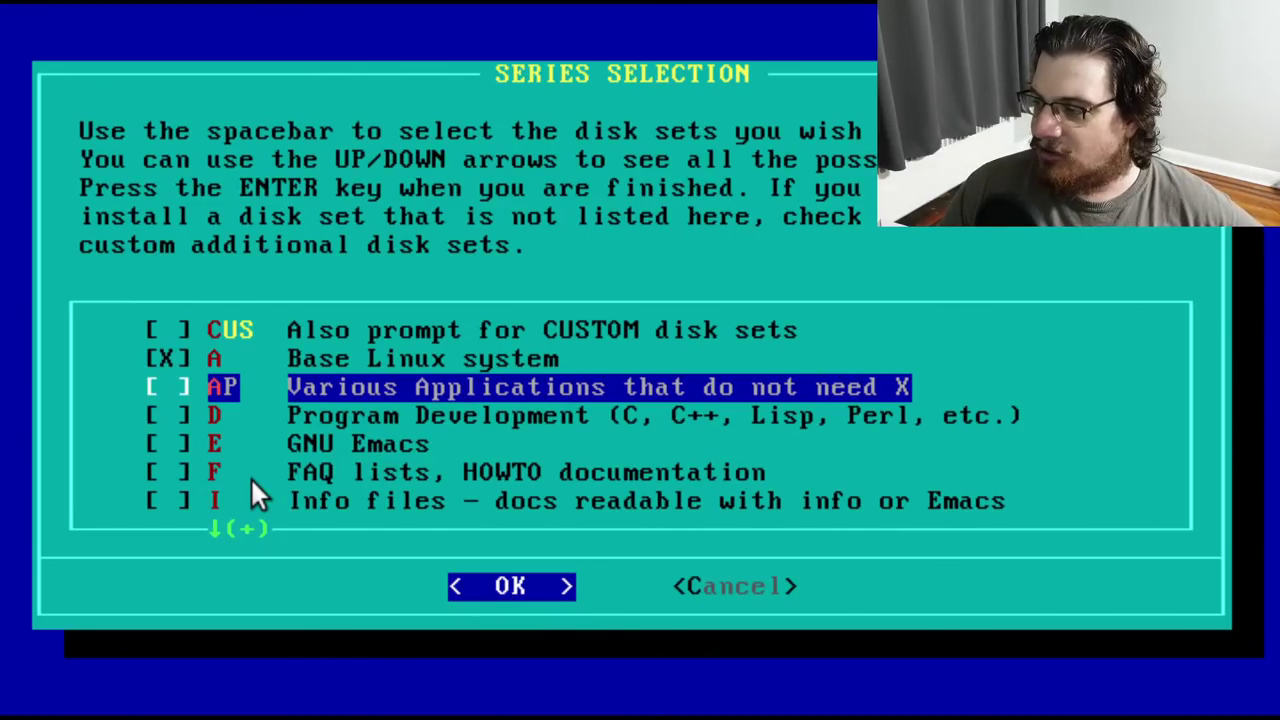
pyautogui.press('space')
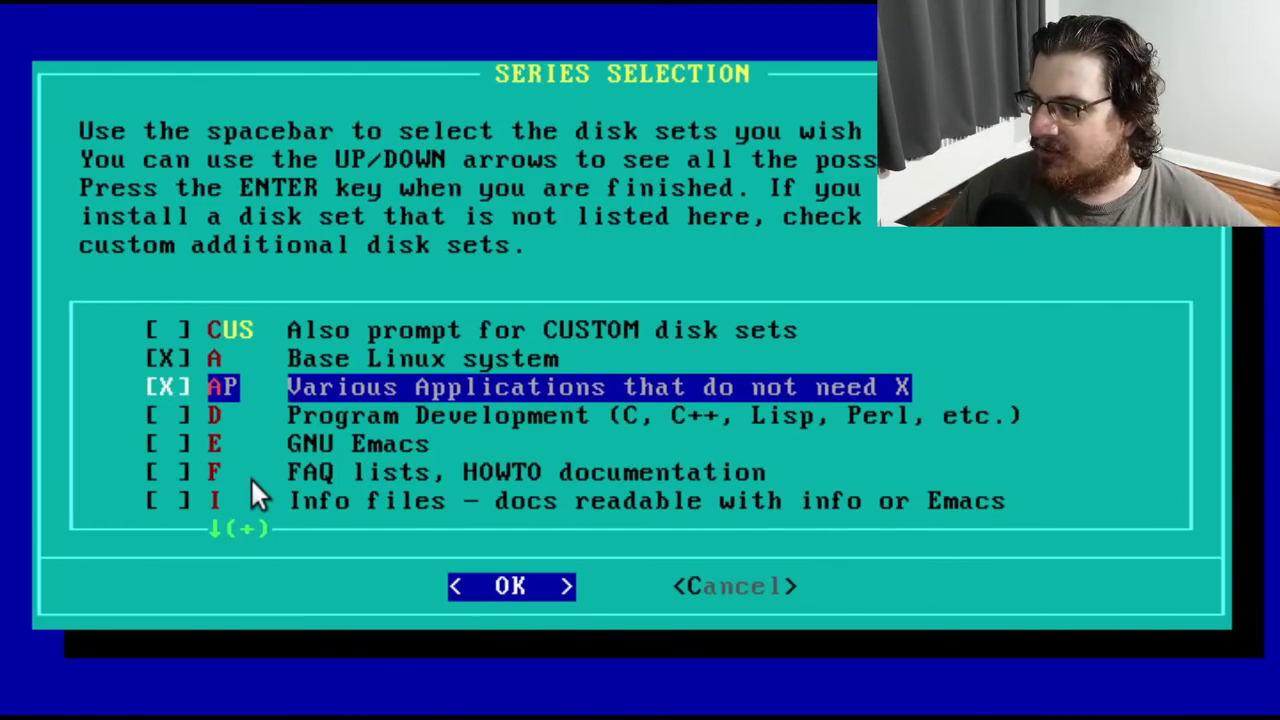
pyautogui.press('Return')
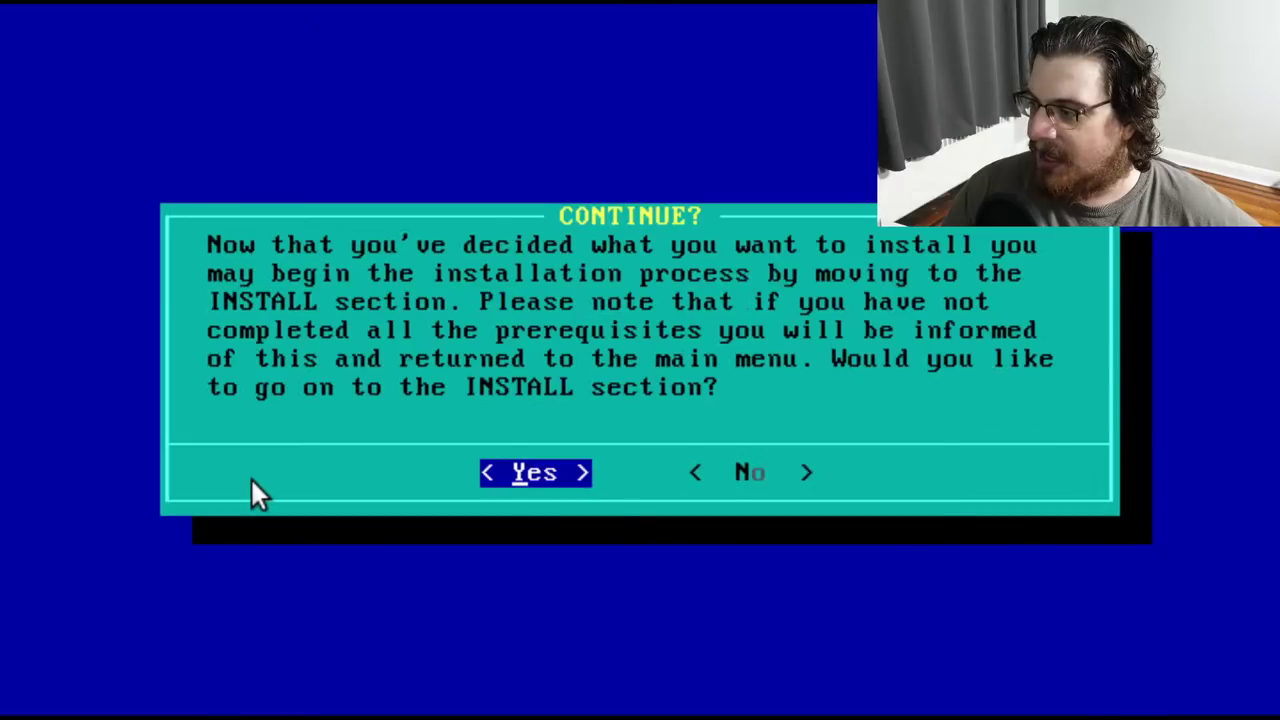
# Decline installing yet, return to disk set selection, and mark AP again
pyautogui.press('Right')
pyautogui.press('Return')
pyautogui.press('Down')
pyautogui.press('Down')
pyautogui.press('Down')
pyautogui.press('Down')
pyautogui.press('Down')
pyautogui.press('Down')
pyautogui.press('Down')
pyautogui.press('Down')
pyautogui.press('Return')
pyautogui.press('Down')
pyautogui.press('Down')
pyautogui.press('space')
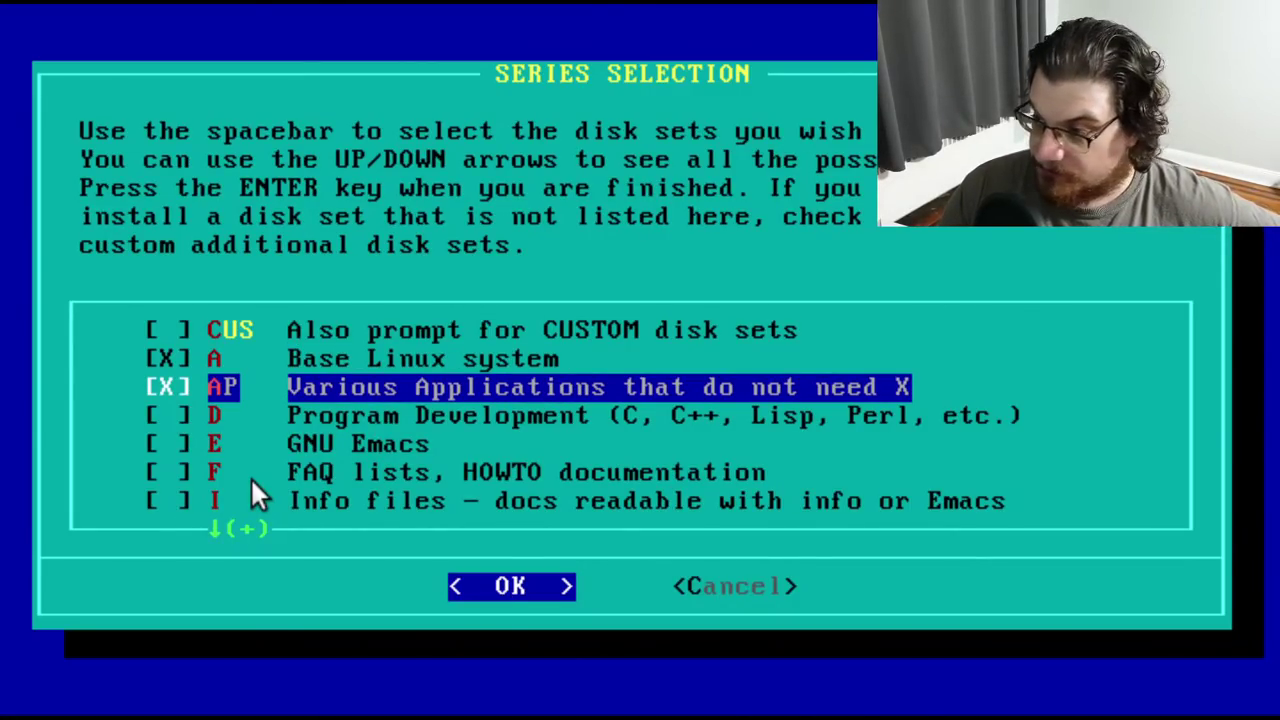
# Mark the D Program Development, E GNU Emacs, F FAQ and I Info series
pyautogui.press('Down')
pyautogui.press('space')
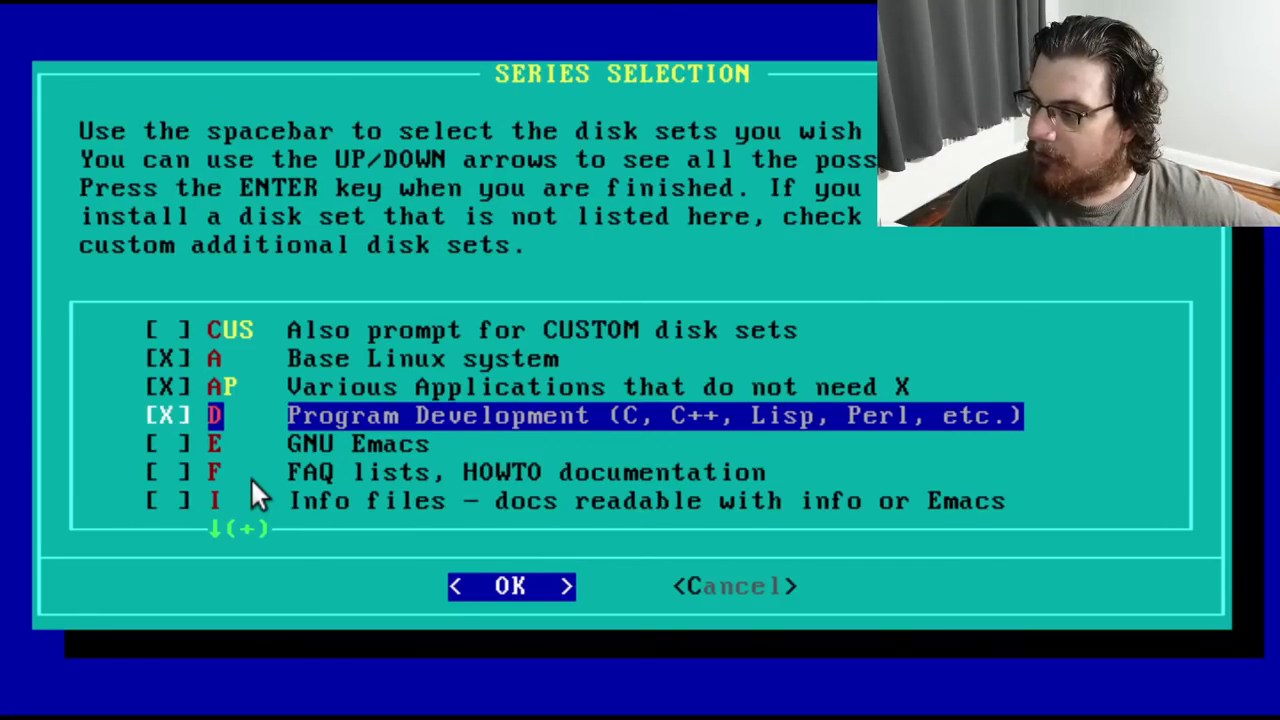
pyautogui.press('Down')
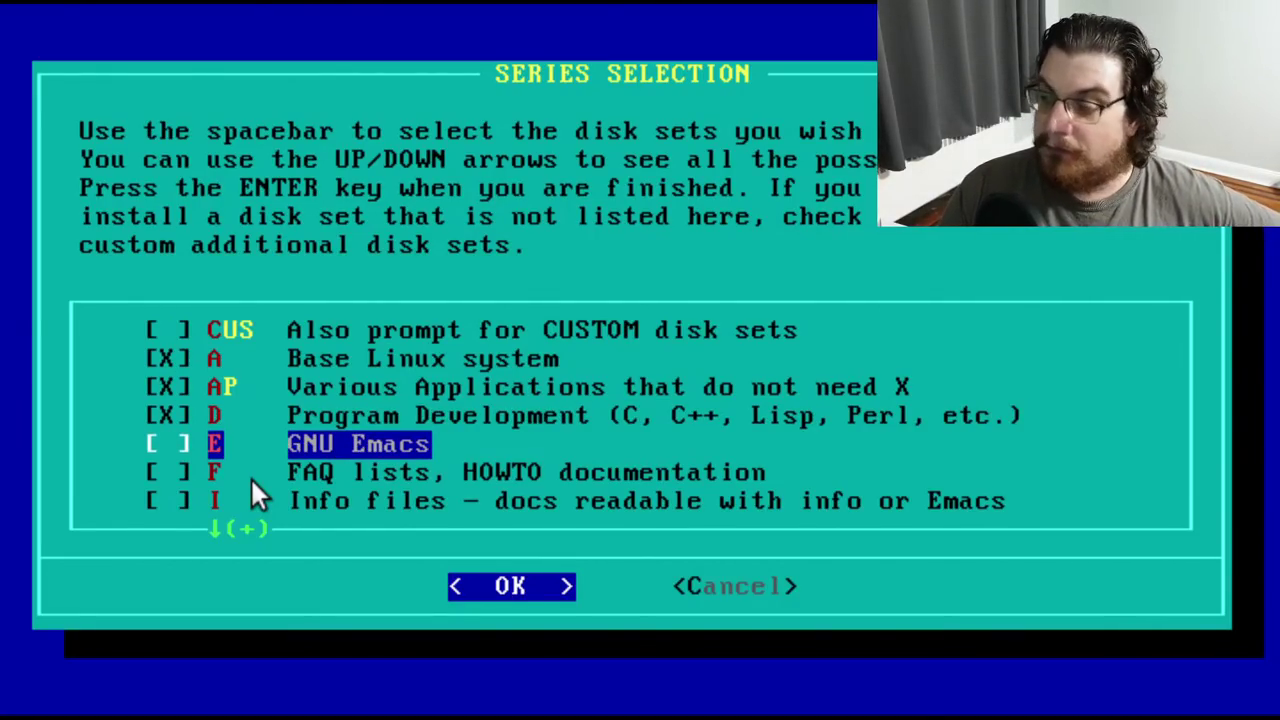
pyautogui.press('space')
pyautogui.press('Down')
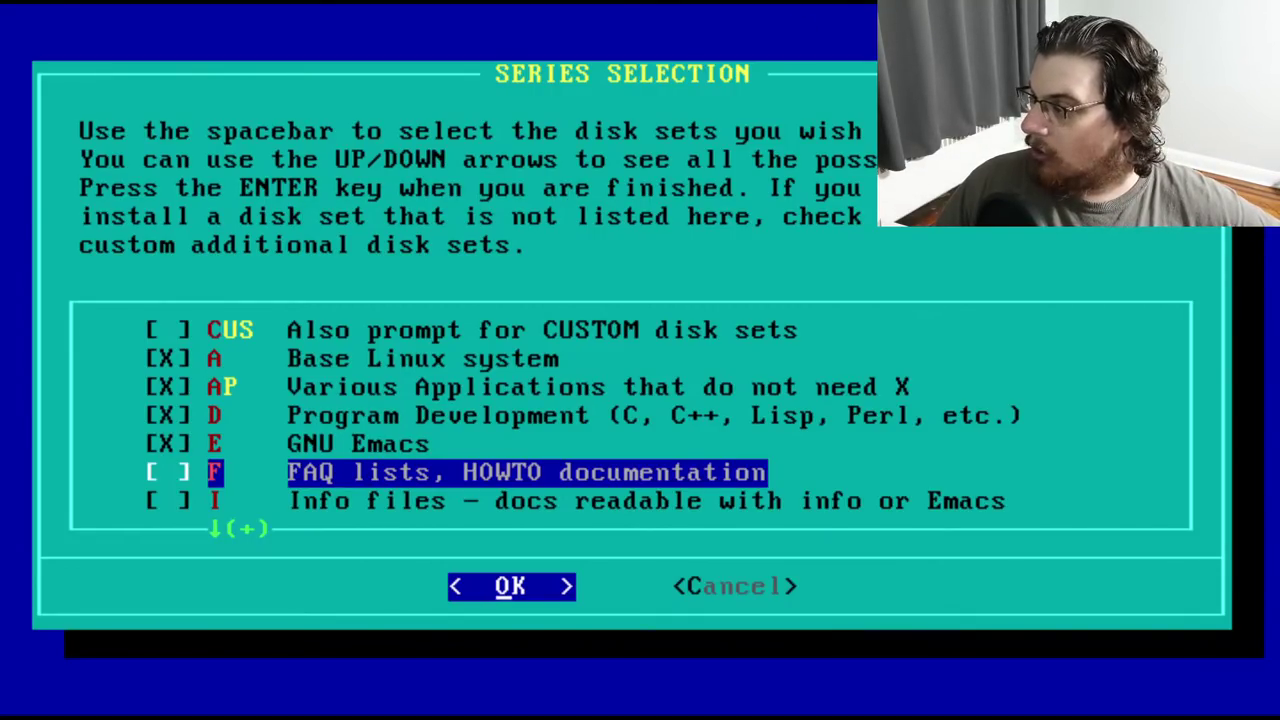
pyautogui.press('space')
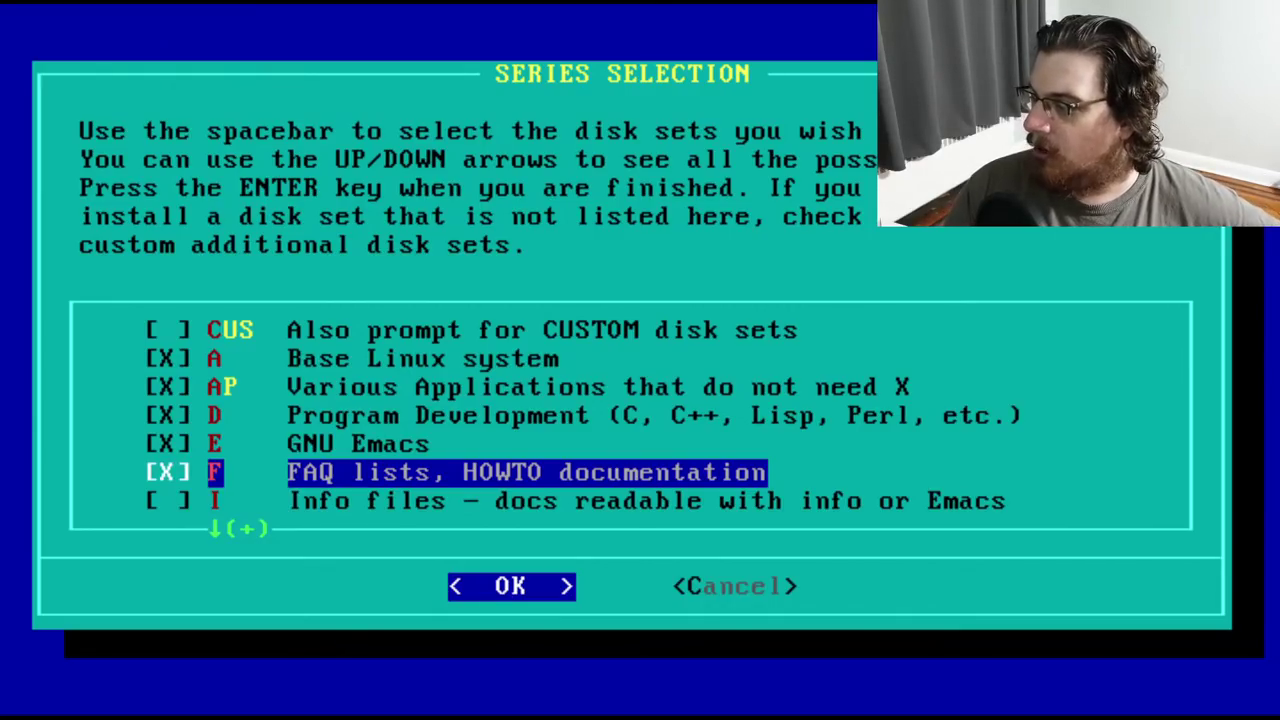
pyautogui.press('Down')
pyautogui.press('space')
# Mark the IV InterViews and N Networking series
pyautogui.press('Down')
pyautogui.press('Up')
pyautogui.press('Down')
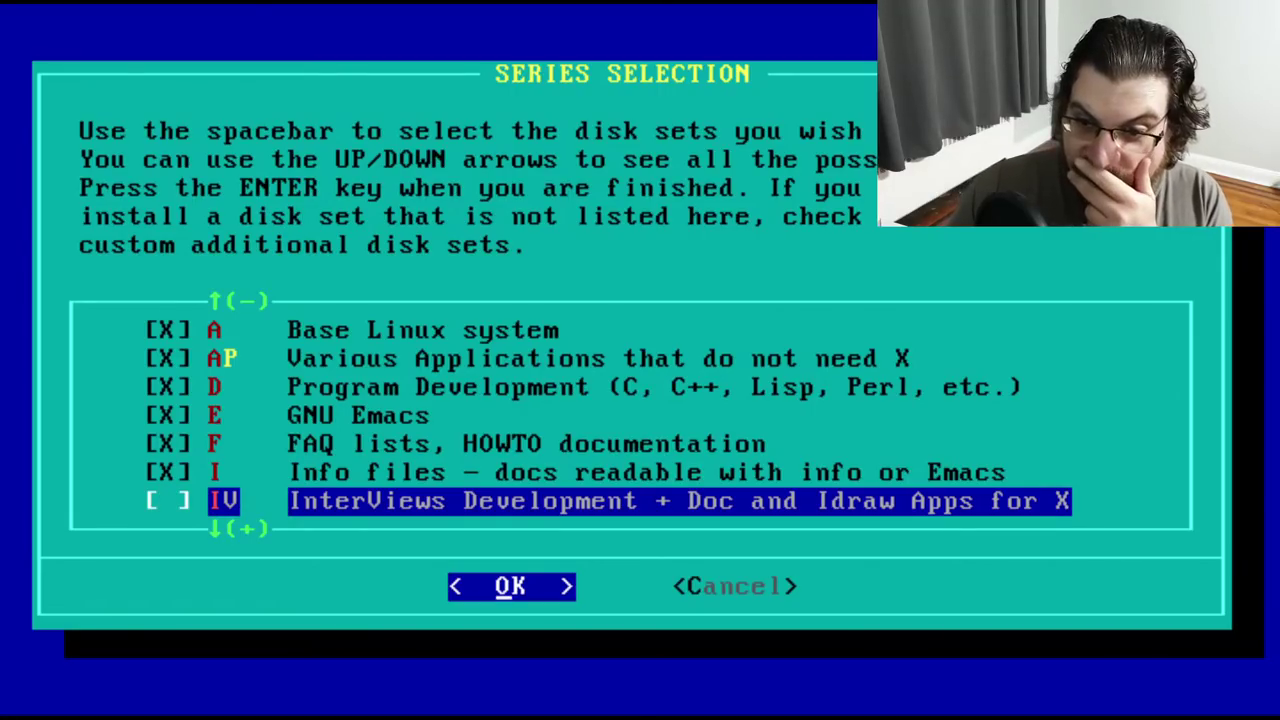
pyautogui.press('space')
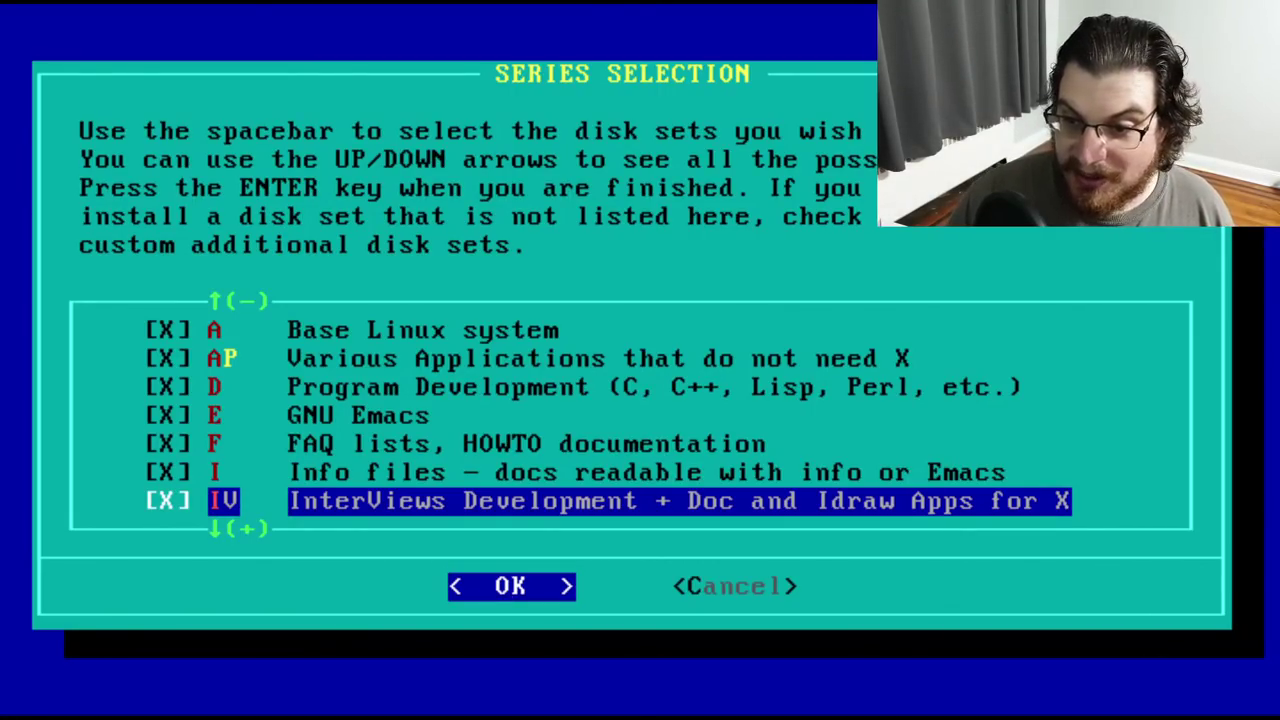
pyautogui.press('Down')
pyautogui.press('space')
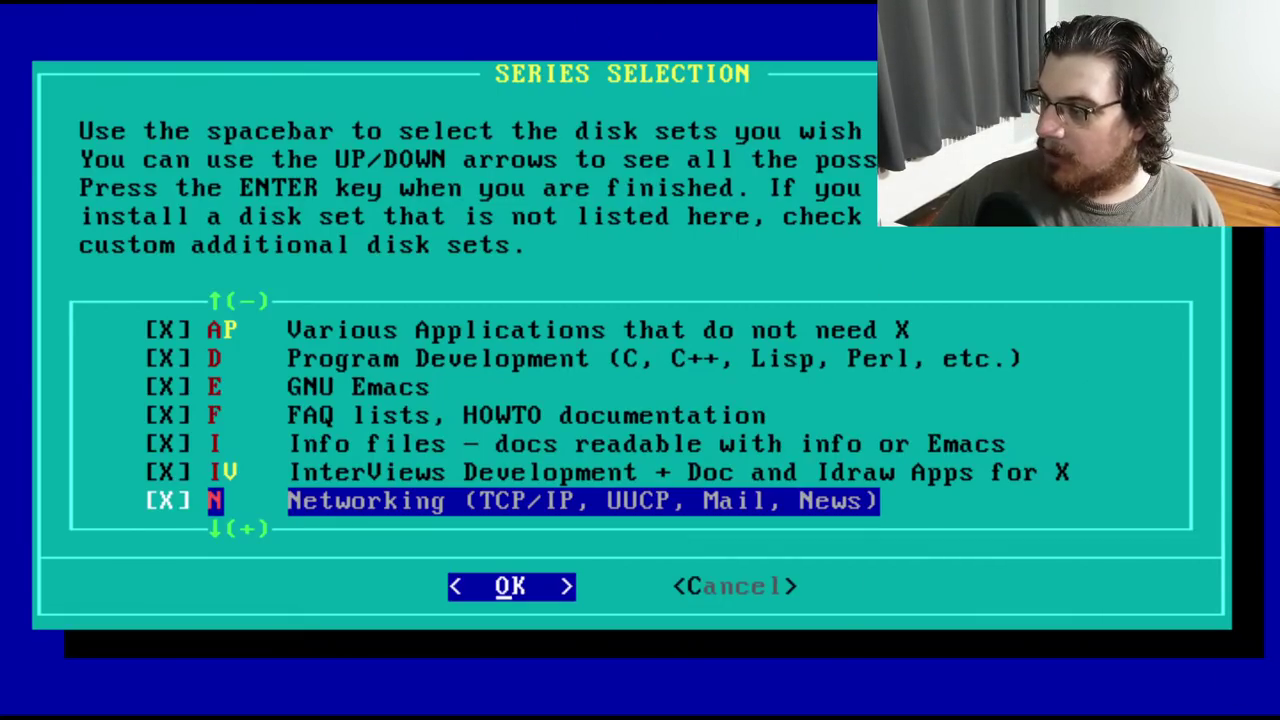
# Mark the OI, OOP, TeX and TCL series, leaving the Q kernels series unmarked
pyautogui.press('Down')
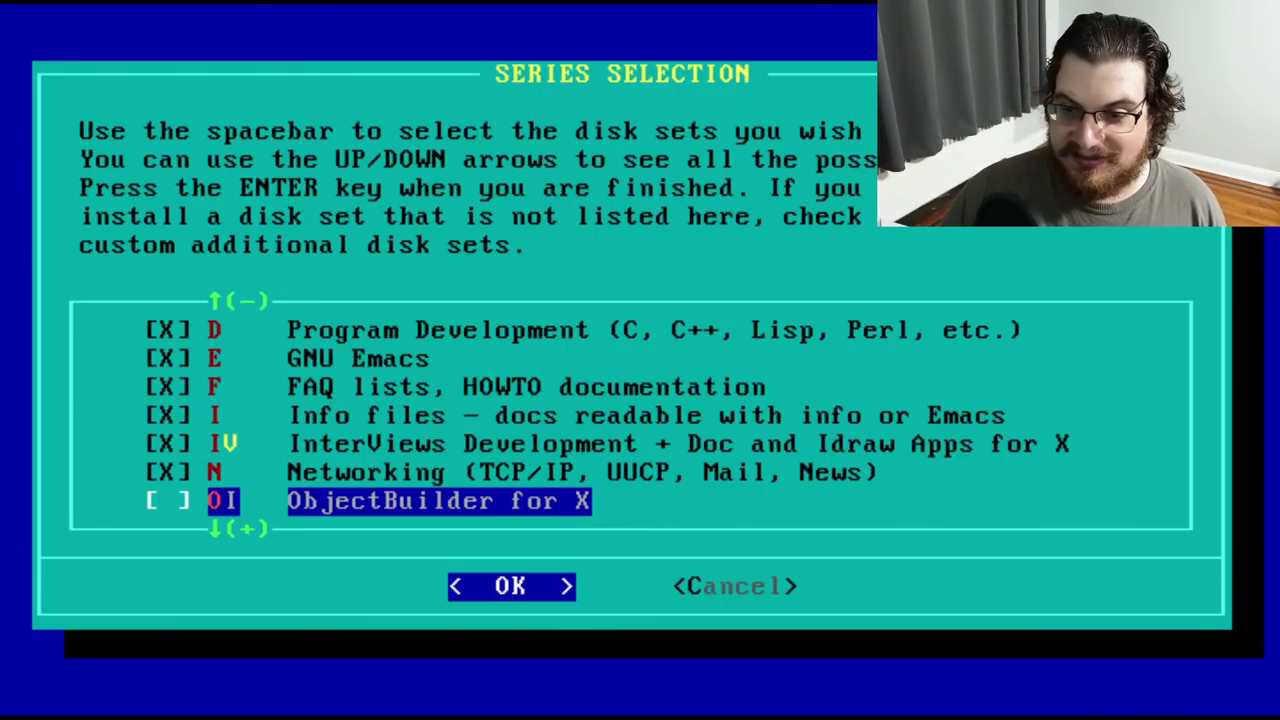
pyautogui.press('space')
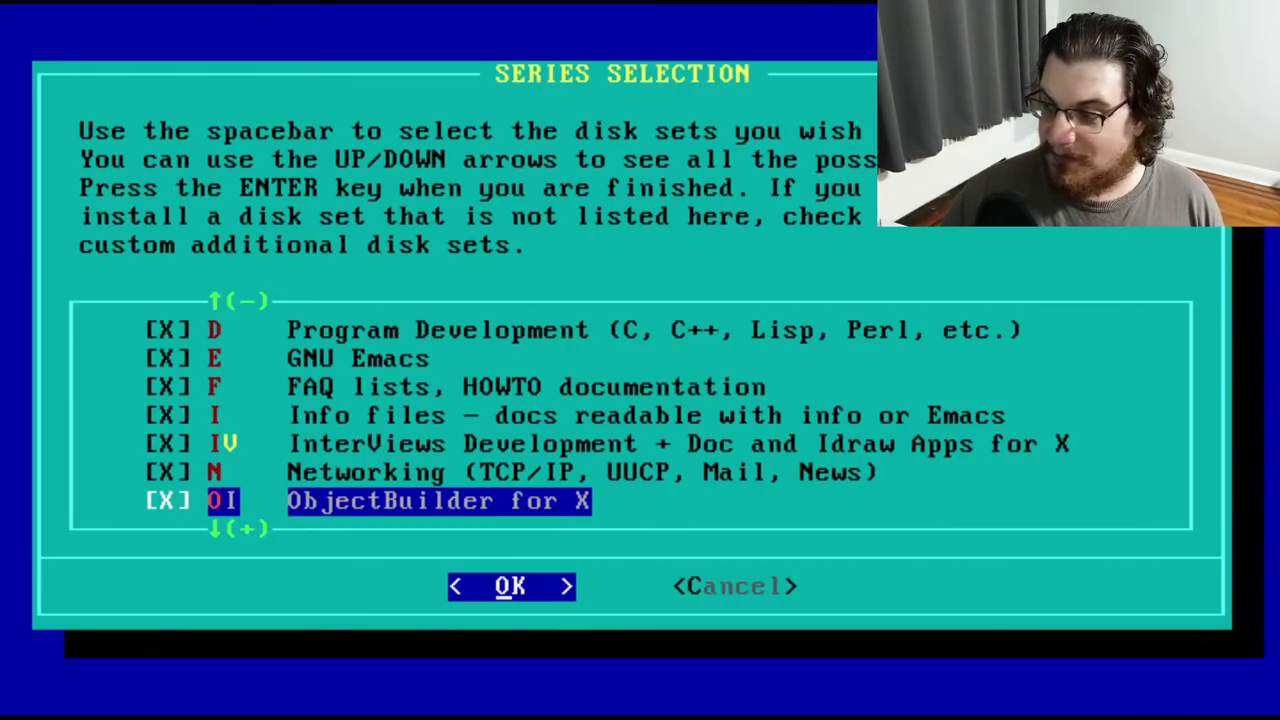
pyautogui.press('Down')
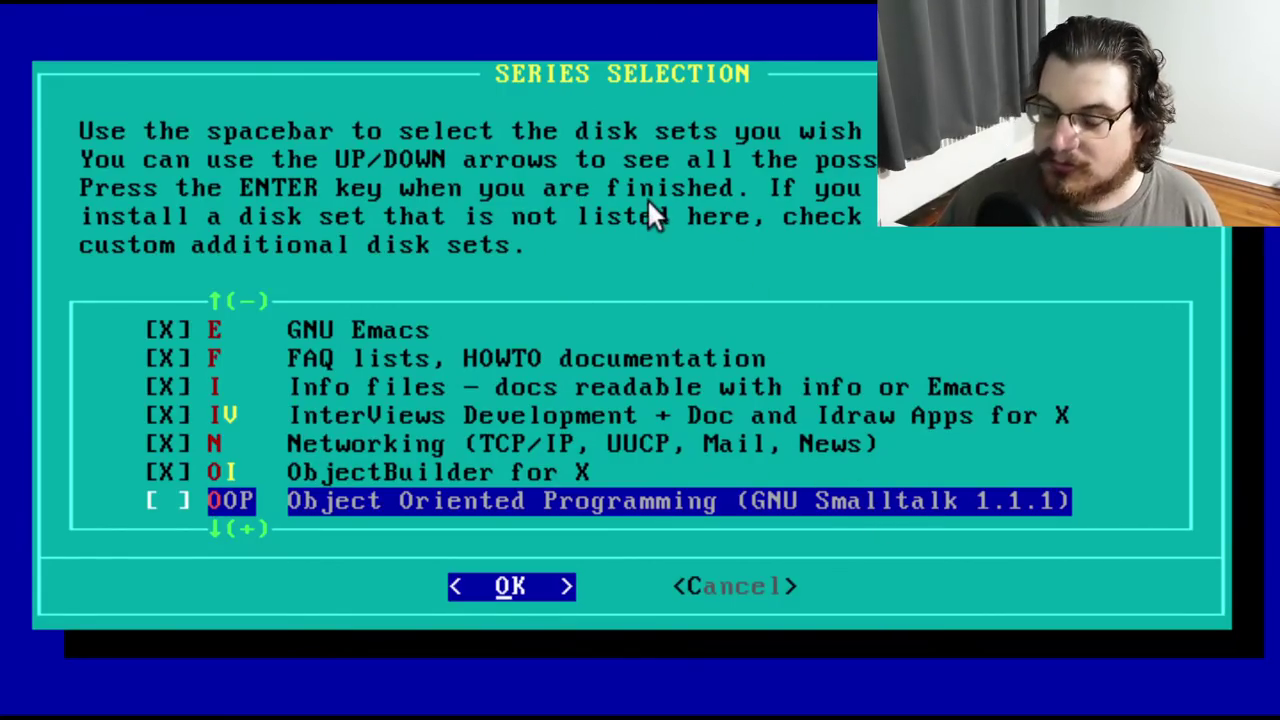
pyautogui.press('space')
pyautogui.press('Down')
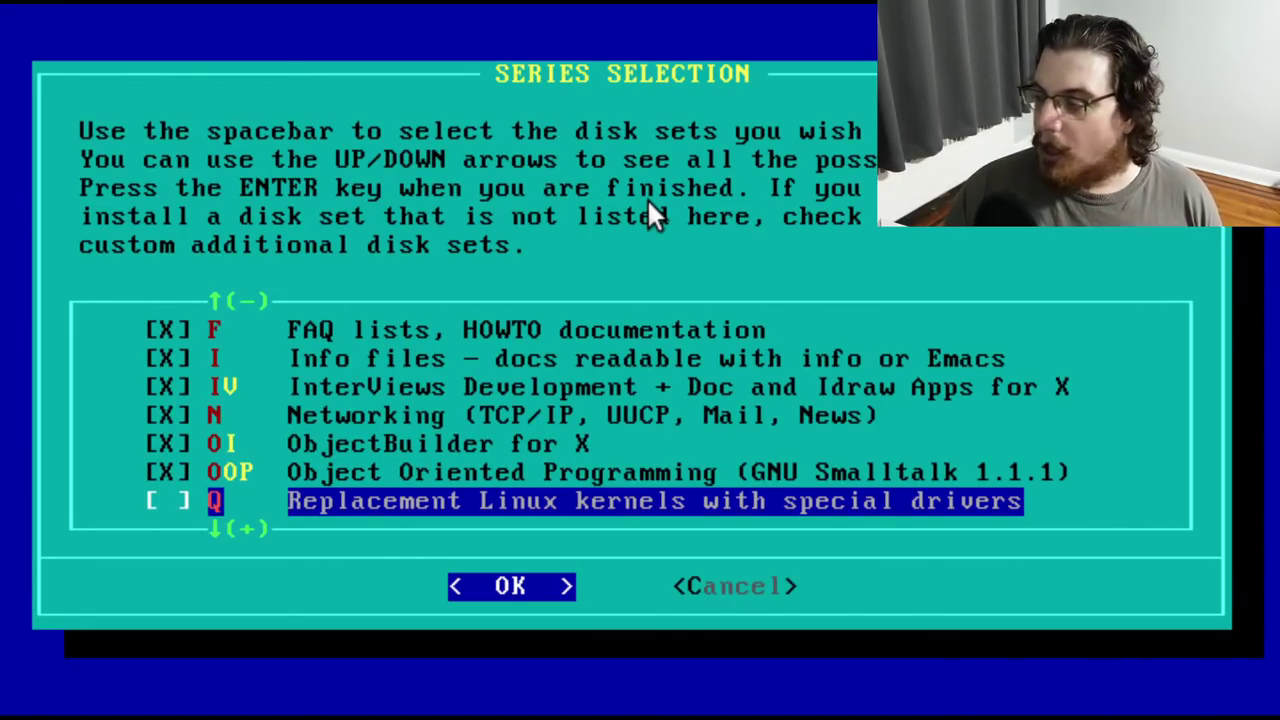
pyautogui.press('Down')
pyautogui.press('Up')
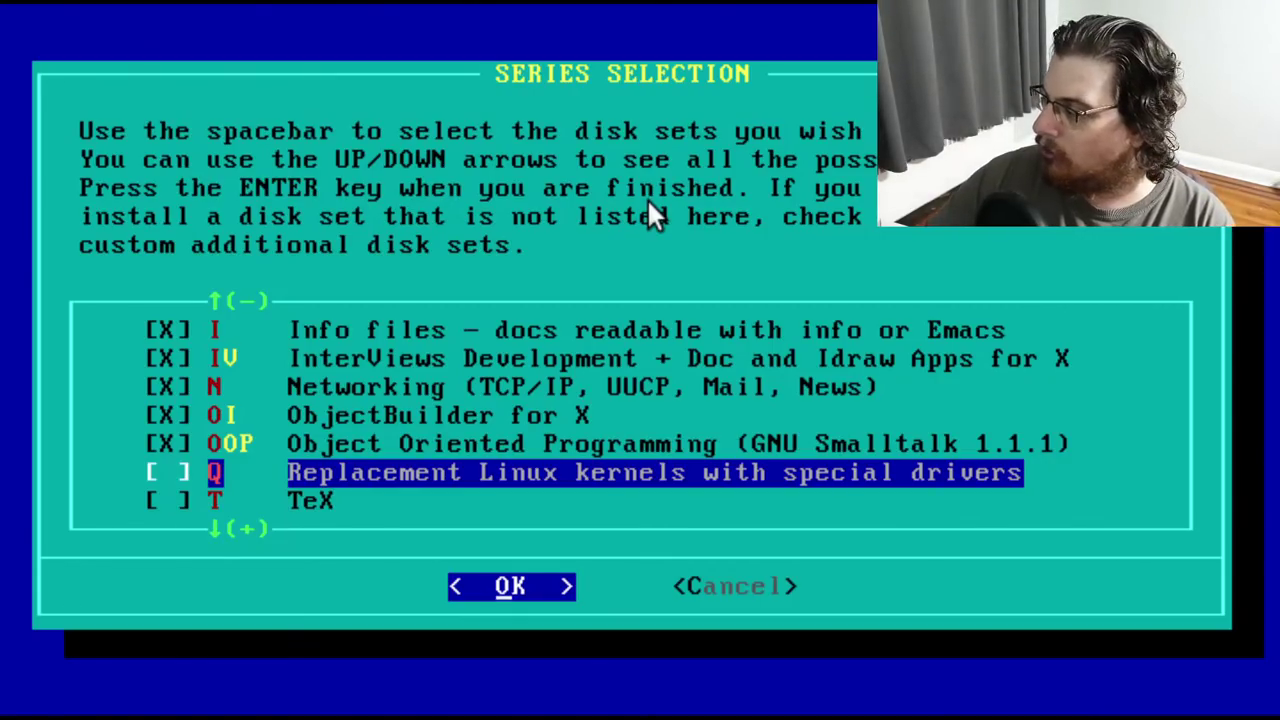
pyautogui.press('Down')
pyautogui.press('space')
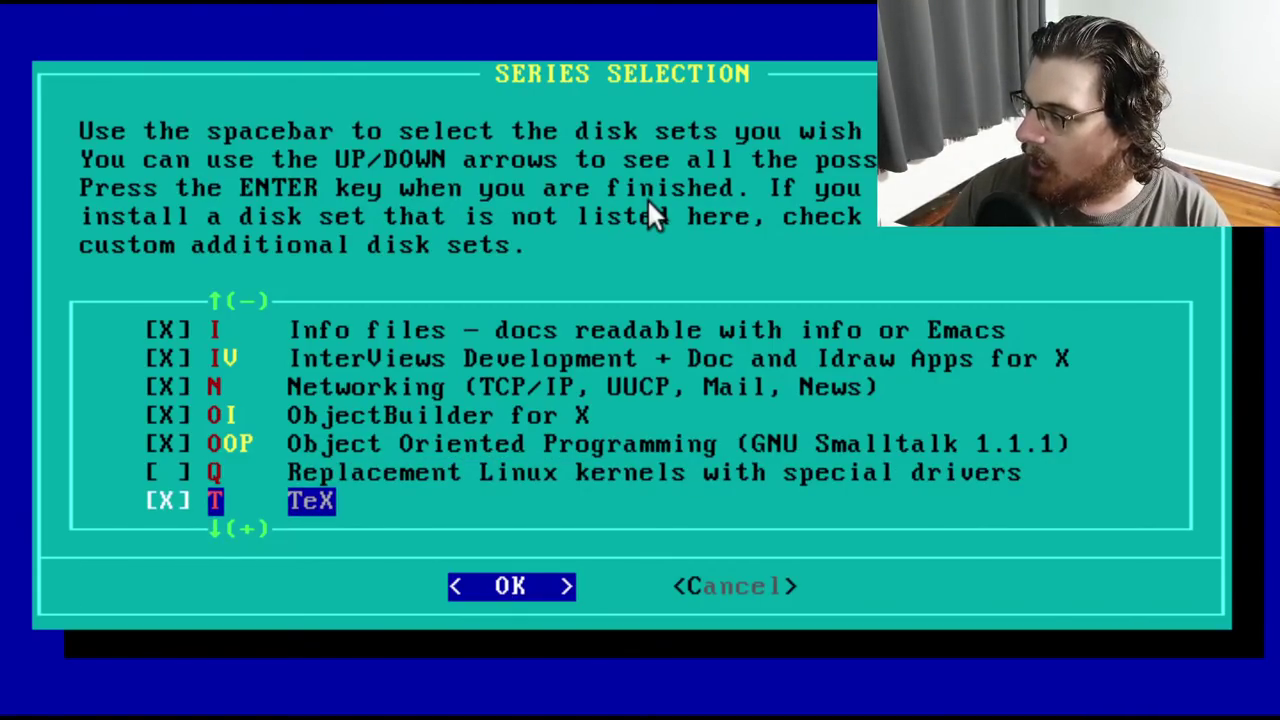
pyautogui.press('Down')
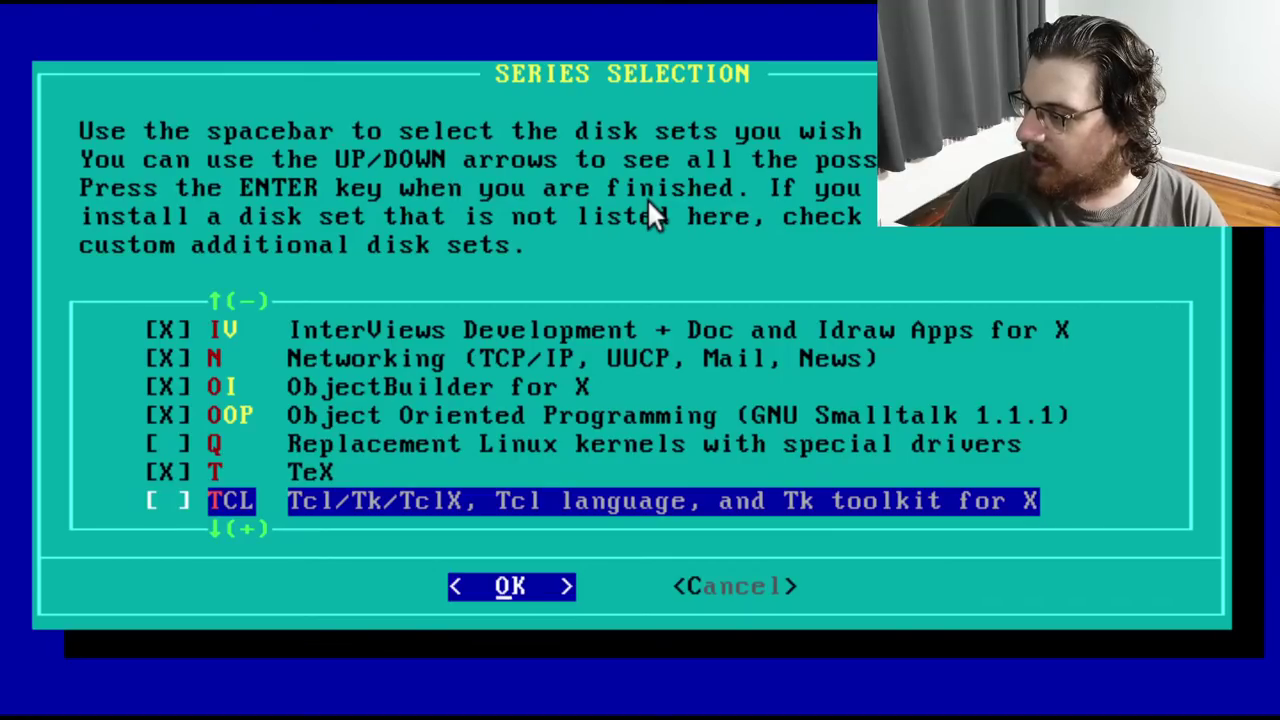
pyautogui.press('space')
# Mark the X, XAP, XD, XV and Y Games series and confirm the selection
pyautogui.press('Down')
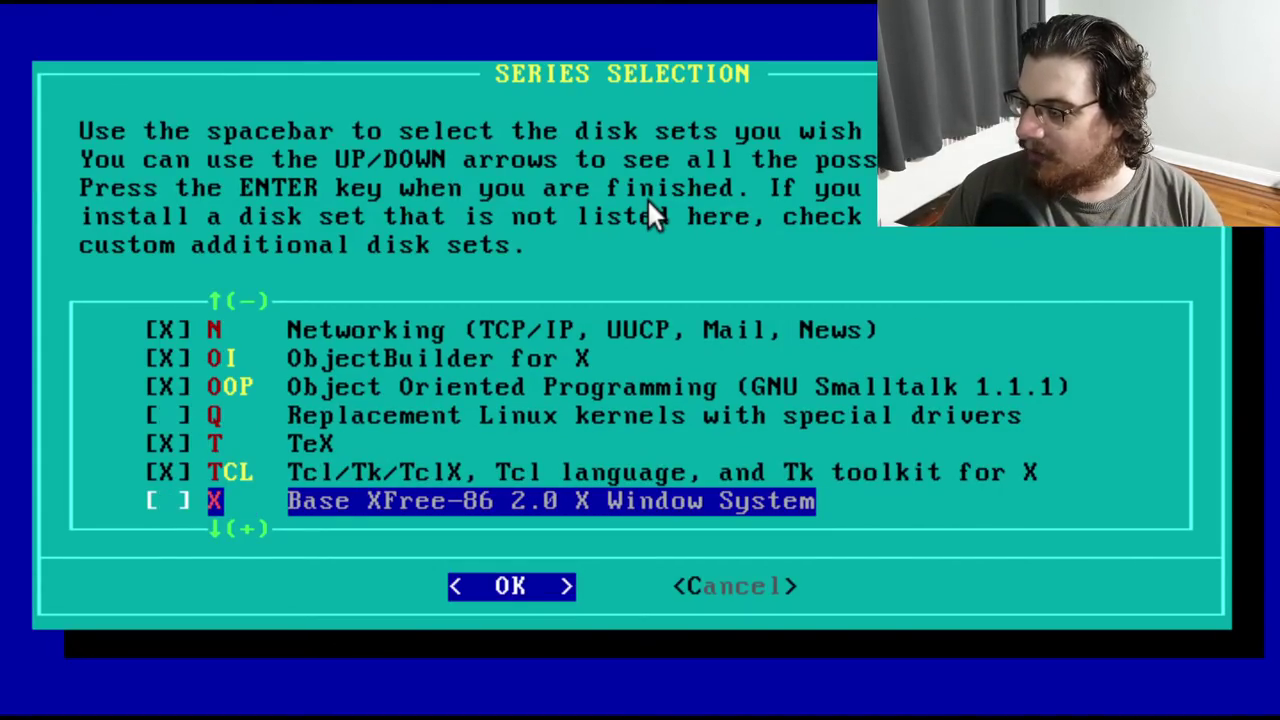
pyautogui.press('space')
pyautogui.press('Down')
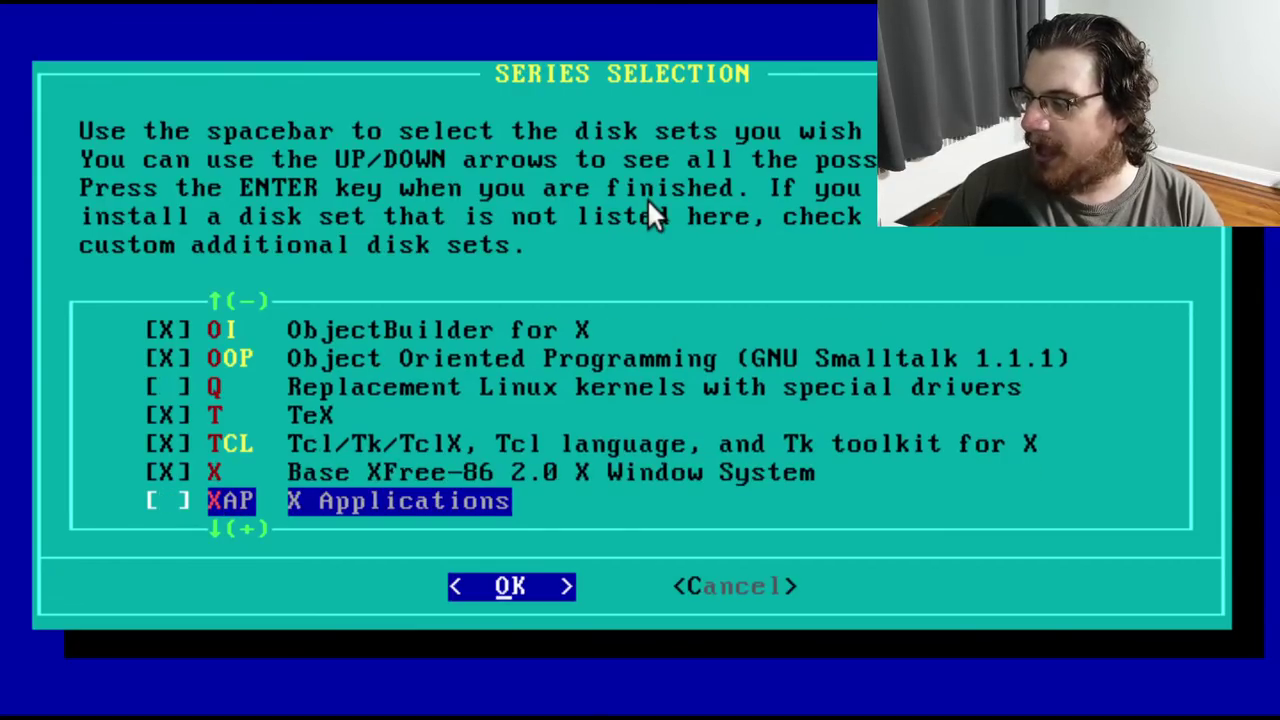
pyautogui.press('space')
pyautogui.press('Down')
pyautogui.press('space')
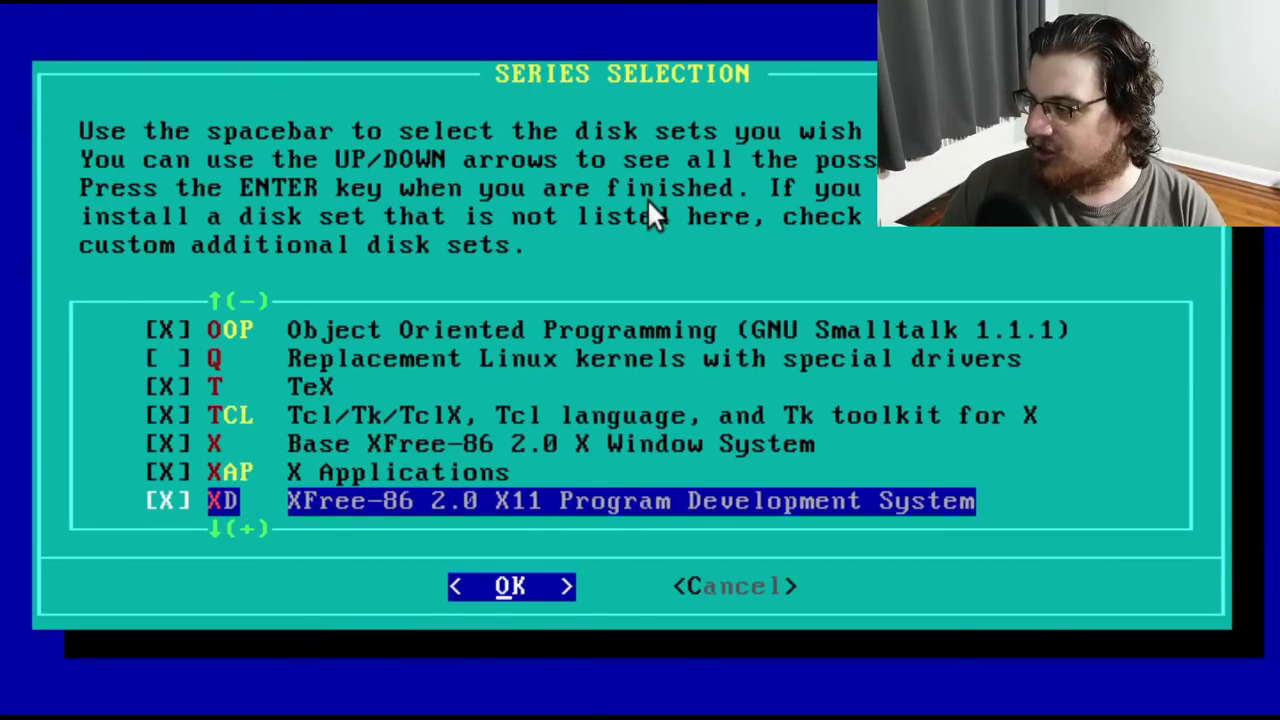
pyautogui.press('Down')
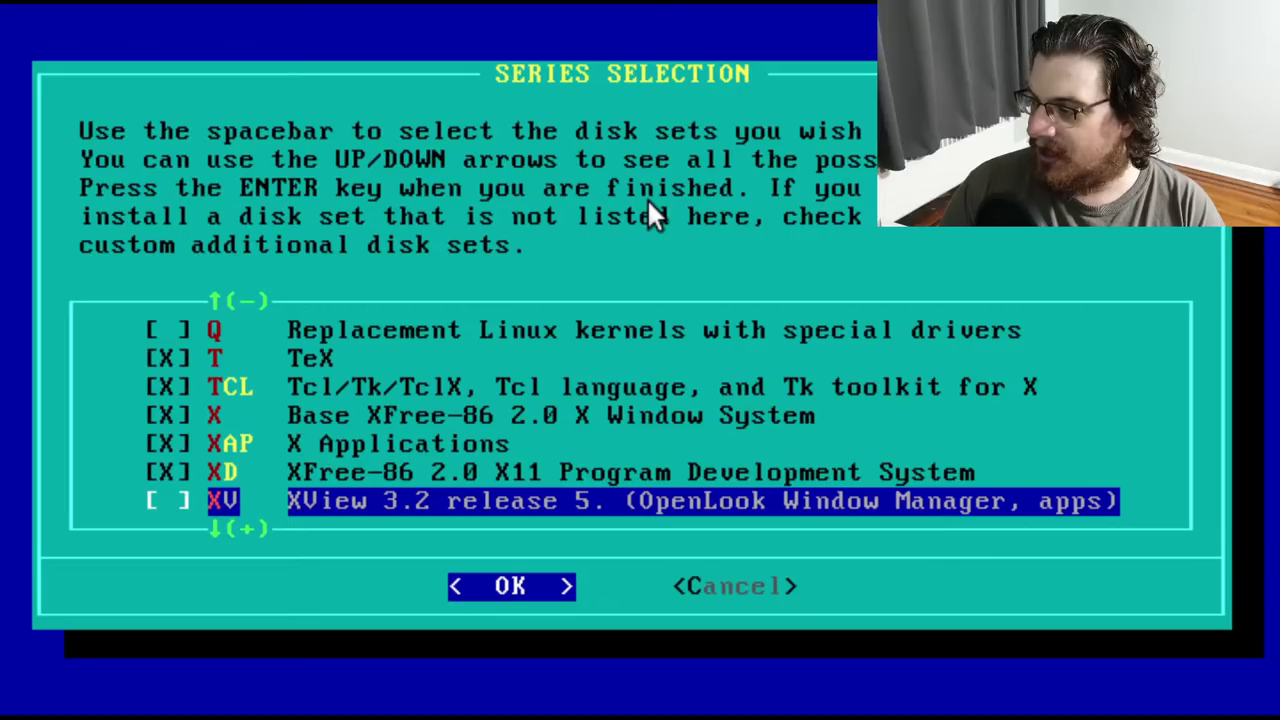
pyautogui.press('space')
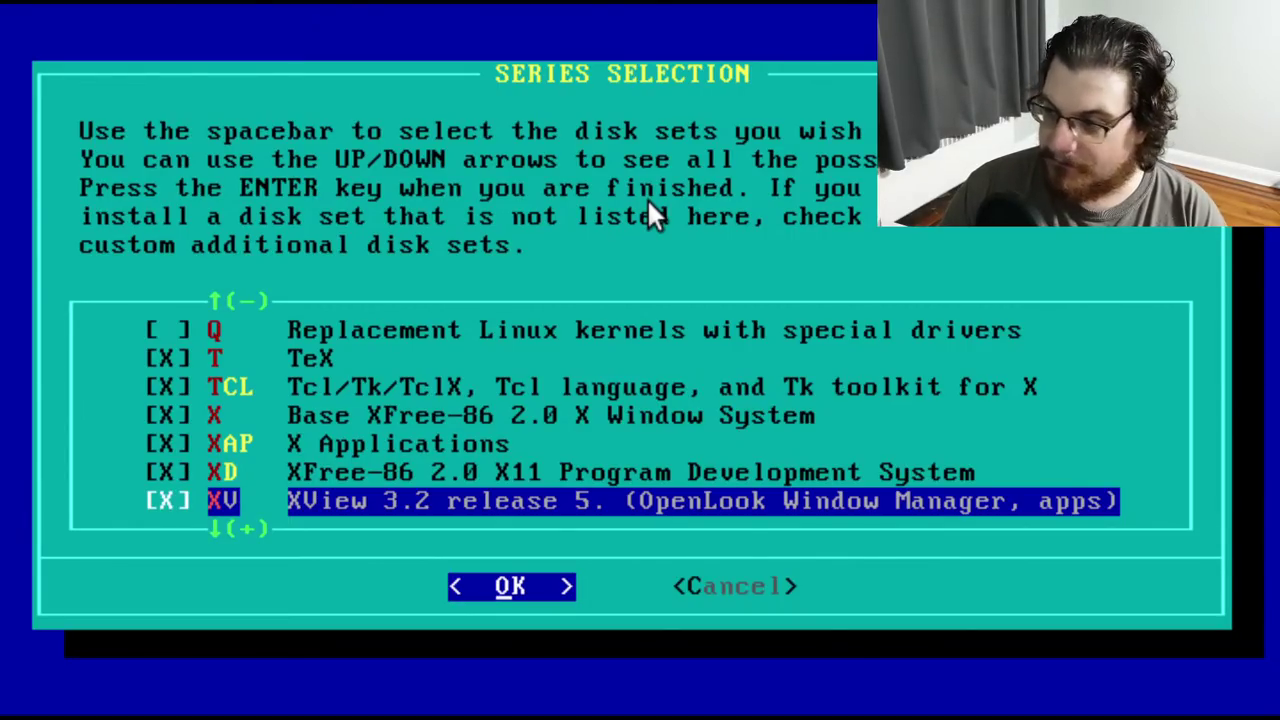
pyautogui.press('Down')
pyautogui.press('space')
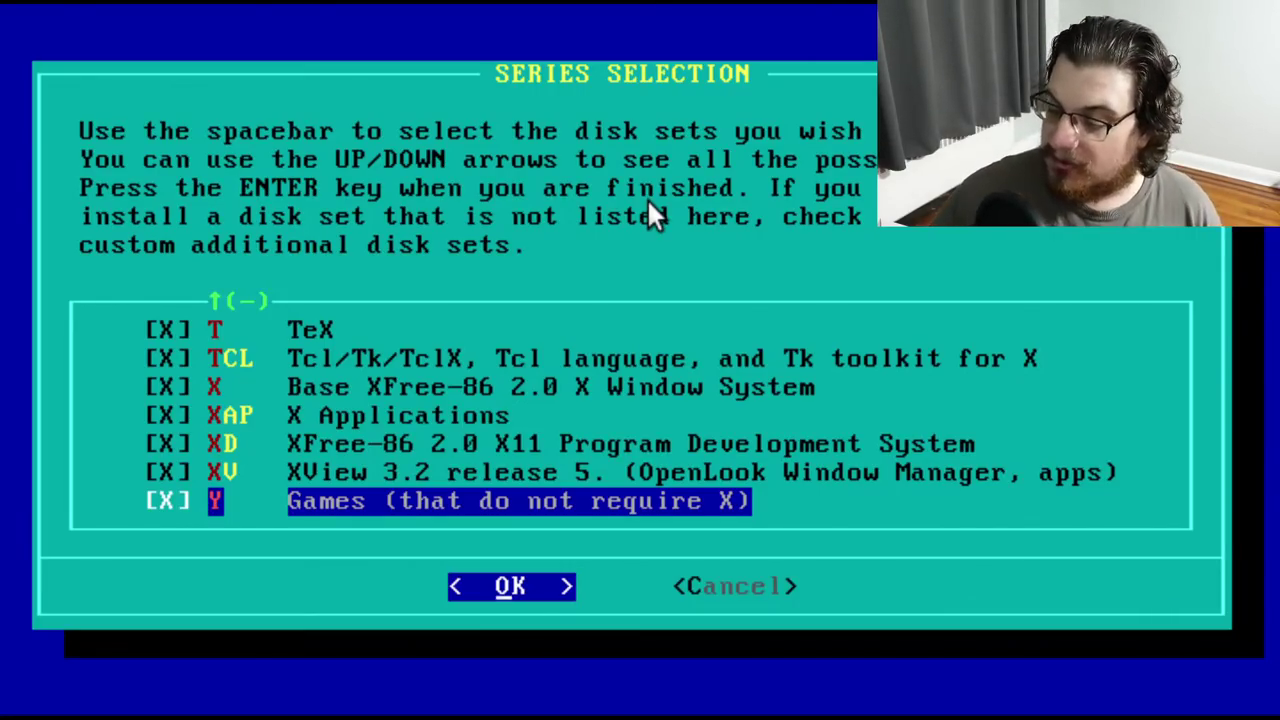
pyautogui.press('Return')
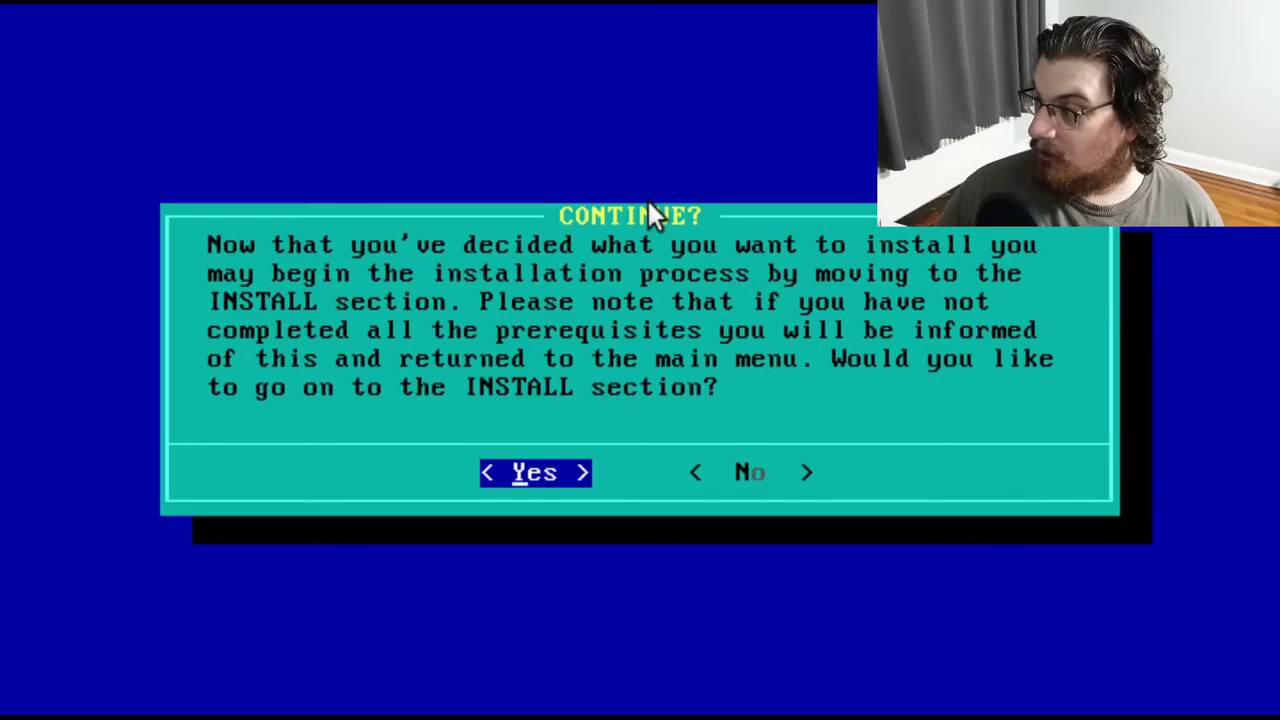
# Agree to continue on to the INSTALL section
pyautogui.press('Return')
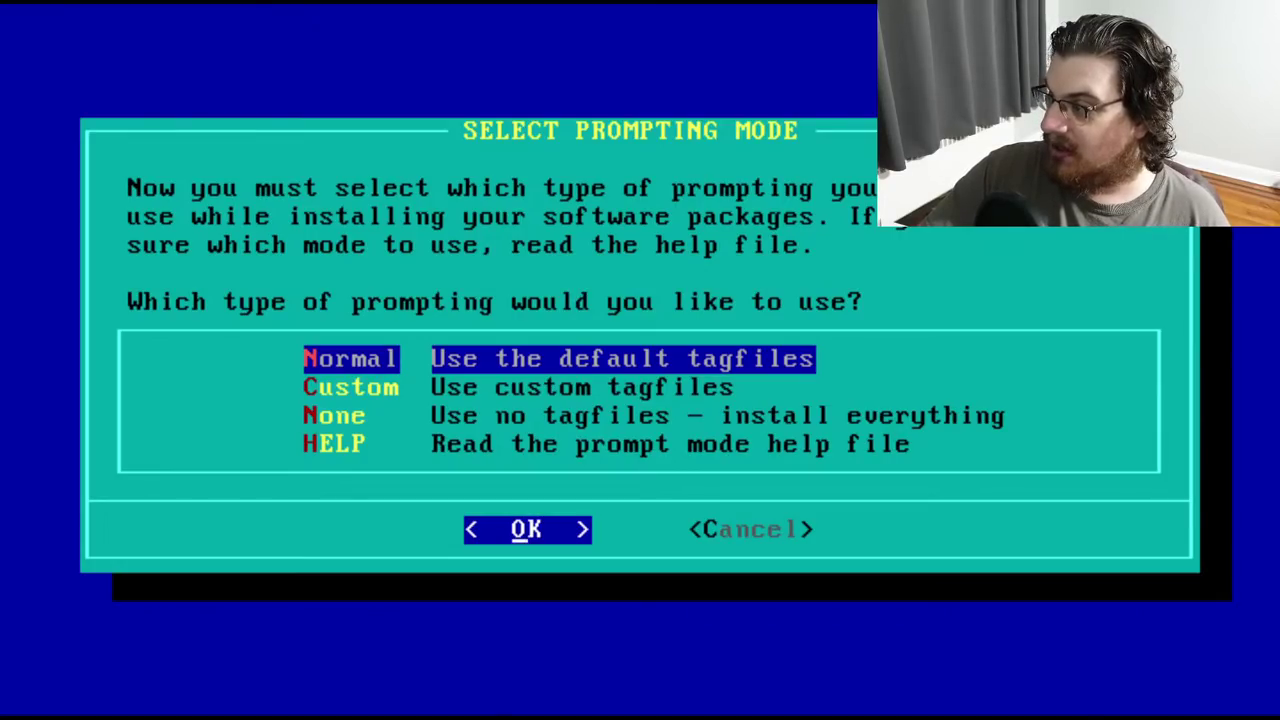
# Choose HELP in the prompting mode menu to view its explanation
pyautogui.press('Down')
pyautogui.press('Down')
pyautogui.press('Down')
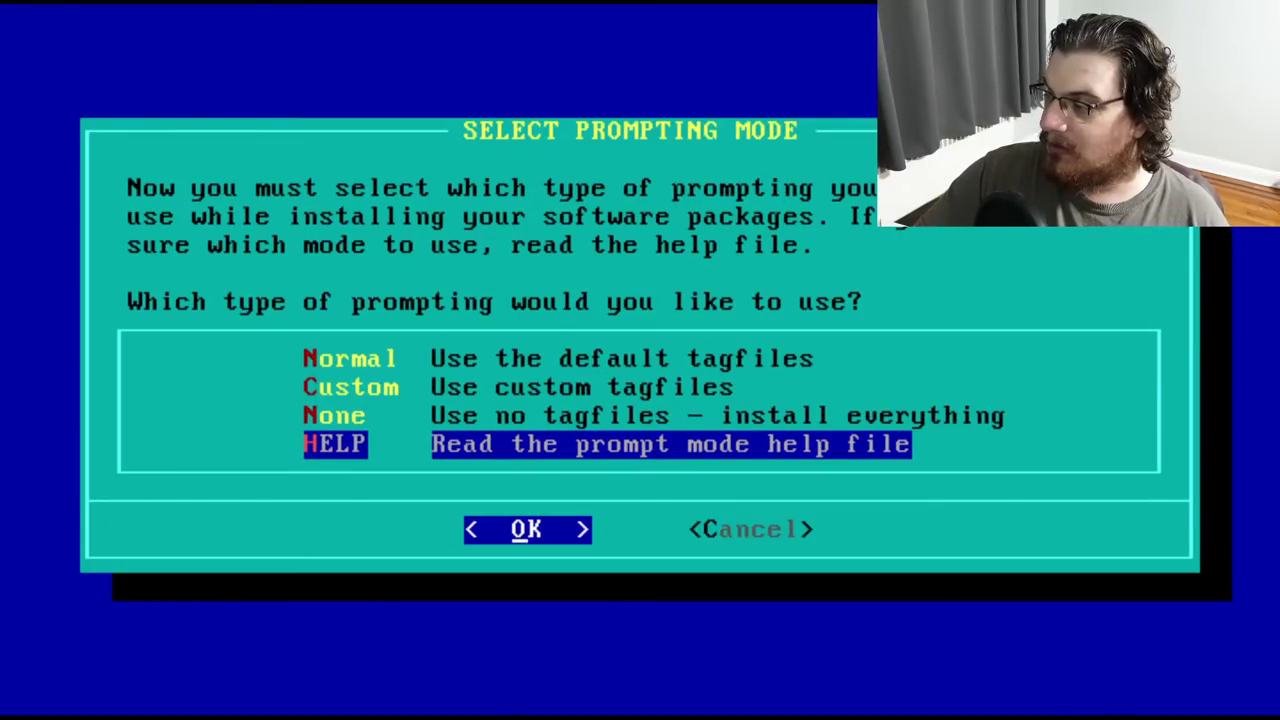
pyautogui.press('Return')
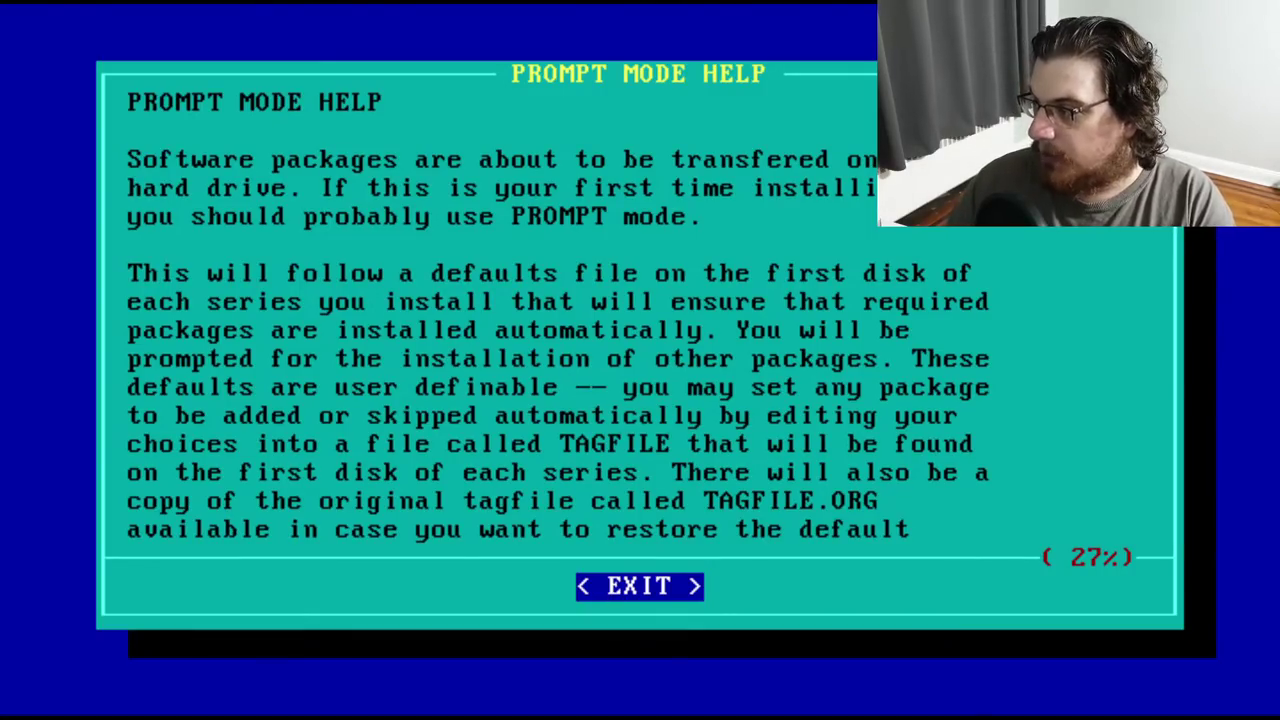
# Reopen the prompt mode help, page through it to 100%, and exit back to mode selection
pyautogui.press('Return')
pyautogui.press('Down')
pyautogui.press('Down')
pyautogui.press('Down')
pyautogui.press('Return')
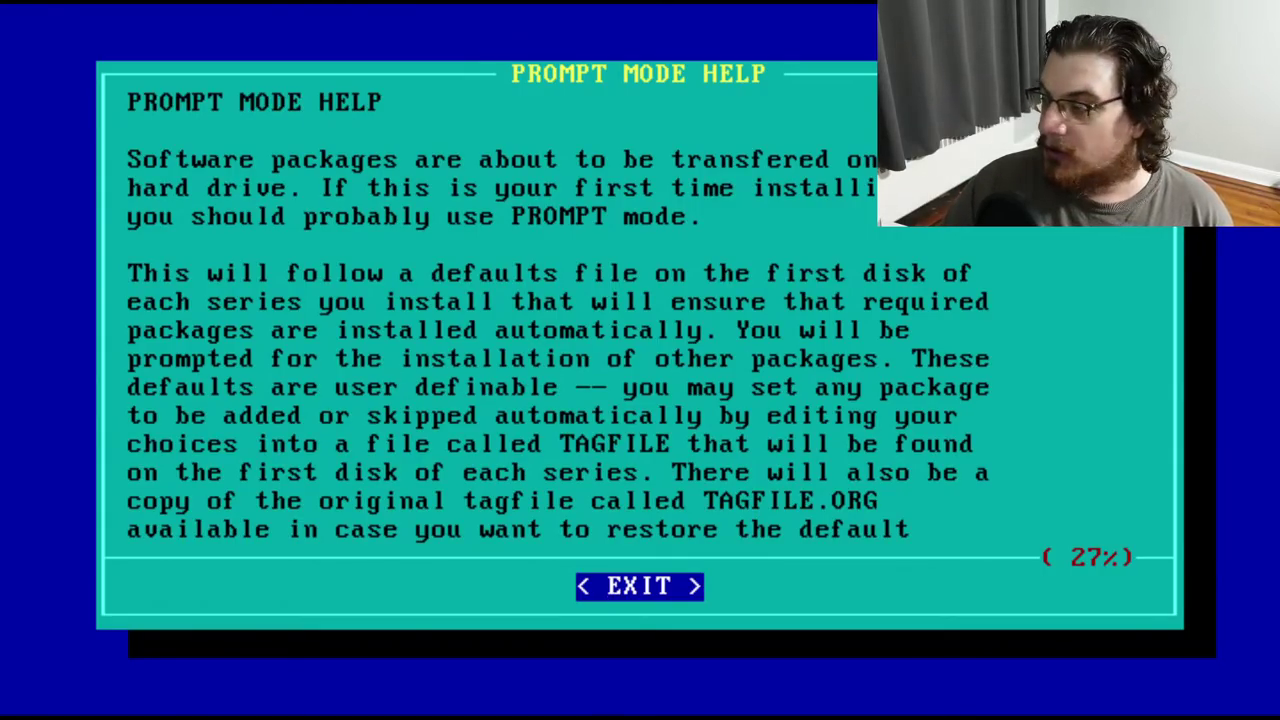
pyautogui.press('pagedown')
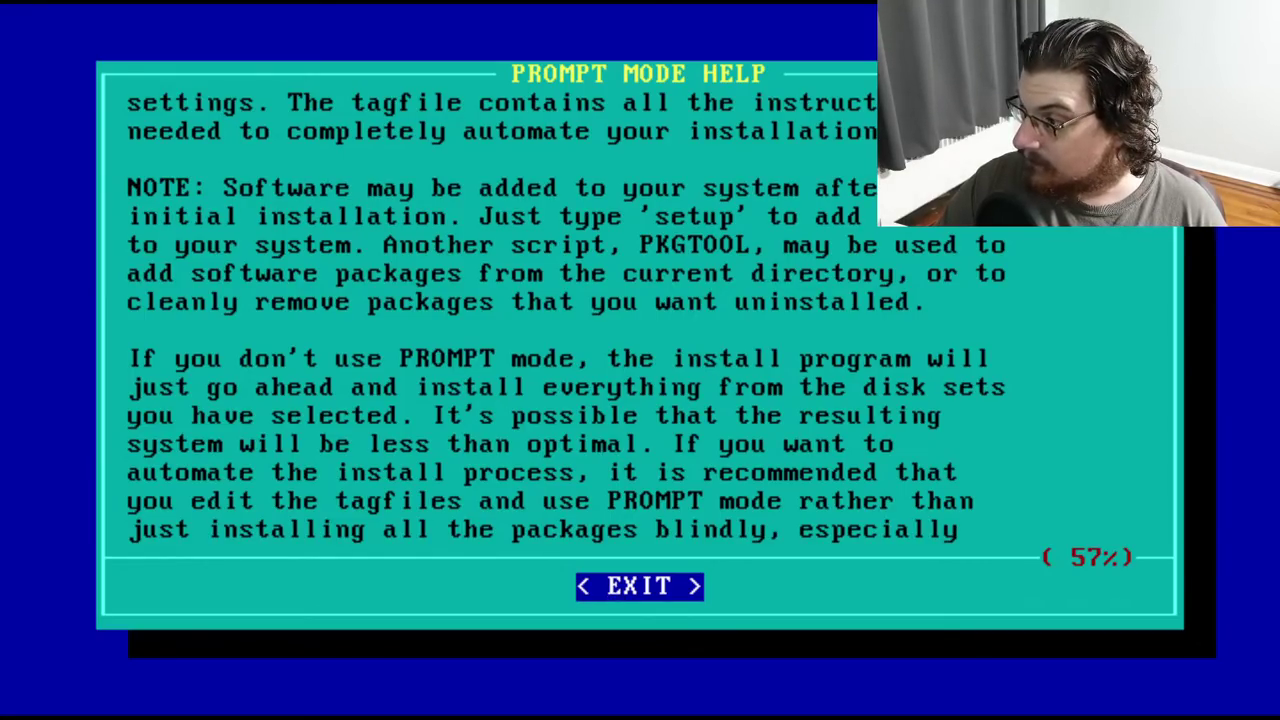
pyautogui.press('pagedown')
pyautogui.press('pageup')
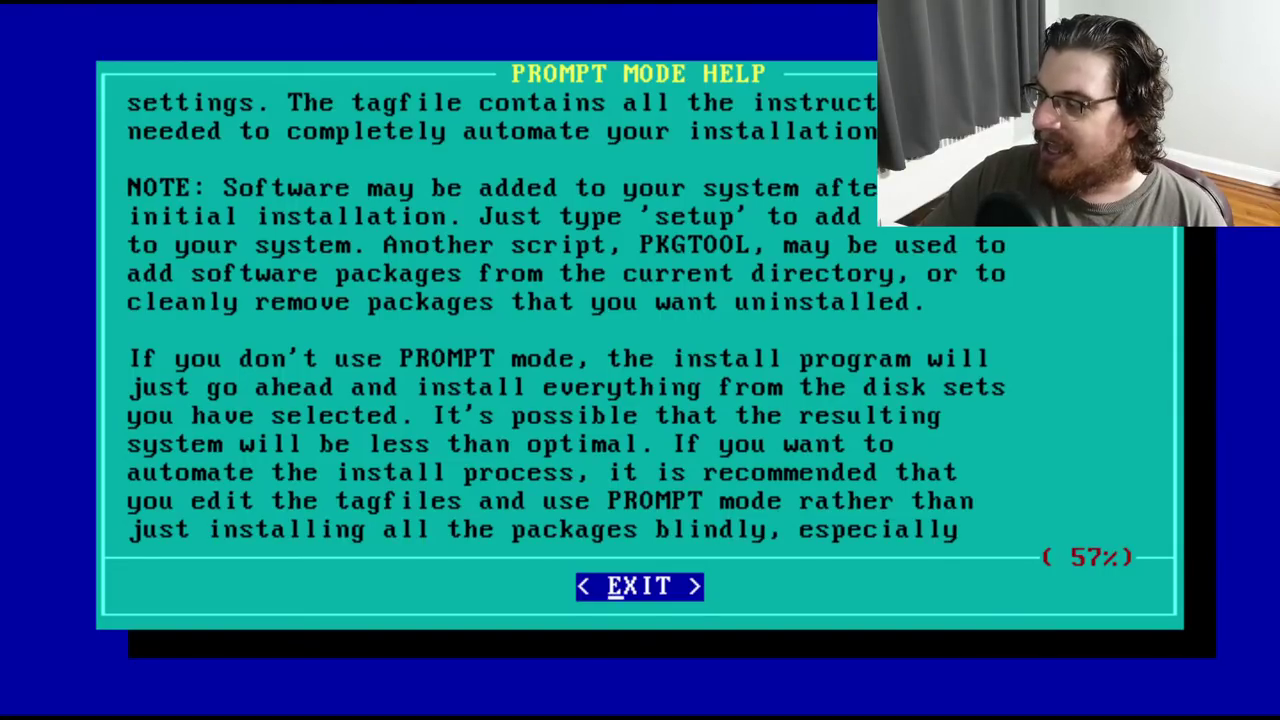
pyautogui.press('pagedown')
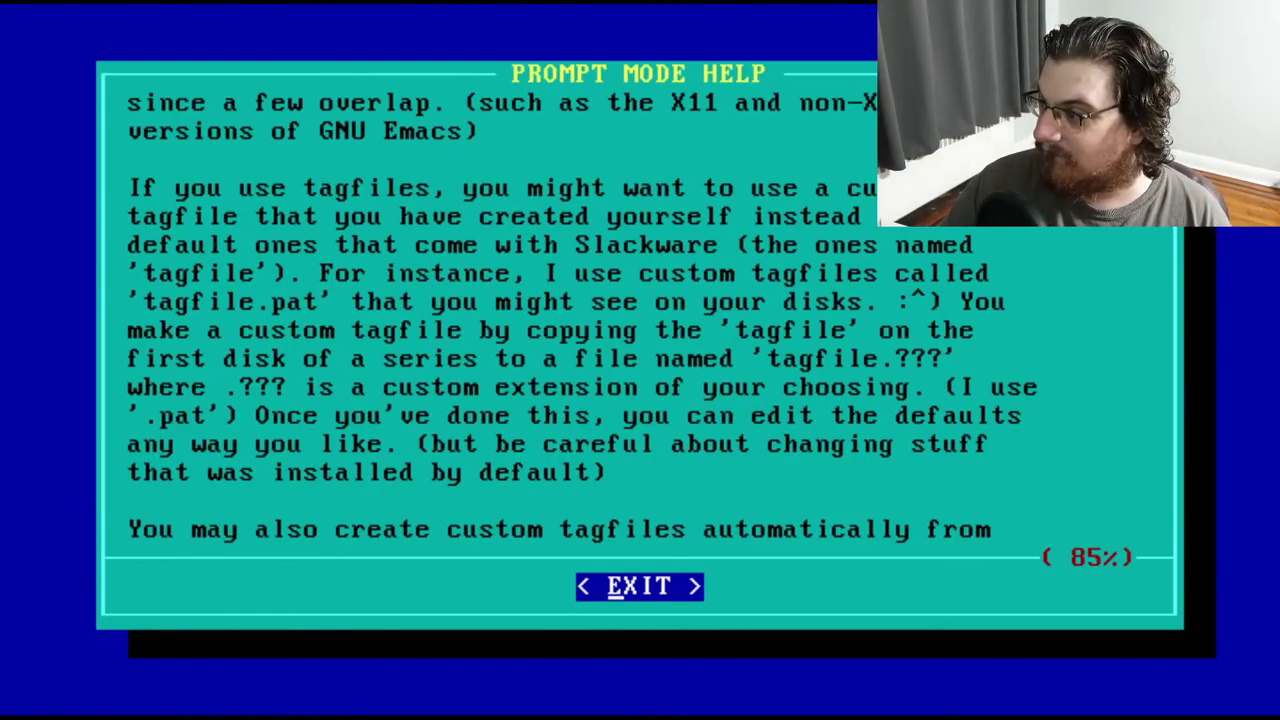
pyautogui.press('pagedown')
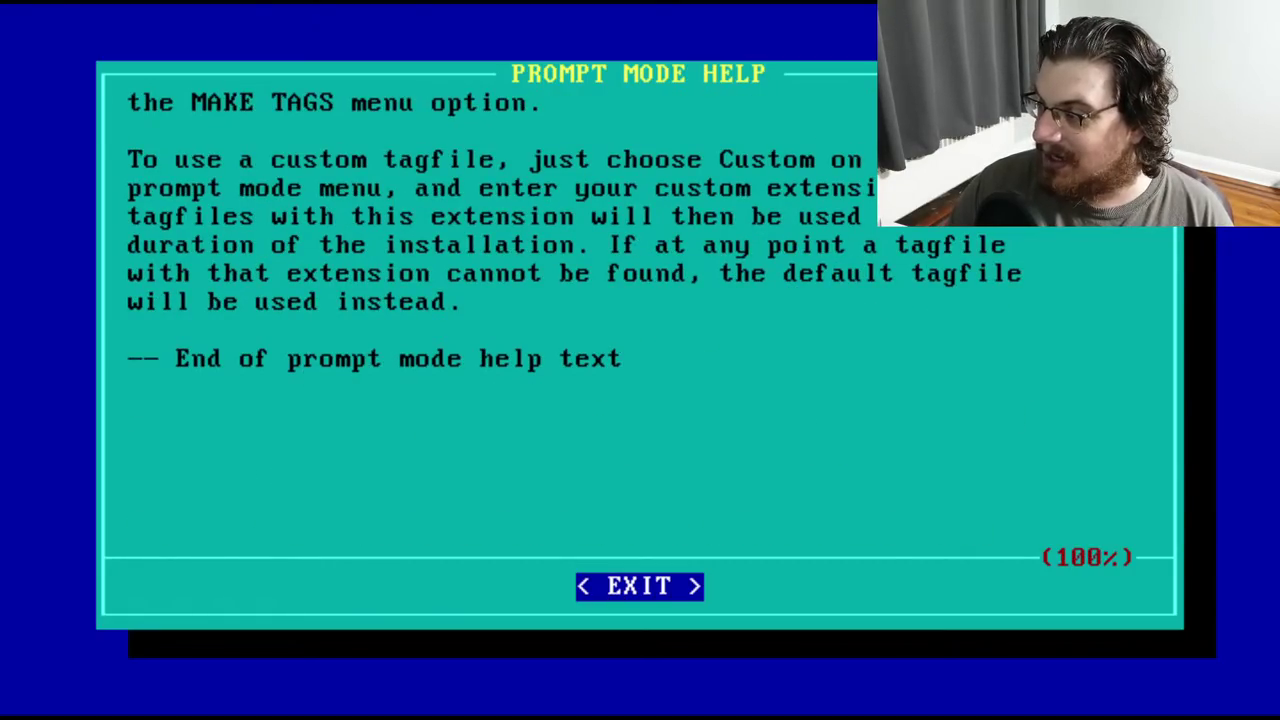
pyautogui.press('Right')
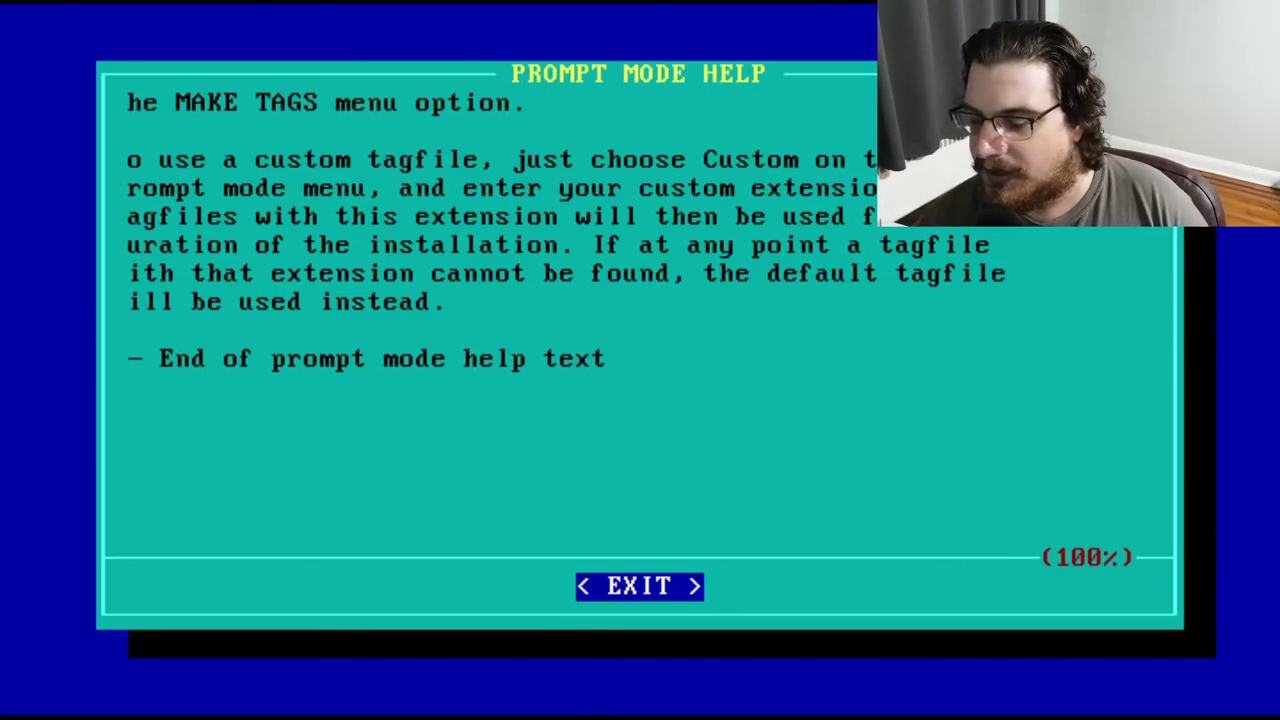
pyautogui.press('Return')
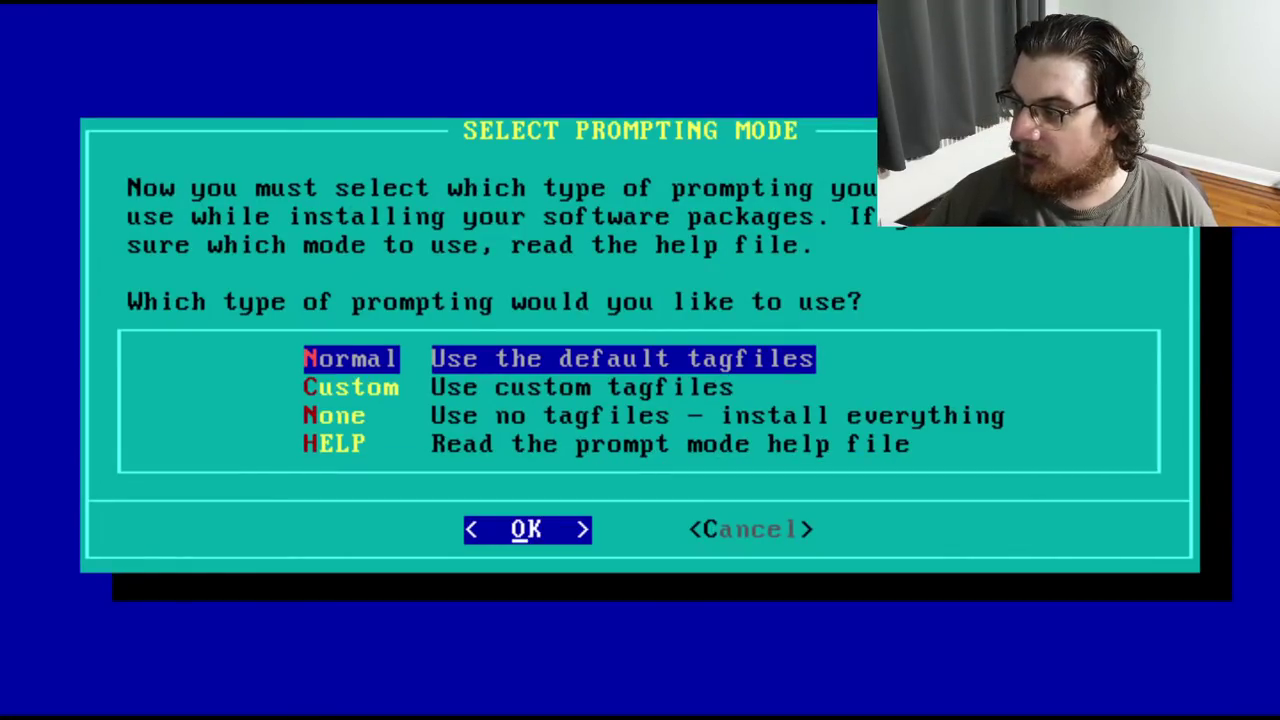
# Choose Normal prompting mode with the default tagfiles
pyautogui.press('Return')
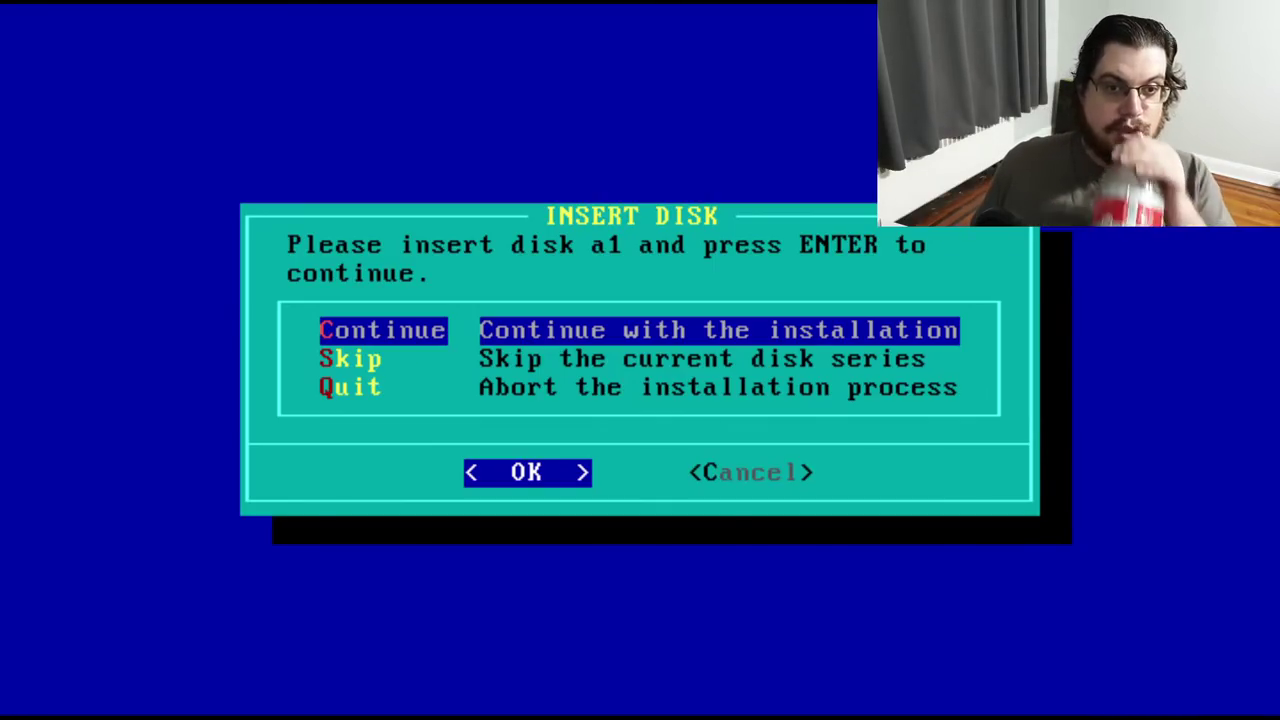
# Continue with disk a1 to begin installing A series packages
pyautogui.press('Return')
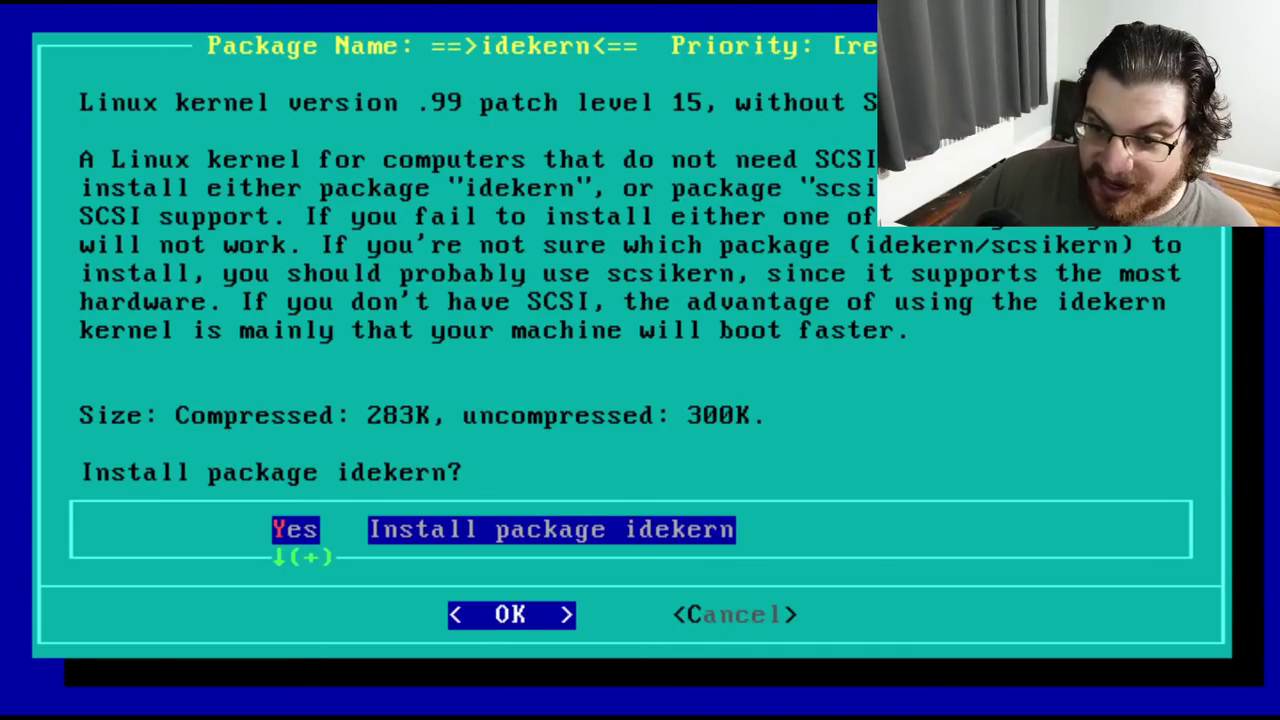
# Skip the idekern kernel and install the SCSI-capable scsikern kernel instead
pyautogui.press('Down')
pyautogui.press('Up')
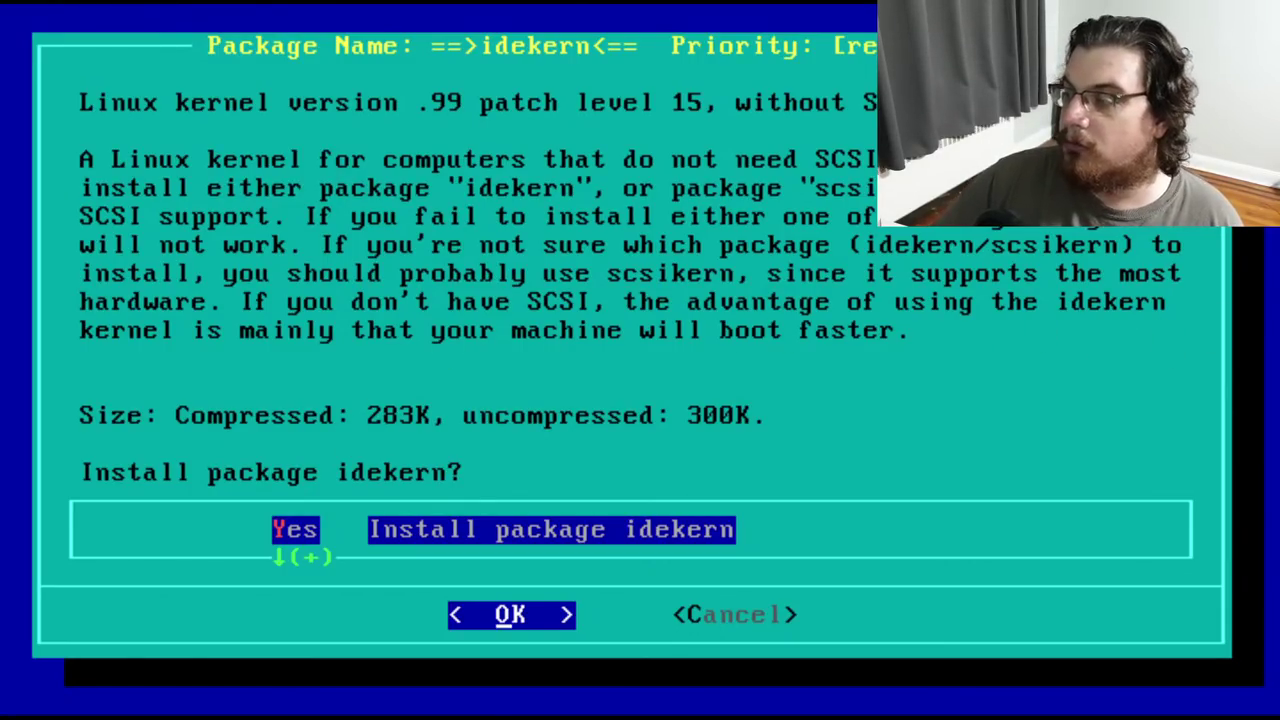
pyautogui.press('Down')
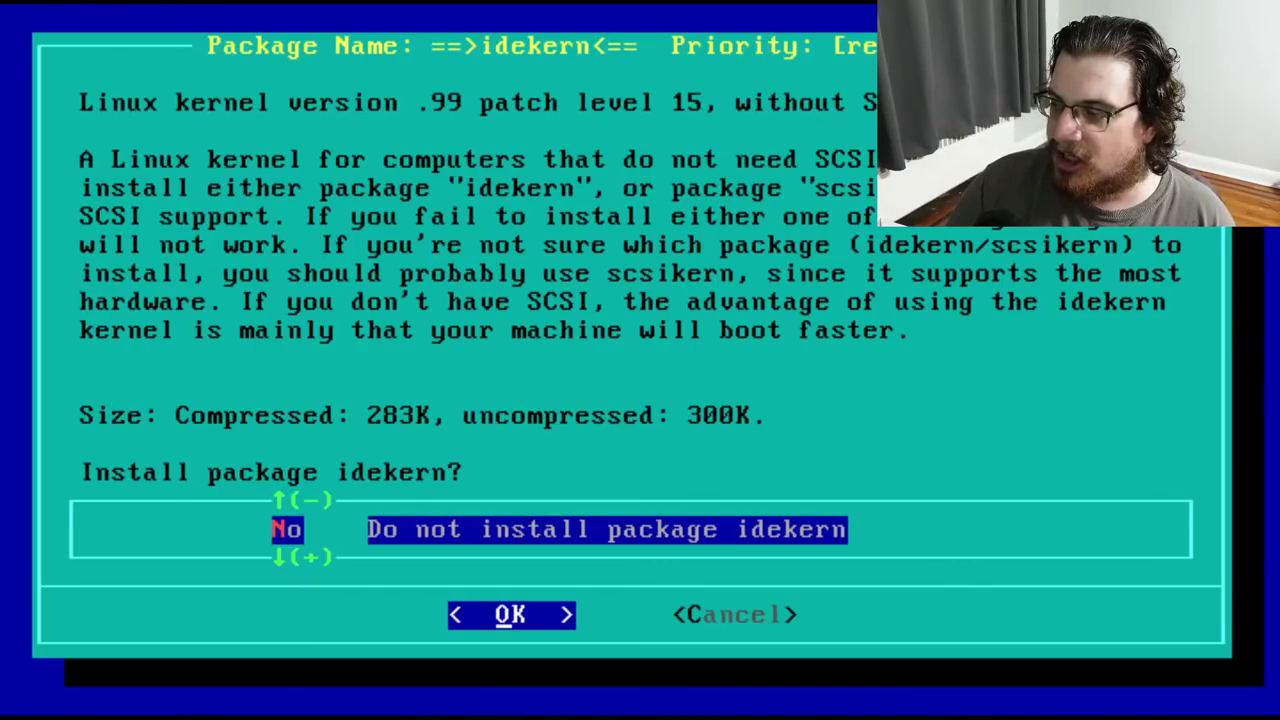
pyautogui.press('Return')
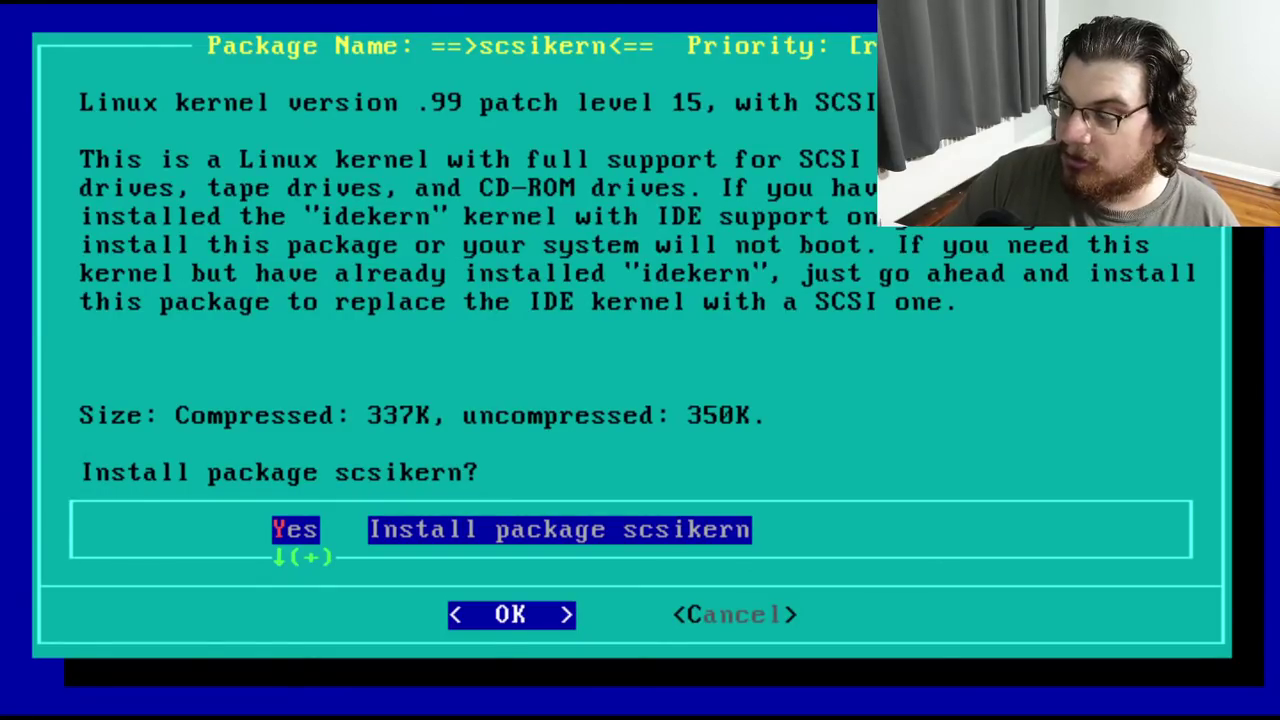
pyautogui.press('Return')
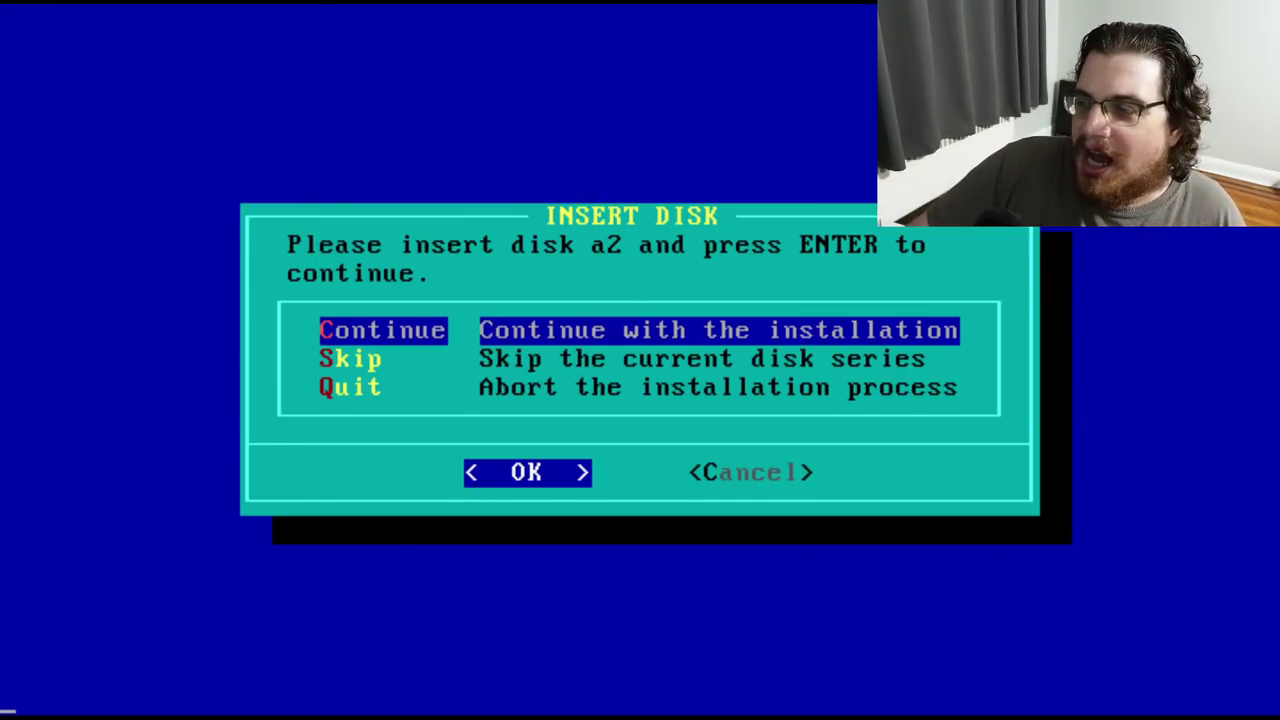
# Continue with disk a2 and accept installing the getty package
pyautogui.press('Return')
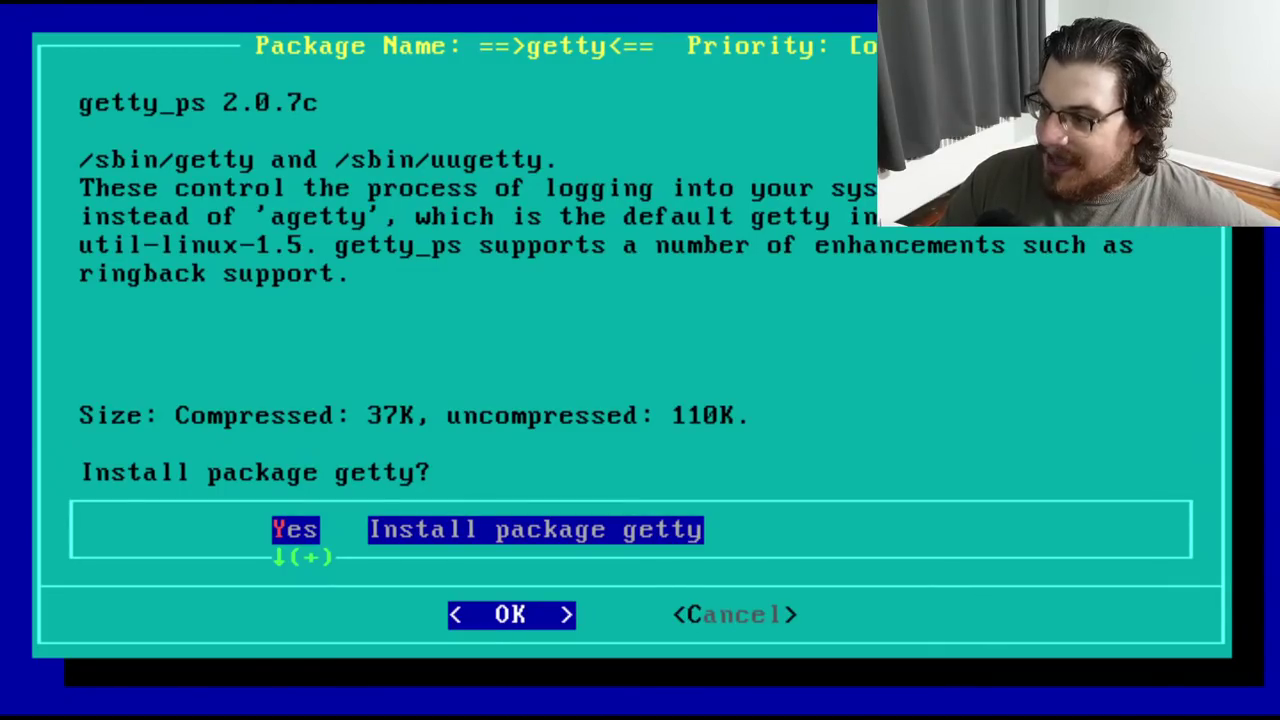
pyautogui.press('Return')
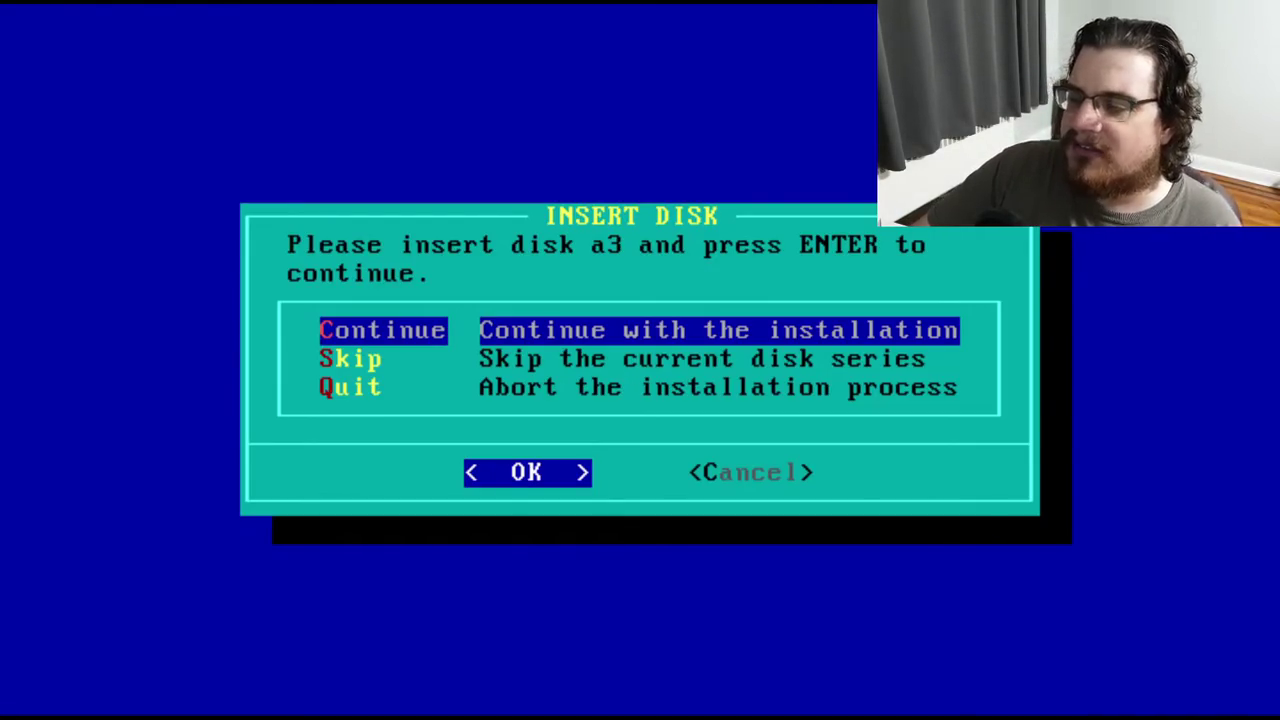
# Continue with disk a3 and answer Yes to install the comms and keytbls packages
pyautogui.press('Return')
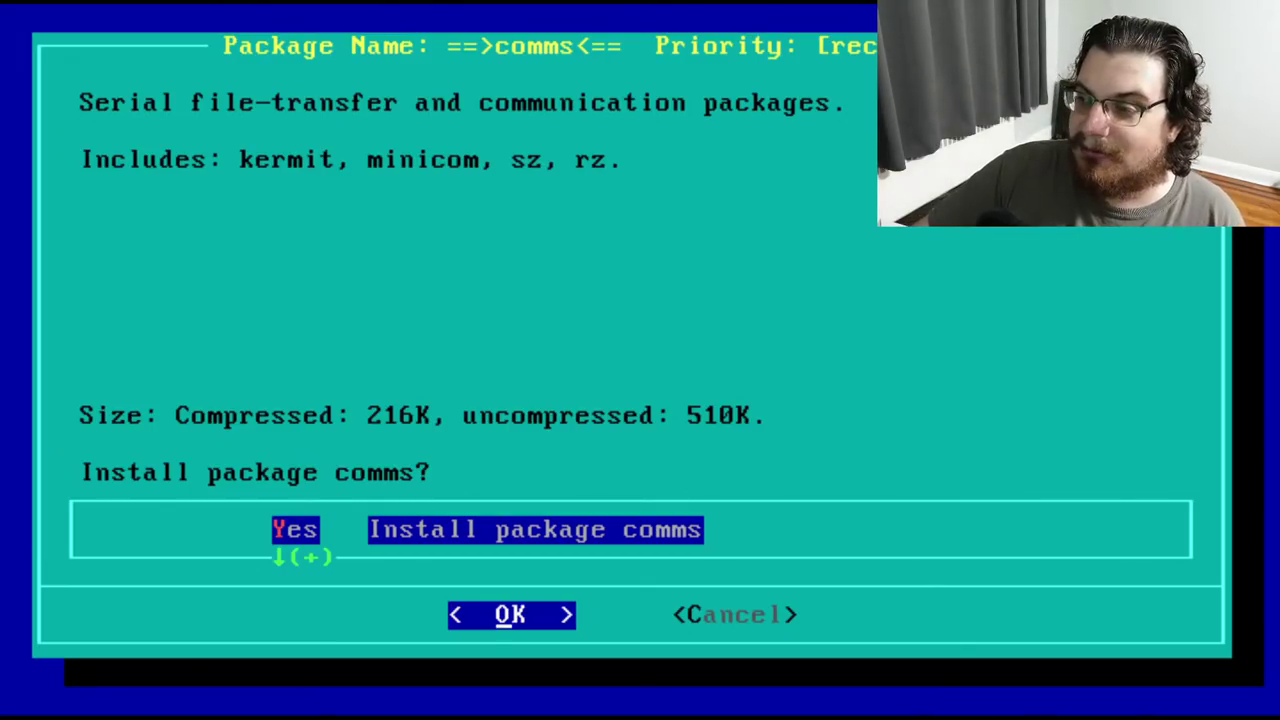
pyautogui.press('Return')
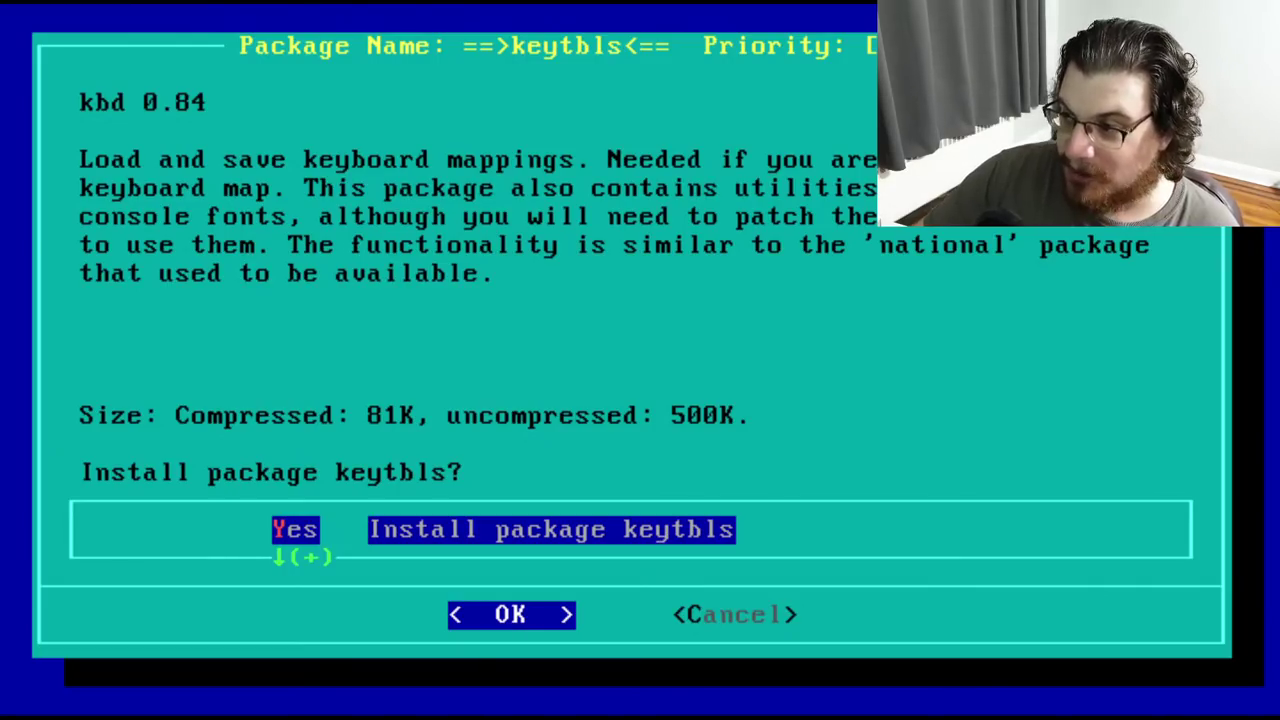
pyautogui.press('Down')
pyautogui.press('Down')
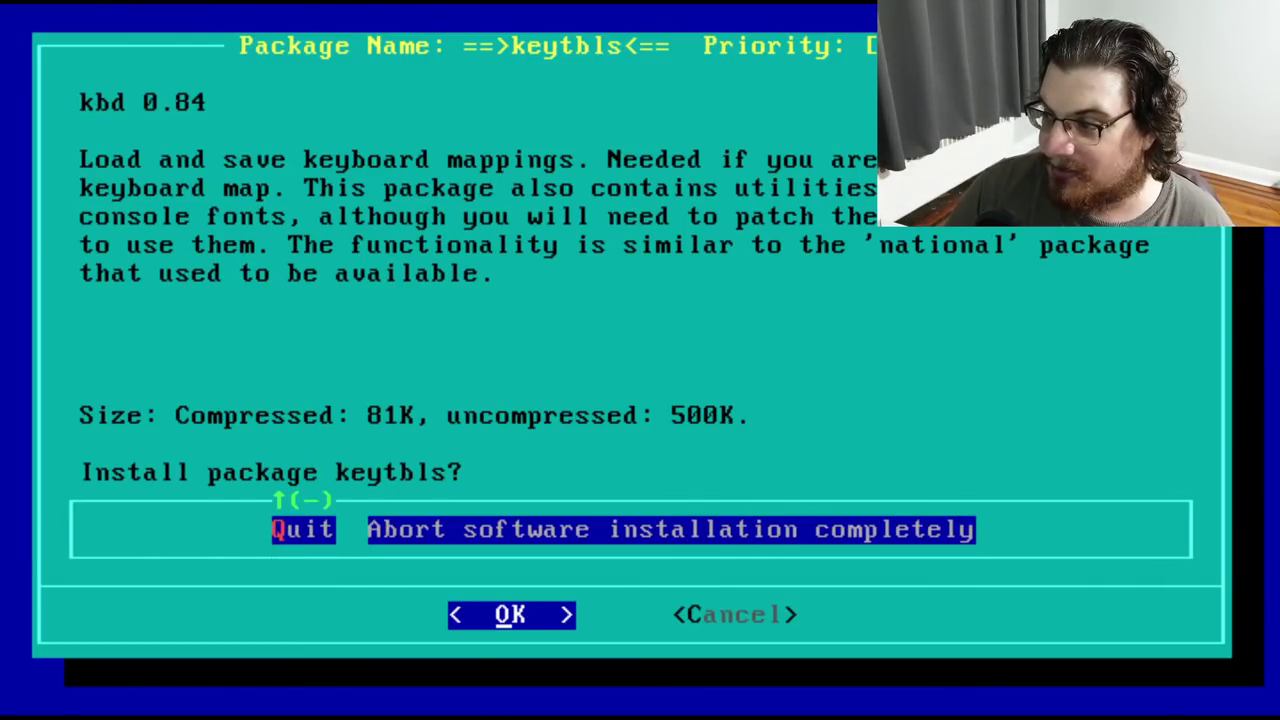
pyautogui.press('Up')
pyautogui.press('Up')
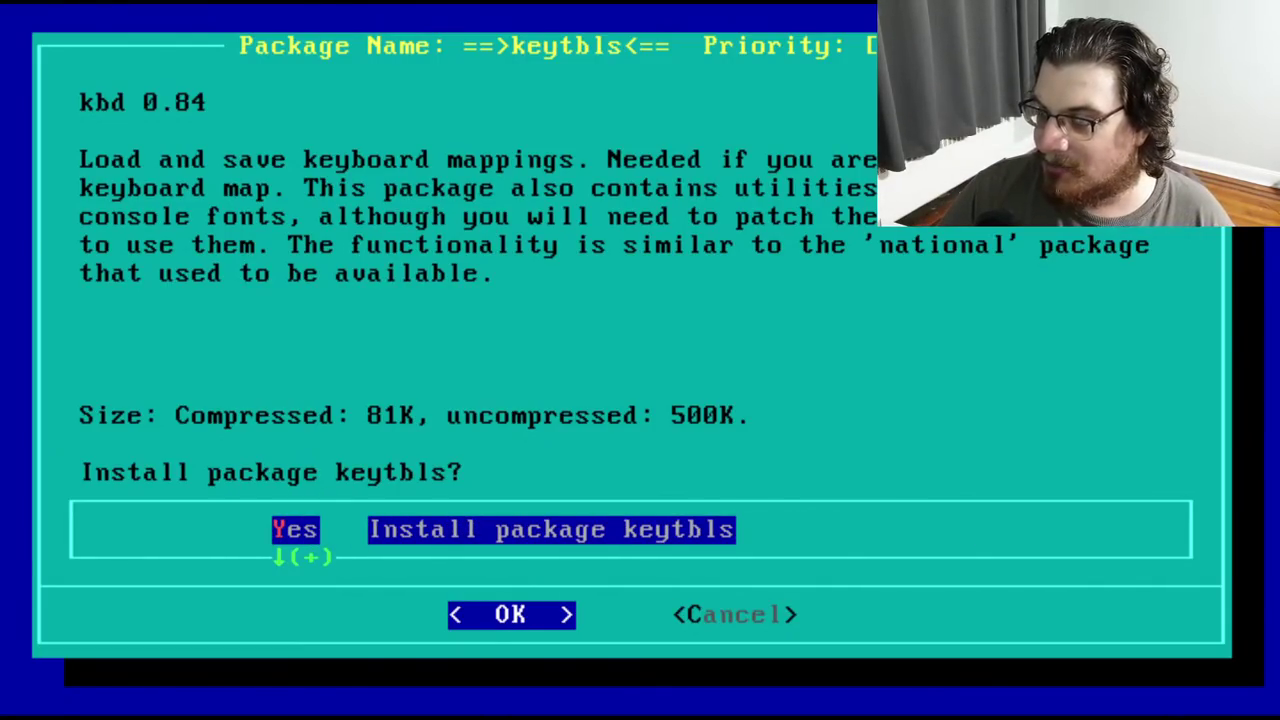
pyautogui.press('Down')
pyautogui.press('Up')
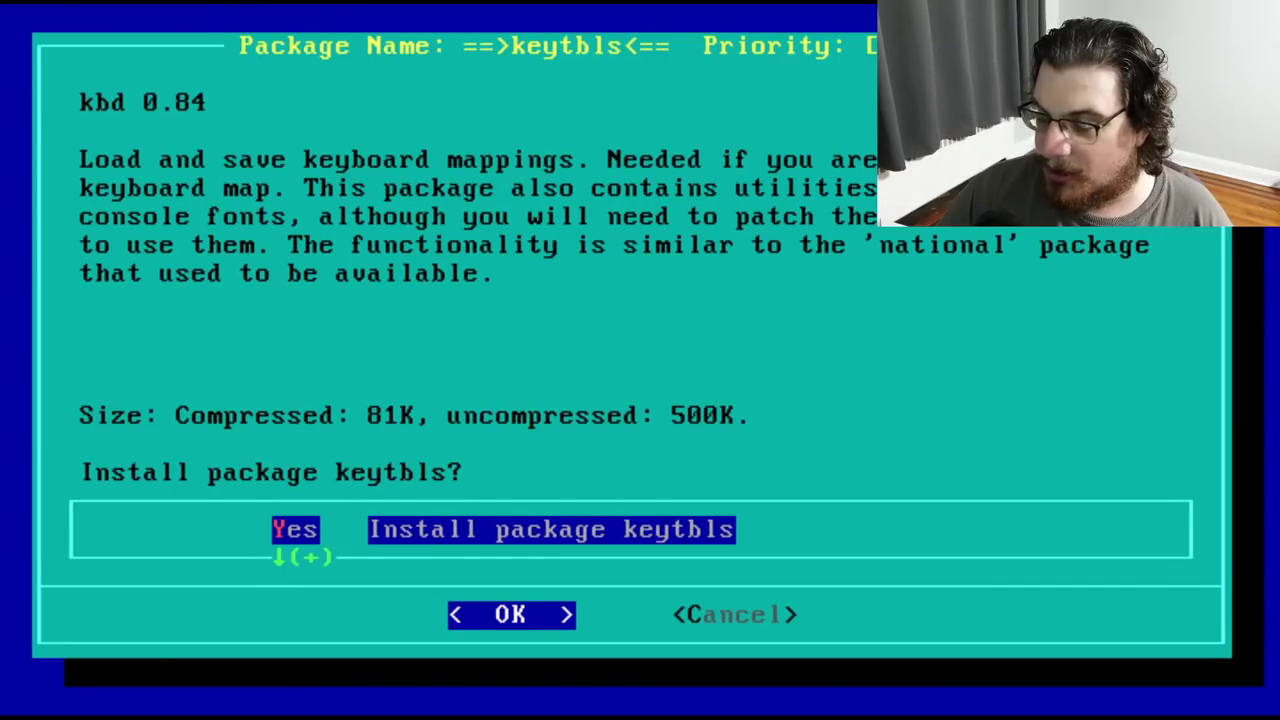
pyautogui.press('Return')
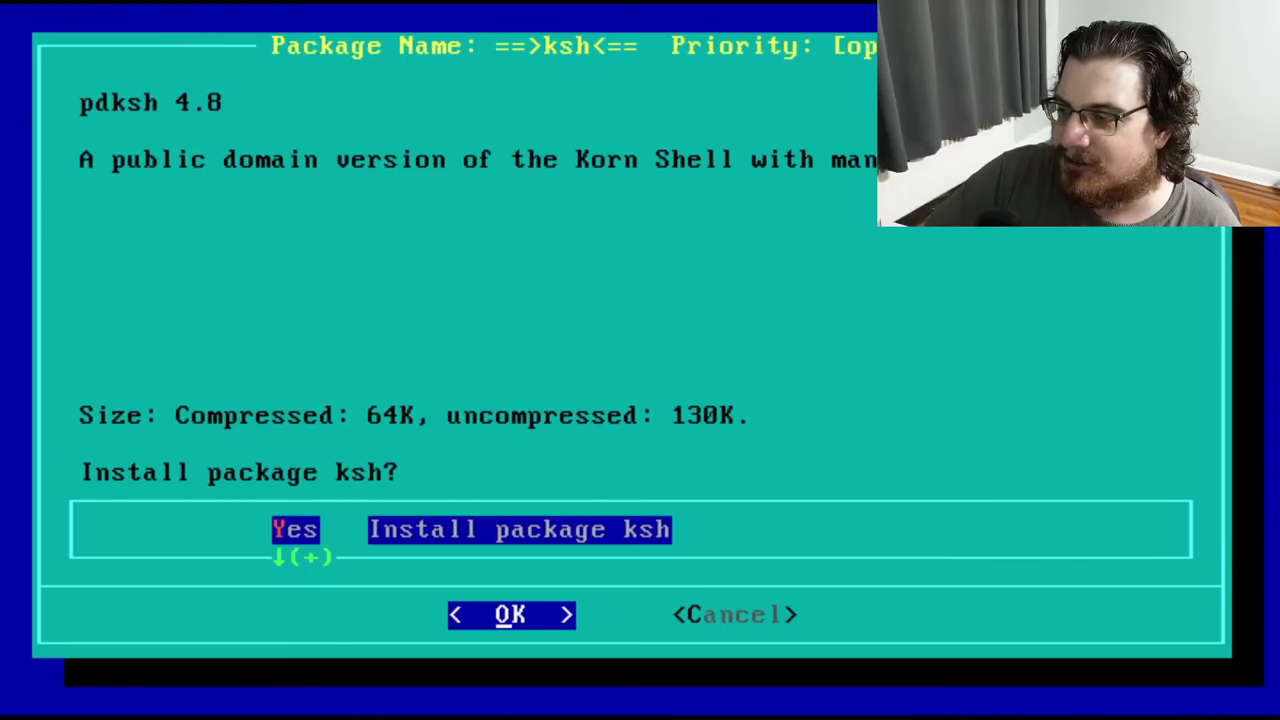
# Answer Yes to install the ksh Korn shell package
pyautogui.press('Return')
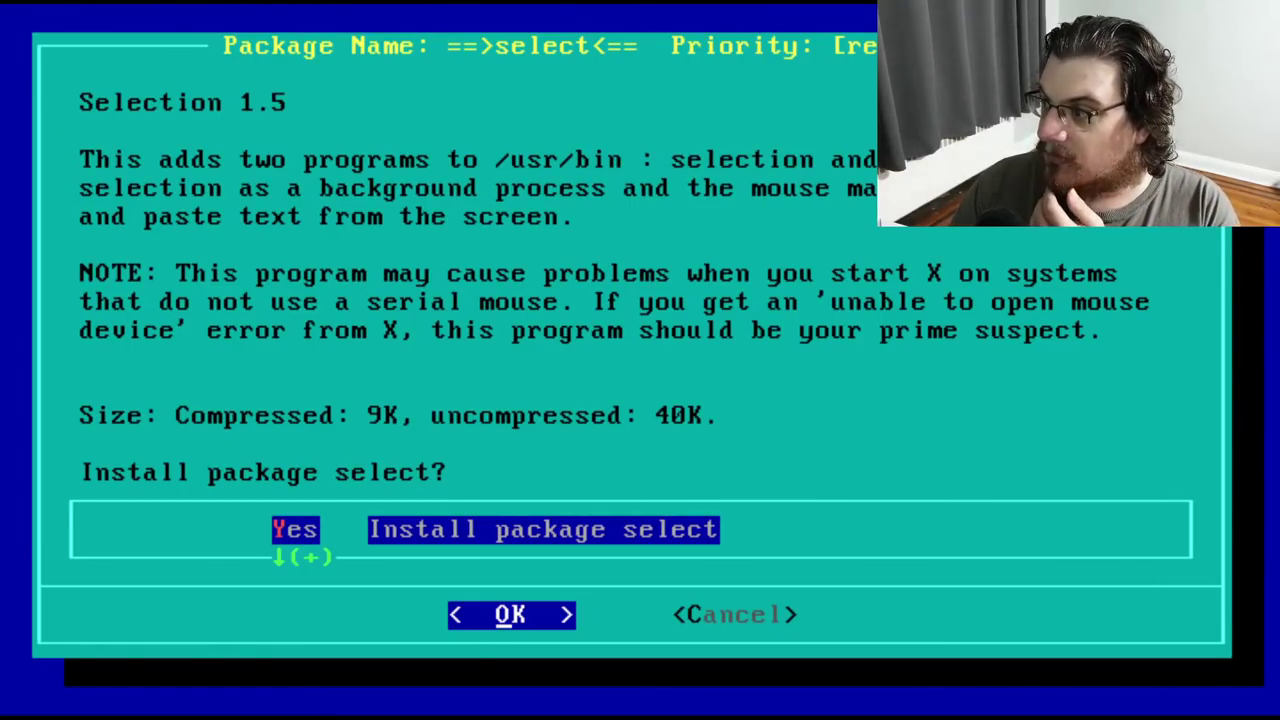
# Decline the select package and install tcsh, completing the A series disks
pyautogui.press('Down')
pyautogui.press('Return')
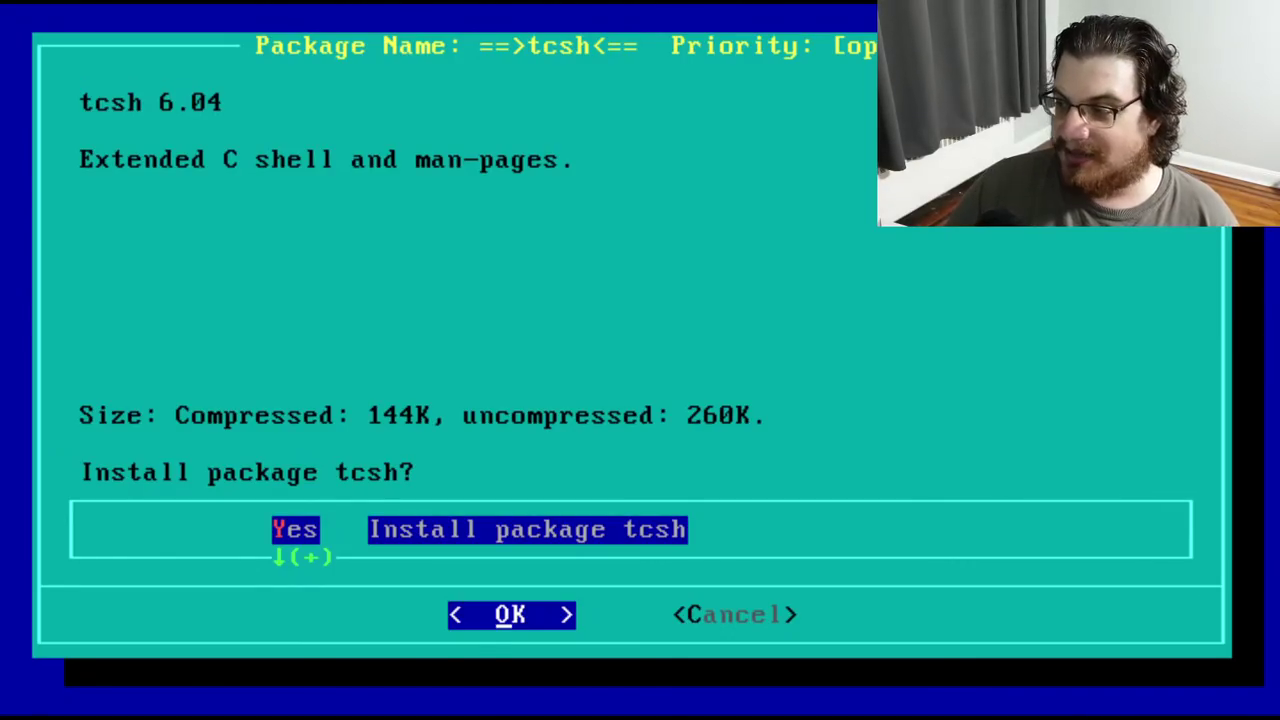
pyautogui.press('Return')
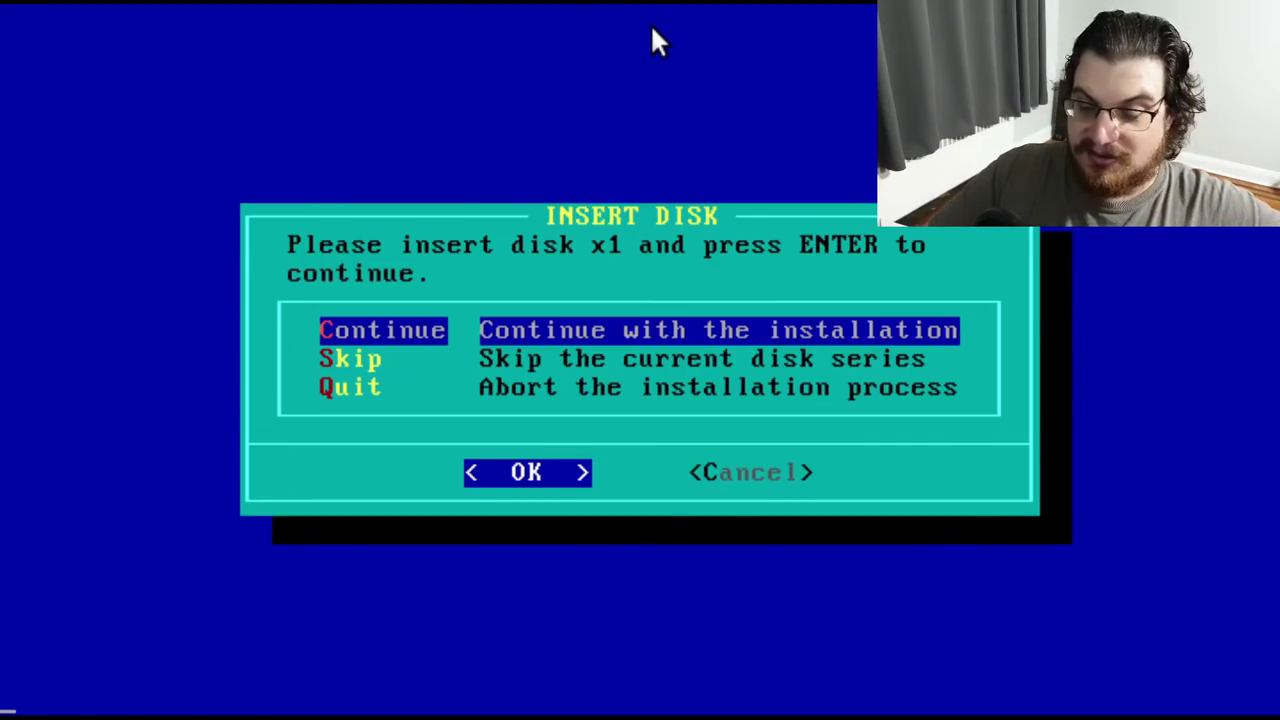
# On disk x1, skip the x_8514, x_mach32 and x_mach8 servers and install xf_doc
pyautogui.press('Return')
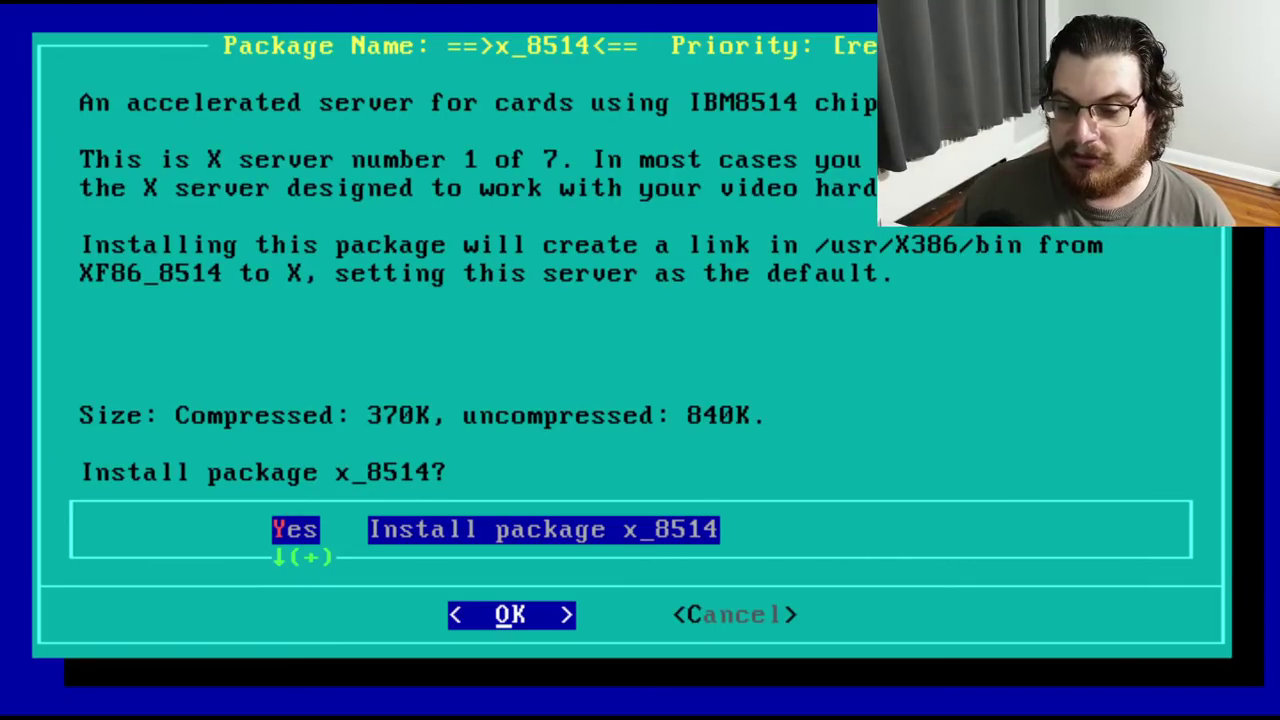
pyautogui.press('Down')
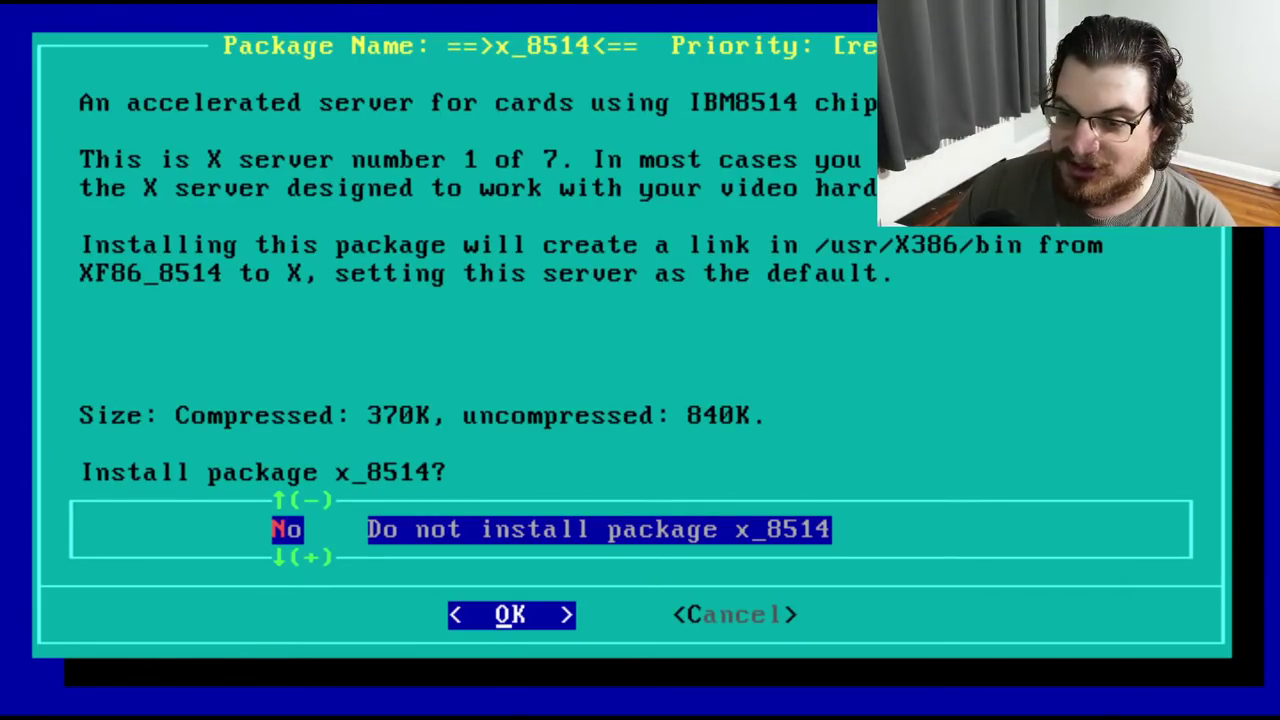
pyautogui.press('Return')
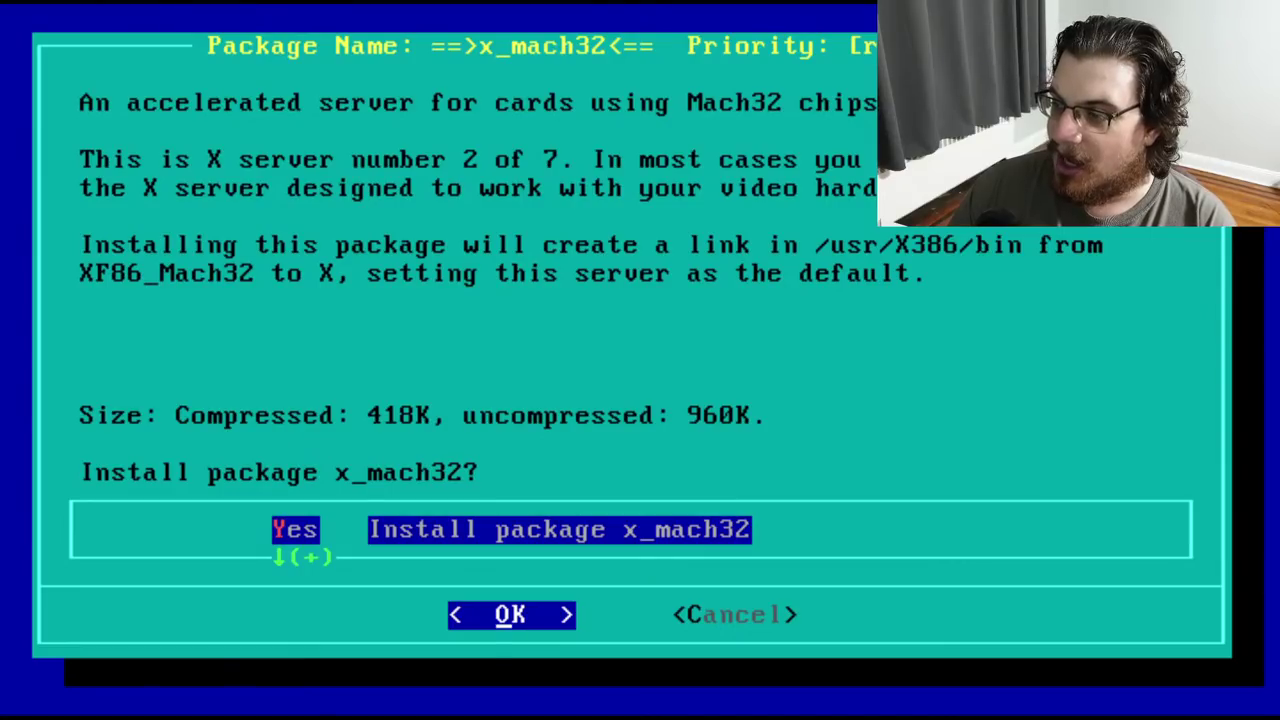
pyautogui.press('Down')
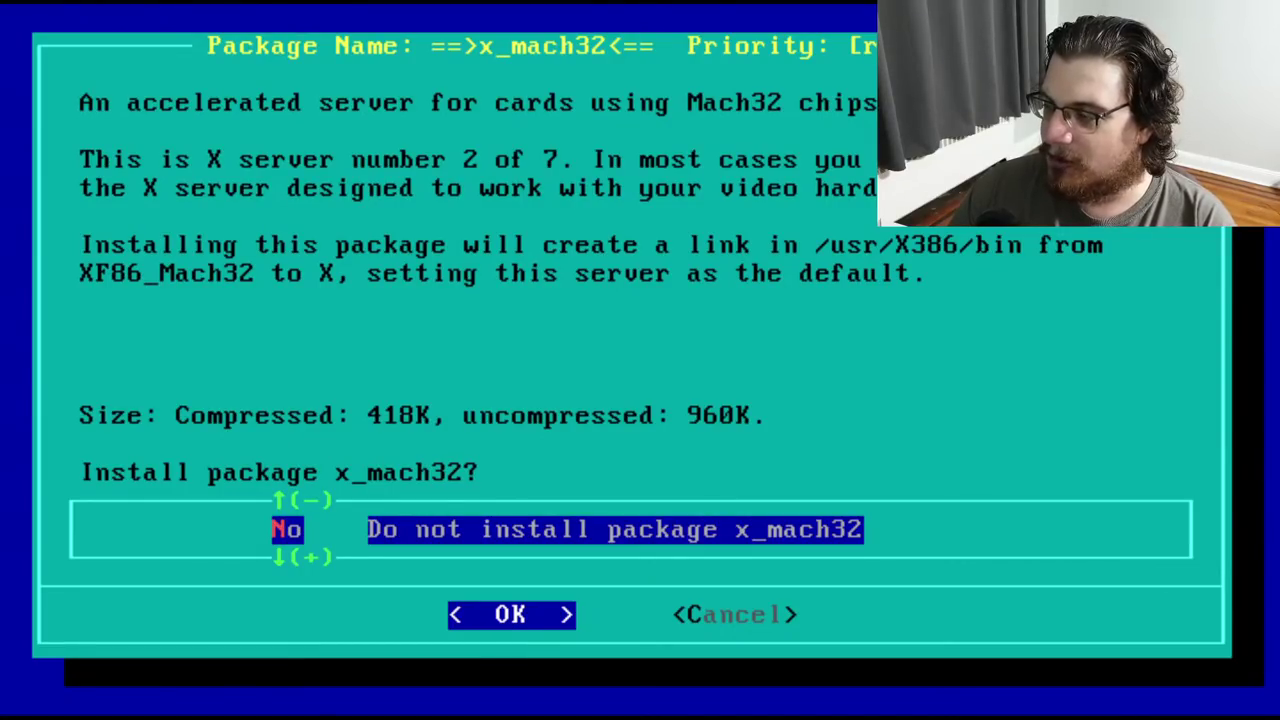
pyautogui.press('Return')
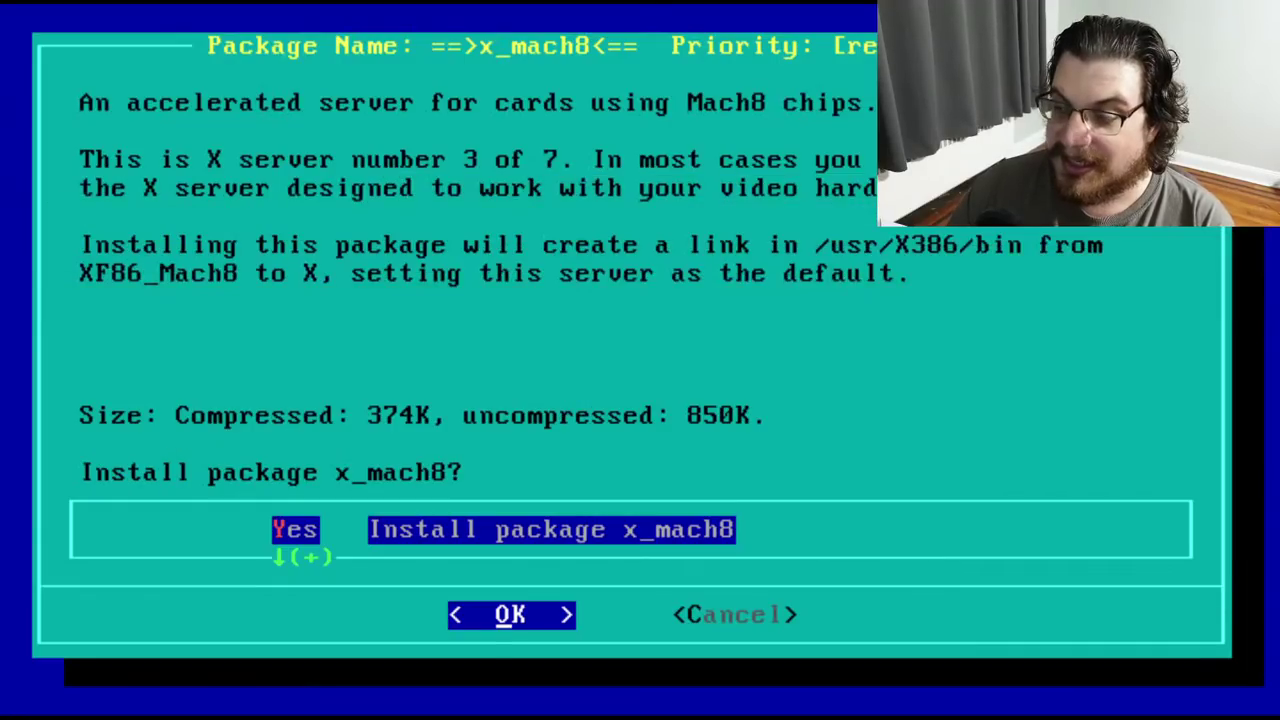
pyautogui.press('Down')
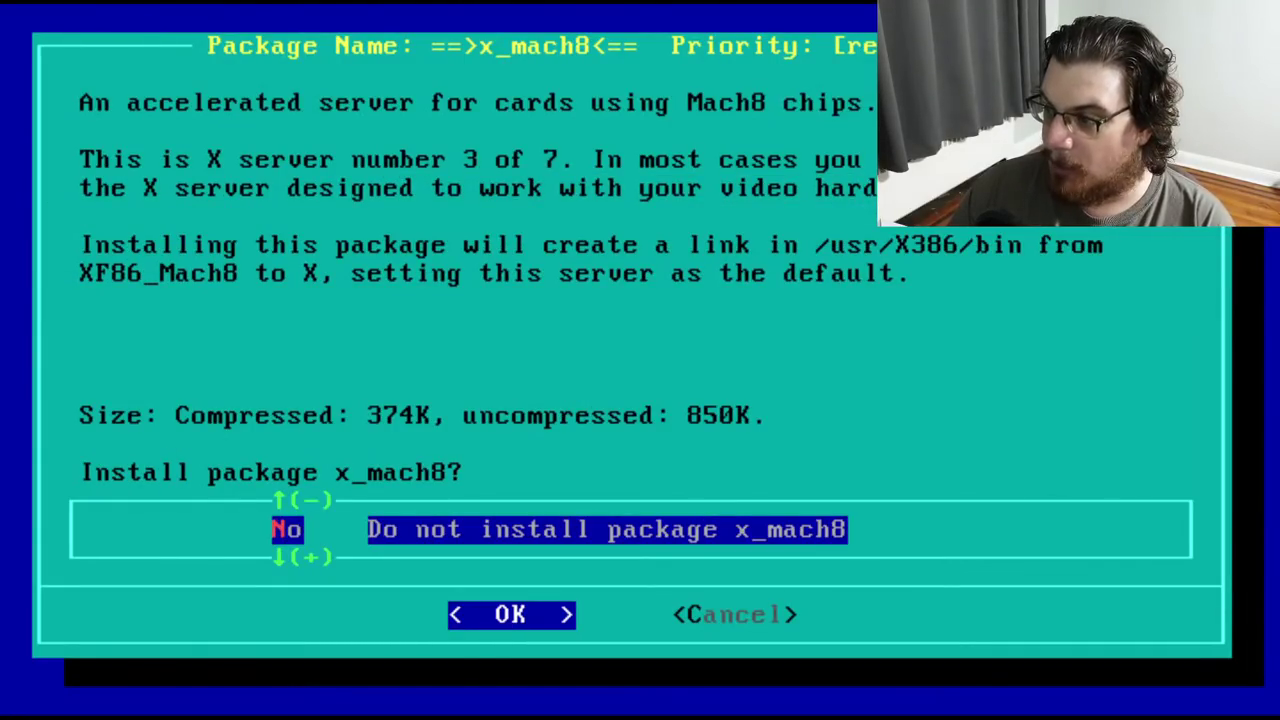
pyautogui.press('Return')
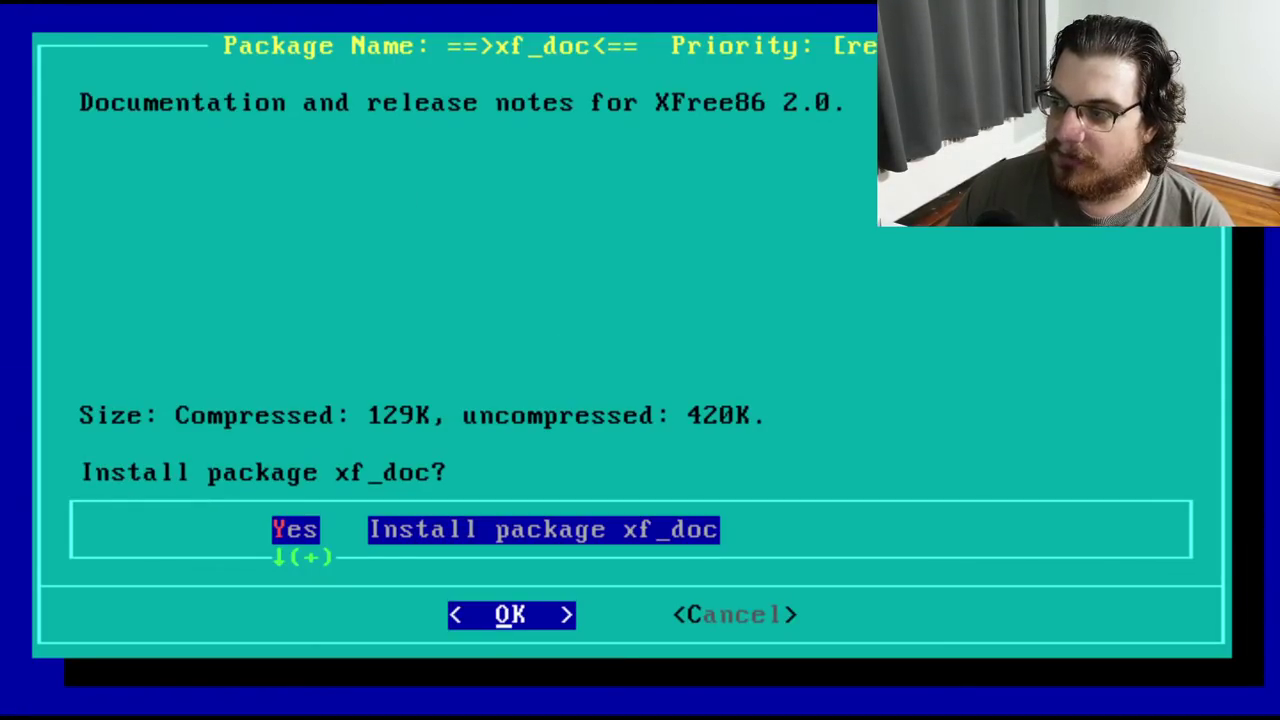
pyautogui.press('Return')
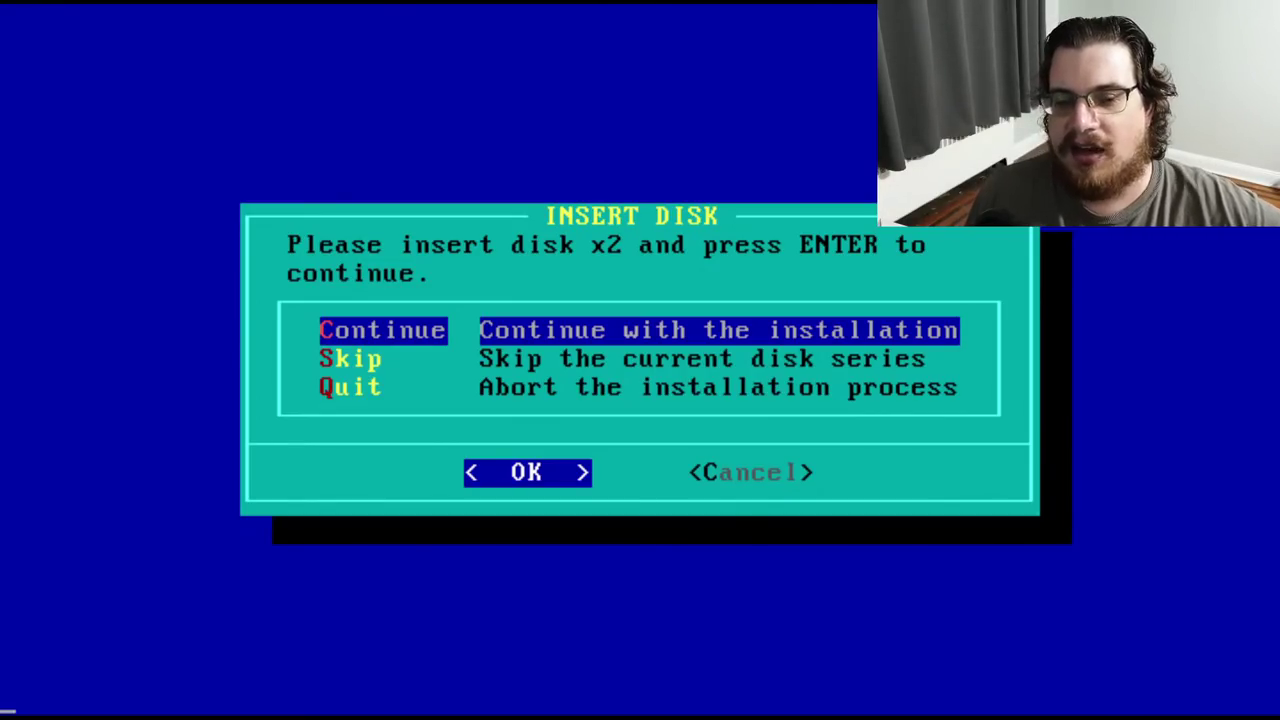
# On disk x2, skip the x_mono and x_s3 servers and install the x_svga server
pyautogui.press('Return')
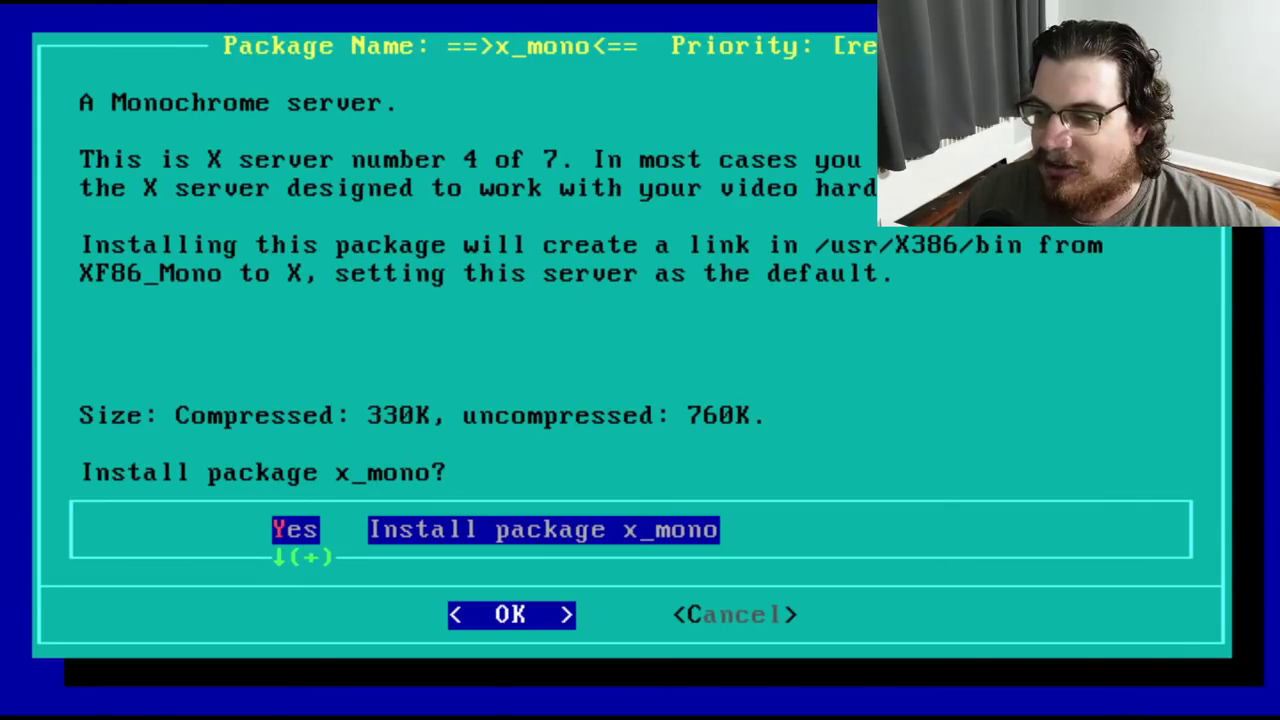
pyautogui.press('Down')
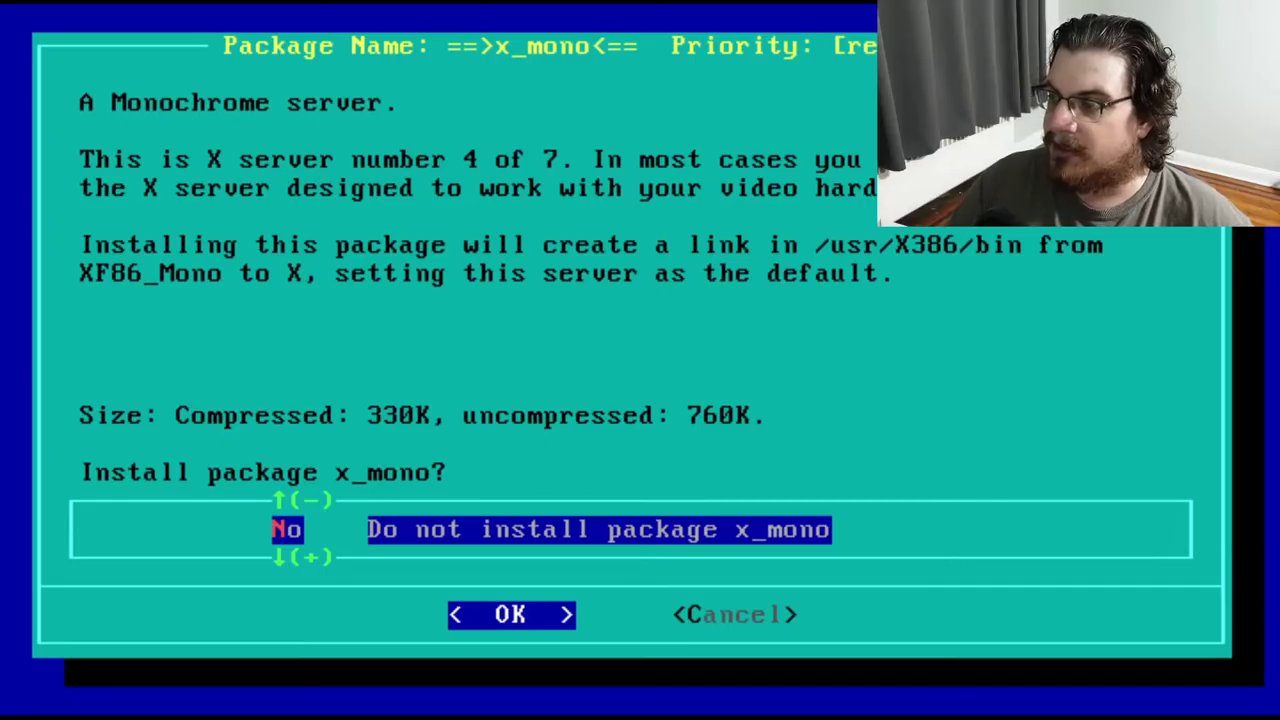
pyautogui.press('Return')
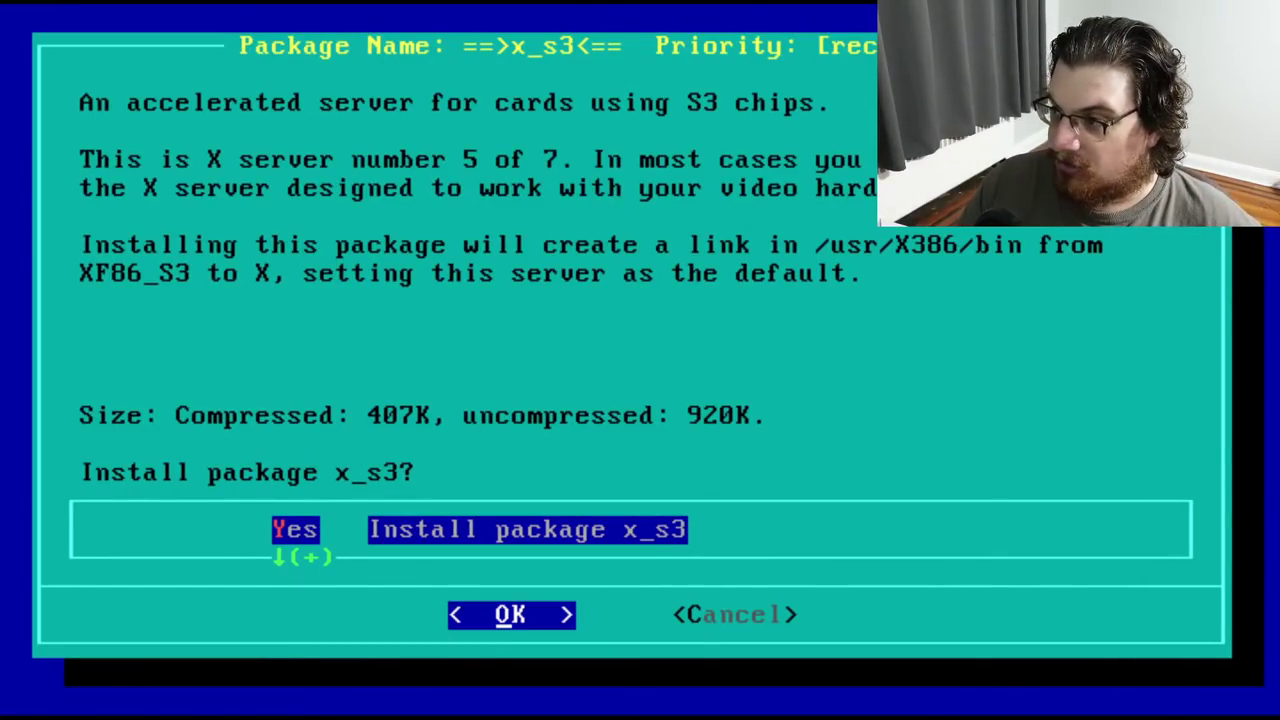
pyautogui.press('Down')
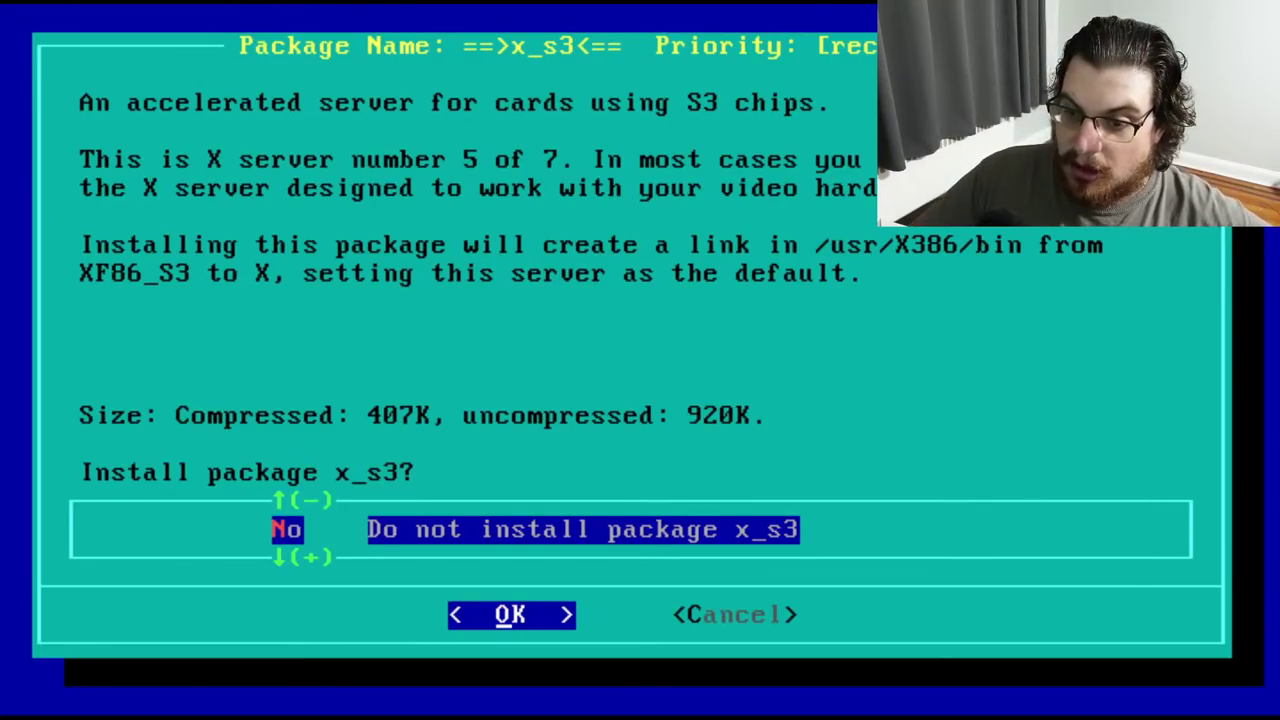
pyautogui.press('Return')
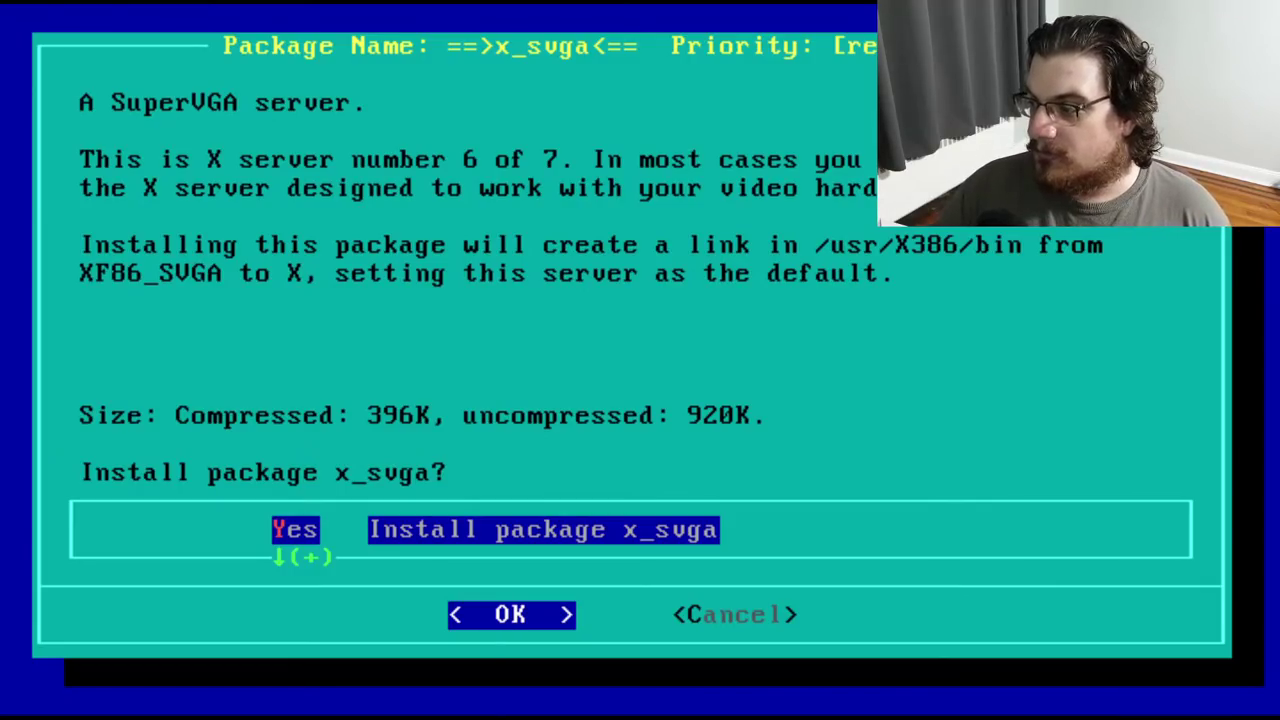
pyautogui.press('q')
pyautogui.press('Up')
pyautogui.press('Up')
pyautogui.press('Return')
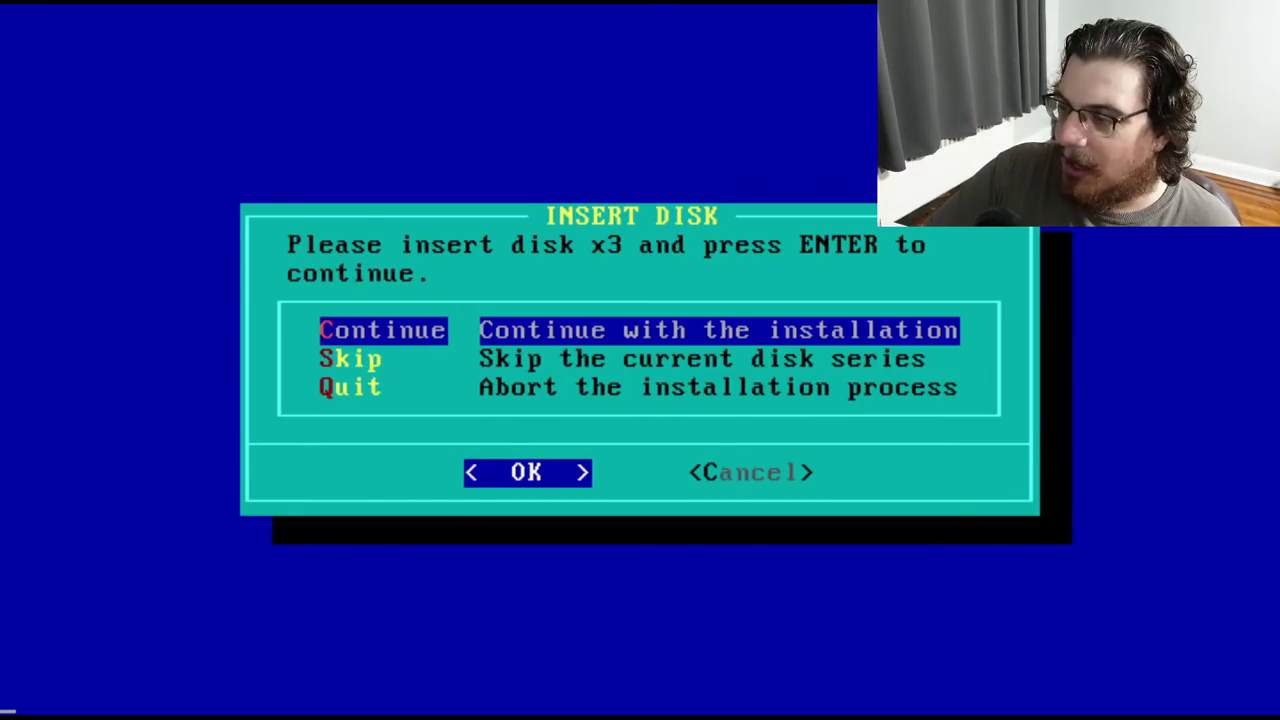
# On disk x3, decline the x_vga16 server and install the xman1 man pages
pyautogui.press('Return')
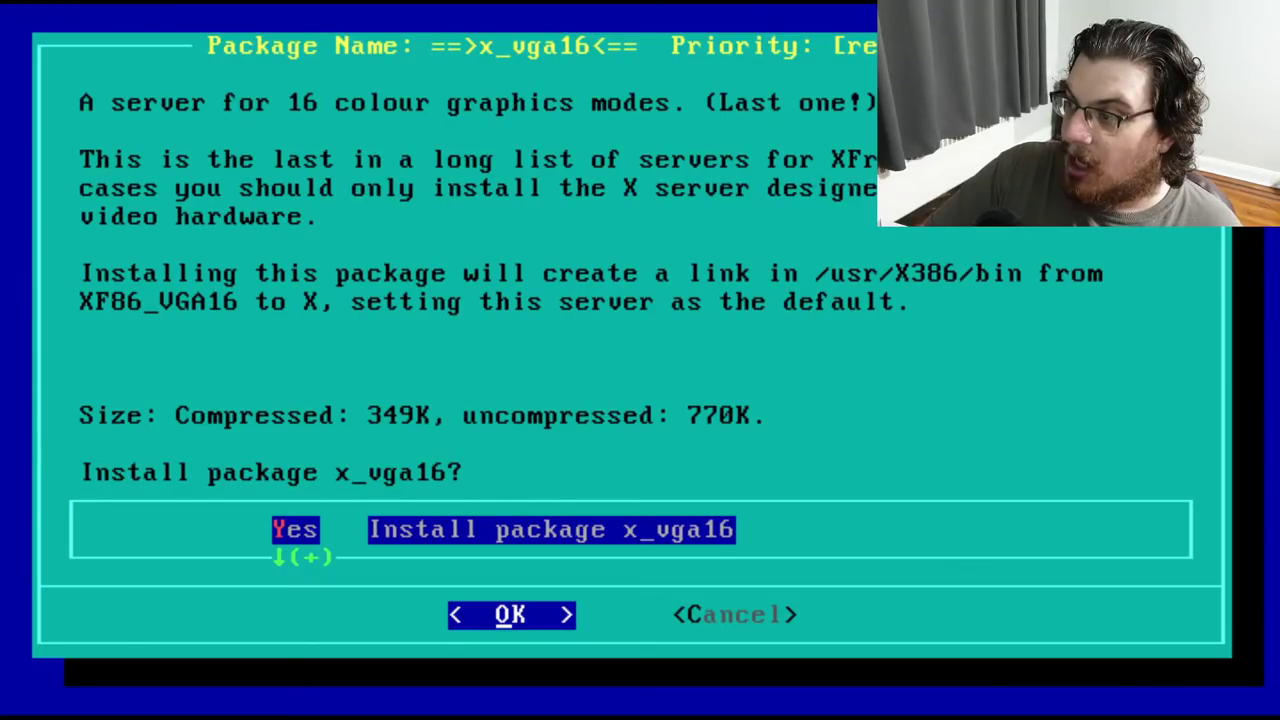
pyautogui.press('Down')
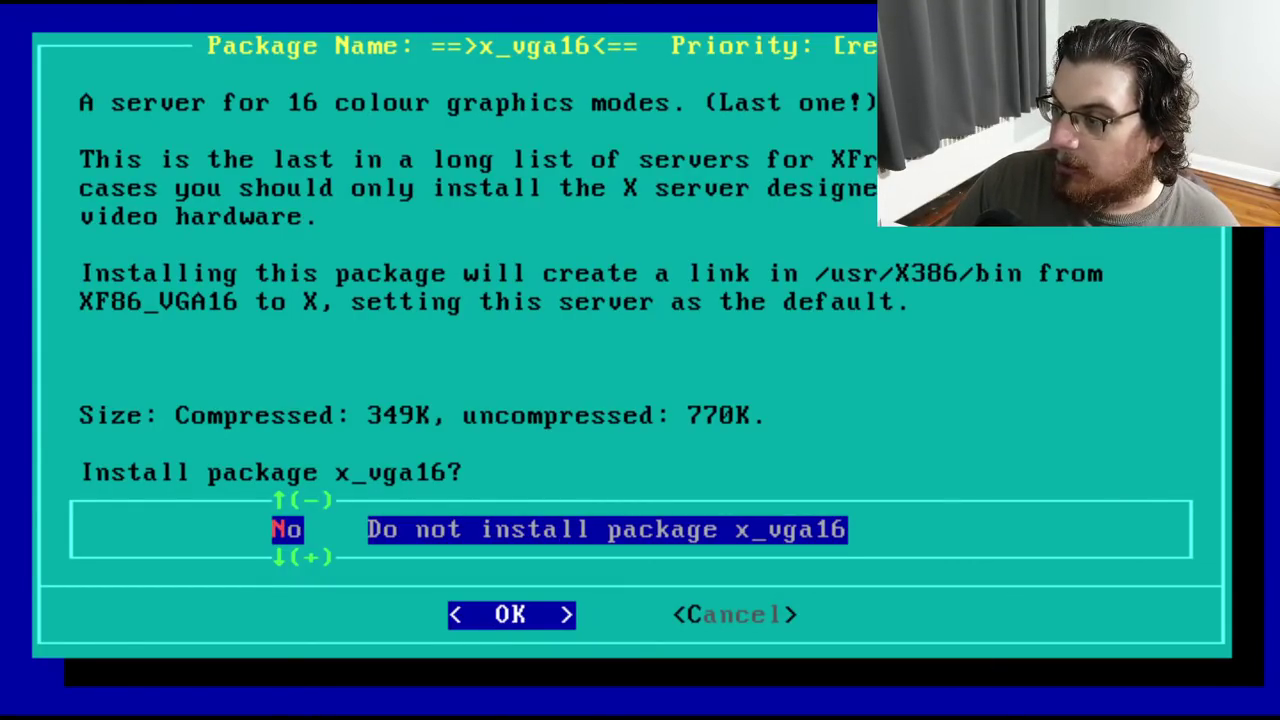
pyautogui.press('Return')
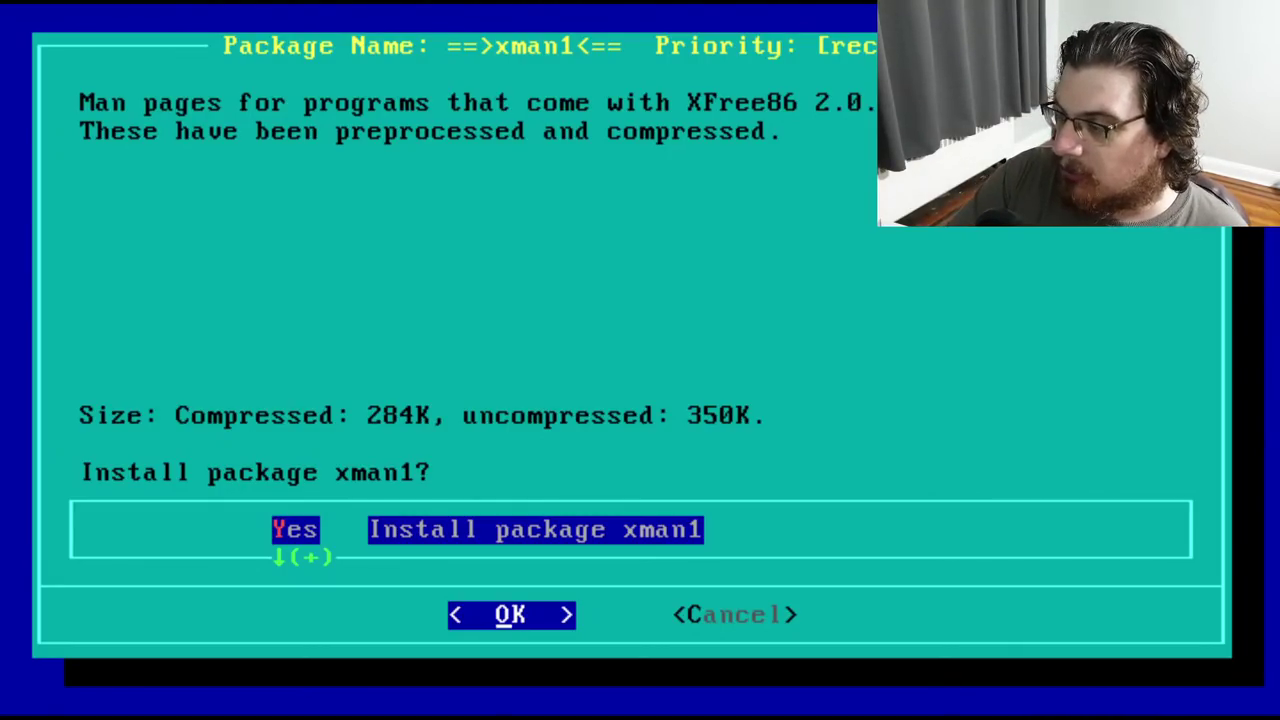
pyautogui.press('Return')
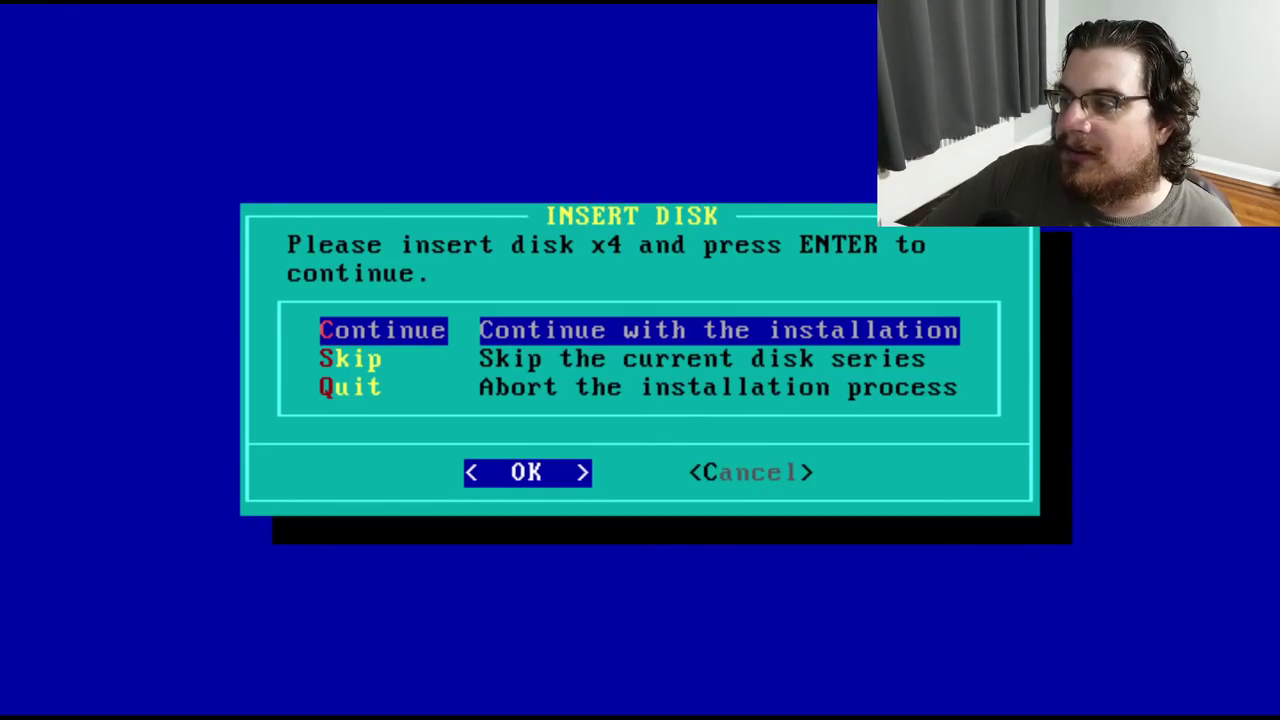
# Continue with disk x4, letting xf_bin auto-install, and install the xfonts1 fonts
pyautogui.press('Return')
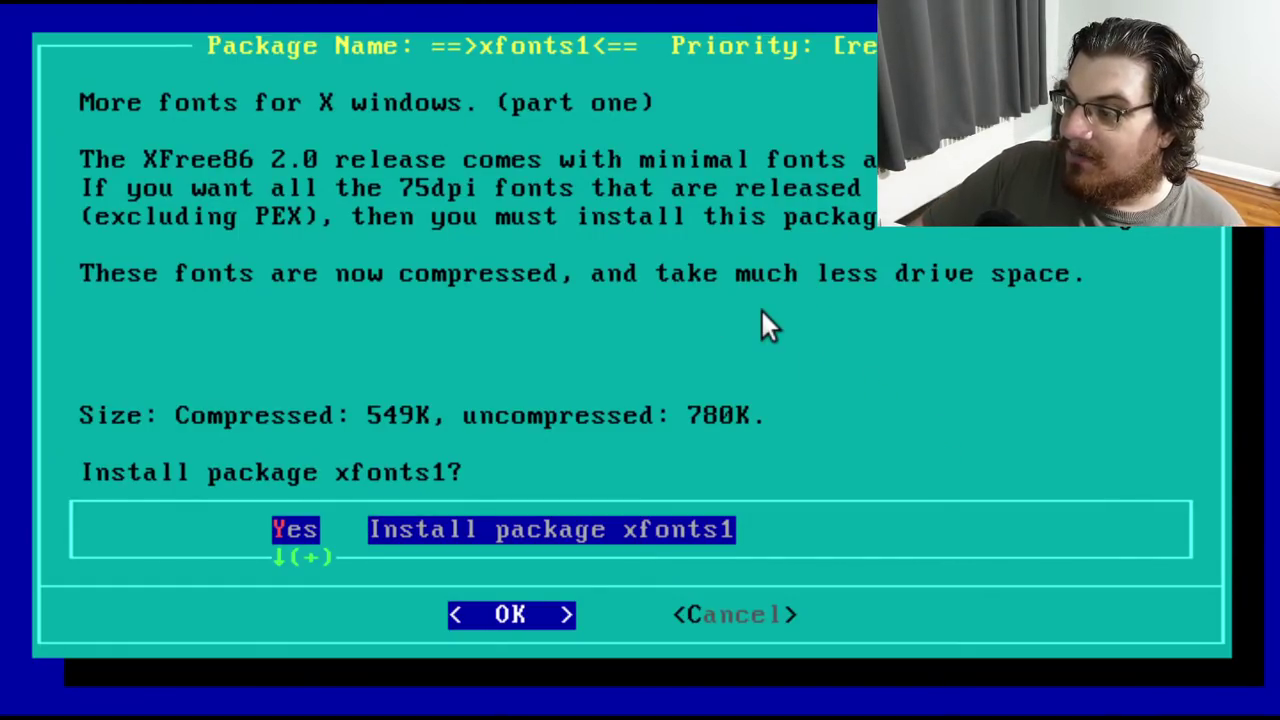
pyautogui.press('Return')
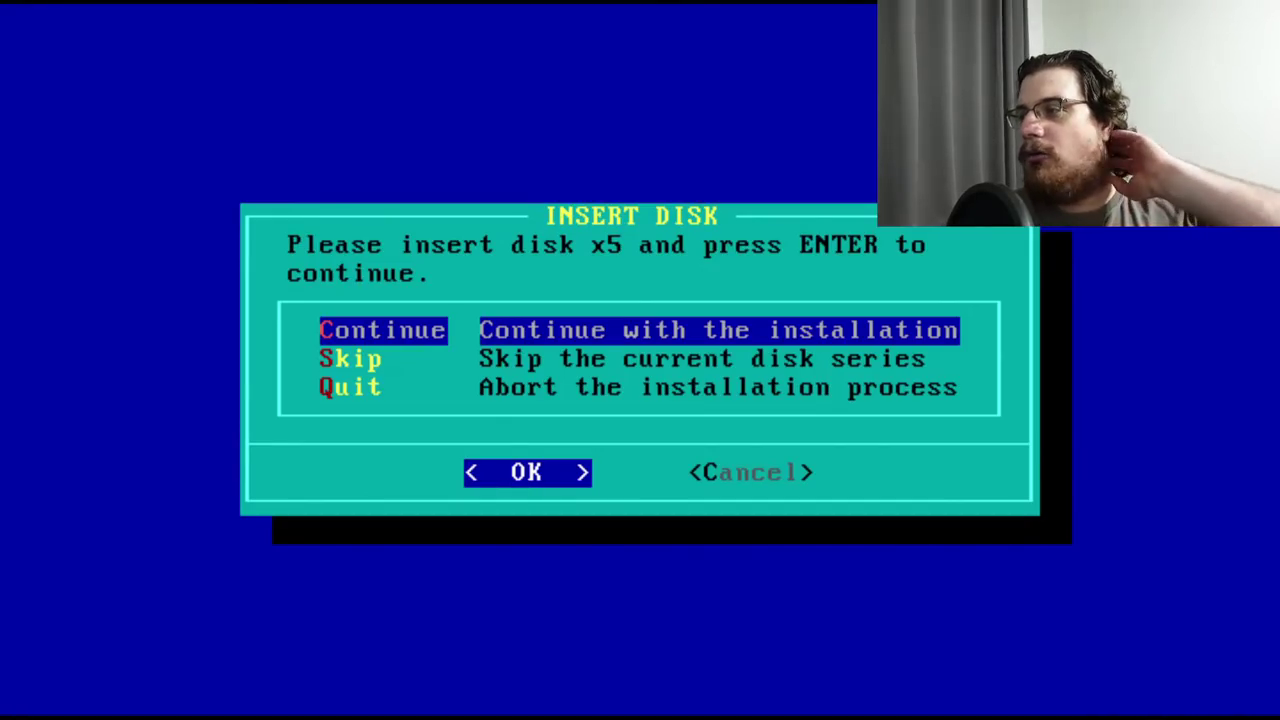
# On disk x5, install the fvwmicns color icons, xconfig sample files and xfonts2 fonts
pyautogui.press('Return')
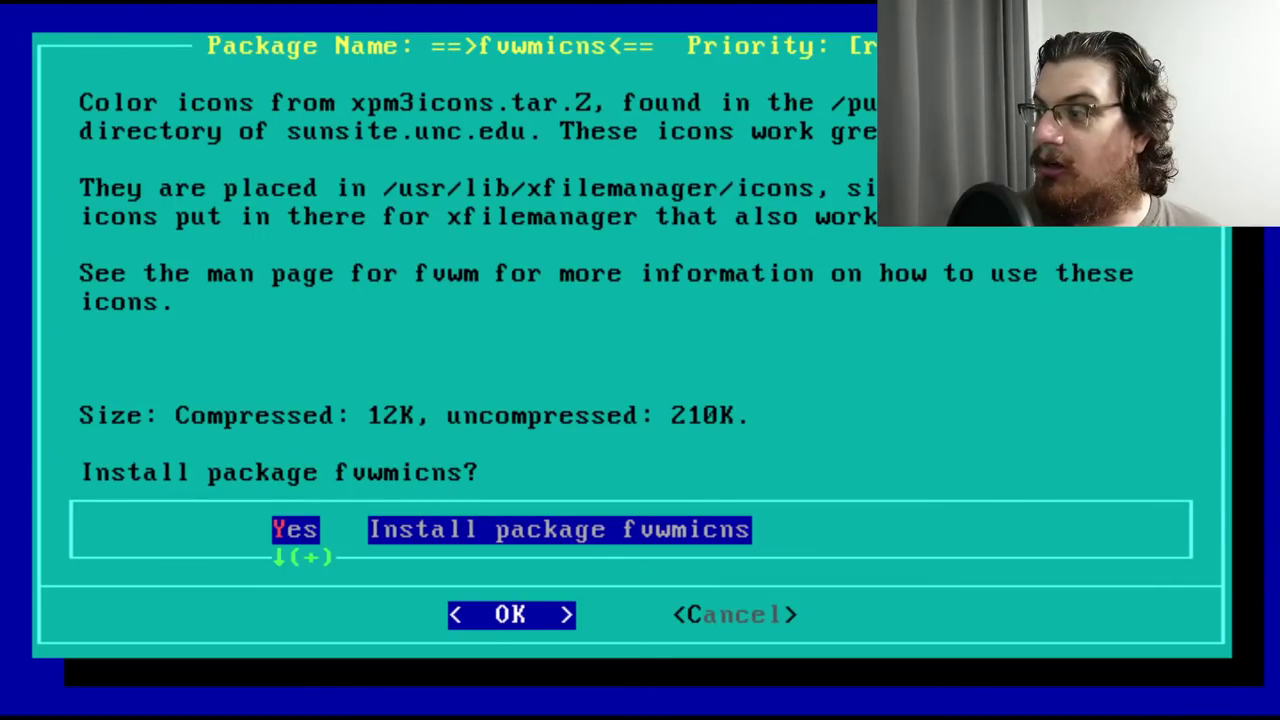
pyautogui.press('Return')
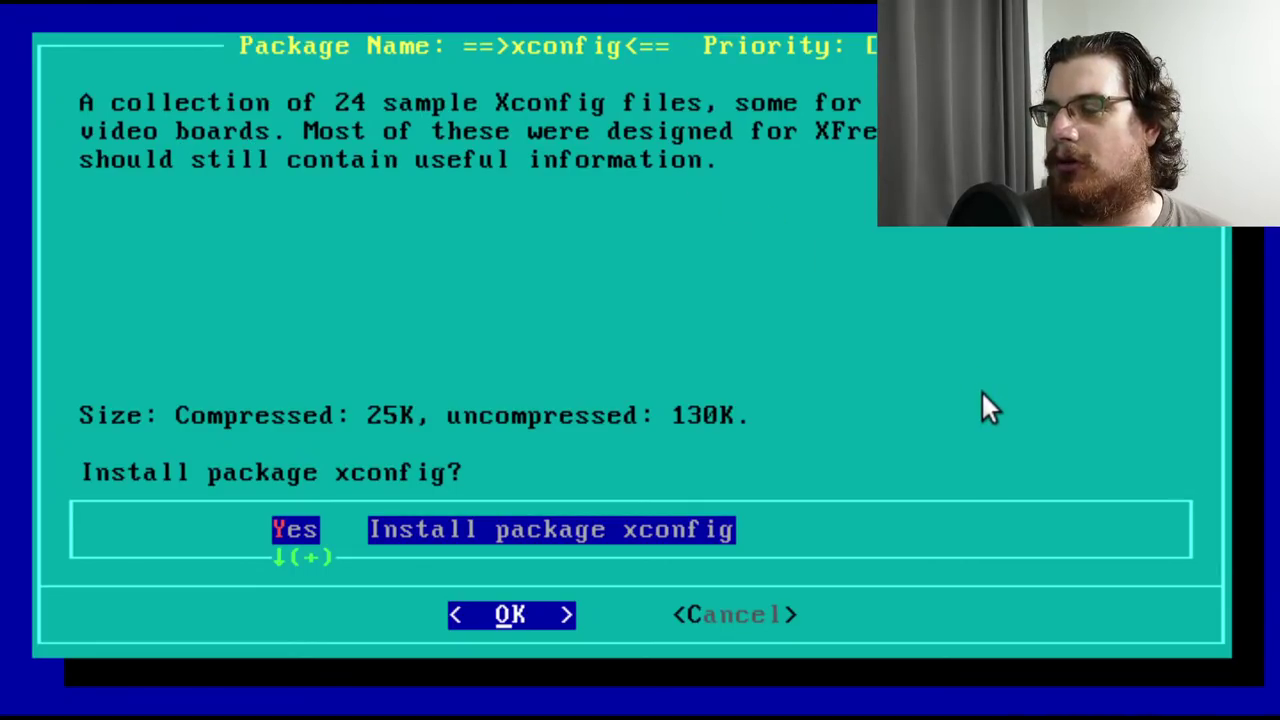
pyautogui.press('Return')
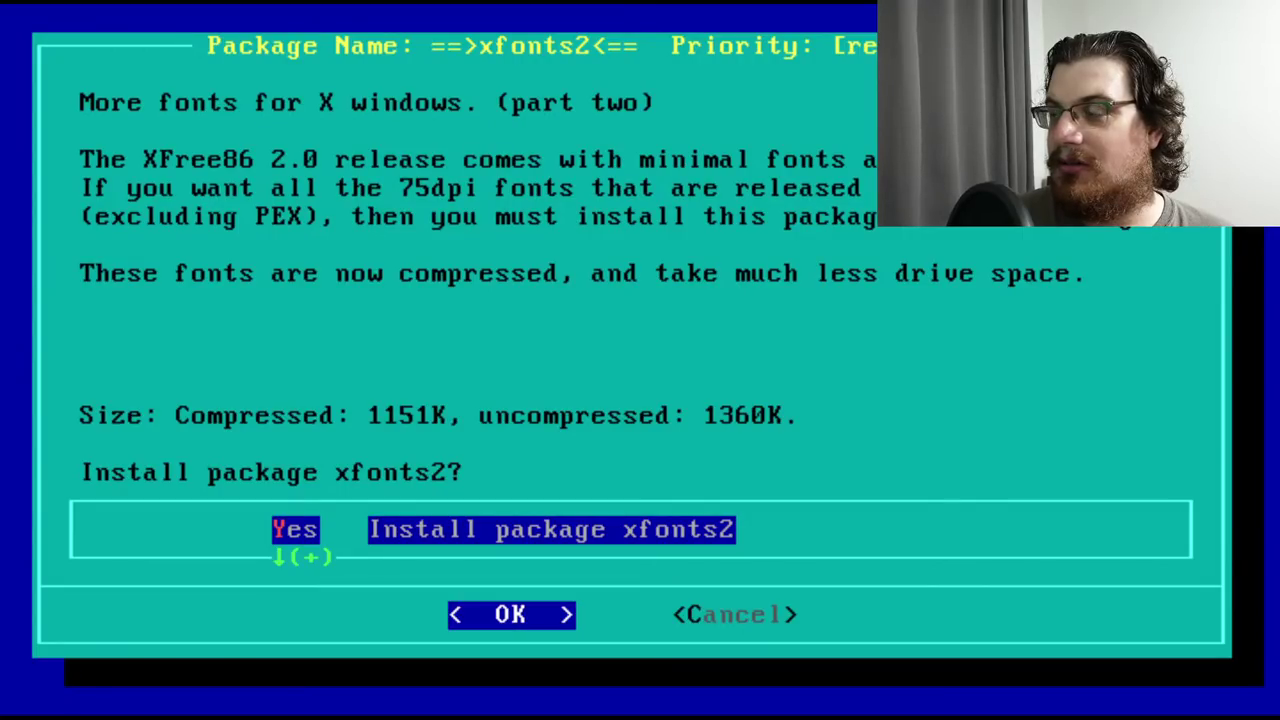
pyautogui.press('Return')
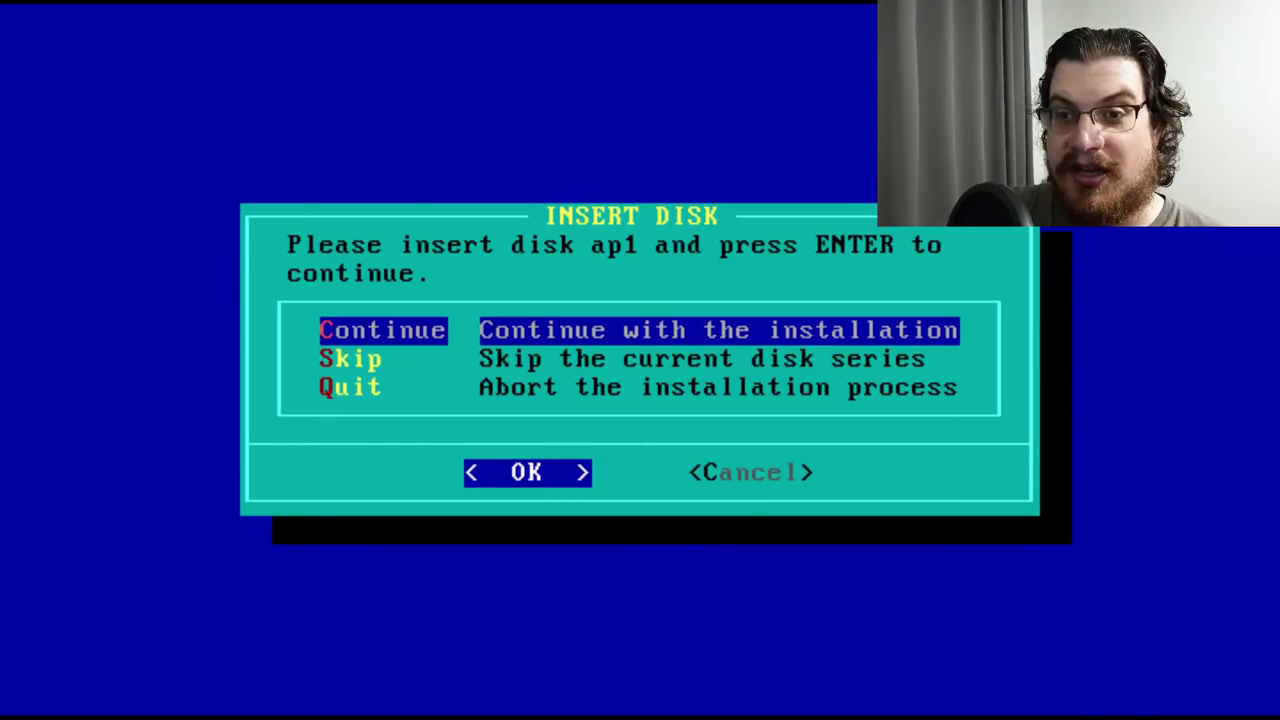
# From disk ap1, install english ispell, GNU ispell, jove, man and manpgs
pyautogui.press('Return')
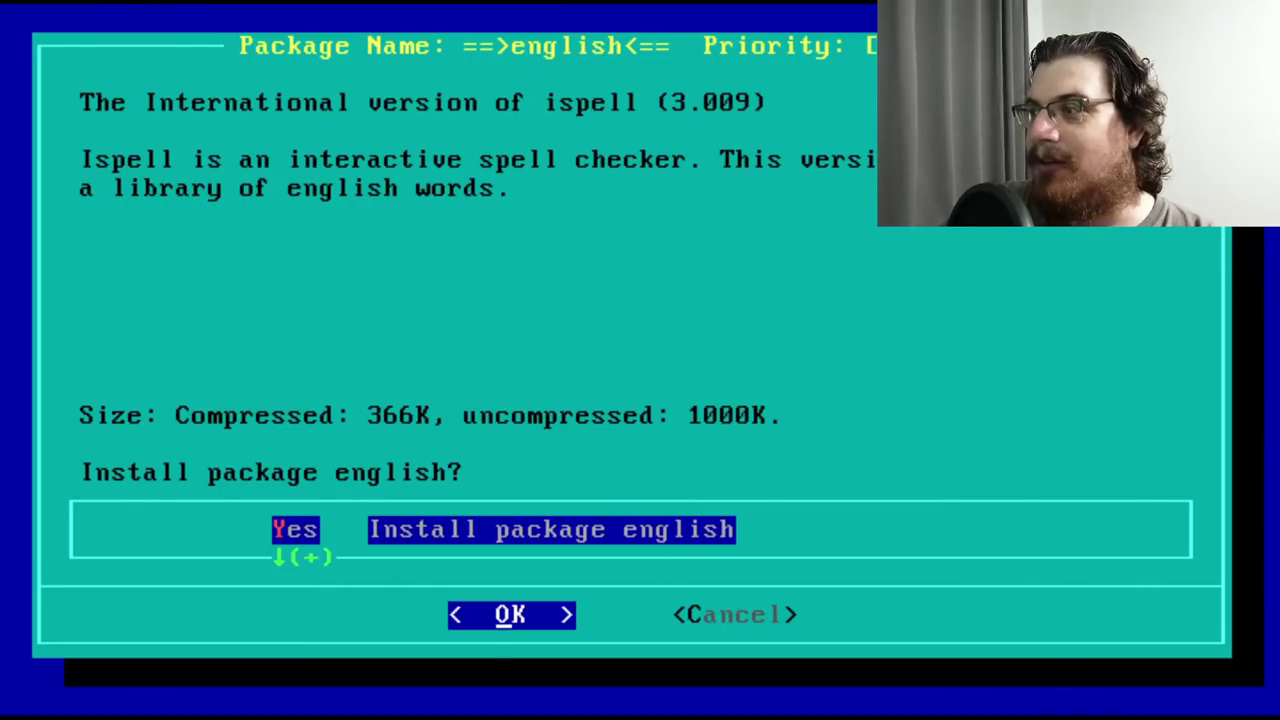
pyautogui.press('Return')
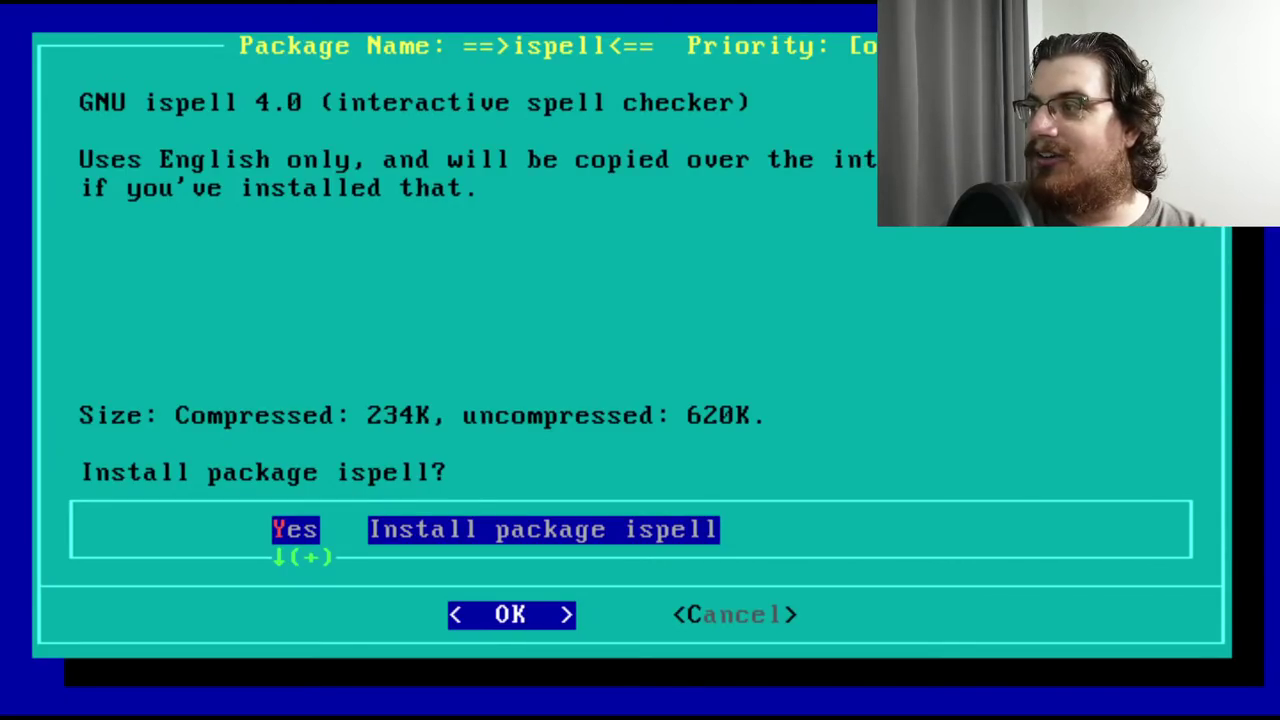
pyautogui.press('Return')
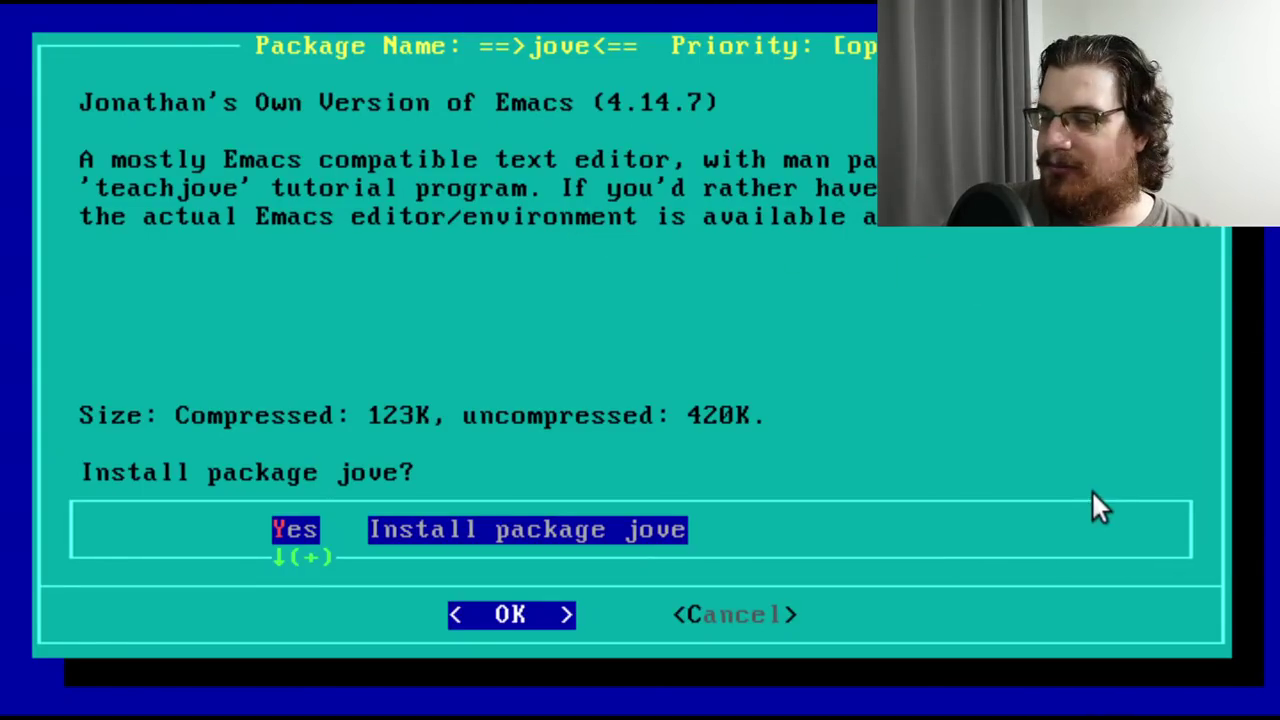
pyautogui.press('Return')
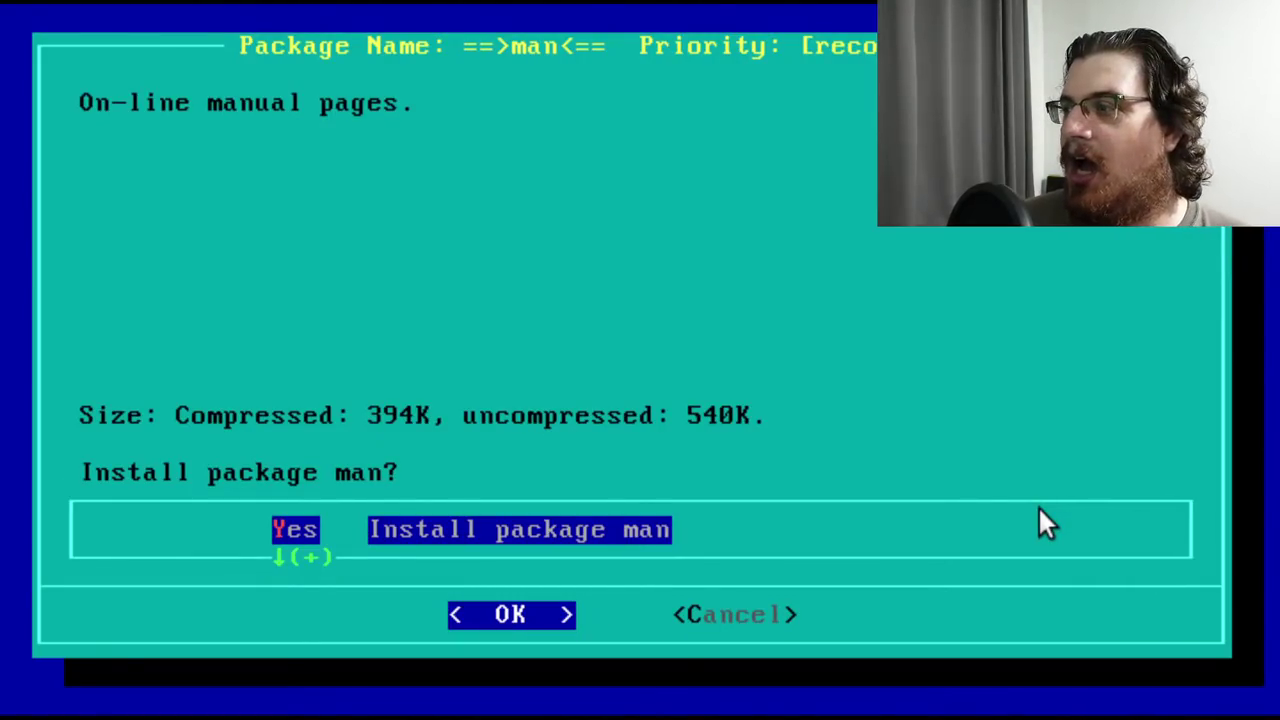
pyautogui.press('Return')
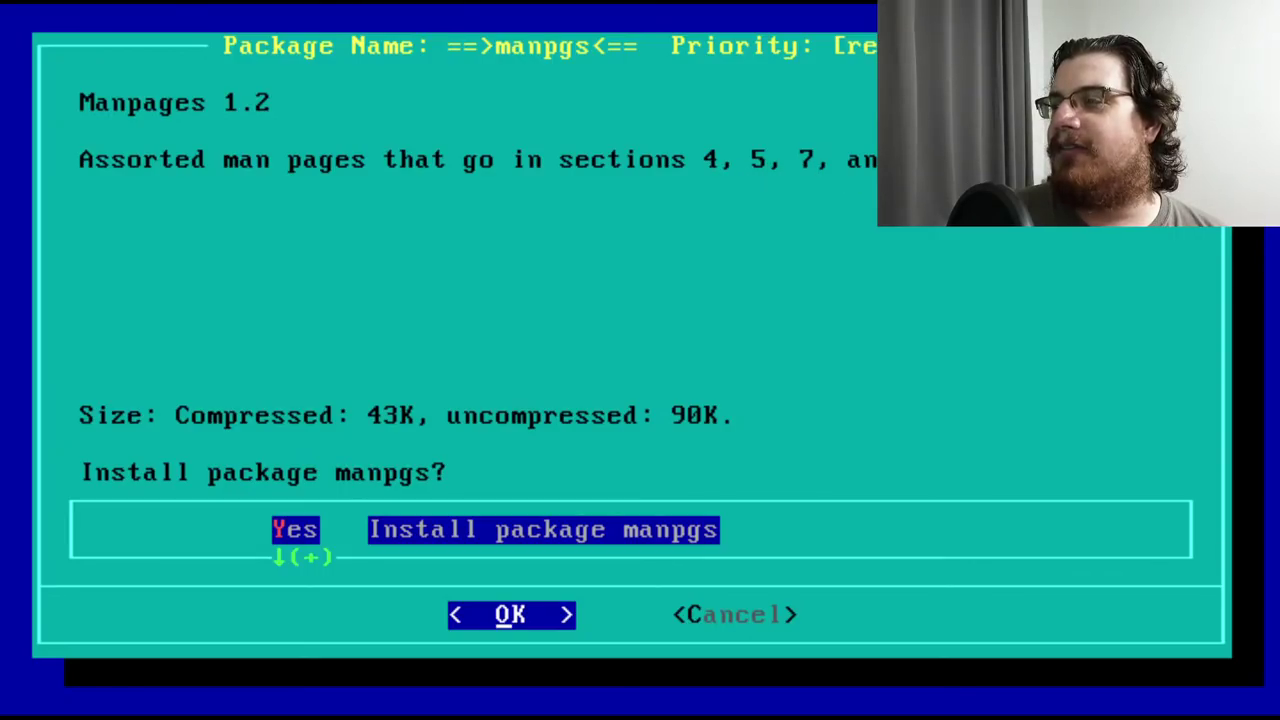
pyautogui.press('Return')
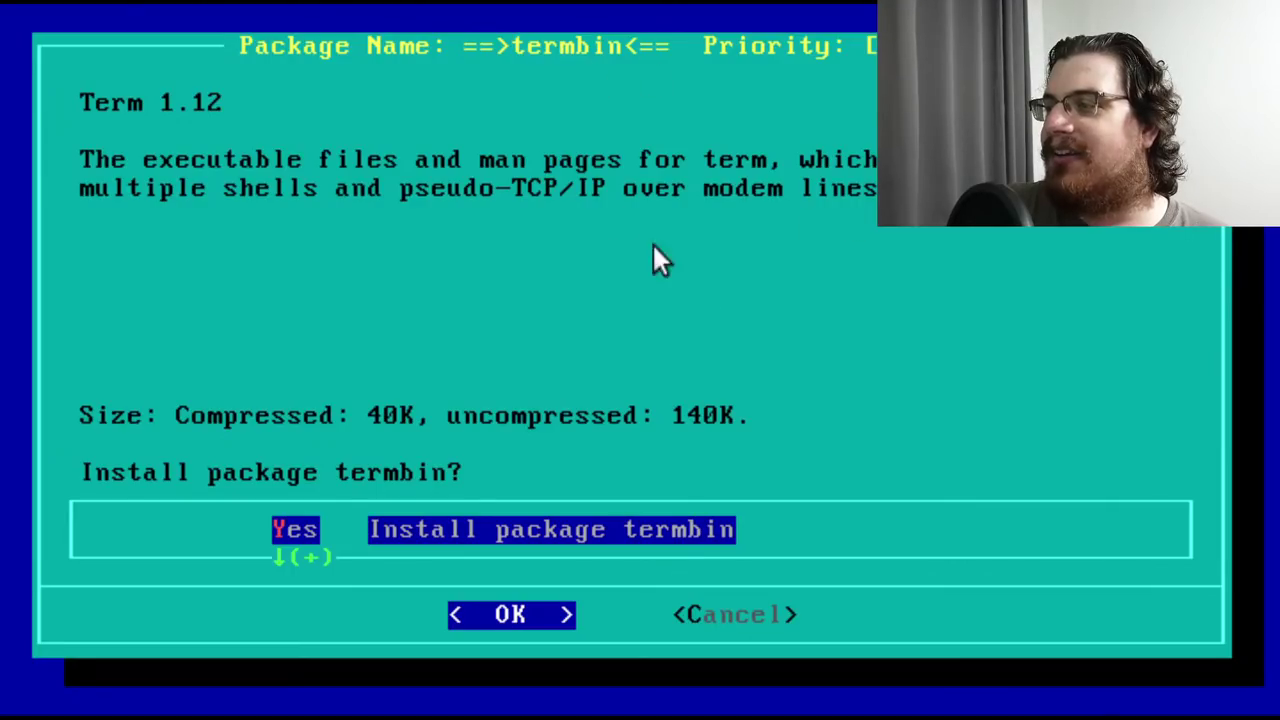
# Install the termbin and termsrc packages, then continue with disk ap2
pyautogui.press('Return')
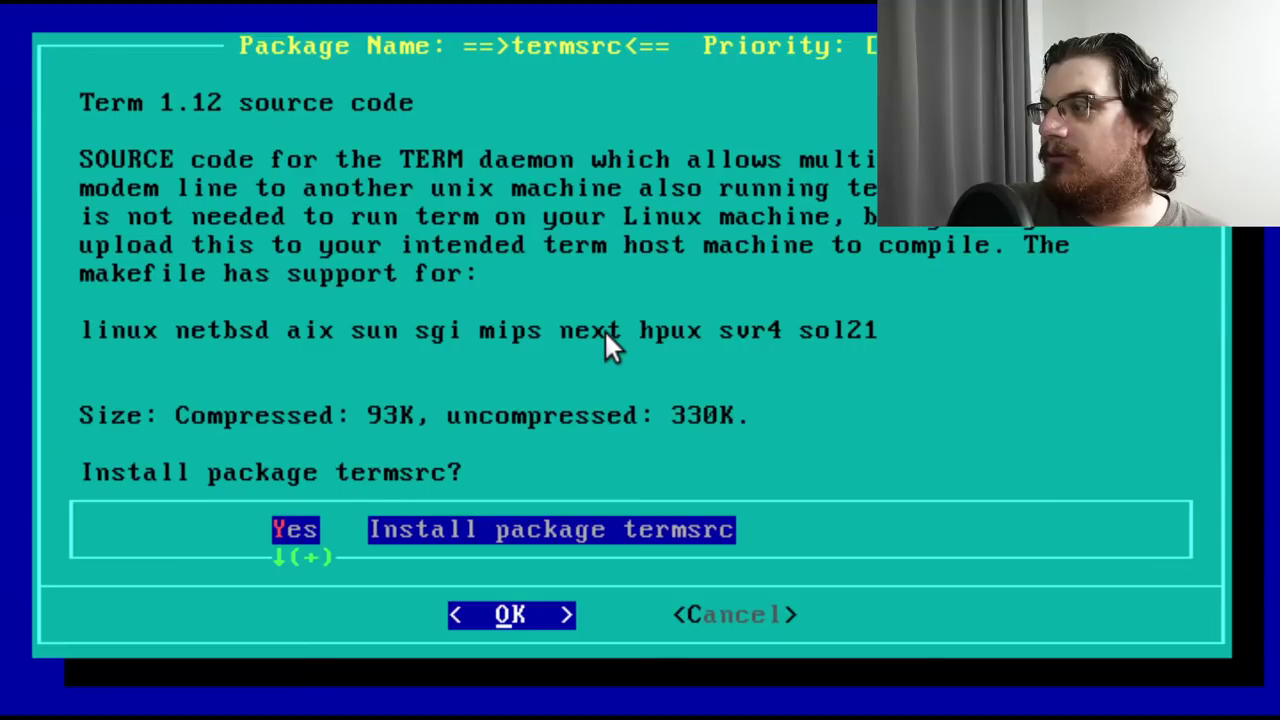
pyautogui.press('Return')
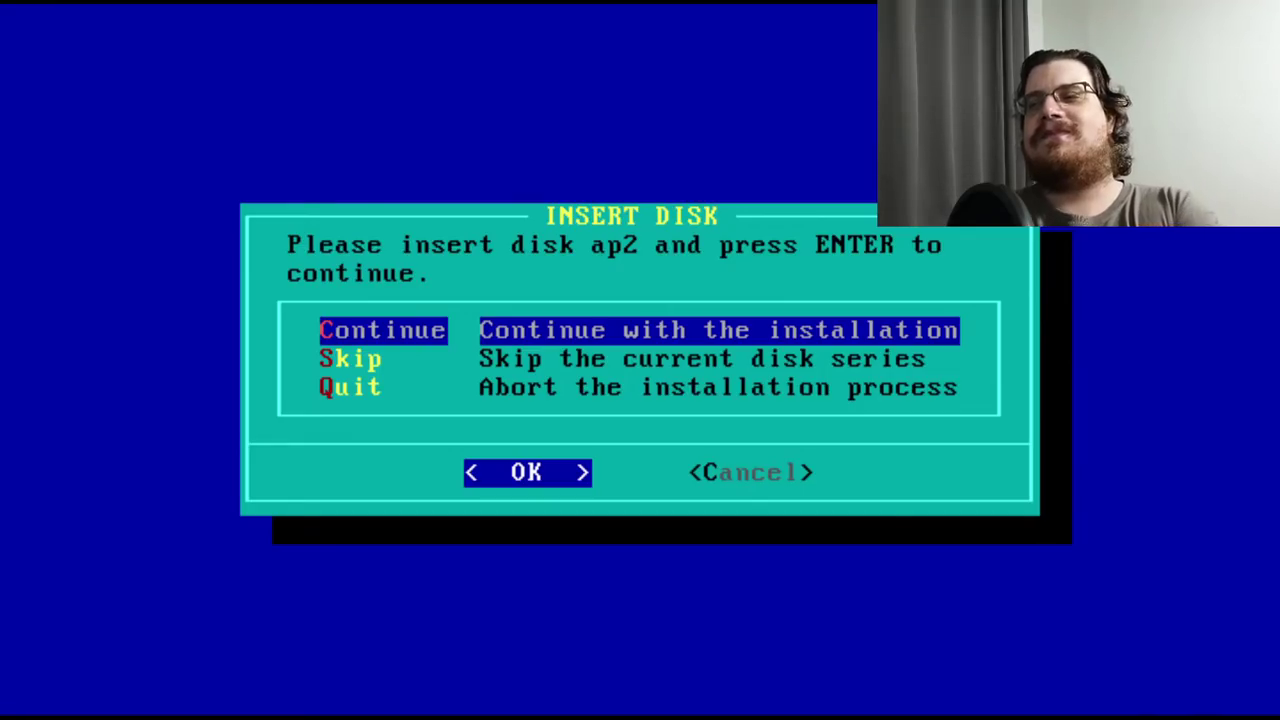
pyautogui.press('Return')
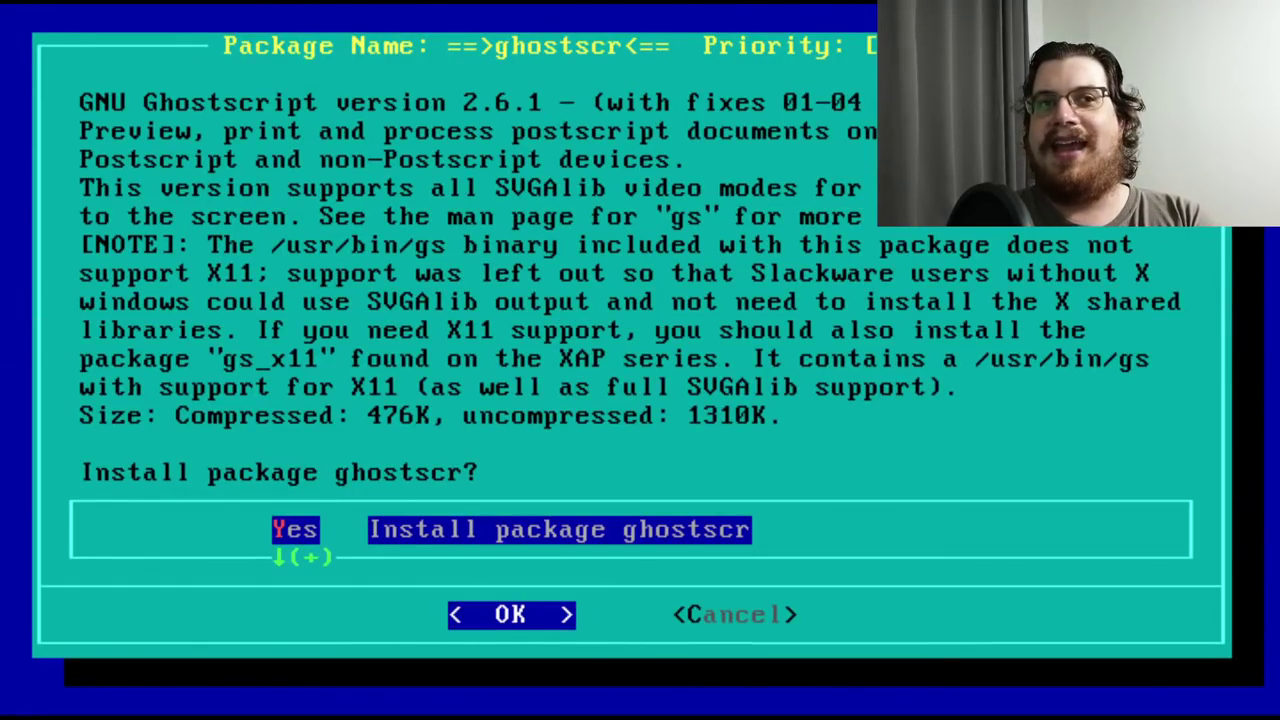
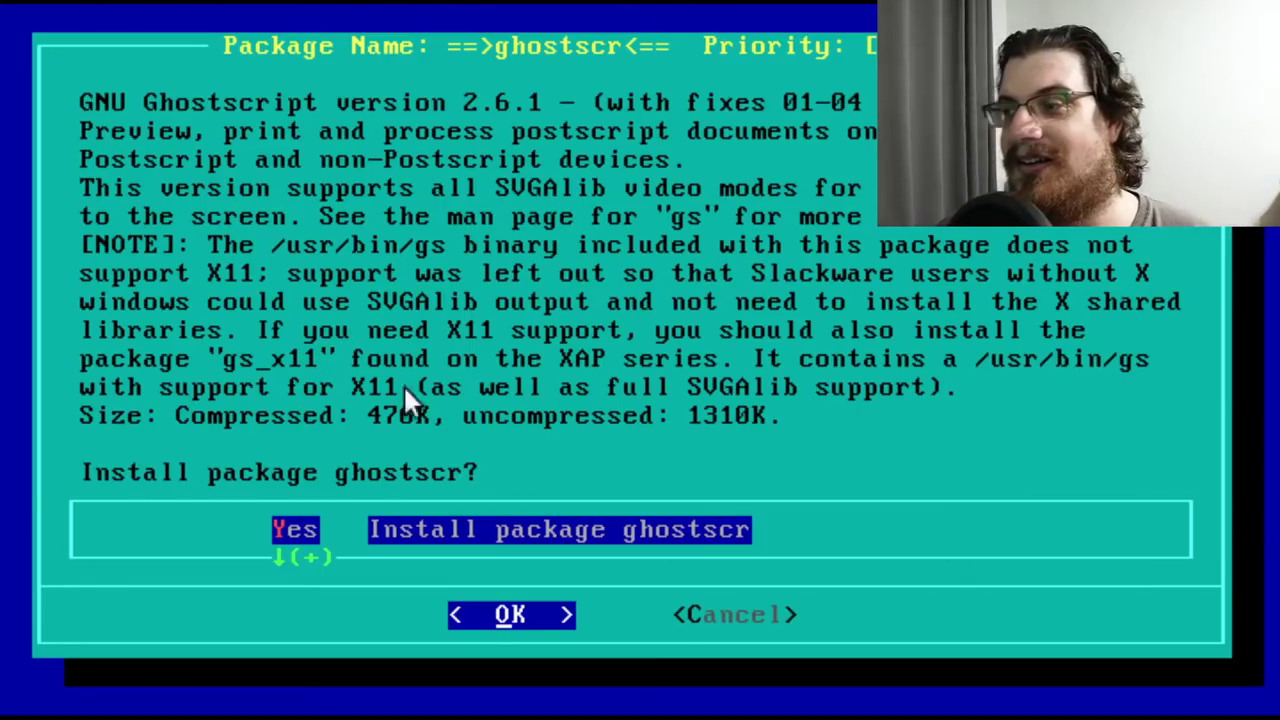
# Accept the ghostscr, gsfonts1 and joe text editor packages at their install prompts
pyautogui.press('Return')
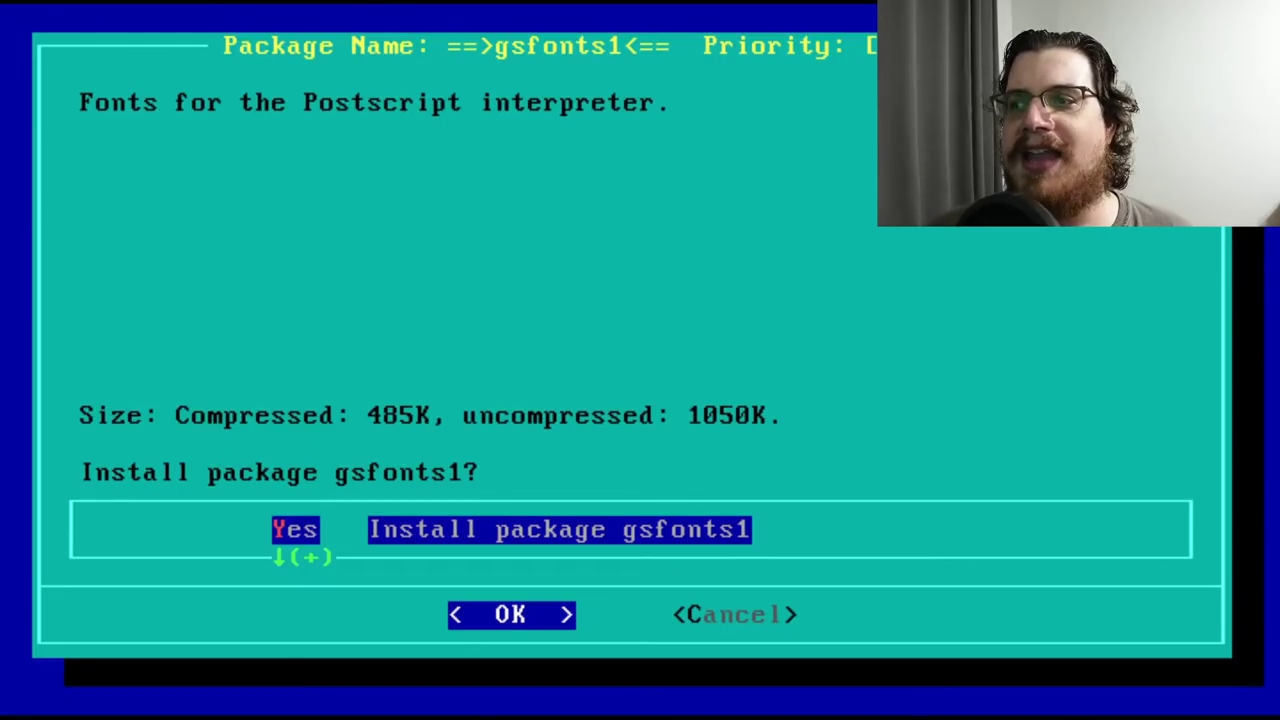
pyautogui.press('Return')
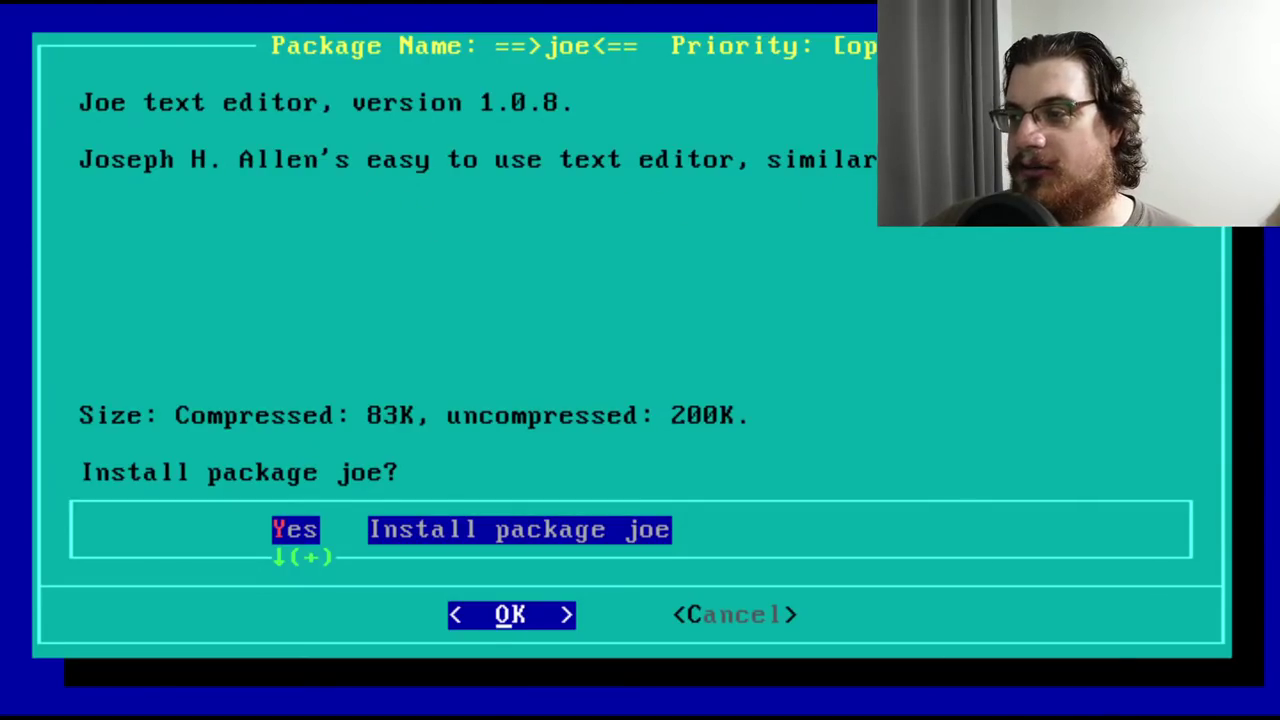
pyautogui.press('Return')
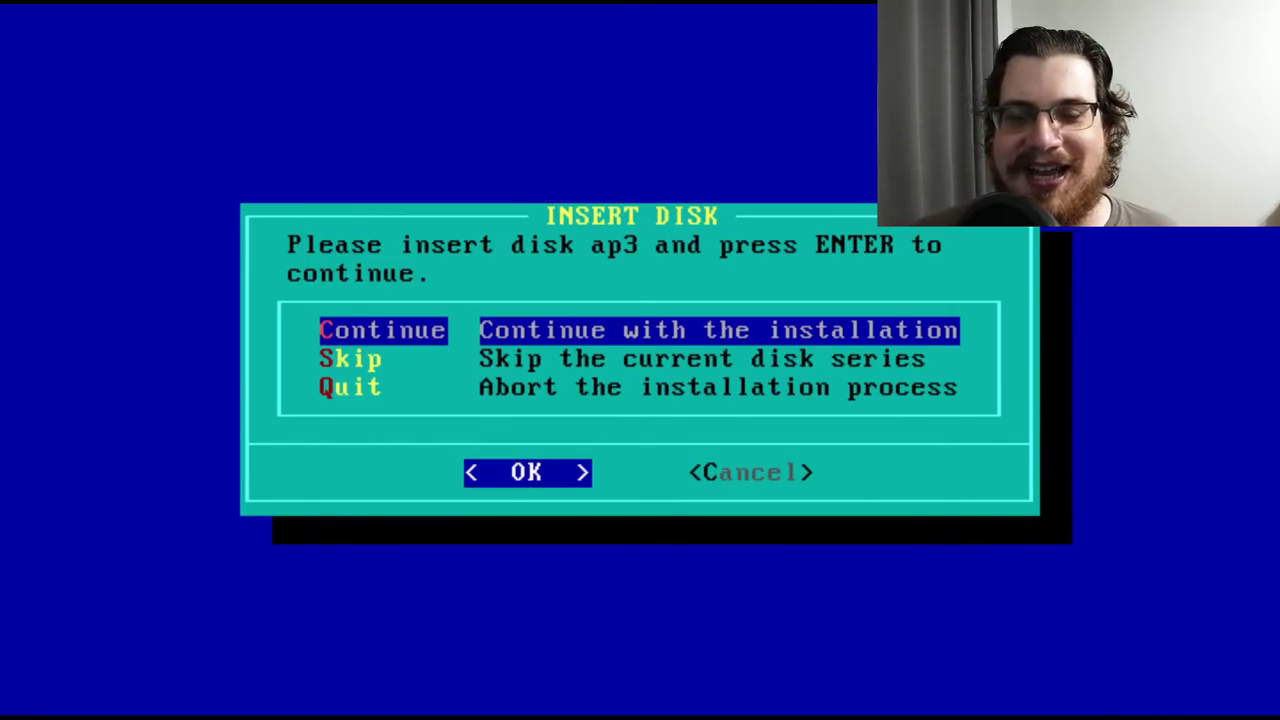
# Continue with disk ap3 and accept the gsfonts2 package
pyautogui.press('Return')
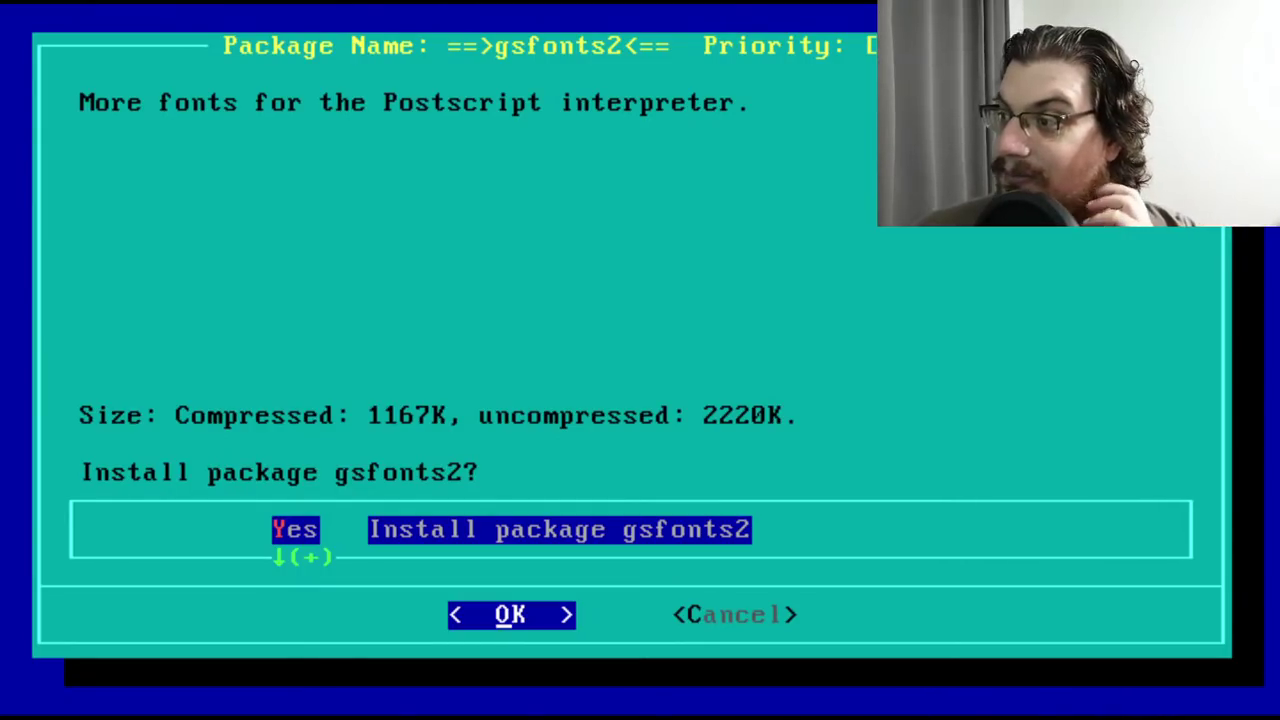
pyautogui.press('Return')
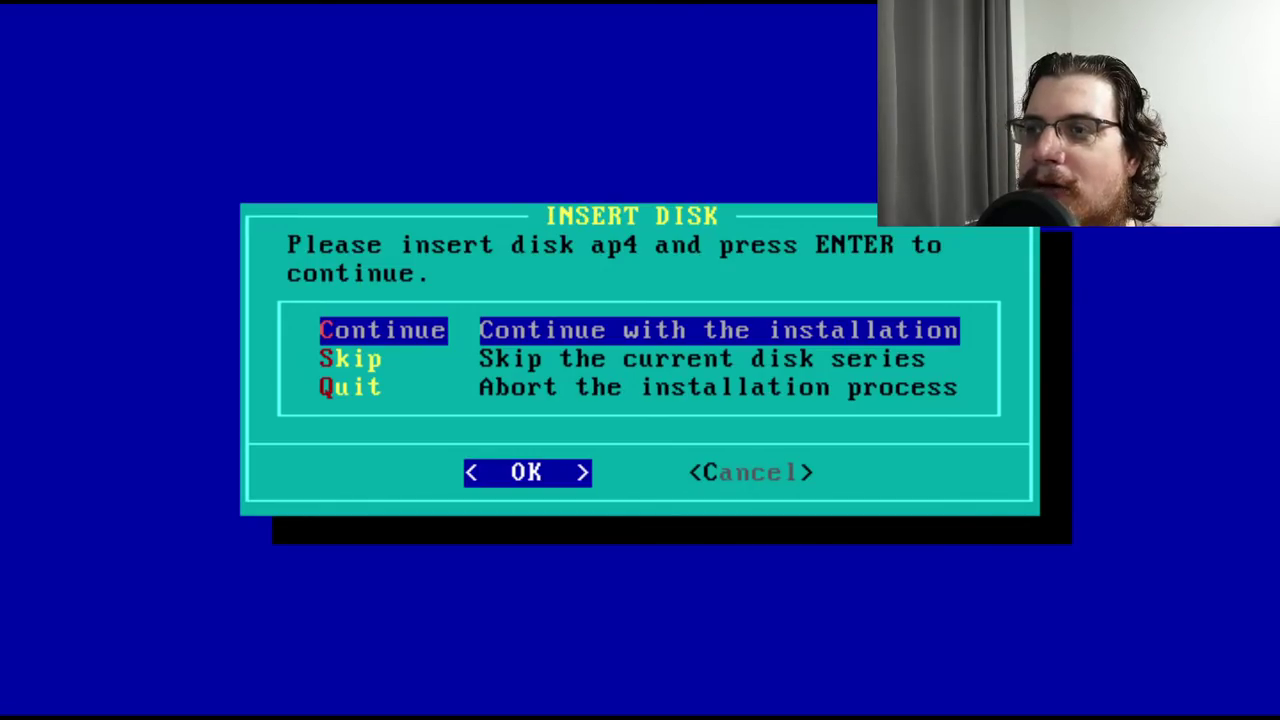
# Continue with disk ap4, install the bc calculator, and decline the gonzo sample-users package
pyautogui.press('Return')
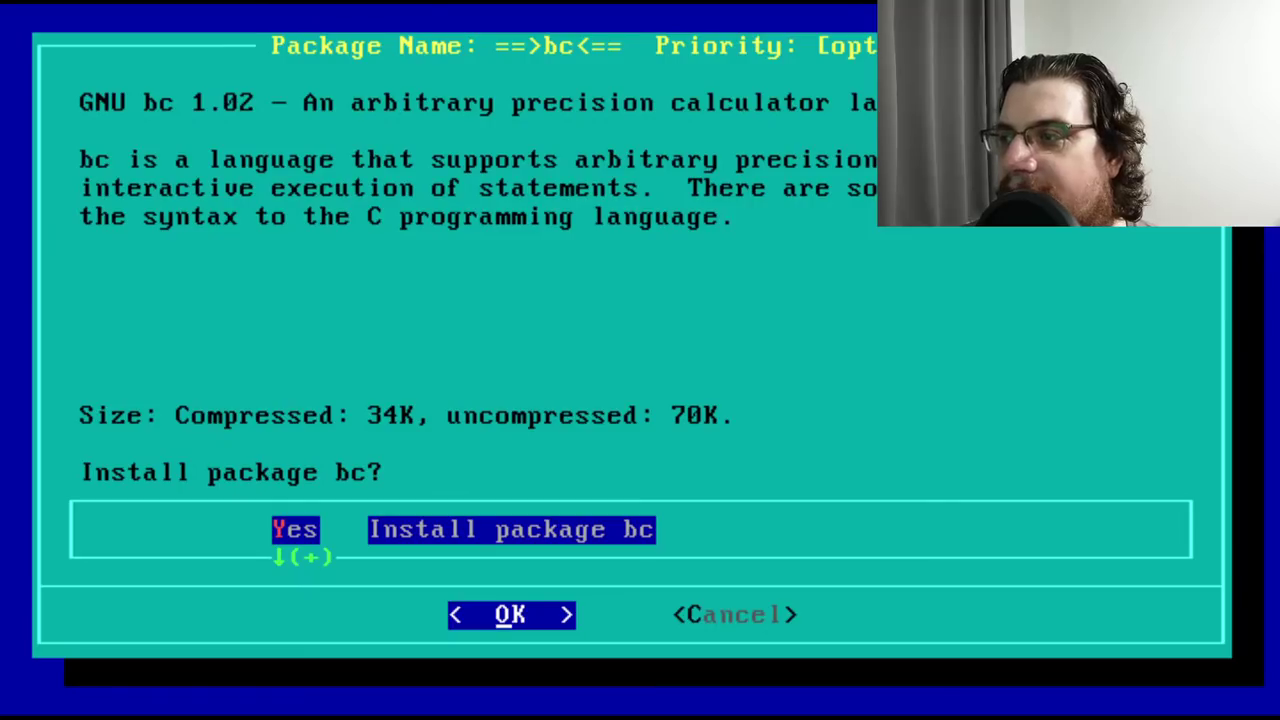
pyautogui.press('Return')
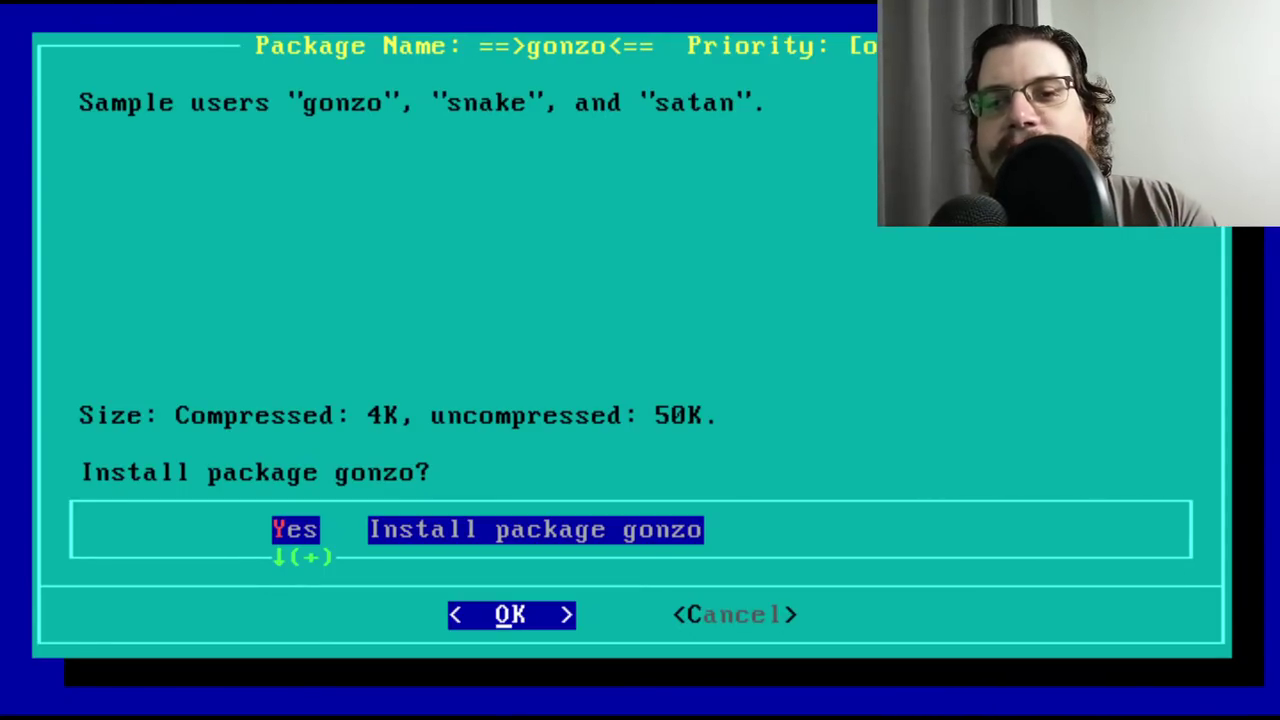
pyautogui.press('Down')
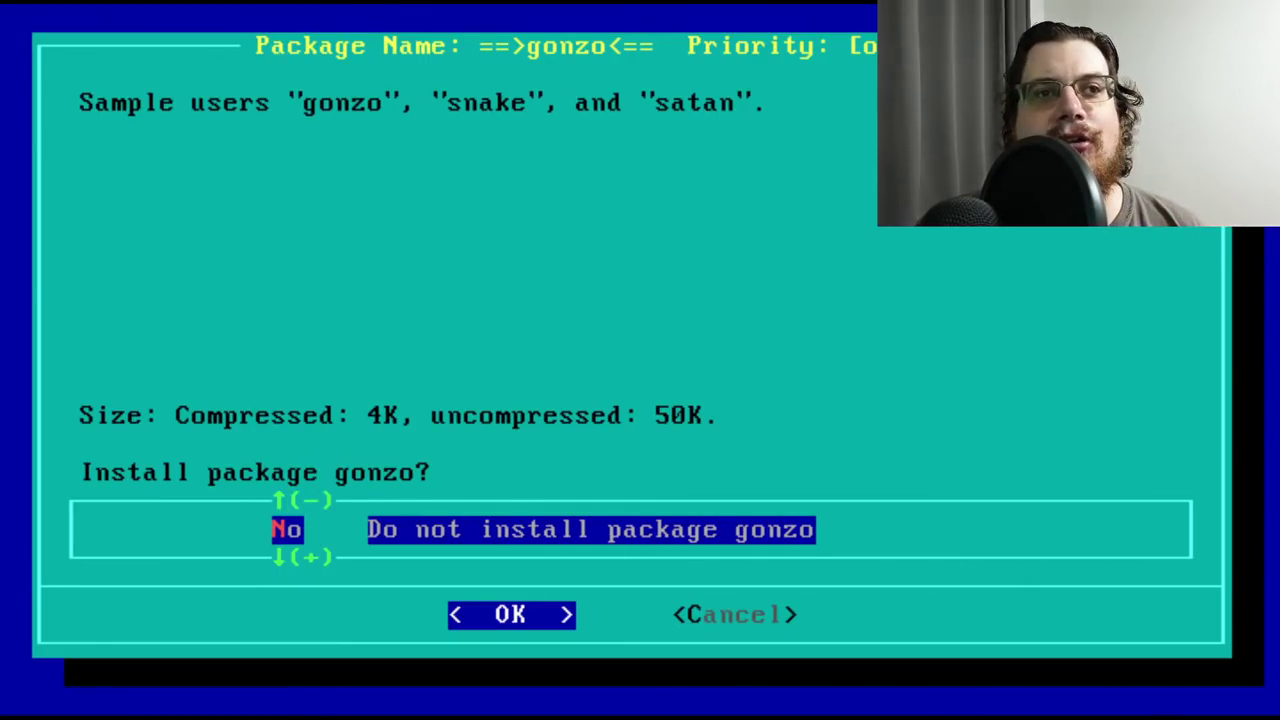
pyautogui.press('Return')
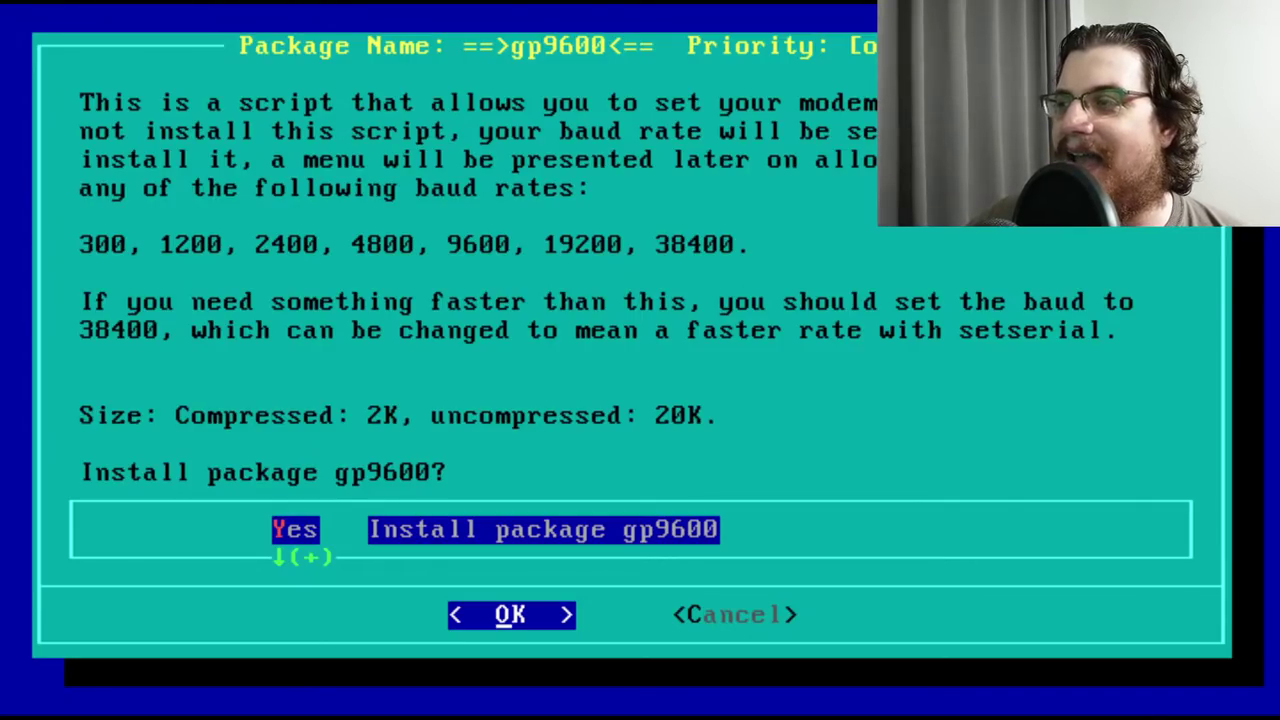
# Decline the gp9600 modem script, then accept the groff and quota packages
pyautogui.press('Down')
pyautogui.press('Return')
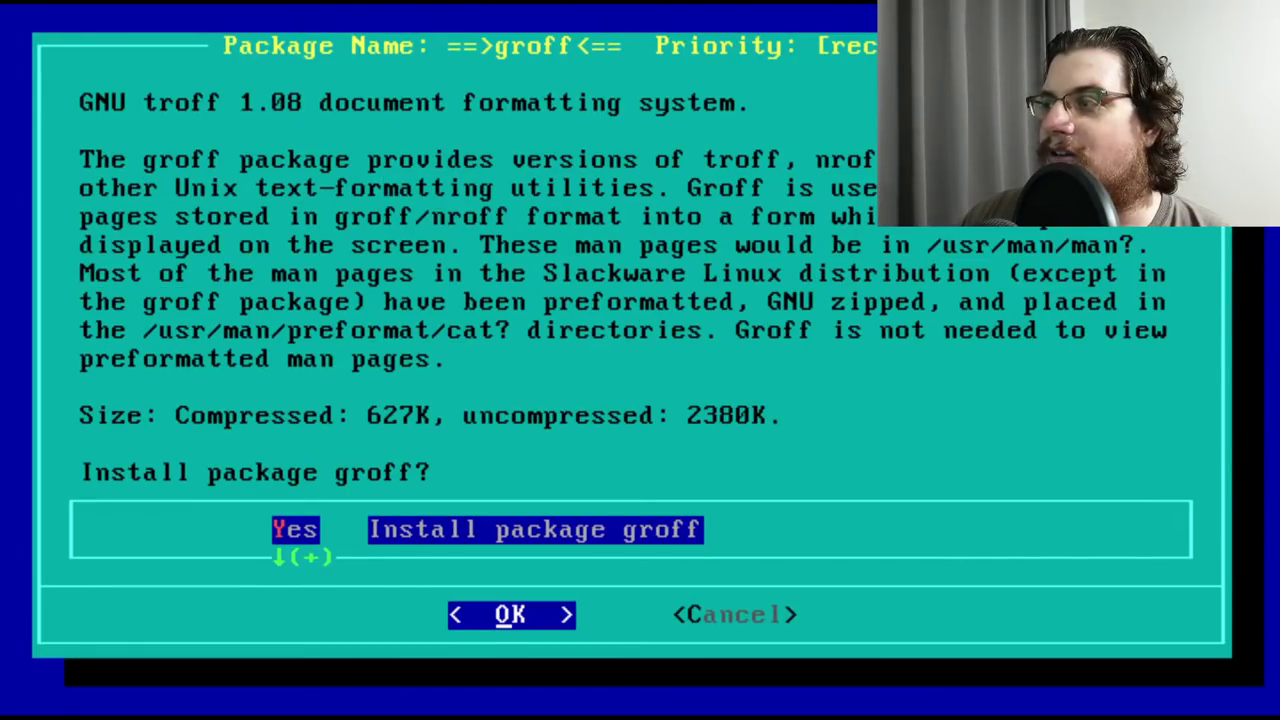
pyautogui.press('Return')
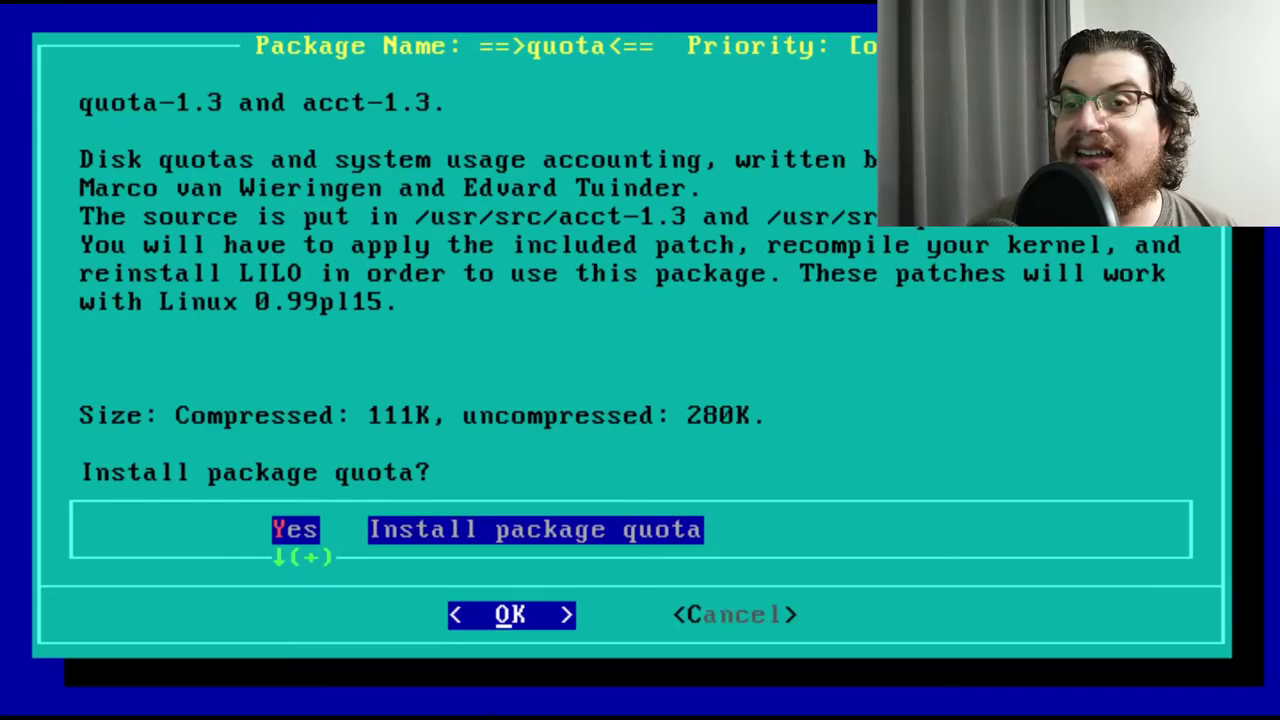
pyautogui.press('Return')
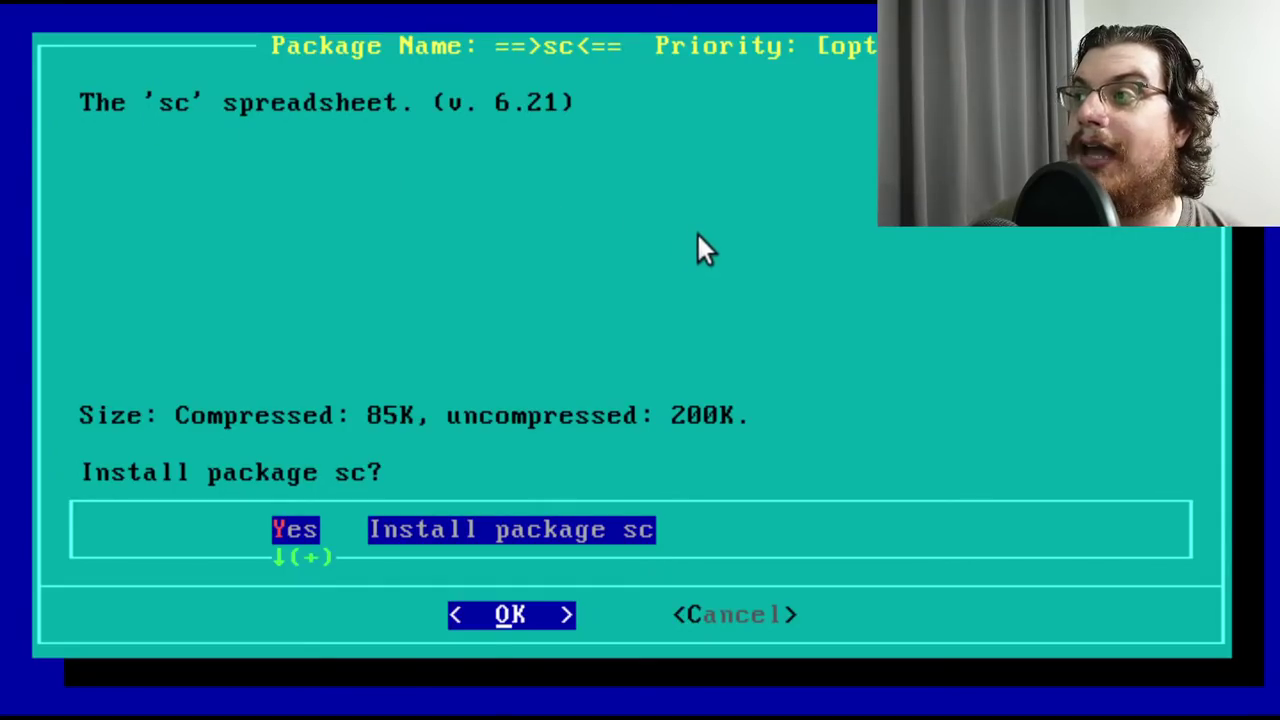
# Accept the sc spreadsheet and workbone CD player packages
pyautogui.press('Return')
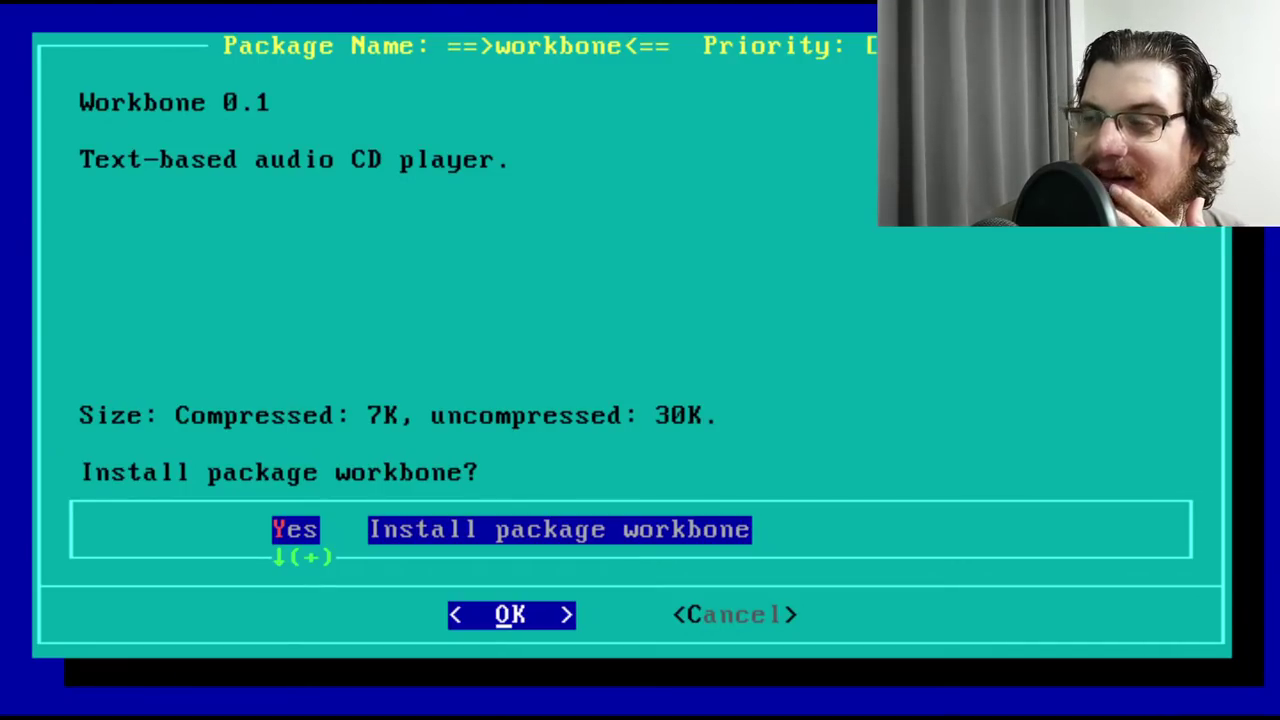
pyautogui.press('Return')
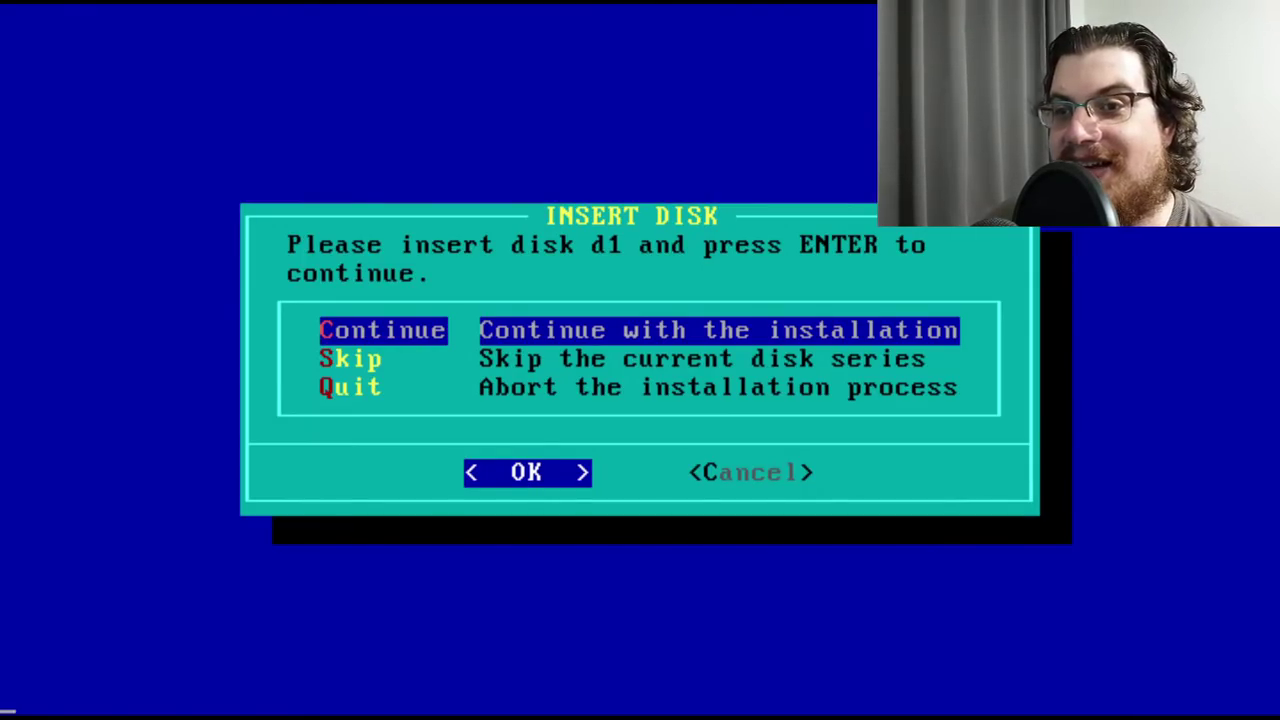
# Continue with disk d1 and accept the gcc and gxx C++ compiler packages
pyautogui.press('Return')
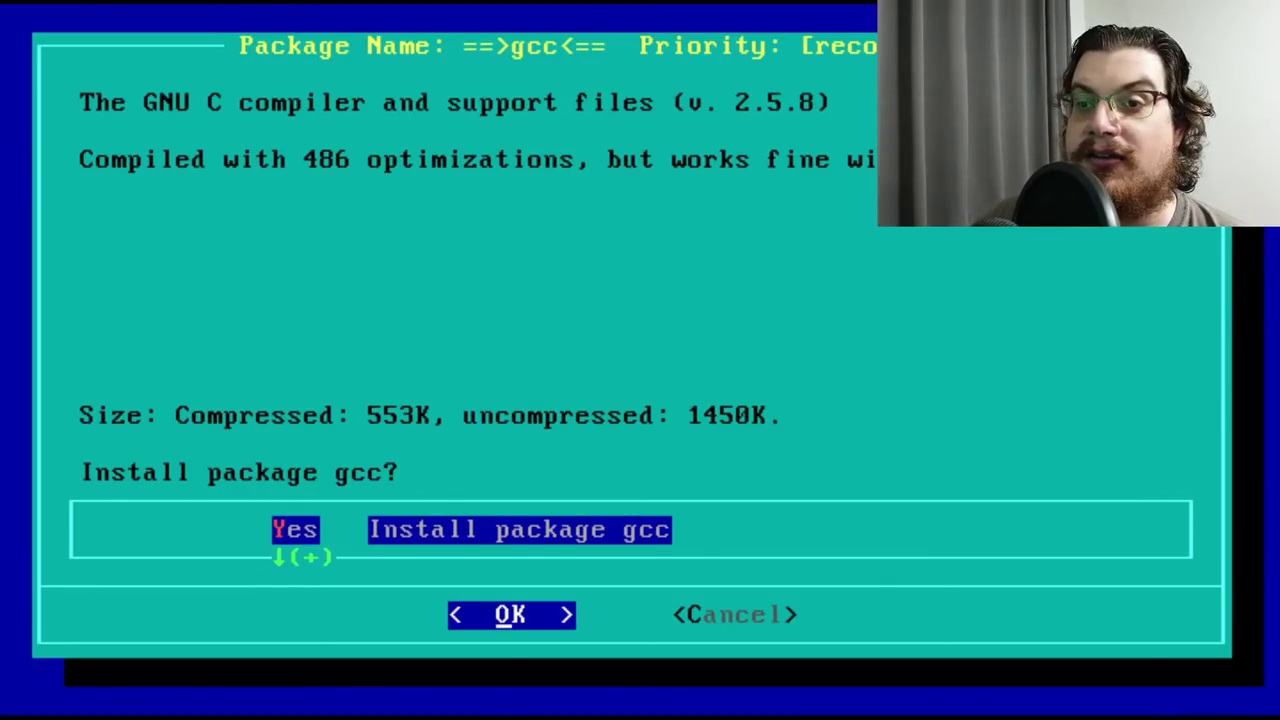
pyautogui.press('Return')
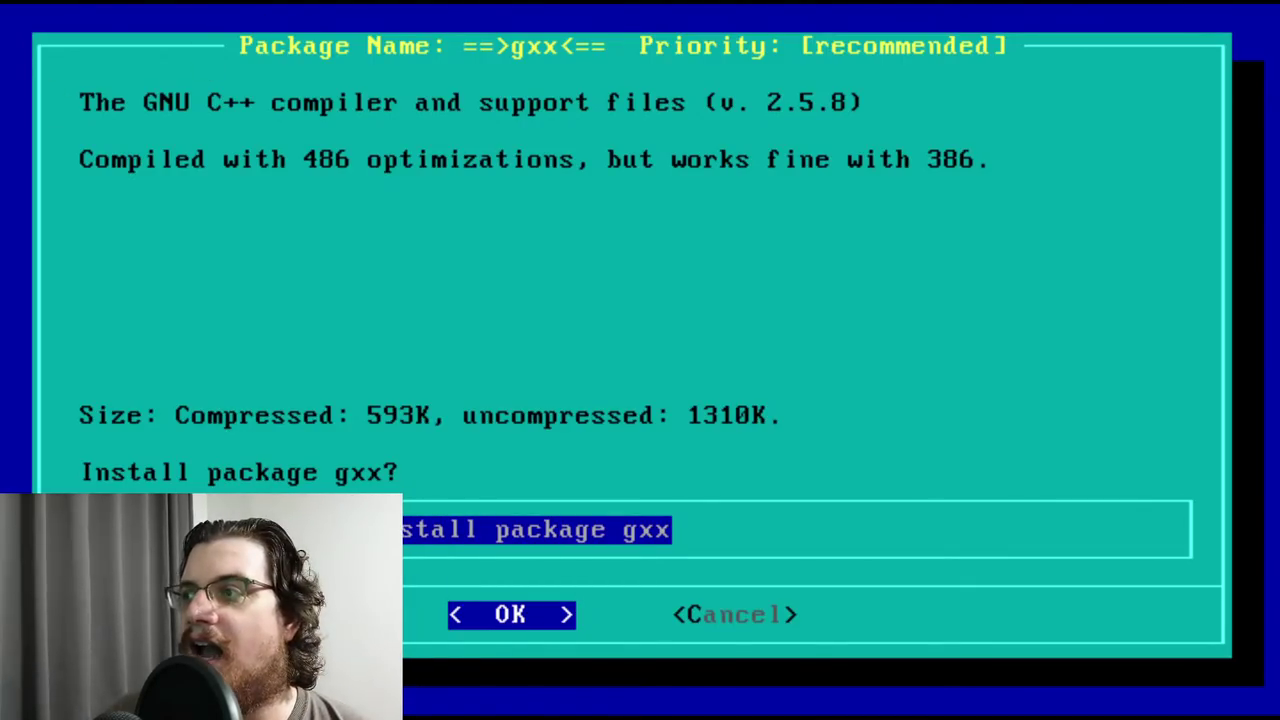
pyautogui.press('Return')
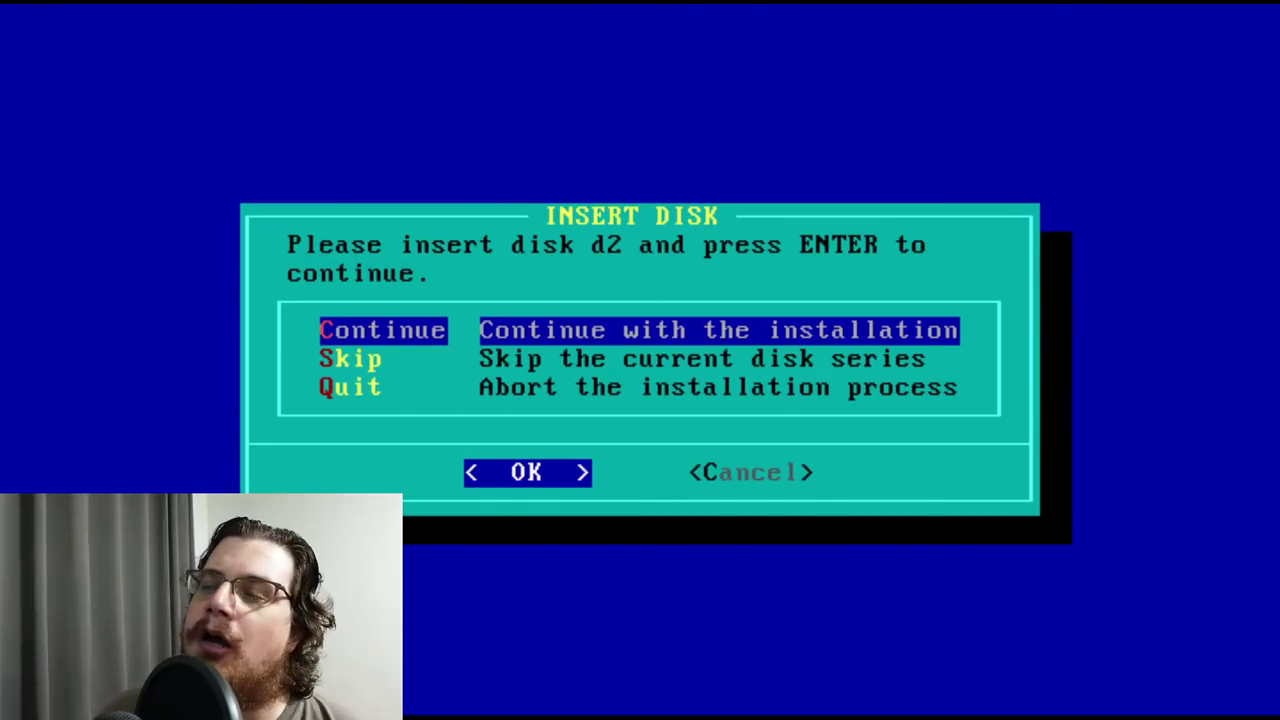
# Confirm the disk d2 request to continue the D development series
pyautogui.press('Return')
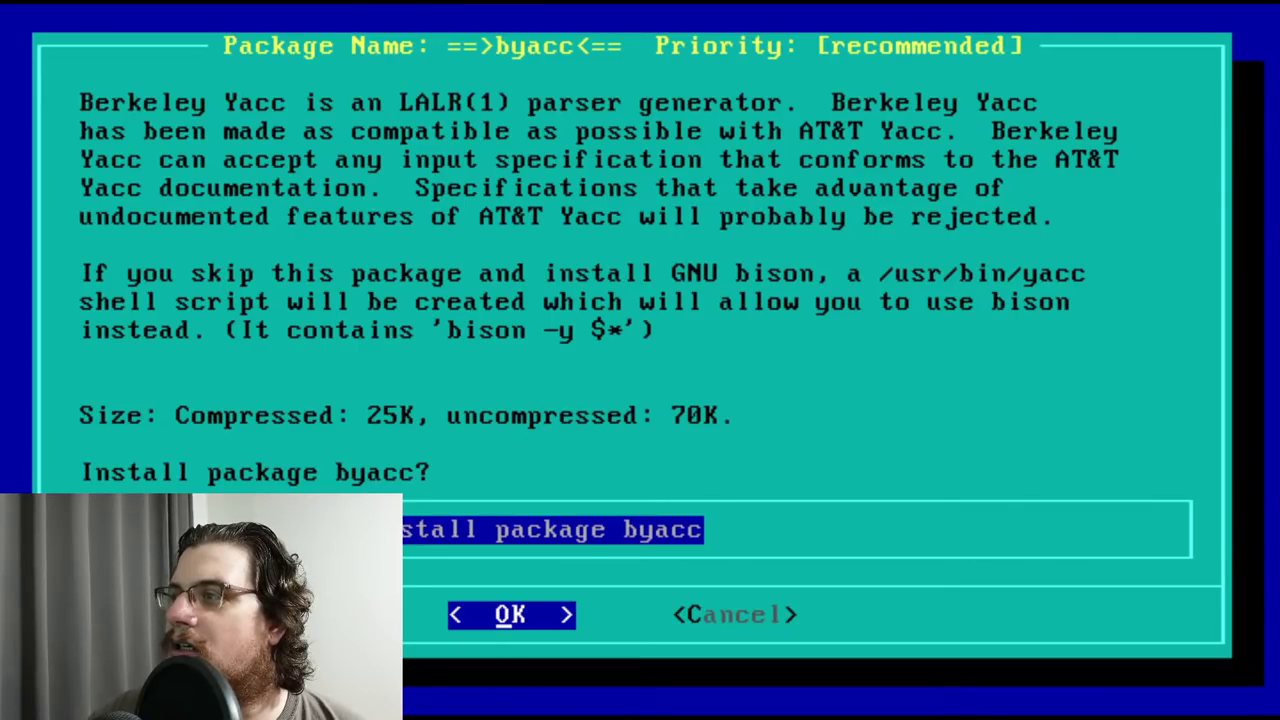
# Decline the byacc package and accept man2 from disk d2
pyautogui.press('Down')
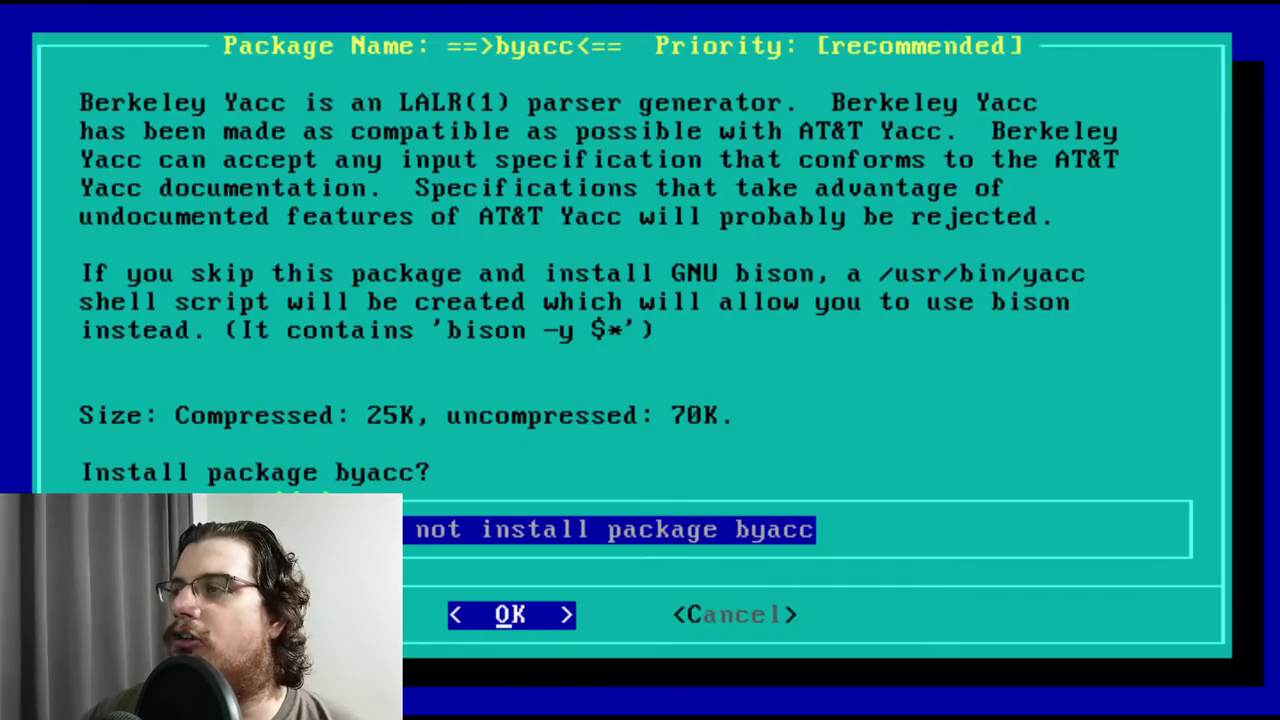
pyautogui.press('Return')
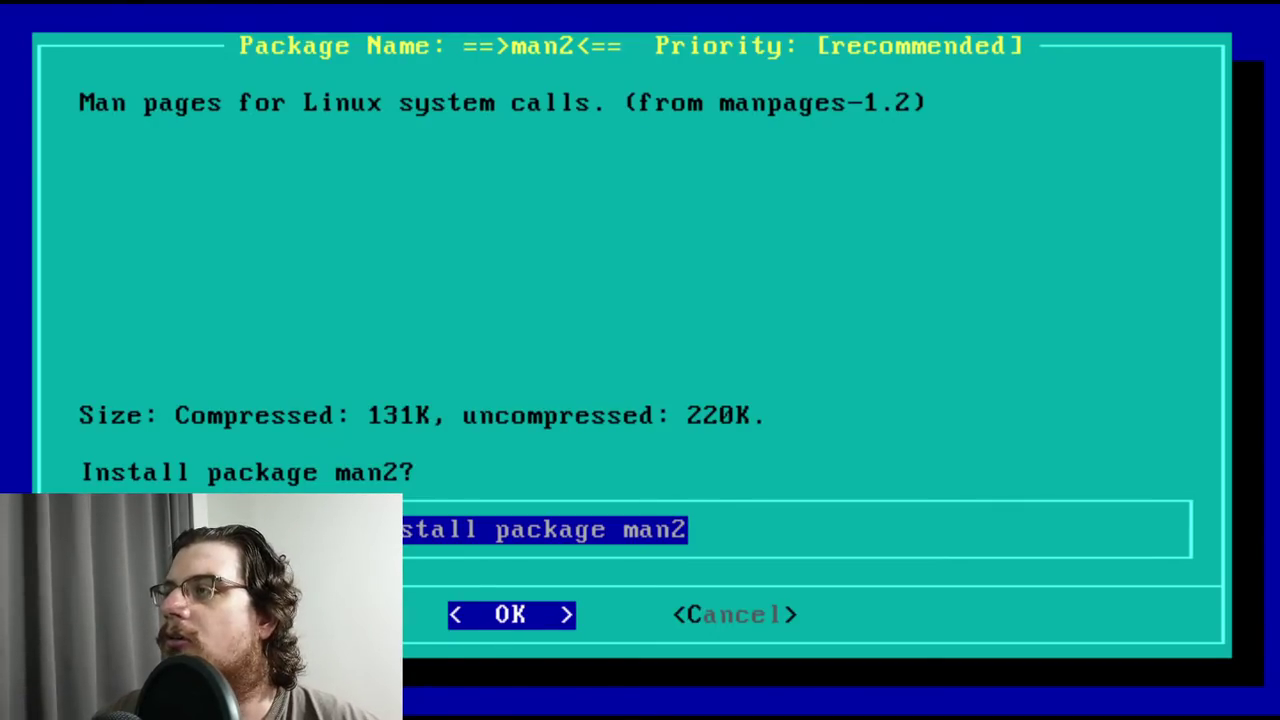
pyautogui.press('Return')
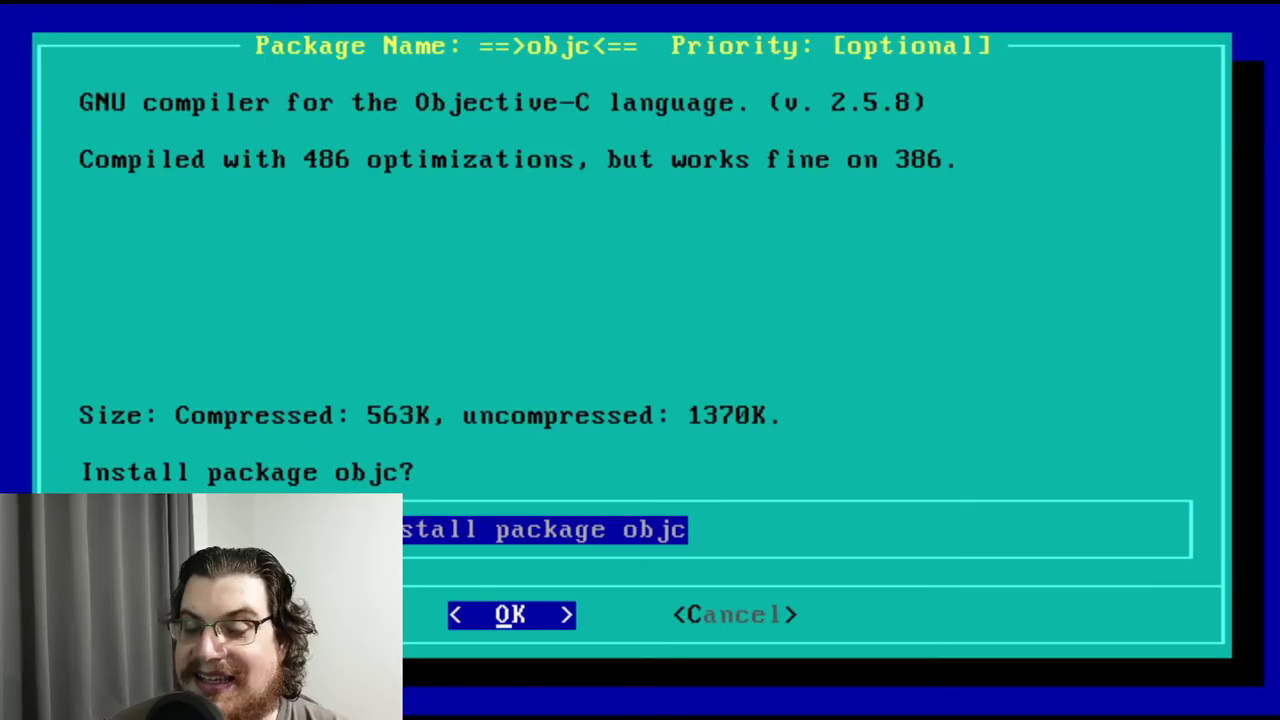
# Accept the objc Objective-C compiler and p2c packages
pyautogui.press('Return')
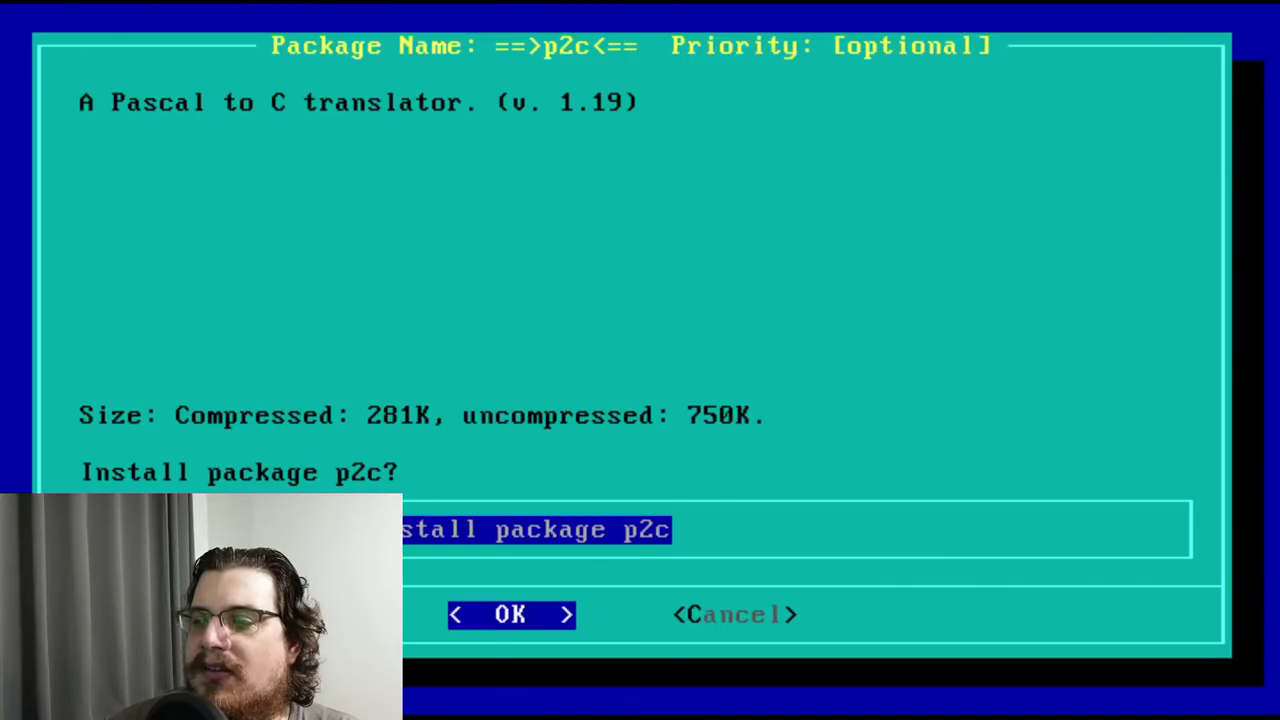
pyautogui.press('Return')
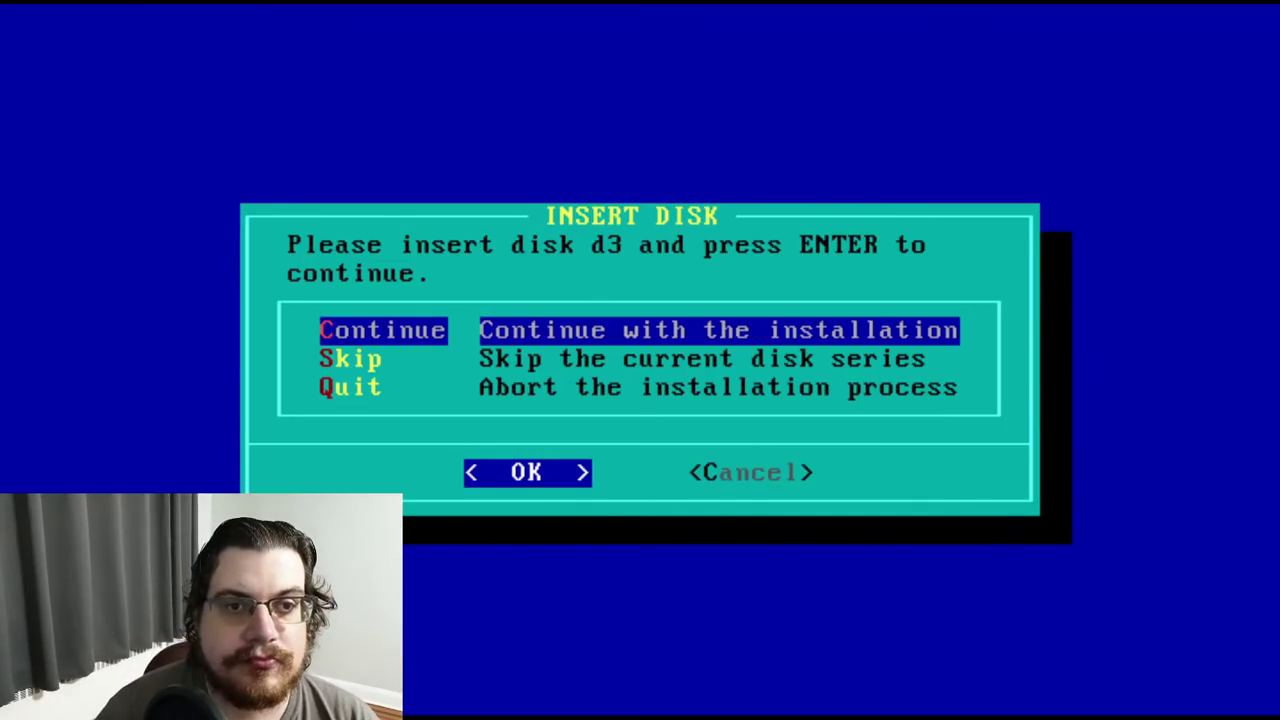
# Continue with disk d3 and accept the bison, extralib and gdb packages
pyautogui.press('Return')
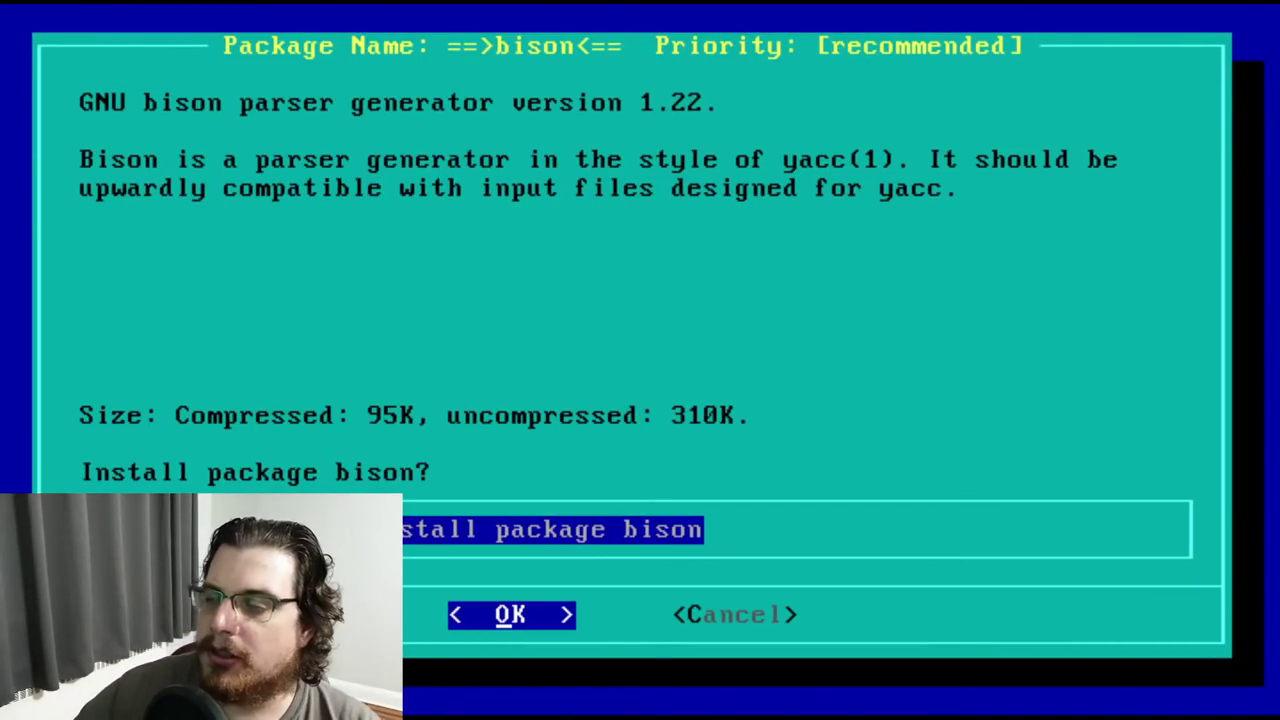
pyautogui.press('Return')
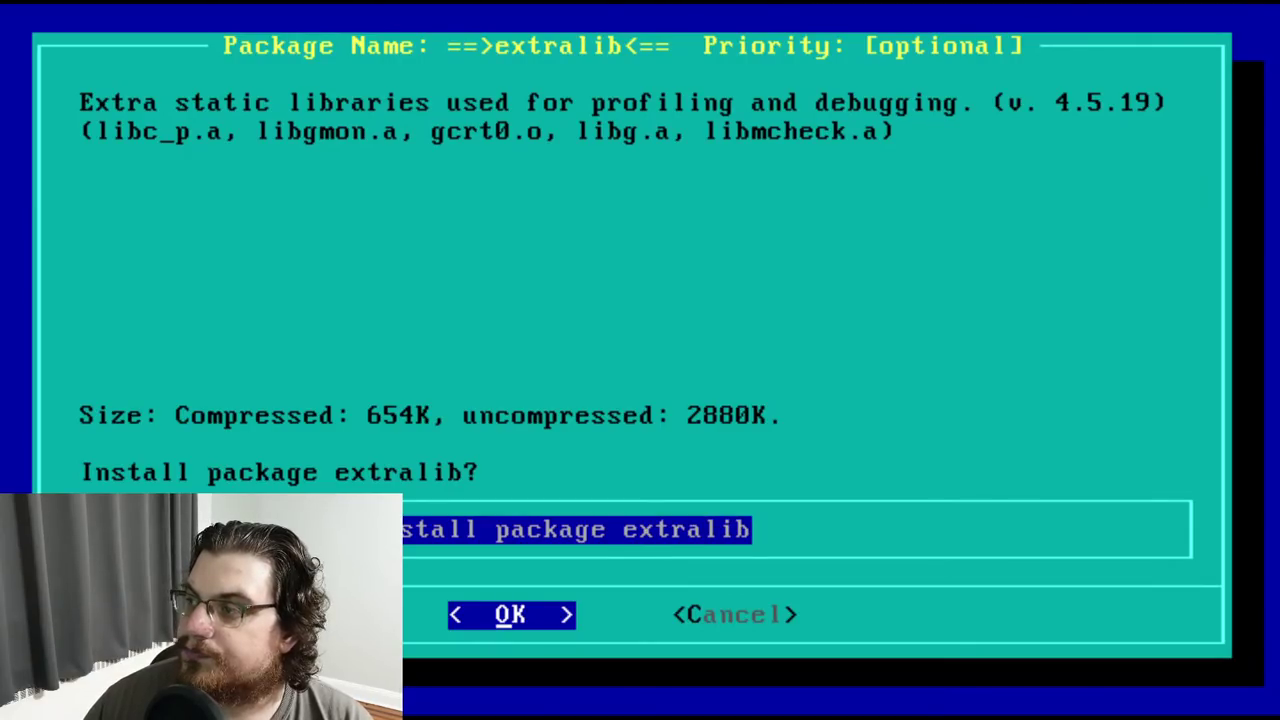
pyautogui.press('Return')
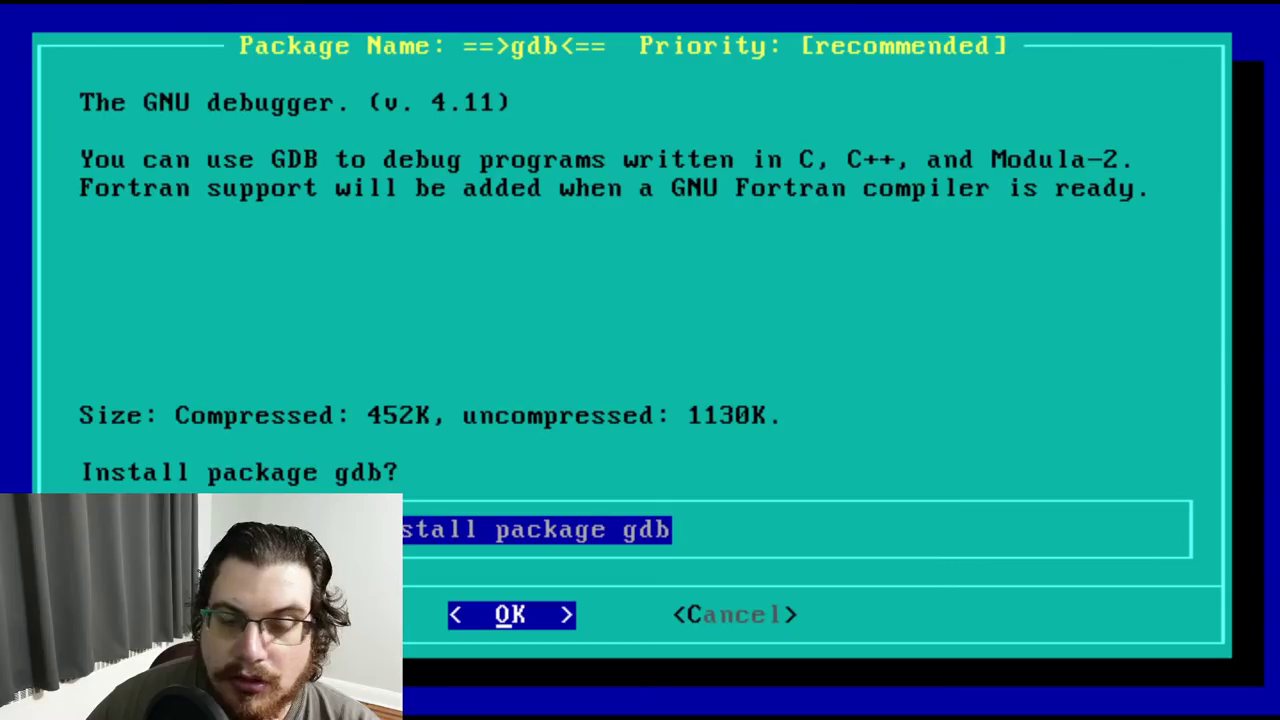
pyautogui.press('Return')
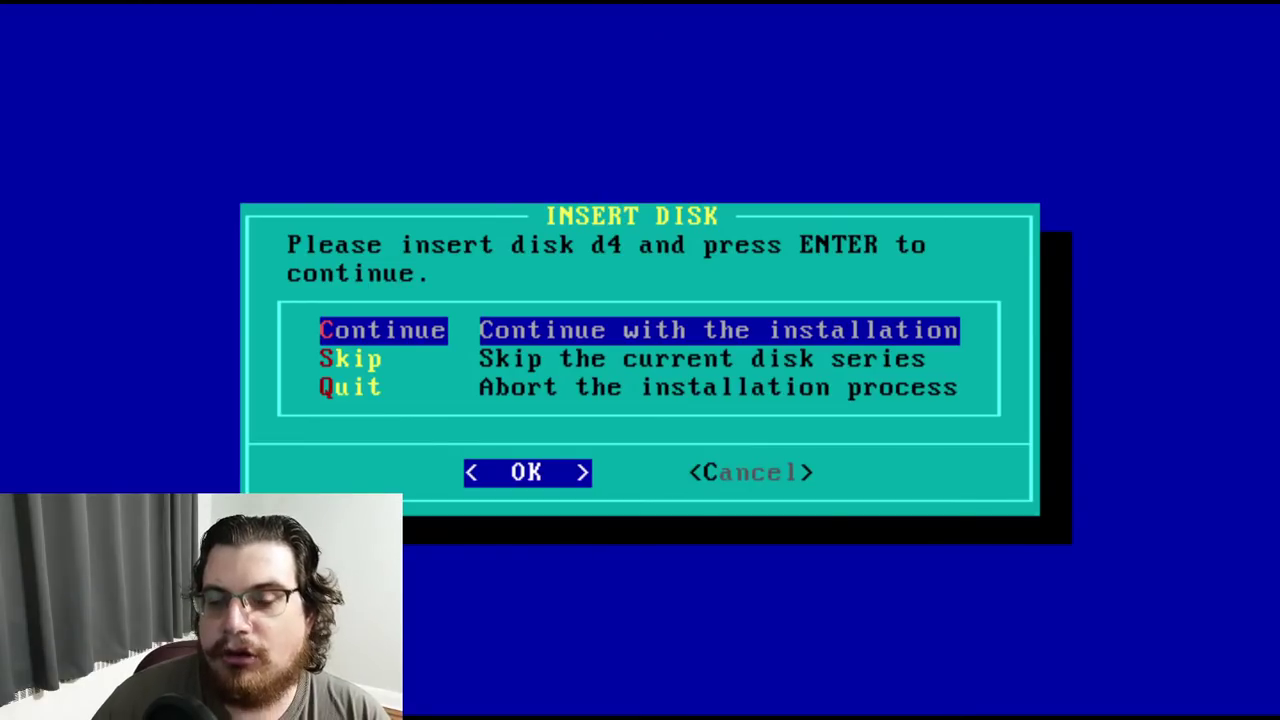
# Continue with disk d4 and accept installing the kernel source package
pyautogui.press('Return')
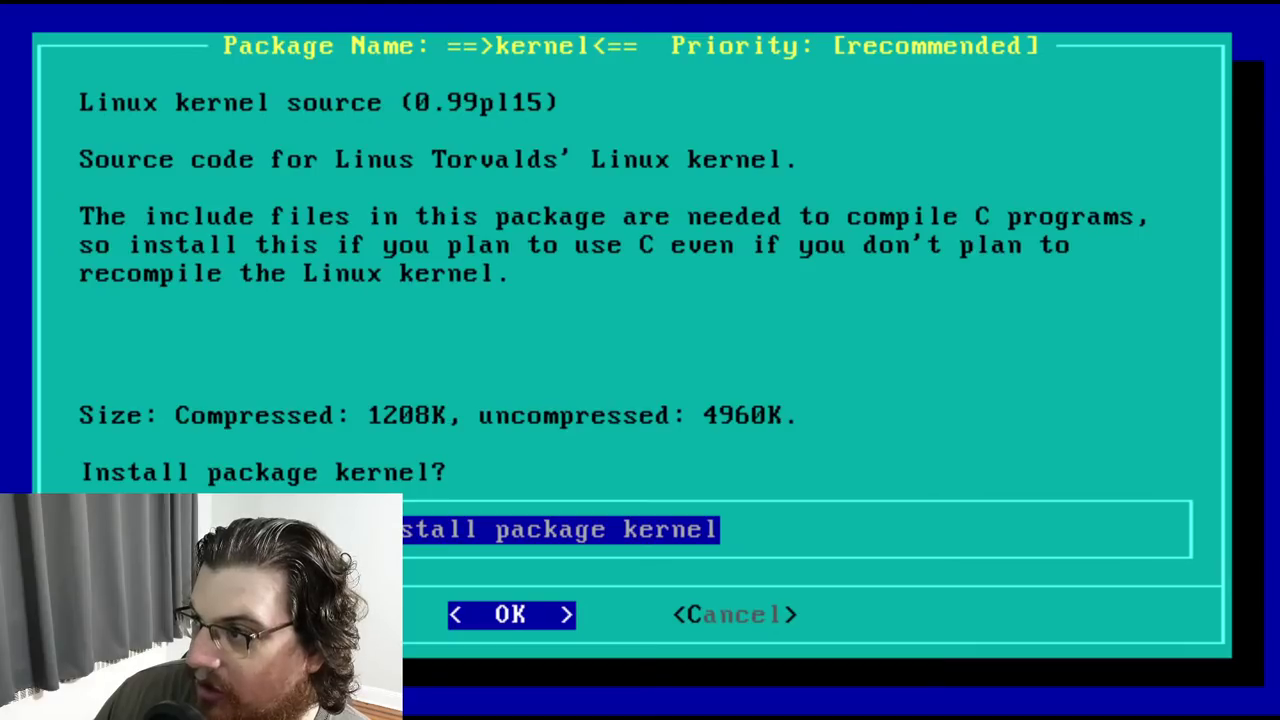
pyautogui.press('Return')
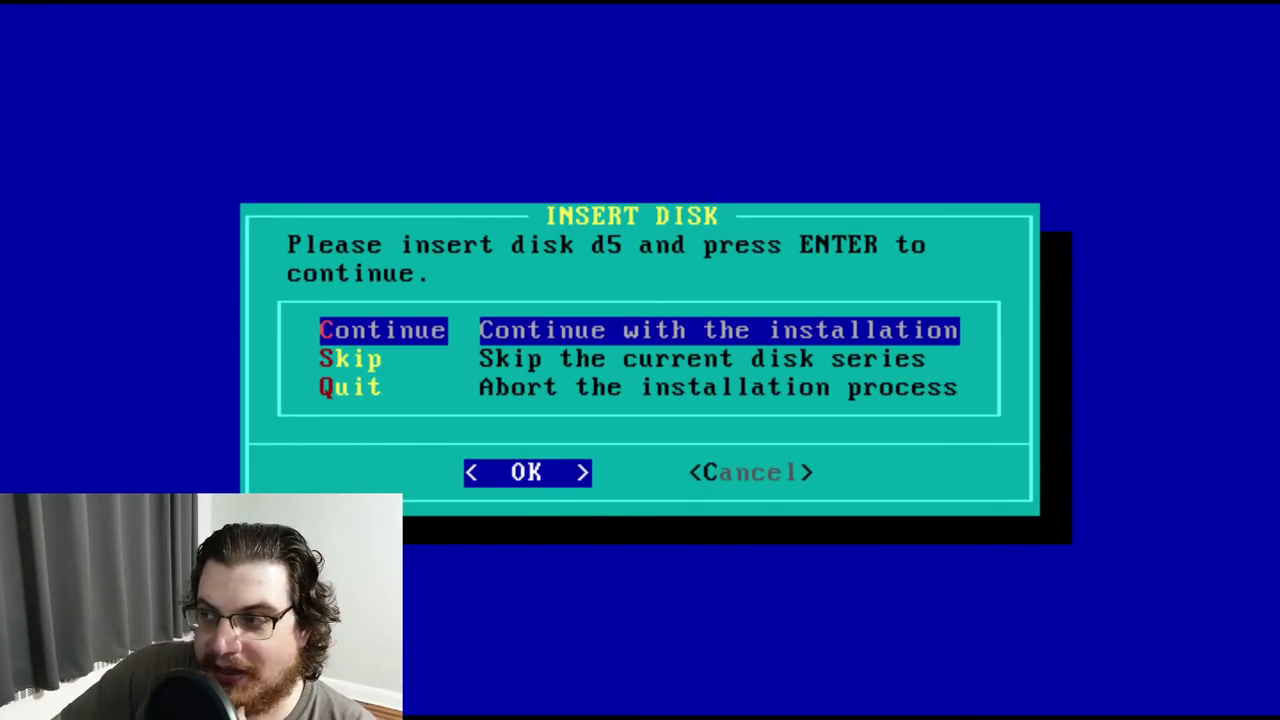
# Continue with disk d5 and accept installing the clisp and f2c packages
pyautogui.press('Return')
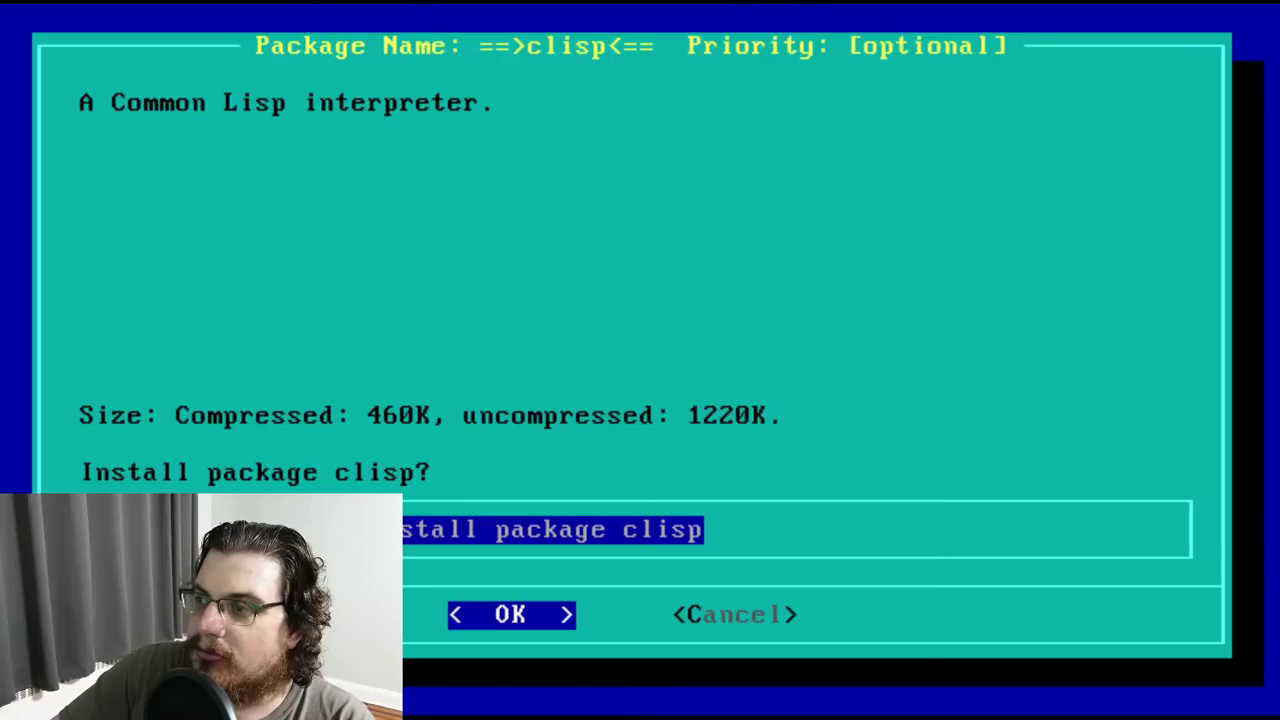
pyautogui.press('Return')
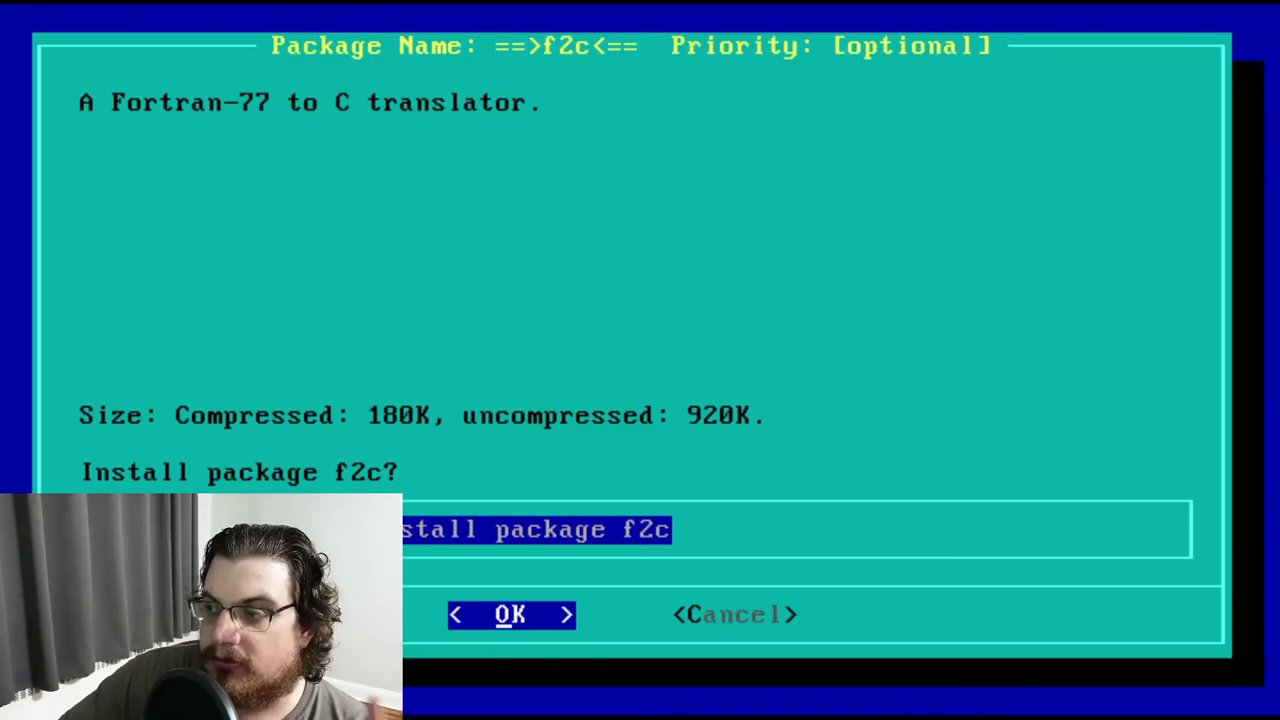
pyautogui.press('Return')
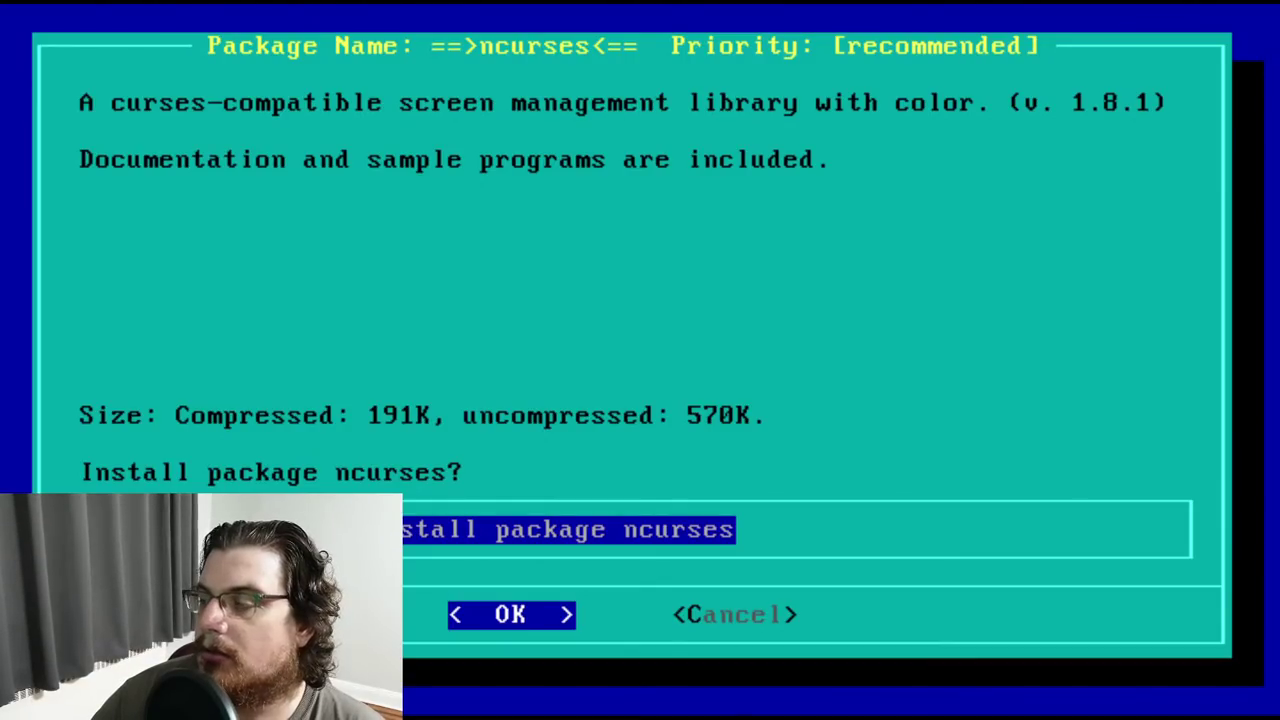
# Accept installing the ncurses and svgalib packages to finish disk d5
pyautogui.press('Return')
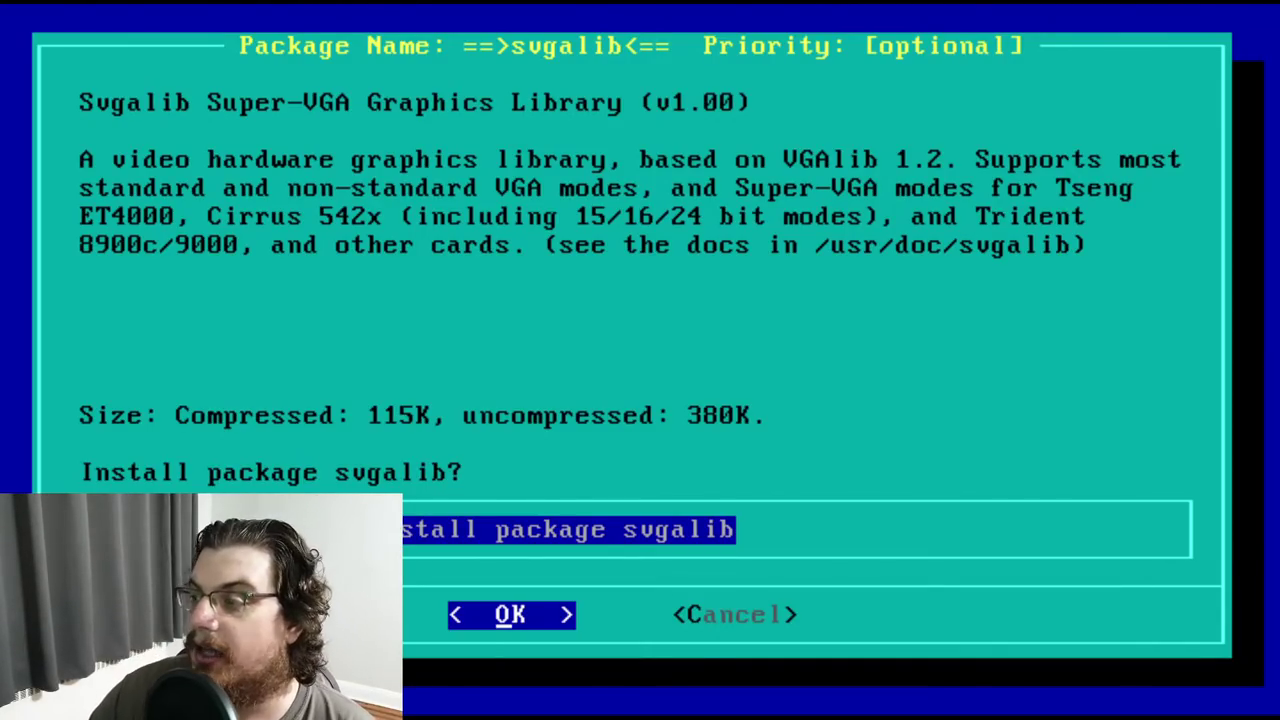
pyautogui.press('Return')
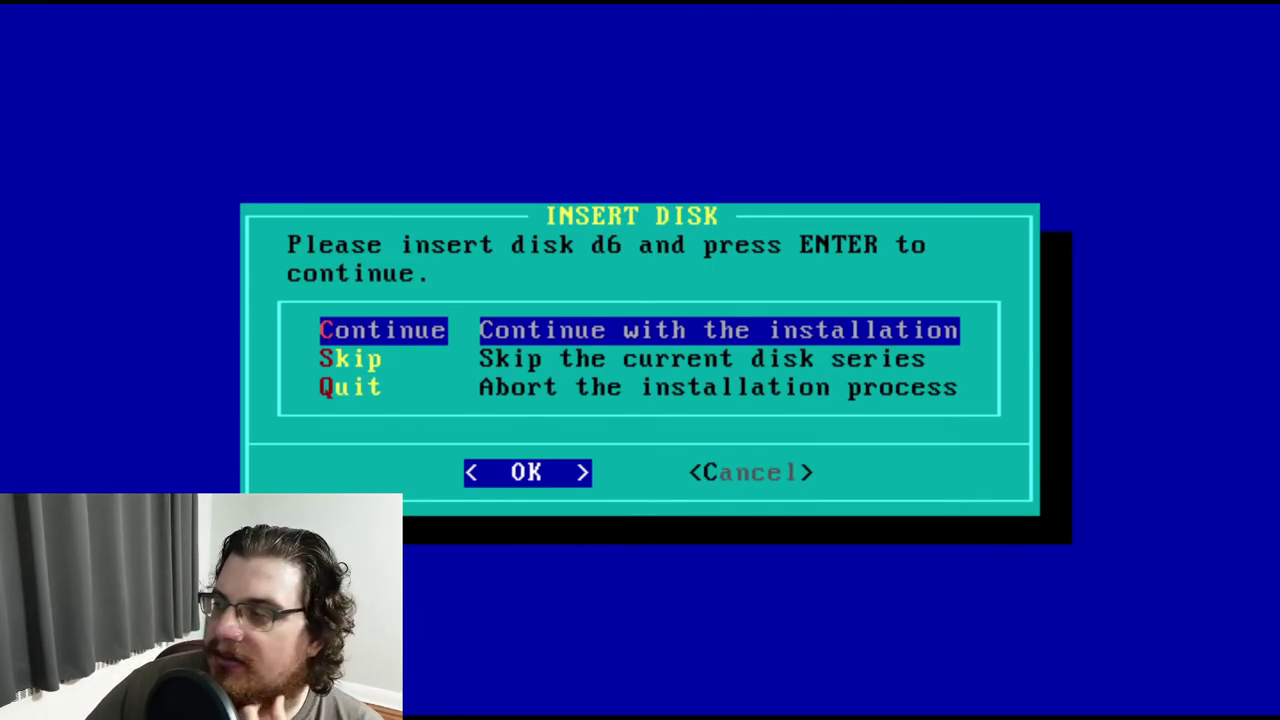
# Continue with disk d6 and accept installing the libgxx and m4 packages
pyautogui.press('Return')
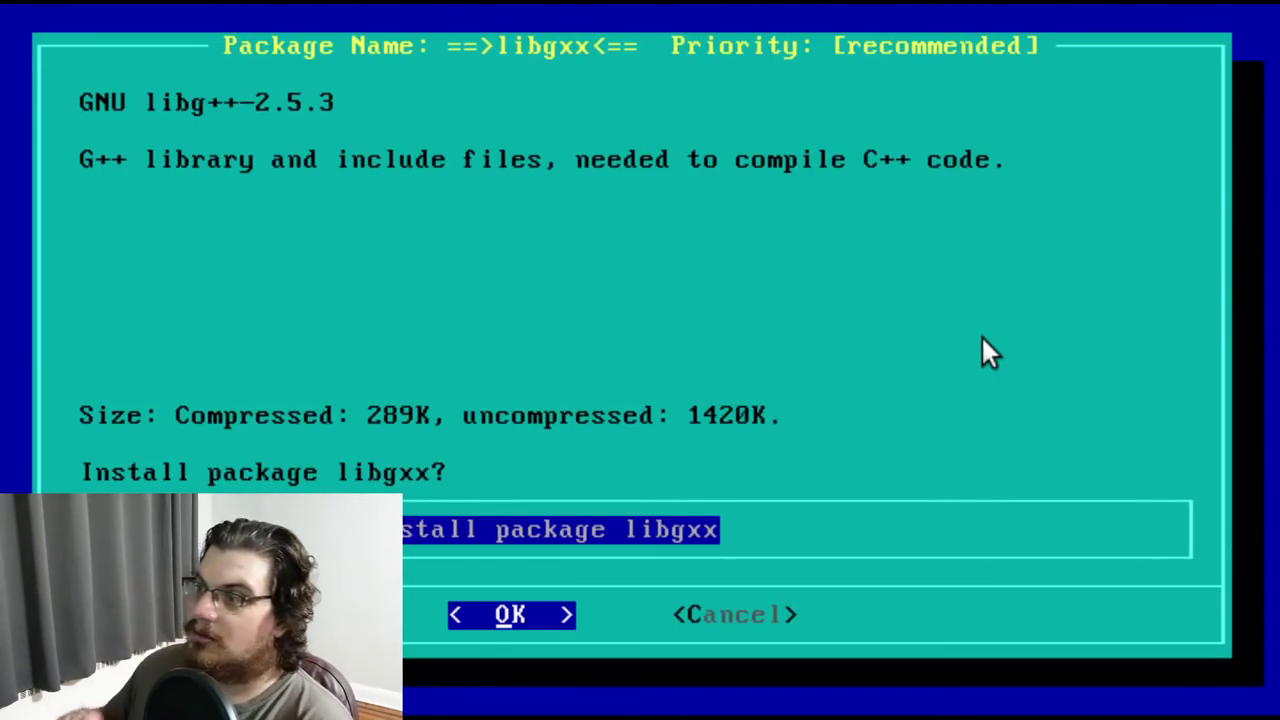
pyautogui.press('Return')
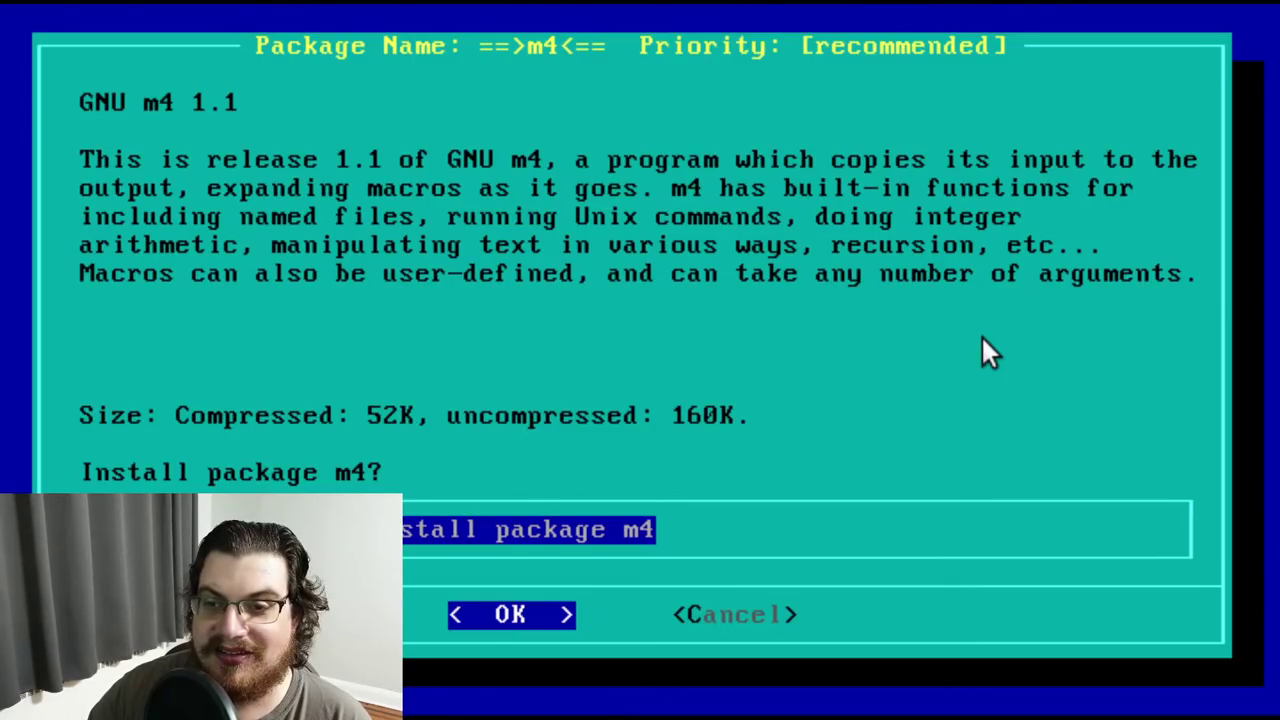
pyautogui.press('Return')
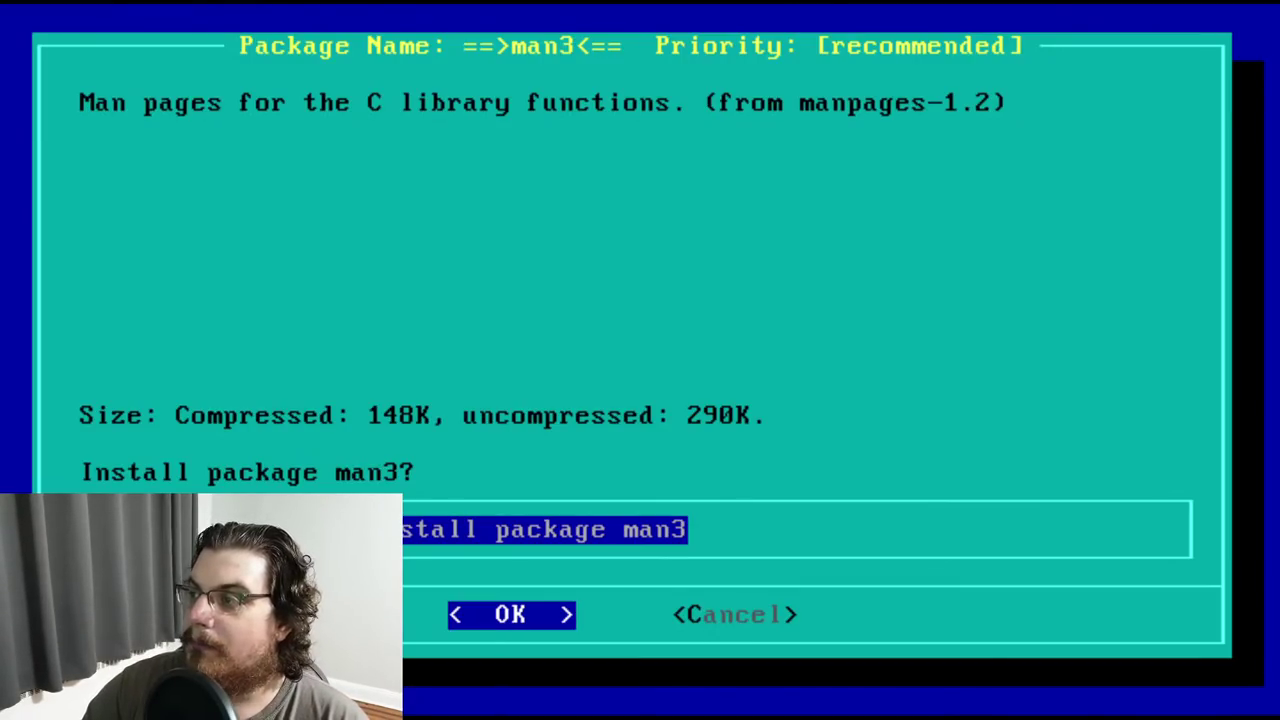
# Accept installing the man3, perl and rcs packages to complete the D series
pyautogui.press('Return')
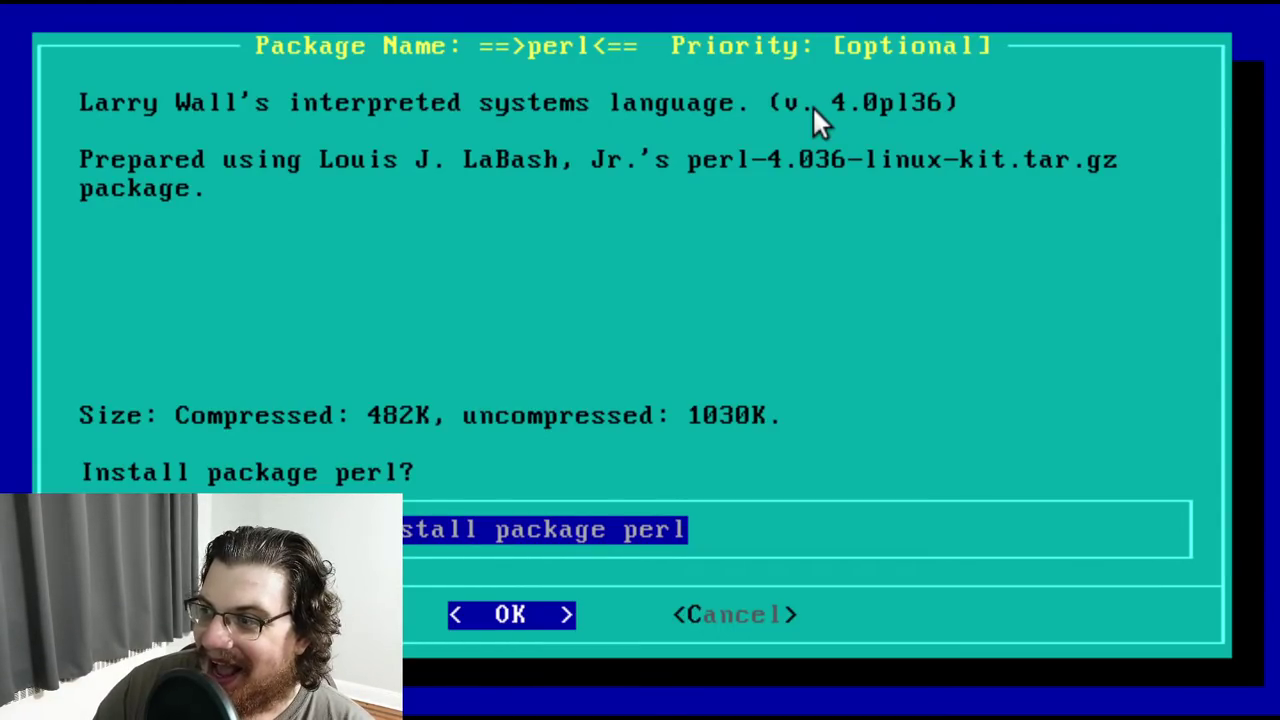
pyautogui.press('Return')
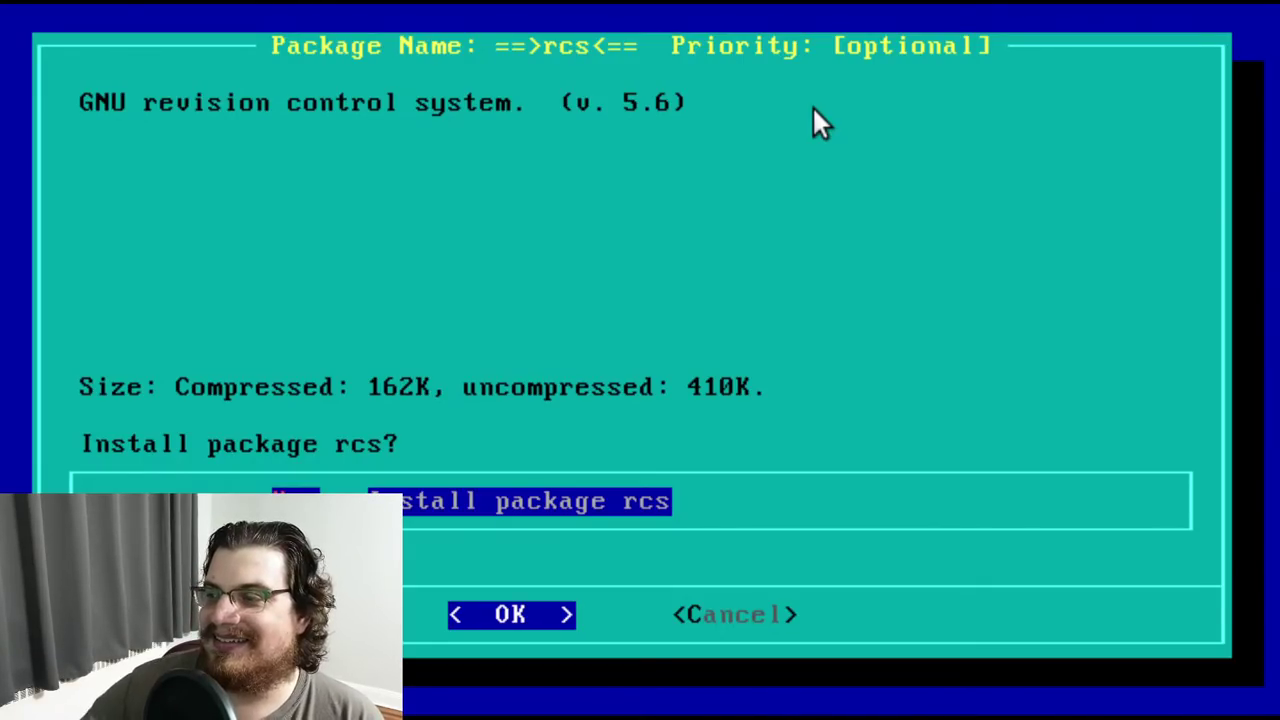
pyautogui.press('Return')
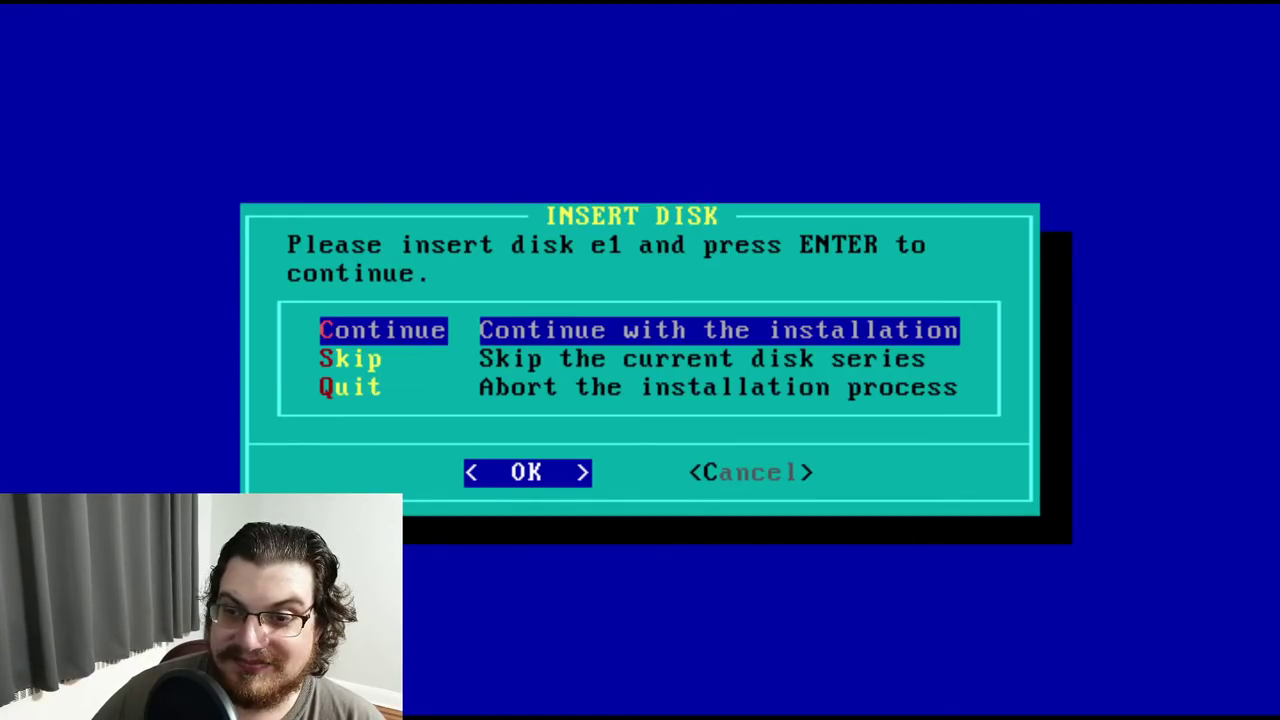
# Confirm disk e1 to start the E series installation
pyautogui.press('Return')
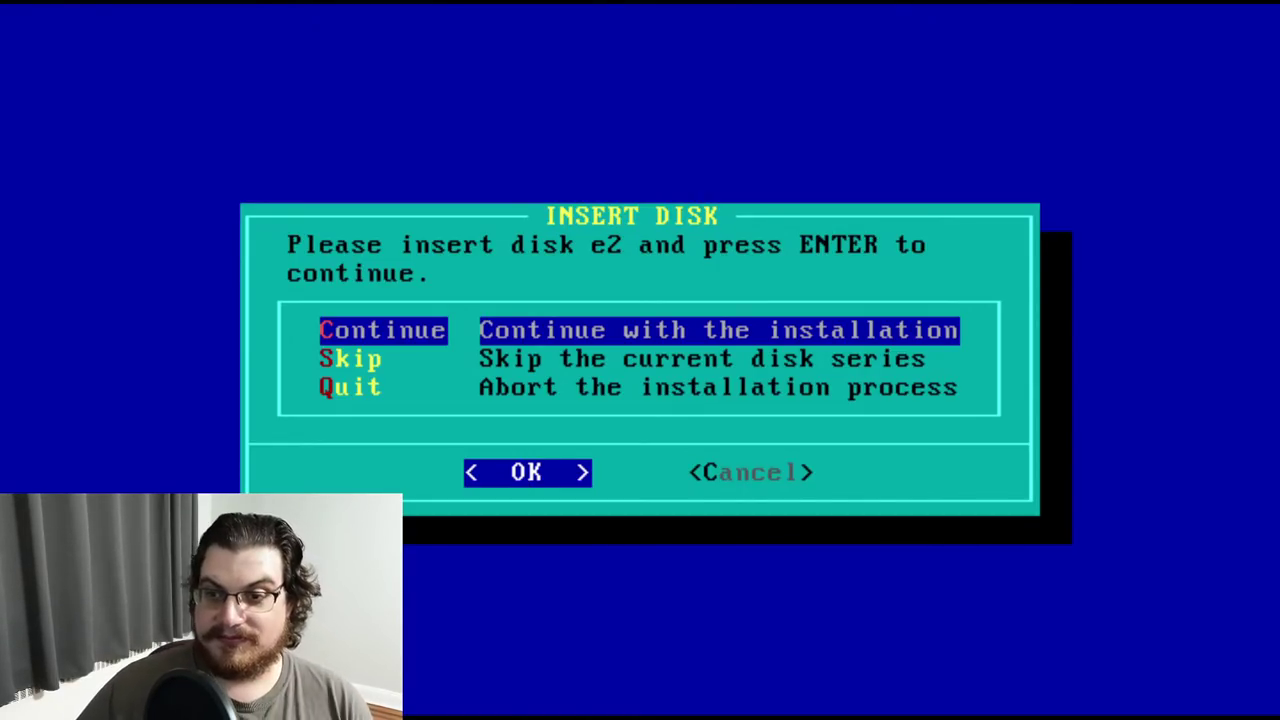
# Continue with disk e2 and accept installing the emacmisc package
pyautogui.press('Return')
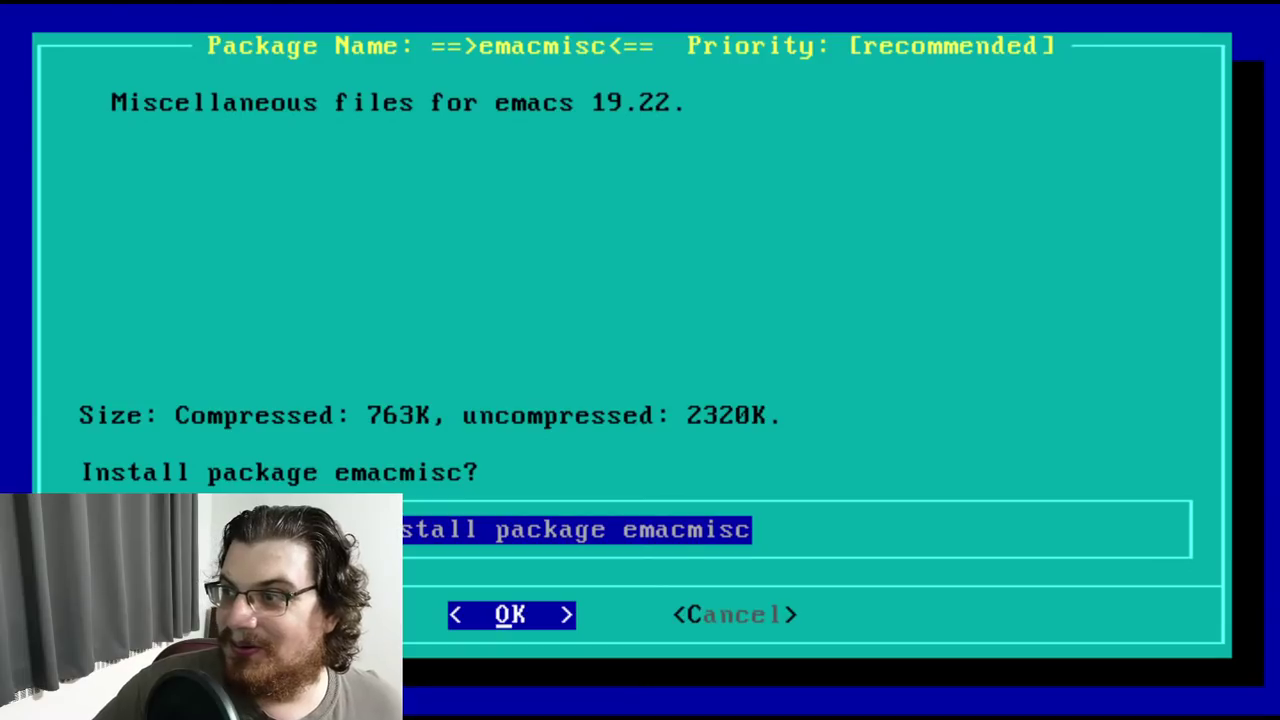
pyautogui.press('Return')
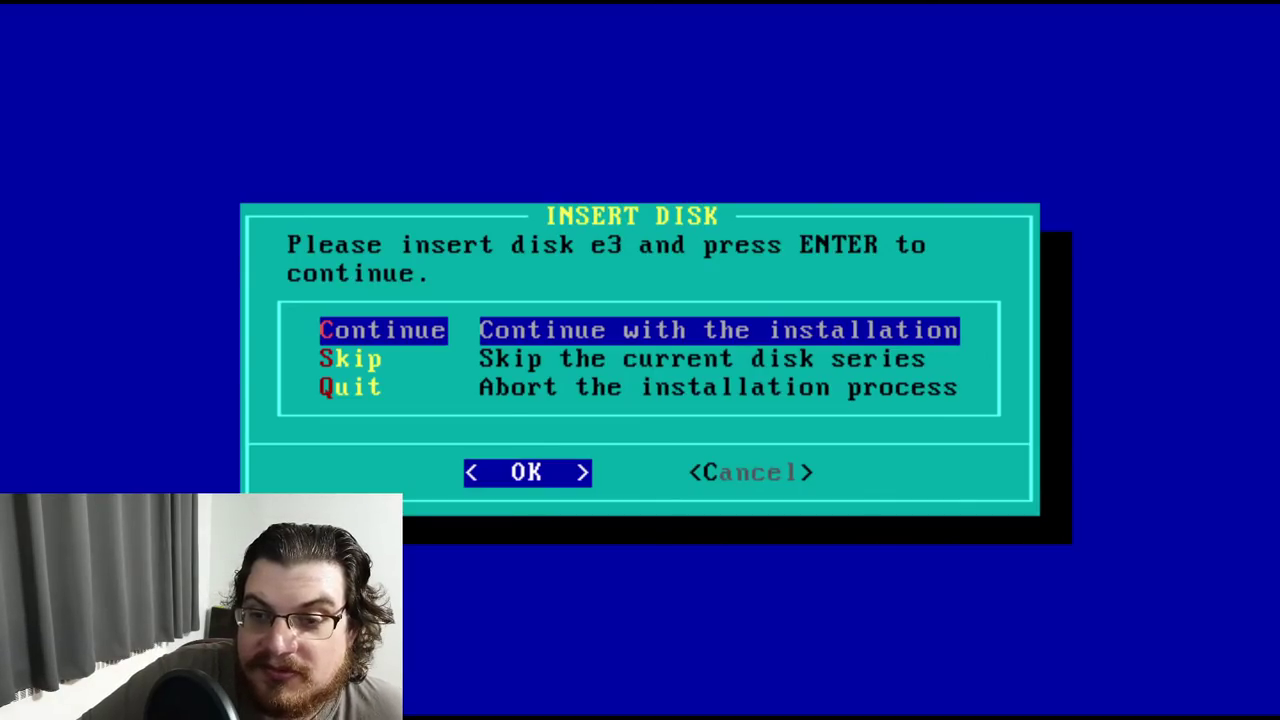
# Confirm disk e3 to continue the E series installation
pyautogui.press('Return')
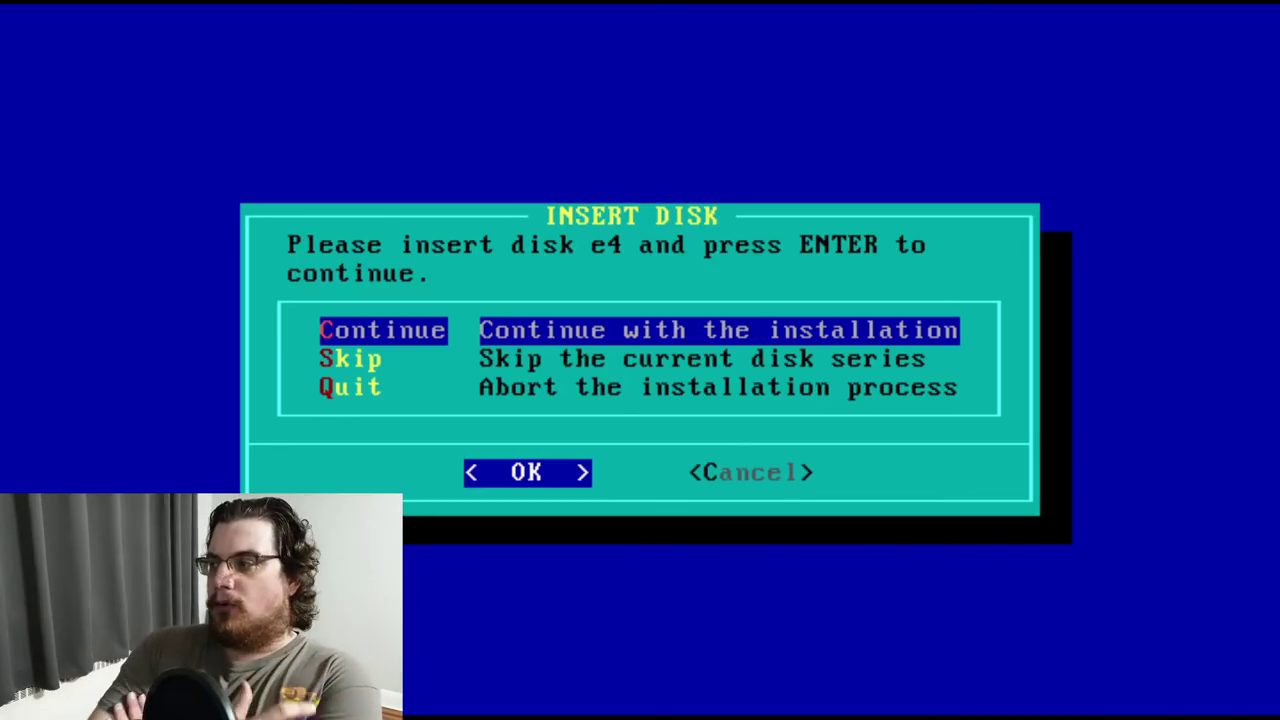
# Continue with disk e4 and accept installing the elisp1 package
pyautogui.press('Return')
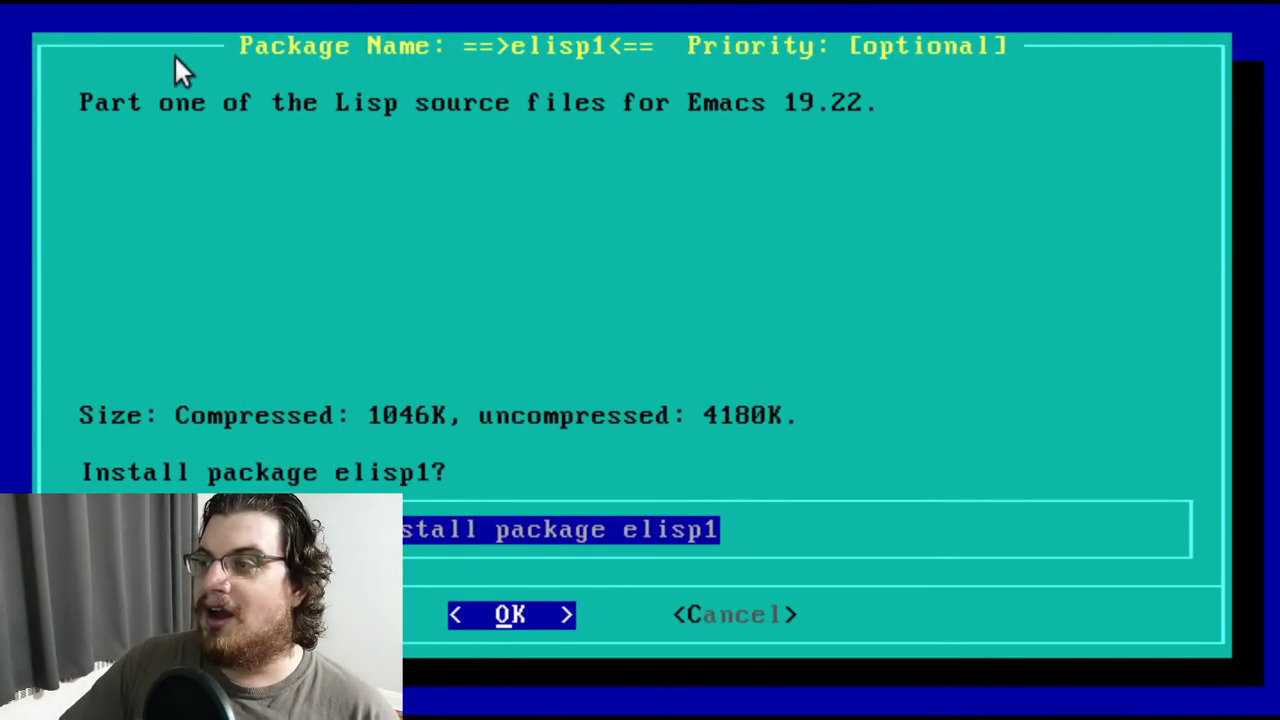
pyautogui.press('Return')
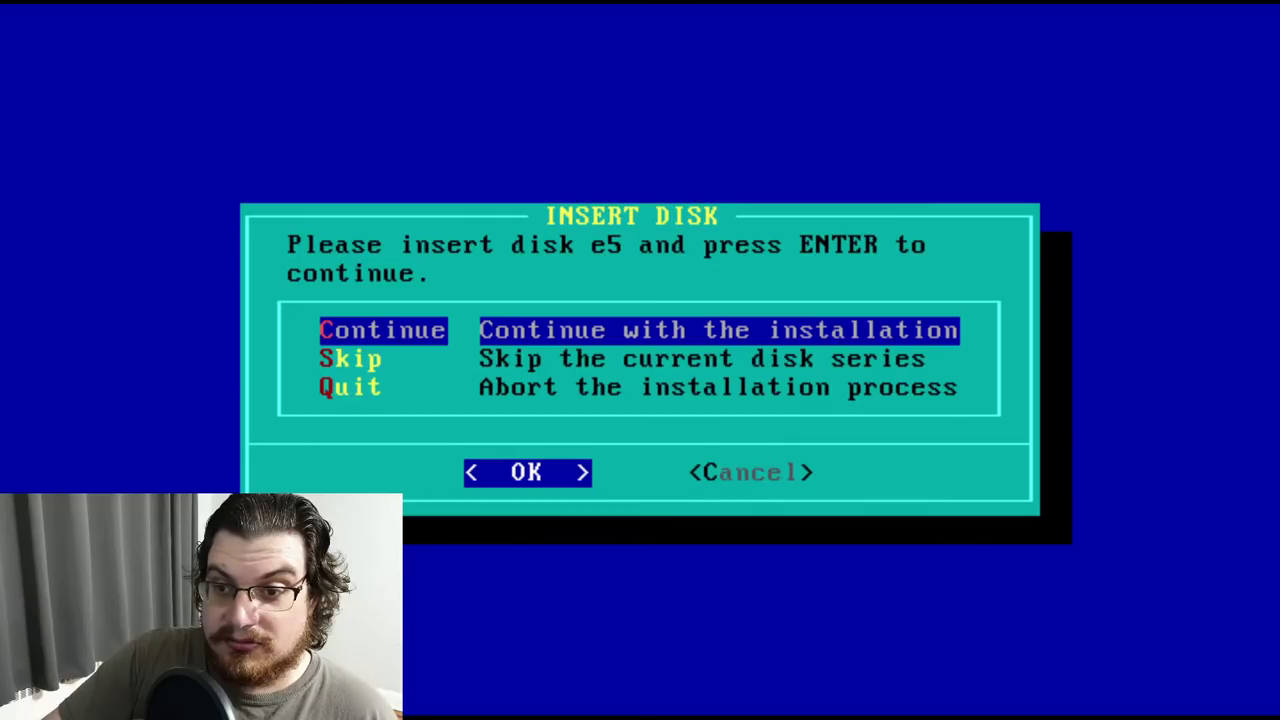
# Continue with disk e5, install elisp2, and choose 'Do not install' for emac_nox
pyautogui.press('Return')
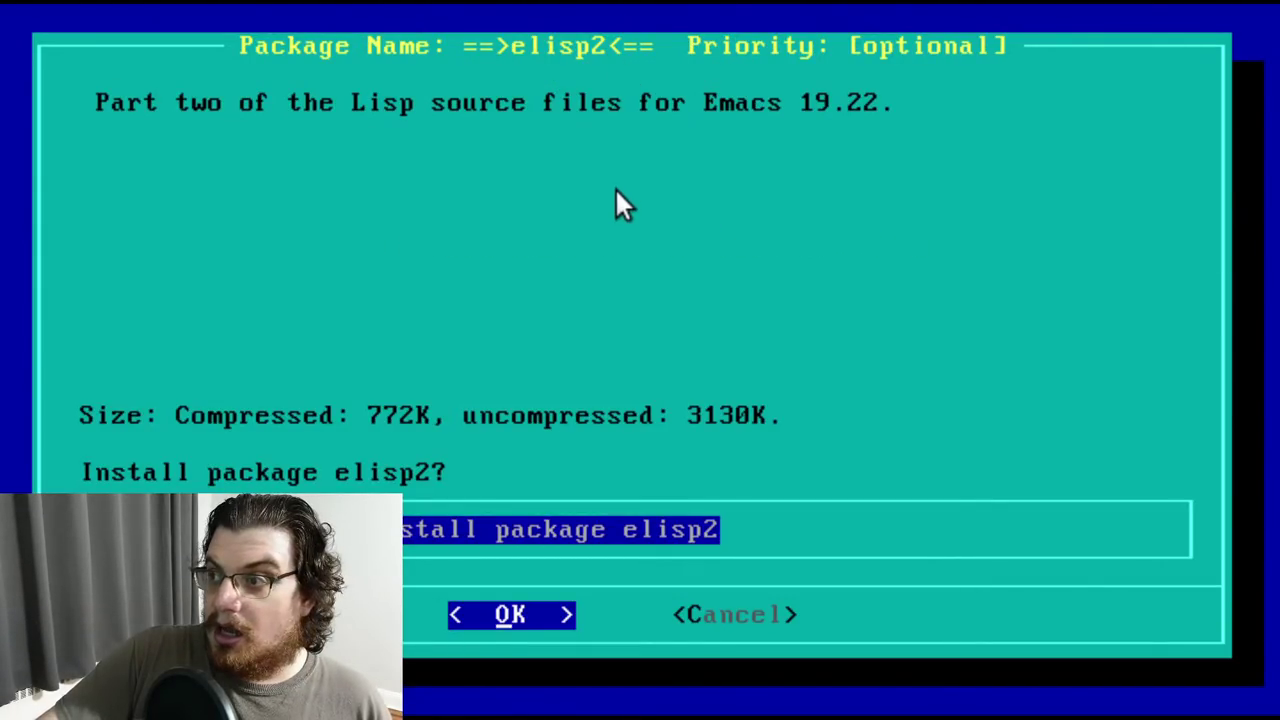
pyautogui.press('Return')
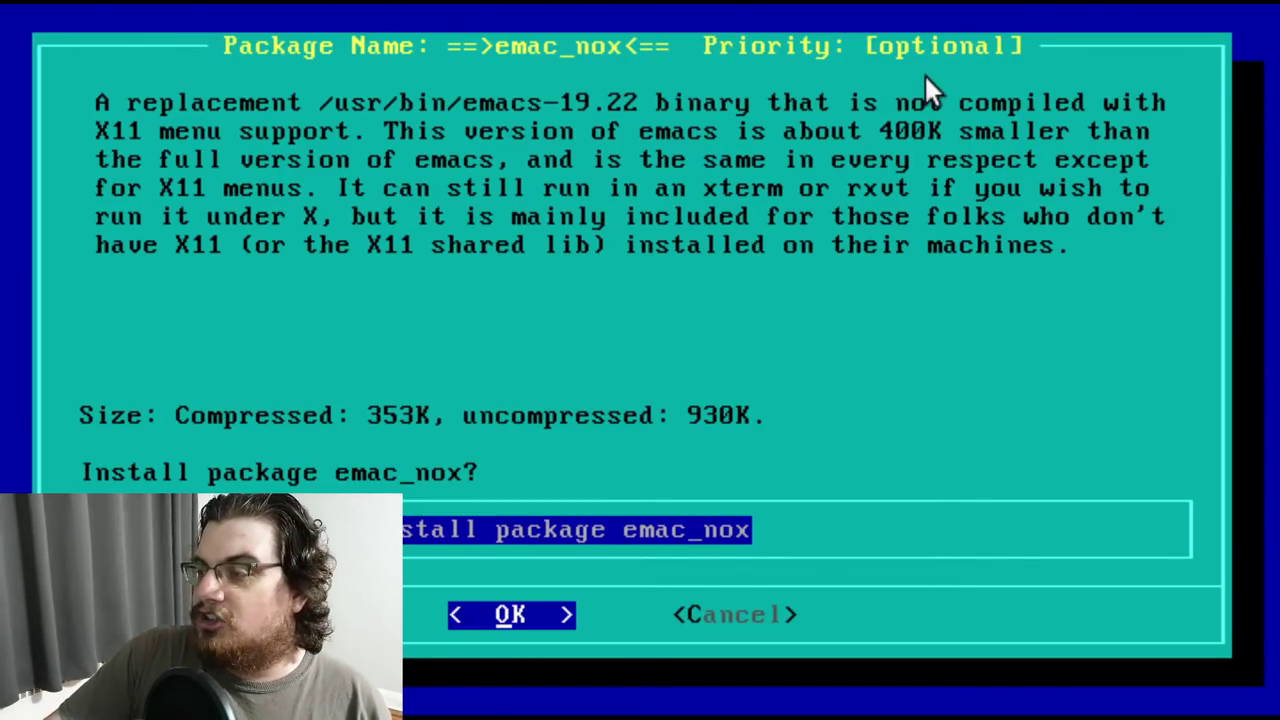
pyautogui.press('Down')
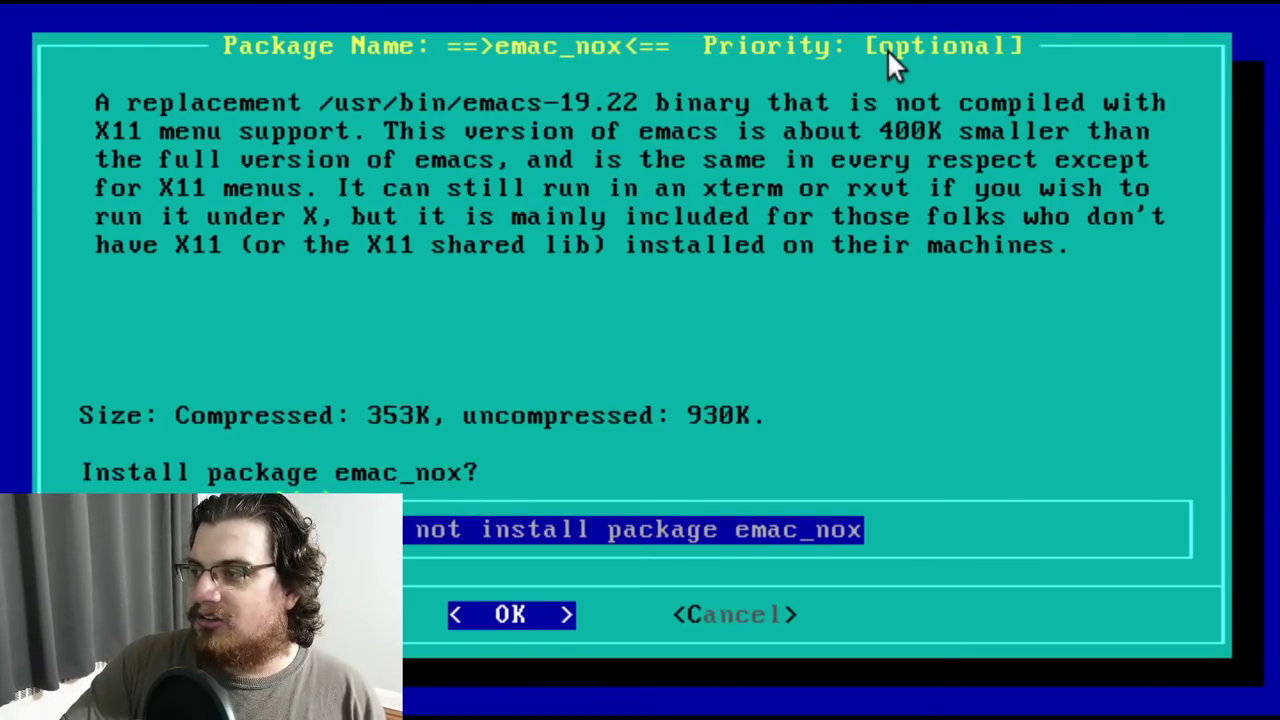
pyautogui.press('Return')
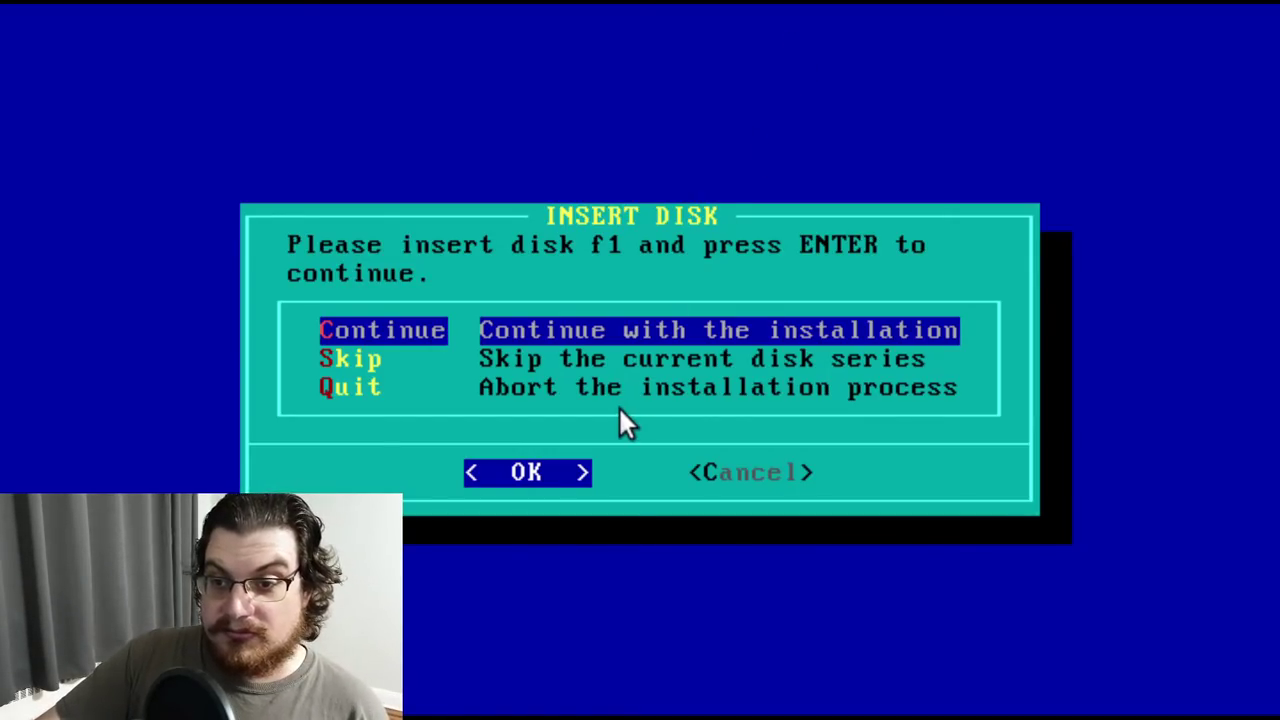
# Continue with disk f1 so manyfaqs auto-installs, stopping at the i1 disk prompt
pyautogui.press('Return')
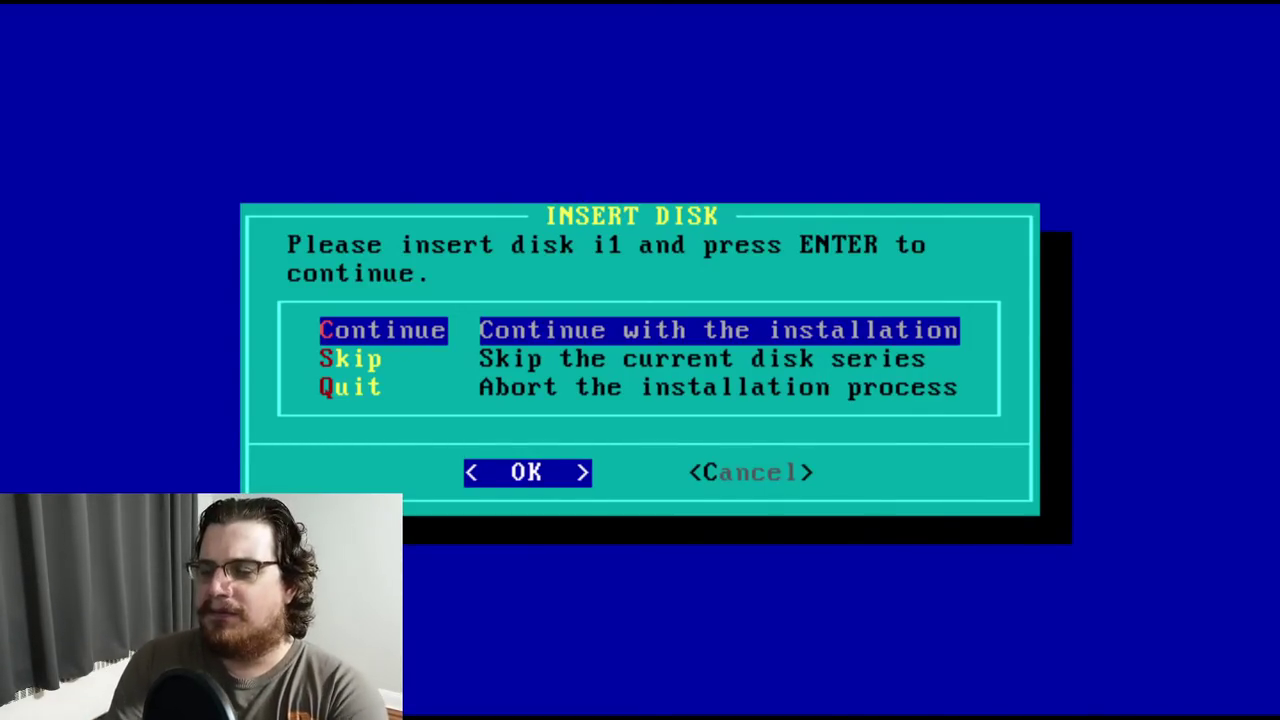
# Continue through disks i1, i2 and i3 to auto-install the info packages
pyautogui.press('Return')
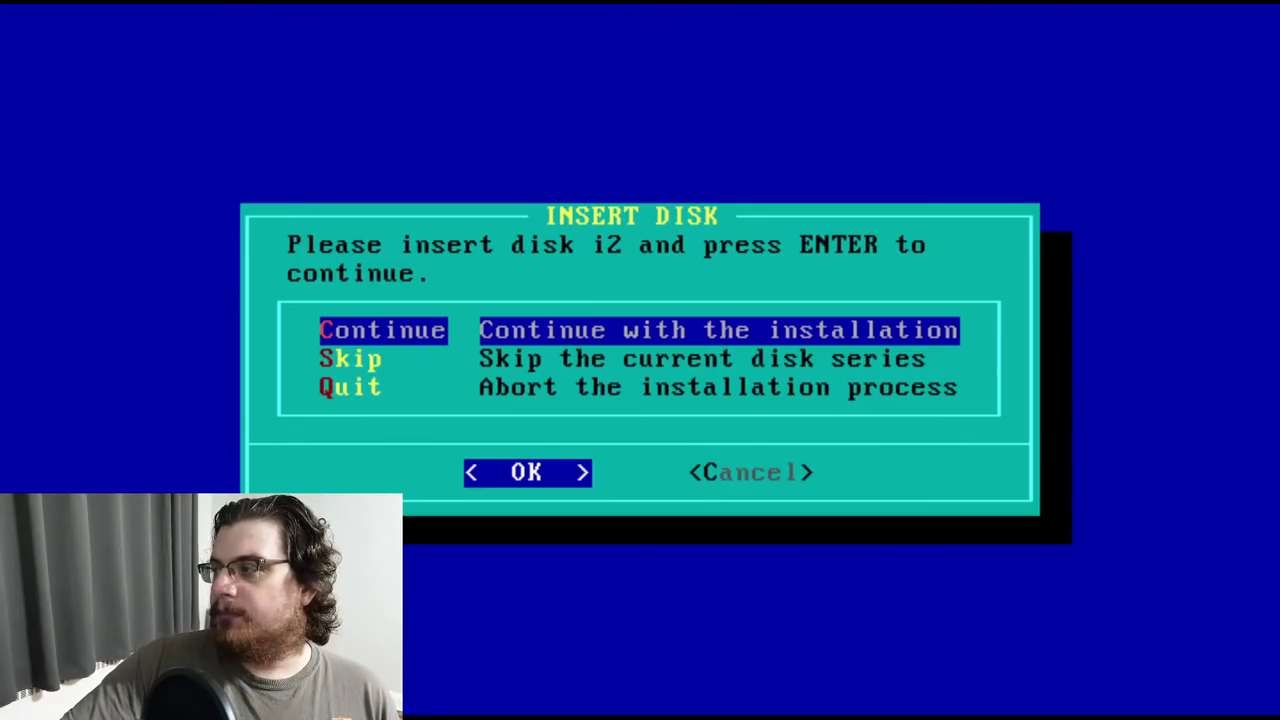
pyautogui.press('Return')
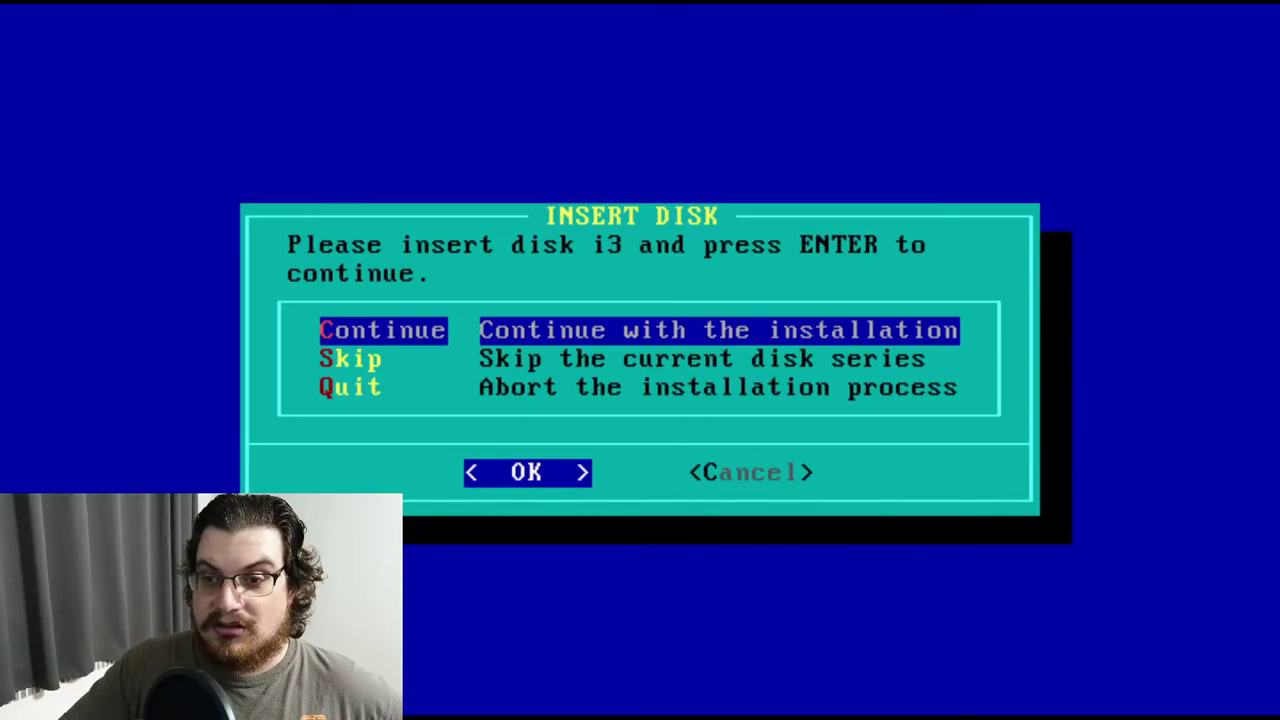
pyautogui.press('Return')
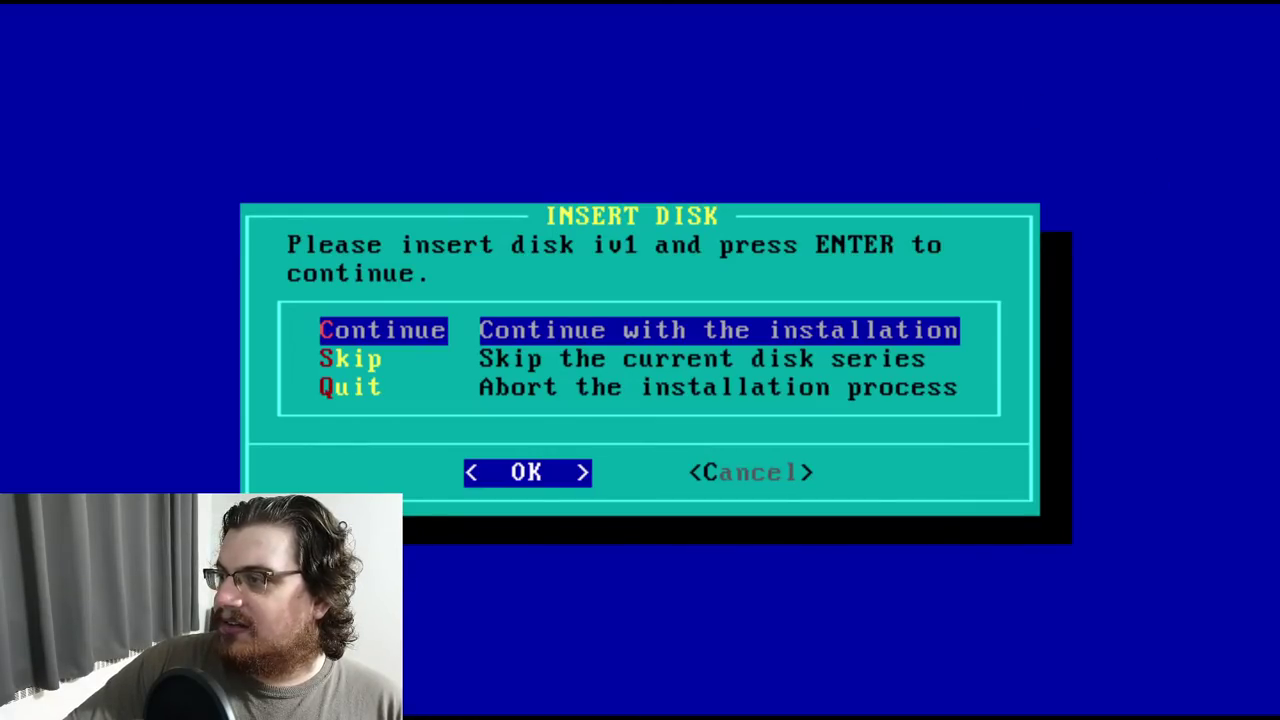
# Start disk iv1 and install the ivincs and ivlibs31 InterViews packages
pyautogui.press('Return')
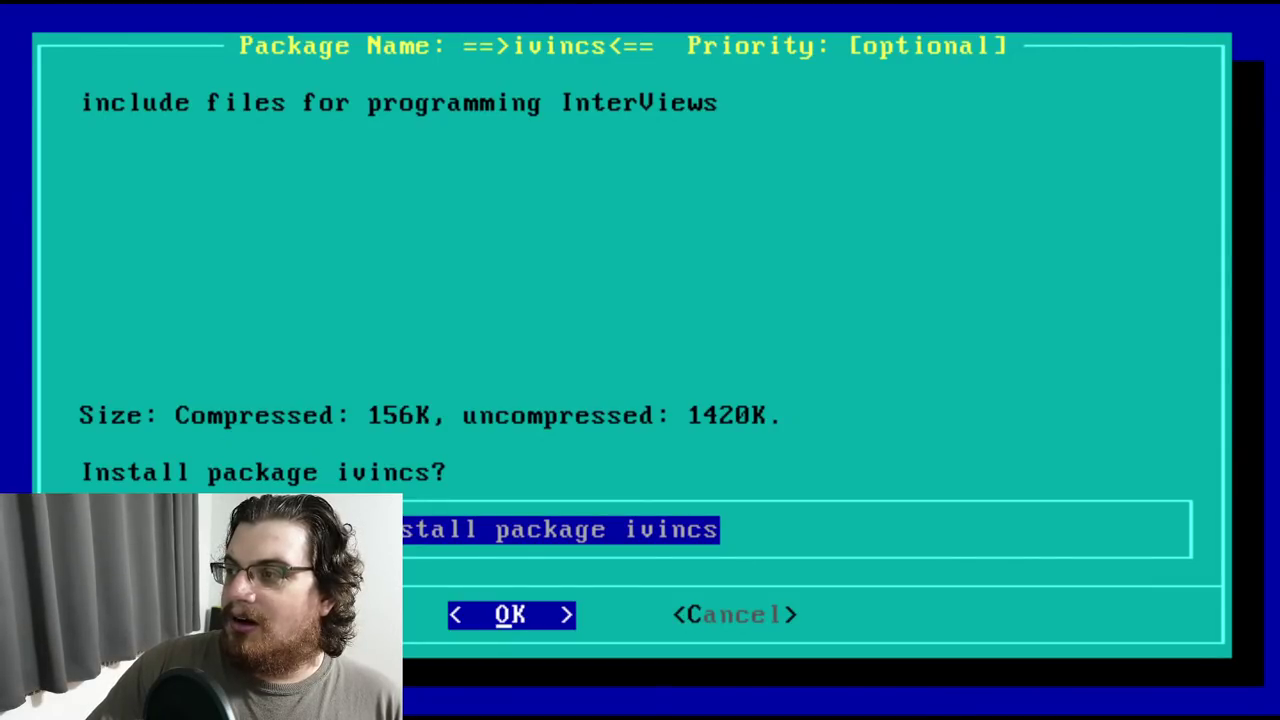
pyautogui.press('Return')
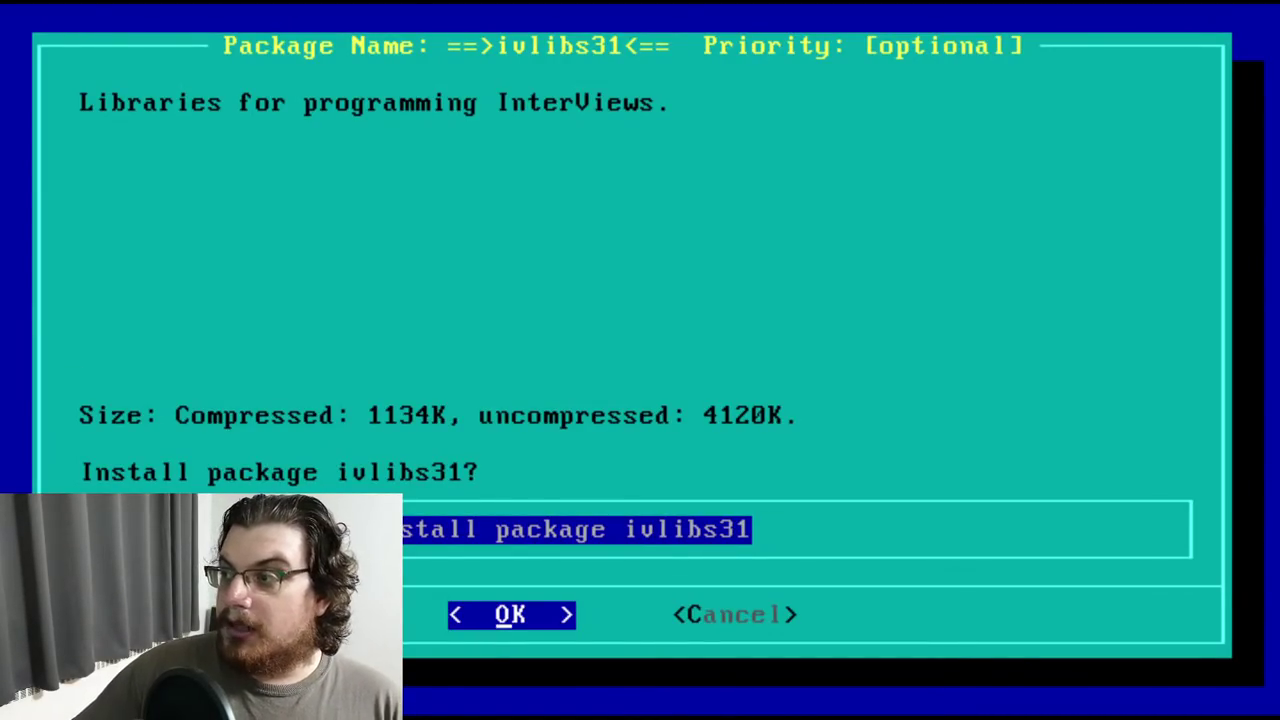
pyautogui.press('Return')
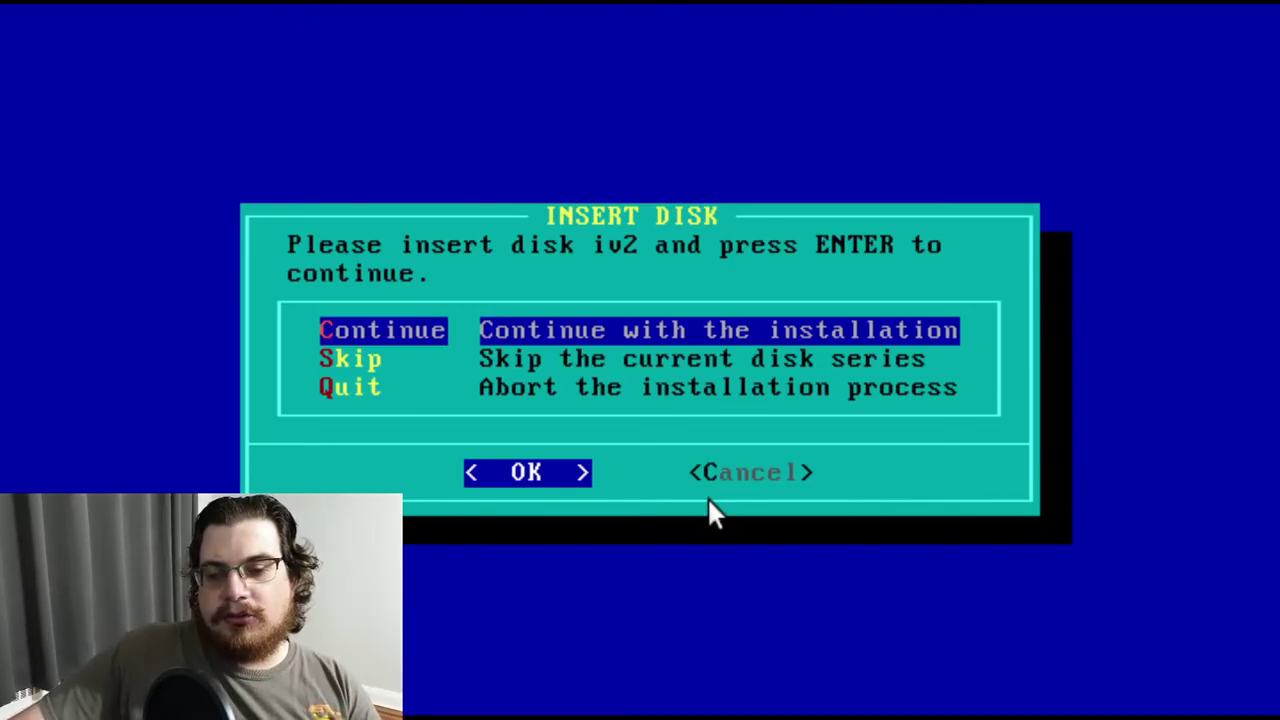
# Start disk iv2 and install the doc31 editor and the idraw drawing program
pyautogui.press('Return')
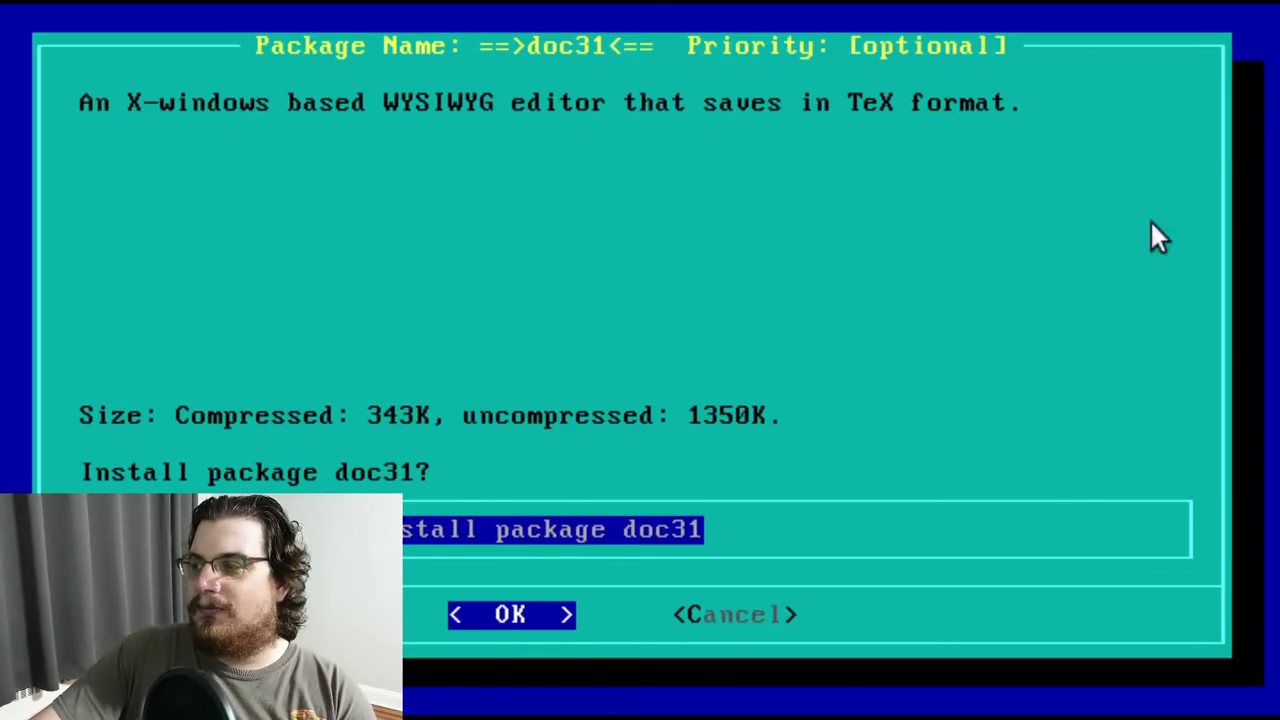
pyautogui.press('Return')
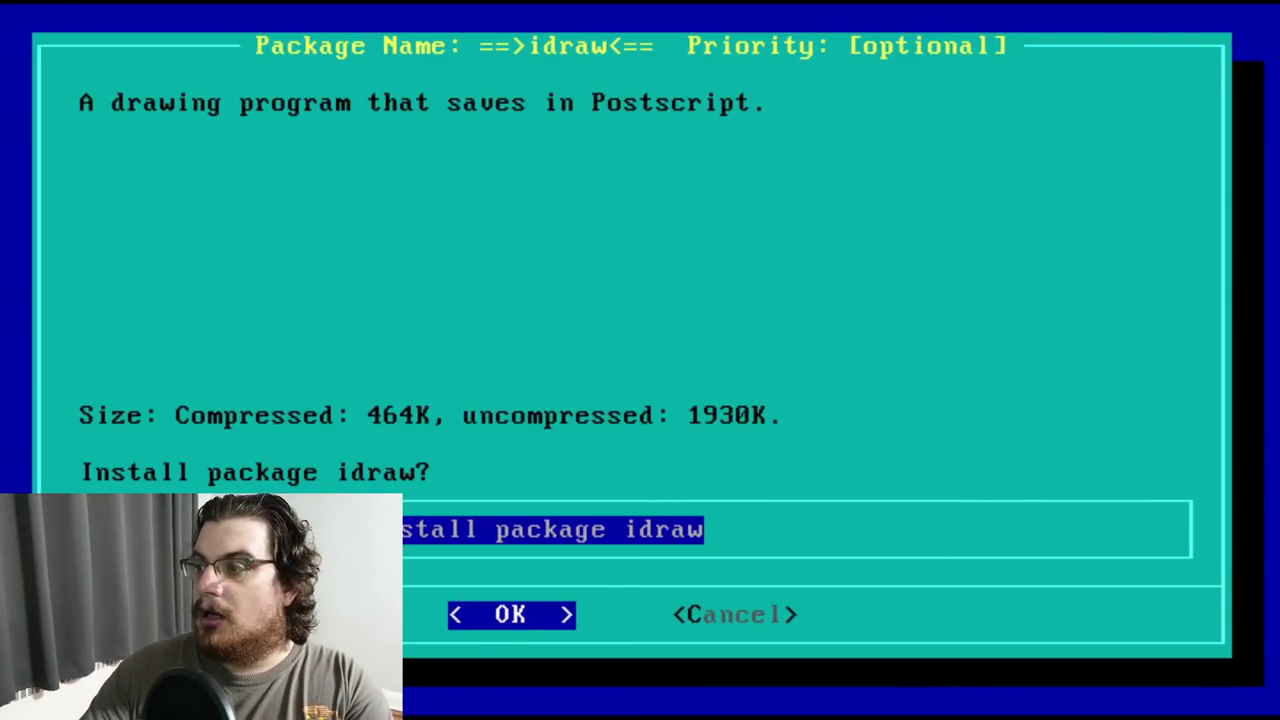
pyautogui.press('Return')
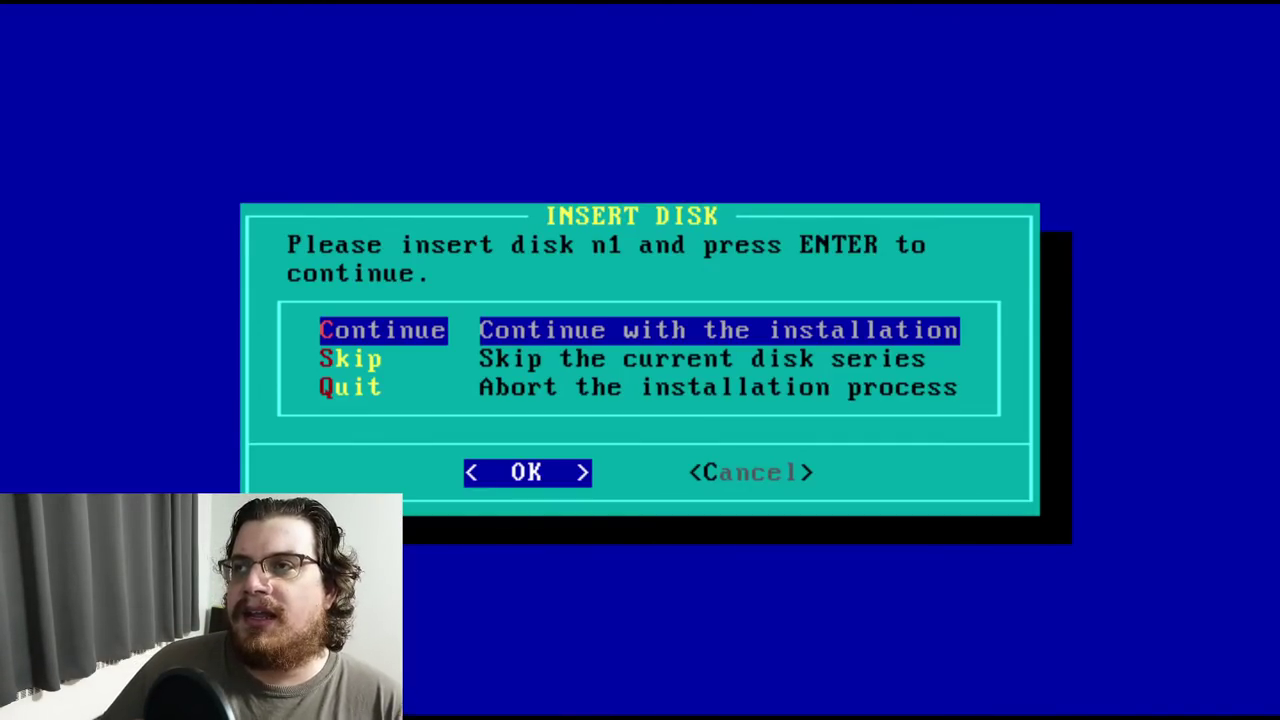
# Begin networking disk n1 and install the deliver mail delivery package
pyautogui.press('Return')
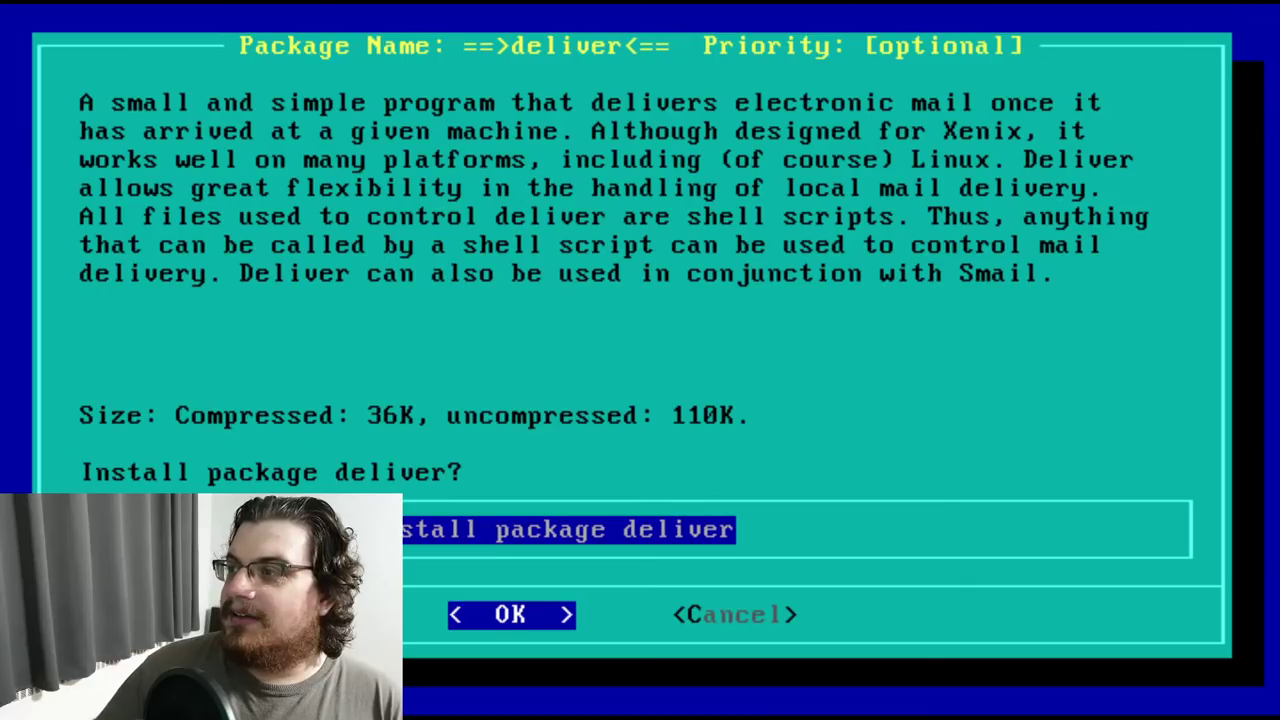
pyautogui.press('Down')
pyautogui.press('Up')
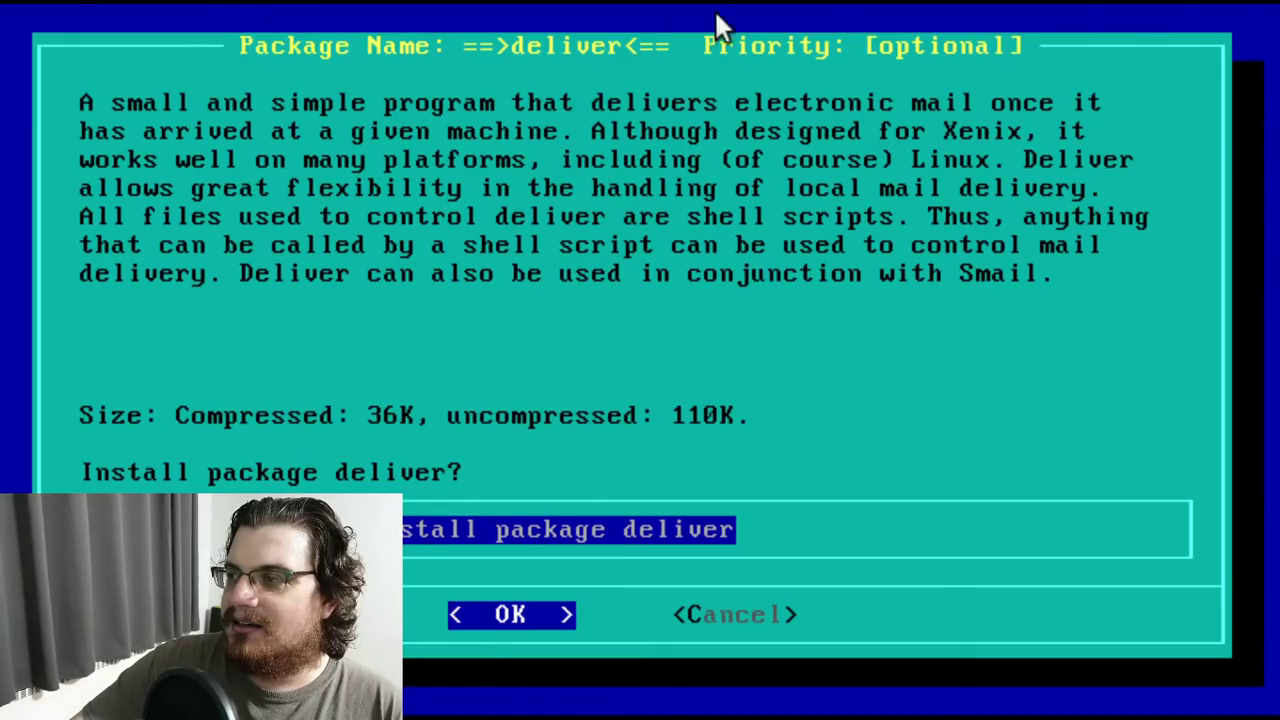
pyautogui.press('Return')
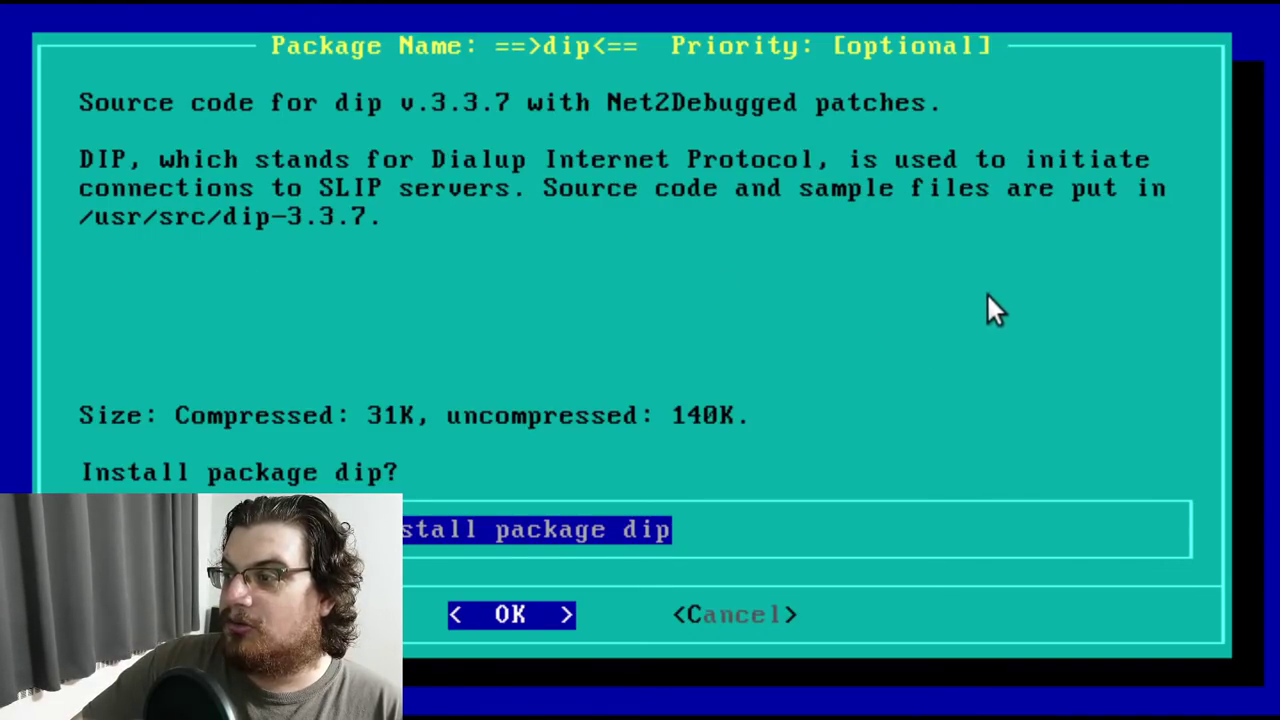
# Accept the dip, mailx, netcfg and tcpip packages from disk n1
pyautogui.press('Return')
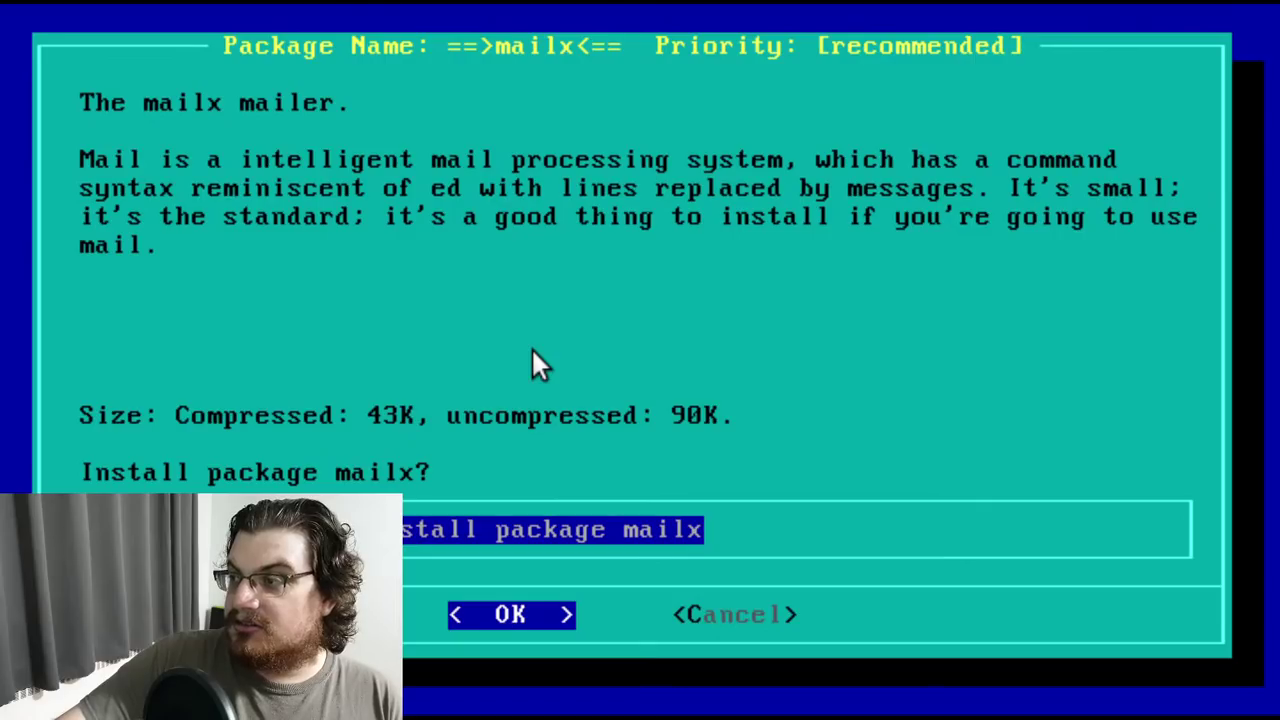
pyautogui.press('Return')
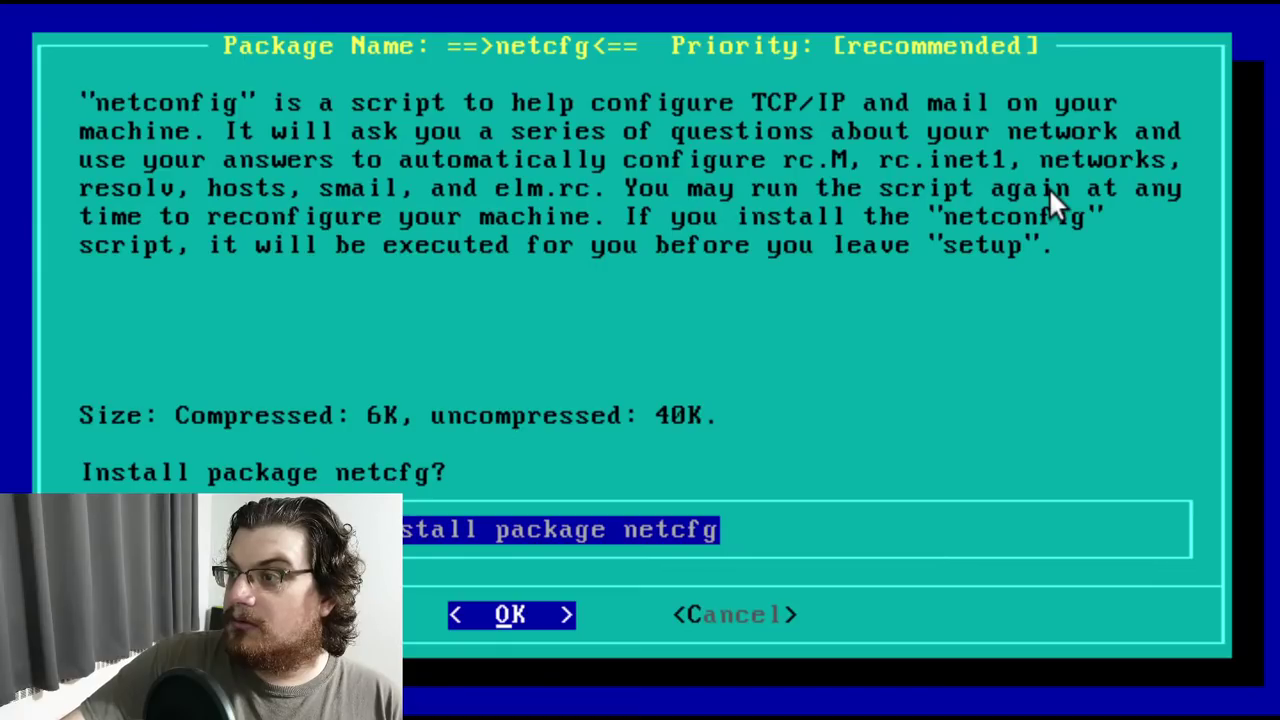
pyautogui.press('Return')
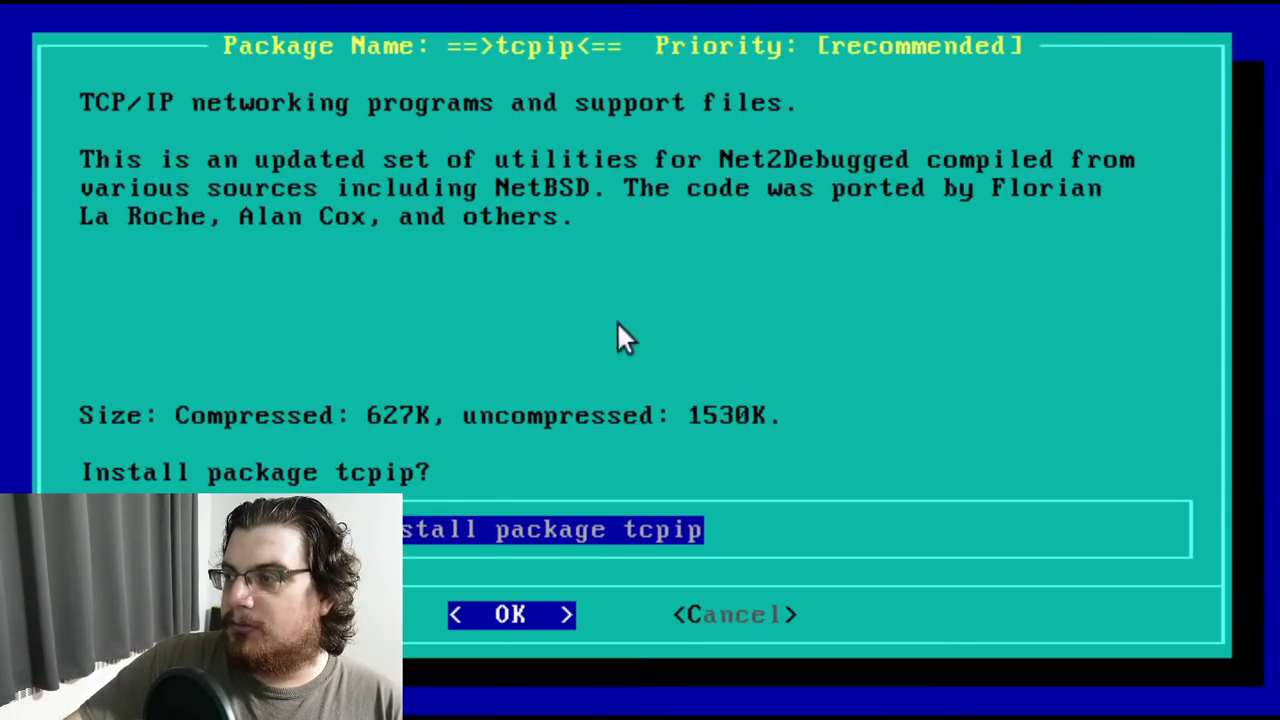
pyautogui.press('Return')
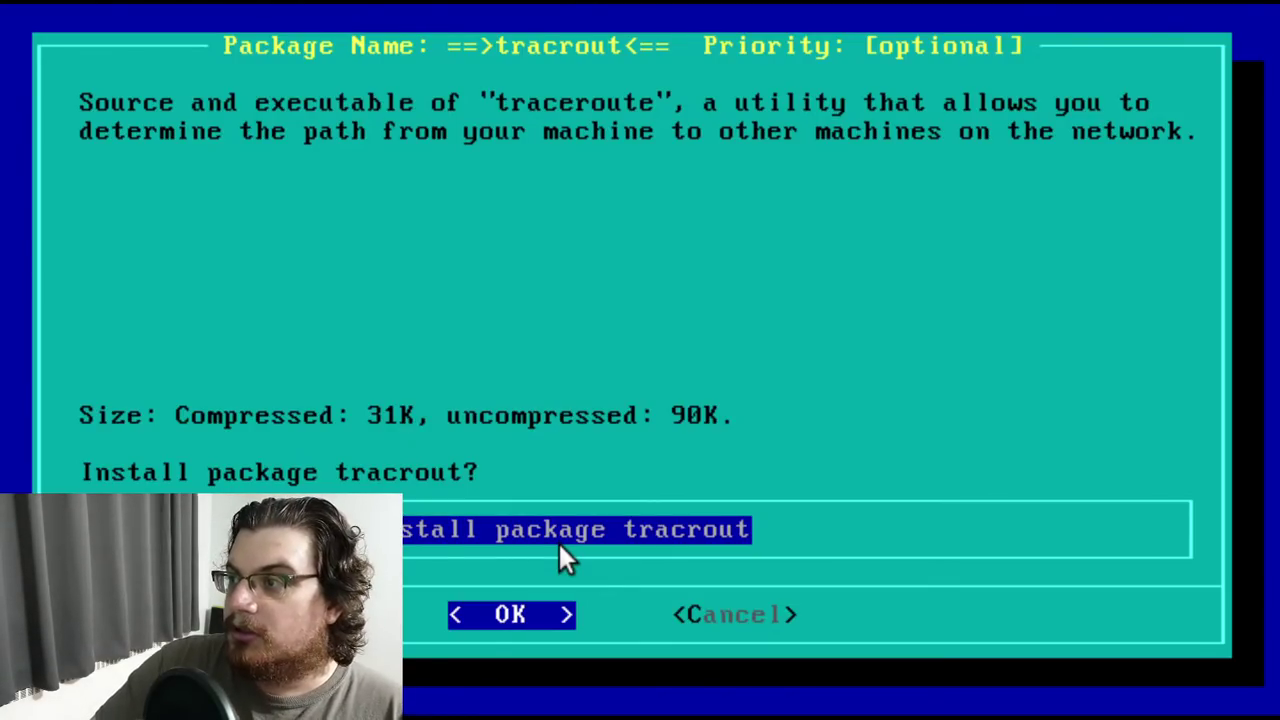
# Accept the tracrout and uucp packages, finishing disk n1
pyautogui.press('Return')
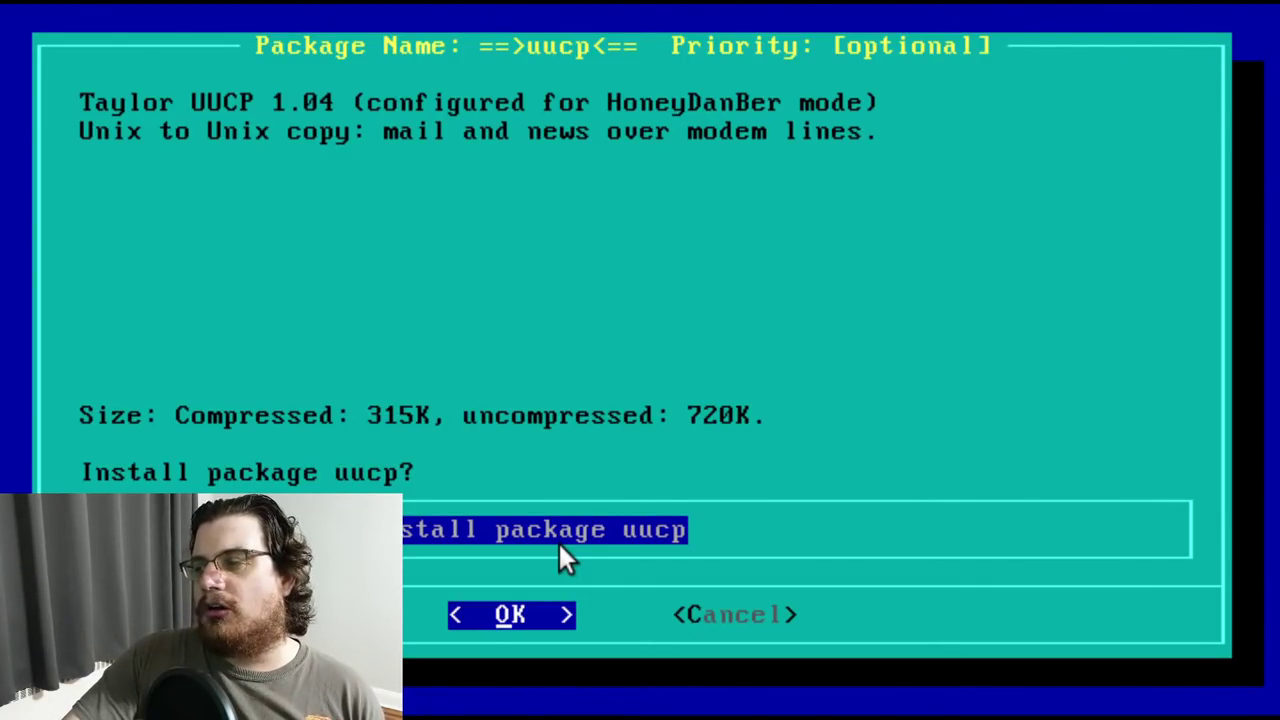
pyautogui.press('Return')
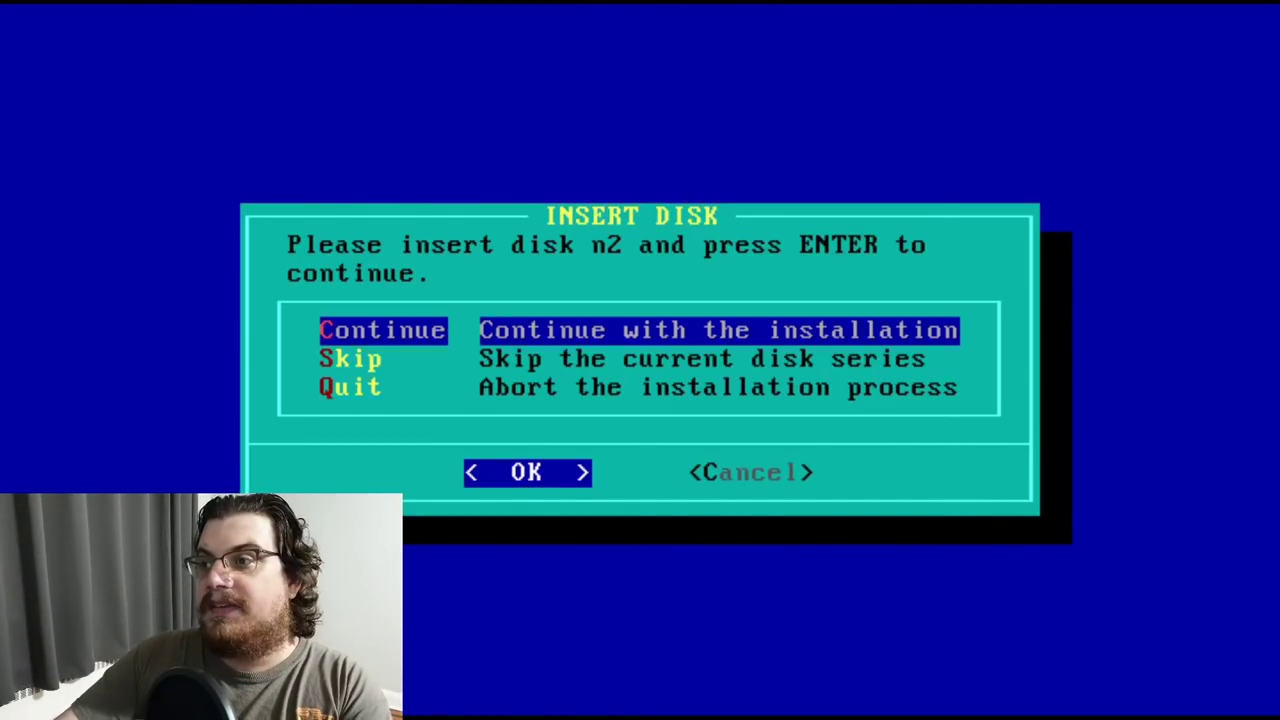
# Start disk n2 and accept the elm and pine mail packages
pyautogui.press('Return')
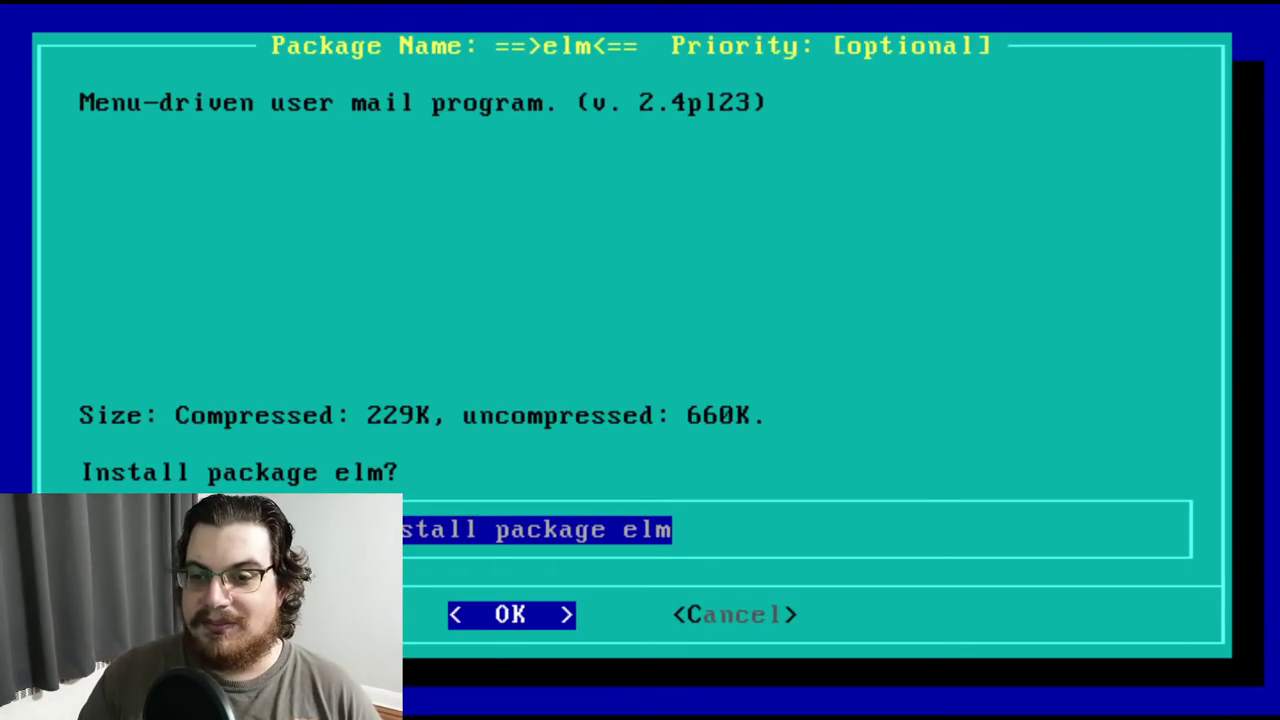
pyautogui.press('Return')
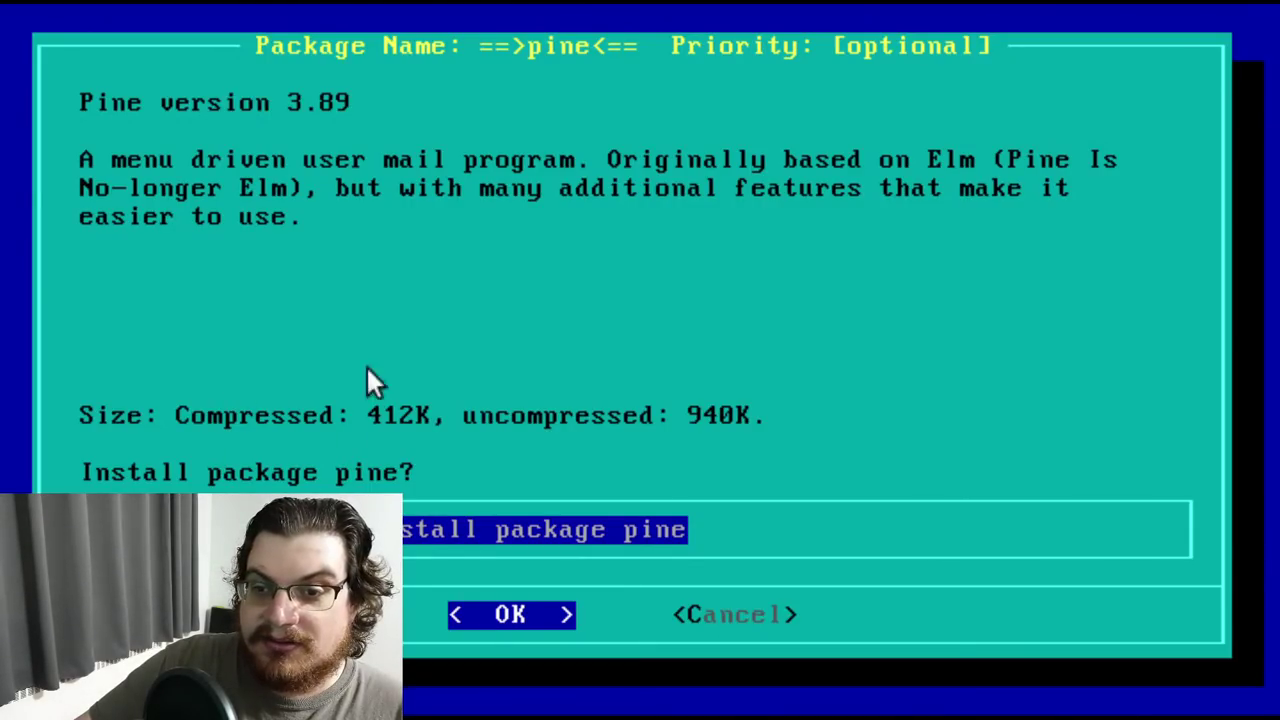
pyautogui.press('Return')
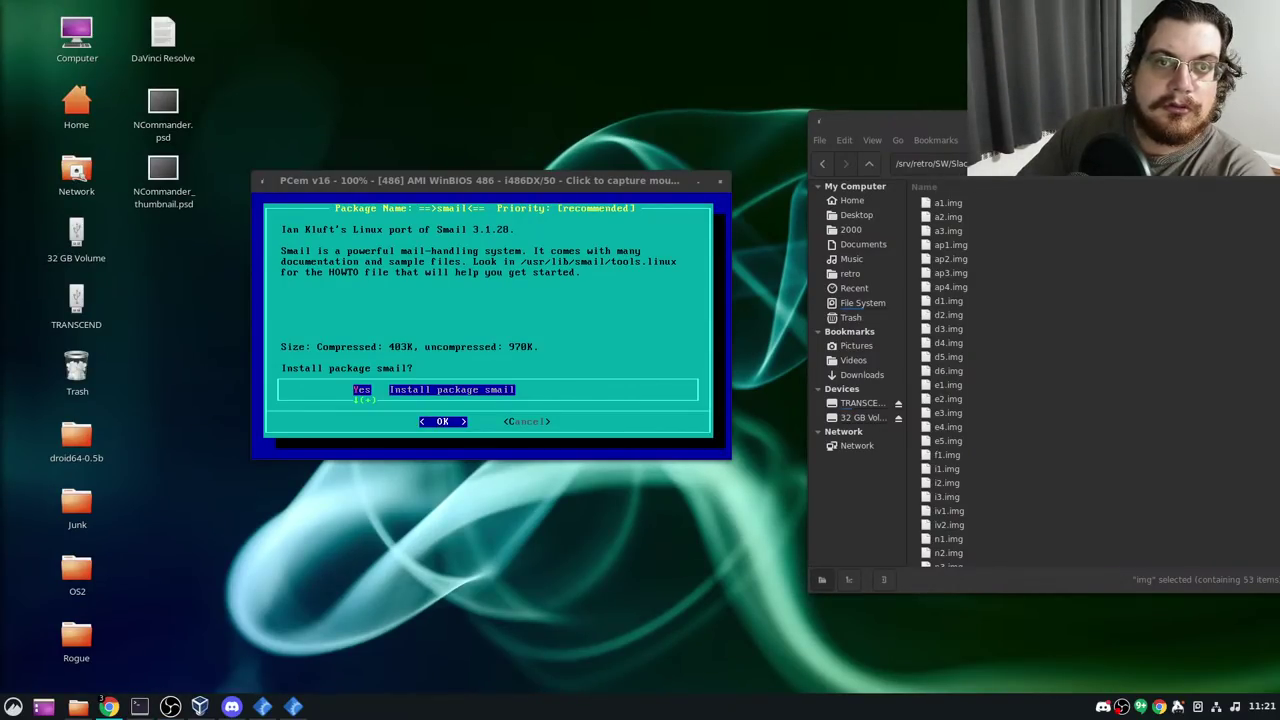
# In a new browser tab, search the web for 'ncommander linux github 1.0'
pyautogui.hotkey('alt', 'Tab')
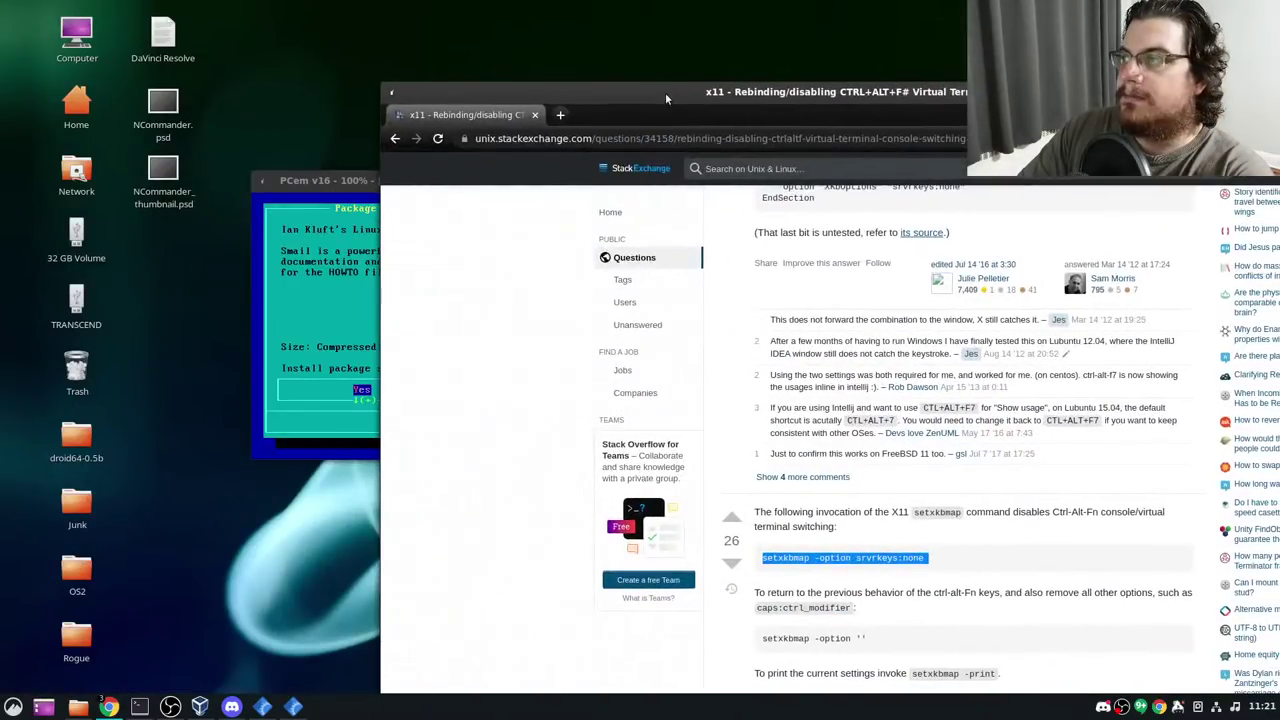
pyautogui.hotkey('ctrl', 't')
pyautogui.write('ncomman')
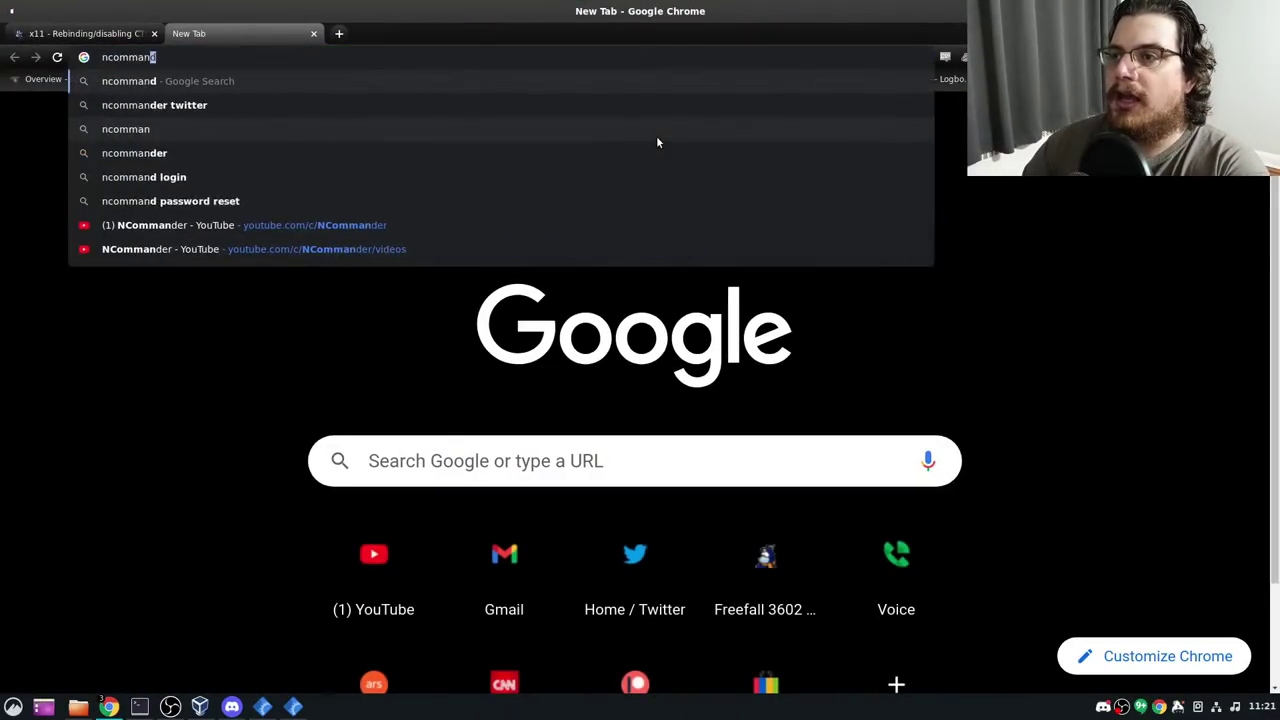
pyautogui.write('der linux github 1.0')
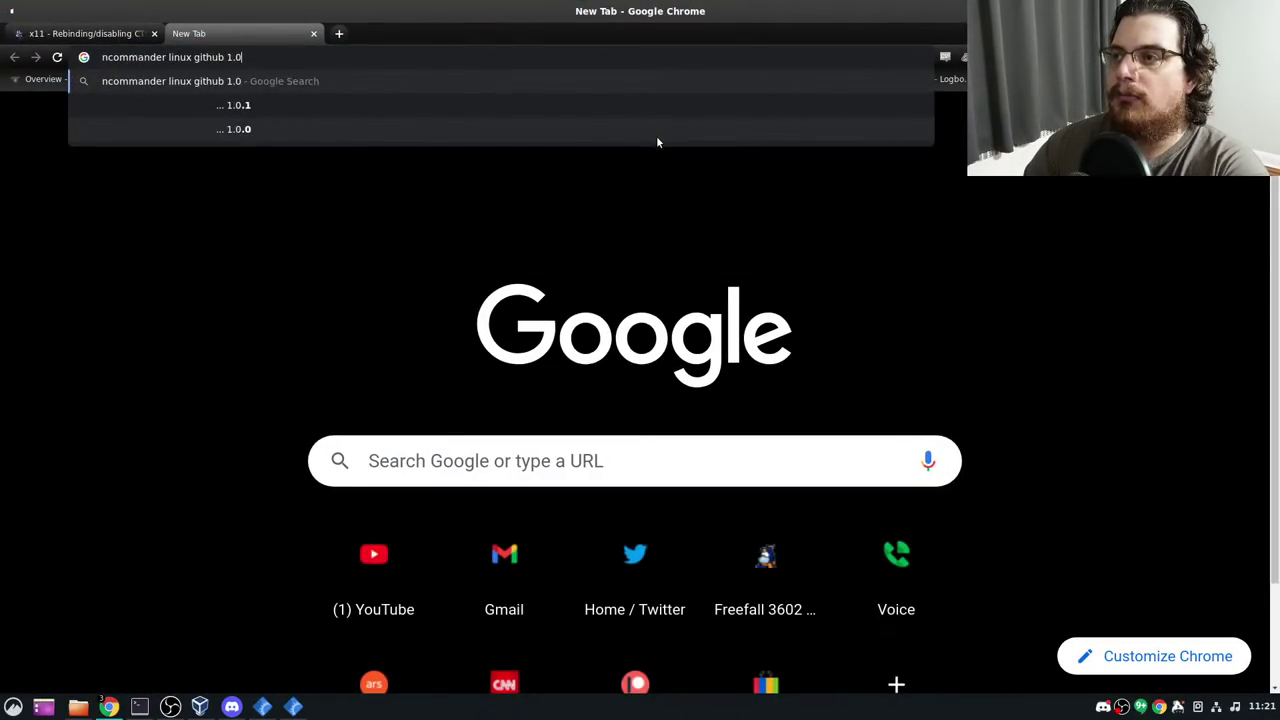
pyautogui.press('Return')
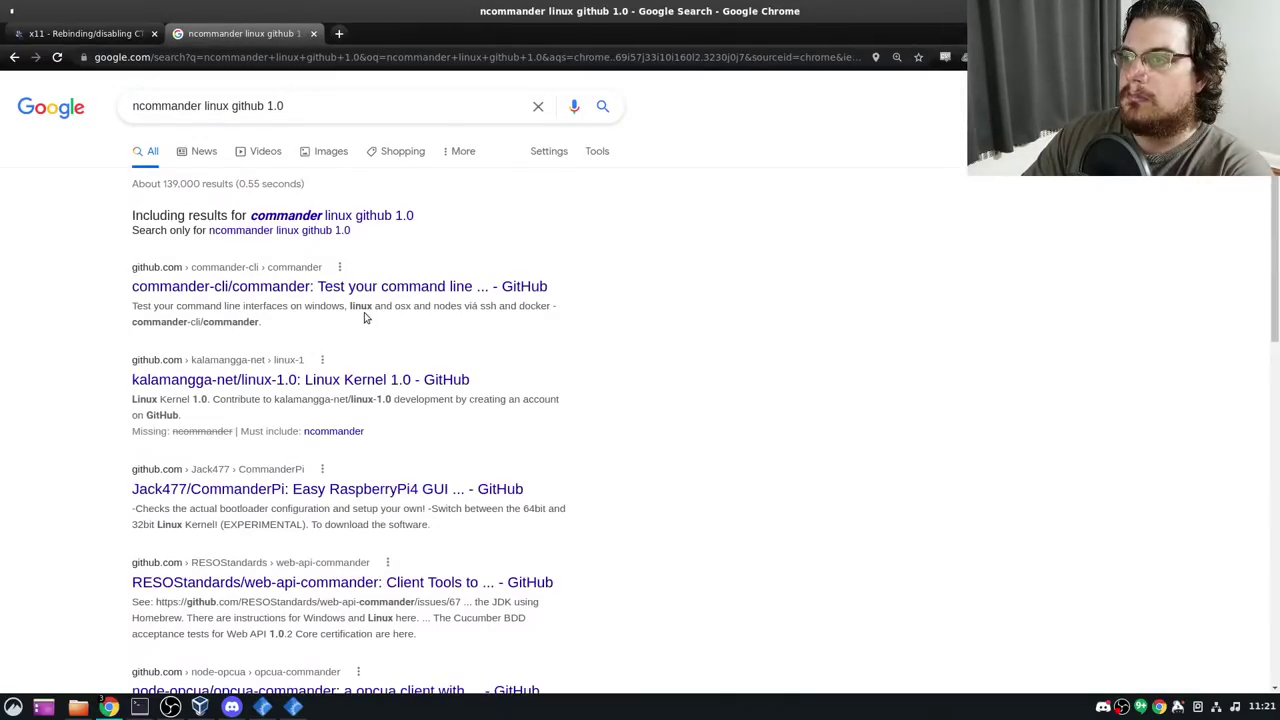
pyautogui.scroll(-10, 368, 380)
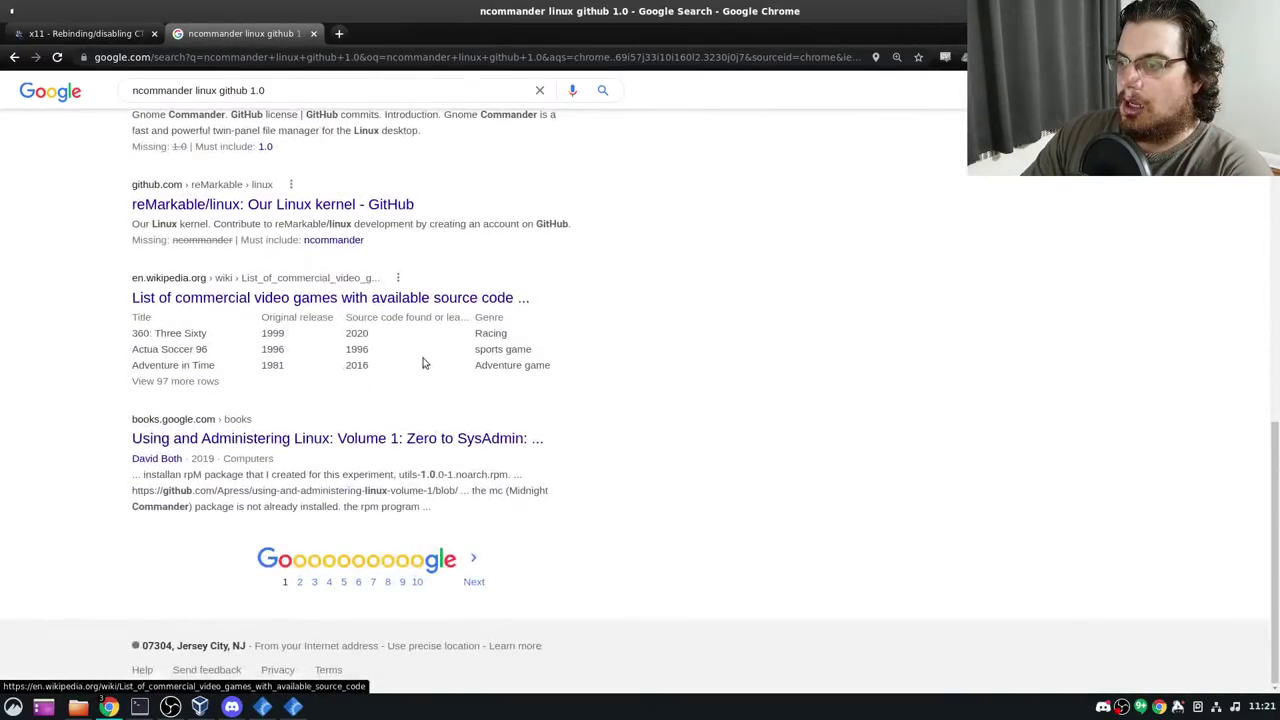
pyautogui.scroll(3, 281, 127)
# Load github.com/ncommander, get past the account recovery reminder, and reach the GitHub dashboard
pyautogui.click(259, 47)
pyautogui.write('g')
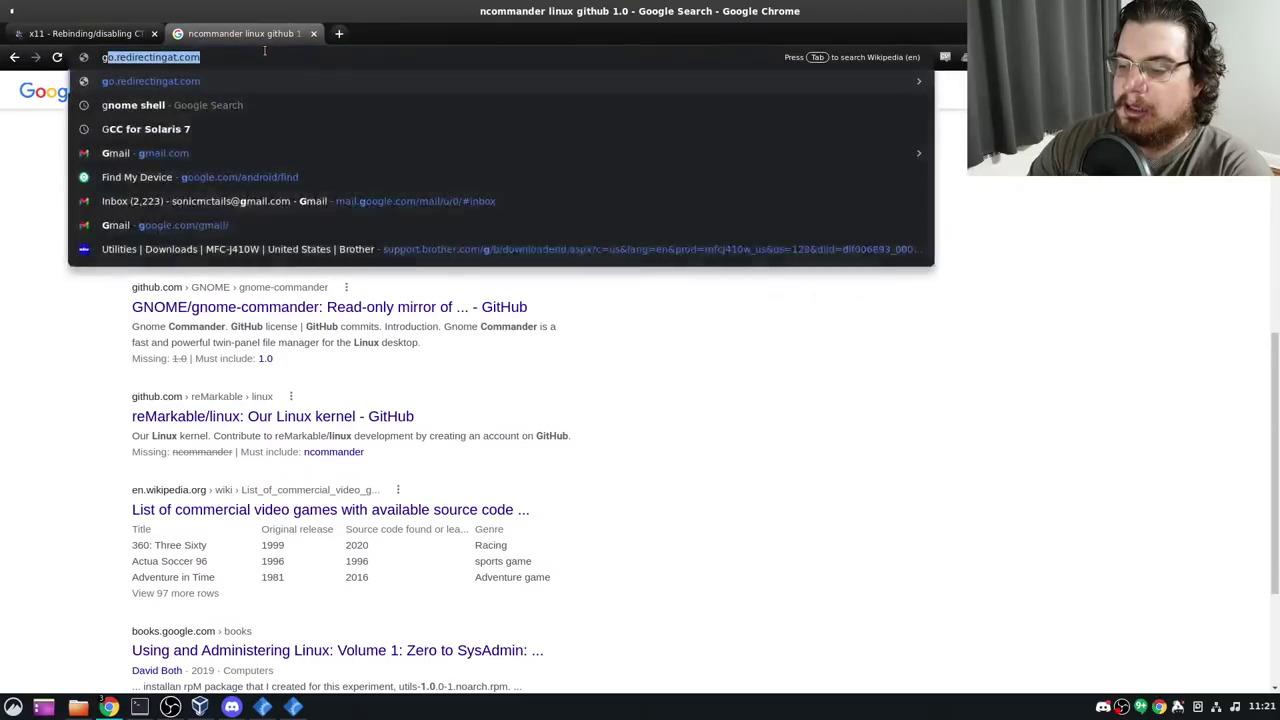
pyautogui.write('ithub.com/')
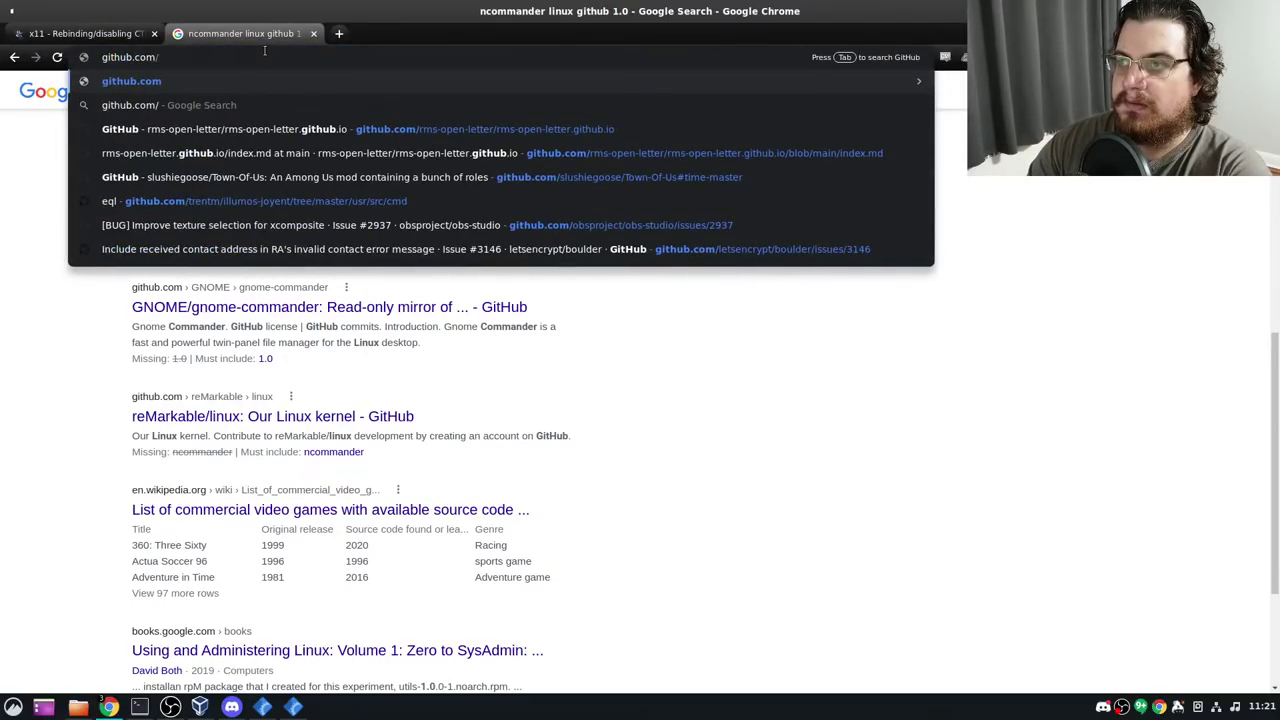
pyautogui.write('ncommander')
pyautogui.press('Return')
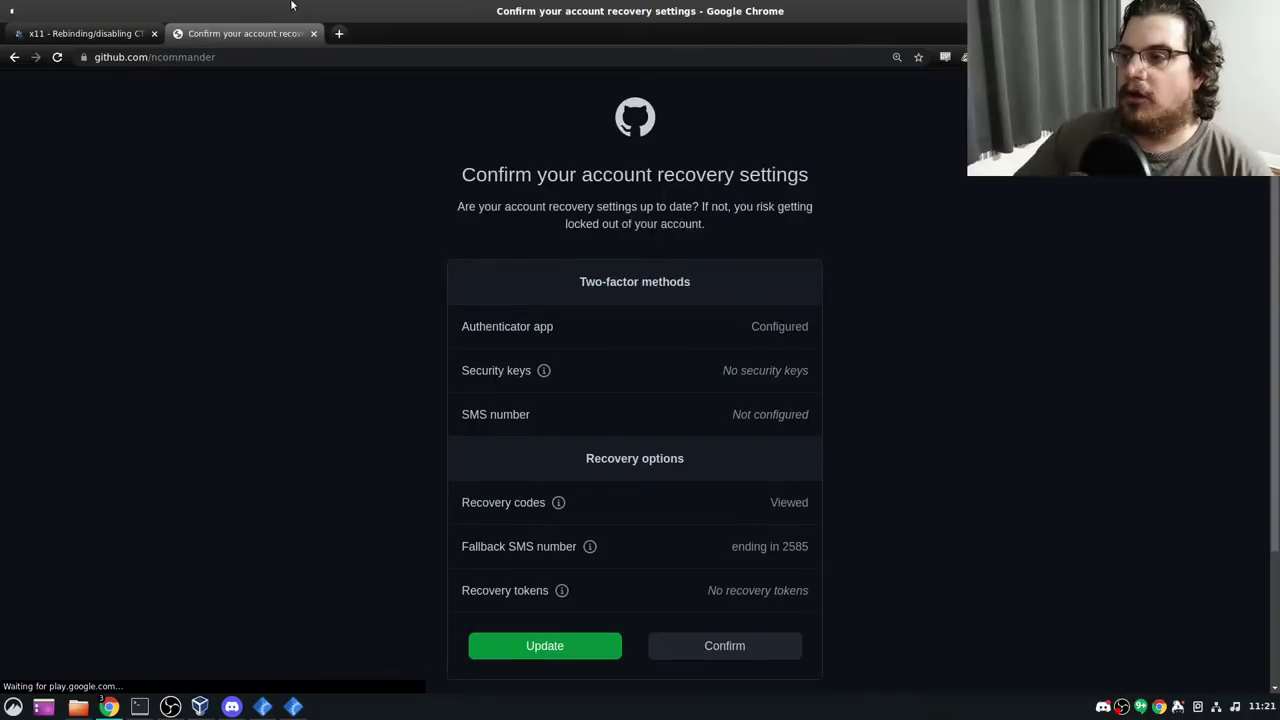
pyautogui.click(564, 650)
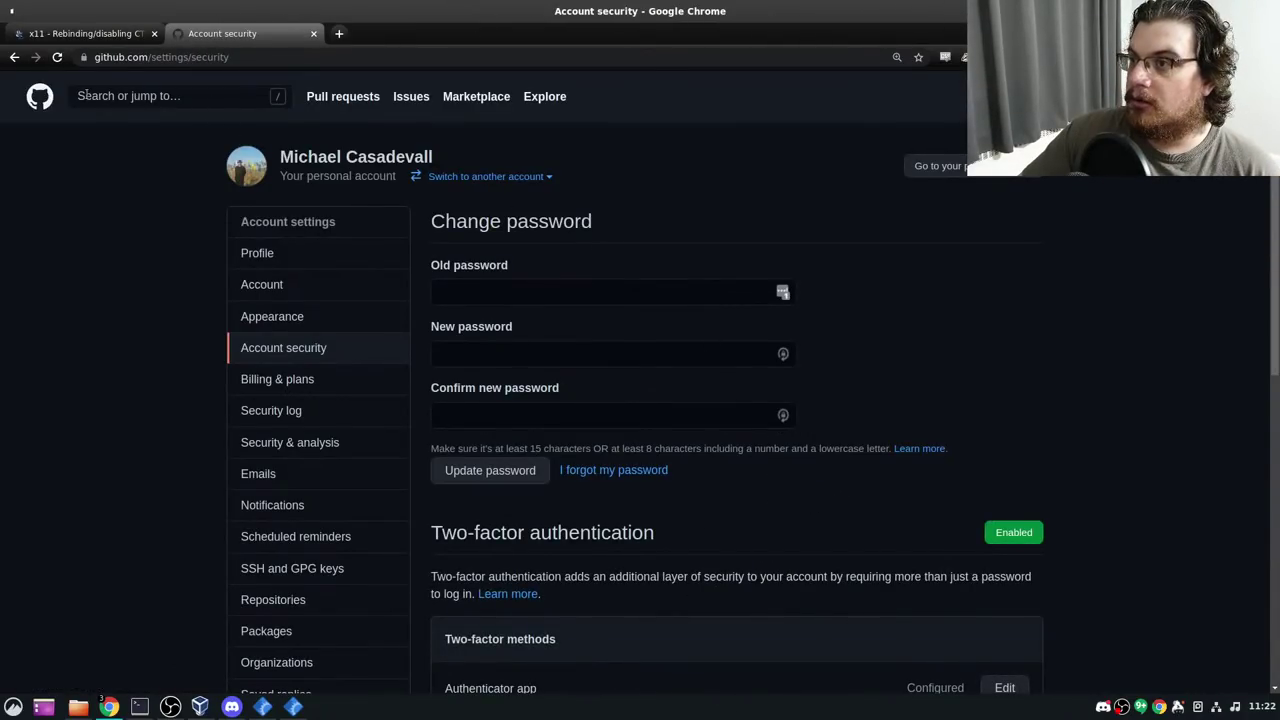
pyautogui.click(40, 96)
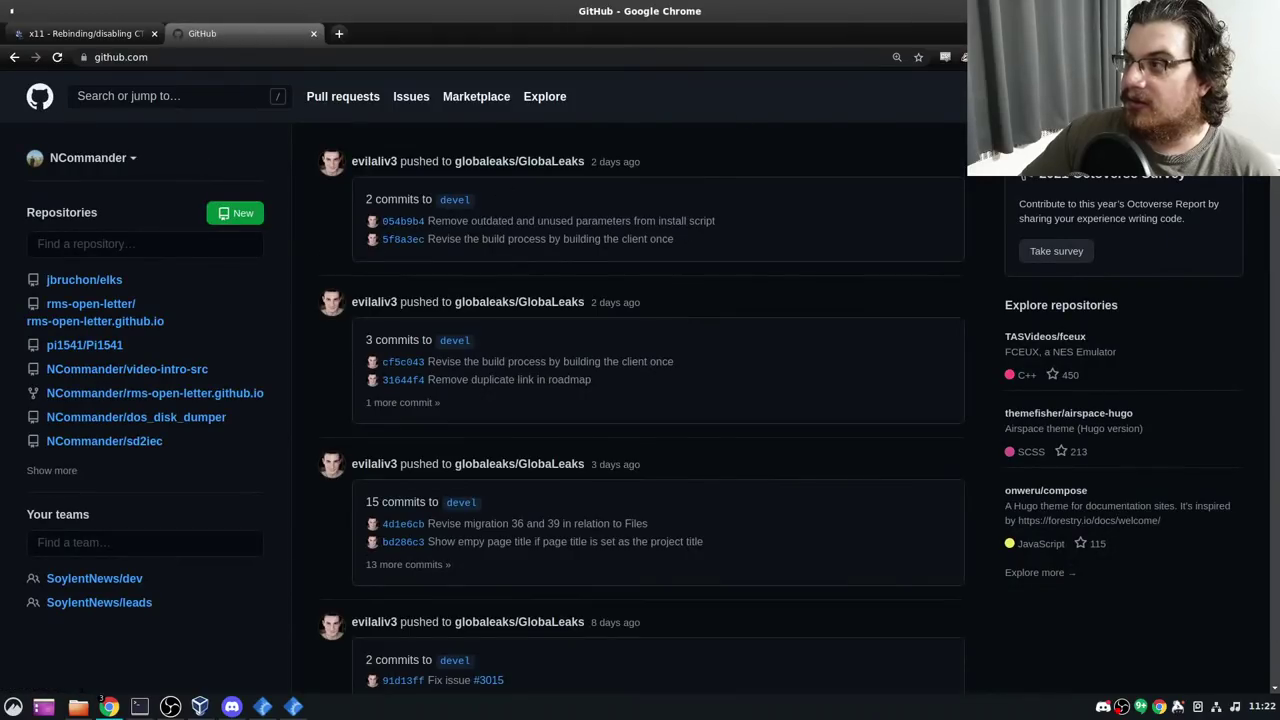
pyautogui.click(1245, 96)
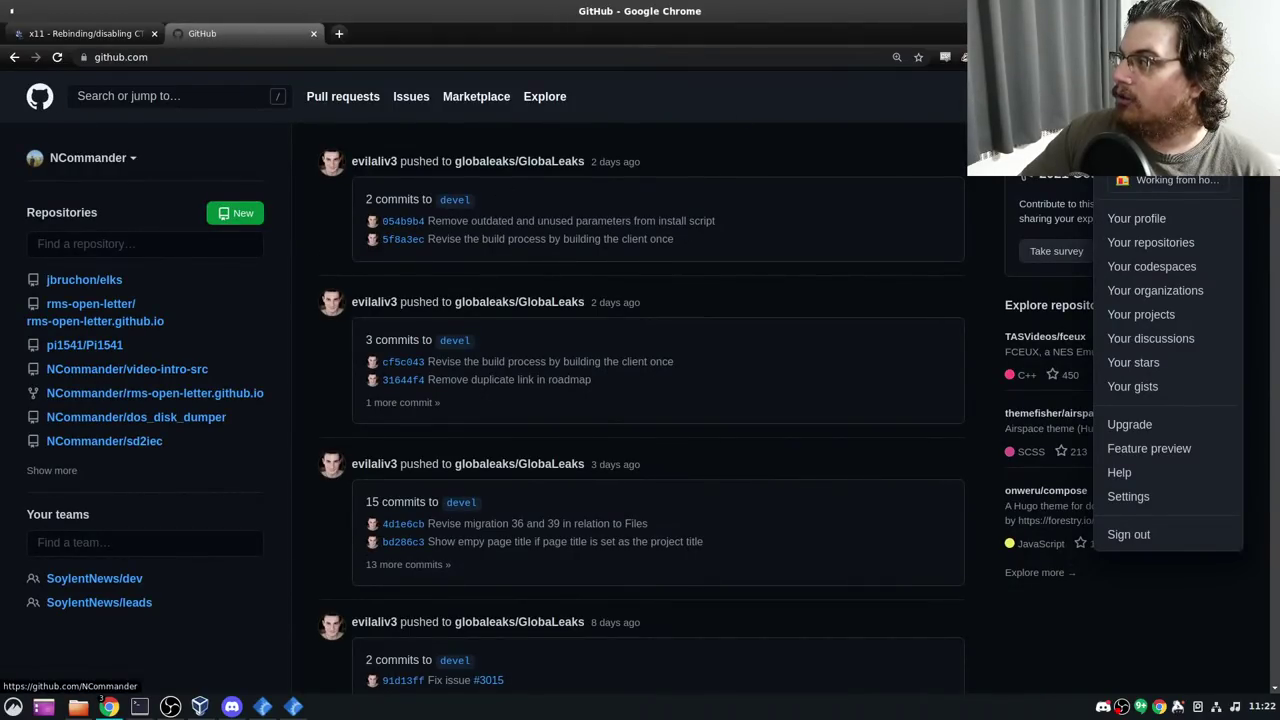
# Complete the address with 'ncommander' to load the author's GitHub profile
pyautogui.click(165, 62)
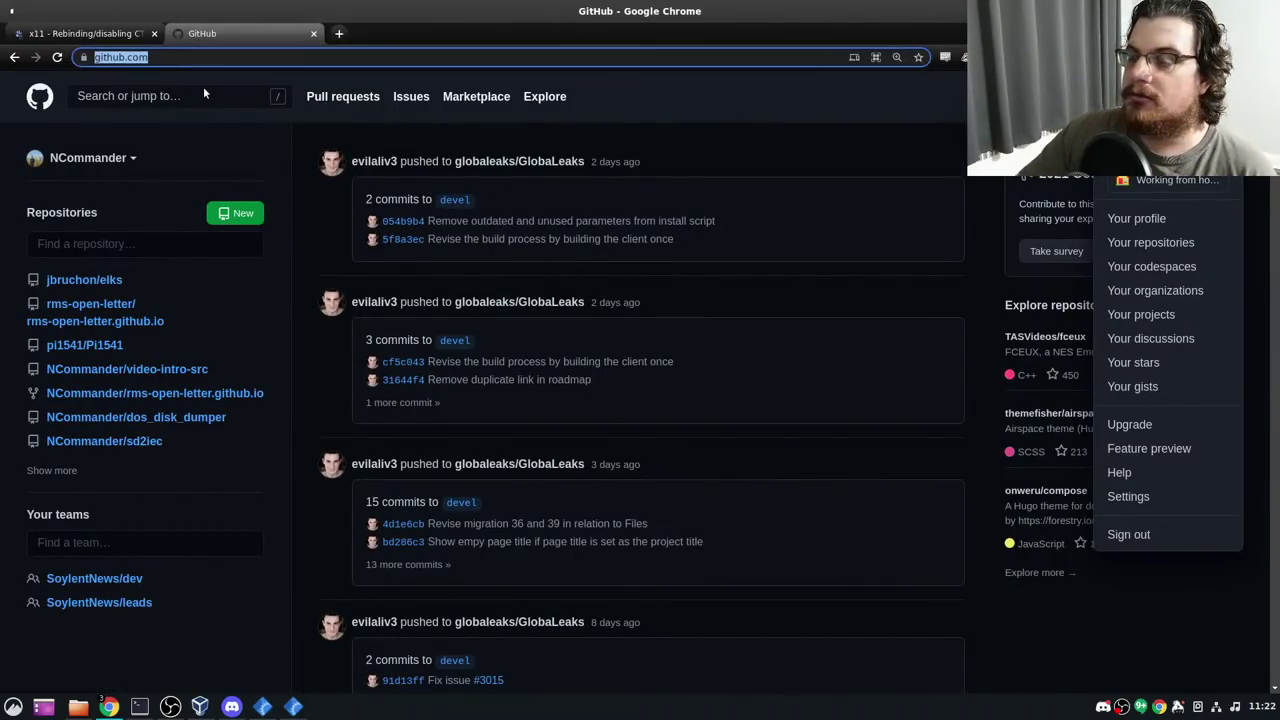
pyautogui.press('End')
pyautogui.write('ncommander')
pyautogui.press('Return')
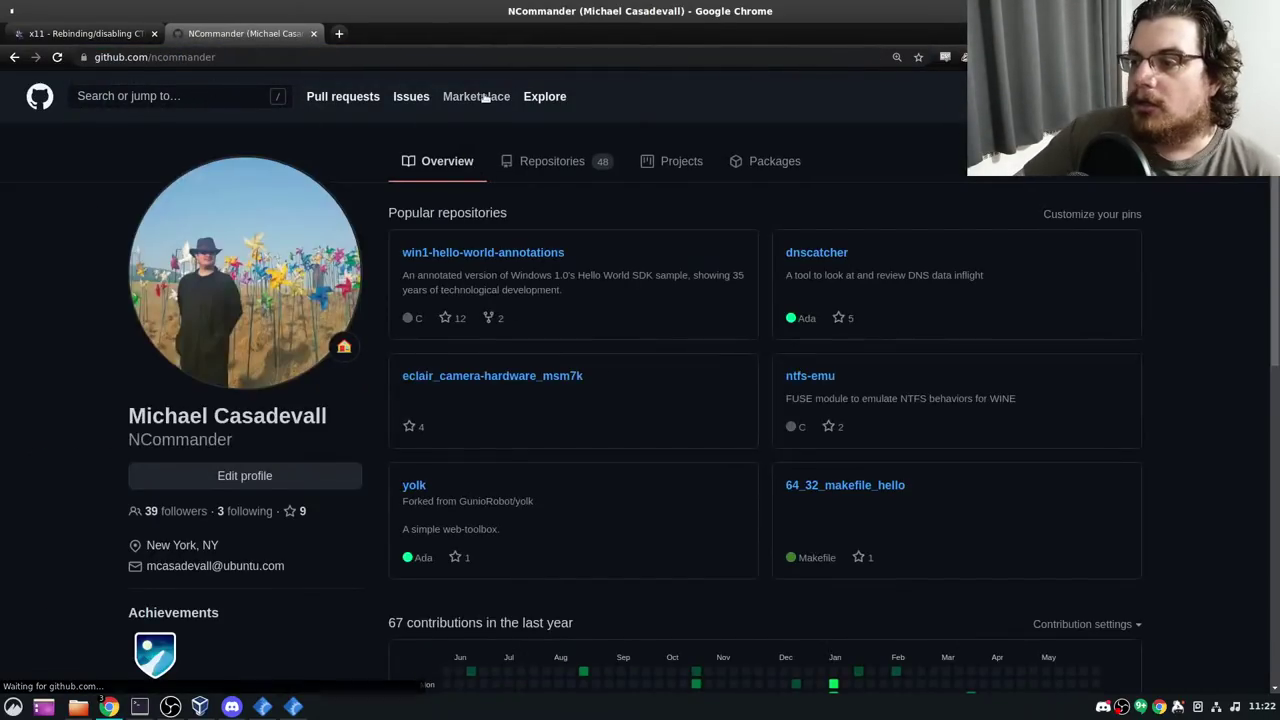
# Open linux-1.0-lba from the profile's full Repositories list
pyautogui.click(558, 168)
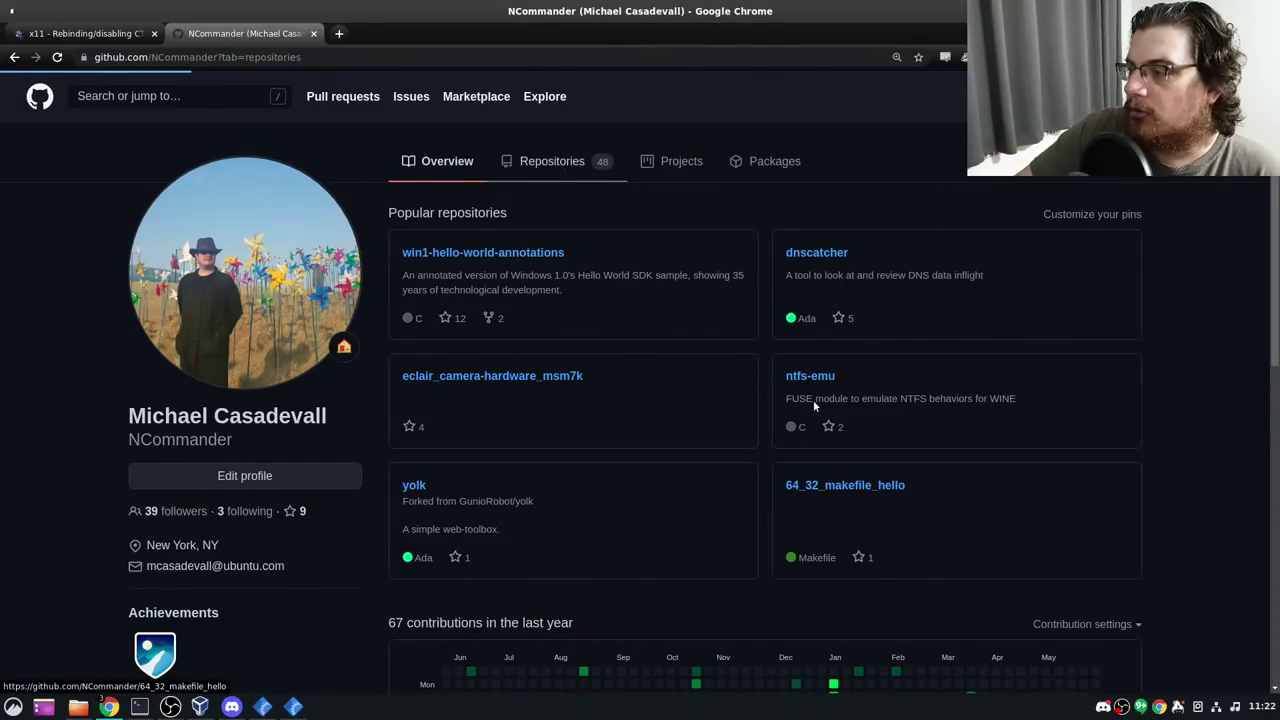
pyautogui.scroll(-1, 581, 330)
pyautogui.scroll(-10, 581, 328)
pyautogui.scroll(-9, 450, 497)
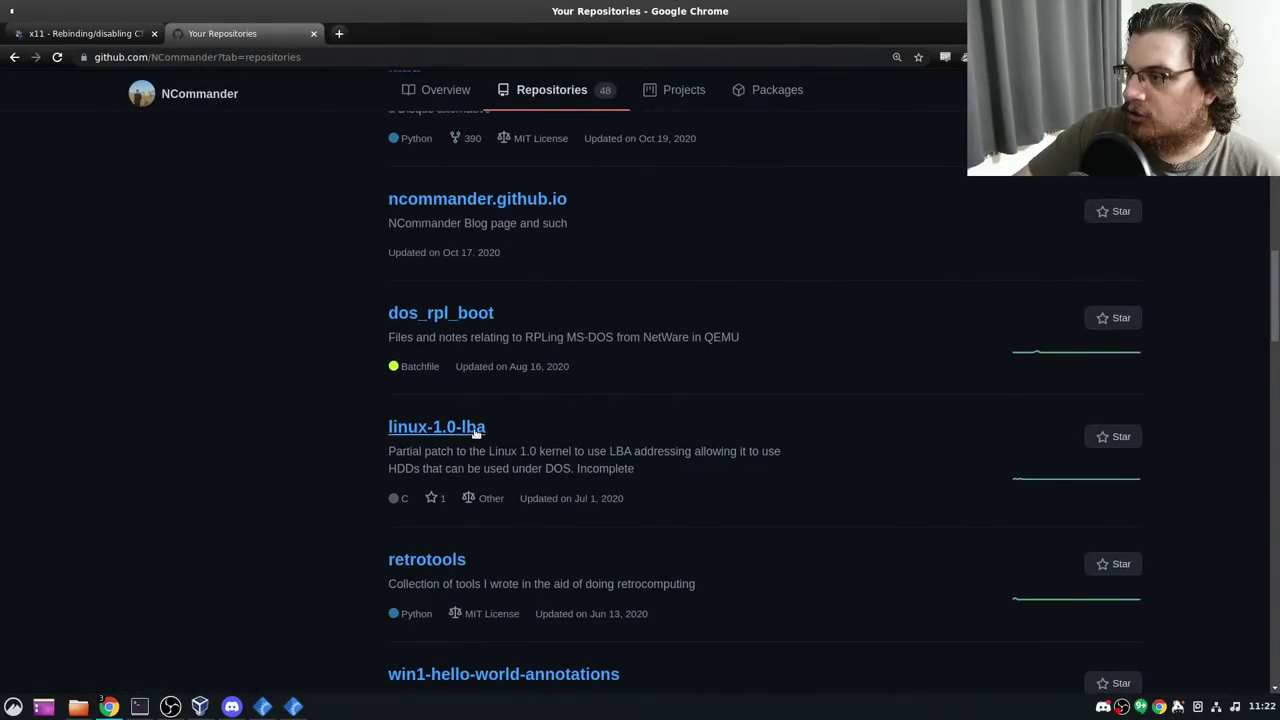
pyautogui.click(476, 428)
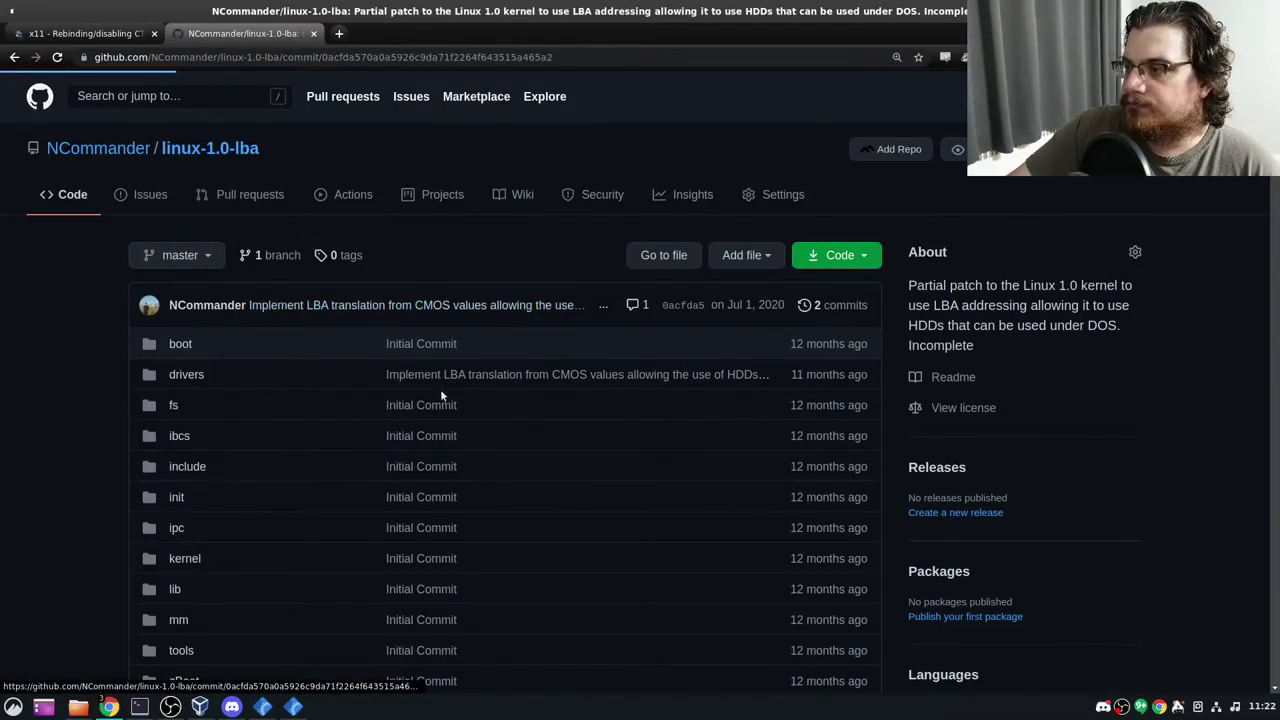
# Open the LBA translation commit and highlight the removed controller_ready function, lines 141–152 of hd.c
pyautogui.click(290, 306)
pyautogui.scroll(-3, 563, 323)
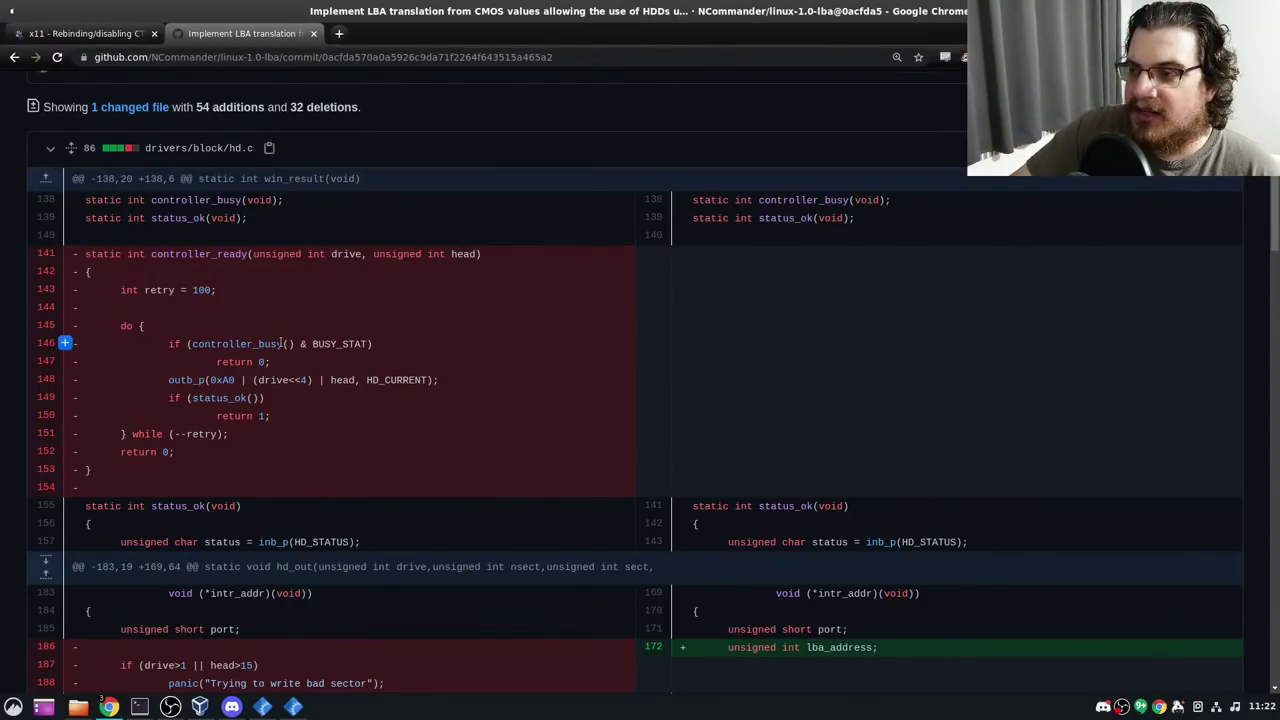
pyautogui.moveTo(300, 257); pyautogui.dragTo(323, 454)
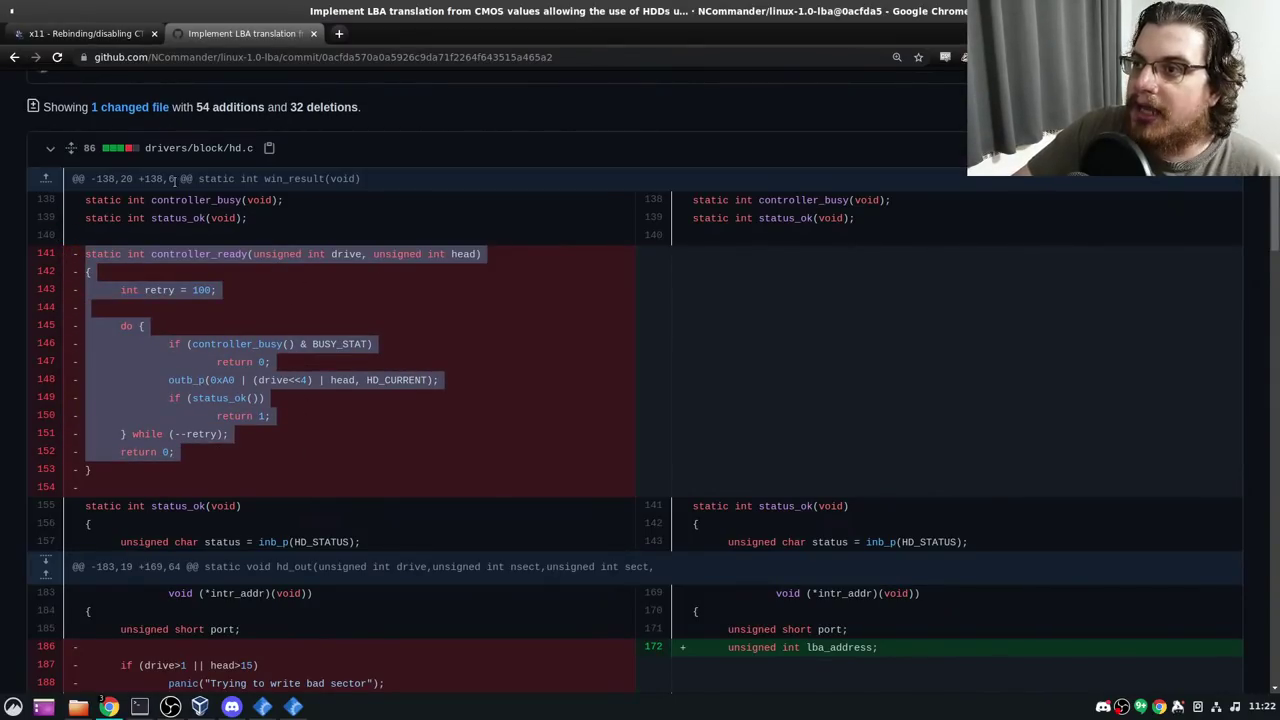
pyautogui.scroll(-3, 277, 340)
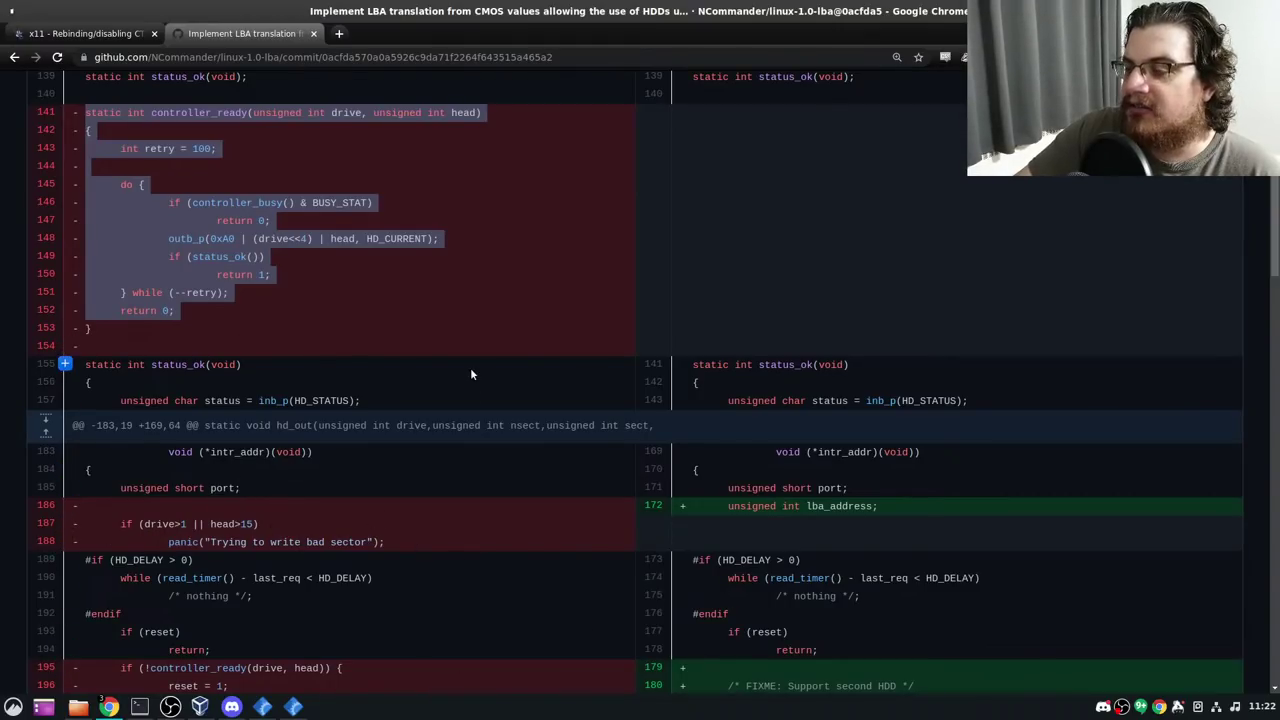
pyautogui.scroll(-1, 445, 316)
pyautogui.scroll(-4, 445, 316)
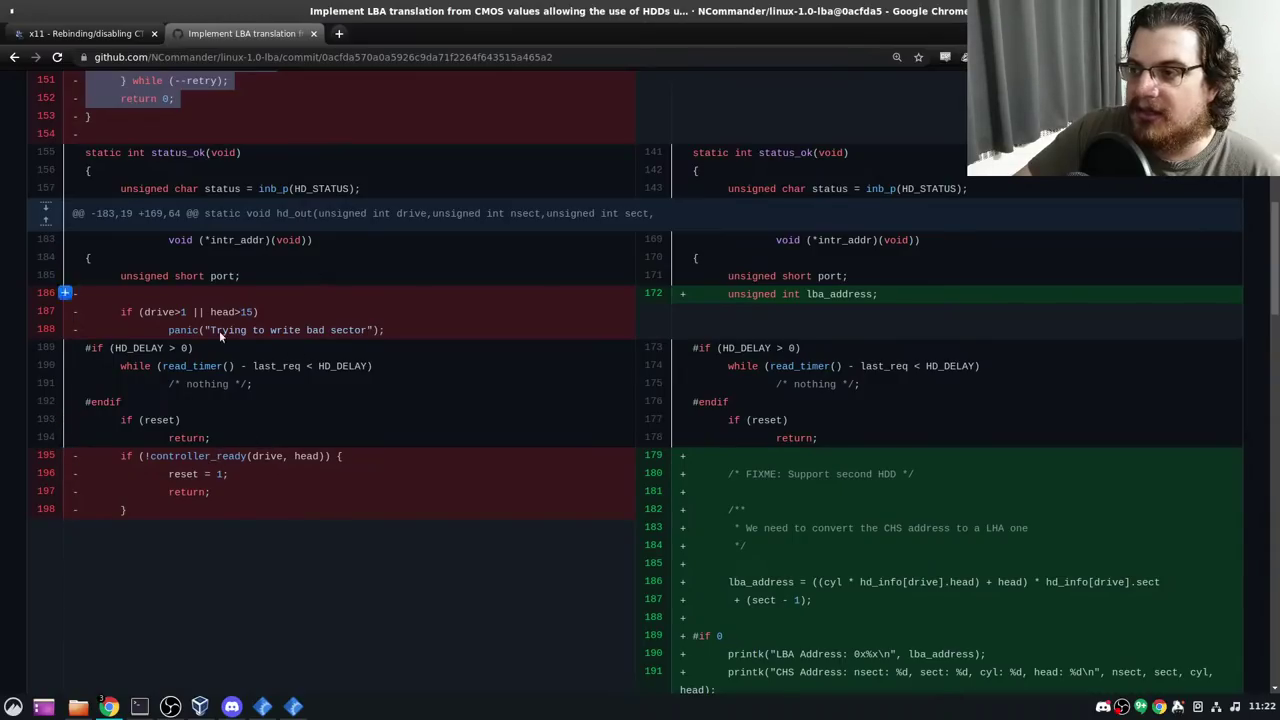
# Clear that highlight and select the 0xA0 value on line 148 of hd.c
pyautogui.scroll(2, 625, 448)
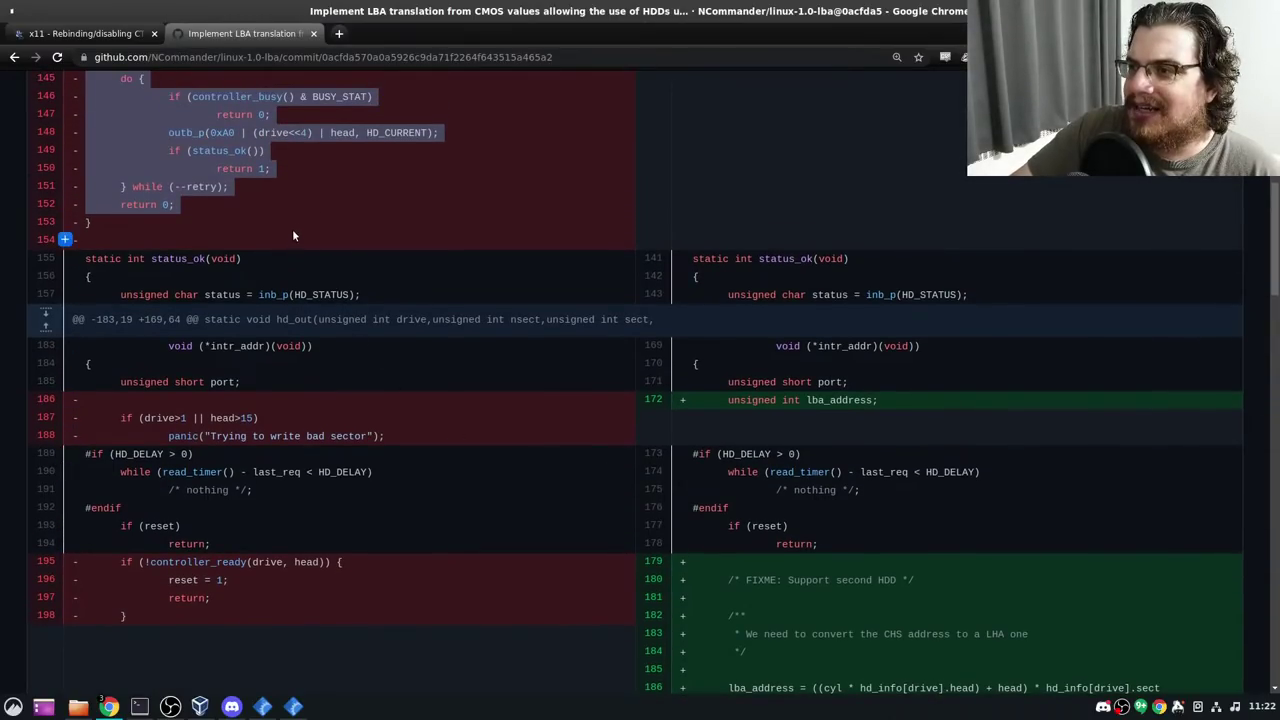
pyautogui.scroll(2, 292, 229)
pyautogui.click(330, 243)
pyautogui.scroll(2, 298, 287)
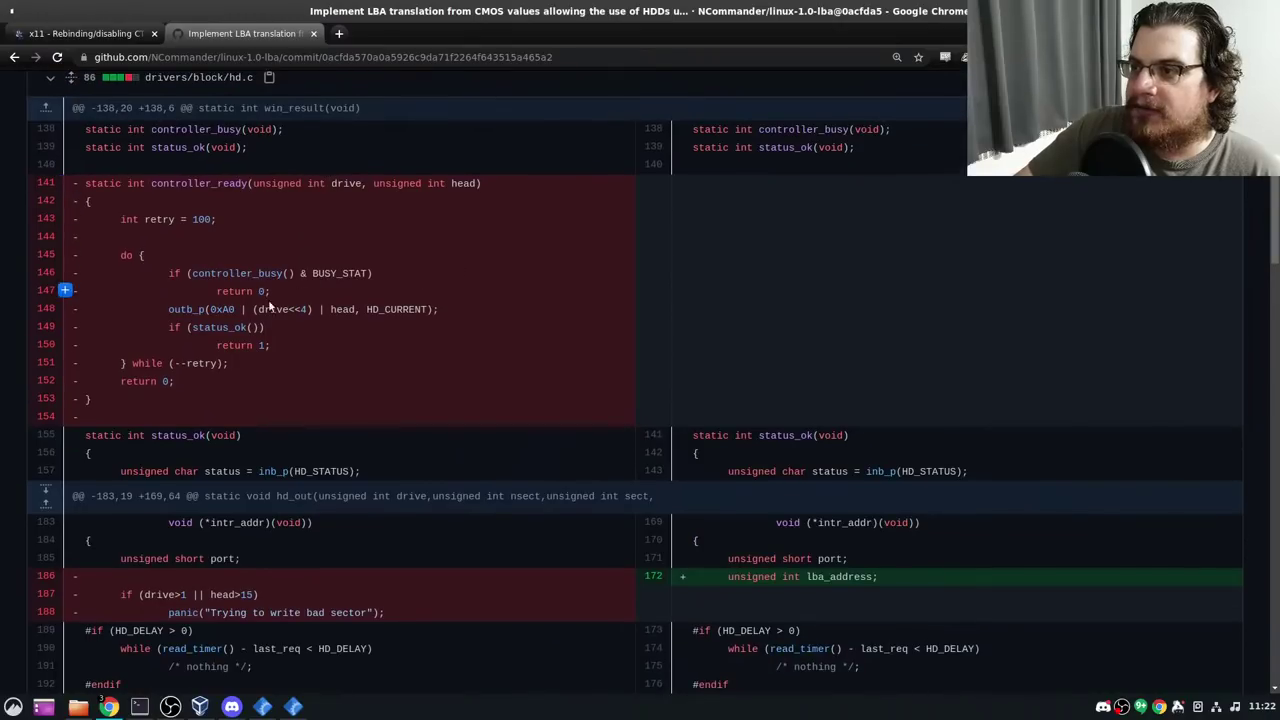
pyautogui.doubleClick(222, 309)
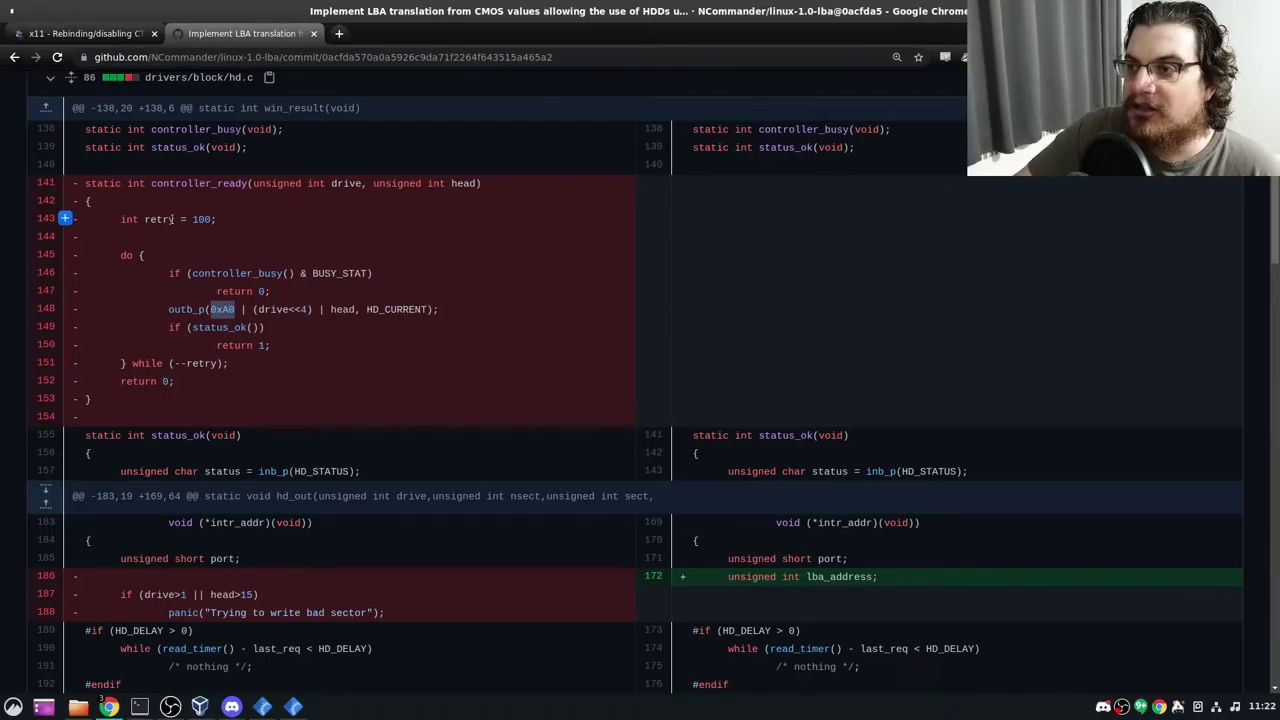
pyautogui.scroll(-4, 586, 300)
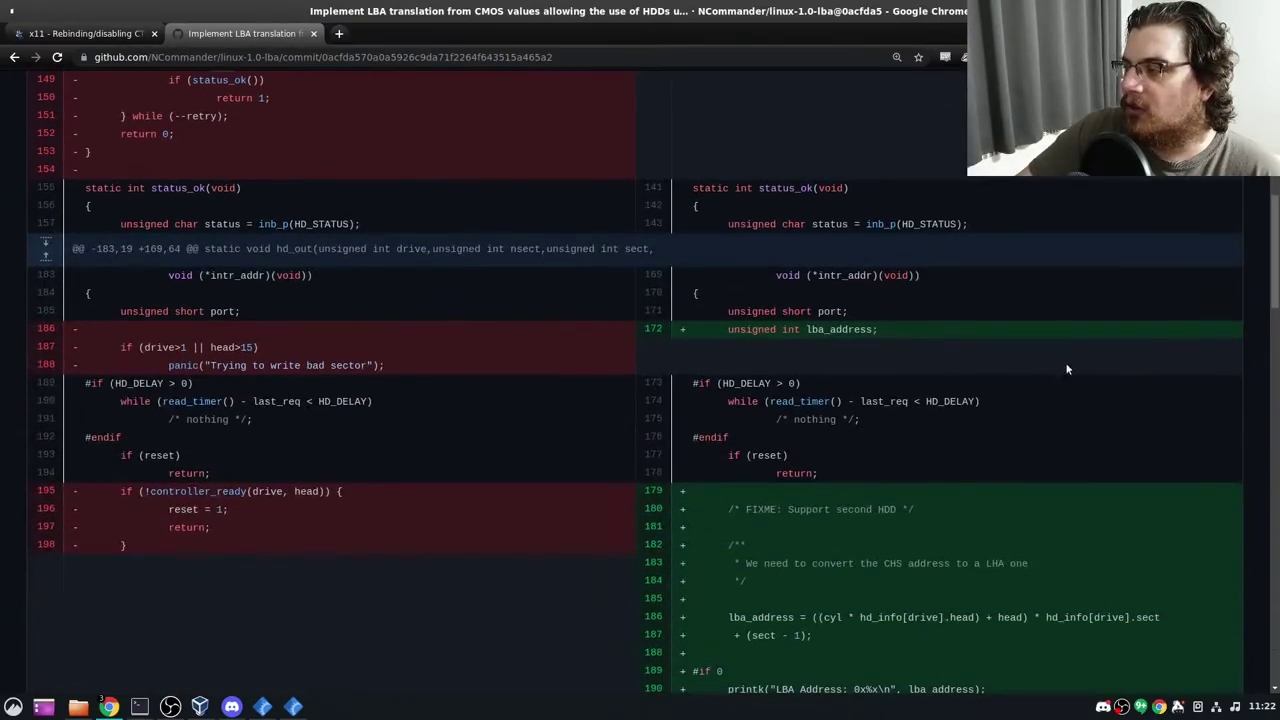
pyautogui.scroll(4, 1000, 390)
pyautogui.scroll(3, 900, 400)
pyautogui.scroll(-10, 885, 408)
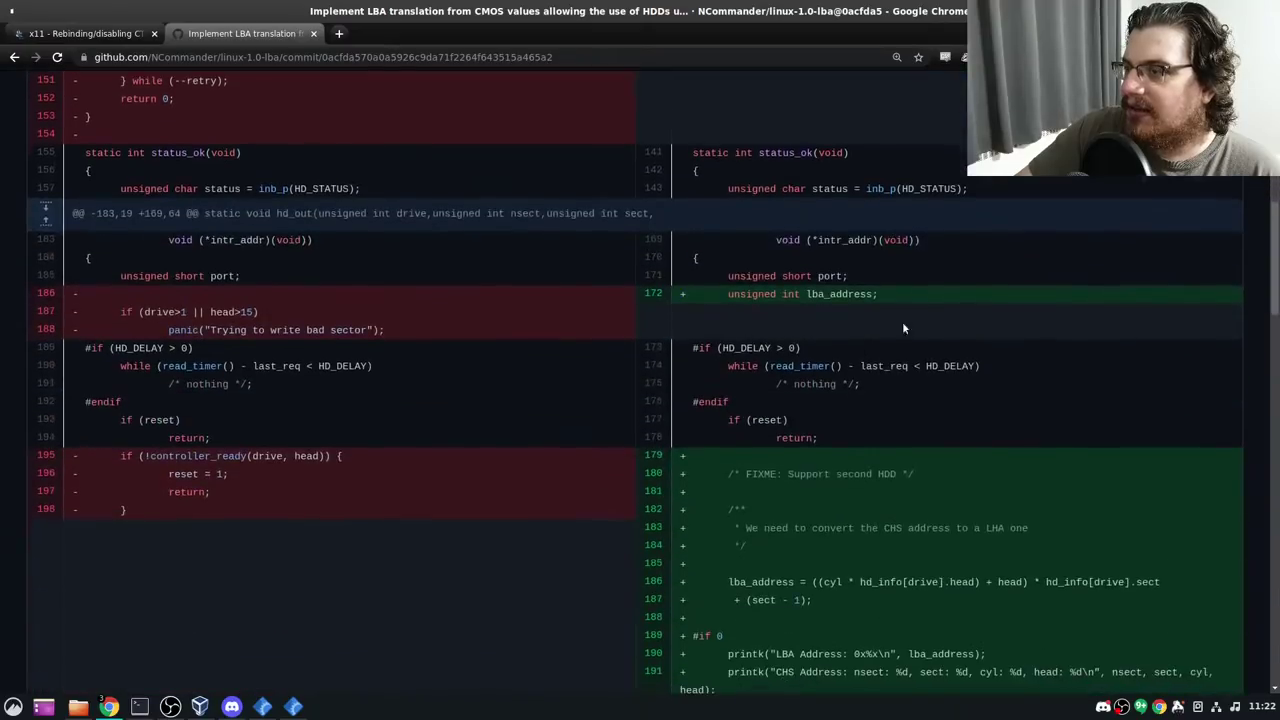
pyautogui.scroll(5, 879, 412)
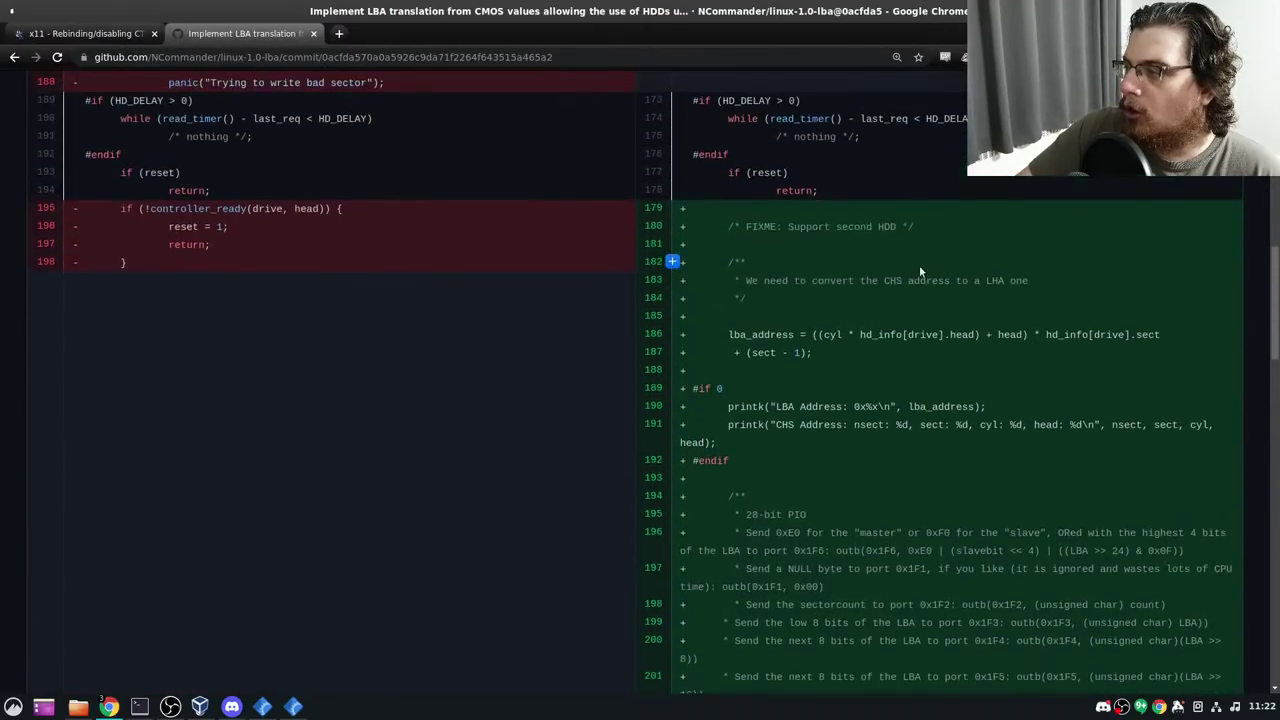
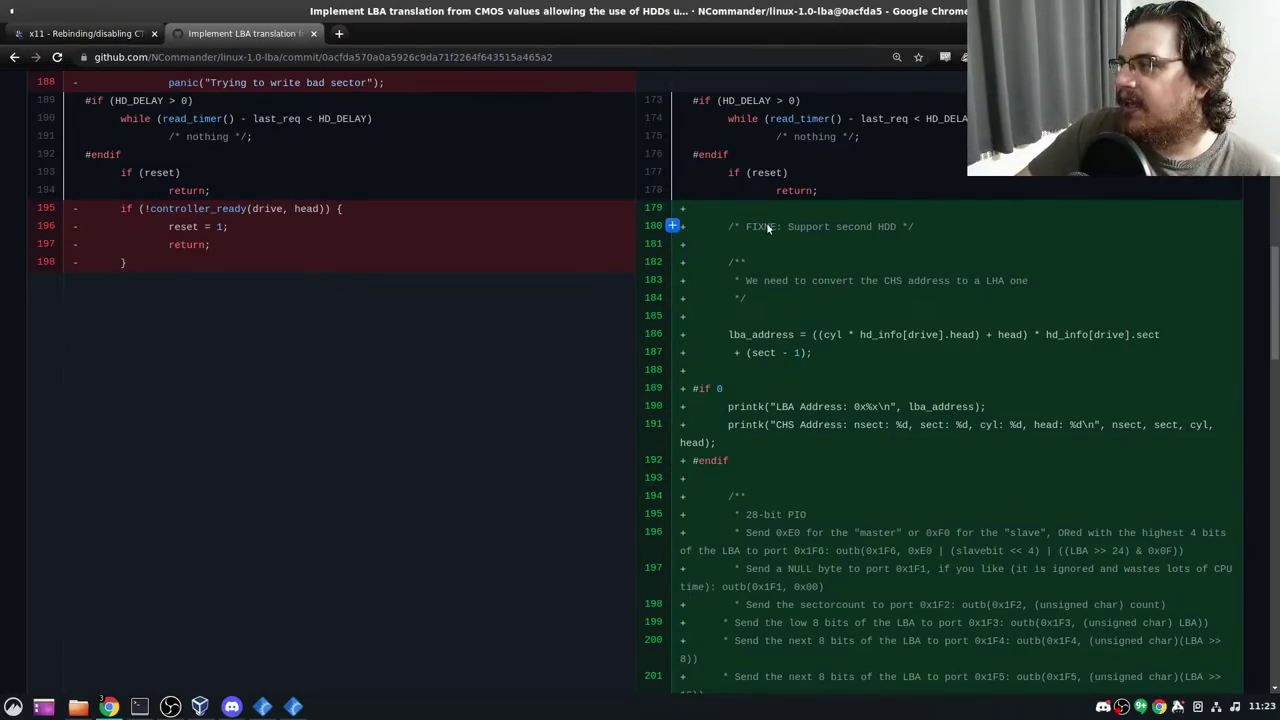
# Highlight the lba_address calculation lines 186–188 and the disabled debug print lines 190–192 in the diff
pyautogui.scroll(-2, 921, 470)
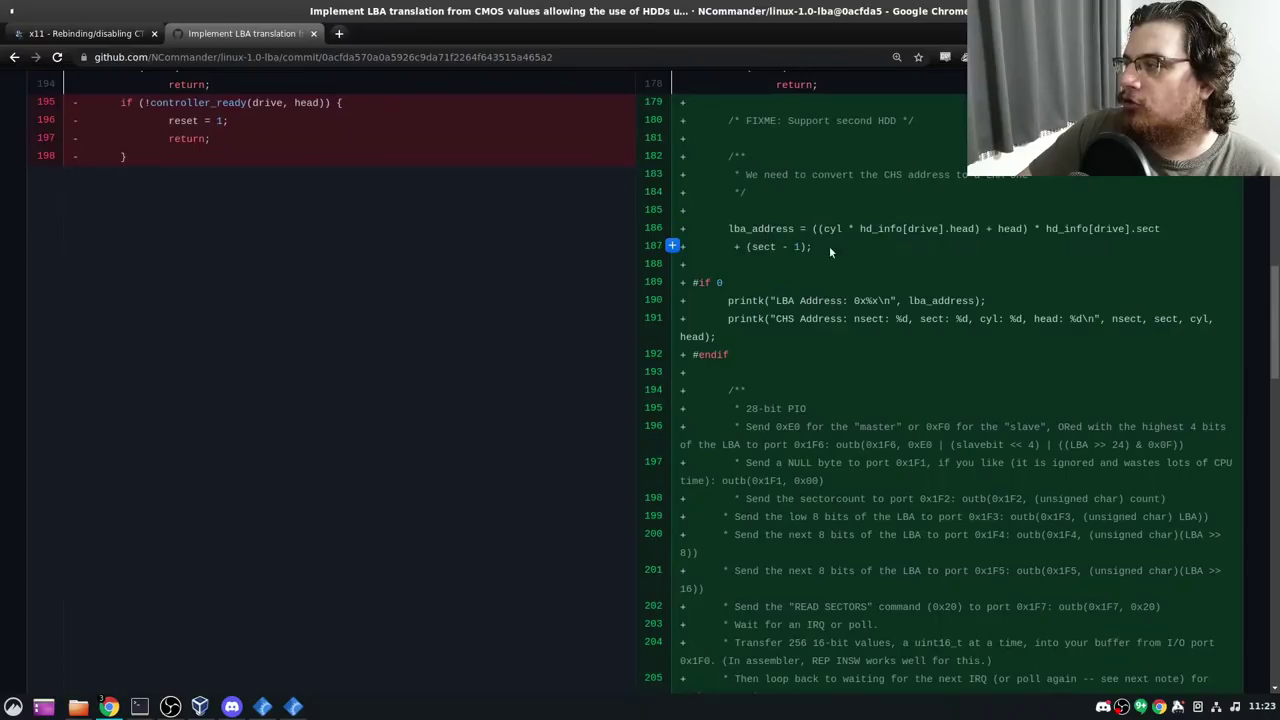
pyautogui.tripleClick(855, 228)
pyautogui.doubleClick(755, 229)
pyautogui.tripleClick(755, 229)
pyautogui.click(755, 229)
pyautogui.doubleClick(820, 319)
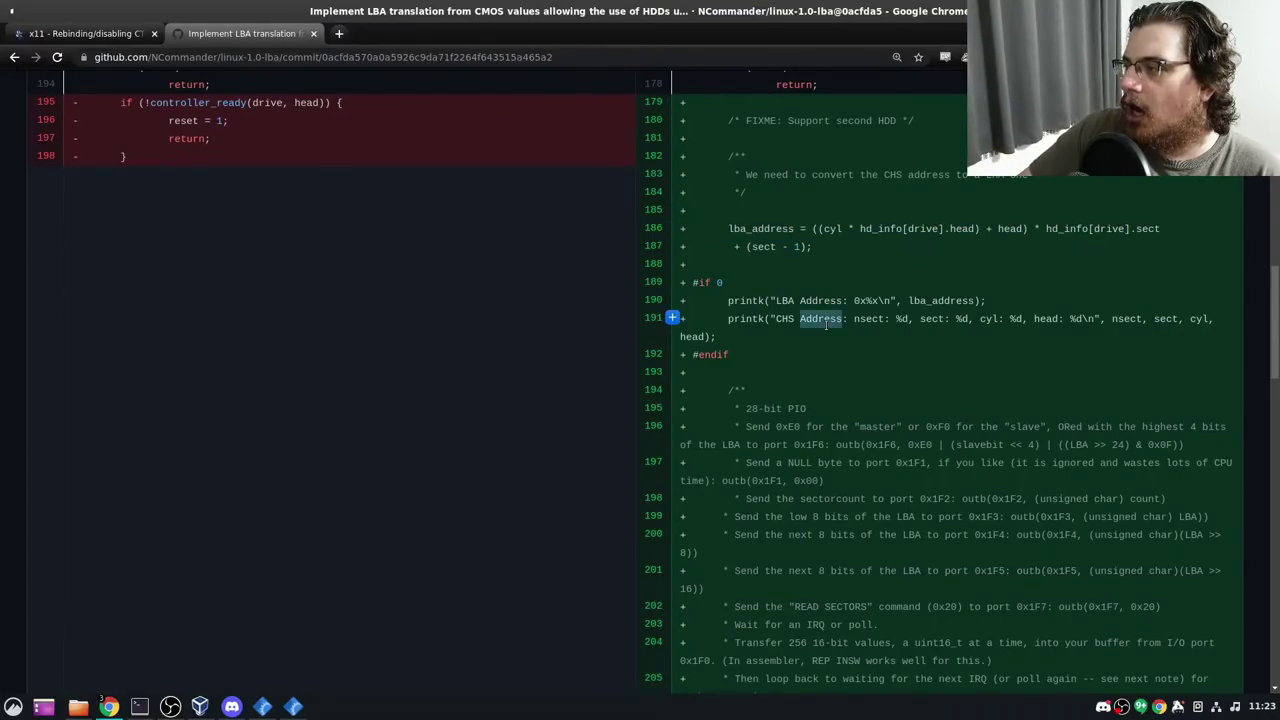
pyautogui.moveTo(820, 300); pyautogui.dragTo(814, 349)
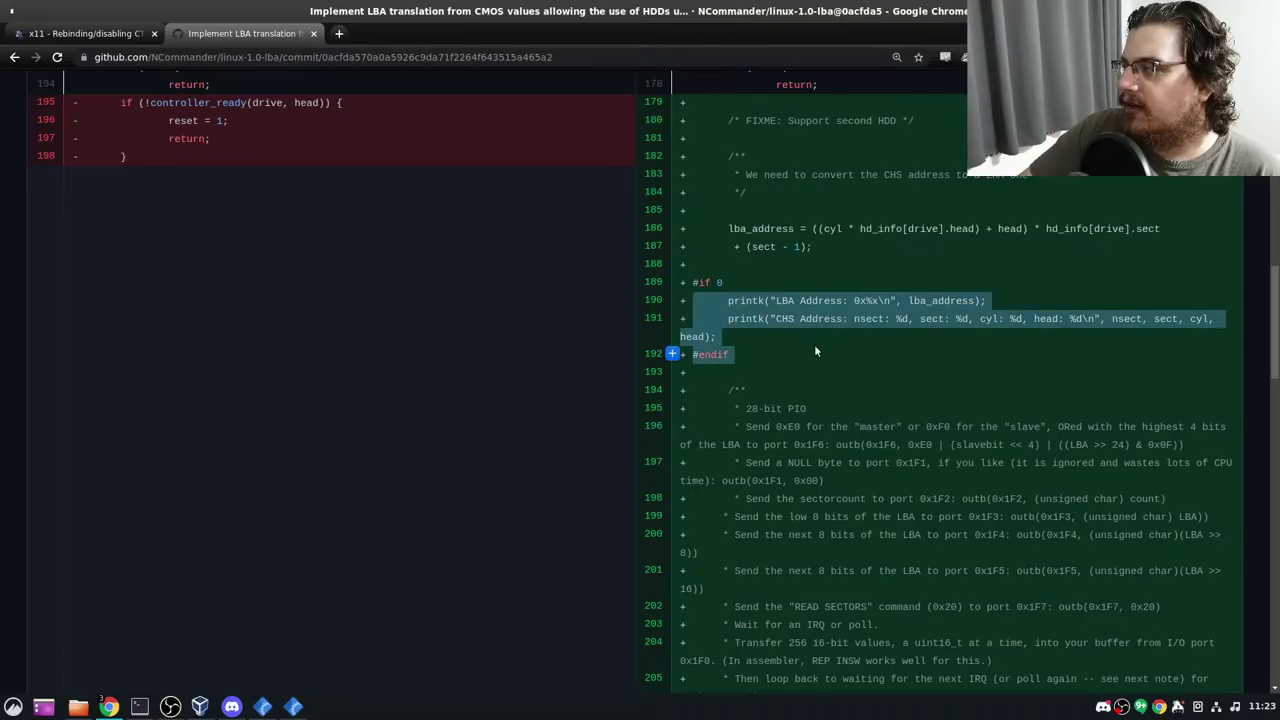
pyautogui.tripleClick(803, 228)
pyautogui.moveTo(803, 228); pyautogui.dragTo(810, 264)
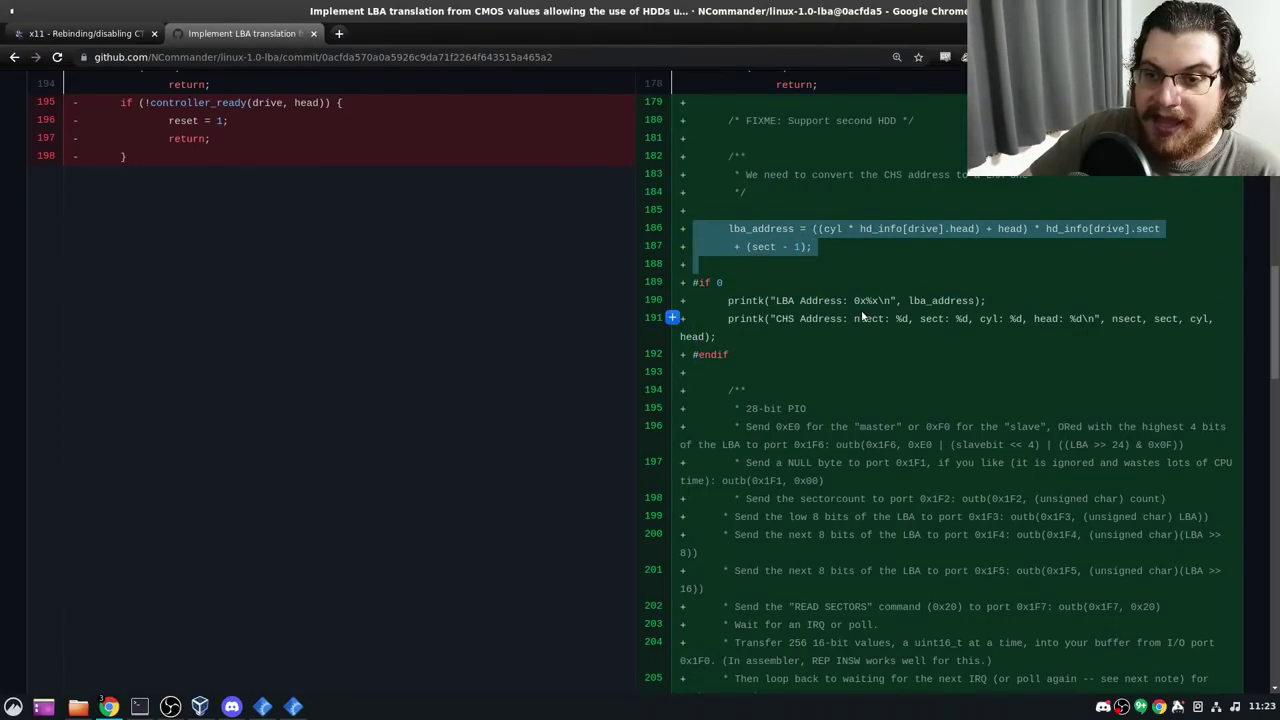
# Scroll through the LBA translation diff and highlight the old CHS output lines 206–208
pyautogui.scroll(-3, 837, 348)
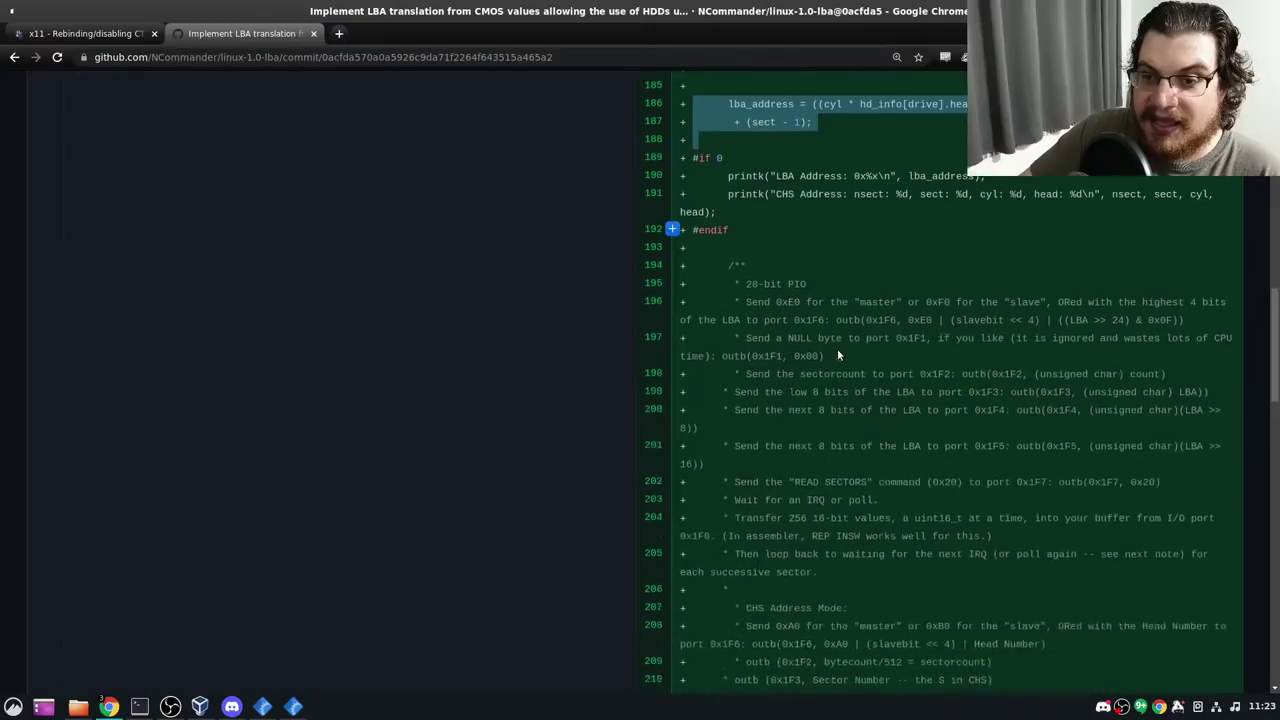
pyautogui.scroll(2, 840, 200)
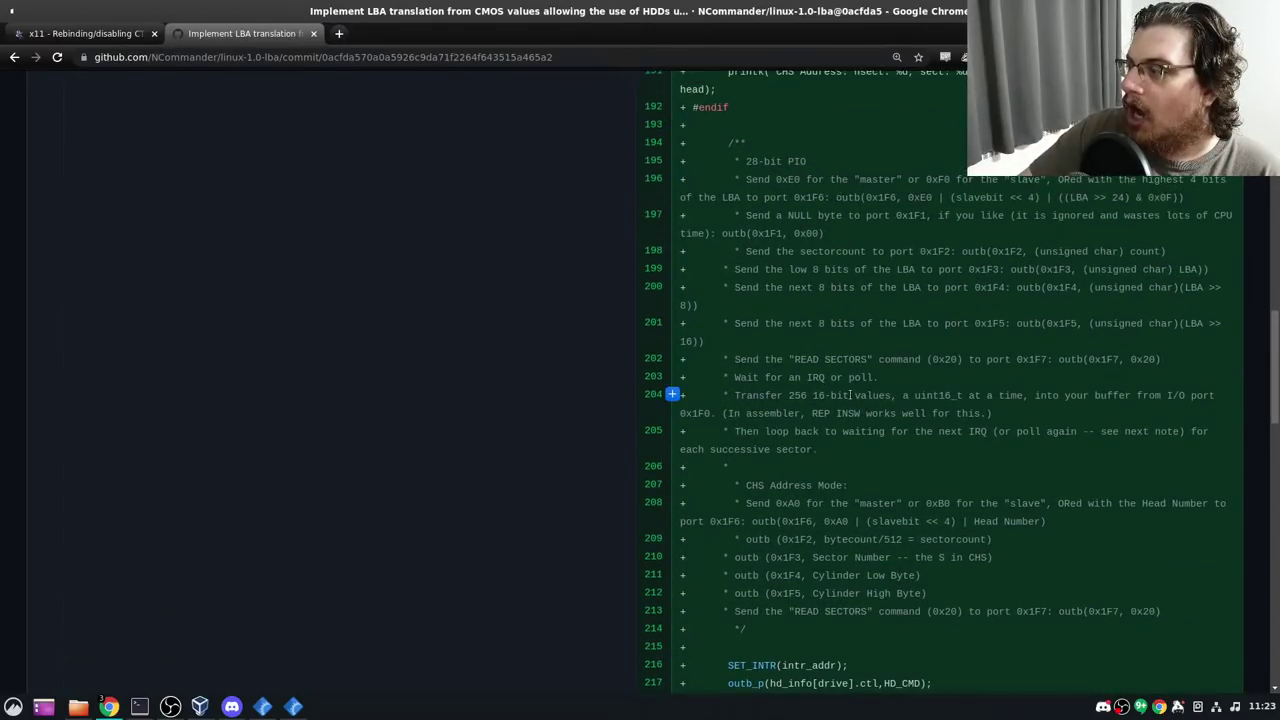
pyautogui.scroll(-3, 848, 400)
pyautogui.scroll(2, 830, 320)
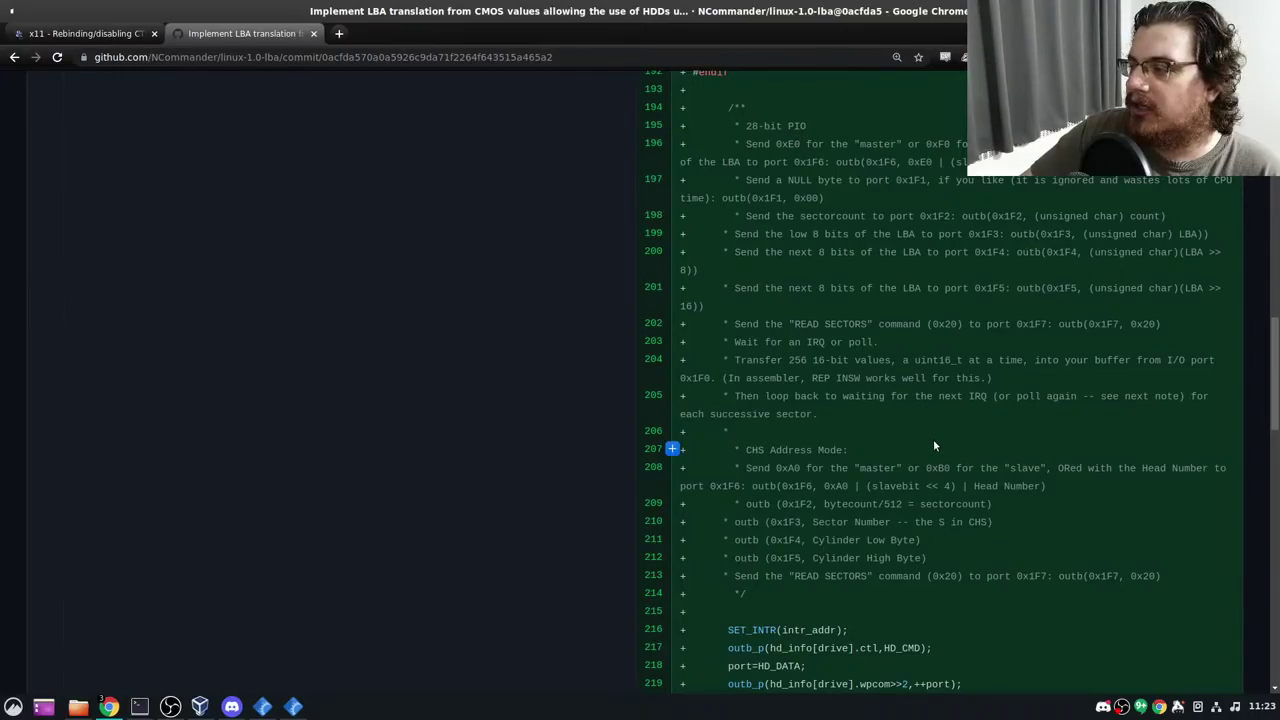
pyautogui.scroll(-3, 933, 439)
pyautogui.scroll(-2, 905, 400)
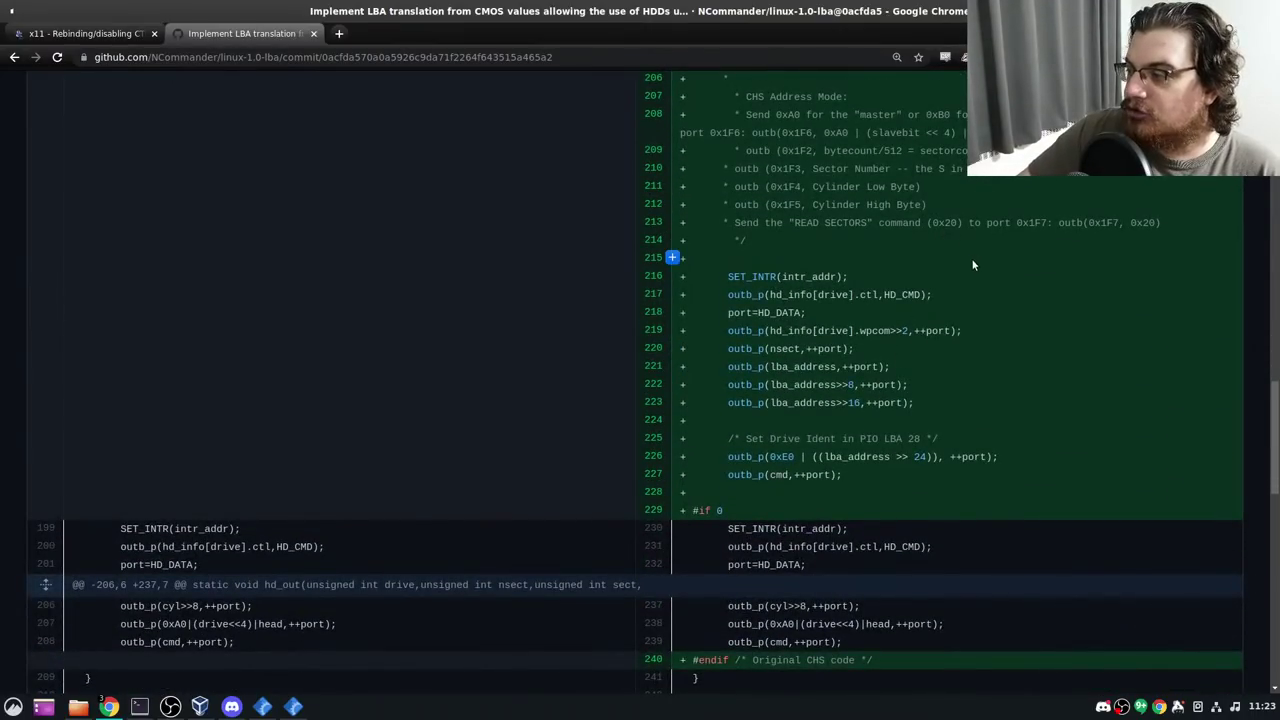
pyautogui.scroll(2, 970, 257)
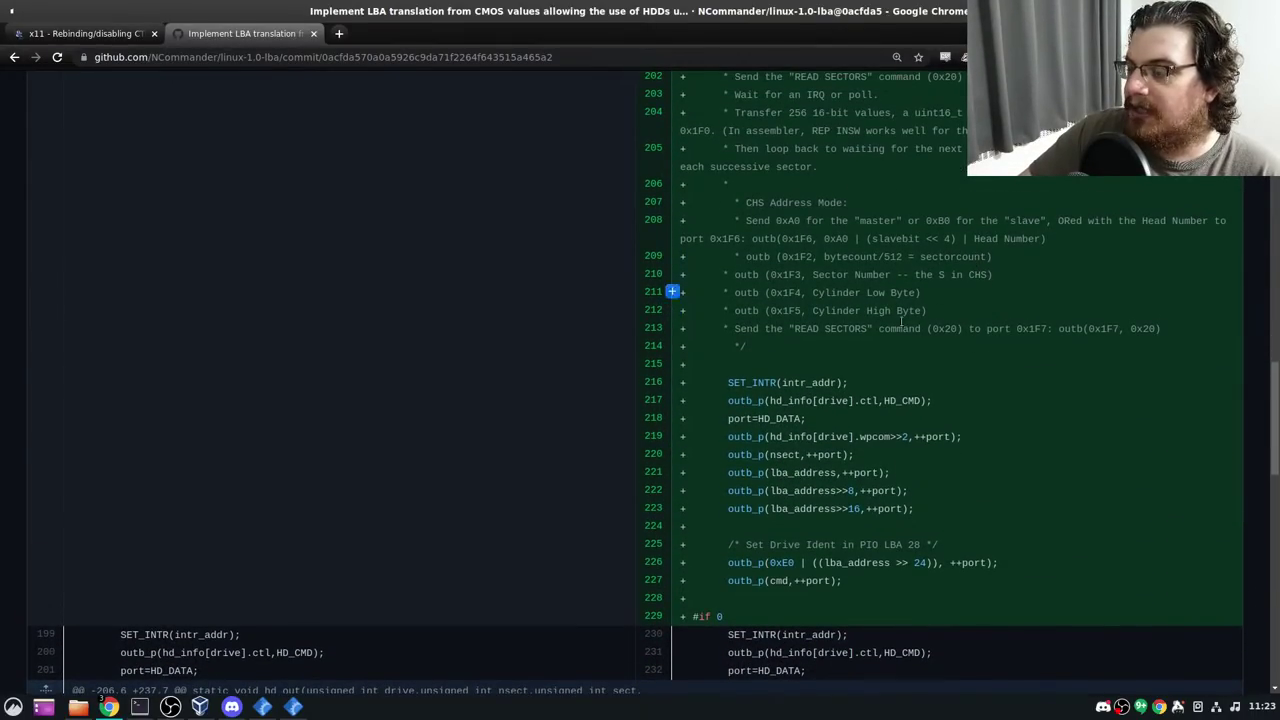
pyautogui.scroll(-3, 813, 388)
pyautogui.scroll(-4, 450, 384)
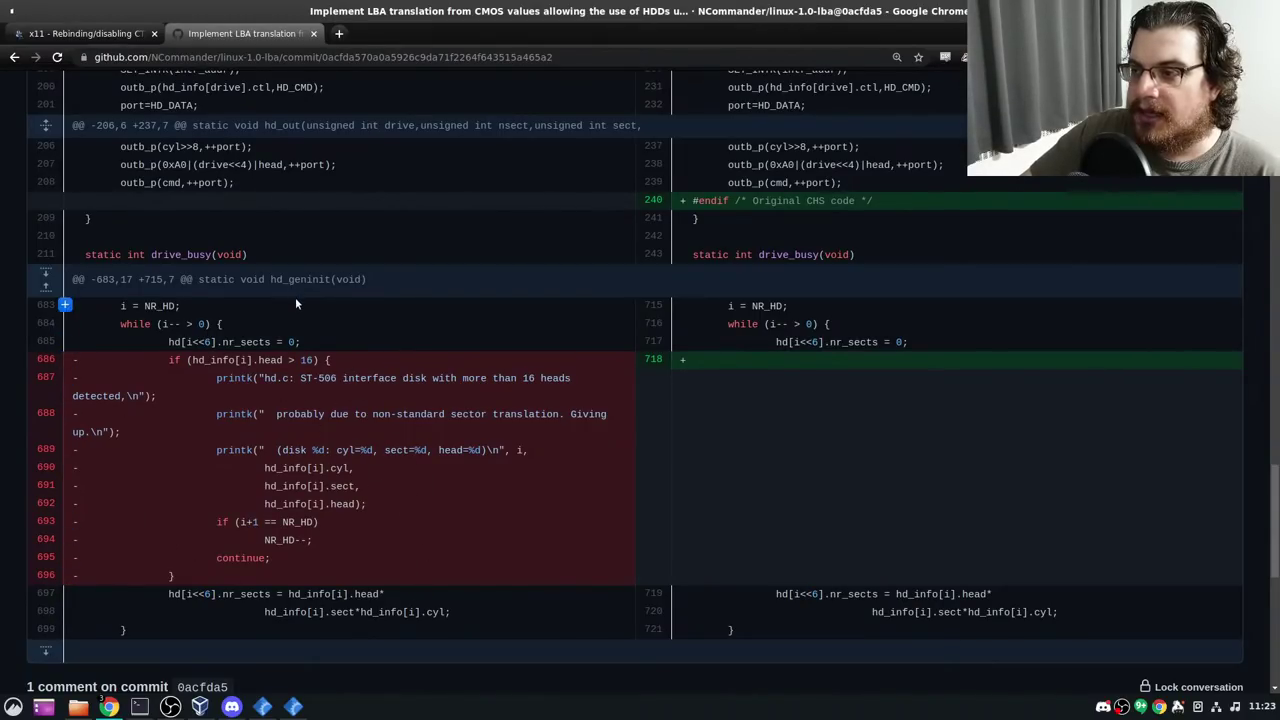
pyautogui.scroll(10, 300, 320)
pyautogui.scroll(5, 322, 394)
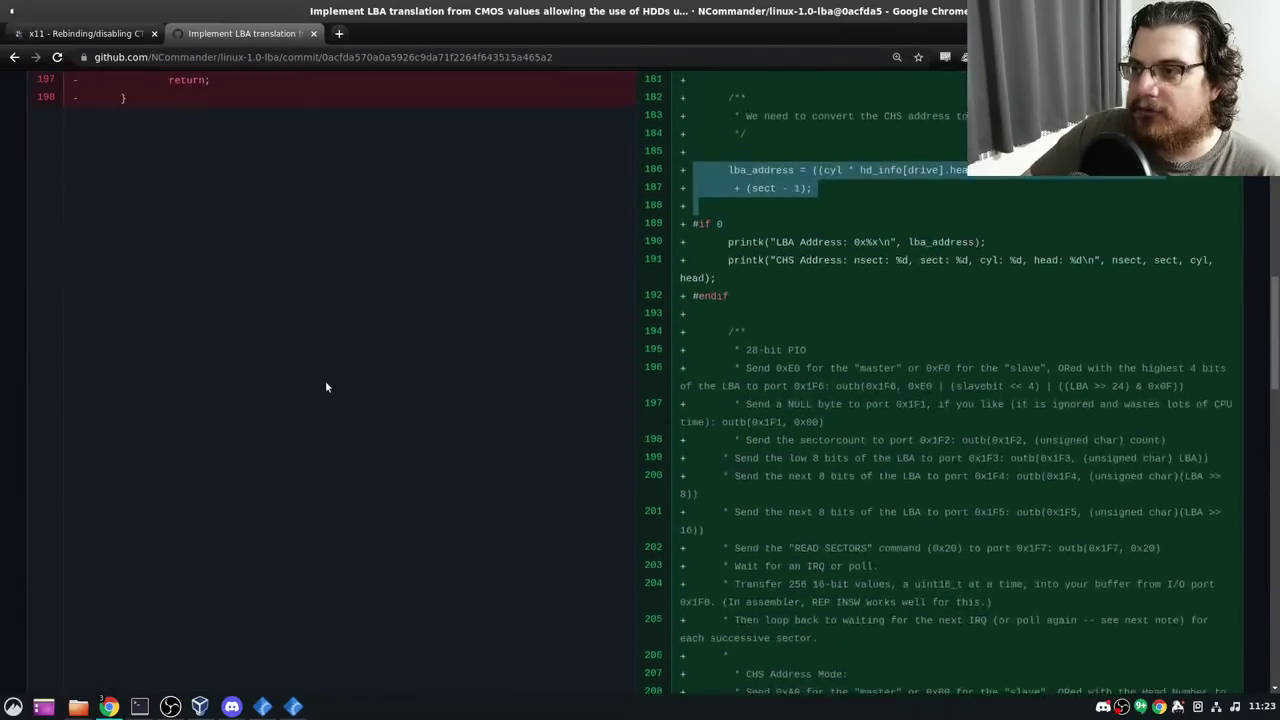
pyautogui.scroll(-6, 300, 335)
pyautogui.scroll(-5, 270, 331)
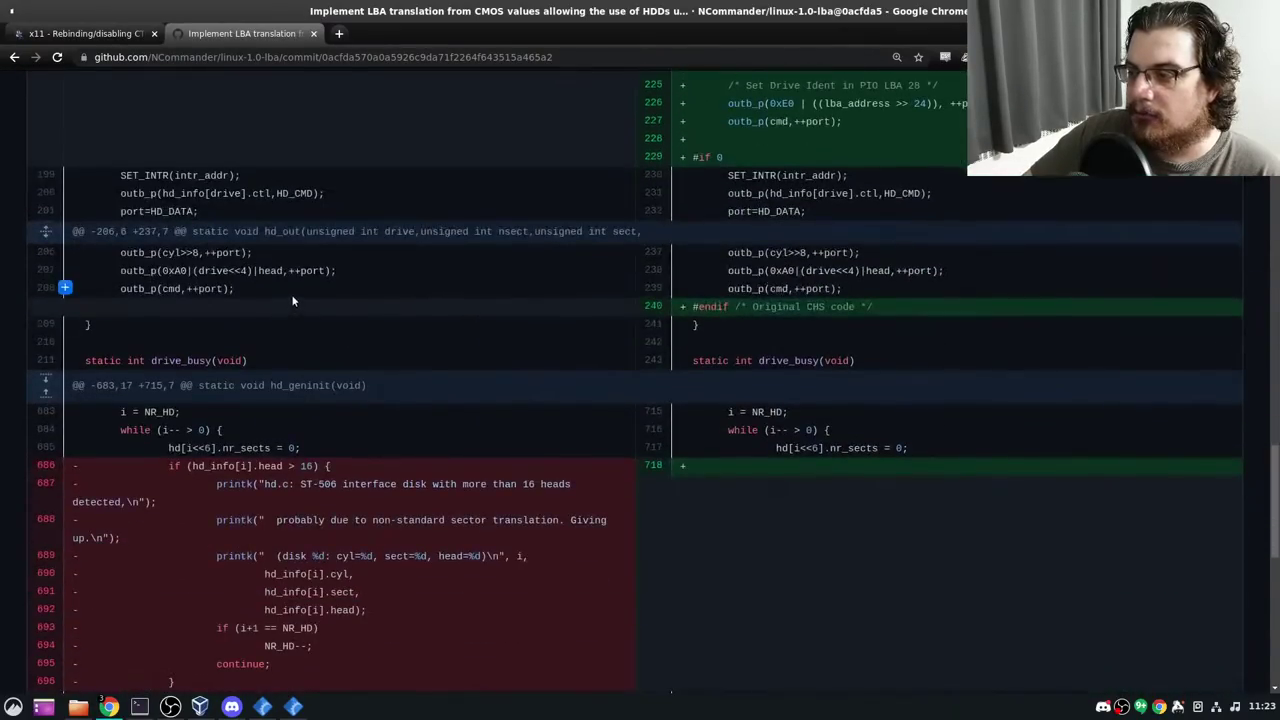
pyautogui.moveTo(158, 250); pyautogui.dragTo(250, 289)
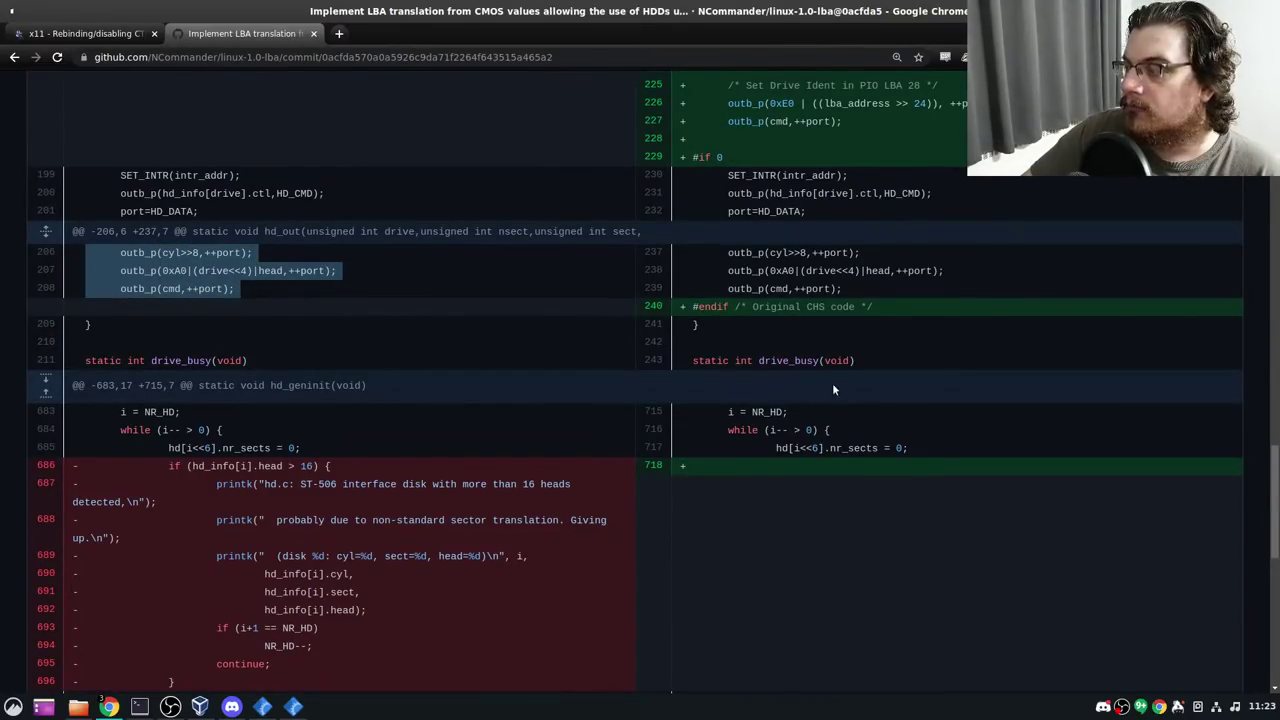
pyautogui.scroll(5, 843, 315)
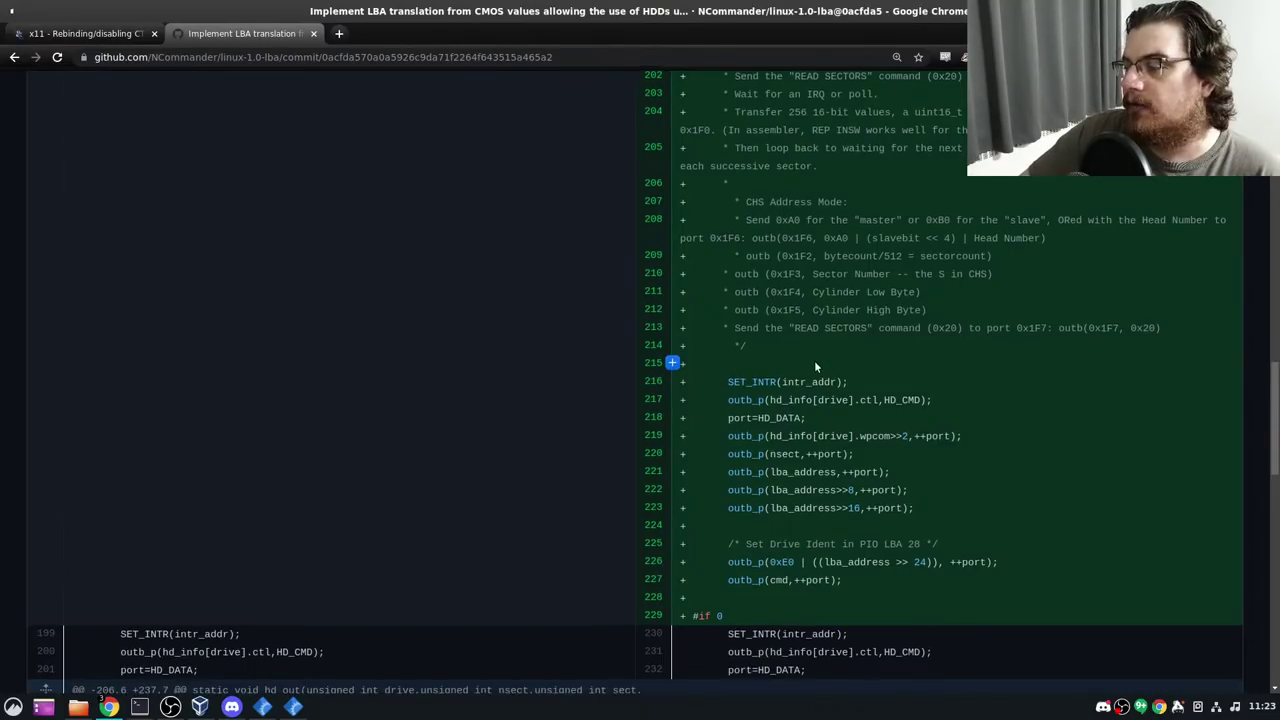
pyautogui.scroll(-3, 800, 360)
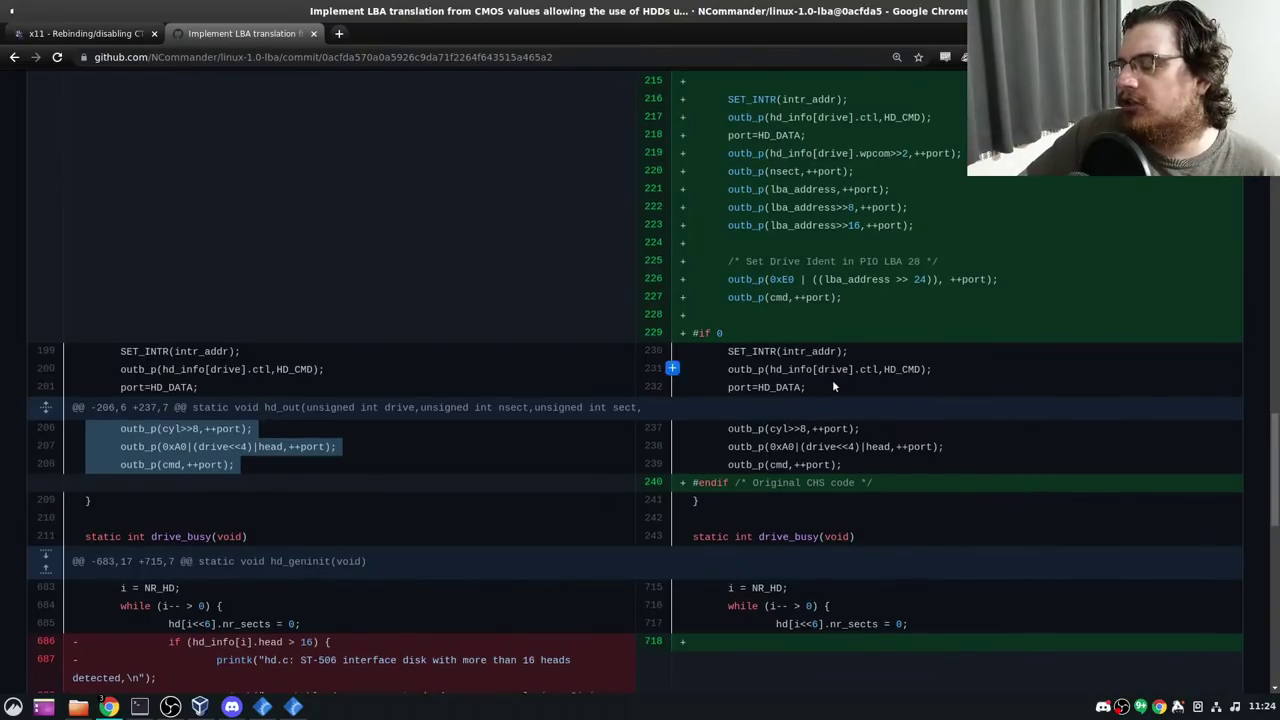
pyautogui.scroll(-10, 832, 447)
pyautogui.scroll(9, 832, 447)
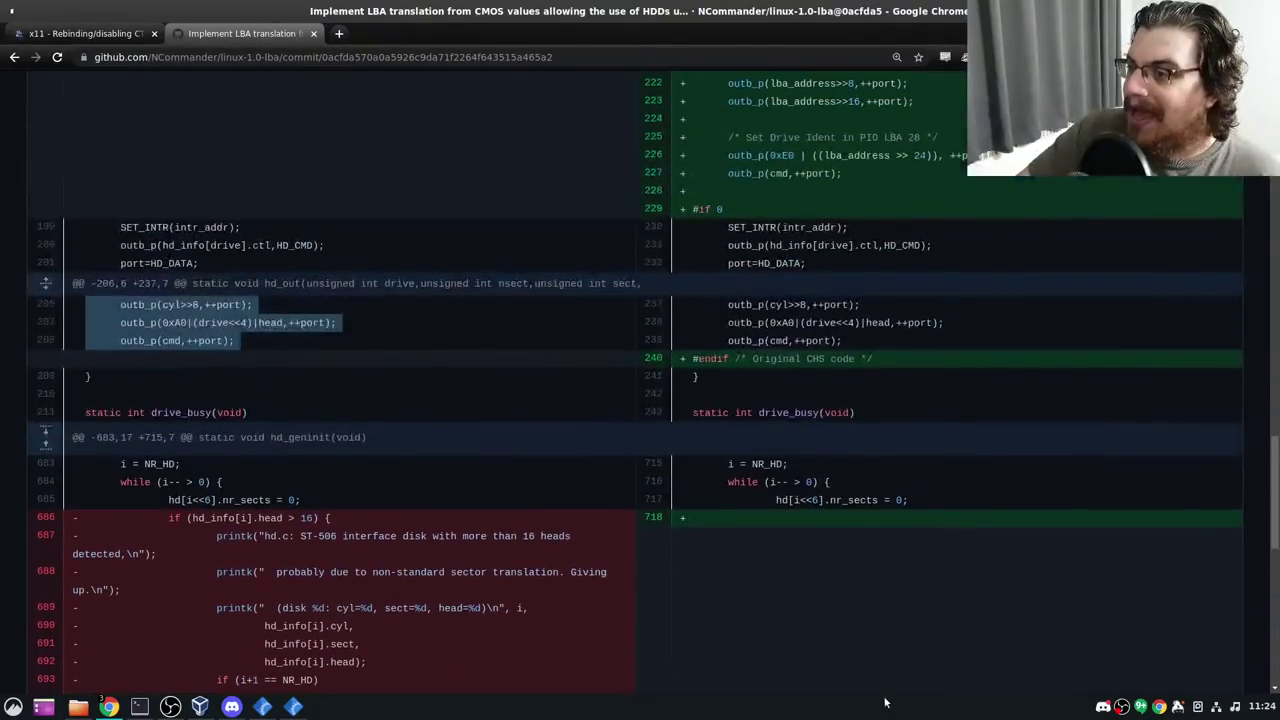
pyautogui.scroll(10, 889, 517)
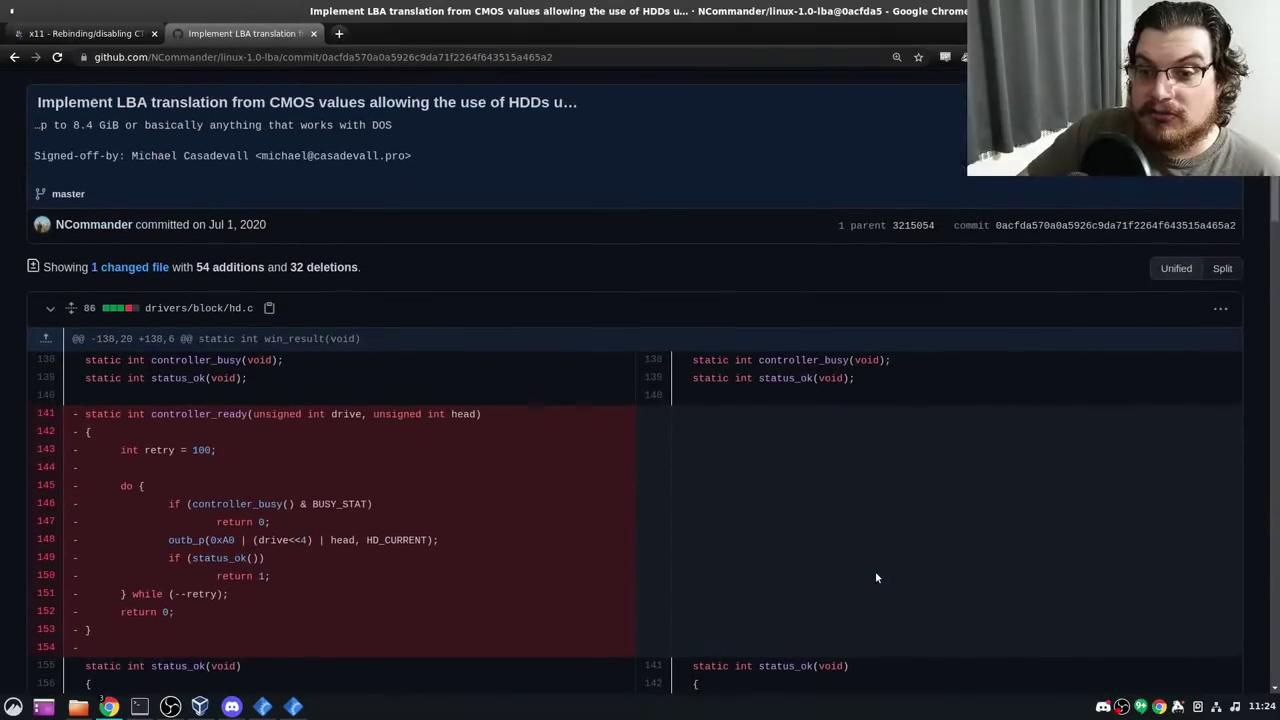
pyautogui.scroll(2, 875, 577)
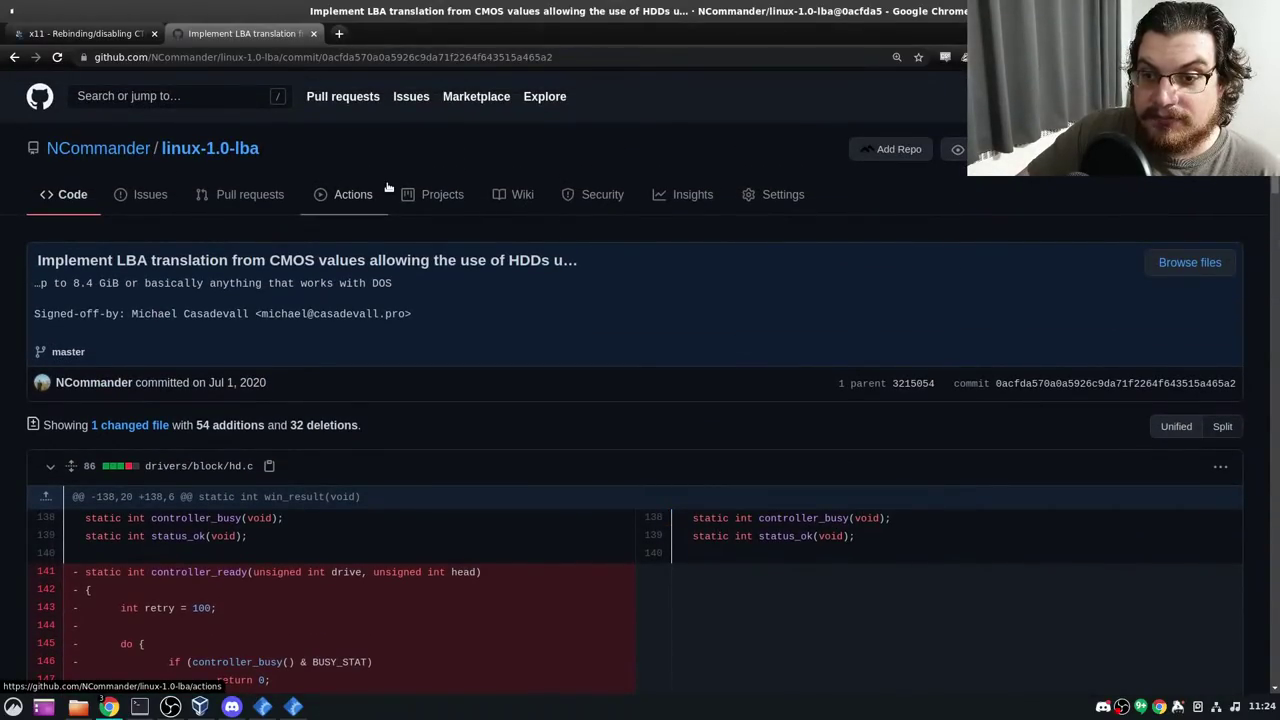
pyautogui.scroll(-5, 601, 429)
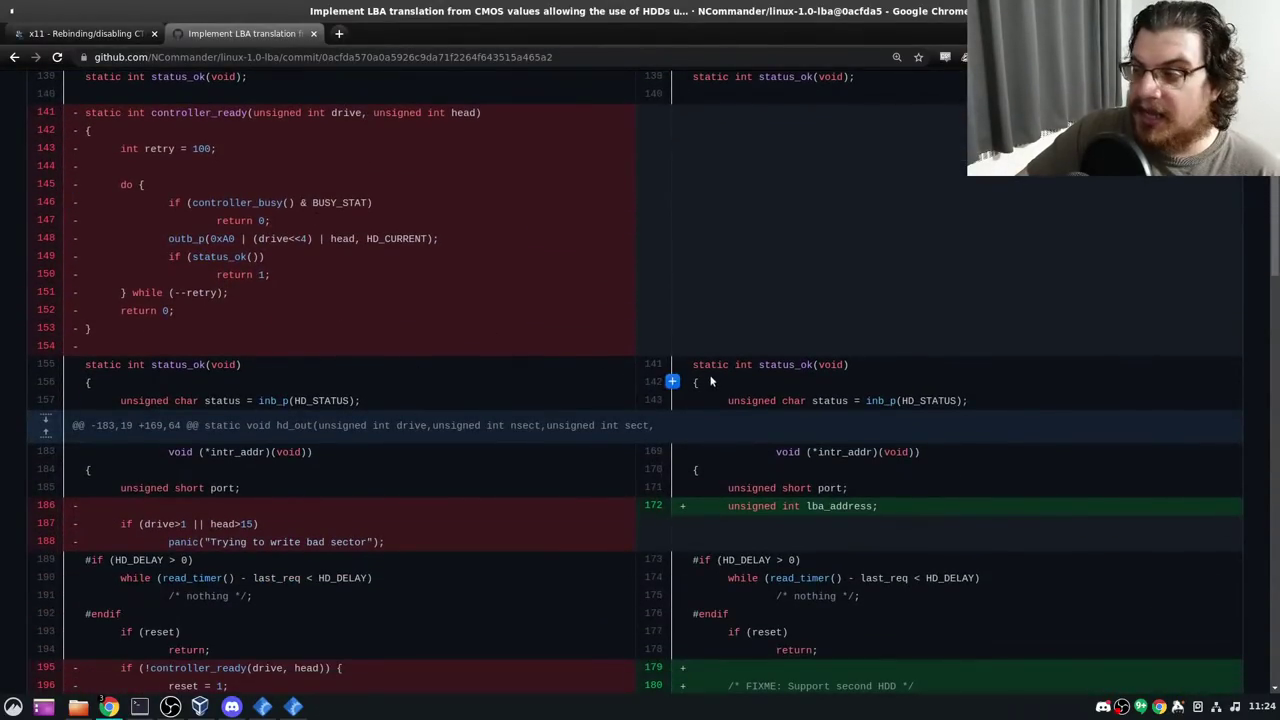
pyautogui.scroll(-5, 917, 521)
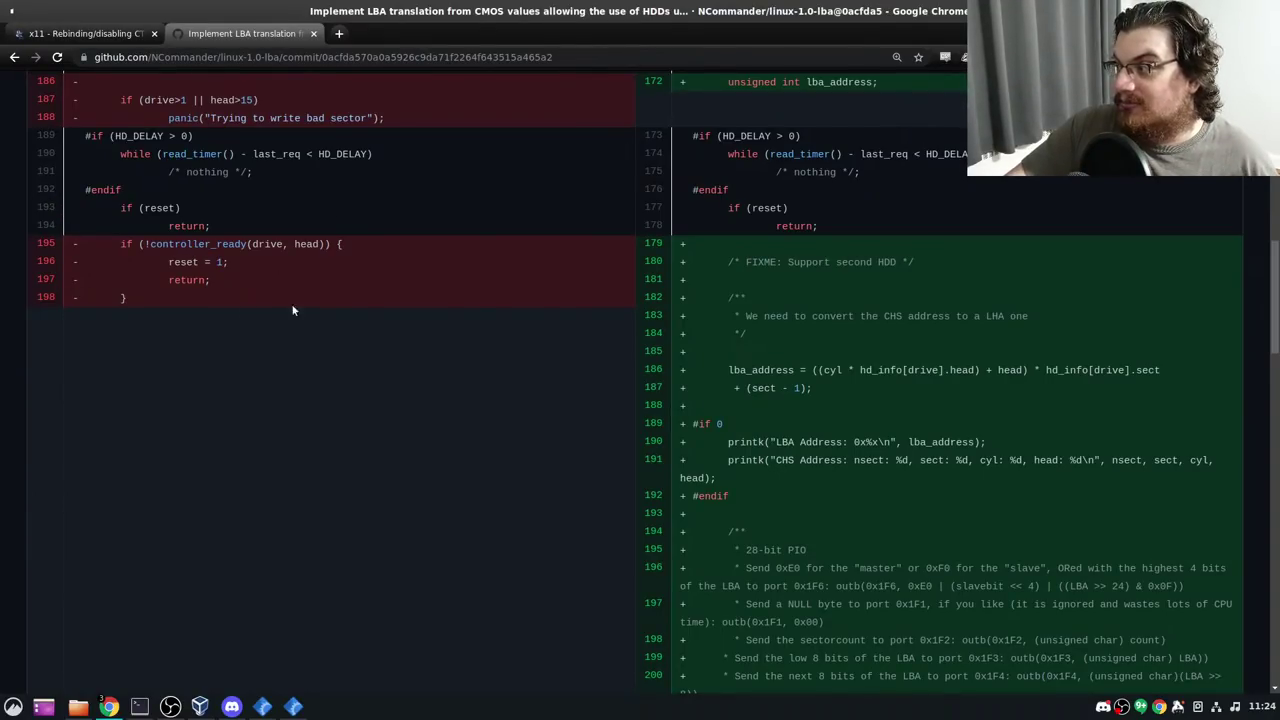
# Clear the browser address bar and minimize Chrome to reveal the PCem Slackware installer
pyautogui.hotkey('ctrl', 'l')
pyautogui.press('BackSpace')
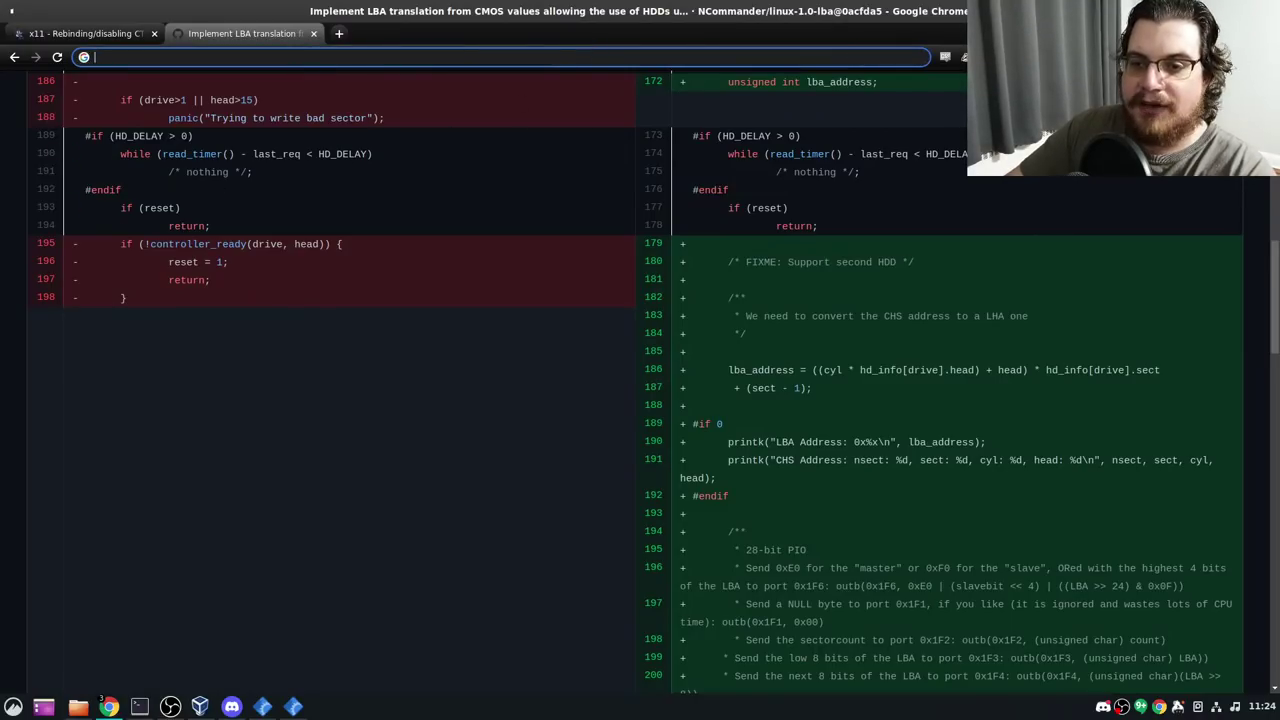
pyautogui.hotkey('alt', 'Tab')
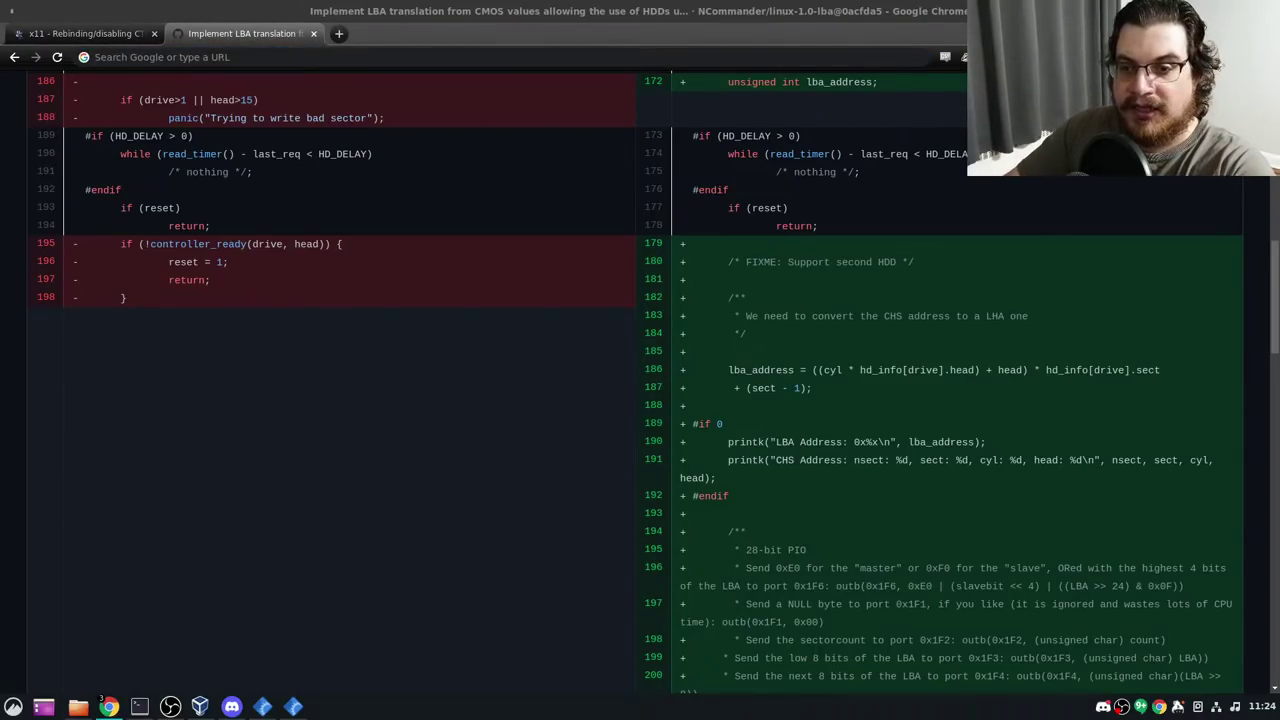
pyautogui.click(266, 708)
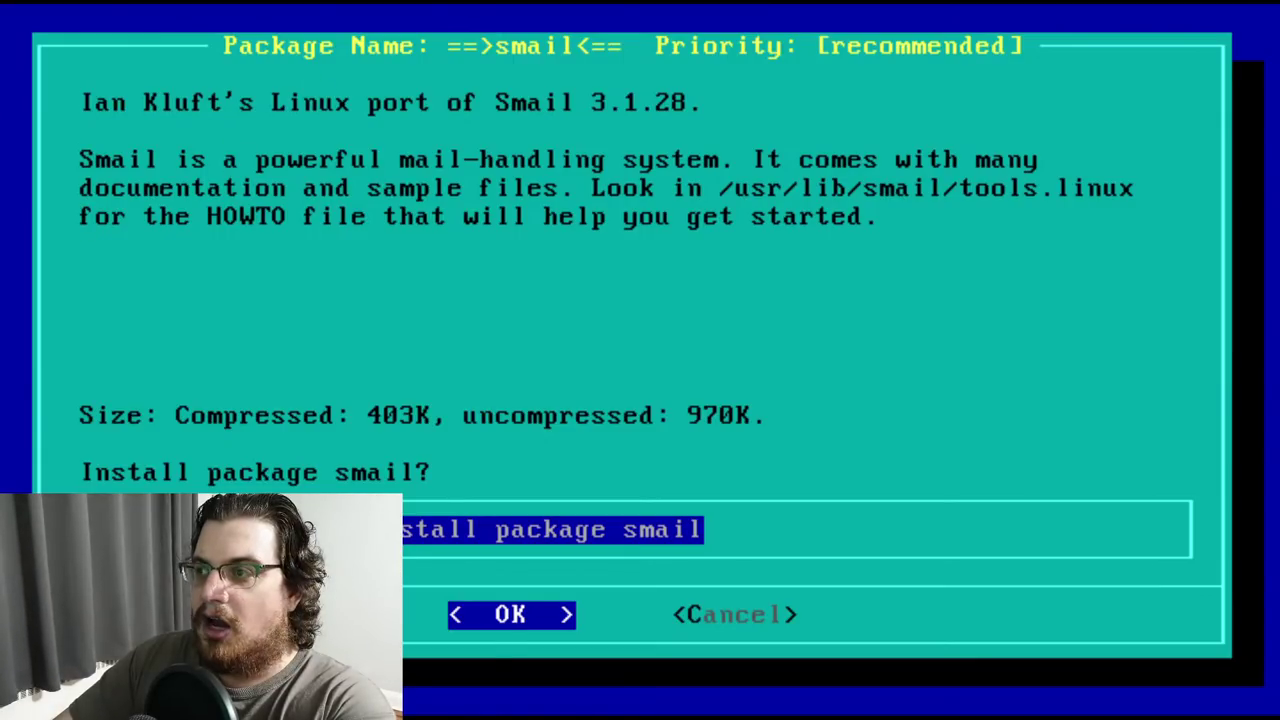
# Confirm installing the smail package
pyautogui.press('Return')
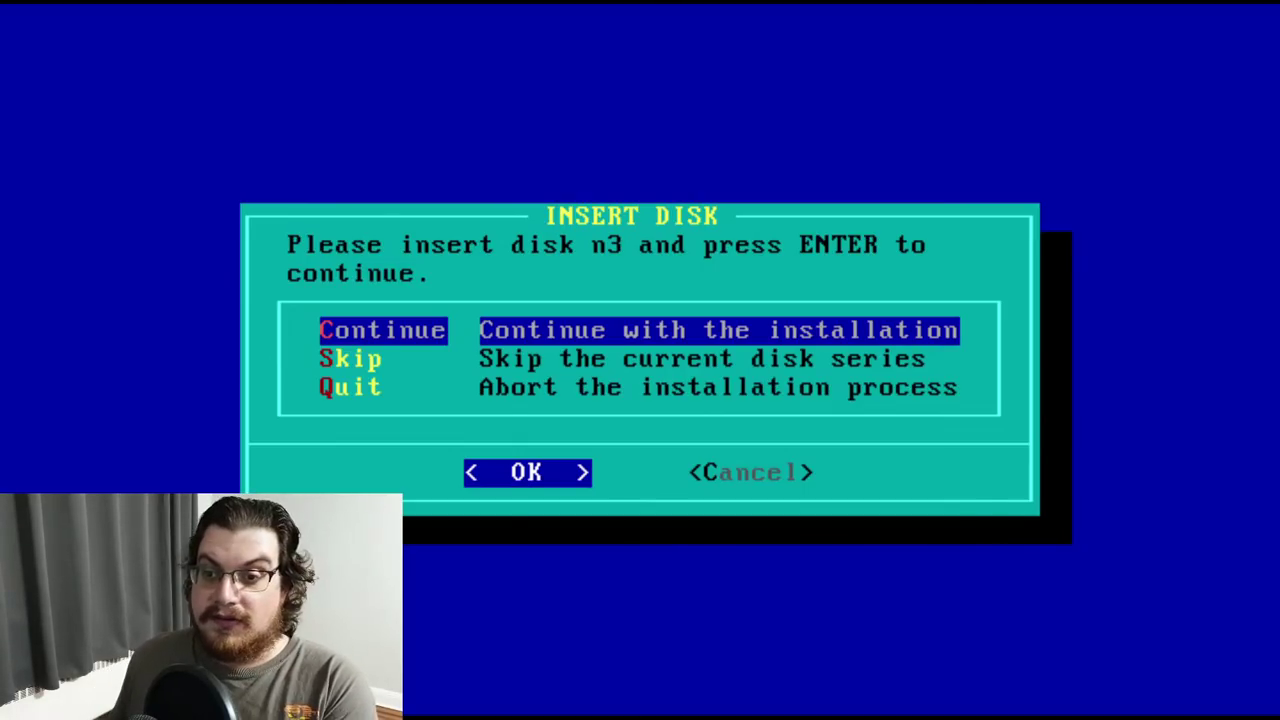
# Continue with disk n3 and confirm installing cnews, nn, ppp, tin and trn
pyautogui.press('Return')
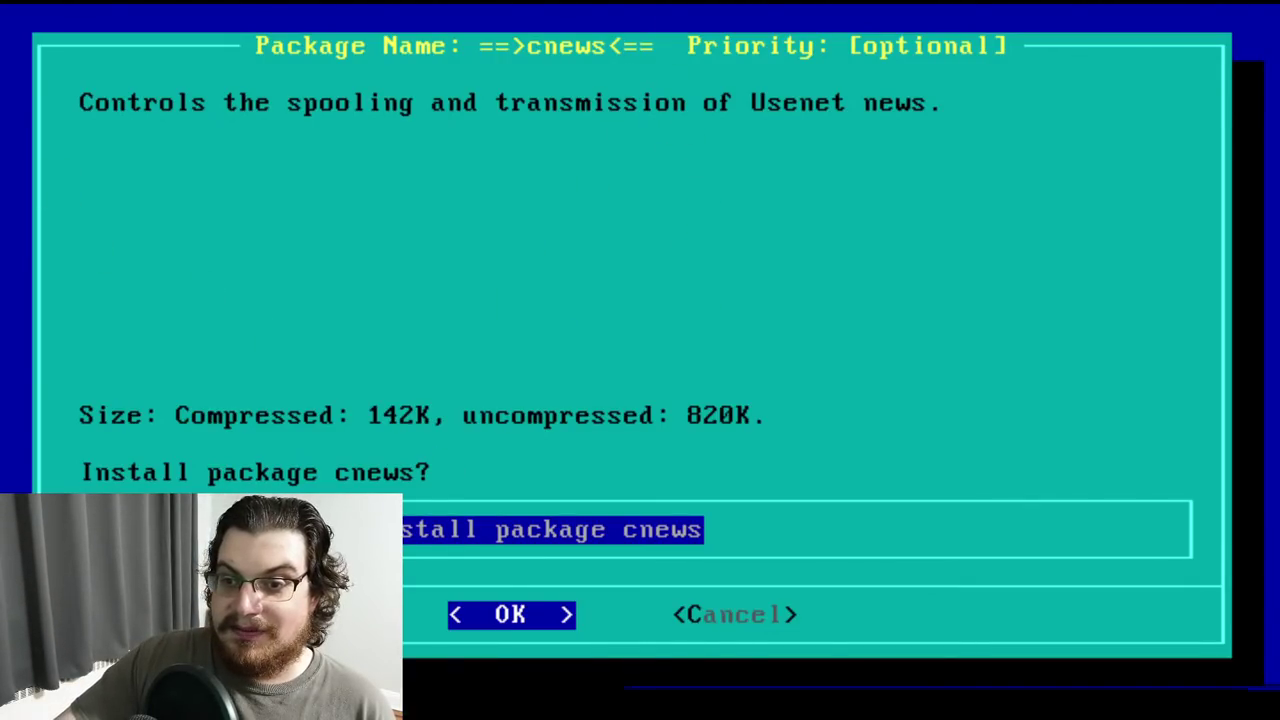
pyautogui.press('Return')
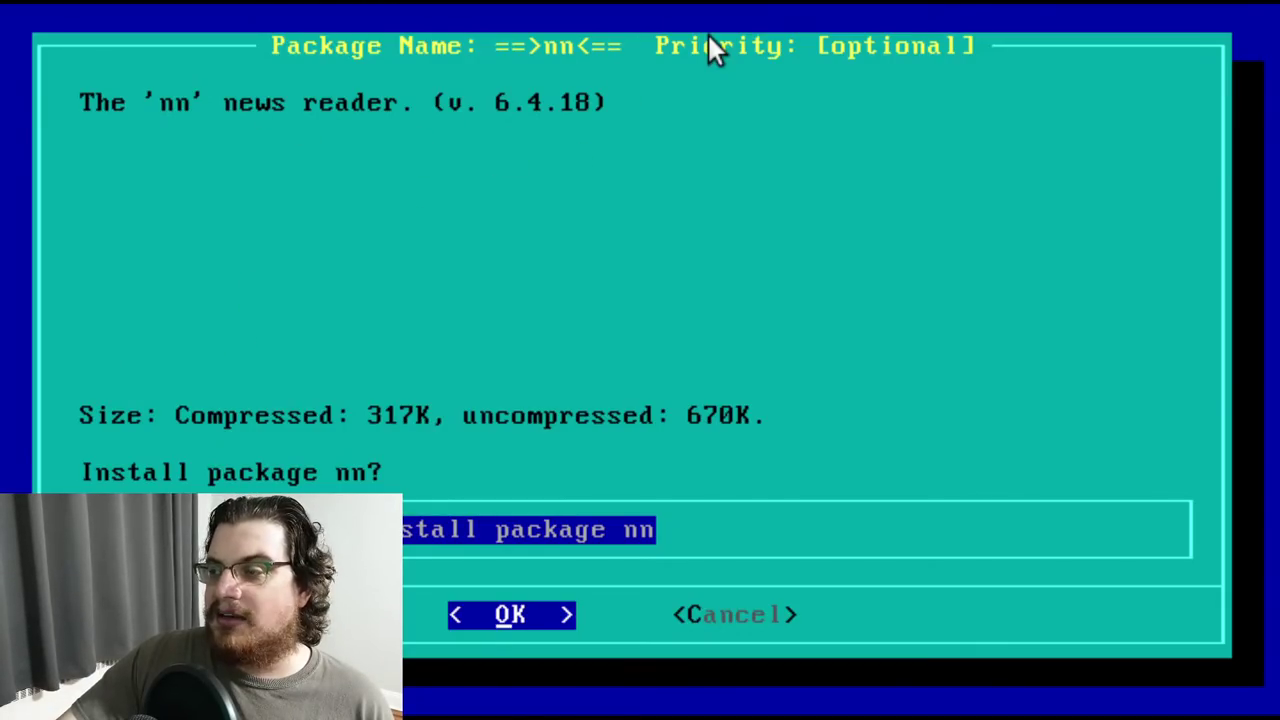
pyautogui.press('Return')
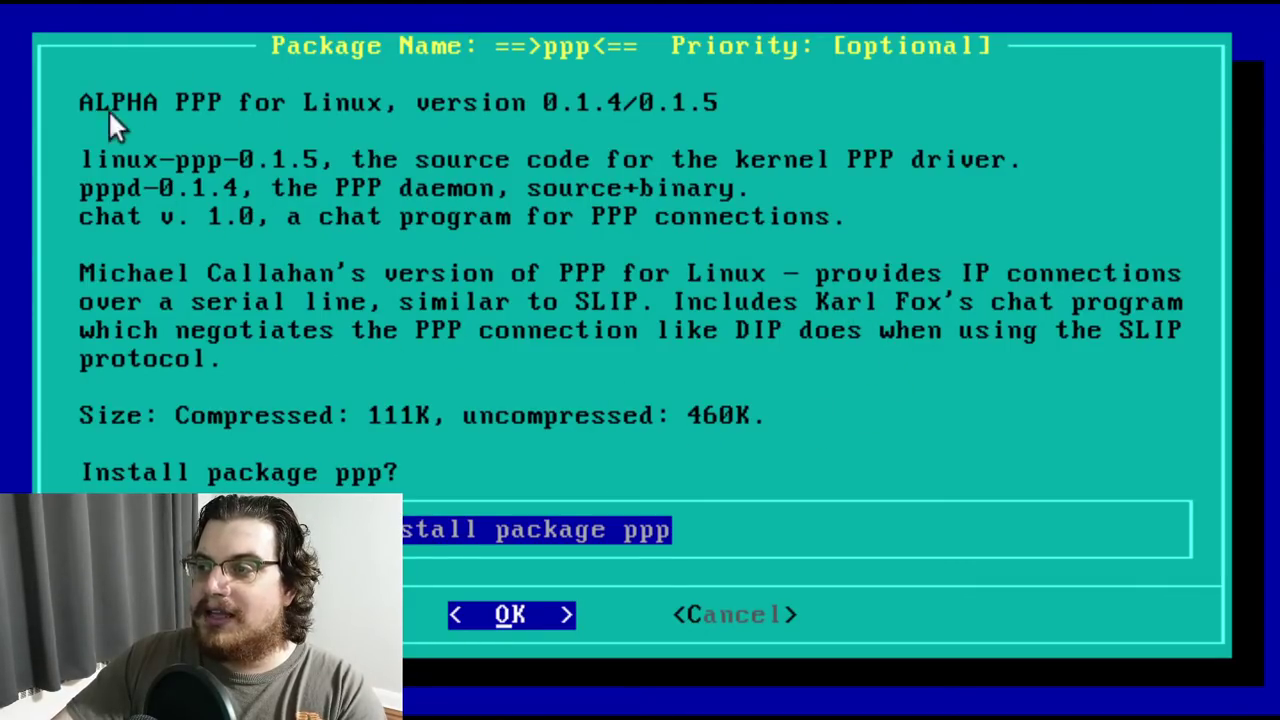
pyautogui.press('Return')
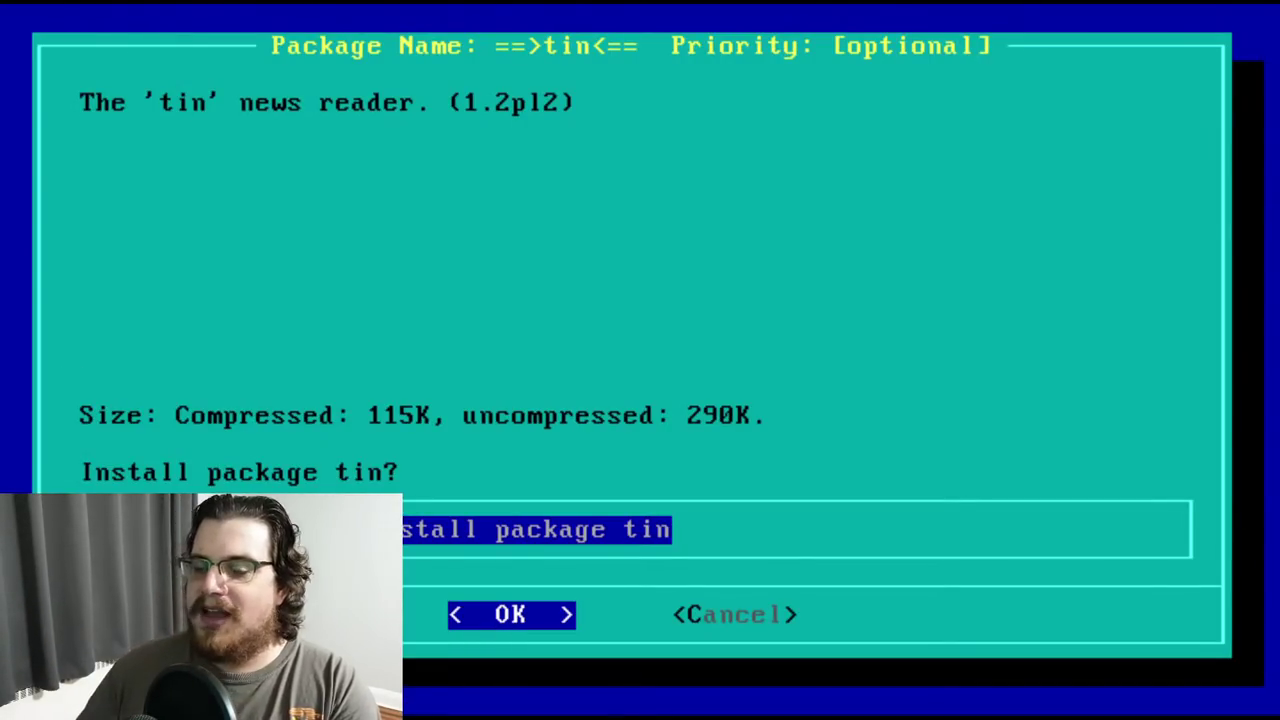
pyautogui.press('Return')
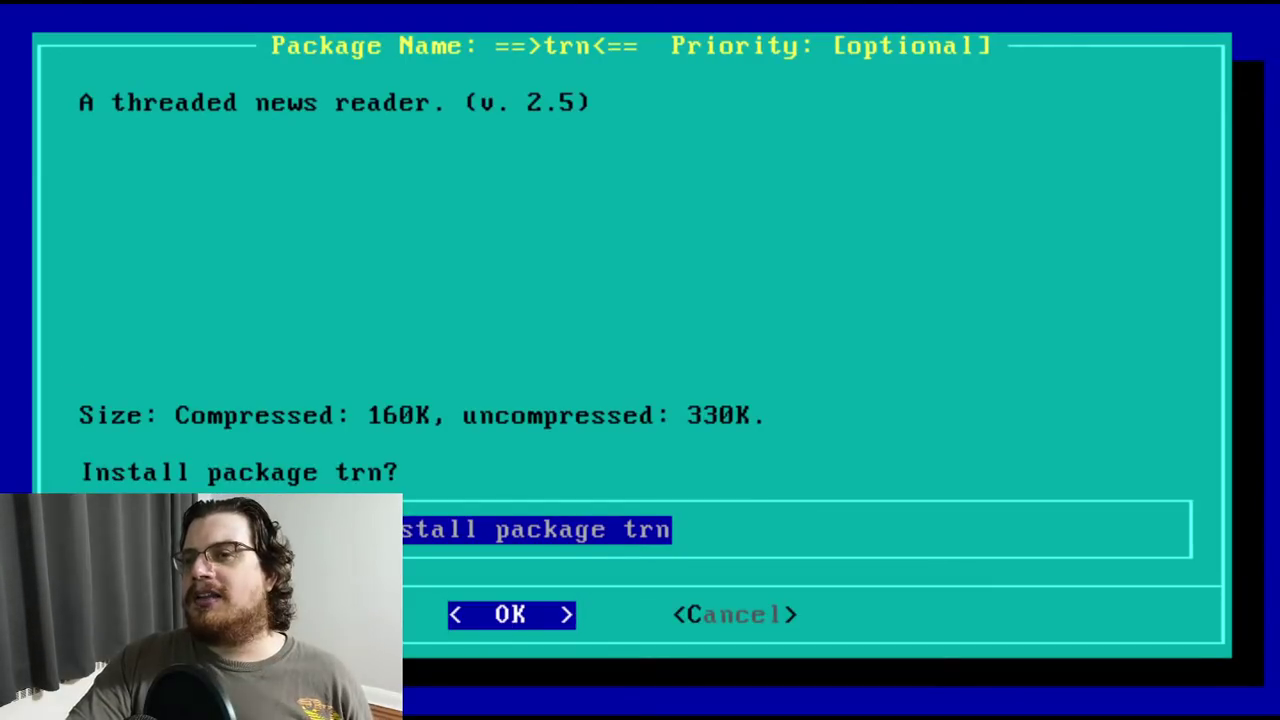
pyautogui.press('Return')
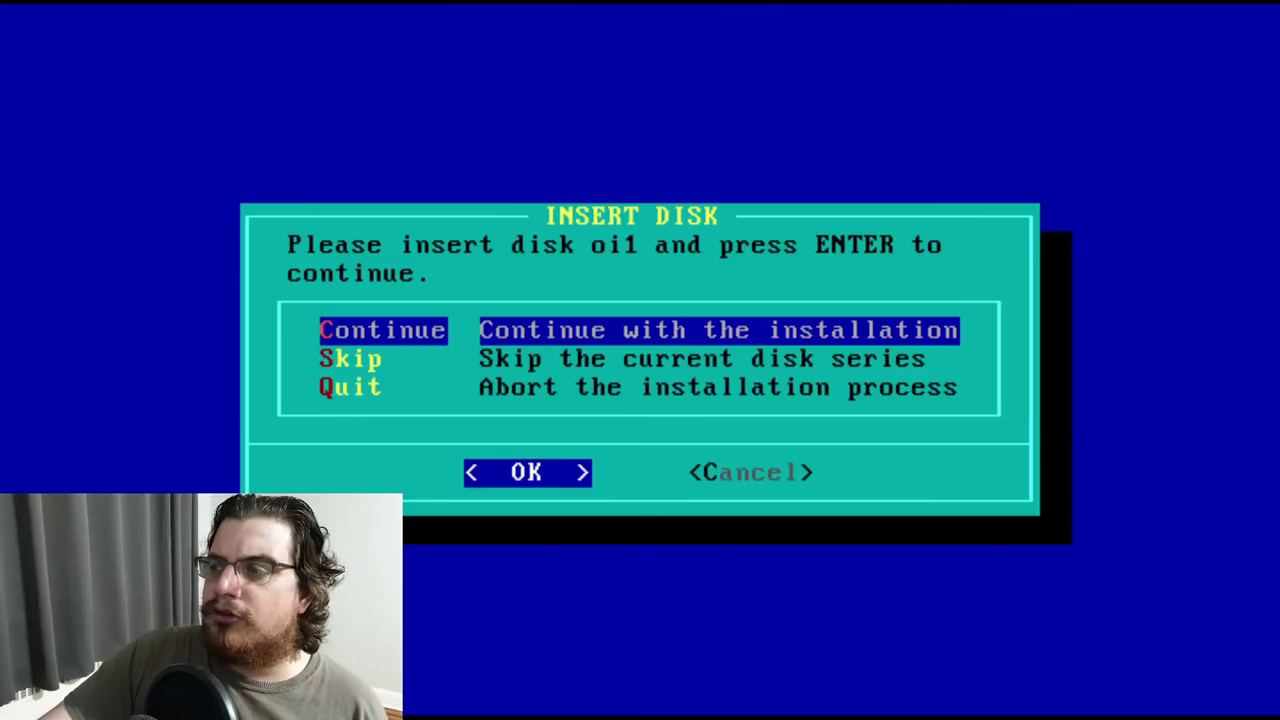
# Continue with disk oi1 and confirm installing oiinc, oilib and oimisc
pyautogui.press('Return')
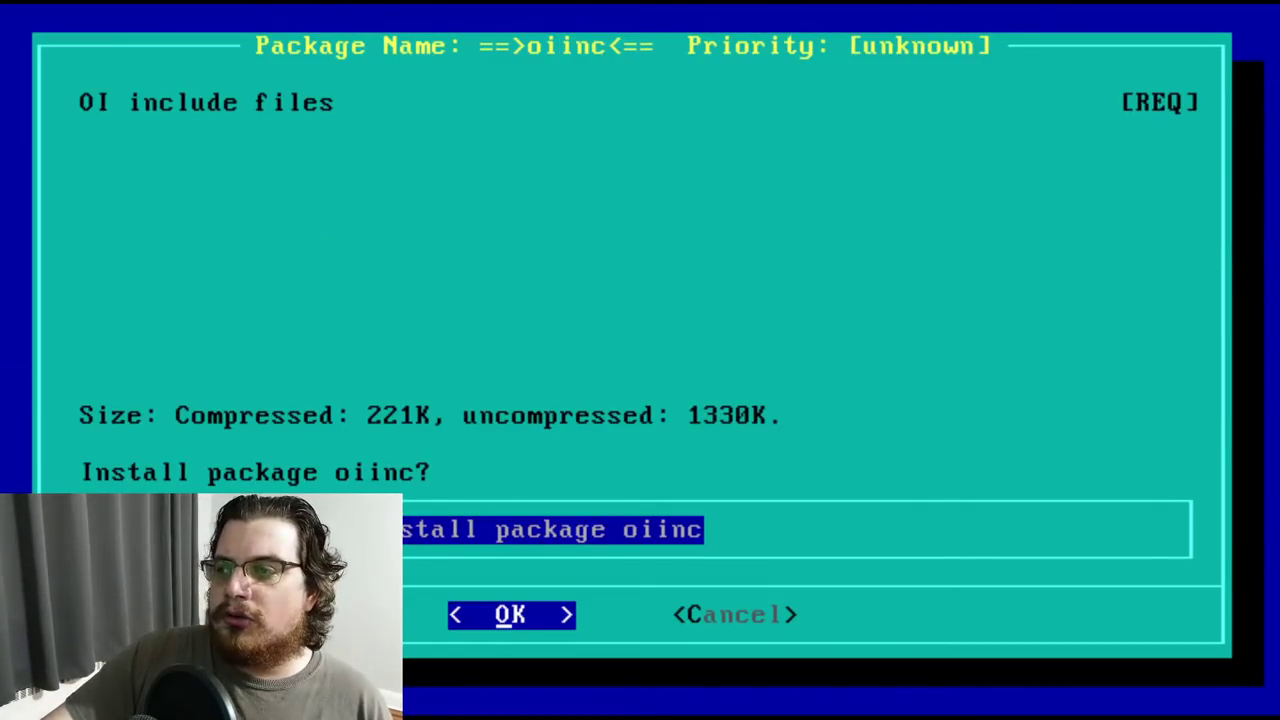
pyautogui.press('Return')
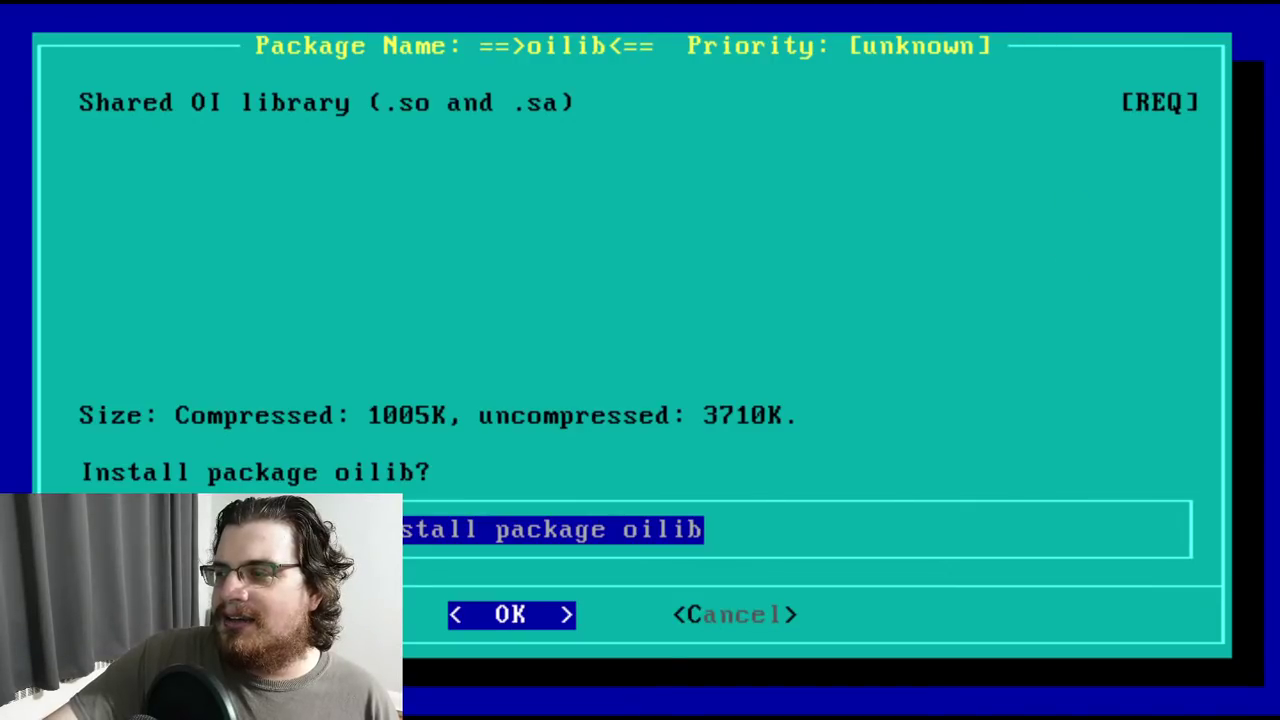
pyautogui.press('Return')
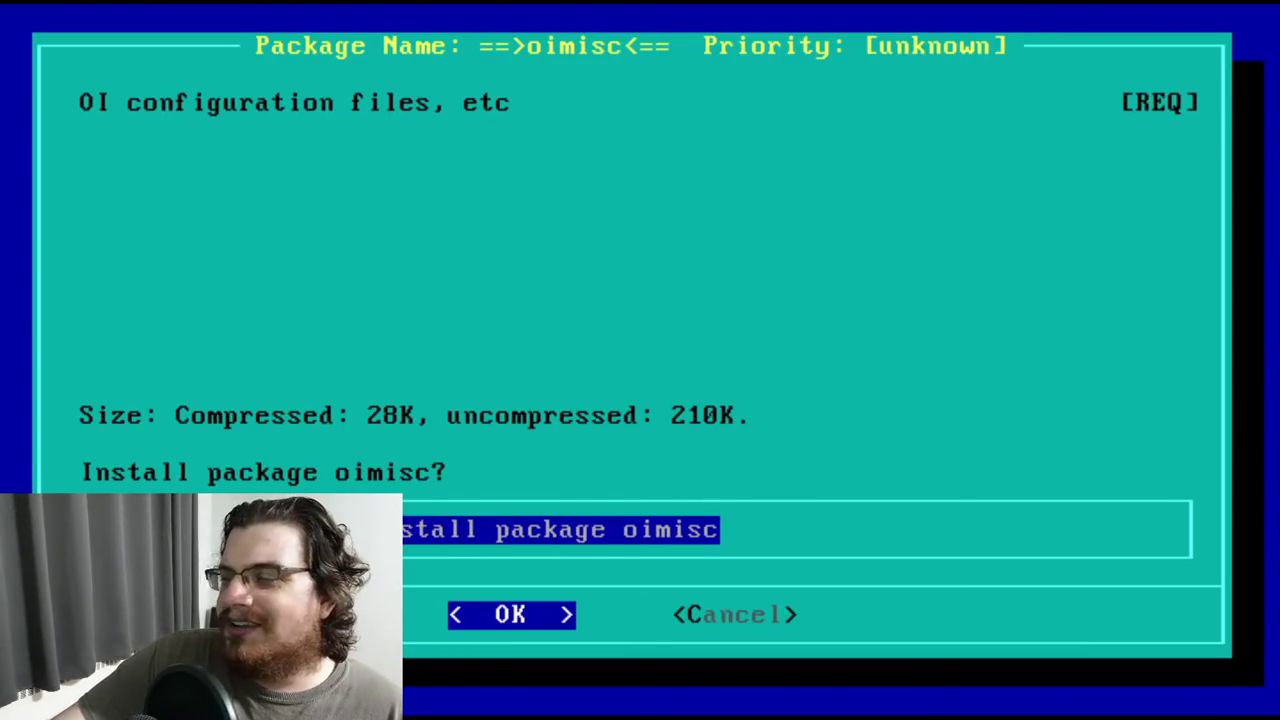
pyautogui.press('Return')
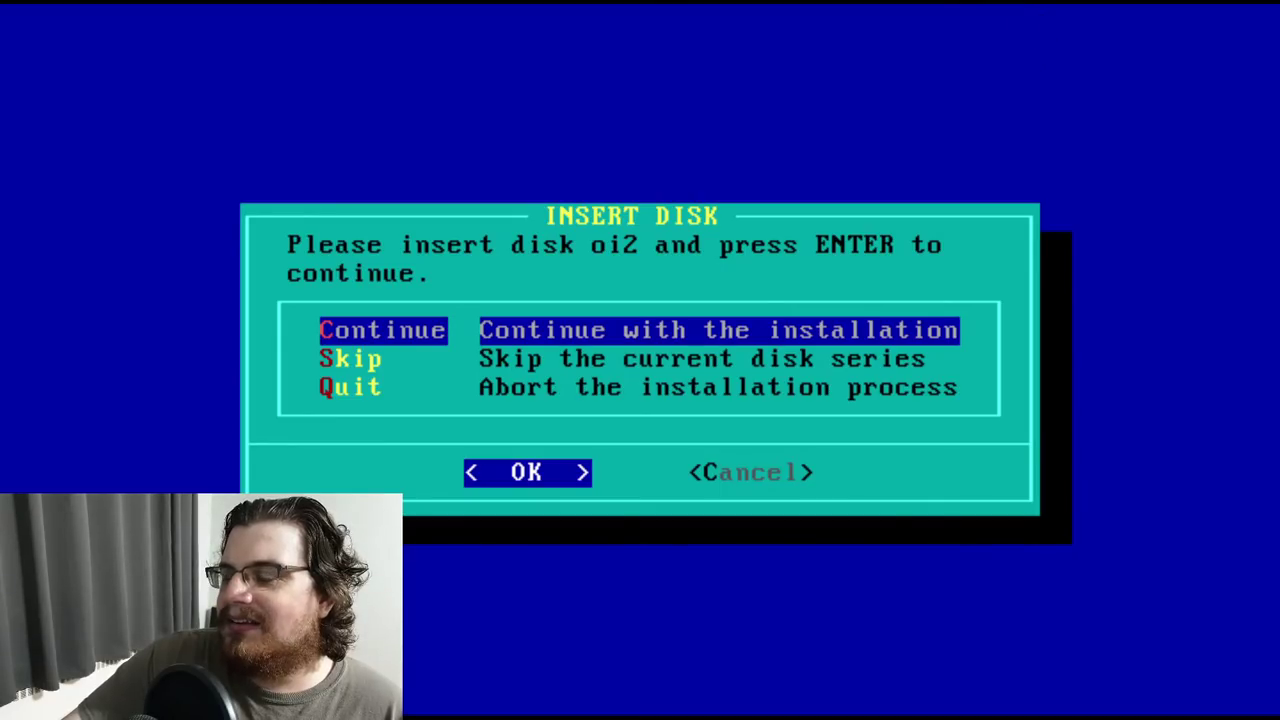
# Continue with disk oi2 and confirm installing oidemos, oidoc, oiman and uib
pyautogui.press('Return')
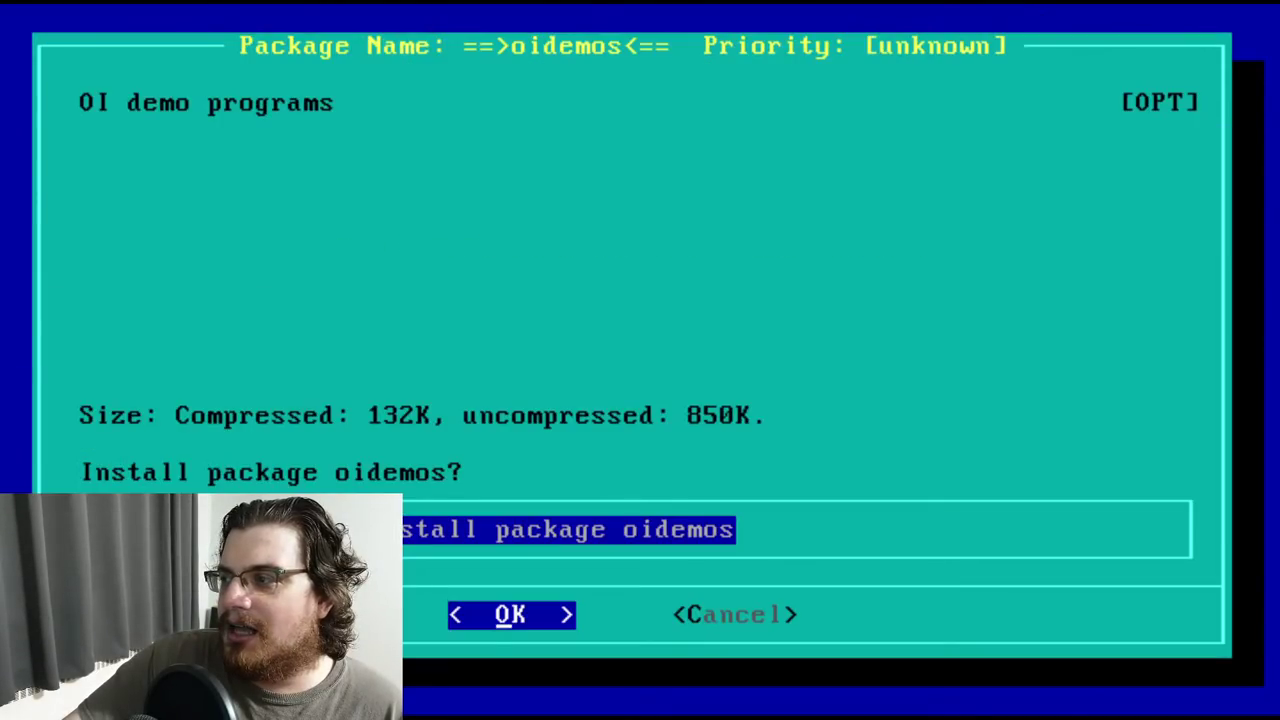
pyautogui.press('Return')
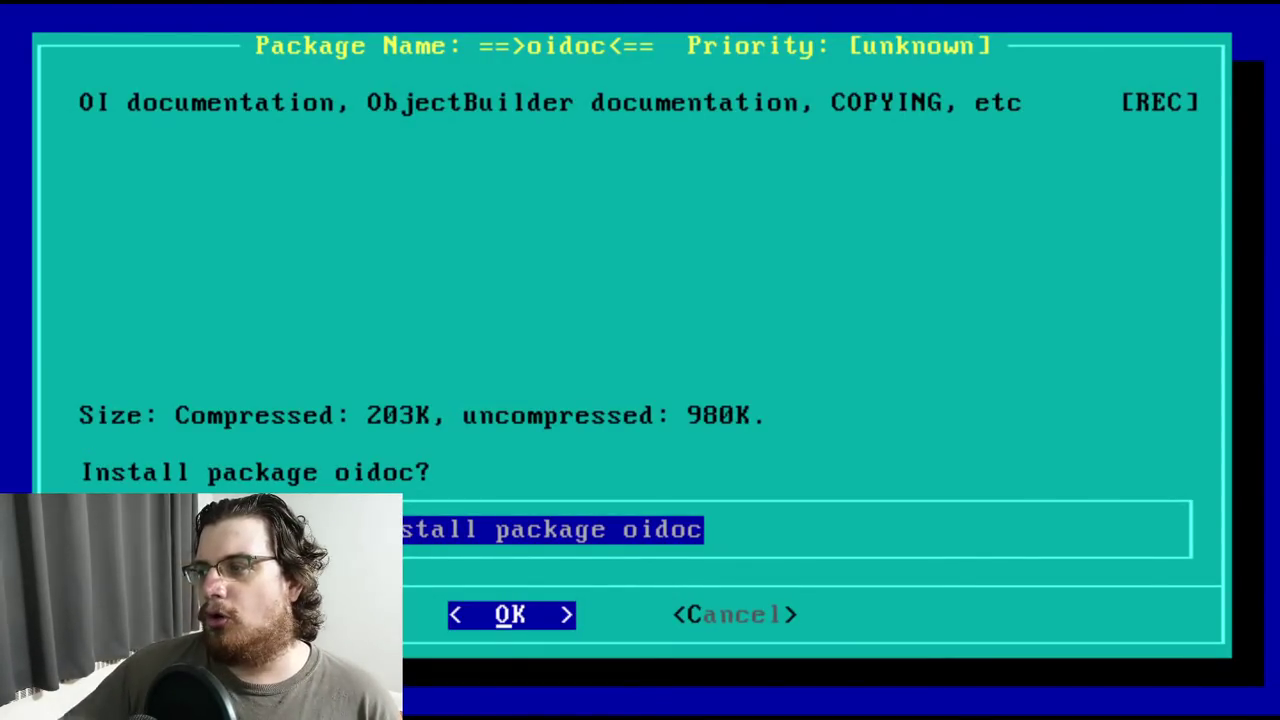
pyautogui.press('Return')
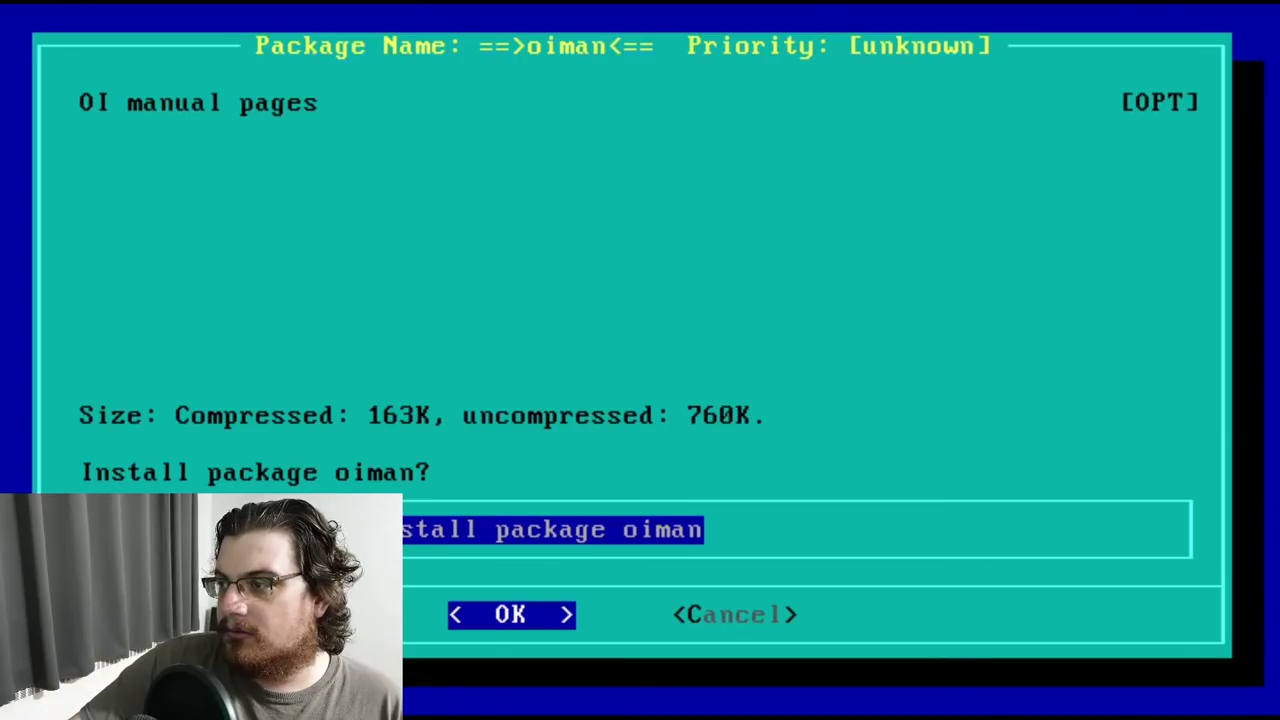
pyautogui.press('Return')
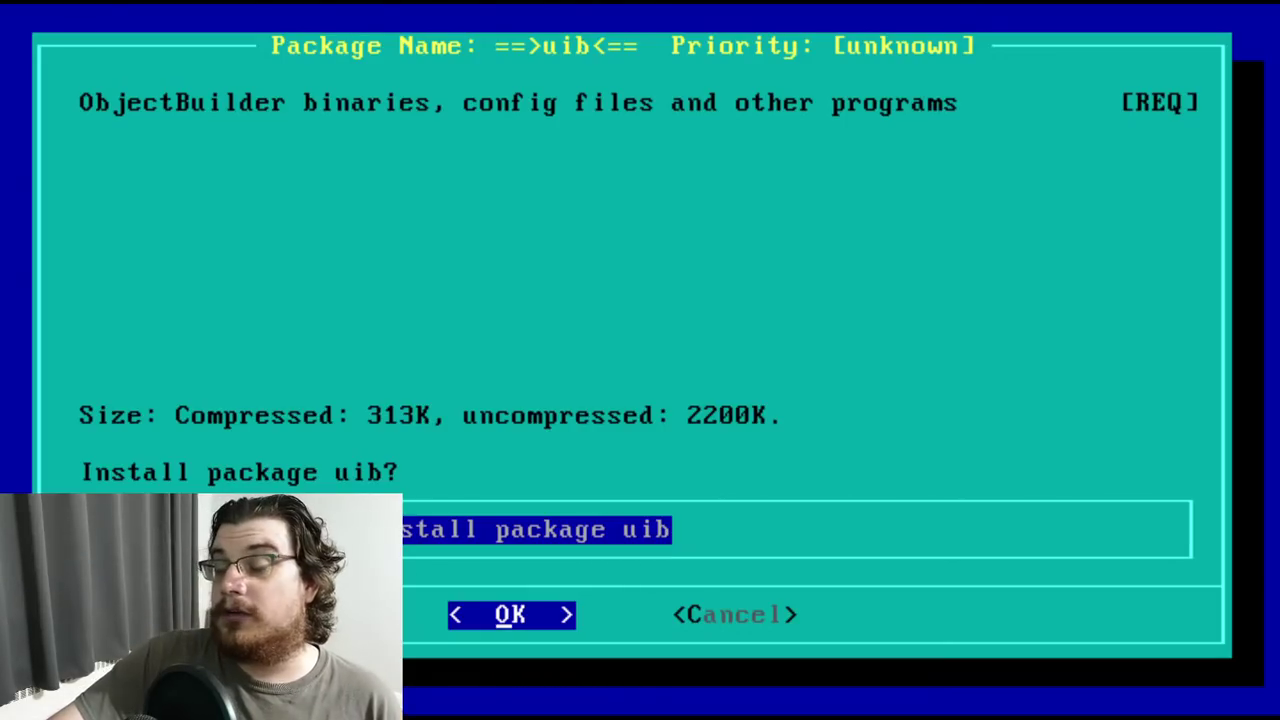
pyautogui.press('Return')
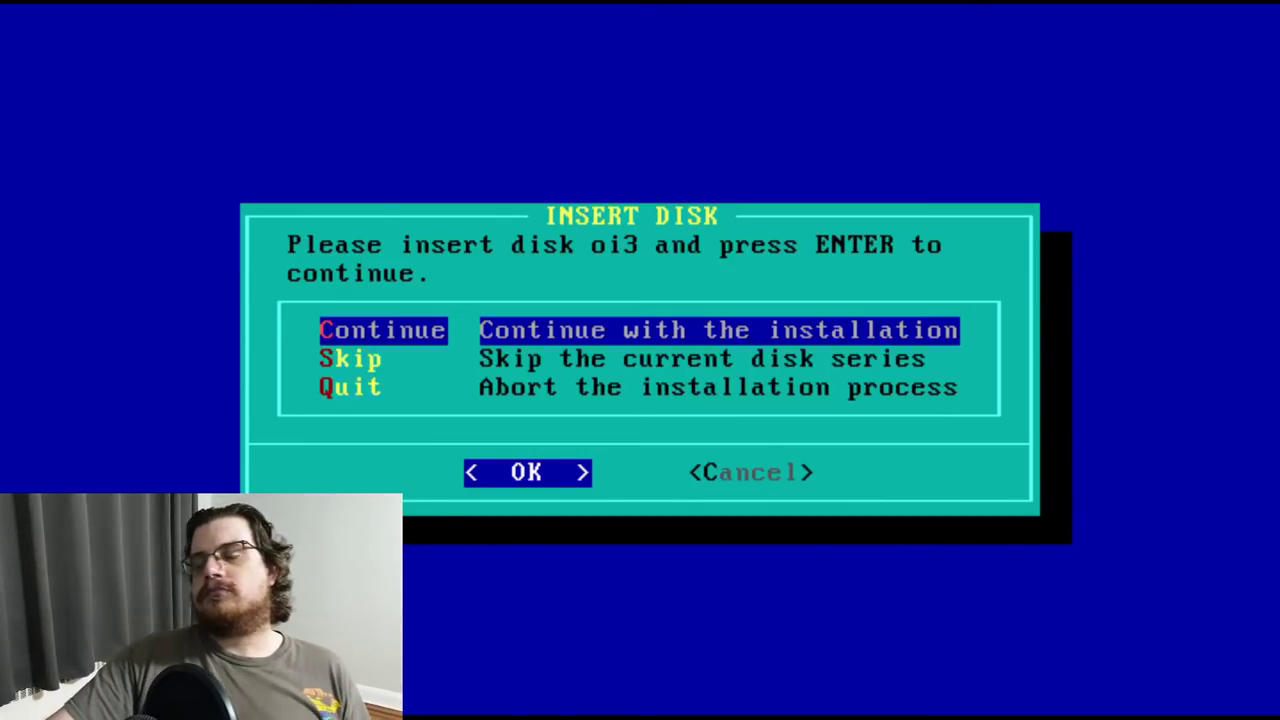
# Continue with disk oi3 and confirm installing the oistat static library
pyautogui.press('Return')
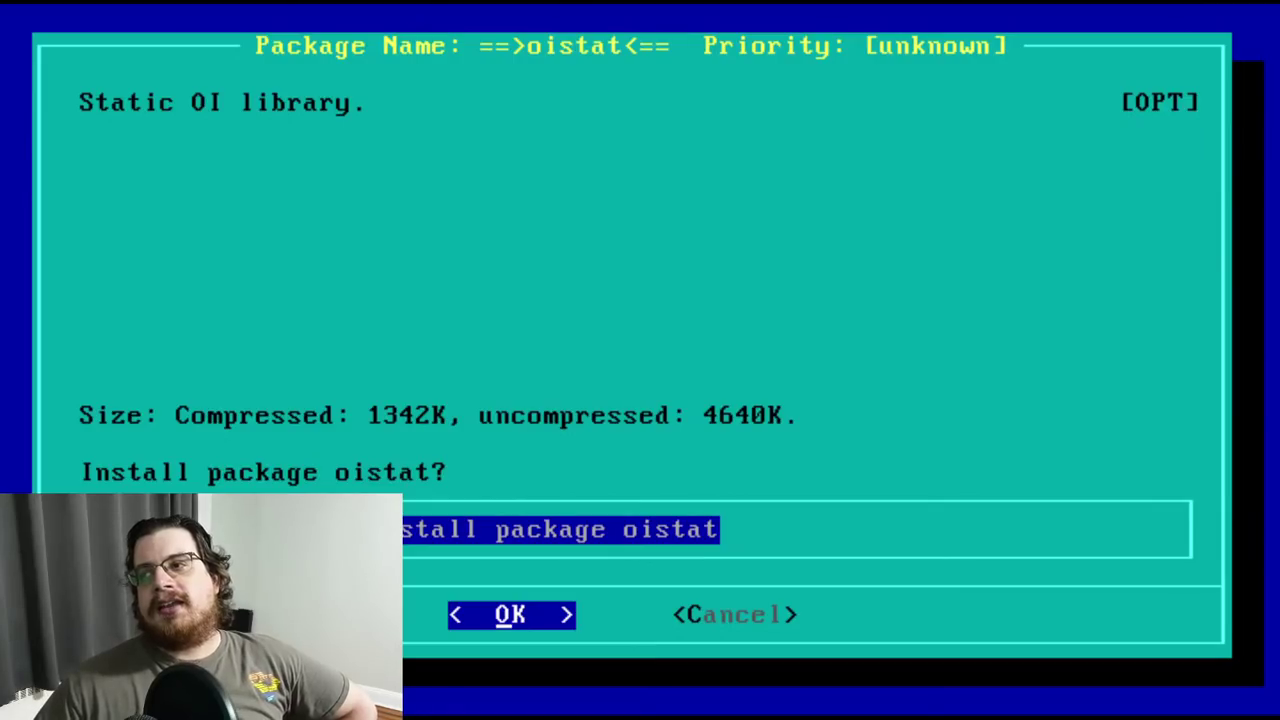
pyautogui.press('Return')
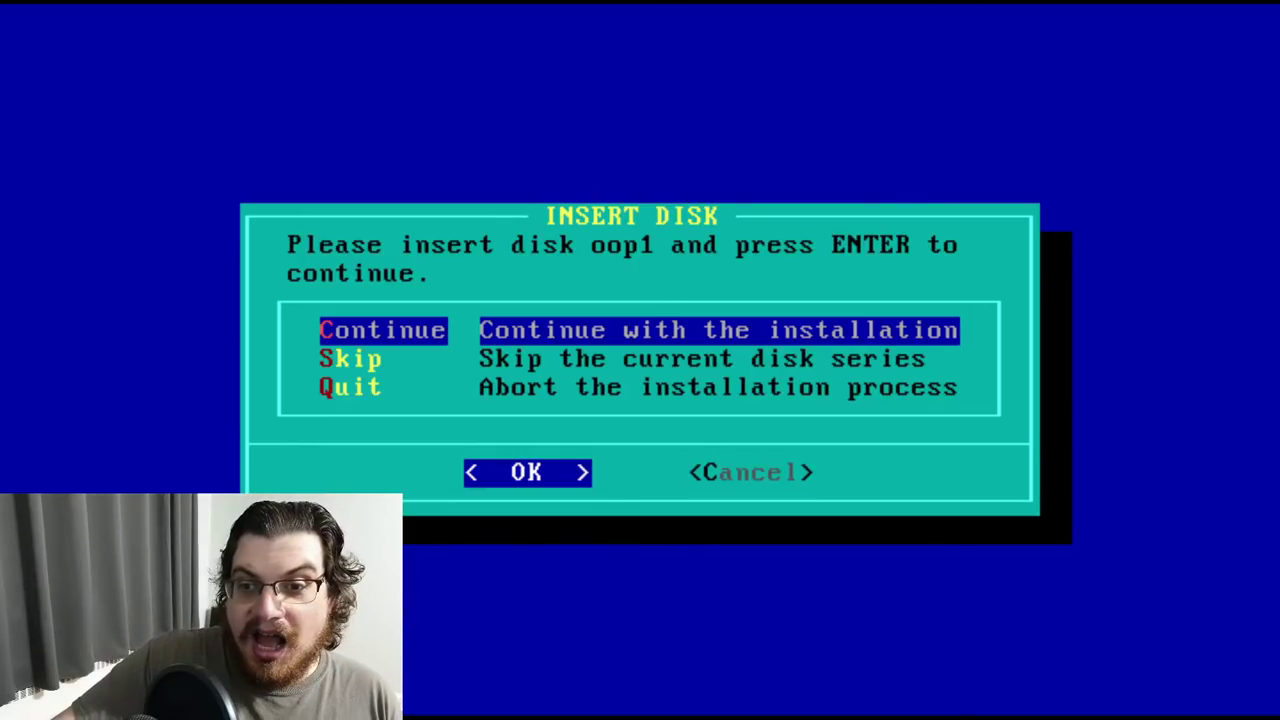
# Continue with disk oop1 so smalltalk installs automatically
pyautogui.press('Return')
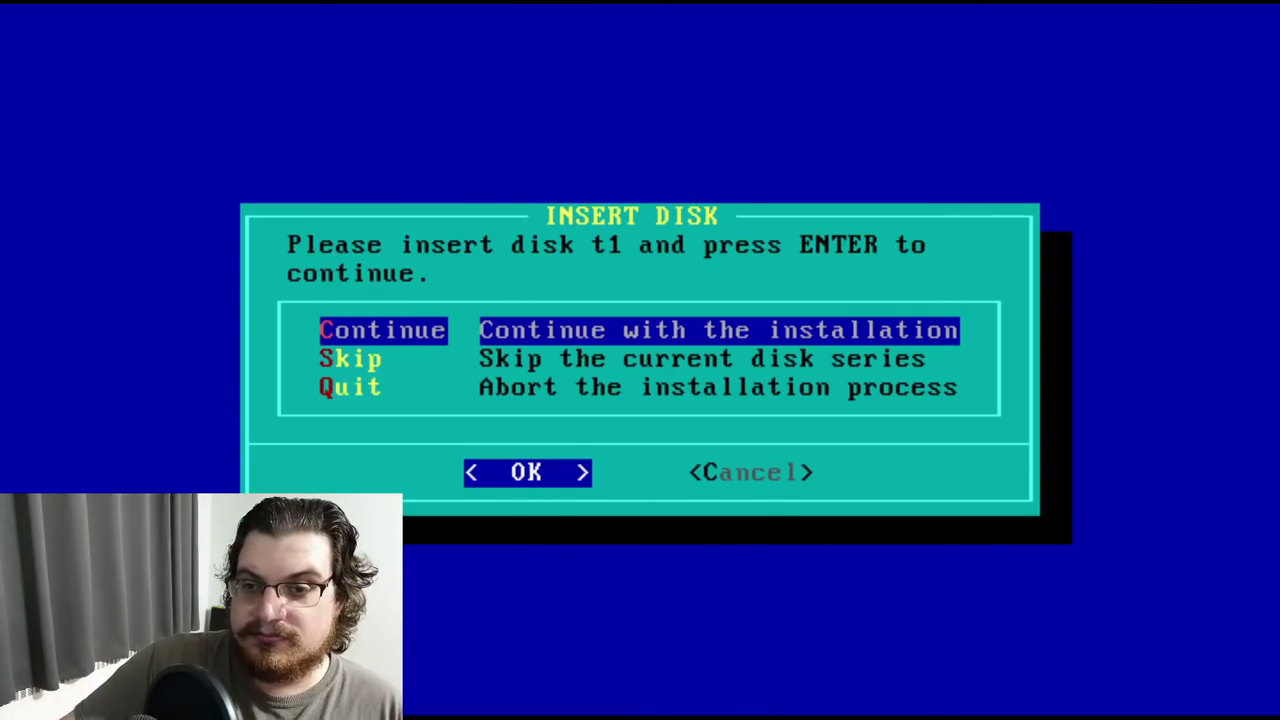
# Continue with disk t1 so the texbin package starts installing
pyautogui.press('Return')
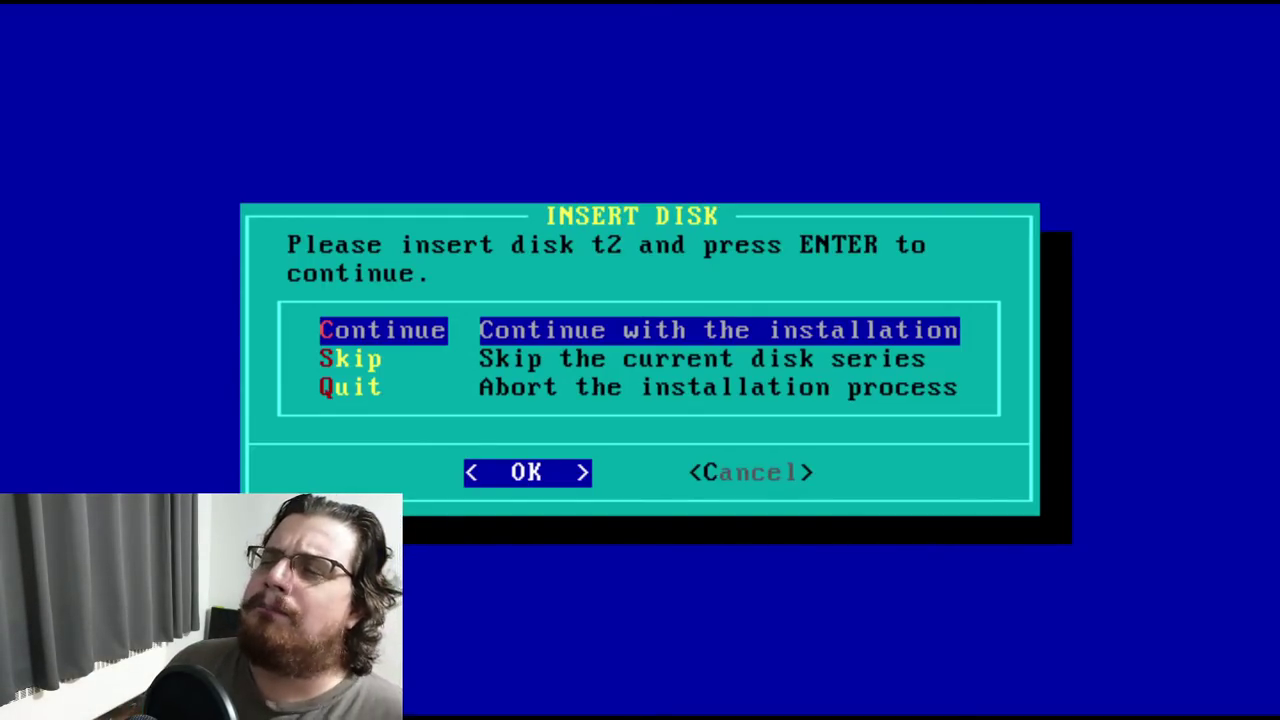
# Continue with disk t2 after disk t1 finishes
pyautogui.press('Return')
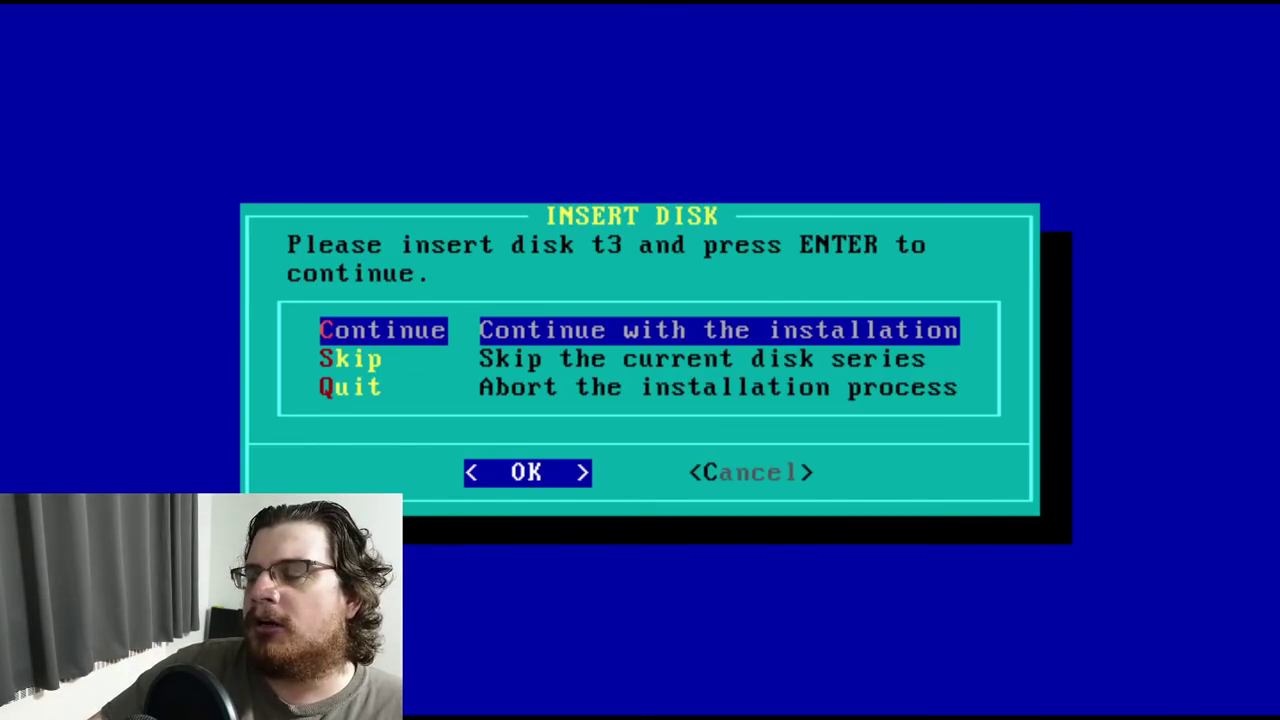
# Continue with disk t3 so its packages install automatically
pyautogui.press('Return')
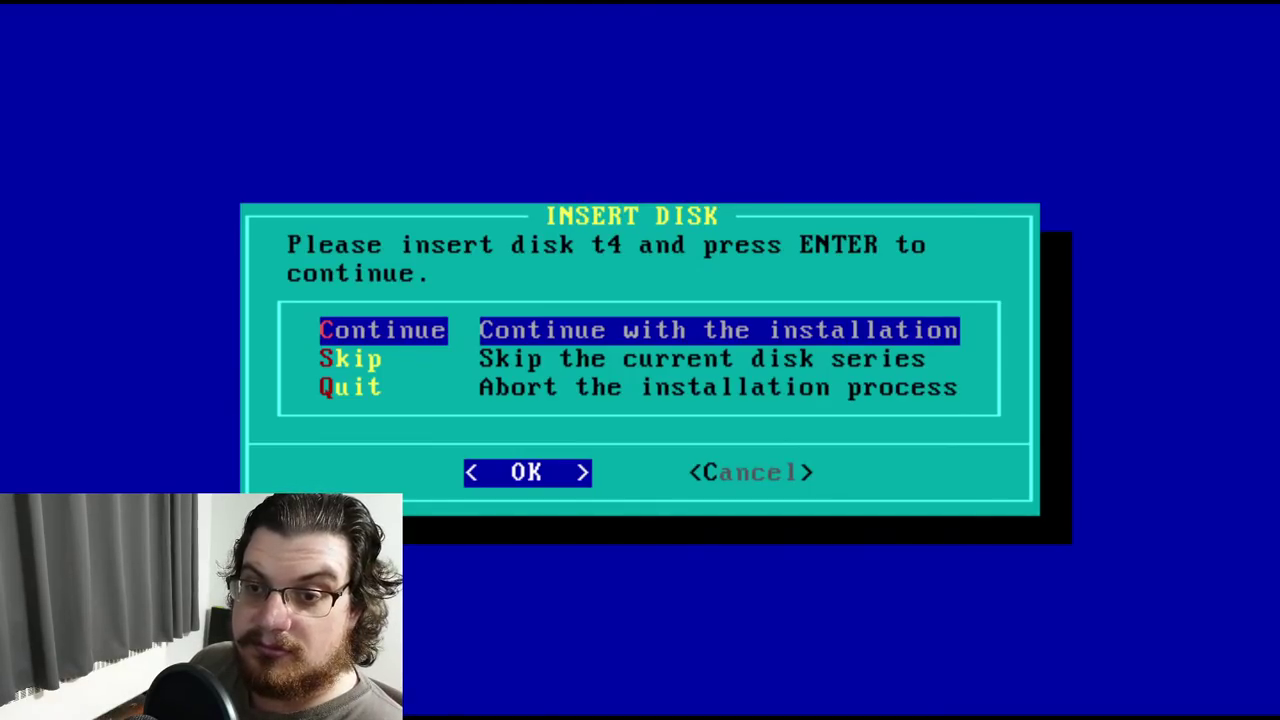
# Proceed with disk t4 so its packages install automatically
pyautogui.press('Return')
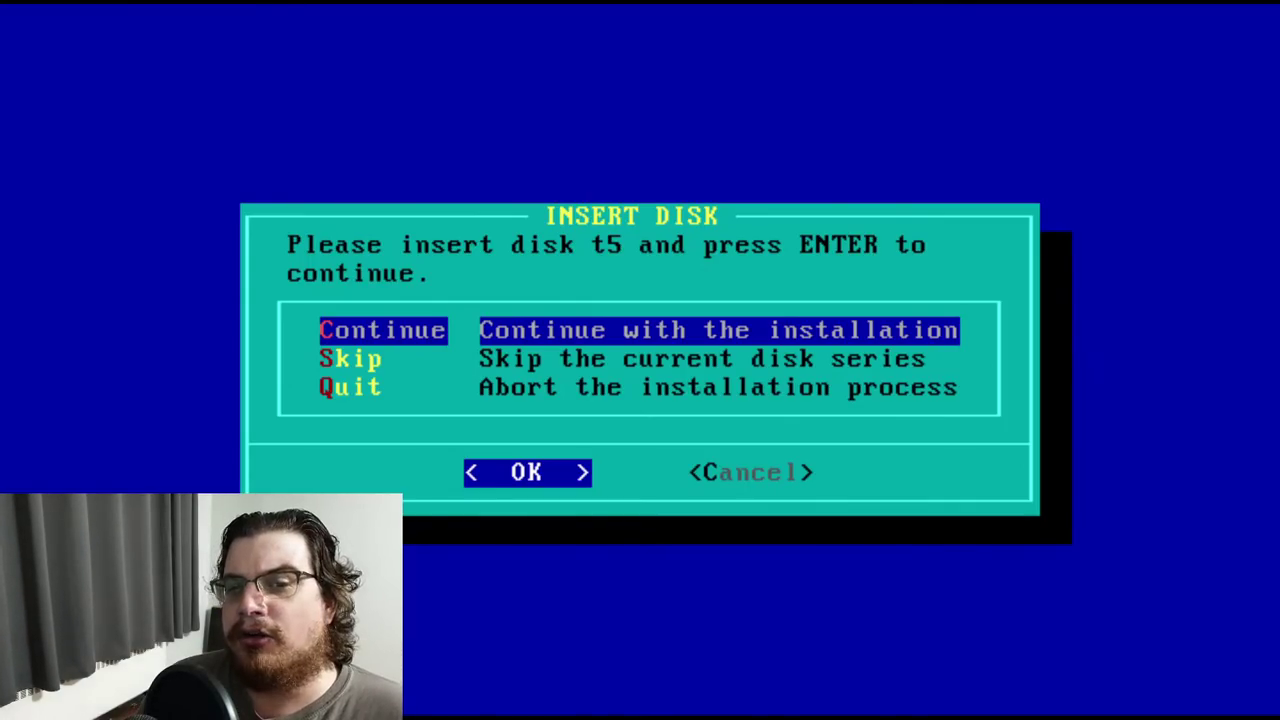
# Proceed with disk t5 to finish the T series
pyautogui.press('Return')
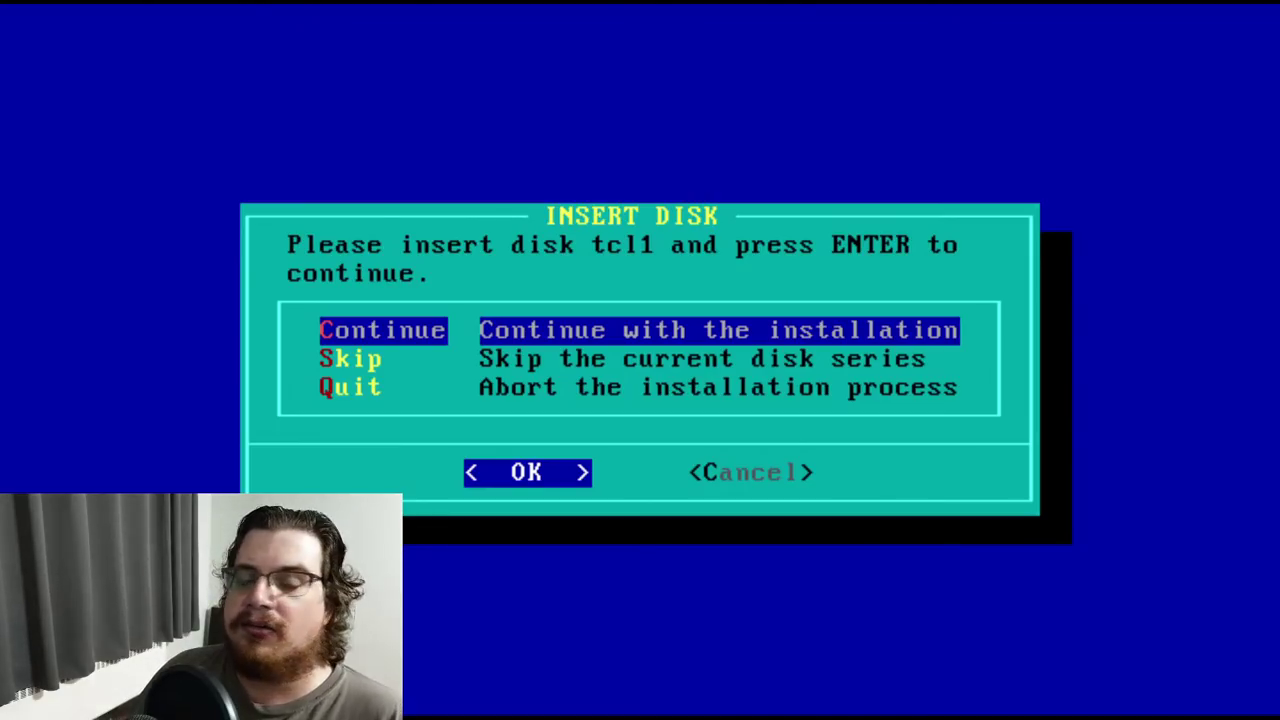
# Load disk tcl1 and install the tcl and tk packages
pyautogui.press('Return')
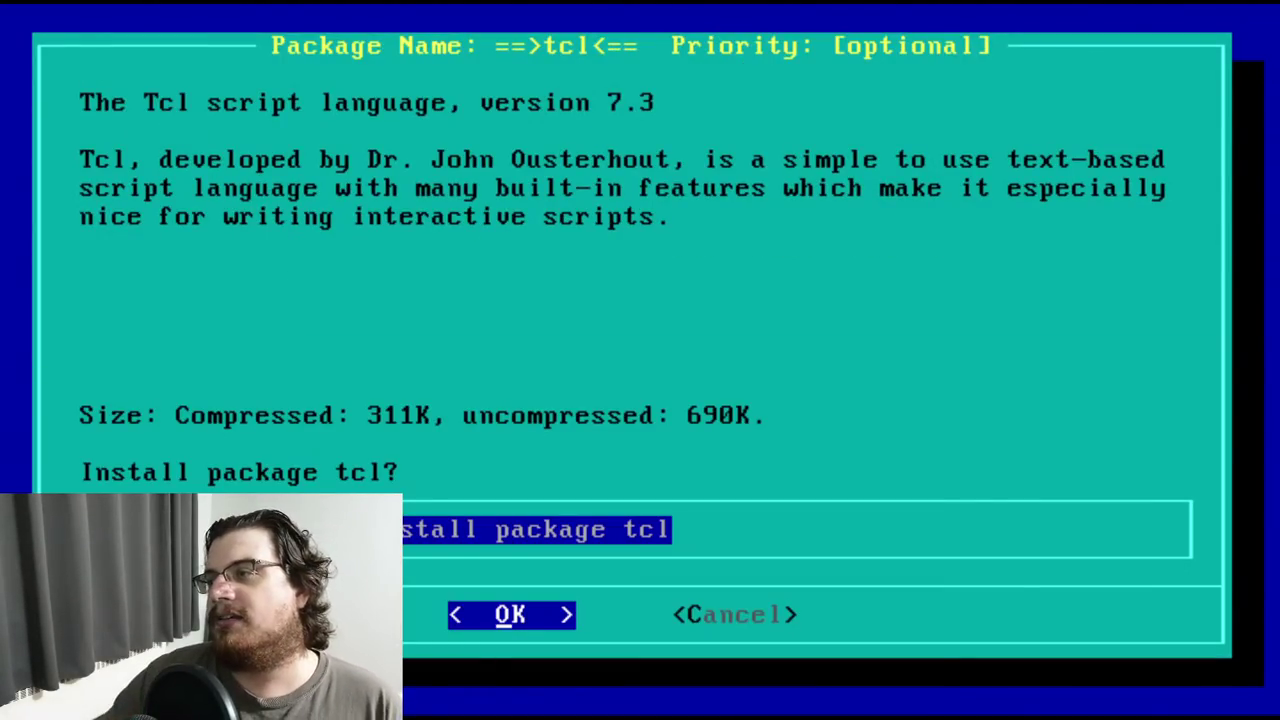
pyautogui.press('Return')
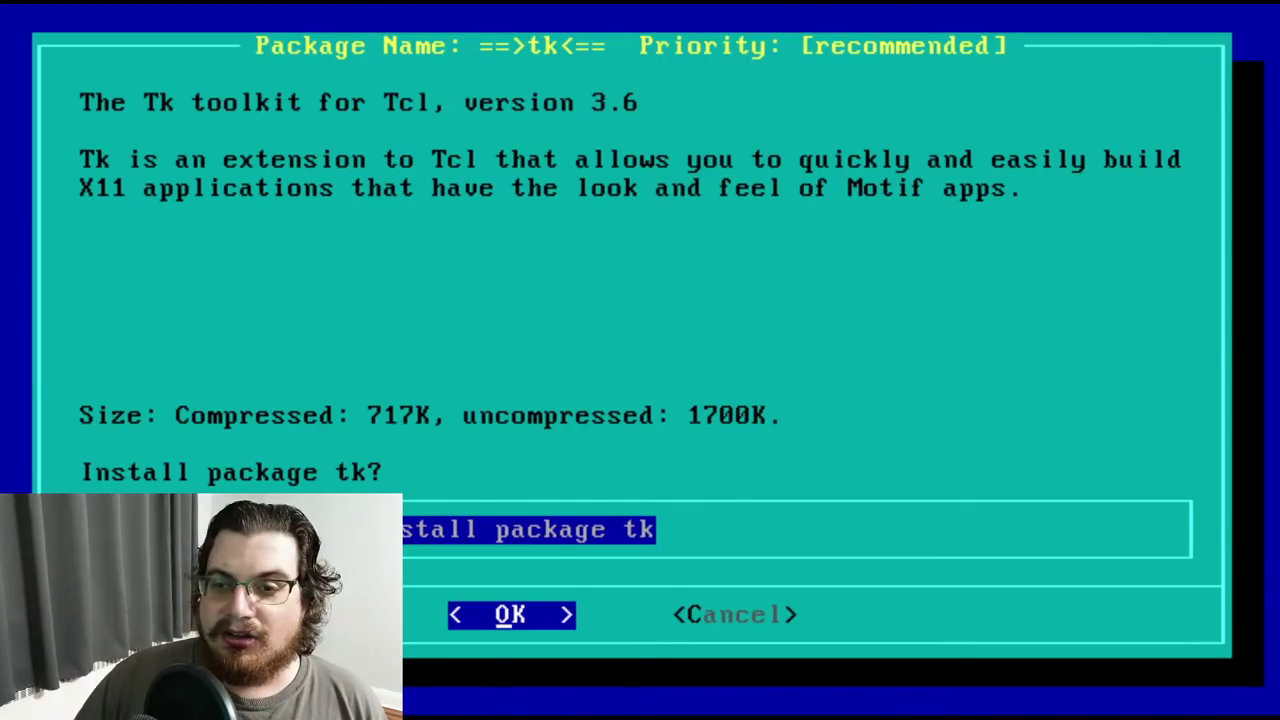
pyautogui.press('Return')
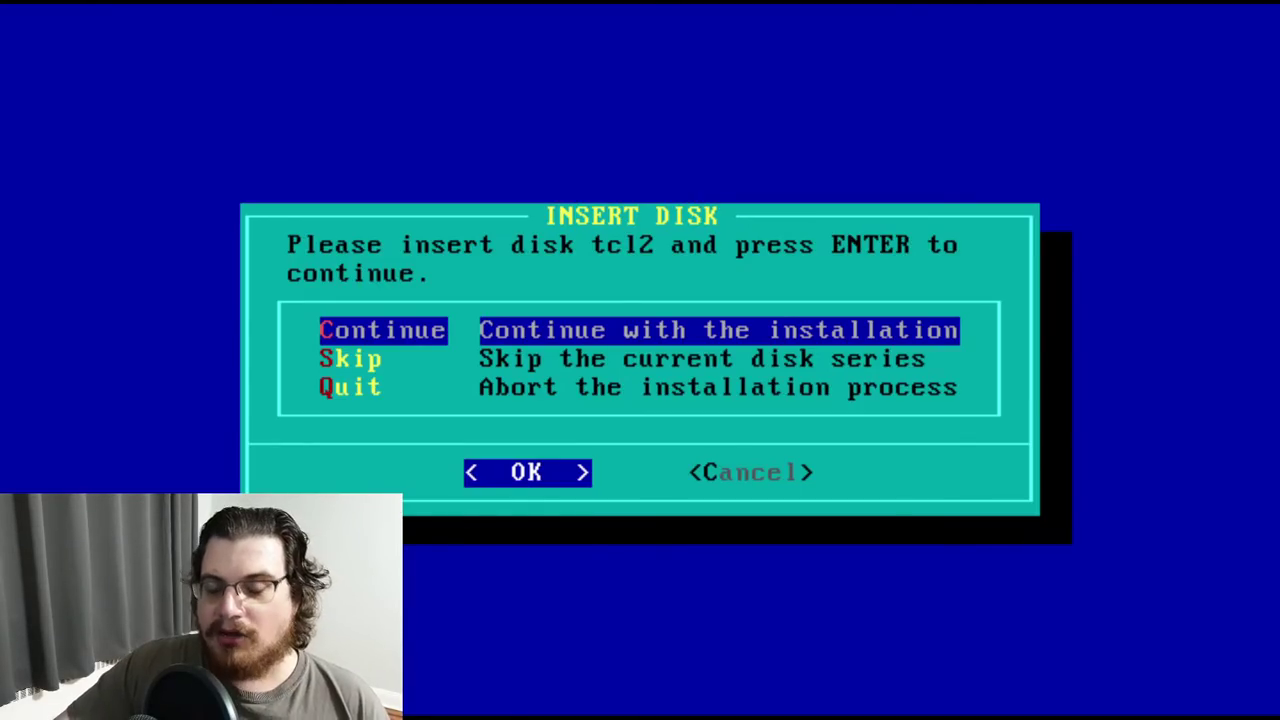
# Load disk tcl2 and accept the blt, itcl and tclx packages
pyautogui.press('Return')
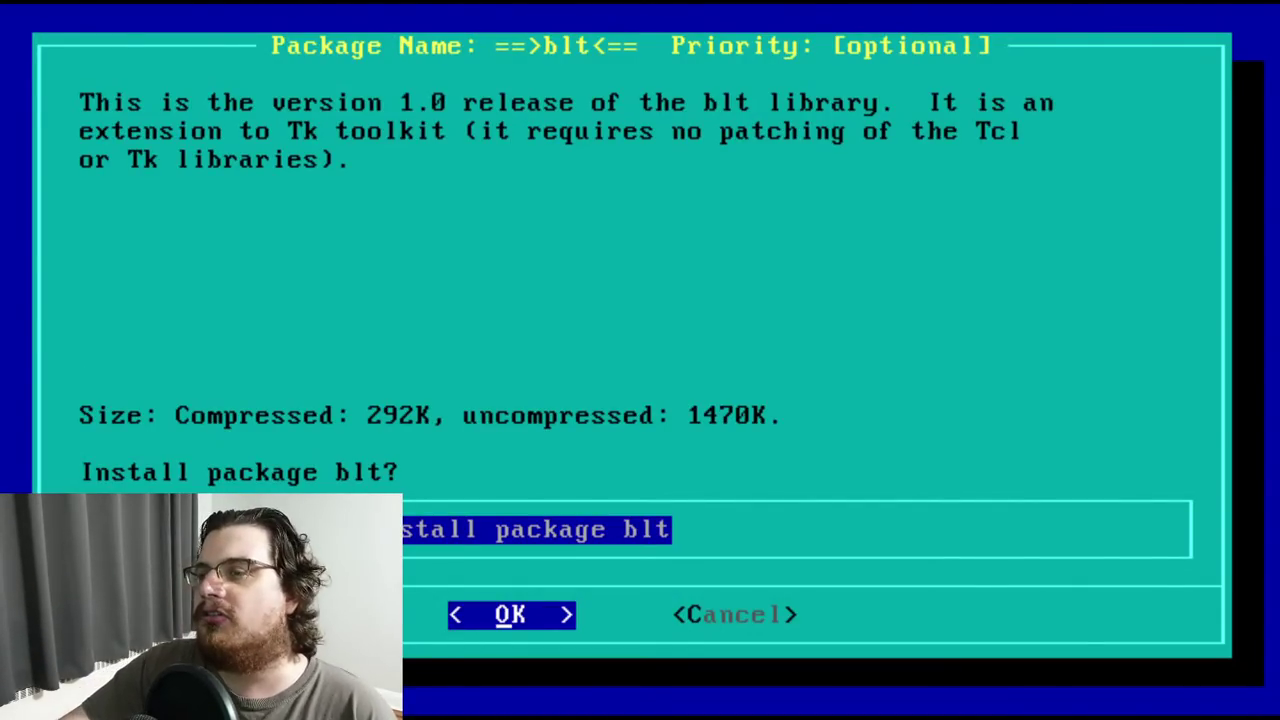
pyautogui.press('Return')
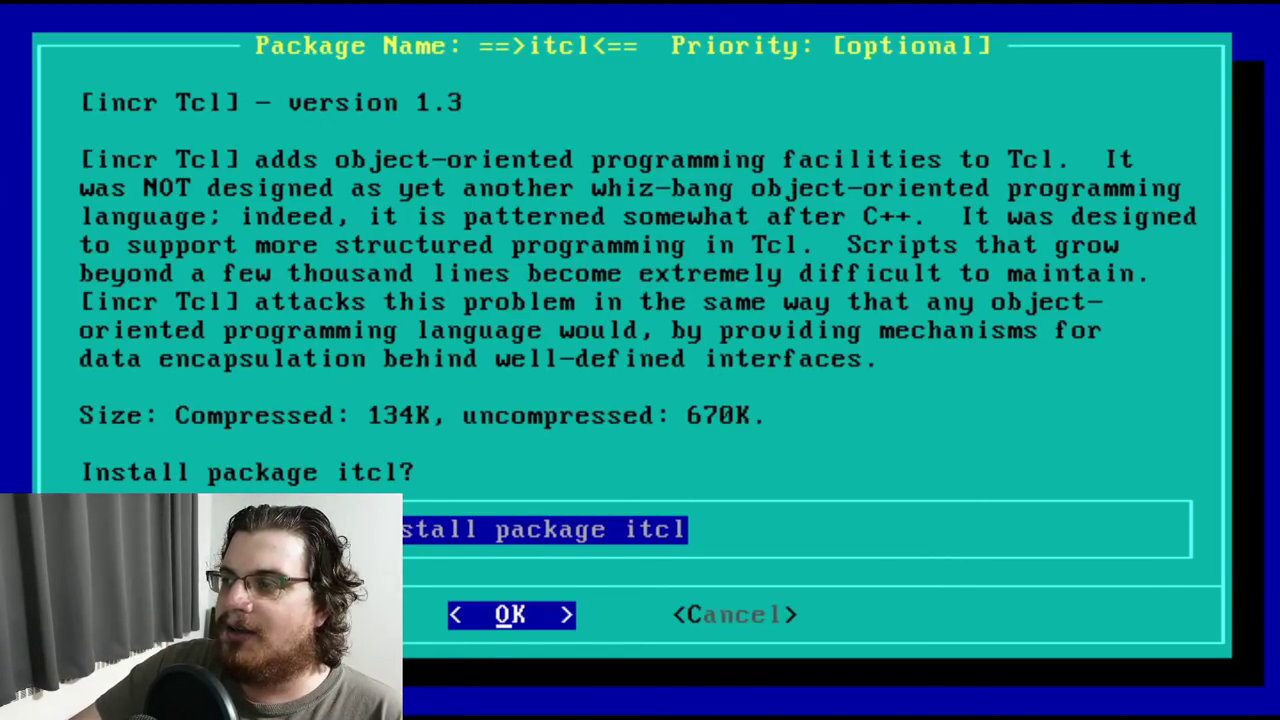
pyautogui.press('Return')
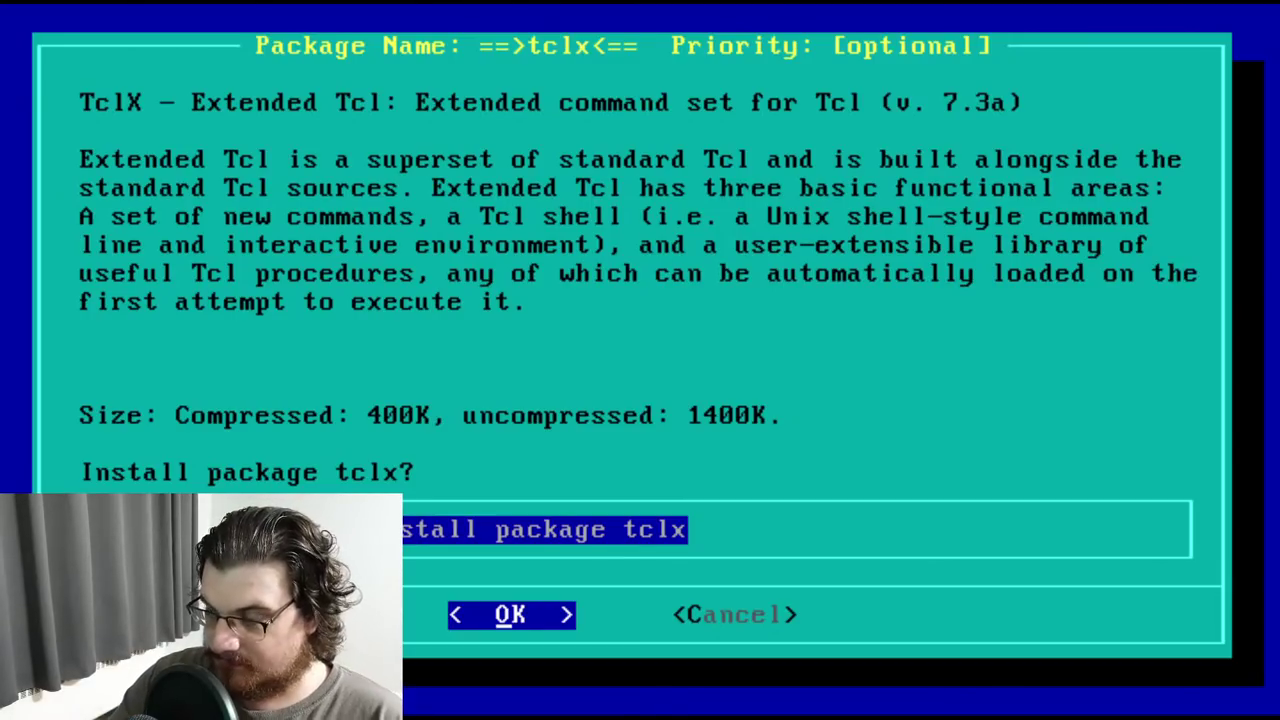
pyautogui.press('Return')
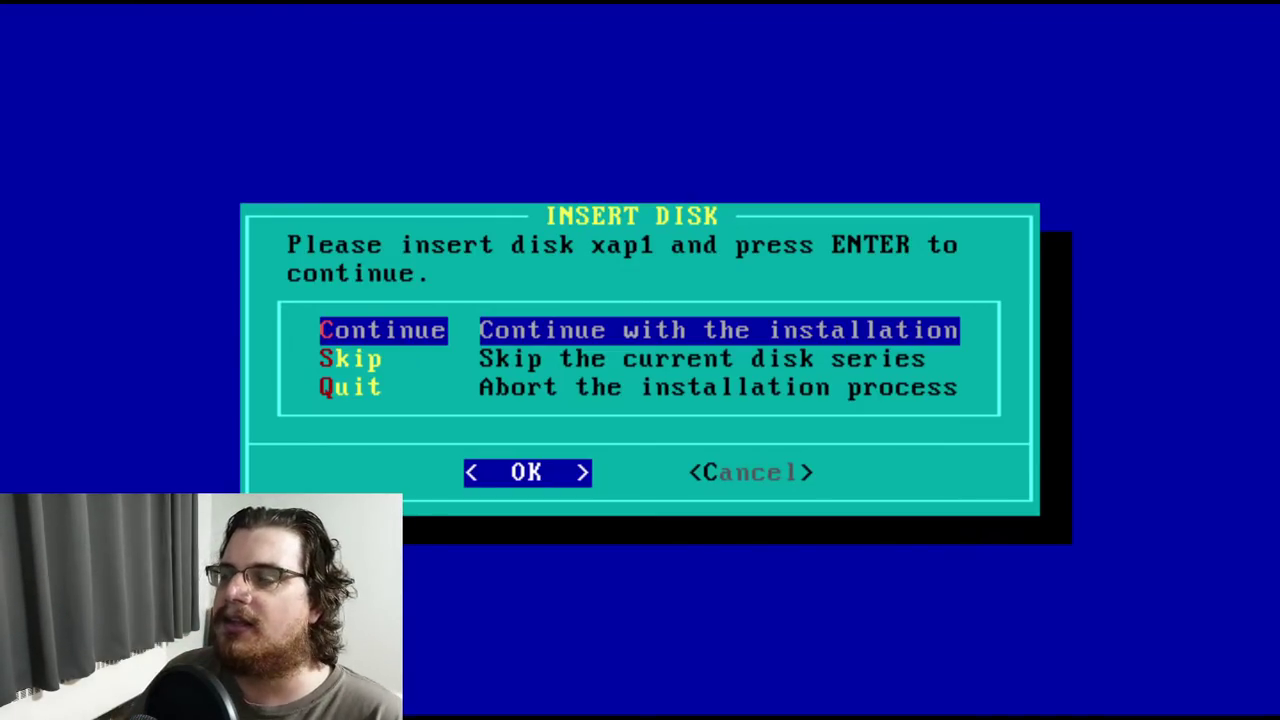
# Load disk xap1 and install the gs_x11 and libgr13 packages
pyautogui.press('Return')
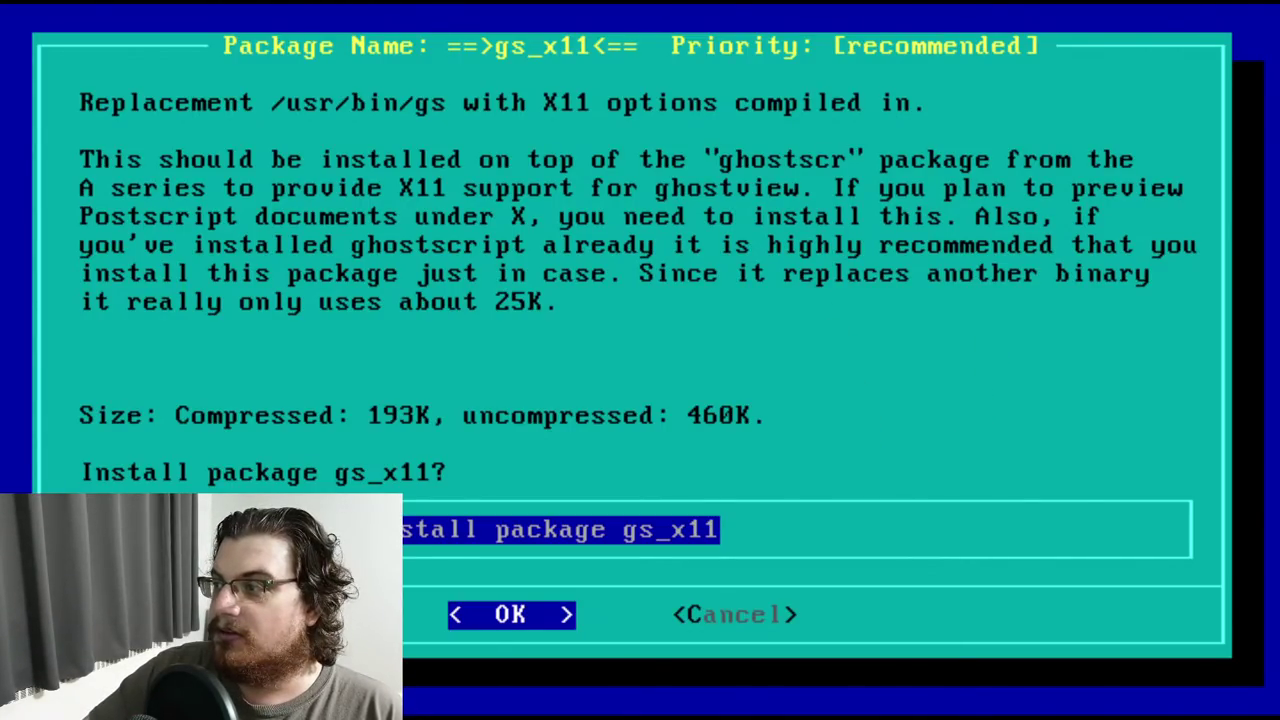
pyautogui.press('Return')
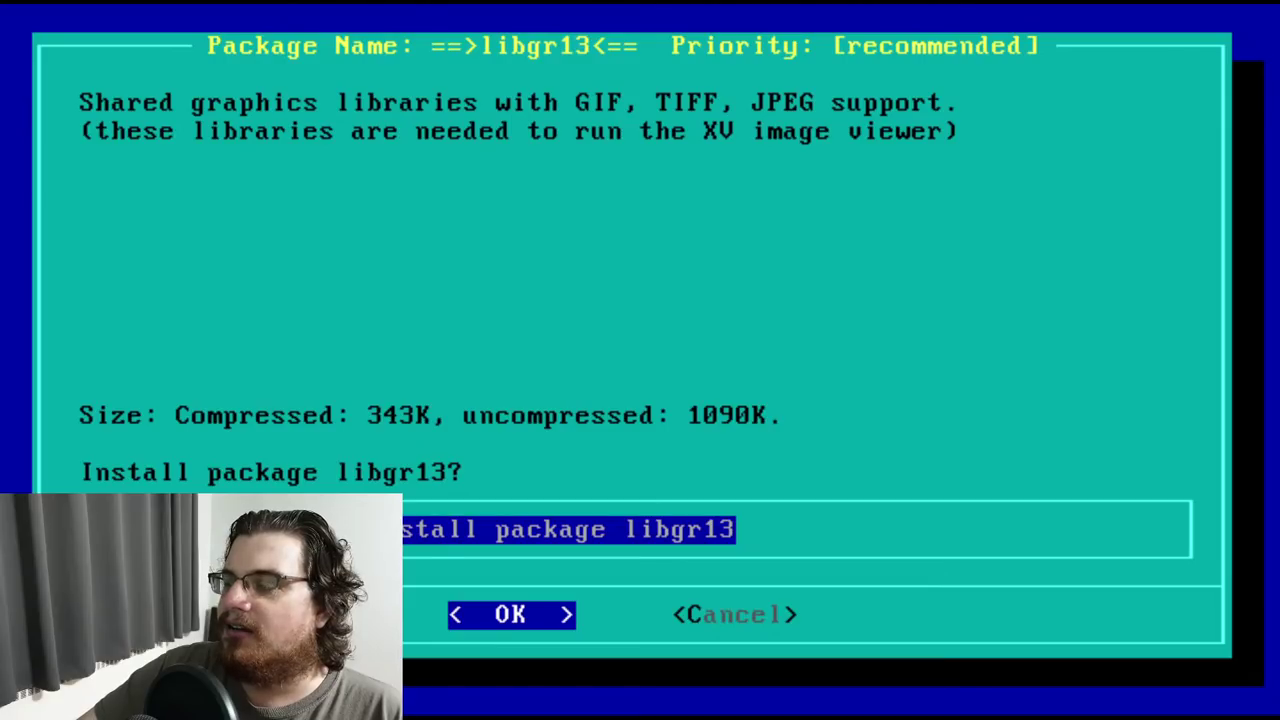
pyautogui.press('Return')
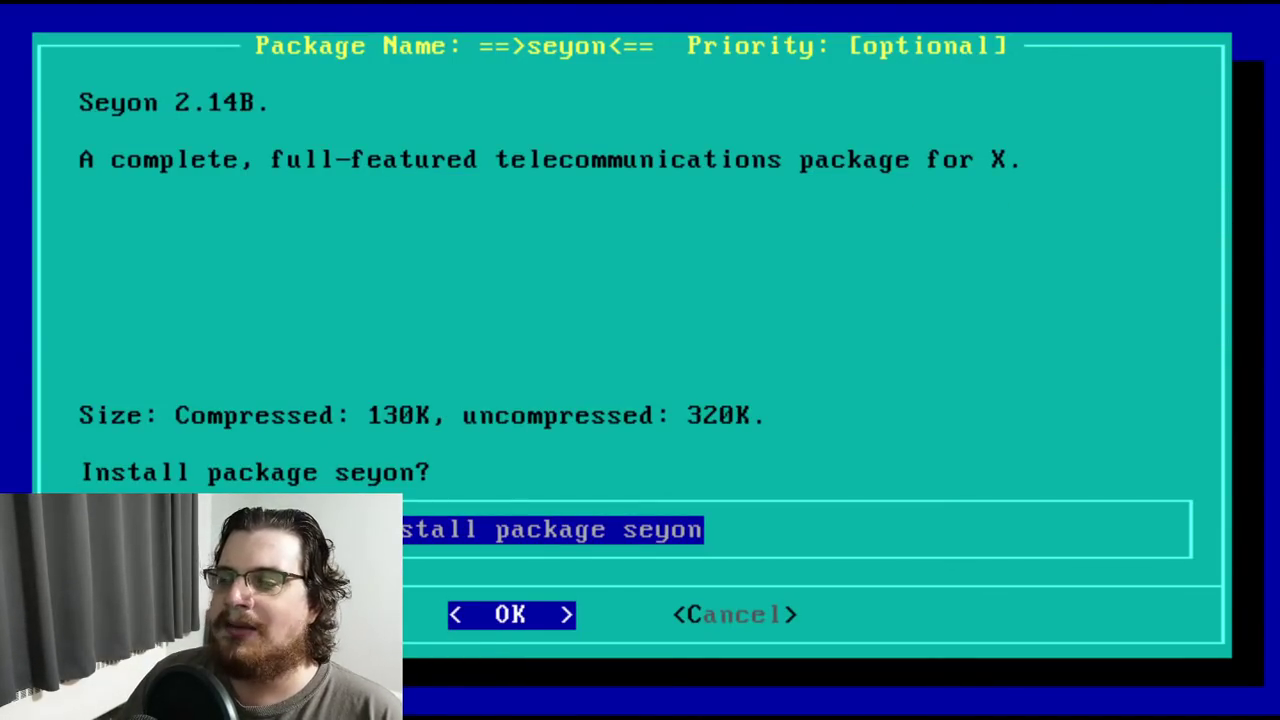
# Accept installation of the seyon and vgaset packages
pyautogui.press('Return')
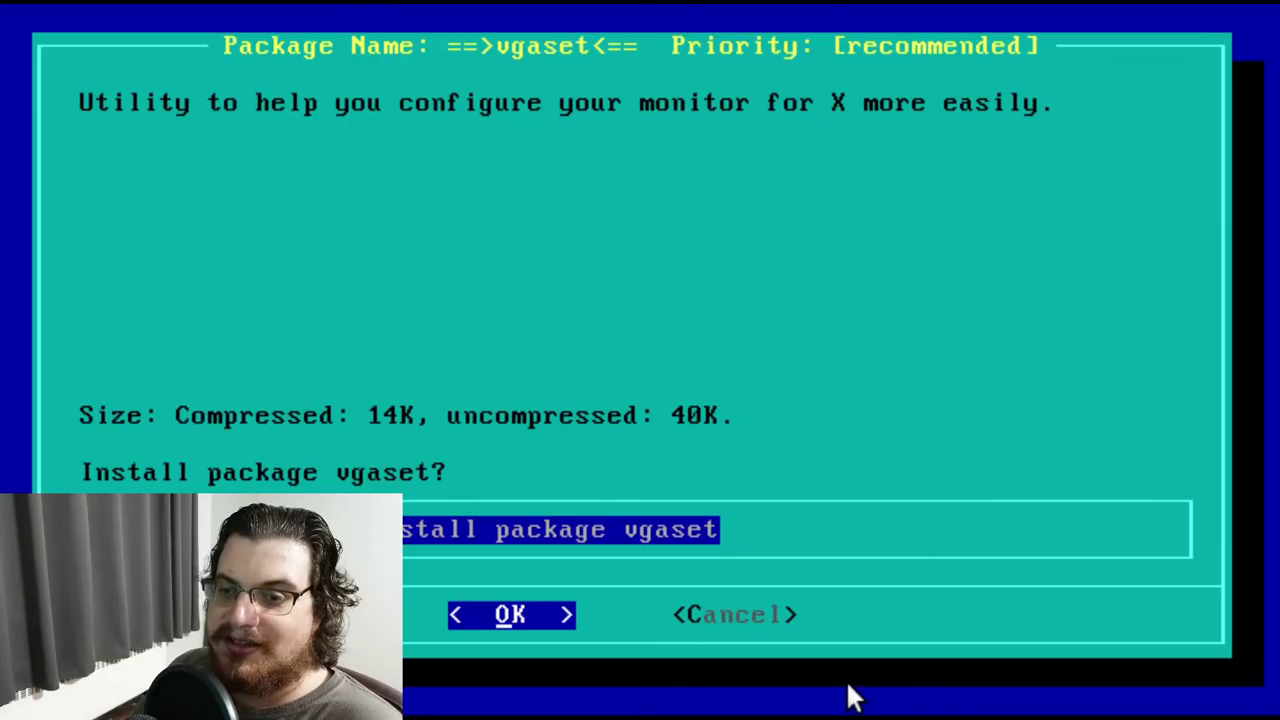
pyautogui.press('Return')
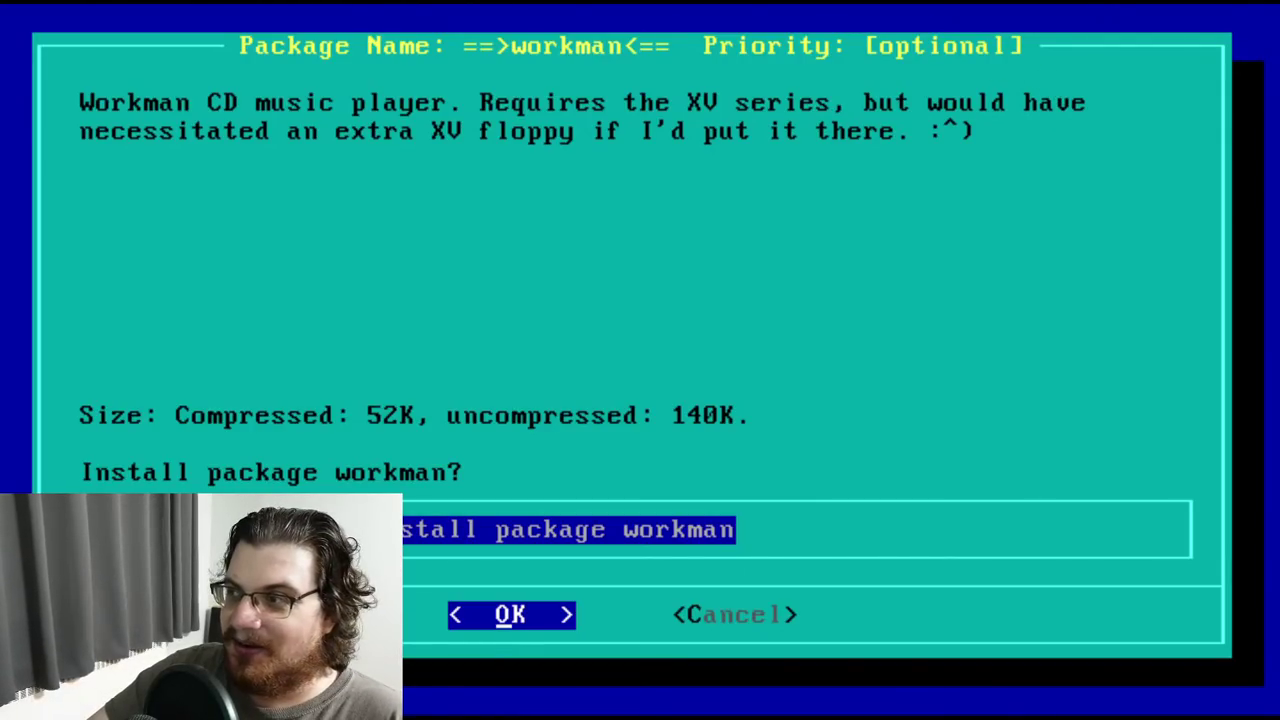
# Install the workman, xfileman and xv300 packages, finishing disk xap1
pyautogui.press('Return')
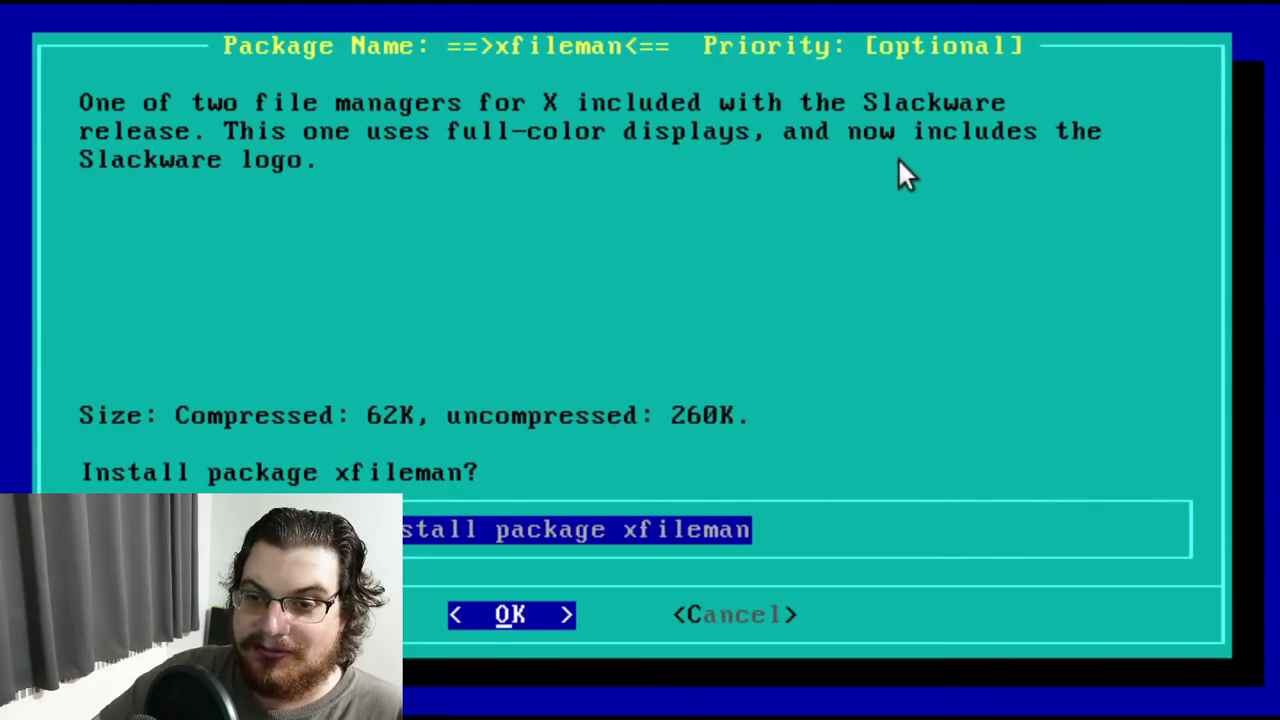
pyautogui.press('Return')
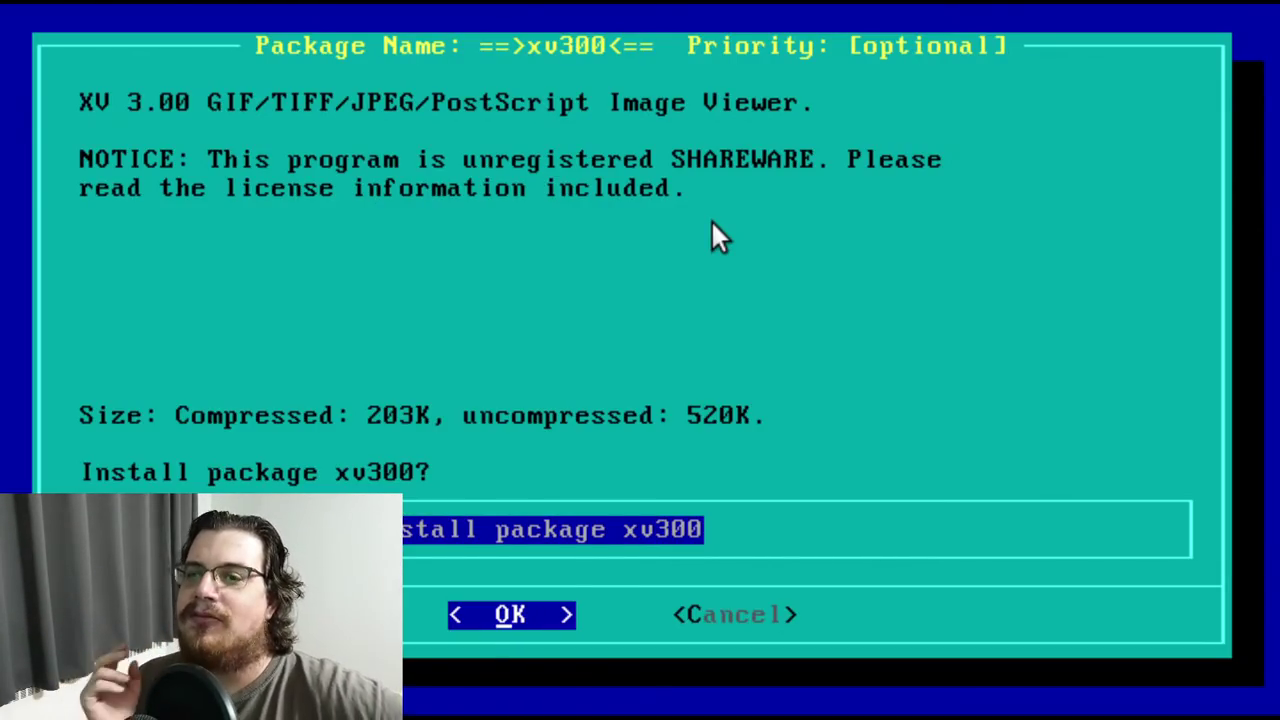
pyautogui.press('Return')
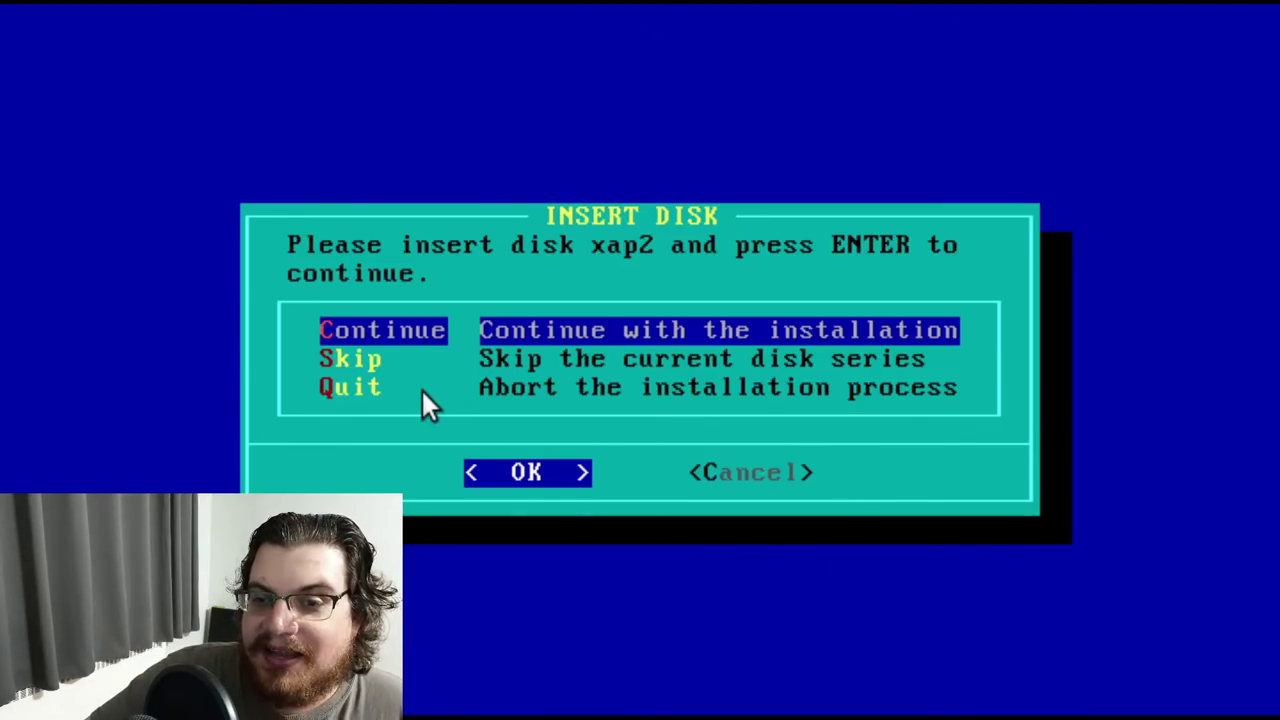
# Proceed with disk xap2 from the INSERT DISK dialog
pyautogui.press('Return')
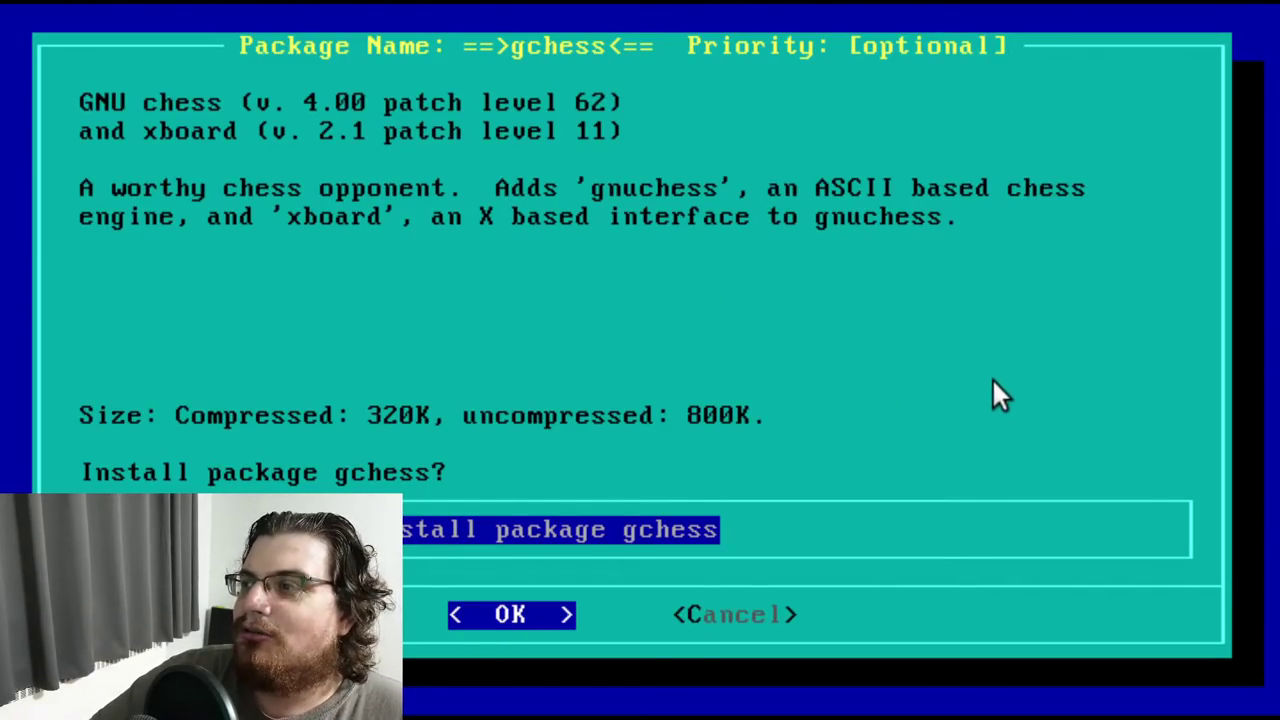
# Install gchess, ghstview, x3270, xfm12, xgames, xspread and xxgdb from disk xap2
pyautogui.press('Return')
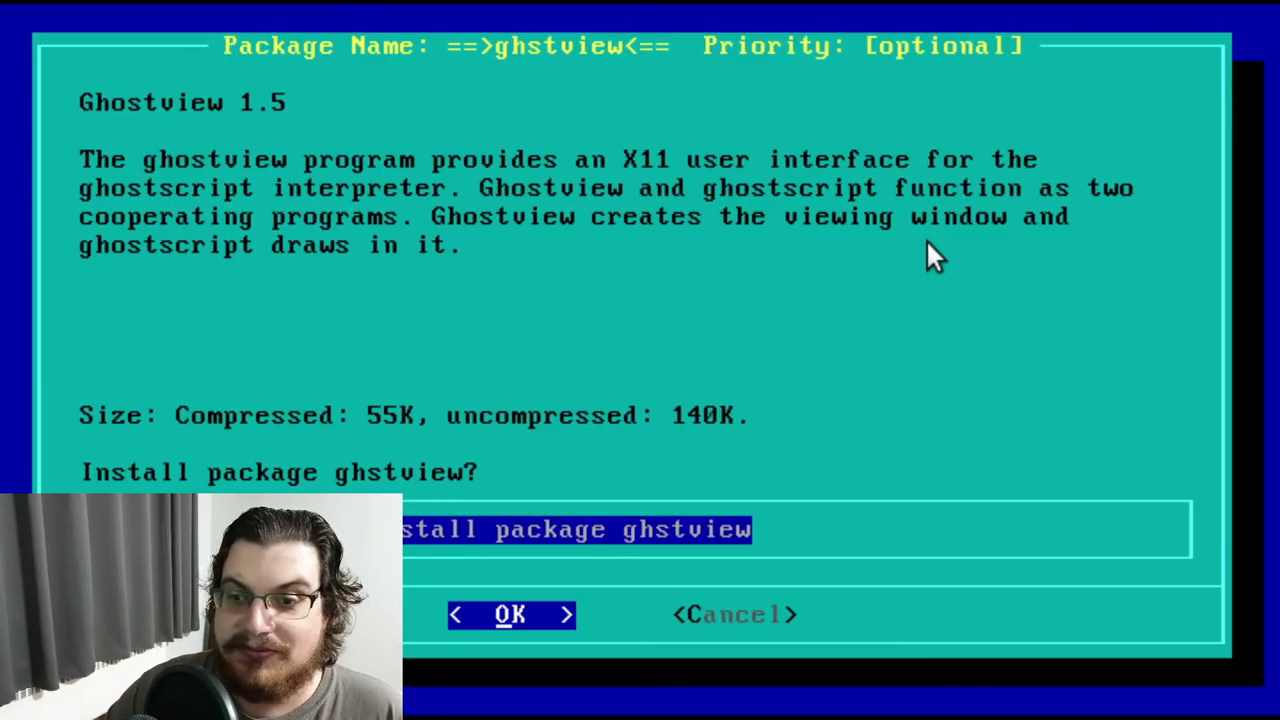
pyautogui.press('Return')
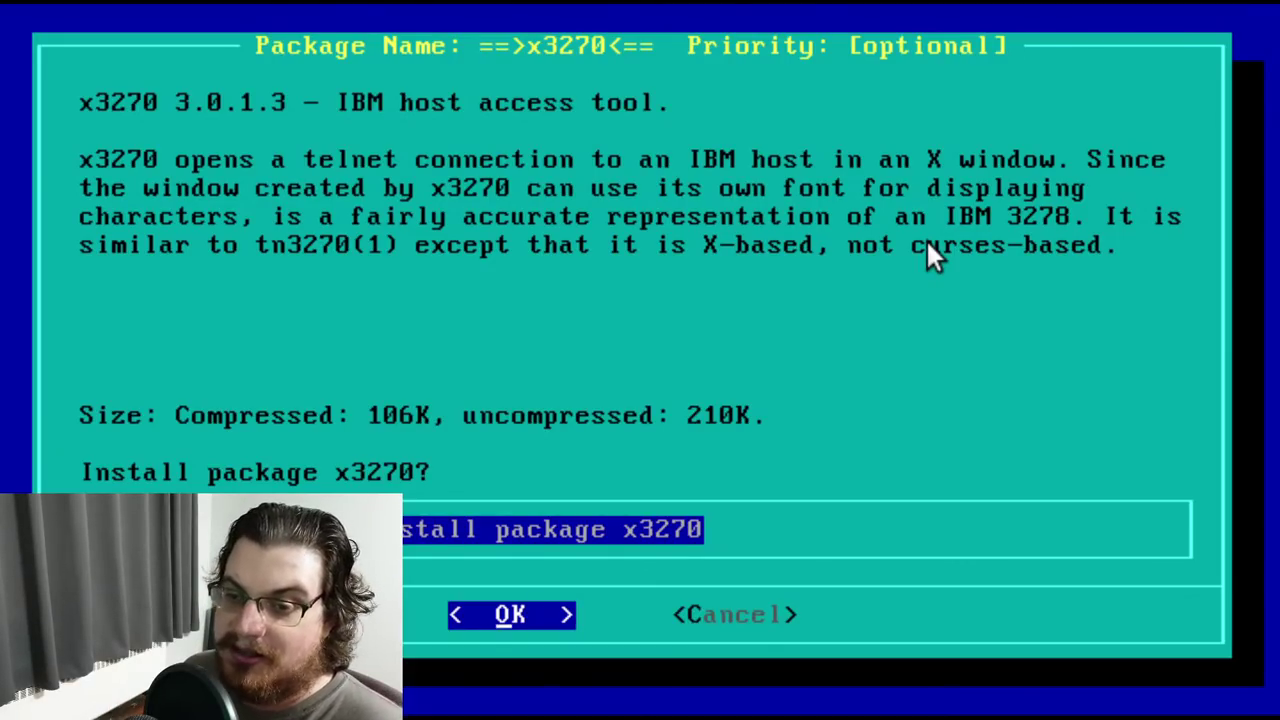
pyautogui.press('Return')
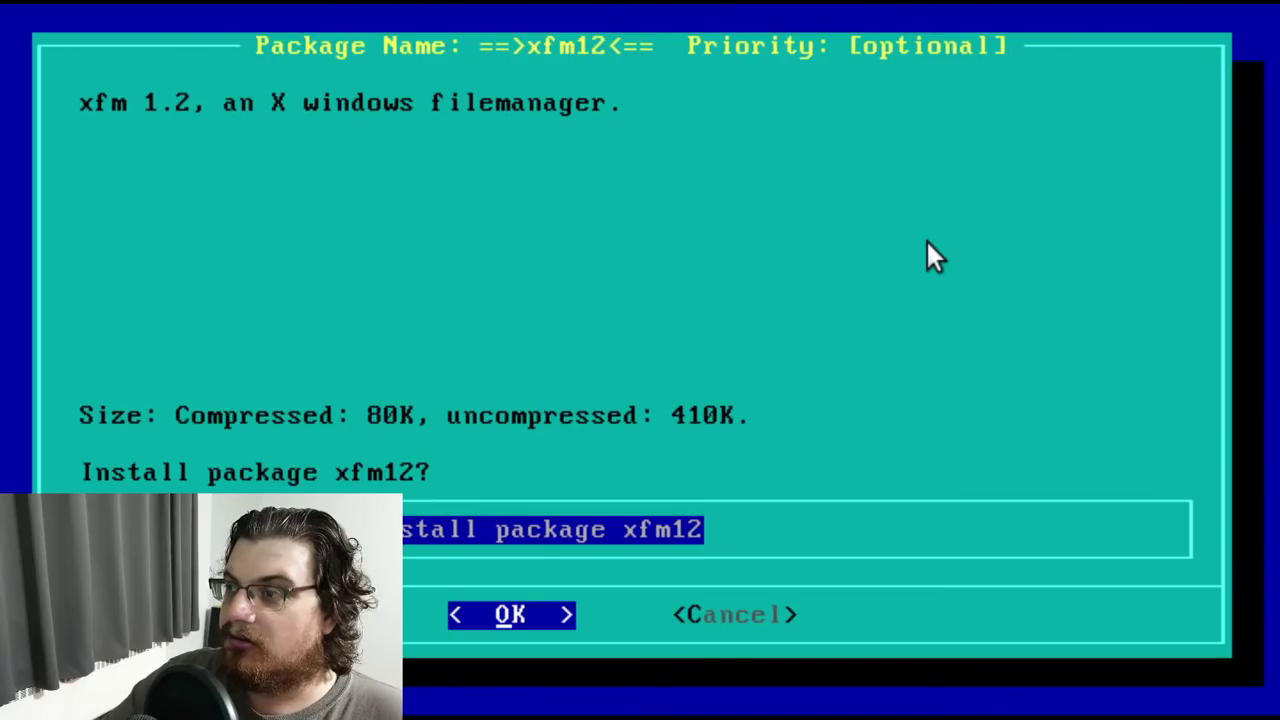
pyautogui.press('Return')
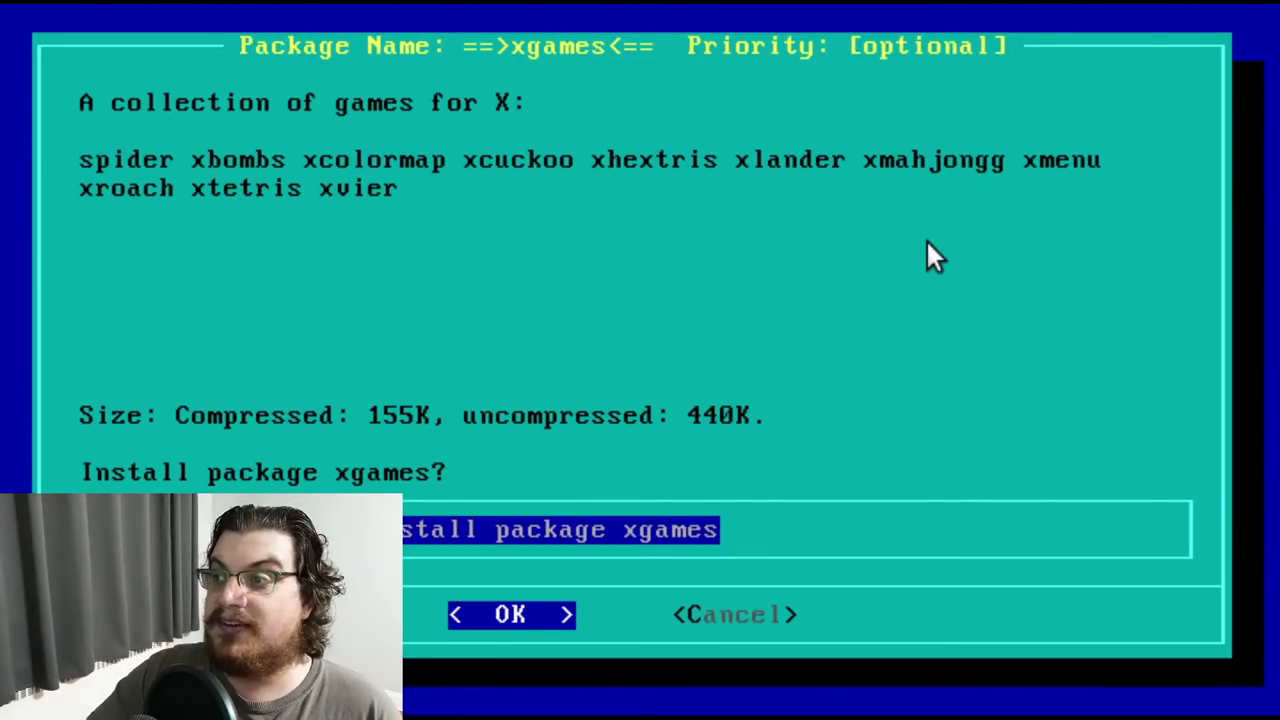
pyautogui.press('Return')
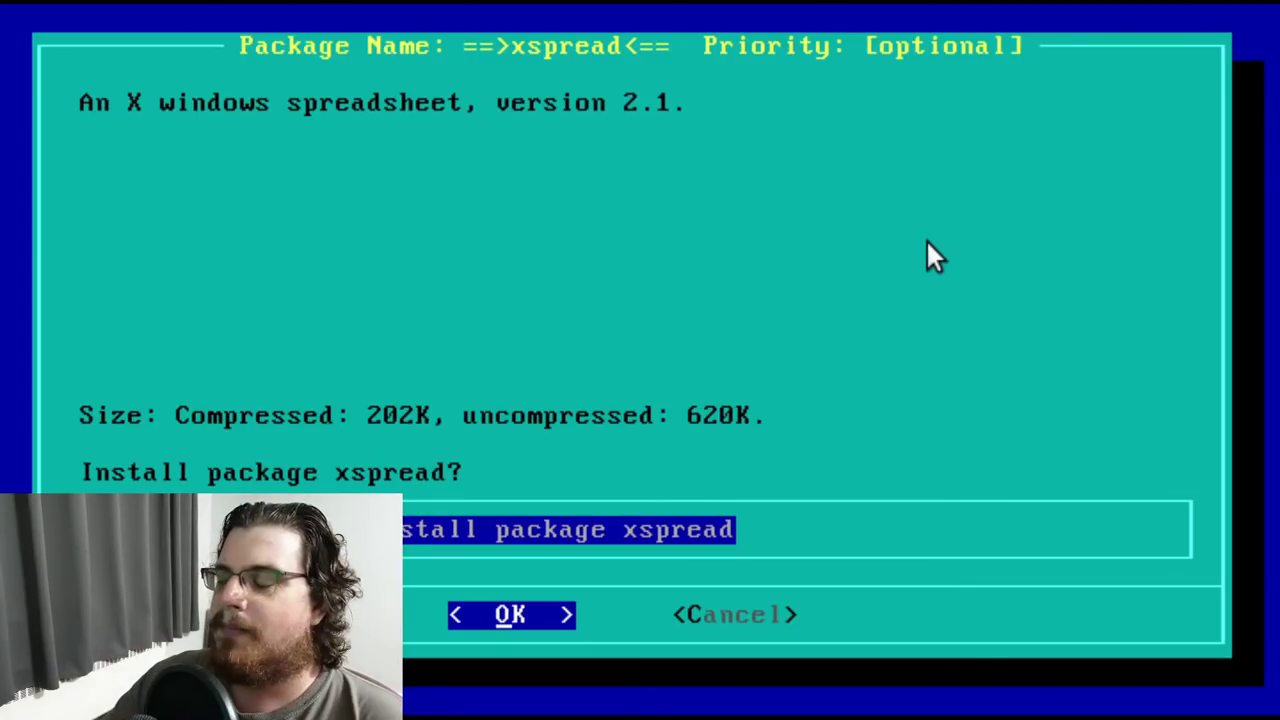
pyautogui.press('Return')
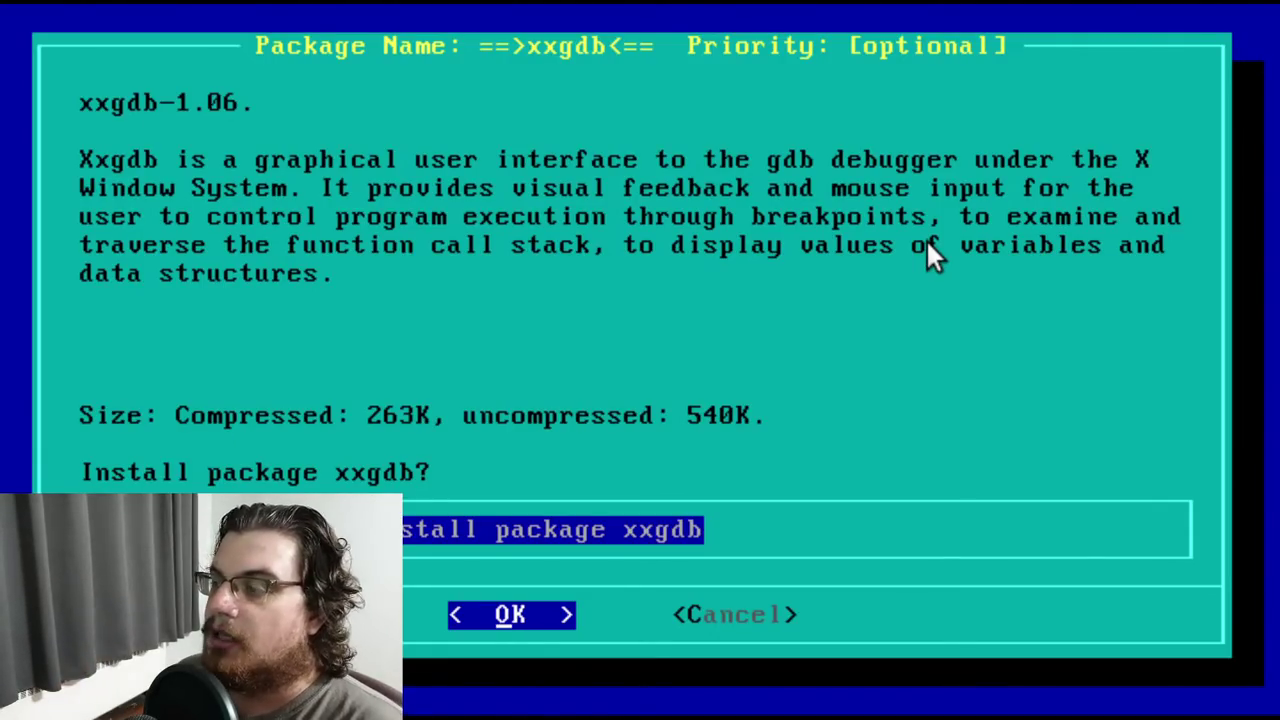
pyautogui.press('Return')
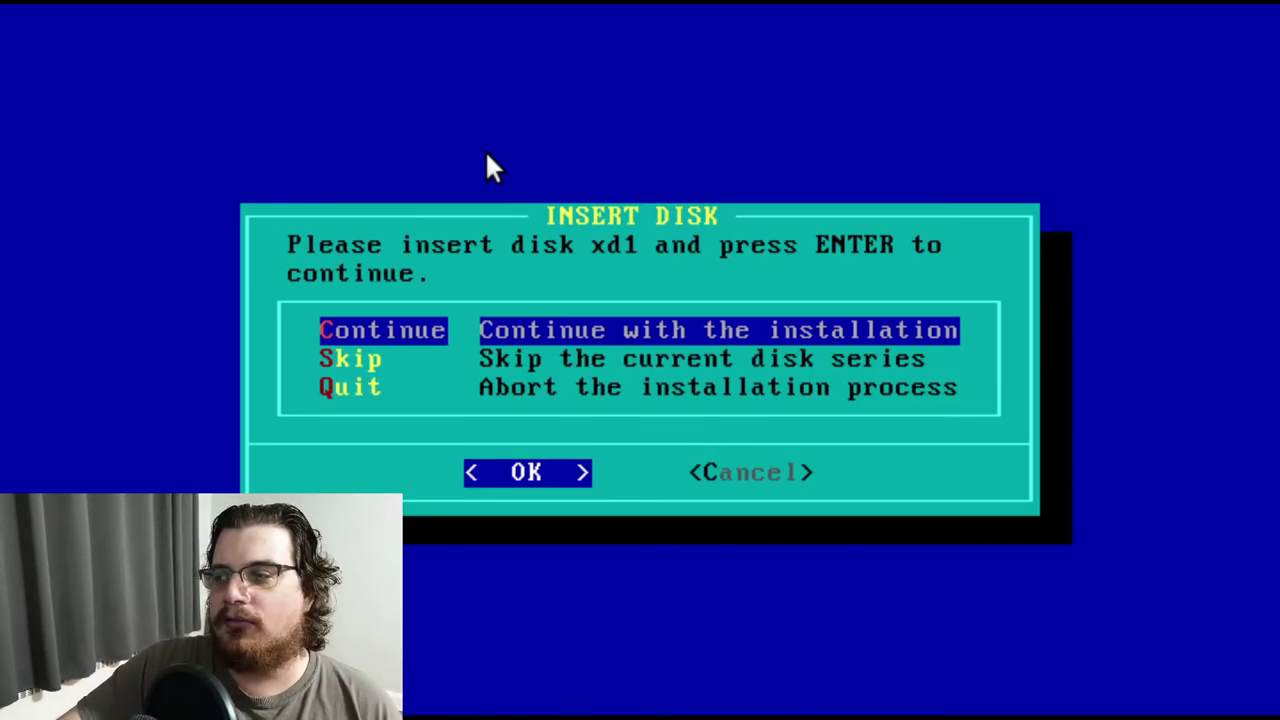
# Load disk xd1 and install the xf_kit linkkit and xman3 man pages
pyautogui.press('Return')
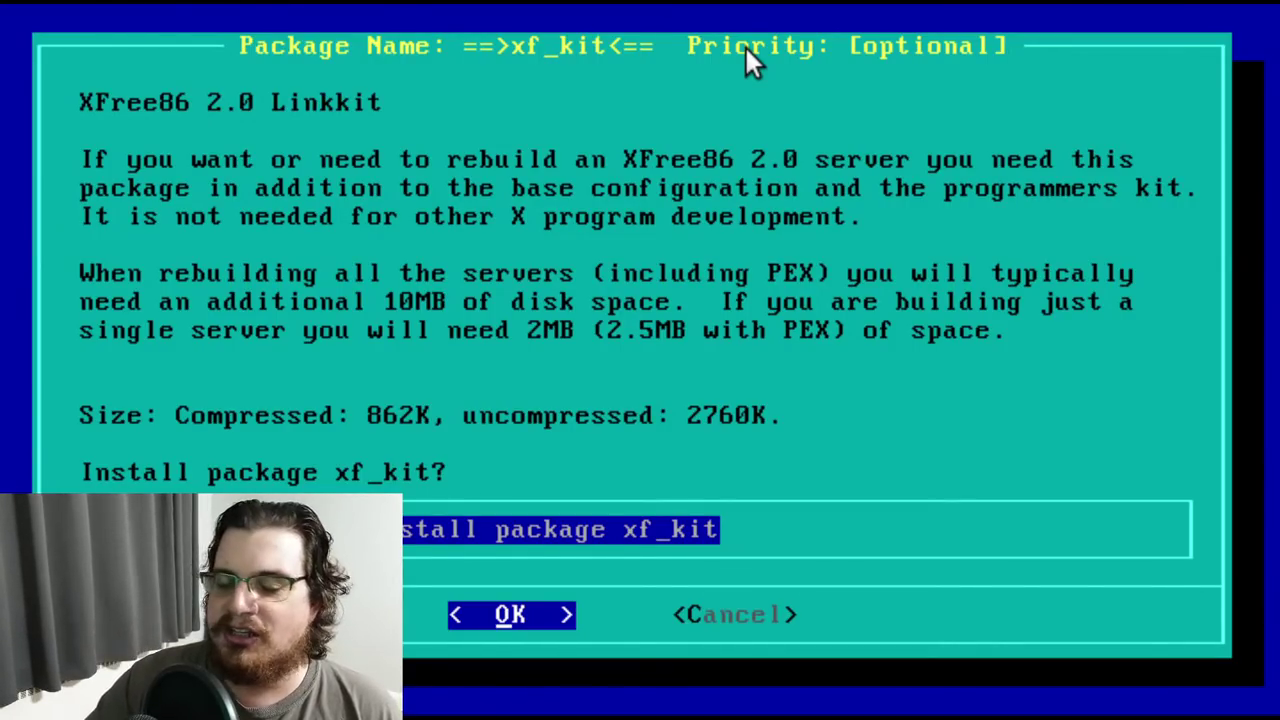
pyautogui.press('Return')
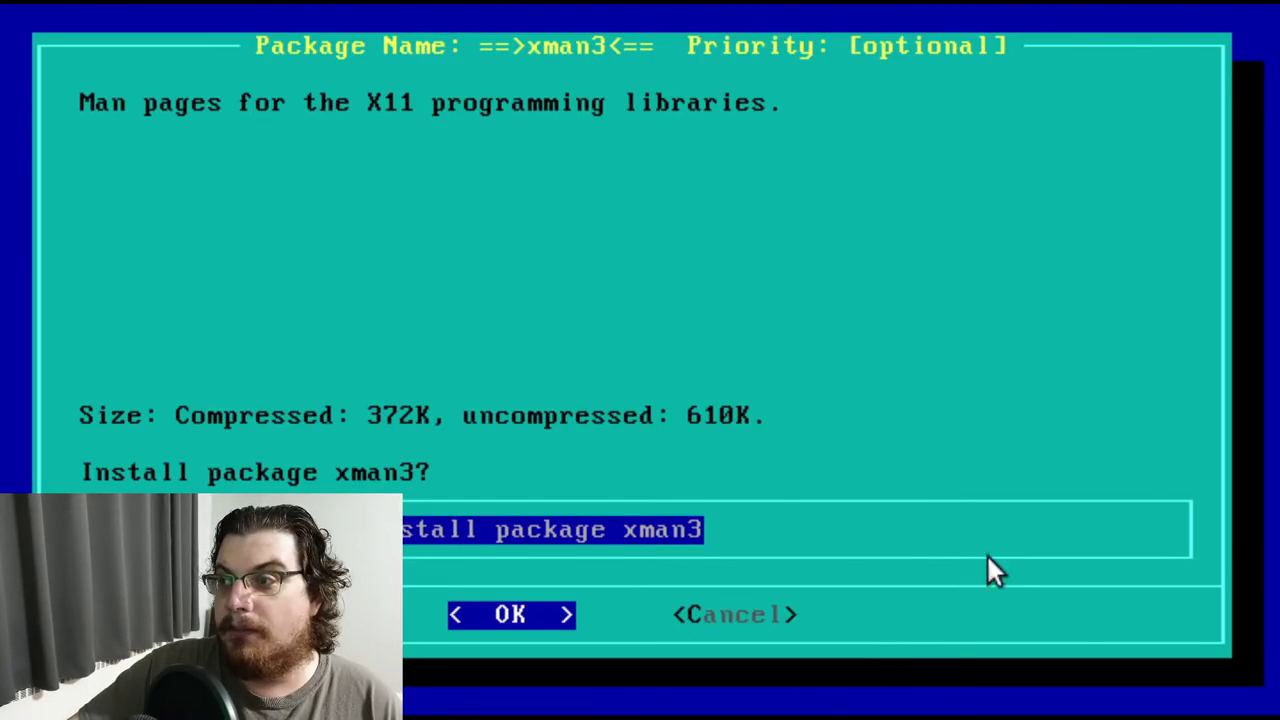
pyautogui.press('Return')
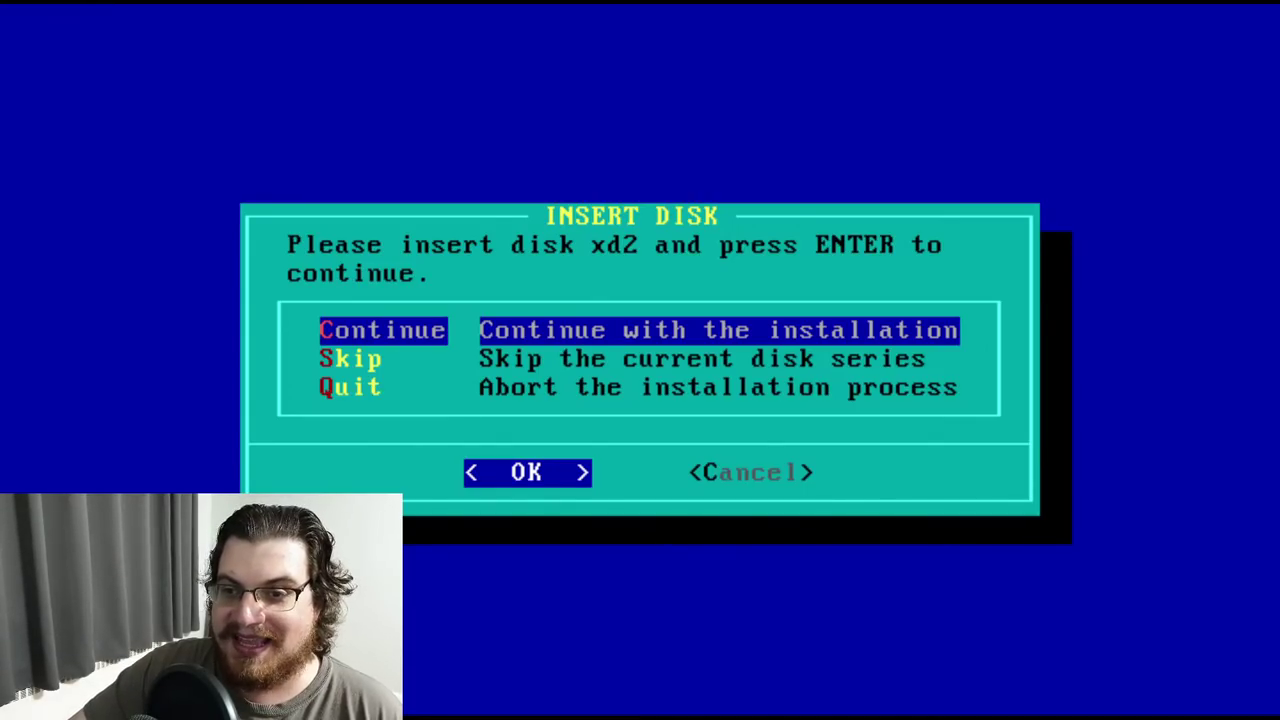
# Continue the installation with disk xd2 to reach the xf_prog prompt
pyautogui.press('Return')
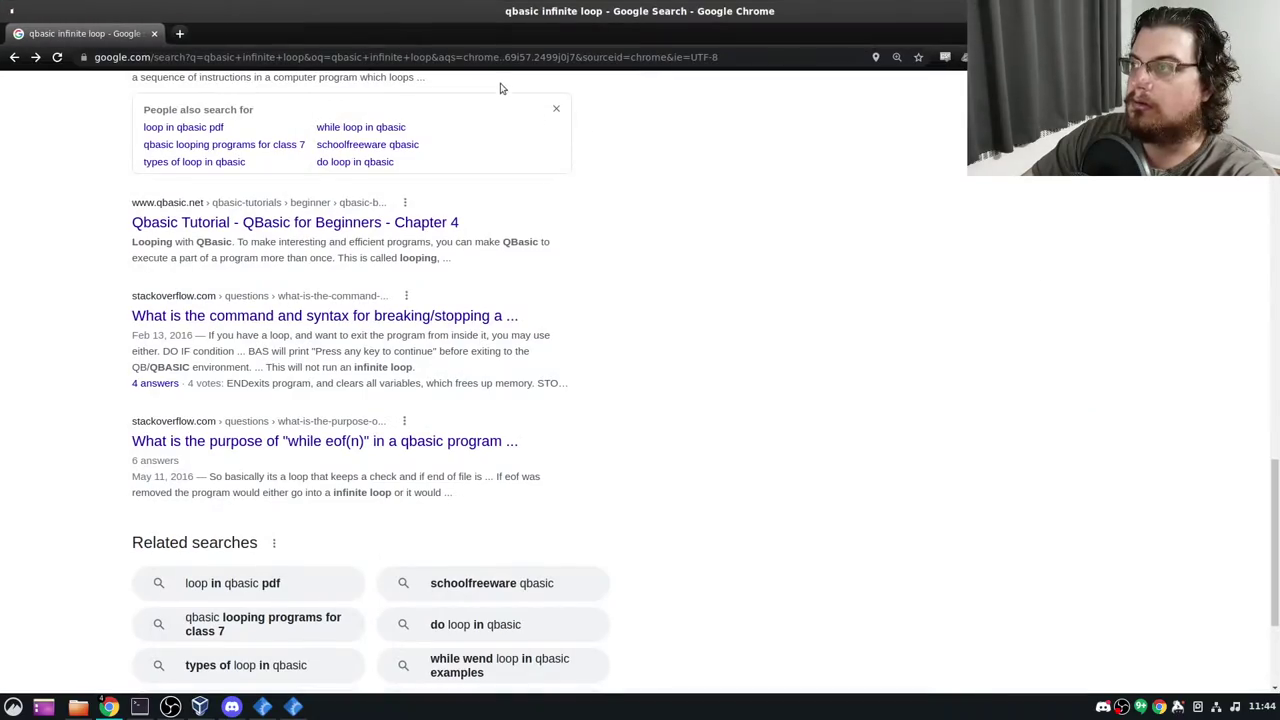
# Search for 'standard ml of new jersey', open smlnj.org, enlarge the text, and scroll to Downloads
pyautogui.click(480, 57)
pyautogui.press('BackSpace')
pyautogui.write('standard ml of new jersey')
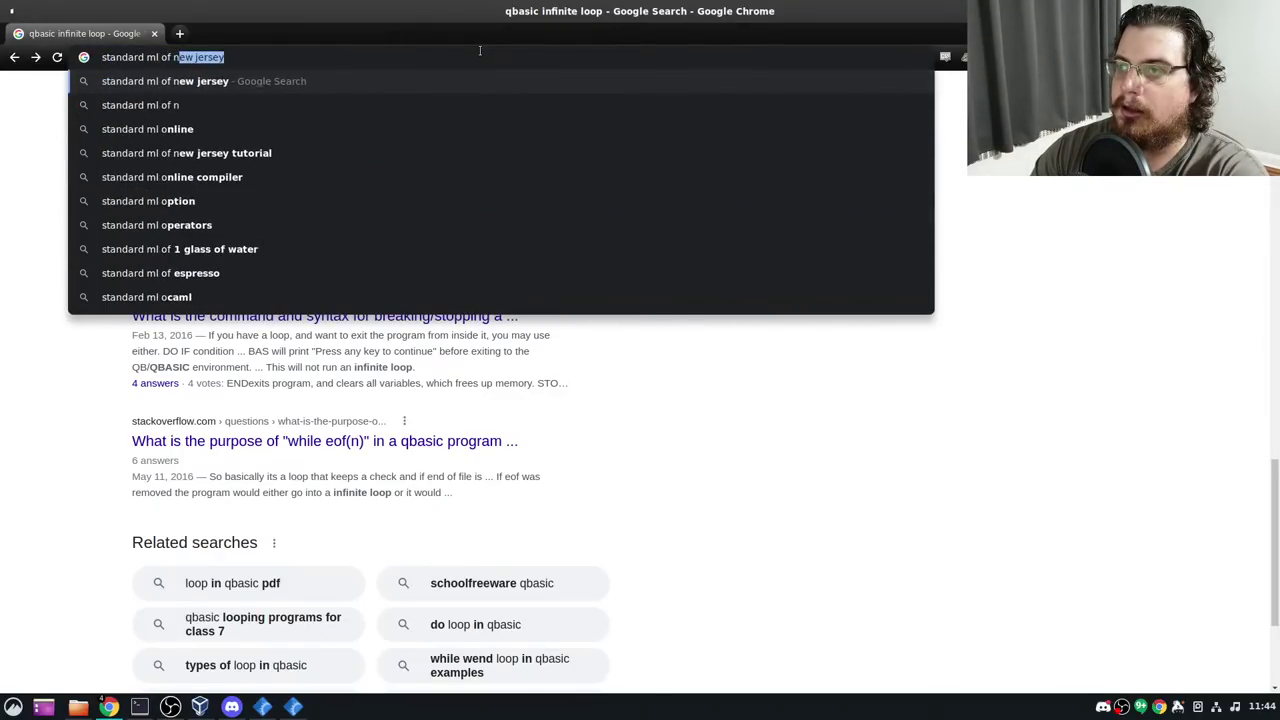
pyautogui.press('Return')
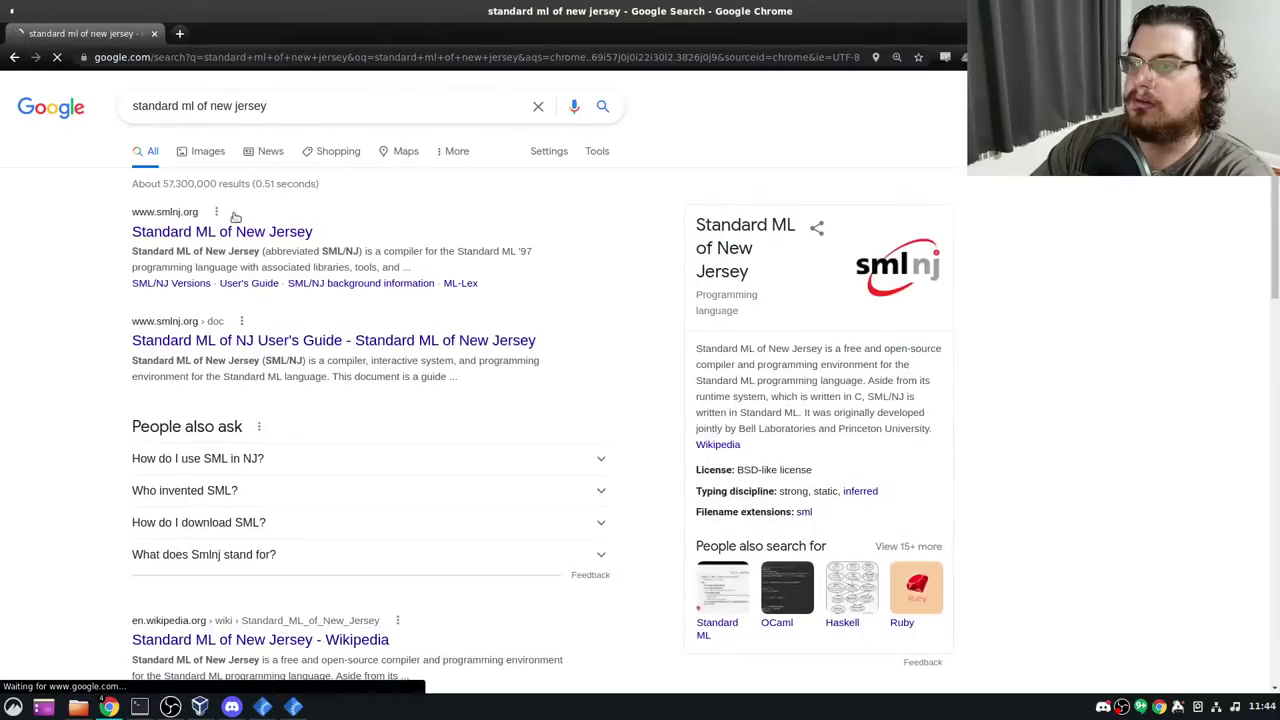
pyautogui.click(234, 228)
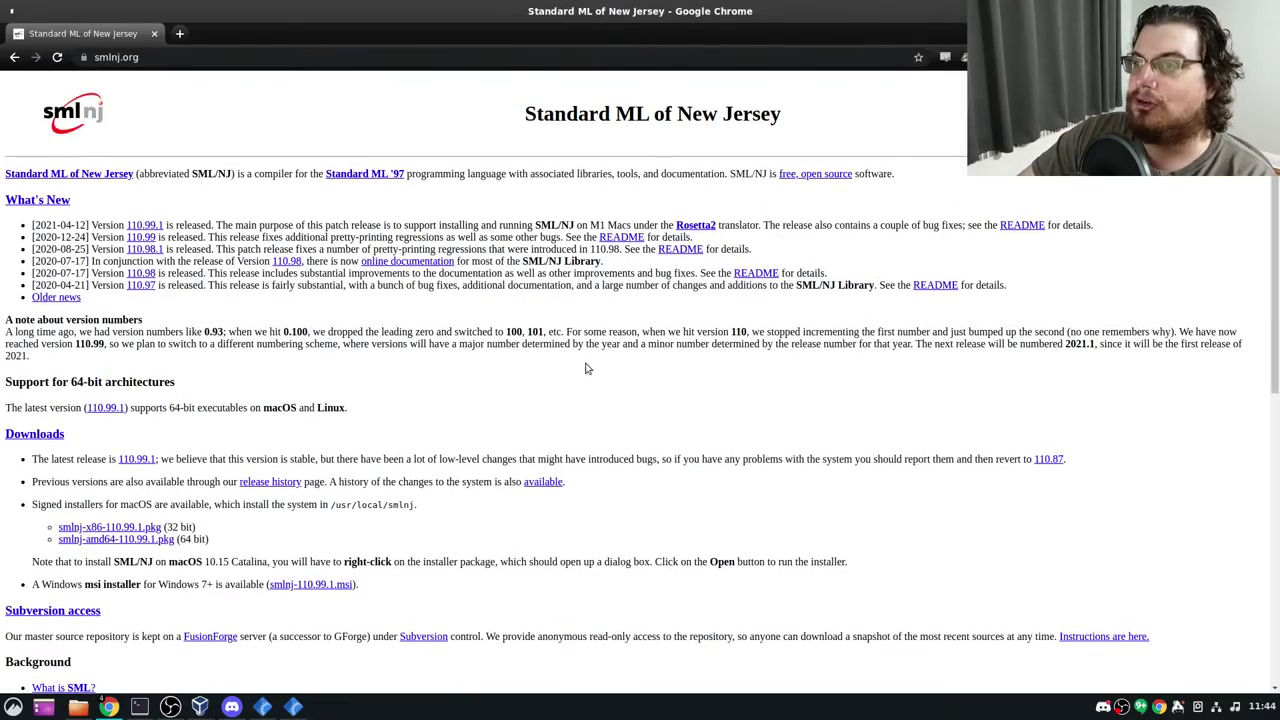
pyautogui.hotkey('ctrl', '+')
pyautogui.hotkey('ctrl', '+')
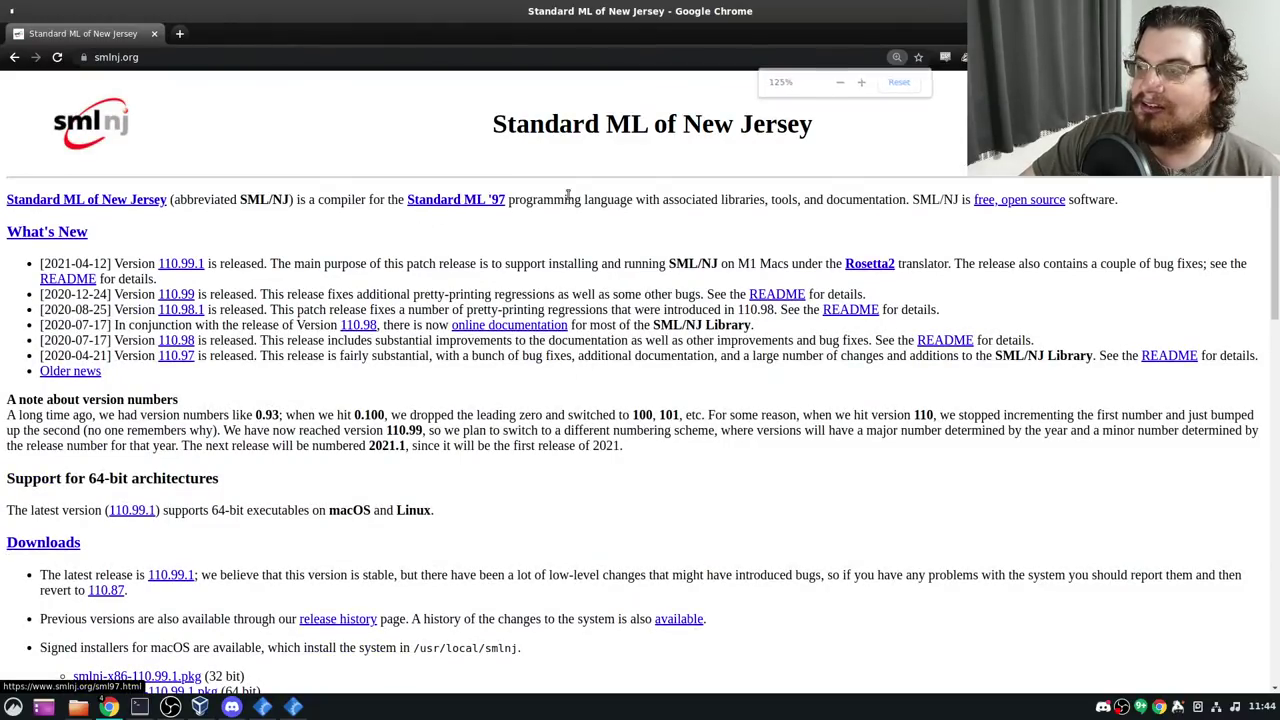
pyautogui.scroll(-6, 521, 245)
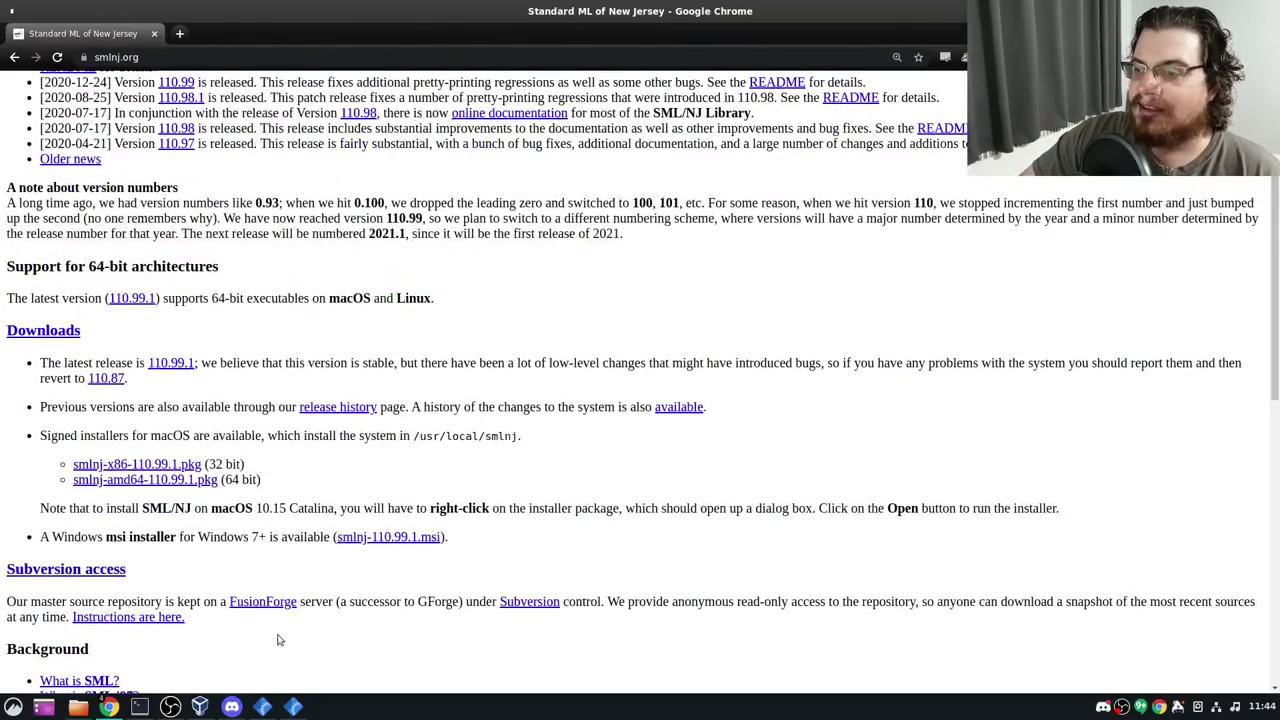
pyautogui.scroll(-3, 378, 542)
pyautogui.scroll(7, 329, 466)
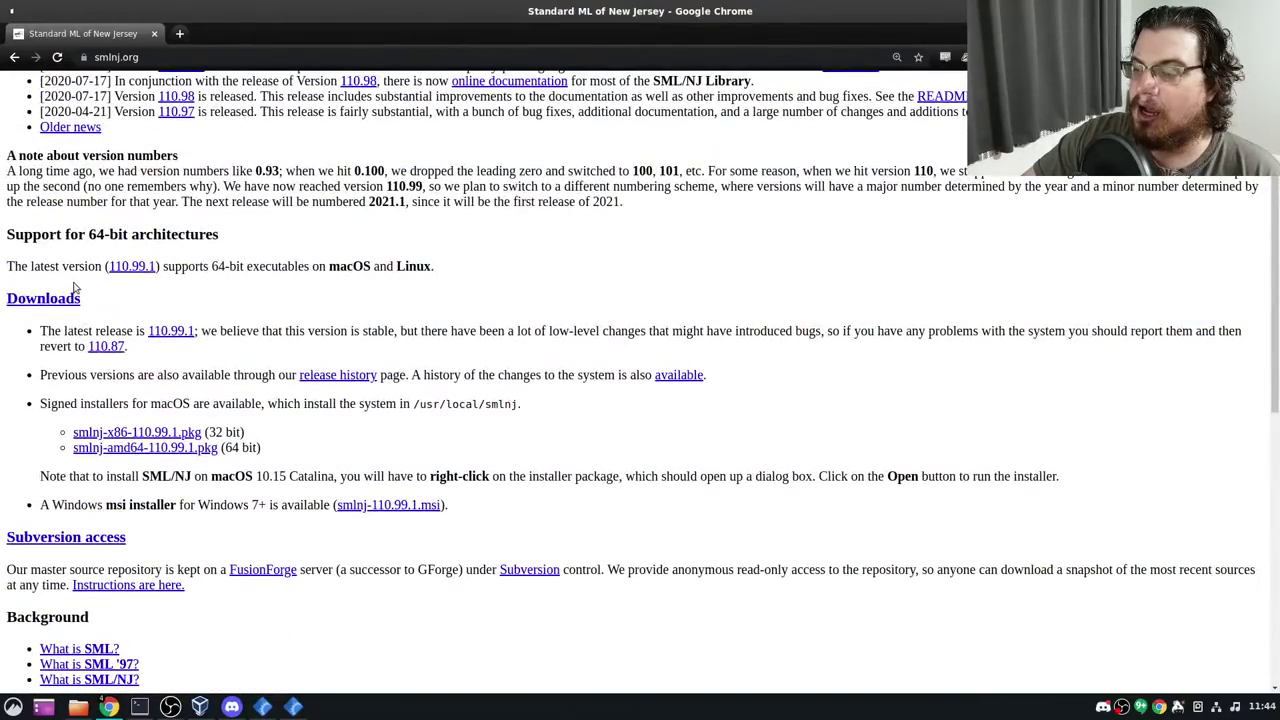
# Browse the SML/NJ versions table and the 110.99 release files, then return to the home page
pyautogui.click(44, 299)
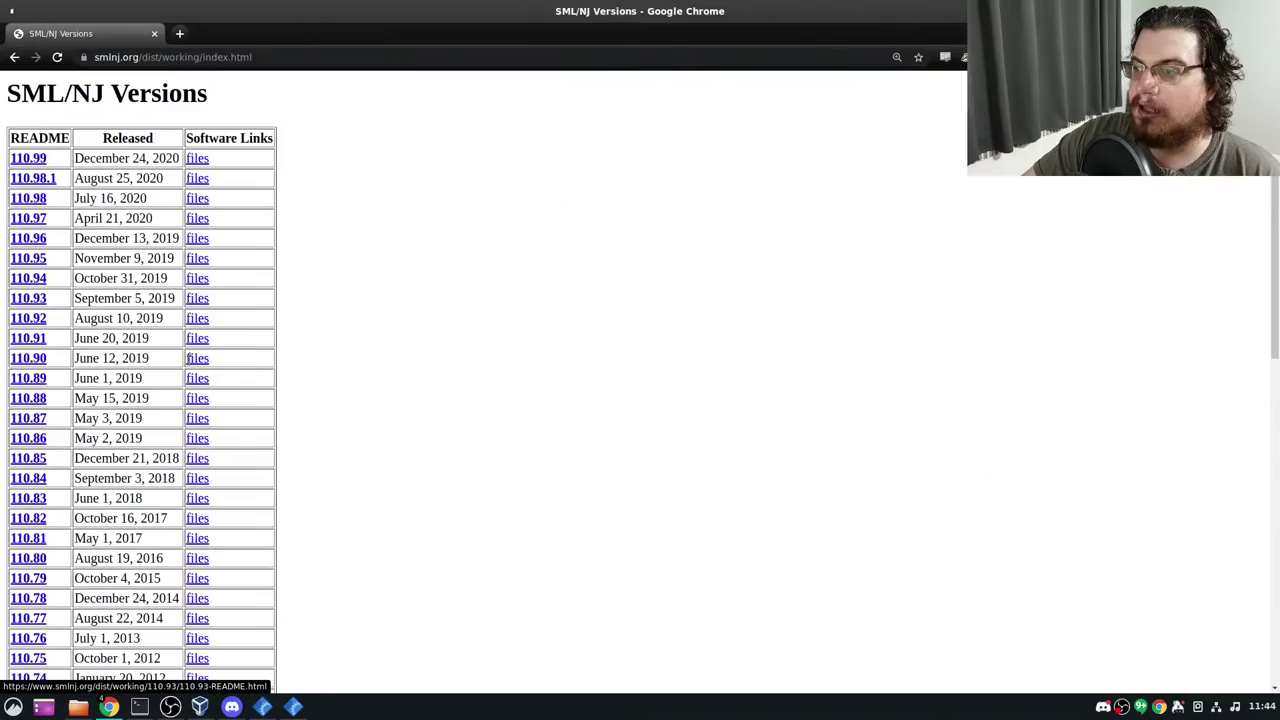
pyautogui.click(38, 160)
pyautogui.hotkey('alt', 'Left')
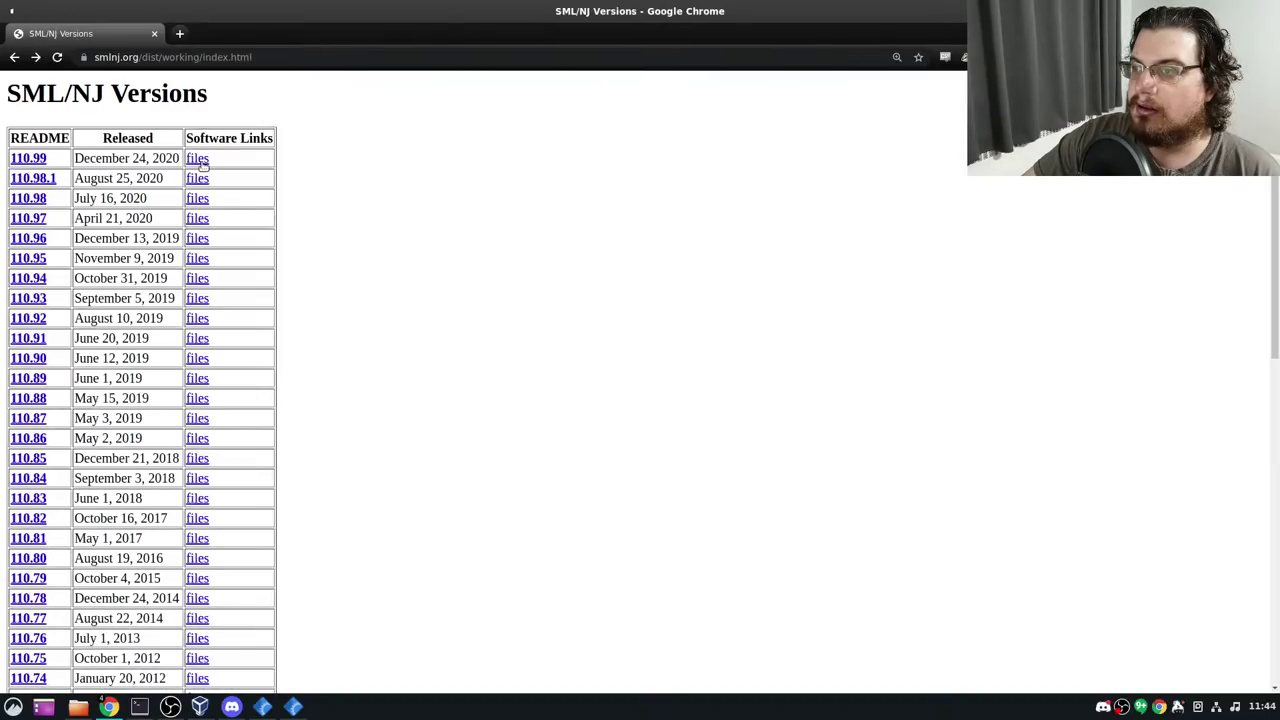
pyautogui.click(200, 161)
pyautogui.scroll(-3, 228, 274)
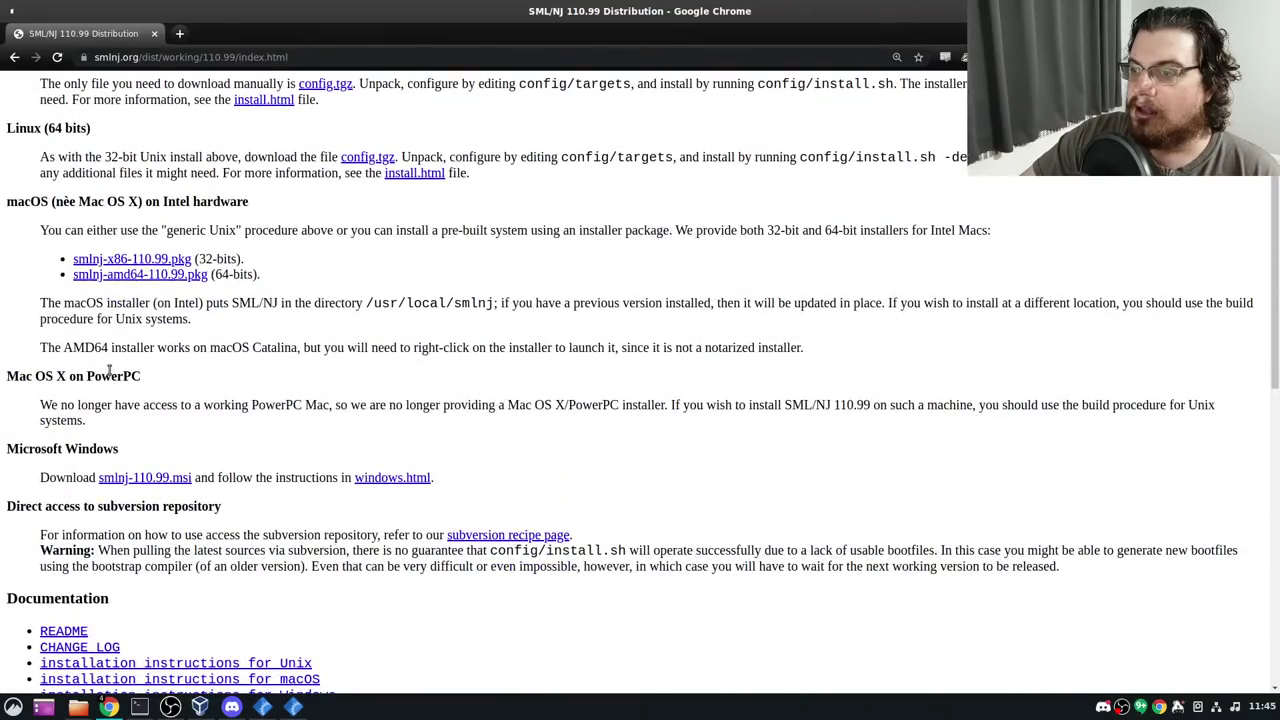
pyautogui.moveTo(7, 376); pyautogui.dragTo(138, 432)
pyautogui.scroll(3, 217, 460)
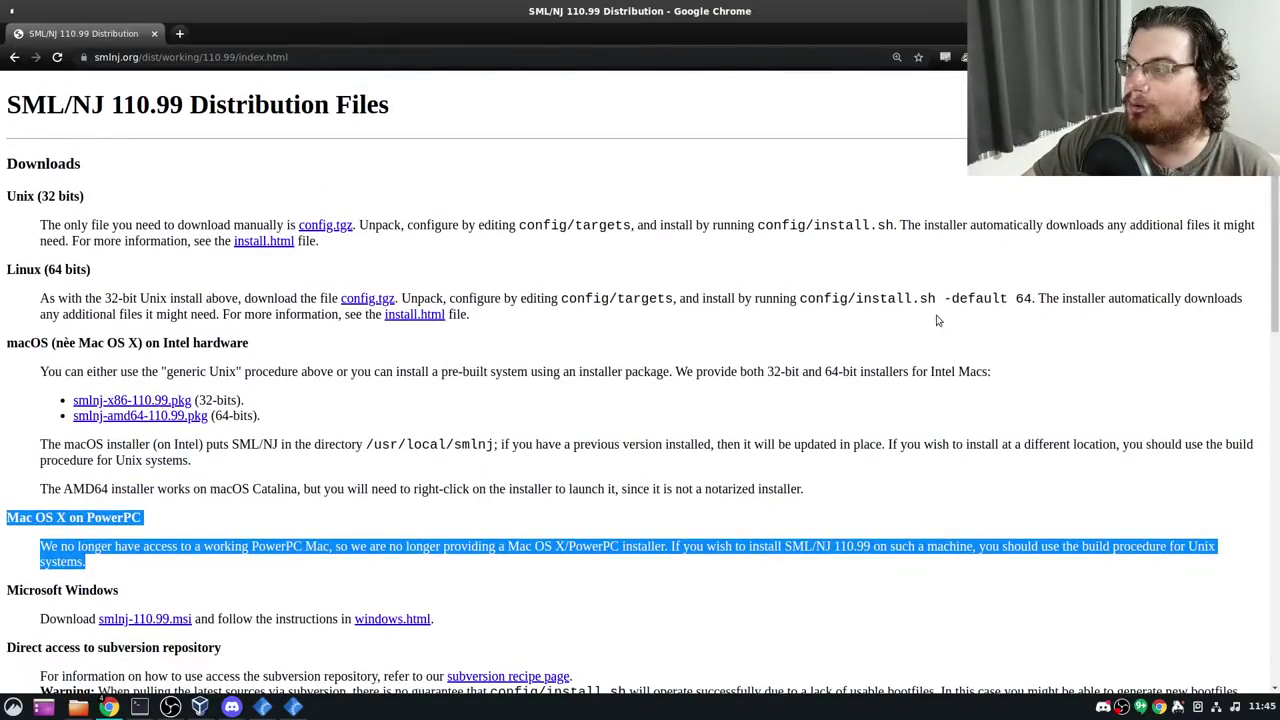
pyautogui.scroll(-5, 608, 509)
pyautogui.hotkey('alt', 'Left')
pyautogui.hotkey('alt', 'Left')
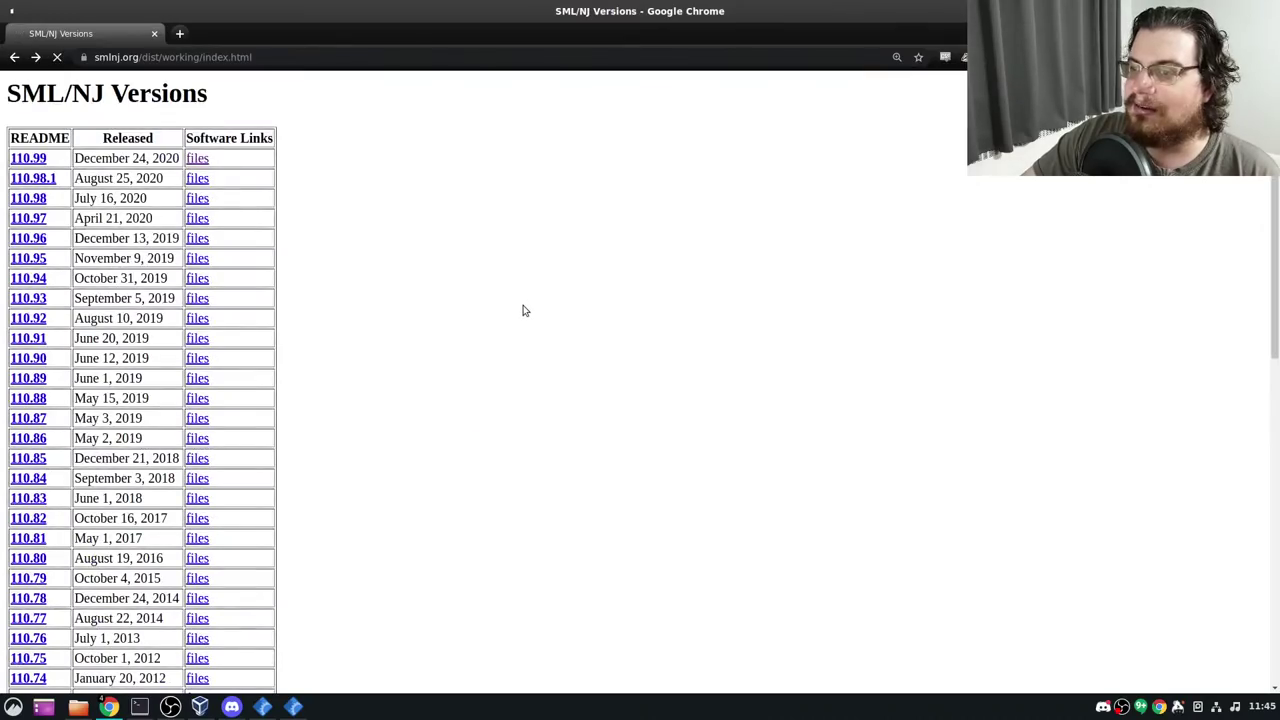
pyautogui.click(232, 708)
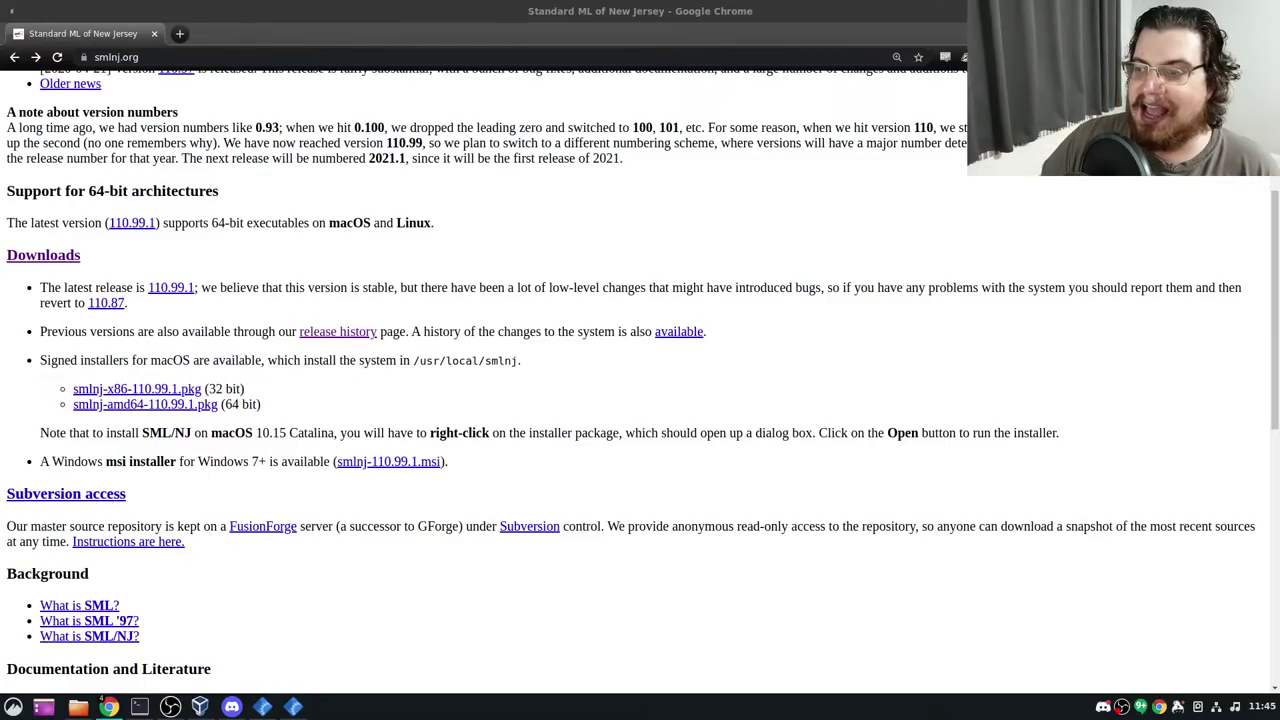
# Open the SML/NJ User's Guide and read the Basis Library overview and CharVectorSlice.slice page
pyautogui.hotkey('alt', 'Left')
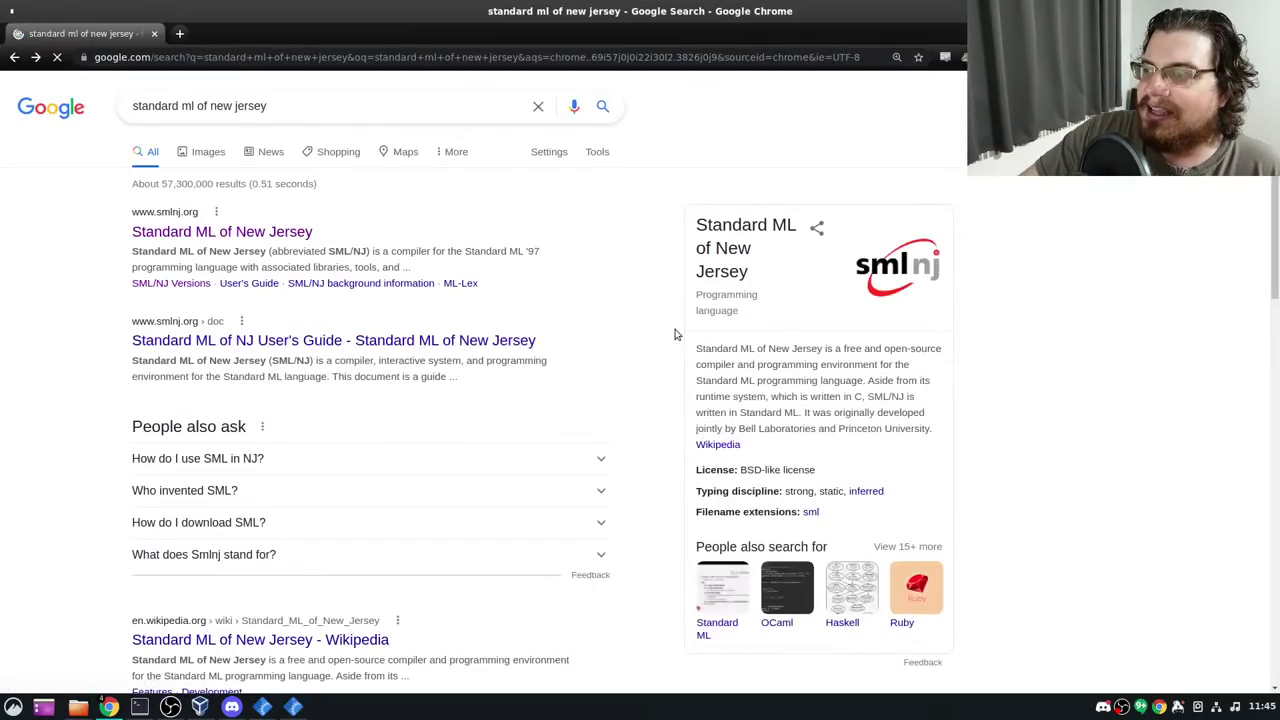
pyautogui.click(486, 440)
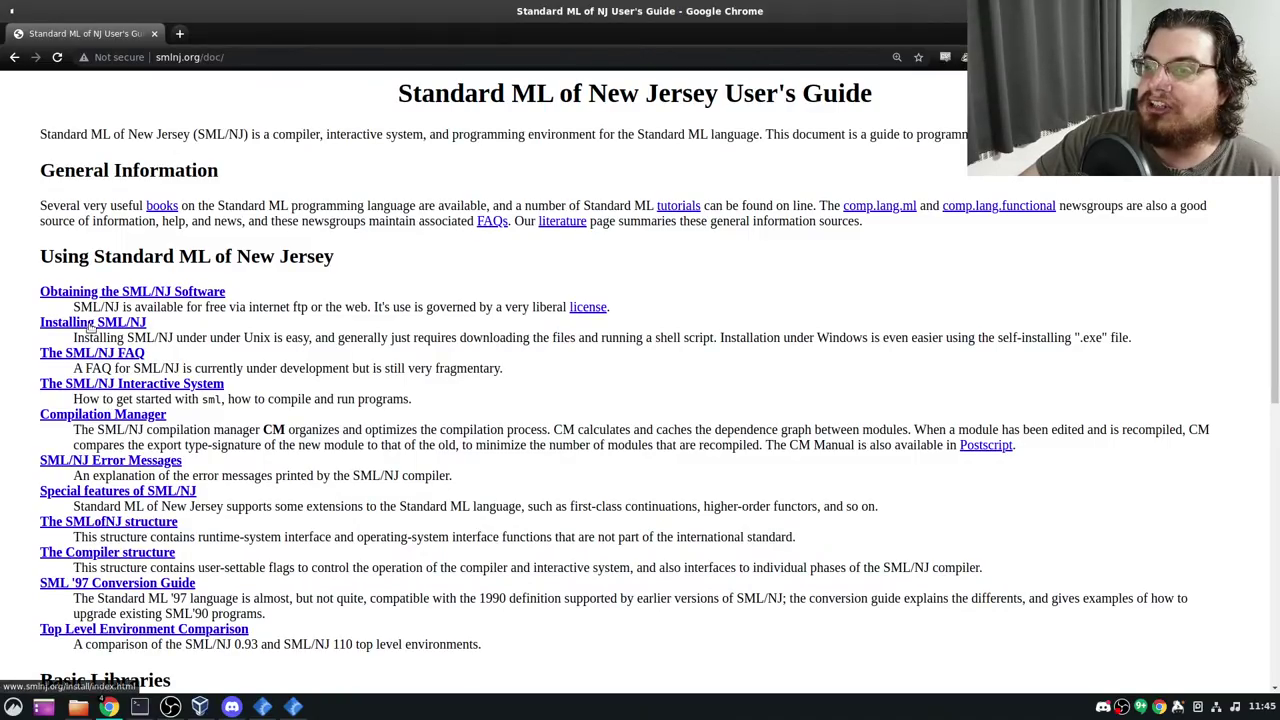
pyautogui.scroll(-5, 100, 345)
pyautogui.click(172, 366)
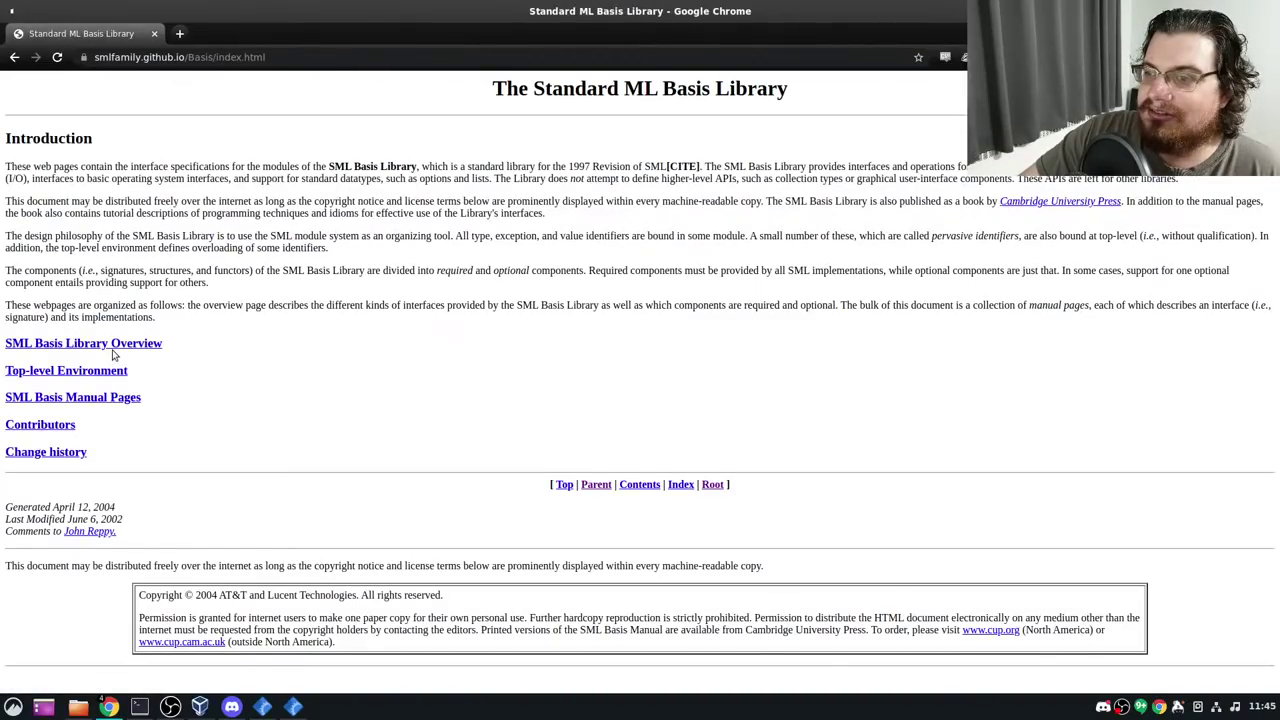
pyautogui.click(126, 343)
pyautogui.scroll(-3, 170, 380)
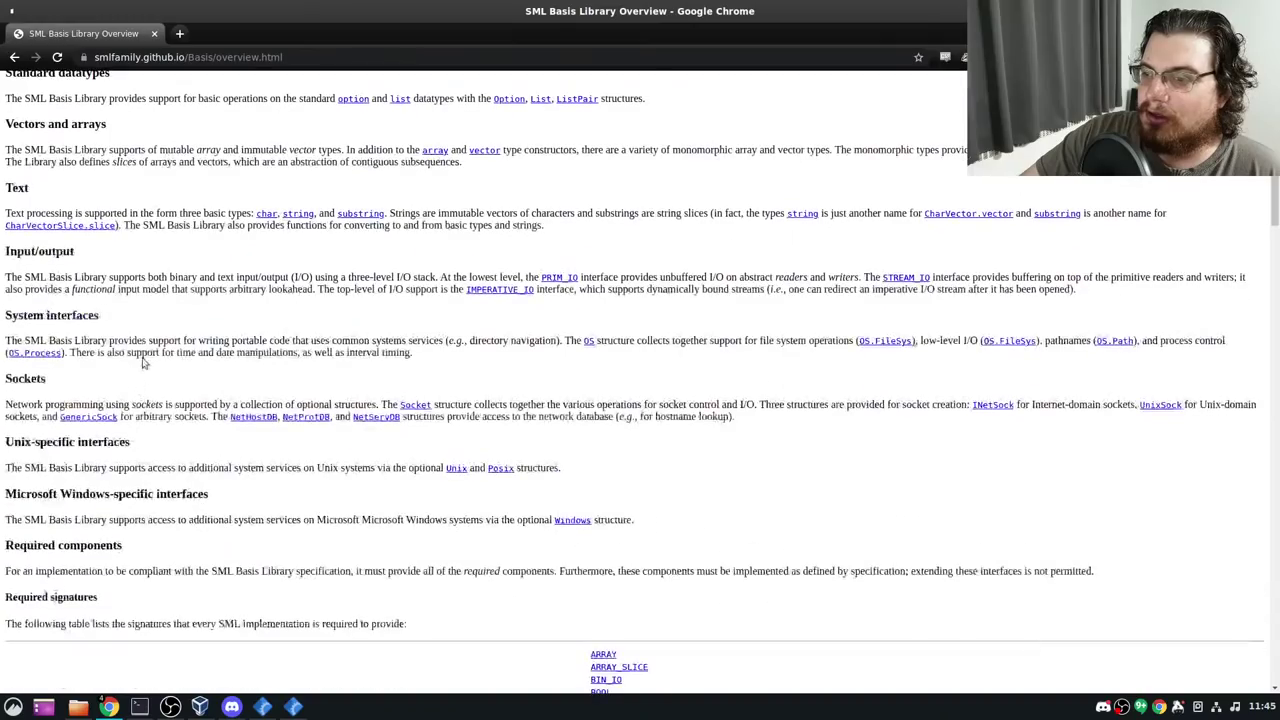
pyautogui.scroll(3, 100, 385)
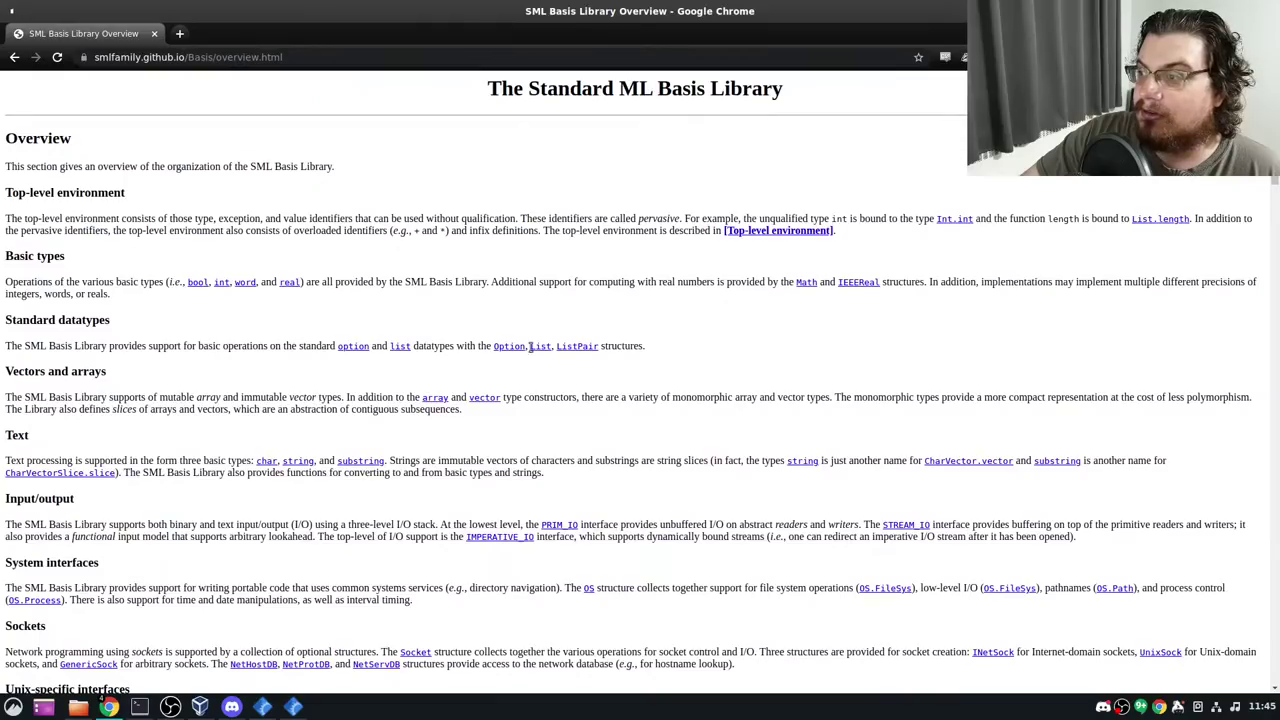
pyautogui.click(78, 475)
pyautogui.scroll(3, 263, 343)
pyautogui.hotkey('alt', 'Left')
pyautogui.hotkey('alt', 'Left')
pyautogui.hotkey('alt', 'Left')
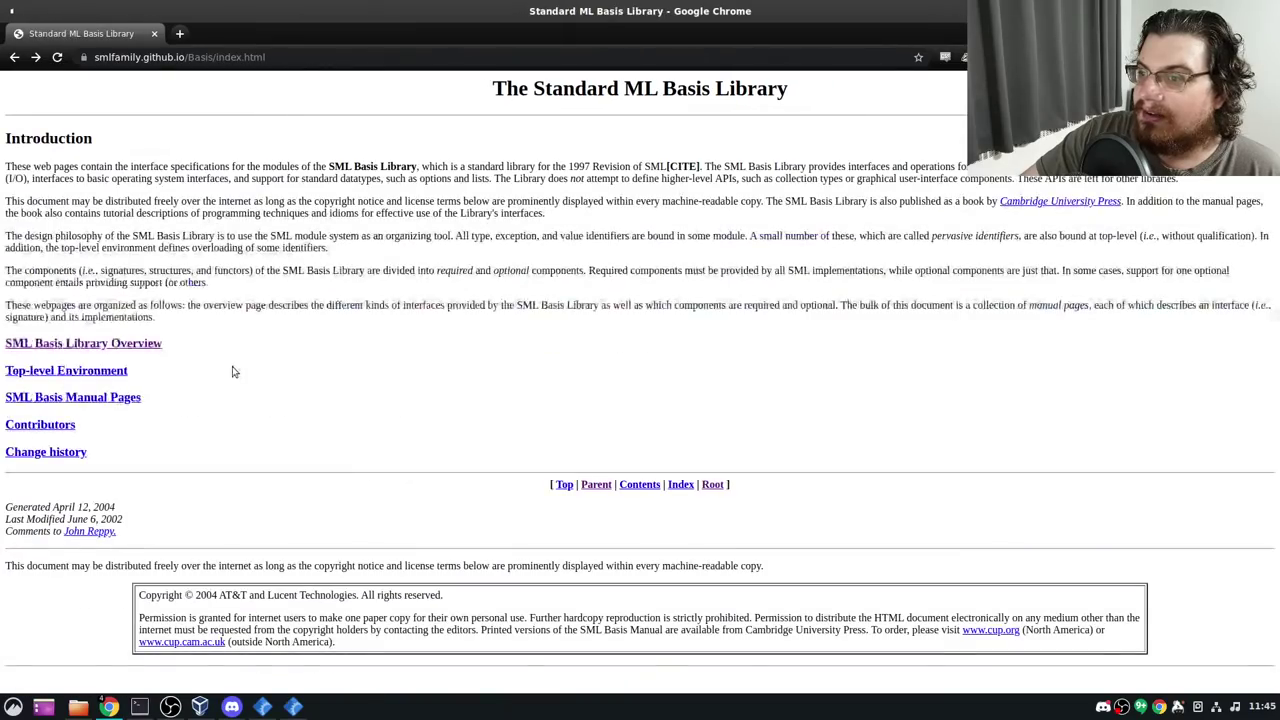
pyautogui.scroll(3, 198, 321)
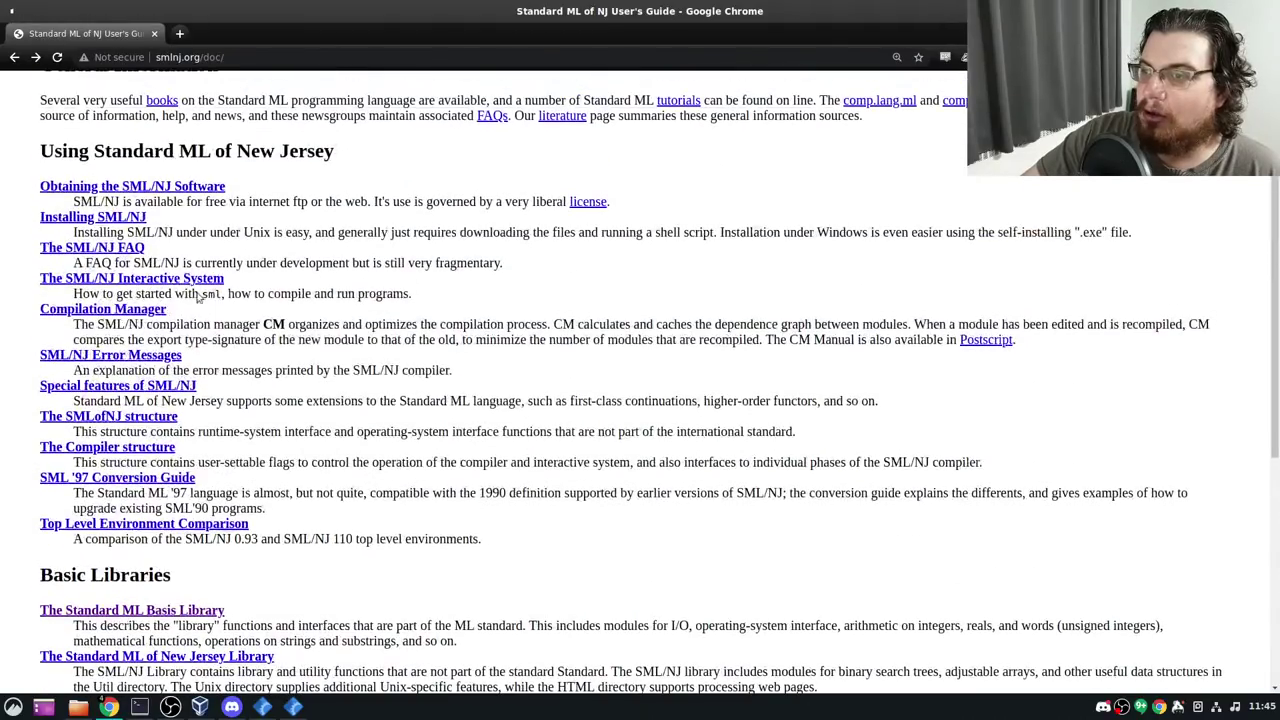
# Read the SML/NJ FAQ answer on loading a program from a file, then return to the emulator
pyautogui.click(140, 250)
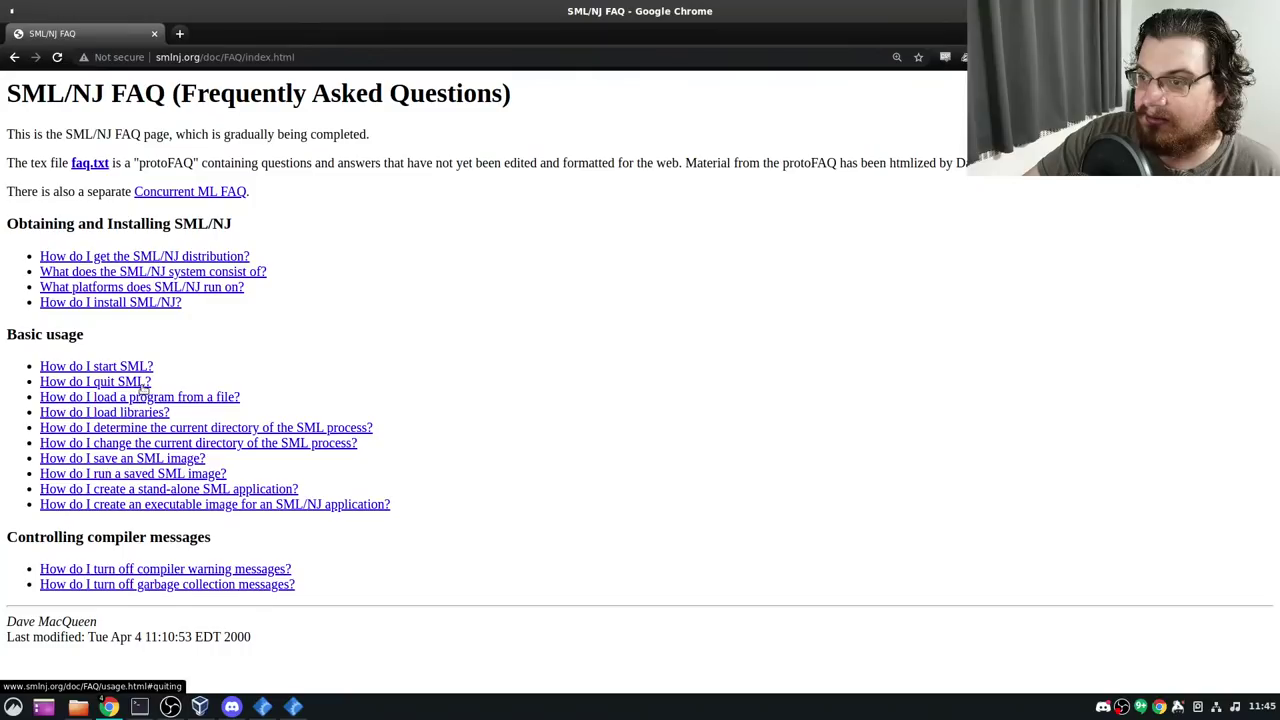
pyautogui.click(142, 399)
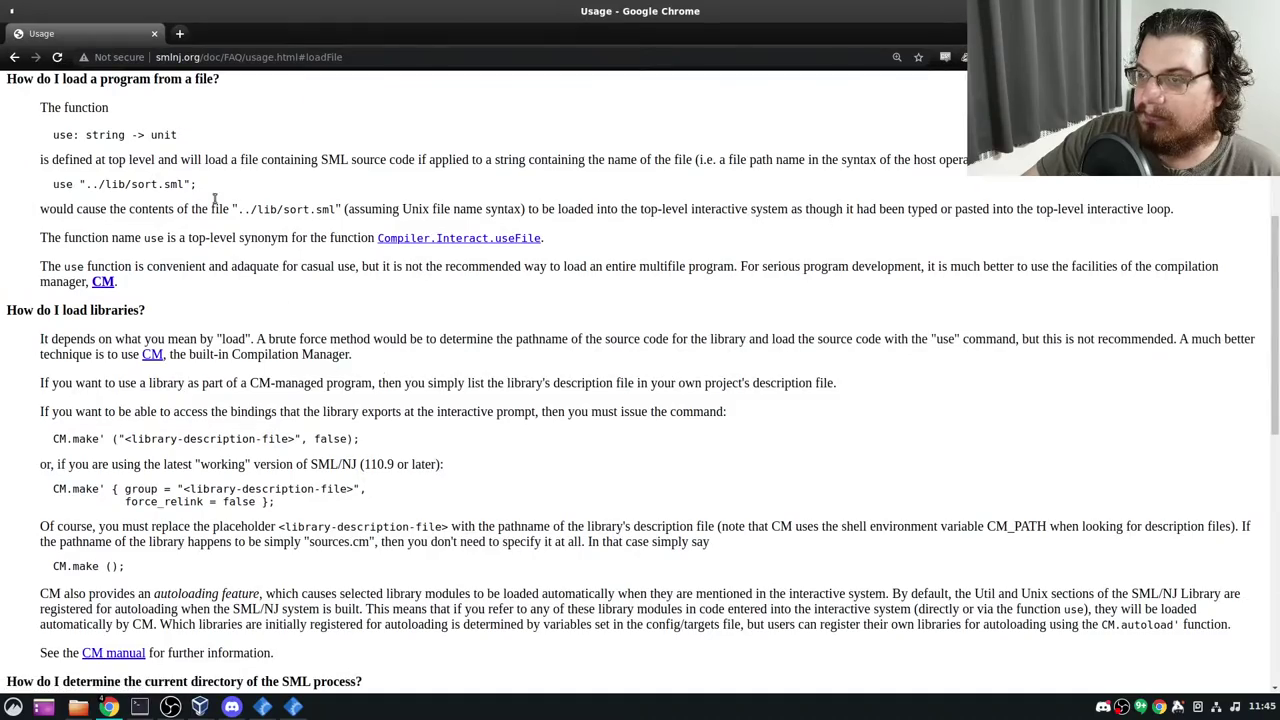
pyautogui.scroll(-5, 288, 486)
pyautogui.scroll(-3, 288, 486)
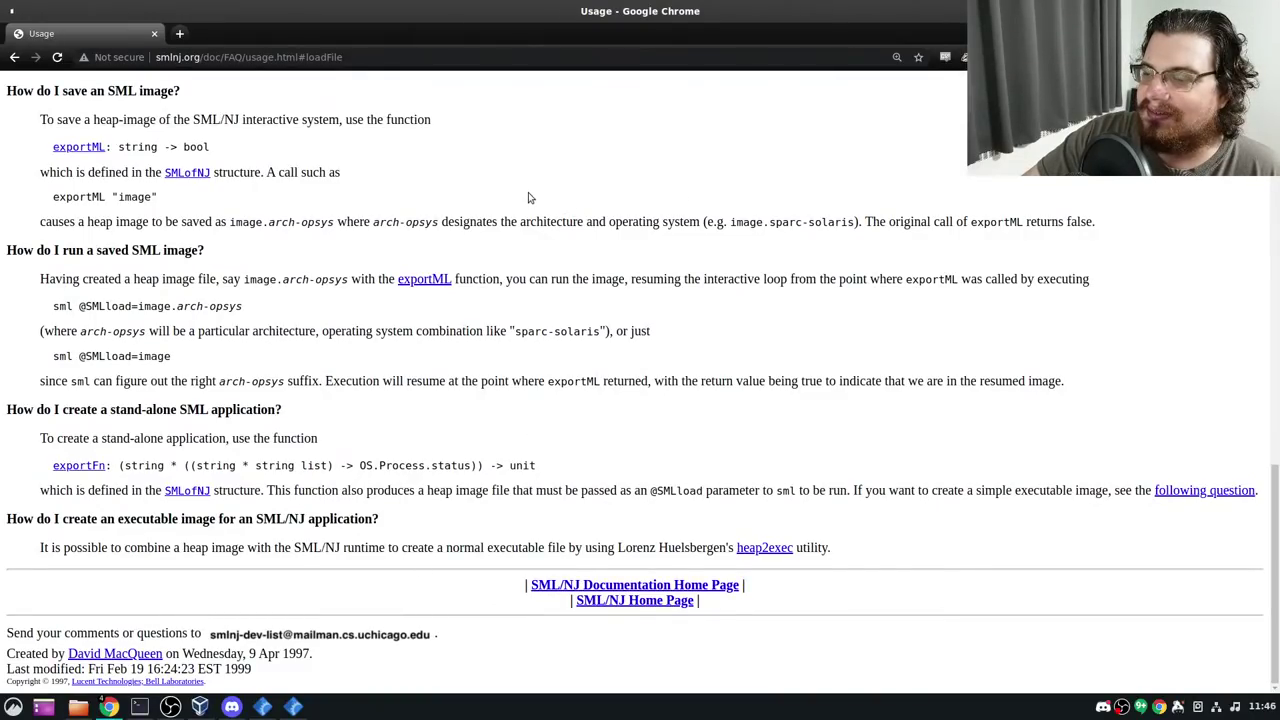
pyautogui.hotkey('alt', 'Left')
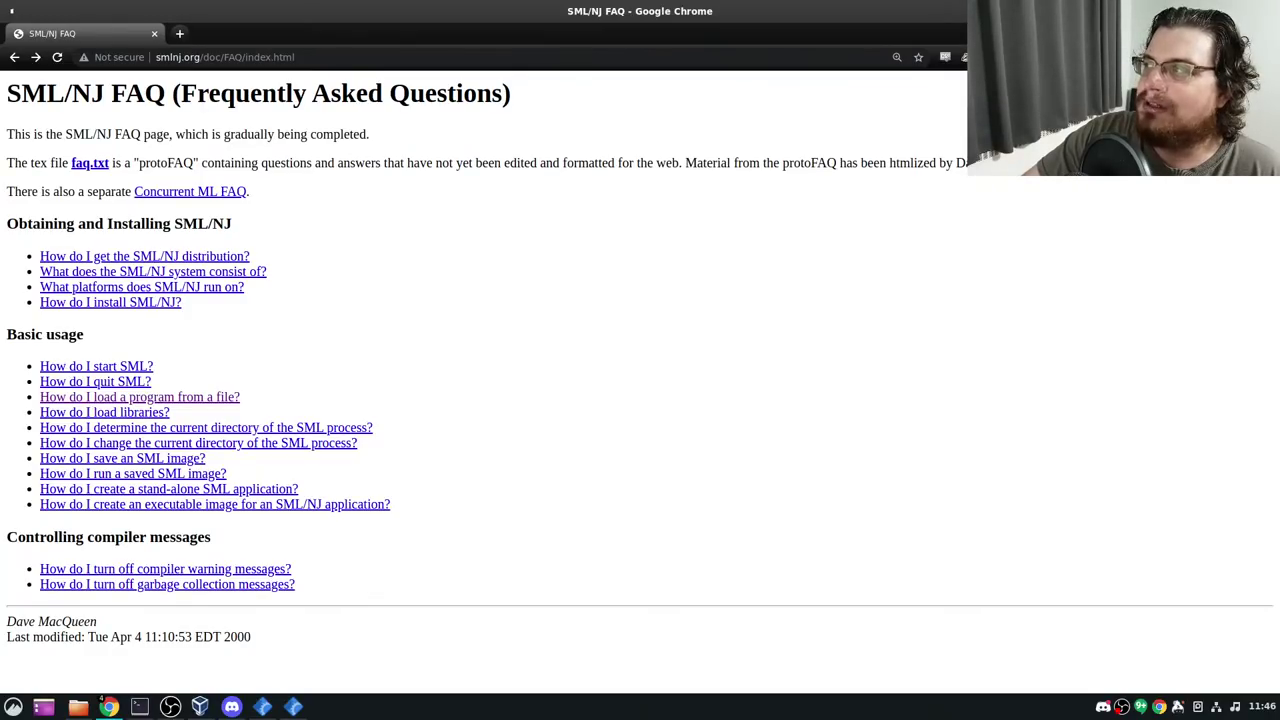
pyautogui.hotkey('alt', 'Tab')
pyautogui.press('super+d')
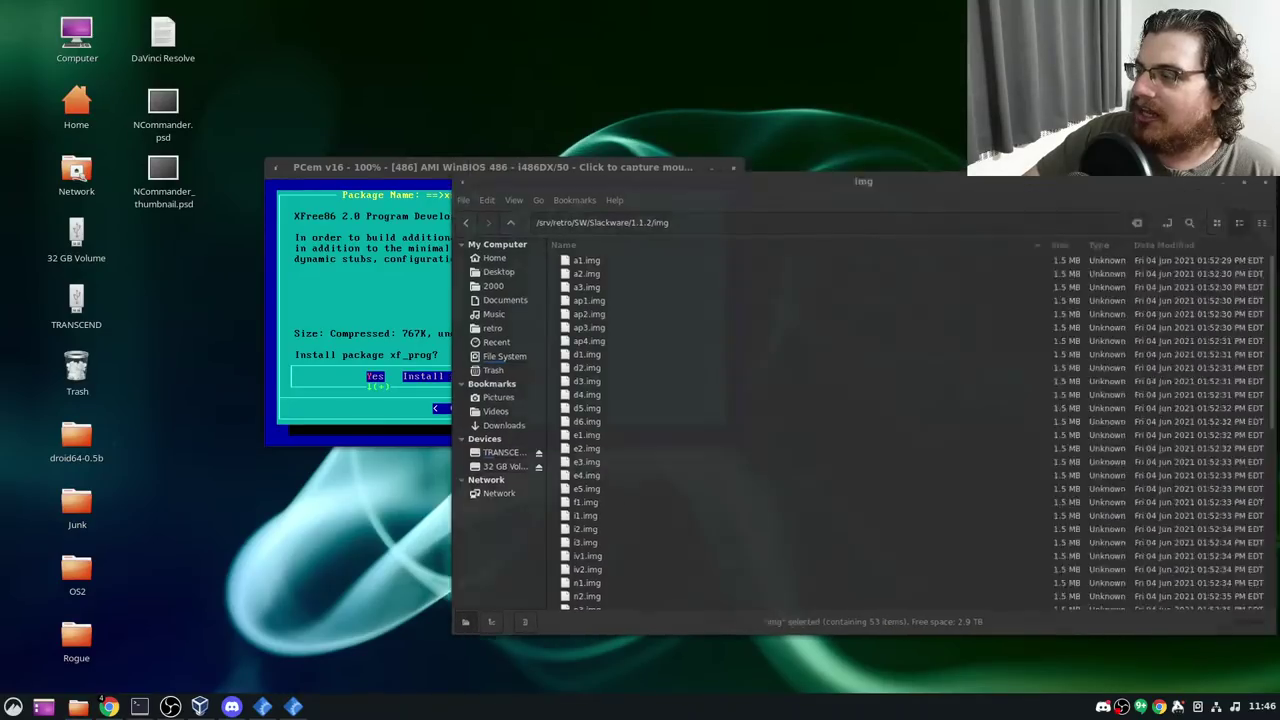
# Close the file manager and accept installing the xf_prog and xkitlib1 packages
pyautogui.hotkey('alt', 'F4')
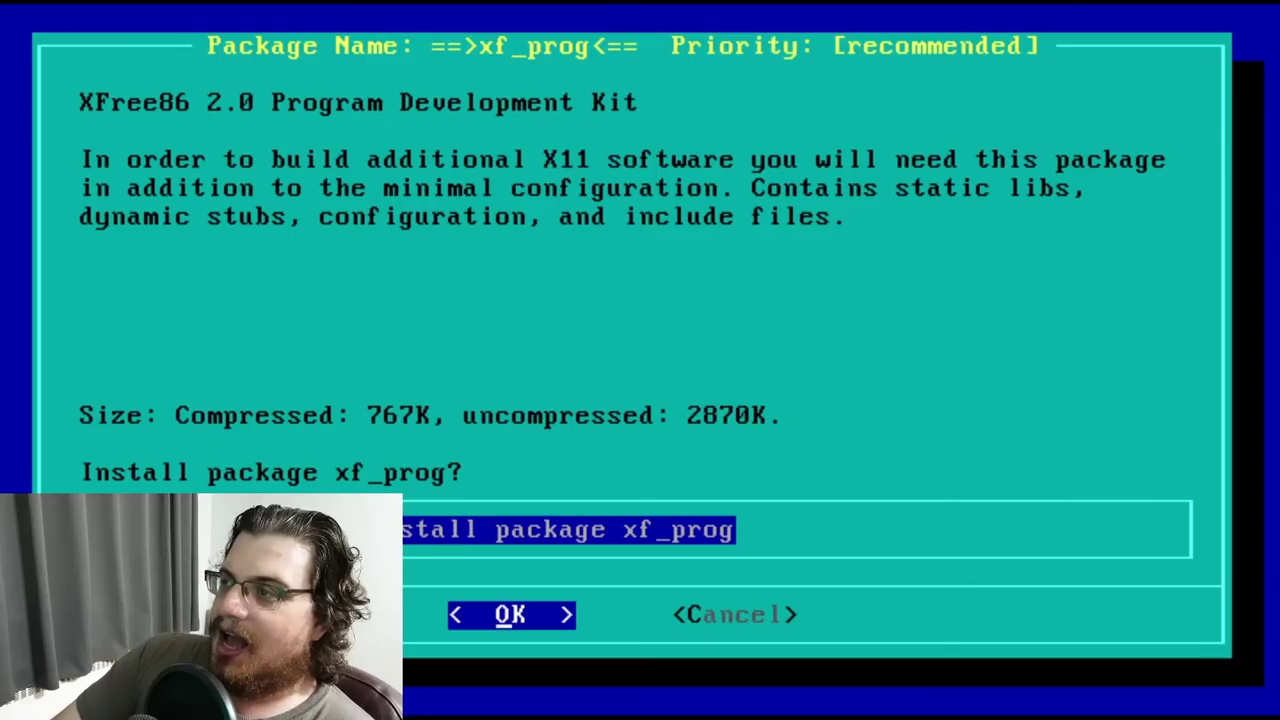
pyautogui.press('Return')
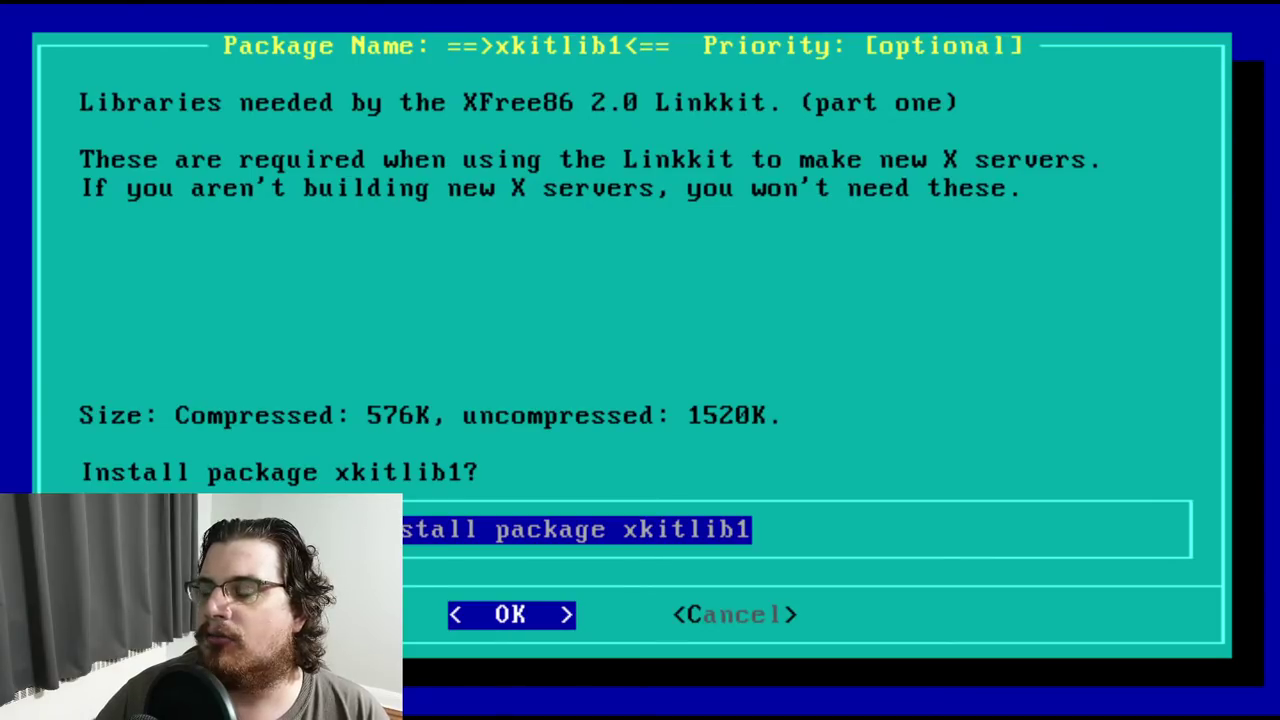
pyautogui.press('Return')
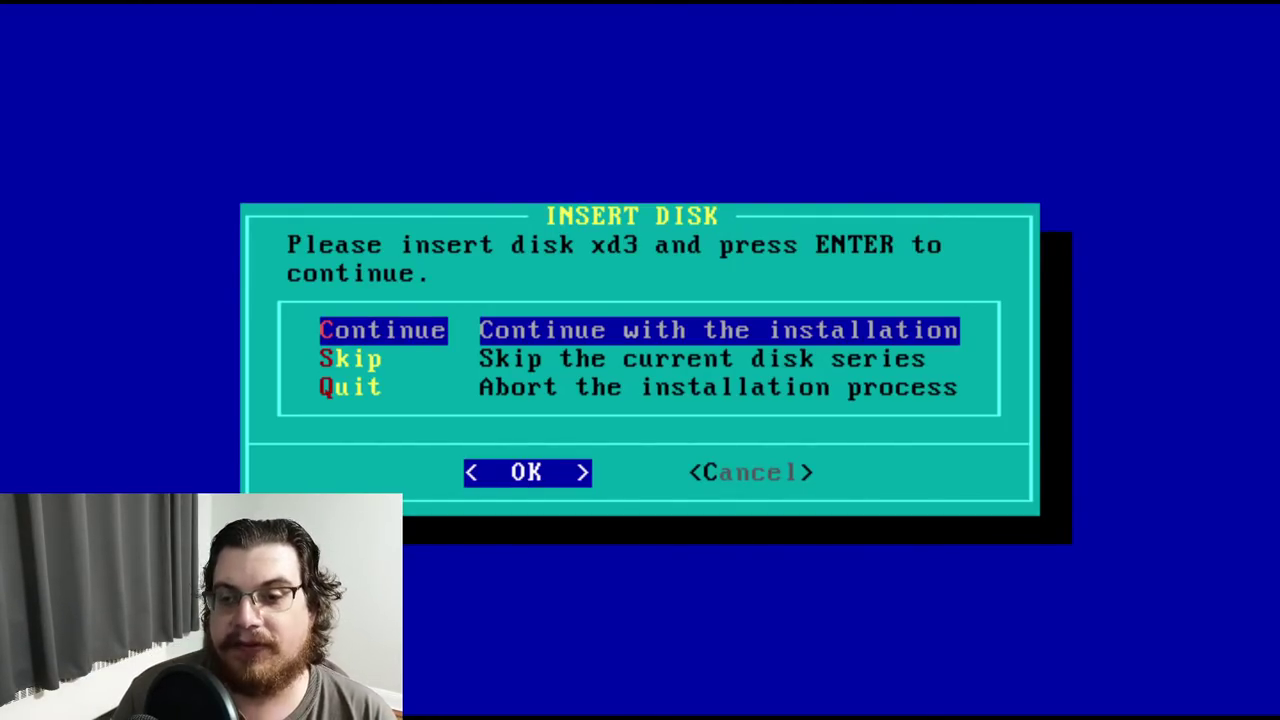
# Continue with disk xd3 and accept installing the xf_pex and xkitlib2 packages
pyautogui.press('Return')
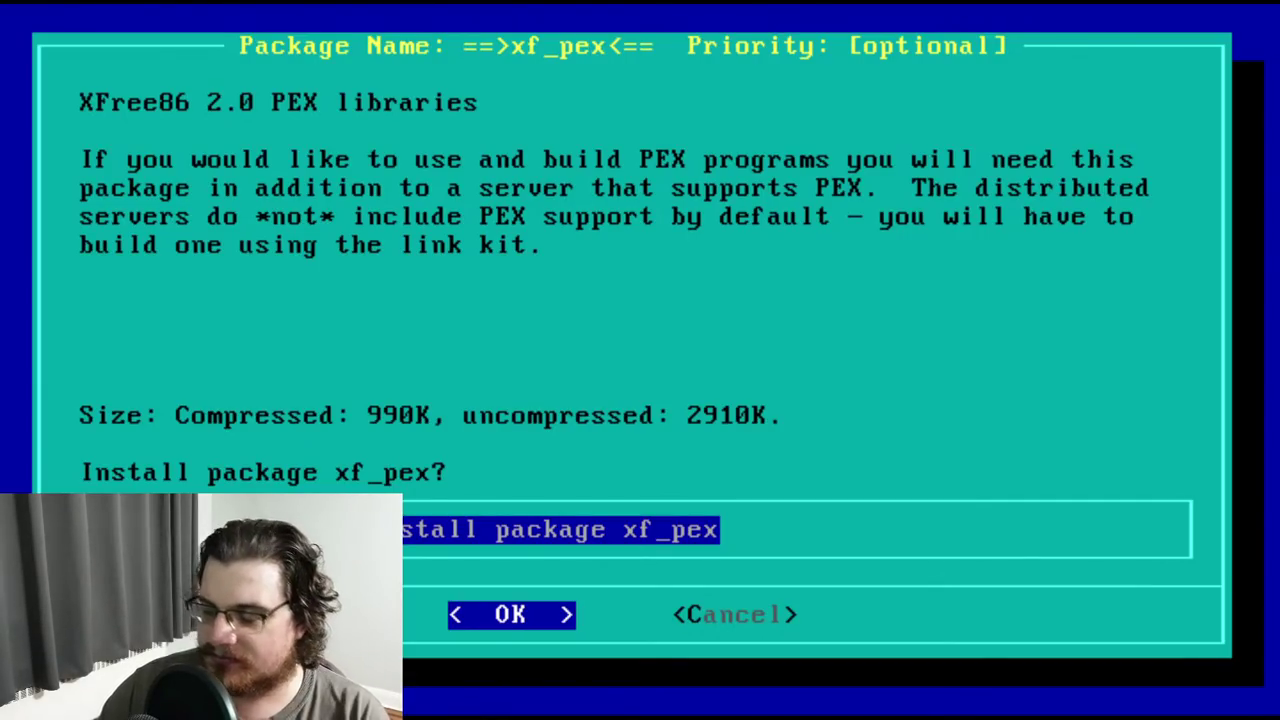
pyautogui.press('Return')
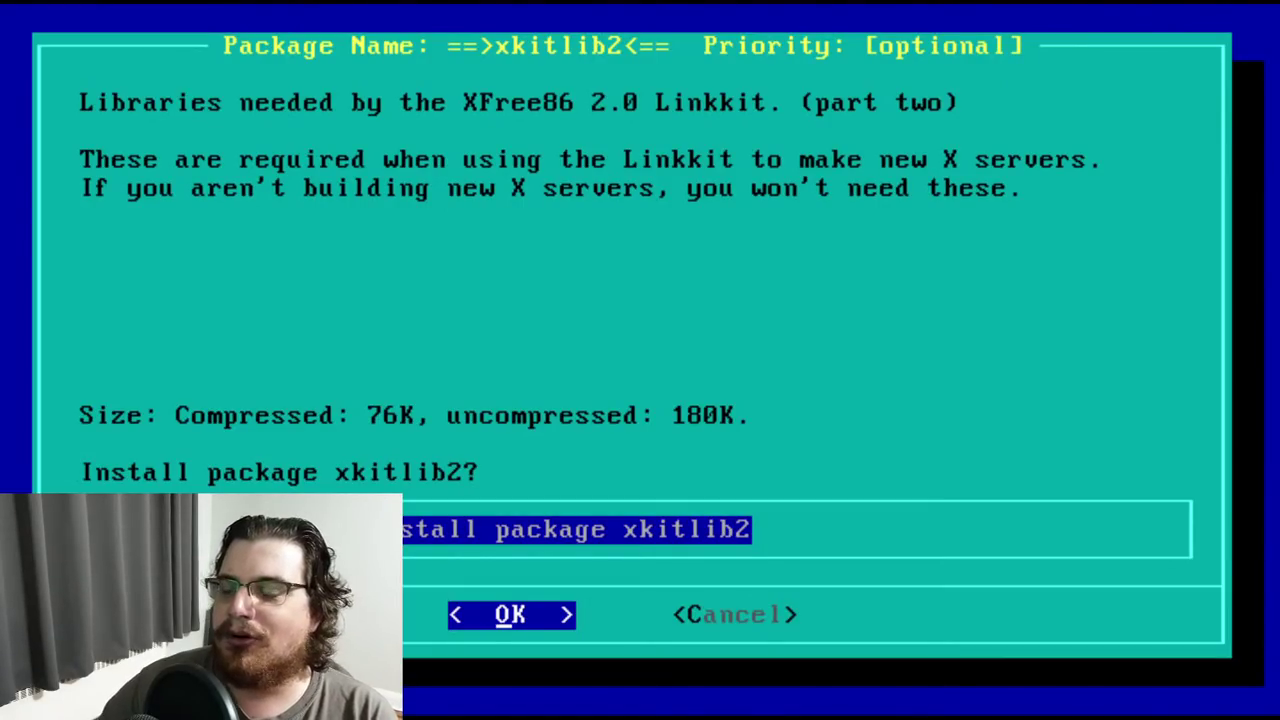
pyautogui.press('Return')
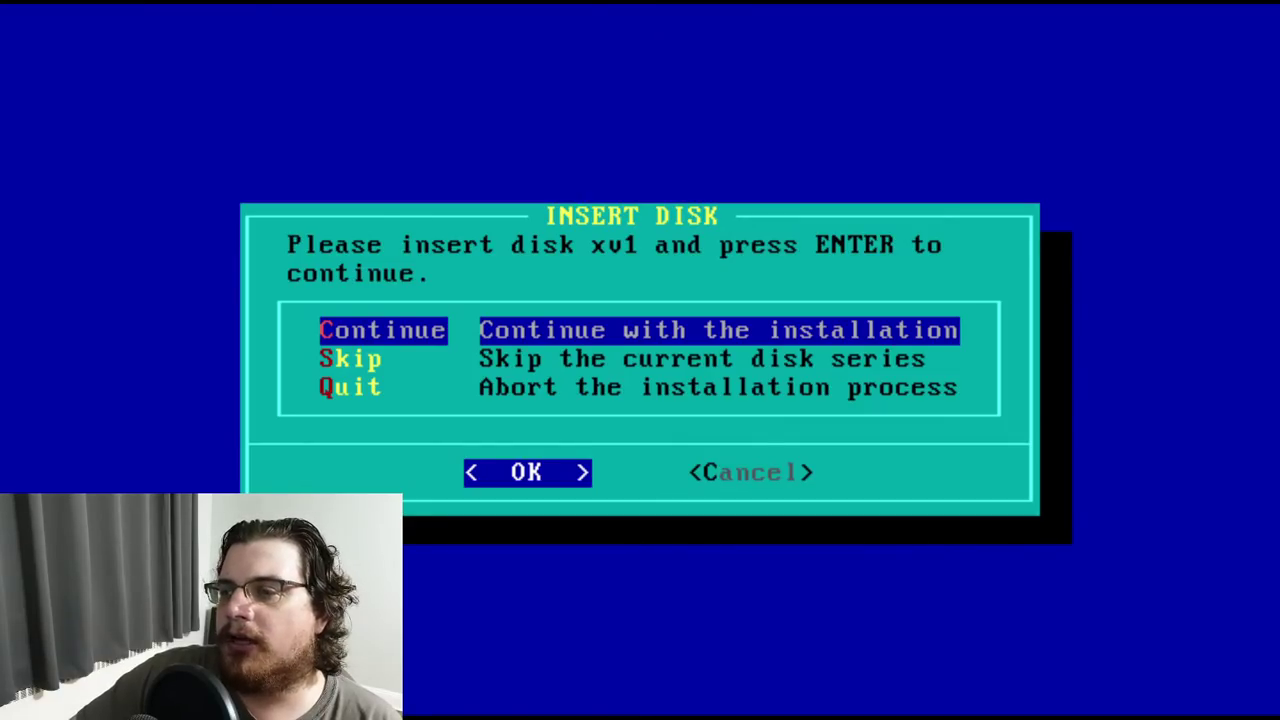
# Continue with disk xv1 and accept installing the xv32_sa package
pyautogui.press('Return')
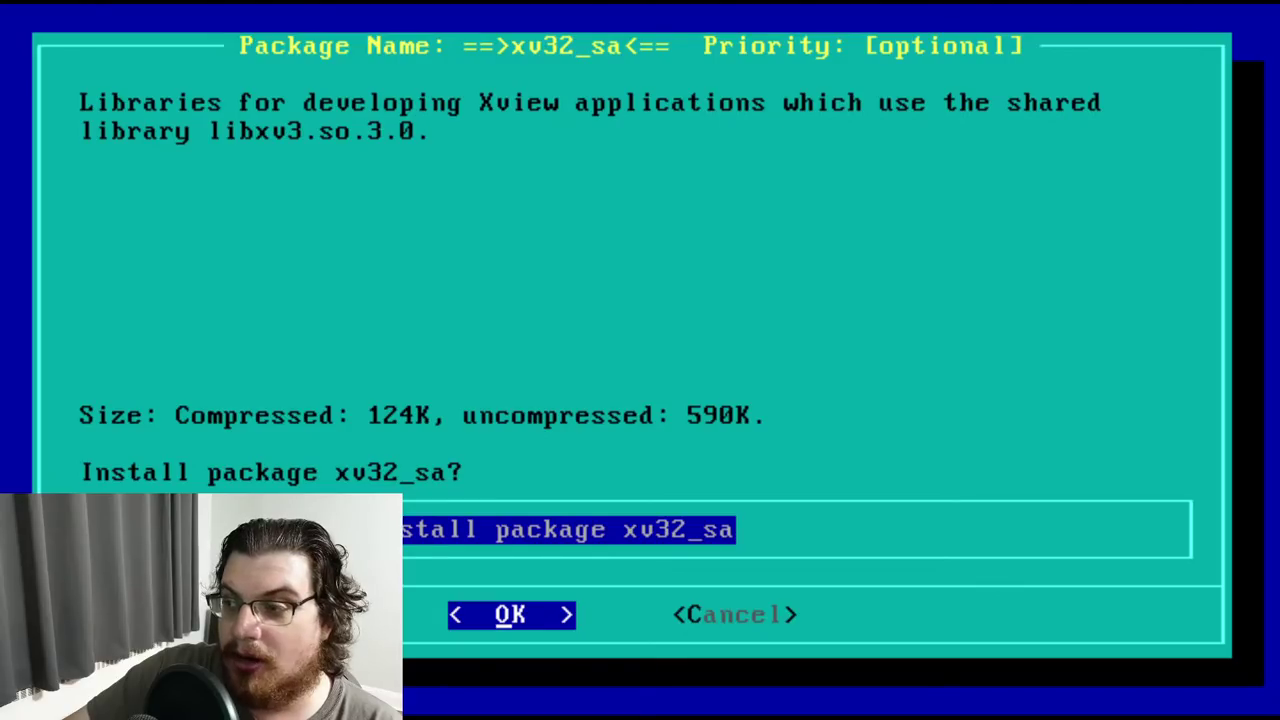
pyautogui.press('Return')
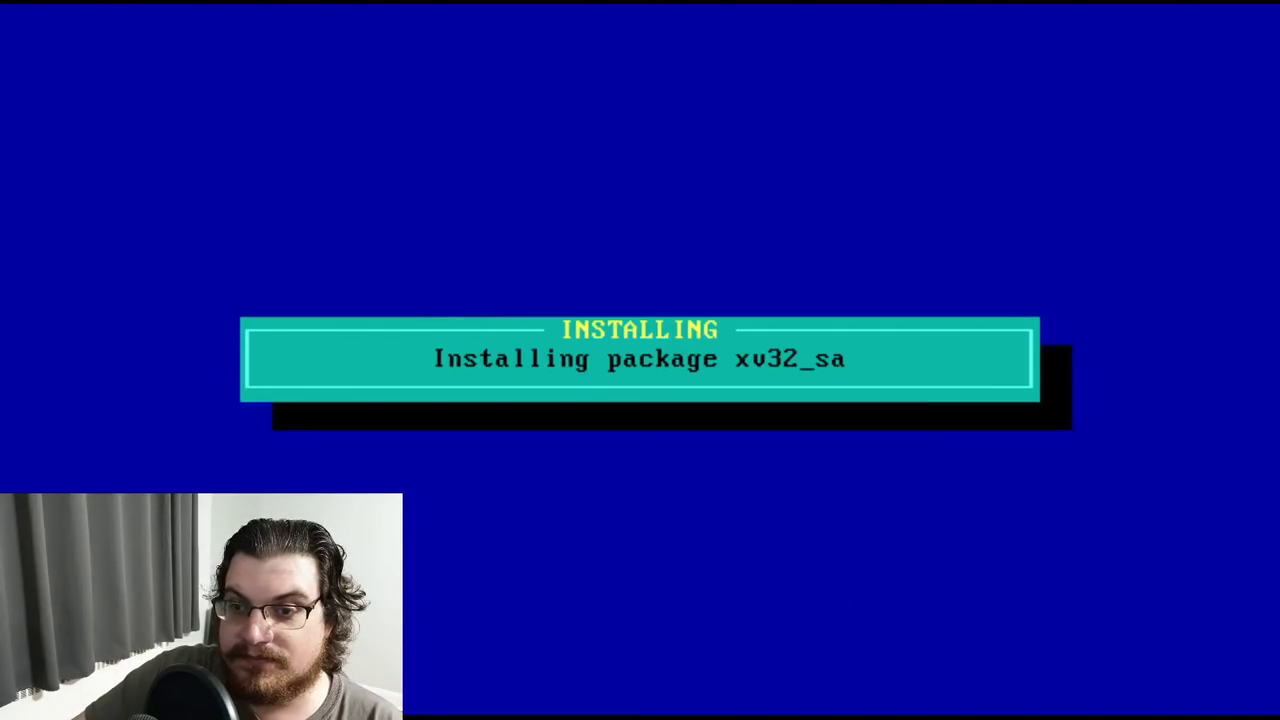
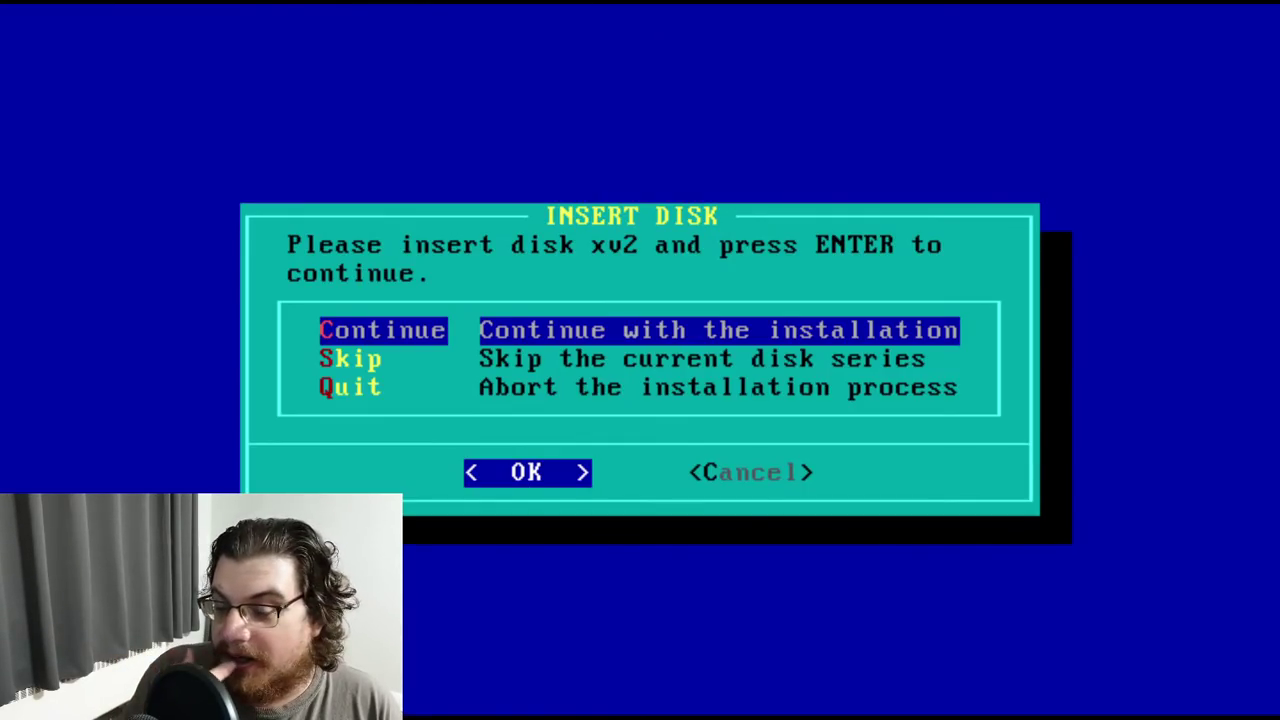
# Install the xv32_a, xv32exmp and xvinc32 packages from disk xv2
pyautogui.press('Return')
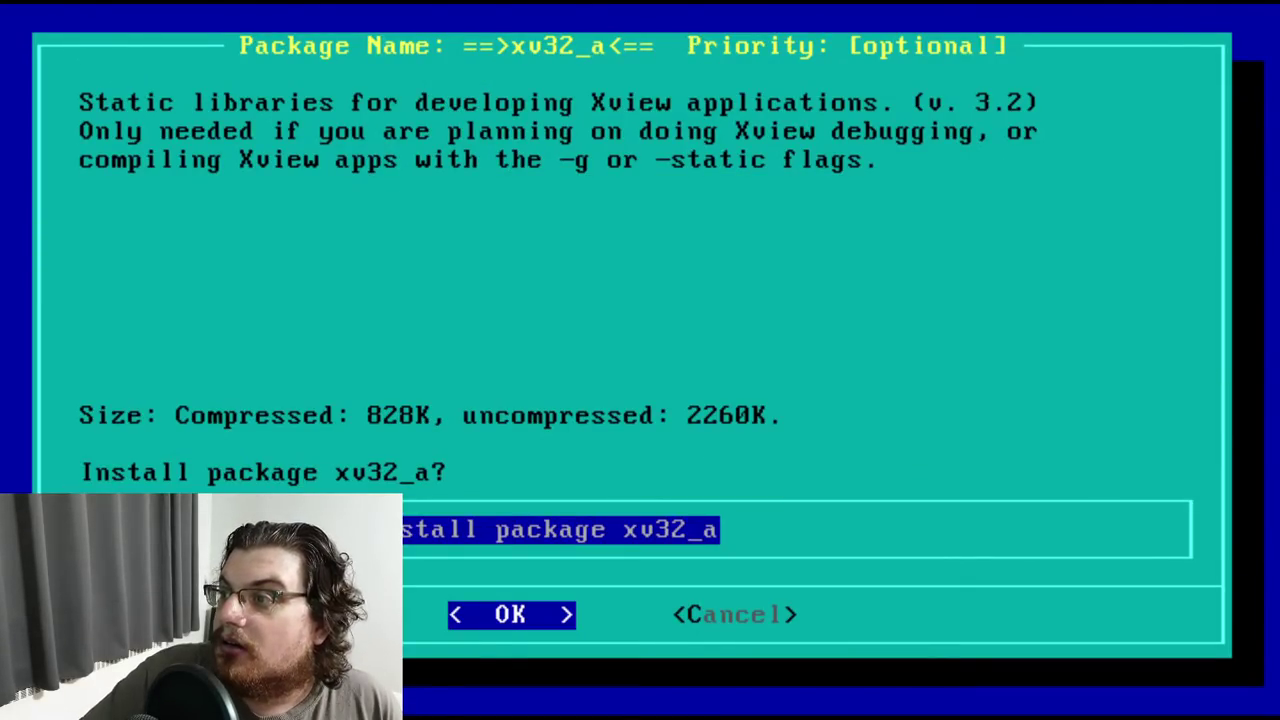
pyautogui.press('Return')
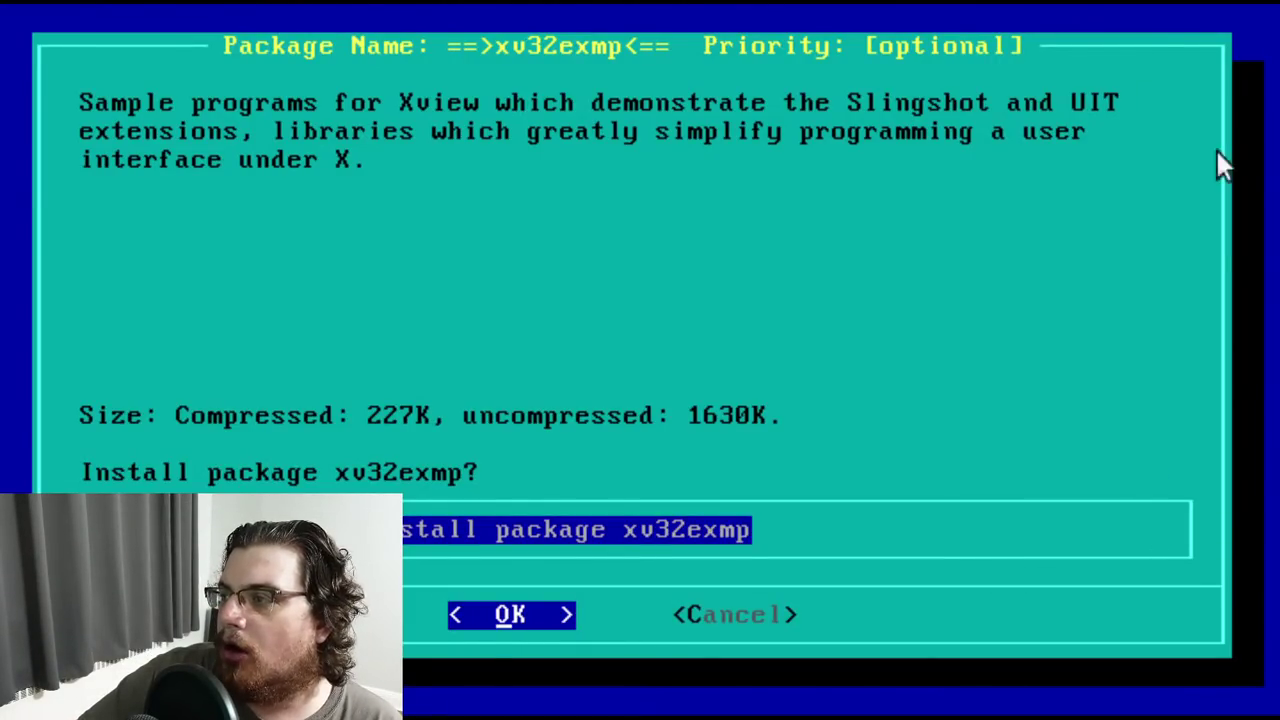
pyautogui.press('Return')
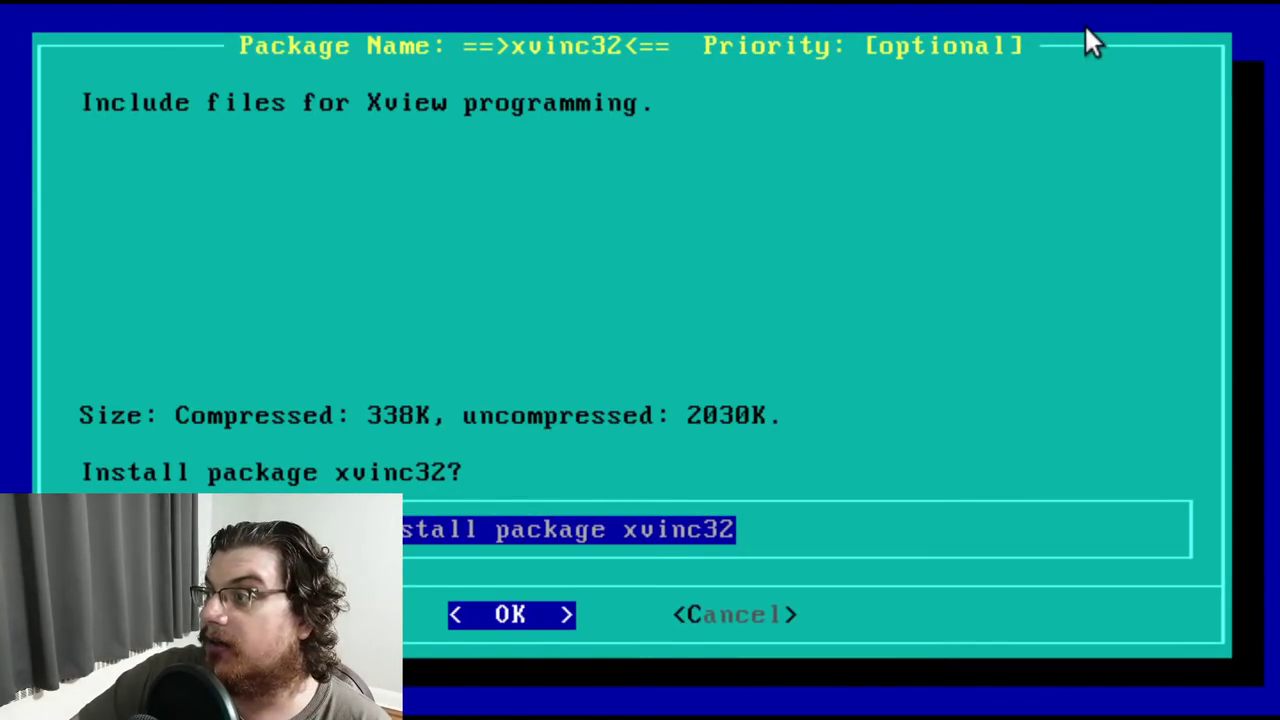
pyautogui.press('Return')
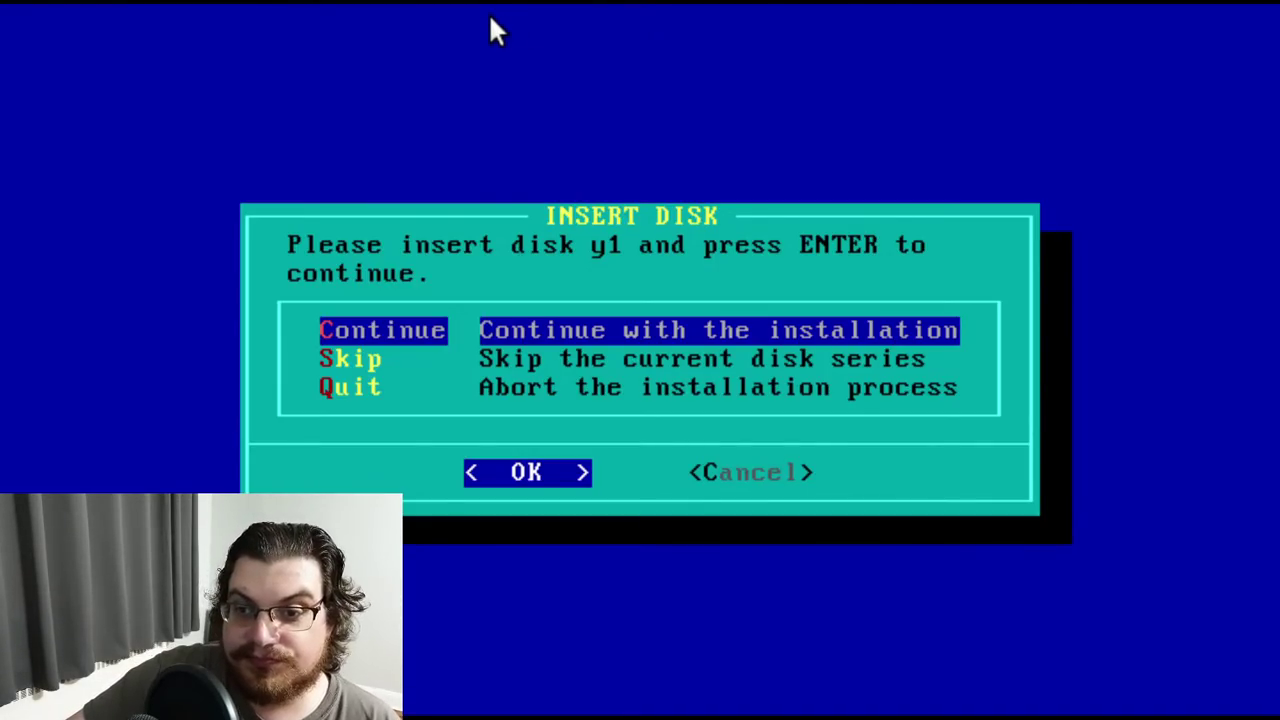
# Continue with disk y1 and install the bsdgames and tetris packages
pyautogui.press('Return')
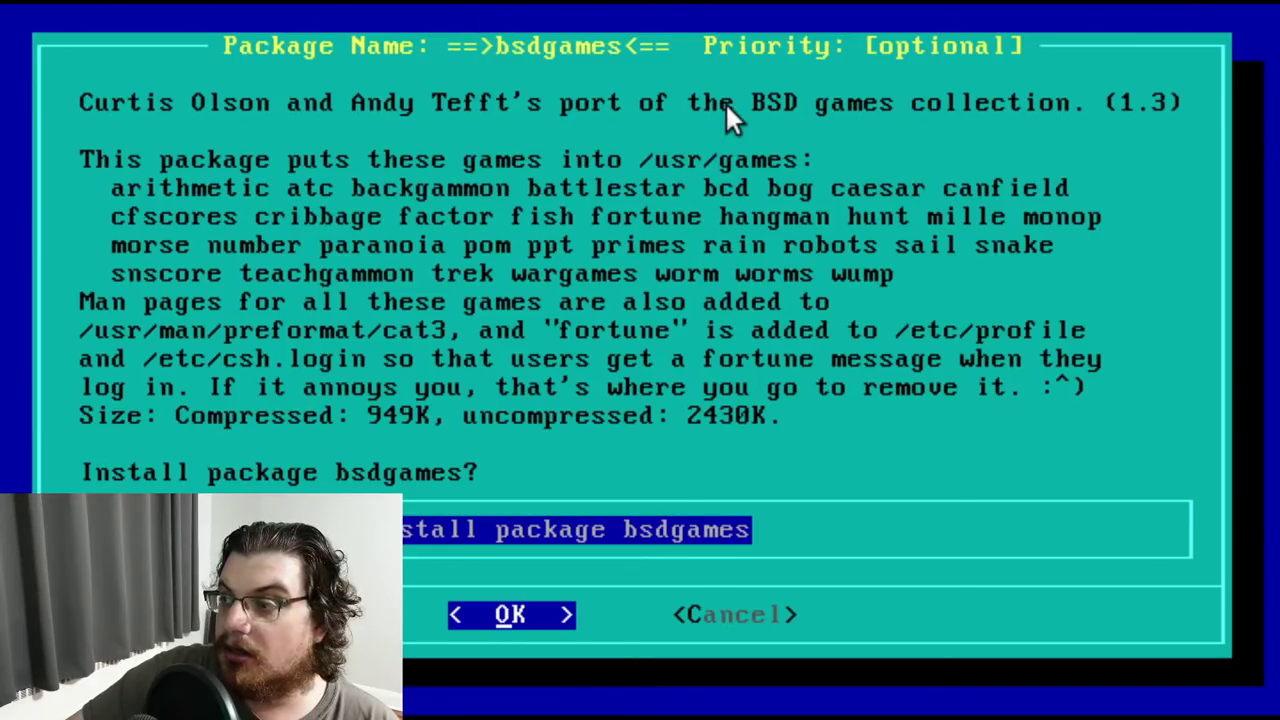
pyautogui.press('Return')
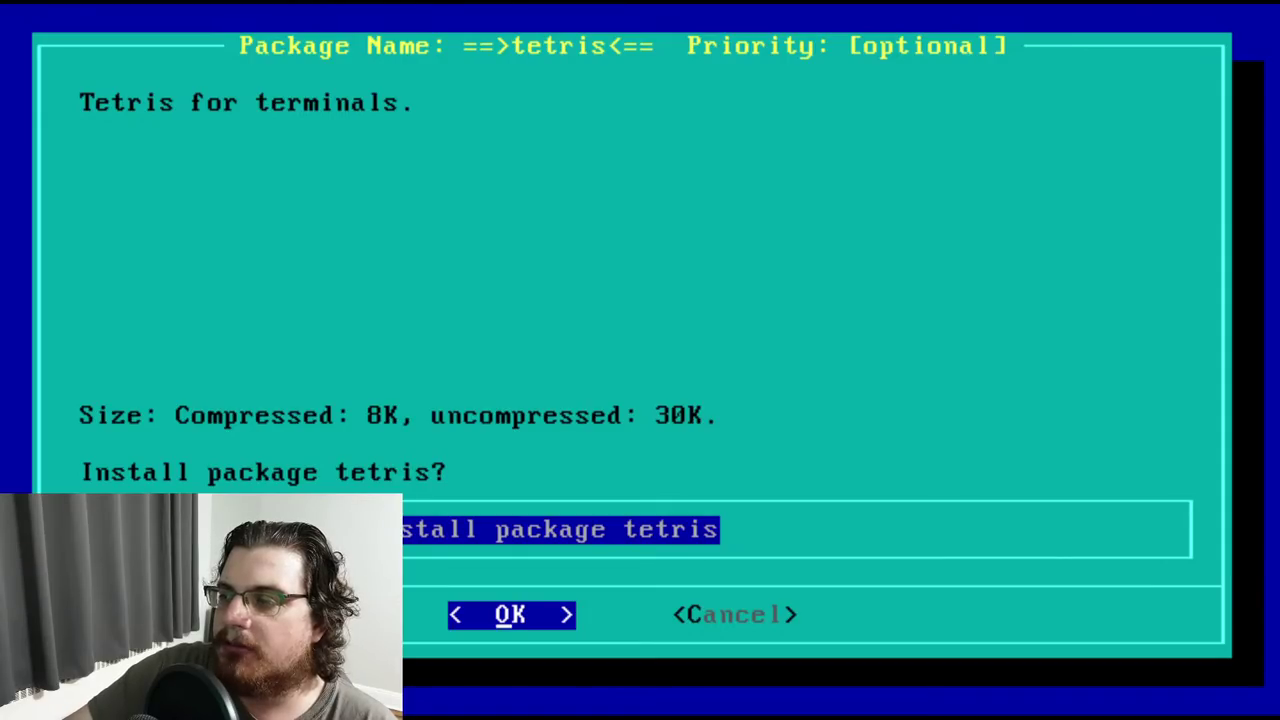
pyautogui.press('Return')
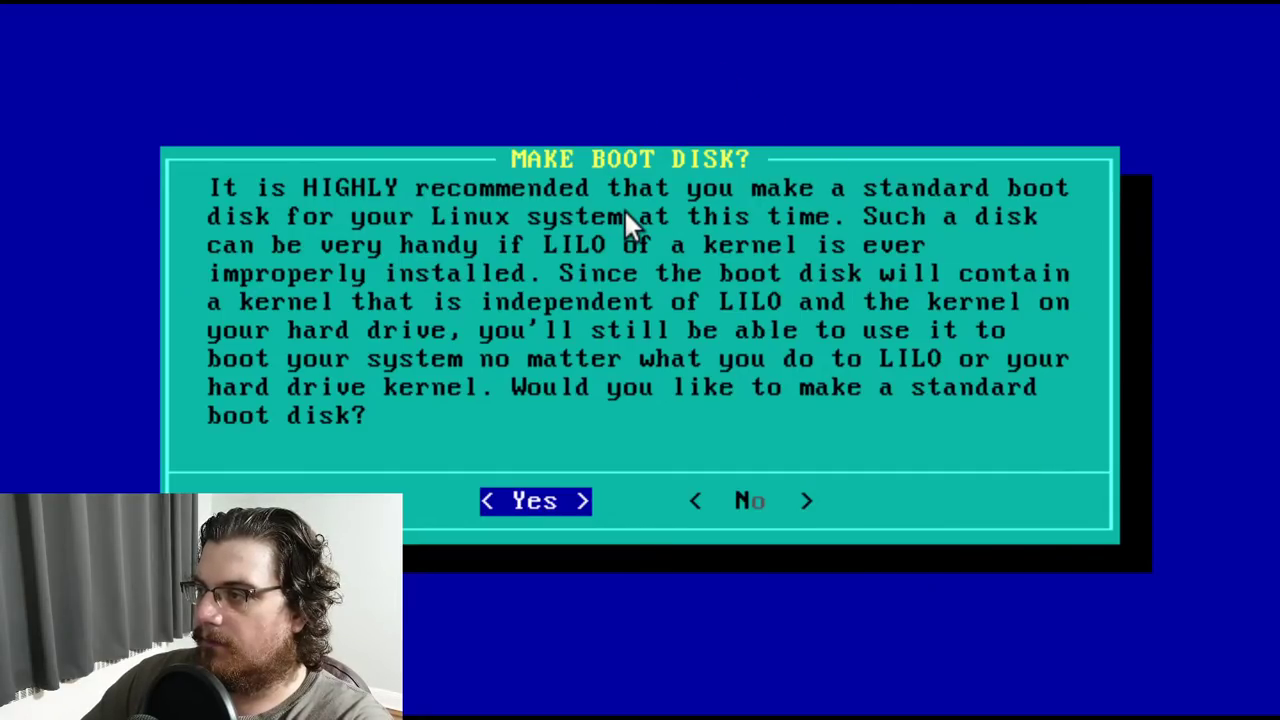
# Write a standard boot disk and skip modem setup
pyautogui.press('Return')
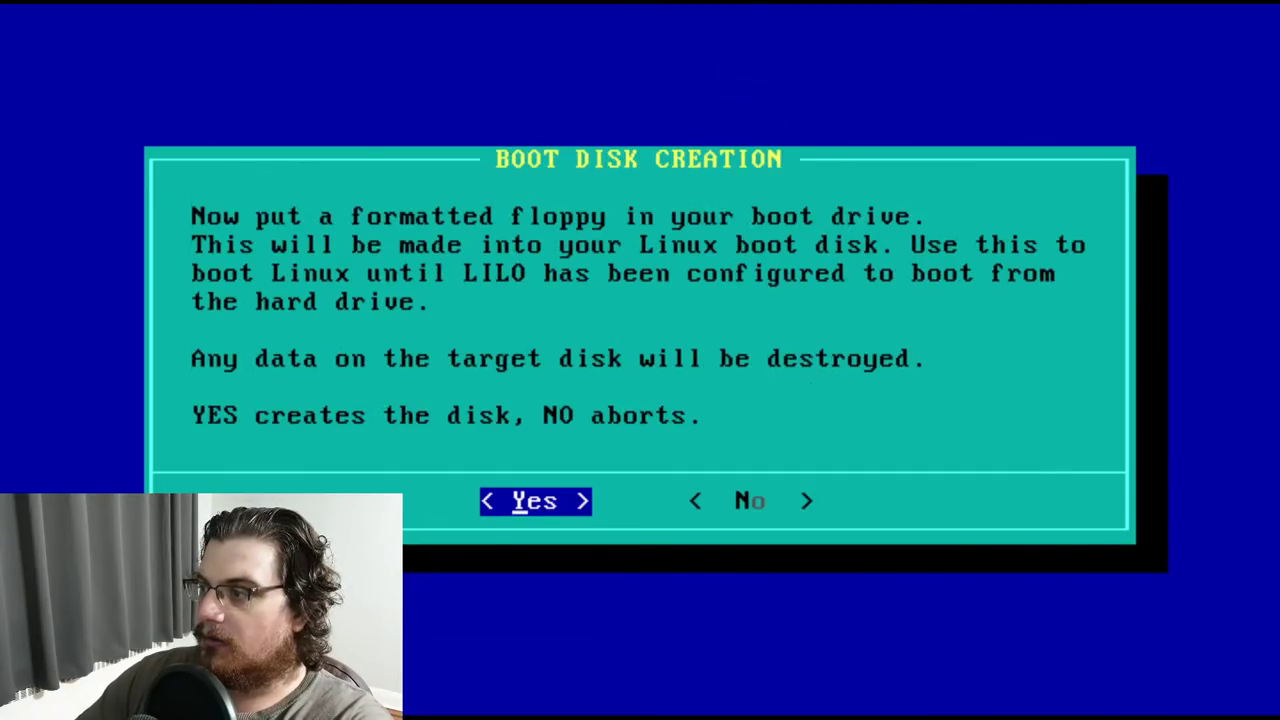
pyautogui.press('Return')
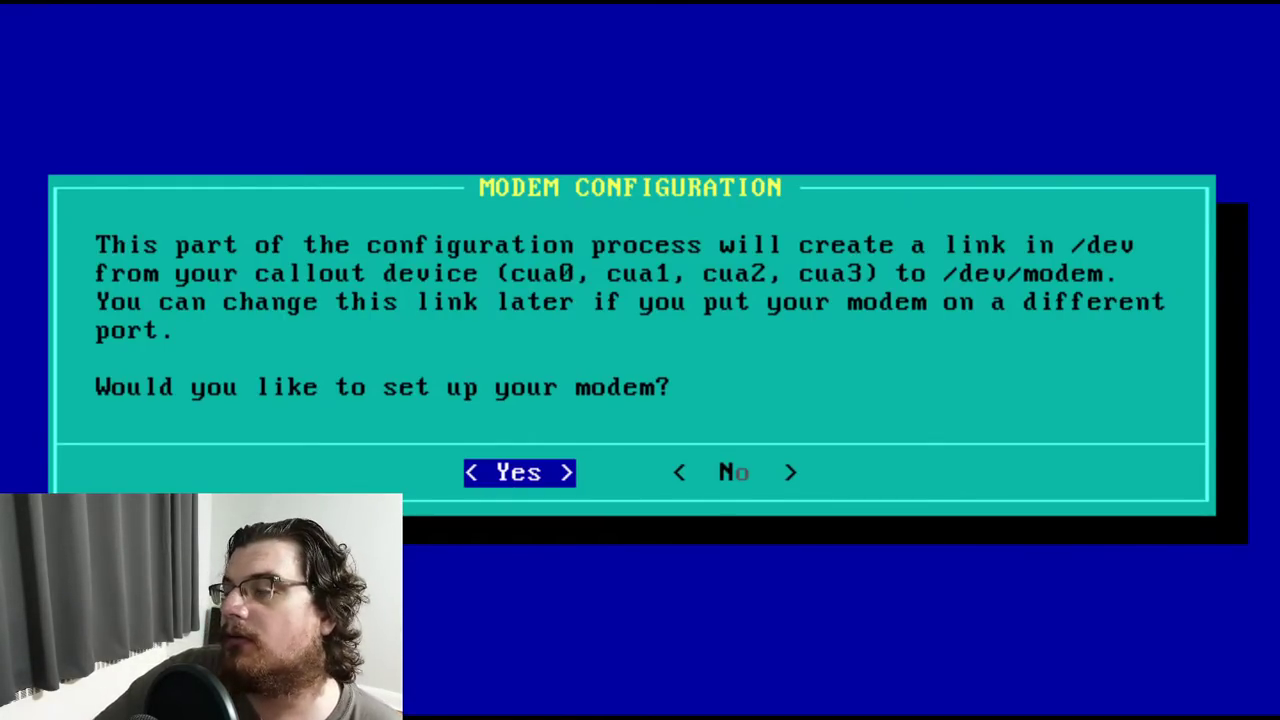
pyautogui.press('Right')
pyautogui.press('Return')
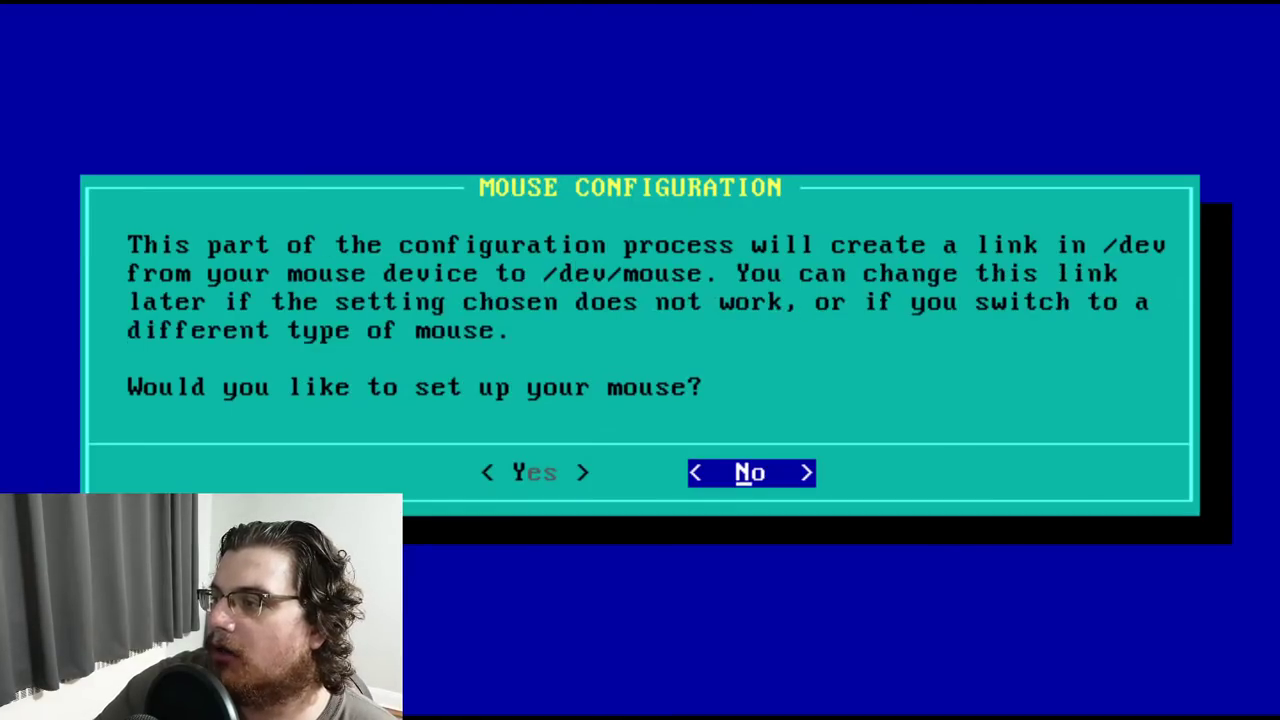
# Set up the mouse on serial port ttyS0
pyautogui.press('Left')
pyautogui.press('Return')
pyautogui.press('Down')
pyautogui.press('Down')
pyautogui.press('Down')
pyautogui.press('Down')
pyautogui.press('Down')
pyautogui.press('Return')
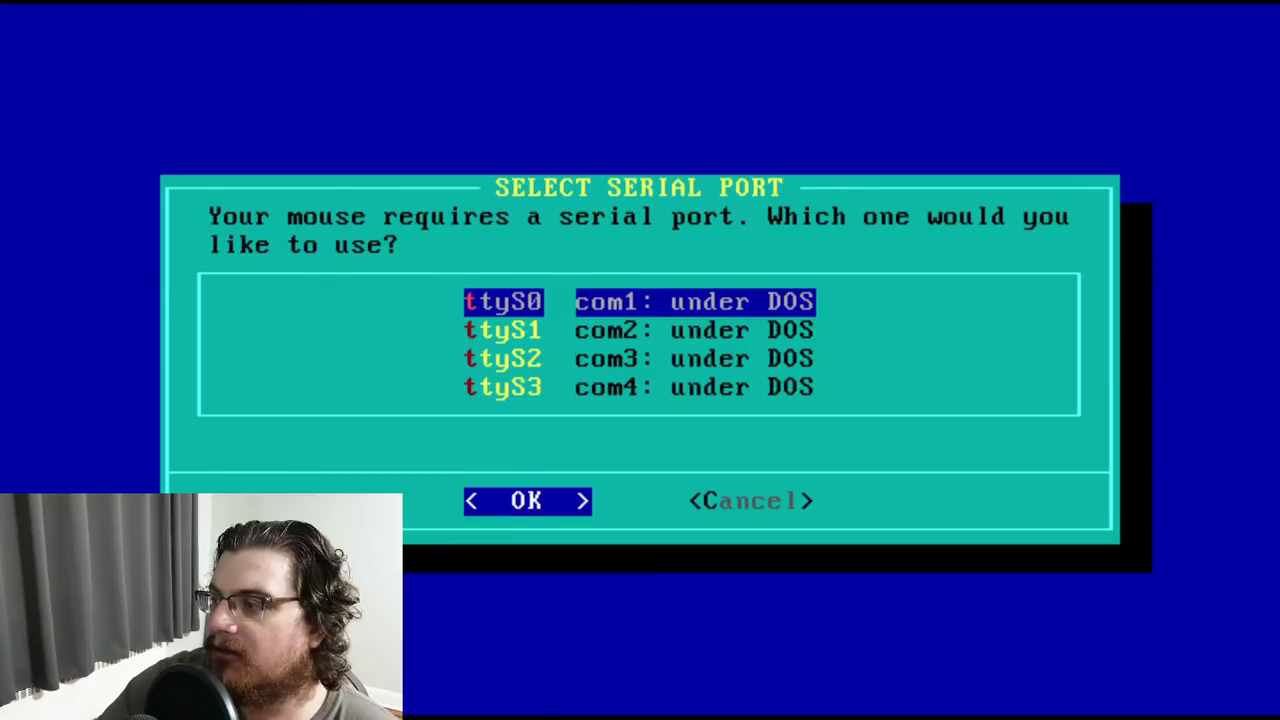
pyautogui.press('Return')
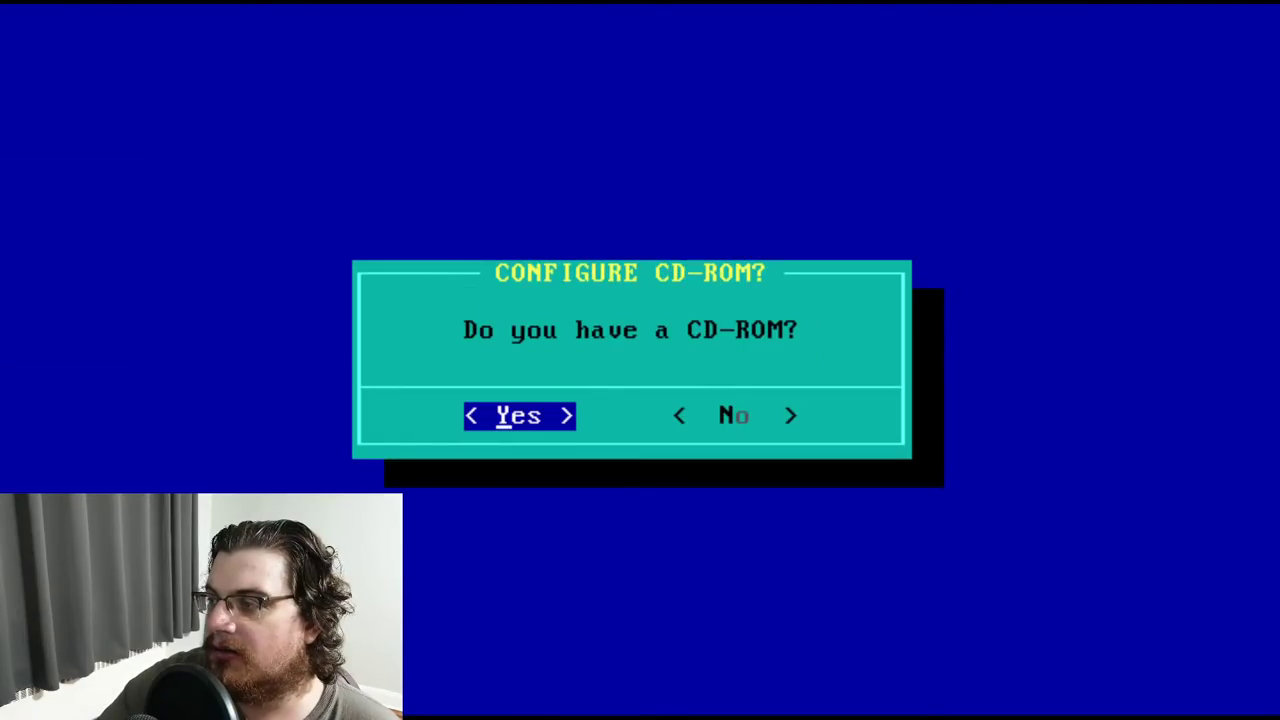
# Skip CD-ROM configuration and choose LILO installation to the Master Boot Record
pyautogui.press('Right')
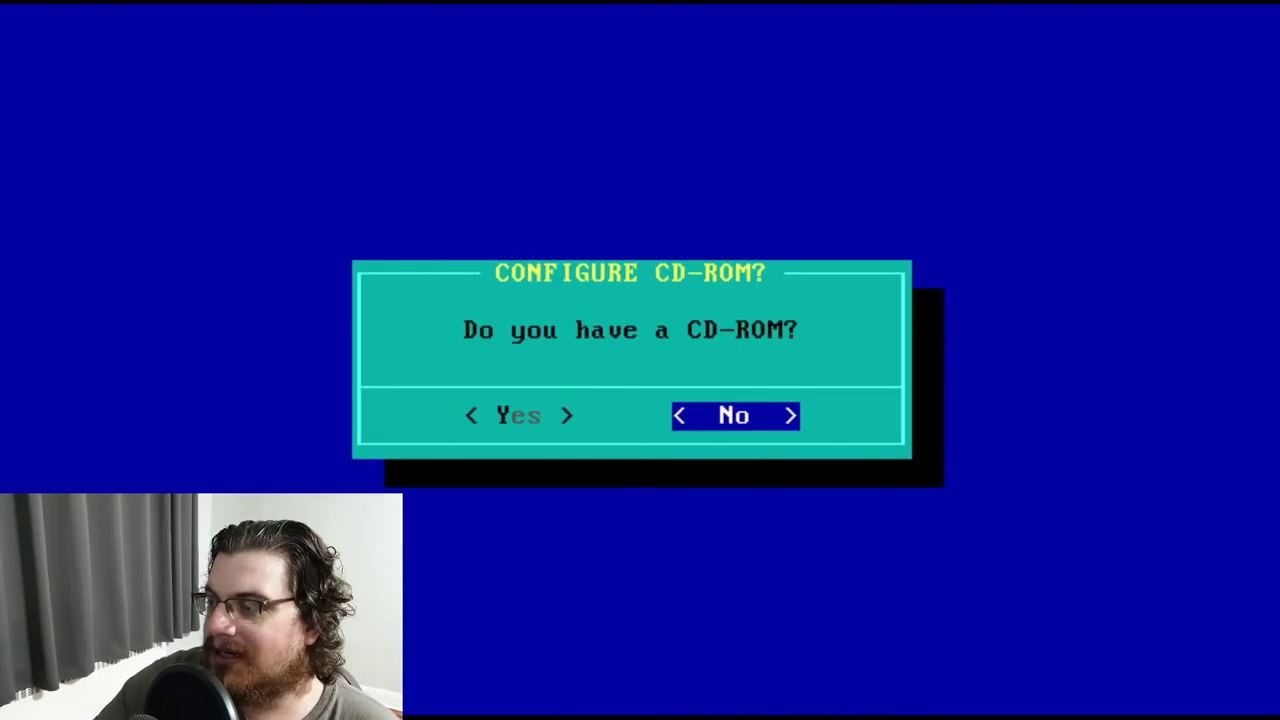
pyautogui.press('Return')
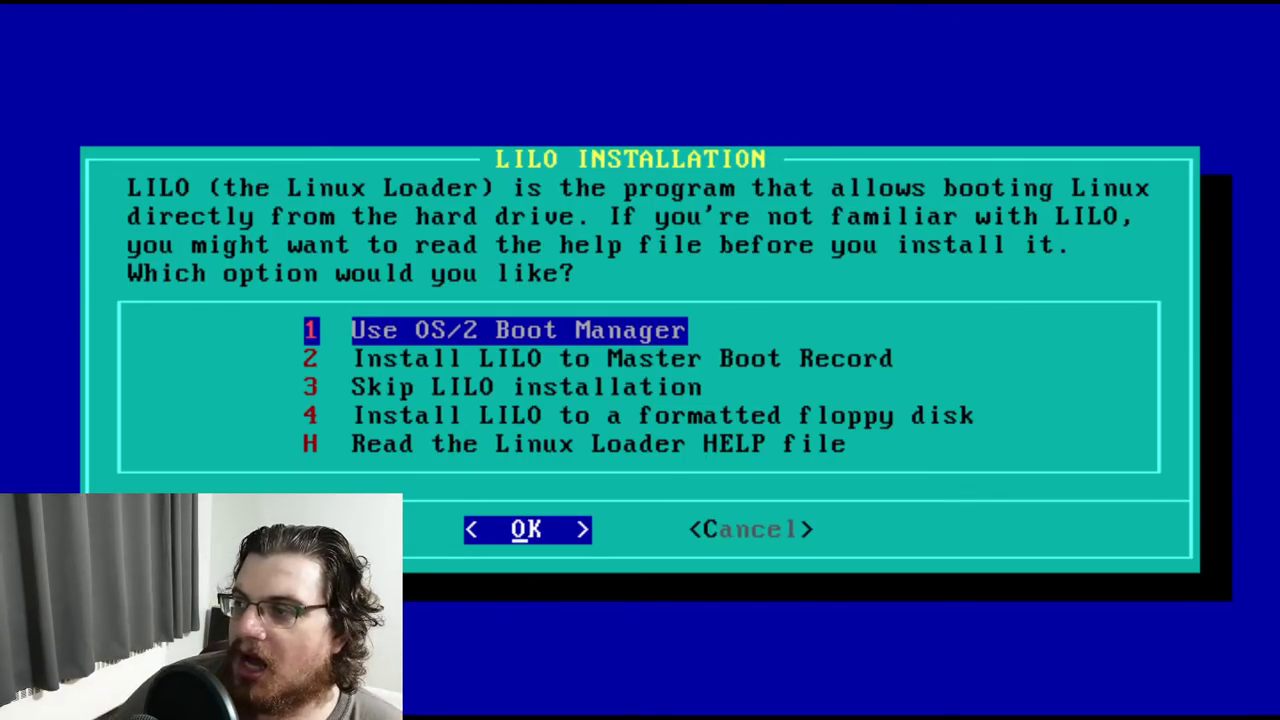
pyautogui.press('Down')
pyautogui.press('Down')
pyautogui.press('Down')
pyautogui.press('Up')
pyautogui.press('Up')
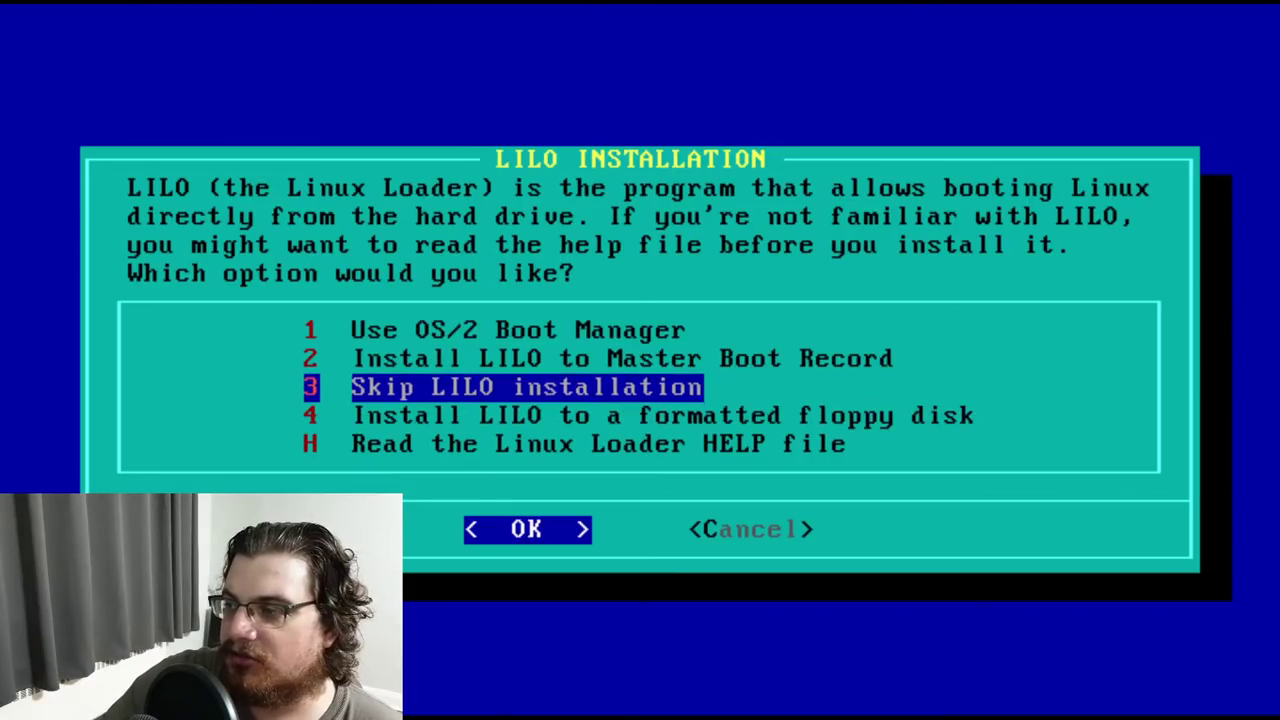
pyautogui.press('Return')
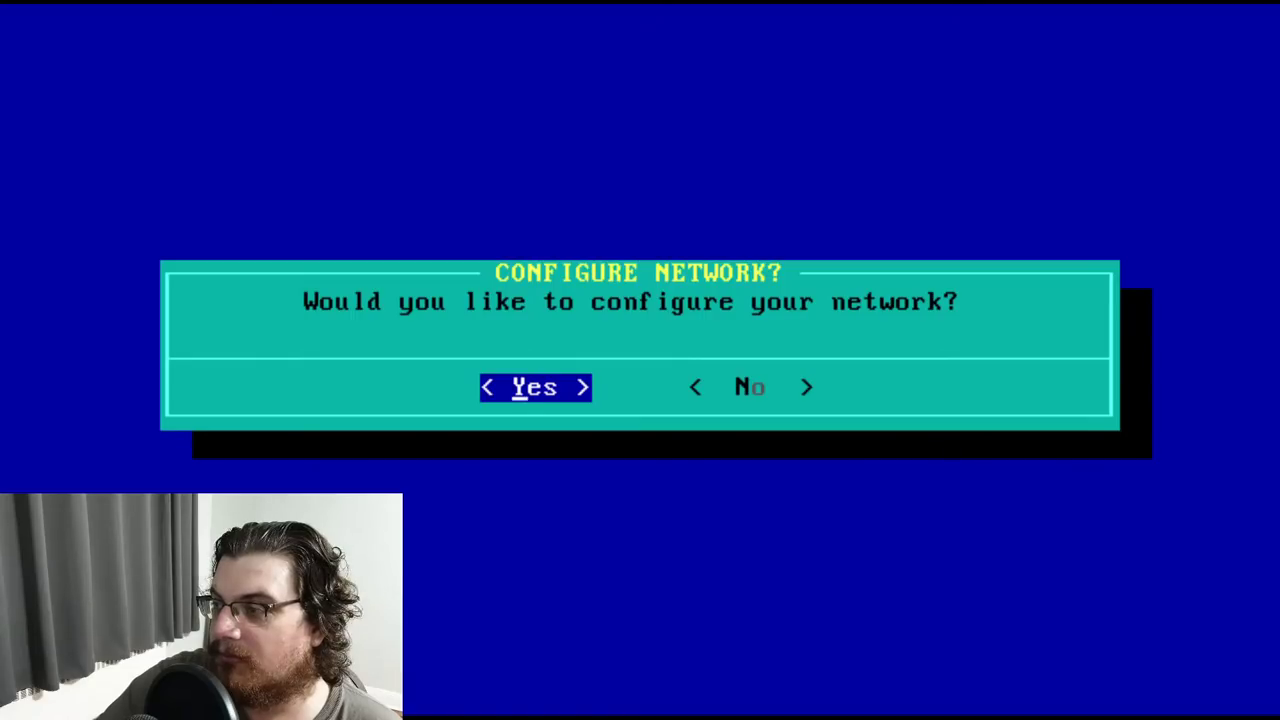
# Start network configuration with hostname 'magic' and domain 'nonexist'
pyautogui.press('Return')
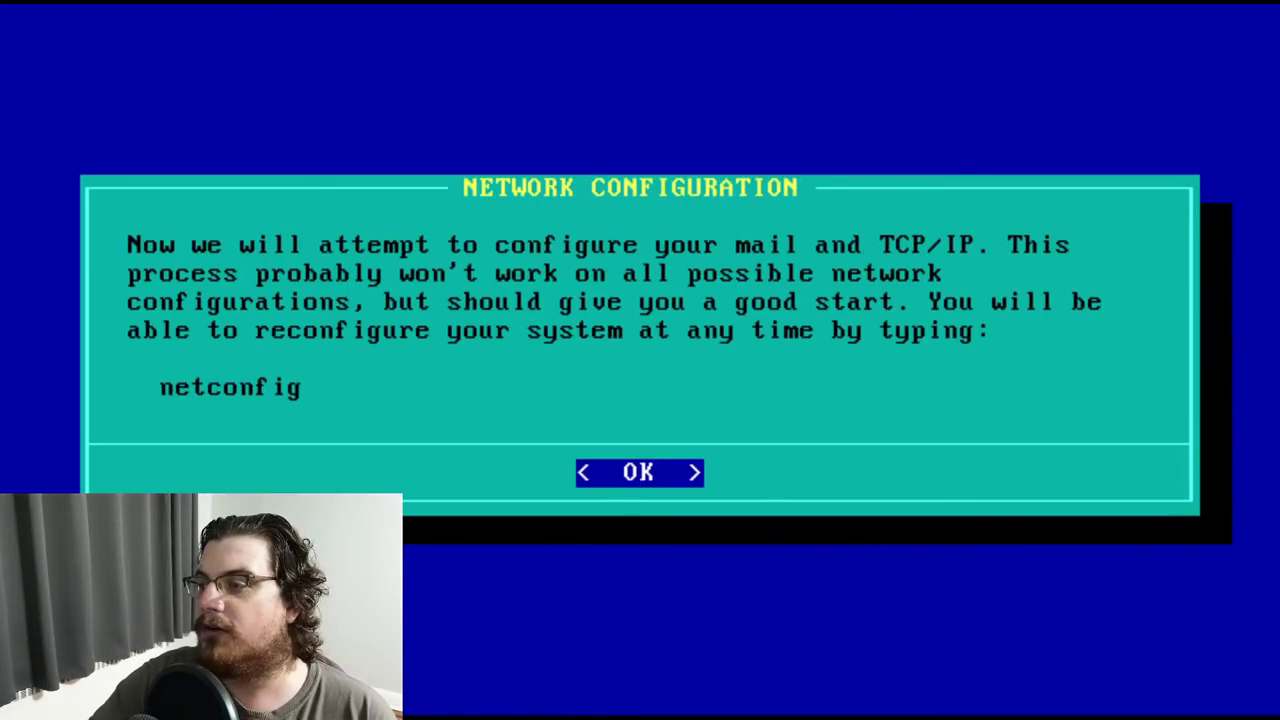
pyautogui.press('Return')
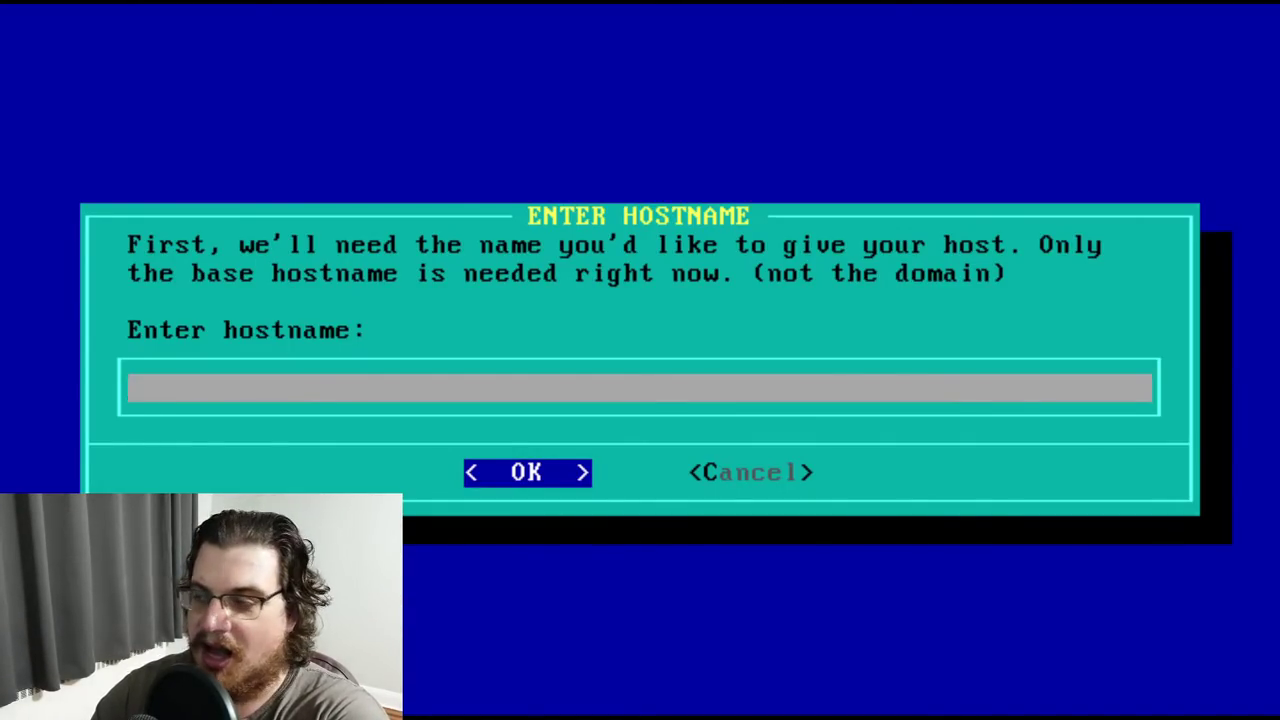
pyautogui.write('magic')
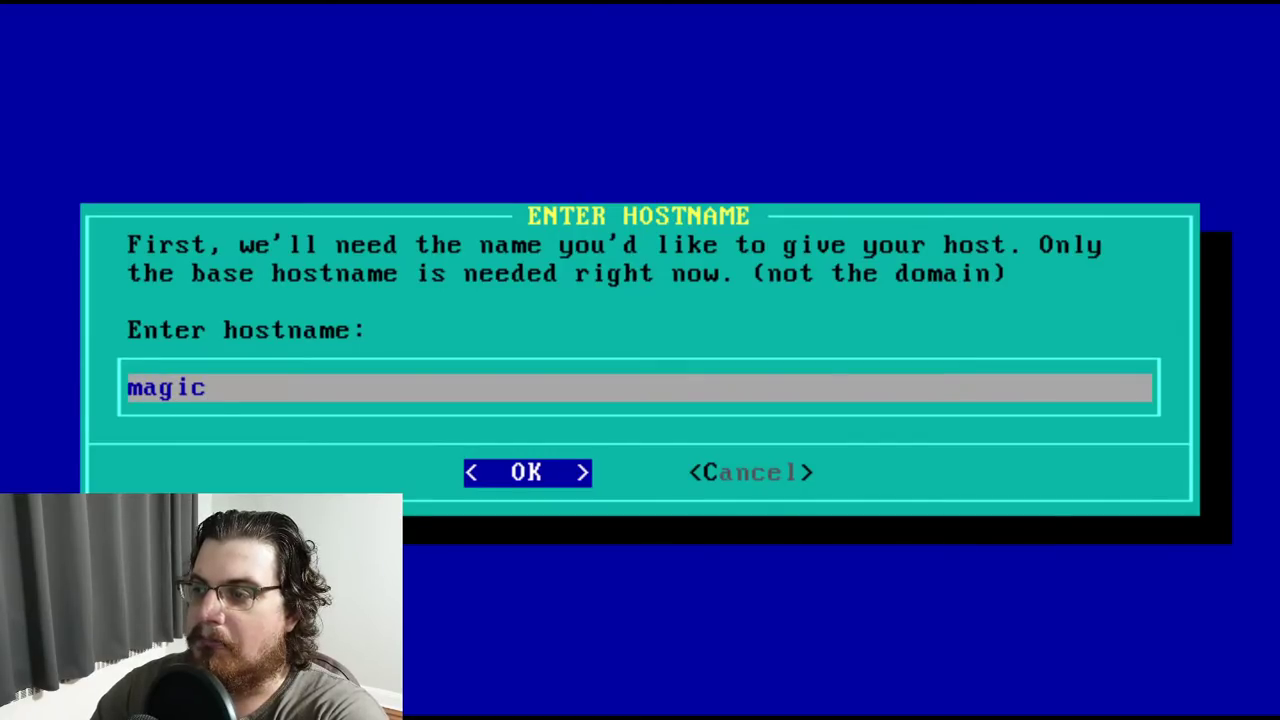
pyautogui.press('Return')
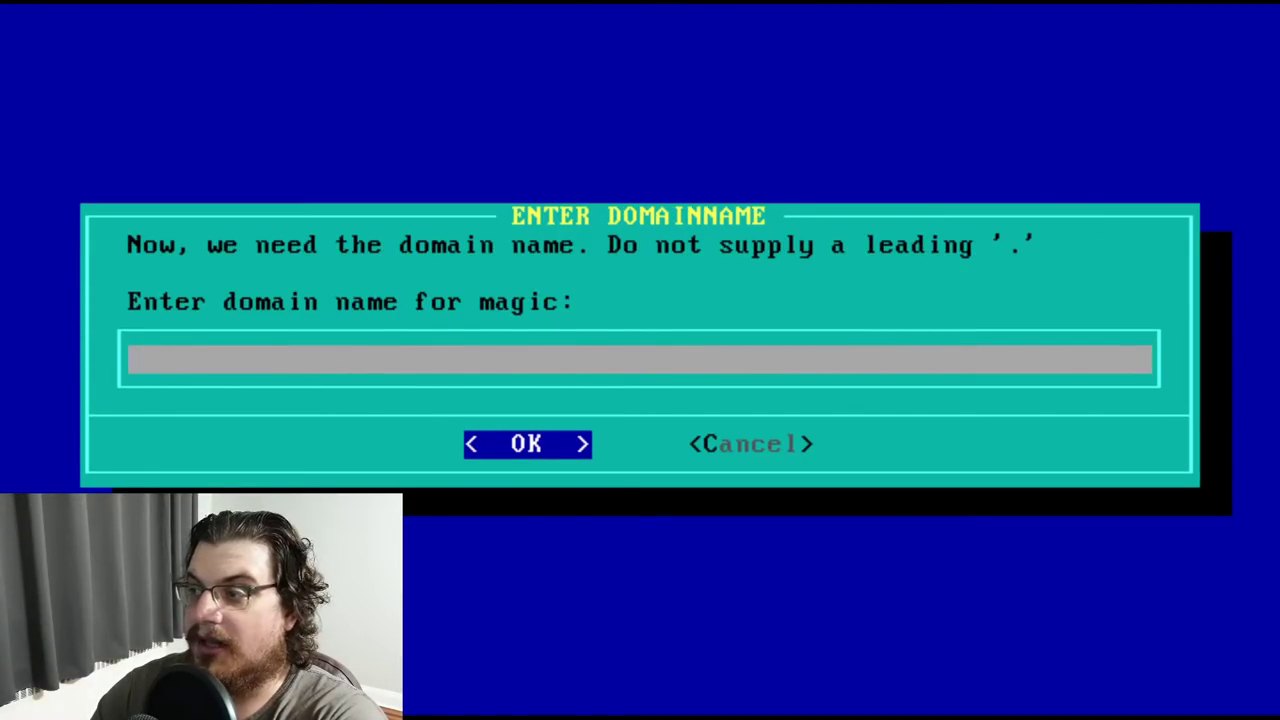
pyautogui.write('nonexist')
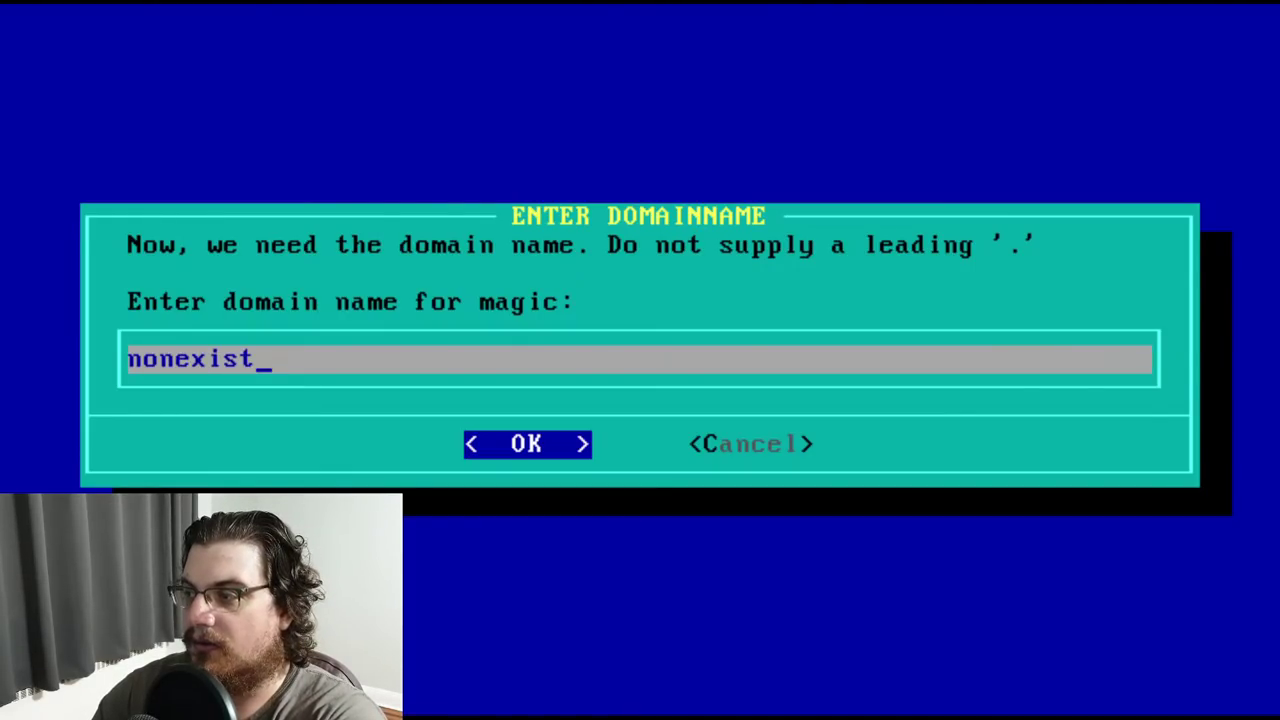
pyautogui.press('Return')
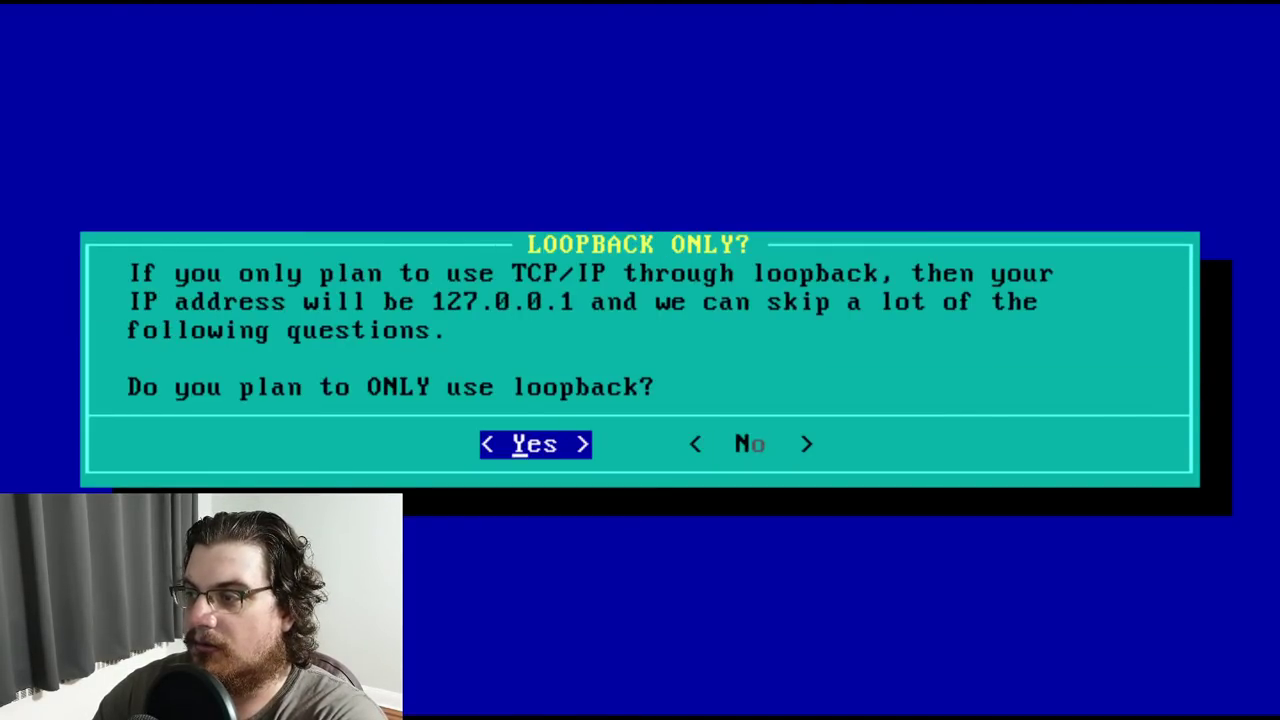
# Use a real network with IP 10.0.2.15 and network address 10.0.2.0
pyautogui.press('Right')
pyautogui.press('Return')
pyautogui.write('10')
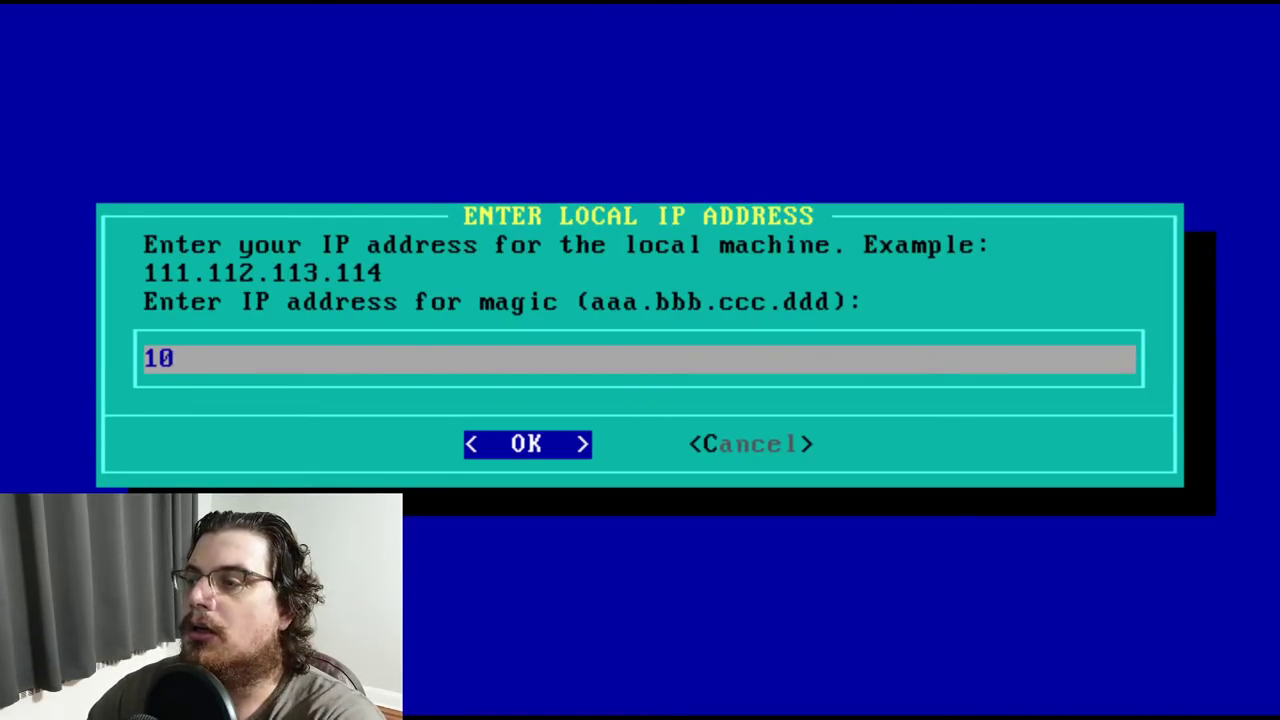
pyautogui.write('.0.2.15')
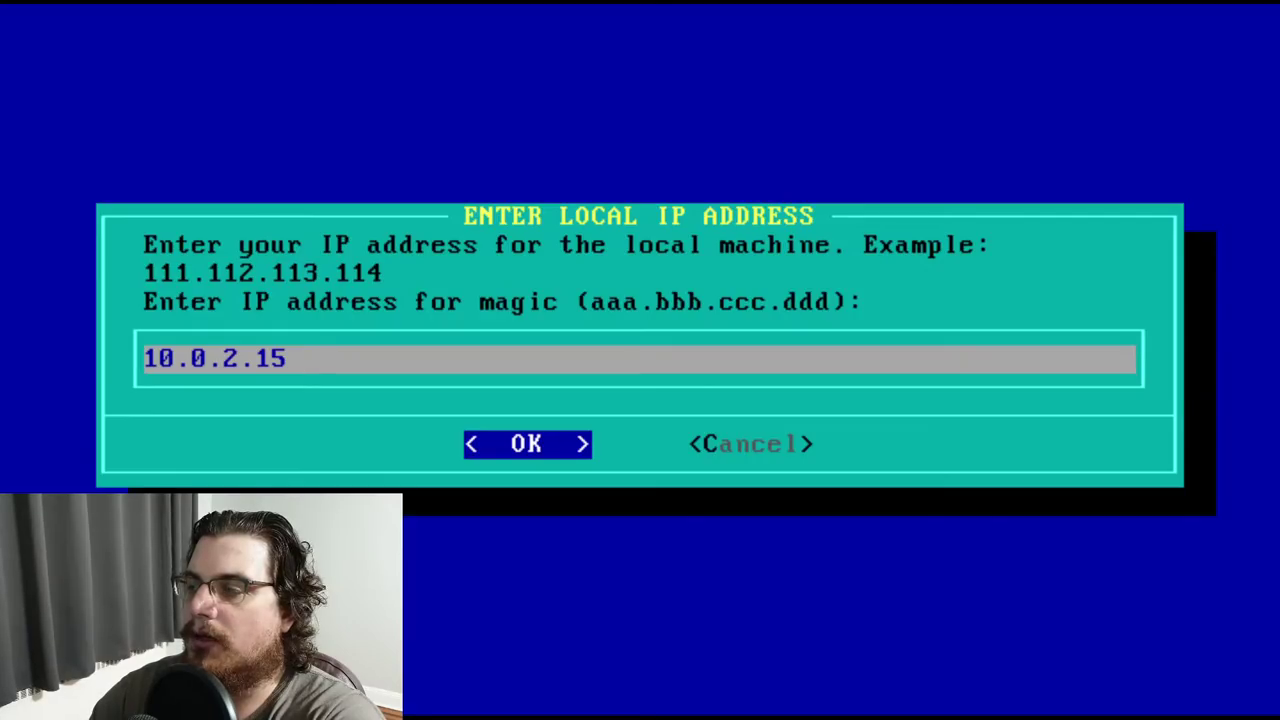
pyautogui.press('Return')
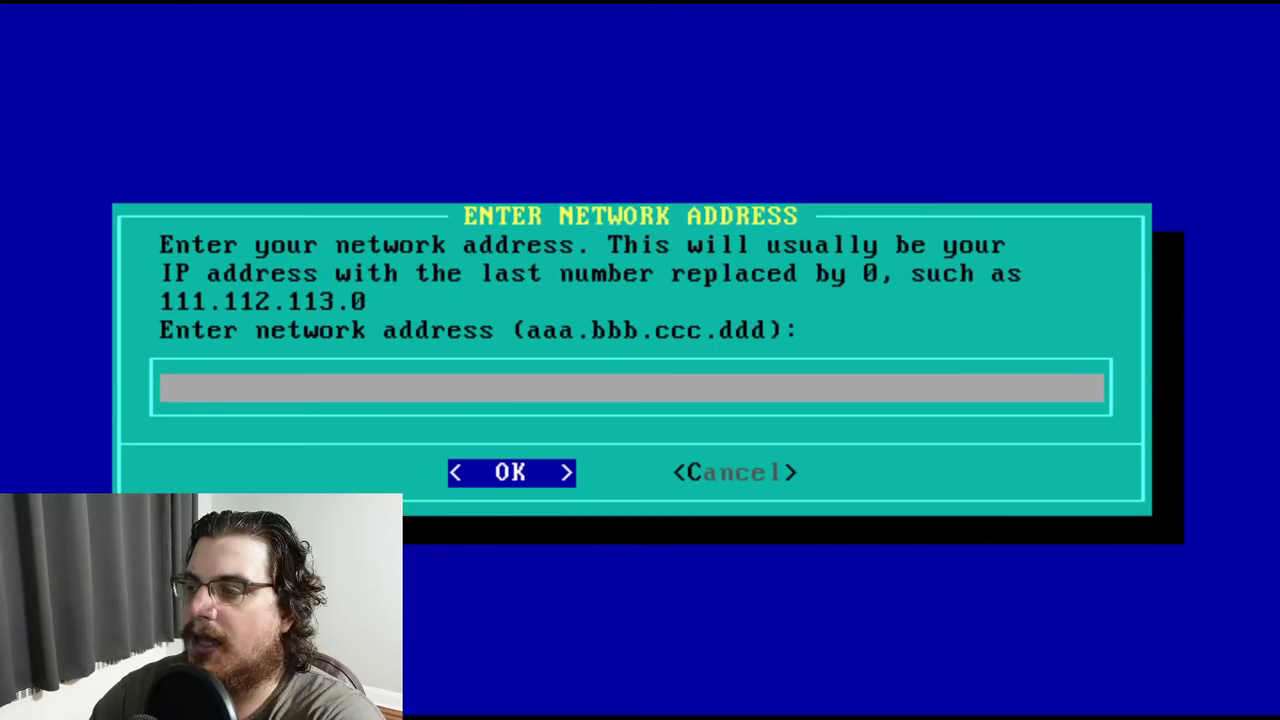
pyautogui.write('255.255')
pyautogui.press('BackSpace')
pyautogui.press('BackSpace')
pyautogui.press('BackSpace')
pyautogui.press('BackSpace')
pyautogui.press('BackSpace')
pyautogui.press('BackSpace')
pyautogui.press('BackSpace')
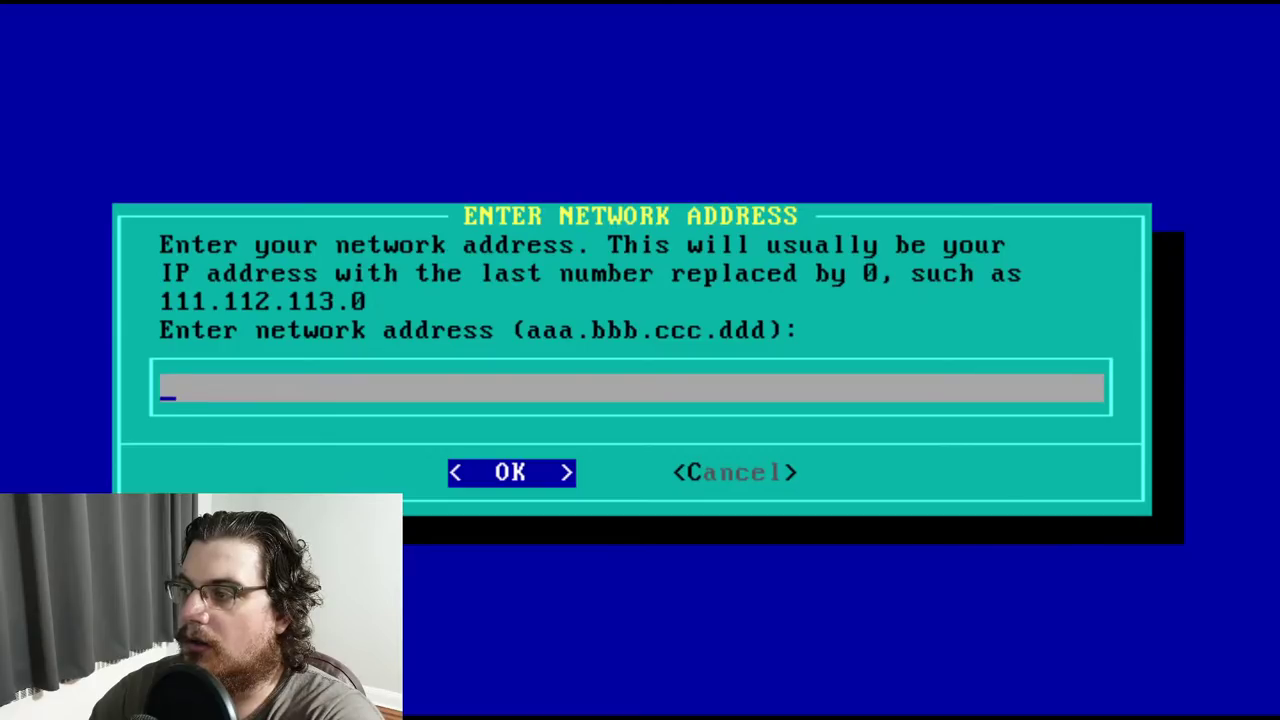
pyautogui.write('10.')
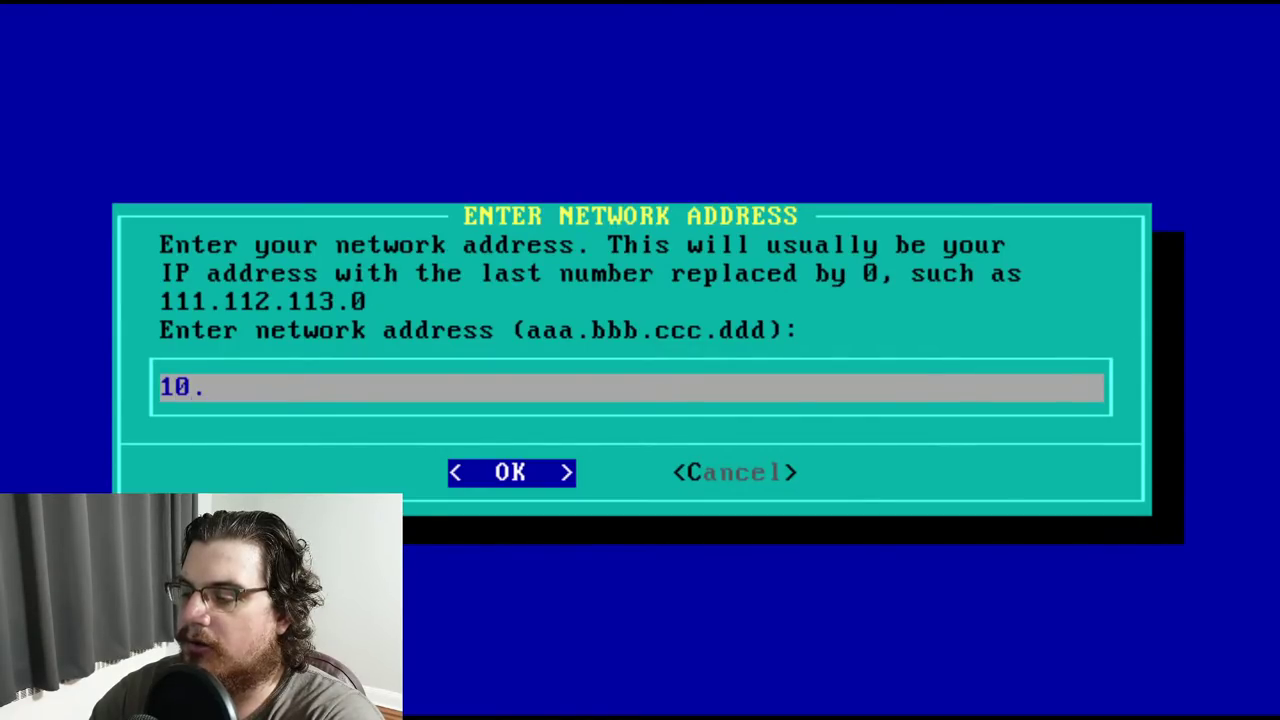
pyautogui.write('0.2.0')
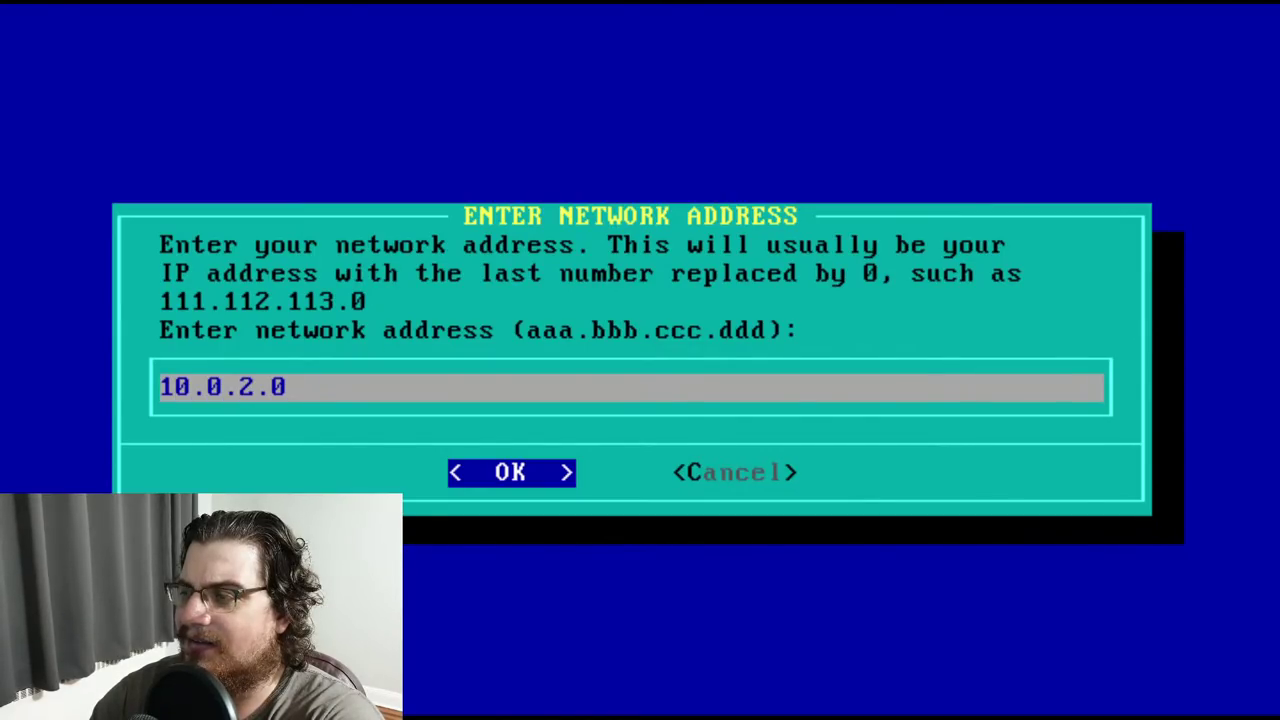
pyautogui.press('Return')
# Enter gateway 10.0.2.2, netmask 255.255.255.0, broadcast 10.0.2.255 and nameserver 8.8.8.8
pyautogui.write('10.0.2.2')
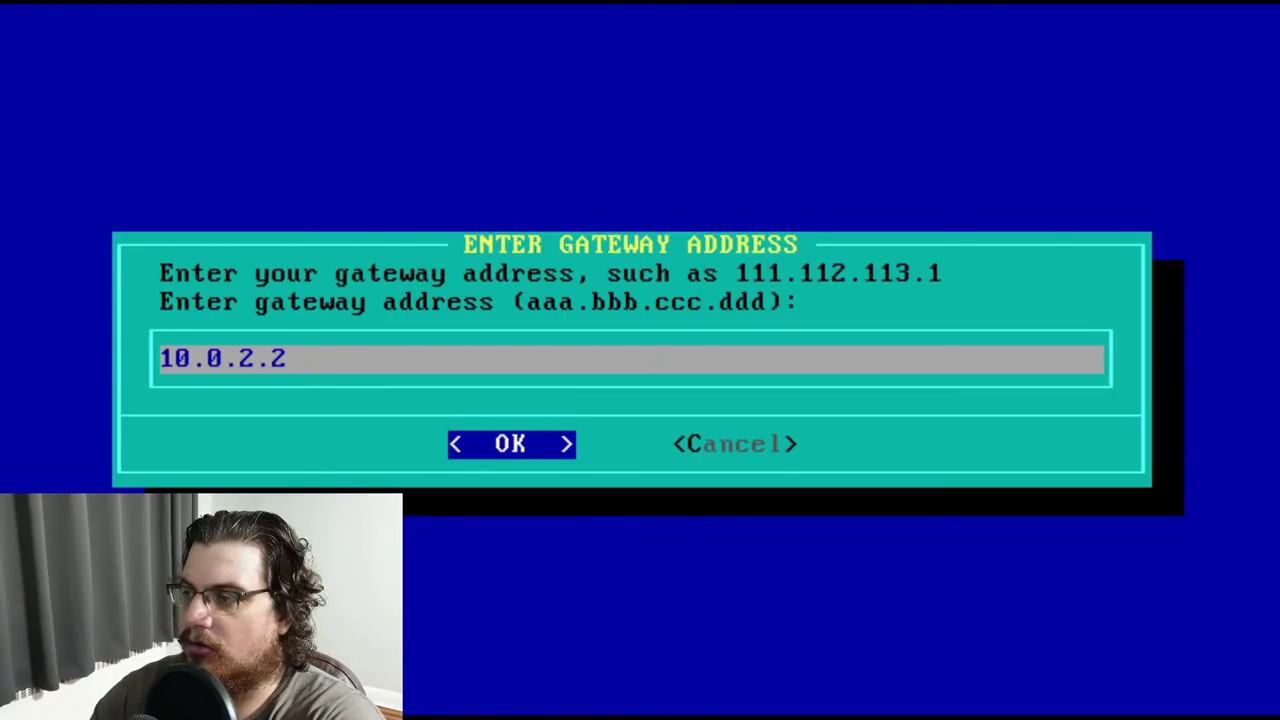
pyautogui.press('Return')
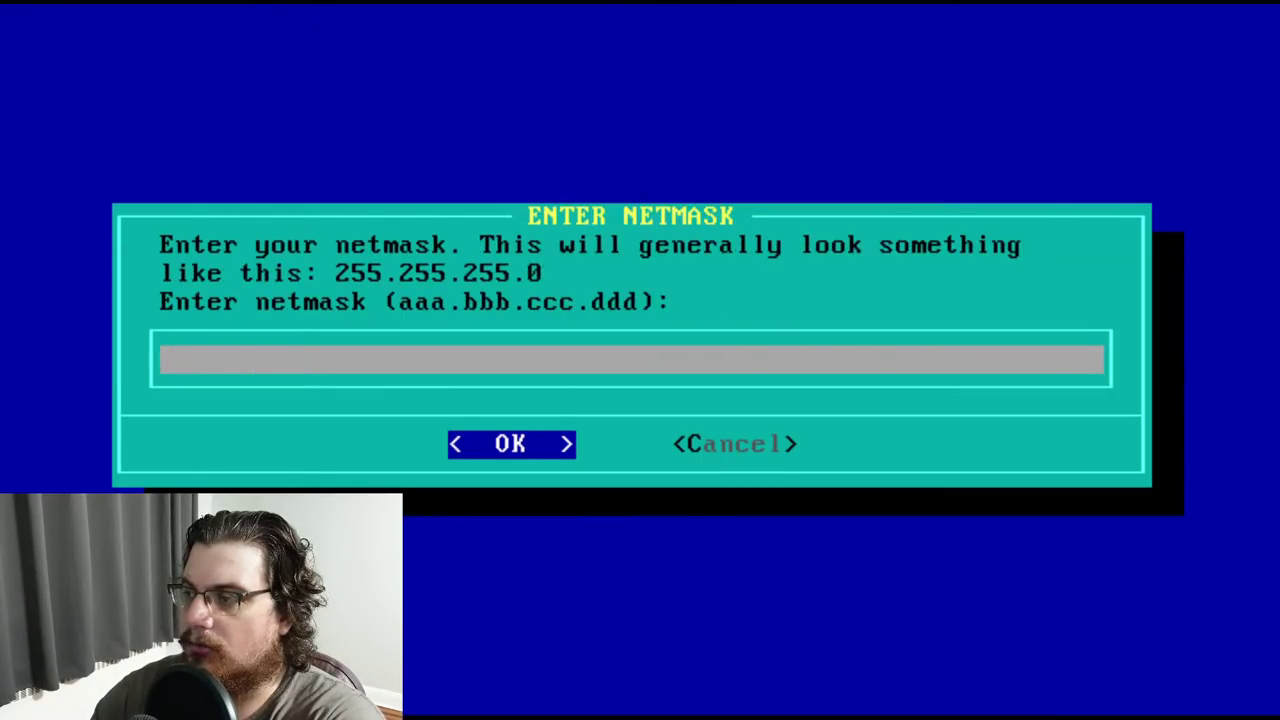
pyautogui.write('255.255.255.0')
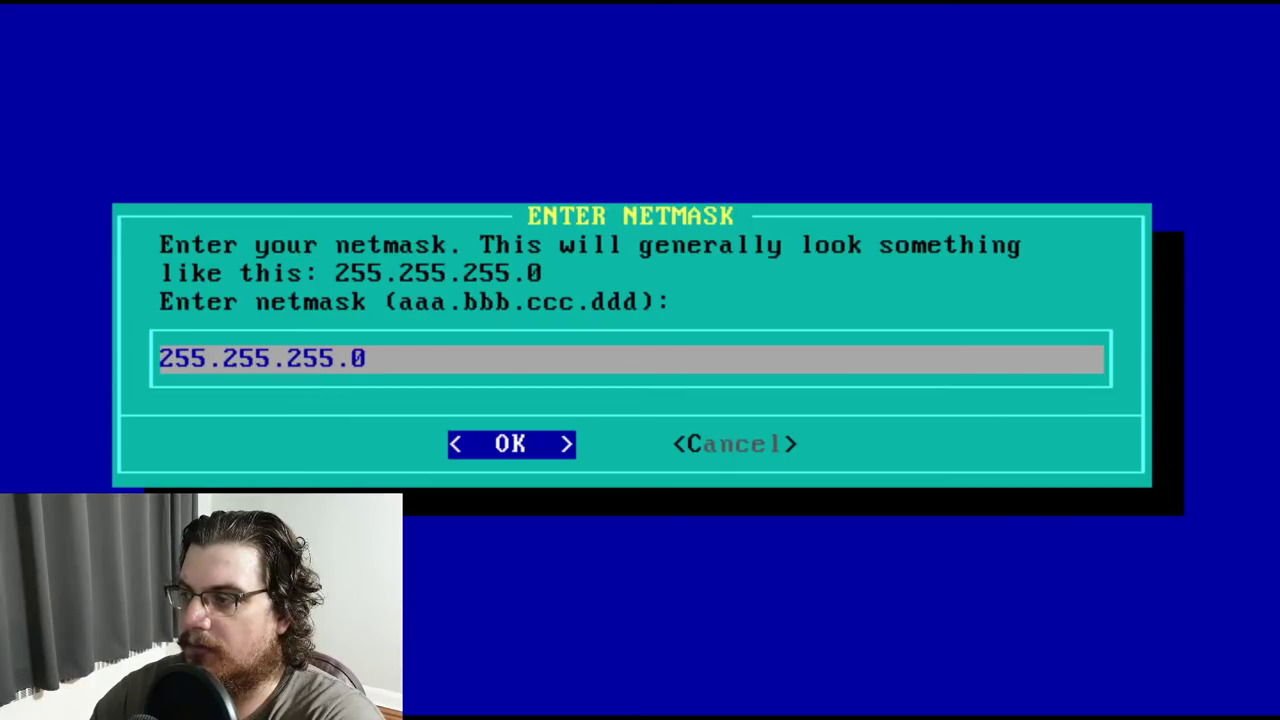
pyautogui.press('Return')
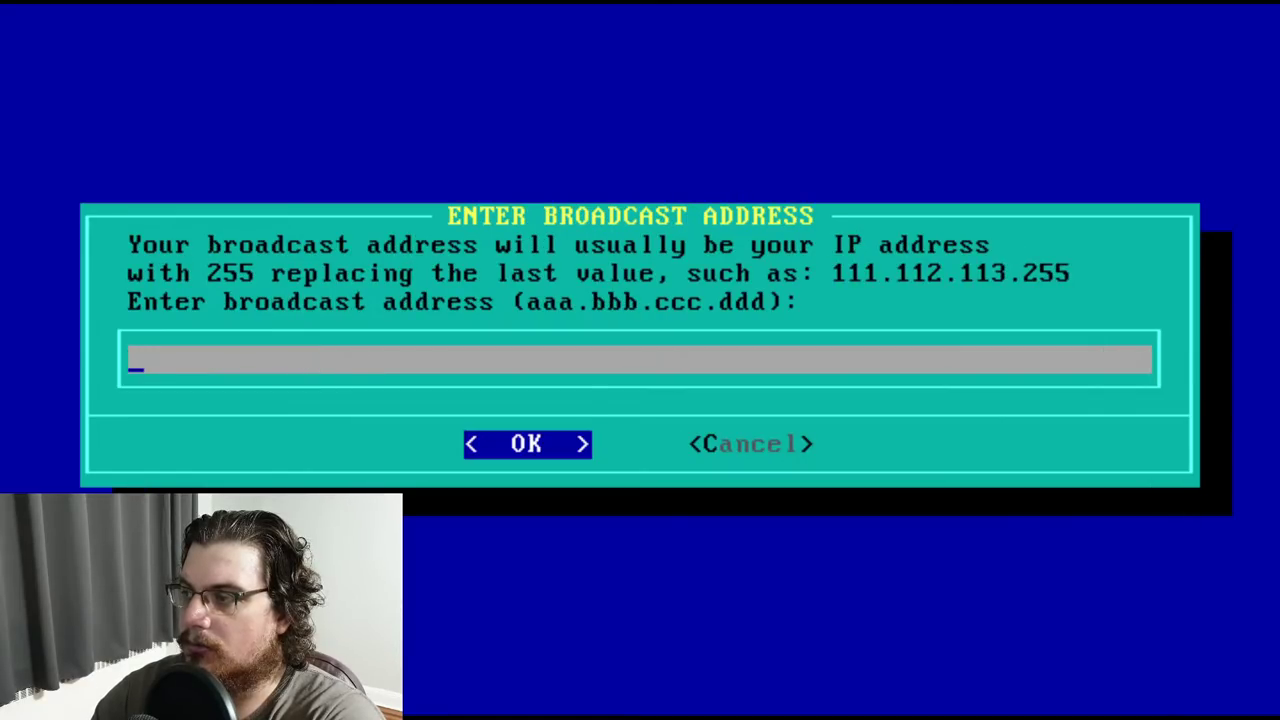
pyautogui.write('10.0.2.255')
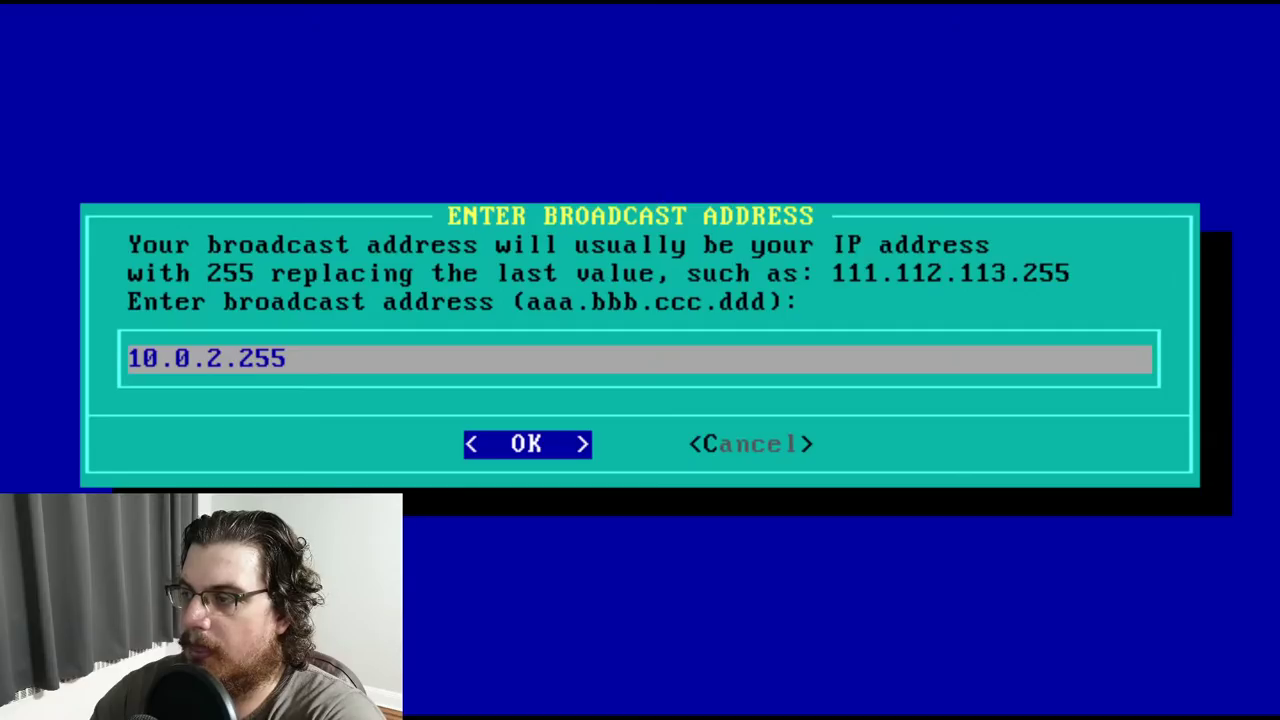
pyautogui.press('Return')
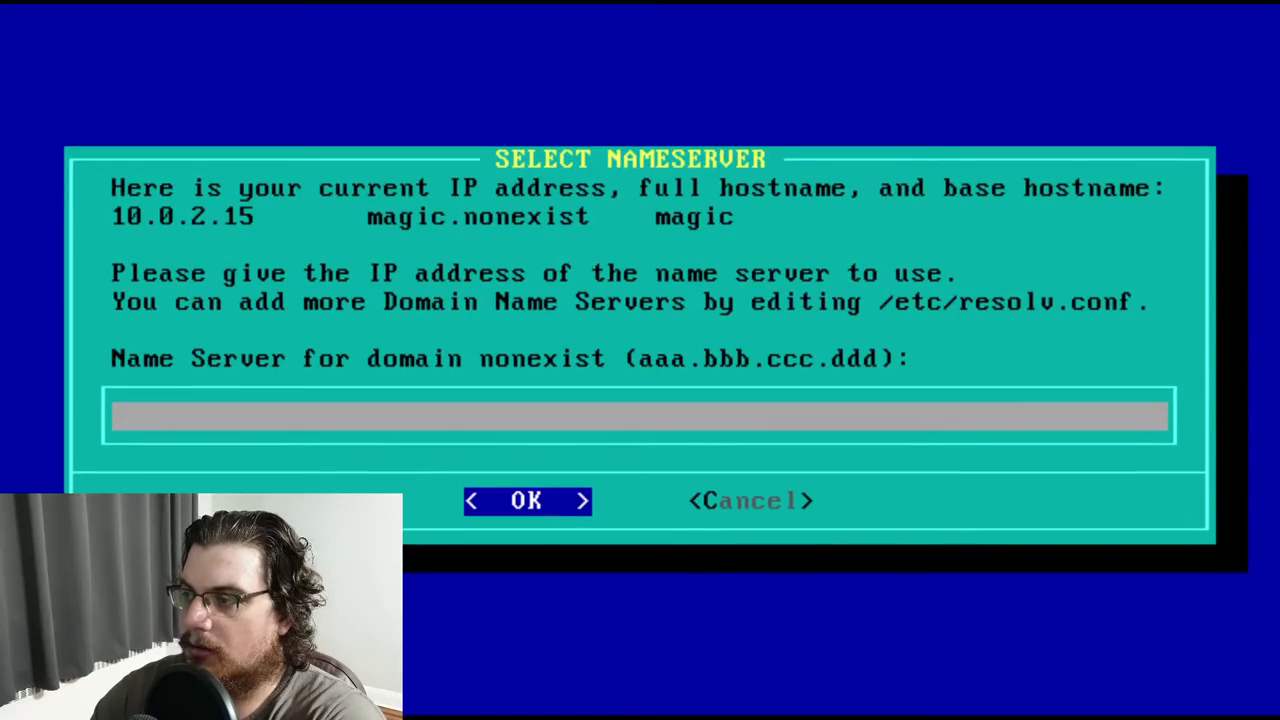
pyautogui.write('8.8.8.8')
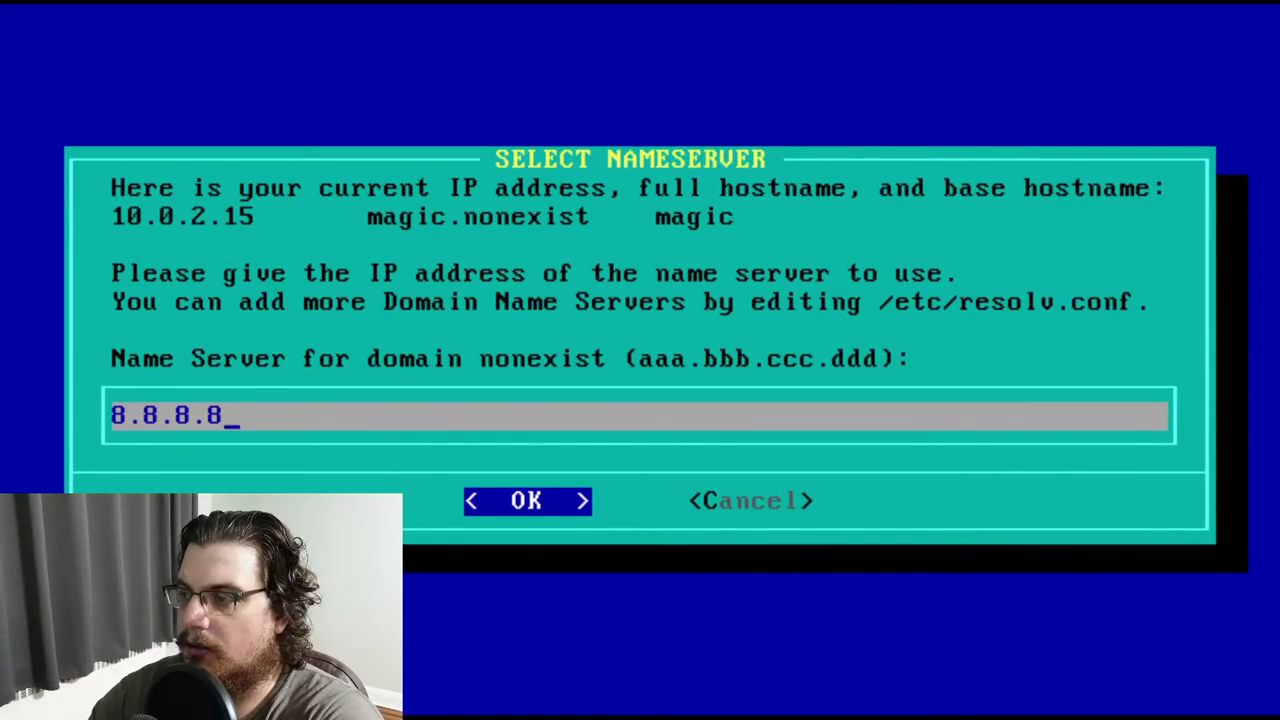
pyautogui.press('Return')
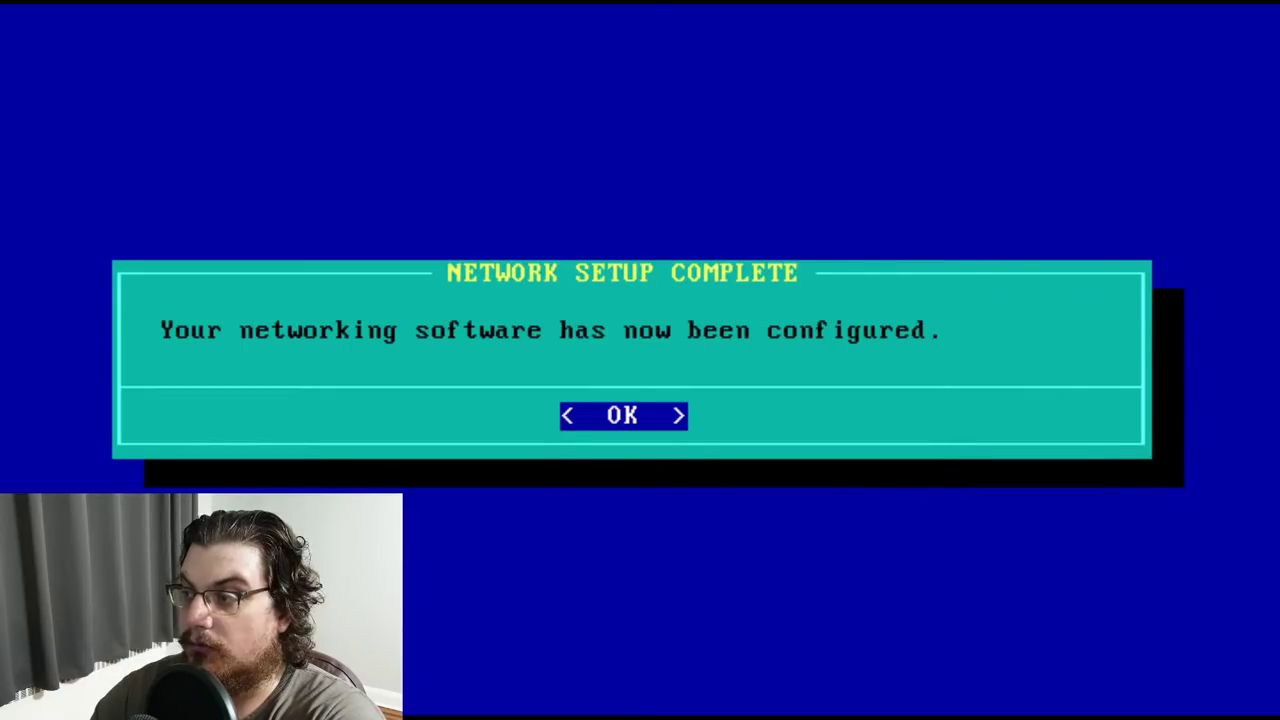
# Set the timezone to US/Eastern
pyautogui.press('Return')
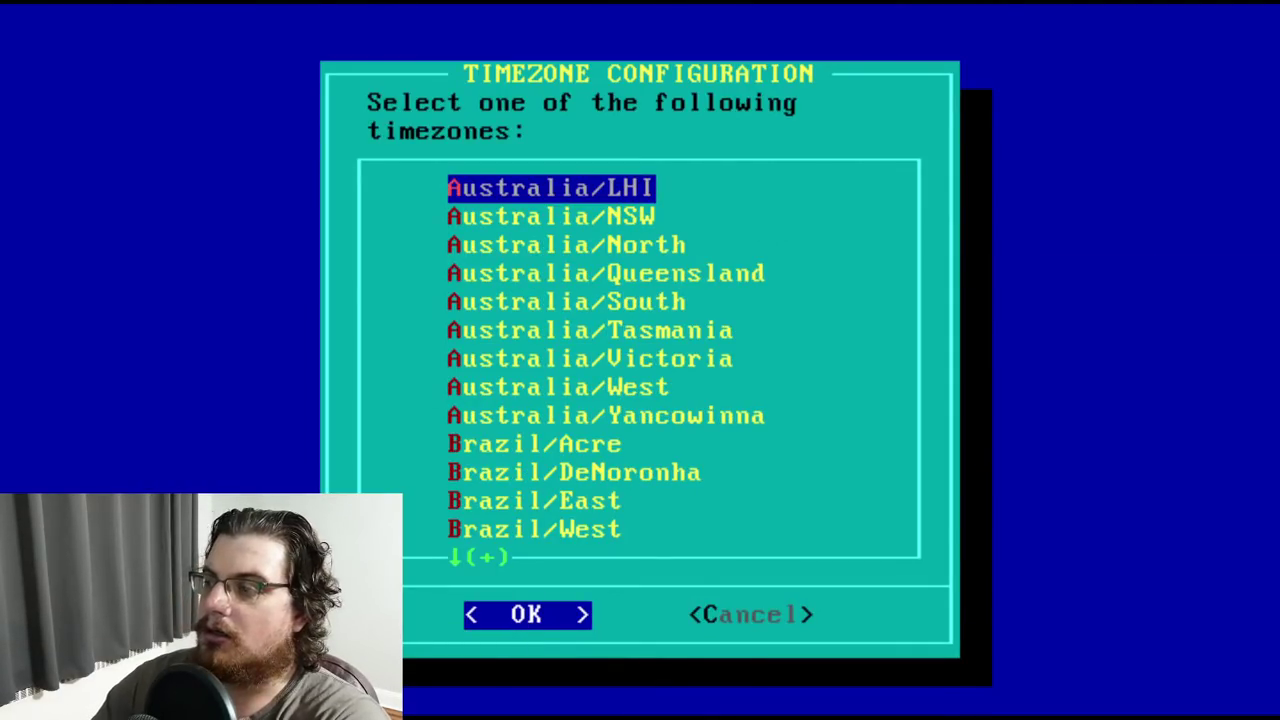
pyautogui.press('Down')
pyautogui.press('Down')
pyautogui.press('Down')
pyautogui.press('Down')
pyautogui.press('Down')
pyautogui.press('Down')
pyautogui.press('Down')
pyautogui.press('Down')
pyautogui.press('Down')
pyautogui.press('Down')
pyautogui.press('Down')
pyautogui.press('Down')
pyautogui.press('Down')
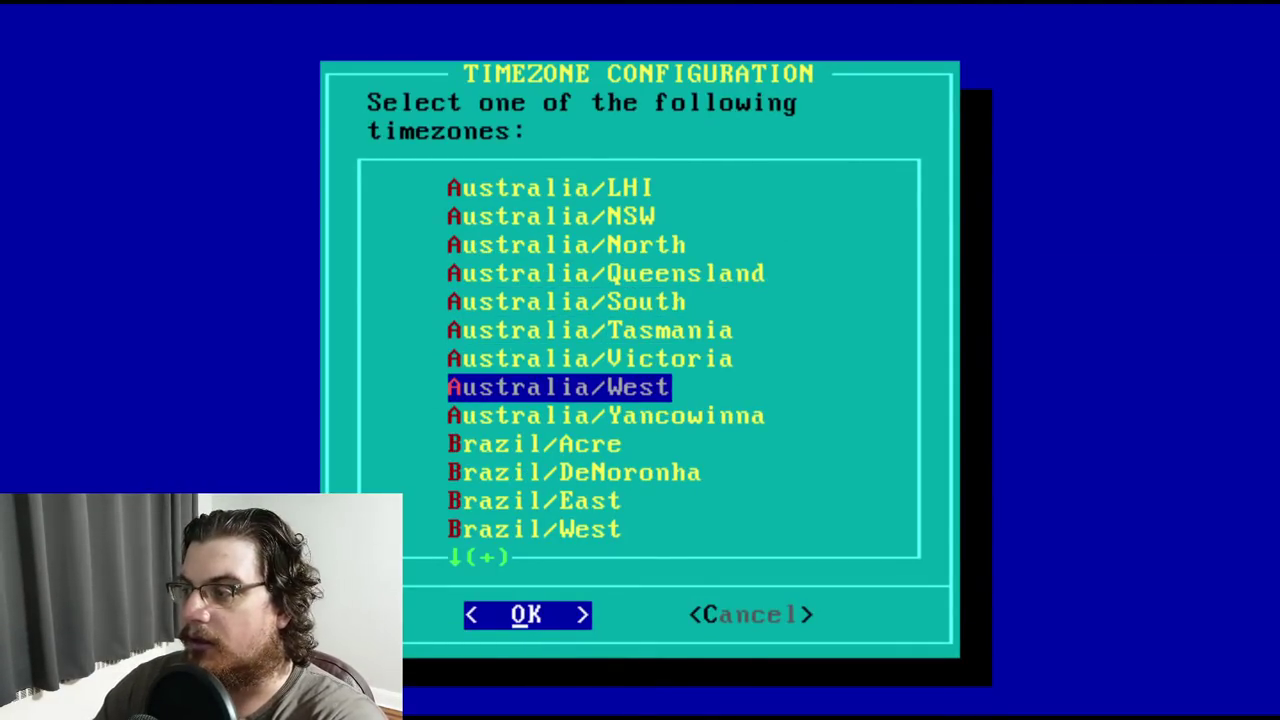
pyautogui.press('Down')
pyautogui.press('Down')
pyautogui.press('Down')
pyautogui.press('Down')
pyautogui.press('Down')
pyautogui.press('Down')
pyautogui.press('Down')
pyautogui.press('Down')
pyautogui.press('Down')
pyautogui.press('Down')
pyautogui.press('Down')
pyautogui.press('Down')
pyautogui.press('Down')
pyautogui.press('Down')
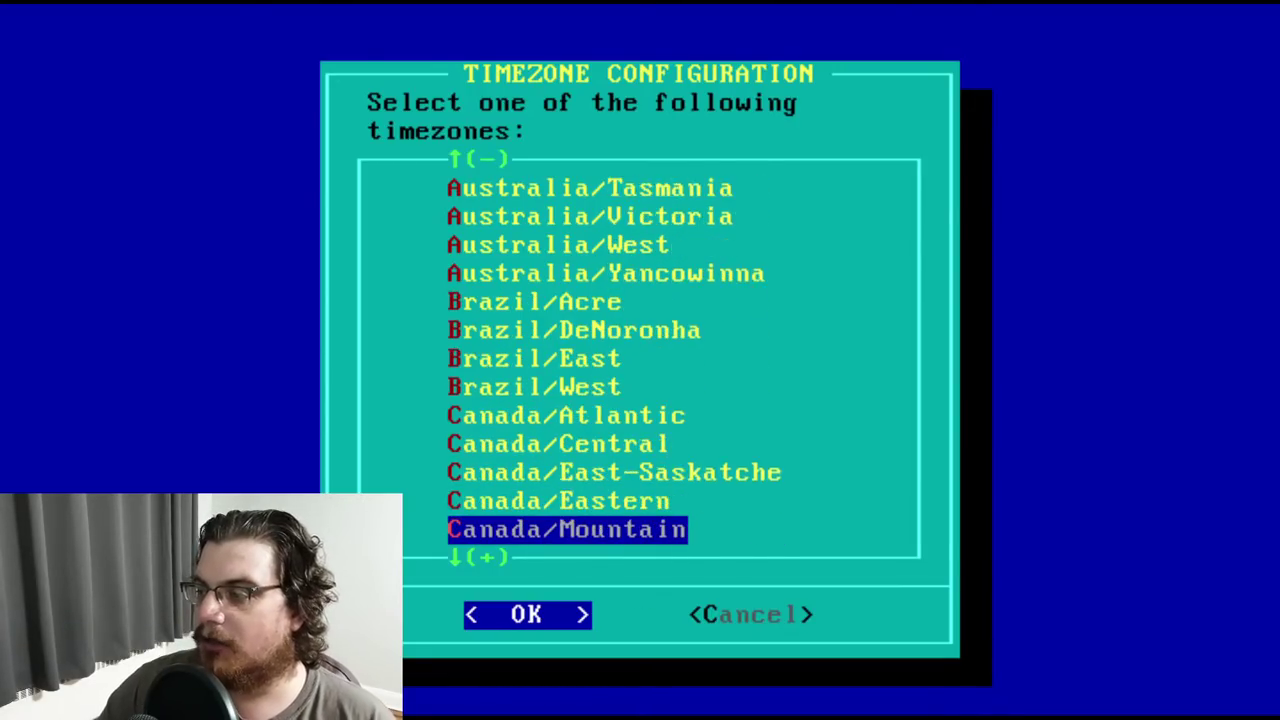
pyautogui.press('Down')
pyautogui.press('Down')
pyautogui.press('Down')
pyautogui.press('Down')
pyautogui.press('Down')
pyautogui.press('Down')
pyautogui.press('Down')
pyautogui.press('Down')
pyautogui.press('Down')
pyautogui.press('Down')
pyautogui.press('Down')
pyautogui.press('Down')
pyautogui.press('Down')
pyautogui.press('Down')
pyautogui.press('Down')
pyautogui.press('Down')
pyautogui.press('Down')
pyautogui.press('Down')
pyautogui.press('Down')
pyautogui.press('Down')
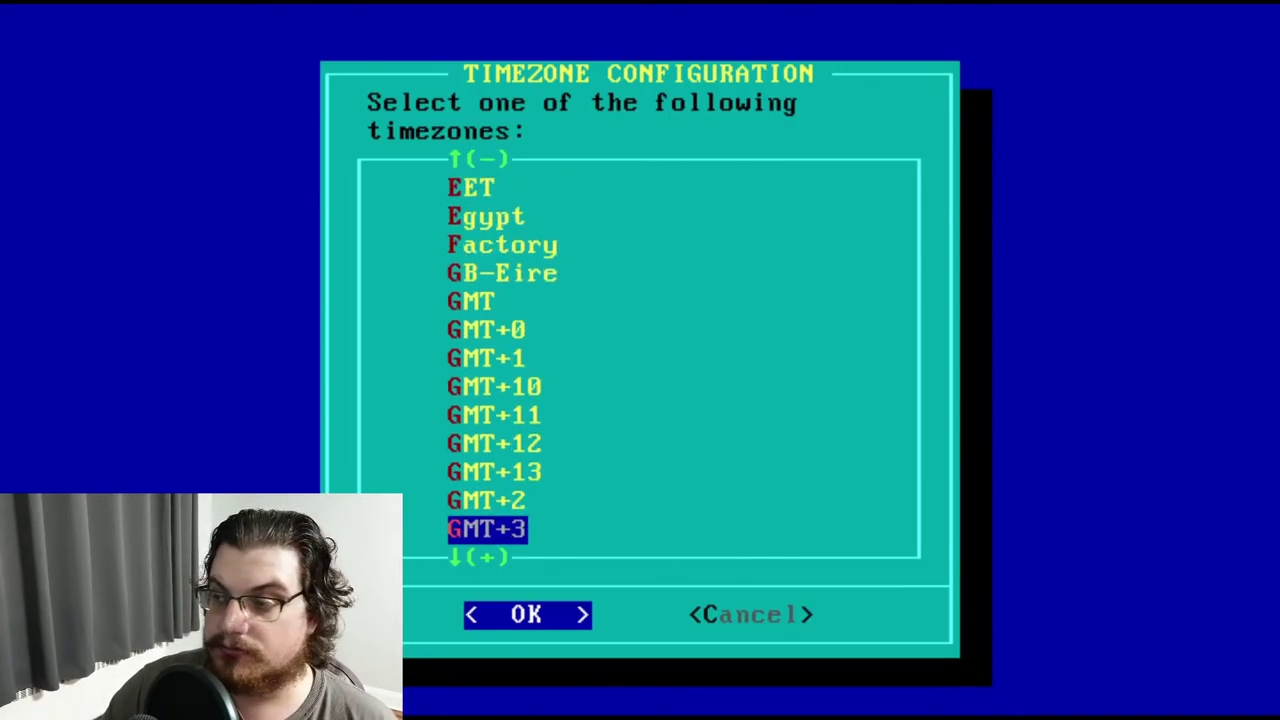
pyautogui.press('Down')
pyautogui.press('Down')
pyautogui.press('Down')
pyautogui.press('Down')
pyautogui.press('Down')
pyautogui.press('Down')
pyautogui.press('Down')
pyautogui.press('Down')
pyautogui.press('Down')
pyautogui.press('Down')
pyautogui.press('Down')
pyautogui.press('Down')
pyautogui.press('Down')
pyautogui.press('Down')
pyautogui.press('Down')
pyautogui.press('Down')
pyautogui.press('Down')
pyautogui.press('Down')
pyautogui.press('Down')
pyautogui.press('Down')
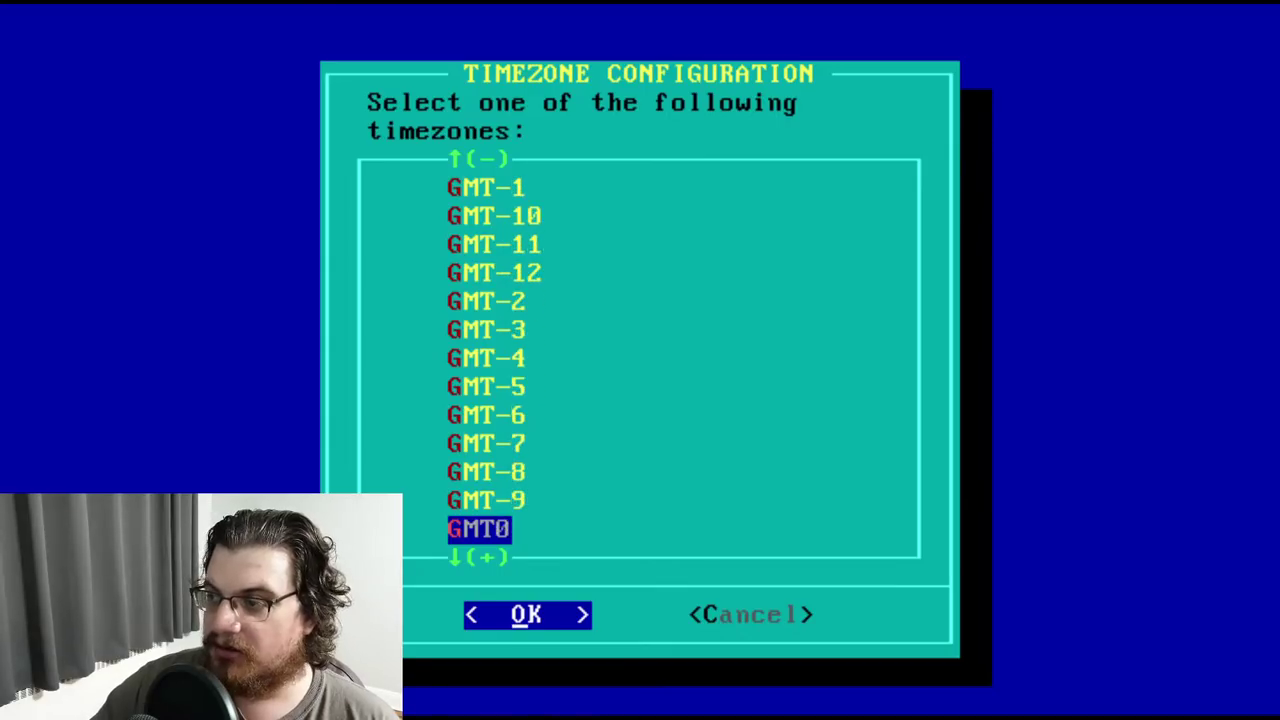
pyautogui.press('Down')
pyautogui.press('Down')
pyautogui.press('Down')
pyautogui.press('Down')
pyautogui.press('Down')
pyautogui.press('Down')
pyautogui.press('Down')
pyautogui.press('Down')
pyautogui.press('Down')
pyautogui.press('Down')
pyautogui.press('Down')
pyautogui.press('Down')
pyautogui.press('Down')
pyautogui.press('Down')
pyautogui.press('Down')
pyautogui.press('Down')
pyautogui.press('Down')
pyautogui.press('Down')
pyautogui.press('Down')
pyautogui.press('Down')
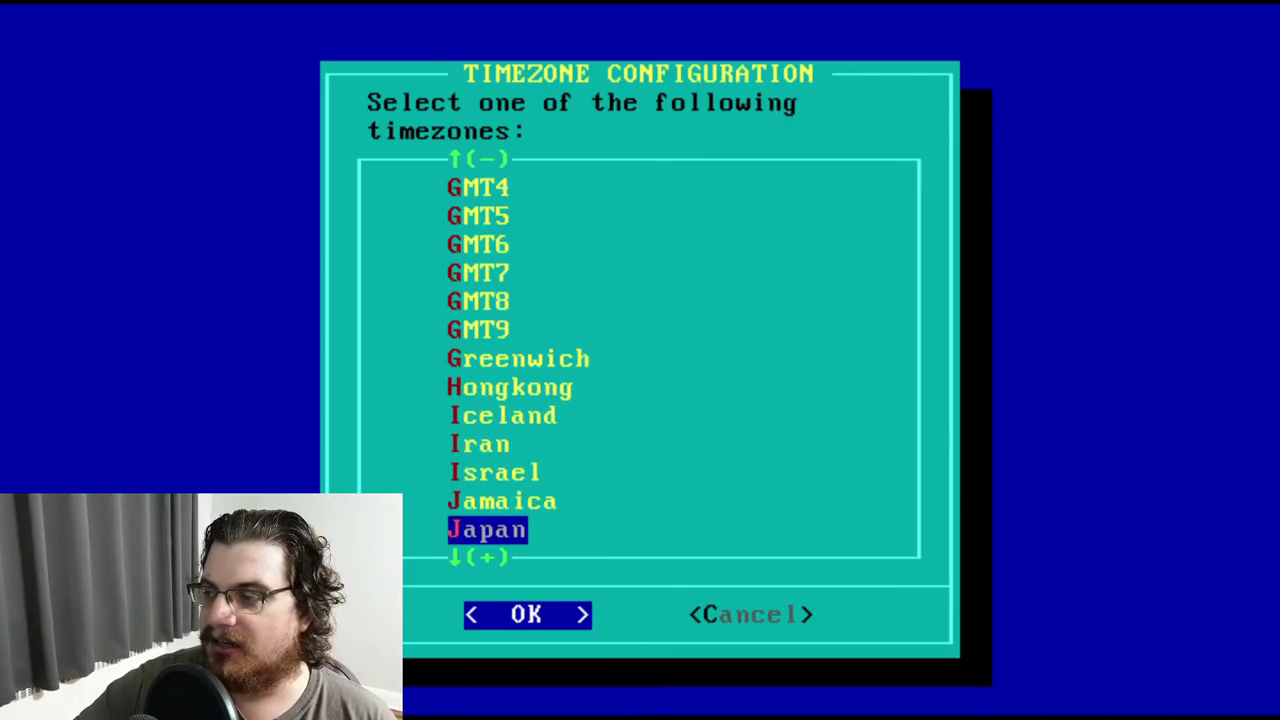
pyautogui.press('Down')
pyautogui.press('Down')
pyautogui.press('Down')
pyautogui.press('Down')
pyautogui.press('Down')
pyautogui.press('Down')
pyautogui.press('Down')
pyautogui.press('Down')
pyautogui.press('Down')
pyautogui.press('Down')
pyautogui.press('Down')
pyautogui.press('Down')
pyautogui.press('Down')
pyautogui.press('Down')
pyautogui.press('Down')
pyautogui.press('Down')
pyautogui.press('Down')
pyautogui.press('Down')
pyautogui.press('Down')
pyautogui.press('Down')
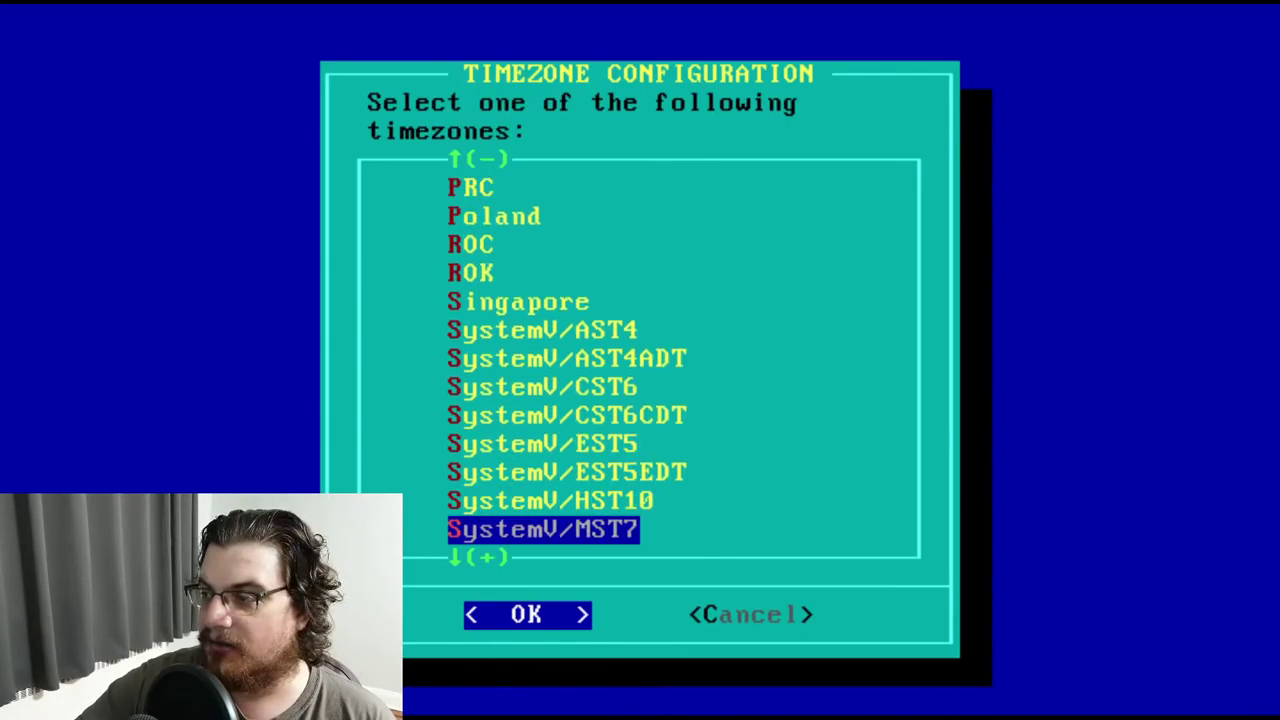
pyautogui.press('Down')
pyautogui.press('Down')
pyautogui.press('Up')
pyautogui.press('Up')
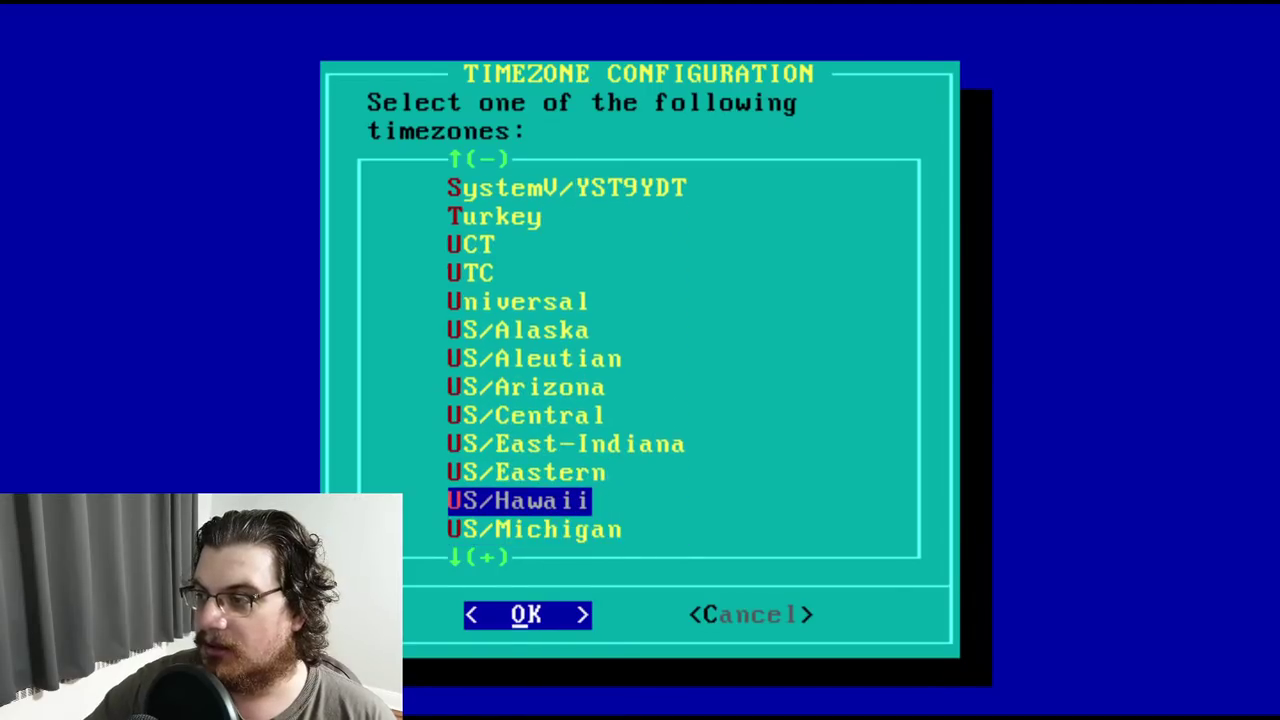
pyautogui.press('Return')
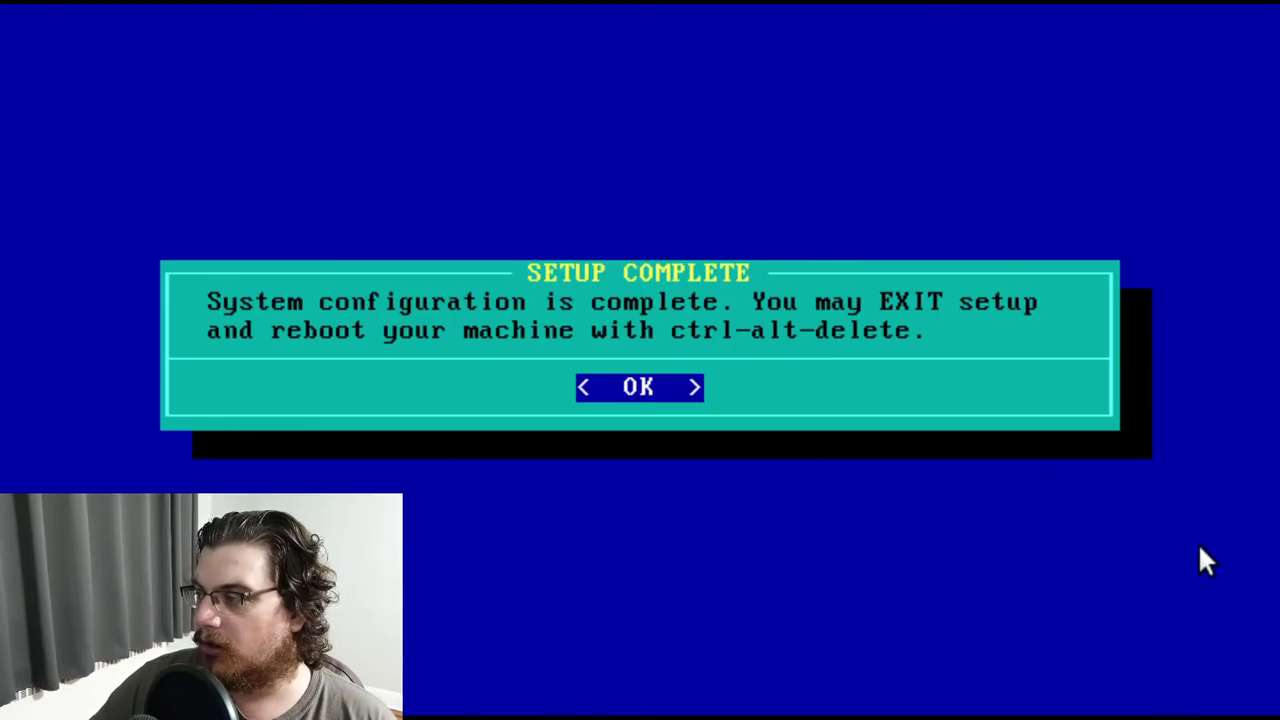
# Dismiss Setup Complete and exit Slackware Setup to the root shell
pyautogui.press('Return')
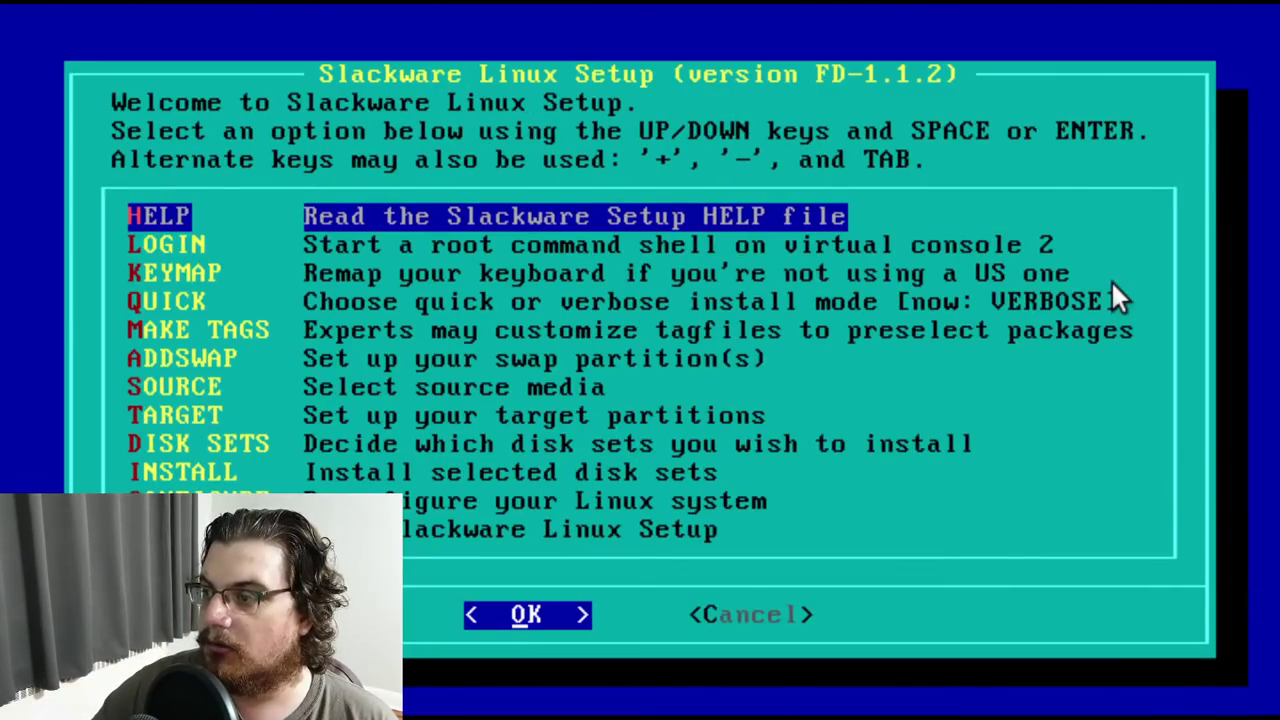
pyautogui.press('Down')
pyautogui.press('Down')
pyautogui.press('Down')
pyautogui.press('Down')
pyautogui.press('Down')
pyautogui.press('Down')
pyautogui.press('Down')
pyautogui.press('Down')
pyautogui.press('Down')
pyautogui.press('Down')
pyautogui.press('Down')
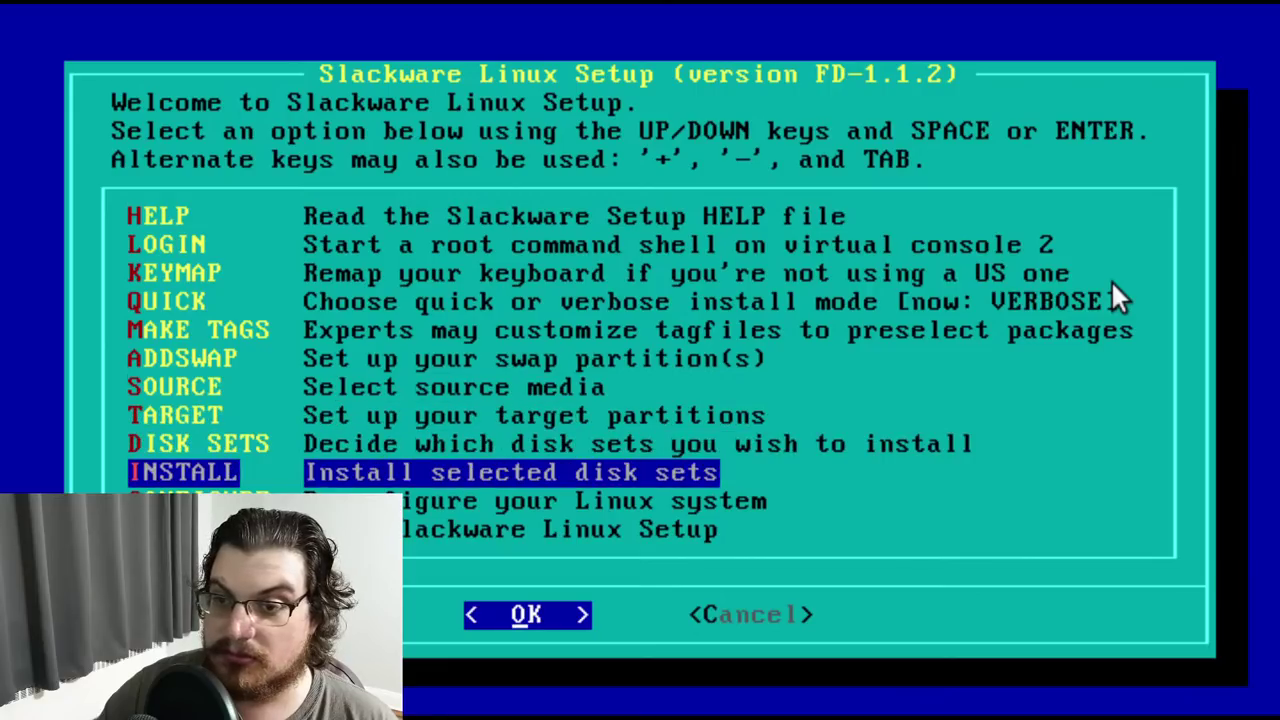
pyautogui.press('Return')
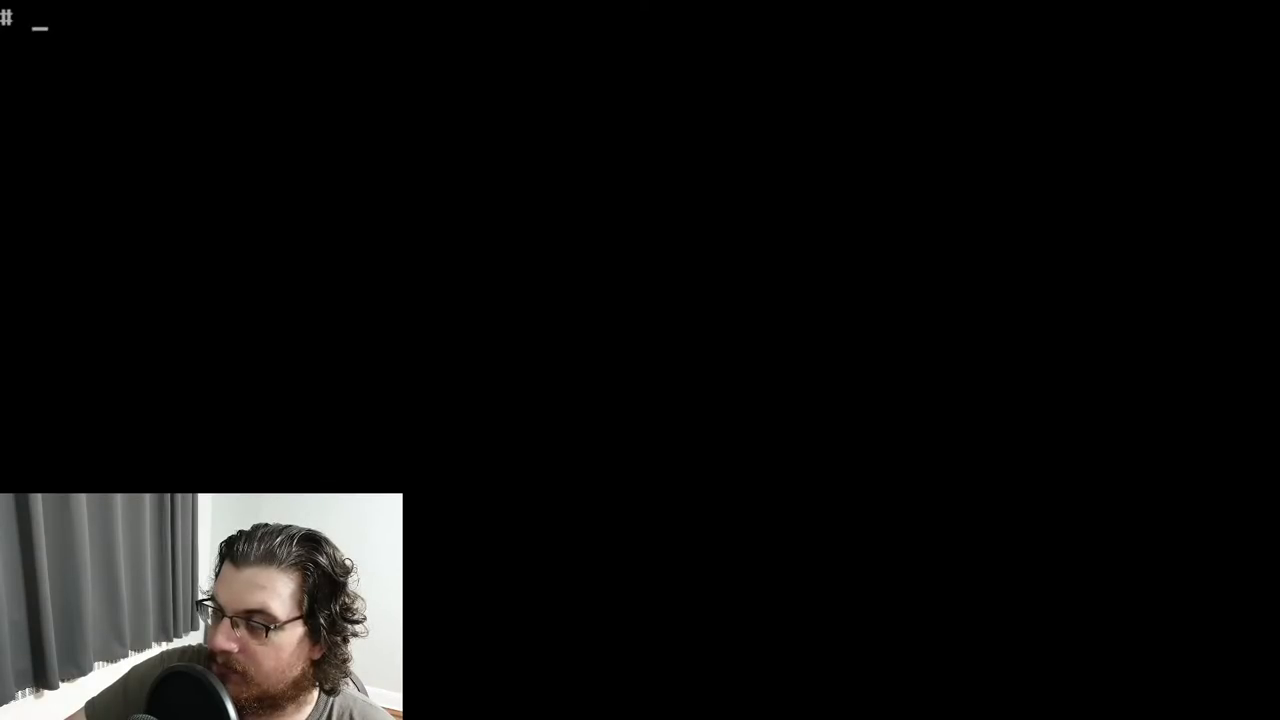
# Reboot with Ctrl+Alt+Delete into the installed Linux 0.99.15 system
pyautogui.hotkey('ctrl', 'alt', 'Delete')
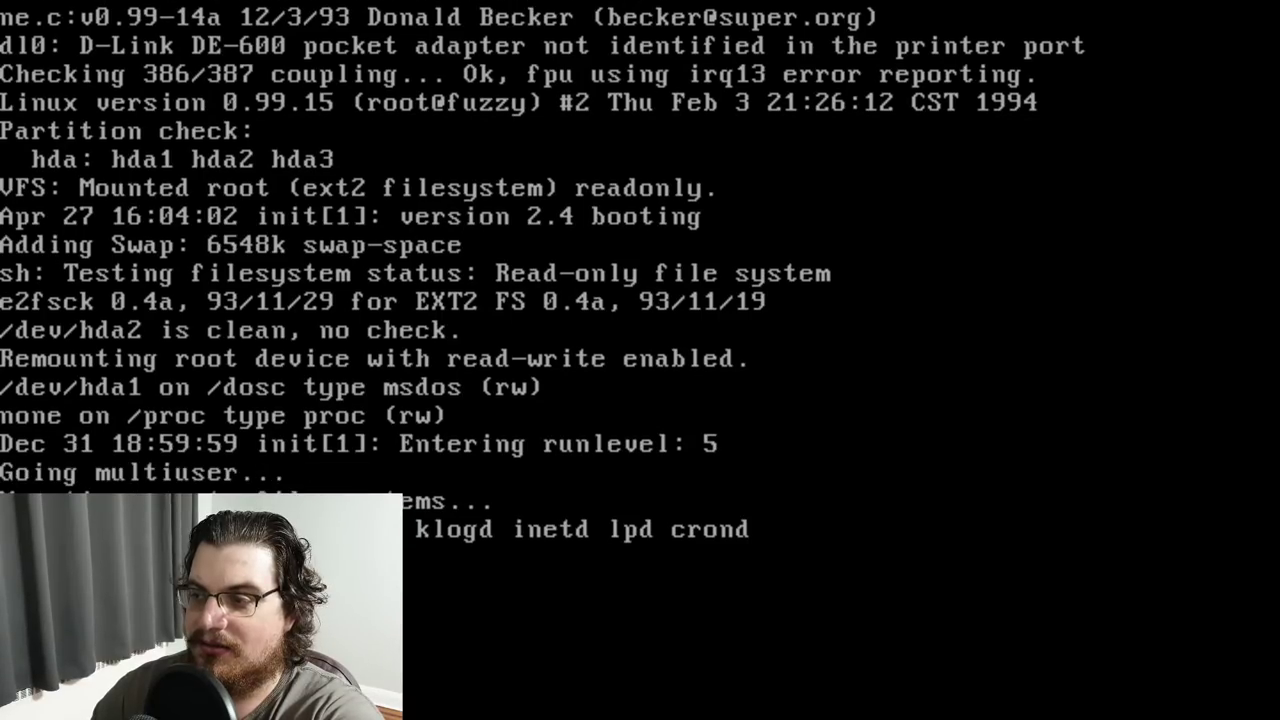
# Log in as root at the console login prompt
pyautogui.write('eoor')
pyautogui.press('Return')
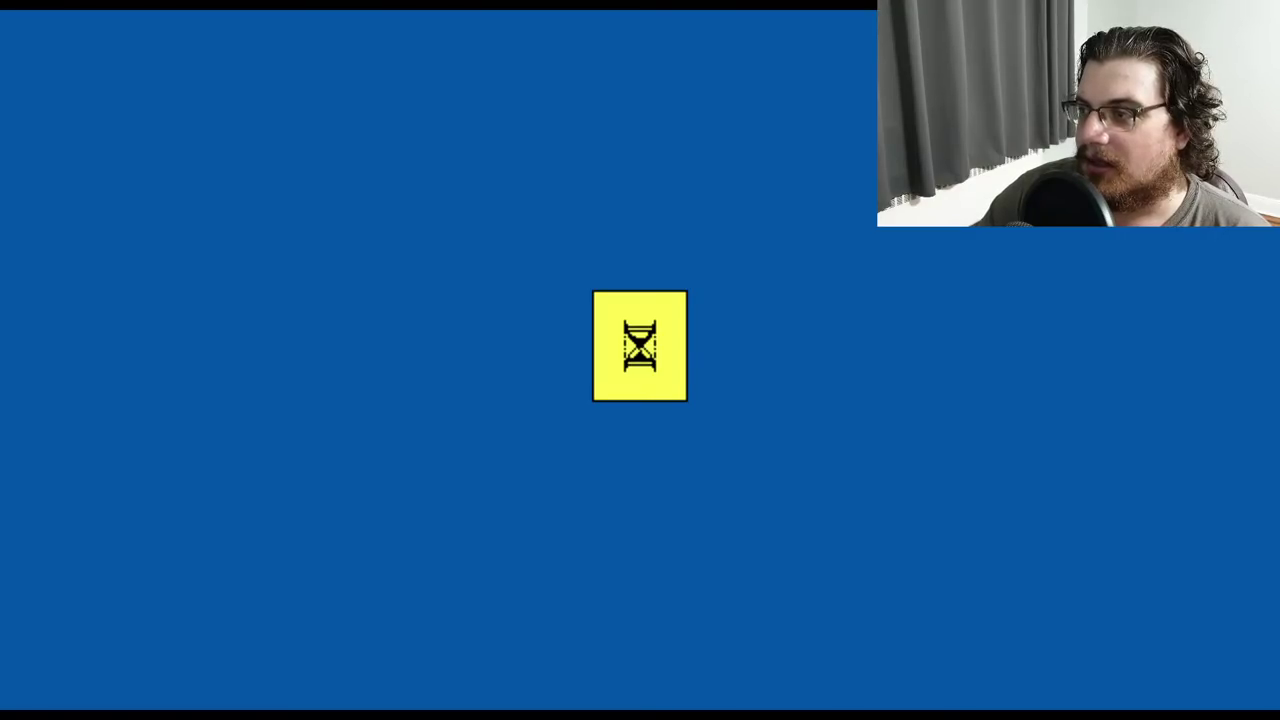
# Open Standard Setup's Date/Time settings and move to the year field
pyautogui.press('Right')
pyautogui.press('Right')
pyautogui.press('Right')
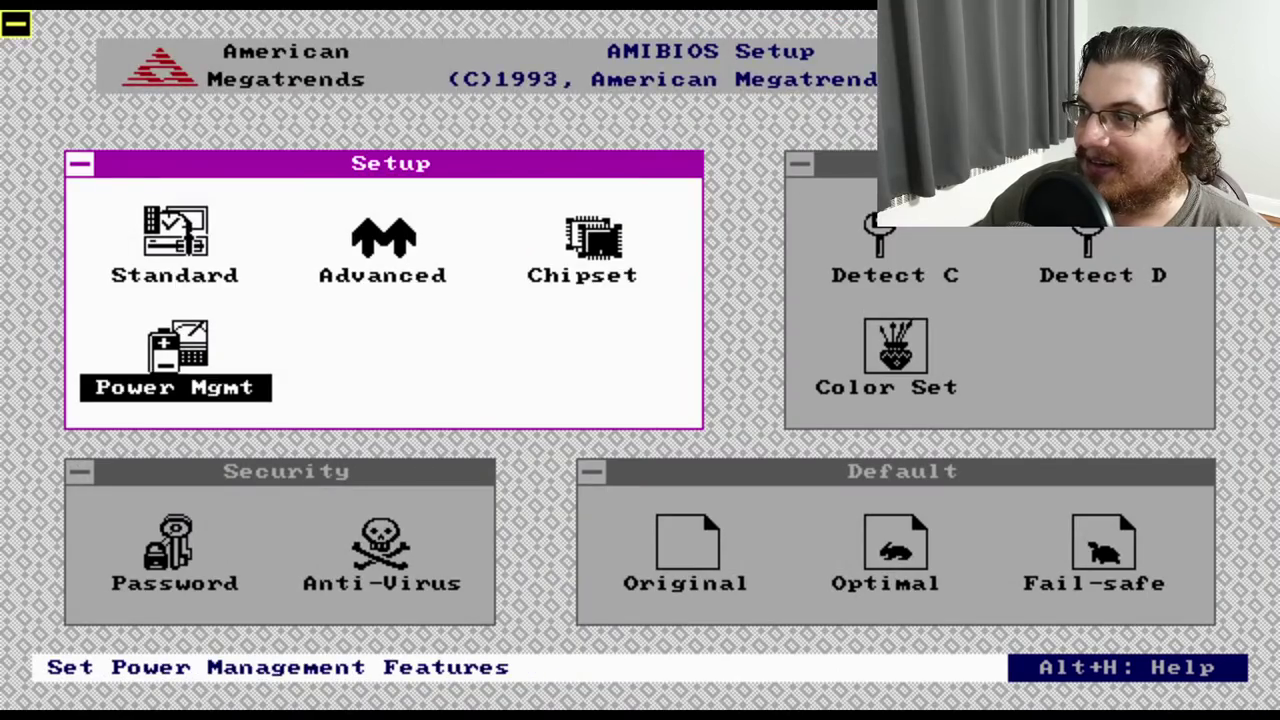
pyautogui.press('Left')
pyautogui.press('Left')
pyautogui.press('Left')
pyautogui.press('Return')
pyautogui.press('Right')
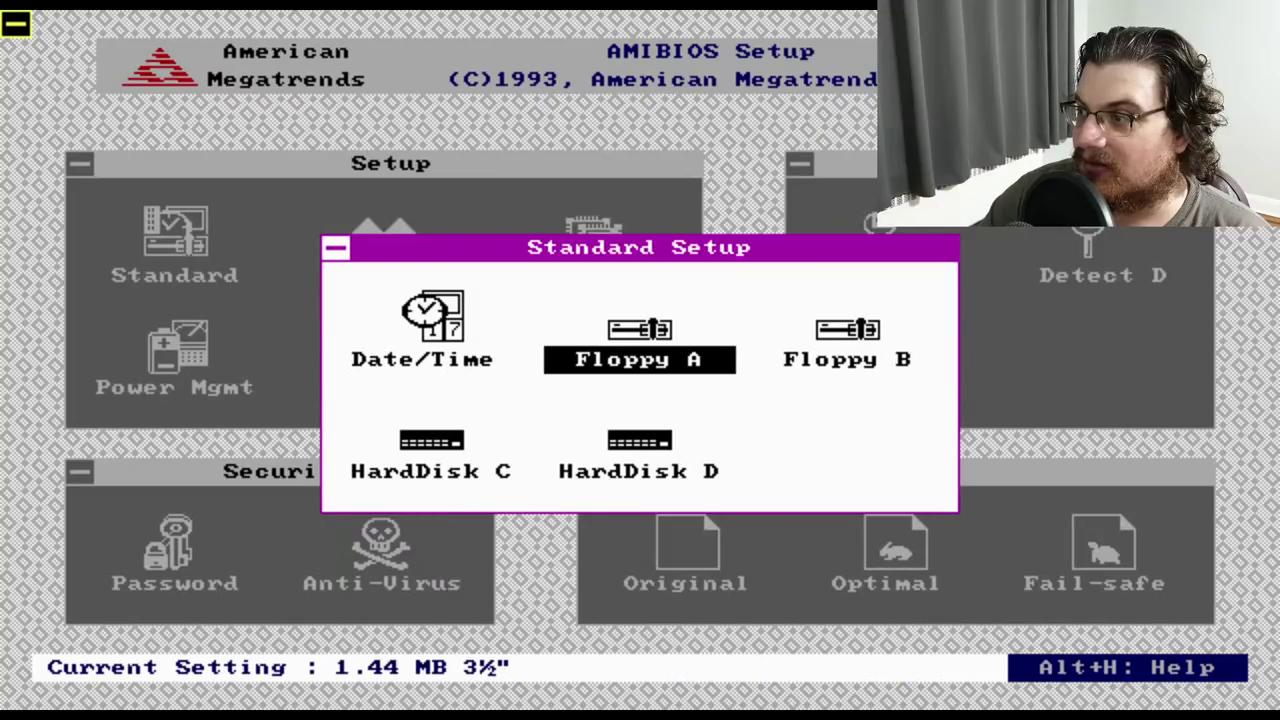
pyautogui.press('Left')
pyautogui.press('Return')
pyautogui.press('Right')
pyautogui.press('Right')
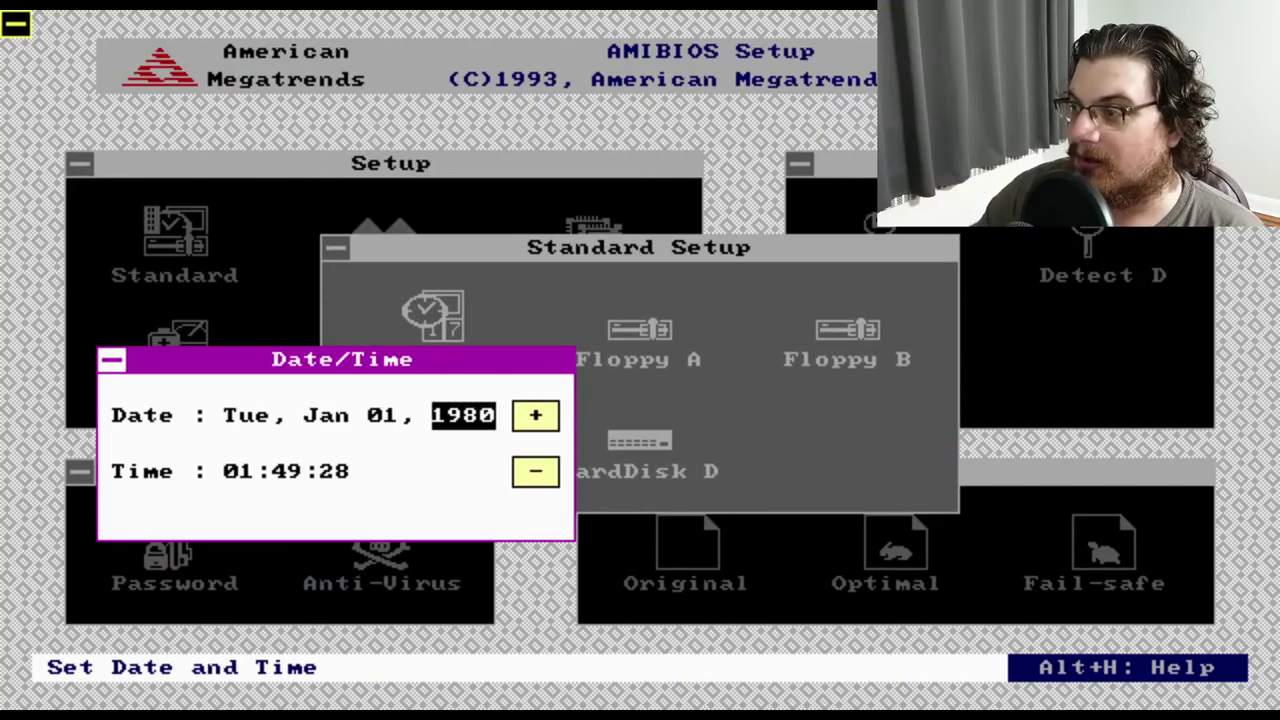
pyautogui.press('Escape')
pyautogui.press('Return')
pyautogui.press('Right')
pyautogui.press('Right')
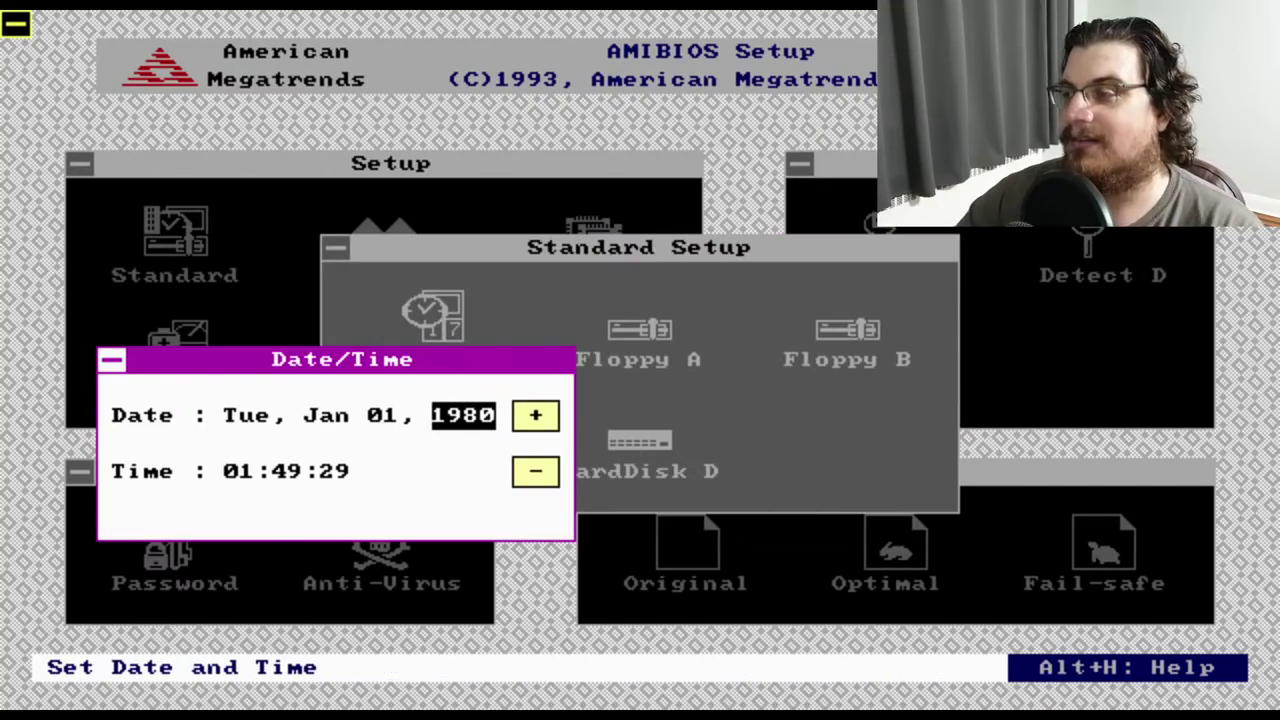
# Try other year values with +/- and return the year to 1980
pyautogui.press('+')
pyautogui.press('+')
pyautogui.press('+')
pyautogui.press('+')
pyautogui.press('-')
pyautogui.press('-')
pyautogui.press('+')
pyautogui.press('+')
pyautogui.press('+')
pyautogui.press('+')
pyautogui.press('+')
pyautogui.press('+')
pyautogui.press('+')
pyautogui.press('-')
pyautogui.press('+')
pyautogui.press('-')
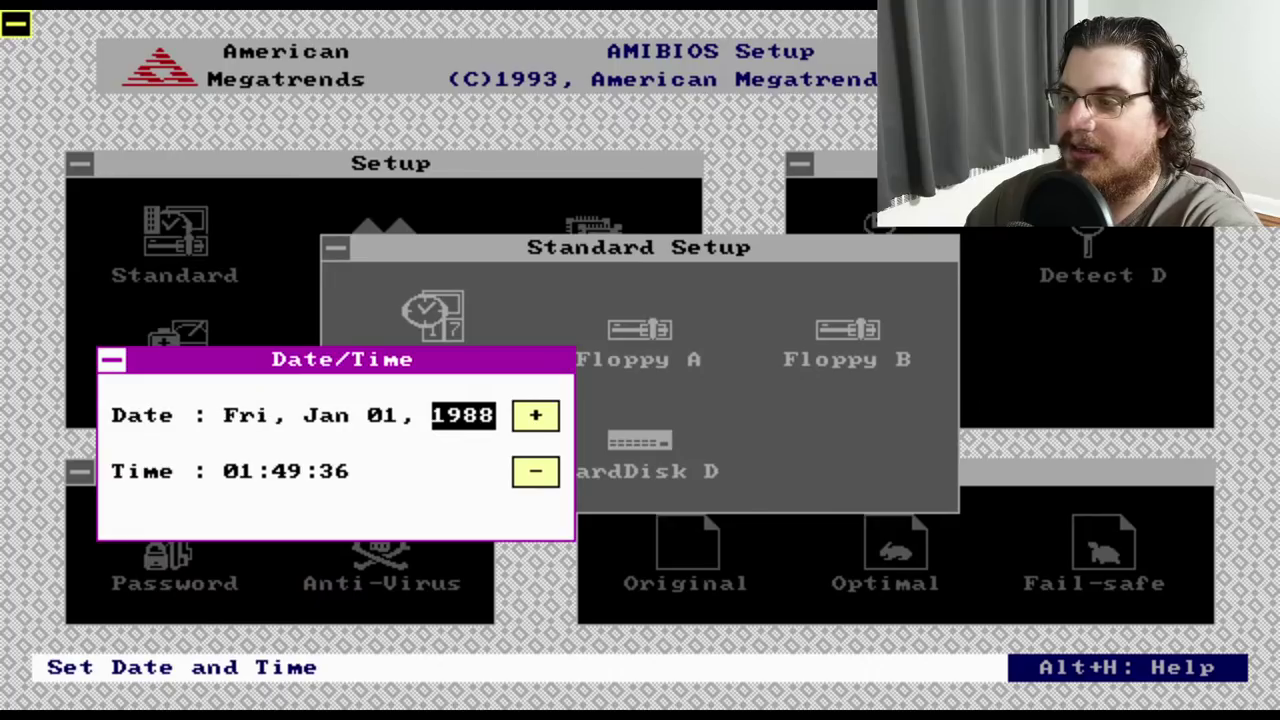
pyautogui.press('-')
pyautogui.press('-')
pyautogui.press('-')
pyautogui.press('-')
pyautogui.press('-')
pyautogui.press('-')
pyautogui.press('+')
pyautogui.press('-')
pyautogui.press('-')
pyautogui.press('-')
pyautogui.press('-')
pyautogui.press('-')
pyautogui.press('-')
pyautogui.press('+')
pyautogui.press('+')
pyautogui.press('+')
pyautogui.press('+')
pyautogui.press('+')
pyautogui.press('+')
pyautogui.press('+')
pyautogui.press('+')
pyautogui.press('-')
pyautogui.press('-')
pyautogui.press('-')
pyautogui.press('-')
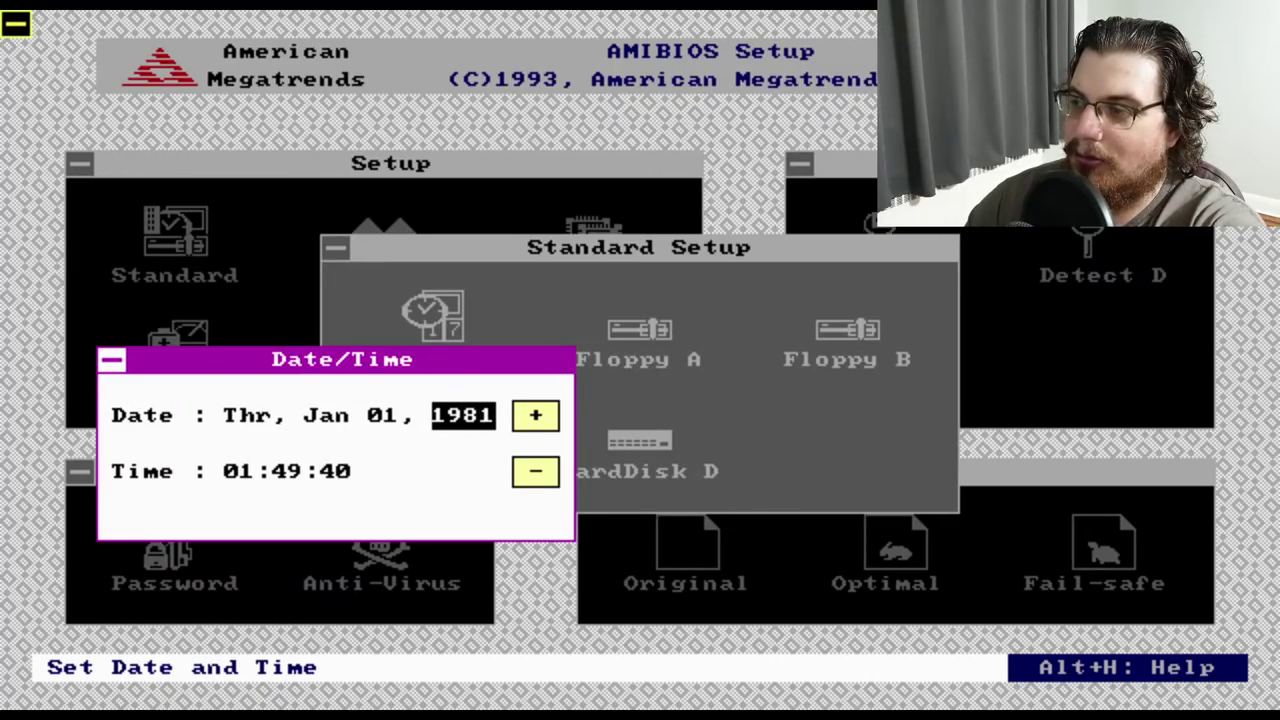
pyautogui.press('+')
pyautogui.press('-')
pyautogui.press('+')
pyautogui.press('+')
pyautogui.press('-')
pyautogui.press('-')
pyautogui.press('+')
pyautogui.press('+')
pyautogui.press('-')
pyautogui.press('-')
pyautogui.press('+')
pyautogui.press('-')
pyautogui.press('+')
pyautogui.press('-')
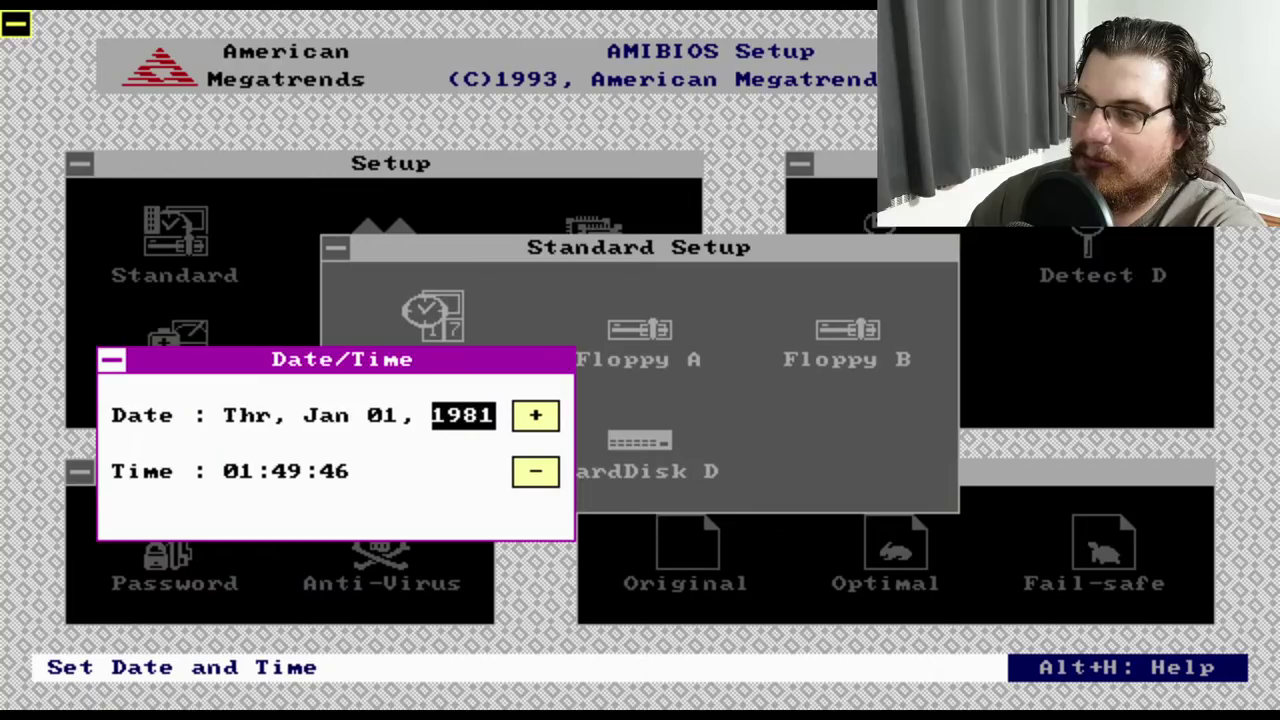
pyautogui.press('-')
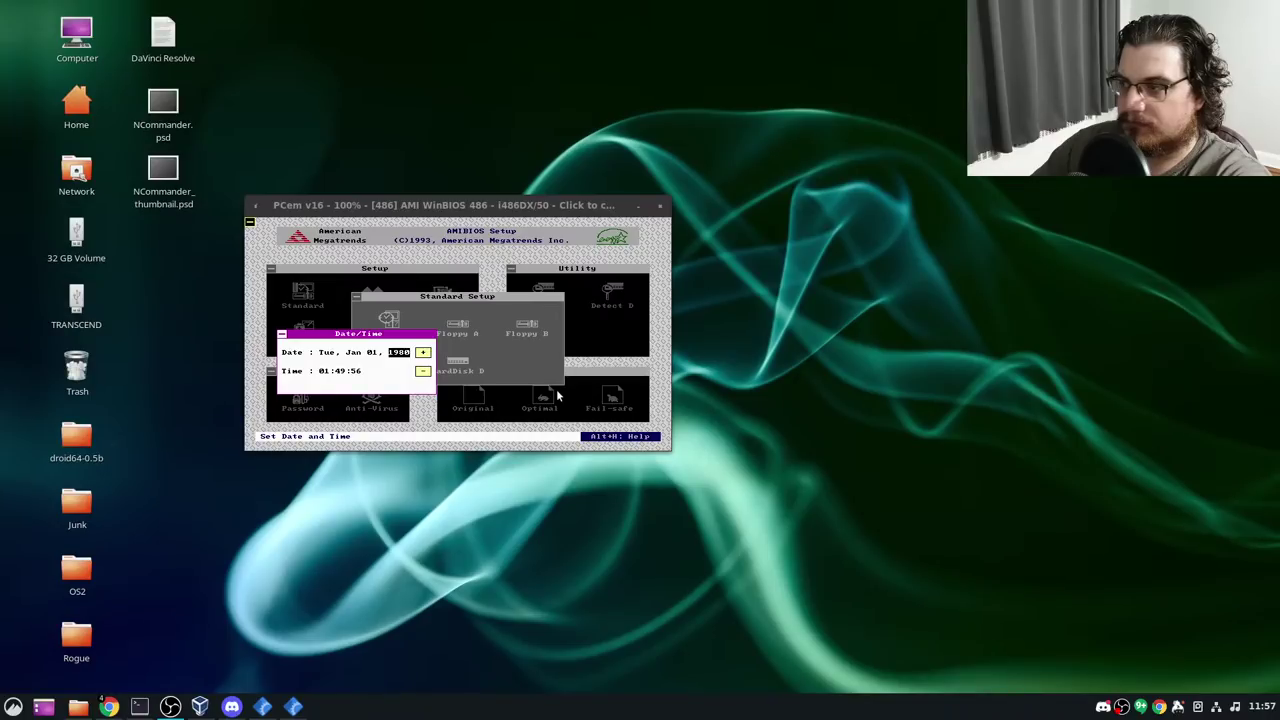
# Set the PCem display to normal size
pyautogui.rightClick(556, 389)
pyautogui.moveTo(640, 497)
pyautogui.click(695, 516)
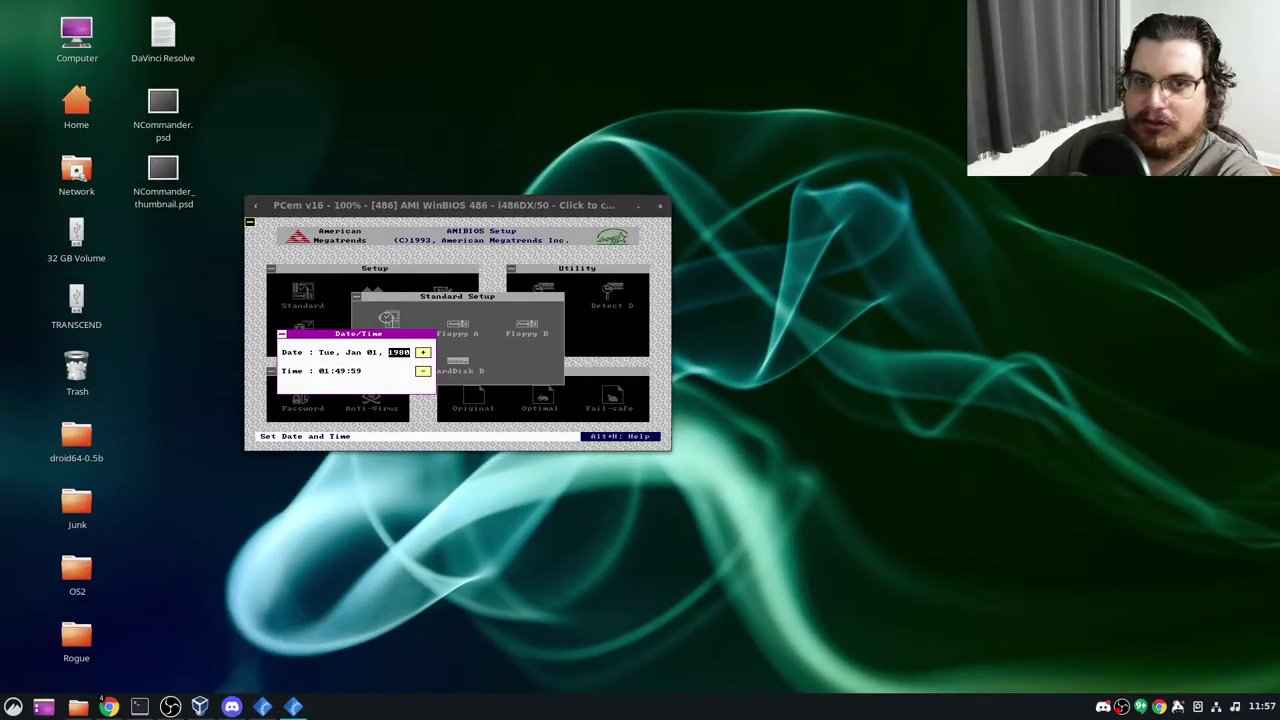
# Uncheck 'Synchronize time to host clock' in the machine configuration and apply it
pyautogui.click(501, 181)
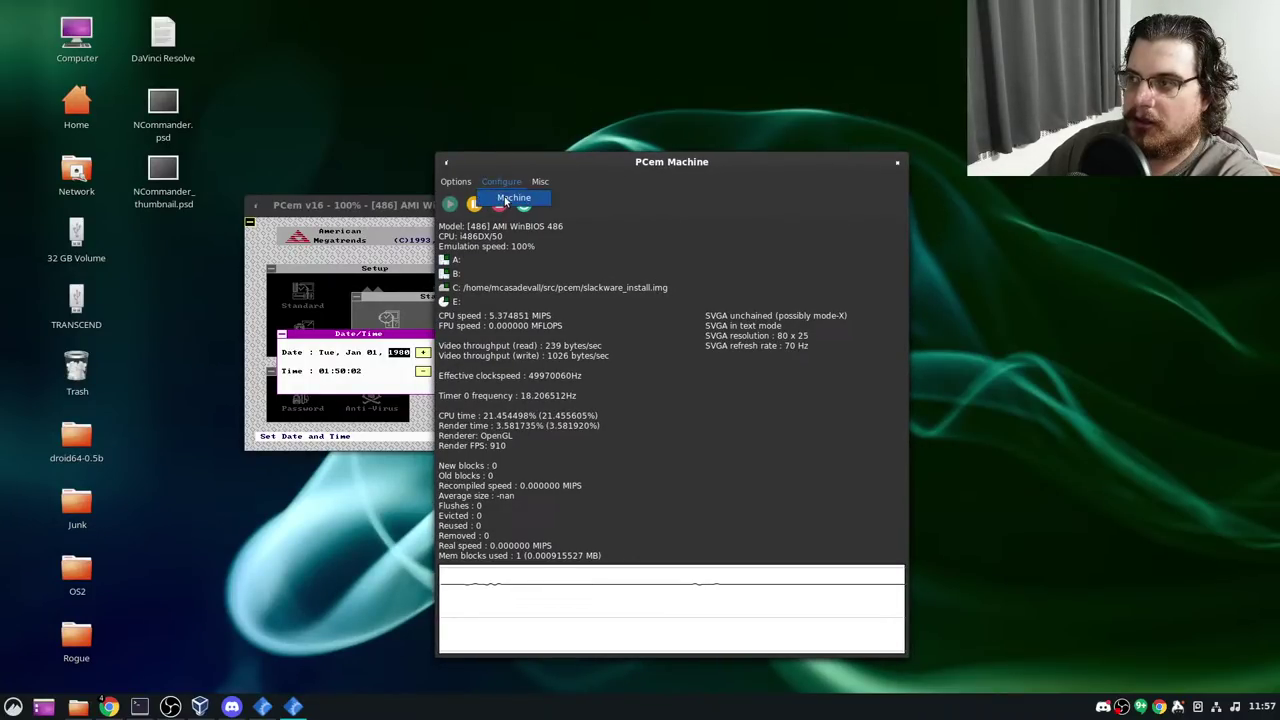
pyautogui.click(513, 198)
pyautogui.click(663, 558)
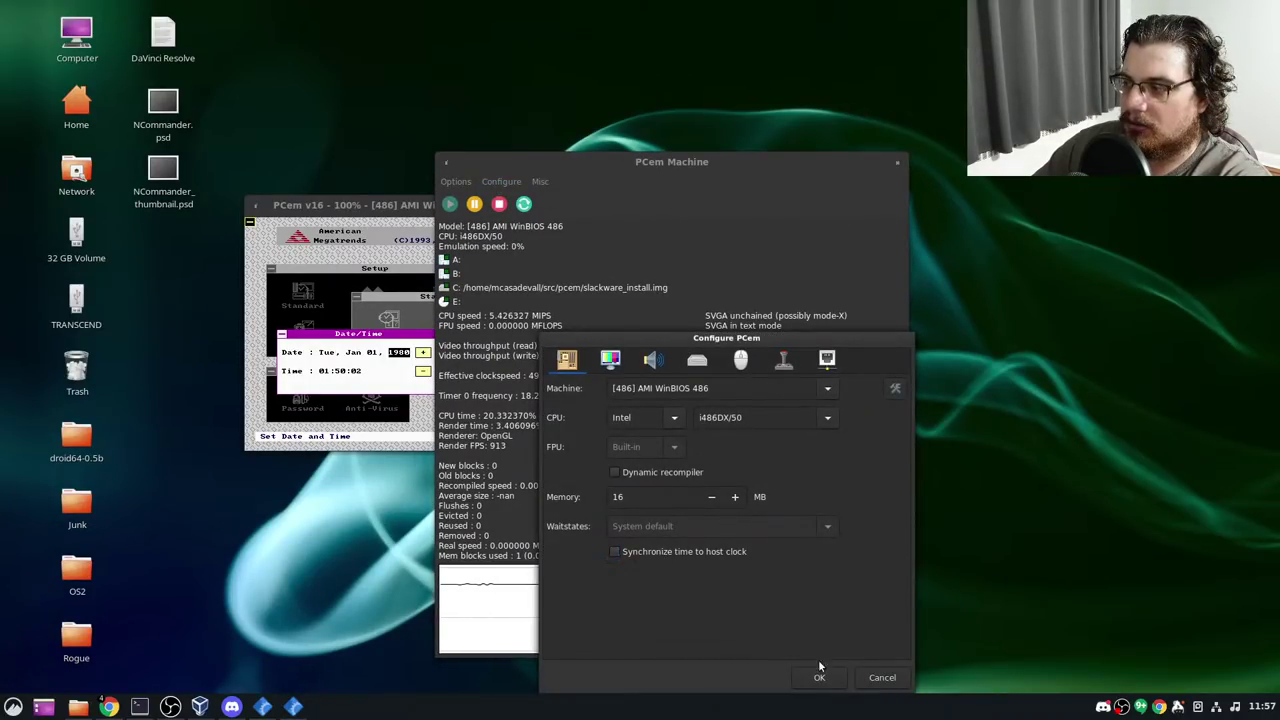
pyautogui.click(819, 677)
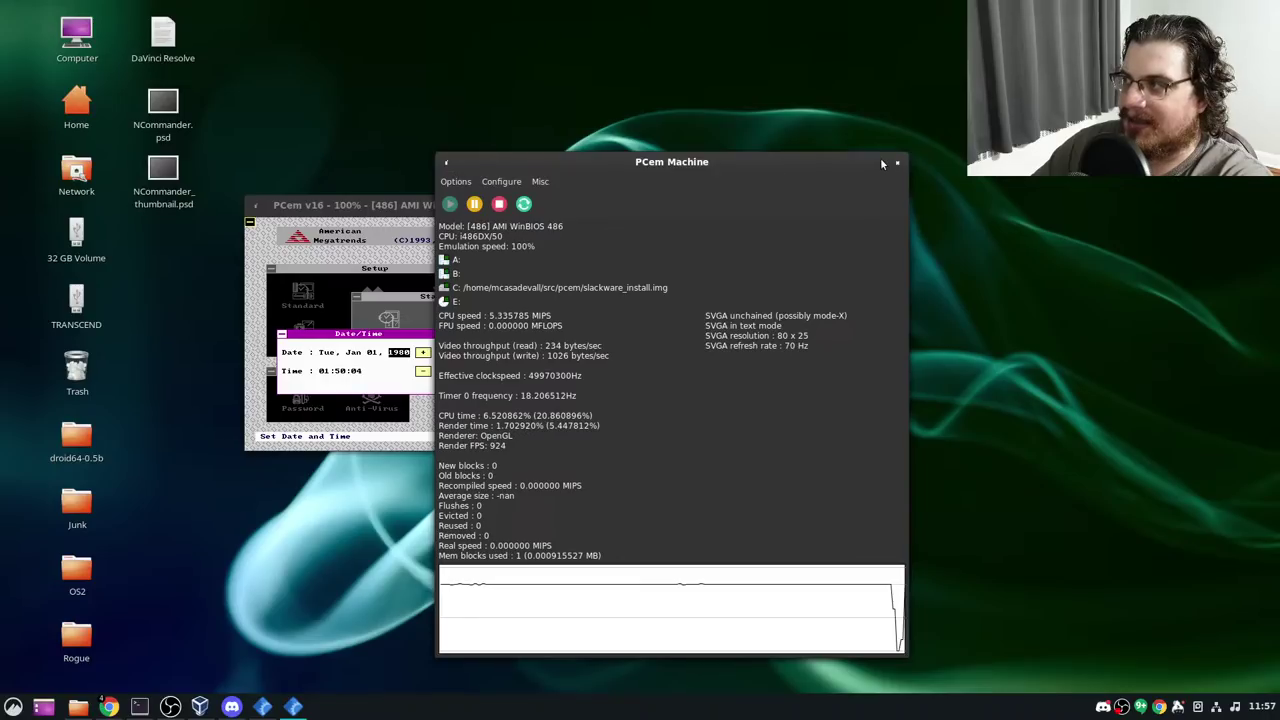
pyautogui.click(897, 162)
# Advance the BIOS year from 1980 toward 2021
pyautogui.press('Tab')
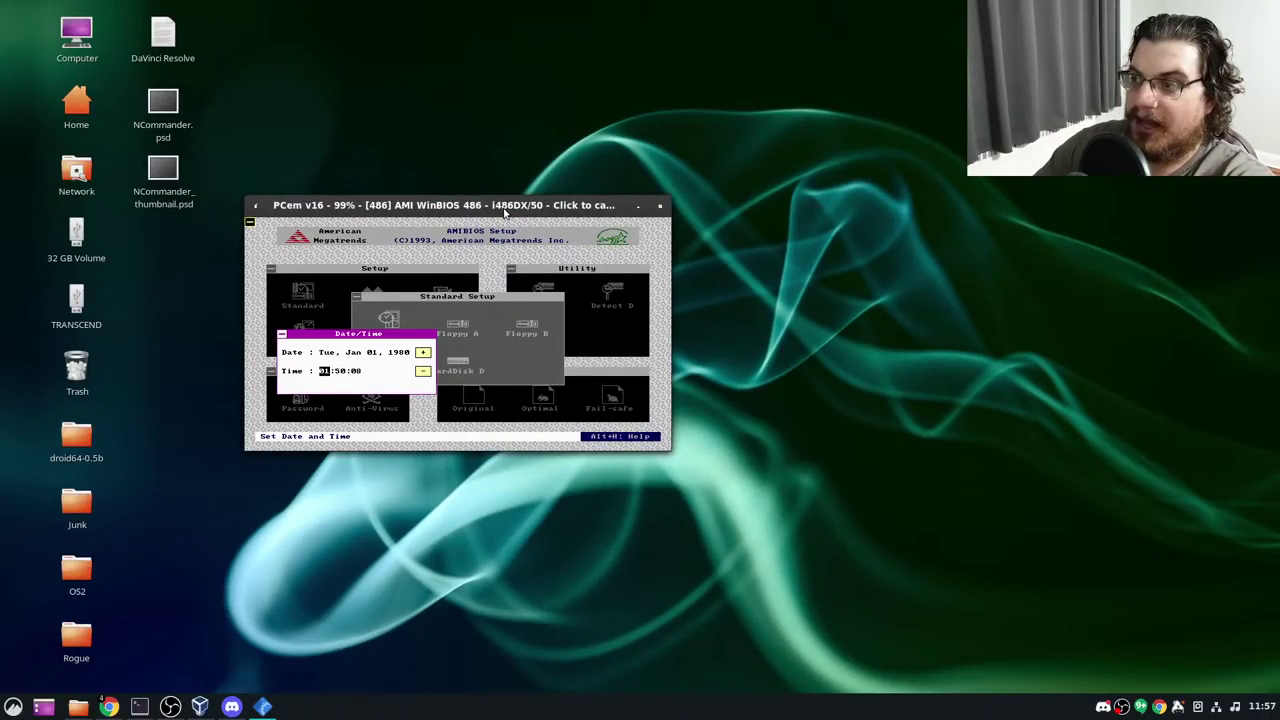
pyautogui.hotkey('shift', 'Tab')
pyautogui.hotkey('shift', 'Tab')
pyautogui.hotkey('shift', 'Tab')
pyautogui.press('Tab')
pyautogui.press('Tab')
pyautogui.press('+')
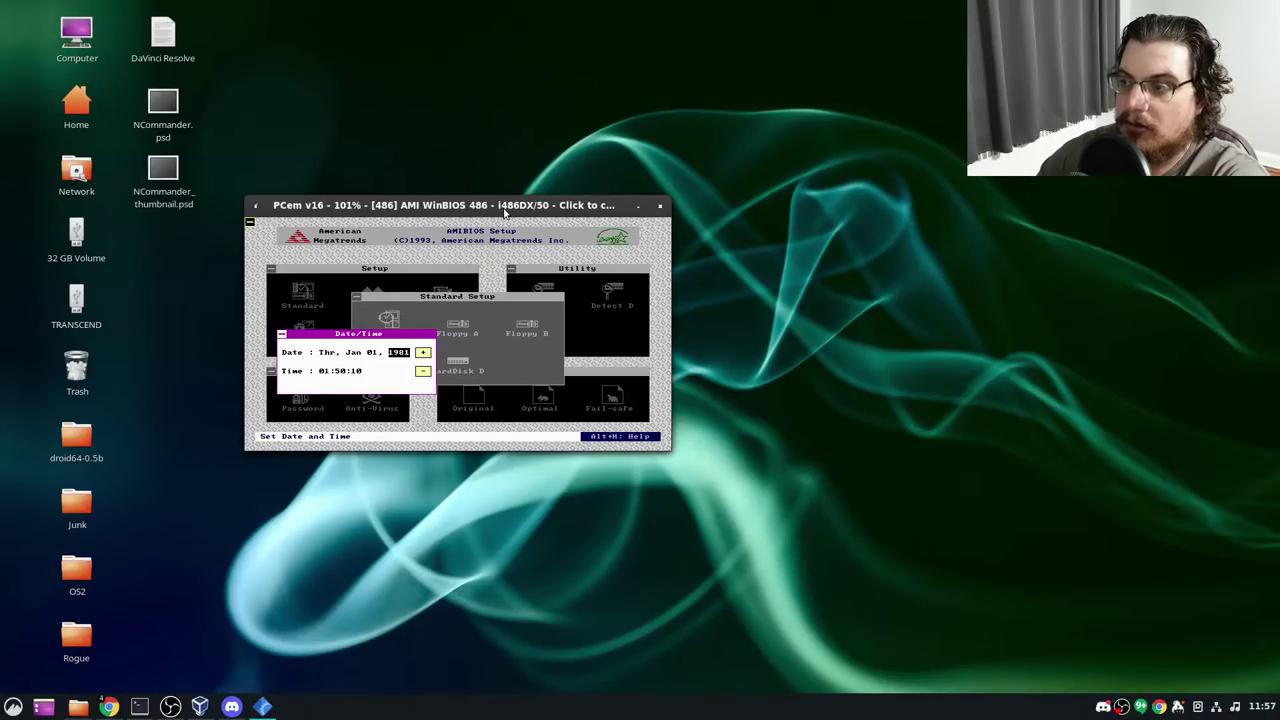
pyautogui.press('+')
pyautogui.press('+')
pyautogui.press('+')
pyautogui.press('+')
pyautogui.press('+')
pyautogui.press('+')
pyautogui.press('+')
pyautogui.press('+')
pyautogui.press('+')
pyautogui.press('+')
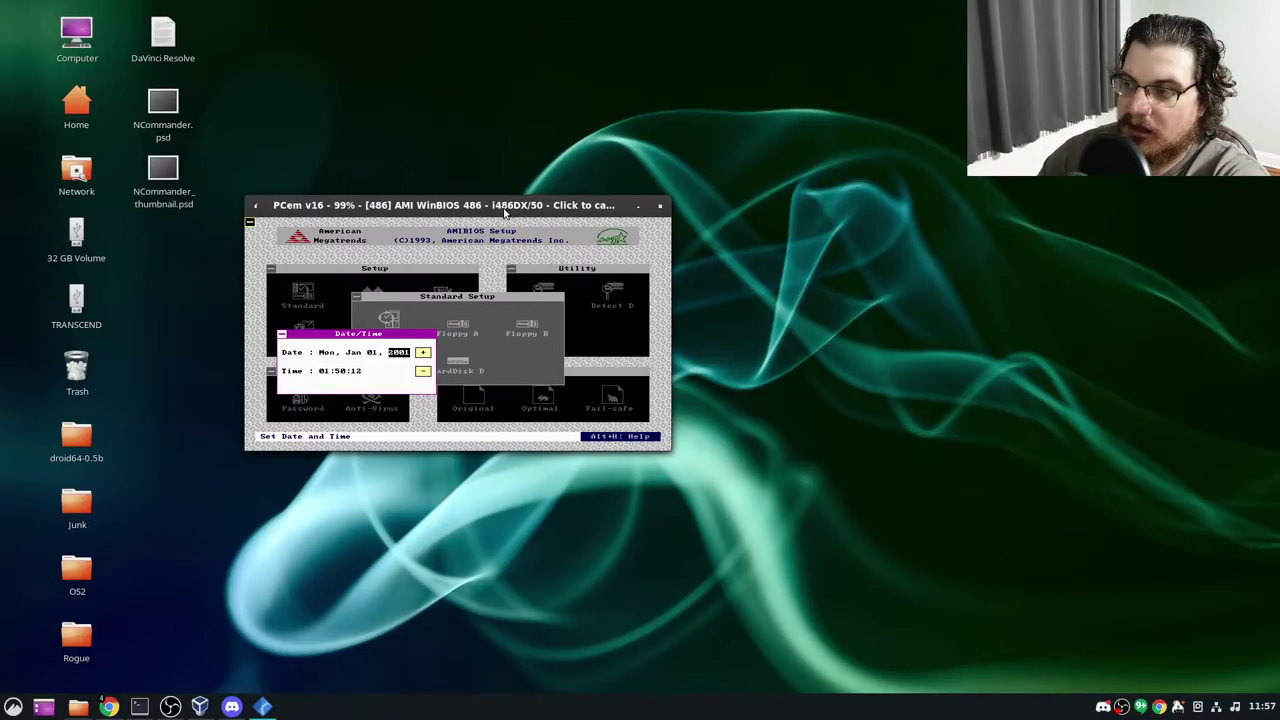
pyautogui.press('+')
pyautogui.press('+')
pyautogui.press('+')
pyautogui.press('+')
pyautogui.press('+')
pyautogui.press('+')
pyautogui.press('+')
# Set the BIOS date to Sat, Jun 05, 2021
pyautogui.press('Left')
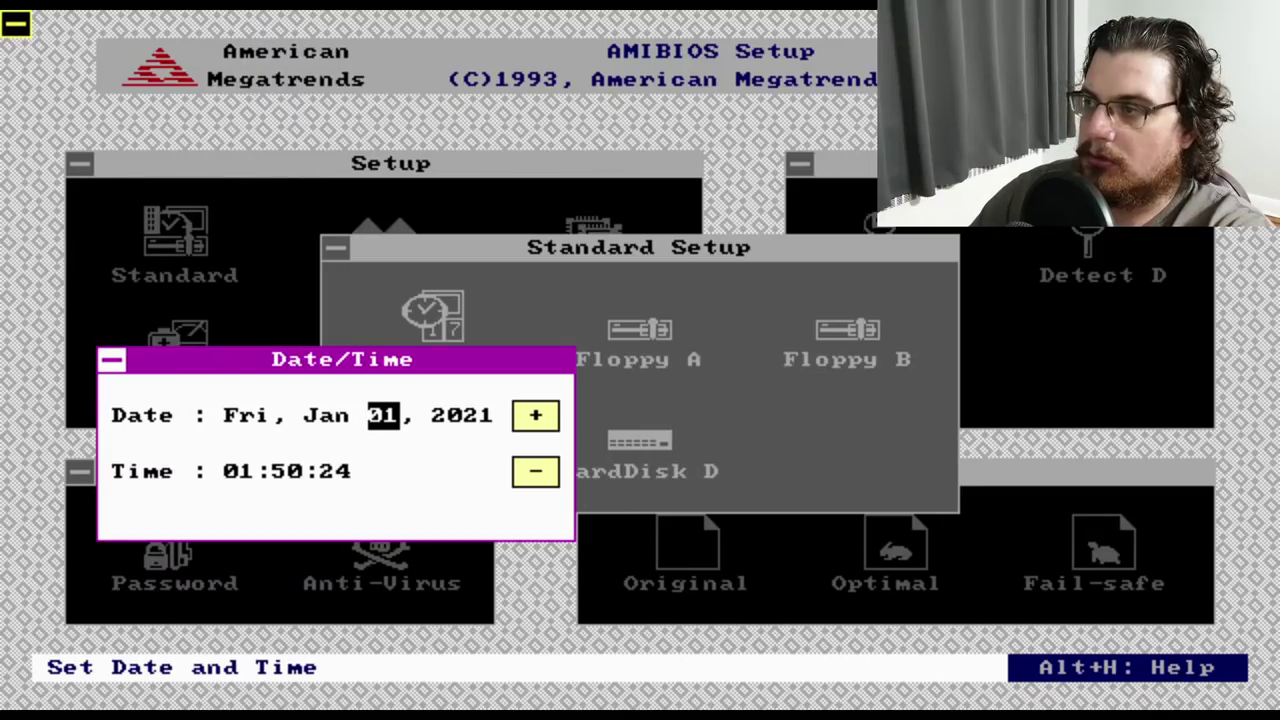
pyautogui.press('+')
pyautogui.press('+')
pyautogui.press('+')
pyautogui.press('+')
pyautogui.press('Left')
pyautogui.press('+')
pyautogui.press('+')
pyautogui.press('+')
pyautogui.press('+')
pyautogui.press('+')
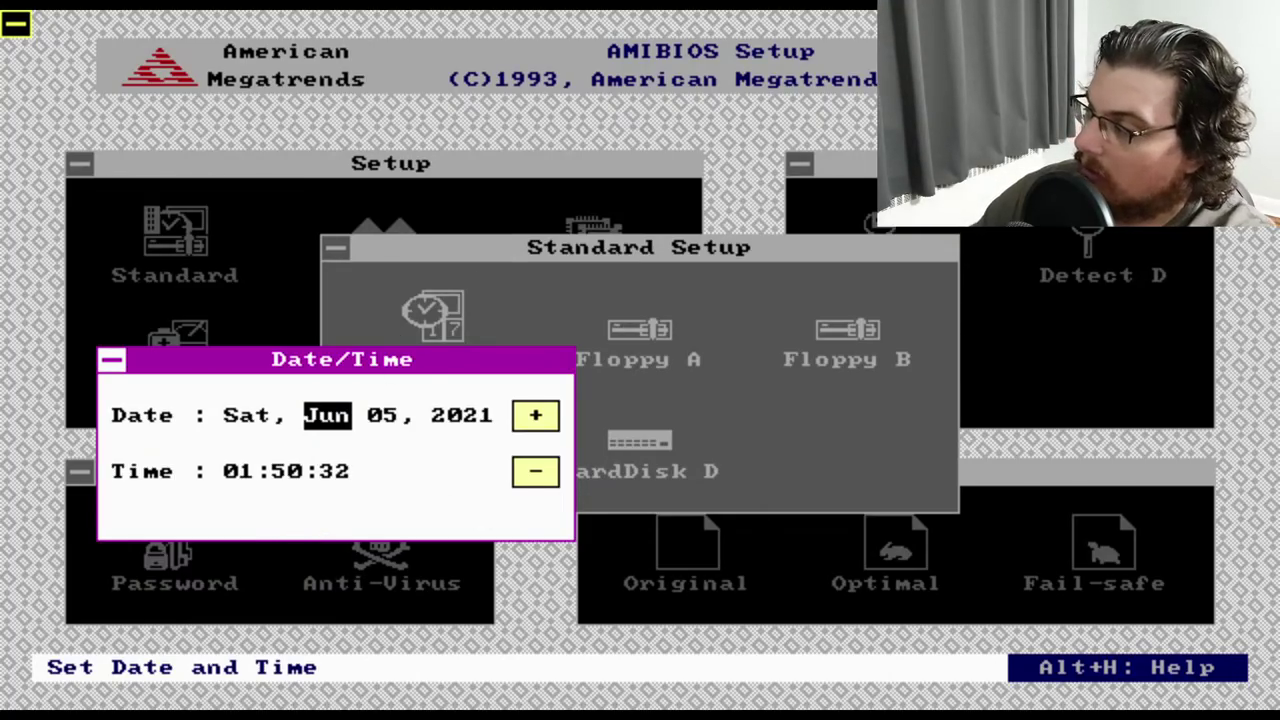
# Adjust the hour, then save changes and exit setup
pyautogui.press('Right')
pyautogui.press('Right')
pyautogui.press('Right')
pyautogui.press('-')
pyautogui.press('-')
pyautogui.press('-')
pyautogui.press('-')
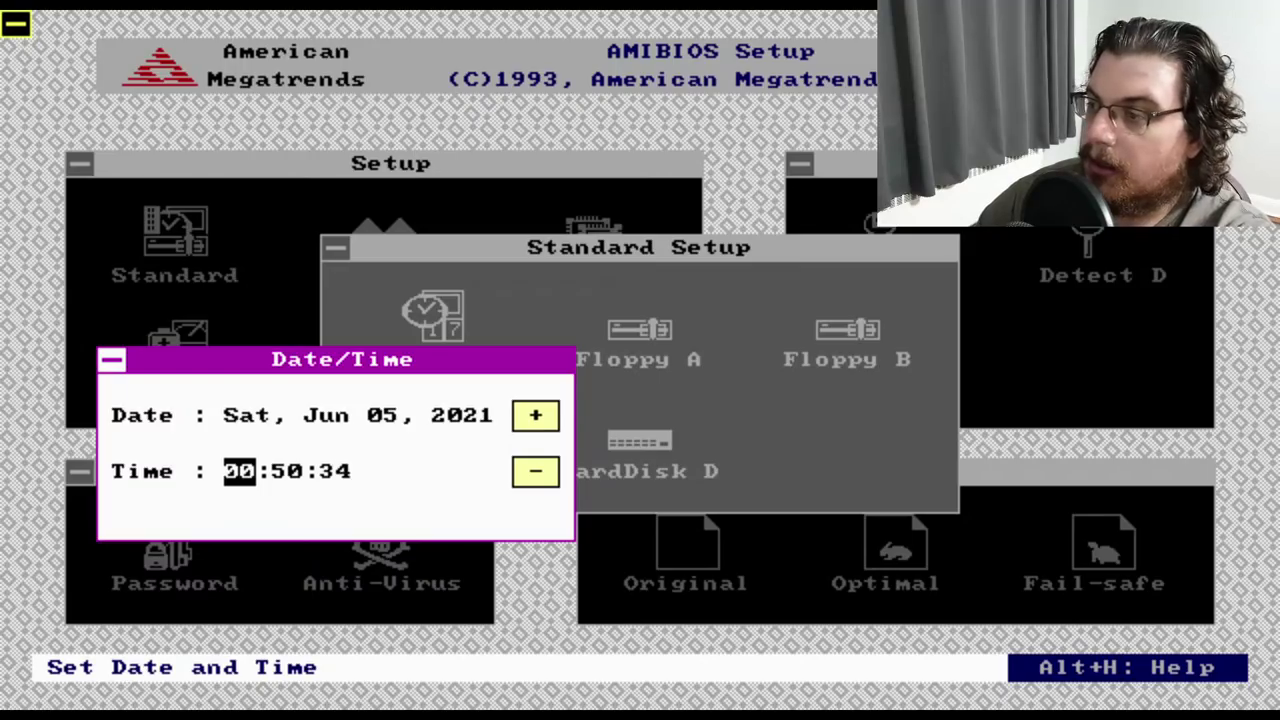
pyautogui.press('+')
pyautogui.press('+')
pyautogui.press('+')
pyautogui.press('+')
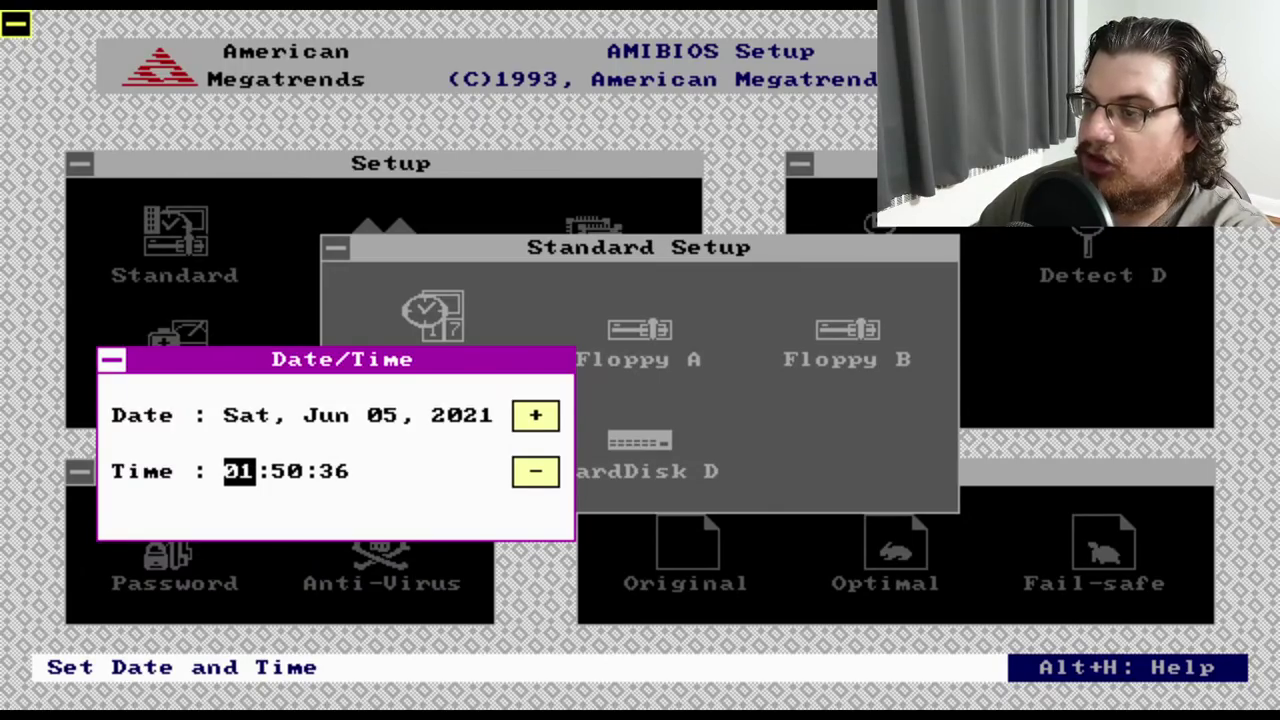
pyautogui.press('Escape')
pyautogui.press('Escape')
pyautogui.press('Escape')
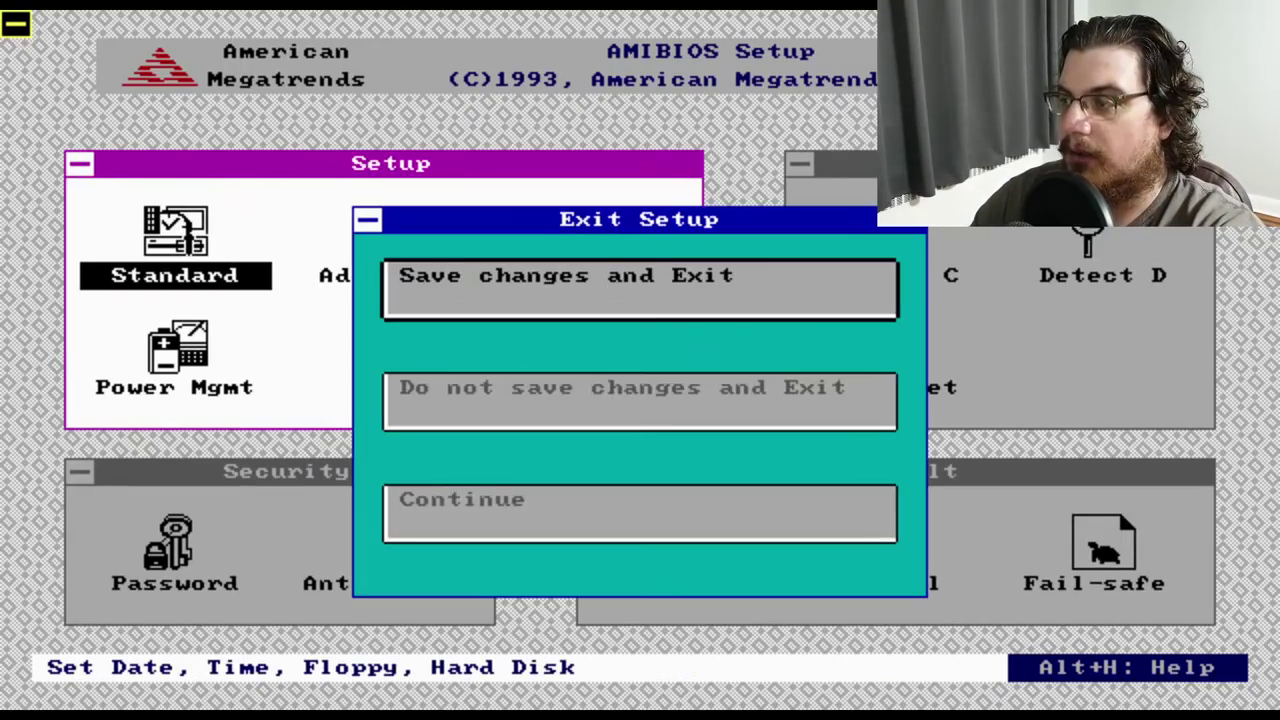
pyautogui.press('Return')
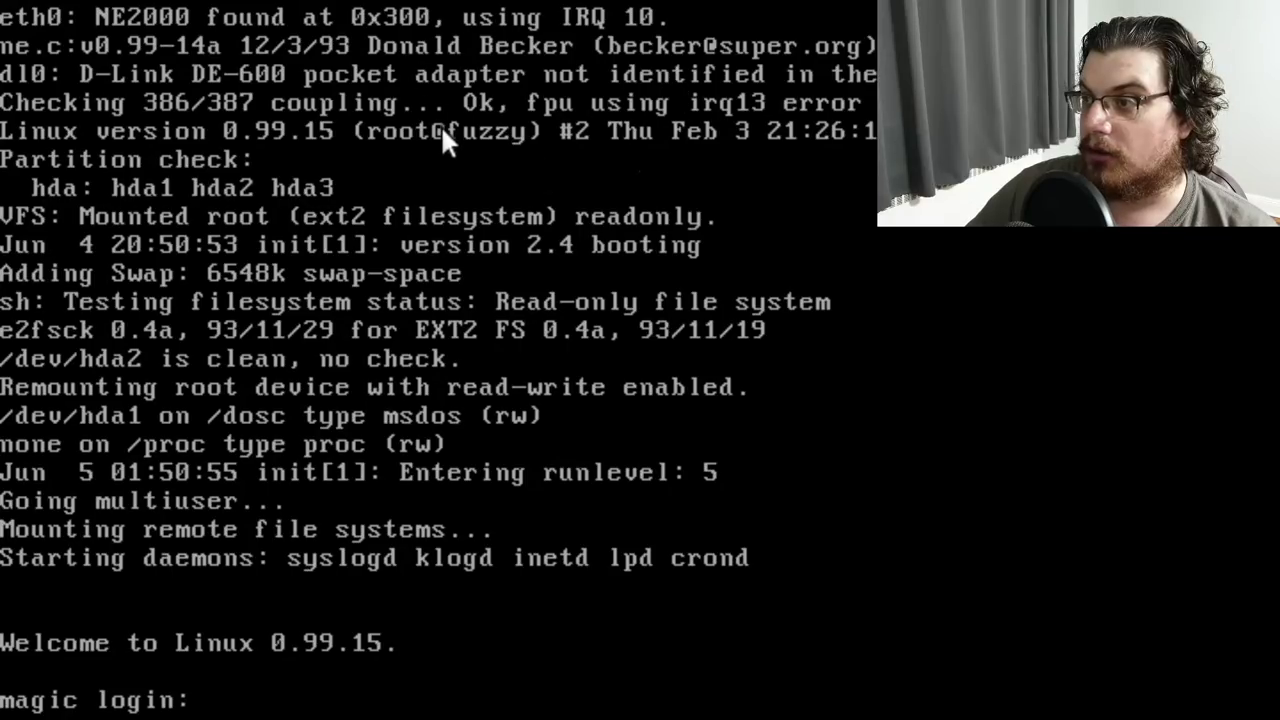
# Log in as root and resolve apple.com with nslookup
pyautogui.write('root')
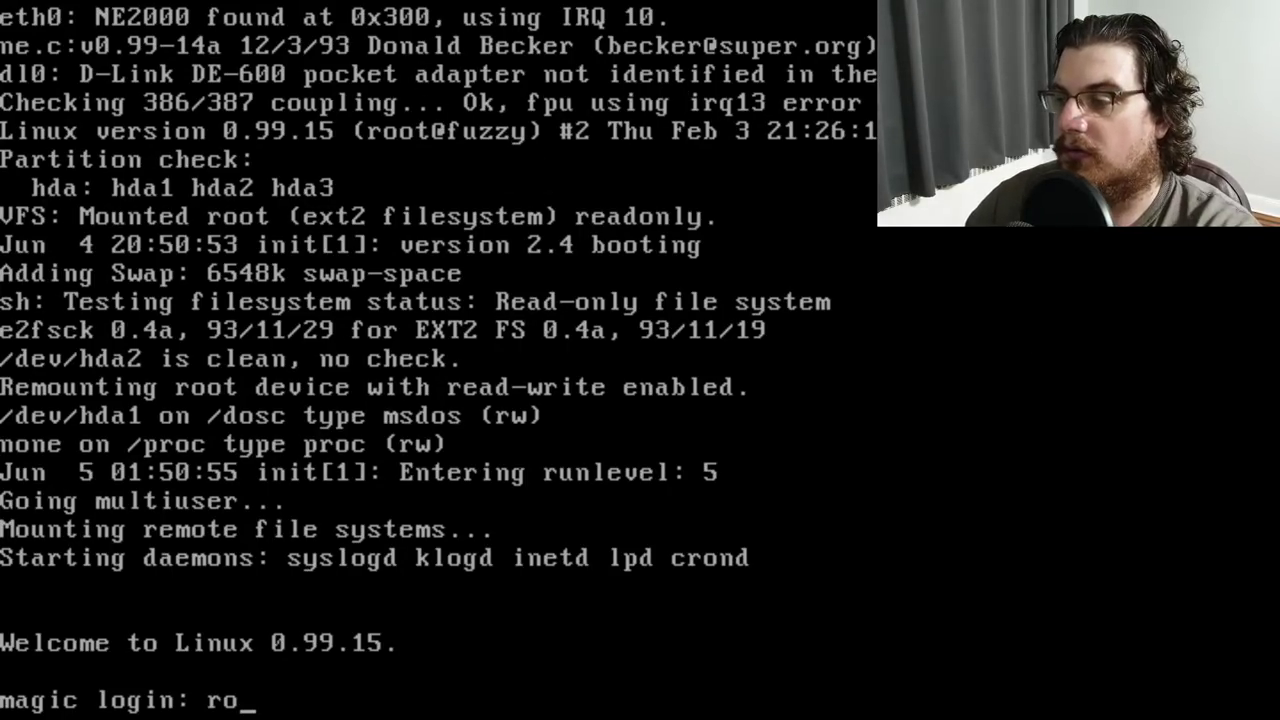
pyautogui.press('Return')
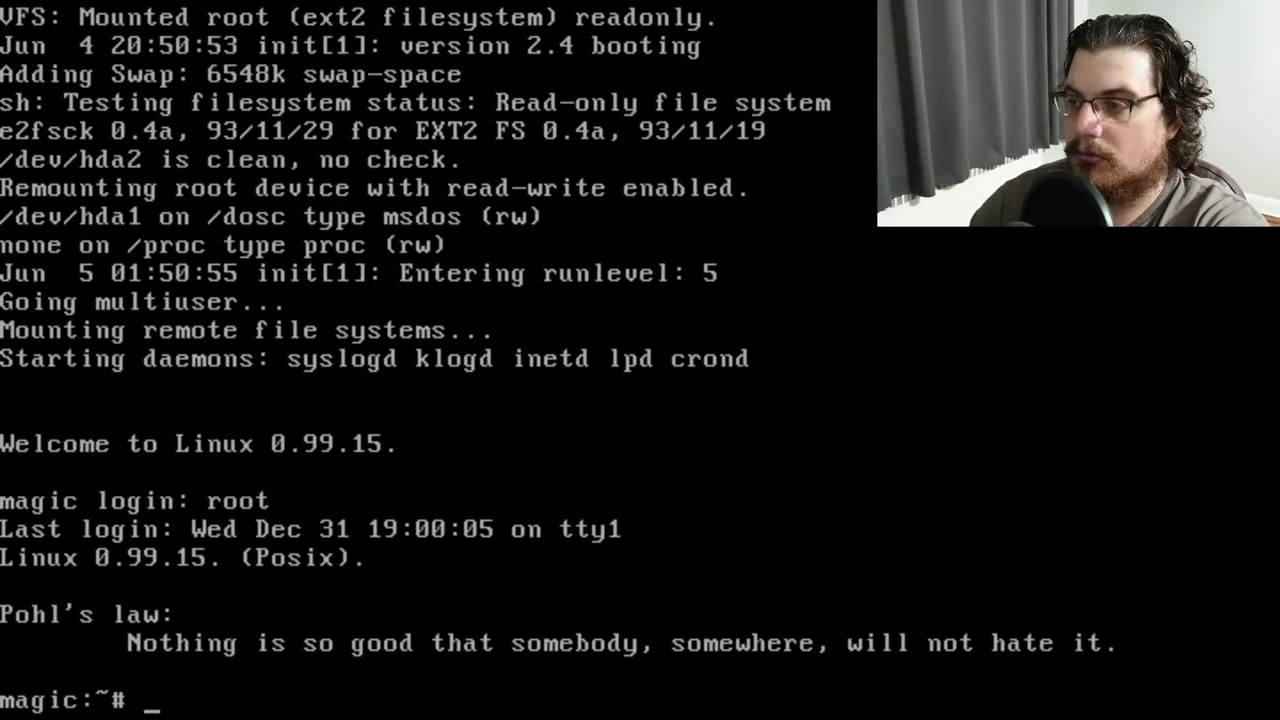
pyautogui.write('nslookup')
pyautogui.press('Return')
pyautogui.write('apple.com')
pyautogui.press('Return')
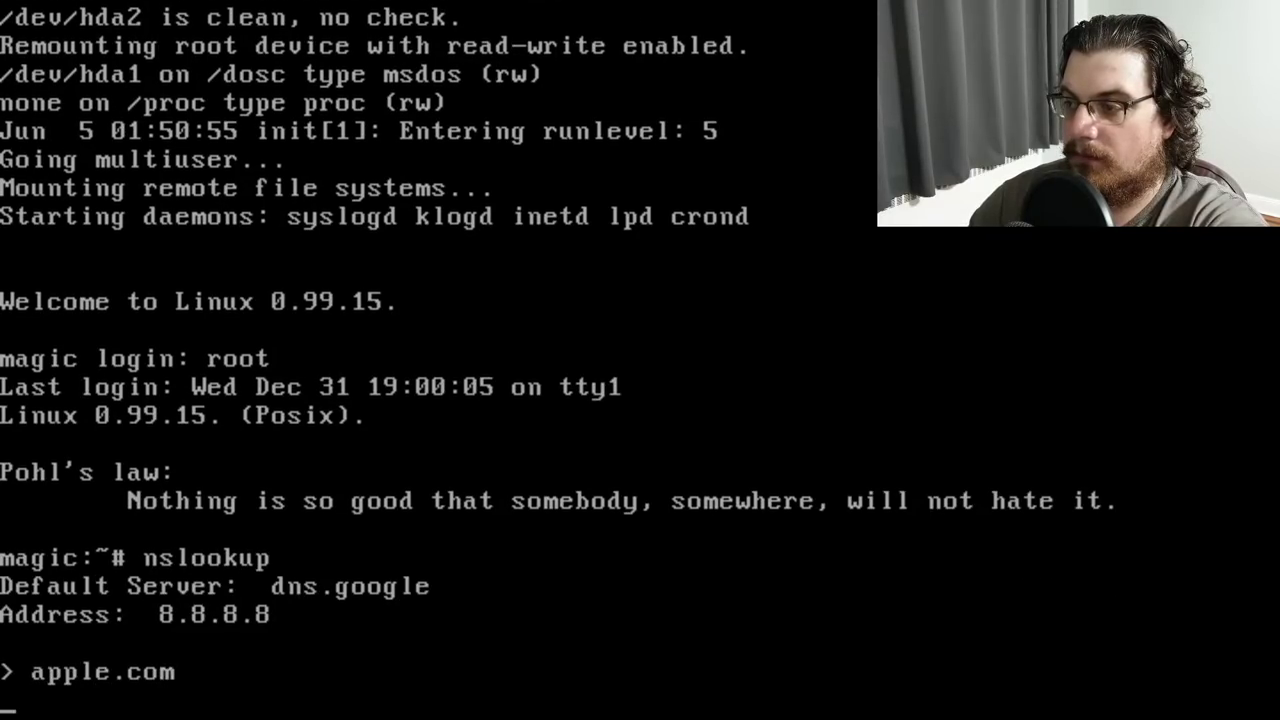
pyautogui.hotkey('ctrl', 'd')
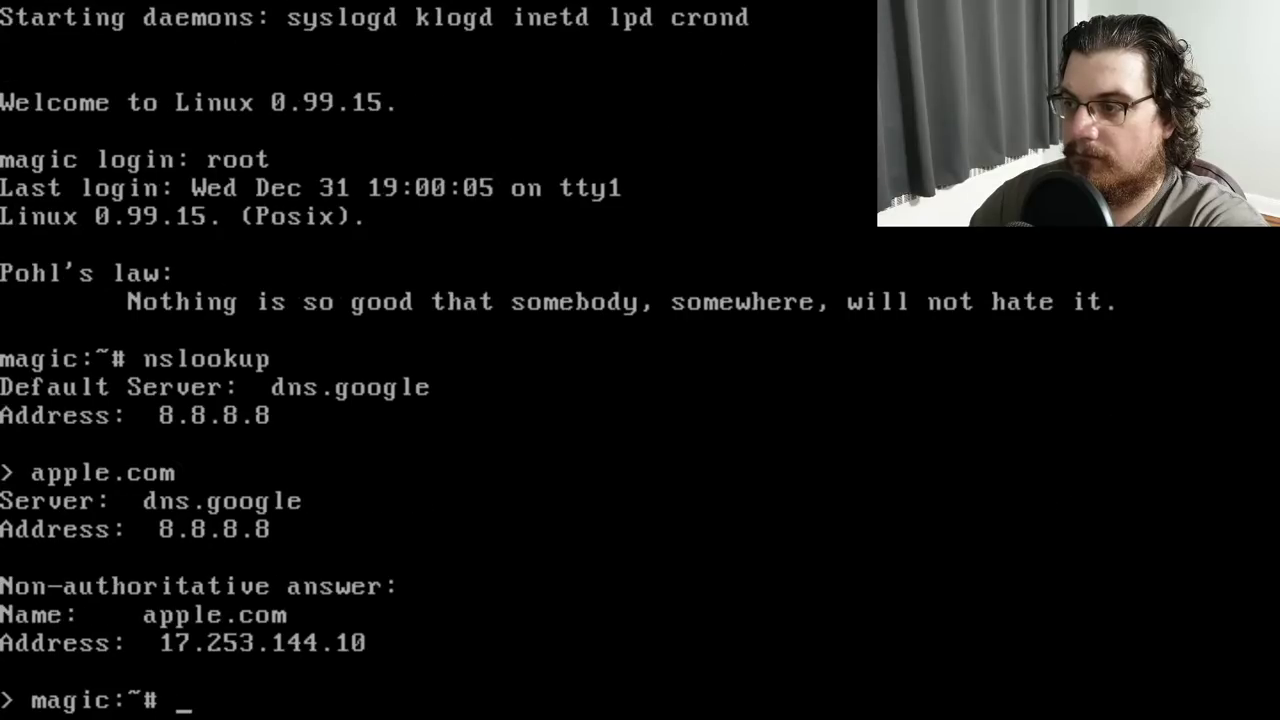
# Ping 4.2.2.2, then telnet to slackware.org on port 80
pyautogui.write('ping 4.2.2.2')
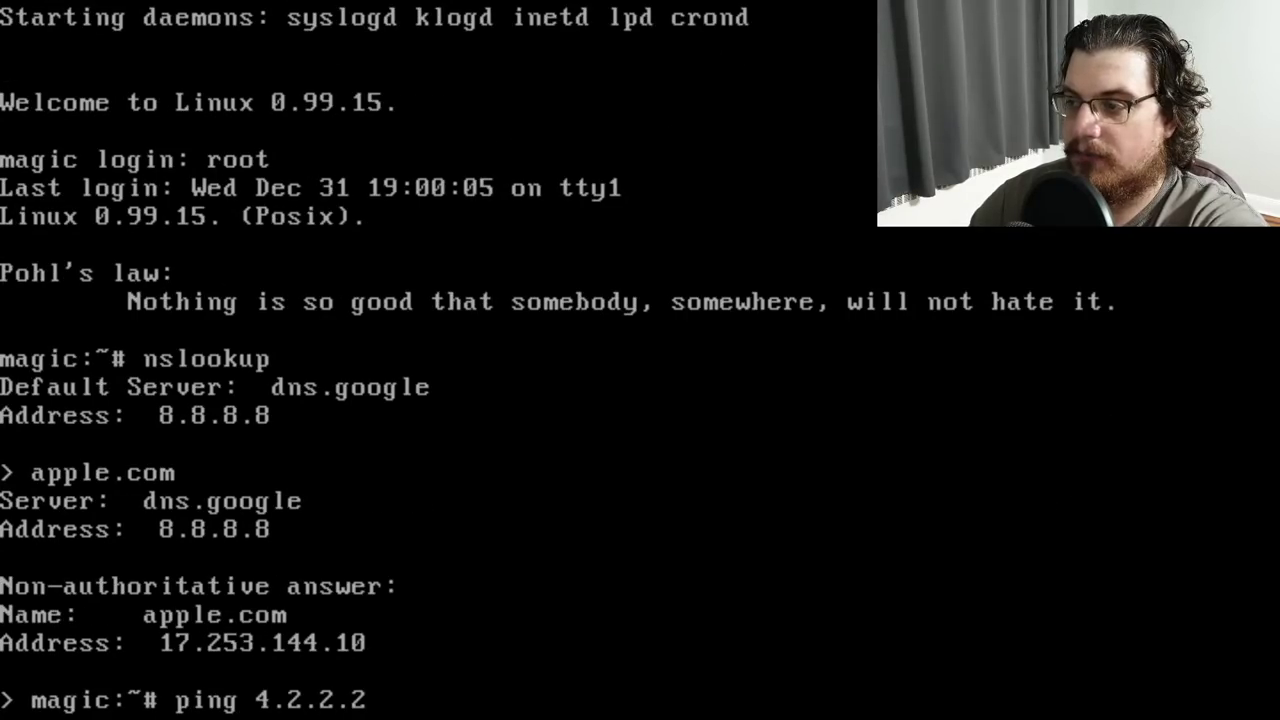
pyautogui.press('Return')
pyautogui.hotkey('ctrl', 'c')
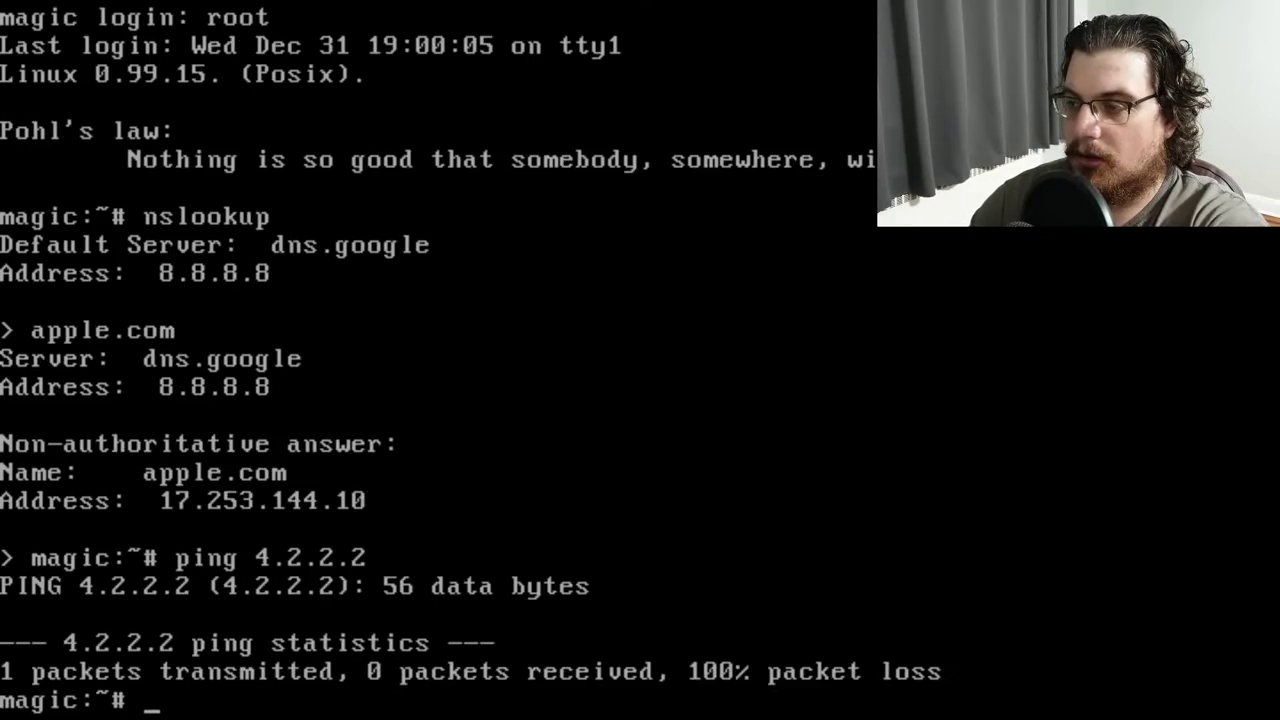
pyautogui.write('telnet sl')
pyautogui.write('a')
pyautogui.press('BackSpace')
pyautogui.write('slackware.org 80')
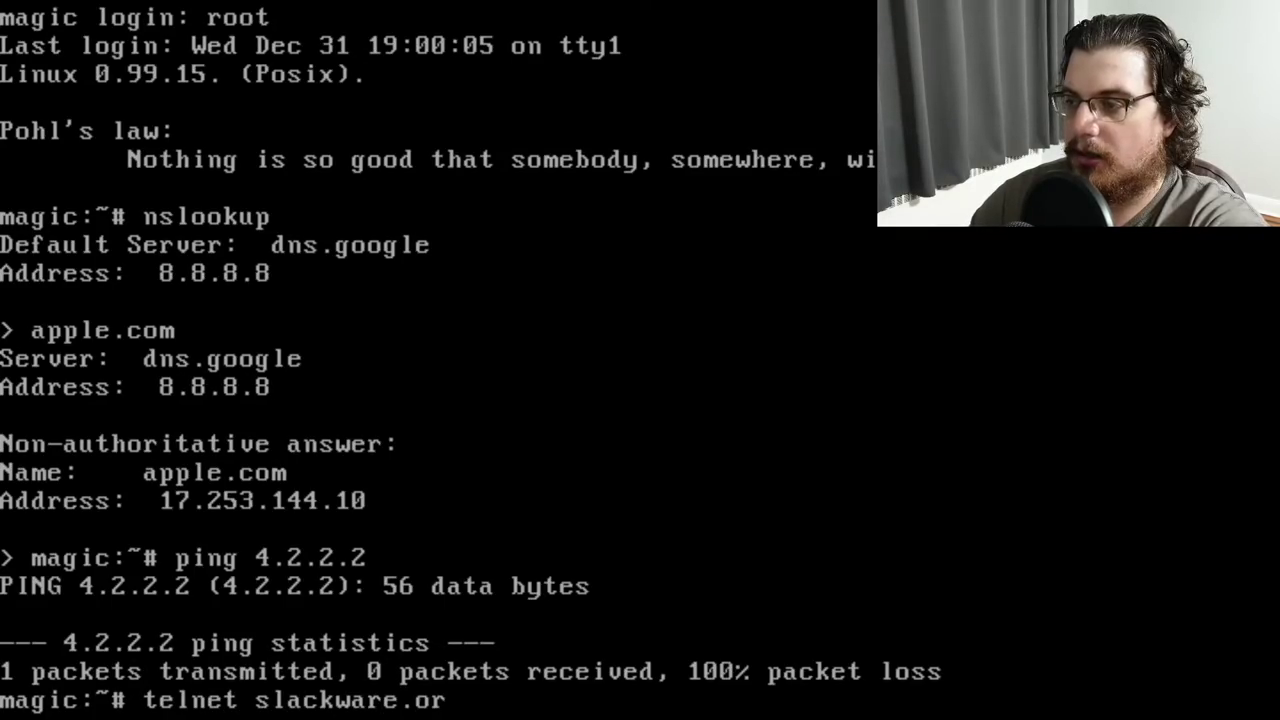
pyautogui.press('Return')
# Send a GET / request, quit telnet, and try clearing the screen with cls
pyautogui.write('GET /')
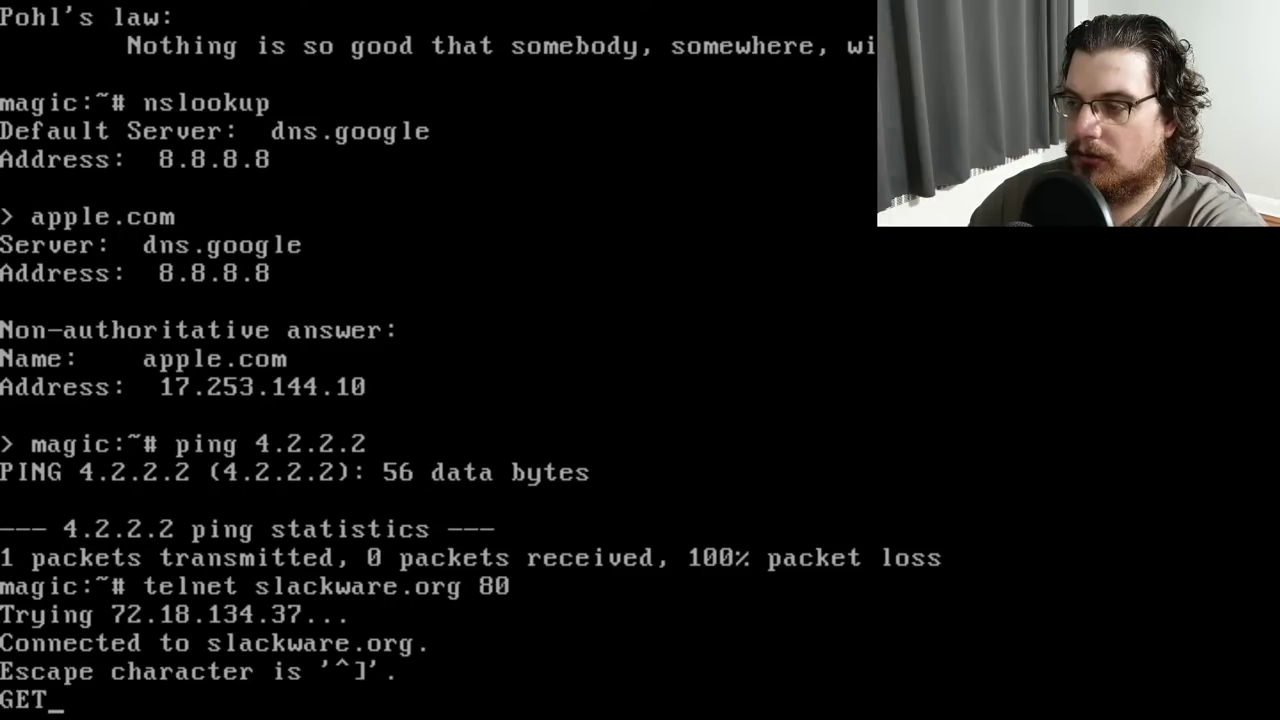
pyautogui.press('Return')
pyautogui.press('Return')
pyautogui.write('H')
pyautogui.hotkey('ctrl', ']')
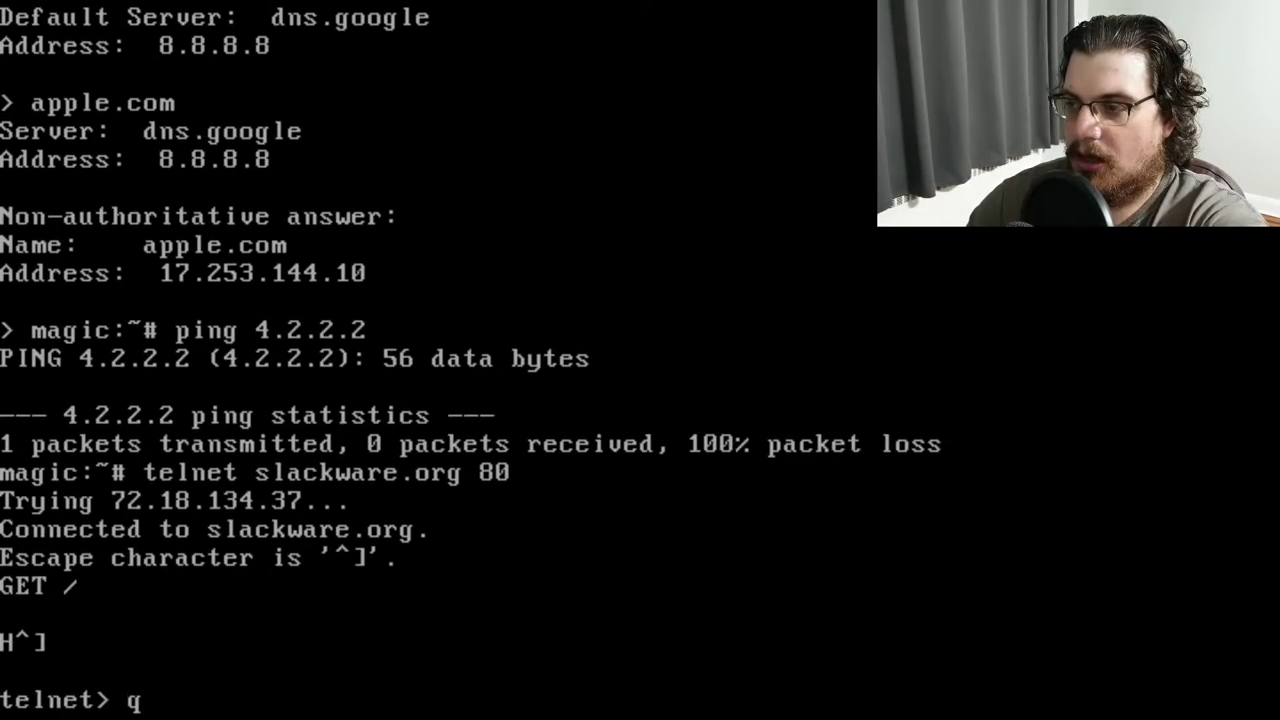
pyautogui.write('quit')
pyautogui.press('Return')
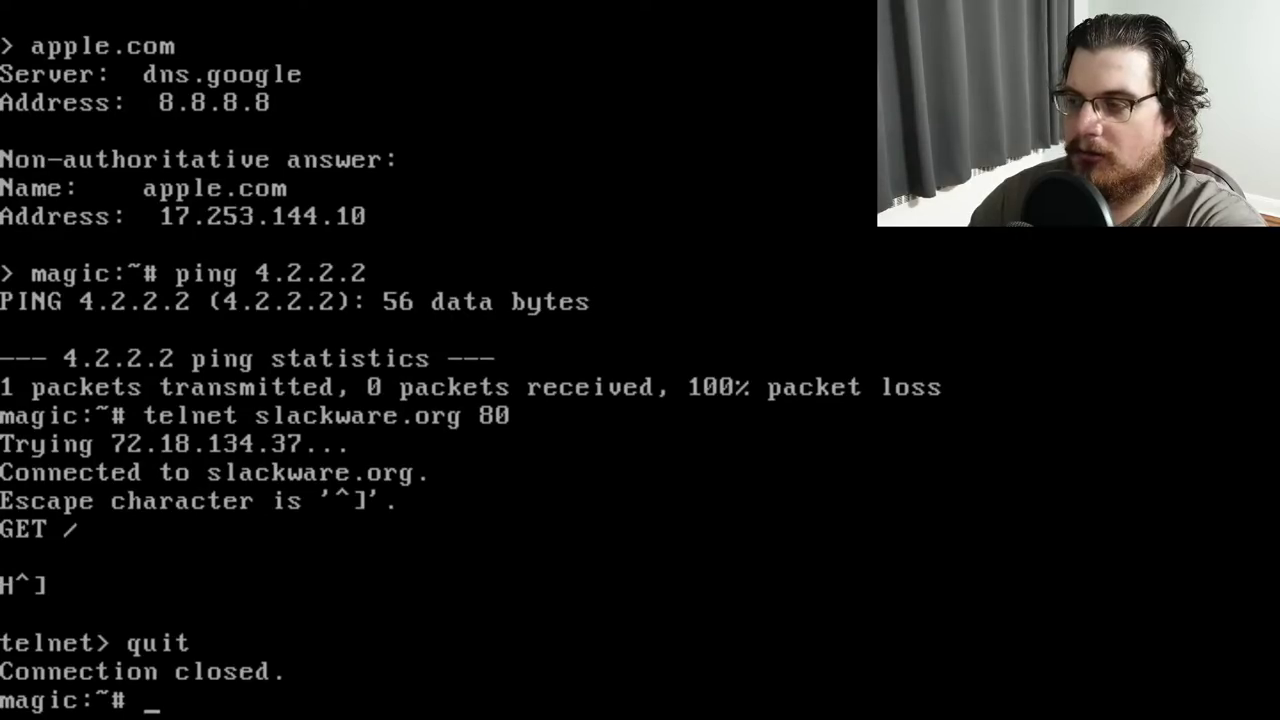
pyautogui.write('f')
pyautogui.press('BackSpace')
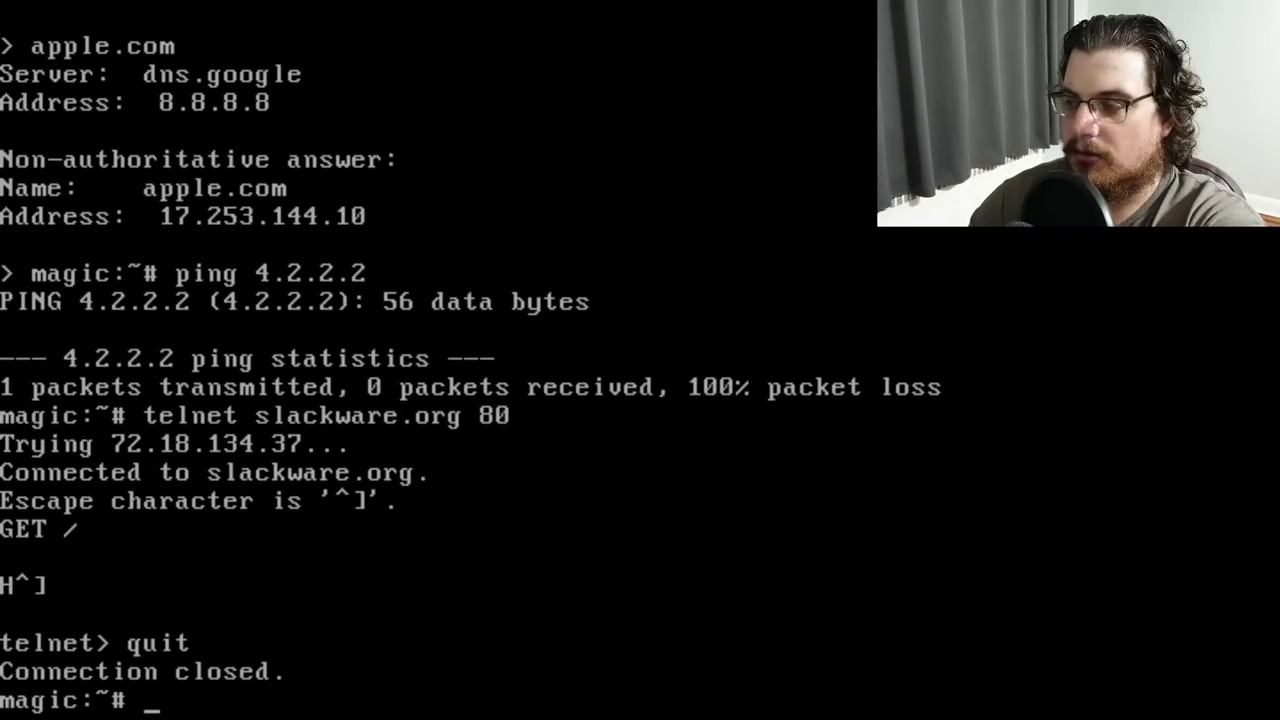
pyautogui.write('cls')
pyautogui.press('Return')
# Reset the terminal, list the home directory, and check the kernel version with uname -a
pyautogui.write('reset')
pyautogui.press('Return')
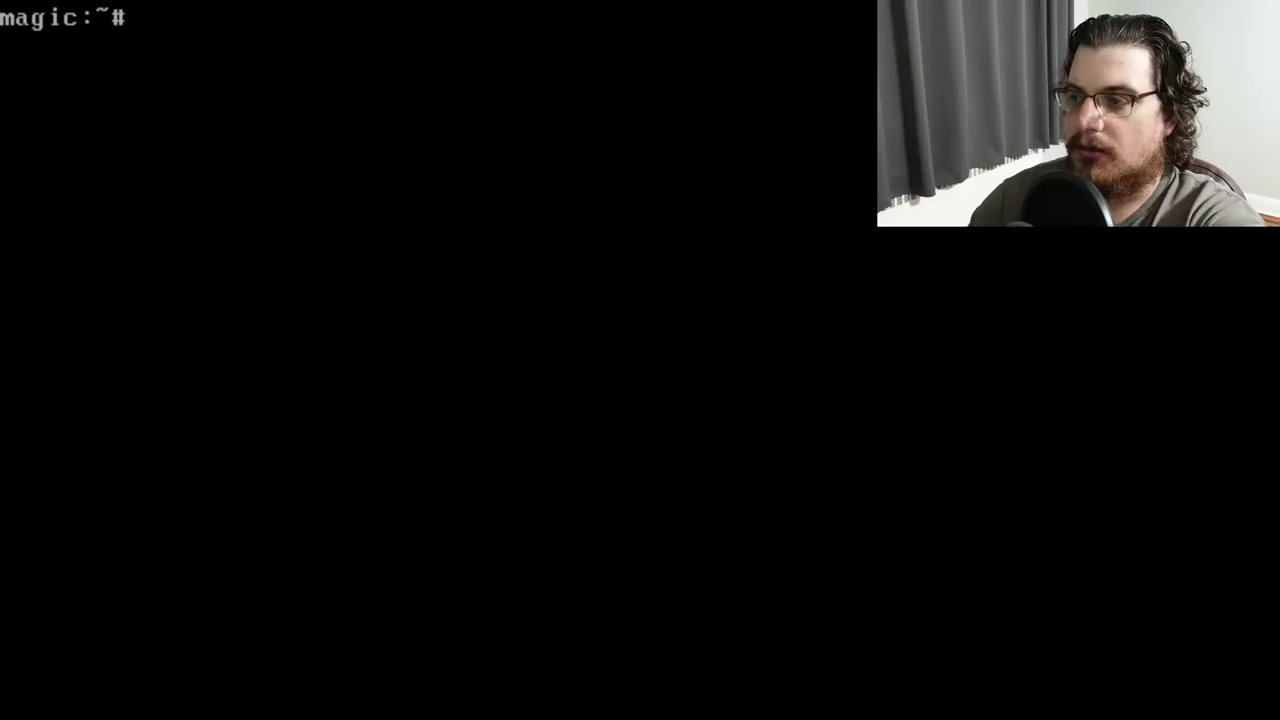
pyautogui.write('ls')
pyautogui.press('Return')
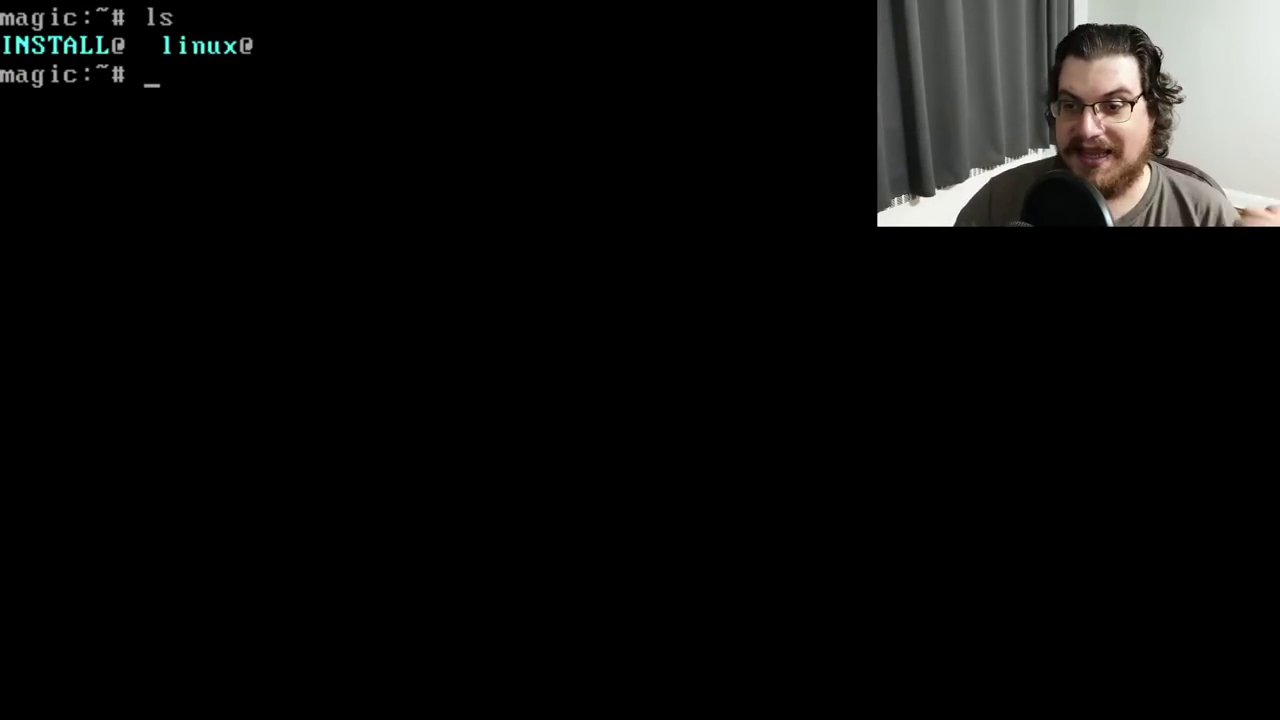
pyautogui.write('uname -a')
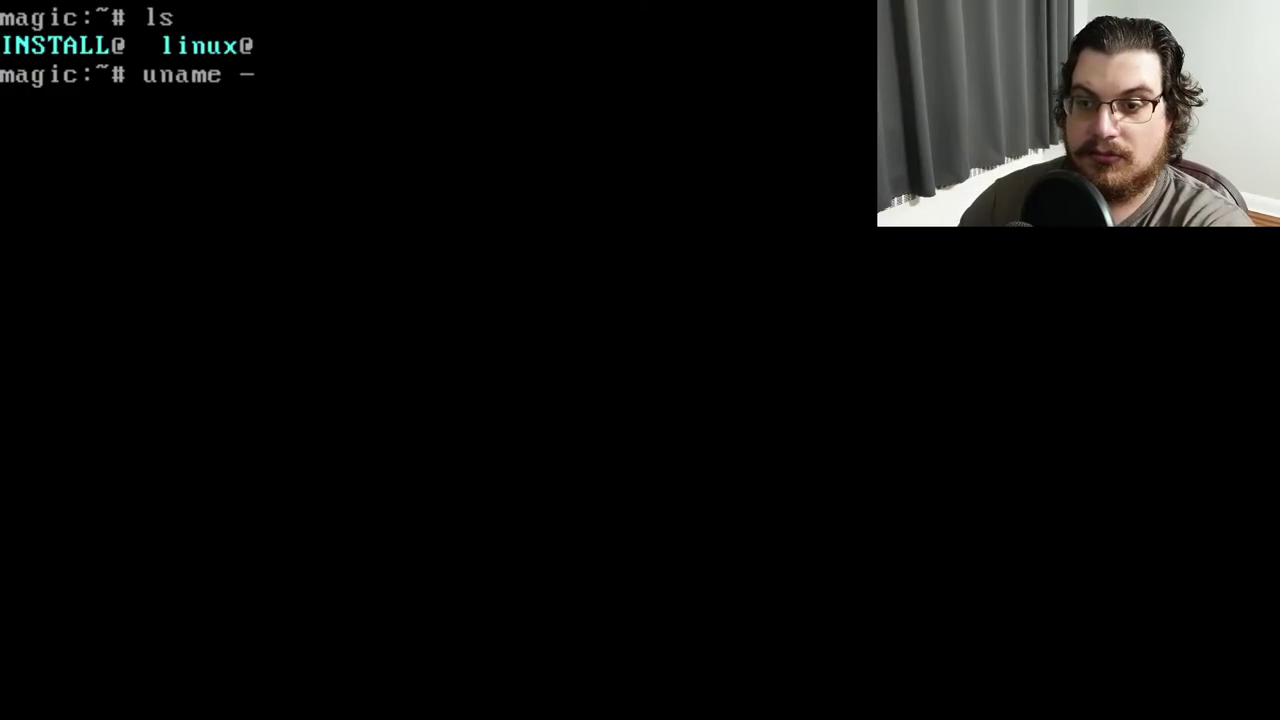
pyautogui.press('Return')
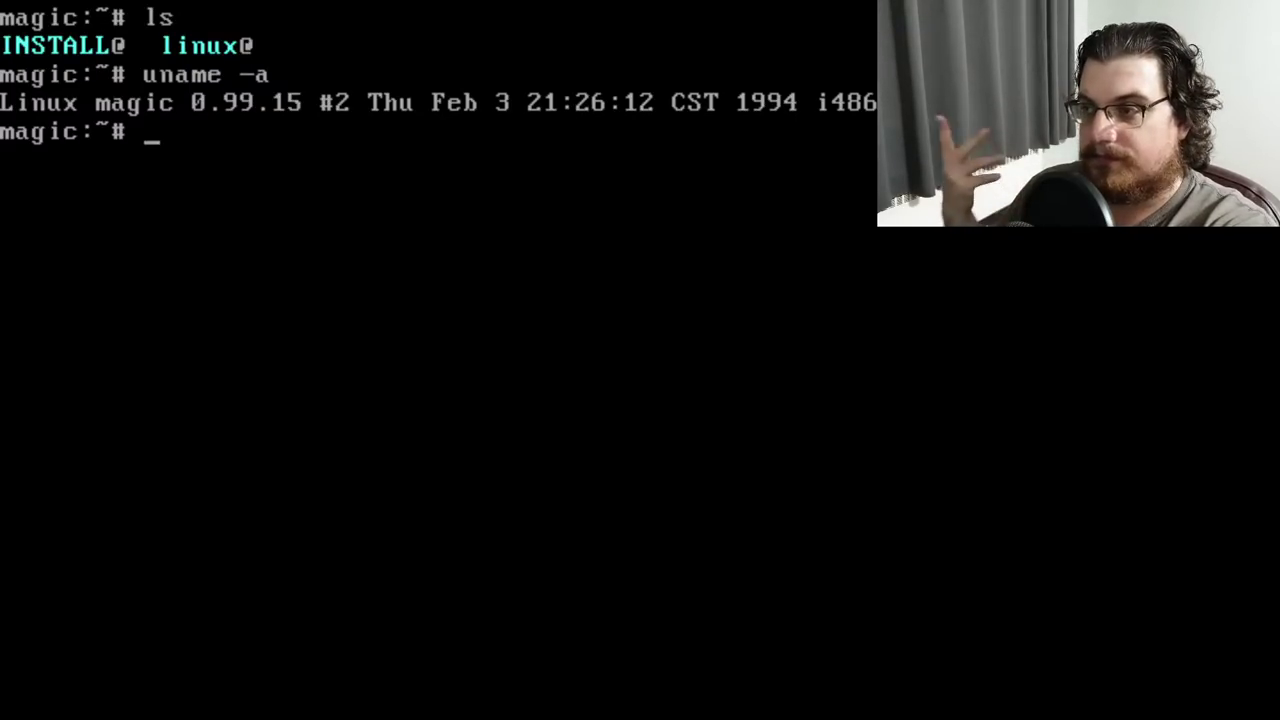
# Try /etc/X11, then change into /etc and list its files
pyautogui.write('cd /etc/X1')
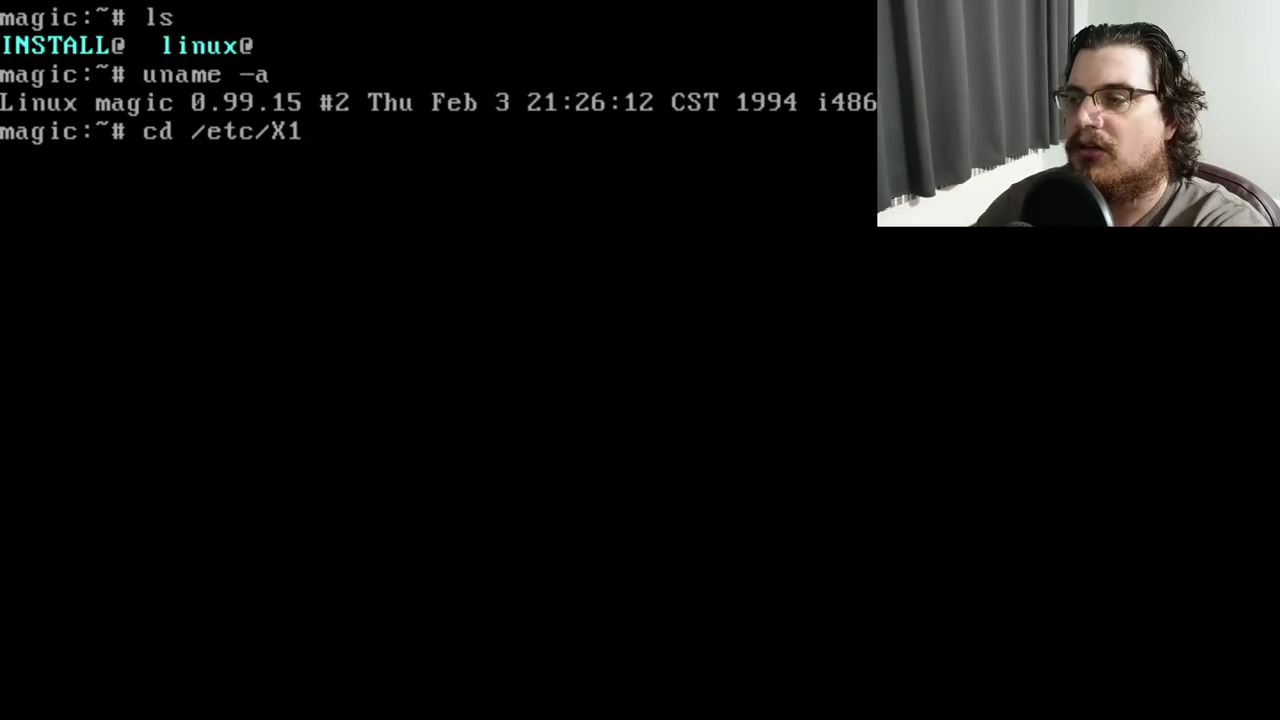
pyautogui.write('1')
pyautogui.press('Return')
pyautogui.write('ls')
pyautogui.press('Return')
pyautogui.write('cd /etc')
pyautogui.press('Return')
pyautogui.write('ls')
pyautogui.press('Return')
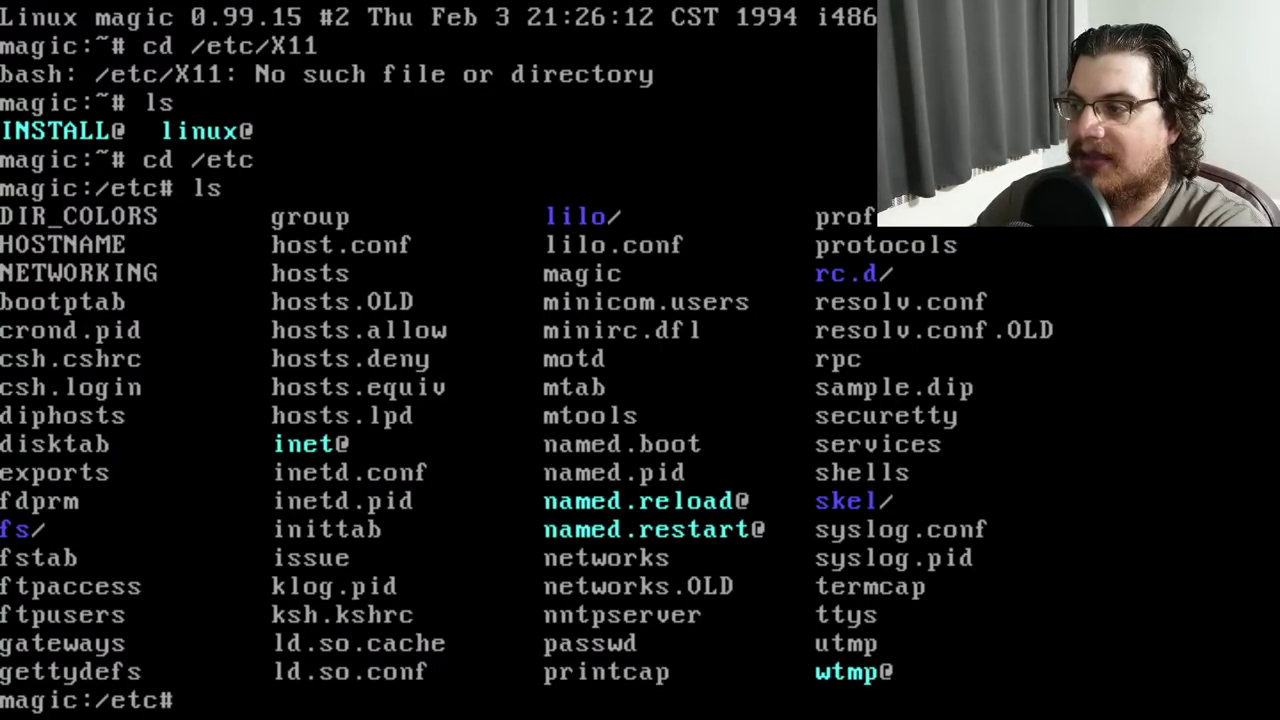
# List /etc/lilo, return to /etc, and open lilo.conf in Emacs
pyautogui.write('cd lilo')
pyautogui.press('Return')
pyautogui.write('ls')
pyautogui.press('Return')
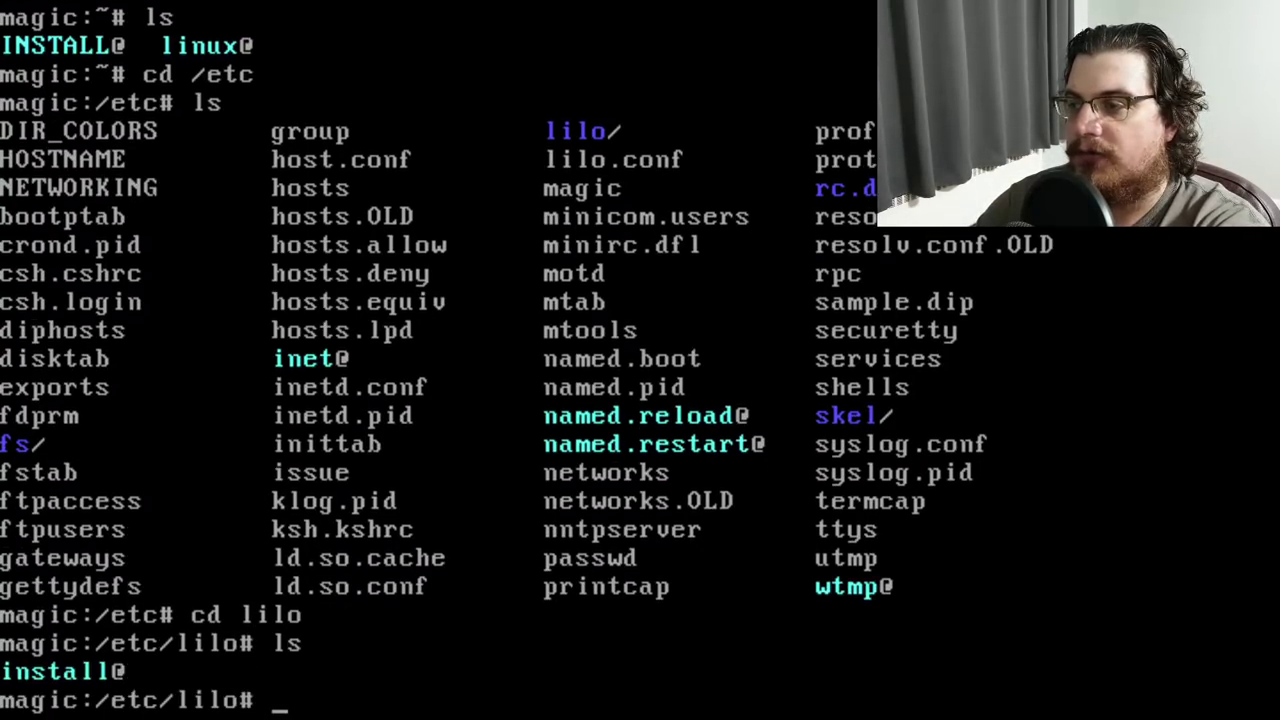
pyautogui.write('cd ../')
pyautogui.press('Return')
pyautogui.write('emacs lilo.conf')
pyautogui.press('Return')
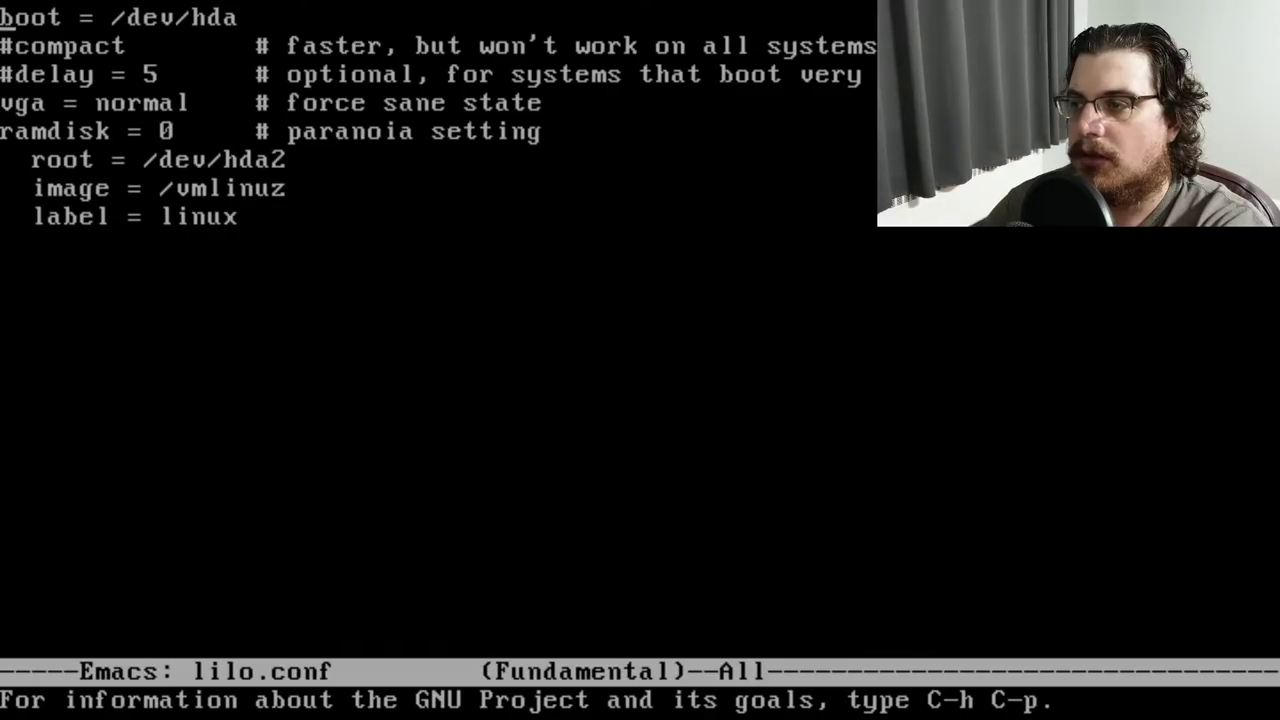
# Uncomment 'delay = 5' and add an 'other = /dev/hda1' entry labelled 'dos'
pyautogui.press('Down')
pyautogui.press('Down')
pyautogui.press('Return')
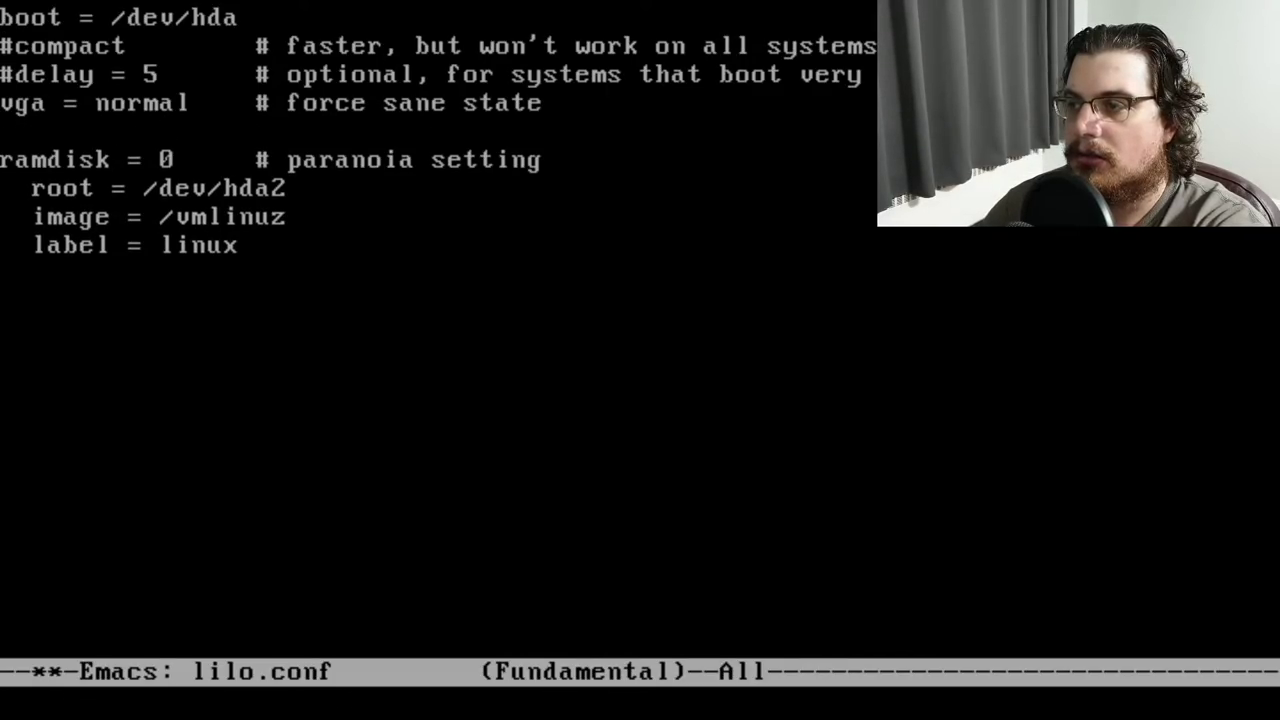
pyautogui.press('BackSpace')
pyautogui.press('Down')
pyautogui.press('Down')
pyautogui.press('Down')
pyautogui.press('Down')
pyautogui.press('Down')
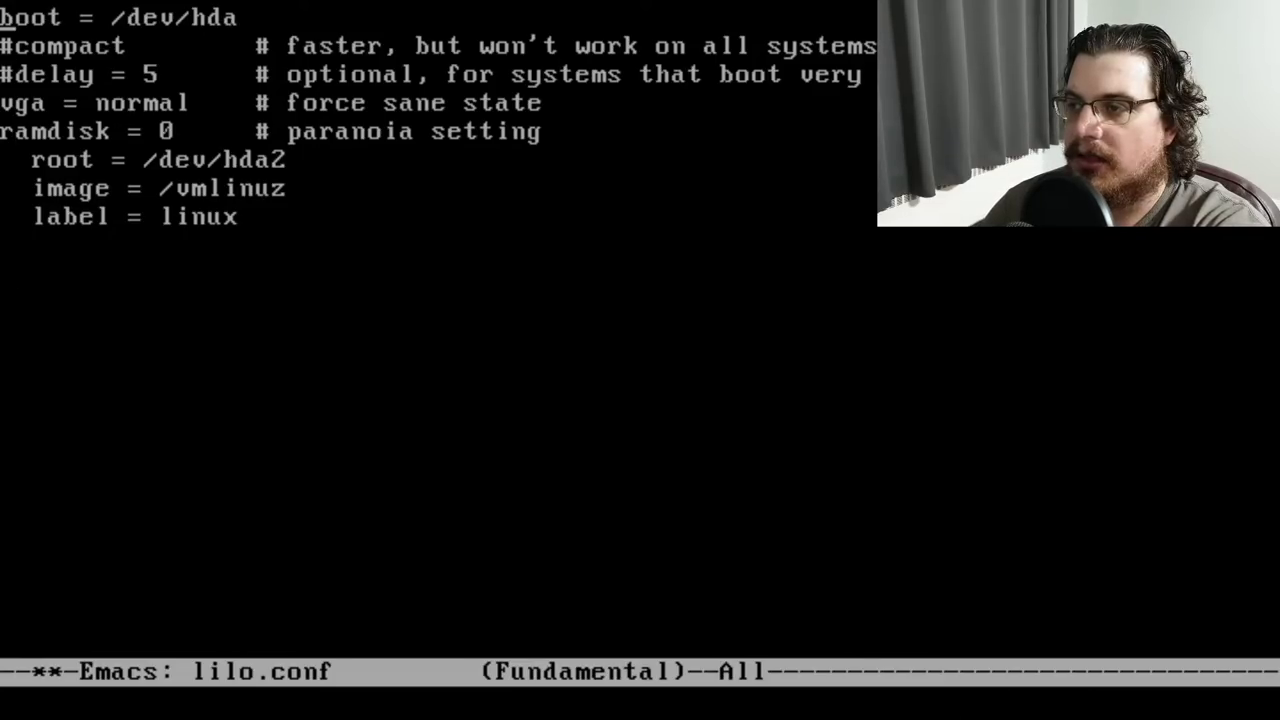
pyautogui.press('Delete')
pyautogui.press('Down')
pyautogui.press('Down')
pyautogui.press('Down')
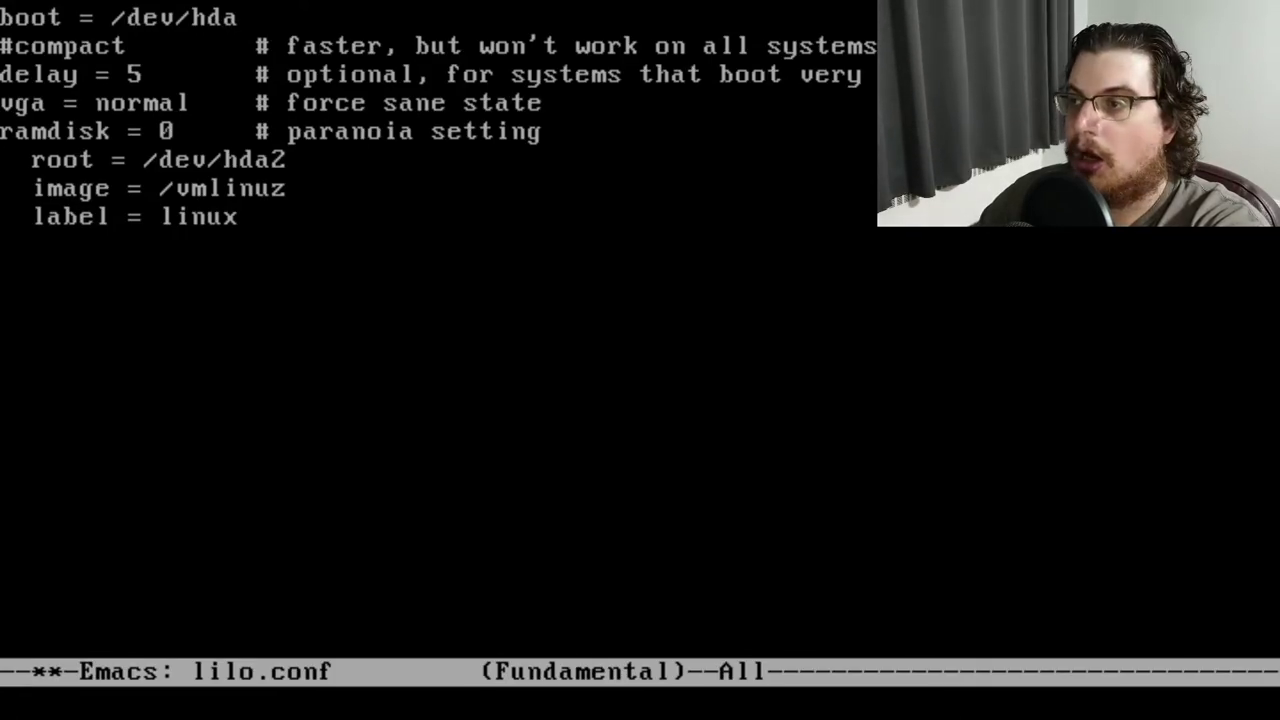
pyautogui.write('other = /dev/hda1')
pyautogui.press('BackSpace')
pyautogui.write('label = dos')
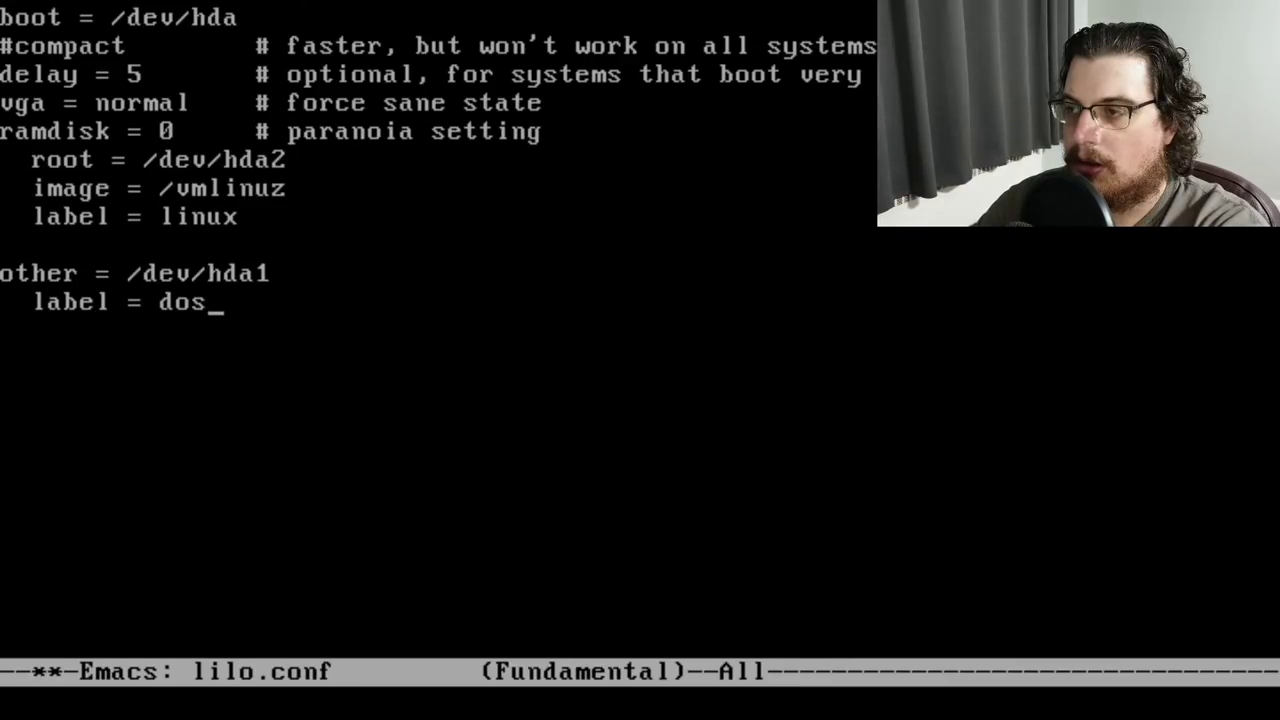
# Save lilo.conf, exit Emacs, and reboot the machine
pyautogui.hotkey('ctrl', 'x')
pyautogui.hotkey('ctrl', 's')
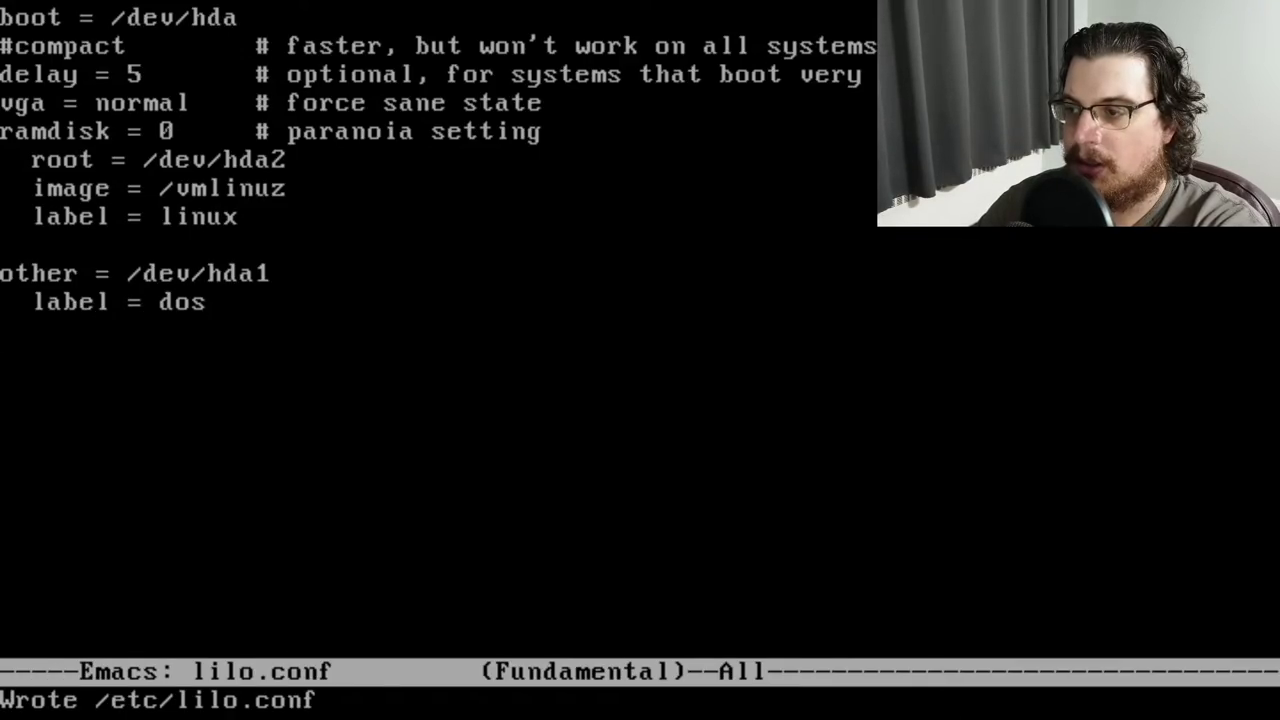
pyautogui.hotkey('ctrl', 'x')
pyautogui.hotkey('ctrl', 'c')
pyautogui.write('reboot')
pyautogui.press('Return')
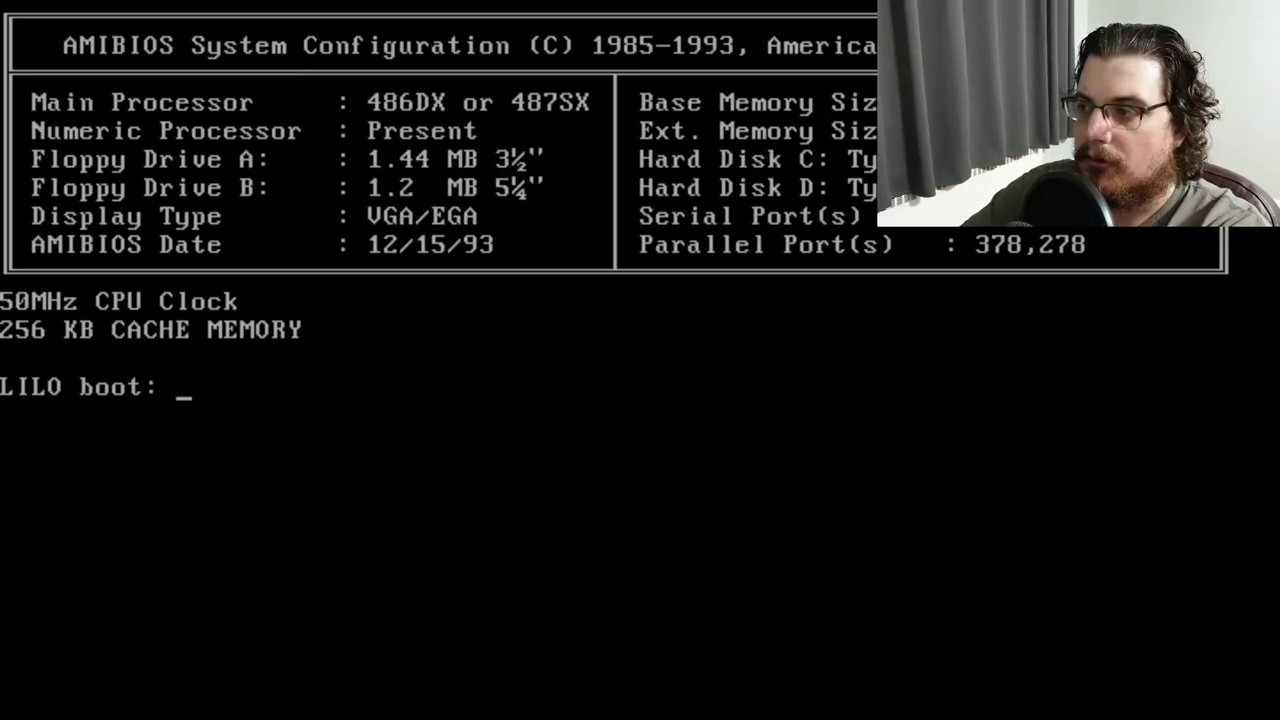
# Boot the linux image from LILO, log in as root, and run lilo to install both entries
pyautogui.press('Tab')
pyautogui.write('linux')
pyautogui.press('Return')
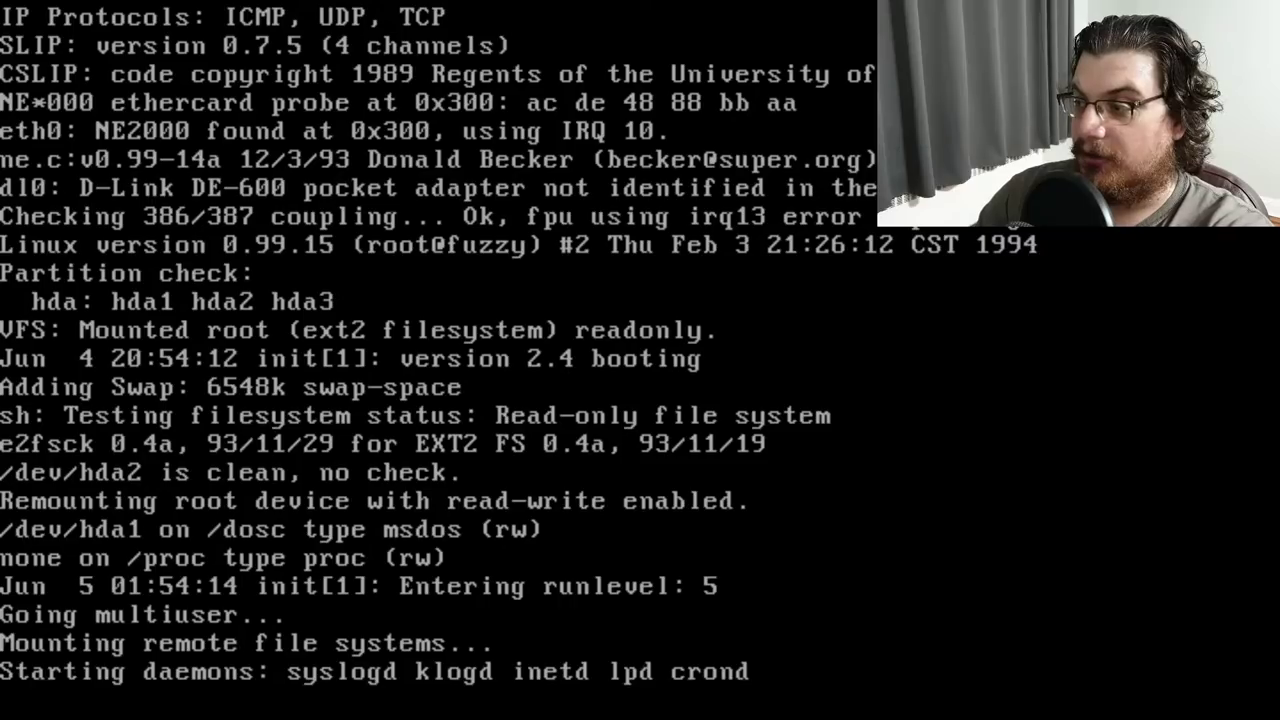
pyautogui.write('root')
pyautogui.press('Return')
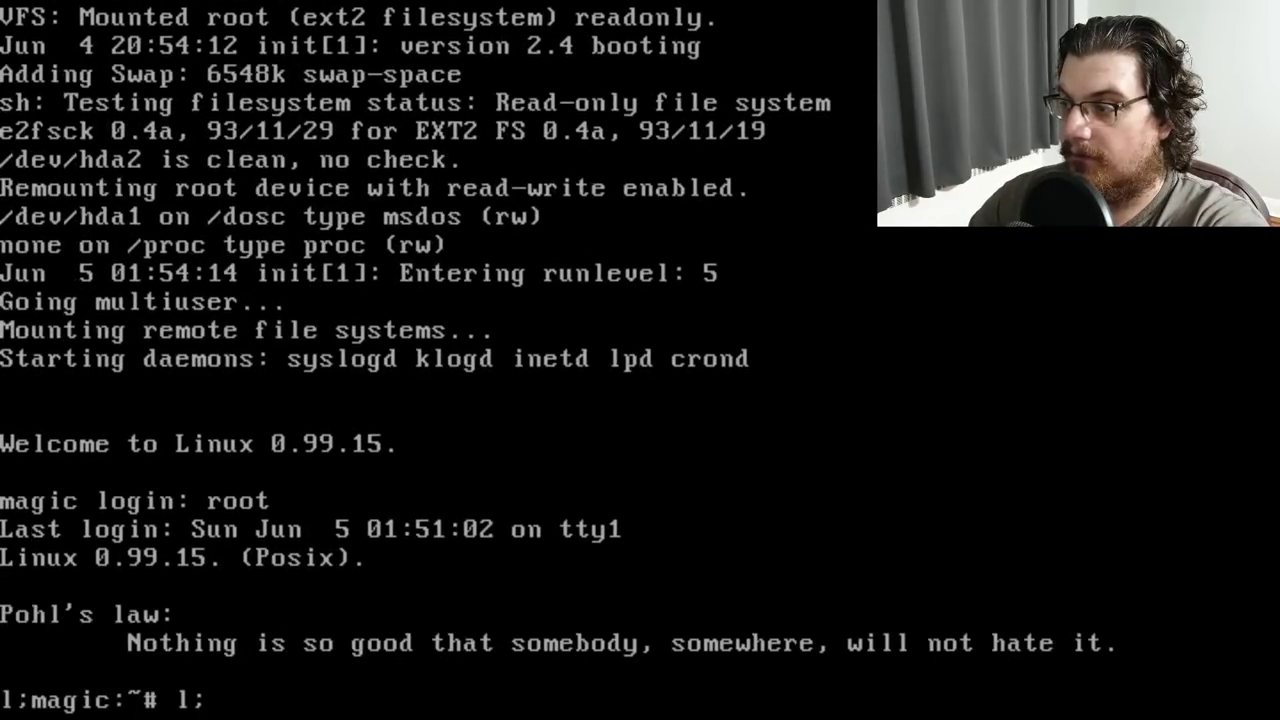
pyautogui.write('lilo')
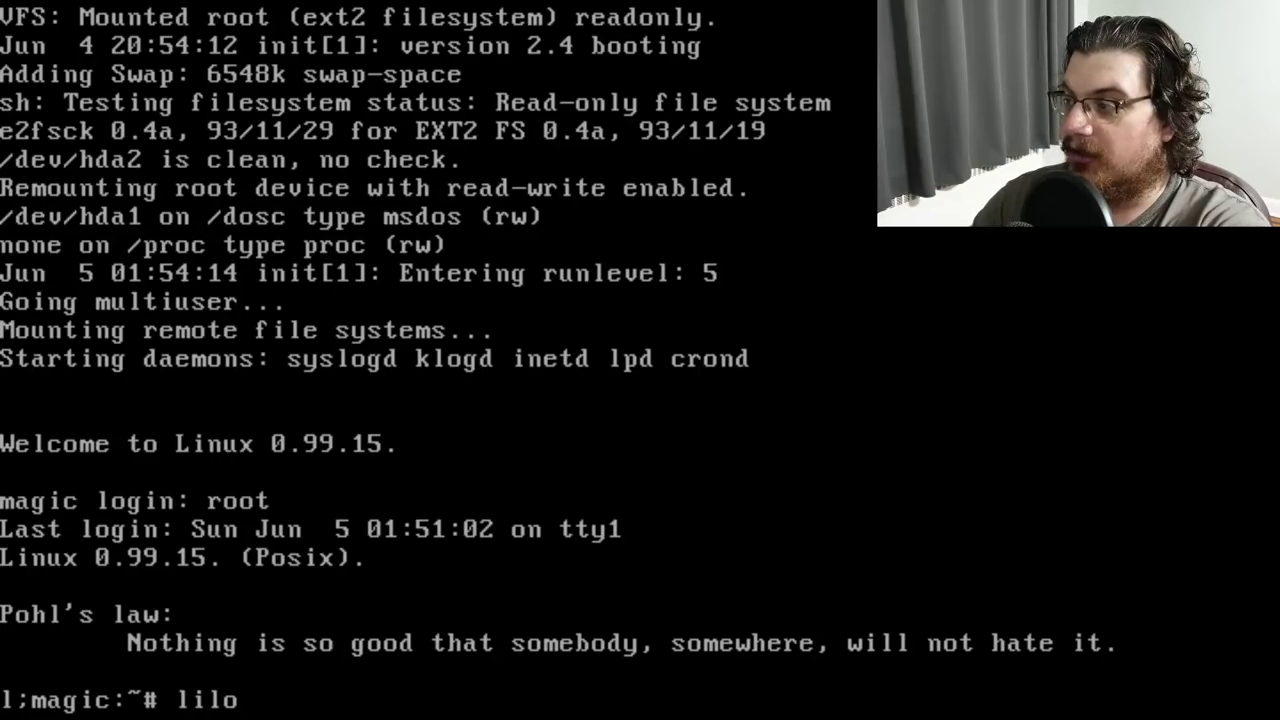
pyautogui.press('Return')
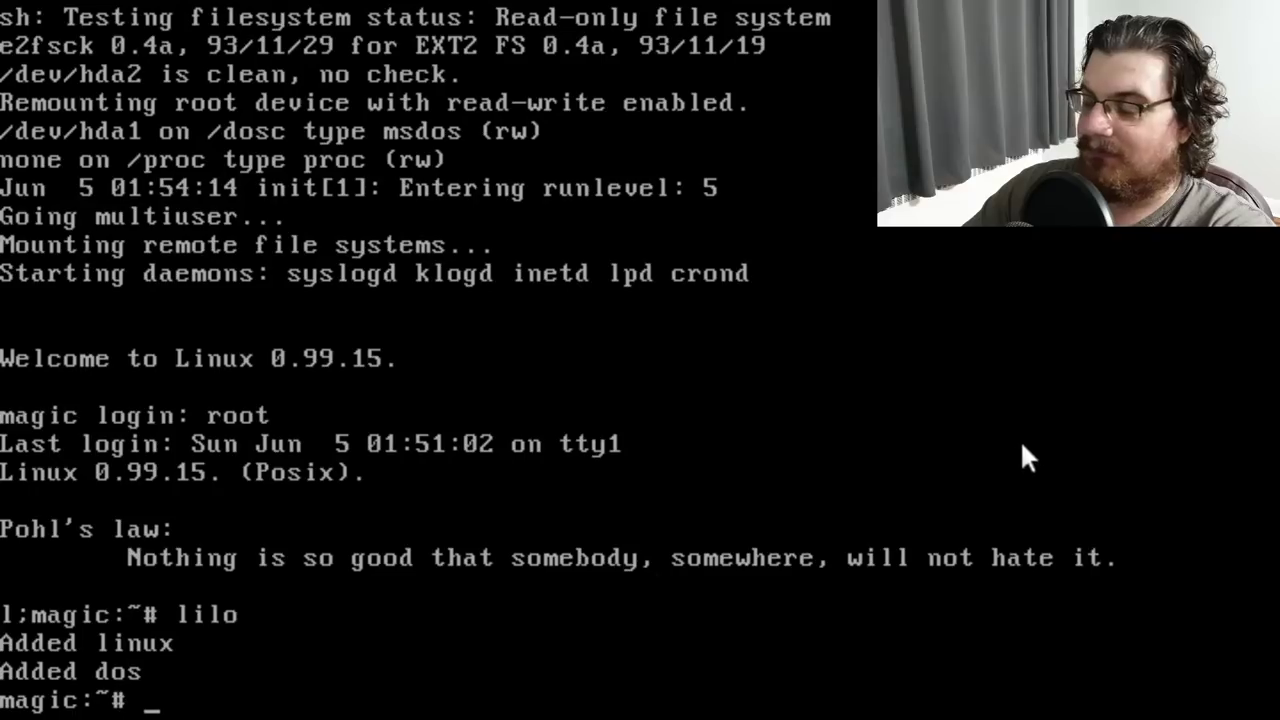
# Reboot and boot the dos entry at the LILO prompt
pyautogui.write('reboot')
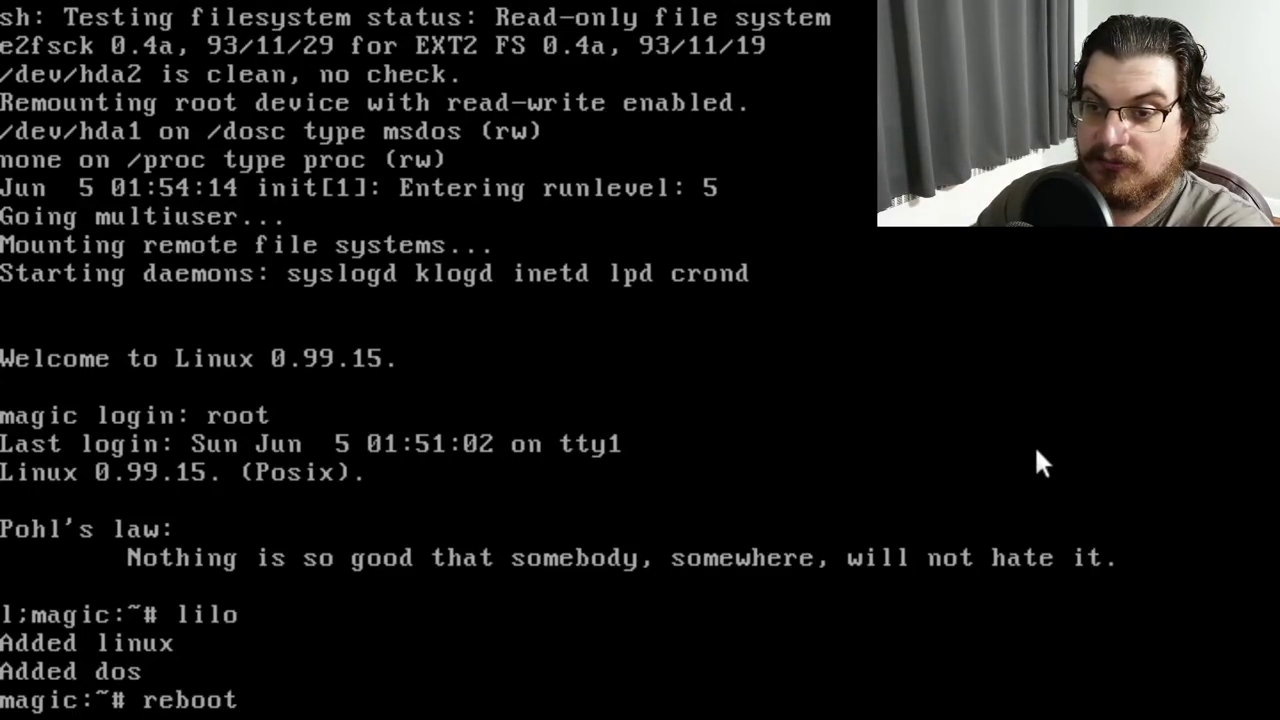
pyautogui.press('Return')
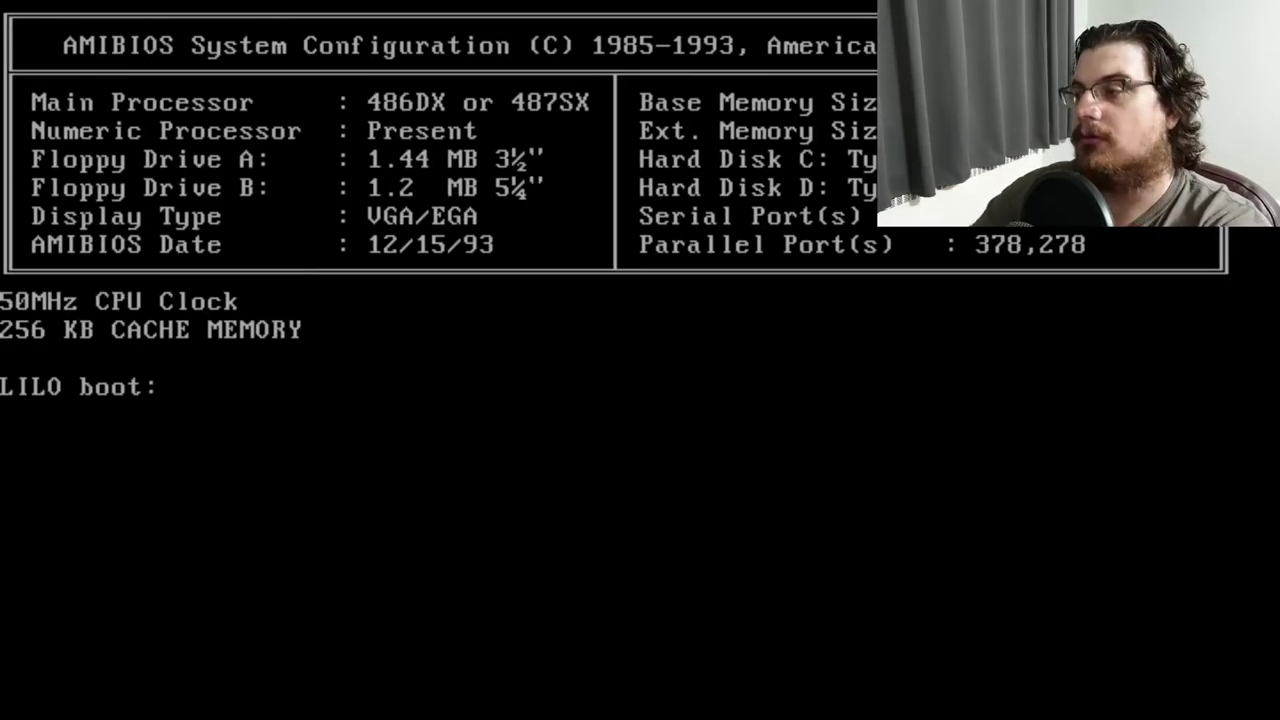
pyautogui.write('dos')
pyautogui.press('Return')
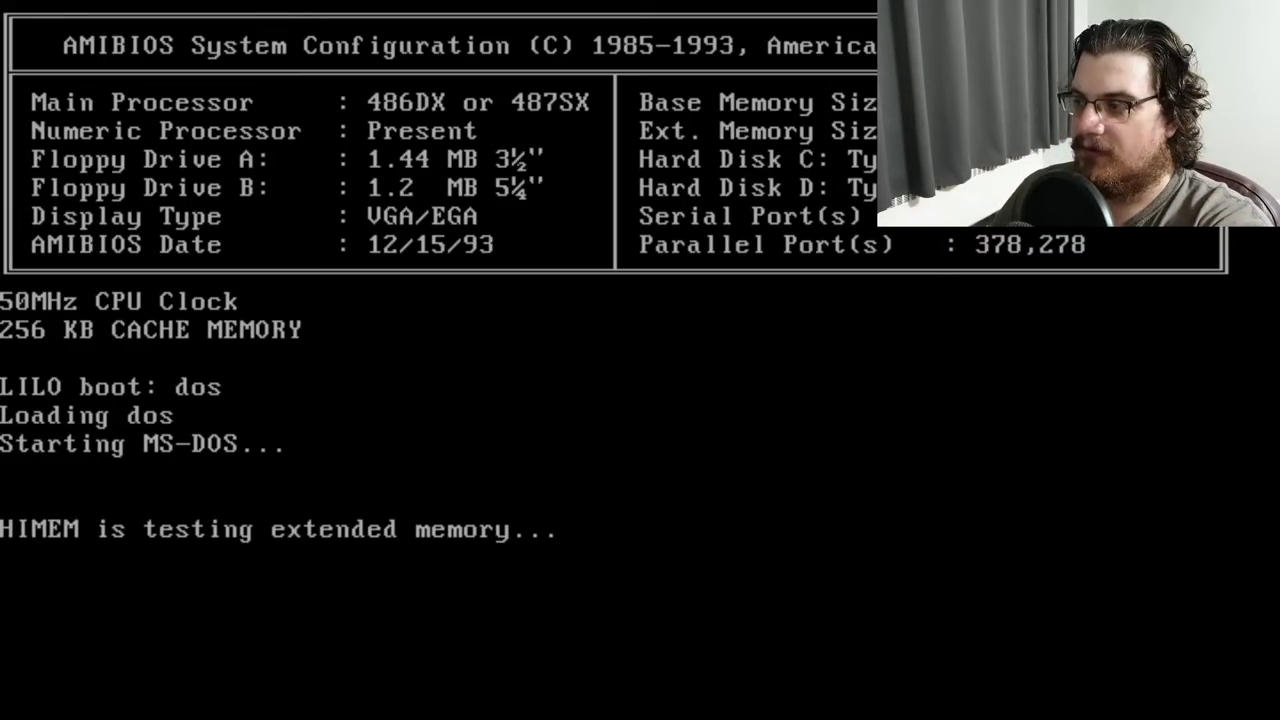
# Confirm MS-DOS version 6.22, check the date and time, then restart with Ctrl+Alt+Del
pyautogui.write('vert')
pyautogui.press('Return')
pyautogui.write('ver')
pyautogui.press('Return')
pyautogui.write('date')
pyautogui.press('Return')
pyautogui.press('Return')
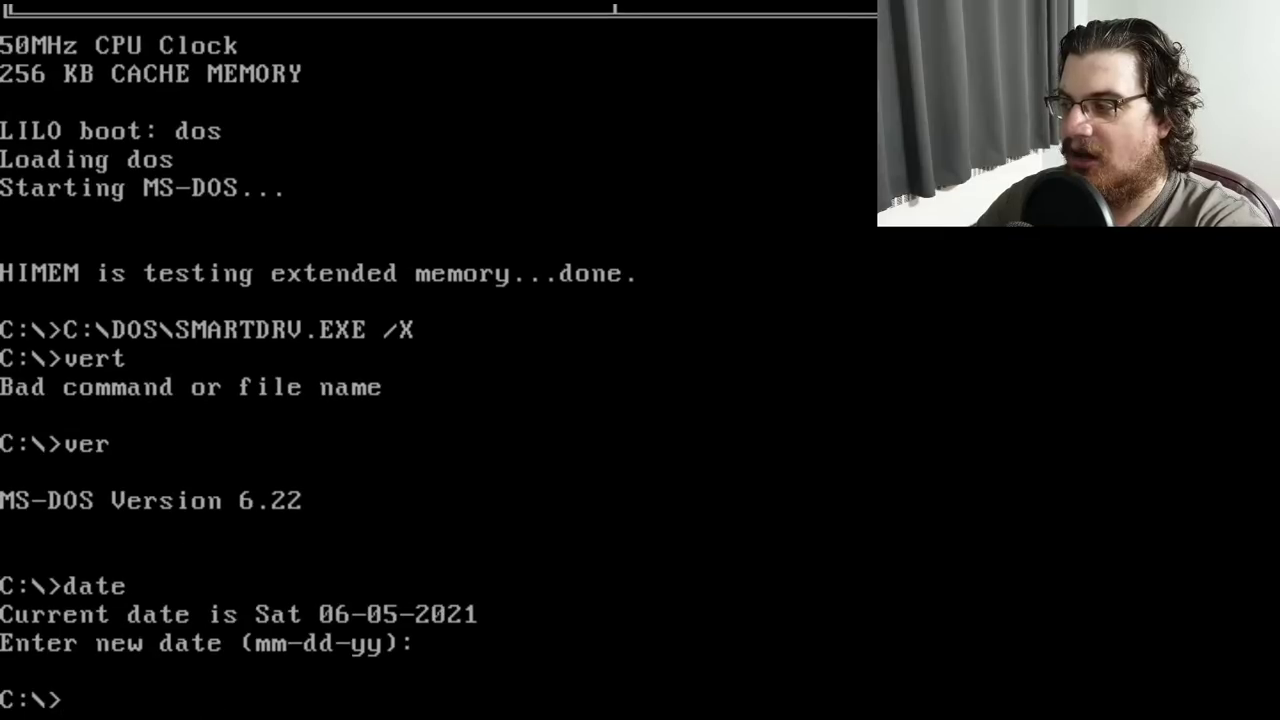
pyautogui.write('time')
pyautogui.press('Return')
pyautogui.press('Return')
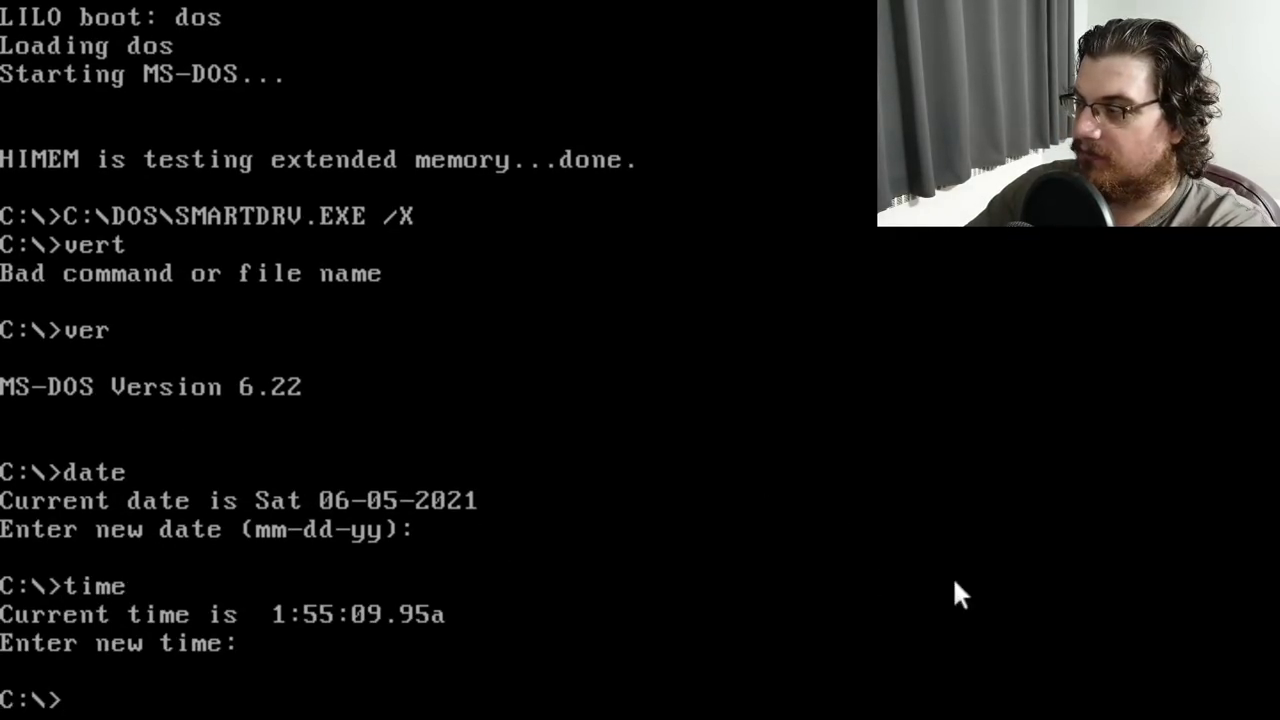
pyautogui.hotkey('ctrl', 'alt', 'Delete')
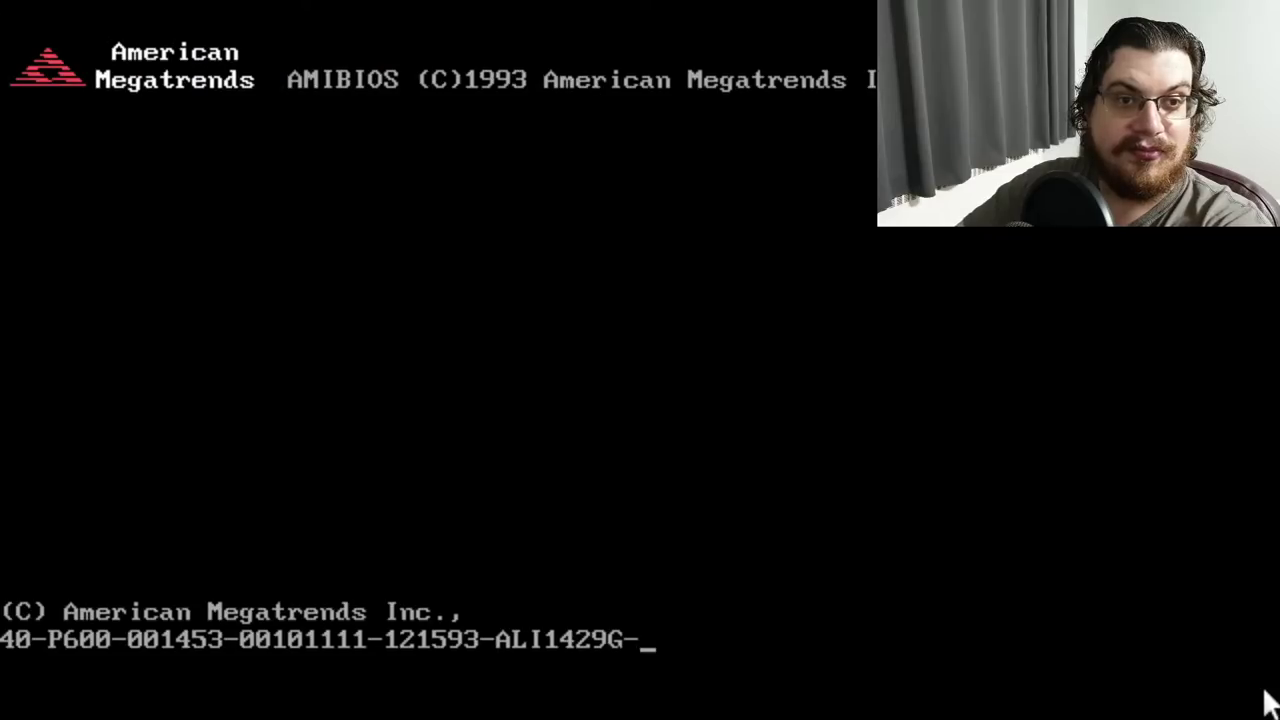
# Log in as root and list the contents of /etc
pyautogui.press('Delete')
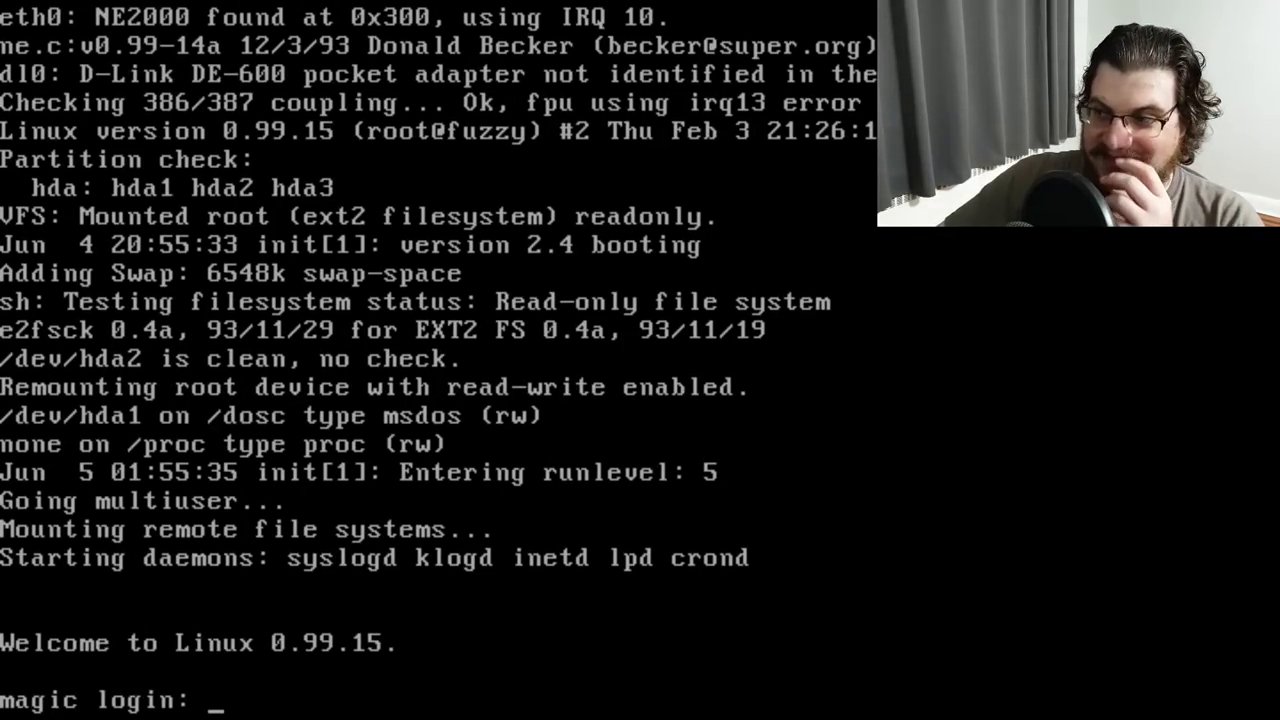
pyautogui.write('root')
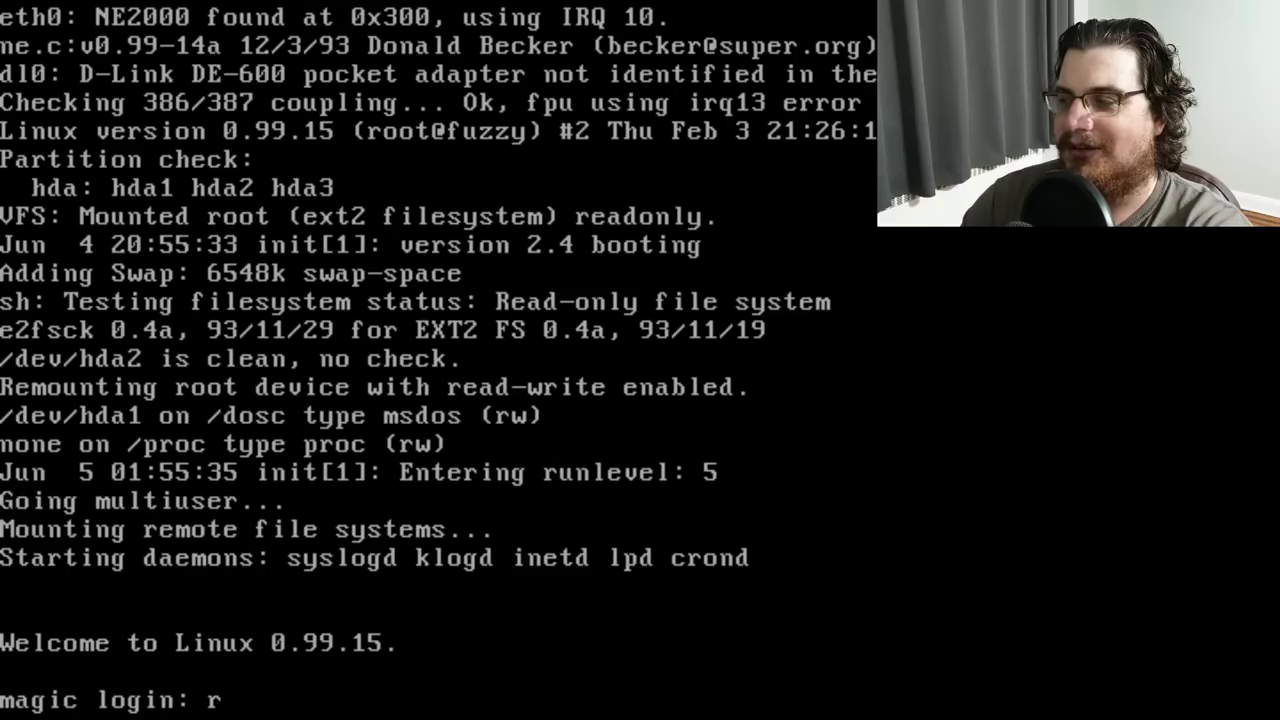
pyautogui.press('Return')
pyautogui.write('cd /etc/')
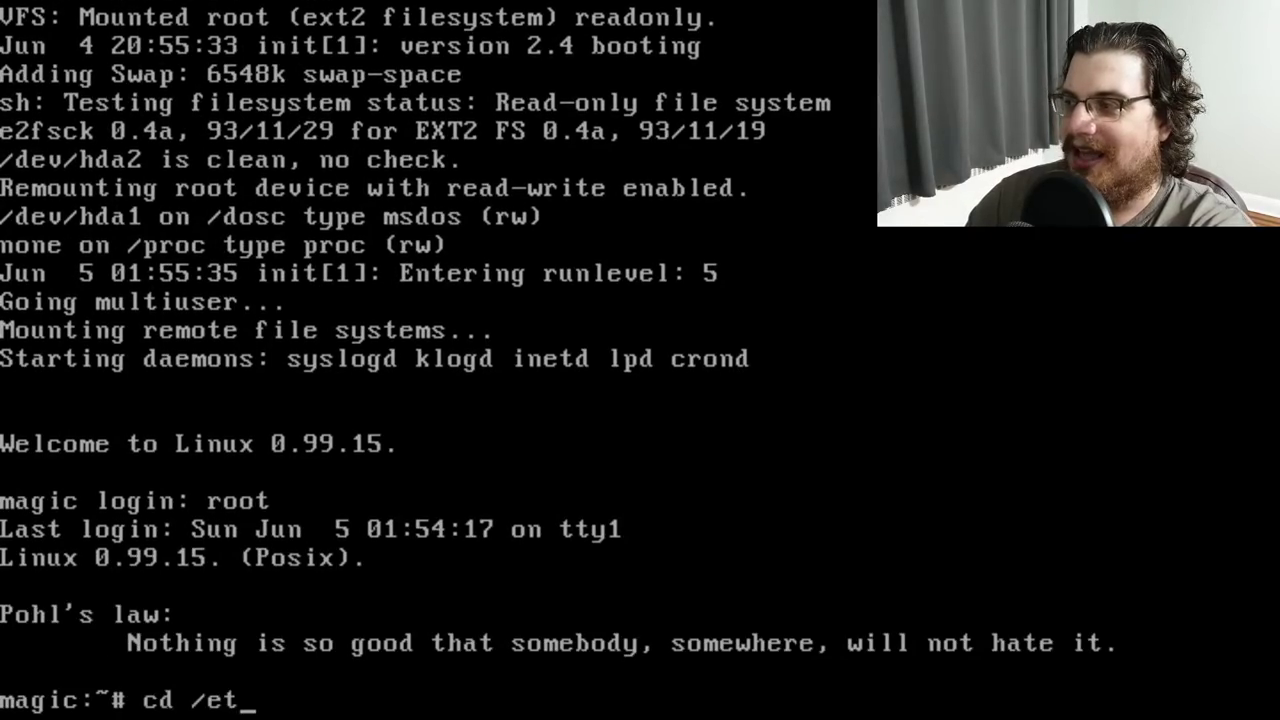
pyautogui.press('Return')
pyautogui.write('ls')
pyautogui.press('Return')
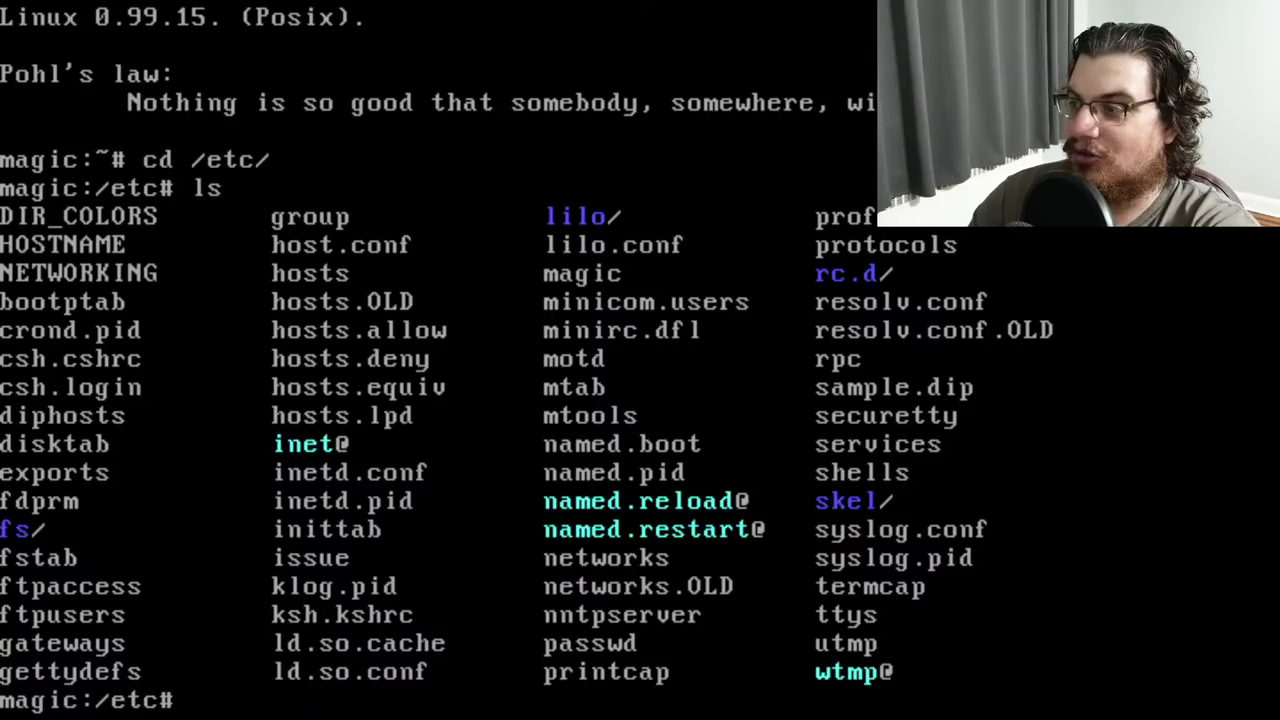
pyautogui.write('cd /usr/X')
# Browse /usr and list the /usr/X11 directory
pyautogui.press('Return')
pyautogui.write('ls')
pyautogui.press('Return')
pyautogui.write('cd /usr')
pyautogui.press('Return')
pyautogui.write('ls')
pyautogui.press('Return')
pyautogui.write('cd X11')
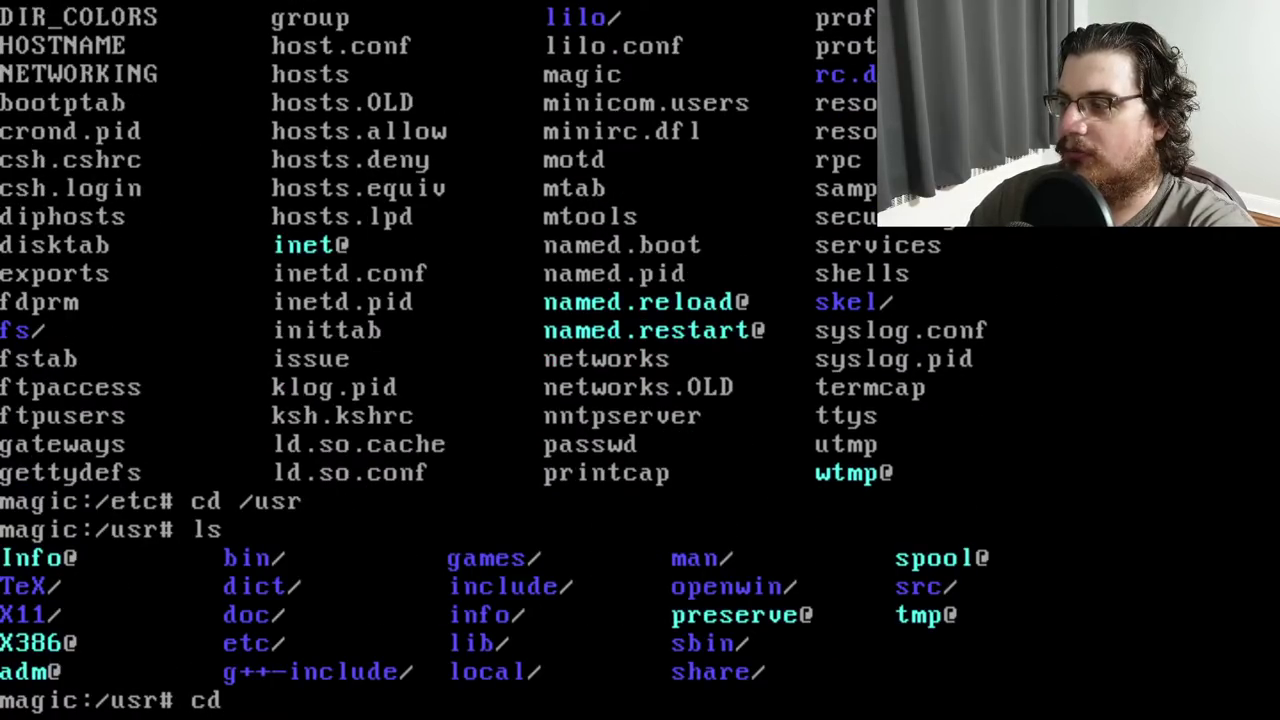
pyautogui.press('Return')
pyautogui.write('lsd')
pyautogui.press('Return')
pyautogui.write('ls')
# Enter /usr/X11/lib, list it, and try starting X with startx
pyautogui.press('Return')
pyautogui.write('cd lib')
pyautogui.press('Return')
pyautogui.write('ls')
pyautogui.press('Return')
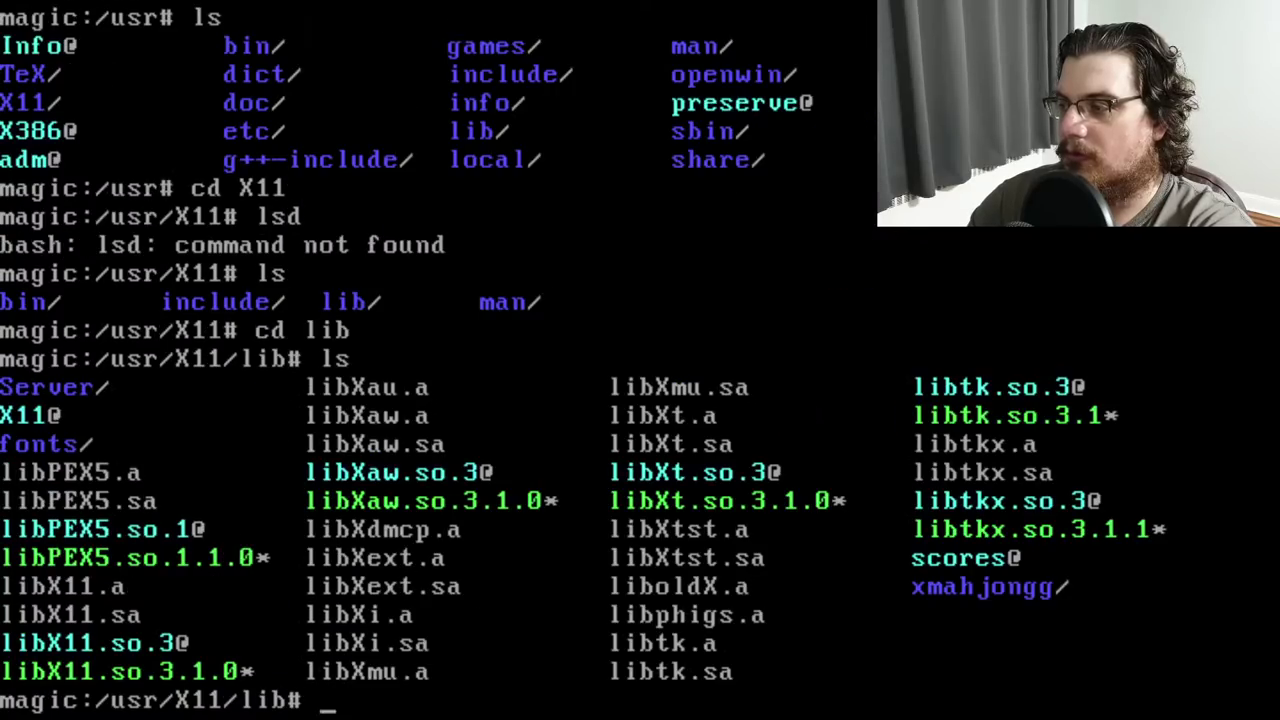
pyautogui.write('startx')
pyautogui.press('Return')
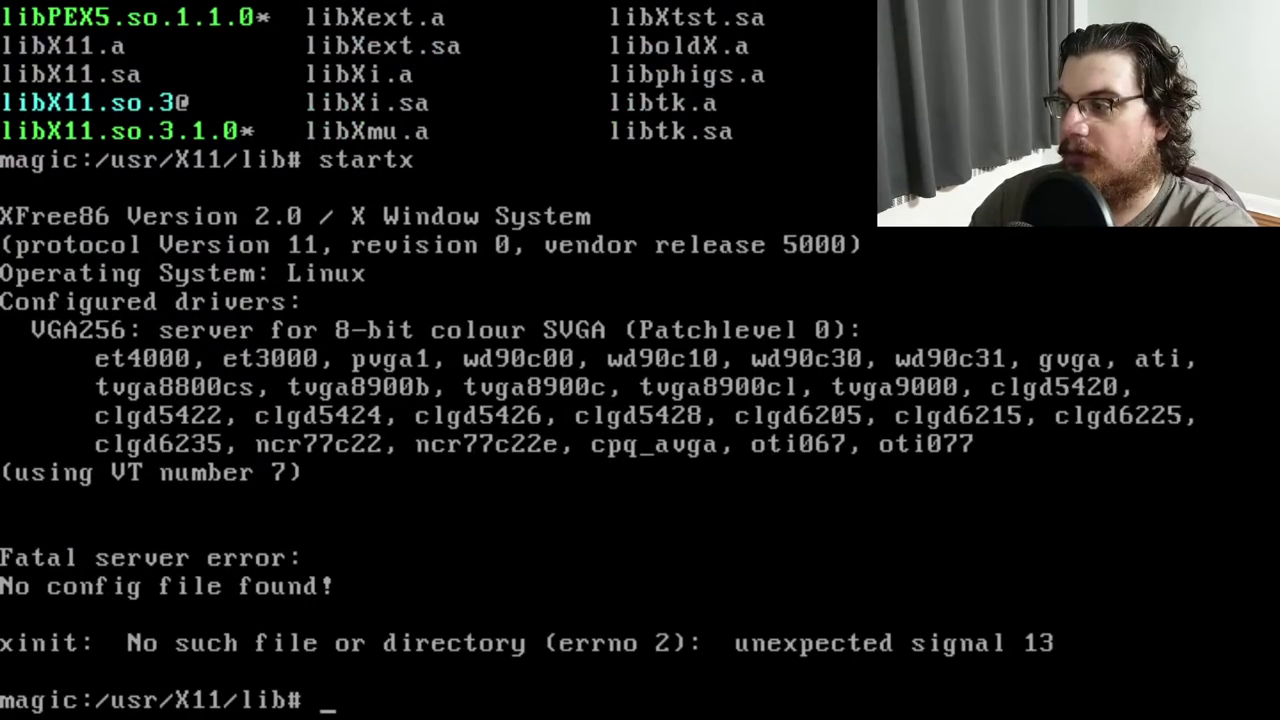
# View the Xconfig man page, list /usr/X11/lib, and enter the Server folder
pyautogui.write('man Xconfig')
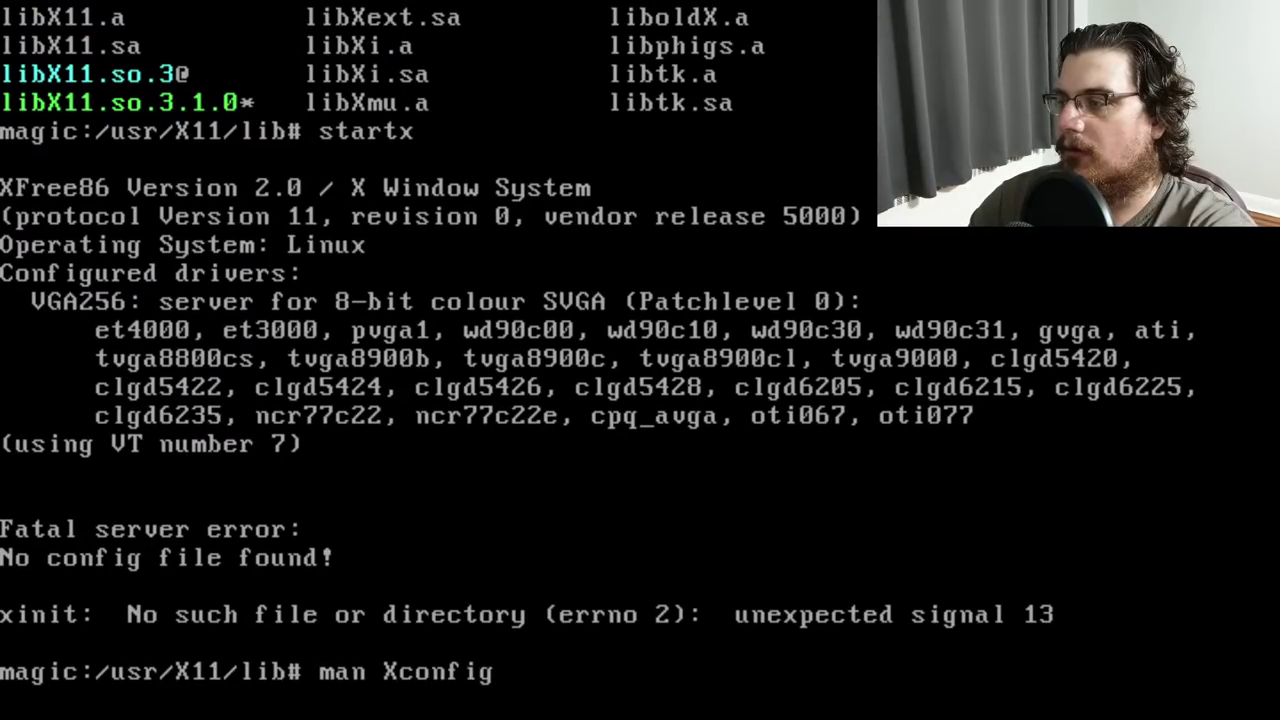
pyautogui.press('Return')
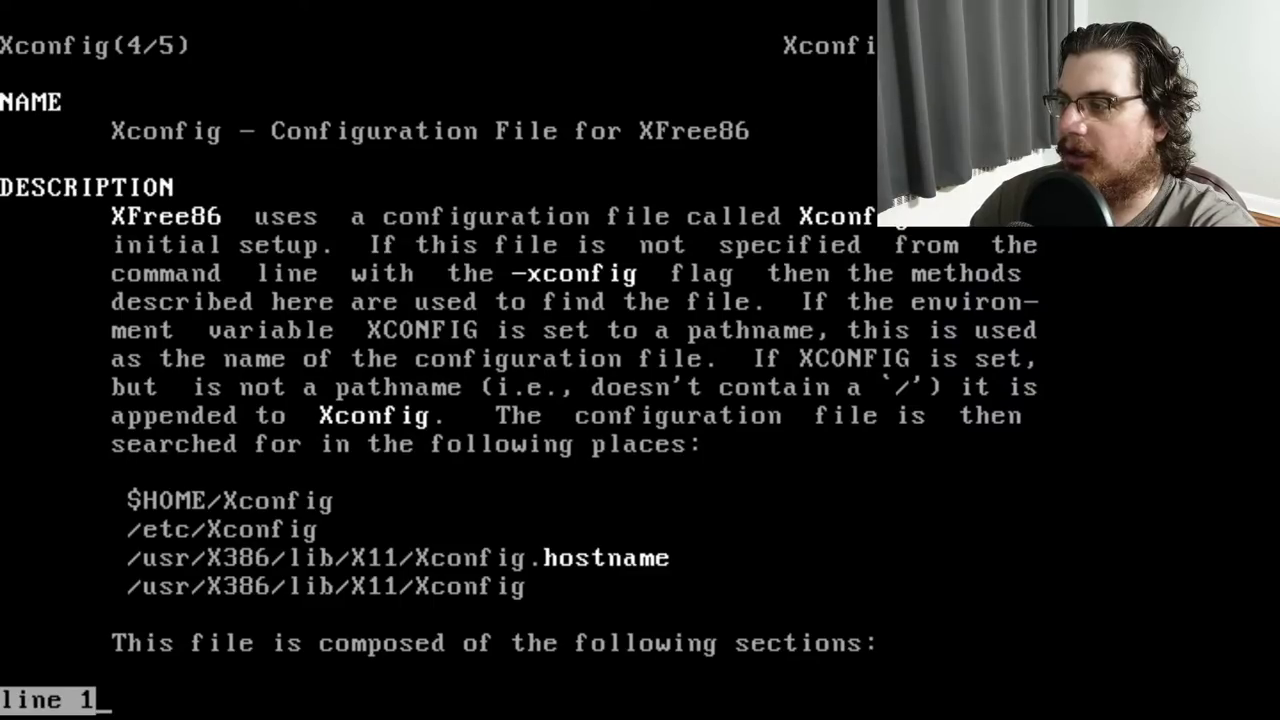
pyautogui.write('q')
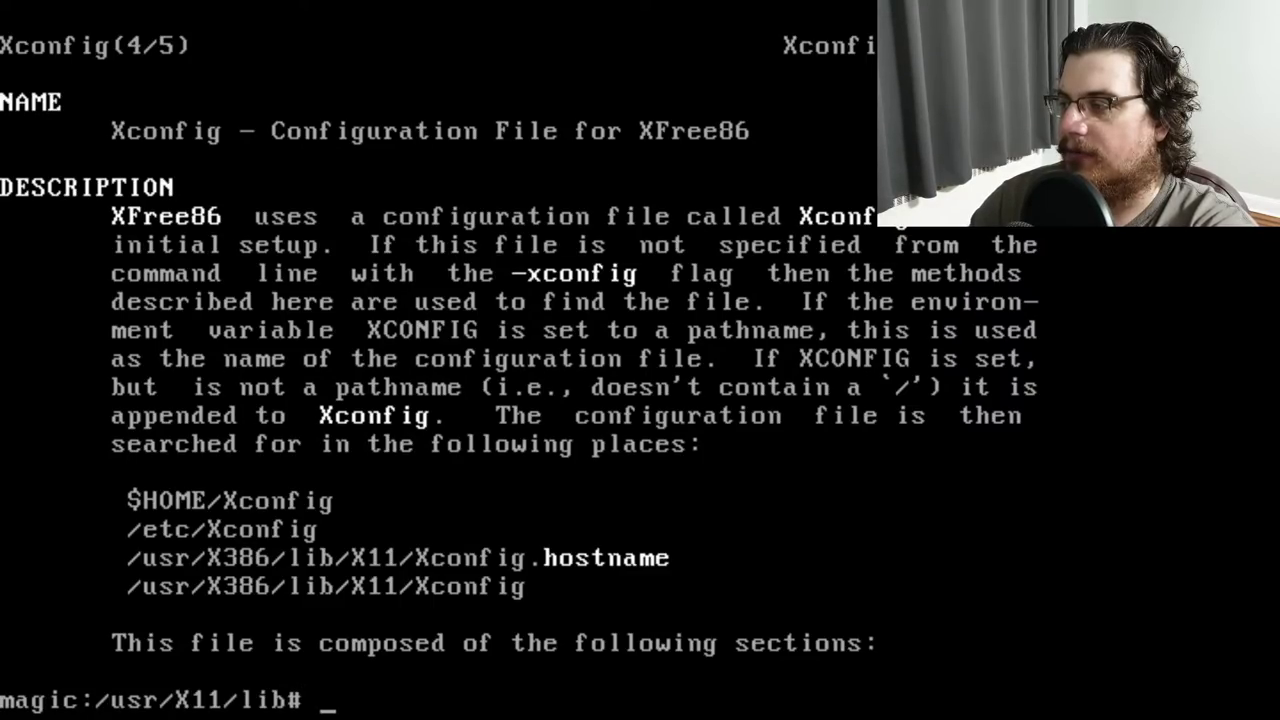
pyautogui.write('ls')
pyautogui.press('Return')
pyautogui.write('cd Server')
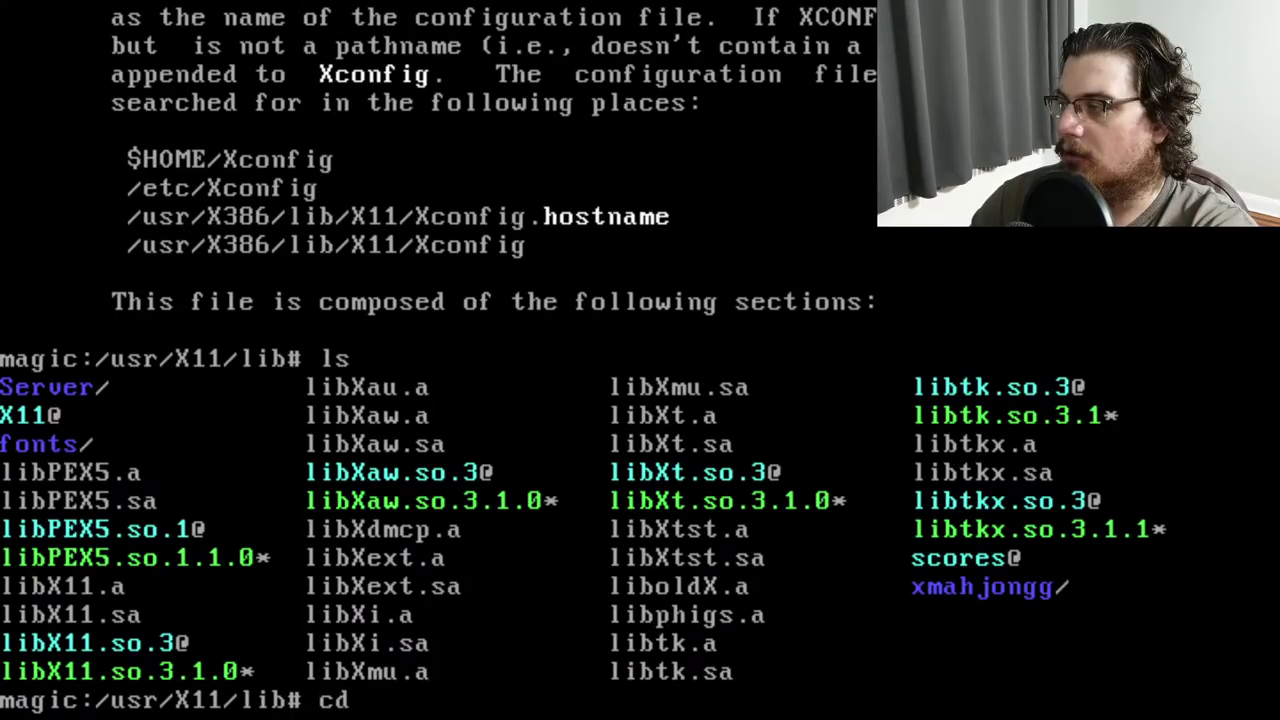
pyautogui.press('Return')
pyautogui.write('ls')
pyautogui.press('Return')
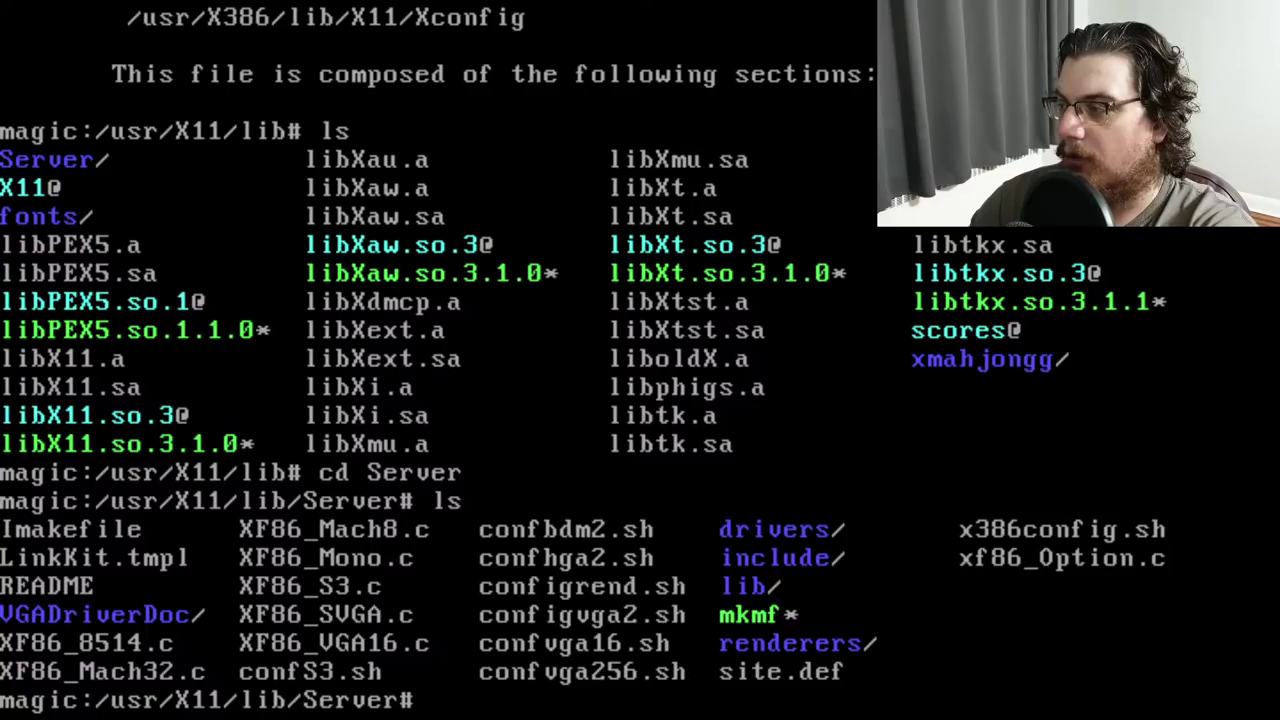
# Go back up and browse /usr/X11 and the X11 programs in its bin folder
pyautogui.write('cd ..')
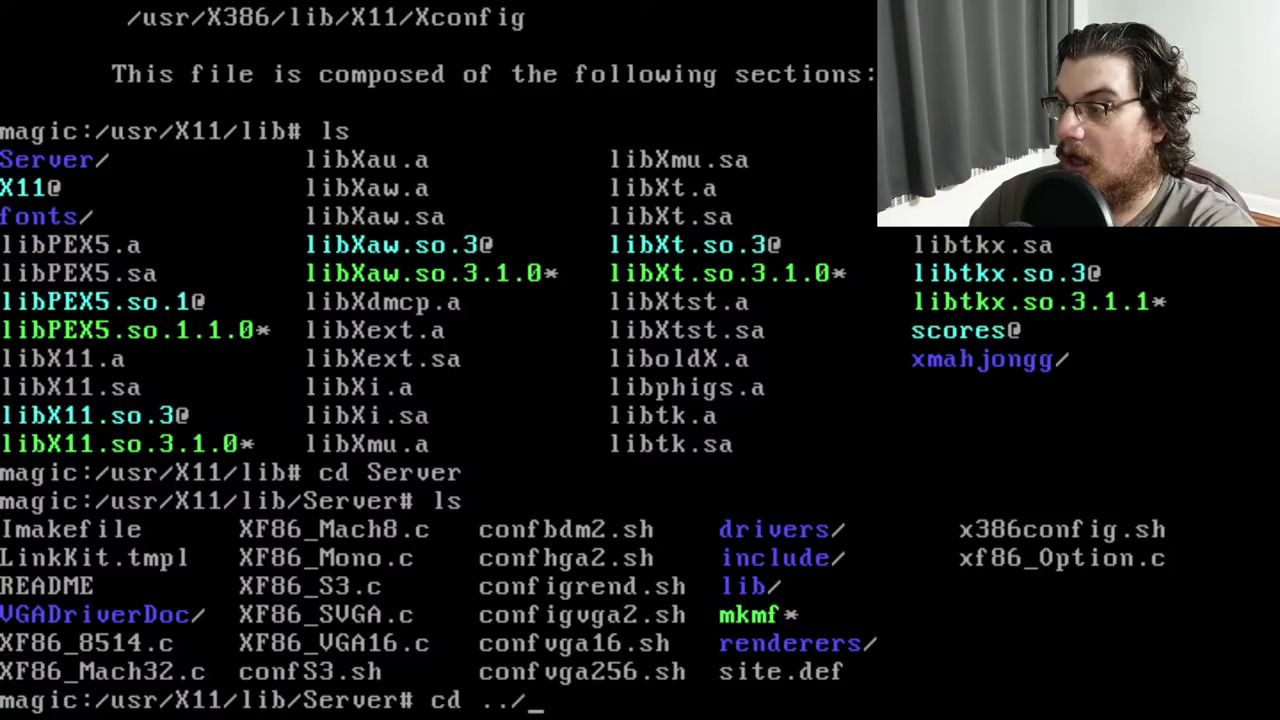
pyautogui.write('/usr/X11/lib# cd .')
pyautogui.press('Return')
pyautogui.write('ls')
pyautogui.press('Return')
pyautogui.write('cd ../')
pyautogui.press('Return')
pyautogui.write('l')
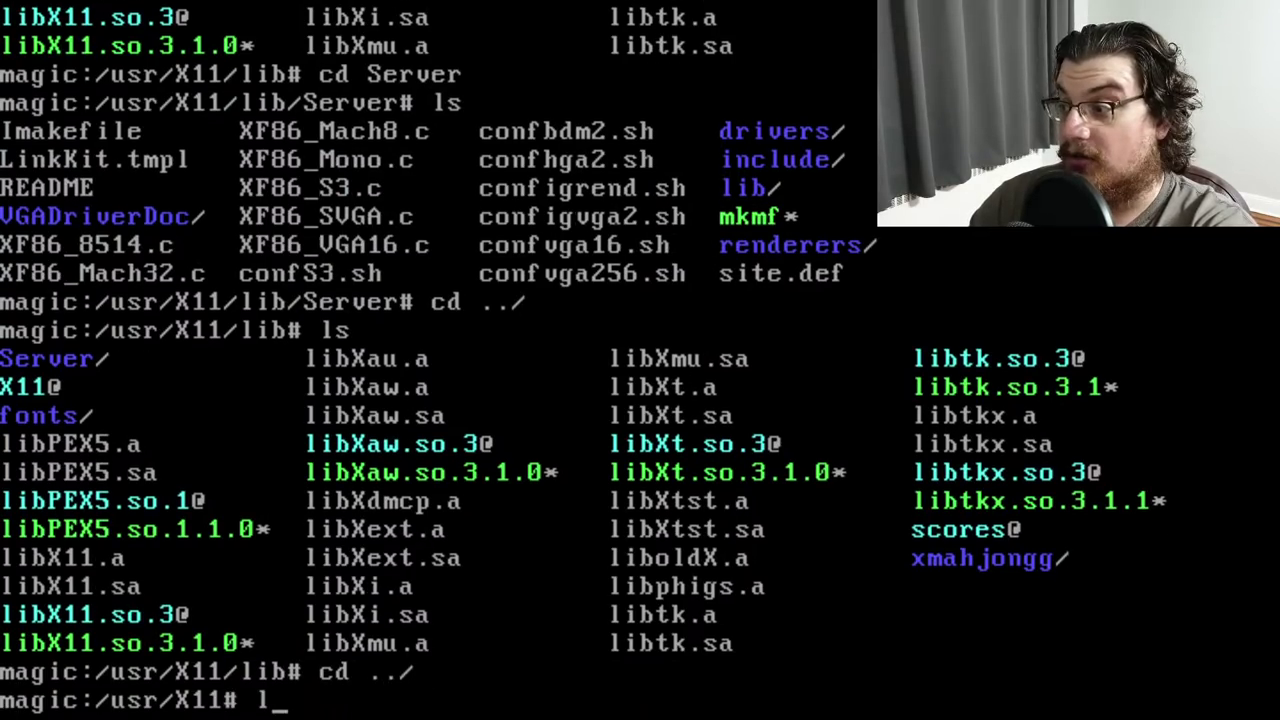
pyautogui.write('s')
pyautogui.press('Return')
pyautogui.write('cd bin')
pyautogui.press('Return')
pyautogui.write('ls')
pyautogui.press('Return')
# Return to /usr/X11/lib/Server and list its files
pyautogui.write('cd ../')
pyautogui.press('Return')
pyautogui.write('ls')
pyautogui.press('Return')
pyautogui.write('cd ')
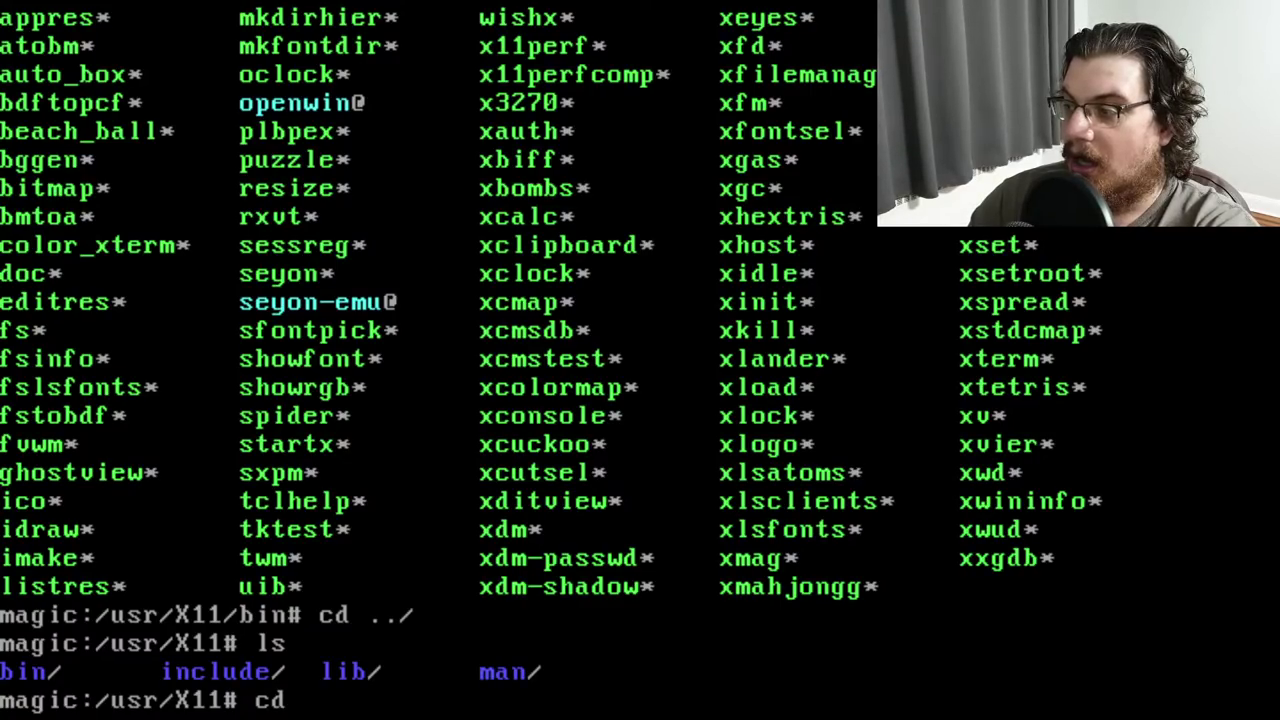
pyautogui.write('lib')
pyautogui.press('Return')
pyautogui.write('ls')
pyautogui.press('Return')
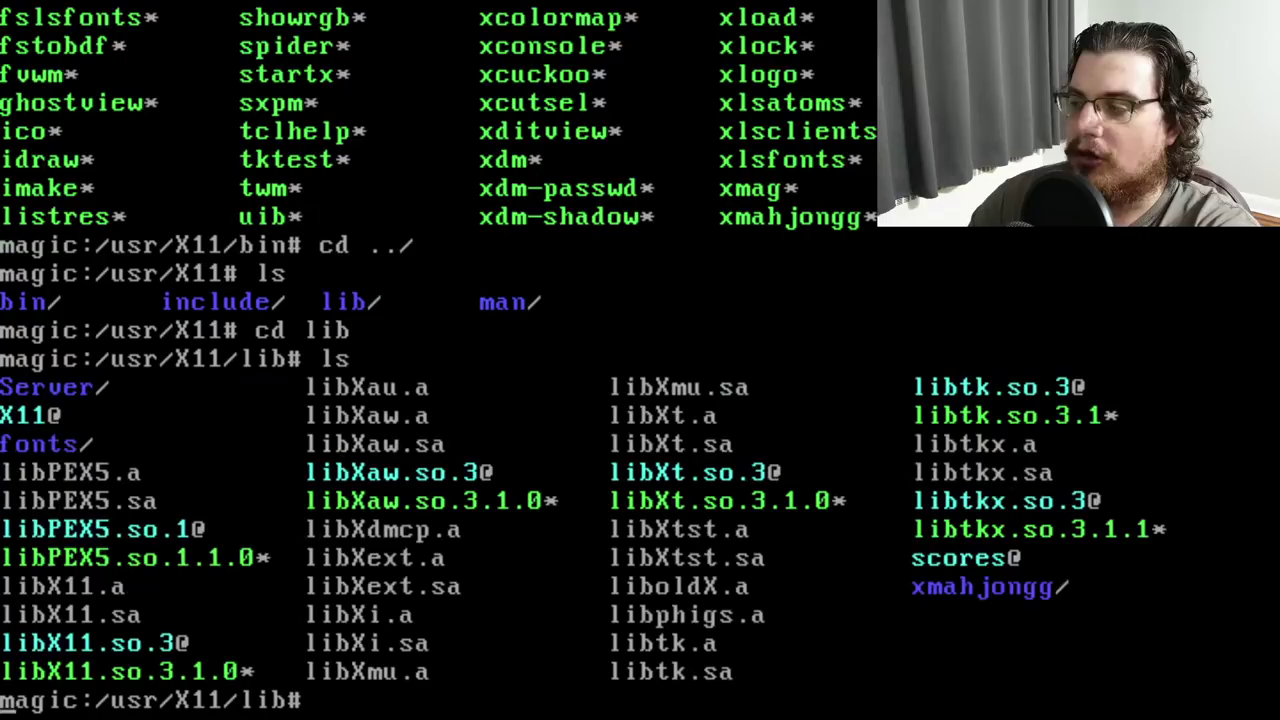
pyautogui.write('cd Server')
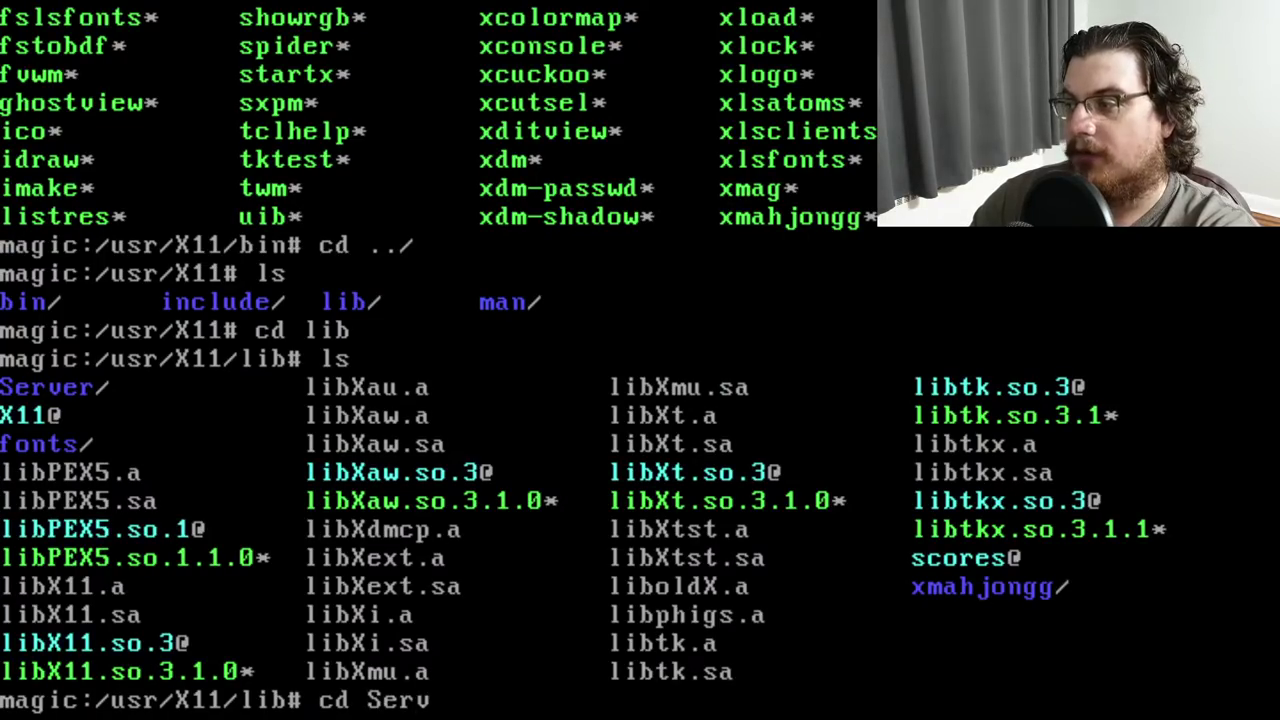
pyautogui.press('Return')
pyautogui.write('ls')
pyautogui.press('Return')
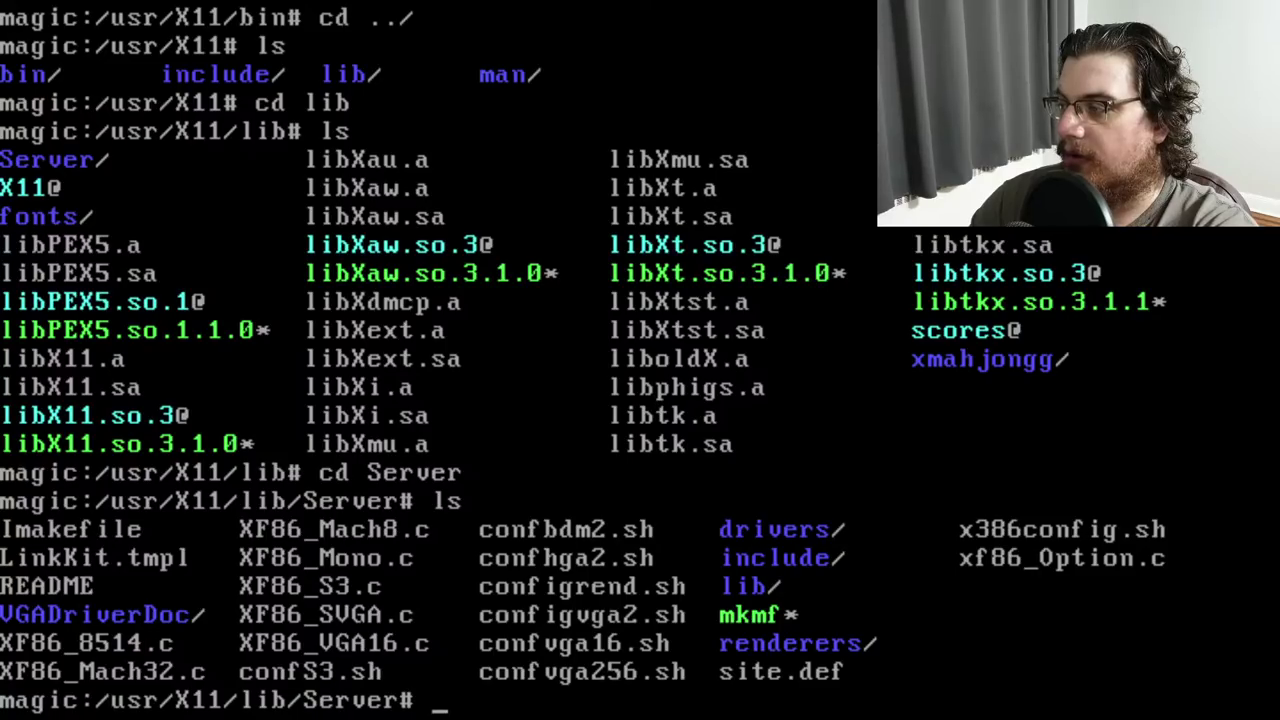
# Try running ./x386config.sh, then open x386config.sh in vi
pyautogui.write('./x')
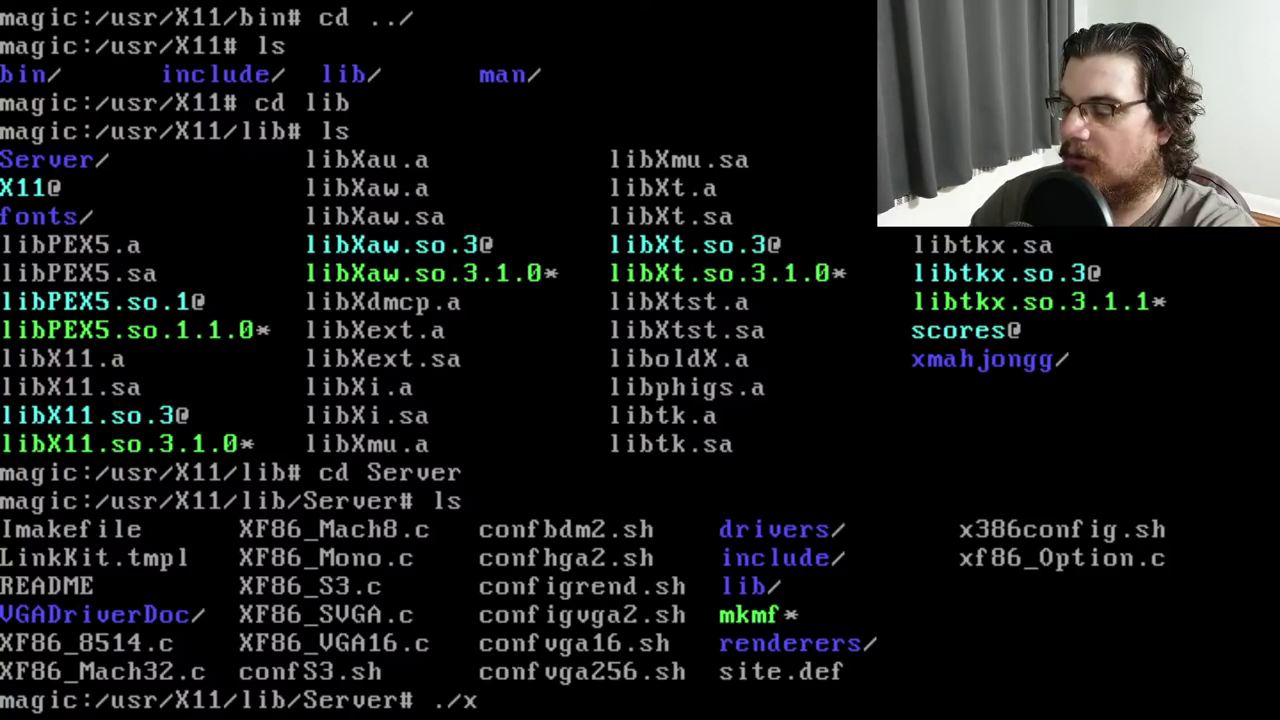
pyautogui.write('386config.sh')
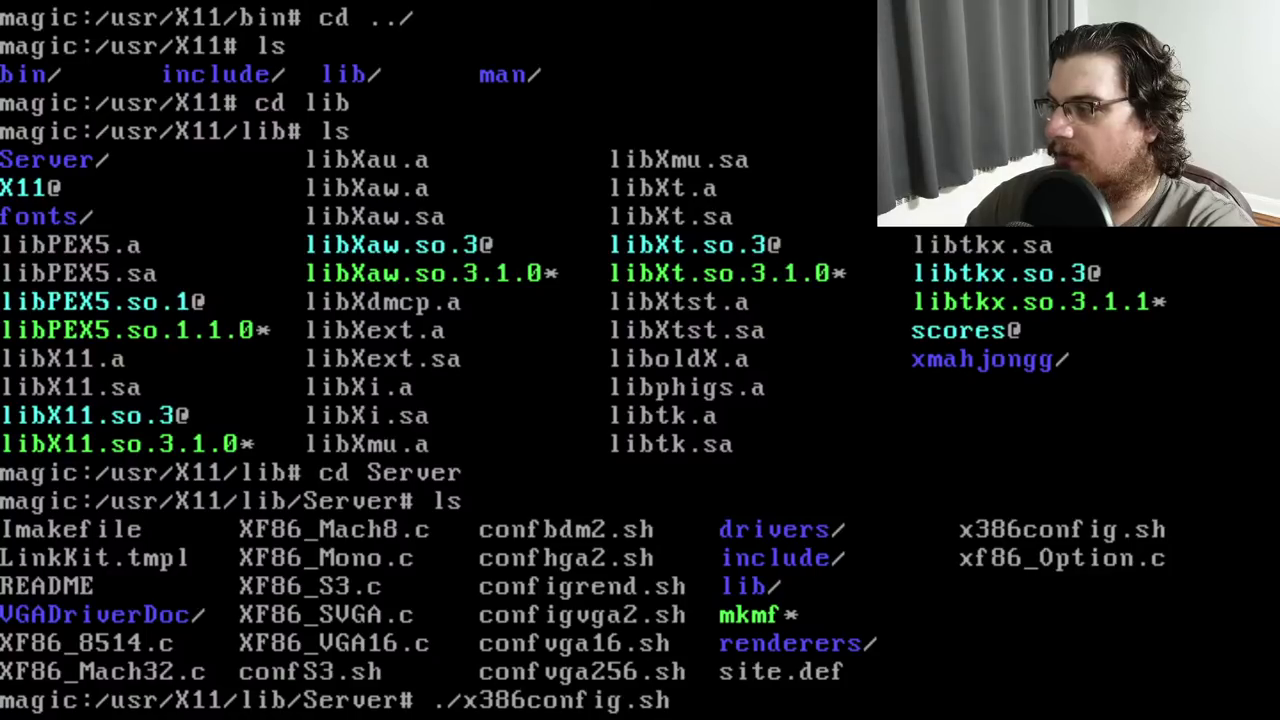
pyautogui.press('Return')
pyautogui.write('vi x38')
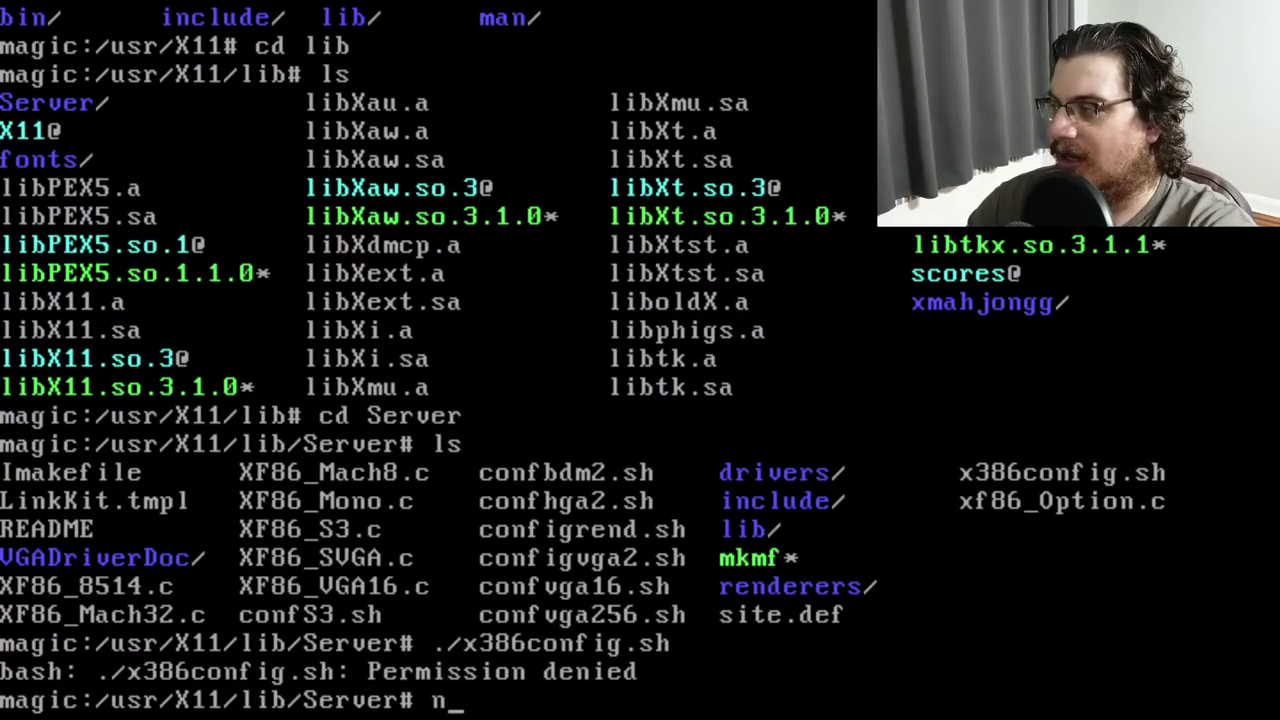
pyautogui.press('Tab')
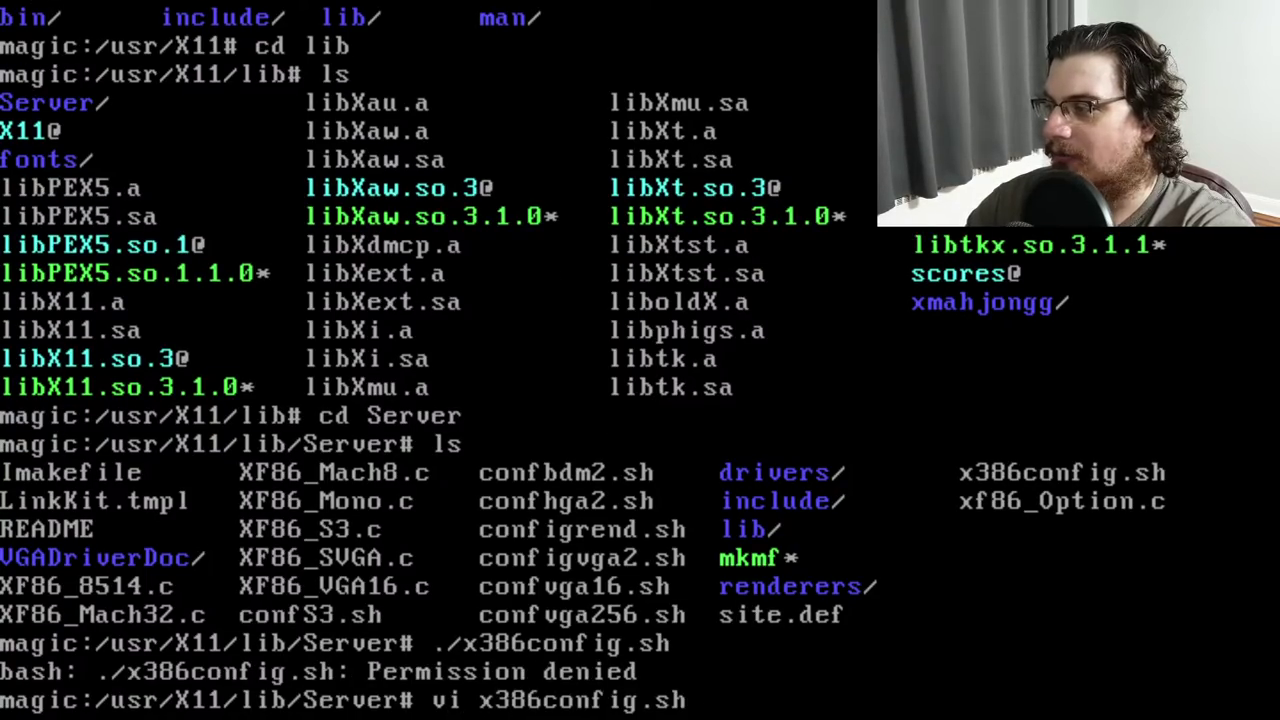
pyautogui.press('Return')
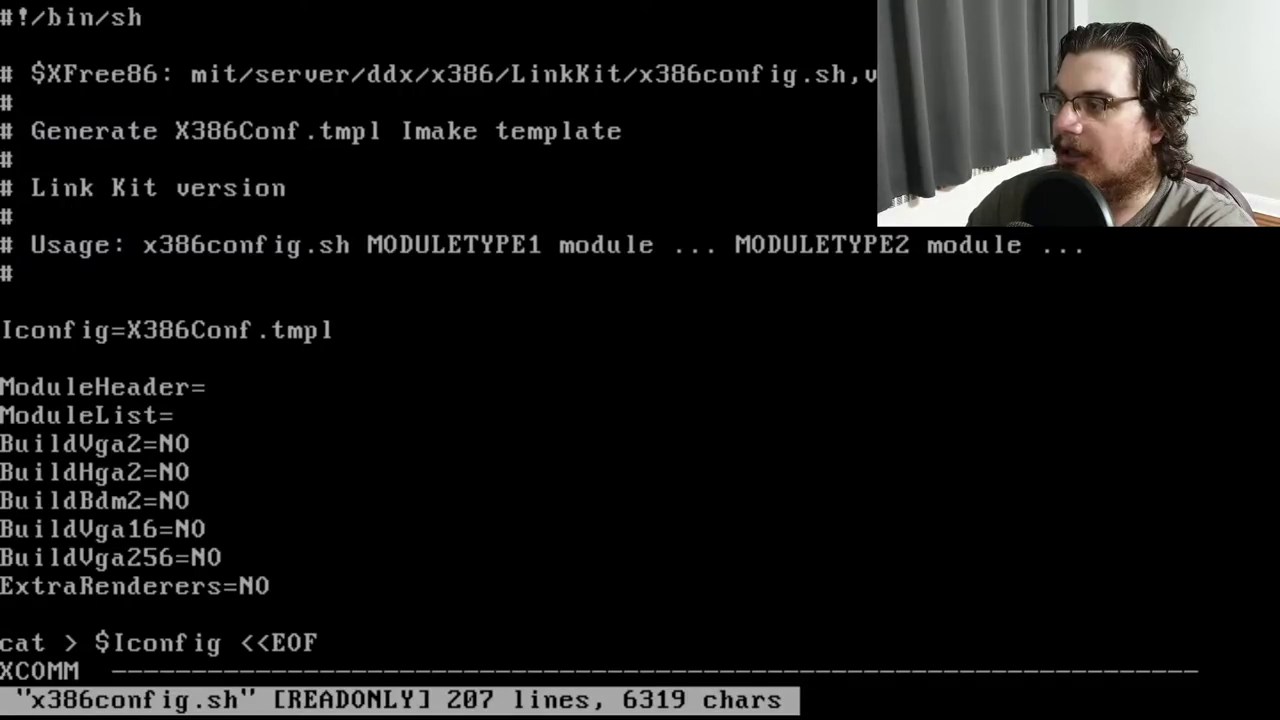
# Quit vi, relist the Server folder, then move up to the X11 lib folder and list it
pyautogui.write(':q')
pyautogui.press('Return')
pyautogui.write('ls')
pyautogui.press('Return')
pyautogui.write('cd ../')
pyautogui.press('Return')
pyautogui.write('l')
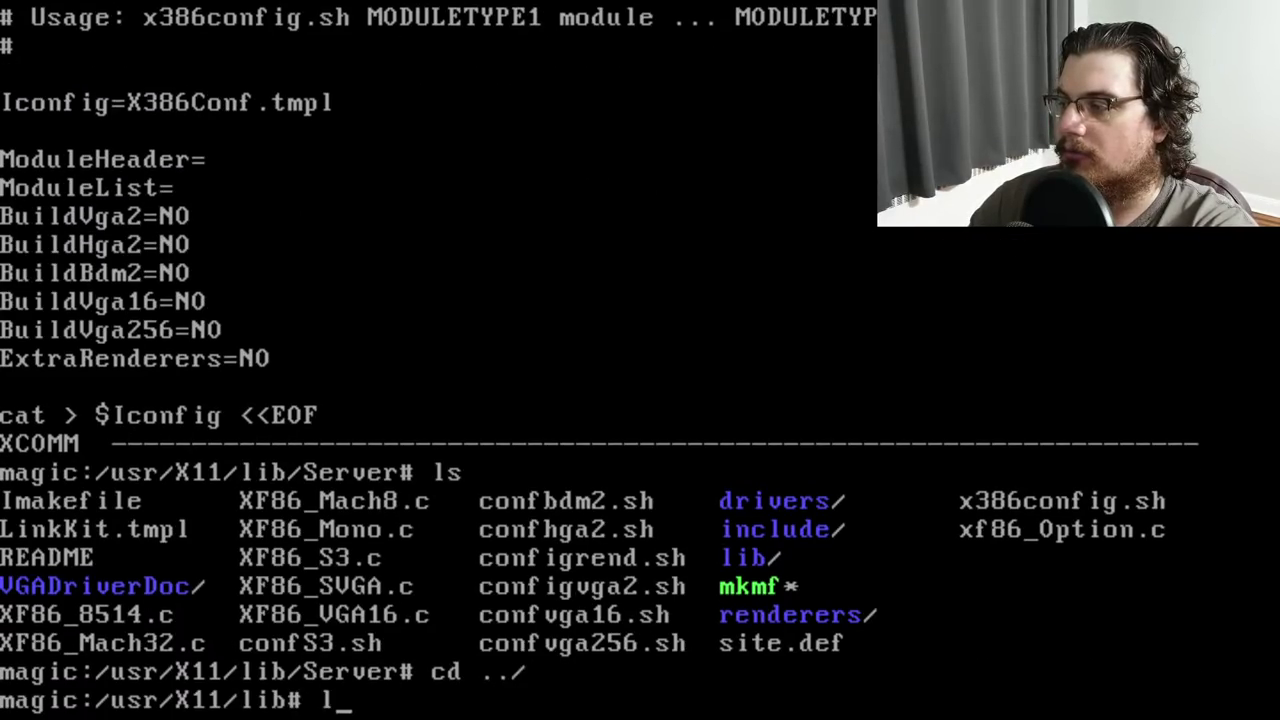
pyautogui.write('s')
pyautogui.press('Return')
# Search the X11 lib folder and then /usr/X11 for xconfig with find | grep -i, finding nothing
pyautogui.write('find .')
pyautogui.write('| grep -i xconfig')
pyautogui.press('Return')
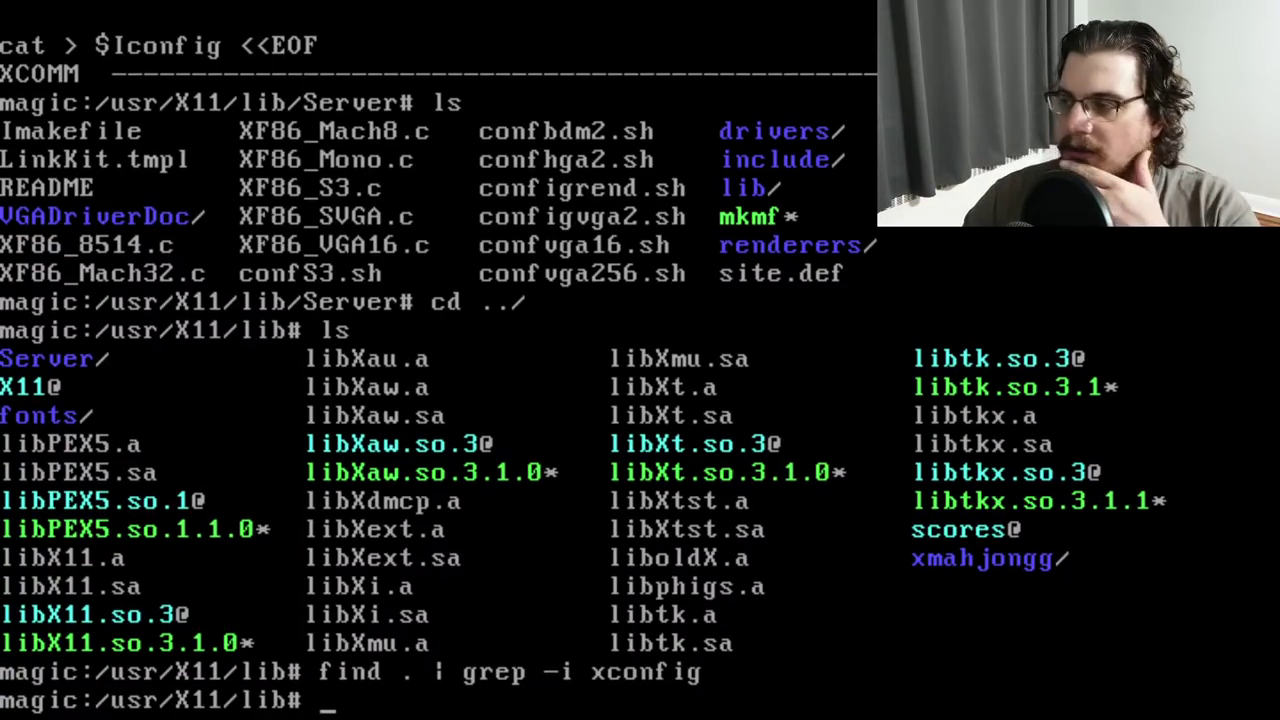
pyautogui.write('cd ../')
pyautogui.press('Return')
pyautogui.press('Up')
pyautogui.press('Up')
pyautogui.press('Return')
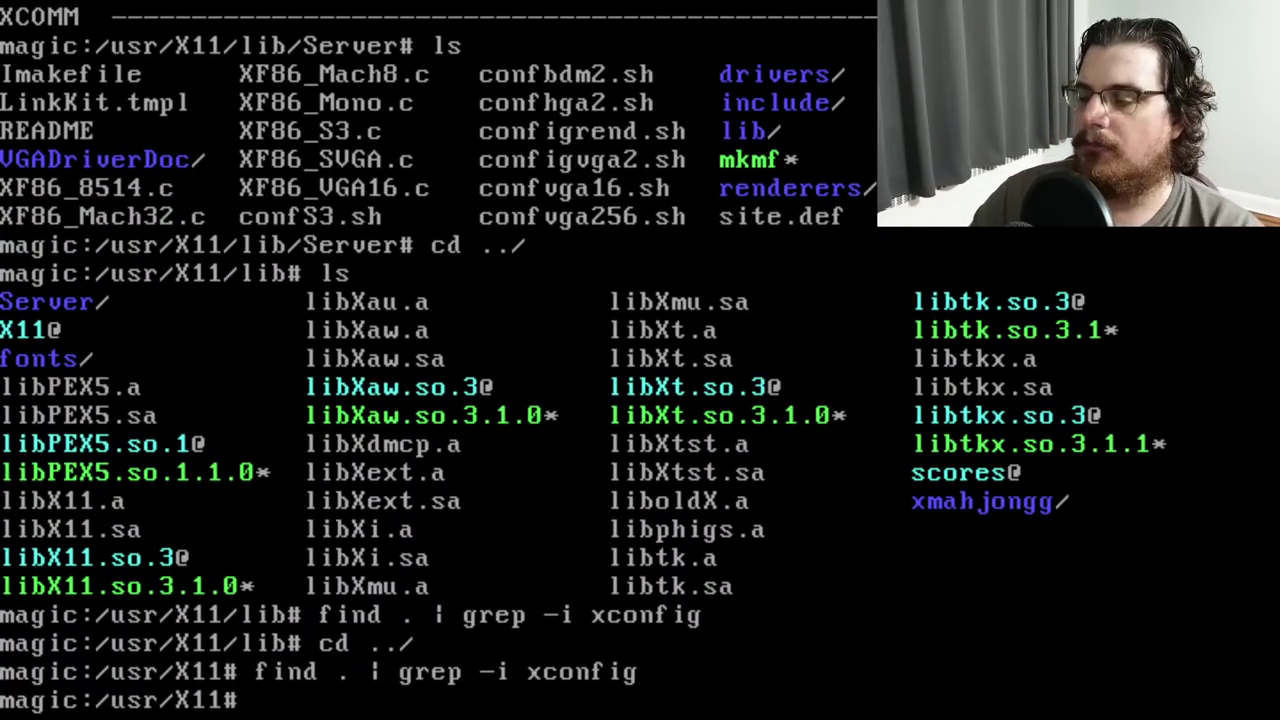
pyautogui.write('ls')
pyautogui.press('Return')
# Go up to /usr and list its contents
pyautogui.write('cd ../')
pyautogui.press('Return')
pyautogui.write('ls')
pyautogui.press('Return')
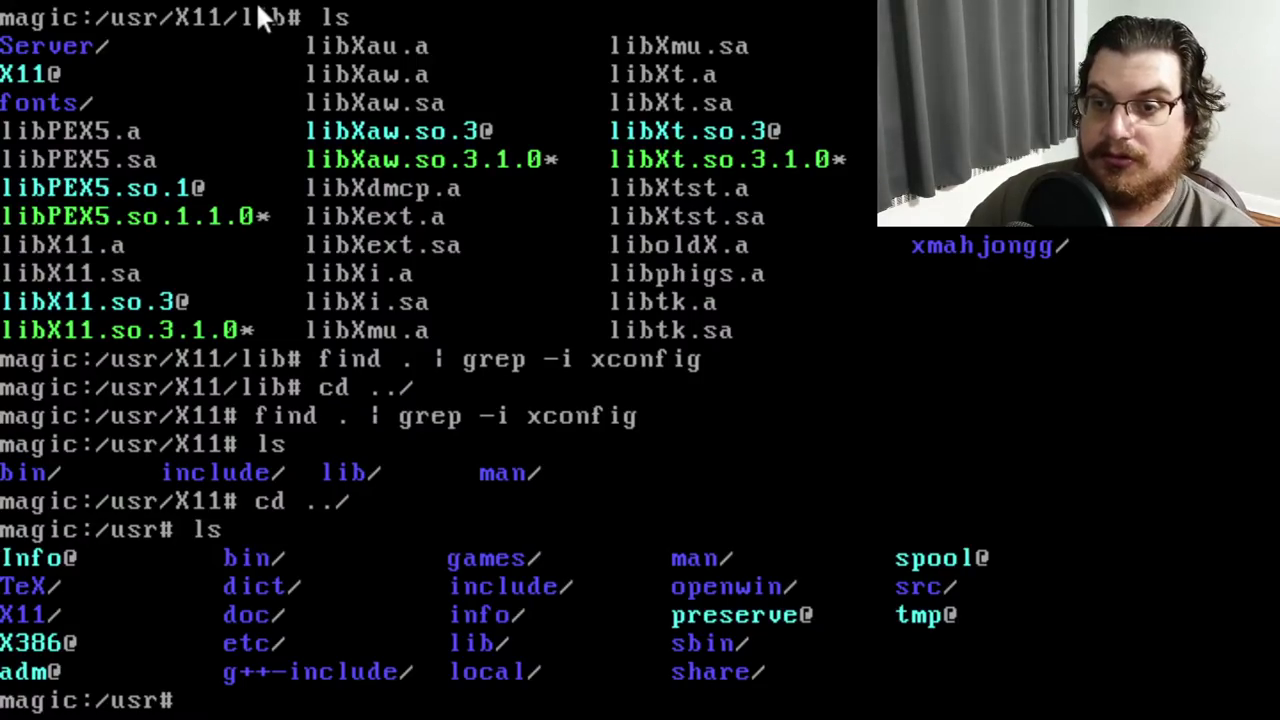
# Try running the xf86config and XF86_SVGA commands
pyautogui.write('xf96')
pyautogui.press('BackSpace')
pyautogui.press('BackSpace')
pyautogui.write('86config')
pyautogui.press('Return')
pyautogui.write('XF86_SVGA q')
pyautogui.press('BackSpace')
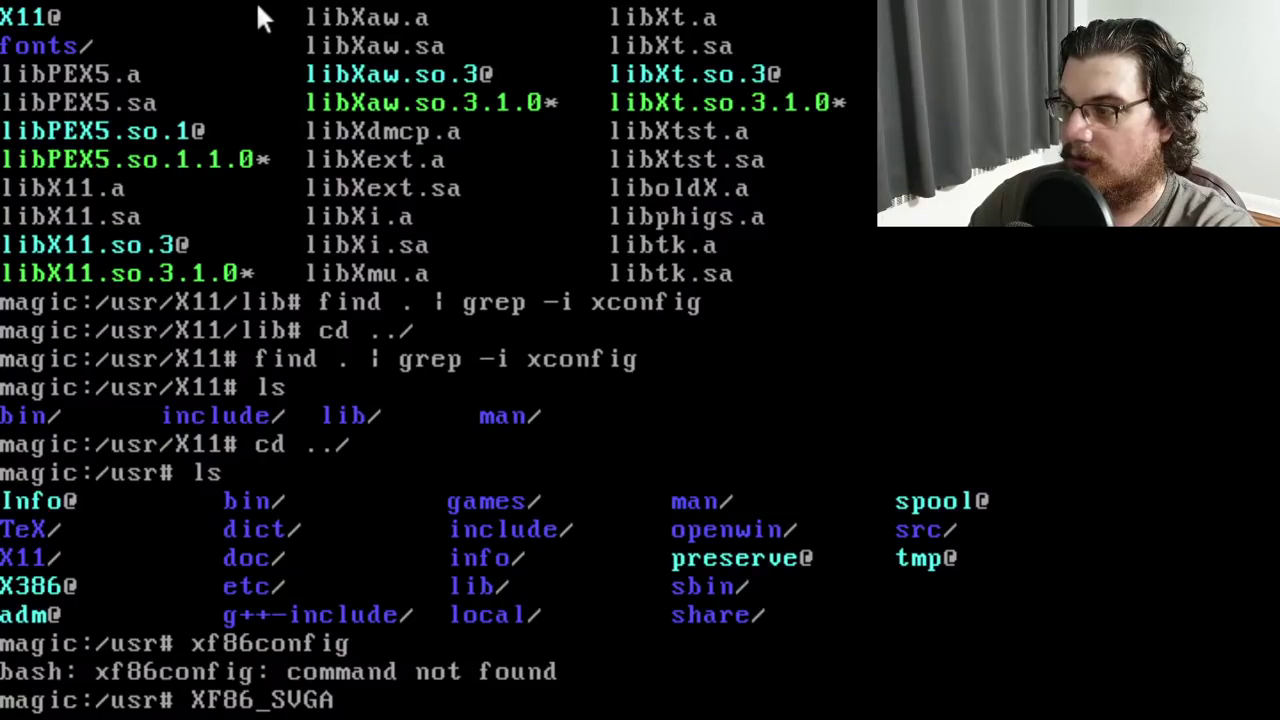
pyautogui.press('Return')
# Browse /usr, /usr/doc and /usr/etc, then return to /usr
pyautogui.write('ls')
pyautogui.press('Return')
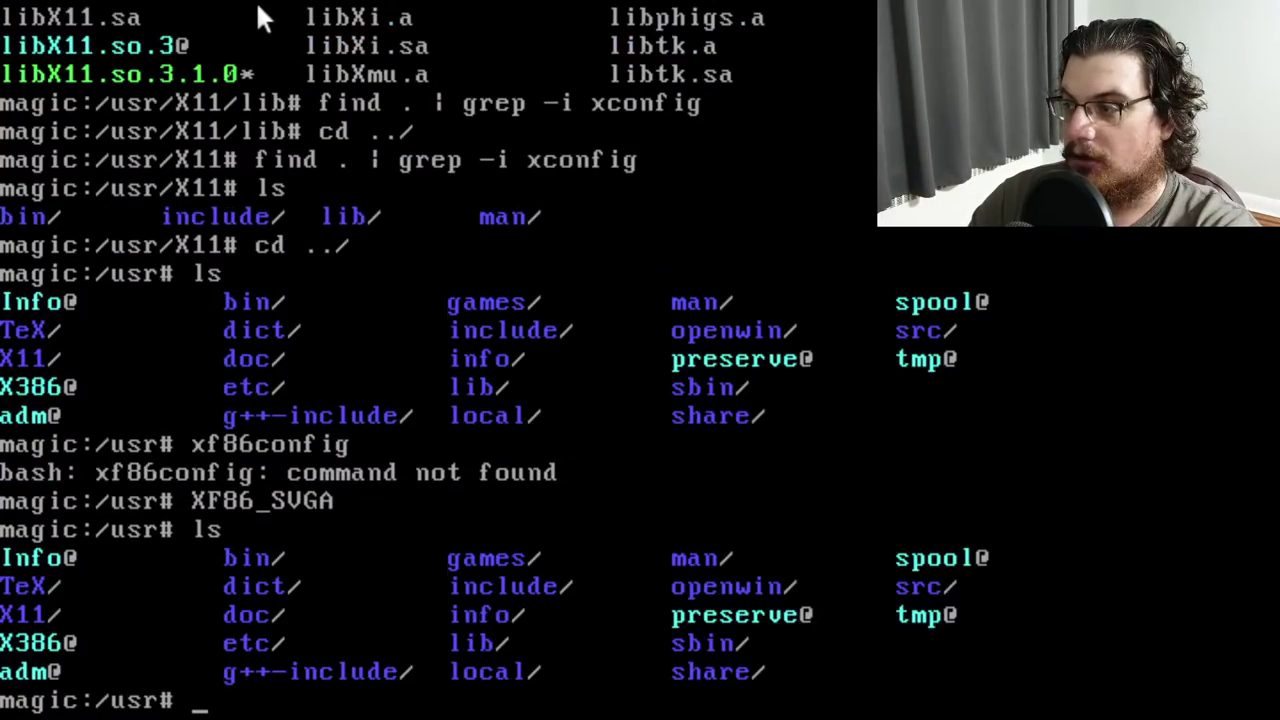
pyautogui.write('cd doc')
pyautogui.press('Return')
pyautogui.write('ls')
pyautogui.press('Return')
pyautogui.write('cd ../etc')
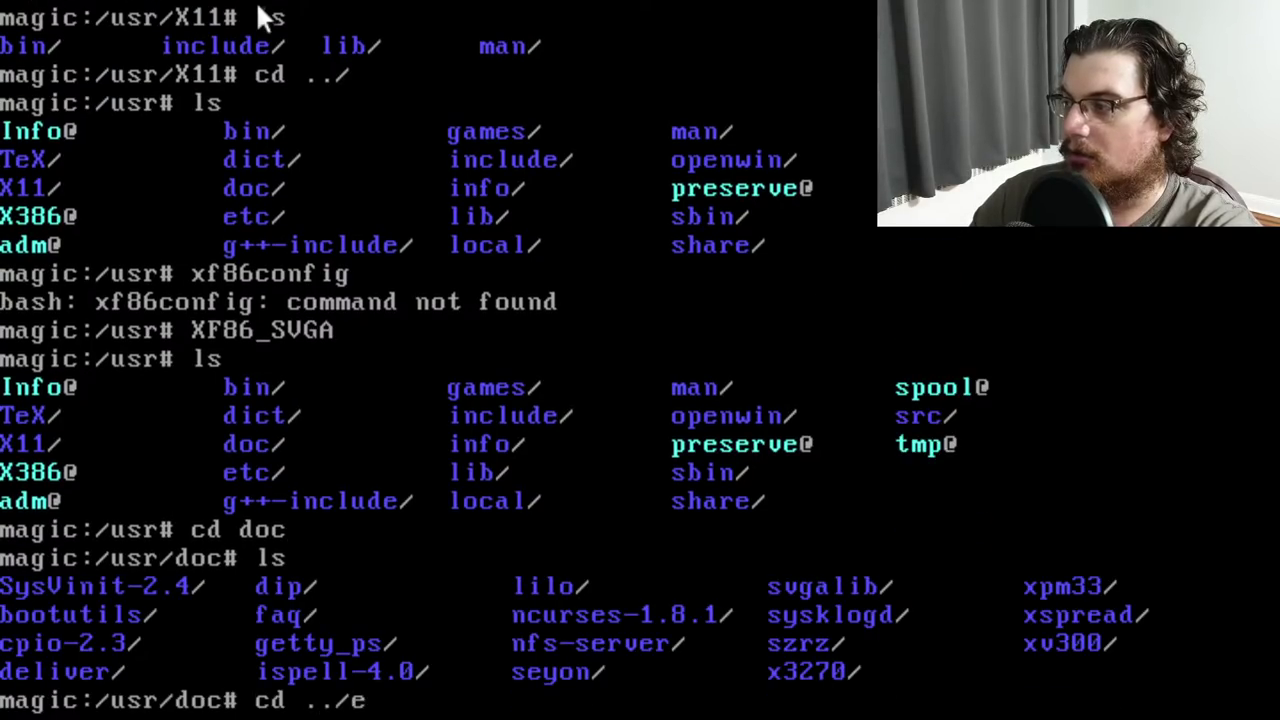
pyautogui.press('Return')
pyautogui.write('ls')
pyautogui.press('Return')
pyautogui.write('cd ../')
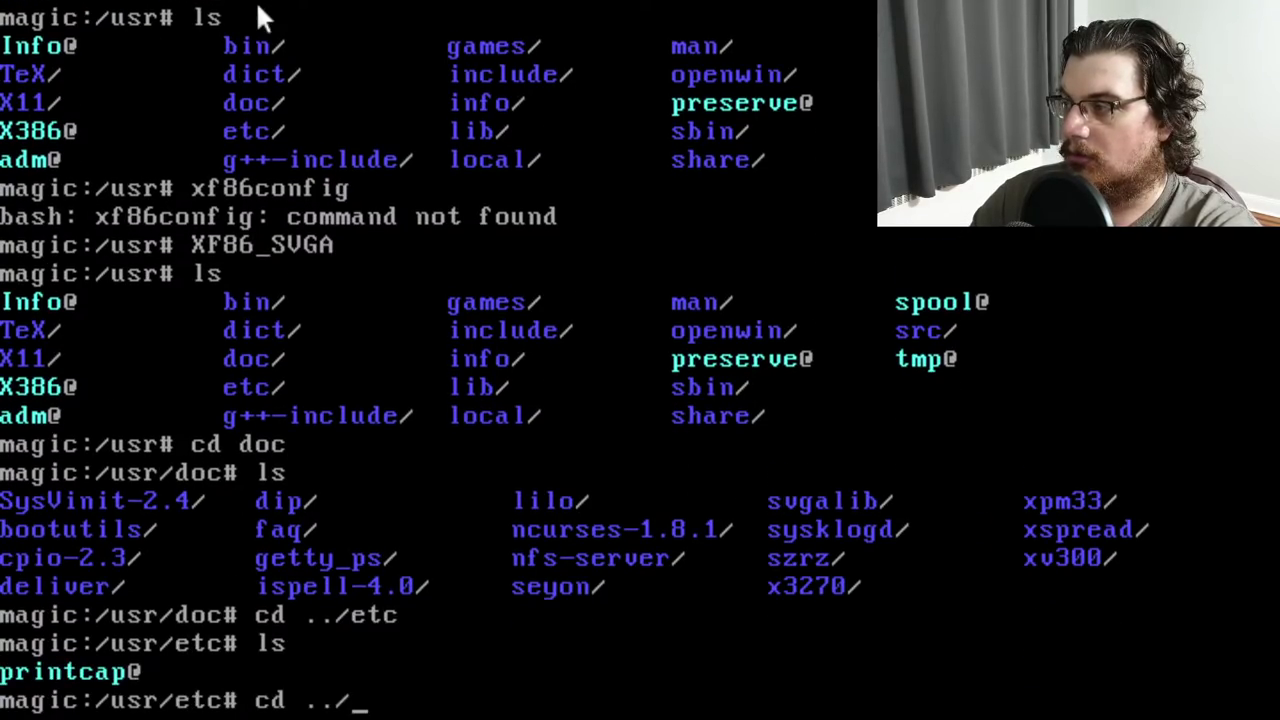
pyautogui.press('Return')
pyautogui.write('ls')
pyautogui.press('Return')
# Search all of /usr for xconfig, finding only man pages and tclXconfig.h
pyautogui.write('find ')
pyautogui.write('. | g')
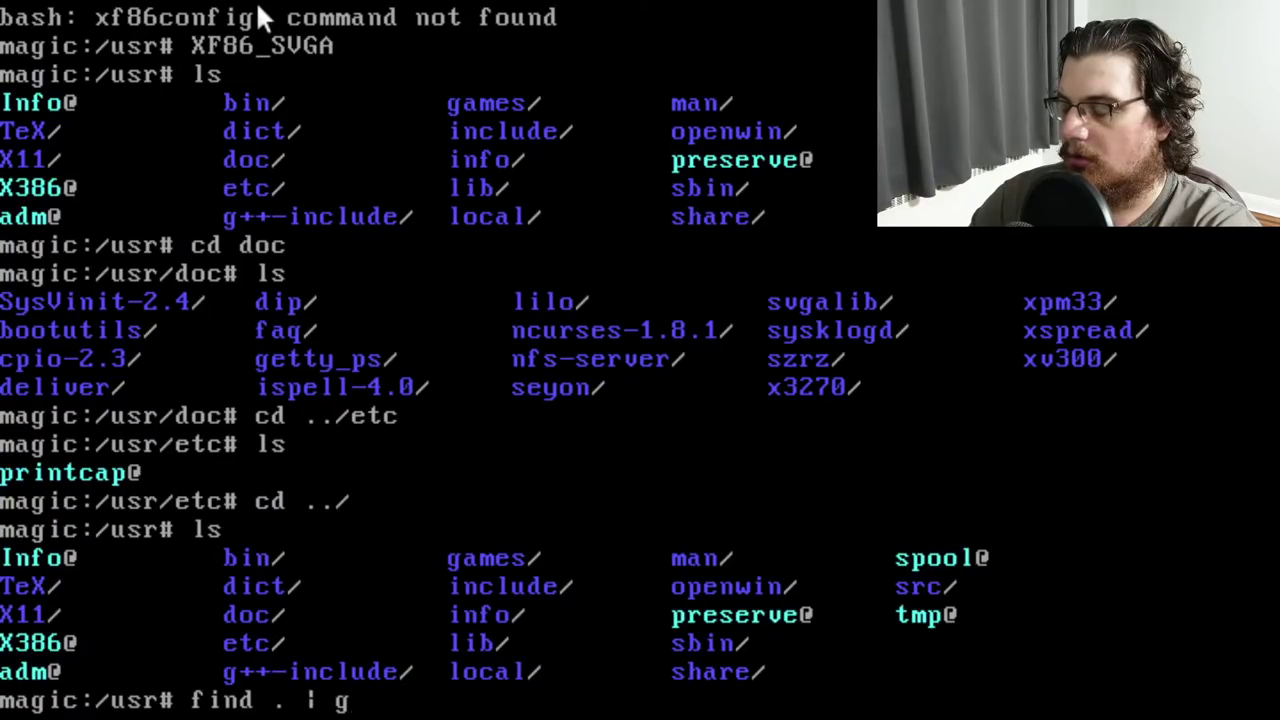
pyautogui.write('rep -i xconfig')
pyautogui.press('Return')
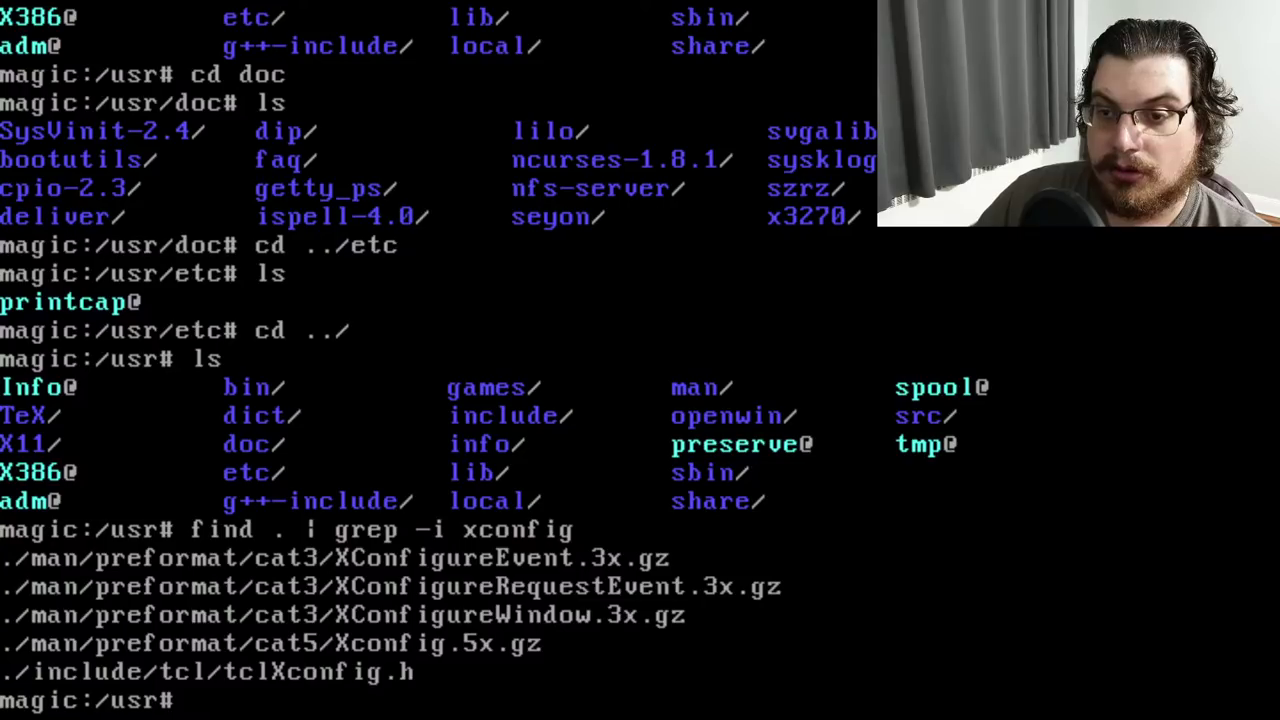
pyautogui.write('ls')
pyautogui.press('Return')
# Navigate down into /usr/X11/lib/Server, listing each folder along the way
pyautogui.write('cd X11')
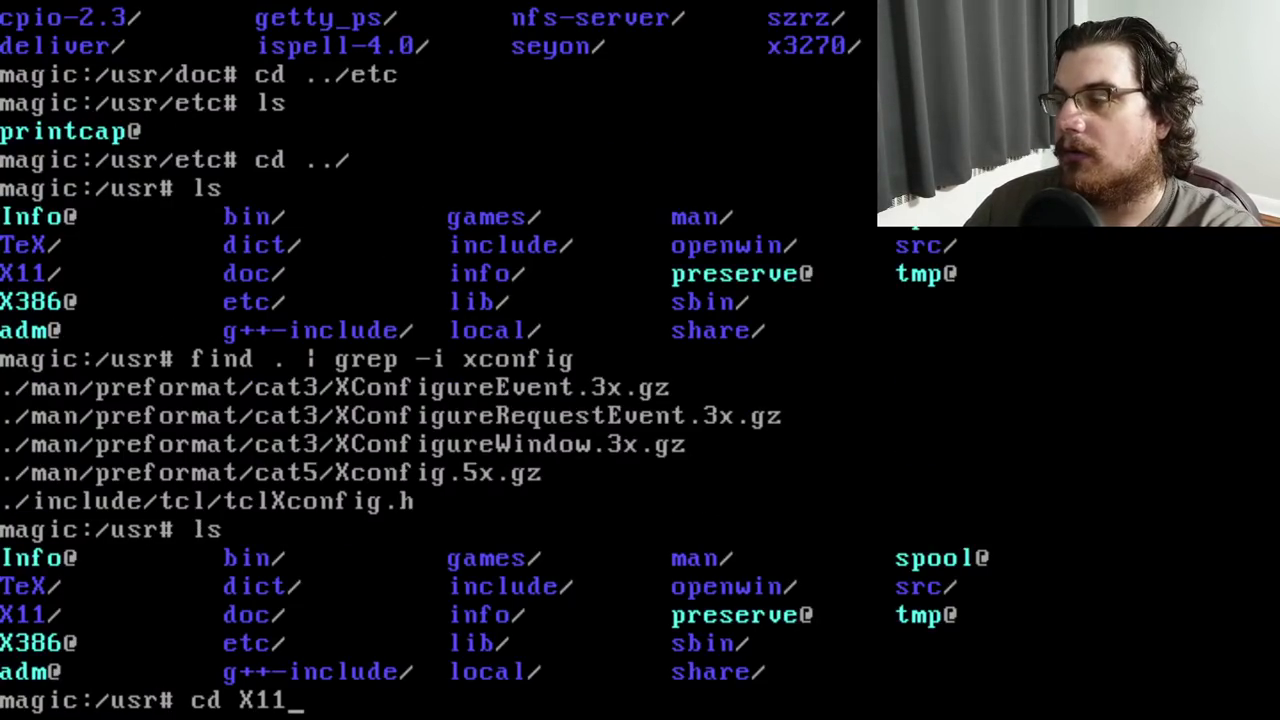
pyautogui.write('/')
pyautogui.press('Return')
pyautogui.write('ls')
pyautogui.press('Return')
pyautogui.write('cd')
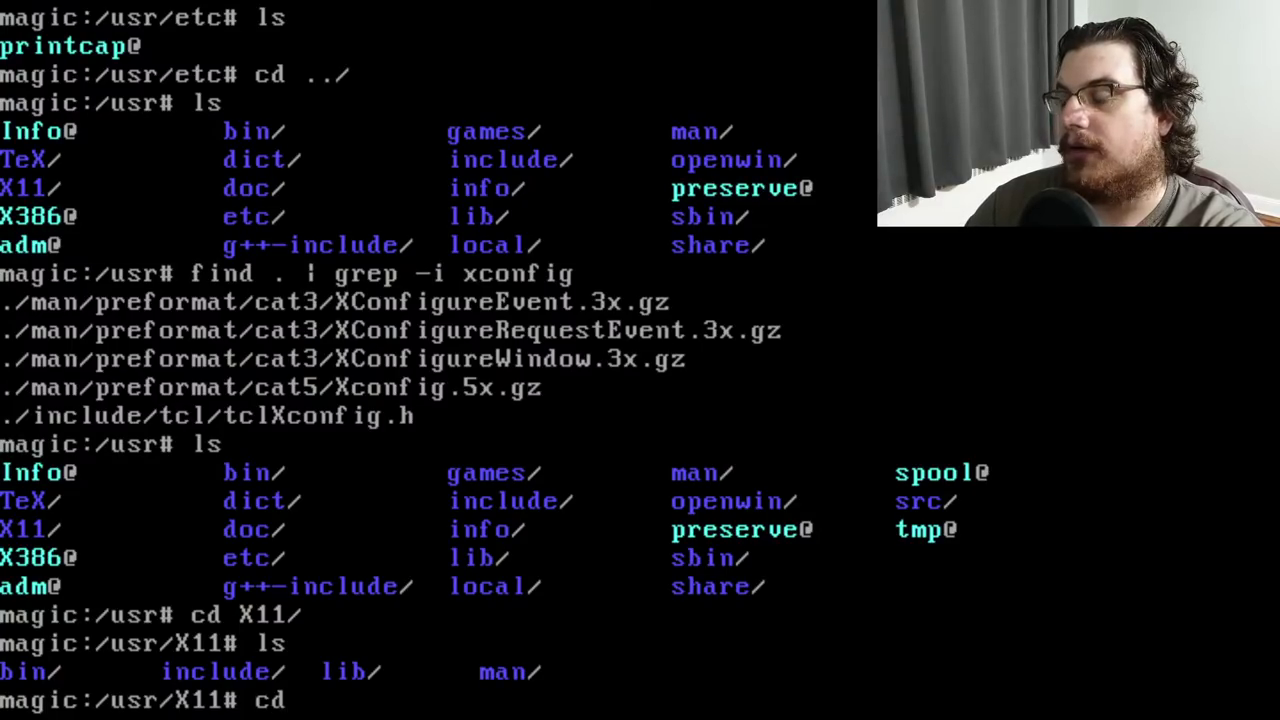
pyautogui.write(' lib')
pyautogui.press('Return')
pyautogui.write('ls')
pyautogui.press('Return')
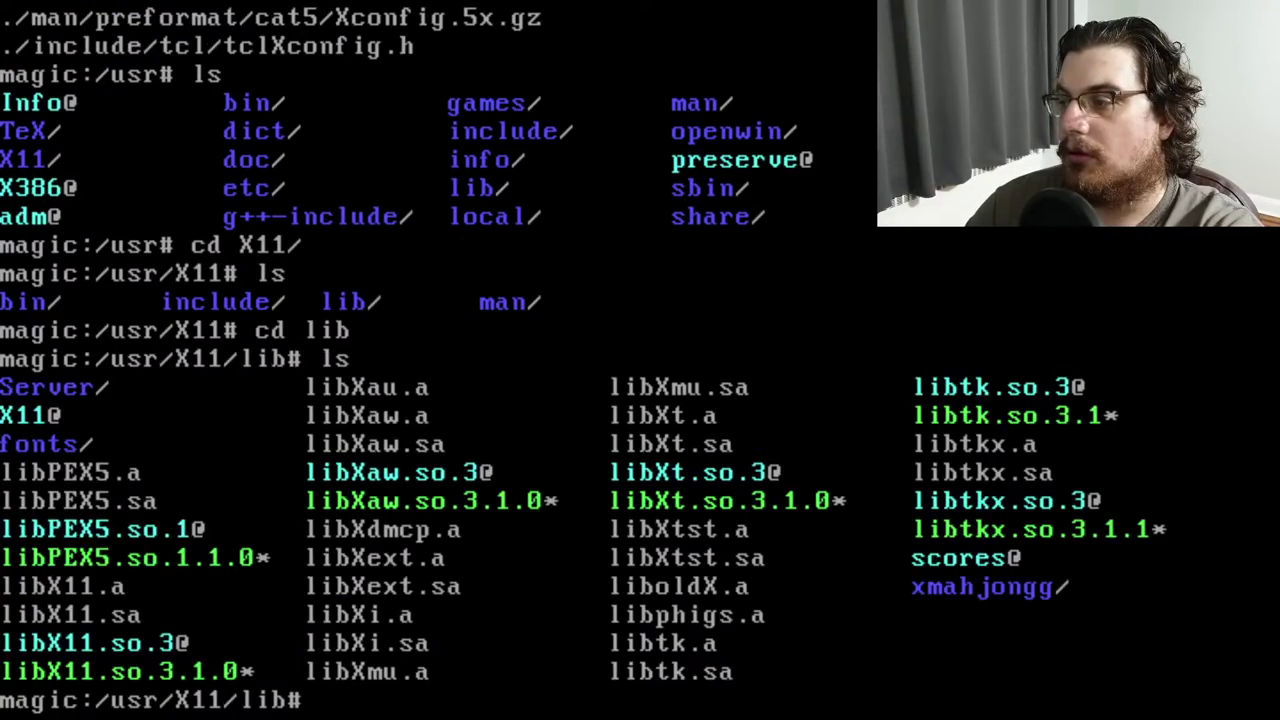
pyautogui.write('cd Server')
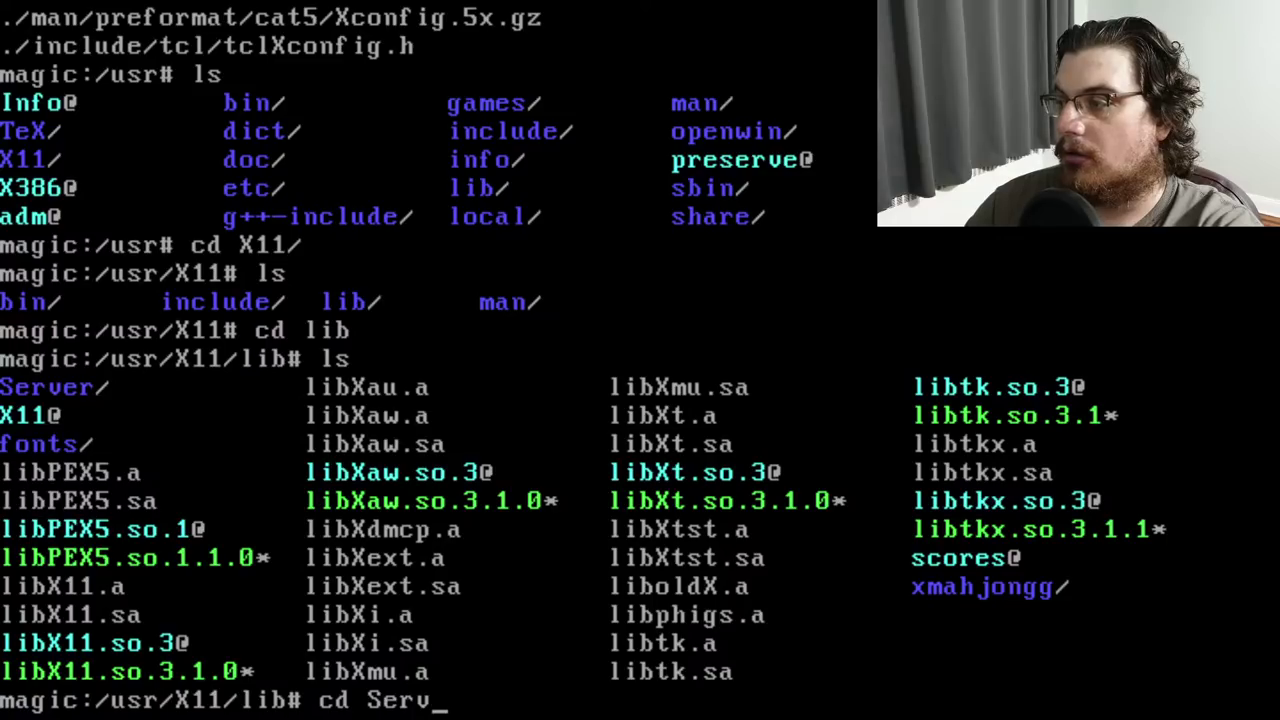
pyautogui.press('Return')
pyautogui.write('ls')
pyautogui.press('Return')
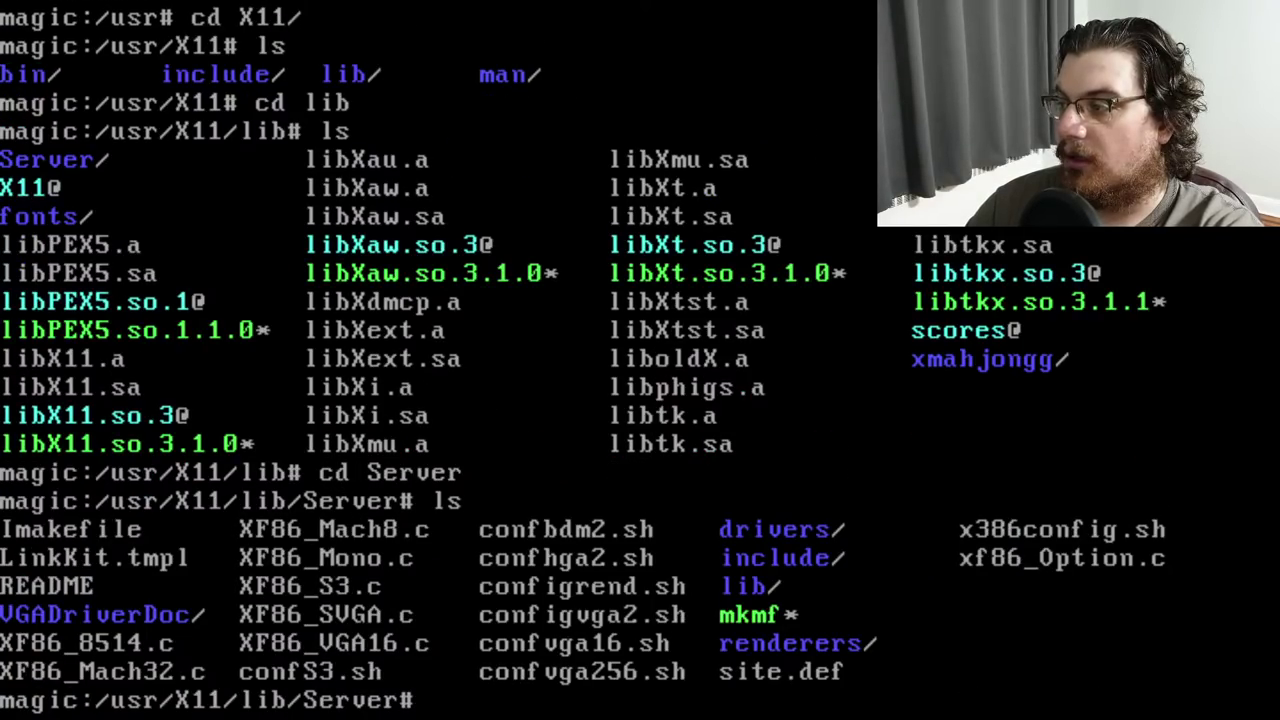
# Try opening configvga256.sh in vi, quit, and list the Server folder's files
pyautogui.write('vi co')
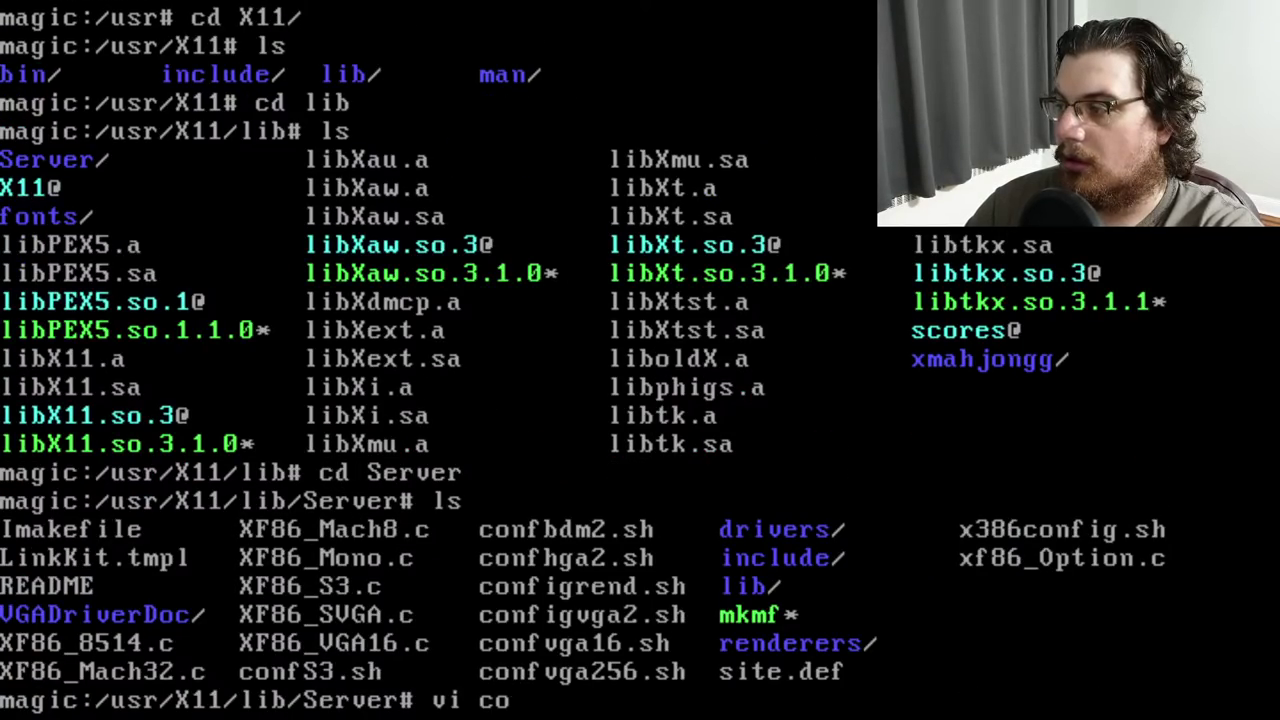
pyautogui.write('nfigvga256.sh')
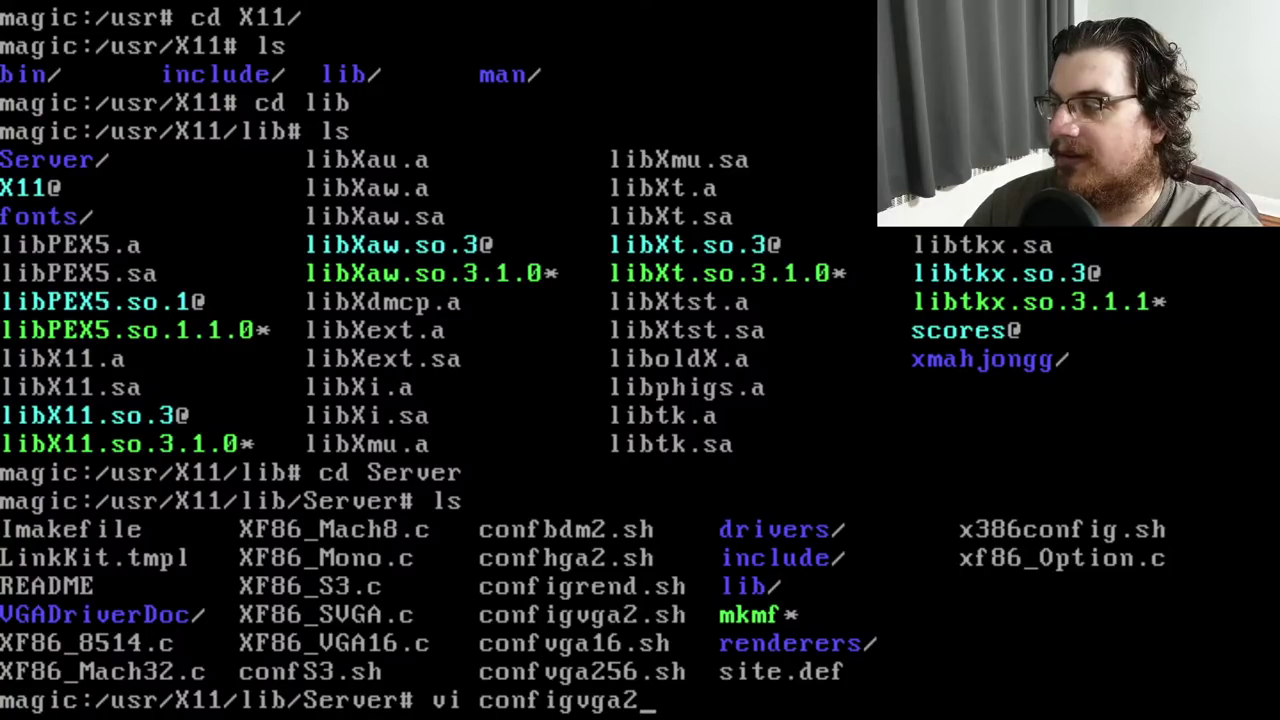
pyautogui.press('Return')
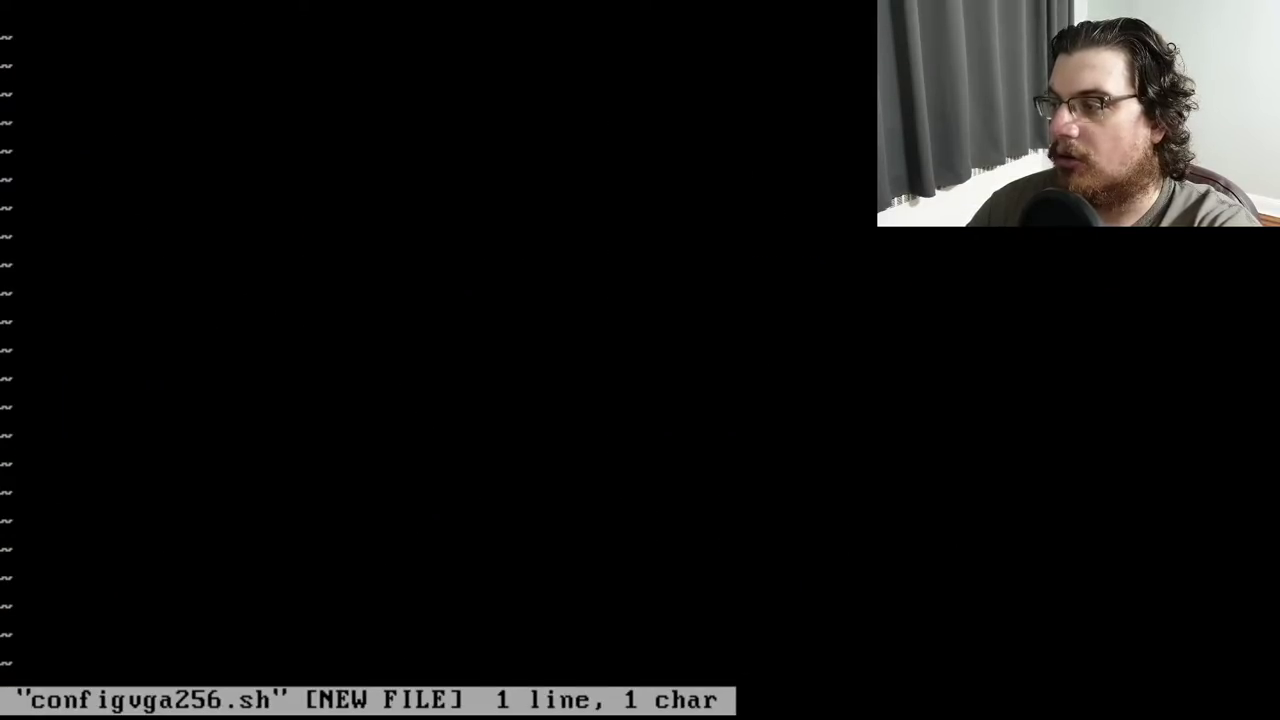
pyautogui.write(':q')
pyautogui.press('Return')
pyautogui.write('ls')
pyautogui.press('Return')
# Open confvga256.sh in vi and jump to the end of the script
pyautogui.write('vi conf')
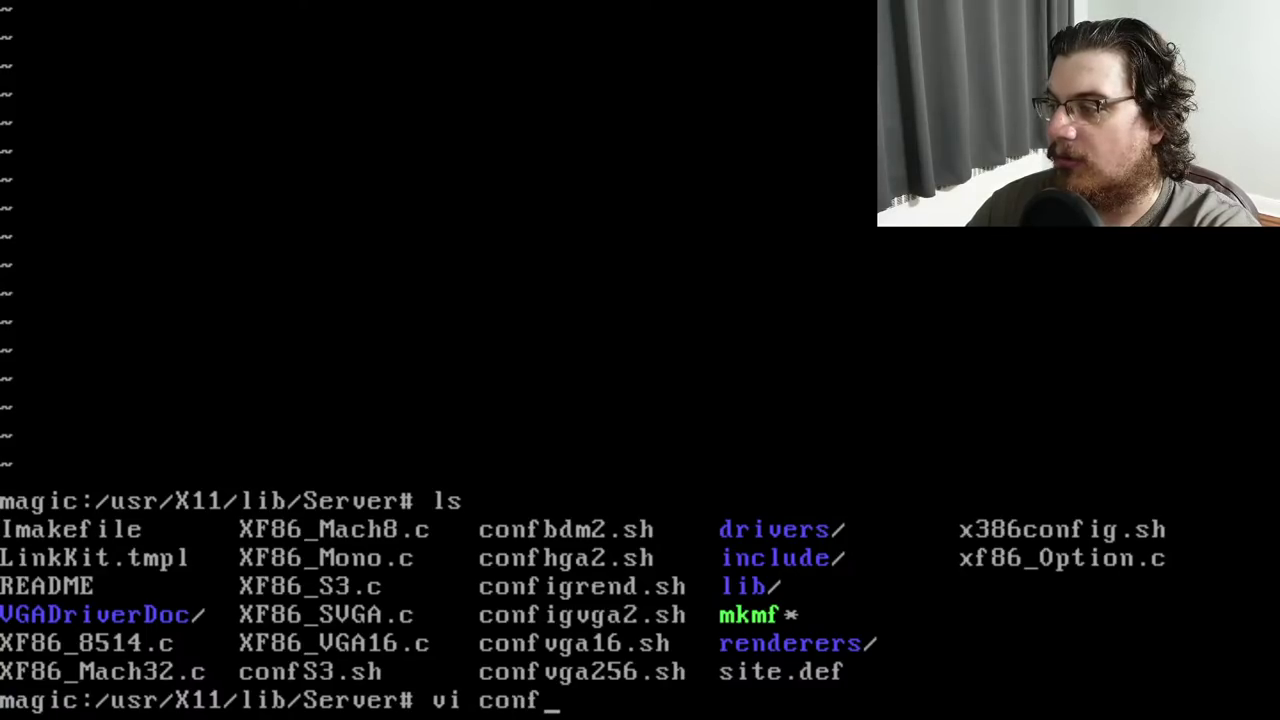
pyautogui.write('vga256.sh')
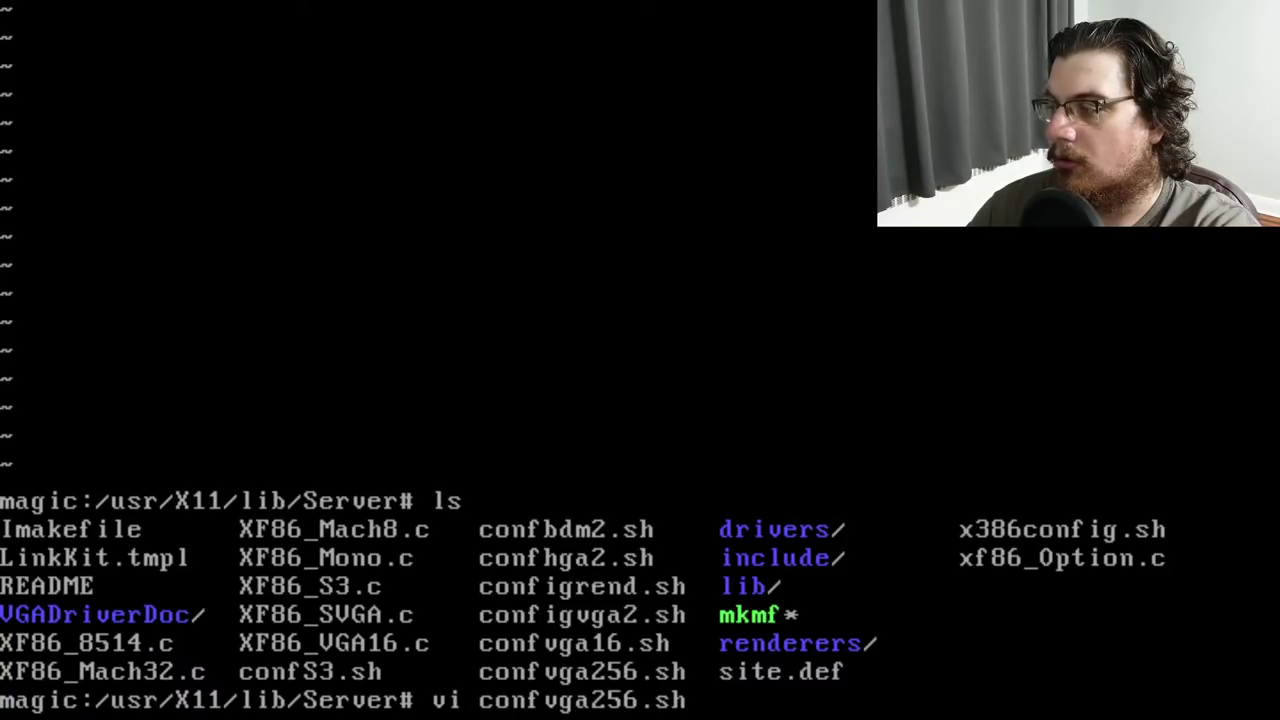
pyautogui.press('Return')
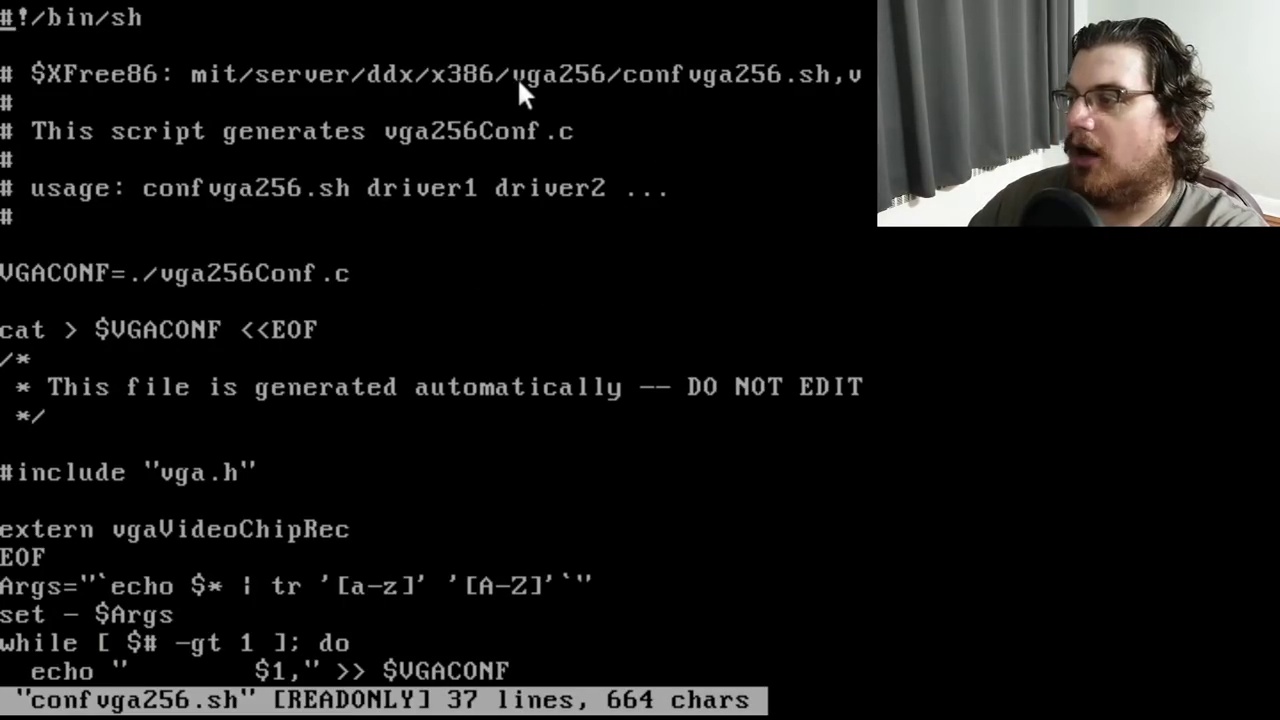
pyautogui.hotkey('shift', 'g')
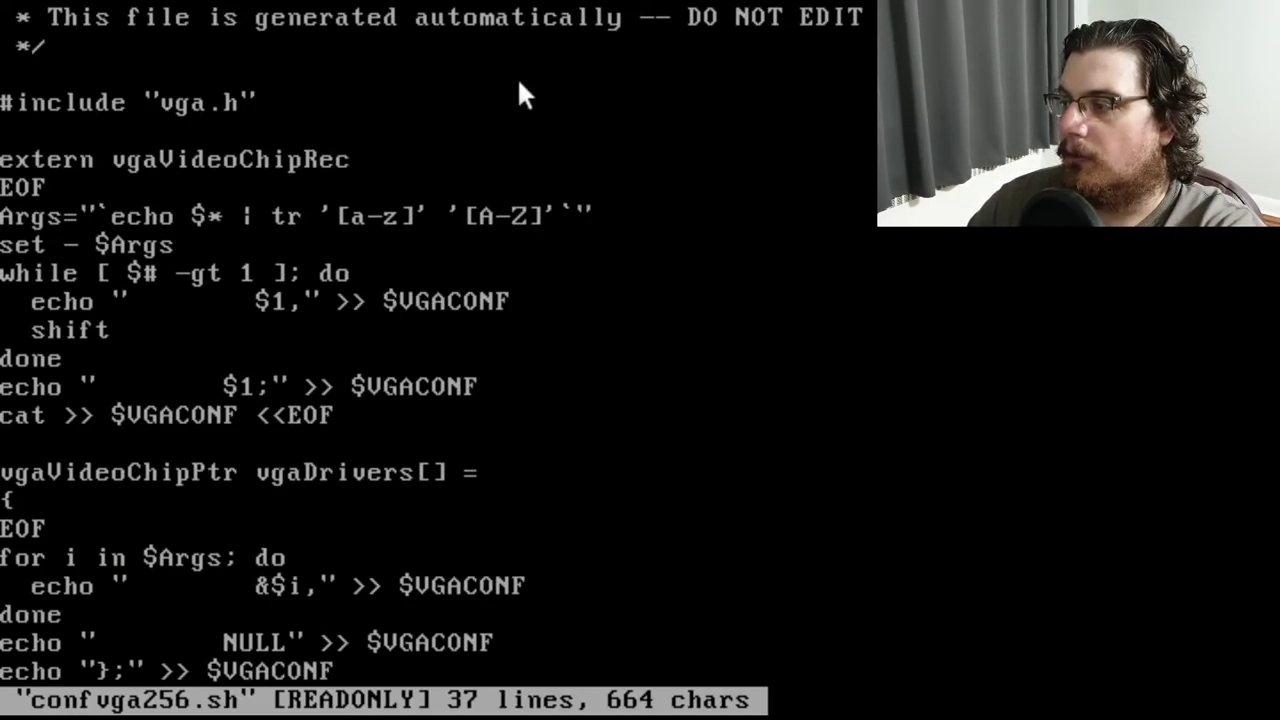
# Return to the top of confvga256.sh, quit vi, and list the Server directory
pyautogui.press('g')
pyautogui.press('g')
pyautogui.write(':q')
pyautogui.press('Return')
pyautogui.write('ls')
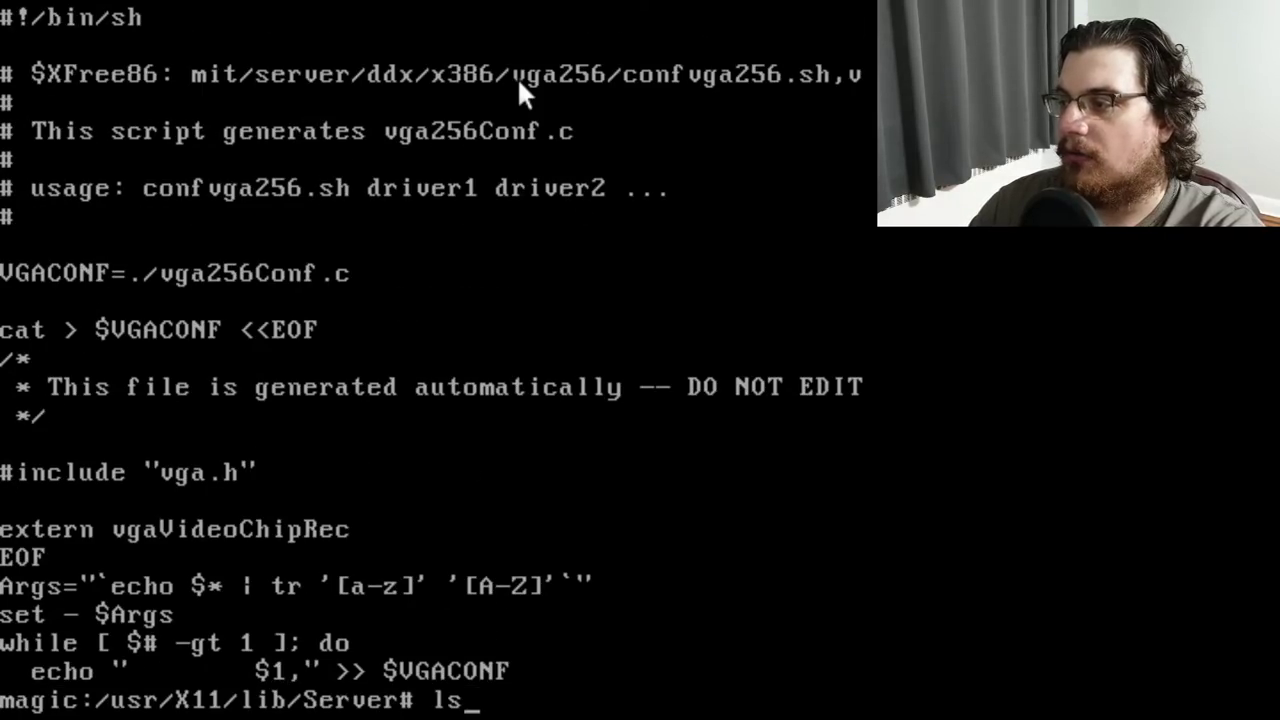
pyautogui.press('Return')
# Visit the VGADriverDoc directory, then go back up to /usr/X11/lib
pyautogui.write('cd VGAD')
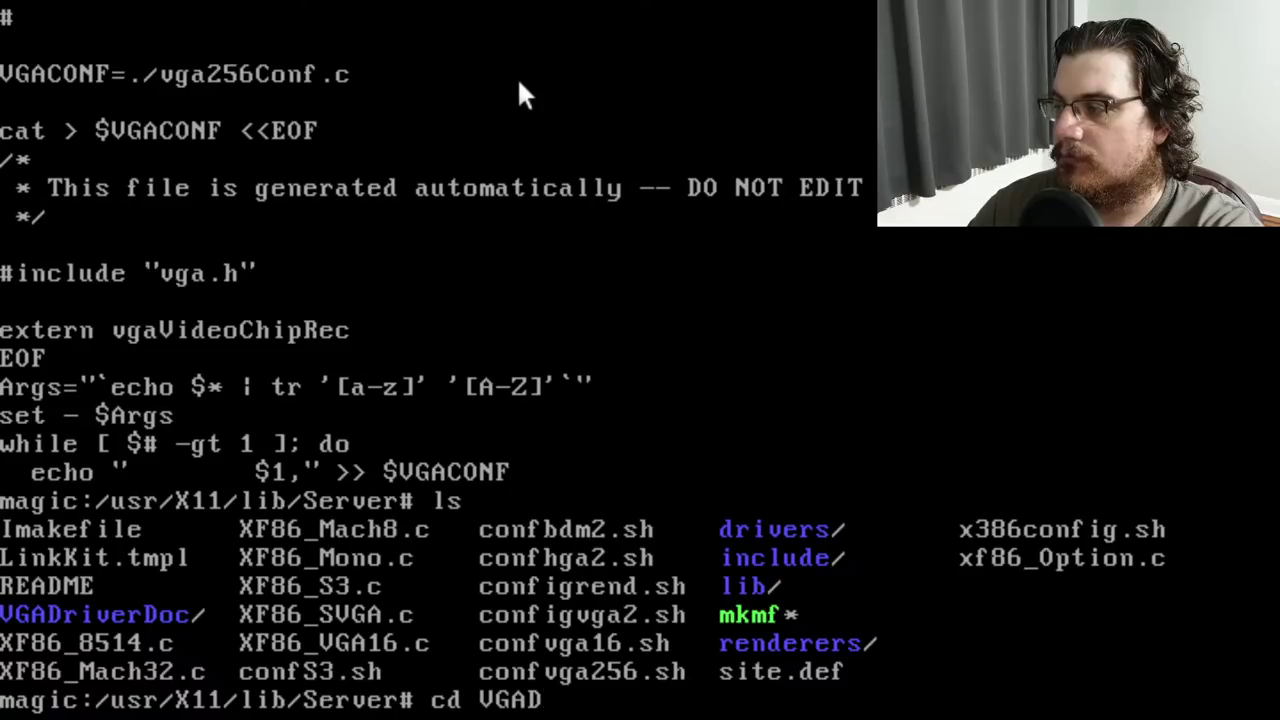
pyautogui.write('r*')
pyautogui.press('Return')
pyautogui.write('ls')
pyautogui.press('Return')
pyautogui.write('cd ../../')
pyautogui.press('Return')
pyautogui.write('ls')
# List /usr/X11, then enter /usr/X11/bin and list its programs
pyautogui.press('Return')
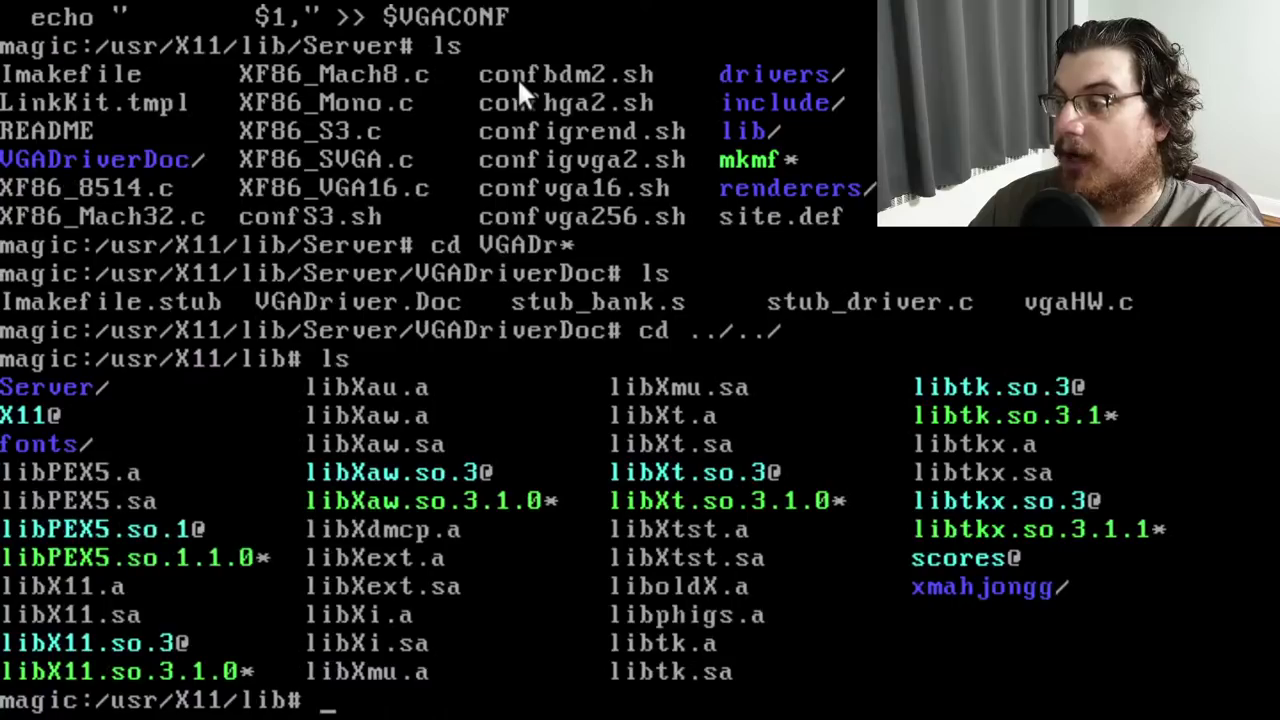
pyautogui.write('cd ../')
pyautogui.press('Return')
pyautogui.write('ls')
pyautogui.press('Return')
pyautogui.write('cd bin')
pyautogui.press('Return')
pyautogui.write('ls')
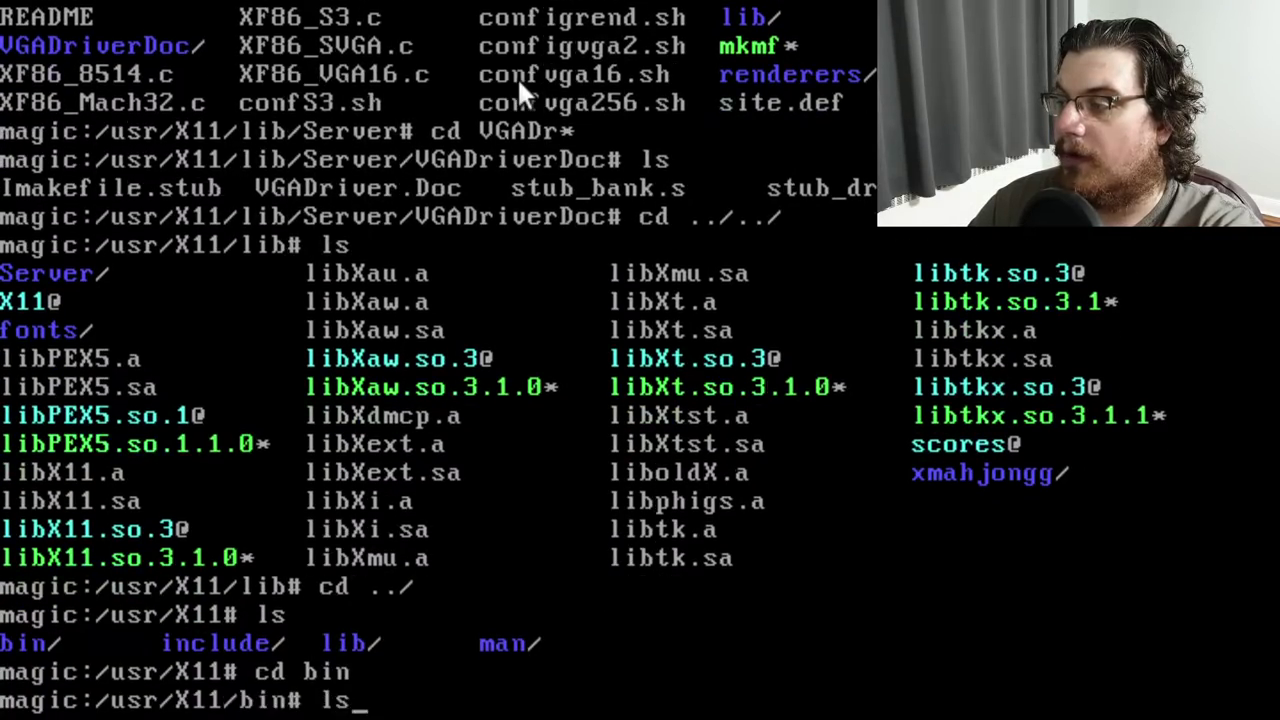
pyautogui.press('Return')
# Go up to /usr, list it, and re-enter the X11 directory
pyautogui.write('cd ../../')
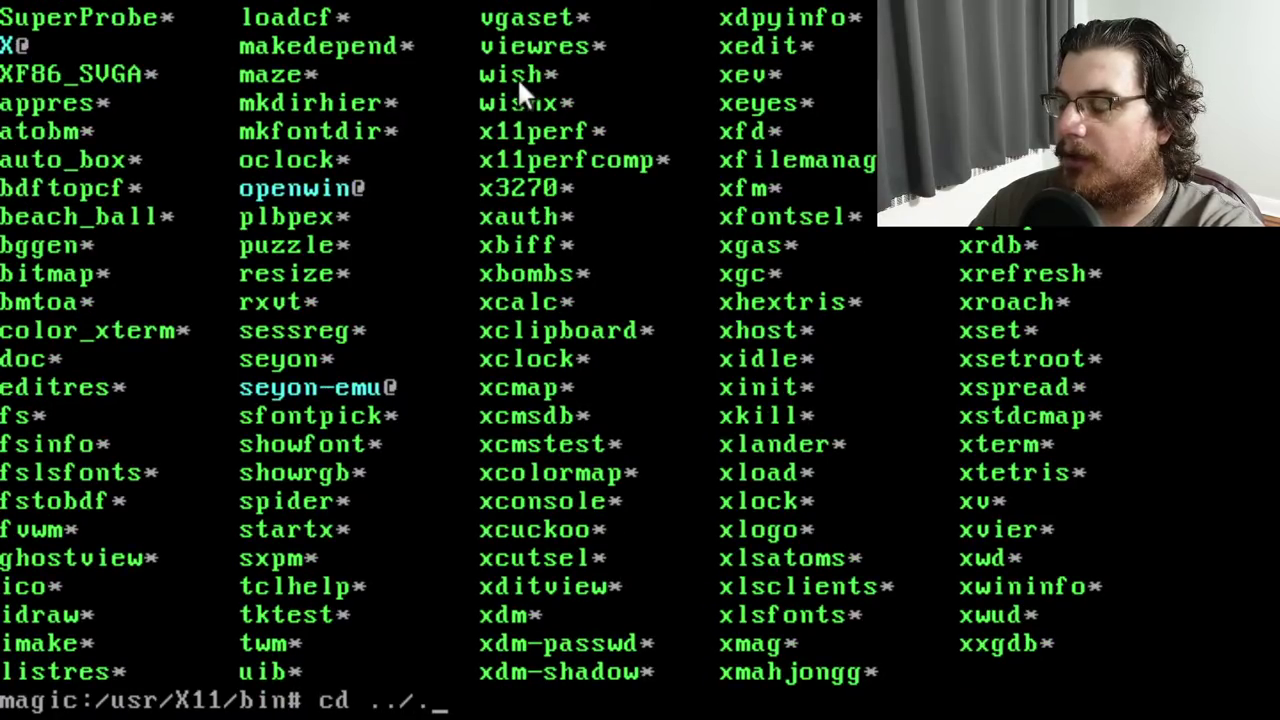
pyautogui.press('Return')
pyautogui.write('ls')
pyautogui.press('Return')
pyautogui.write('cd X11/')
pyautogui.press('Return')
pyautogui.write('sl')
# Browse /usr/etc, then return to /usr and list it
pyautogui.press('Return')
pyautogui.write('cd ../etc')
pyautogui.press('Return')
pyautogui.write('ls')
pyautogui.press('Return')
pyautogui.write('cd ../')
pyautogui.press('Return')
pyautogui.write('ls')
pyautogui.press('Return')
# List /usr/share, then go up to the root directory and list it
pyautogui.write('cd sha')
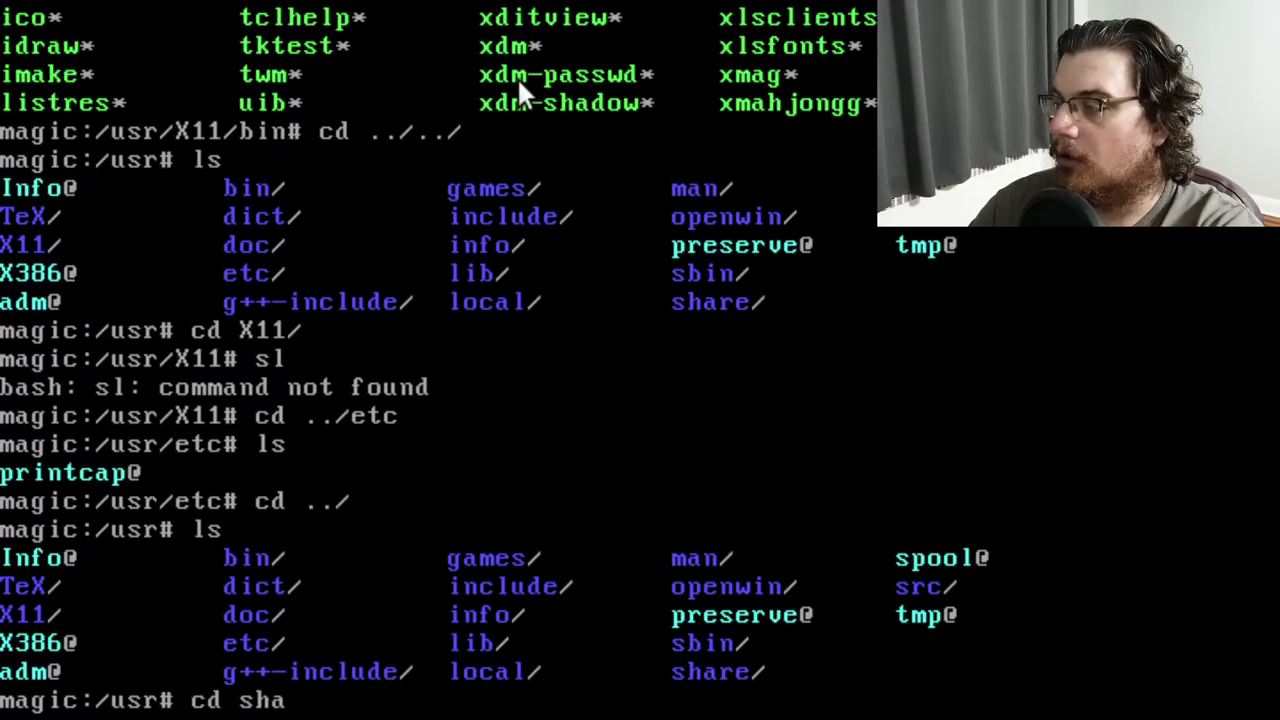
pyautogui.write('re')
pyautogui.press('Return')
pyautogui.write('ls')
pyautogui.press('Return')
pyautogui.write('cd ../..')
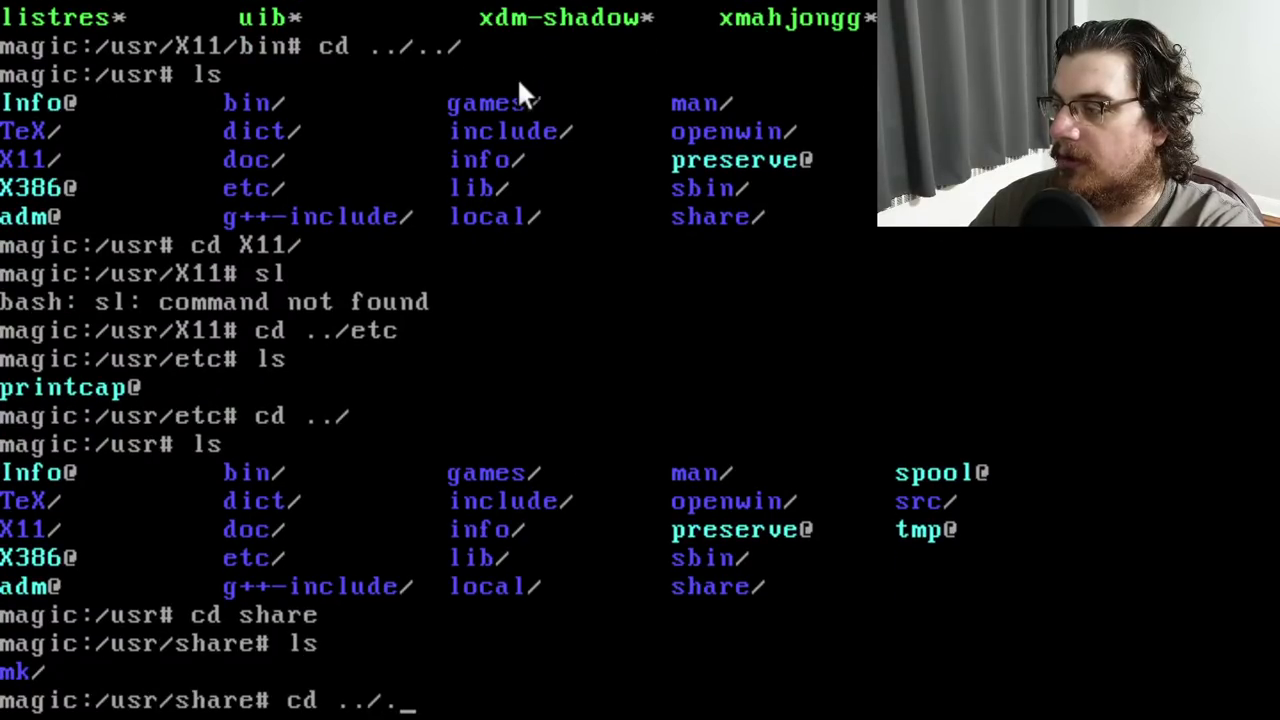
pyautogui.press('Return')
pyautogui.write('ls')
pyautogui.press('Return')
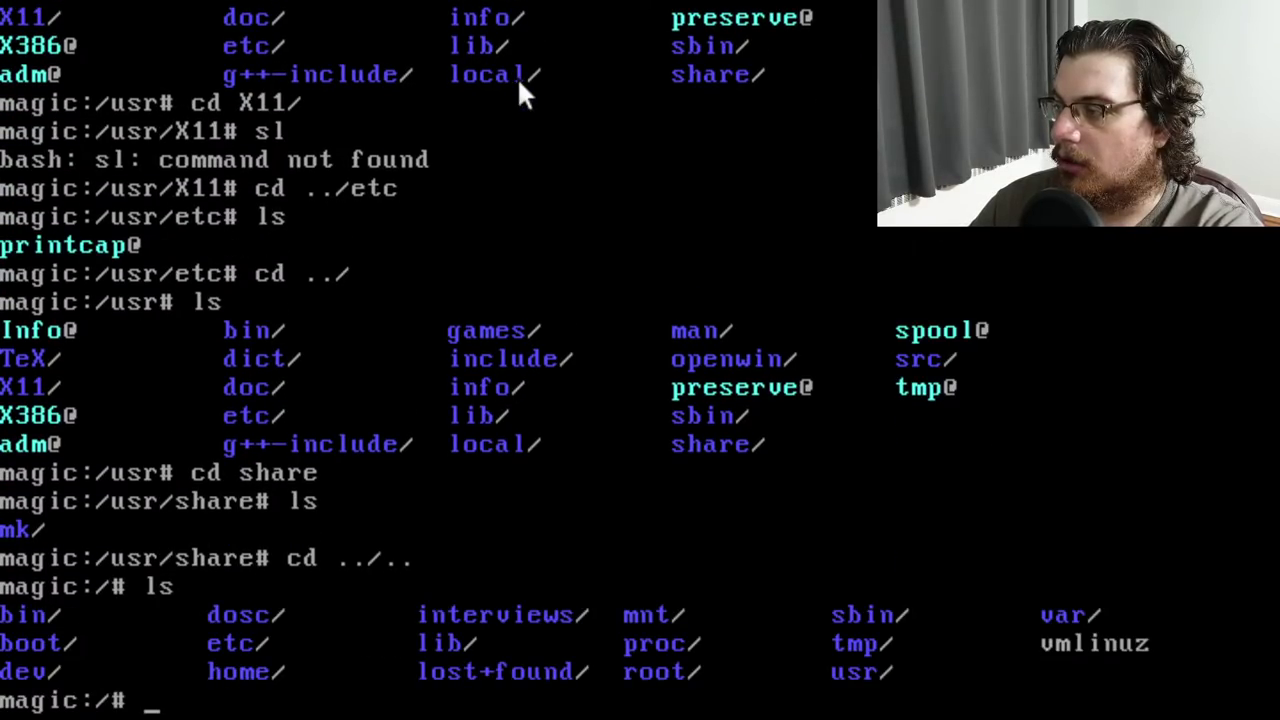
# Try the mesh command (not found), then enter /etc and list its files
pyautogui.write('mesh')
pyautogui.press('Return')
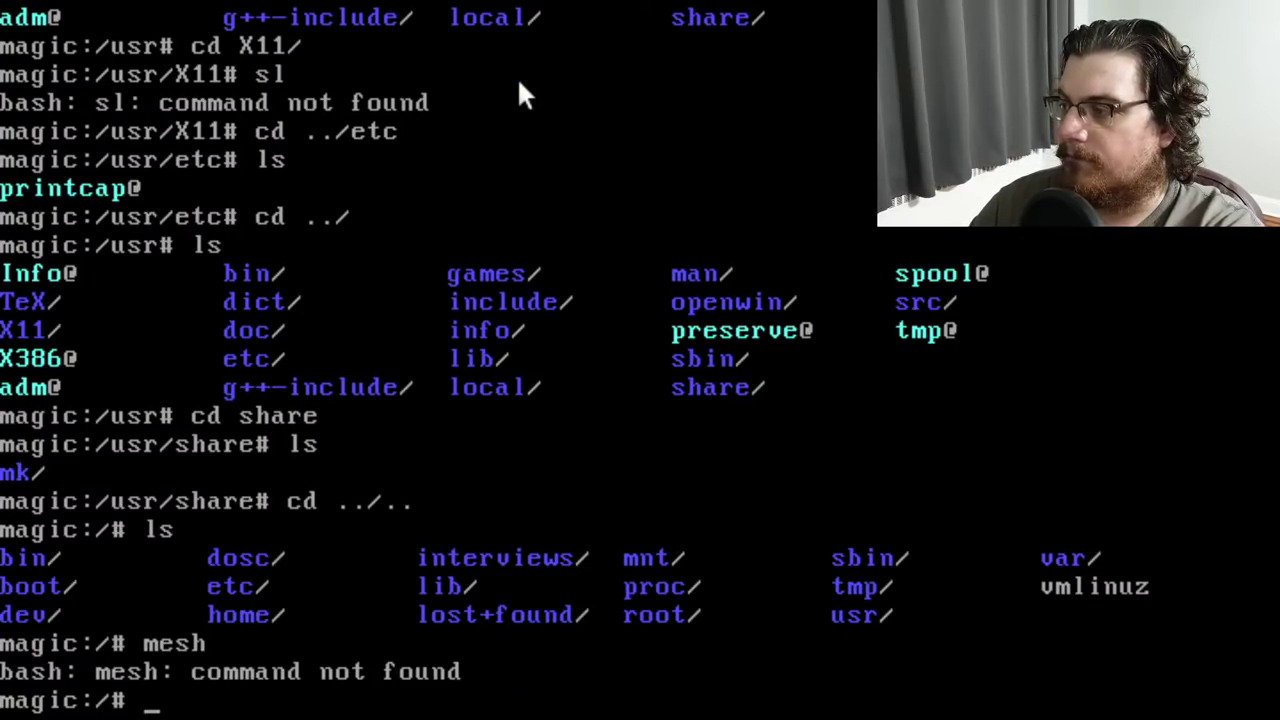
pyautogui.write('cd etc')
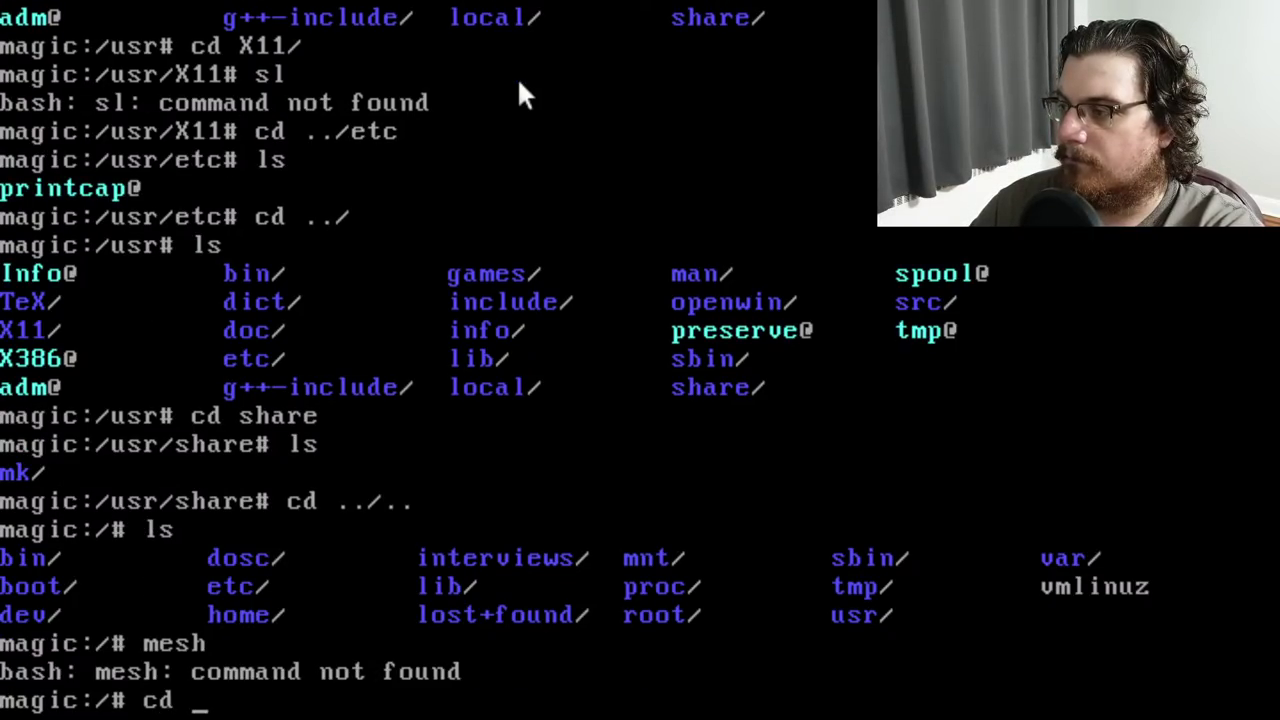
pyautogui.press('Return')
pyautogui.write('ls')
pyautogui.press('Return')
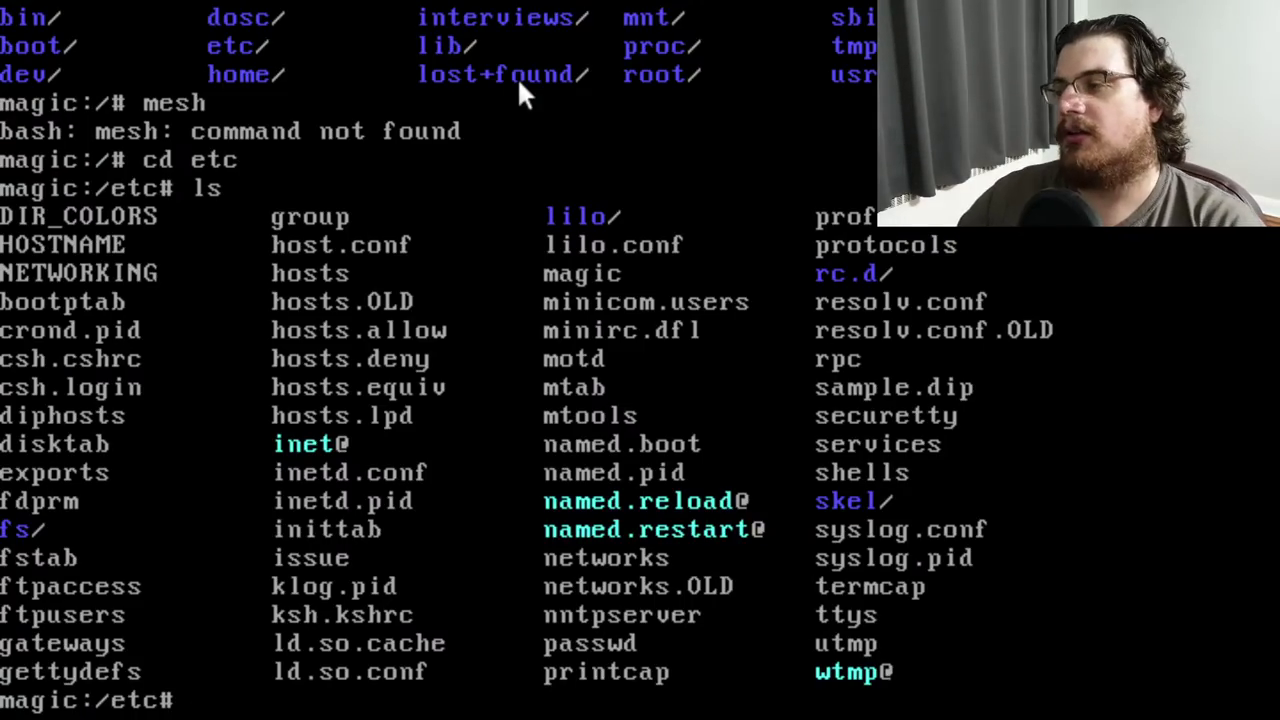
# Look up man pages for xconfig and XConfig, both unsuccessfully
pyautogui.write('mahn')
pyautogui.press('BackSpace')
pyautogui.press('BackSpace')
pyautogui.press('BackSpace')
pyautogui.write('n xo')
pyautogui.press('BackSpace')
pyautogui.write('config')
pyautogui.press('Return')
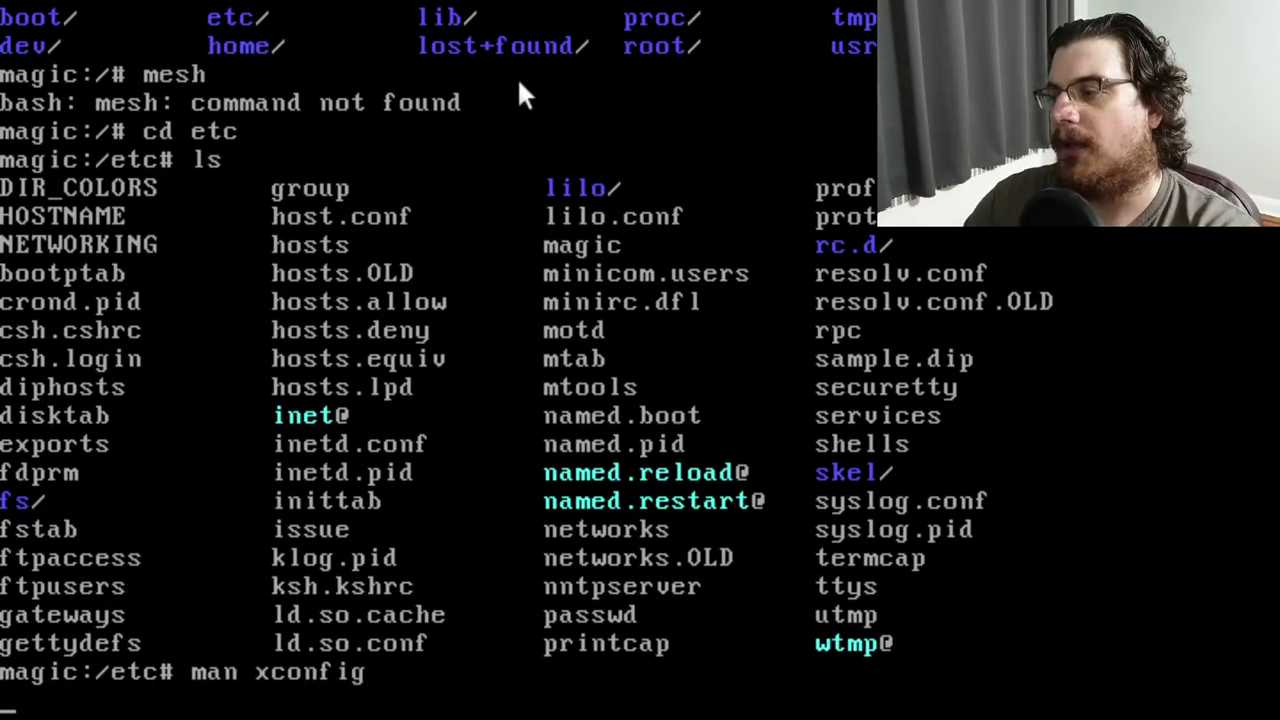
pyautogui.write('man XCof')
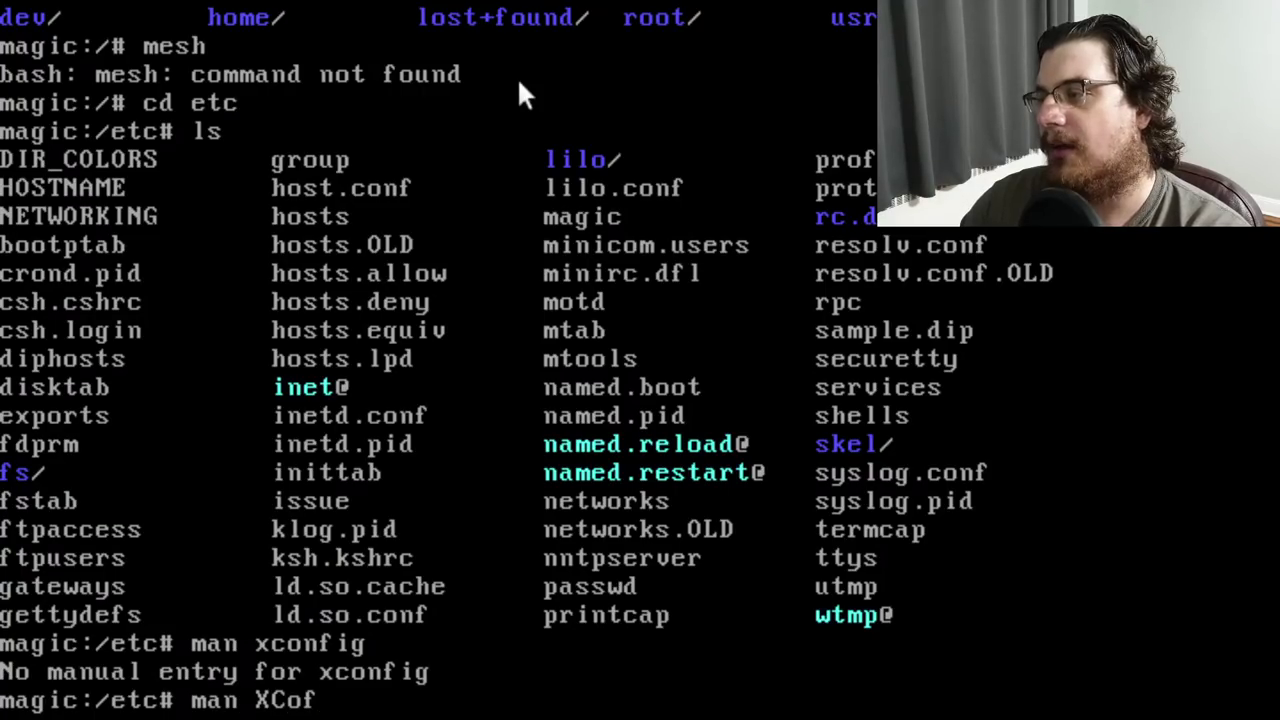
pyautogui.press('BackSpace')
pyautogui.write('nfig')
pyautogui.press('Return')
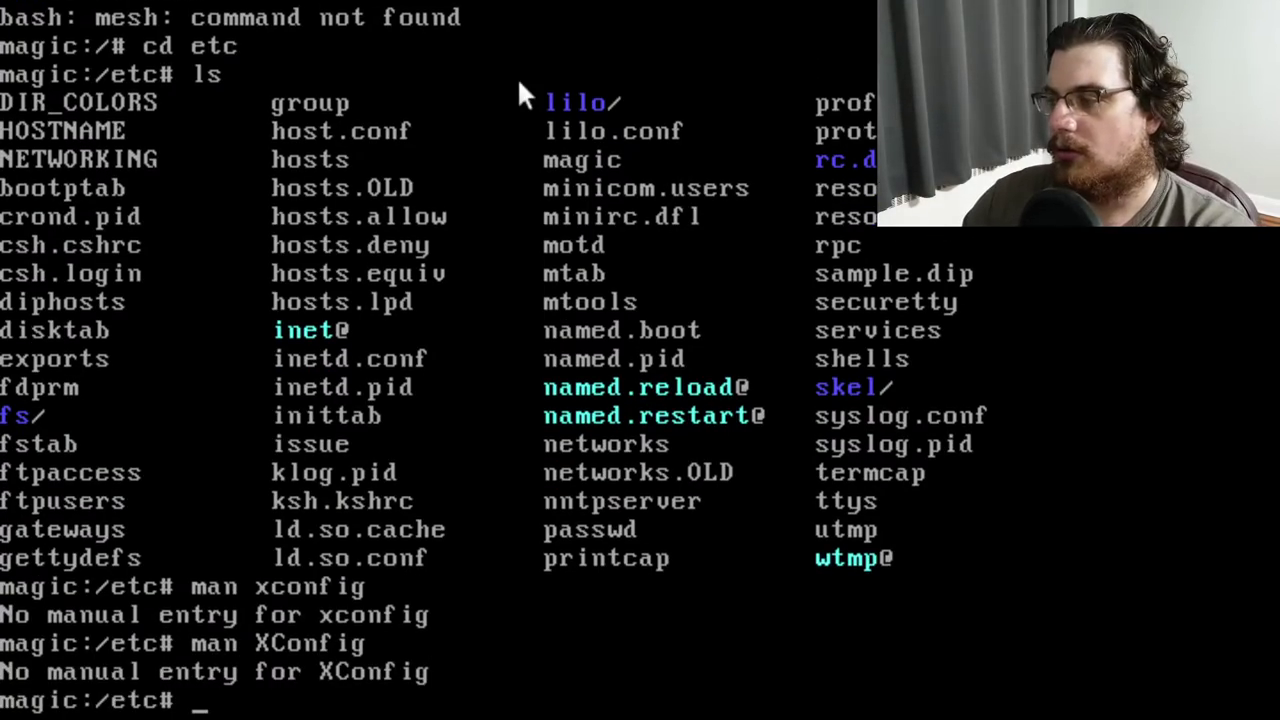
# Open the Xconfig manual page and scroll down through its sections
pyautogui.write('man XC')
pyautogui.press('BackSpace')
pyautogui.write('config')
pyautogui.press('Return')
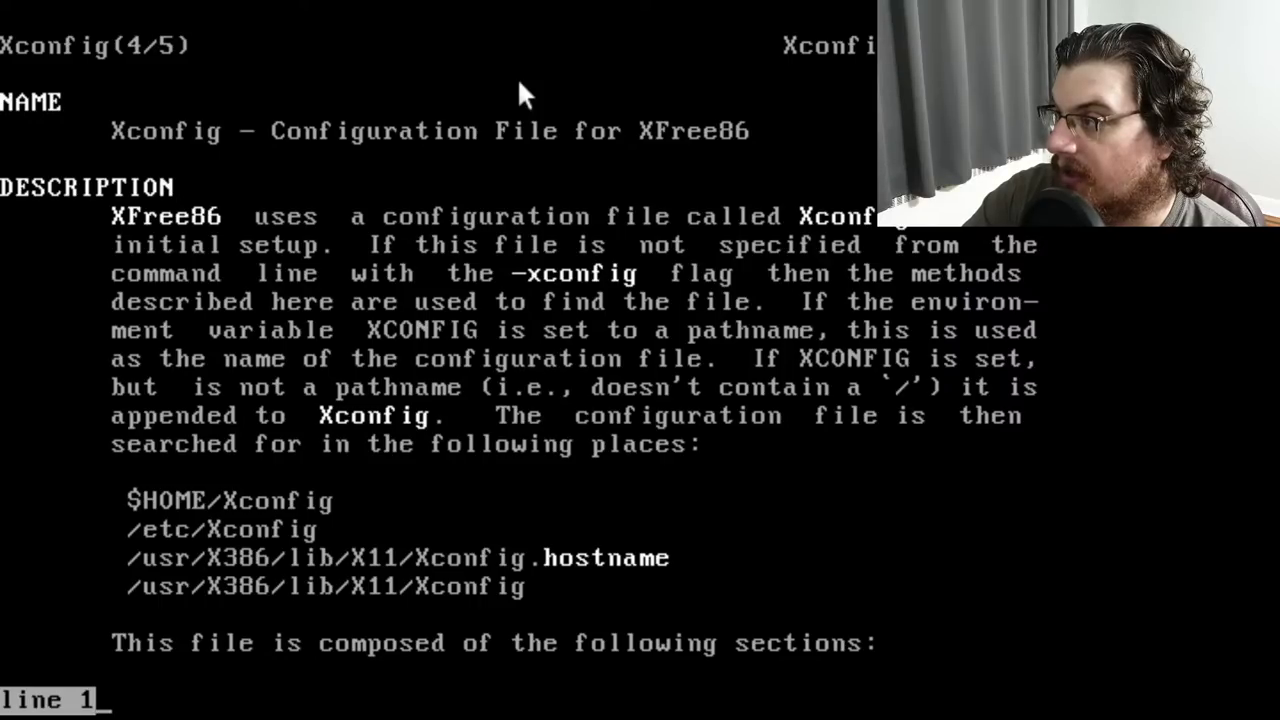
pyautogui.press('Down')
pyautogui.press('Down')
pyautogui.press('Down')
pyautogui.press('Down')
pyautogui.press('Down')
pyautogui.press('Down')
pyautogui.press('Down')
pyautogui.press('Down')
pyautogui.press('Down')
pyautogui.press('Down')
pyautogui.press('Down')
pyautogui.press('Down')
pyautogui.press('Down')
pyautogui.press('Down')
pyautogui.press('Down')
pyautogui.press('Down')
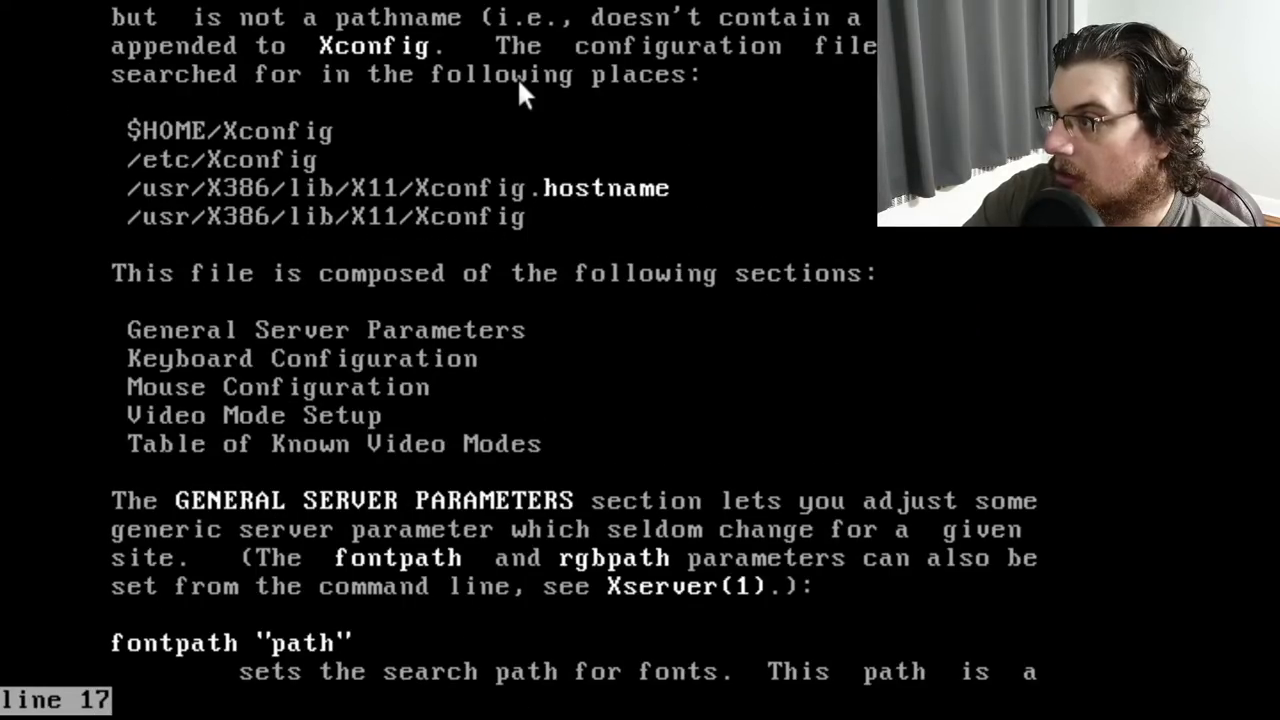
pyautogui.press('Down')
pyautogui.press('Down')
pyautogui.press('Down')
pyautogui.press('Down')
pyautogui.press('Down')
pyautogui.press('Down')
pyautogui.press('Down')
pyautogui.press('Down')
pyautogui.press('Down')
pyautogui.press('Down')
pyautogui.press('Down')
pyautogui.press('Down')
pyautogui.press('Down')
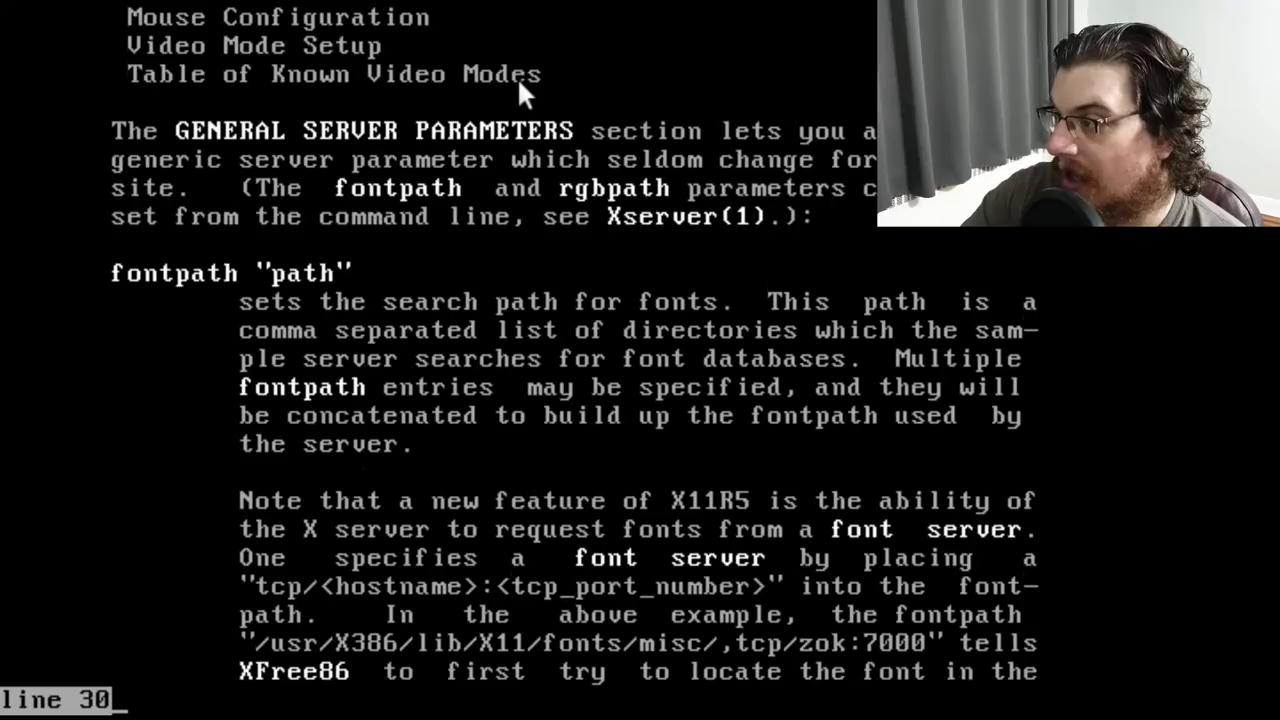
pyautogui.press('Down')
pyautogui.press('Down')
pyautogui.press('Down')
pyautogui.press('Down')
pyautogui.press('Down')
pyautogui.press('Down')
pyautogui.press('Down')
pyautogui.press('Down')
pyautogui.press('Down')
pyautogui.press('Down')
pyautogui.press('Down')
pyautogui.press('Down')
pyautogui.press('Down')
pyautogui.press('Down')
pyautogui.press('Down')
pyautogui.press('Down')
pyautogui.press('Down')
pyautogui.press('Down')
pyautogui.press('Down')
pyautogui.press('Down')
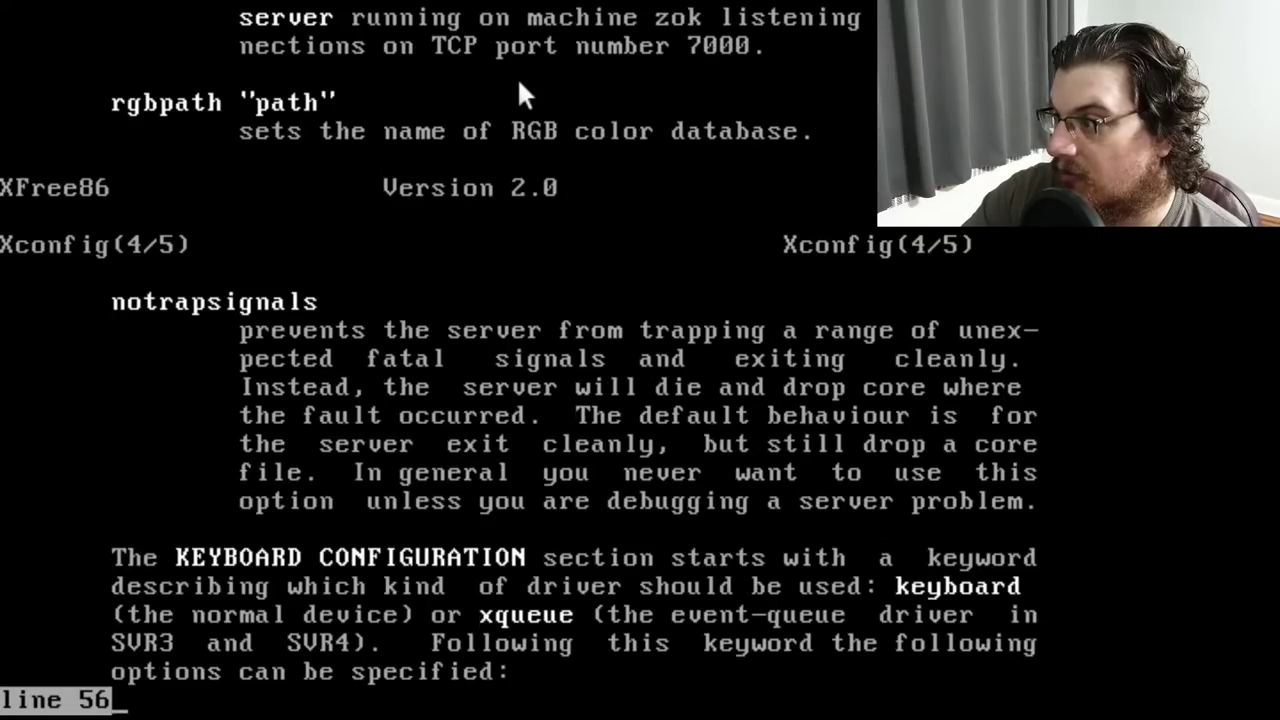
pyautogui.press('Down')
pyautogui.press('Down')
pyautogui.press('Down')
pyautogui.press('Down')
pyautogui.press('Down')
pyautogui.press('Down')
pyautogui.press('Down')
pyautogui.press('Down')
pyautogui.press('Down')
pyautogui.press('Down')
pyautogui.press('Down')
pyautogui.press('Down')
pyautogui.press('Down')
pyautogui.press('Down')
pyautogui.press('Down')
pyautogui.press('Down')
pyautogui.press('Down')
pyautogui.press('Down')
pyautogui.press('Down')
pyautogui.press('Down')
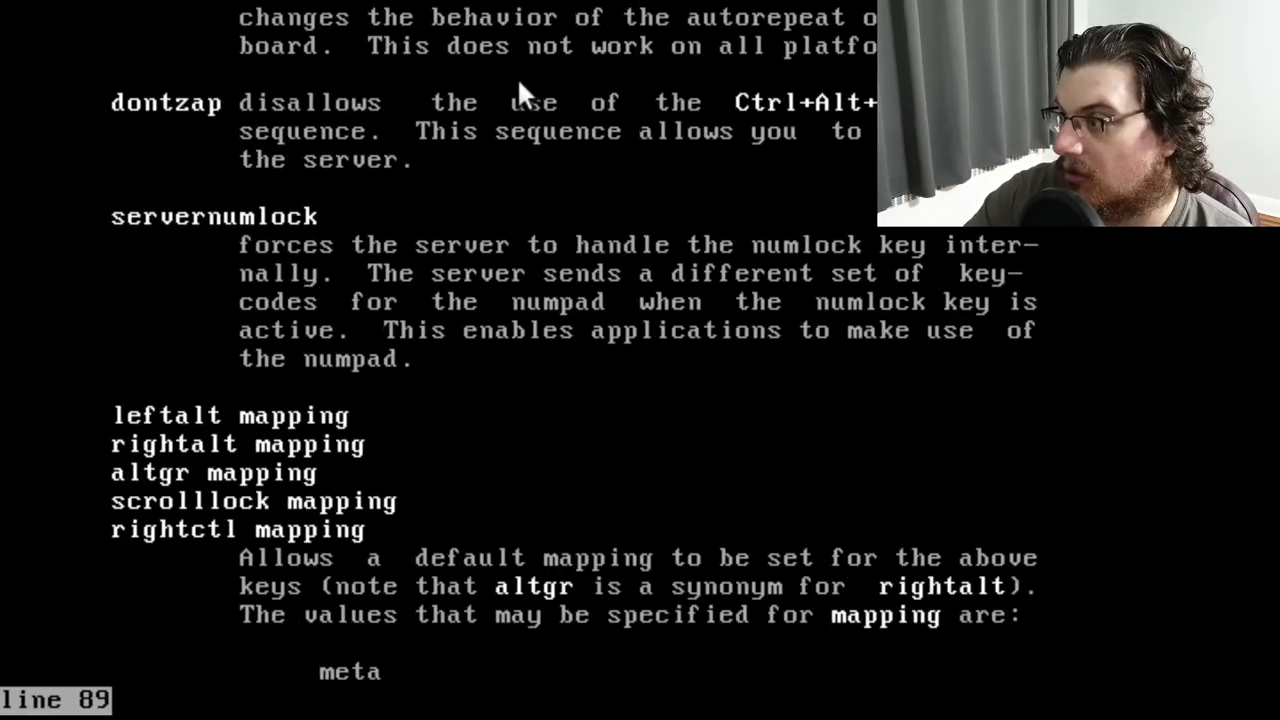
pyautogui.press('Down')
pyautogui.press('Down')
pyautogui.press('Down')
pyautogui.press('Down')
pyautogui.press('Down')
pyautogui.press('Down')
pyautogui.press('Down')
pyautogui.press('Down')
pyautogui.press('Down')
pyautogui.press('Down')
pyautogui.press('Down')
pyautogui.press('Down')
pyautogui.press('Down')
pyautogui.press('Down')
pyautogui.press('Down')
pyautogui.press('Down')
pyautogui.press('Down')
pyautogui.press('Down')
pyautogui.press('Down')
pyautogui.press('Down')
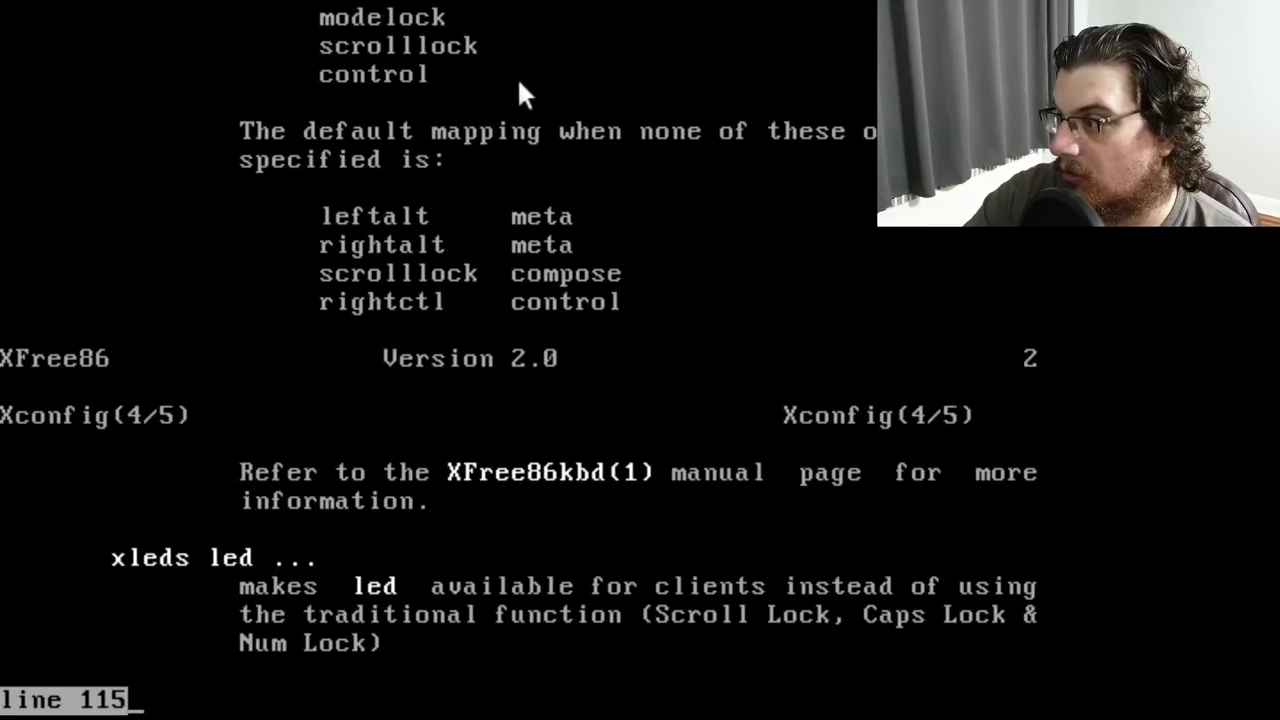
# Launch Slackware setup and choose to reconfigure the installed system
pyautogui.write(':q')
pyautogui.write('setup')
pyautogui.press('Return')
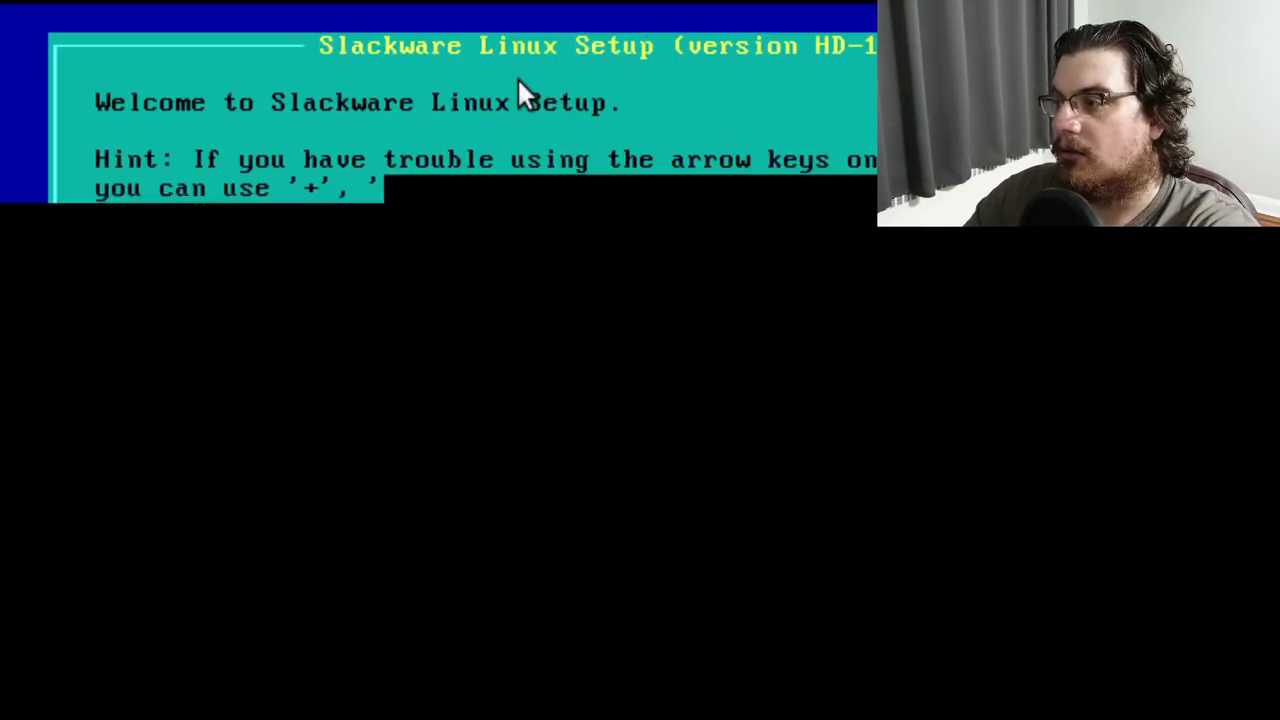
pyautogui.press('Down')
pyautogui.press('Down')
pyautogui.press('Down')
pyautogui.press('Down')
pyautogui.press('Down')
pyautogui.press('Down')
pyautogui.press('Down')
pyautogui.press('Down')
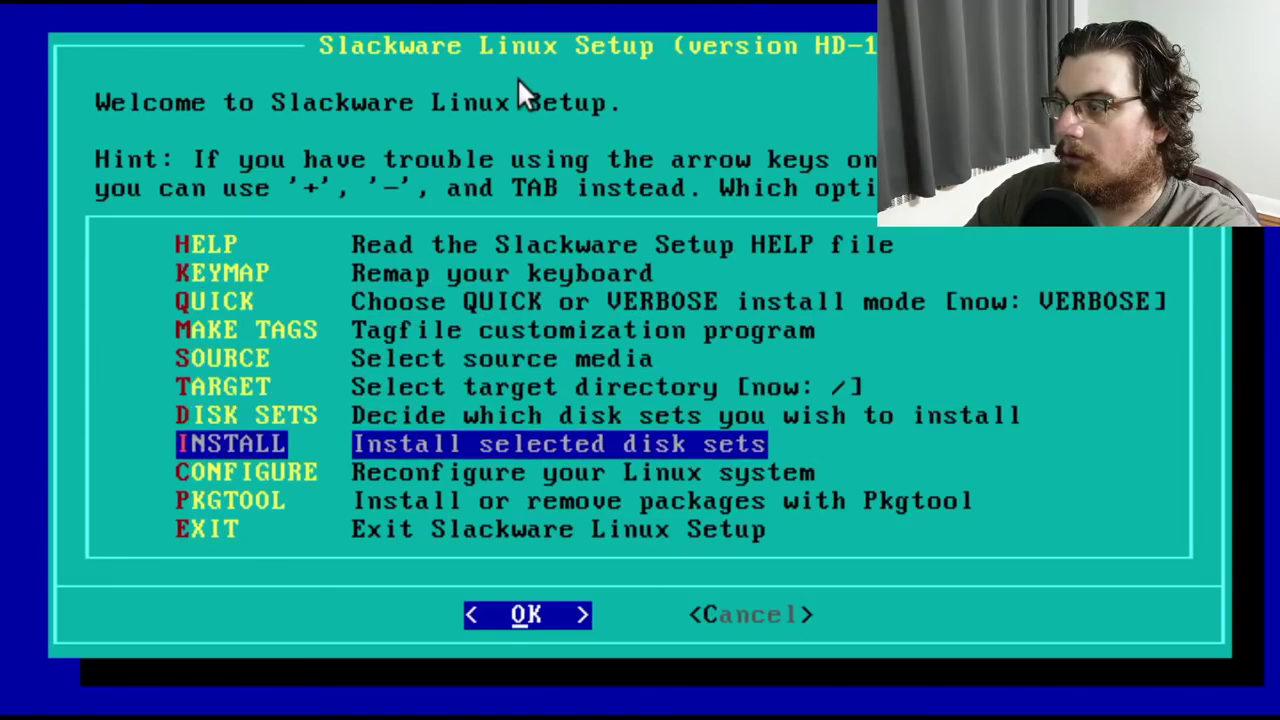
pyautogui.press('Return')
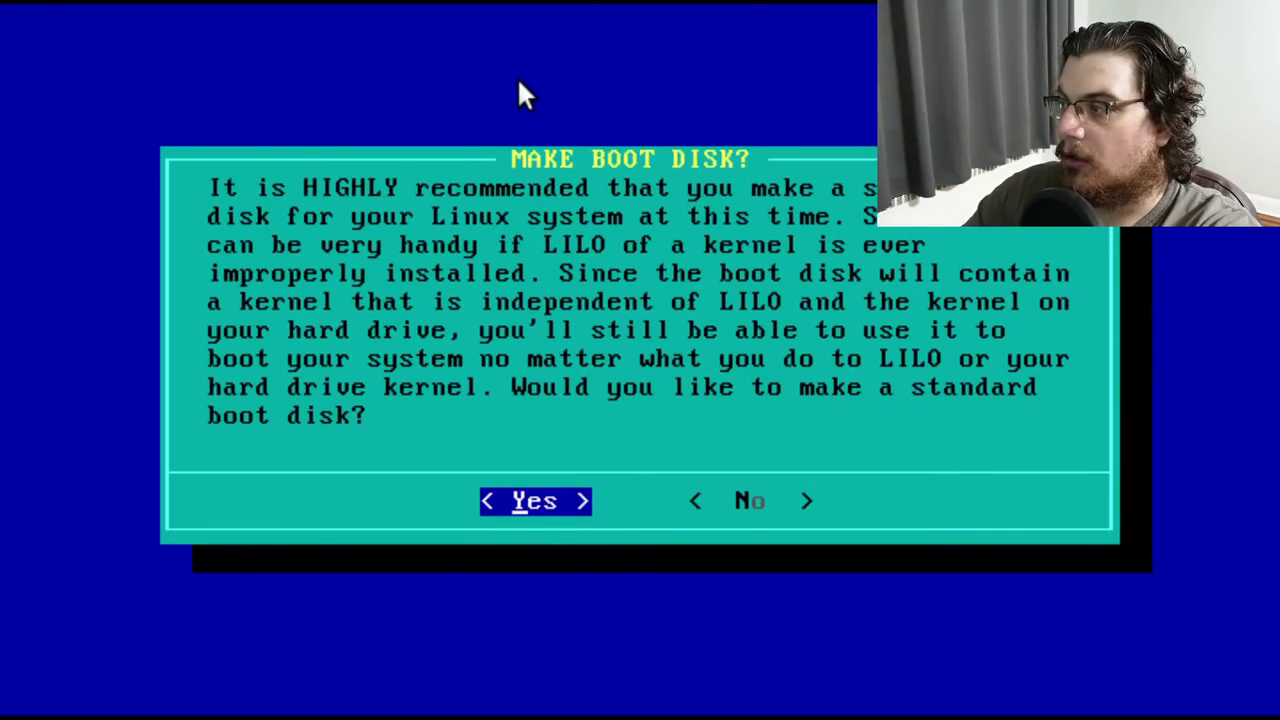
# Decline boot disk creation, modem setup and mouse configuration
pyautogui.press('Right')
pyautogui.press('Return')
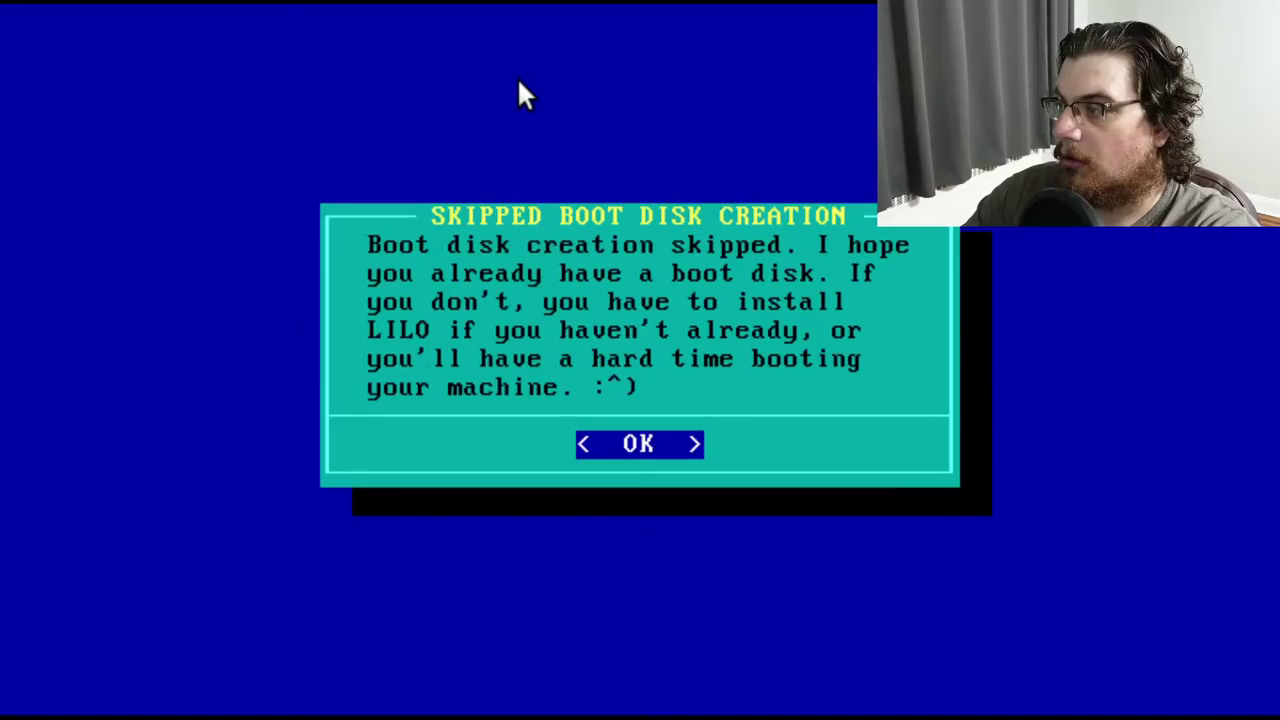
pyautogui.press('Return')
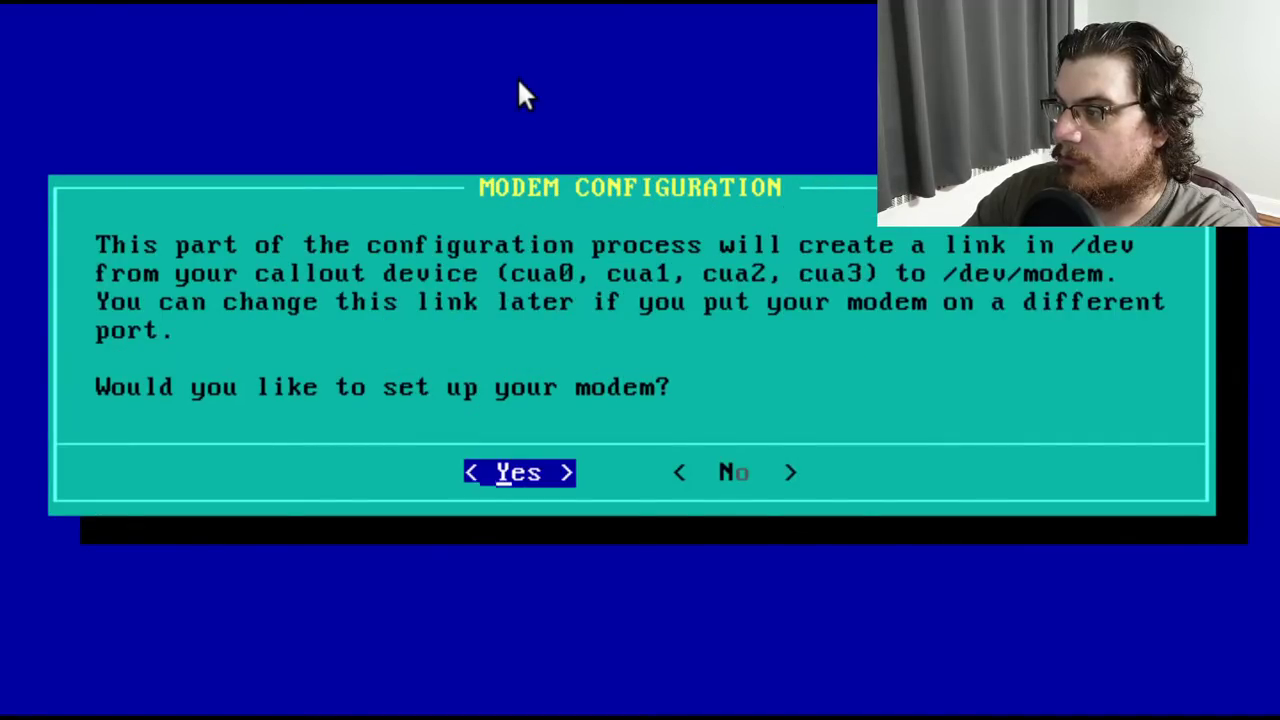
pyautogui.press('Right')
pyautogui.press('Return')
pyautogui.press('Right')
pyautogui.press('Return')
# Skip CD-ROM configuration and LILO installation, leaving the network answer at Yes
pyautogui.press('Right')
pyautogui.press('Return')
pyautogui.press('Right')
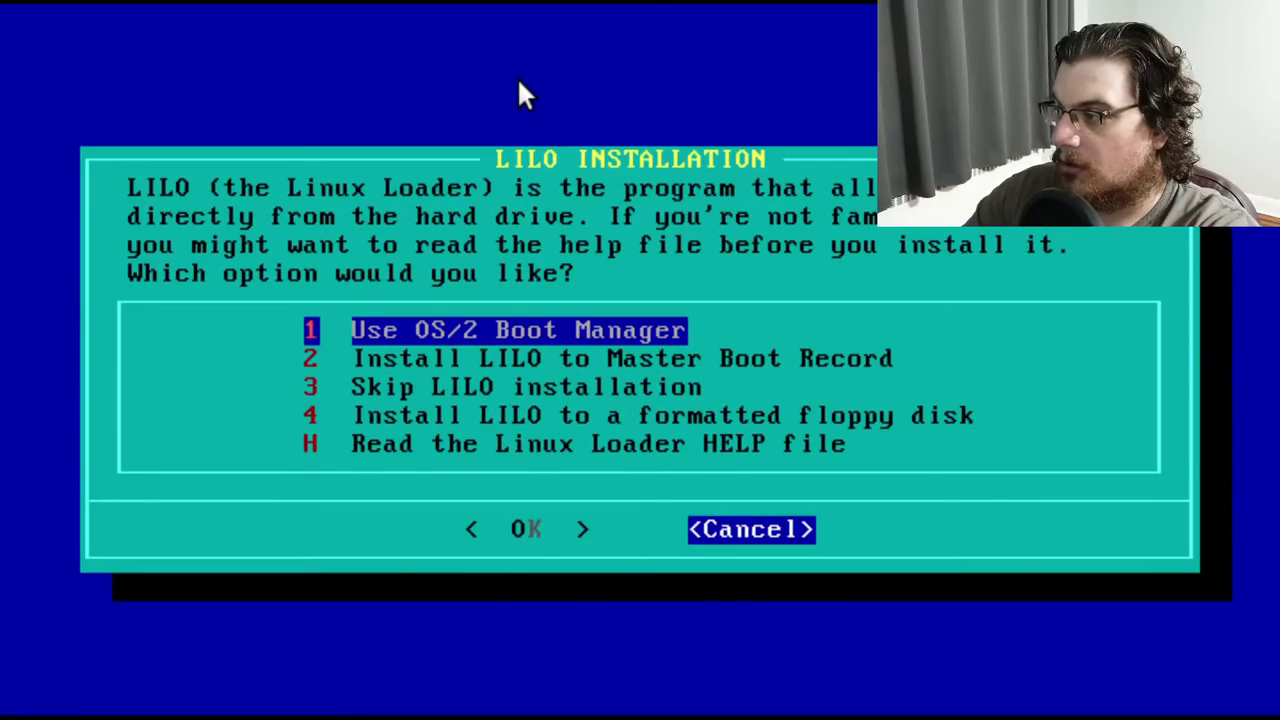
pyautogui.press('Return')
pyautogui.press('Return')
pyautogui.press('Right')
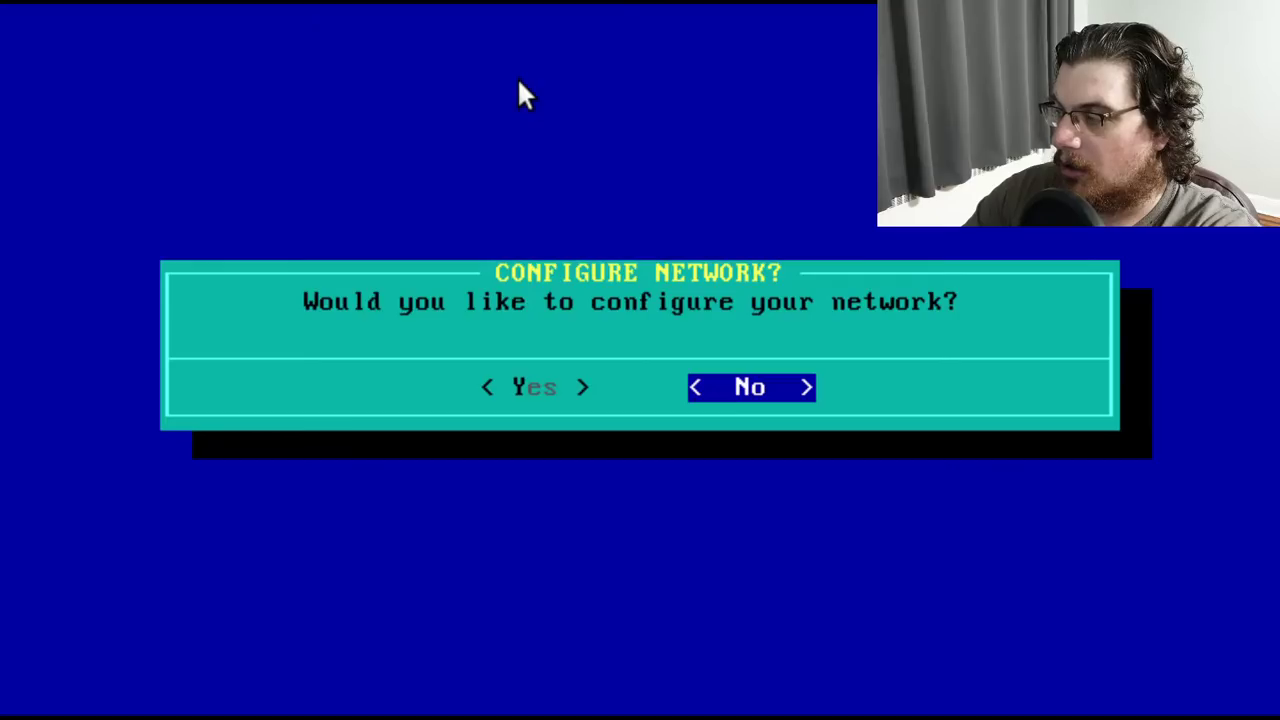
pyautogui.press('Left')
# Set hostname magic with domain nonexist and choose real networking beyond loopback
pyautogui.press('Return')
pyautogui.press('Return')
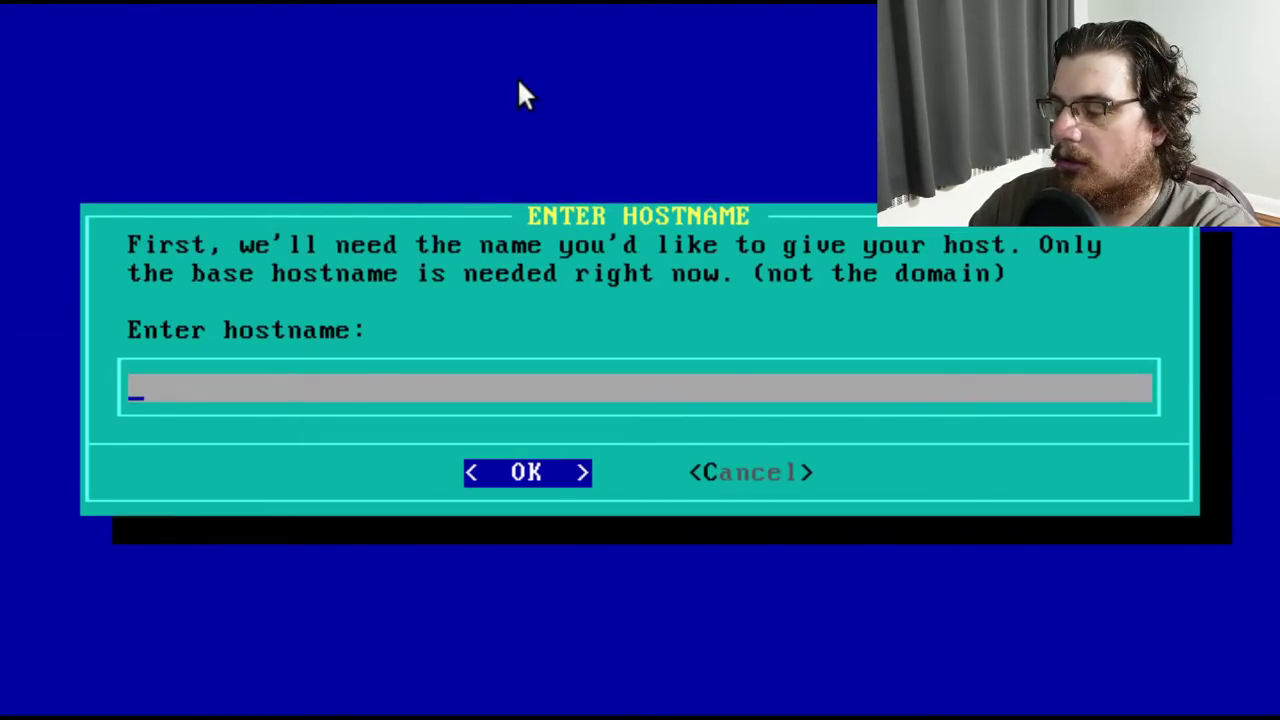
pyautogui.write('magic')
pyautogui.press('Return')
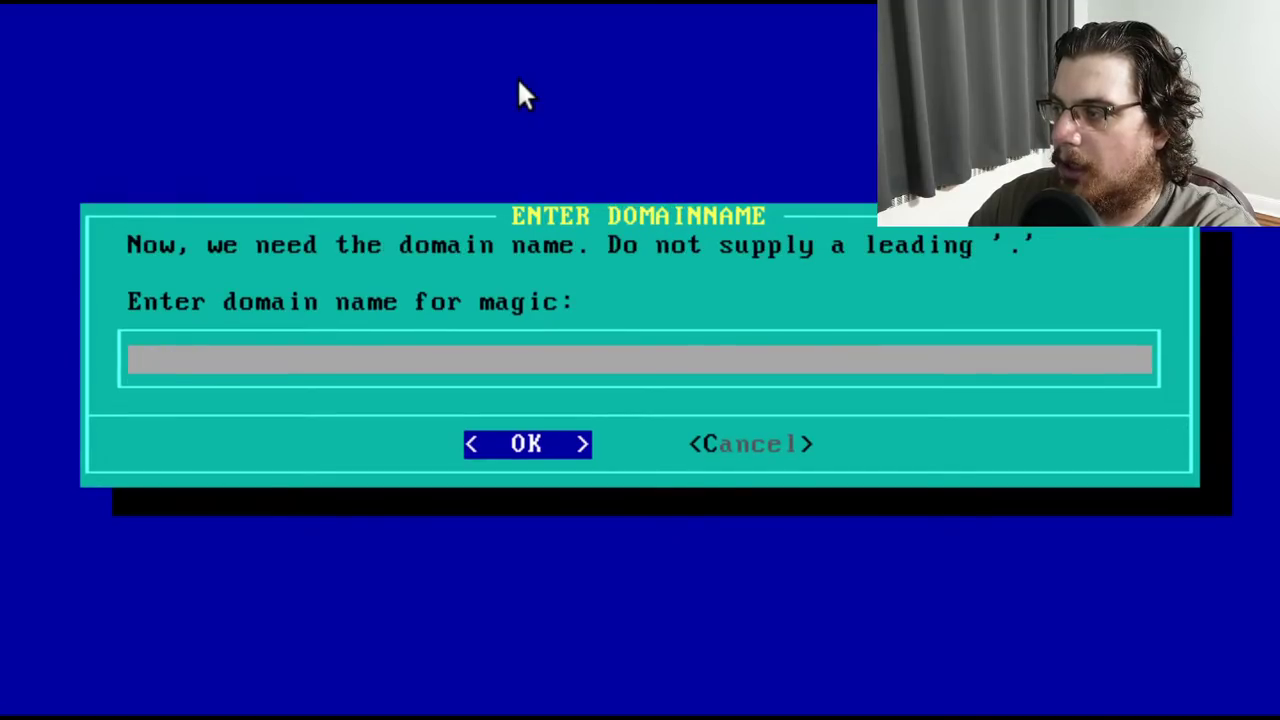
pyautogui.write('nonexist')
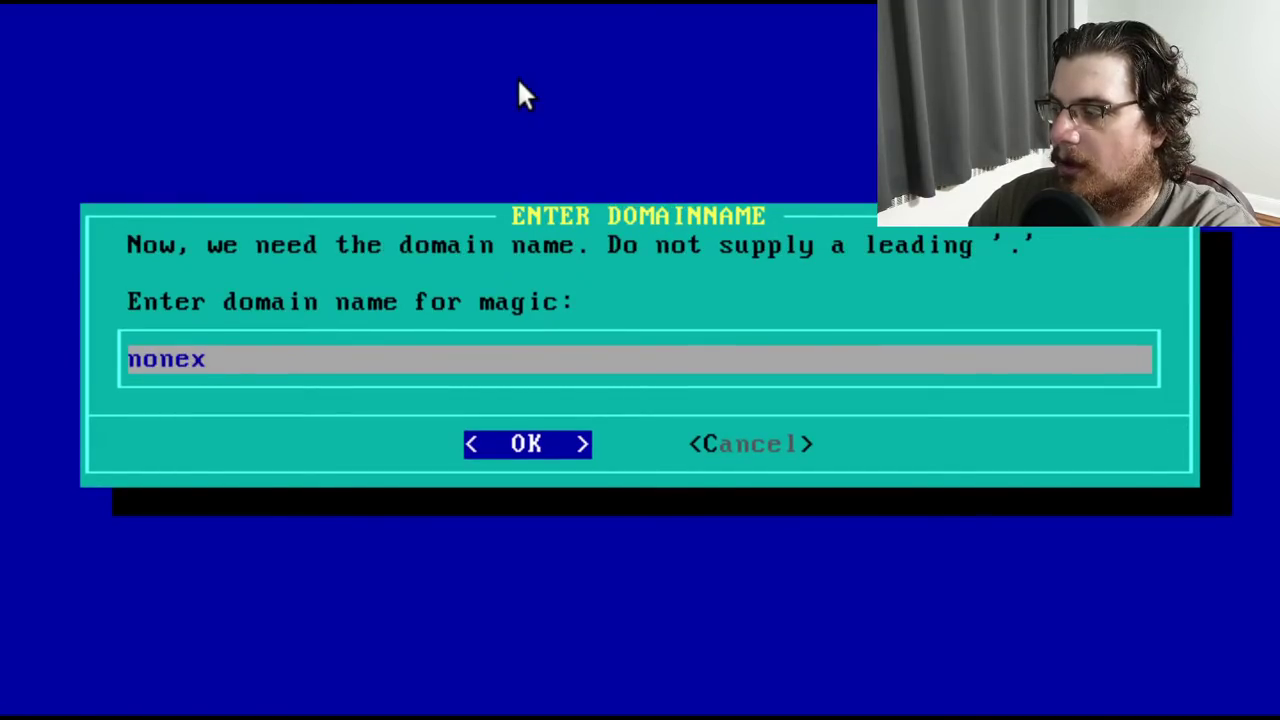
pyautogui.press('Return')
pyautogui.press('Right')
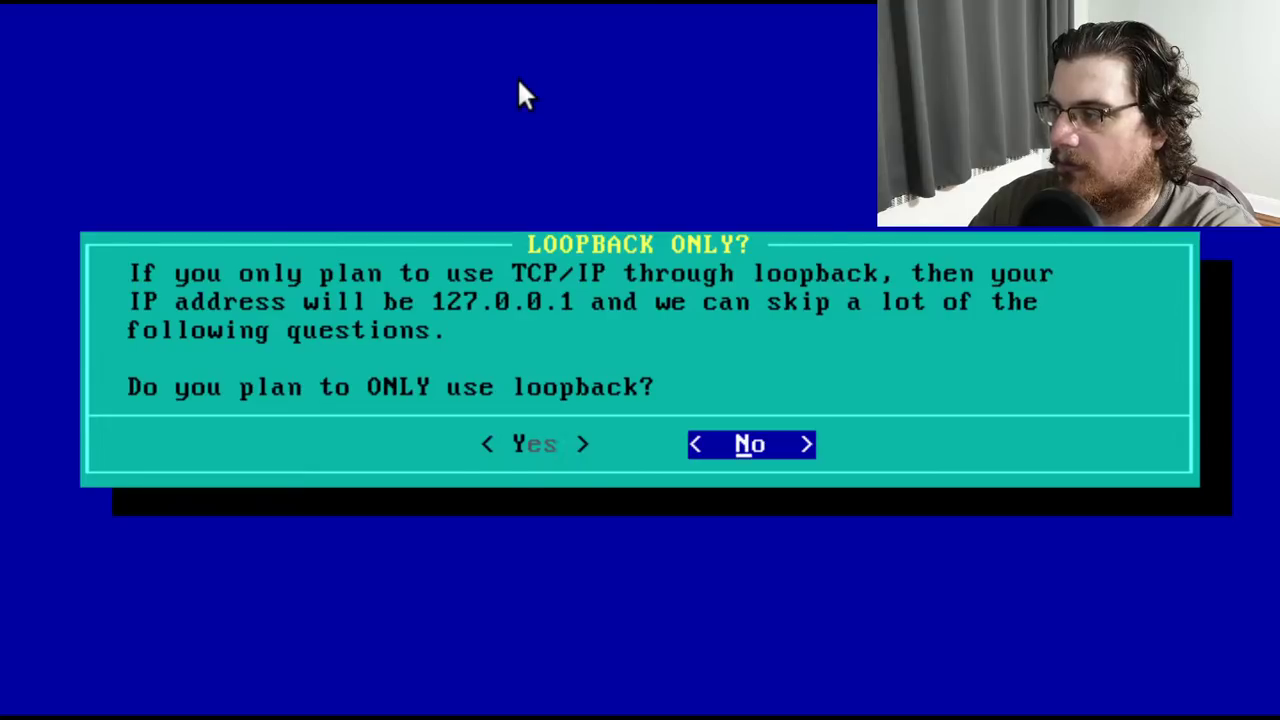
pyautogui.press('Return')
# Enter local IP 10.0.2.15 and network address 10.0.2.0
pyautogui.write('192.168')
pyautogui.press('BackSpace')
pyautogui.press('BackSpace')
pyautogui.press('BackSpace')
pyautogui.press('BackSpace')
pyautogui.press('BackSpace')
pyautogui.press('BackSpace')
pyautogui.press('BackSpace')
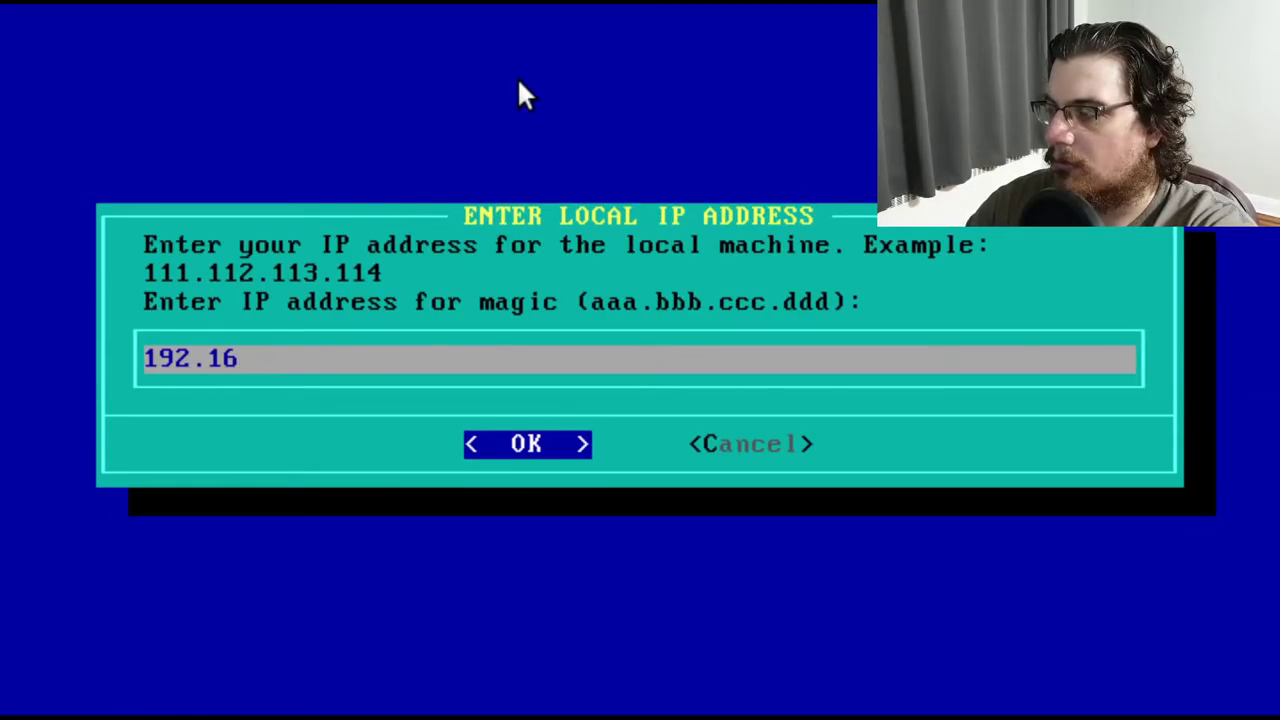
pyautogui.write('10.0.2.15')
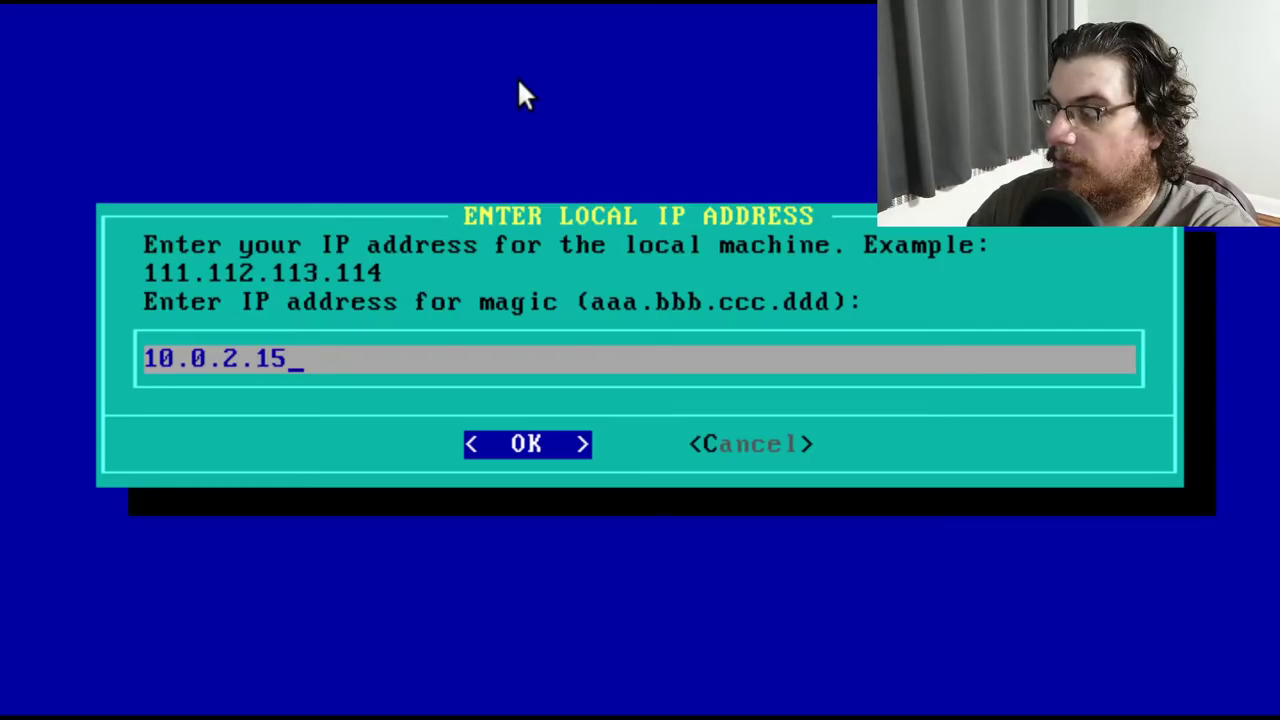
pyautogui.press('Return')
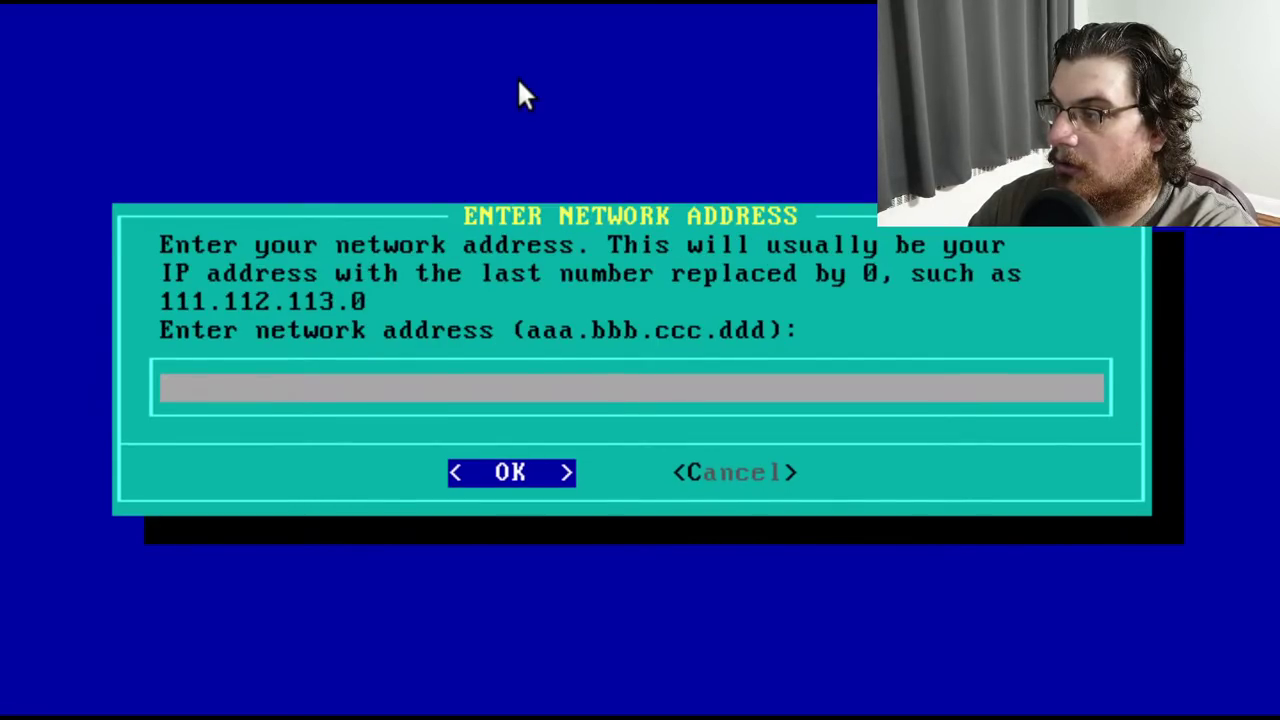
pyautogui.write('10.0.20.')
pyautogui.press('BackSpace')
pyautogui.press('BackSpace')
pyautogui.write('.0')
pyautogui.press('Return')
# Enter gateway 10.0.2.2 and netmask 255.255.255.0
pyautogui.write('10.0.2.1')
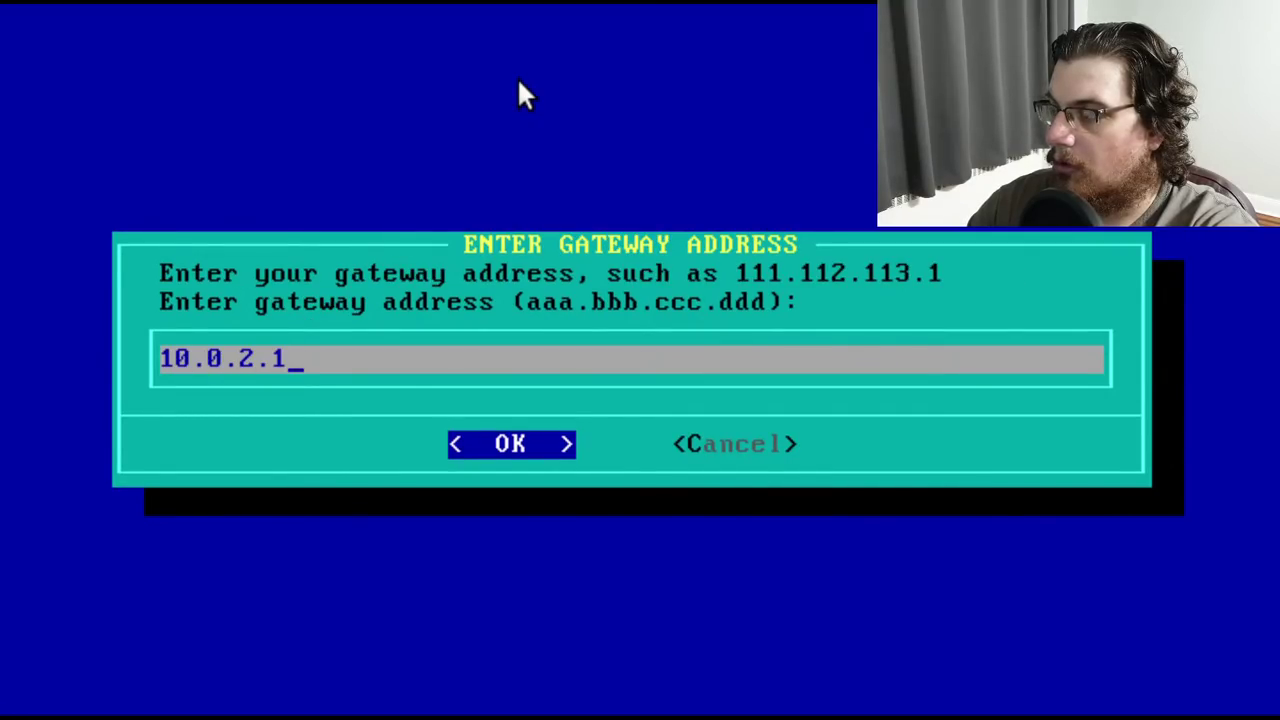
pyautogui.press('BackSpace')
pyautogui.write('2.2')
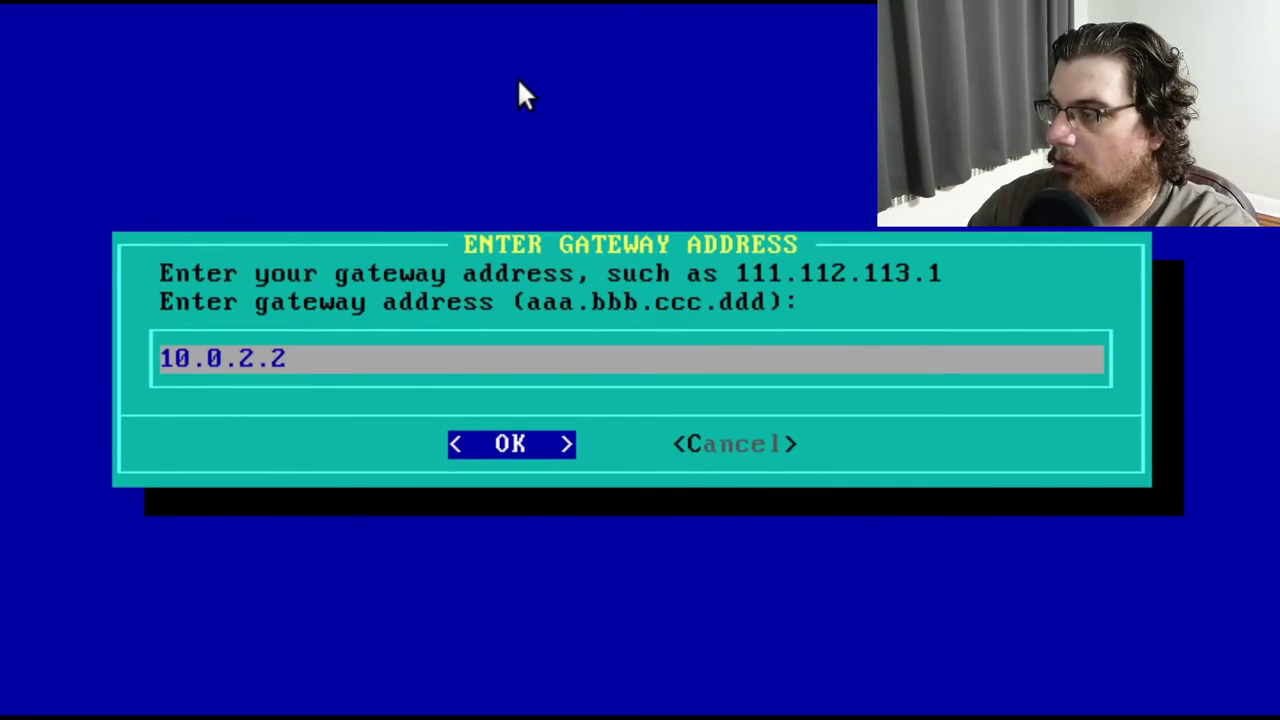
pyautogui.press('Return')
pyautogui.write('2')
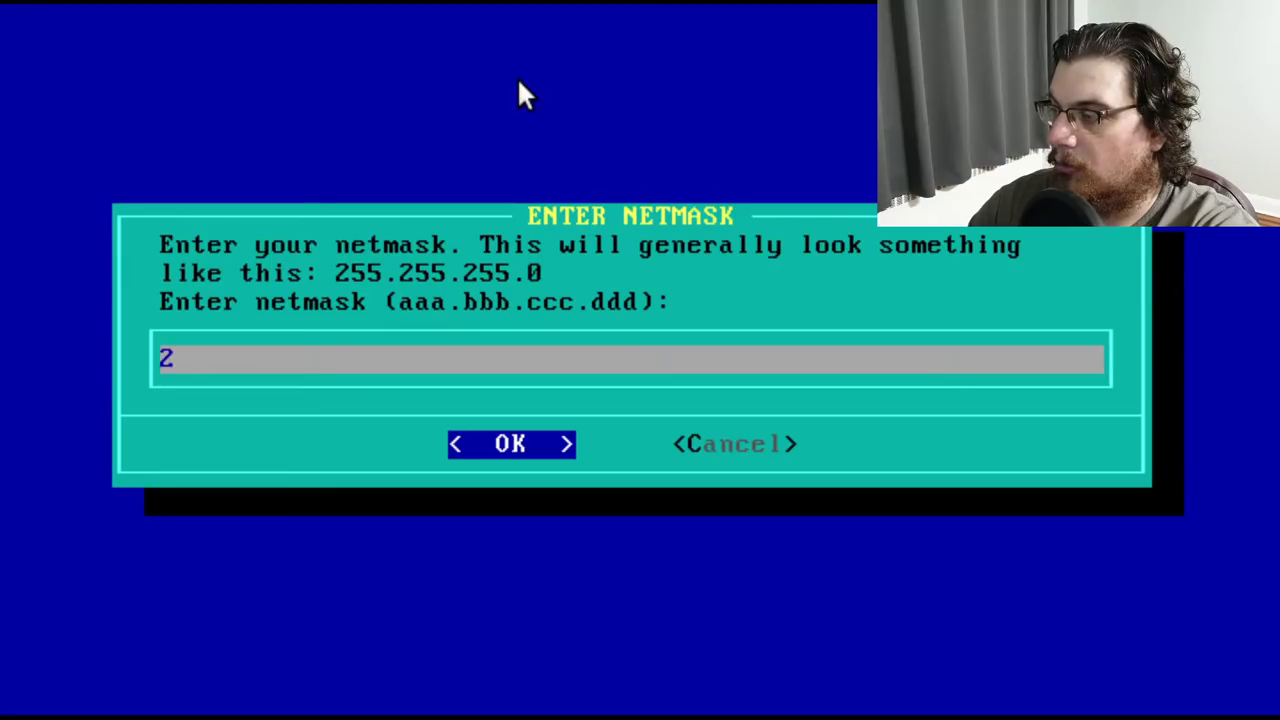
pyautogui.write('55.255.255.0')
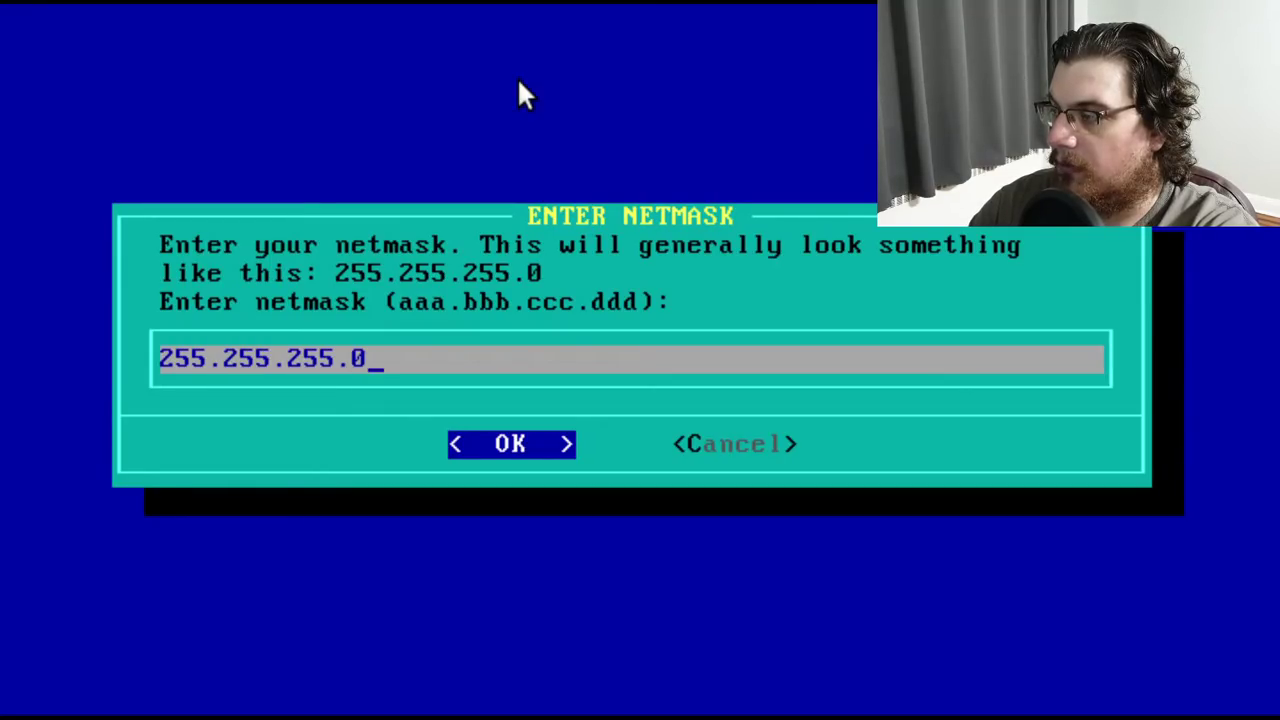
pyautogui.press('Return')
# Enter broadcast 10.0.2.255 and nameserver 8.8.8.8 to finish network setup
pyautogui.write('1')
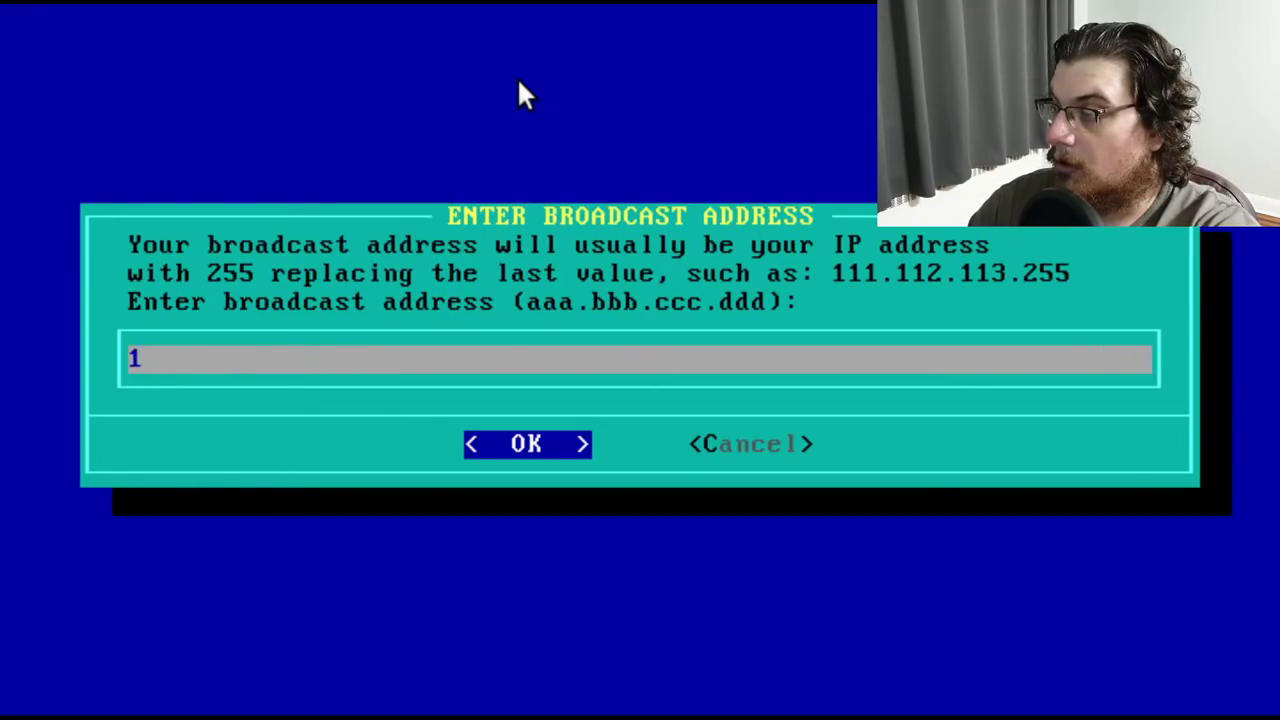
pyautogui.write('0.0.2.')
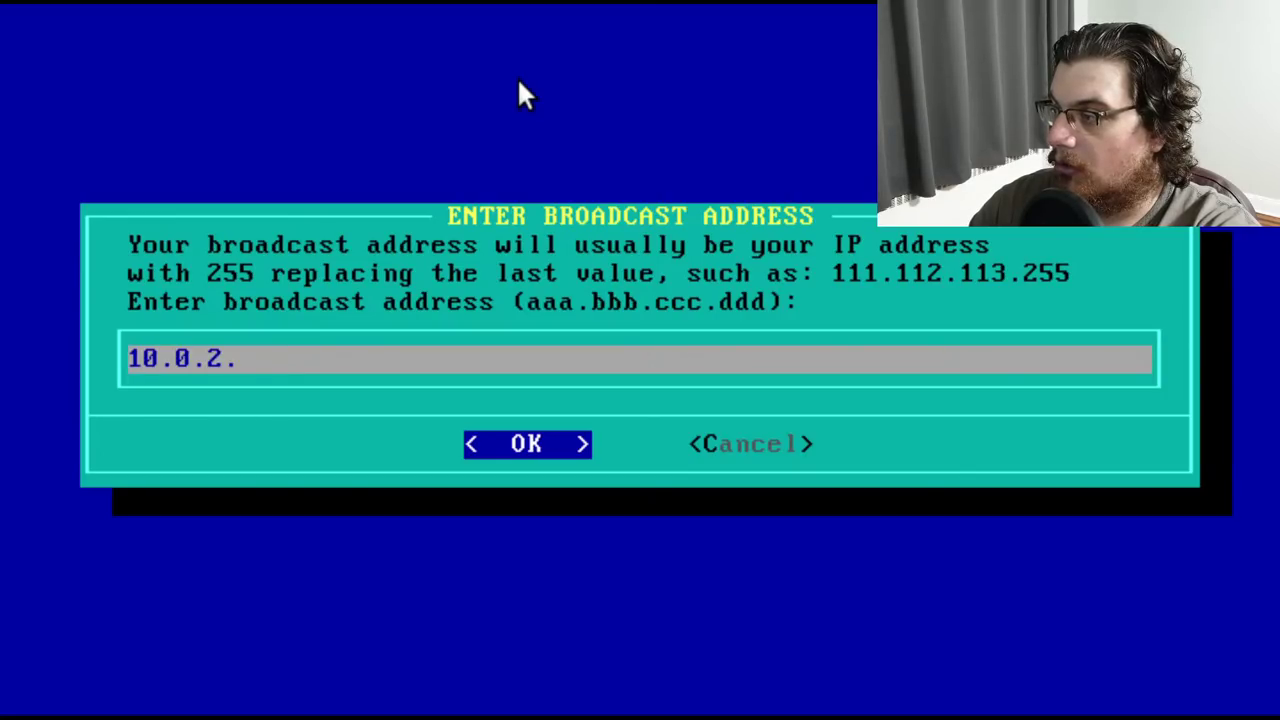
pyautogui.write('255')
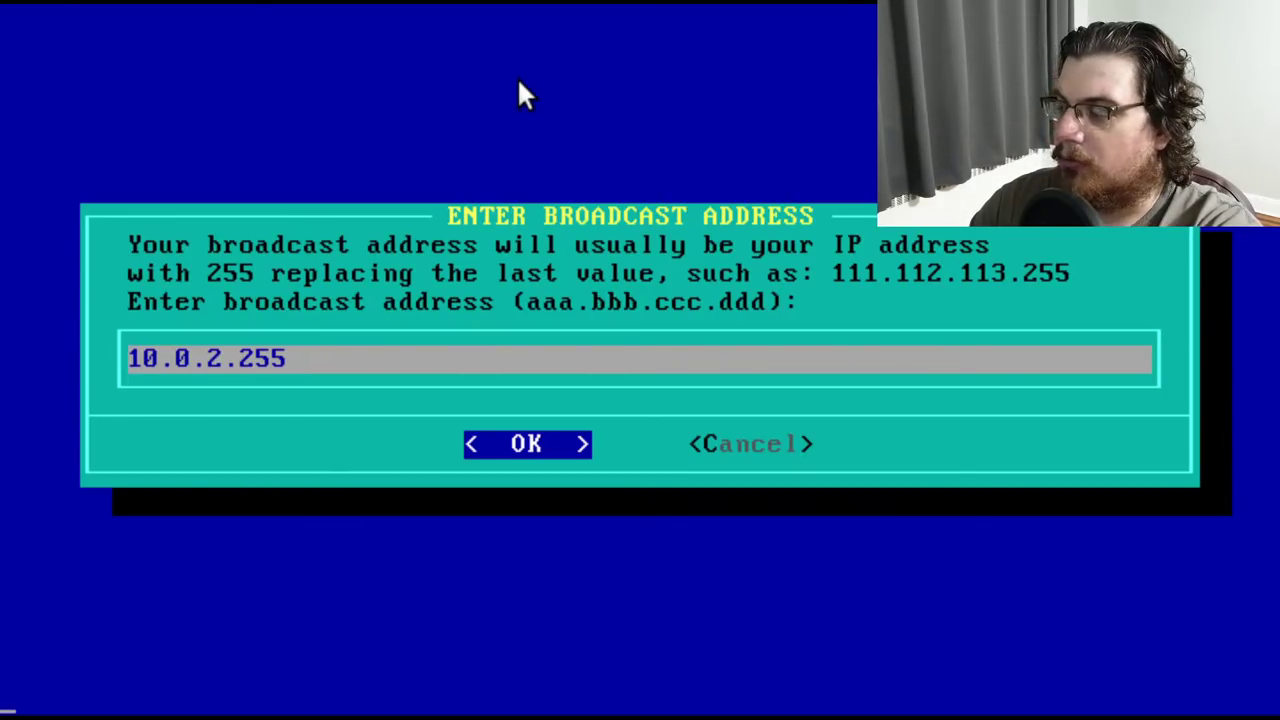
pyautogui.press('Return')
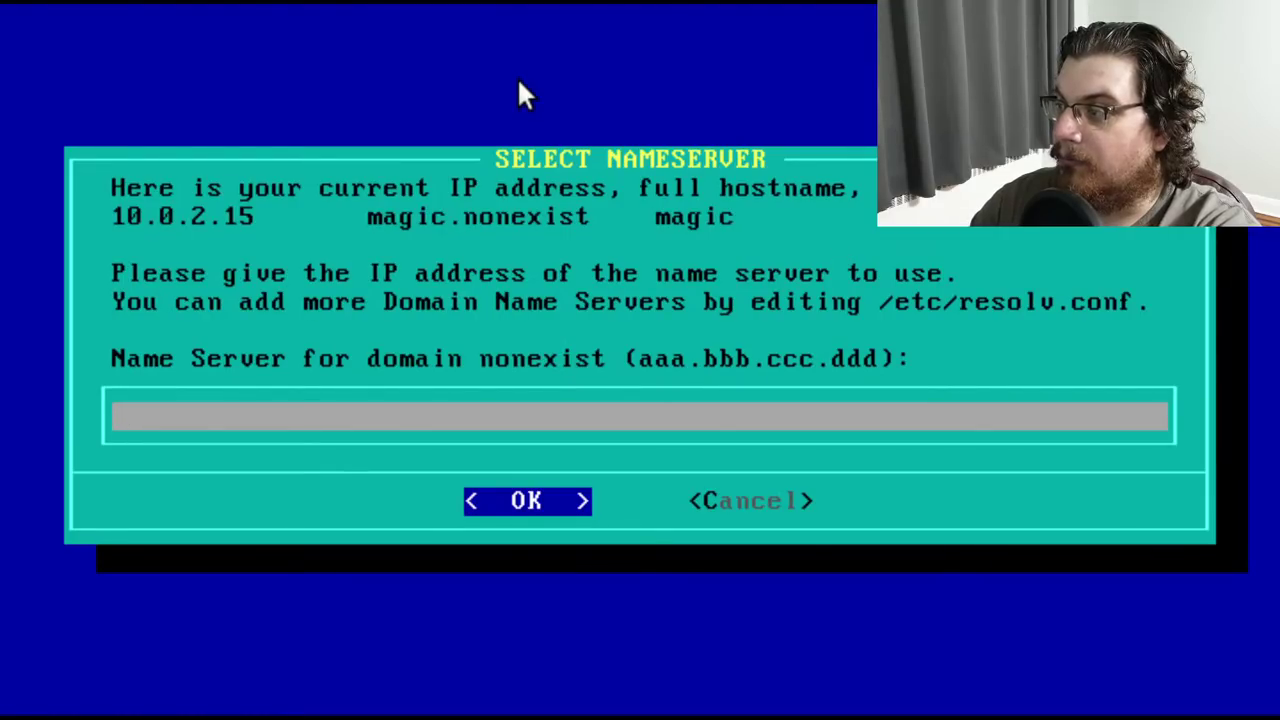
pyautogui.write('8.8.8.8')
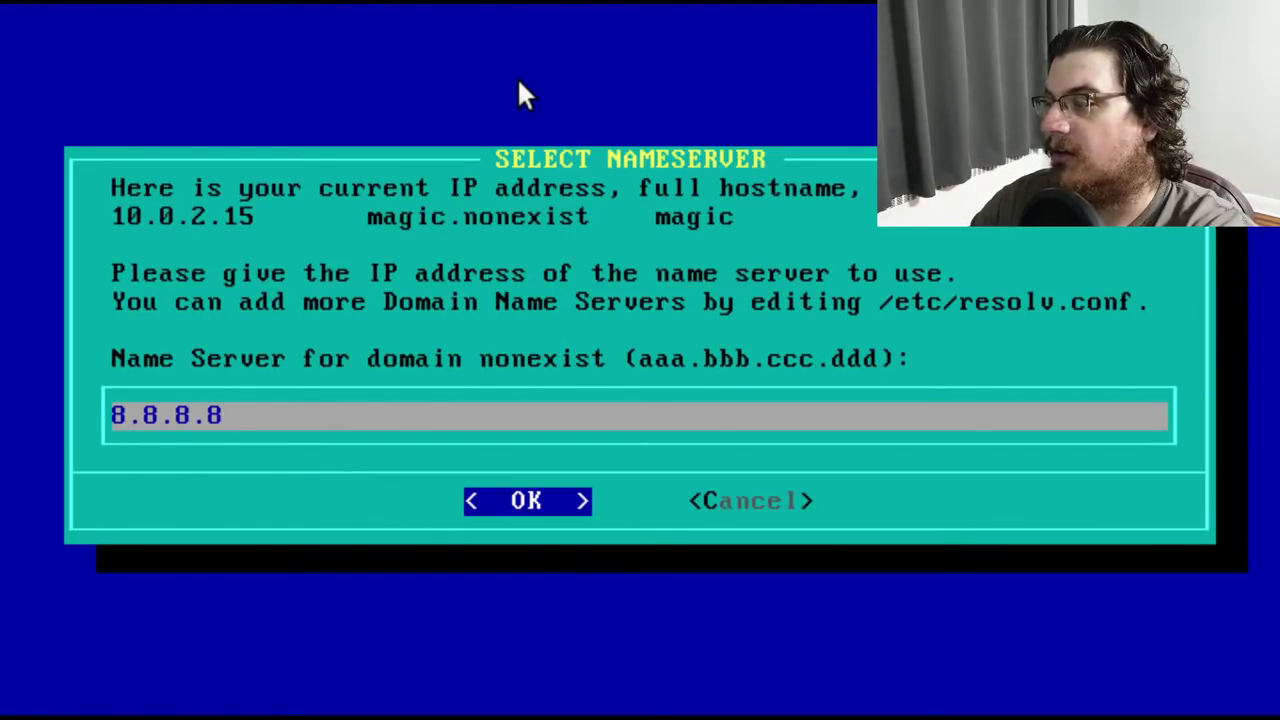
pyautogui.press('Return')
pyautogui.press('Return')
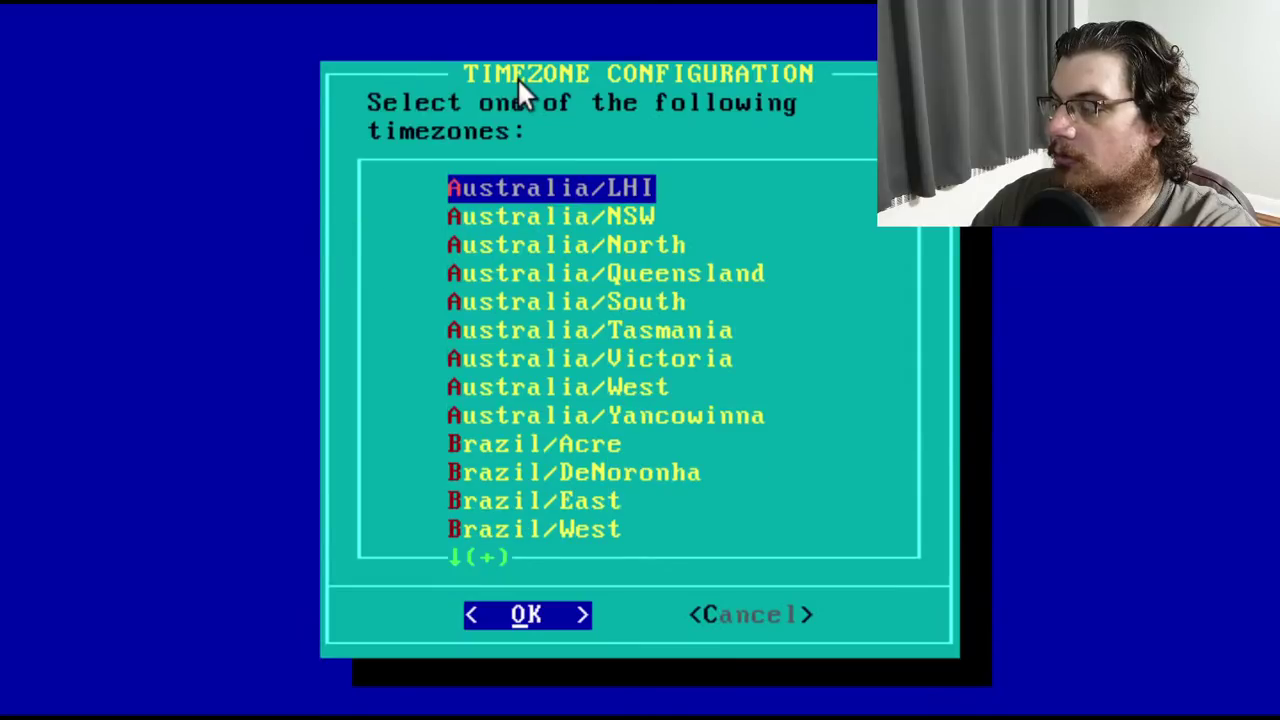
# Skip timezone configuration and choose to cancel out of the setup menu
pyautogui.press('Tab')
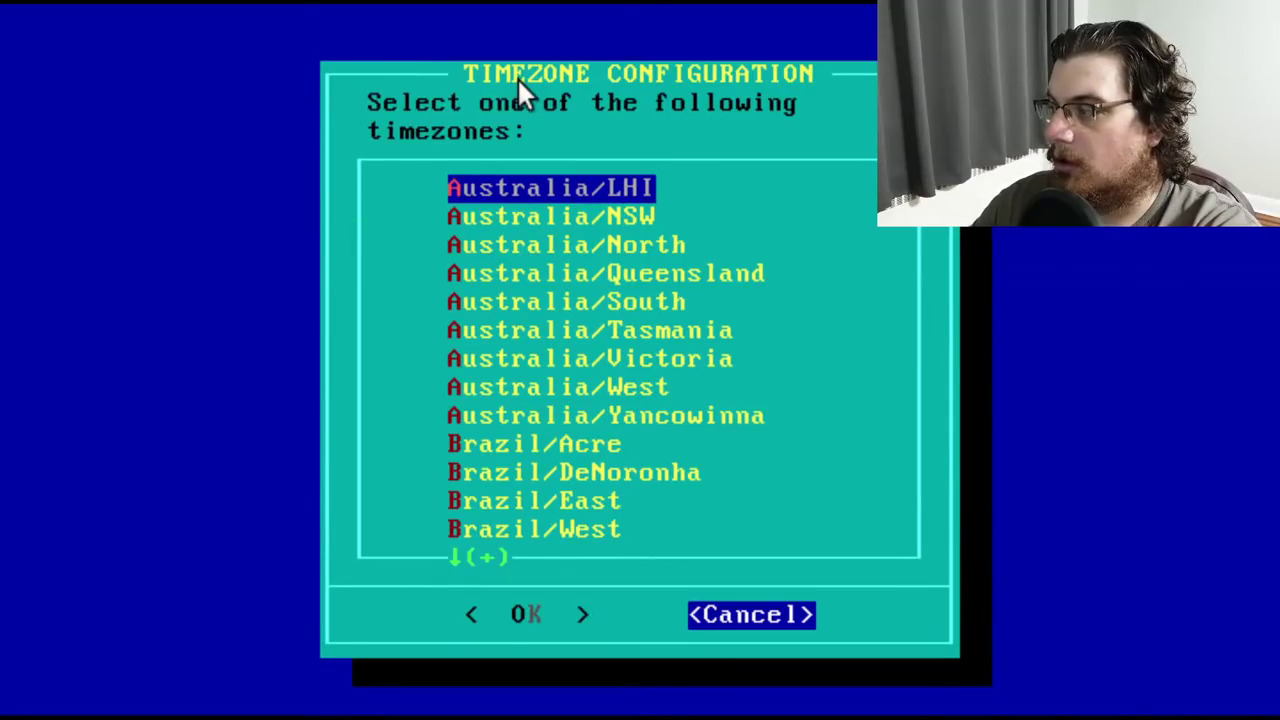
pyautogui.press('Return')
pyautogui.press('Down')
pyautogui.press('Down')
pyautogui.press('Down')
pyautogui.press('Down')
pyautogui.press('Down')
pyautogui.press('Down')
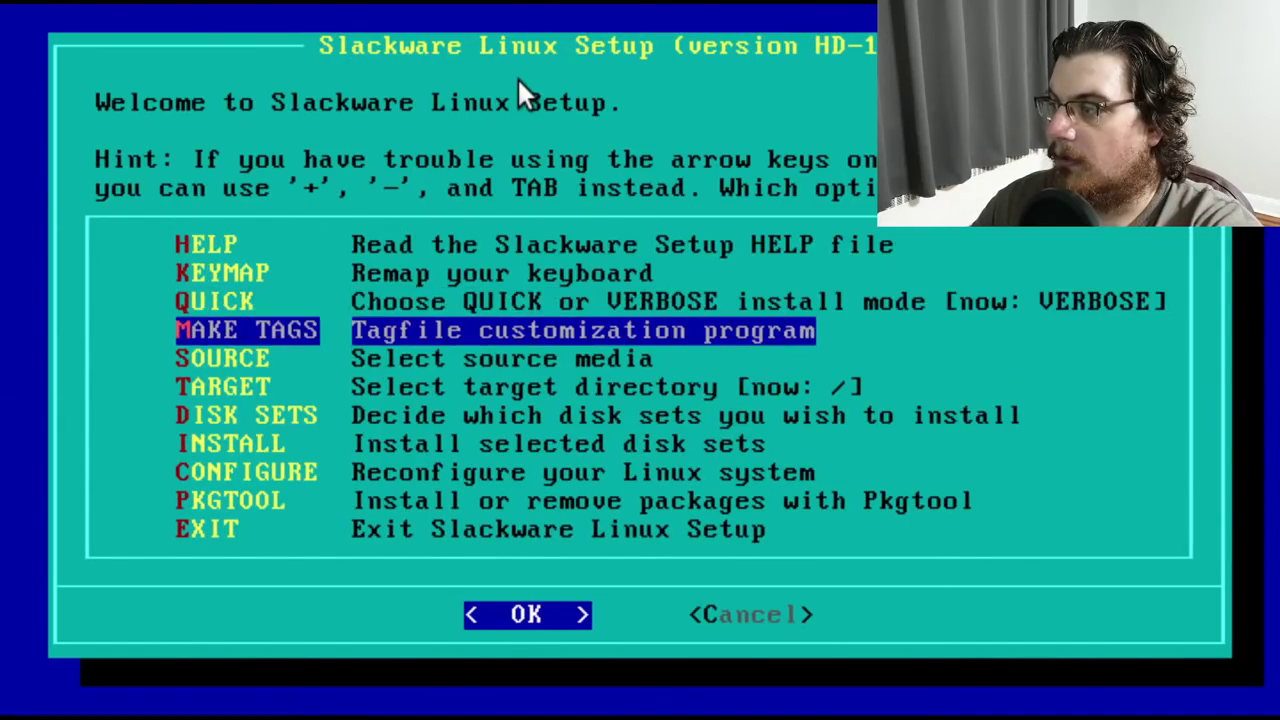
pyautogui.press('Tab')
# Exit setup to the shell, change into /usr/X386 and list it
pyautogui.press('Return')
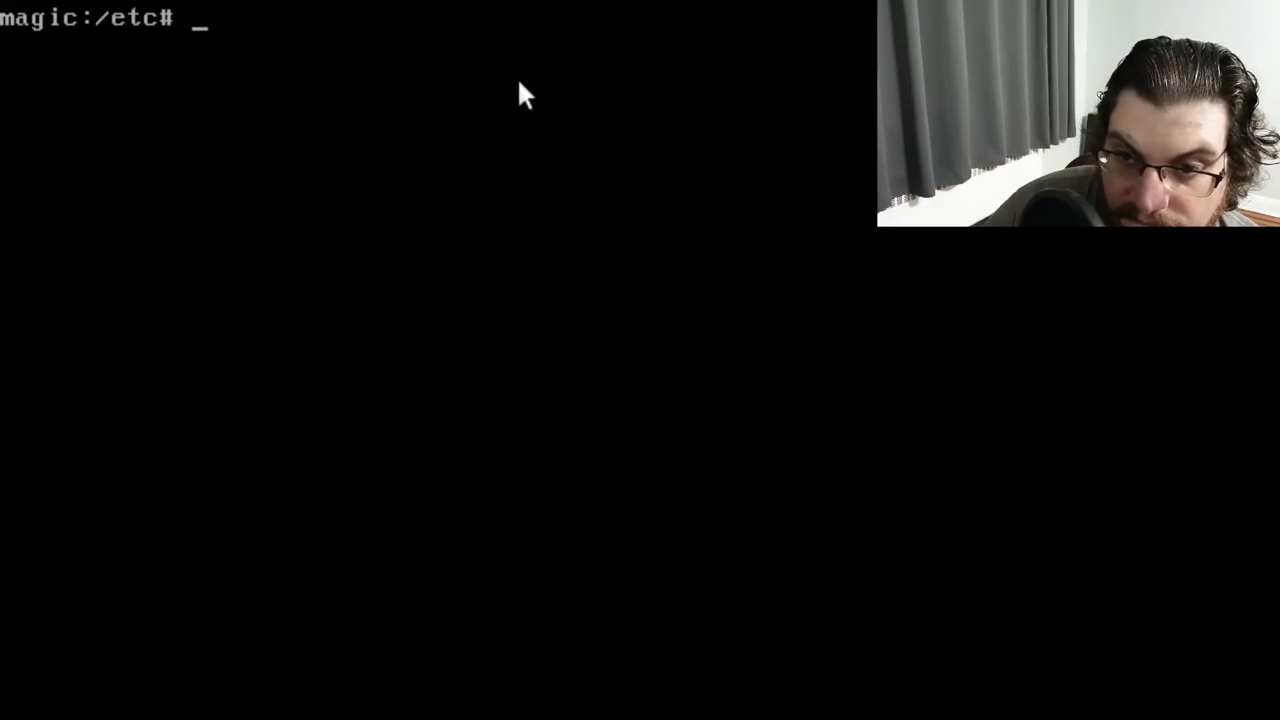
pyautogui.write('cd /')
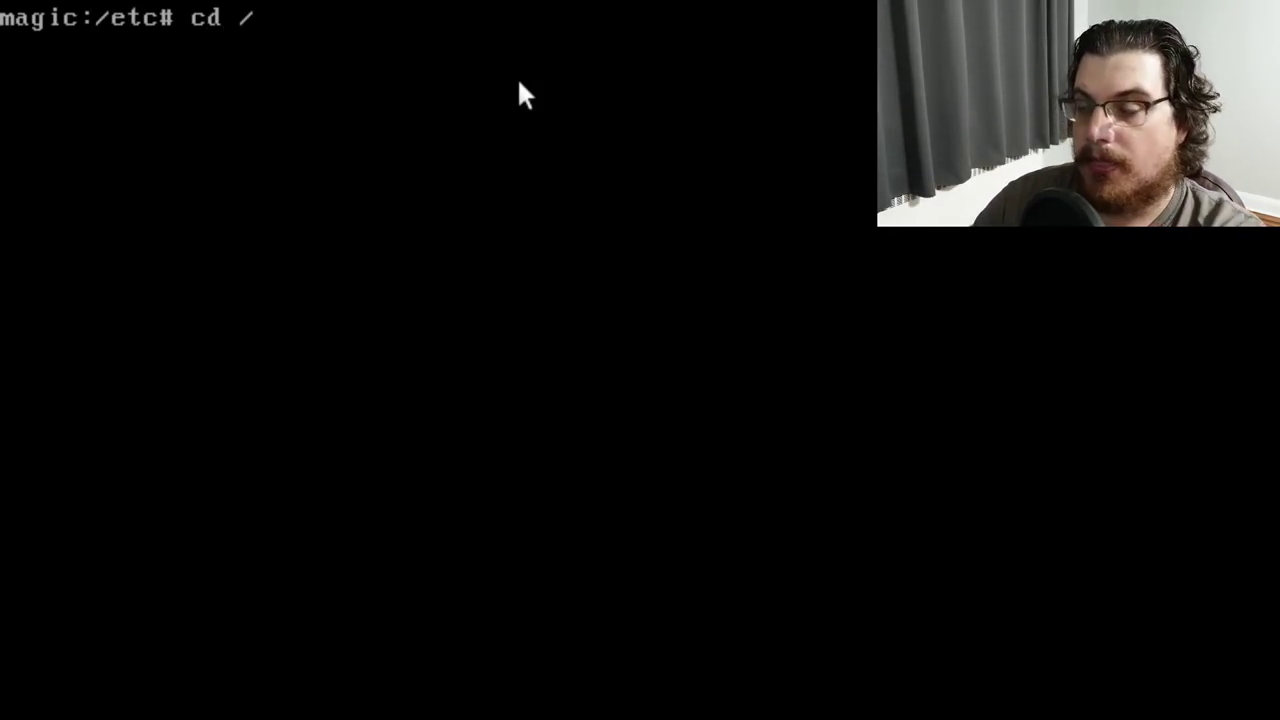
pyautogui.write('usr/lib/')
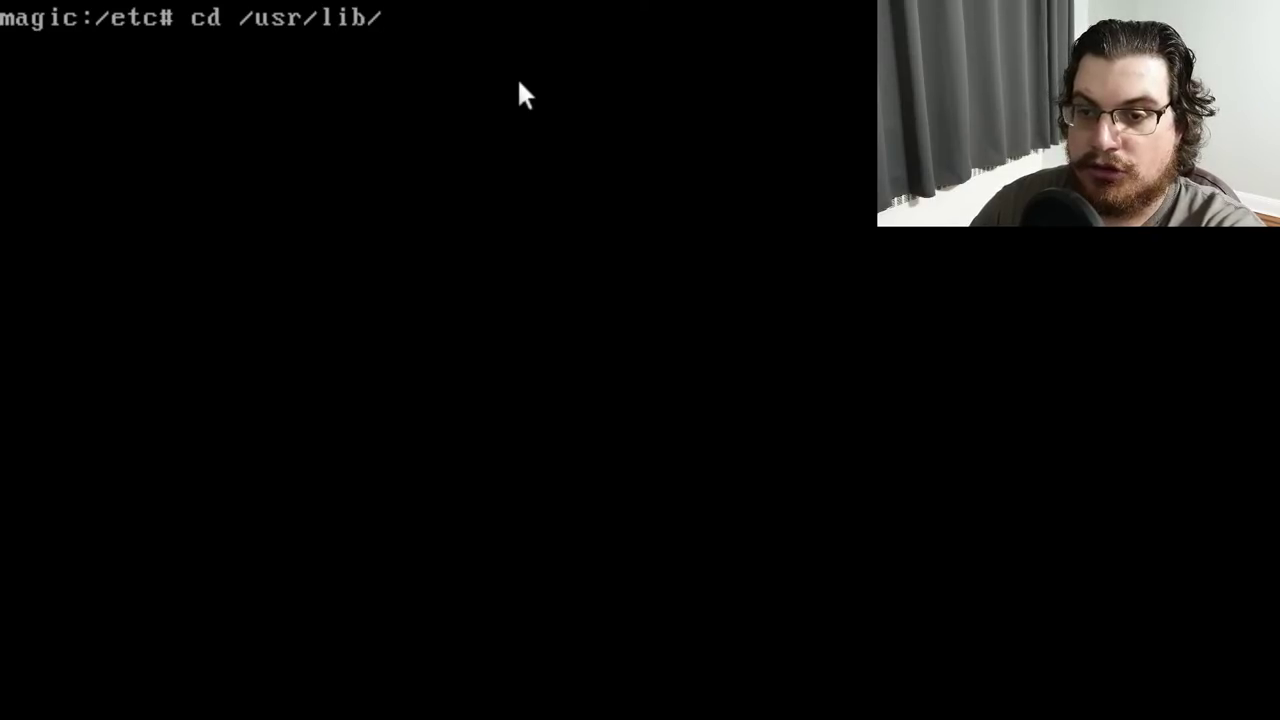
pyautogui.press('BackSpace')
pyautogui.press('BackSpace')
pyautogui.press('BackSpace')
pyautogui.press('BackSpace')
pyautogui.write('X')
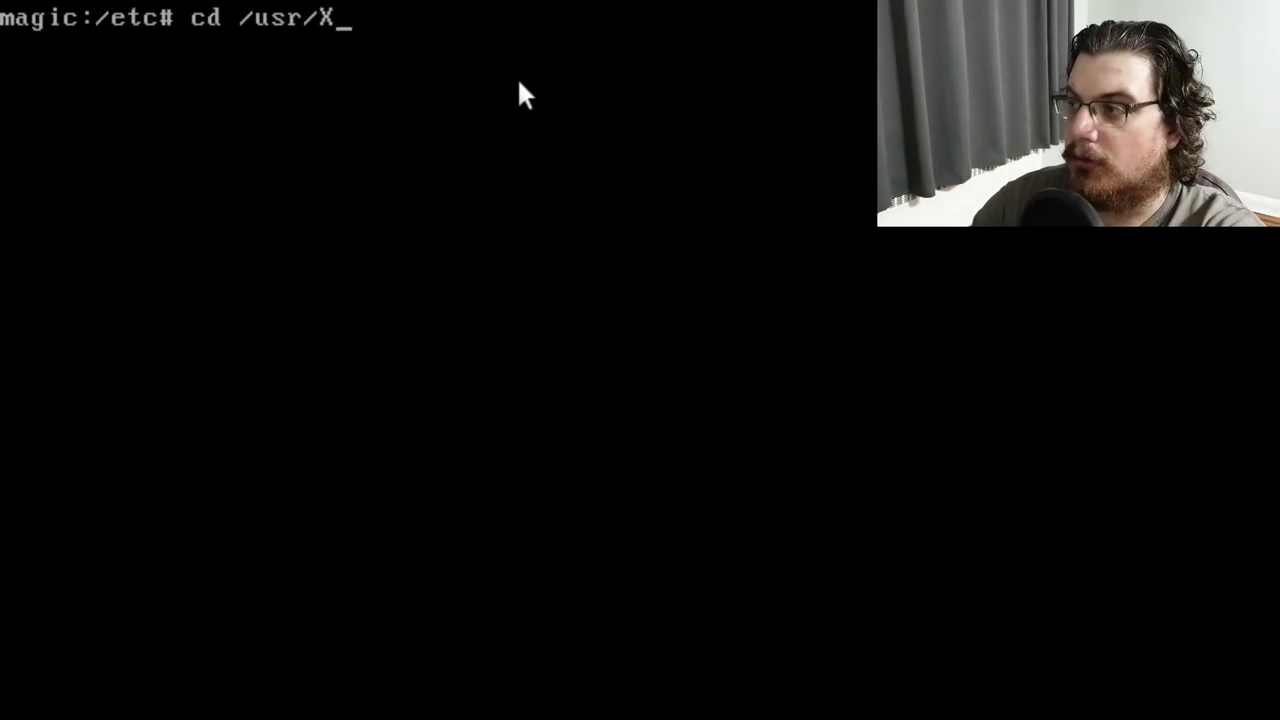
pyautogui.write('386')
pyautogui.press('Return')
pyautogui.write('ls')
pyautogui.press('Return')
# Move down into /usr/X386/lib/X11, listing each directory
pyautogui.write('cd lib')
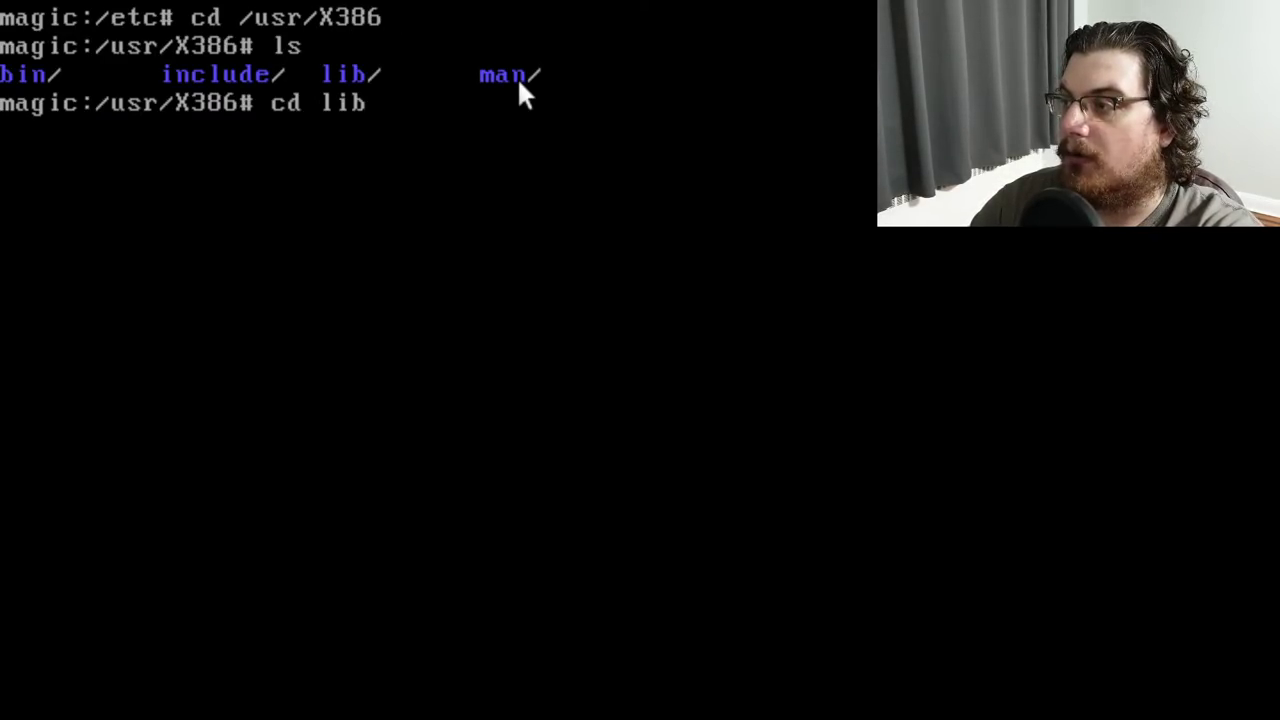
pyautogui.press('Return')
pyautogui.write('ls')
pyautogui.press('Return')
pyautogui.write('cd X11')
pyautogui.press('Return')
pyautogui.write('ls')
pyautogui.press('Return')
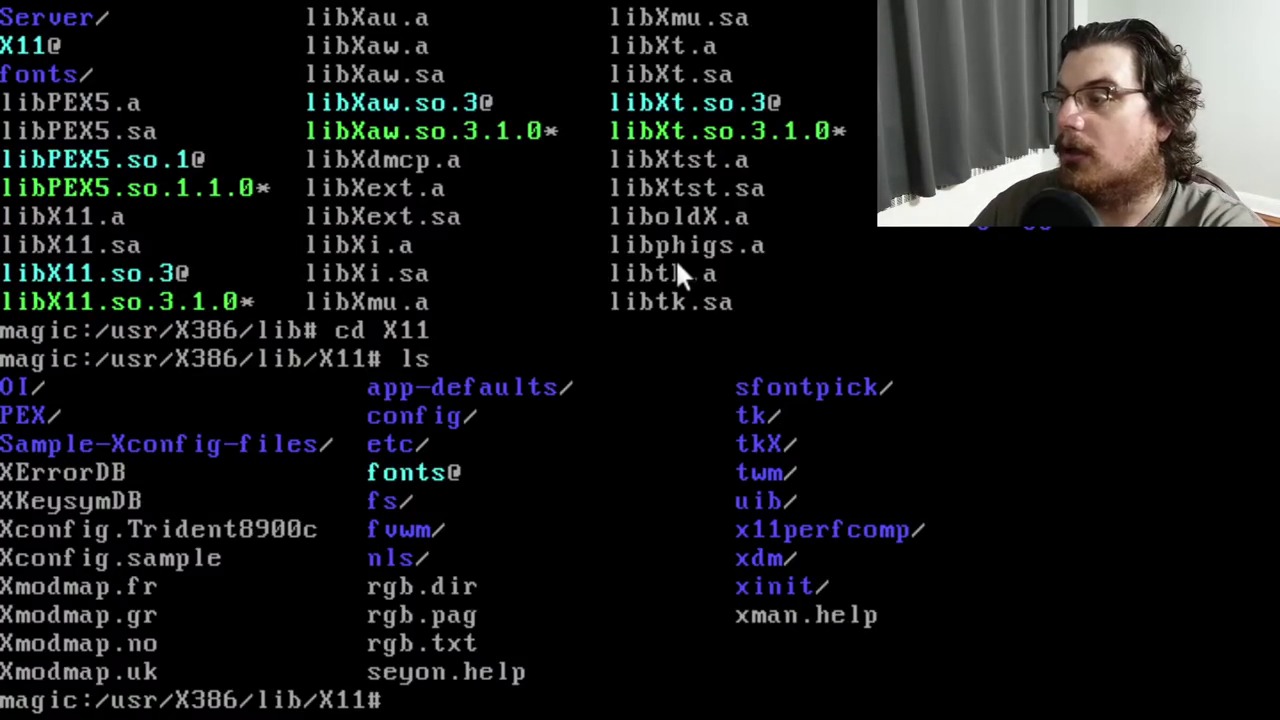
# Copy Xconfig.Trident8900c to /etc/Xconfig, then view it in vi from /etc
pyautogui.write('c')
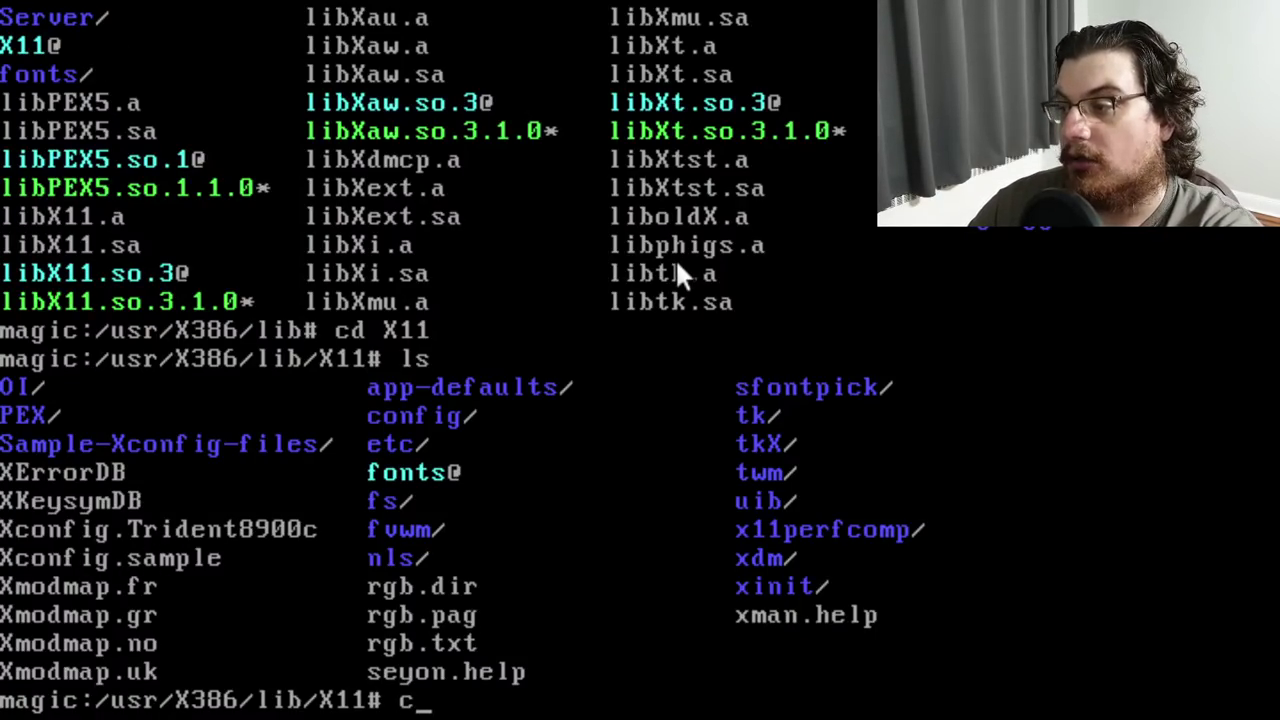
pyautogui.write('p Xconfig.Trid')
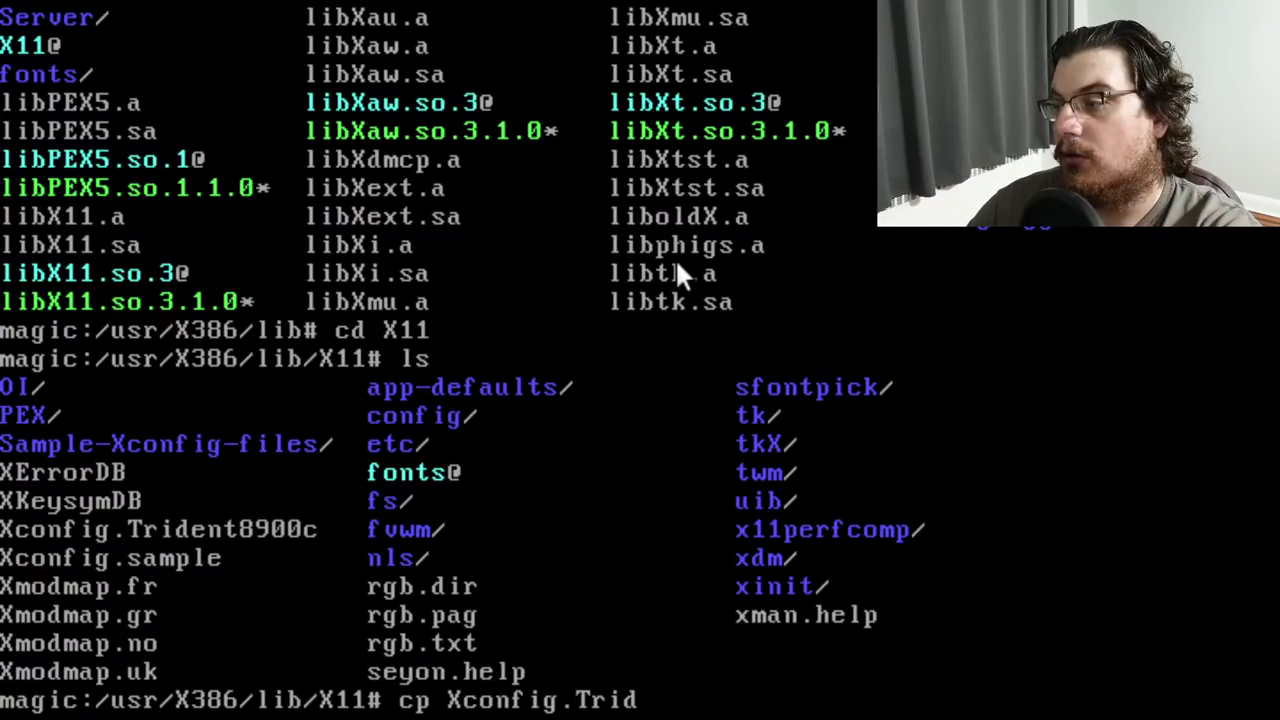
pyautogui.write('ent8900c')
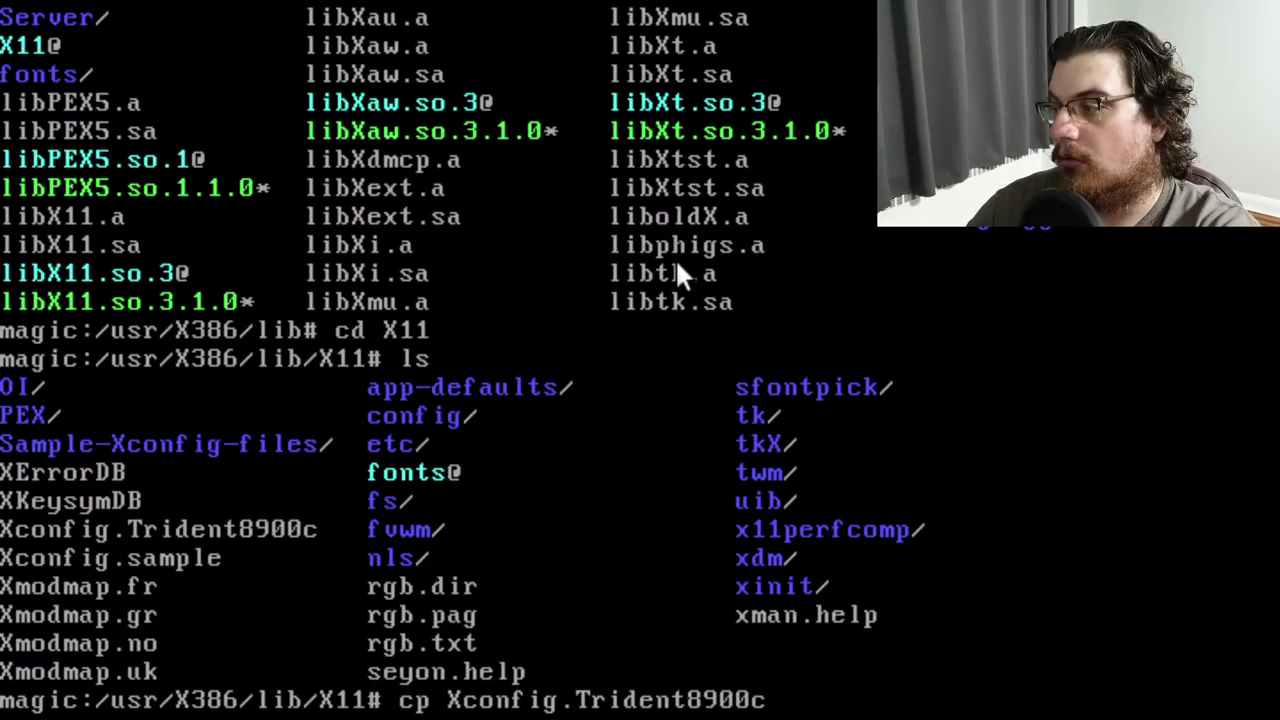
pyautogui.write(' /etc/Xconfig')
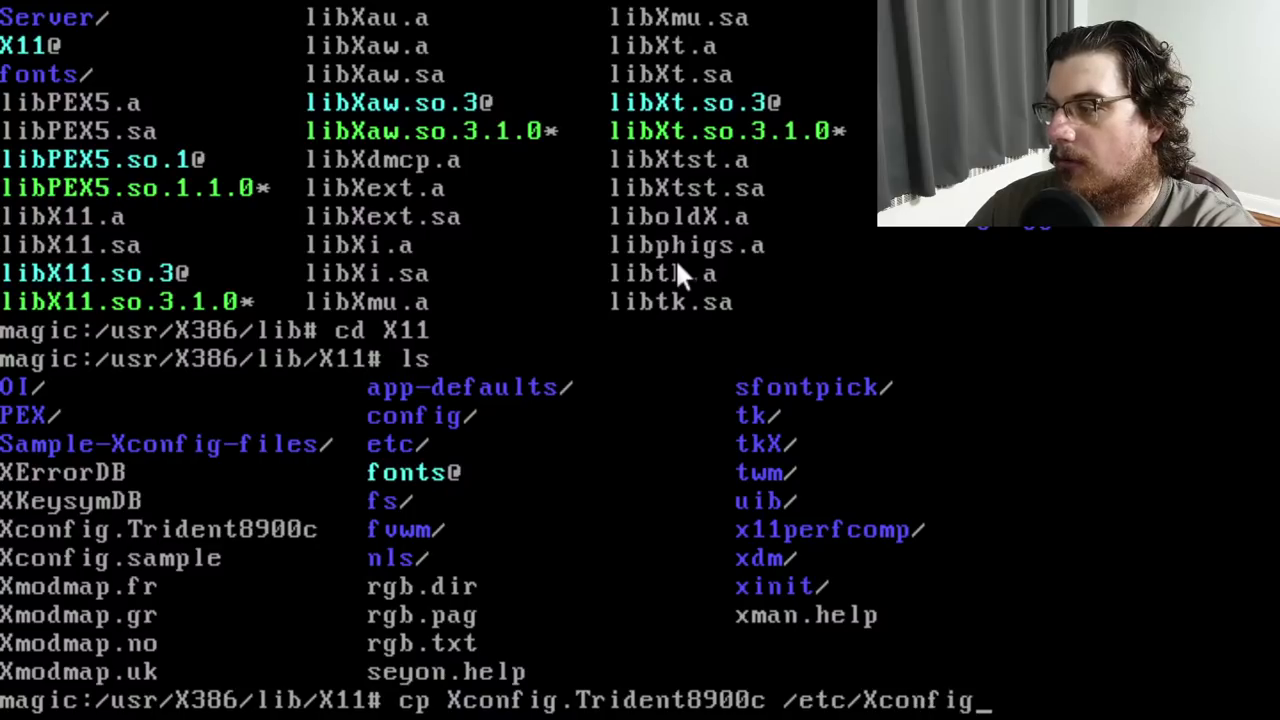
pyautogui.press('Return')
pyautogui.write('cd /etc')
pyautogui.press('Return')
pyautogui.write('ls')
pyautogui.press('Return')
pyautogui.write('vi Xconfig')
pyautogui.press('Return')
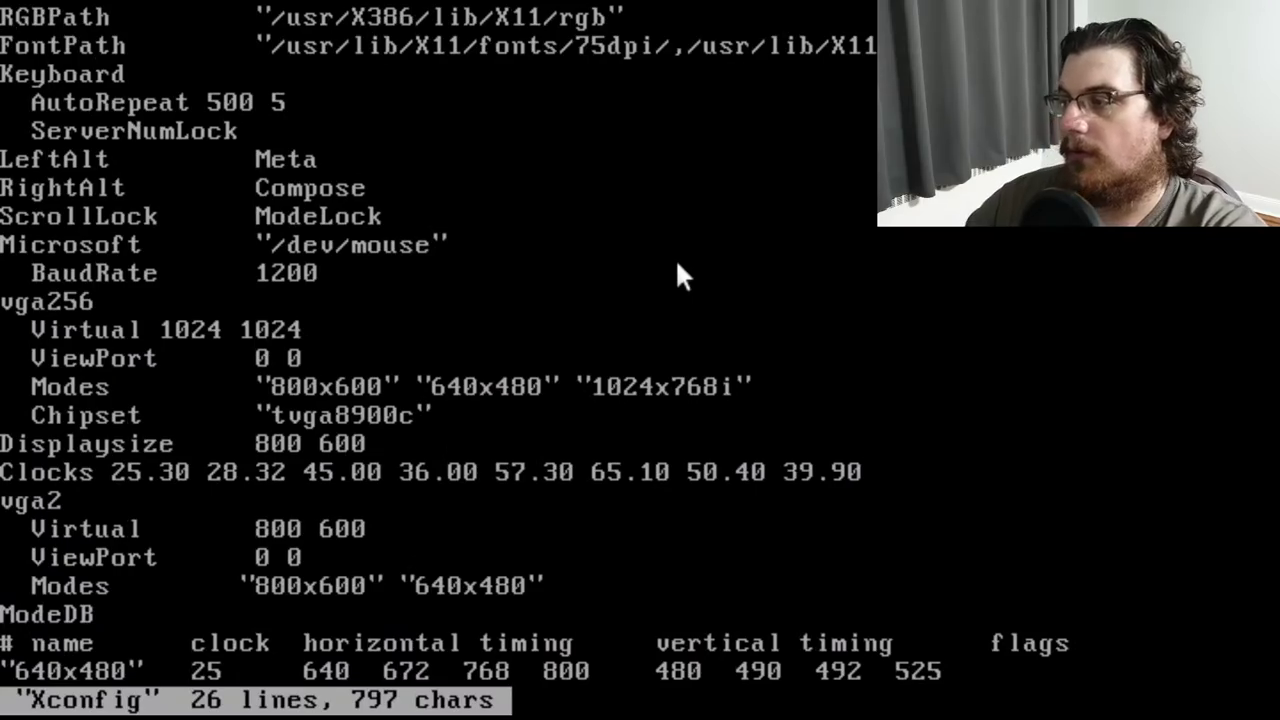
pyautogui.write(':q')
pyautogui.press('Return')
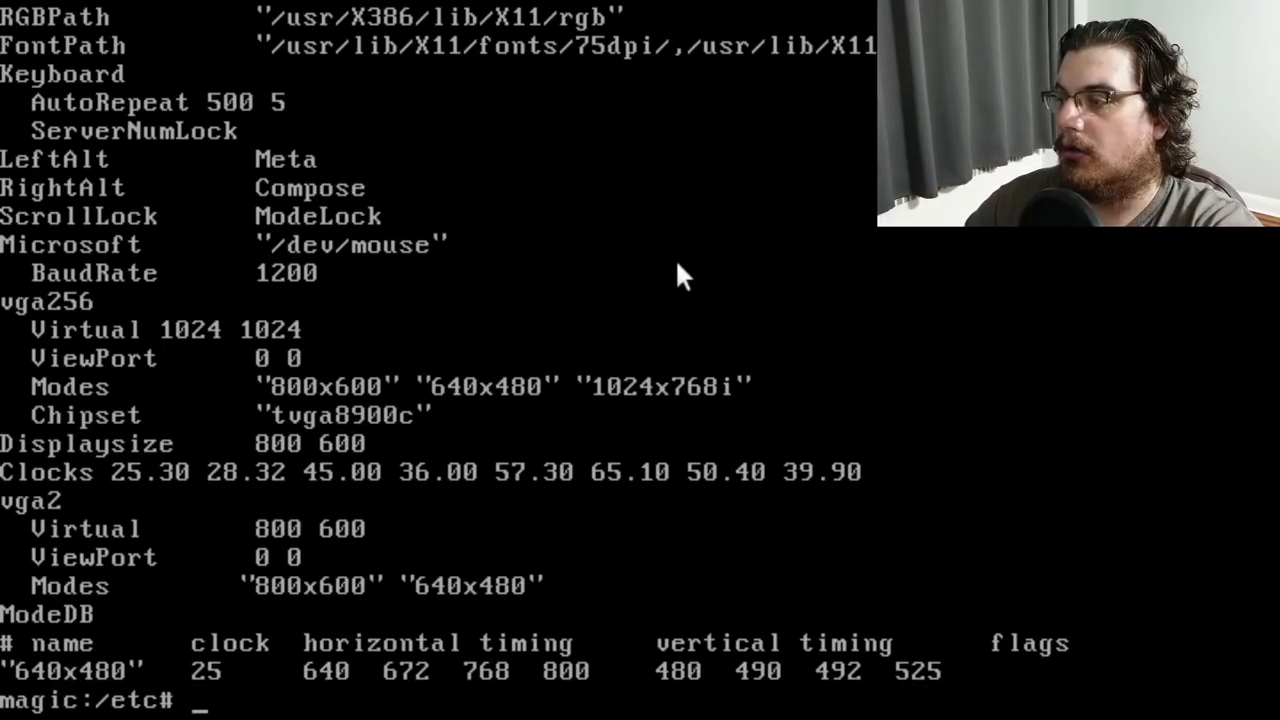
# Change into /usr/X386/lib/X11 again, listing each directory along the way
pyautogui.write('cd /usr/X386')
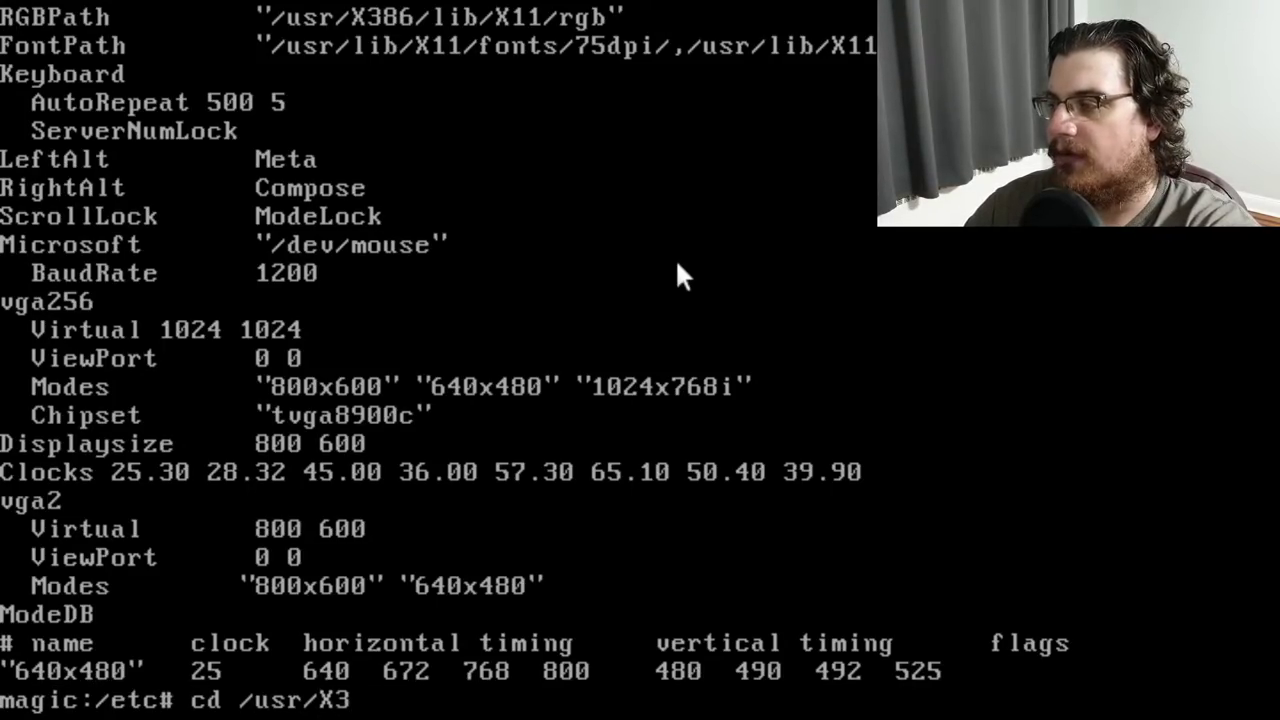
pyautogui.press('Return')
pyautogui.write('ls')
pyautogui.press('Return')
pyautogui.write('cd lib')
pyautogui.press('Return')
pyautogui.write('ls')
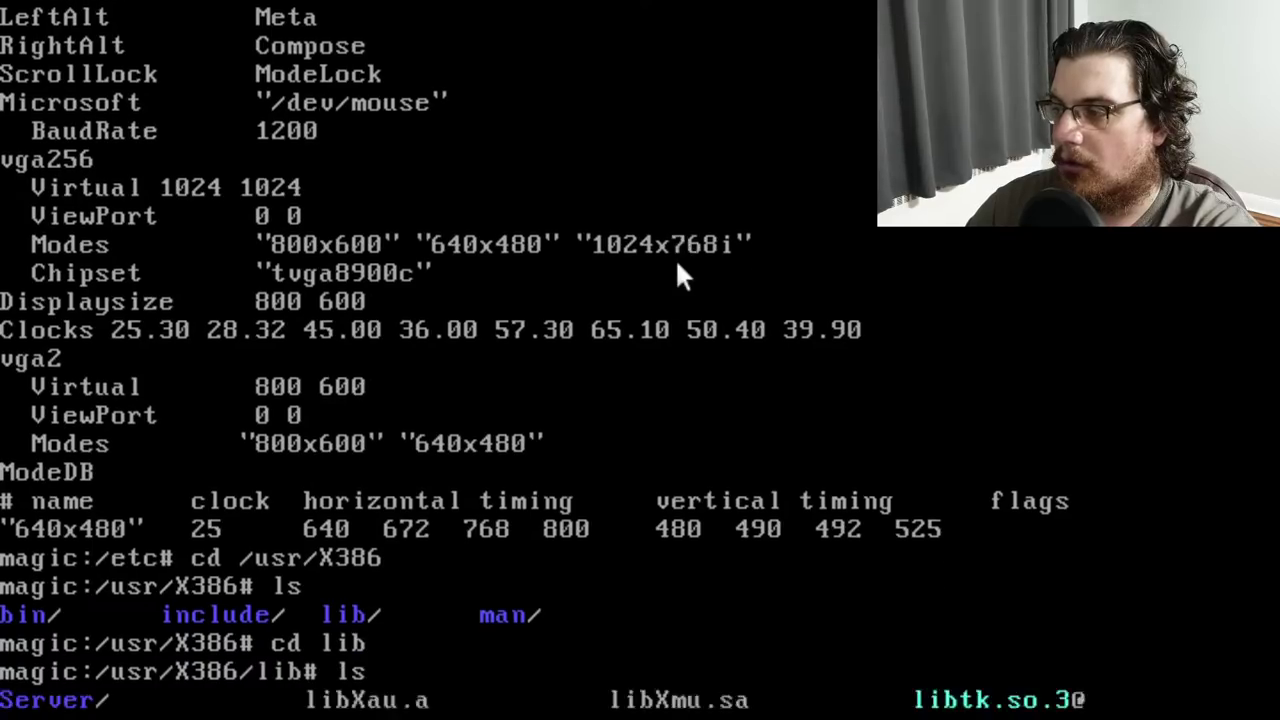
pyautogui.press('Return')
pyautogui.write('cd X11')
pyautogui.press('Return')
pyautogui.write('ls')
pyautogui.press('Return')
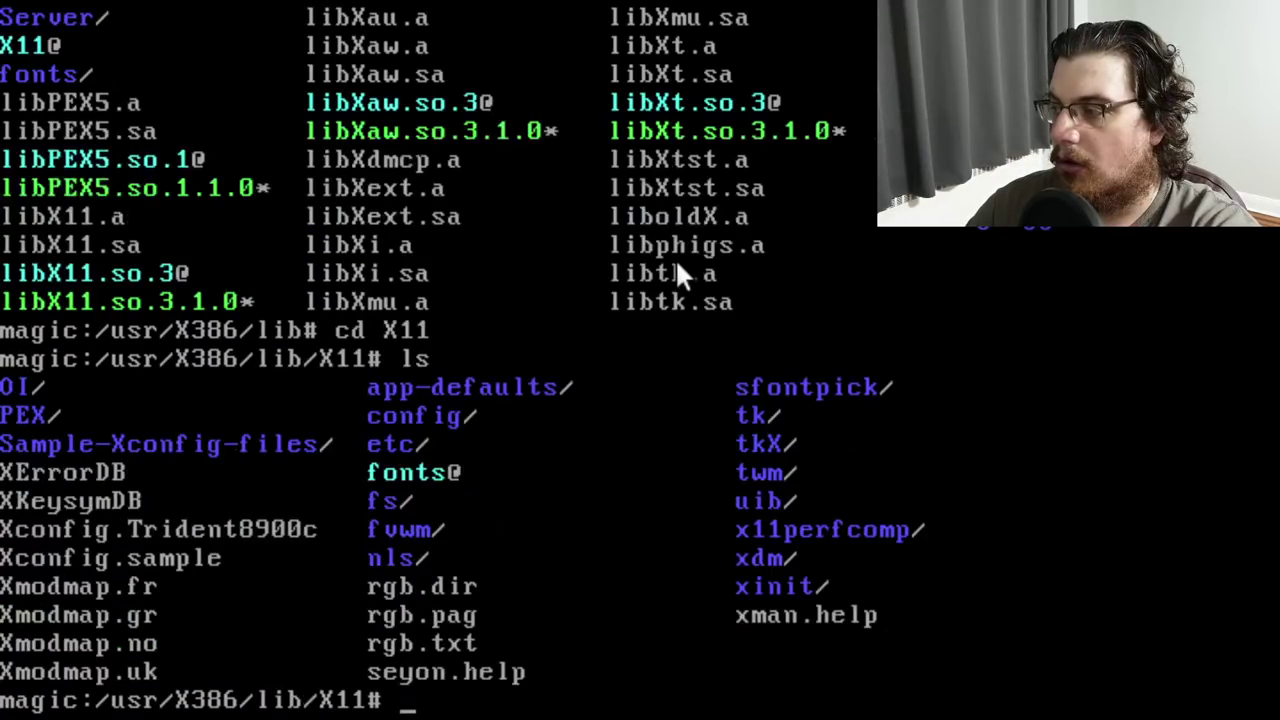
# Try several cd commands to enter the Sample-Xconfig-files folder
pyautogui.write('cd Samp')
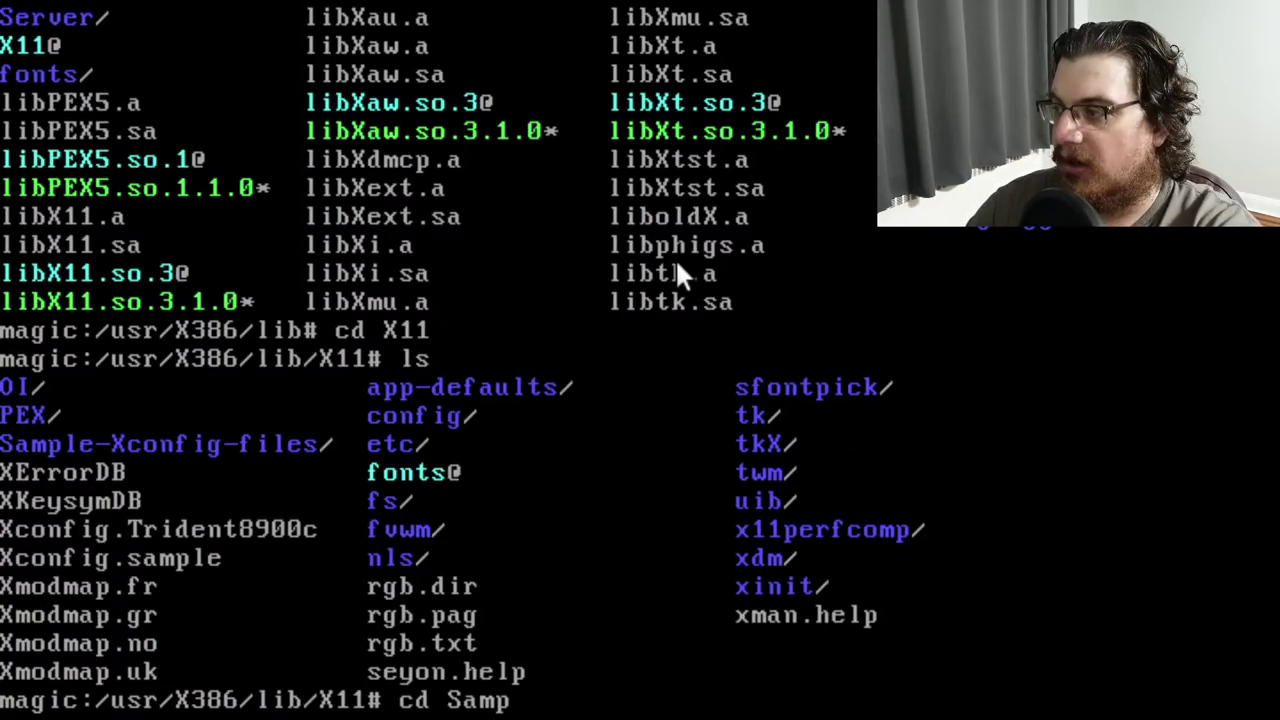
pyautogui.write('le_Xcon*')
pyautogui.press('Return')
pyautogui.write('ls')
pyautogui.press('Return')
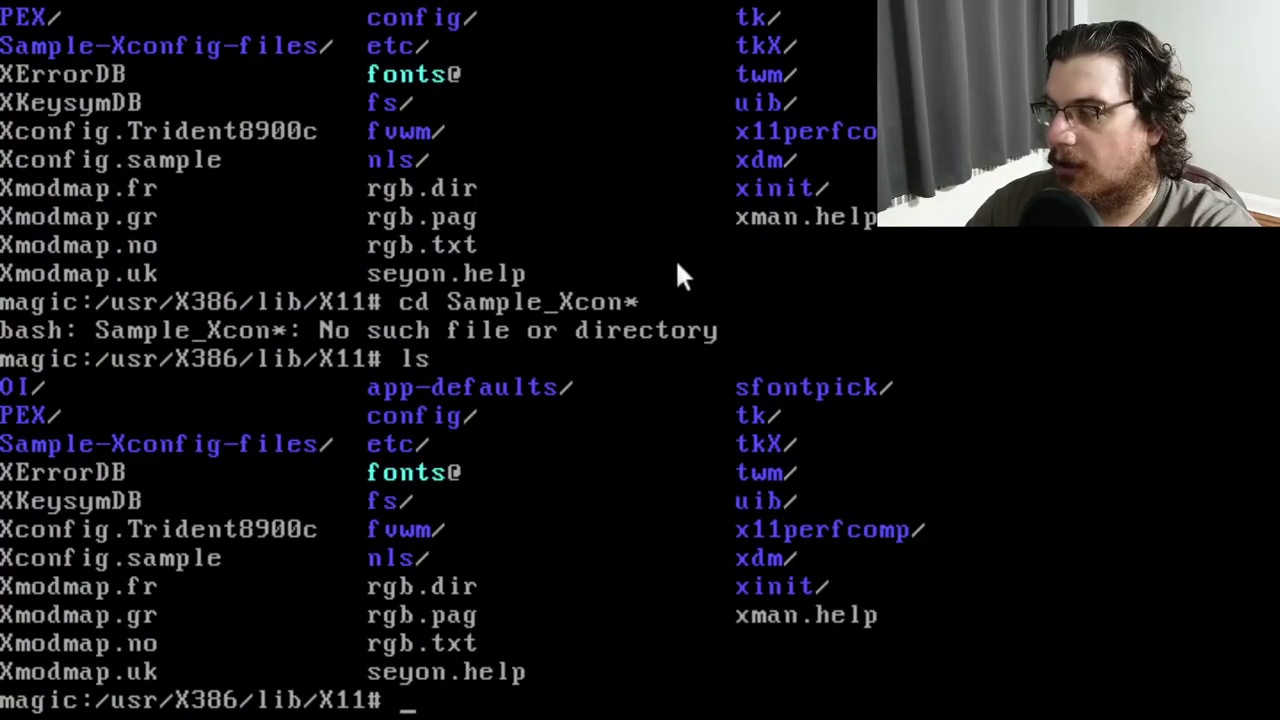
pyautogui.write('cd Xconf*')
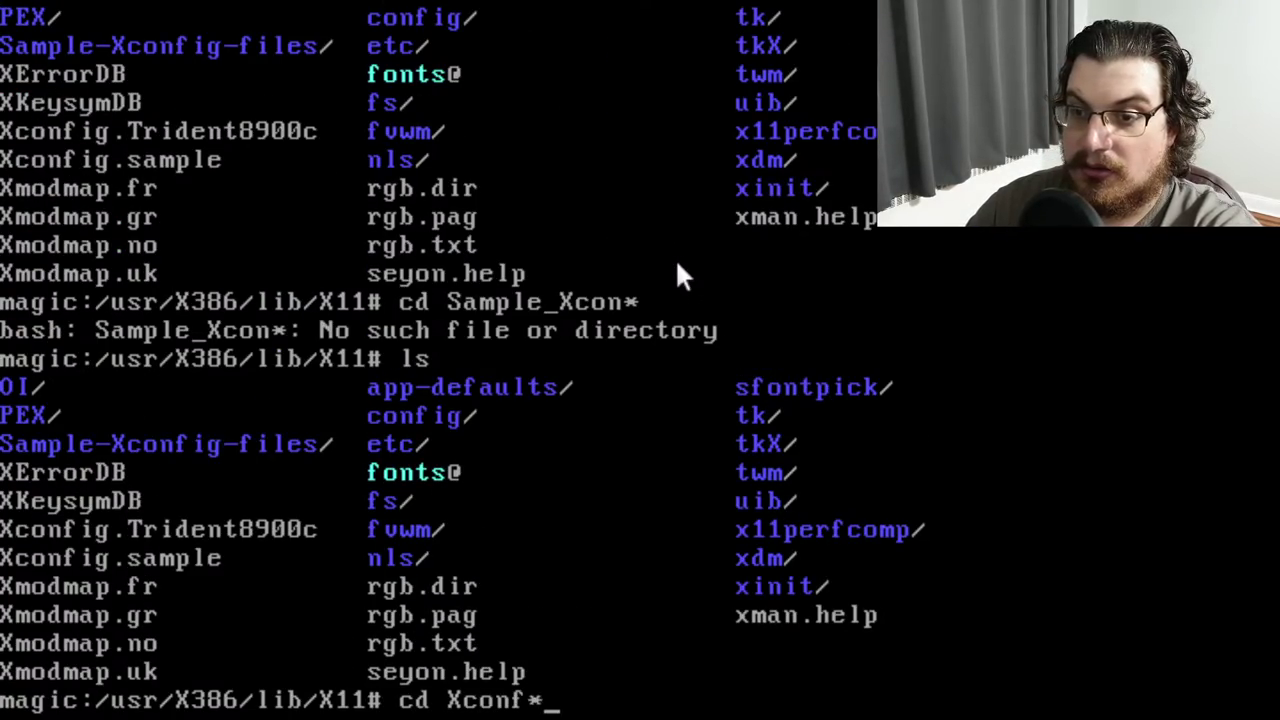
pyautogui.press('Return')
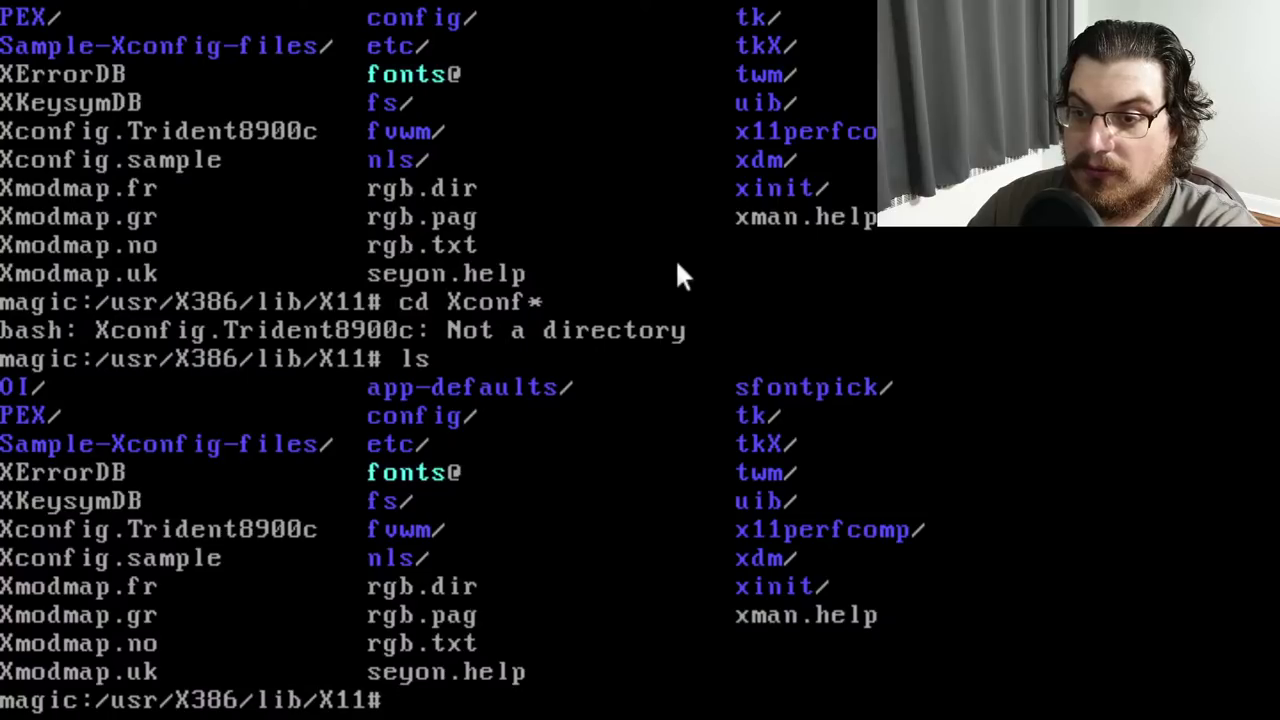
pyautogui.write('cd SS')
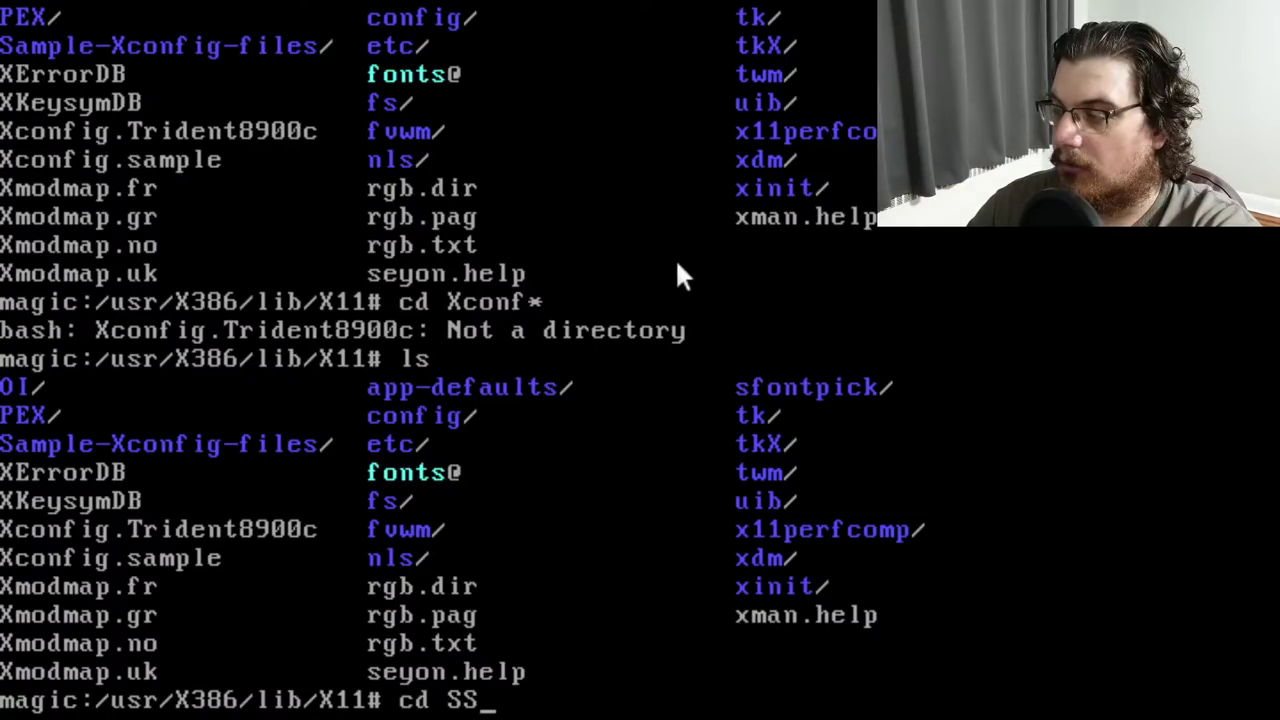
pyautogui.press('BackSpace')
pyautogui.write('ample-Xconfig-file')
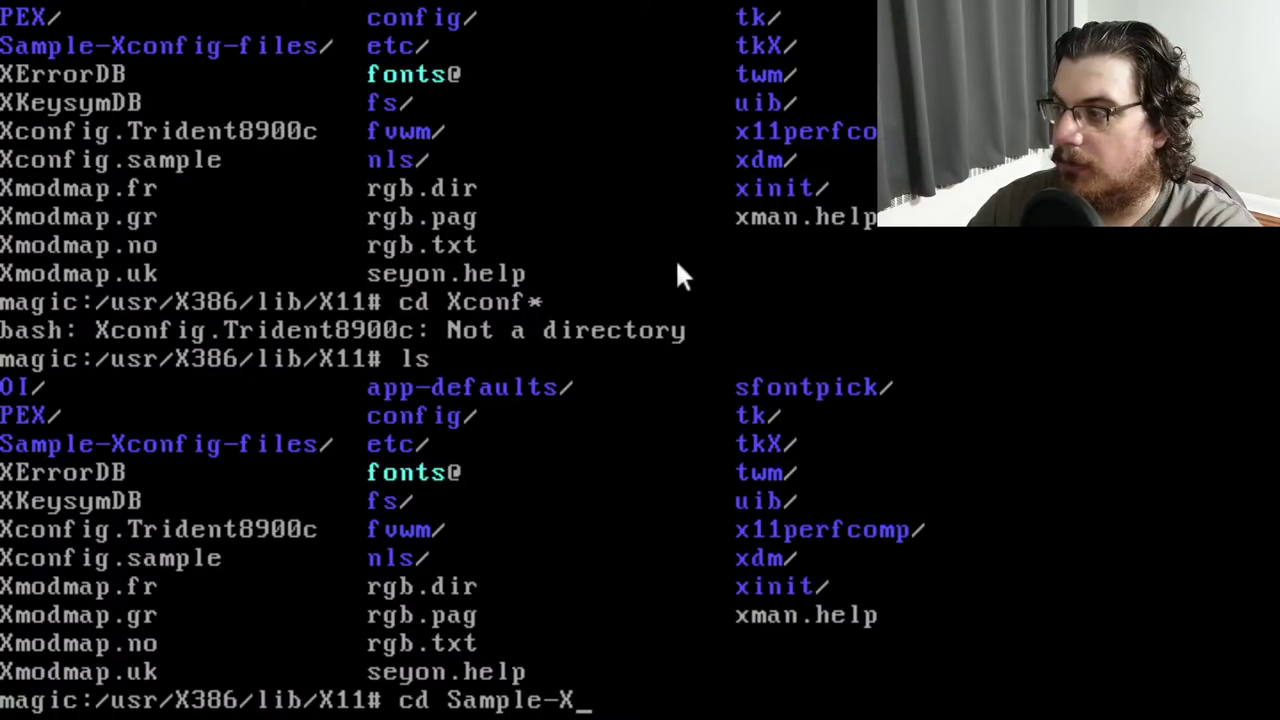
pyautogui.press('Return')
# List Xconfig.1 to Xconfig.24 plus Xconfig.Index, and type vi Xconfig.Index
pyautogui.write('ls')
pyautogui.press('Return')
pyautogui.press('Up')
pyautogui.press('Up')
pyautogui.write('s')
pyautogui.press('Return')
pyautogui.write('ls')
pyautogui.press('Return')
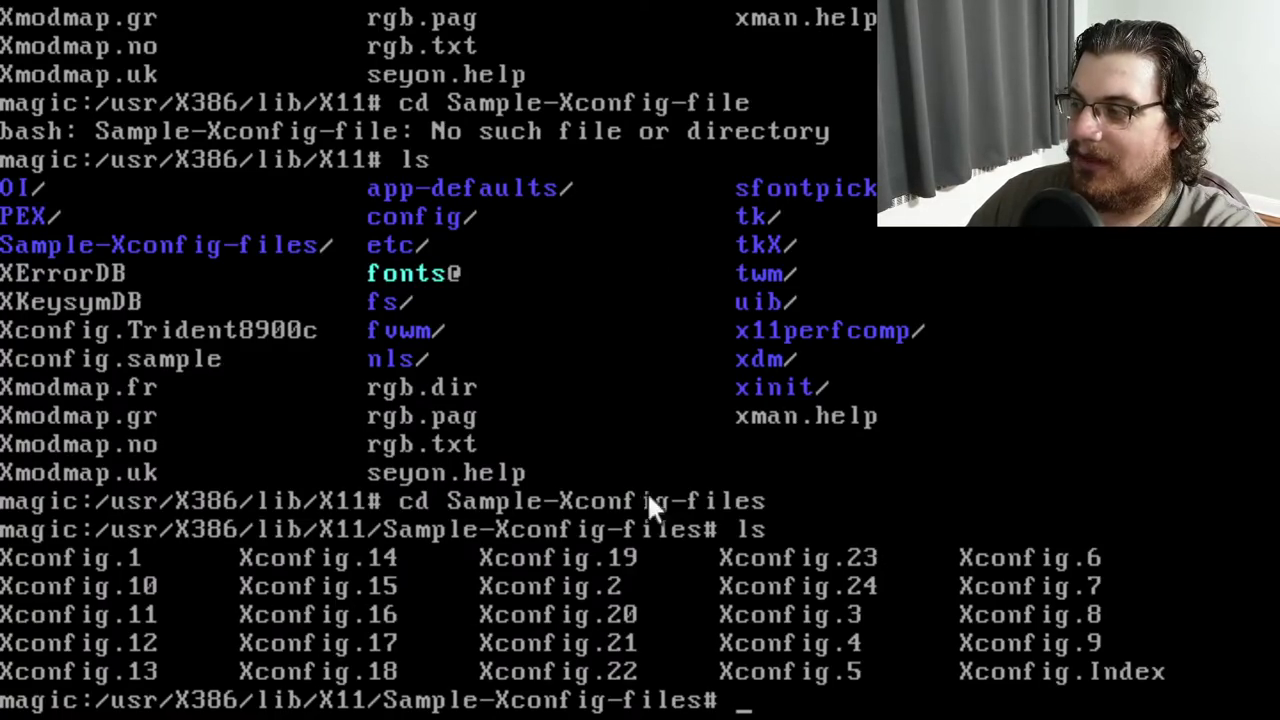
pyautogui.write('vi X')
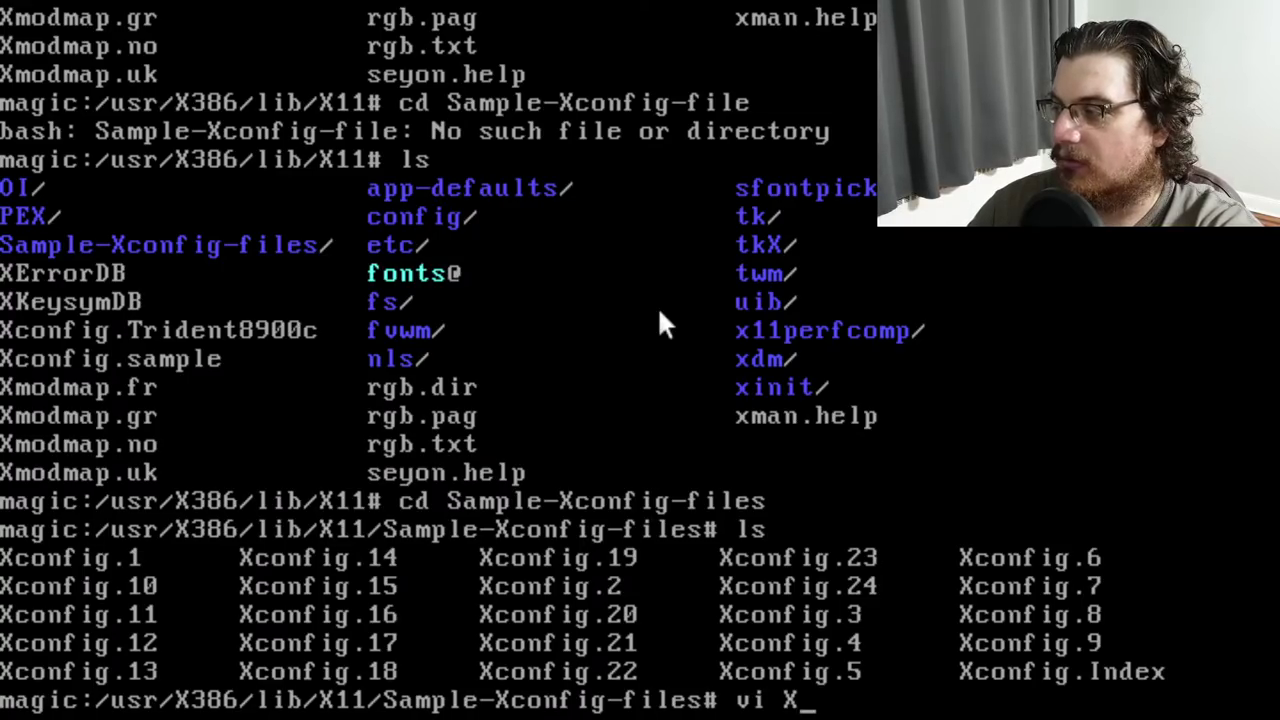
pyautogui.write('config.Index')
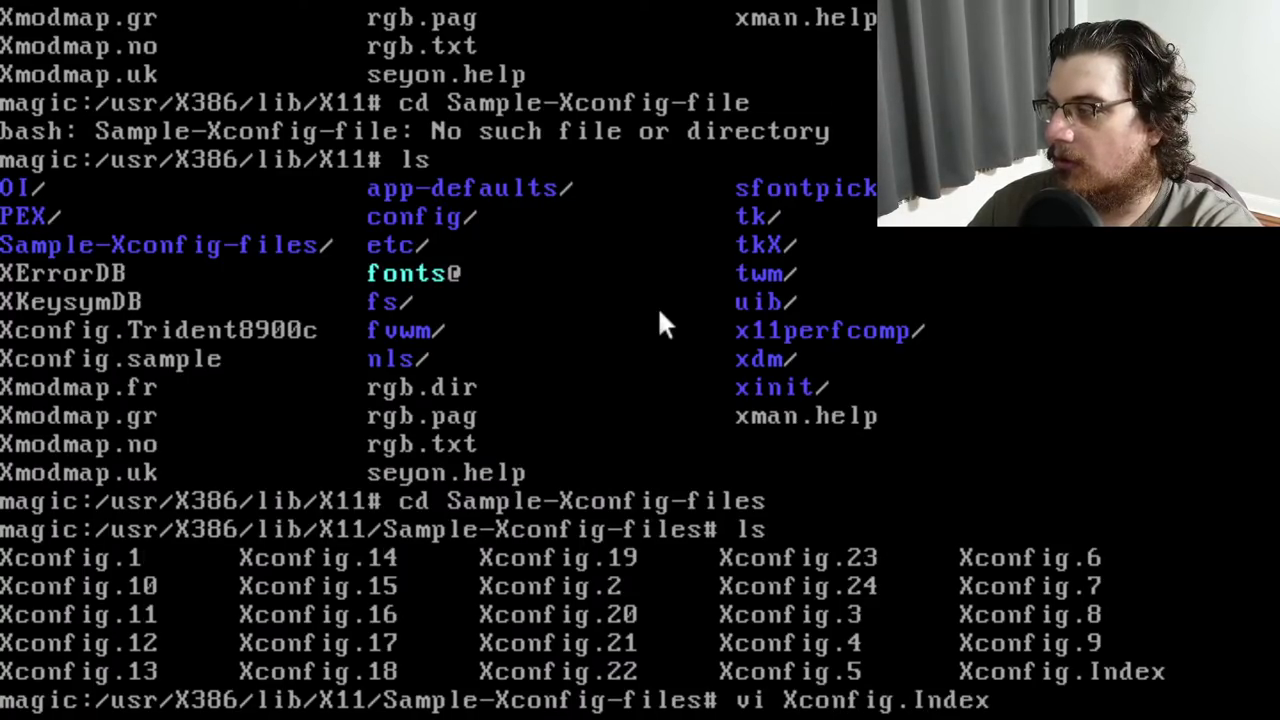
# Open Xconfig.Index in vi and scroll down through the sample config list to the end
pyautogui.press('Return')
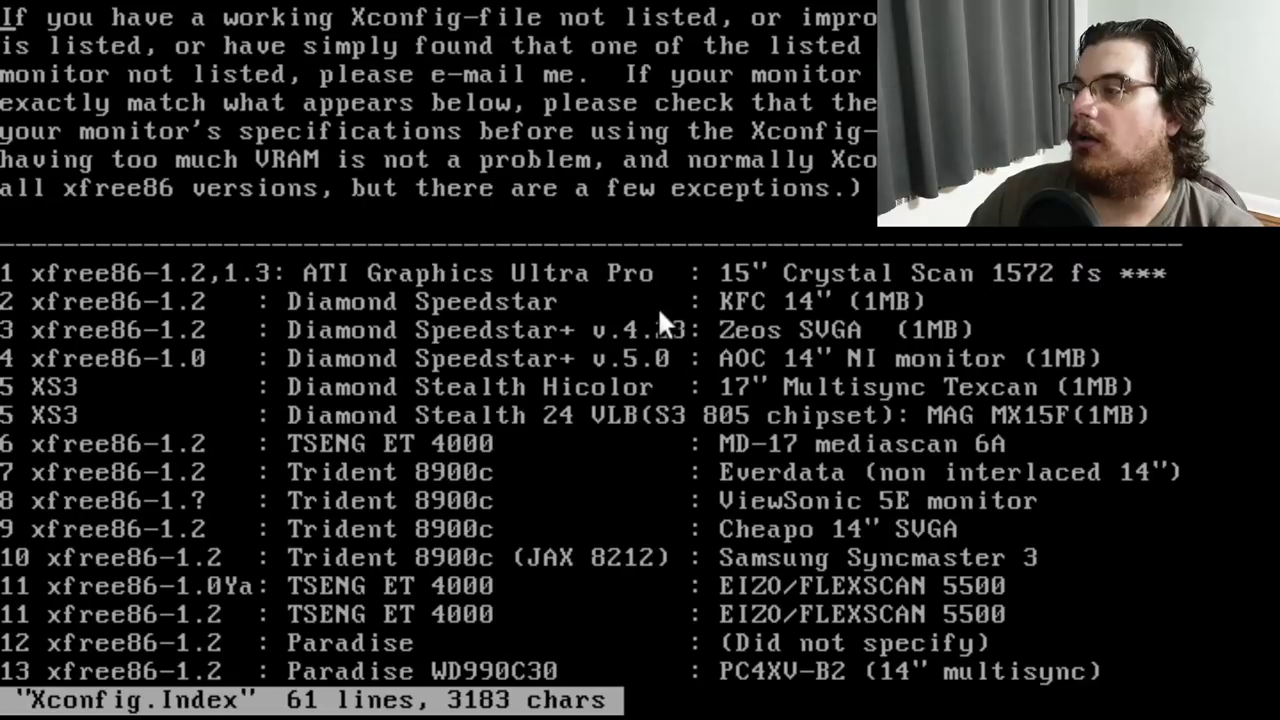
pyautogui.press('Down')
pyautogui.press('Down')
pyautogui.press('Down')
pyautogui.press('Down')
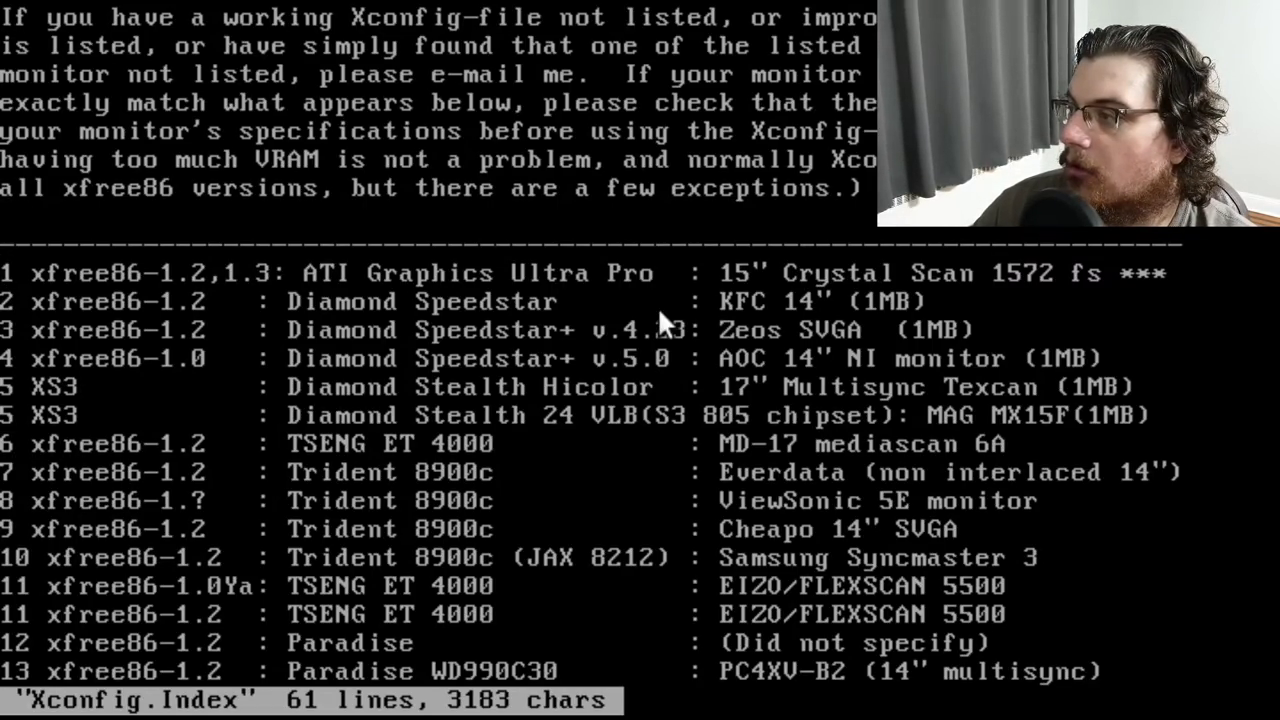
pyautogui.press('Down')
pyautogui.press('Down')
pyautogui.press('Down')
pyautogui.press('Down')
pyautogui.press('Down')
pyautogui.press('Down')
pyautogui.press('Down')
pyautogui.press('Down')
pyautogui.press('Down')
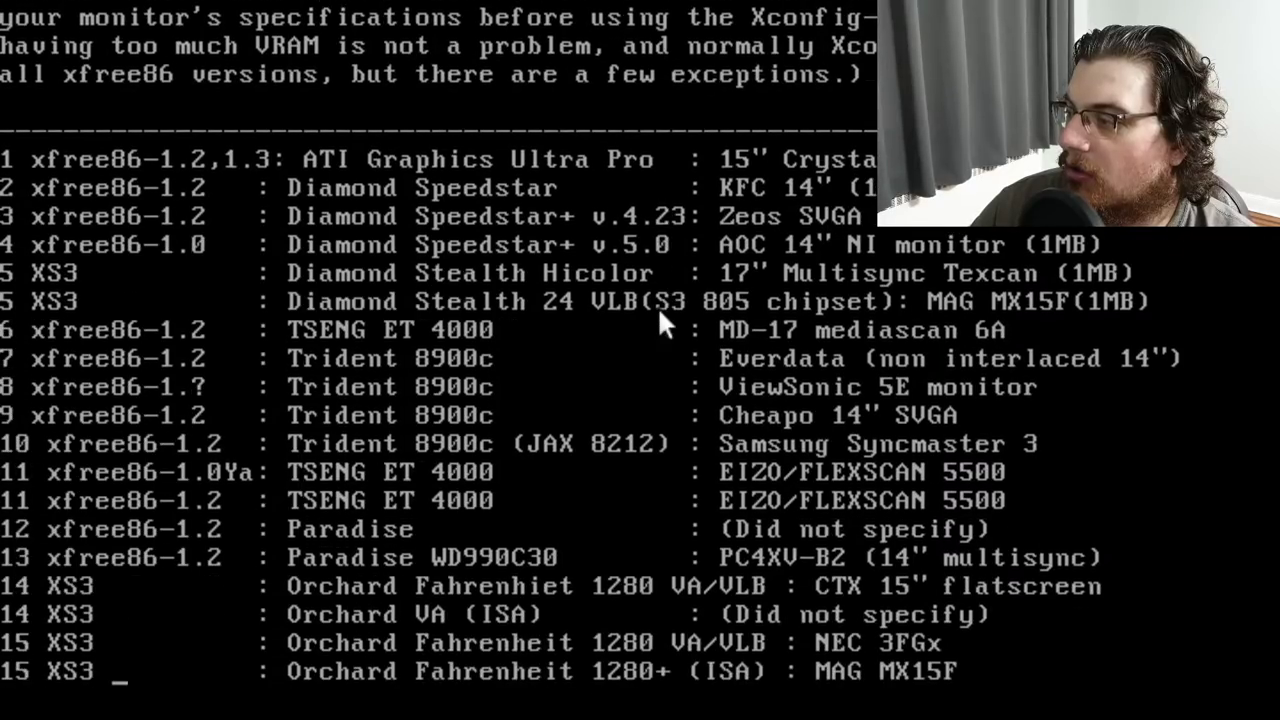
pyautogui.press('Down')
pyautogui.press('Down')
pyautogui.press('Down')
pyautogui.press('Down')
pyautogui.press('Down')
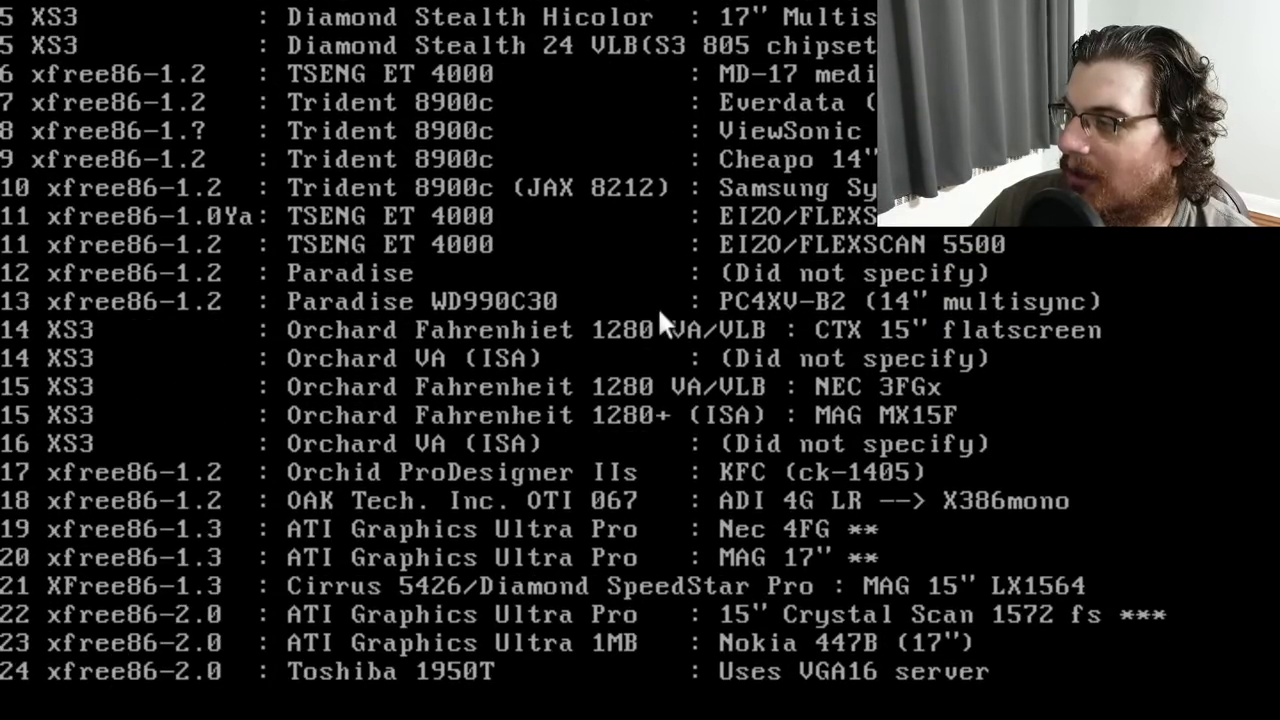
pyautogui.press('Down')
pyautogui.press('Down')
pyautogui.press('Down')
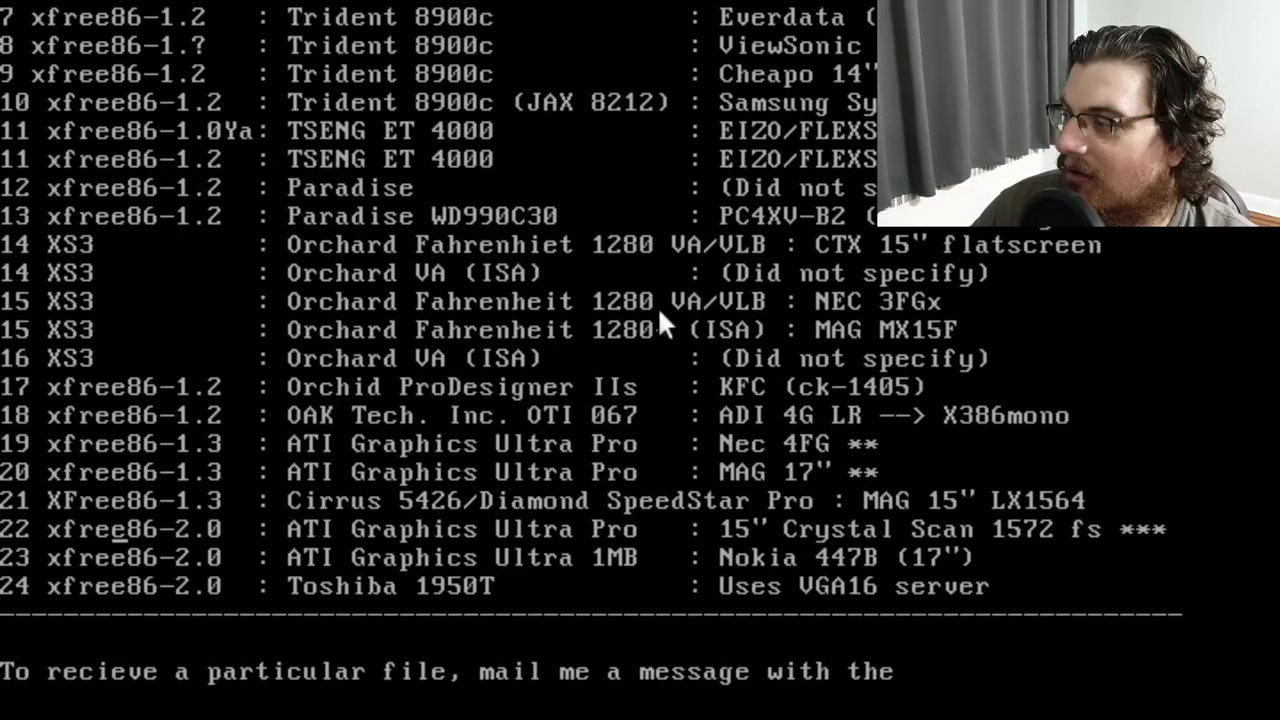
pyautogui.press('Down')
pyautogui.press('Down')
pyautogui.press('Down')
pyautogui.press('Down')
pyautogui.press('Down')
pyautogui.press('Down')
pyautogui.press('Down')
pyautogui.press('Down')
pyautogui.press('Down')
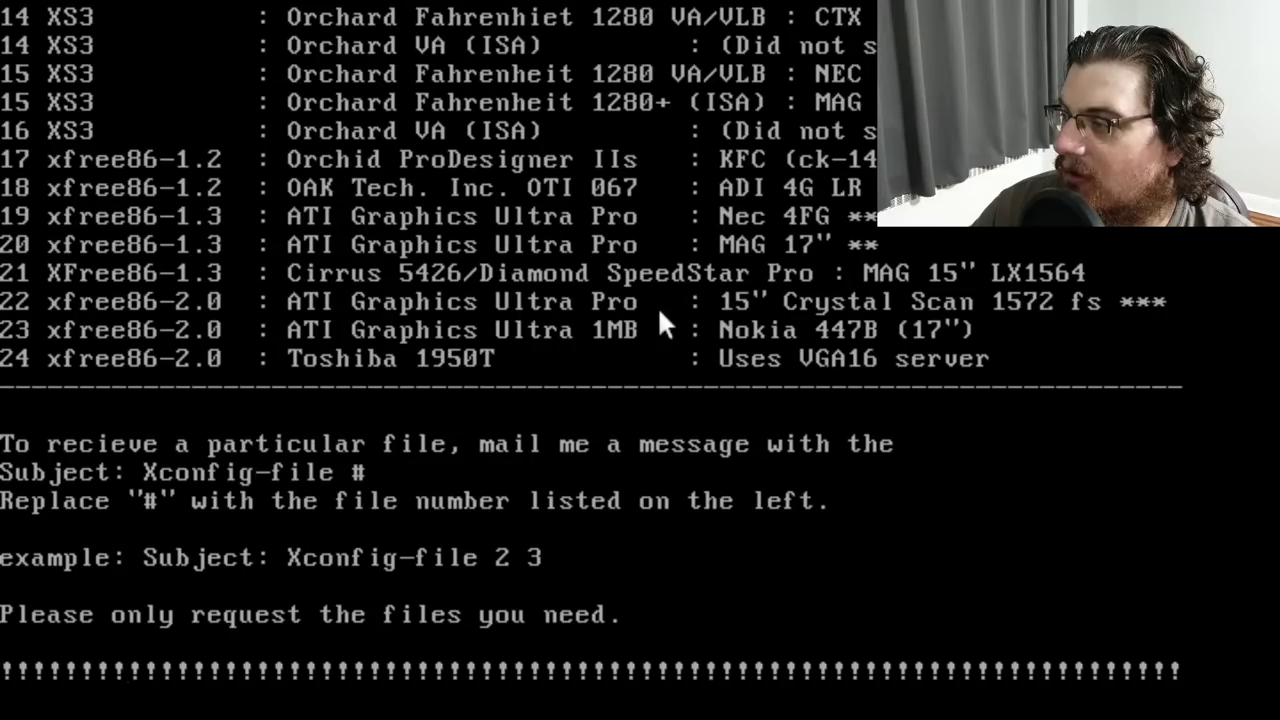
pyautogui.press('Down')
pyautogui.press('Down')
pyautogui.press('Down')
pyautogui.press('Down')
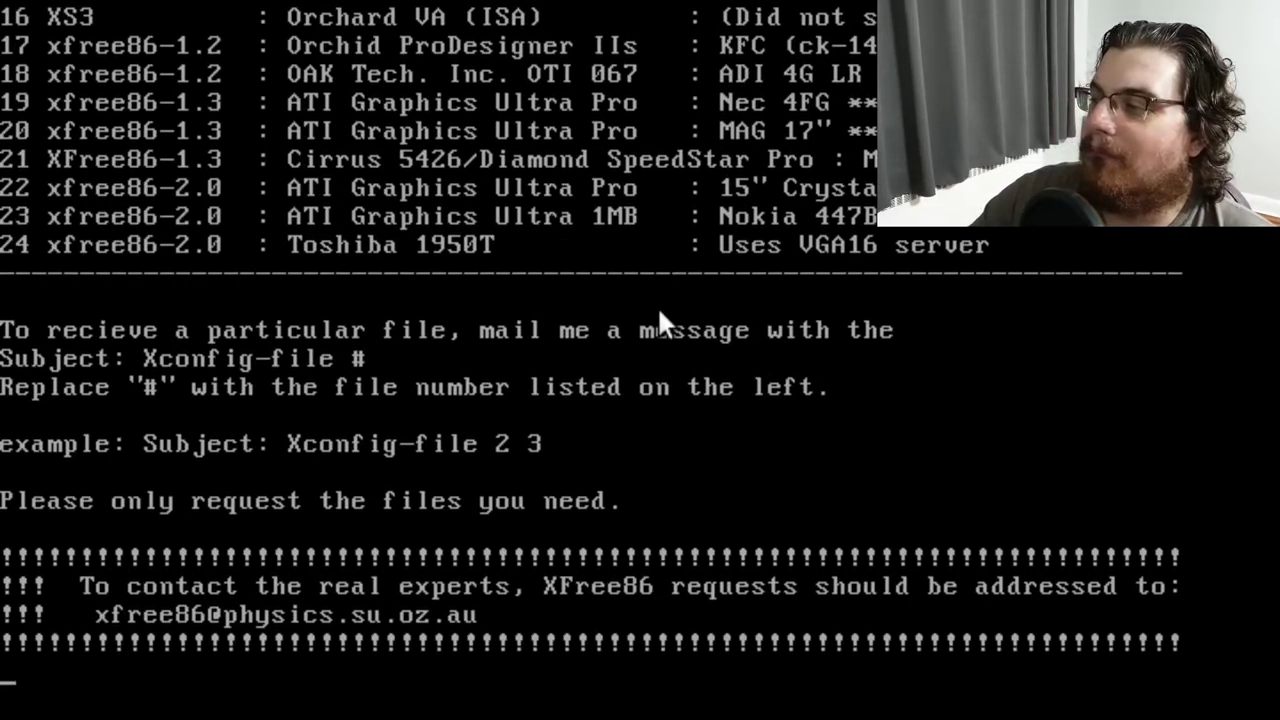
pyautogui.press('Down')
pyautogui.press('Down')
pyautogui.press('Down')
pyautogui.press('Down')
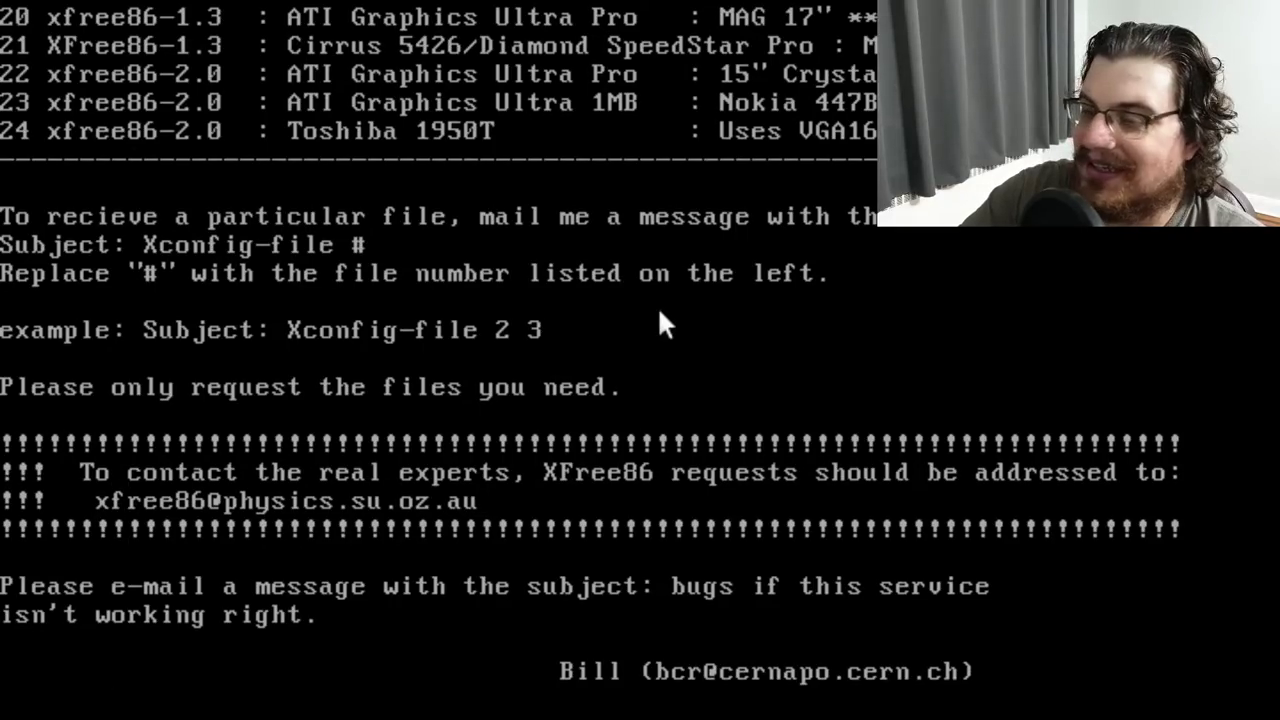
# Page back up to the card entries and introduction, then forward, and quit vi
pyautogui.press('Up')
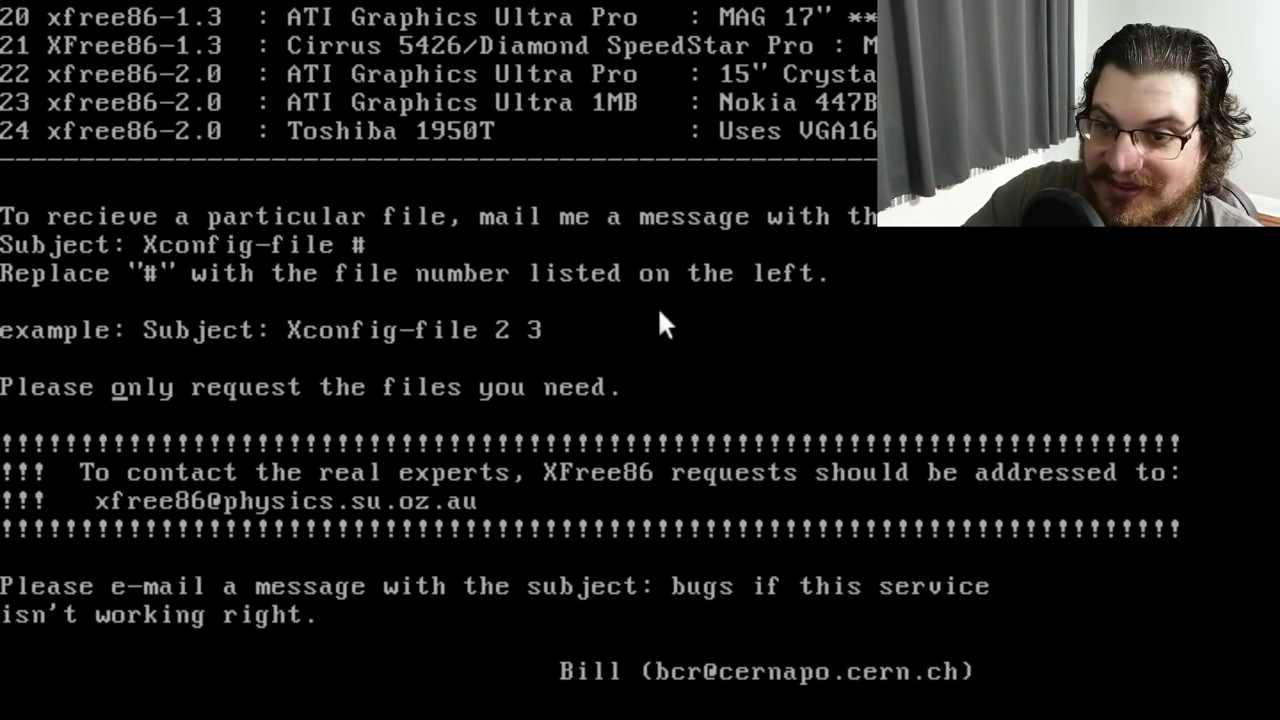
pyautogui.hotkey('ctrl', 'b')
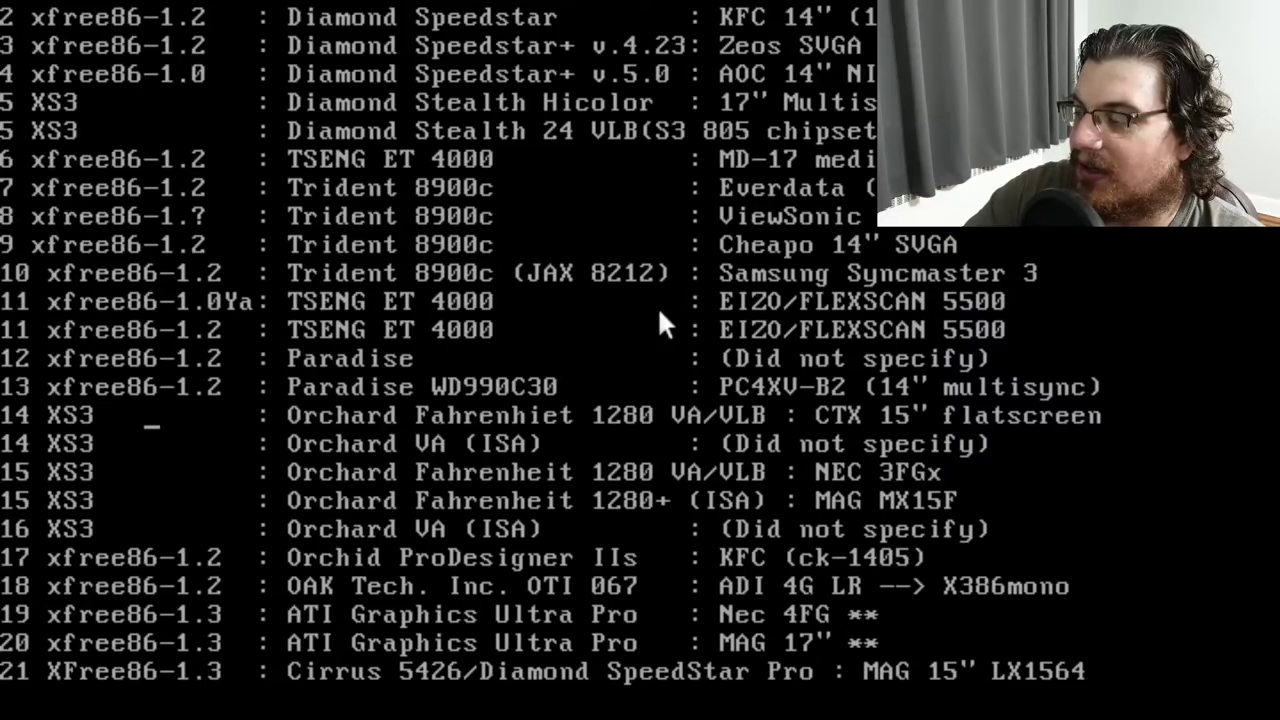
pyautogui.press('k')
pyautogui.press('k')
pyautogui.press('k')
pyautogui.press('k')
pyautogui.press('k')
pyautogui.press('k')
pyautogui.press('k')
pyautogui.press('k')
pyautogui.press('k')
pyautogui.press('k')
pyautogui.press('k')
pyautogui.press('k')
pyautogui.press('k')
pyautogui.press('k')
pyautogui.press('k')
pyautogui.press('k')
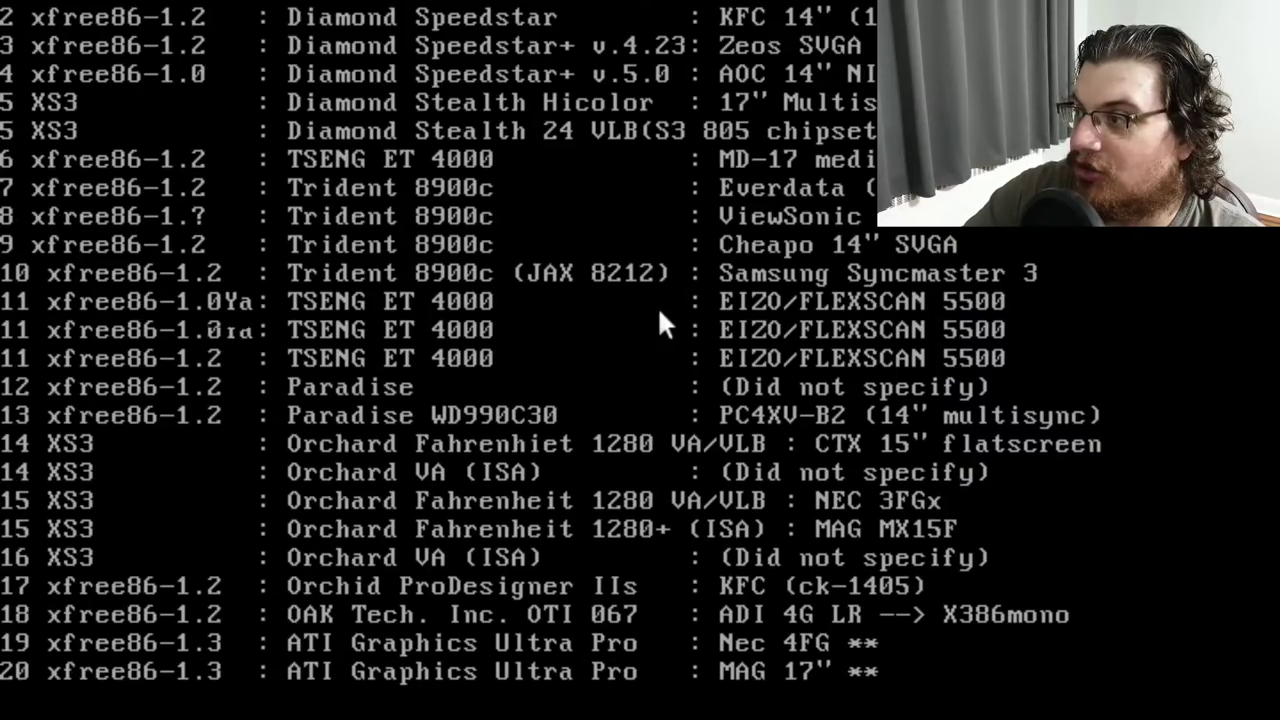
pyautogui.press('k')
pyautogui.press('k')
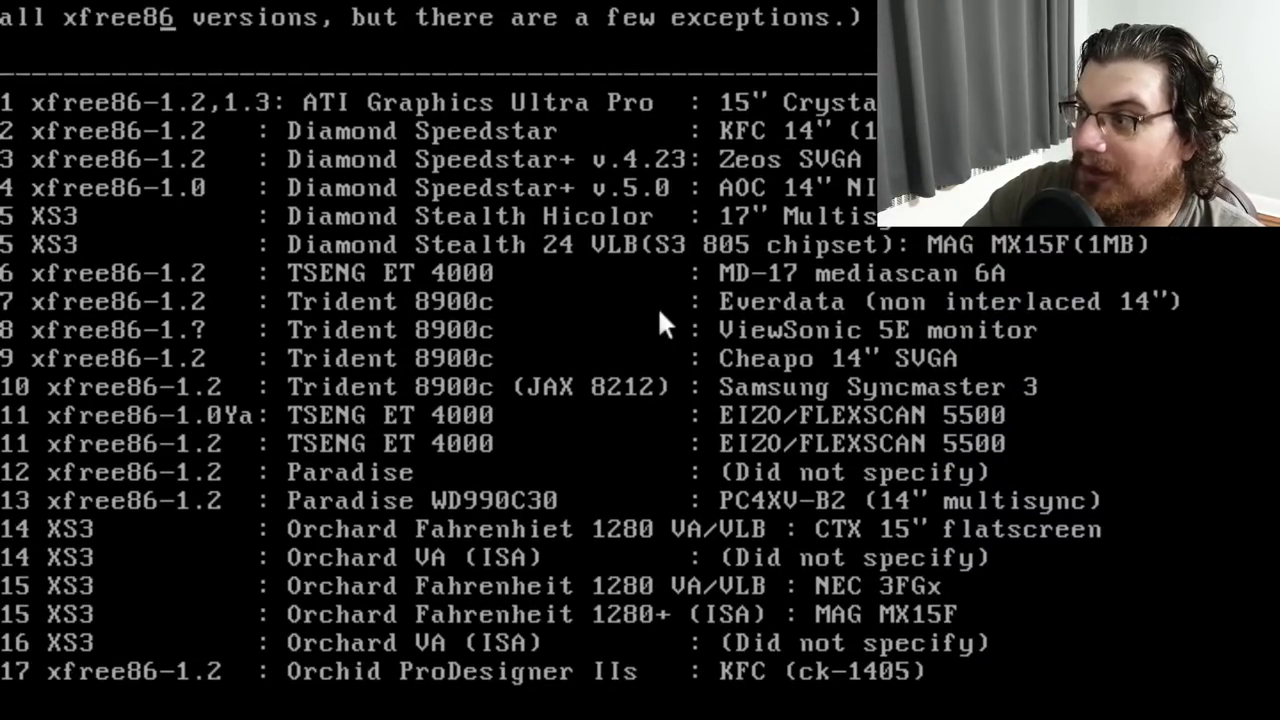
pyautogui.press('k')
pyautogui.press('k')
pyautogui.press('k')
pyautogui.press('k')
pyautogui.press('k')
pyautogui.press('k')
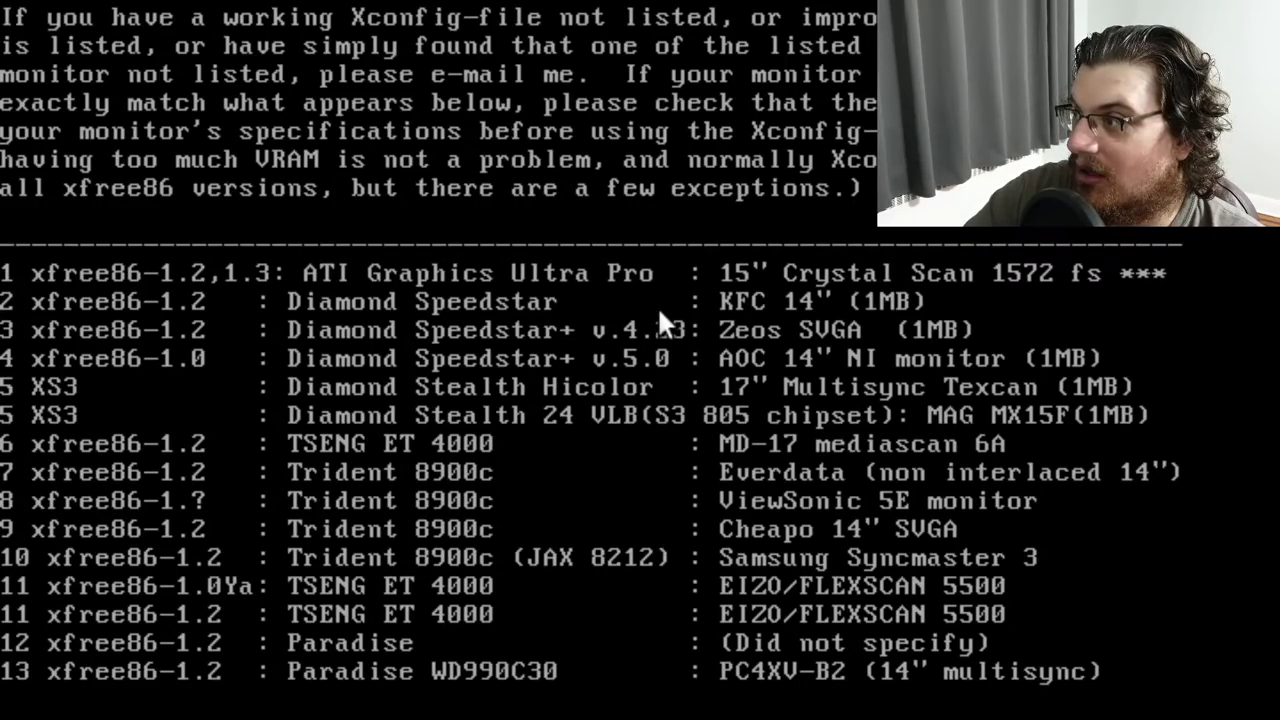
pyautogui.hotkey('ctrl', 'f')
pyautogui.hotkey('ctrl', 'f')
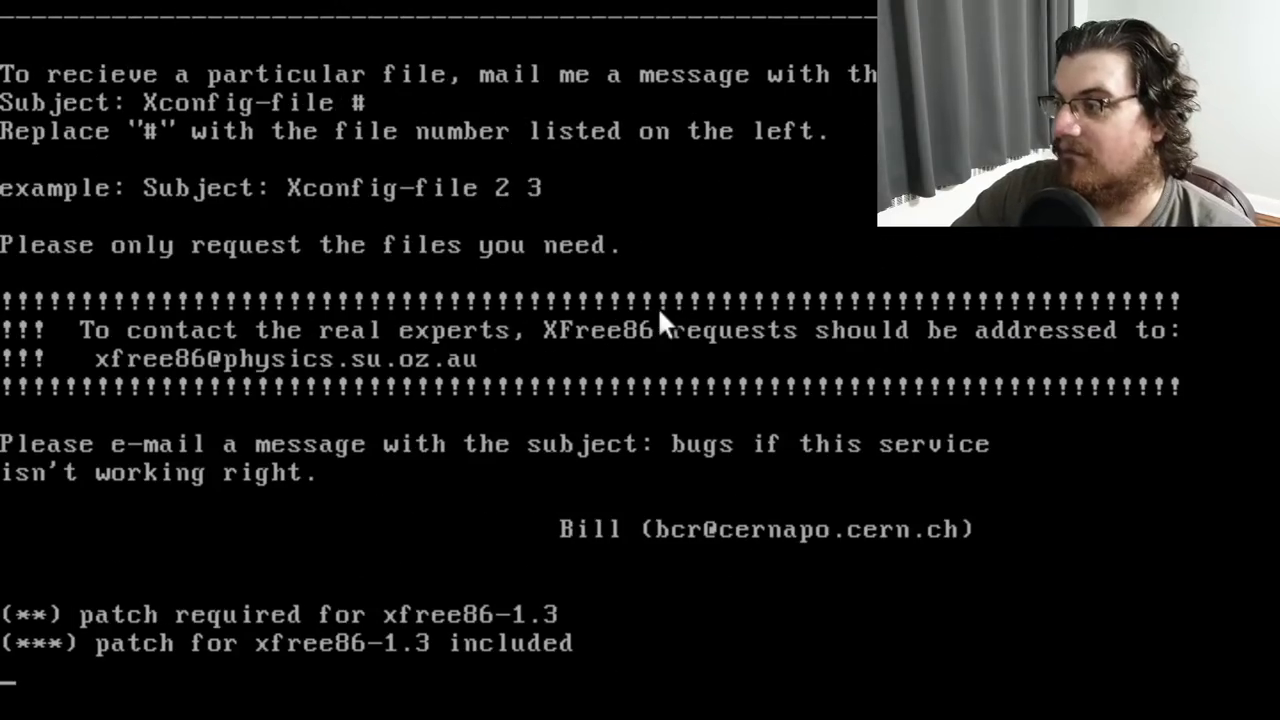
pyautogui.write(':q')
pyautogui.press('Return')
# Return to /etc, list it, and start the X Window System with startx
pyautogui.write('cd /etc')
pyautogui.press('Return')
pyautogui.write('ls')
pyautogui.press('Return')
pyautogui.write('startx')
pyautogui.press('Return')
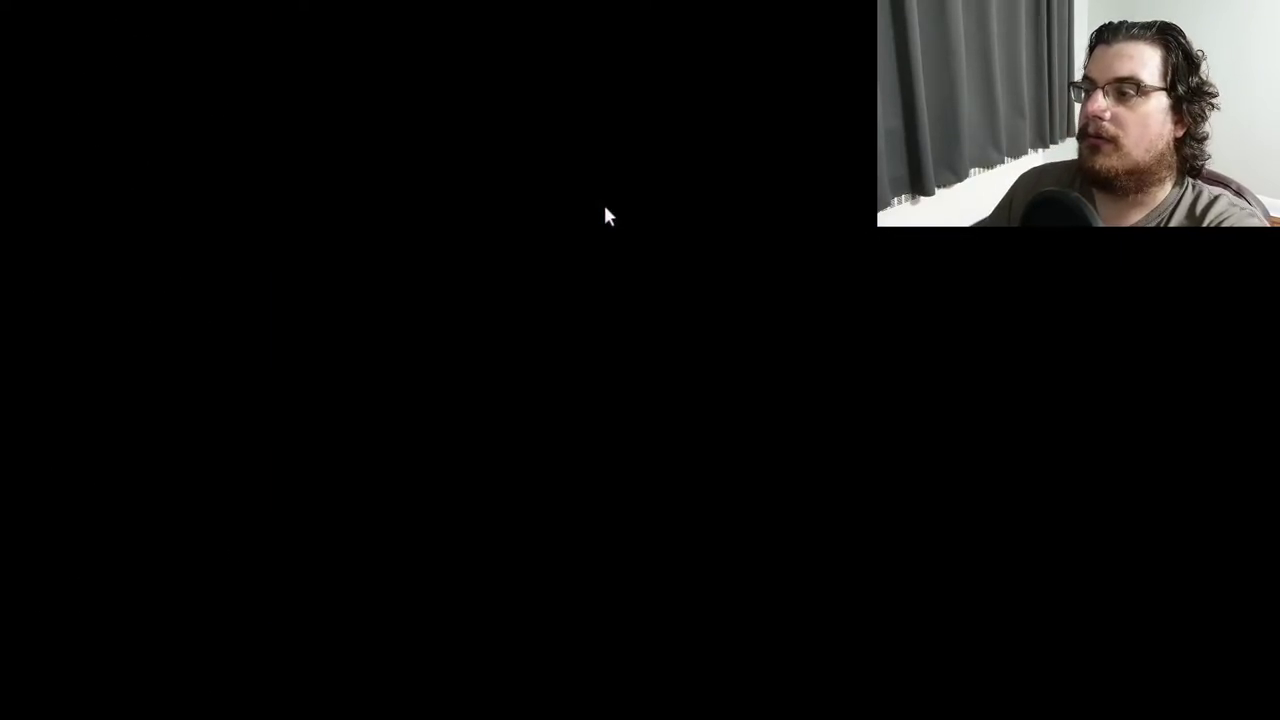
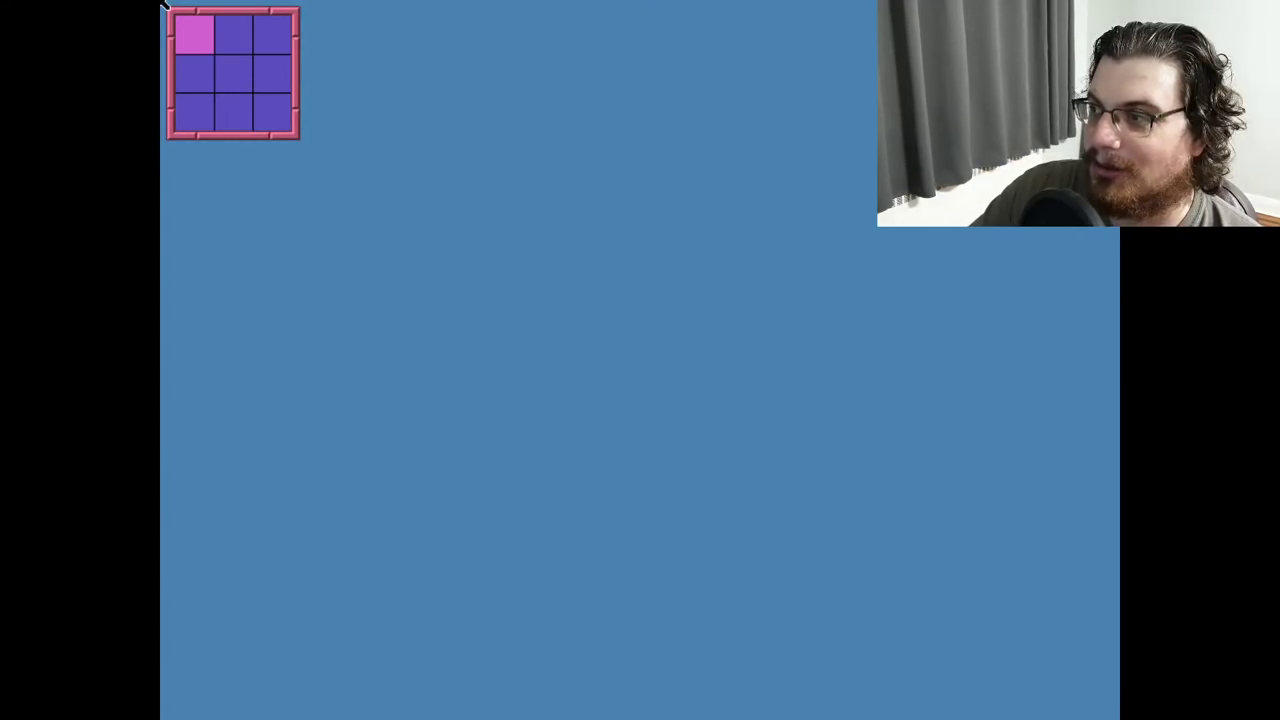
# Quit fvwm from the Alt+F1 root menu with Exit Fvwm and 'Yes, Really Quit'
pyautogui.hotkey('alt', 'F1')
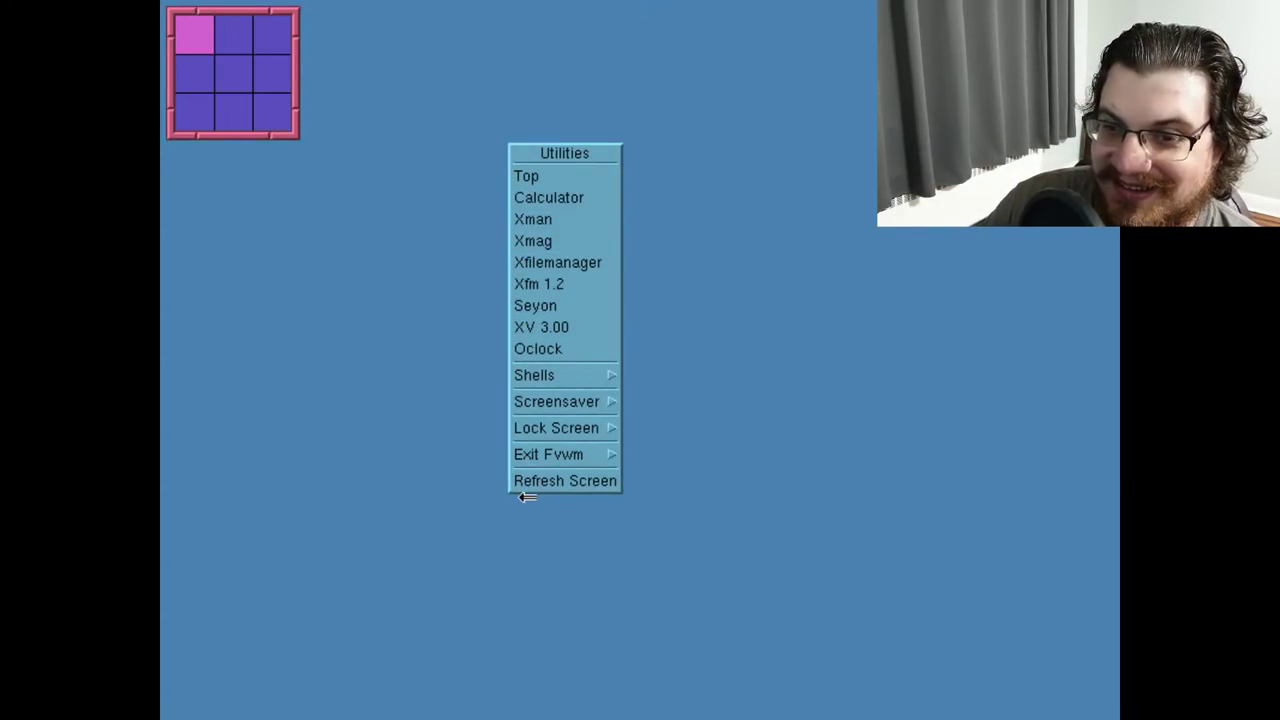
pyautogui.click(524, 453)
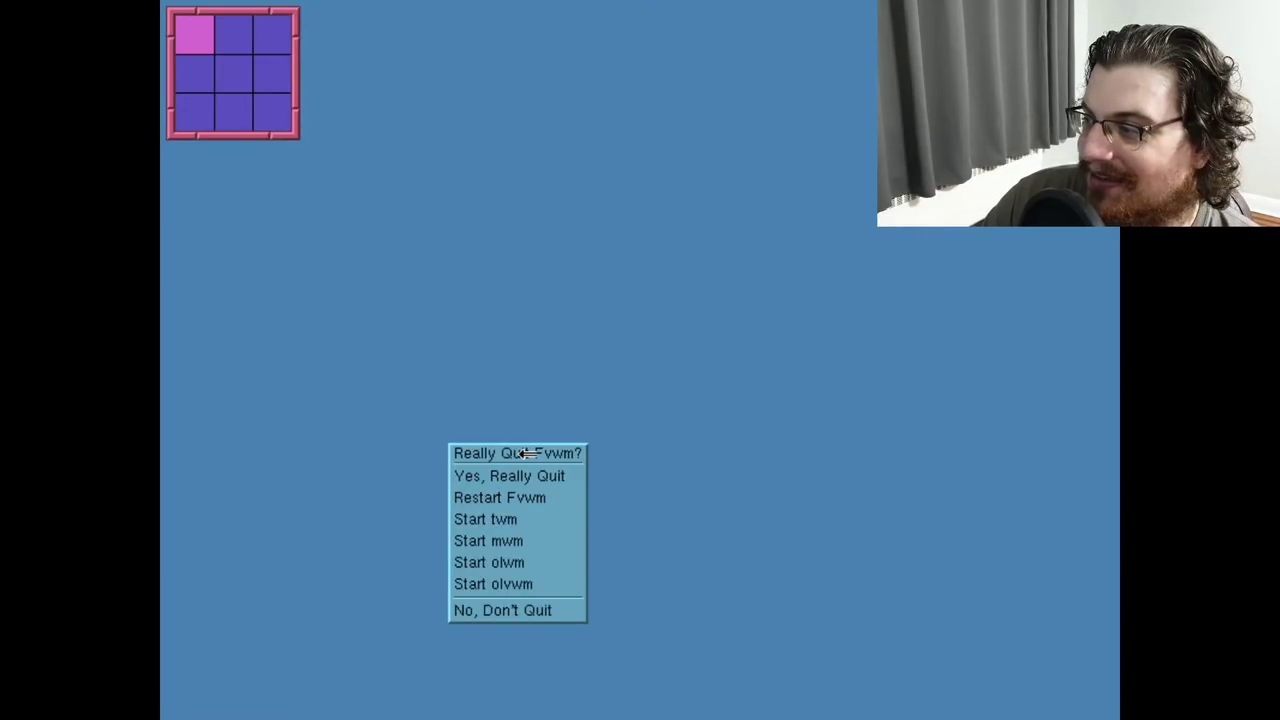
pyautogui.click(520, 476)
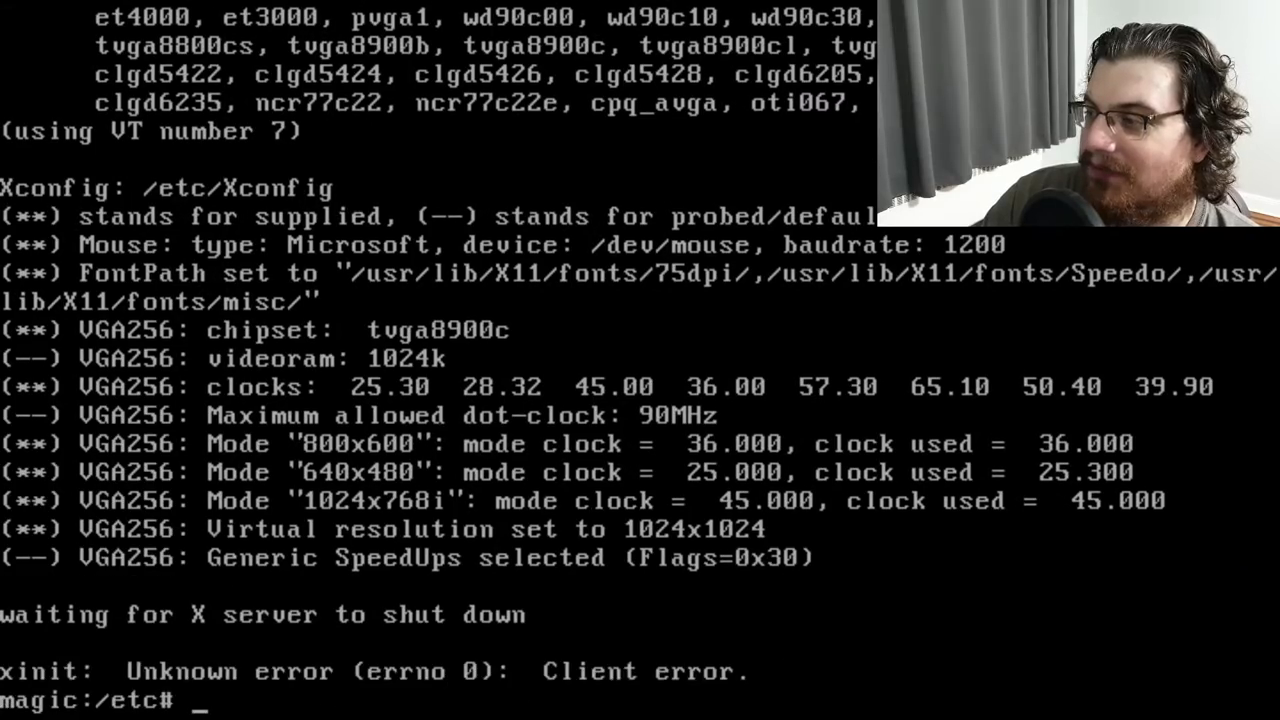
# Open Xconfig in vi
pyautogui.write('cd /et')
pyautogui.press('BackSpace')
pyautogui.press('BackSpace')
pyautogui.press('BackSpace')
pyautogui.press('BackSpace')
pyautogui.press('BackSpace')
pyautogui.press('BackSpace')
pyautogui.write('vi Xconfig')
pyautogui.press('Return')
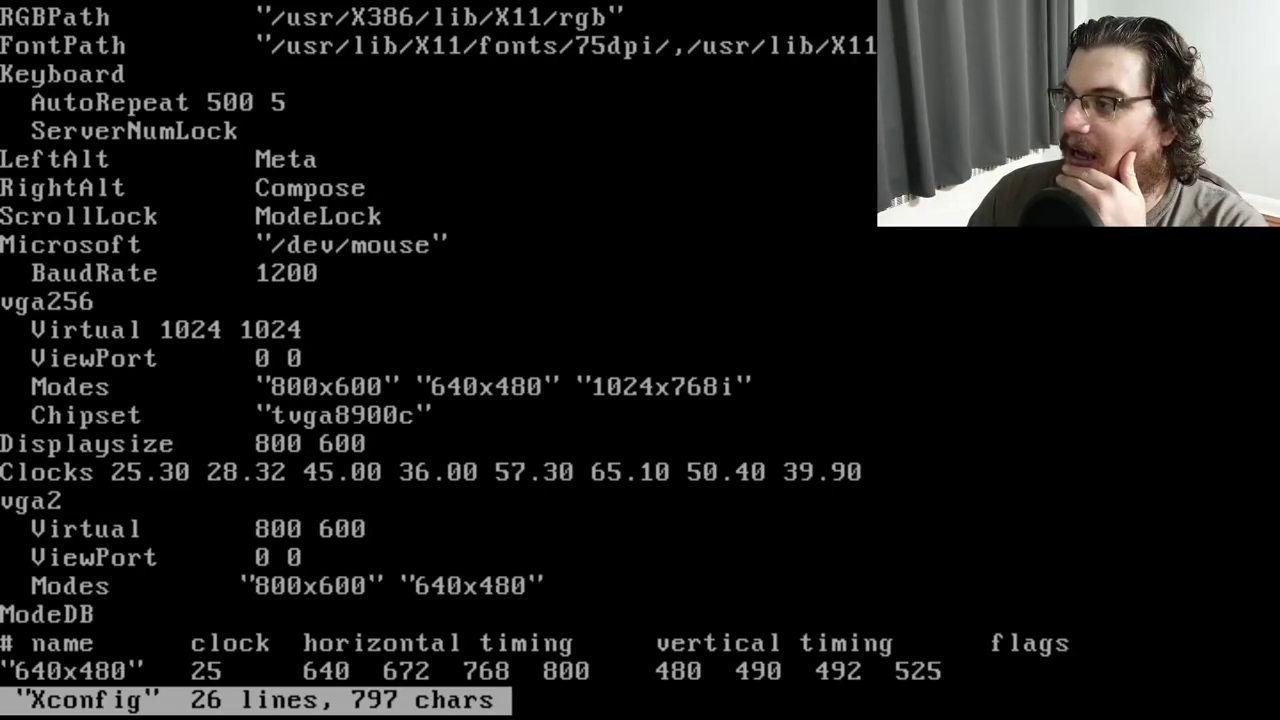
# Delete the Microsoft mouse type from the /dev/mouse line and suspend vi unsaved
pyautogui.press('Right')
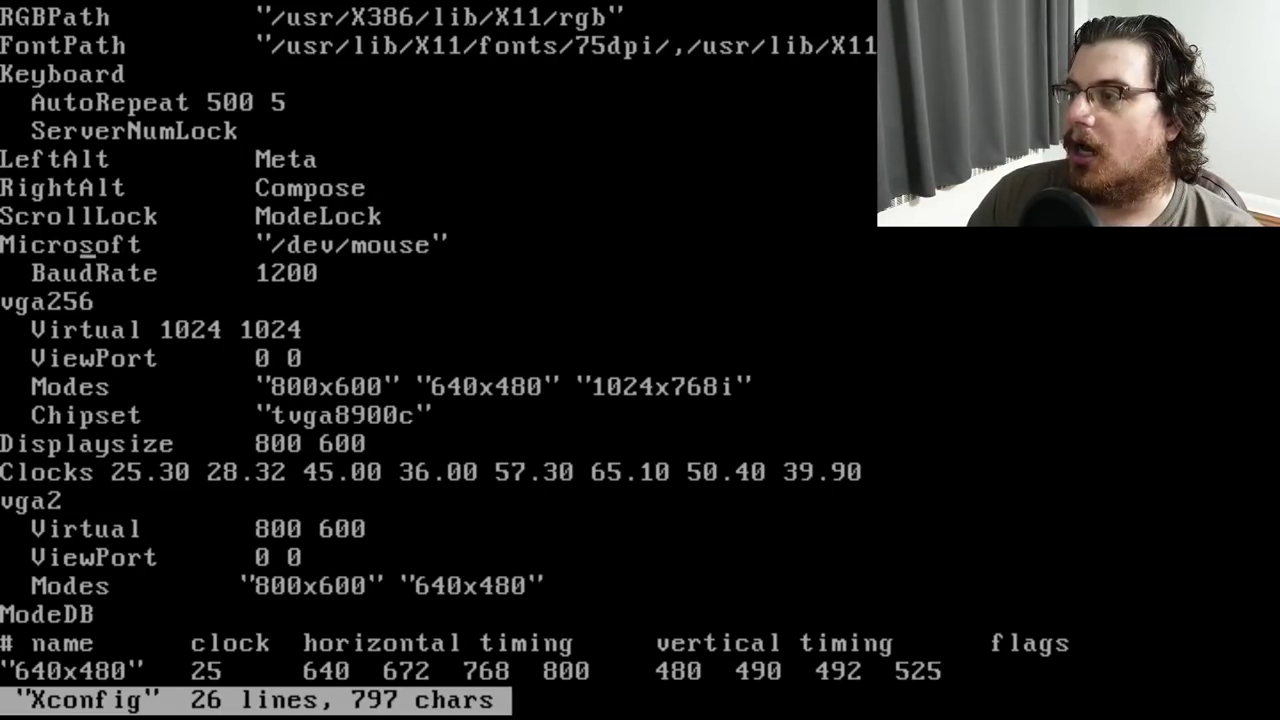
pyautogui.press('x')
pyautogui.press('x')
pyautogui.press('x')
pyautogui.press('x')
pyautogui.press('x')
pyautogui.press('x')
pyautogui.press('x')
pyautogui.press('x')
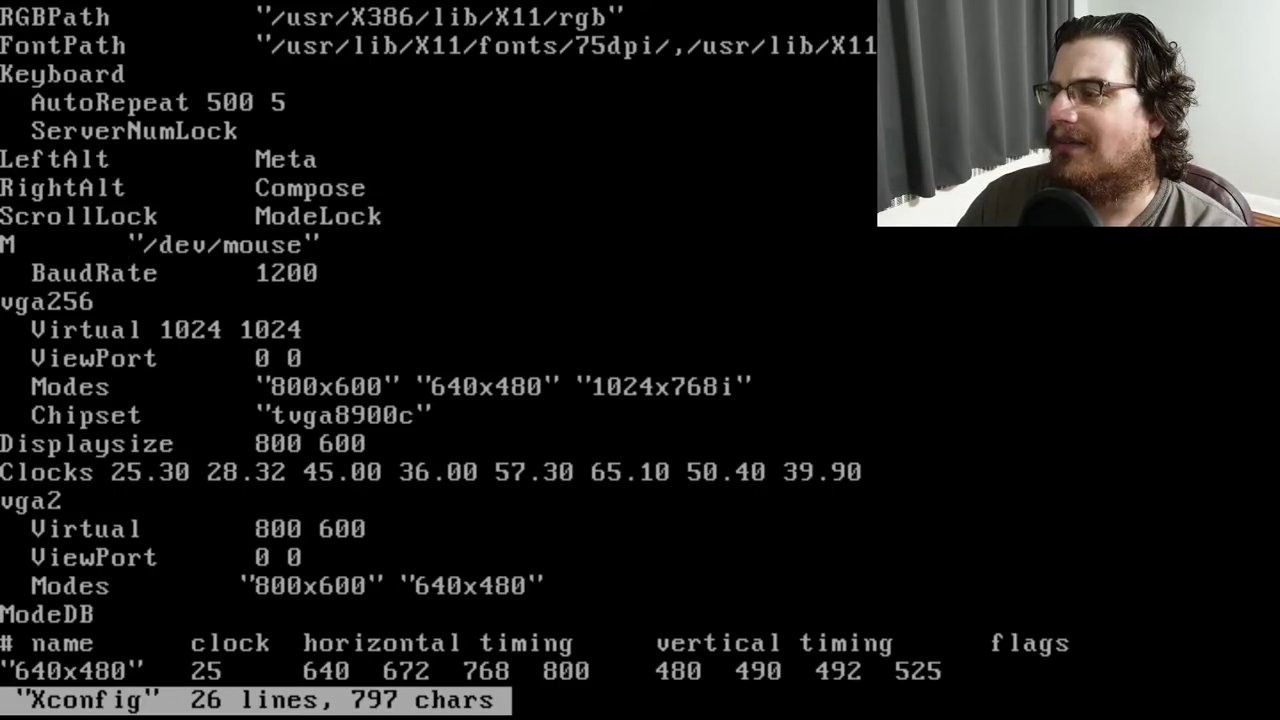
pyautogui.press('x')
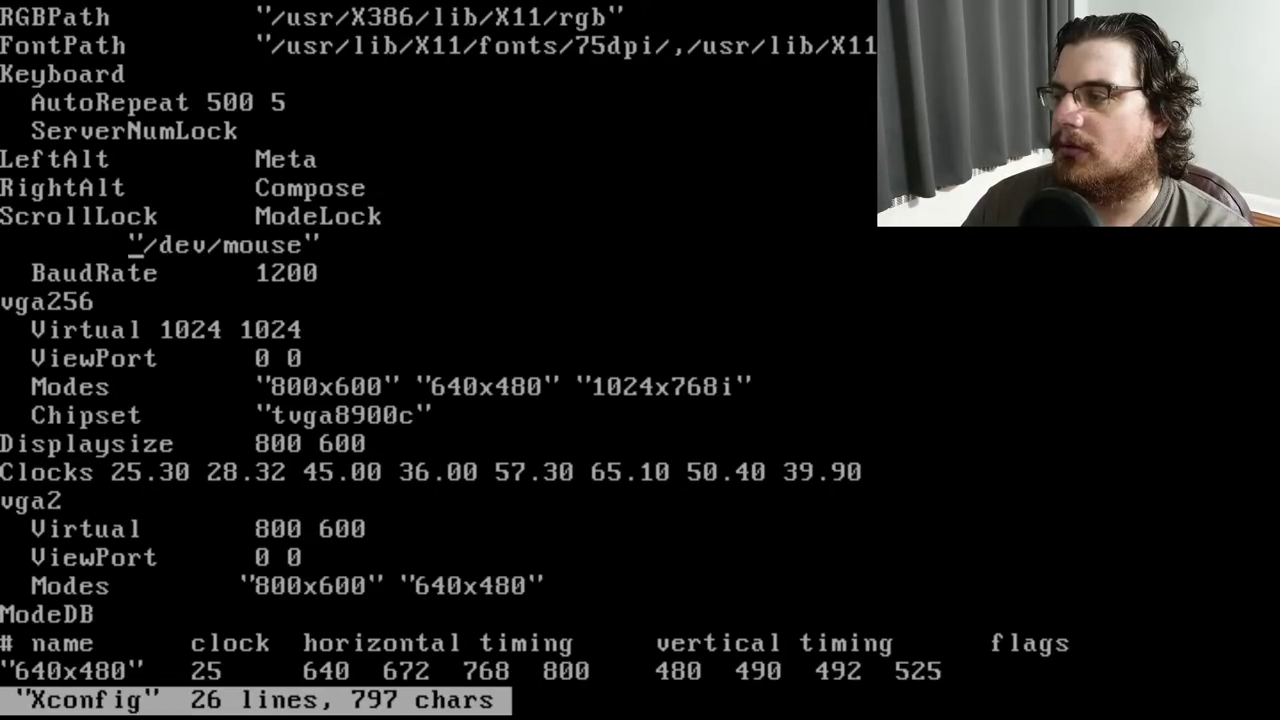
pyautogui.hotkey('ctrl', 'z')
# Open the Xconfig man page and search it for 'mouses' and 'Microsoft'
pyautogui.write('man')
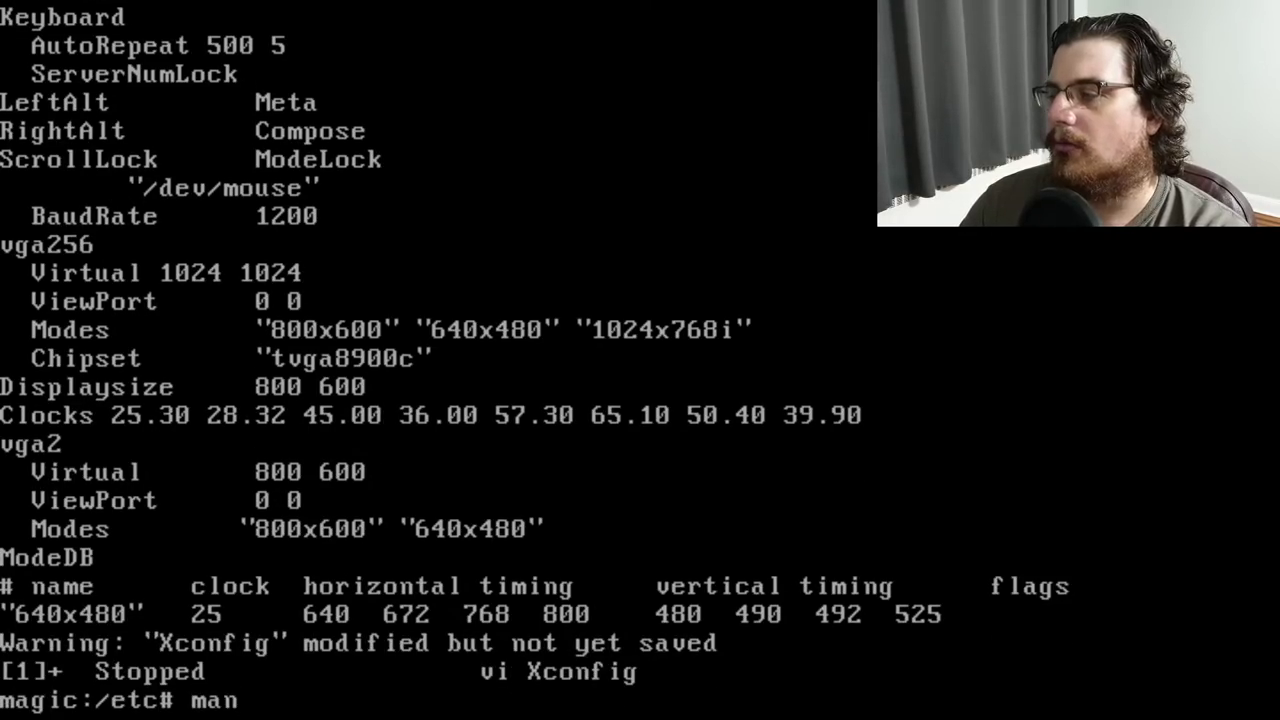
pyautogui.write(' Xconfig')
pyautogui.press('Return')
pyautogui.write('/mou')
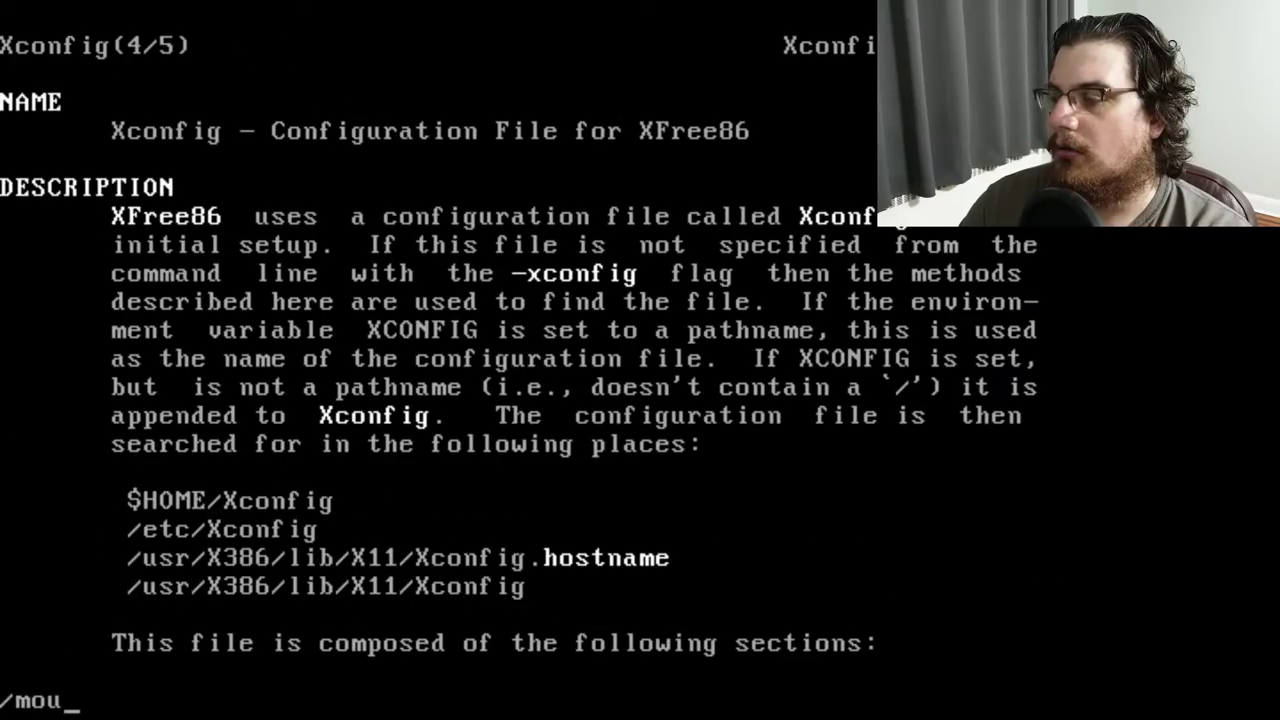
pyautogui.write('ses')
pyautogui.press('Return')
pyautogui.write('/Mc')
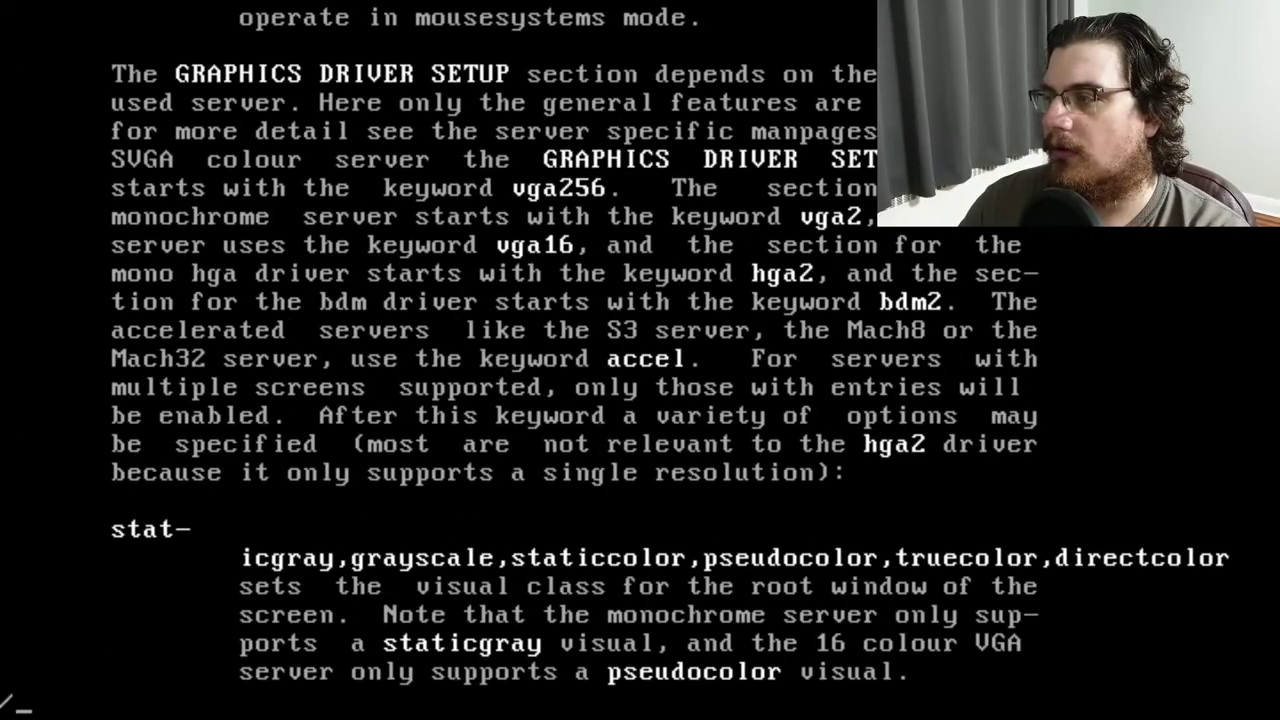
pyautogui.press('BackSpace')
pyautogui.write('icroso')
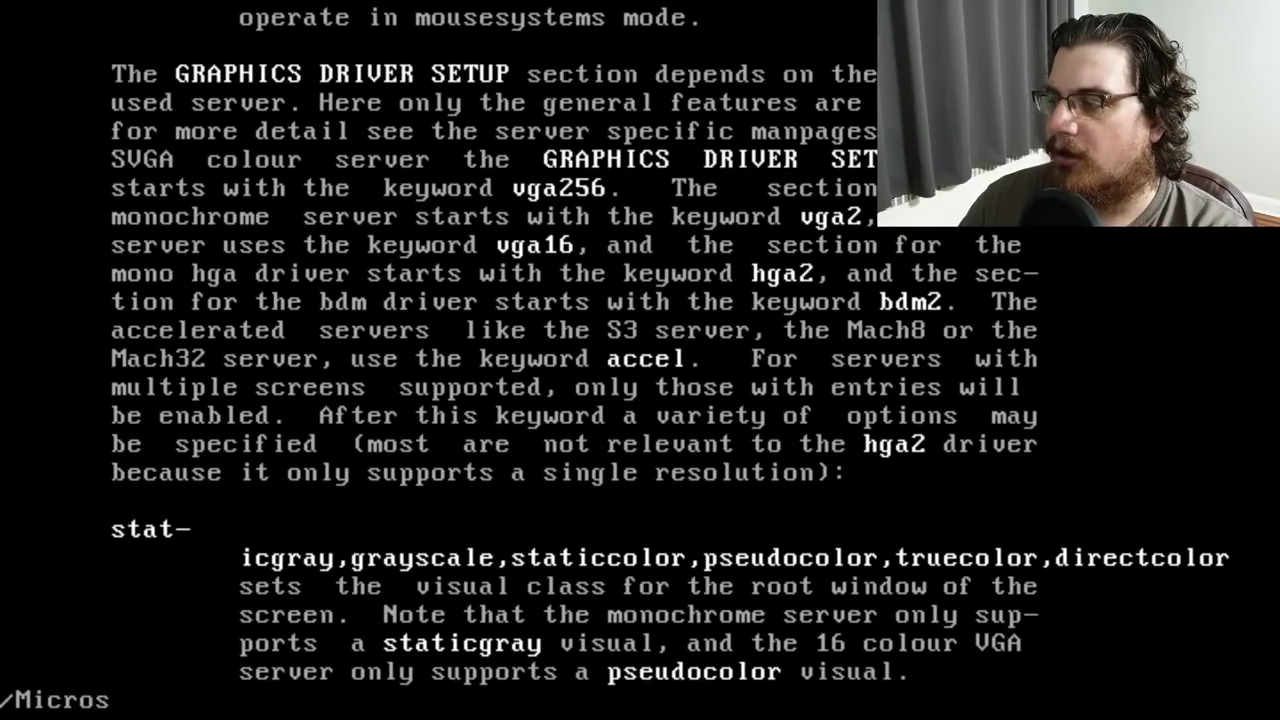
pyautogui.press('Return')
pyautogui.press('Return')
# Search for PS2, read down to SEE ALSO, and return to the mouse types list
pyautogui.press('Down')
pyautogui.press('Down')
pyautogui.press('Down')
pyautogui.press('Down')
pyautogui.press('Down')
pyautogui.press('Down')
pyautogui.press('Down')
pyautogui.press('Down')
pyautogui.press('Down')
pyautogui.press('Down')
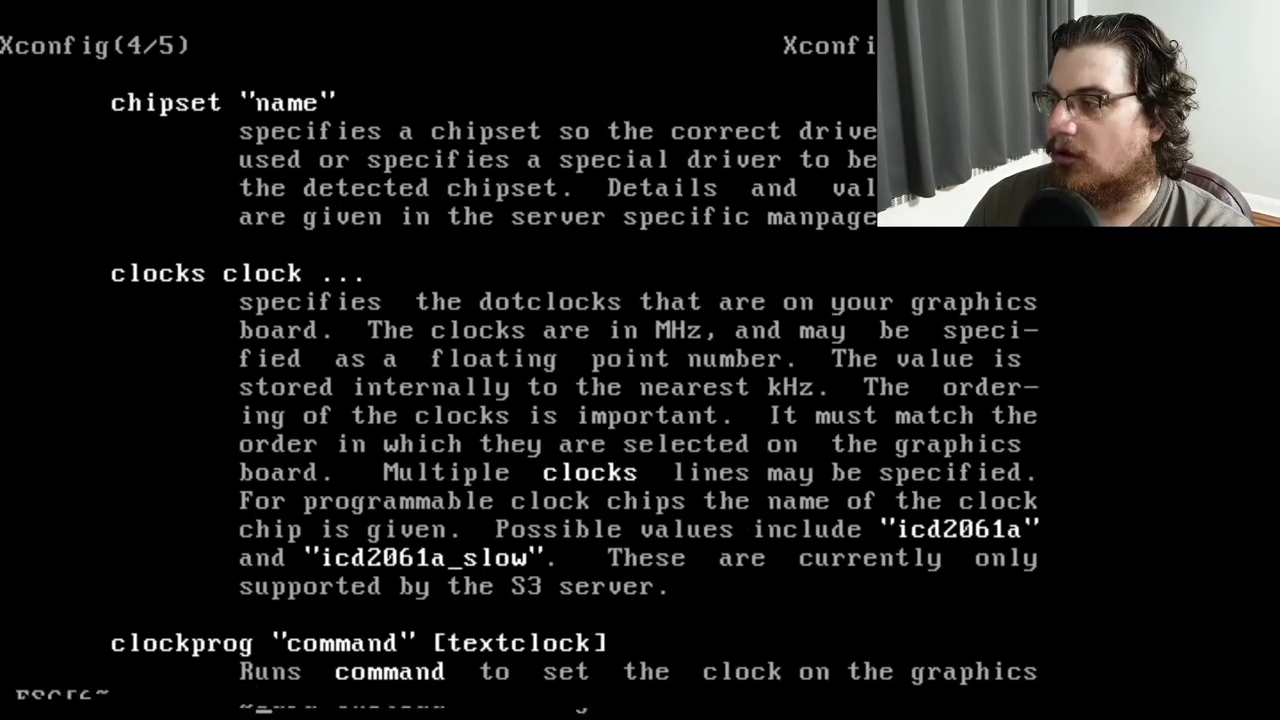
pyautogui.press('Down')
pyautogui.press('Down')
pyautogui.press('Down')
pyautogui.press('Down')
pyautogui.press('Down')
pyautogui.press('Down')
pyautogui.press('Down')
pyautogui.press('Down')
pyautogui.press('Down')
pyautogui.press('Down')
pyautogui.press('Down')
pyautogui.press('Down')
pyautogui.press('Down')
pyautogui.press('Down')
pyautogui.press('Down')
pyautogui.press('Down')
pyautogui.press('Down')
pyautogui.press('Down')
pyautogui.press('Down')
pyautogui.press('Down')
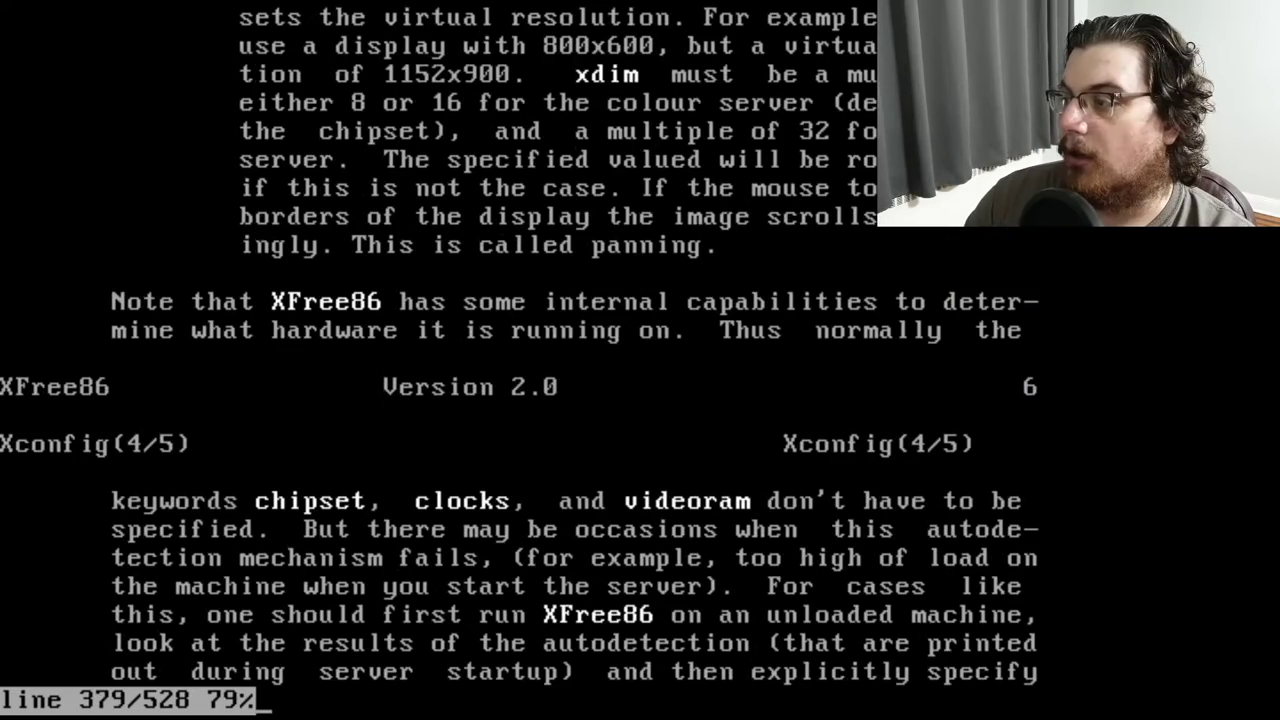
pyautogui.press('/')
pyautogui.write('PS2')
pyautogui.press('Return')
pyautogui.press('Return')
pyautogui.press('Return')
pyautogui.press('Return')
pyautogui.press('Down')
pyautogui.press('Down')
pyautogui.press('Down')
pyautogui.press('Down')
pyautogui.press('Down')
pyautogui.press('Down')
pyautogui.press('Down')
pyautogui.press('Down')
pyautogui.press('Down')
pyautogui.press('Down')
pyautogui.press('Down')
pyautogui.press('Down')
pyautogui.press('Down')
pyautogui.press('Down')
pyautogui.press('Down')
pyautogui.press('Down')
pyautogui.press('Down')
pyautogui.press('Down')
pyautogui.press('Down')
pyautogui.press('Down')
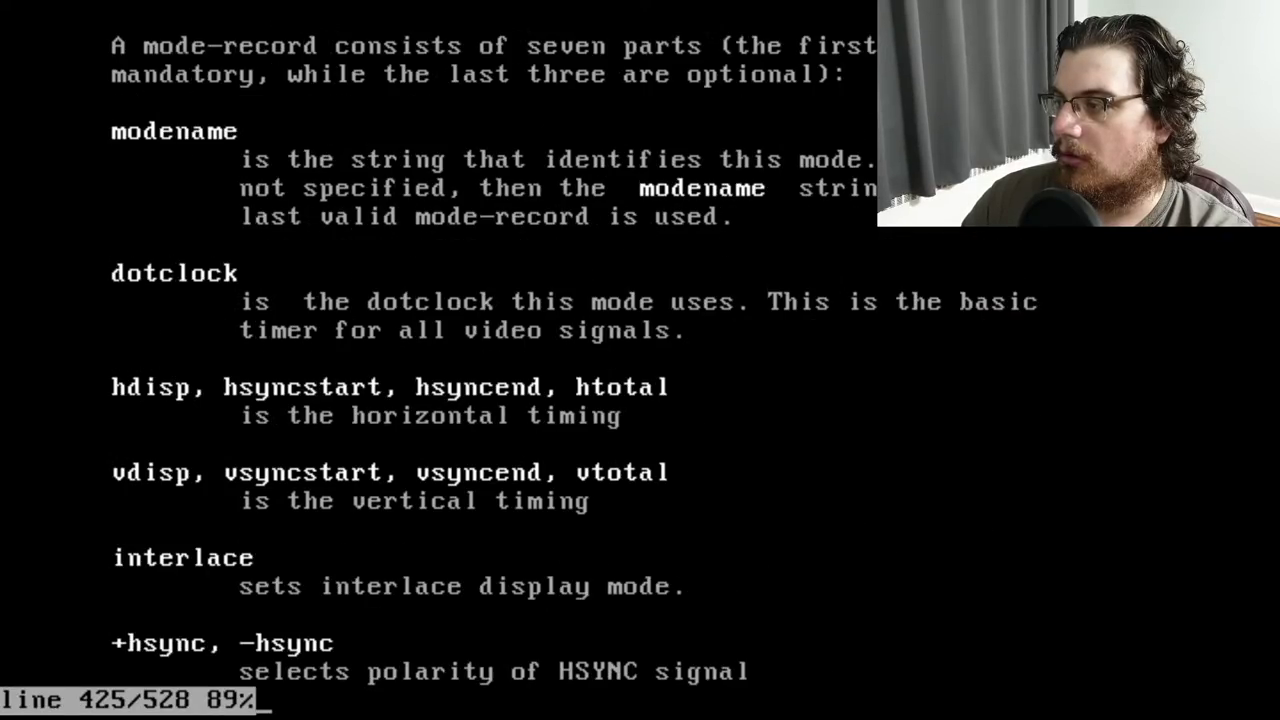
pyautogui.press('Down')
pyautogui.press('Down')
pyautogui.press('Down')
pyautogui.press('Down')
pyautogui.press('Down')
pyautogui.press('Down')
pyautogui.press('Down')
pyautogui.press('Down')
pyautogui.press('Down')
pyautogui.press('Down')
pyautogui.press('Down')
pyautogui.press('Down')
pyautogui.press('Down')
pyautogui.press('Down')
pyautogui.press('Down')
pyautogui.press('Down')
pyautogui.press('Down')
pyautogui.press('Down')
pyautogui.press('Down')
pyautogui.press('Down')
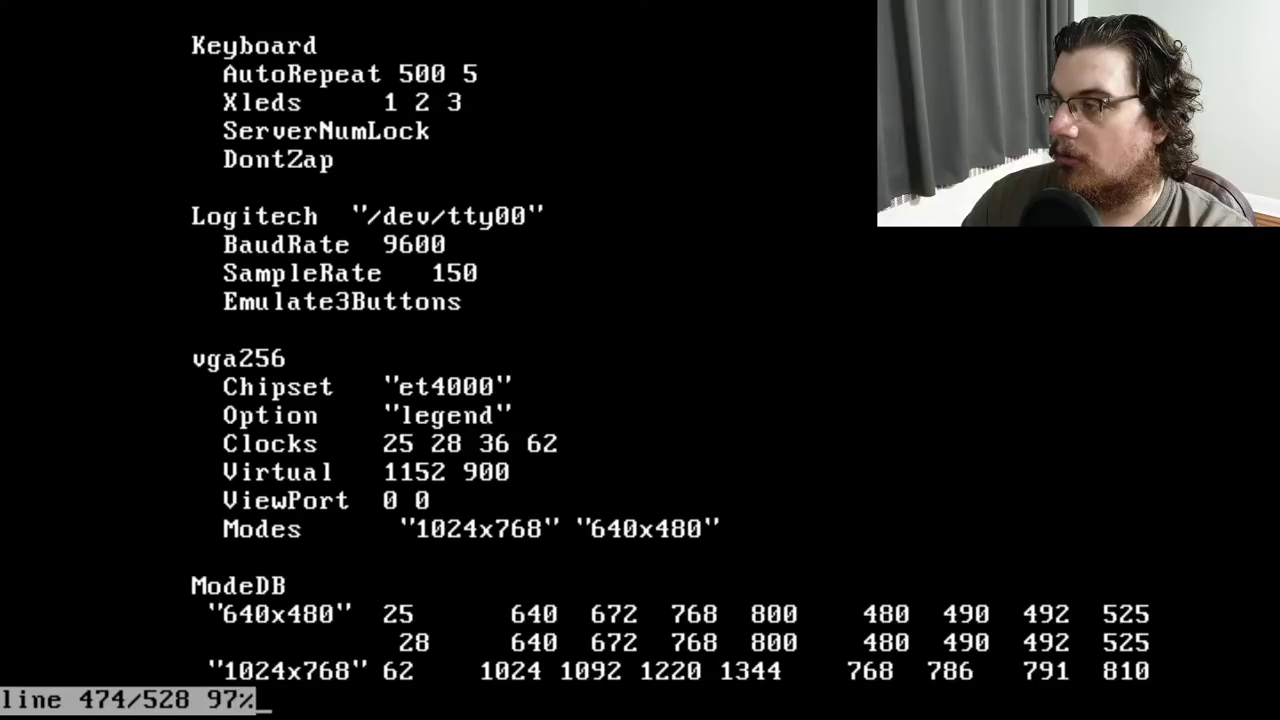
pyautogui.press('Down')
pyautogui.press('Down')
pyautogui.press('Down')
pyautogui.press('Down')
pyautogui.press('Down')
pyautogui.press('Down')
pyautogui.press('Down')
pyautogui.press('Down')
pyautogui.press('Down')
pyautogui.press('Down')
pyautogui.press('Down')
pyautogui.press('Down')
pyautogui.press('Down')
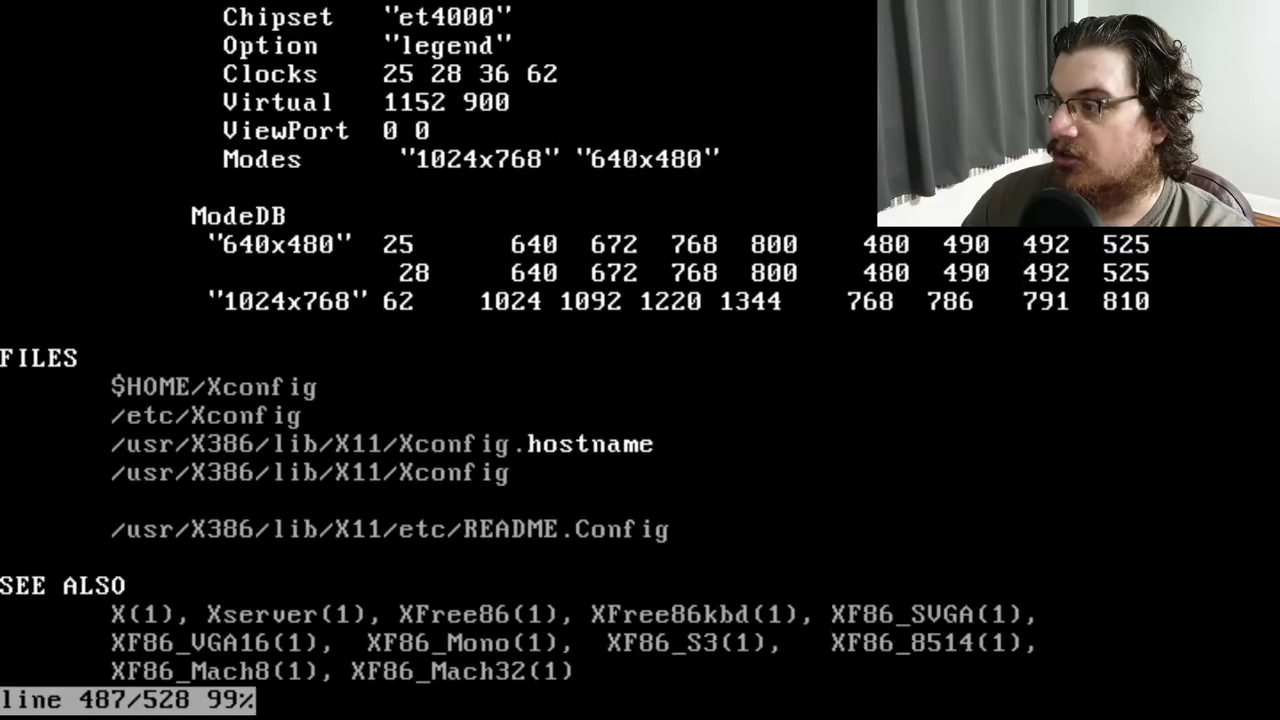
pyautogui.press('Up')
pyautogui.press('Up')
pyautogui.press('Up')
pyautogui.press('Up')
pyautogui.press('Up')
pyautogui.press('Up')
pyautogui.press('Up')
pyautogui.press('Up')
pyautogui.press('Up')
pyautogui.press('Up')
pyautogui.press('Up')
pyautogui.press('Up')
pyautogui.press('Up')
pyautogui.press('Up')
pyautogui.press('Up')
pyautogui.press('Up')
pyautogui.press('Up')
pyautogui.press('Up')
pyautogui.press('Up')
pyautogui.press('Up')
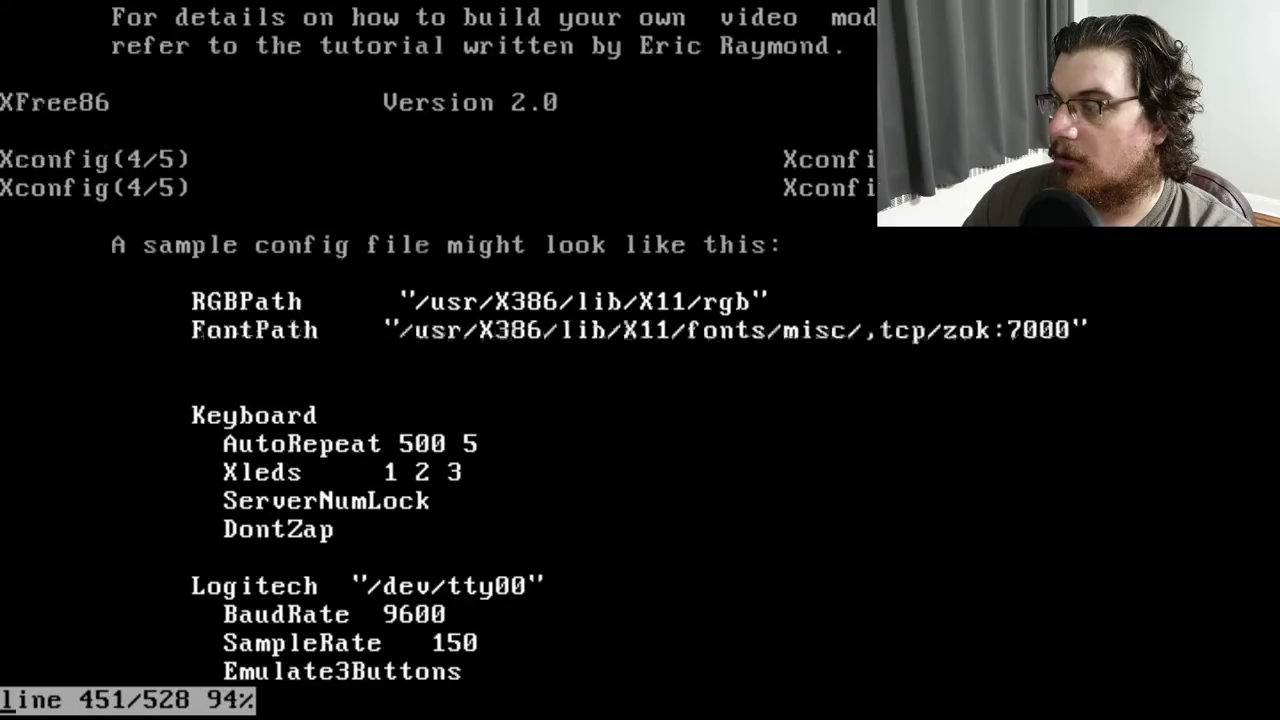
pyautogui.press('Up')
pyautogui.press('Up')
pyautogui.press('Up')
pyautogui.press('Up')
pyautogui.press('Up')
pyautogui.press('Up')
pyautogui.press('Up')
pyautogui.press('Up')
pyautogui.press('Up')
pyautogui.press('Up')
pyautogui.press('Up')
pyautogui.press('Up')
pyautogui.press('Up')
pyautogui.press('Up')
pyautogui.press('Up')
pyautogui.press('Up')
pyautogui.press('Up')
pyautogui.press('Up')
pyautogui.press('Up')
pyautogui.press('Up')
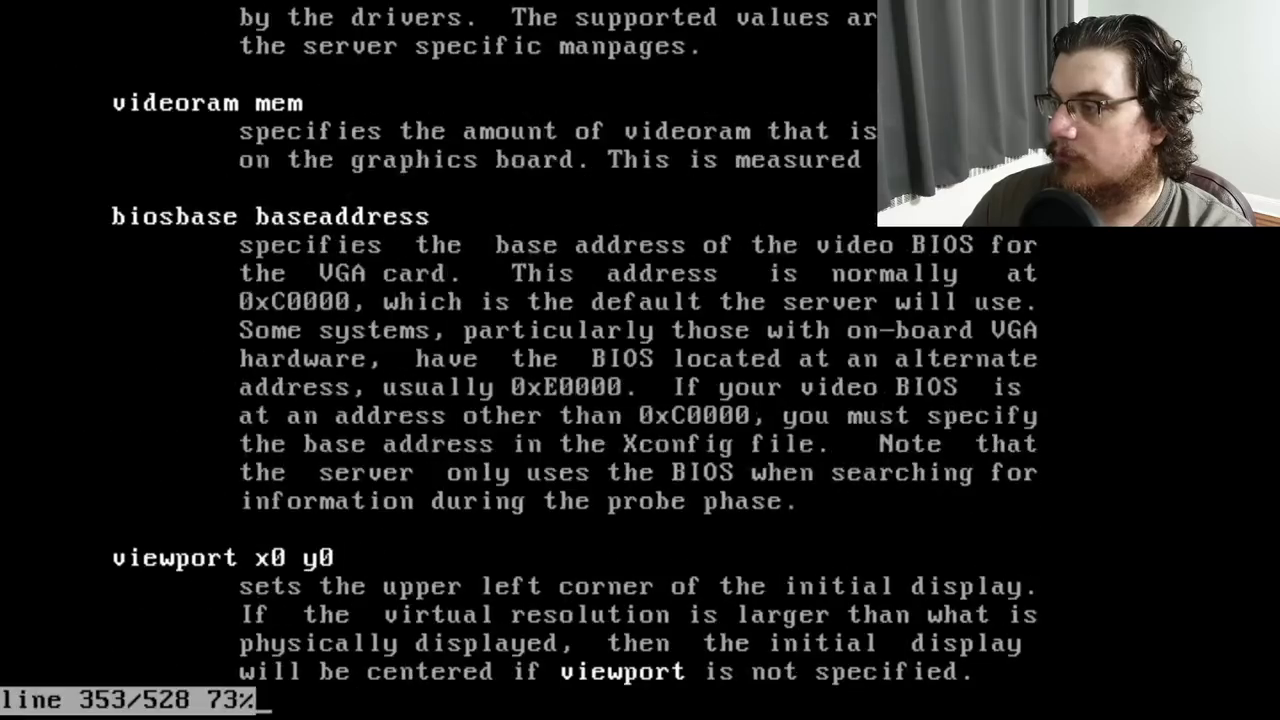
pyautogui.press('Up')
pyautogui.press('Up')
pyautogui.press('Up')
pyautogui.press('Up')
pyautogui.press('Up')
pyautogui.press('Up')
pyautogui.press('Up')
pyautogui.press('Up')
pyautogui.press('Up')
pyautogui.press('Up')
pyautogui.press('Up')
pyautogui.press('Up')
pyautogui.press('Up')
pyautogui.press('Up')
pyautogui.press('Up')
pyautogui.press('Up')
pyautogui.press('Up')
pyautogui.press('Up')
pyautogui.press('Up')
pyautogui.press('Up')
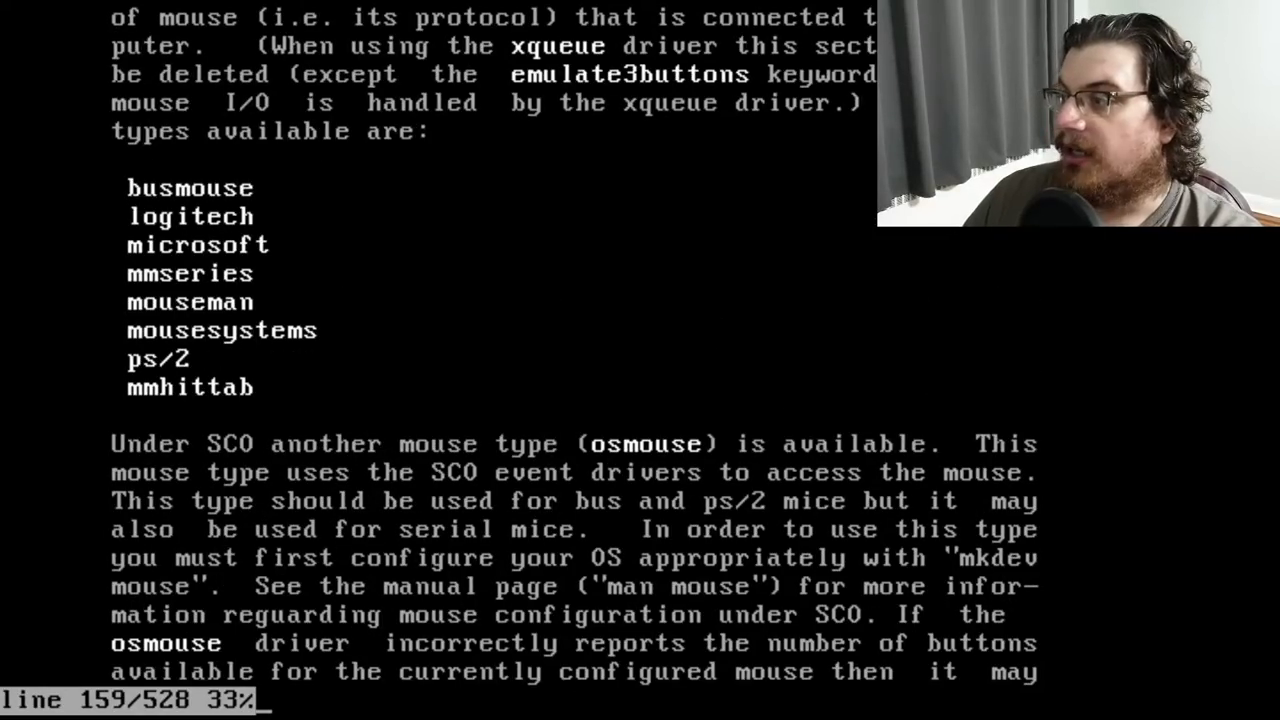
# Close the manual and resume the suspended vi session on Xconfig with fg
pyautogui.press('q')
pyautogui.press('Up')
pyautogui.press('Up')
pyautogui.press('Return')
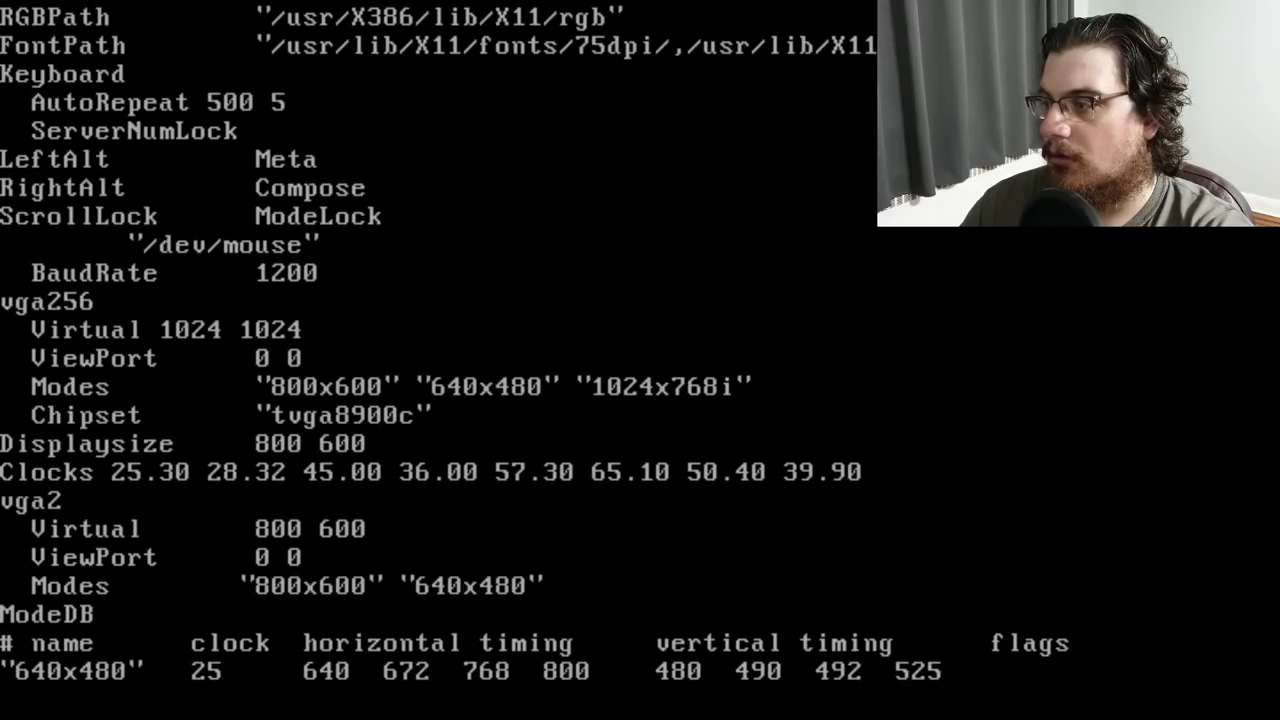
# Quit vi with :q!, discarding the unsaved edit
pyautogui.press('Down')
pyautogui.press('Up')
pyautogui.write(':q!')
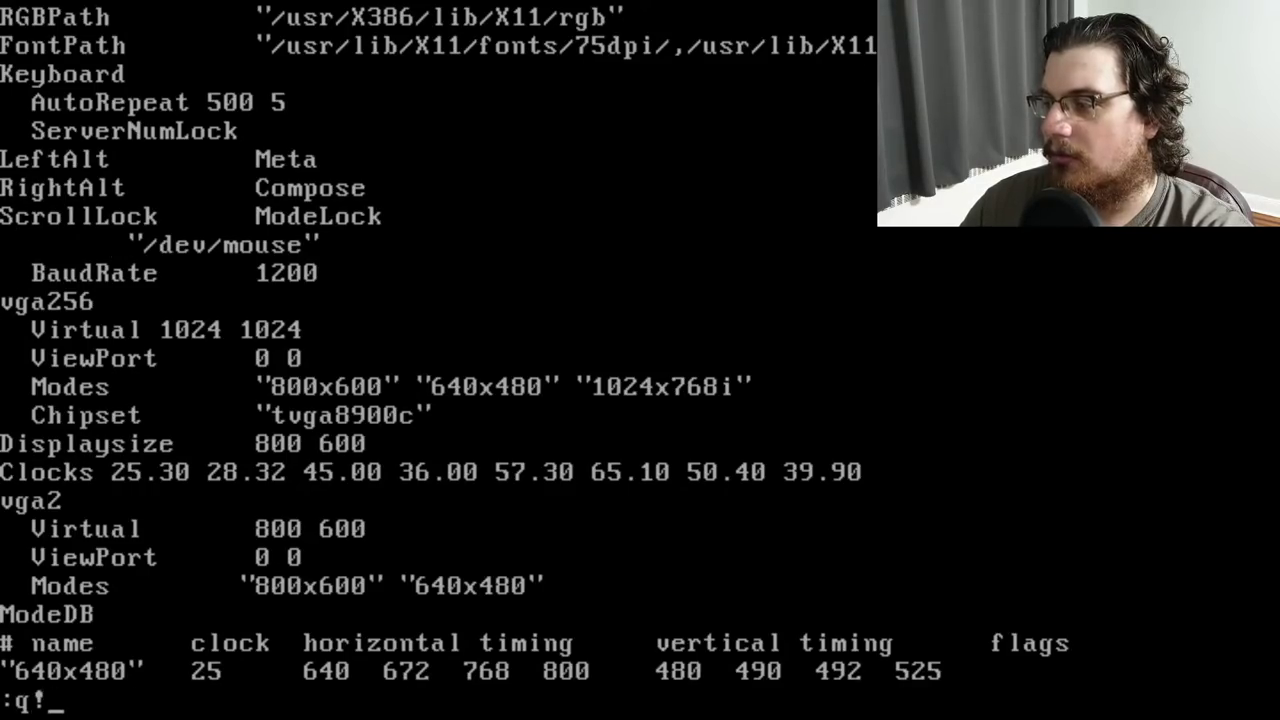
pyautogui.press('Return')
# Open Xconfig in Emacs and replace the Microsoft mouse type with MouseSystems
pyautogui.write('emacs')
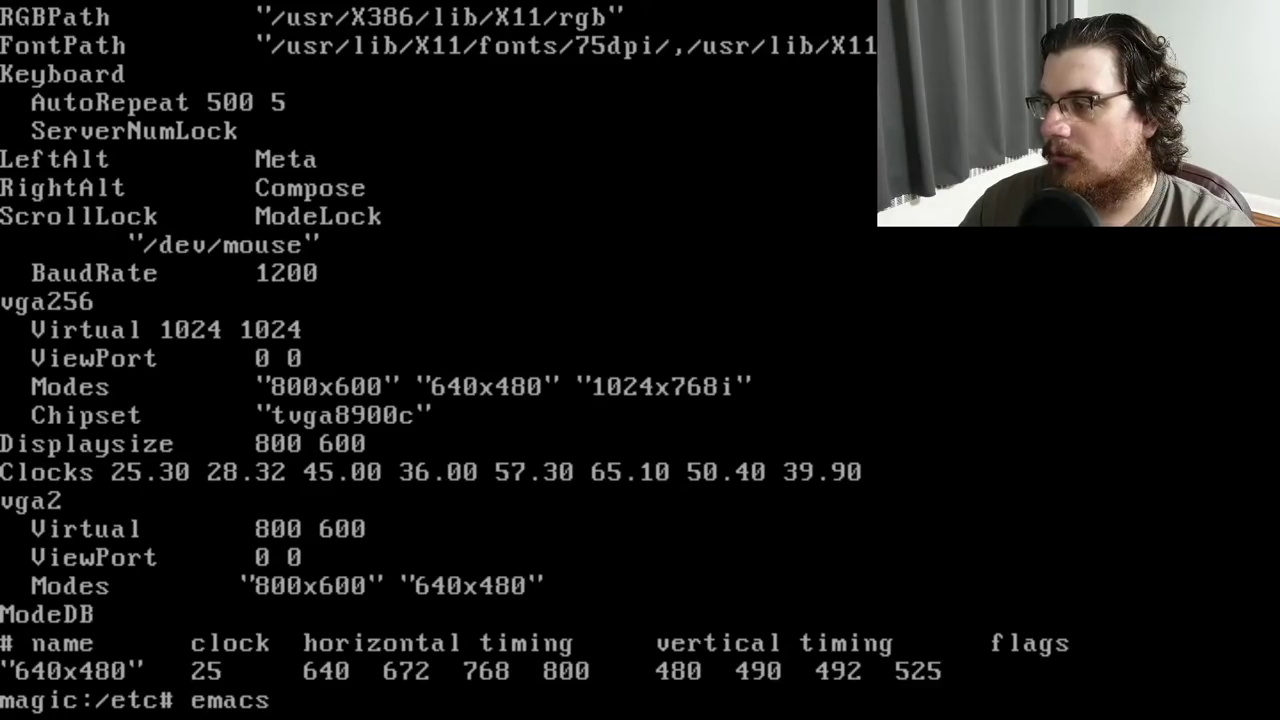
pyautogui.write(' Xconfig')
pyautogui.press('Return')
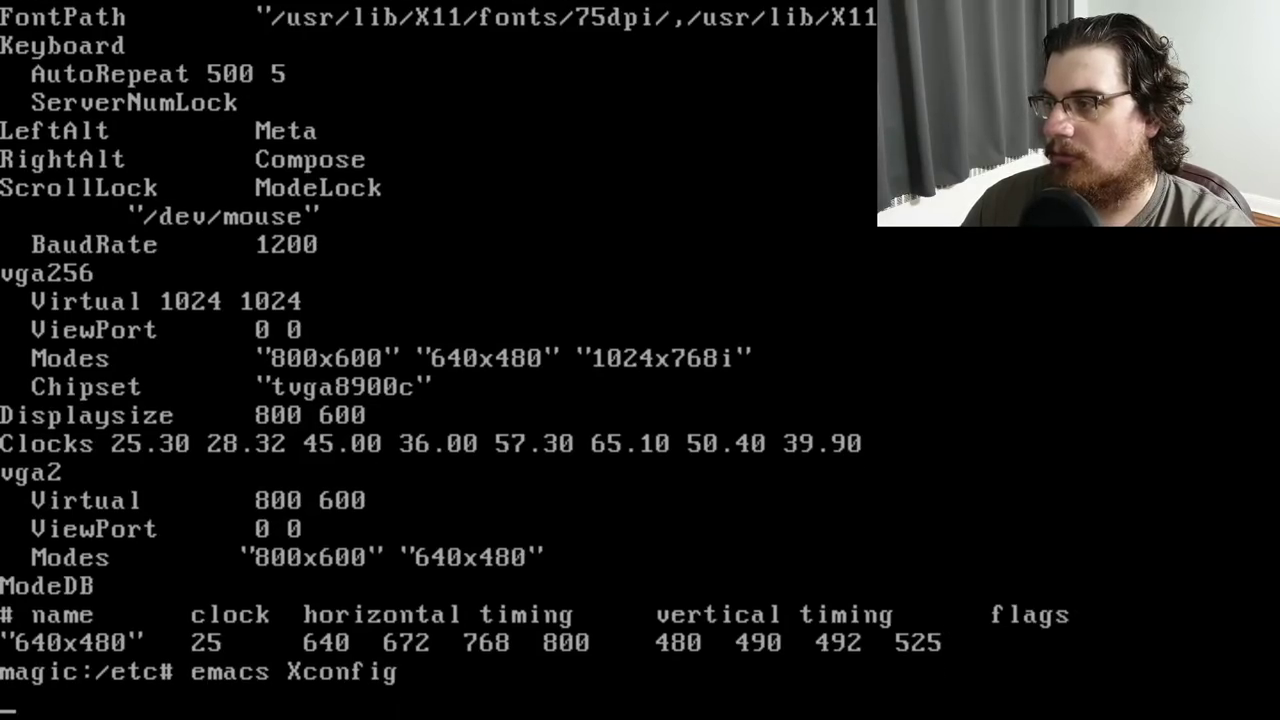
pyautogui.press('Down')
pyautogui.press('Down')
pyautogui.press('Down')
pyautogui.press('Down')
pyautogui.press('Down')
pyautogui.press('Delete')
pyautogui.press('Delete')
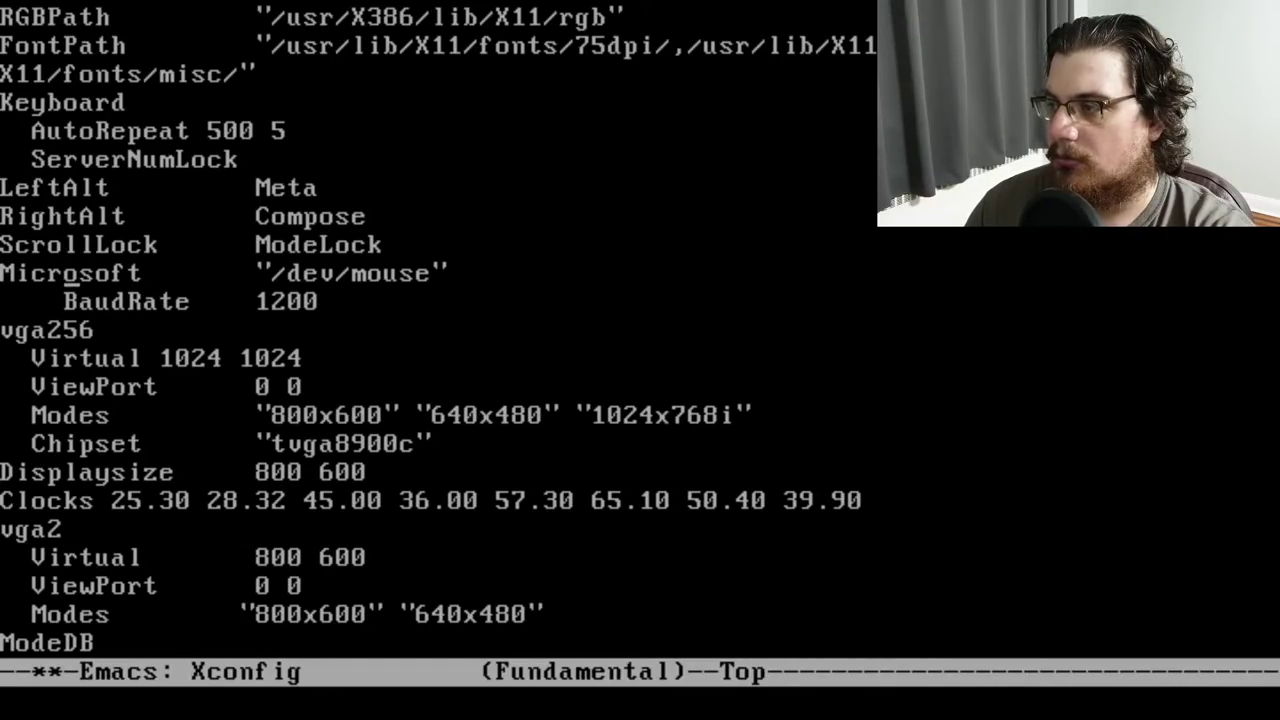
pyautogui.press('Delete')
pyautogui.press('Delete')
pyautogui.press('Delete')
pyautogui.press('BackSpace')
pyautogui.press('BackSpace')
pyautogui.press('BackSpace')
pyautogui.press('BackSpace')
pyautogui.press('Delete')
pyautogui.press('Delete')
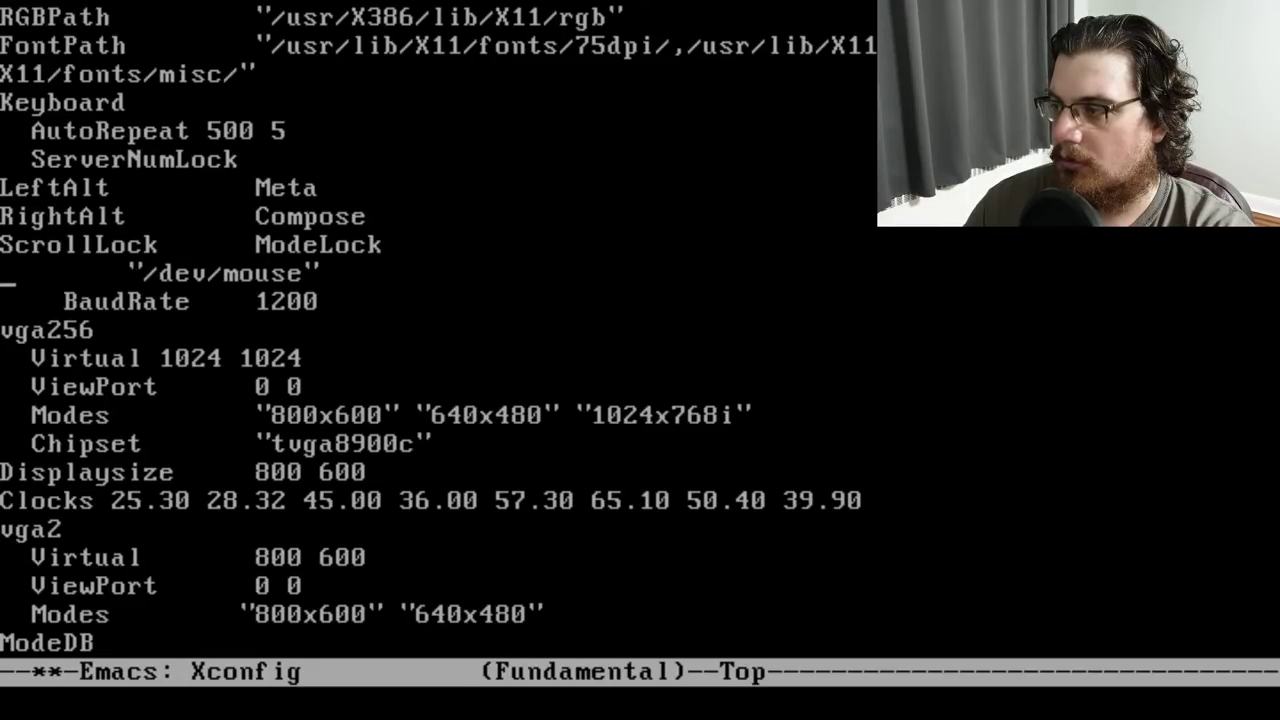
pyautogui.write('MouseSystems')
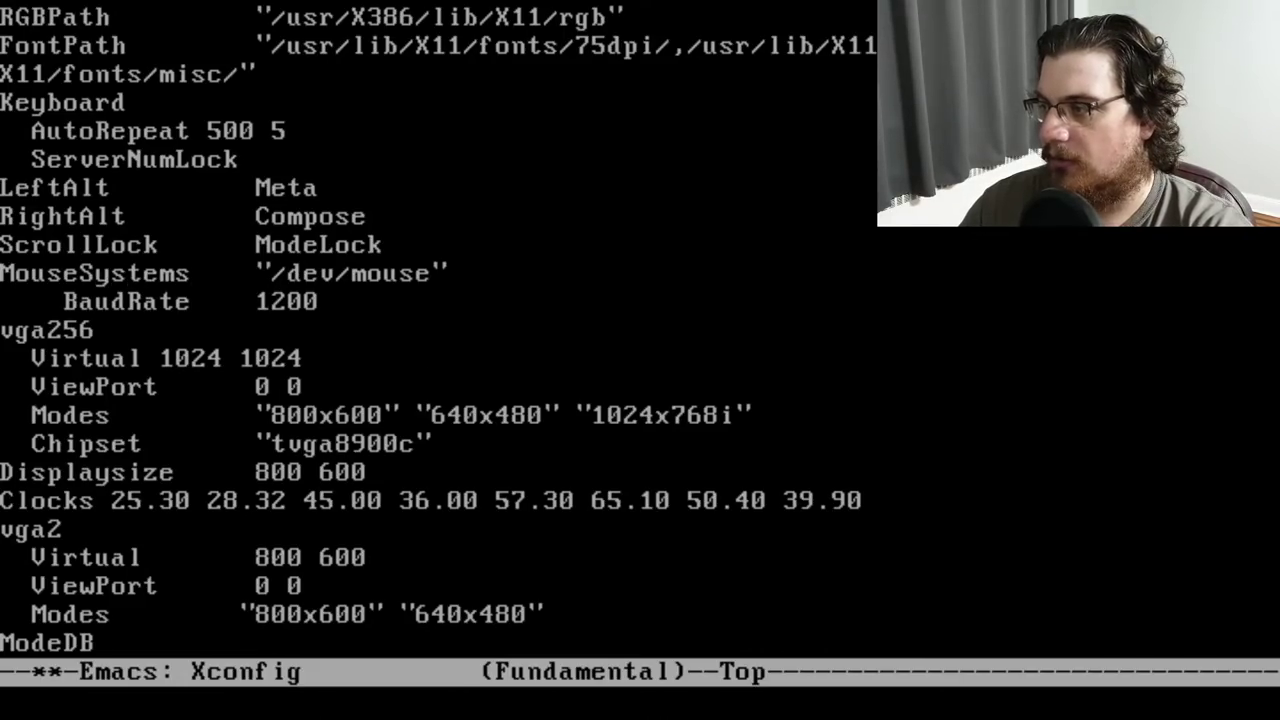
# Save the file as /etc/Xconfig, exit Emacs, and restart X with startx
pyautogui.hotkey('ctrl', 'x')
pyautogui.hotkey('ctrl', 'w')
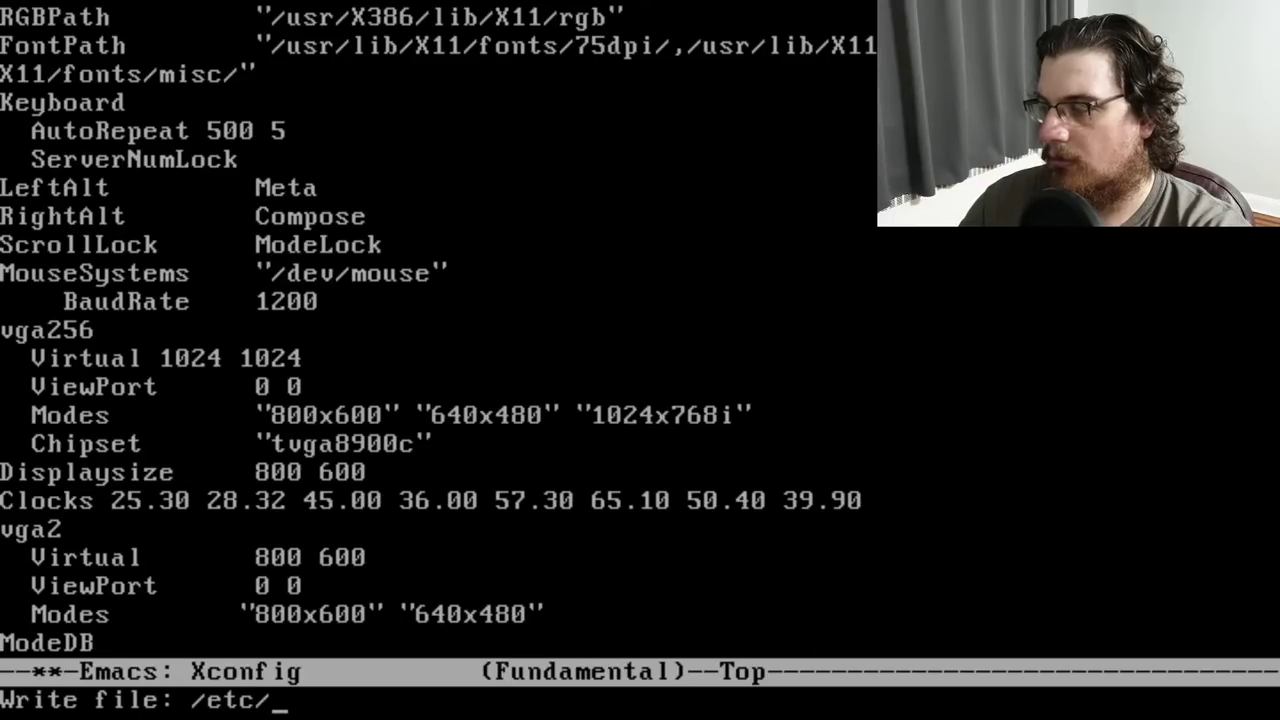
pyautogui.write('Xconfig')
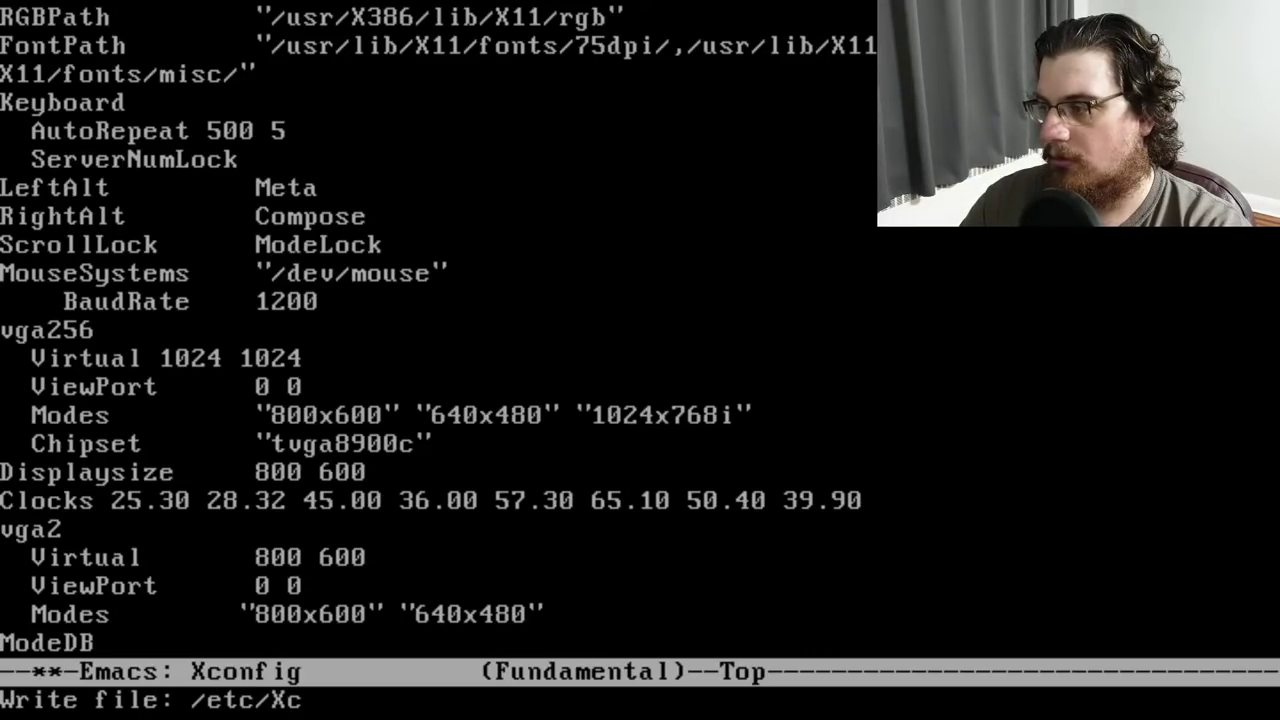
pyautogui.press('Return')
pyautogui.hotkey('ctrl', 'x')
pyautogui.hotkey('ctrl', 'c')
pyautogui.write('startx')
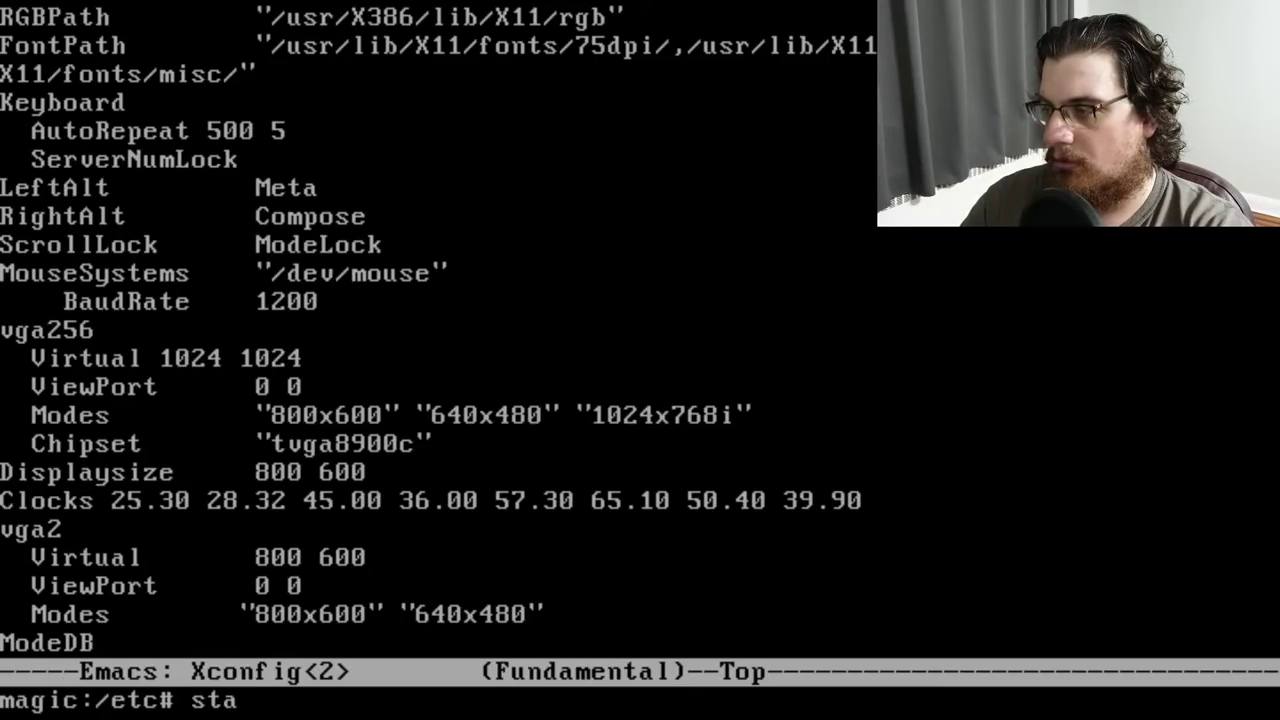
pyautogui.press('Return')
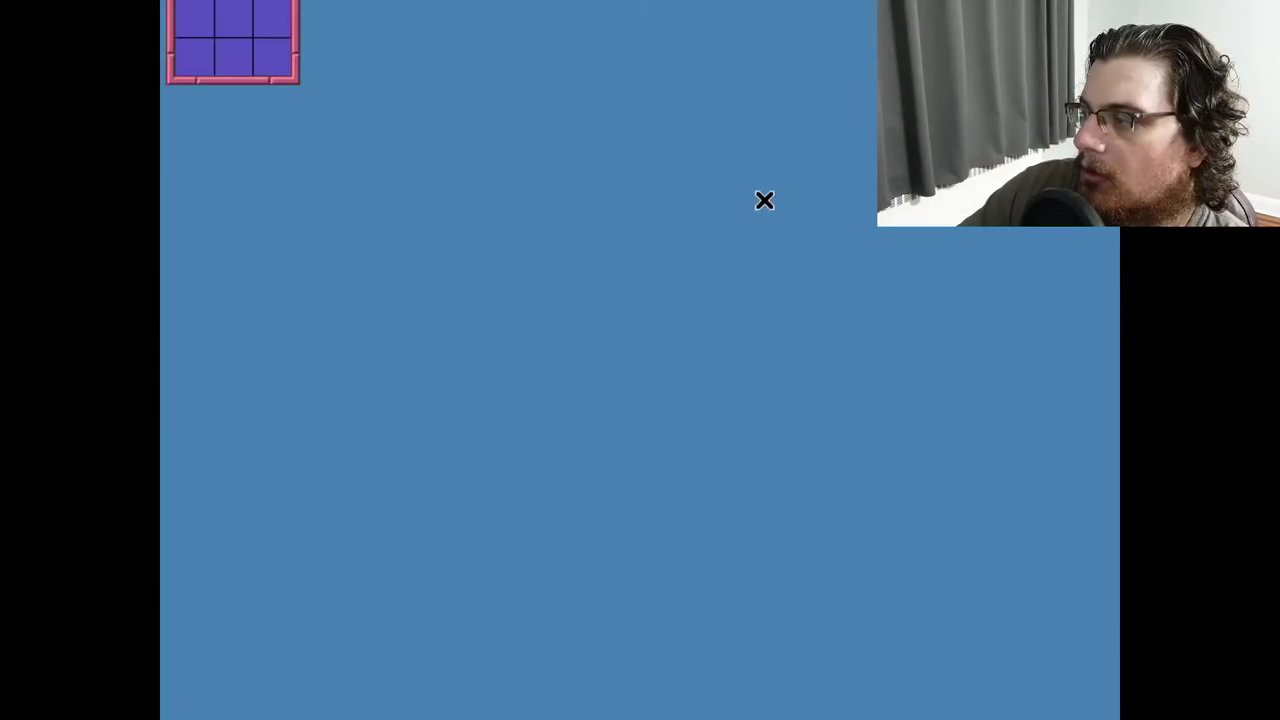
# Quit fvwm through the root Utilities menu's Exit Fvwm > Yes, Really Quit
pyautogui.click(492, 291)
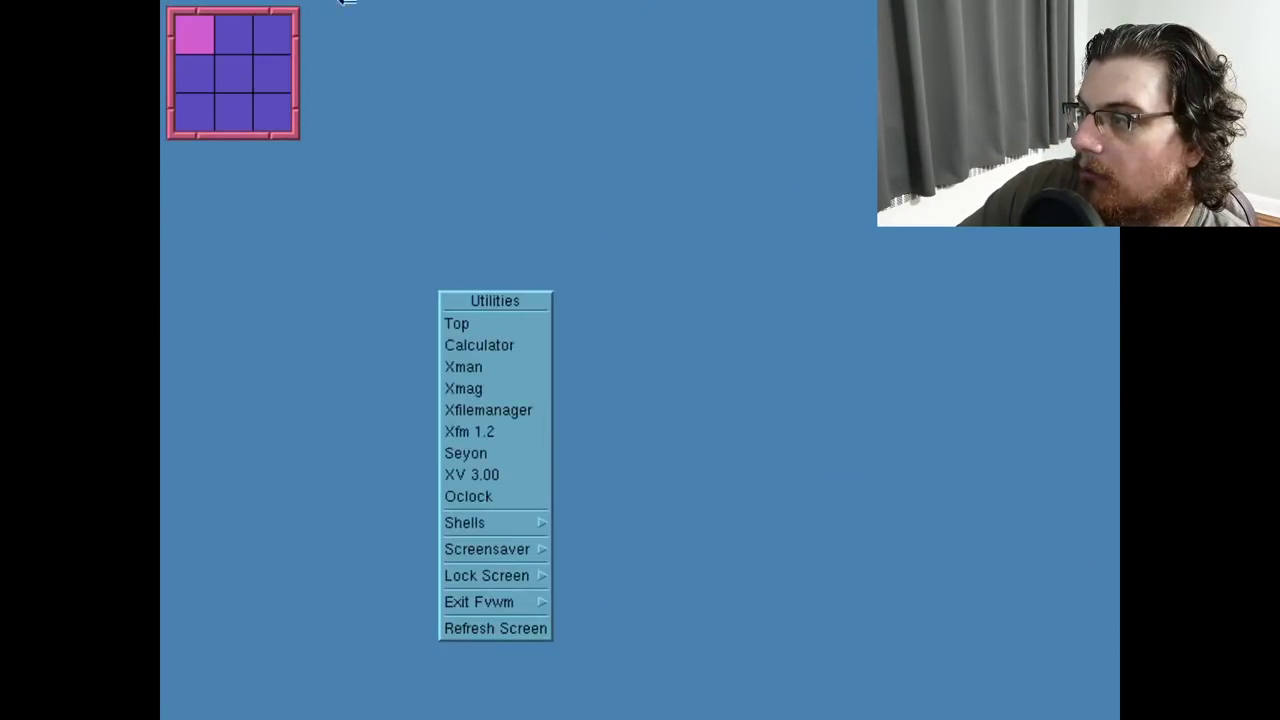
pyautogui.click(325, 5)
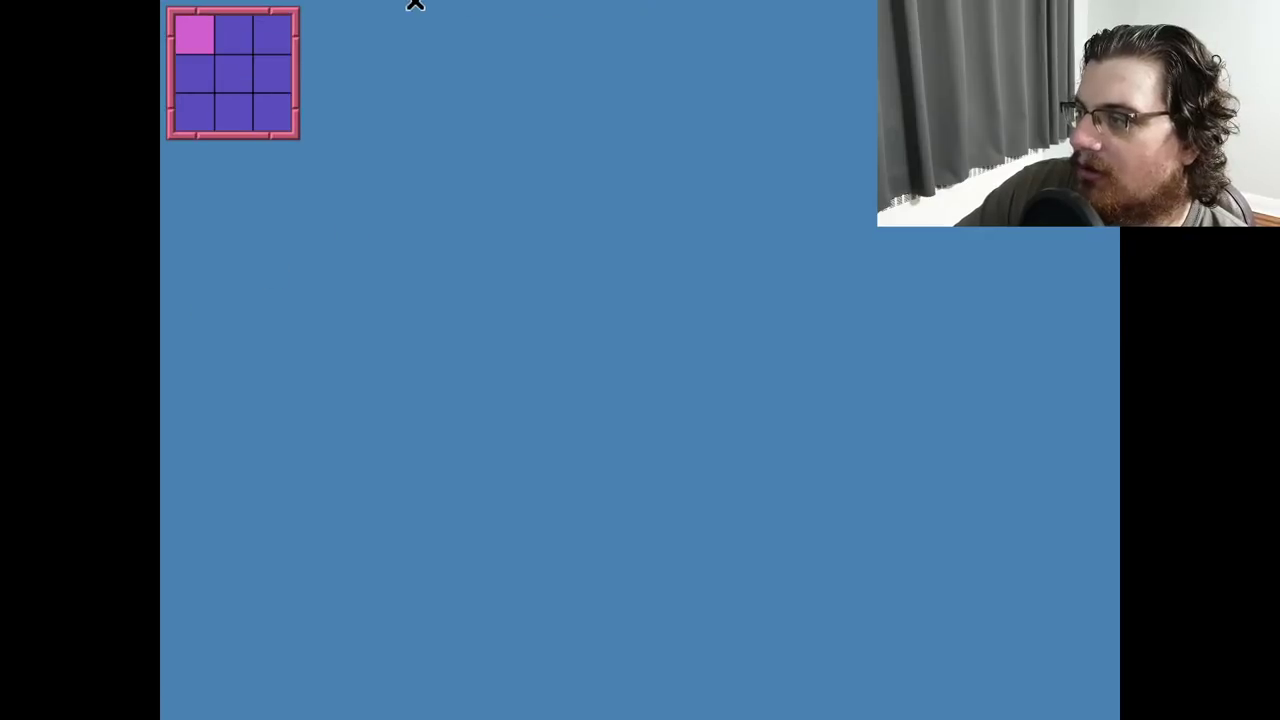
pyautogui.click(463, 341)
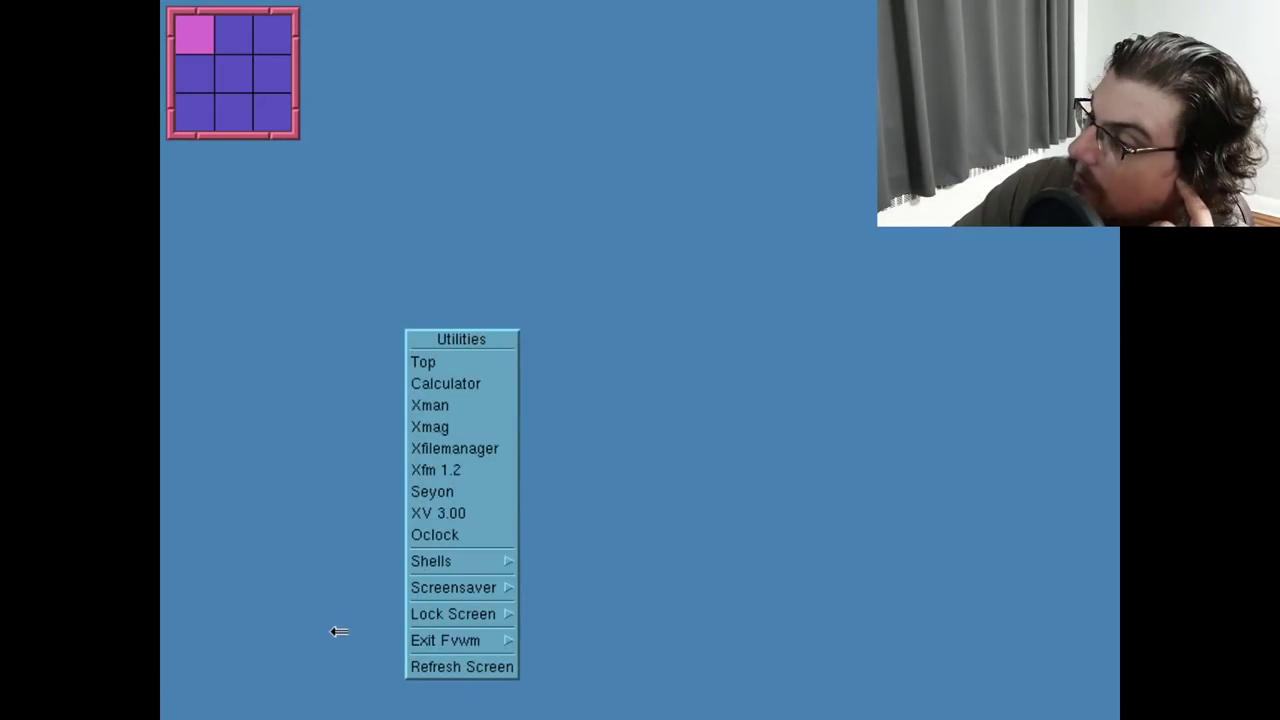
pyautogui.click(487, 662)
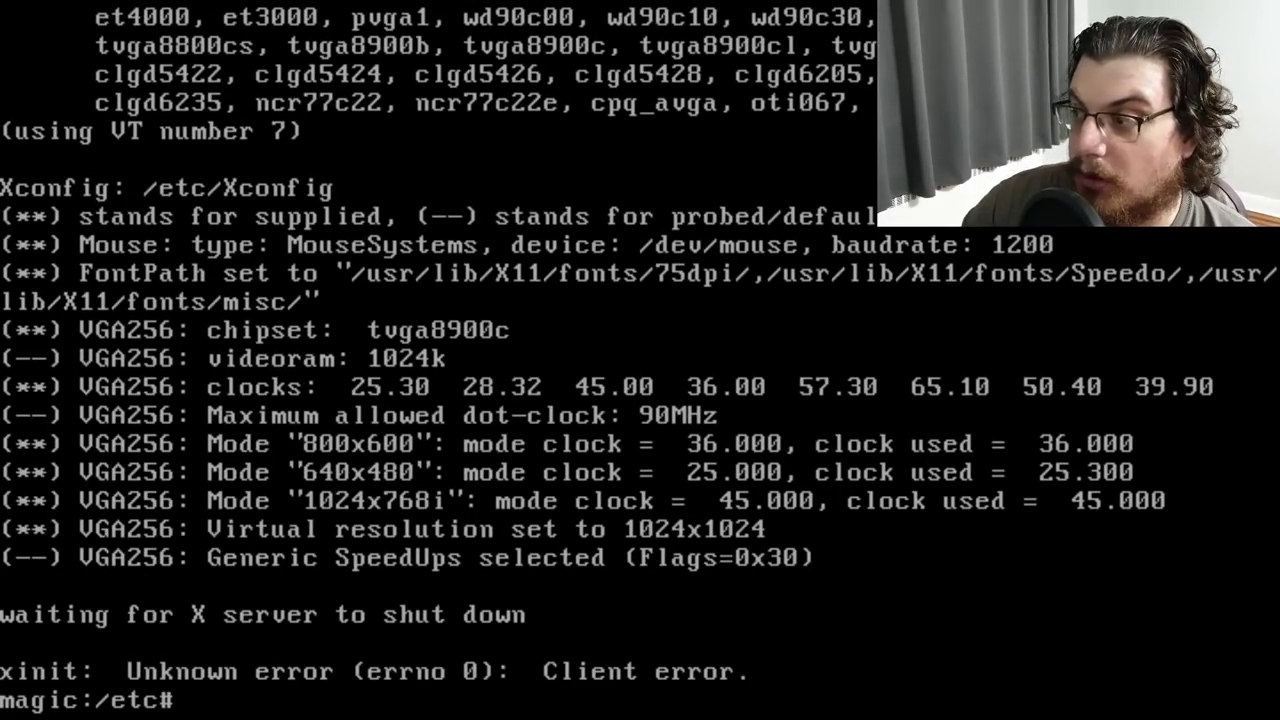
# Open Xconfig in Emacs and look over the FontPath and ModeDB sections
pyautogui.write('emacs X')
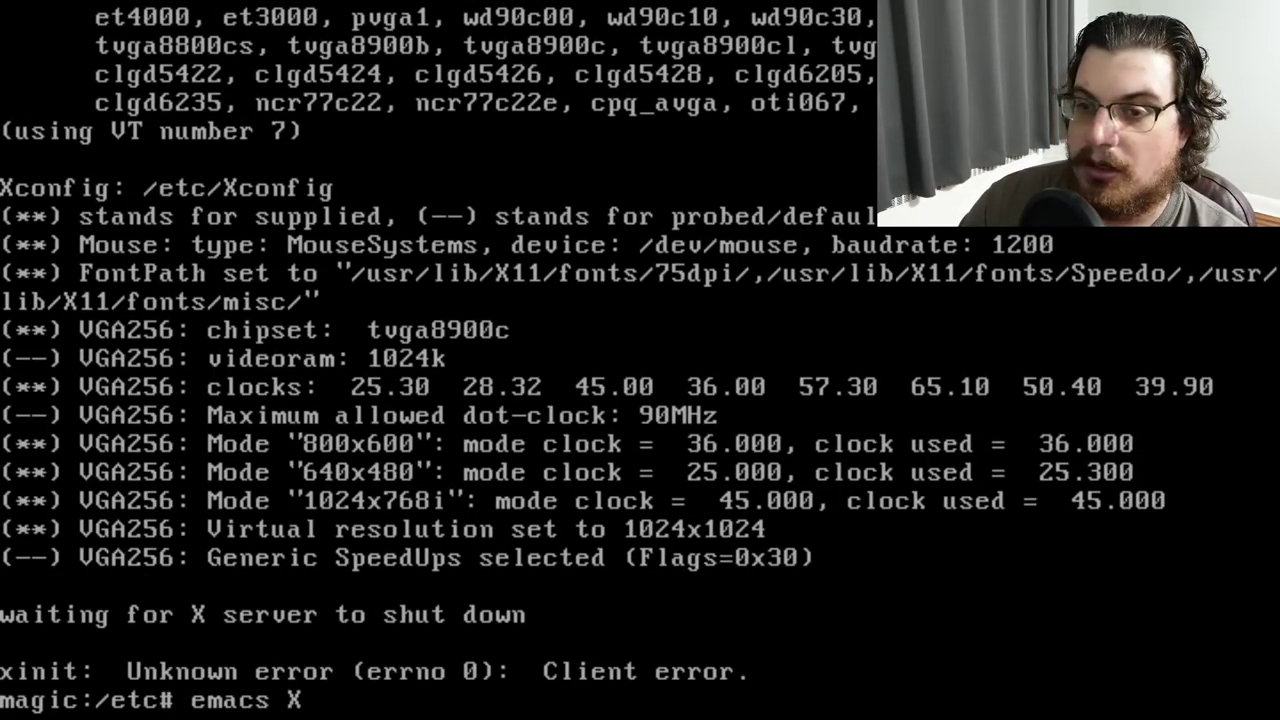
pyautogui.write('config')
pyautogui.press('Return')
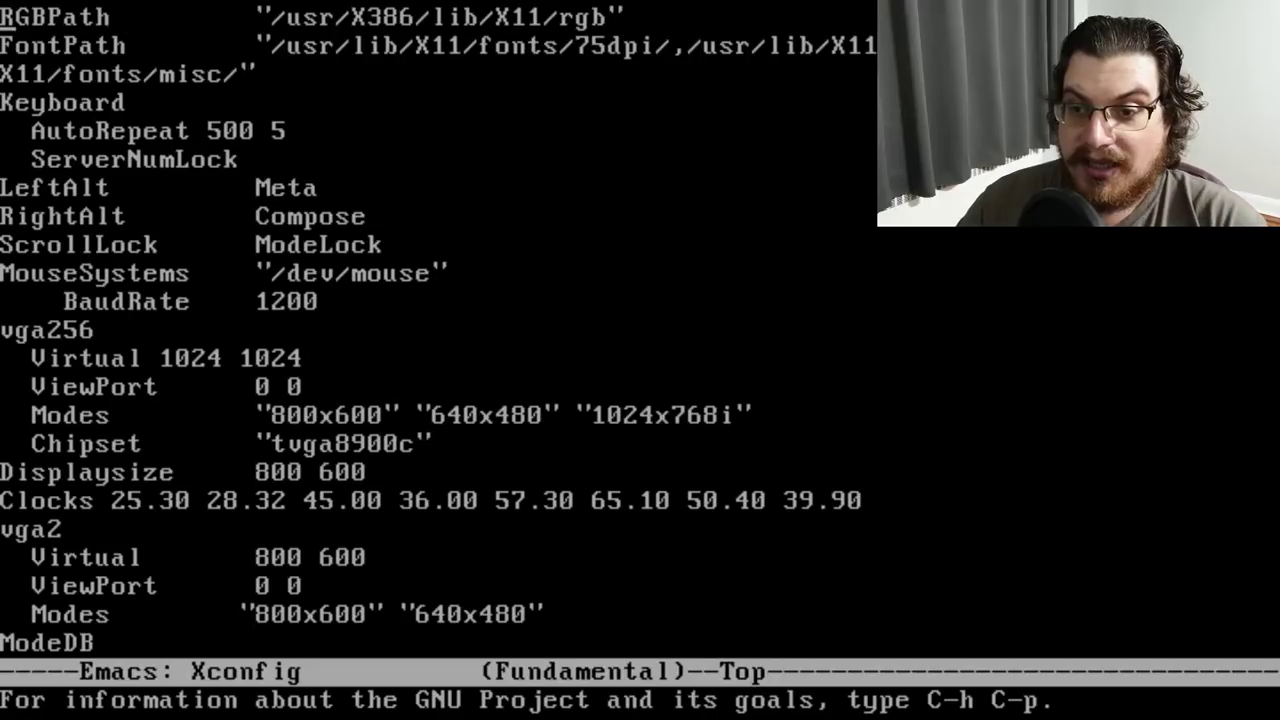
pyautogui.press('Down')
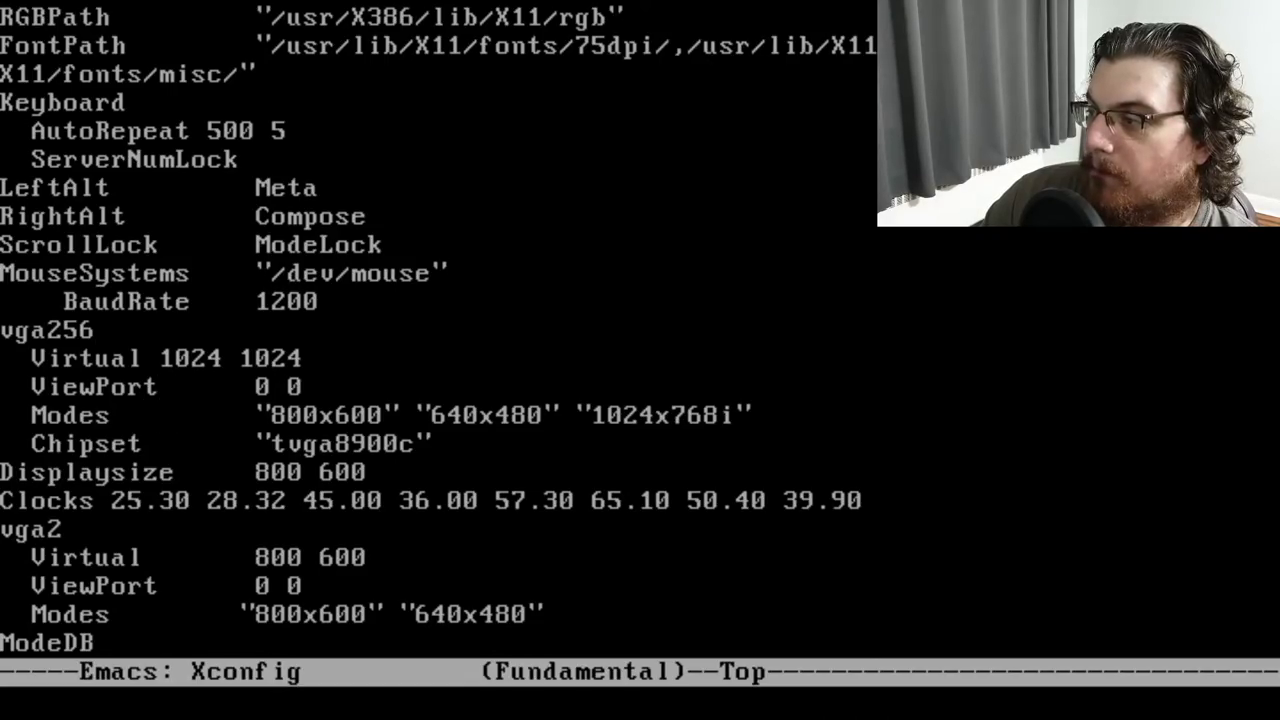
pyautogui.press('Down')
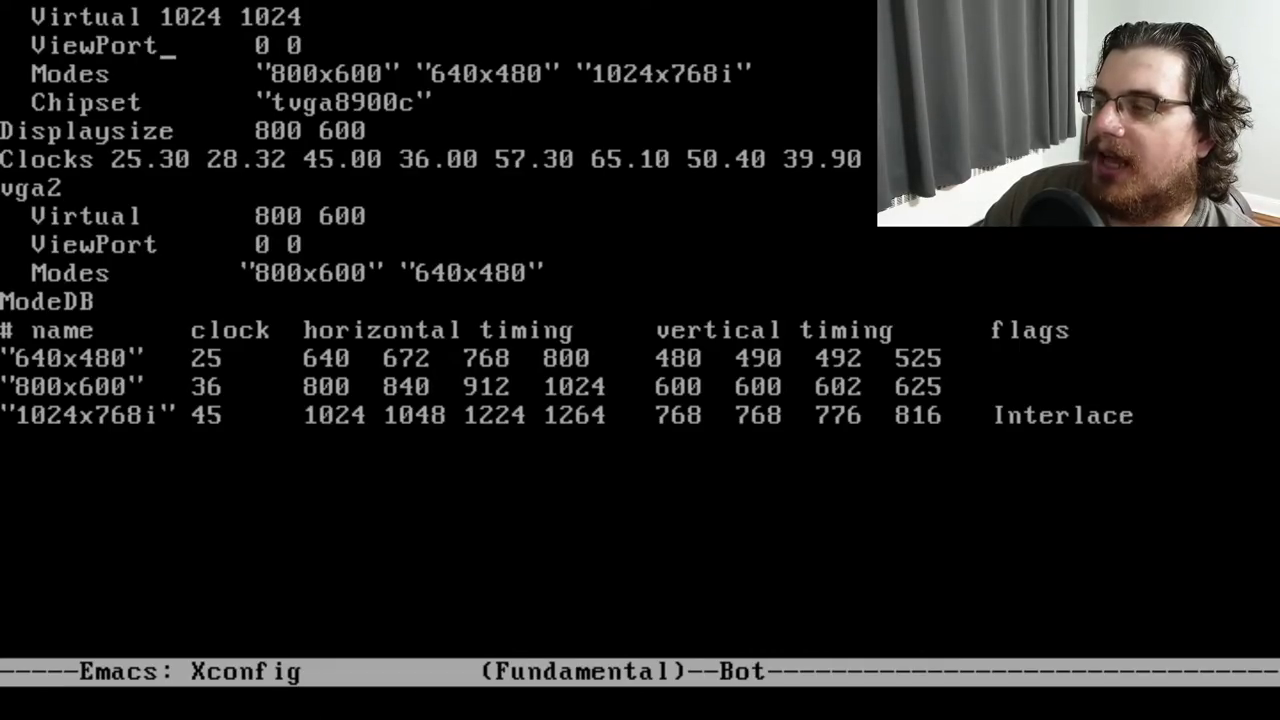
pyautogui.press('Up')
pyautogui.press('Up')
pyautogui.press('Up')
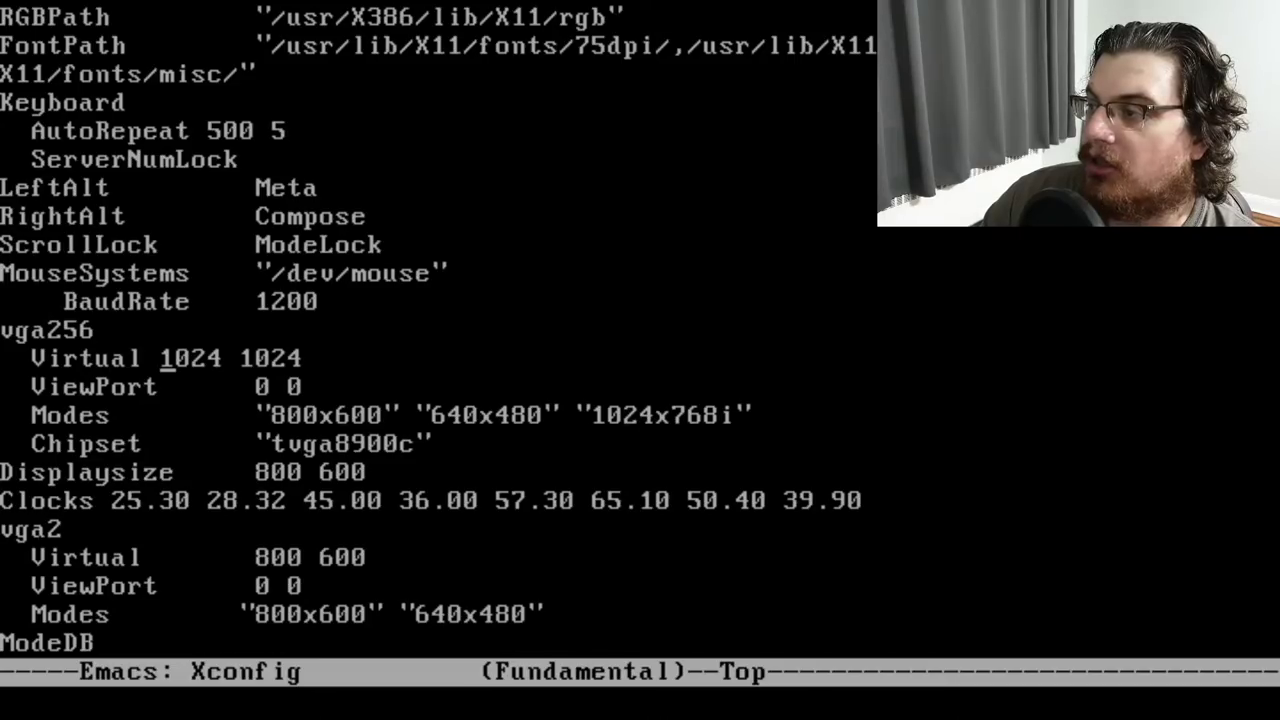
# Change the vga256 Virtual line from 1024 1024 to 800 600, save, and exit Emacs
pyautogui.press('Delete')
pyautogui.press('Delete')
pyautogui.press('Delete')
pyautogui.press('Delete')
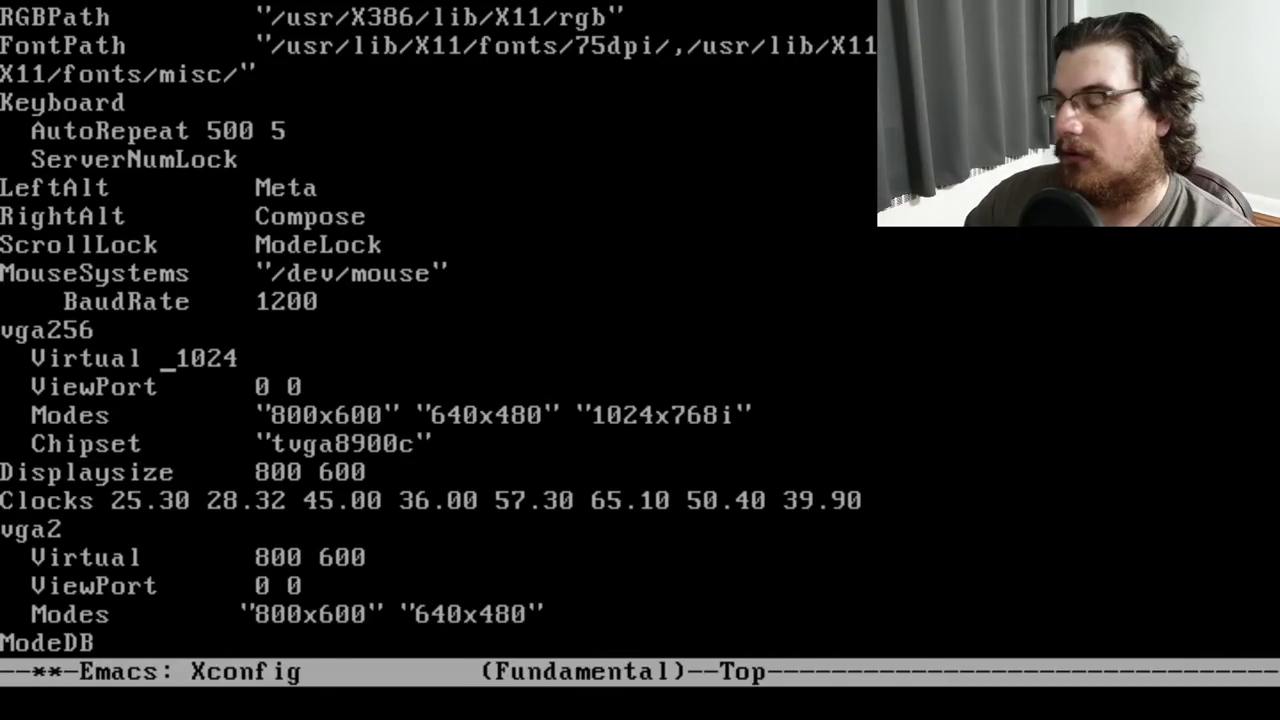
pyautogui.write('800')
pyautogui.press('Right')
pyautogui.press('Right')
pyautogui.press('Right')
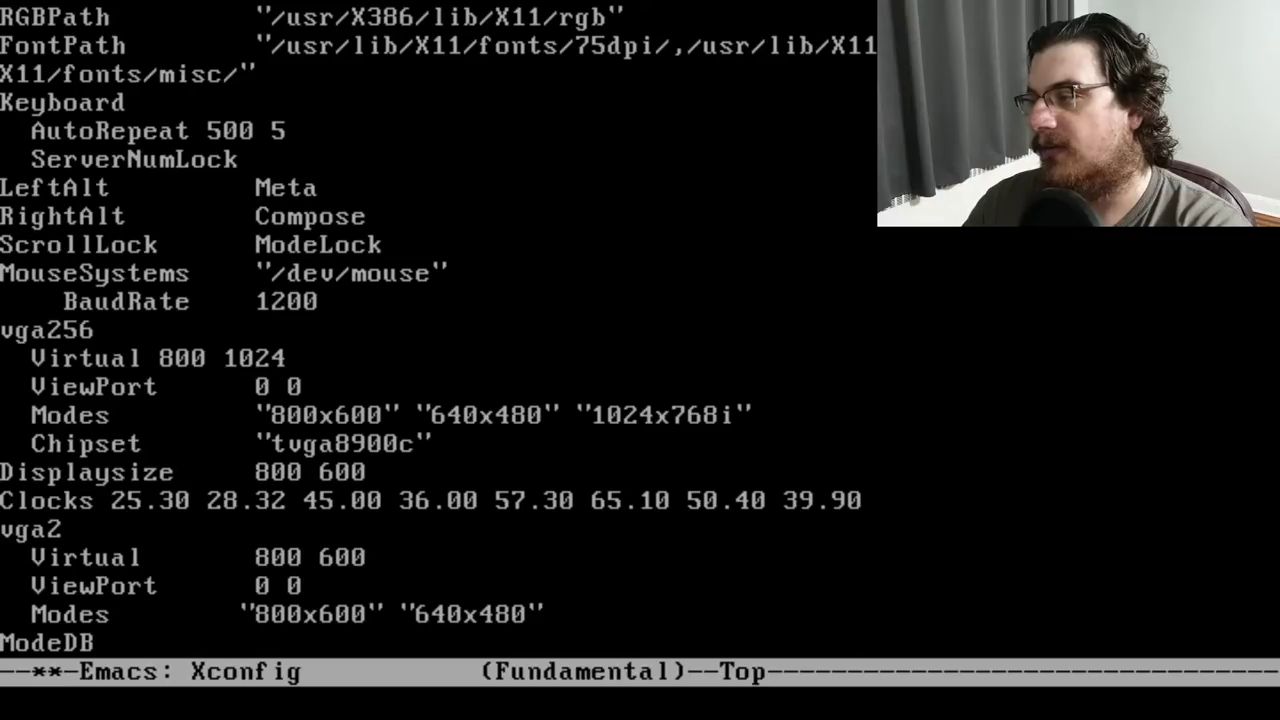
pyautogui.press('BackSpace')
pyautogui.press('BackSpace')
pyautogui.press('BackSpace')
pyautogui.press('Delete')
pyautogui.write('600')
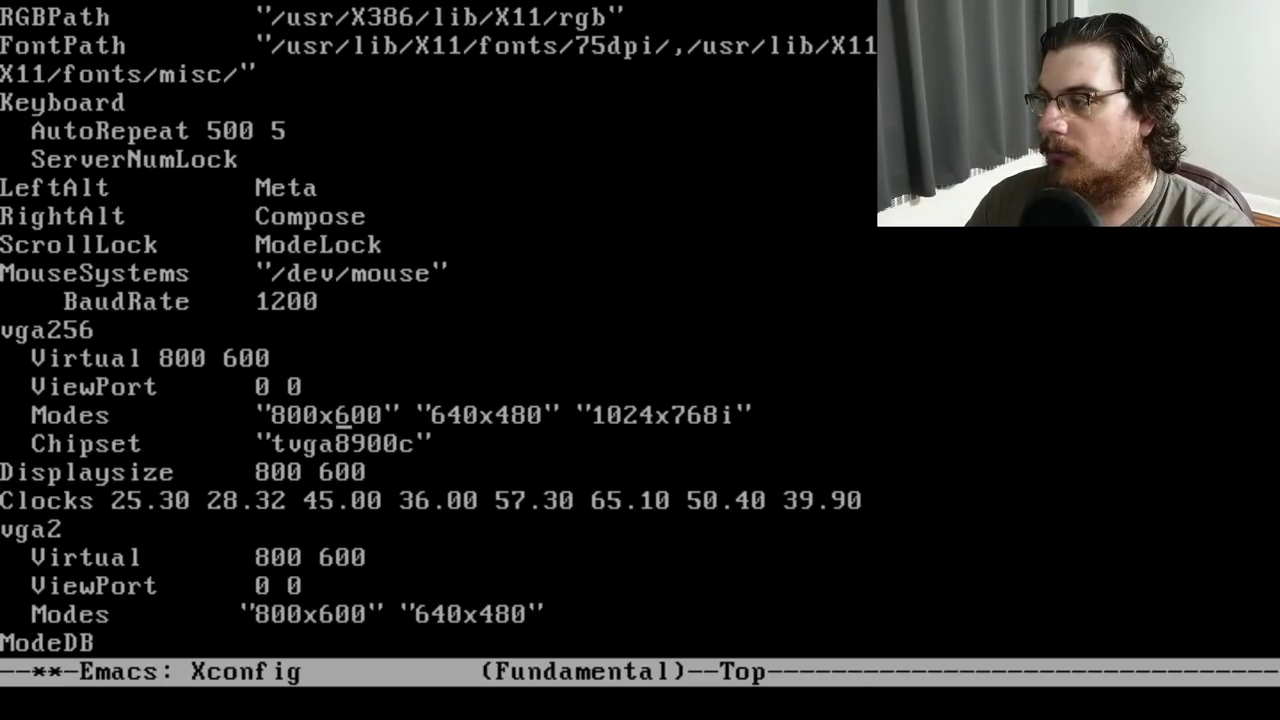
pyautogui.hotkey('ctrl', 'x')
pyautogui.hotkey('ctrl', 's')
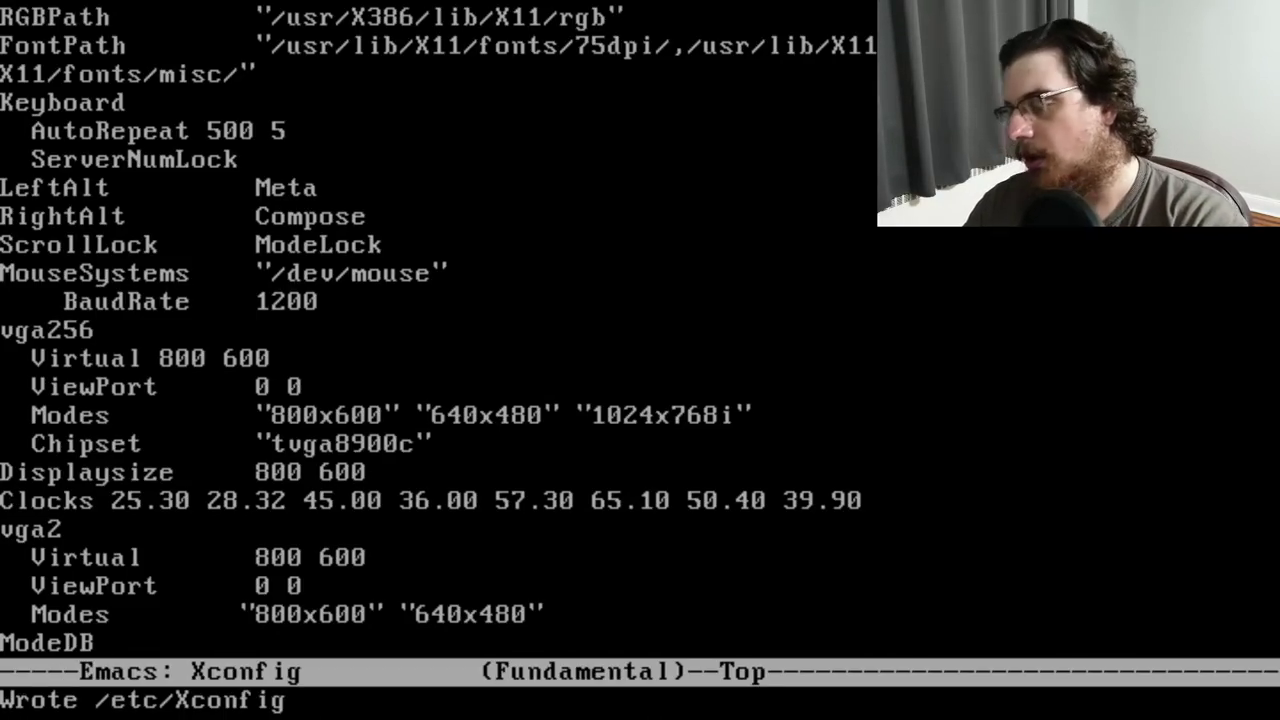
pyautogui.hotkey('ctrl', 'x')
pyautogui.hotkey('ctrl', 'c')
# Start X, then quit fvwm via the root menu's Exit Fvwm > Yes, Really Quit
pyautogui.write('start')
pyautogui.press('Return')
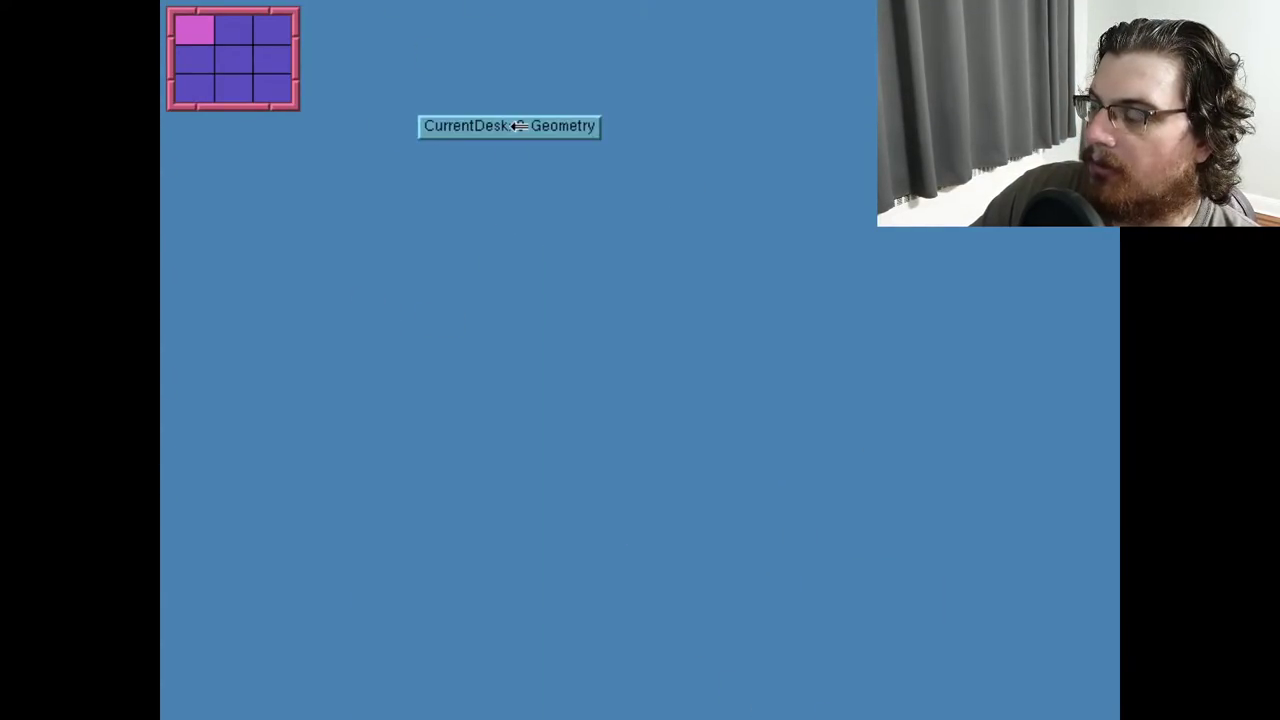
pyautogui.click(537, 184)
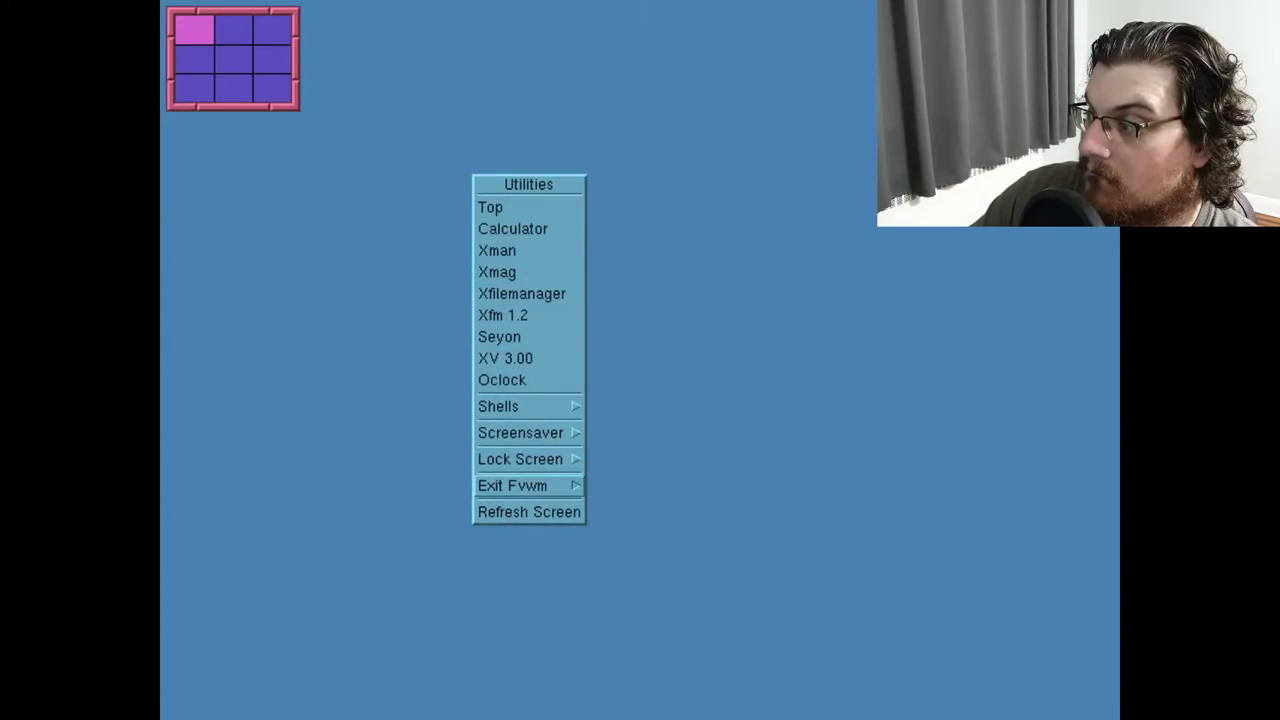
pyautogui.moveTo(500, 485)
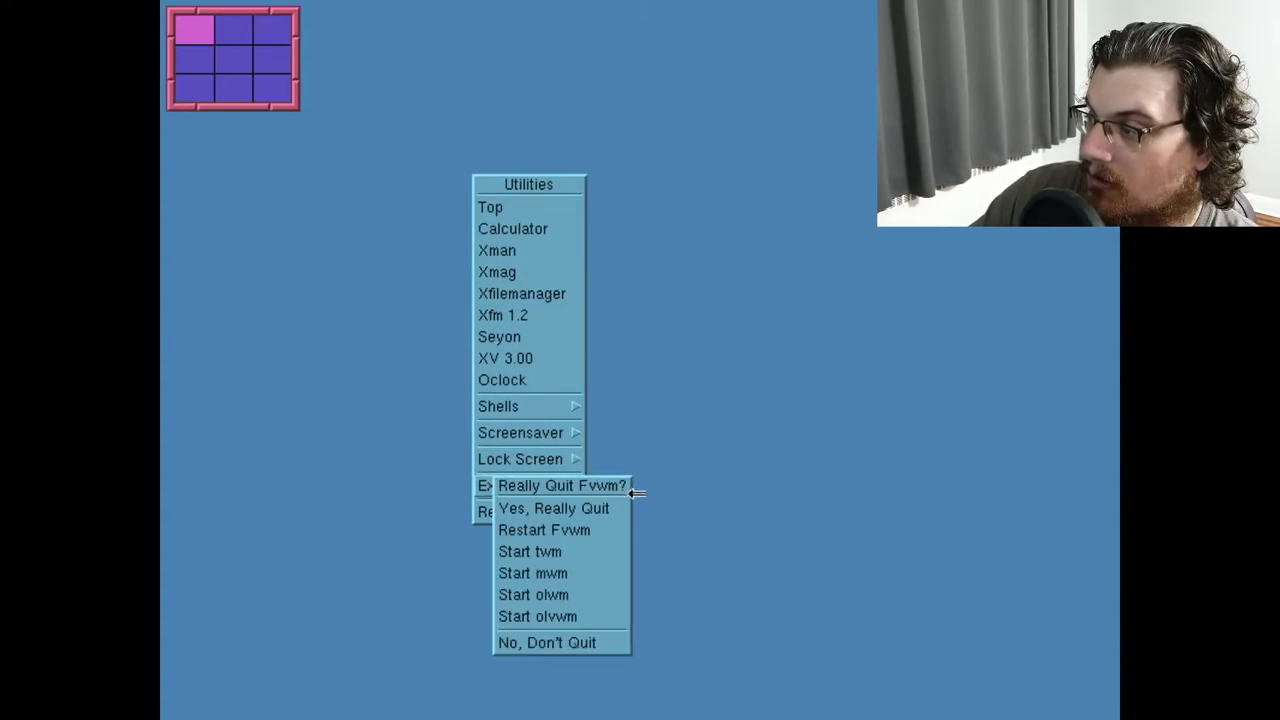
pyautogui.click(612, 511)
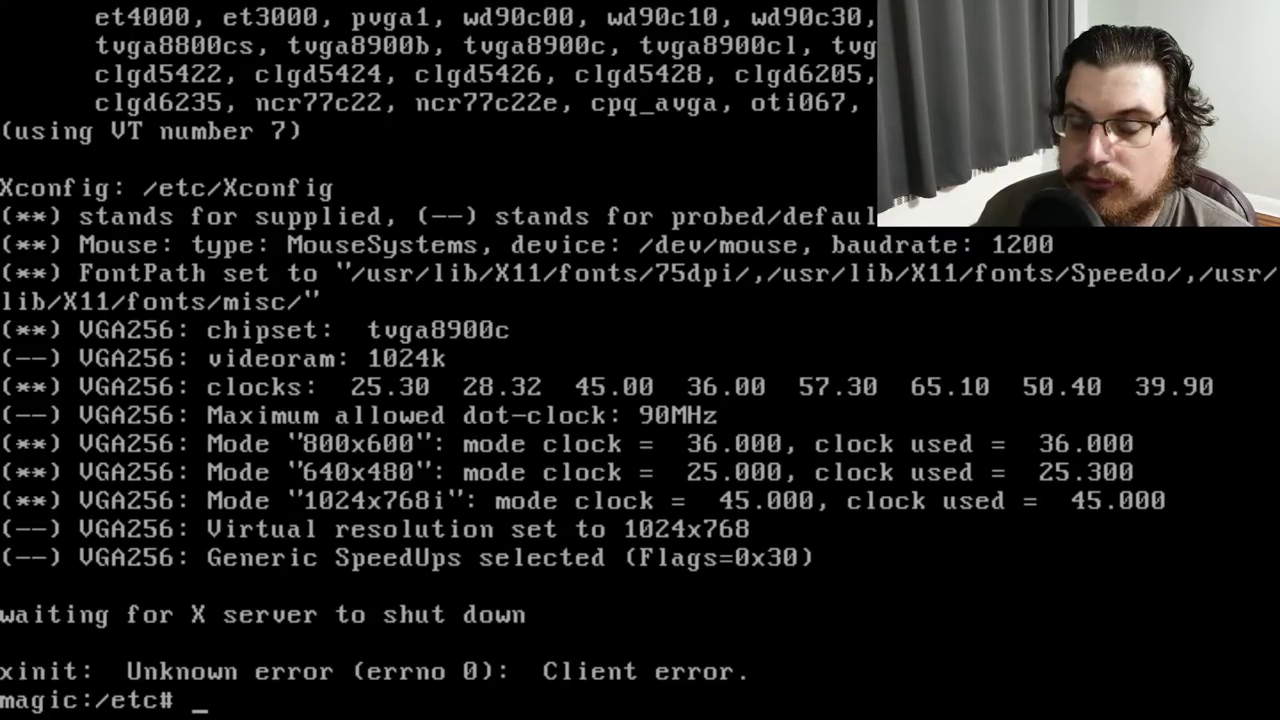
# Open Xconfig in Emacs and move to the vga256 section
pyautogui.write('emacs Xconfig')
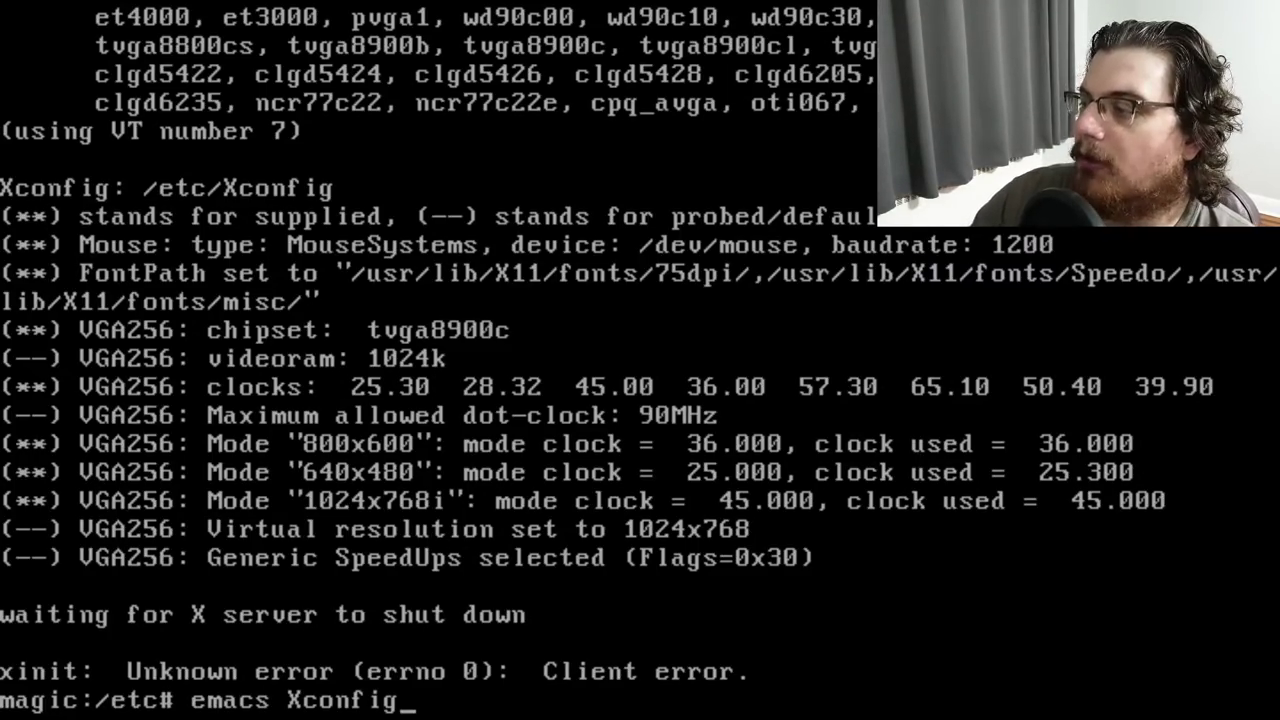
pyautogui.press('Return')
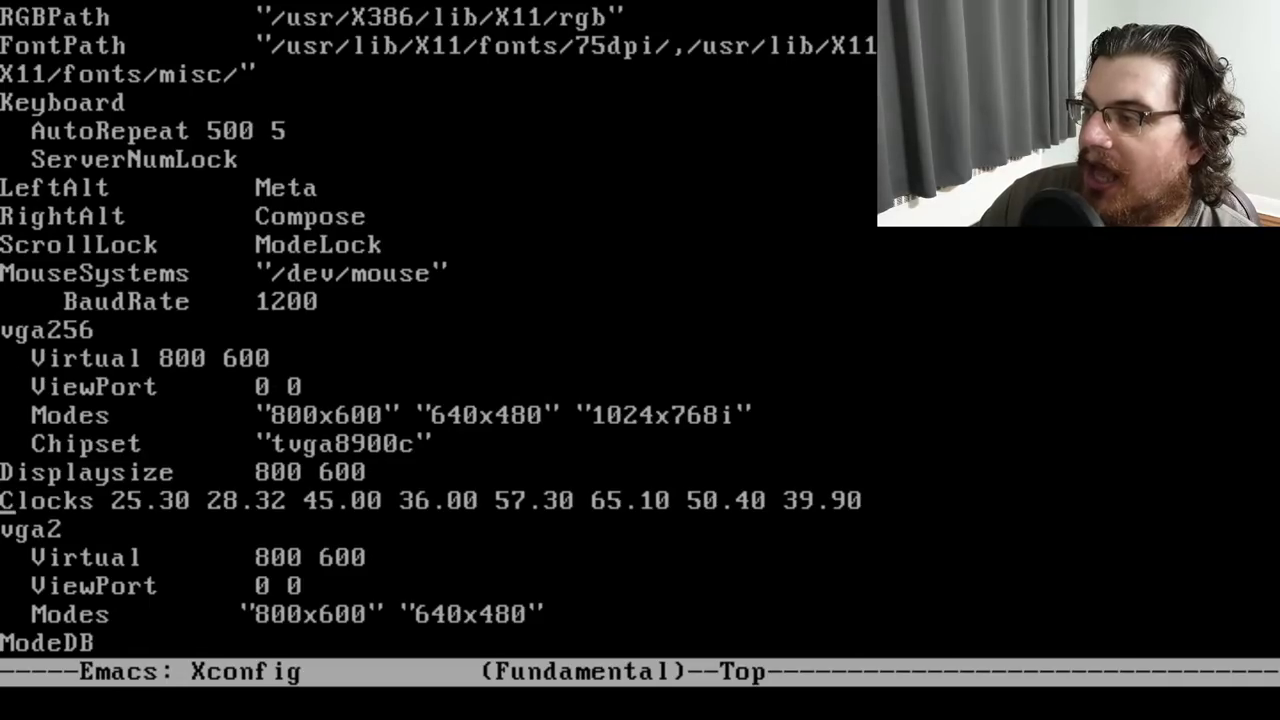
pyautogui.press('Down')
pyautogui.press('Down')
pyautogui.press('Down')
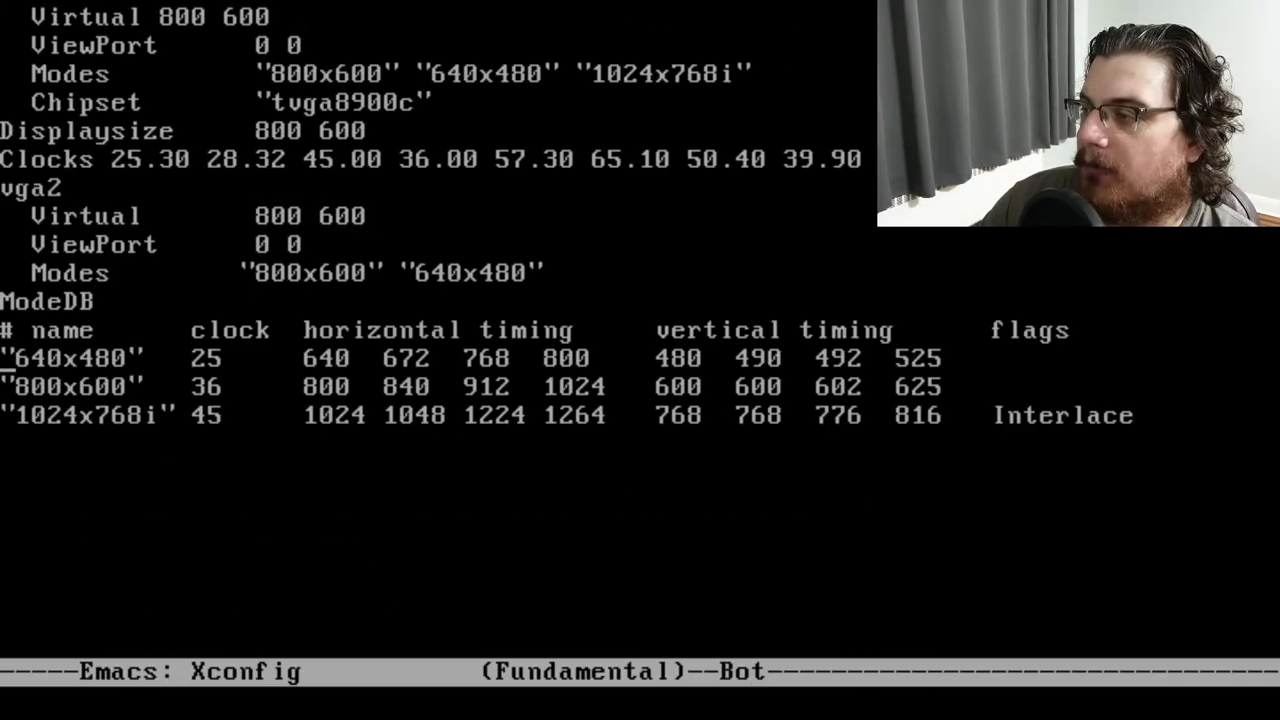
pyautogui.press('Up')
pyautogui.press('Up')
pyautogui.press('Up')
pyautogui.press('Up')
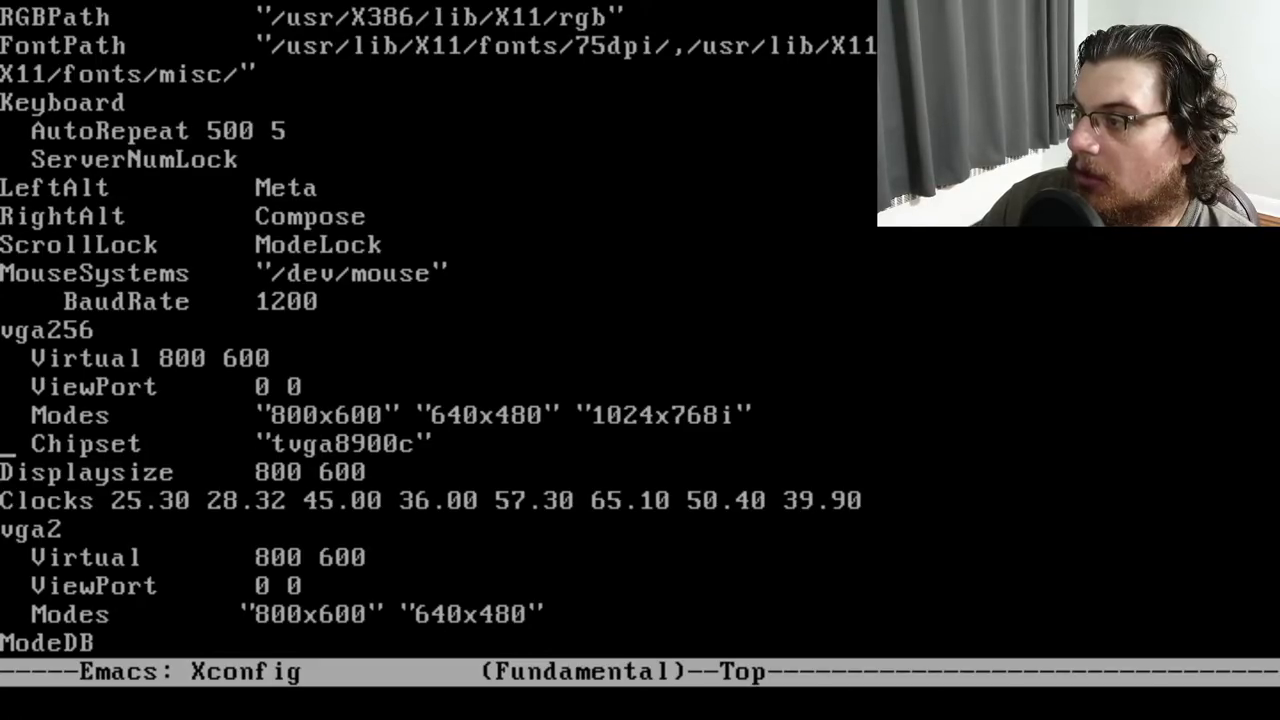
pyautogui.press('Return')
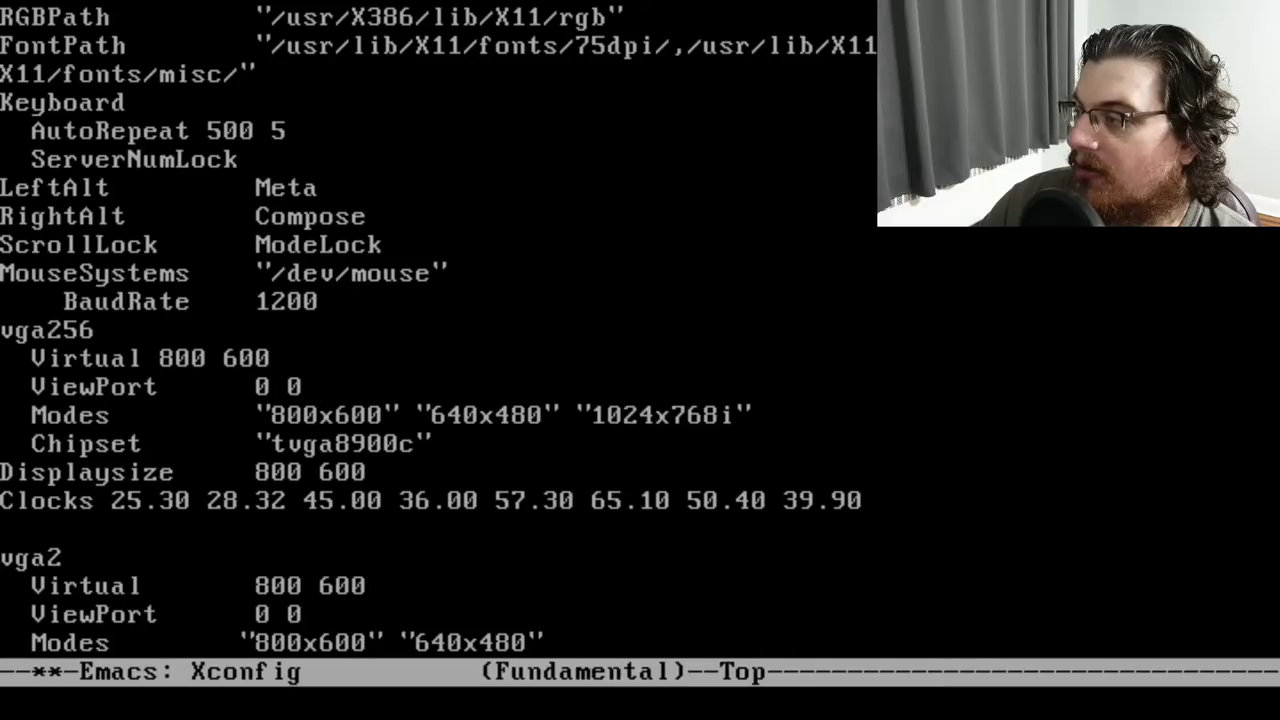
# Remove "1024x768i" from the vga256 Modes line, save, exit Emacs, and run startx
pyautogui.press('Delete')
pyautogui.write('0')
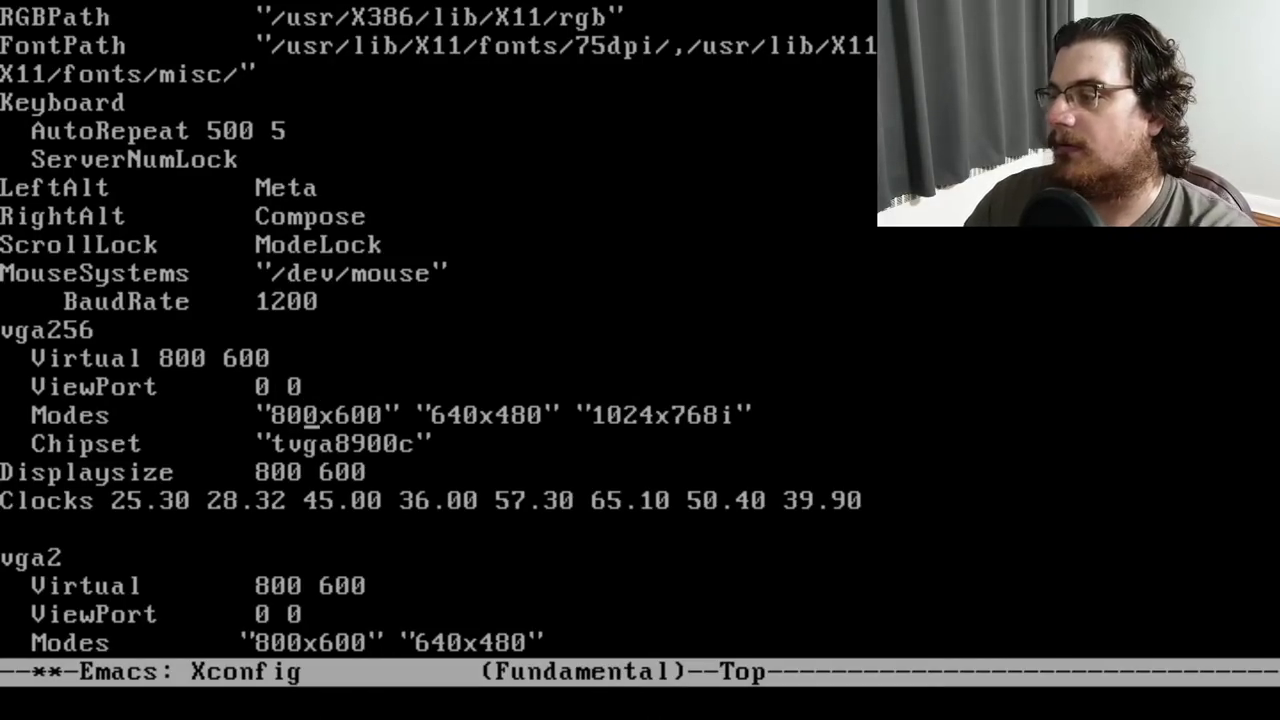
pyautogui.click(471, 415)
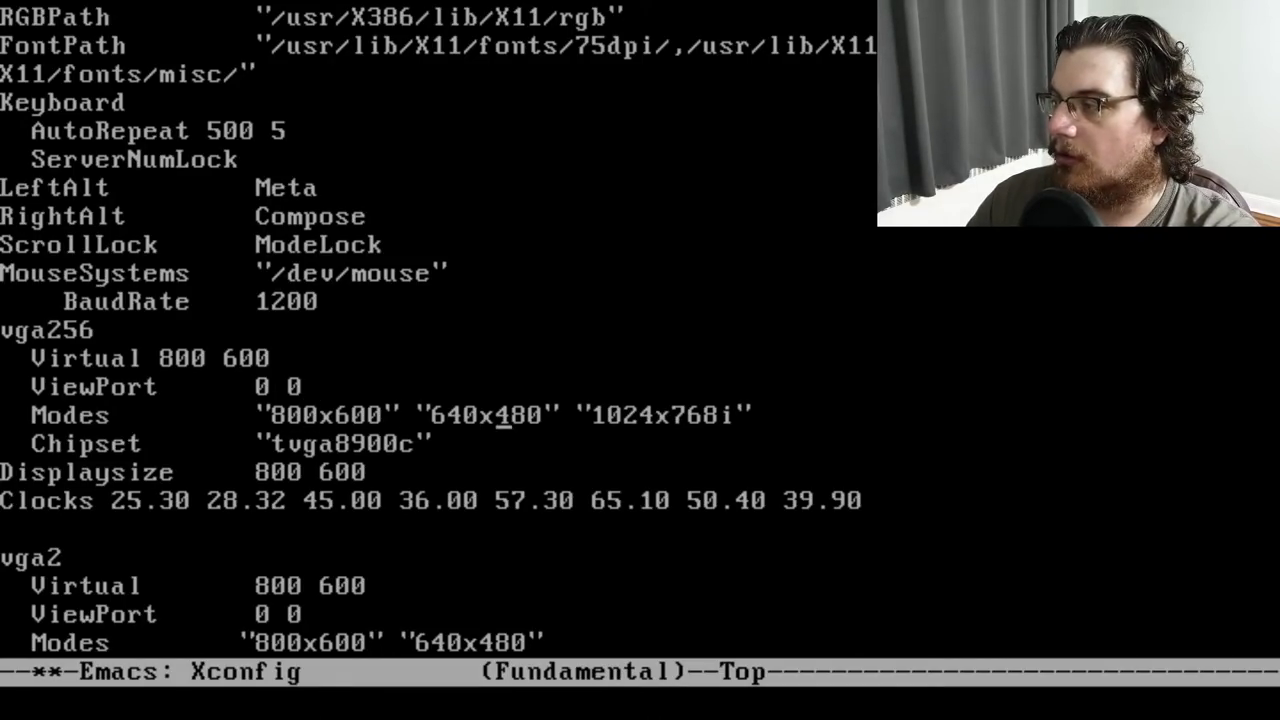
pyautogui.press('Delete')
pyautogui.press('Delete')
pyautogui.press('Delete')
pyautogui.press('Delete')
pyautogui.press('Delete')
pyautogui.press('Delete')
pyautogui.press('Delete')
pyautogui.press('Delete')
pyautogui.press('Delete')
pyautogui.press('Delete')
pyautogui.press('Delete')
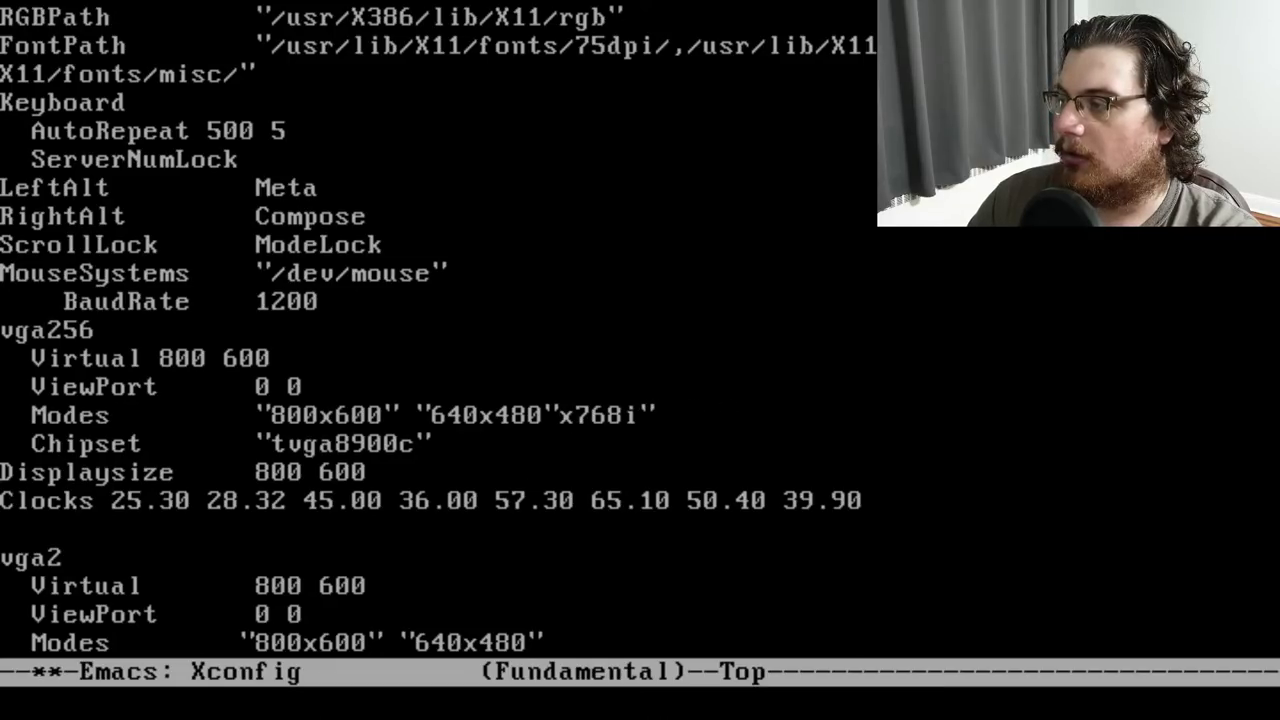
pyautogui.press('Delete')
pyautogui.hotkey('ctrl', 'x')
pyautogui.hotkey('ctrl', 's')
pyautogui.hotkey('ctrl', 'x')
pyautogui.hotkey('ctrl', 'c')
pyautogui.write('startx')
pyautogui.press('Return')
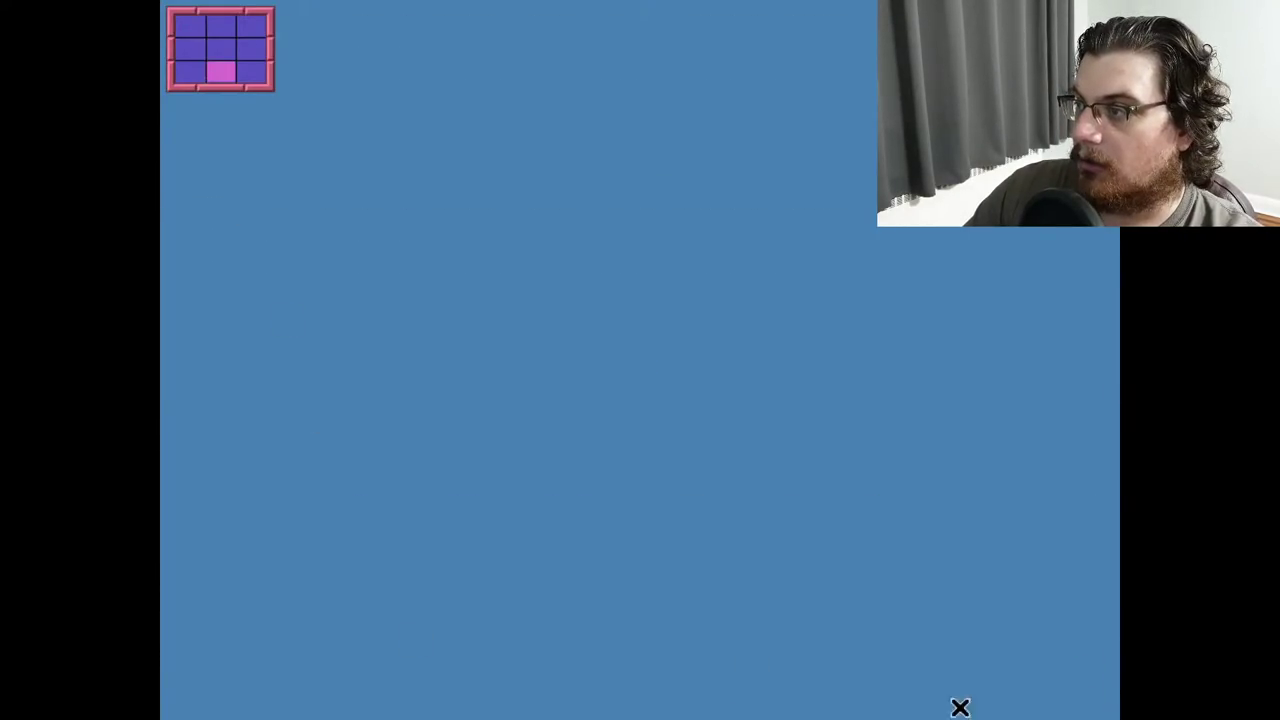
# Switch to the top-left desktop page
pyautogui.moveTo(866, 5)
pyautogui.moveTo(178, 2)
pyautogui.moveTo(207, 717)
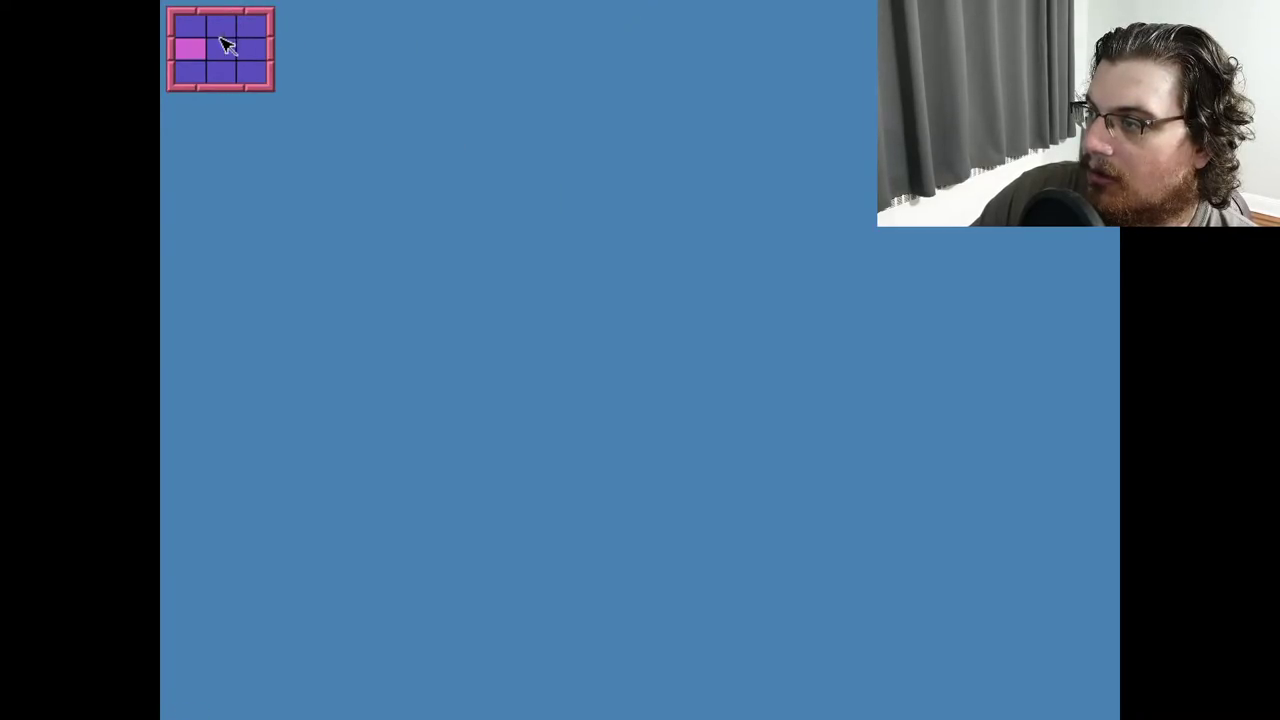
pyautogui.click(189, 26)
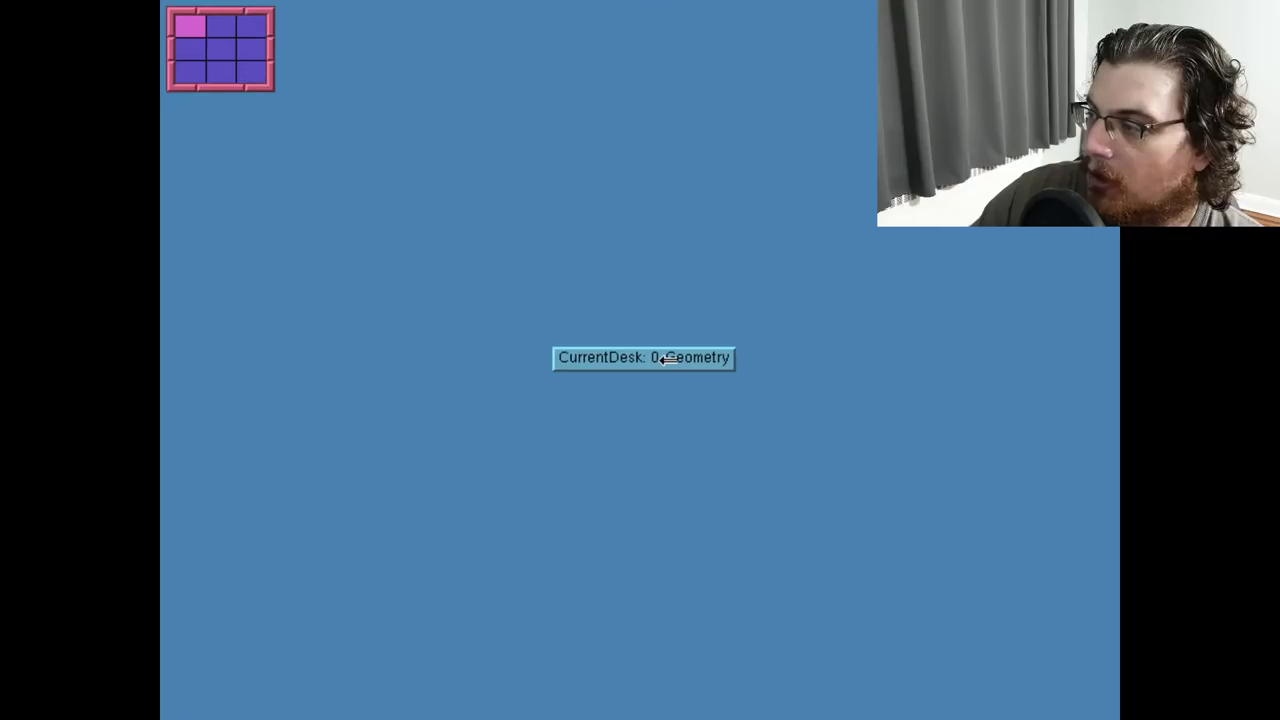
# Run Top from the Utilities menu, position its window, quit it, and reopen the program menu
pyautogui.click(560, 96)
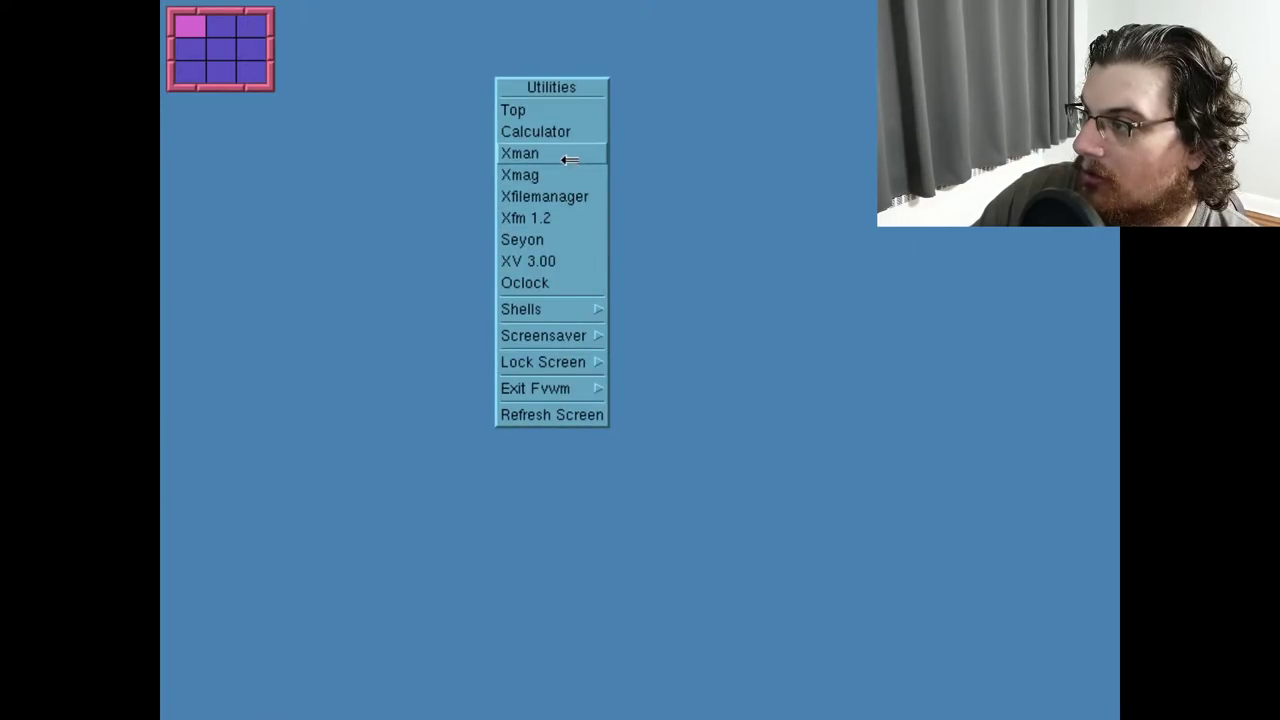
pyautogui.click(574, 111)
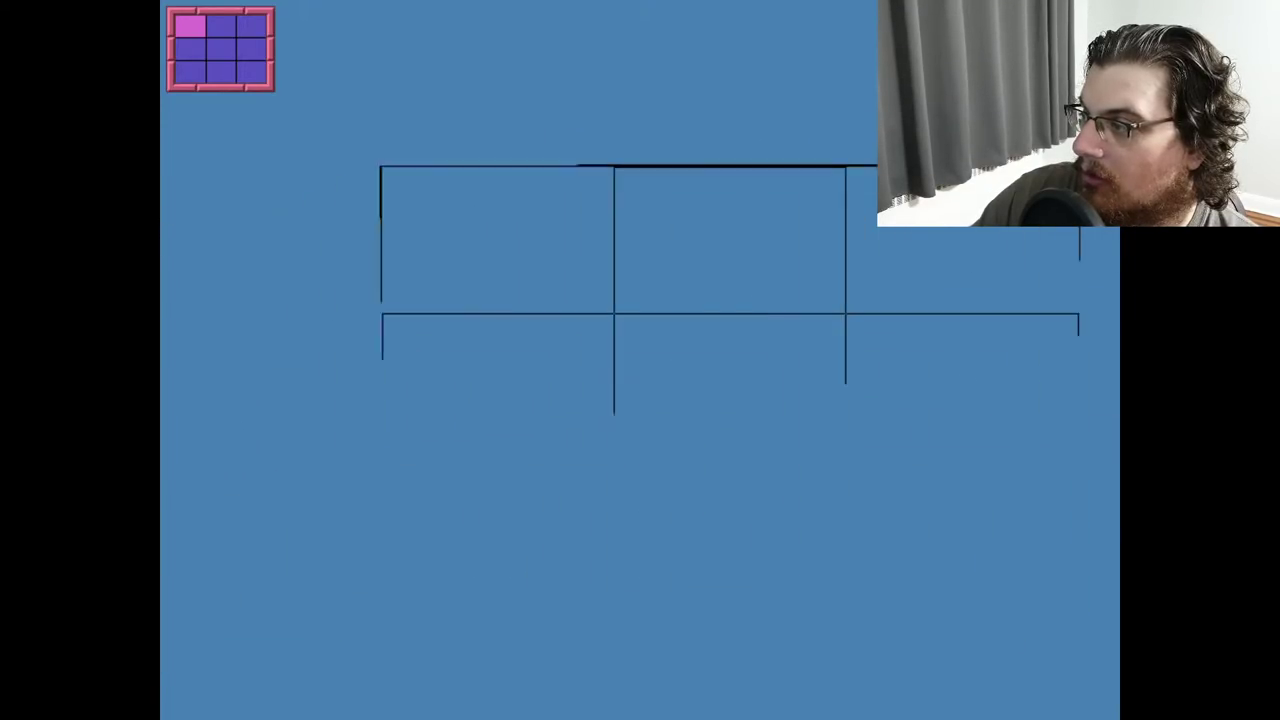
pyautogui.click(383, 171)
pyautogui.moveTo(609, 183); pyautogui.dragTo(367, 133)
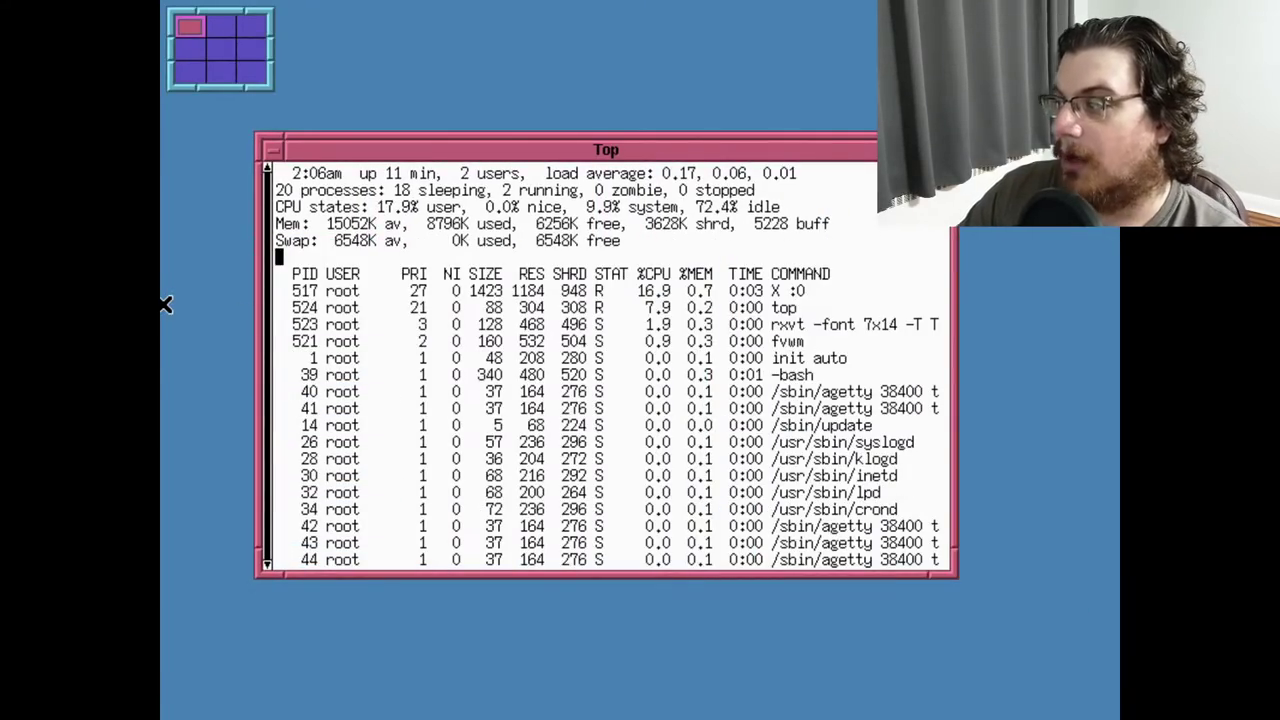
pyautogui.press('q')
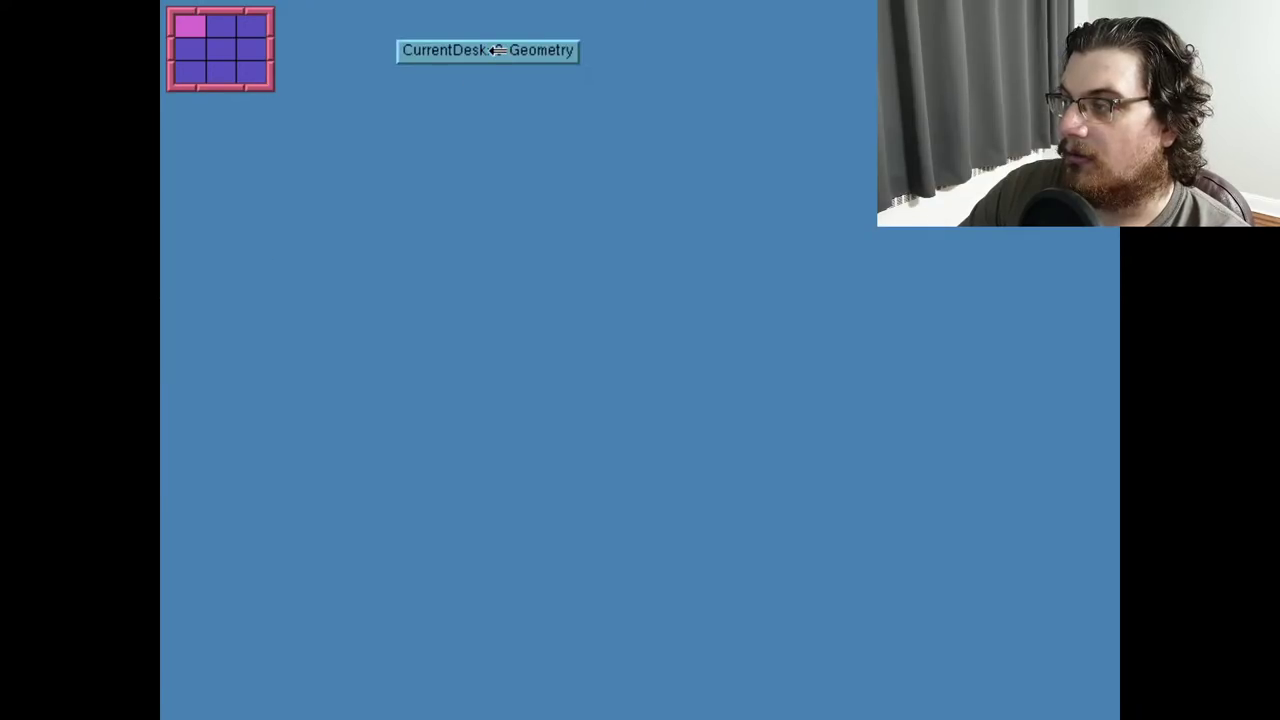
pyautogui.click(290, 298)
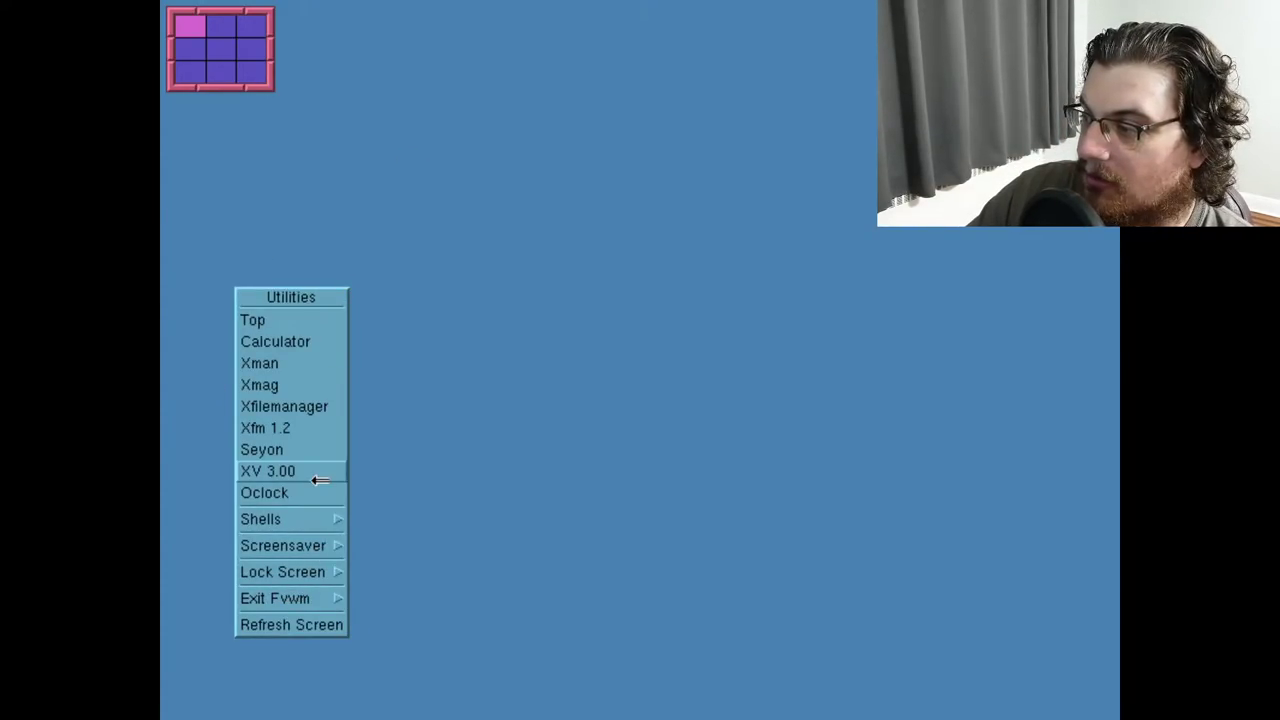
# Open a 7x14-font xterm and run uname -a to confirm Linux 0.99.15
pyautogui.moveTo(318, 513)
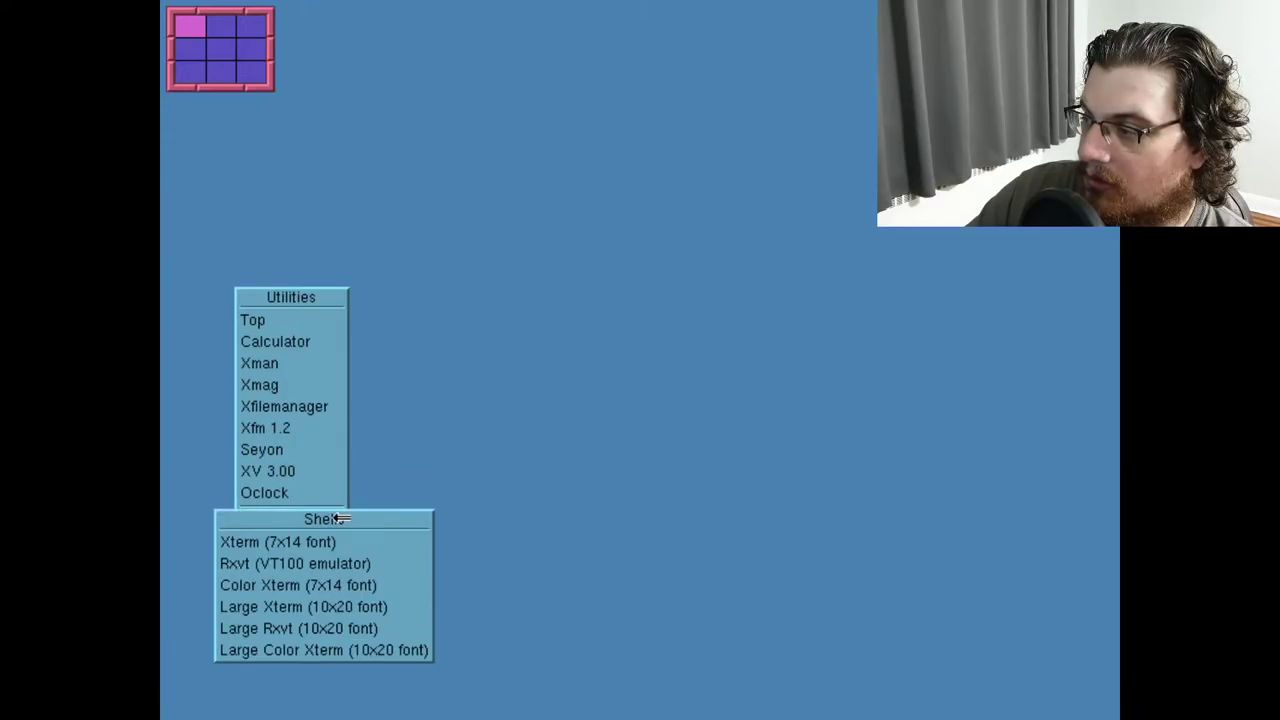
pyautogui.click(326, 549)
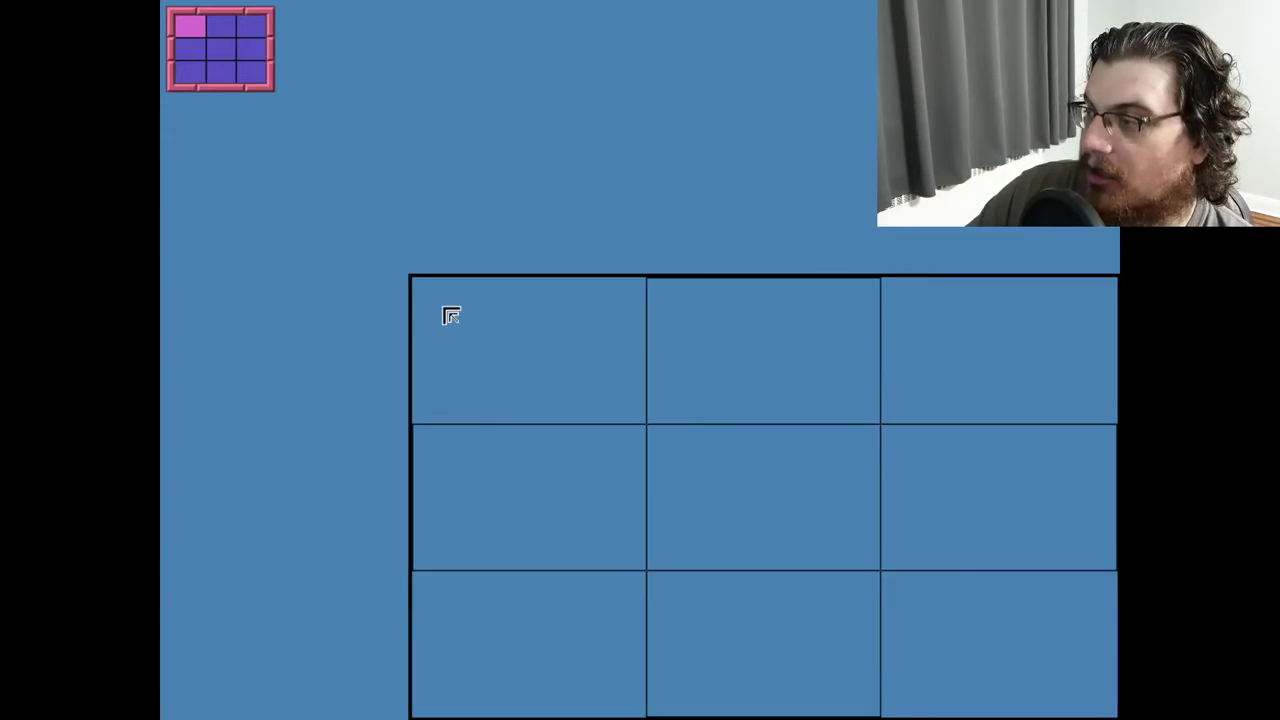
pyautogui.click(288, 211)
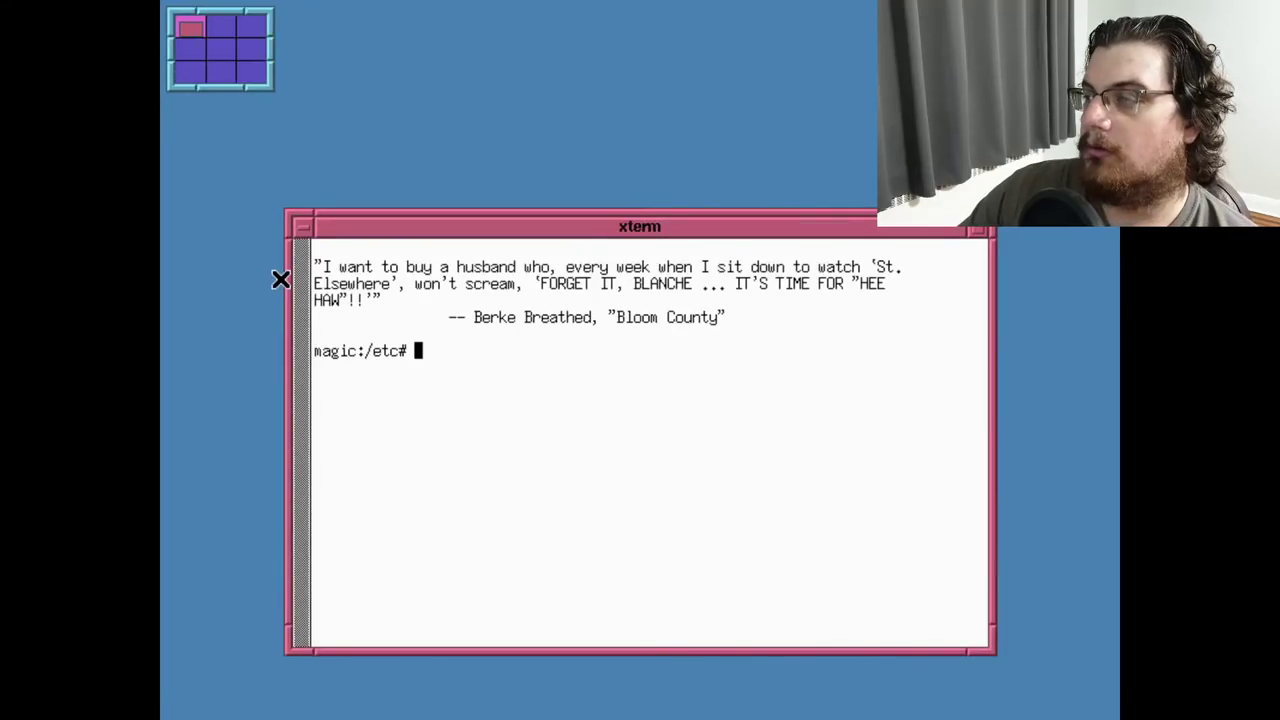
pyautogui.write('uname -a')
pyautogui.press('Return')
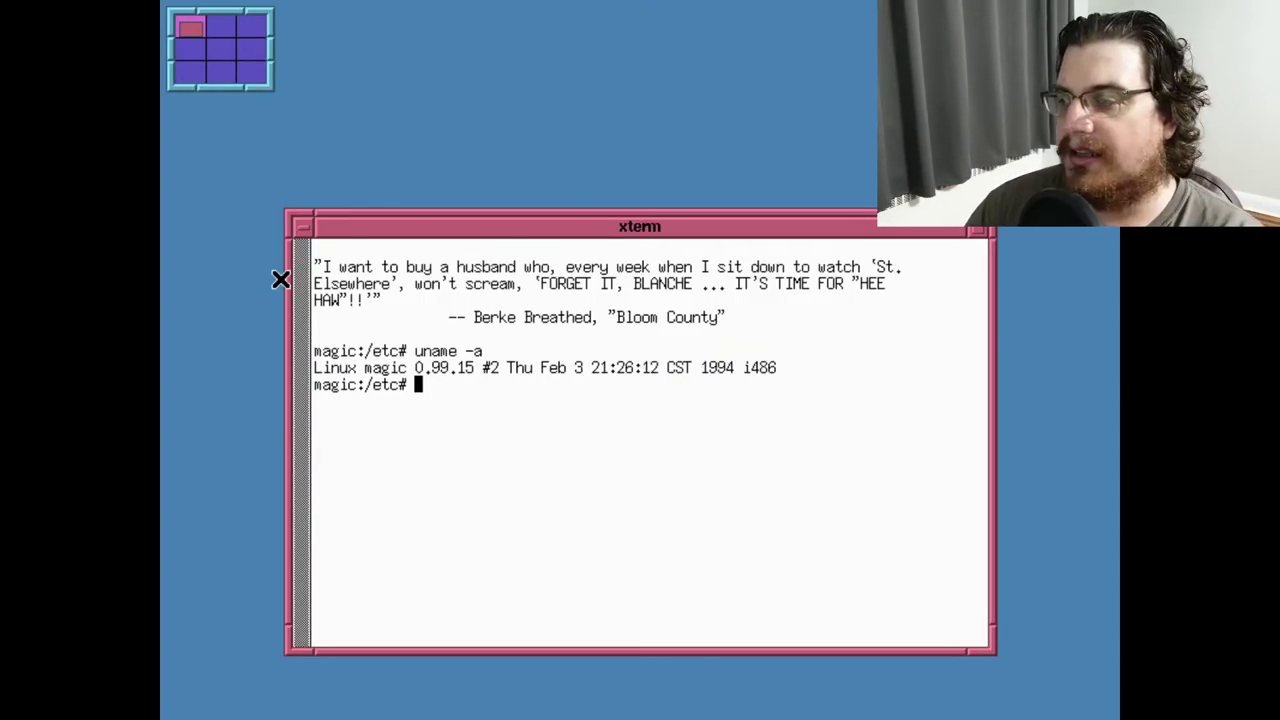
# Try xemacs /etc/Xconfig, then launch emacs /etc/Xconfig when xemacs is missing
pyautogui.write('x')
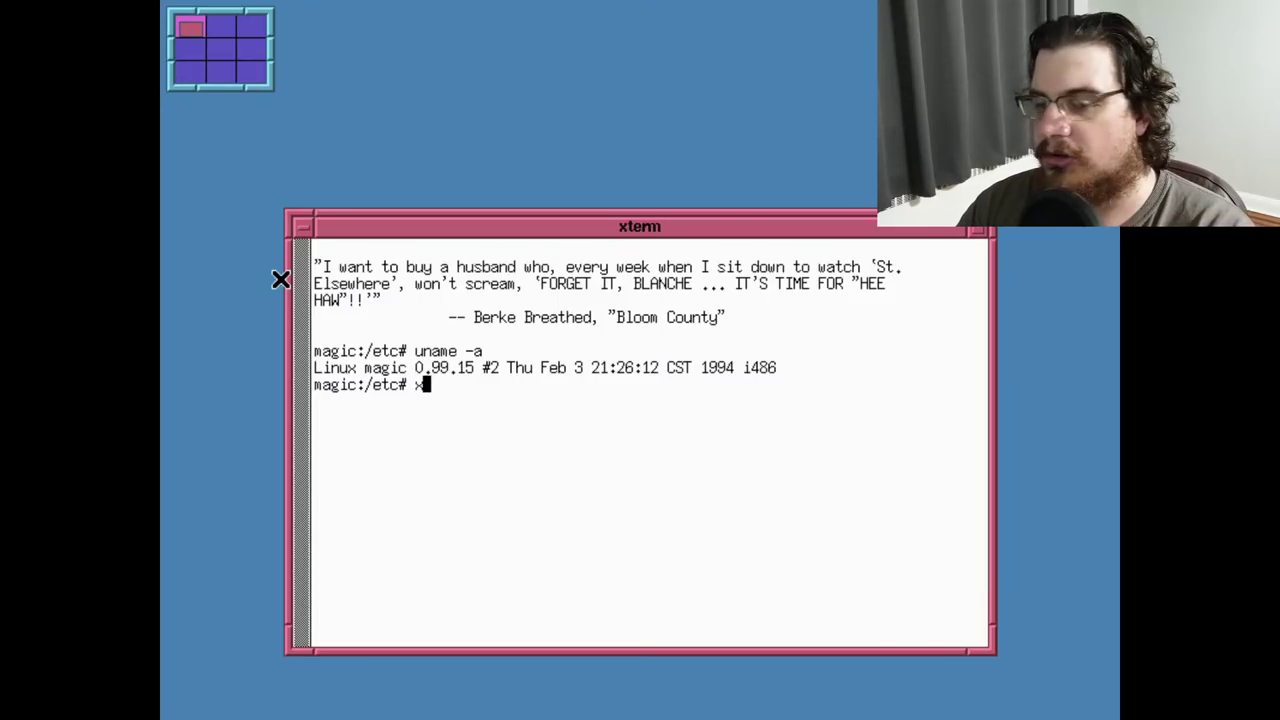
pyautogui.write('emacs /etc/X')
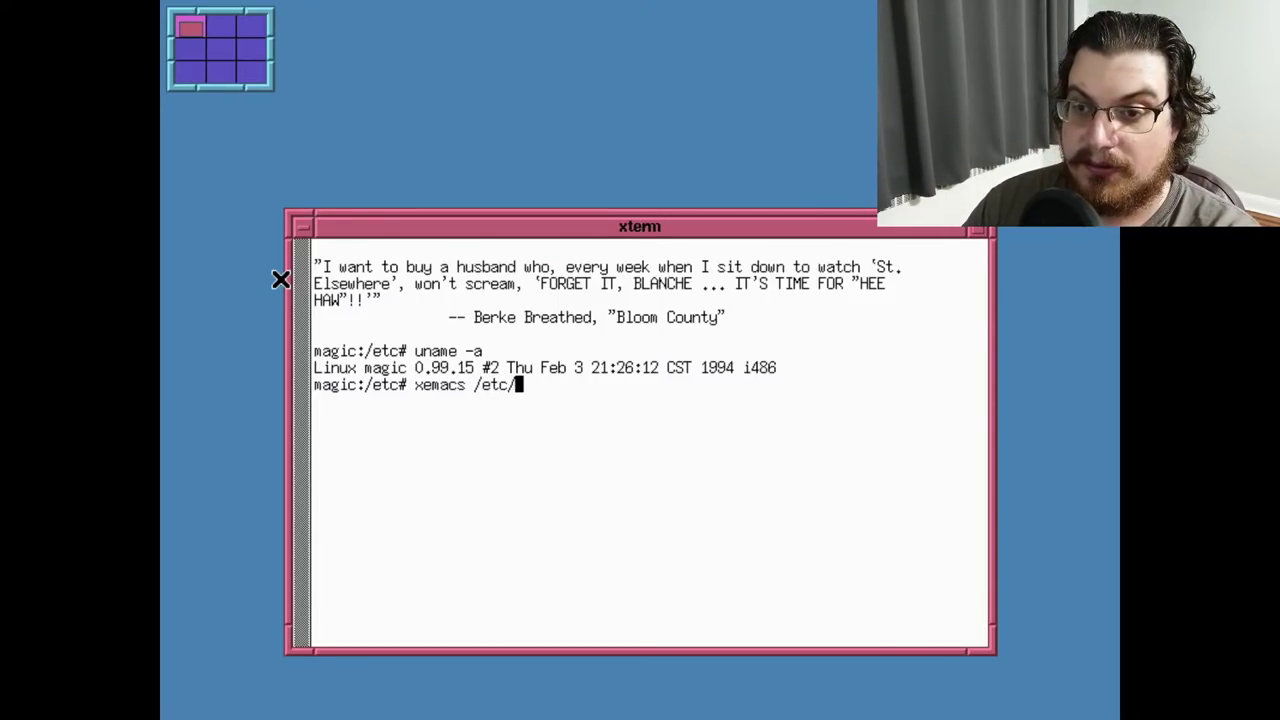
pyautogui.press('Tab')
pyautogui.press('Tab')
pyautogui.press('Tab')
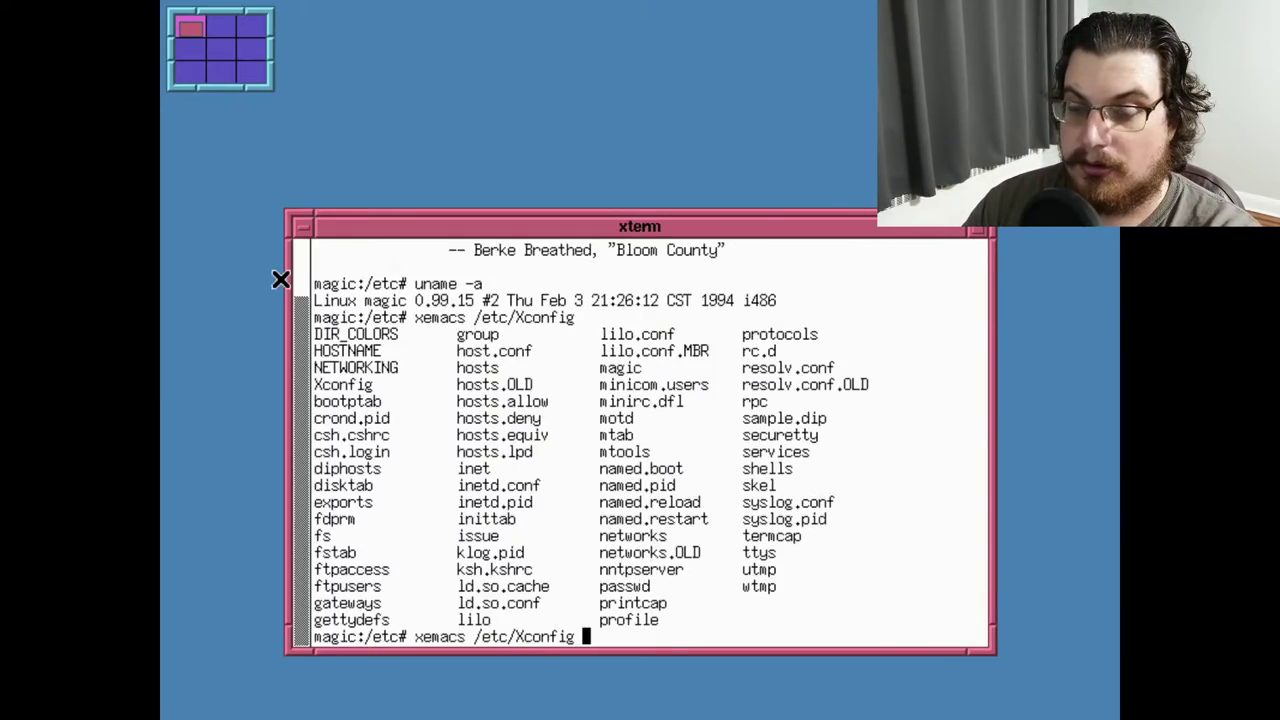
pyautogui.press('Return')
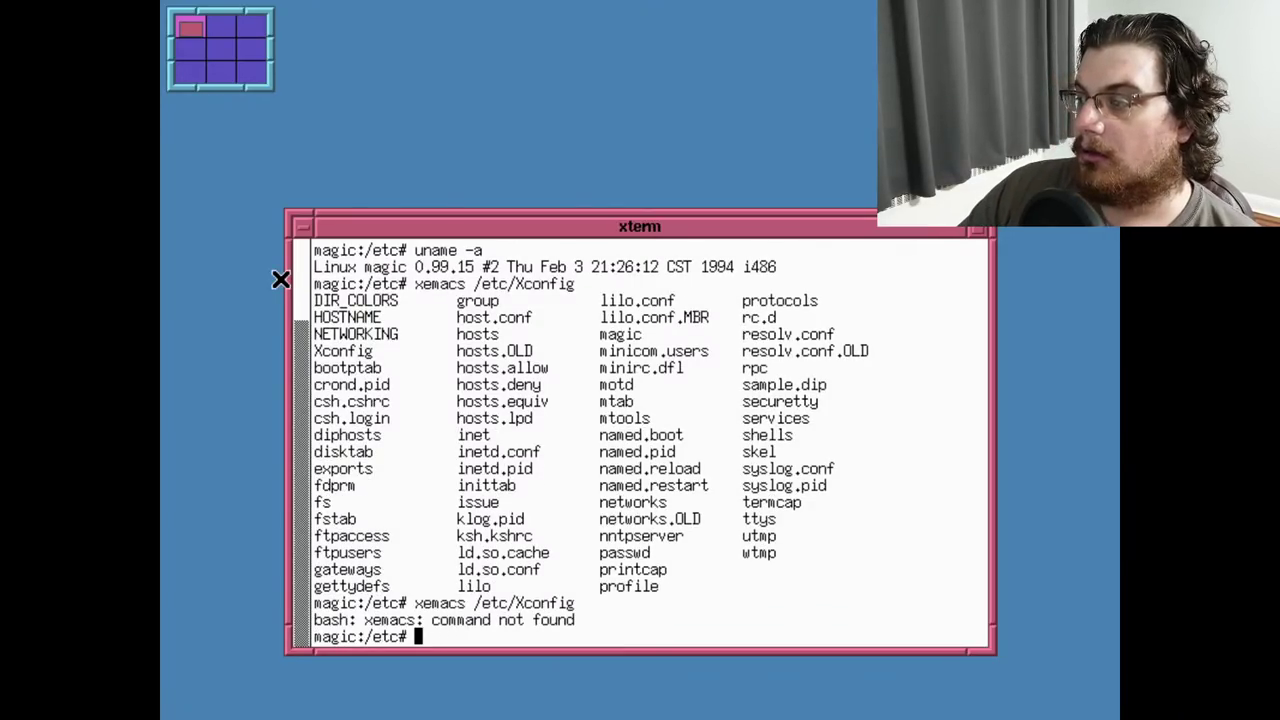
pyautogui.write('emacs /etc/X')
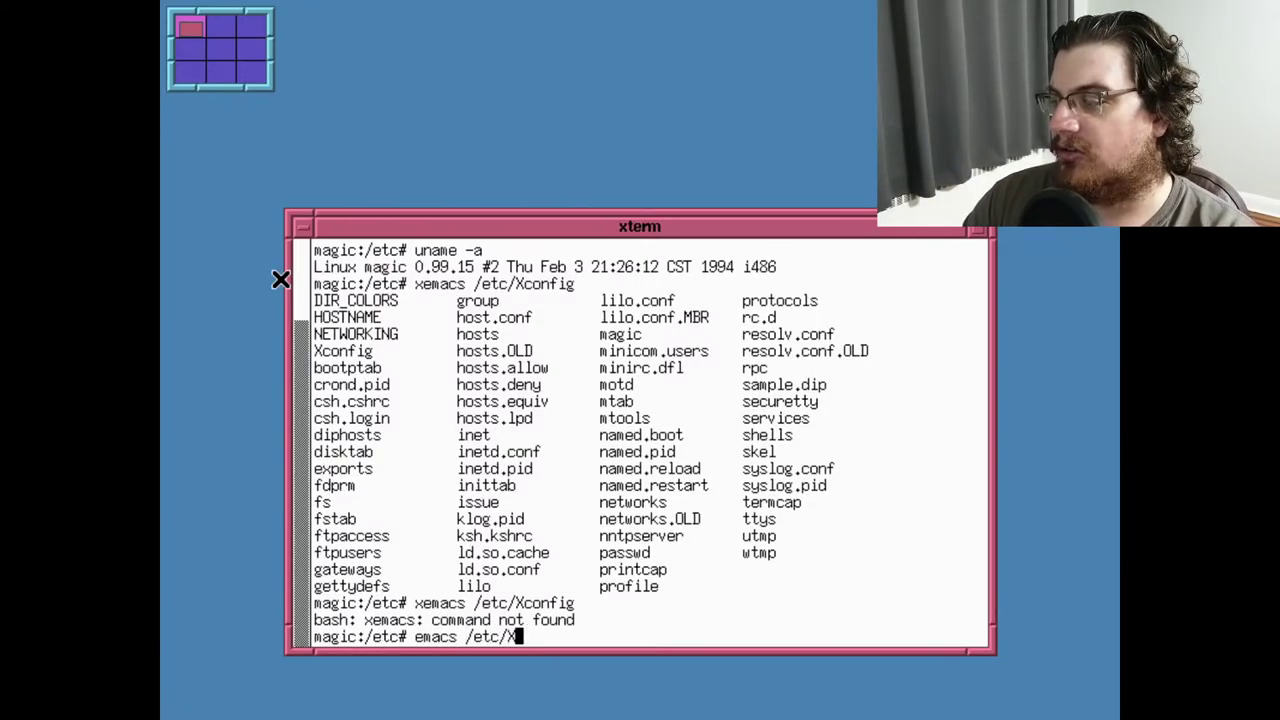
pyautogui.write('config')
pyautogui.press('Return')
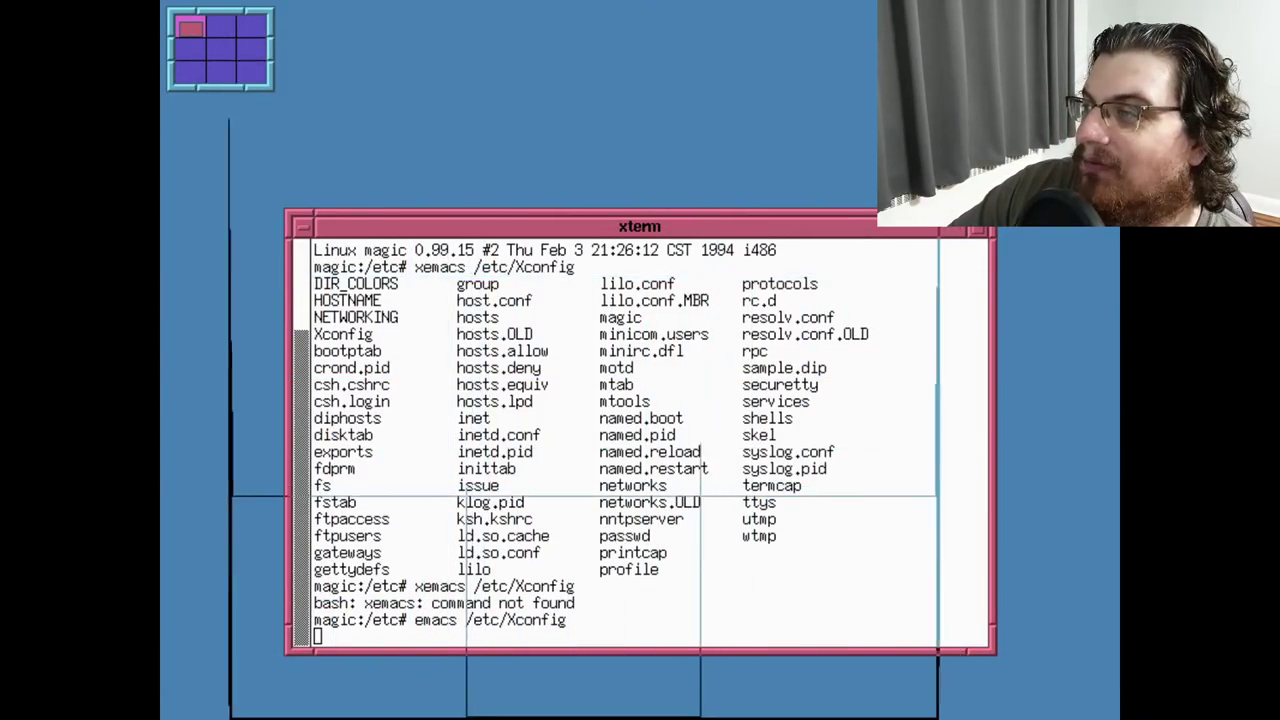
# Place the Emacs window at the top-left and return to the desktop page holding it
pyautogui.click(252, 8)
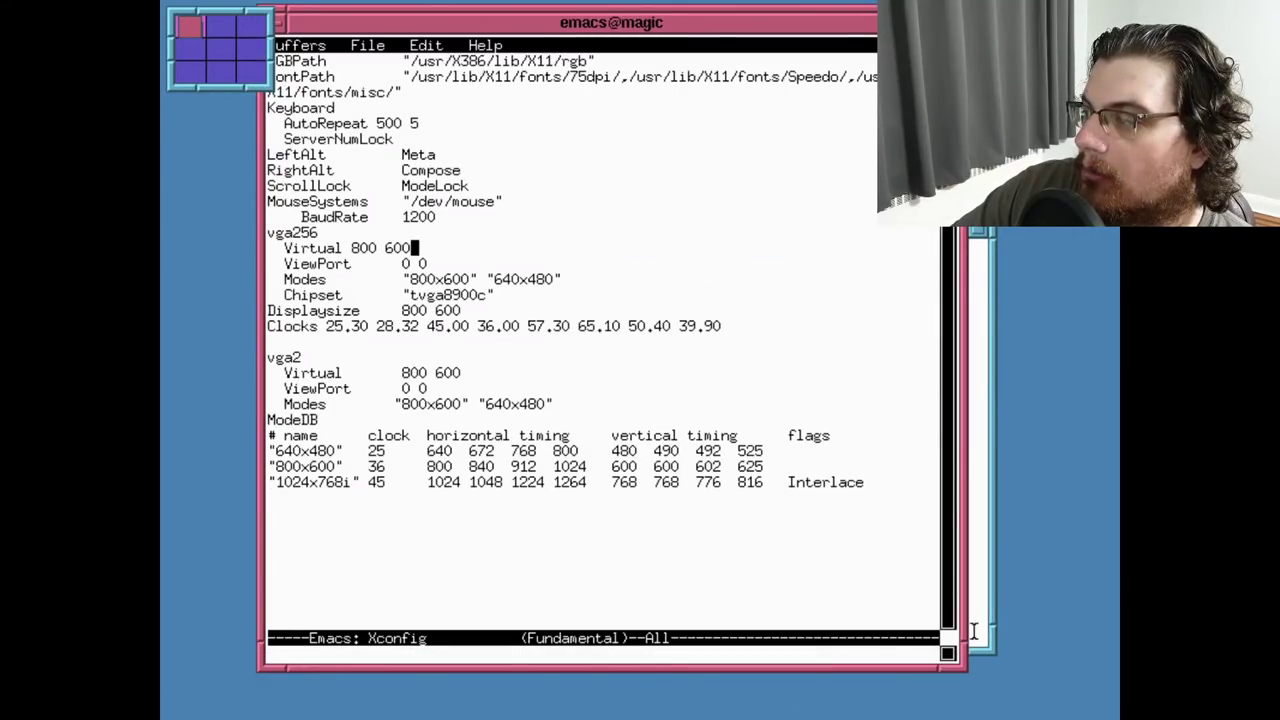
pyautogui.moveTo(1117, 567)
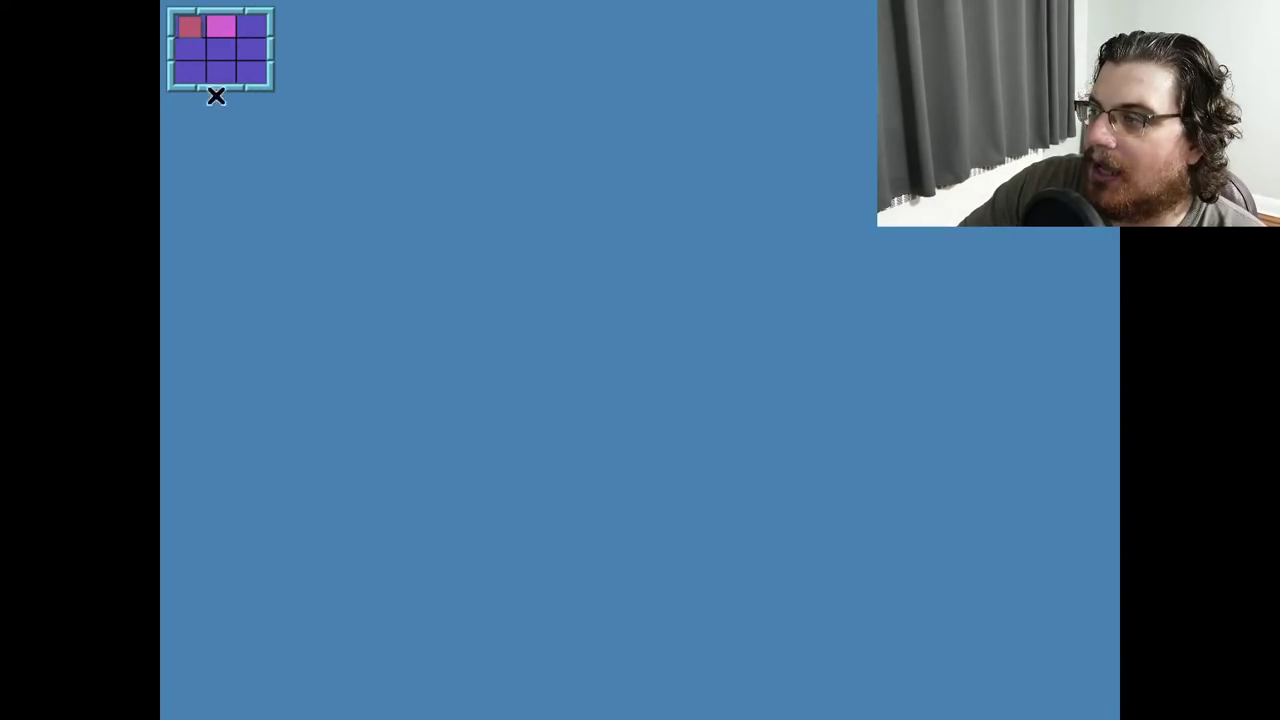
pyautogui.moveTo(163, 8)
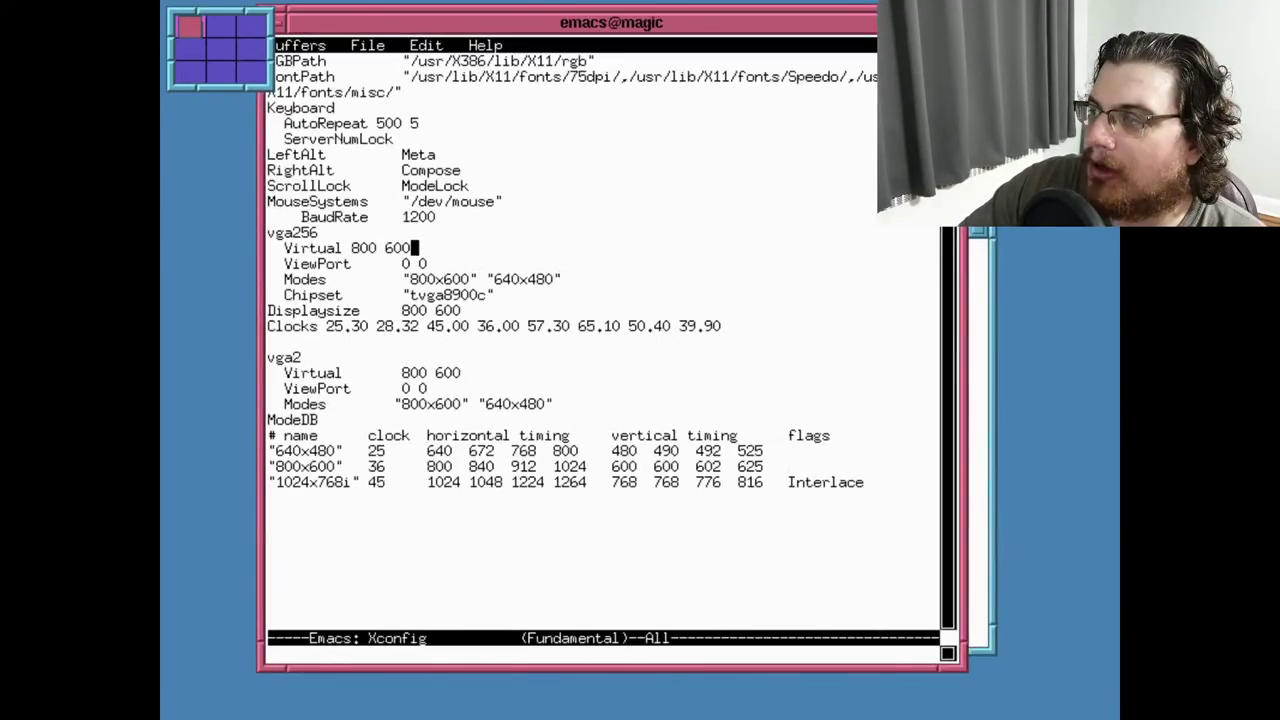
pyautogui.moveTo(163, 49)
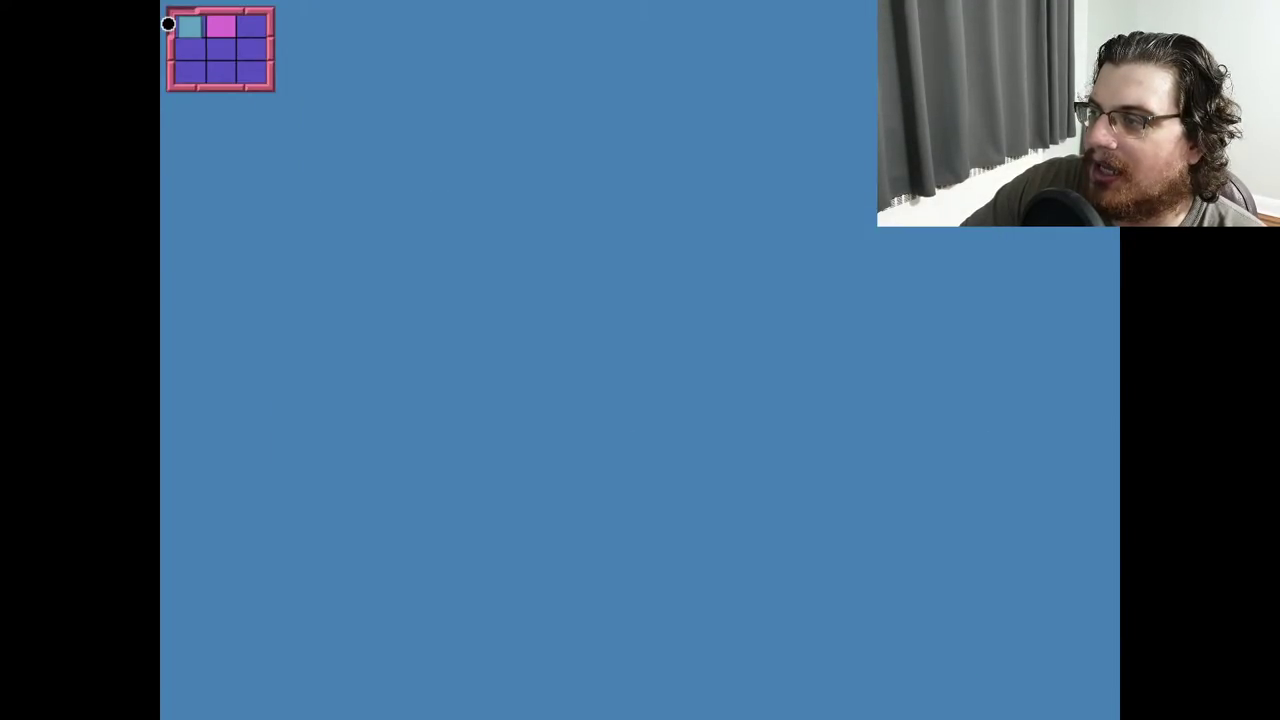
pyautogui.click(191, 30)
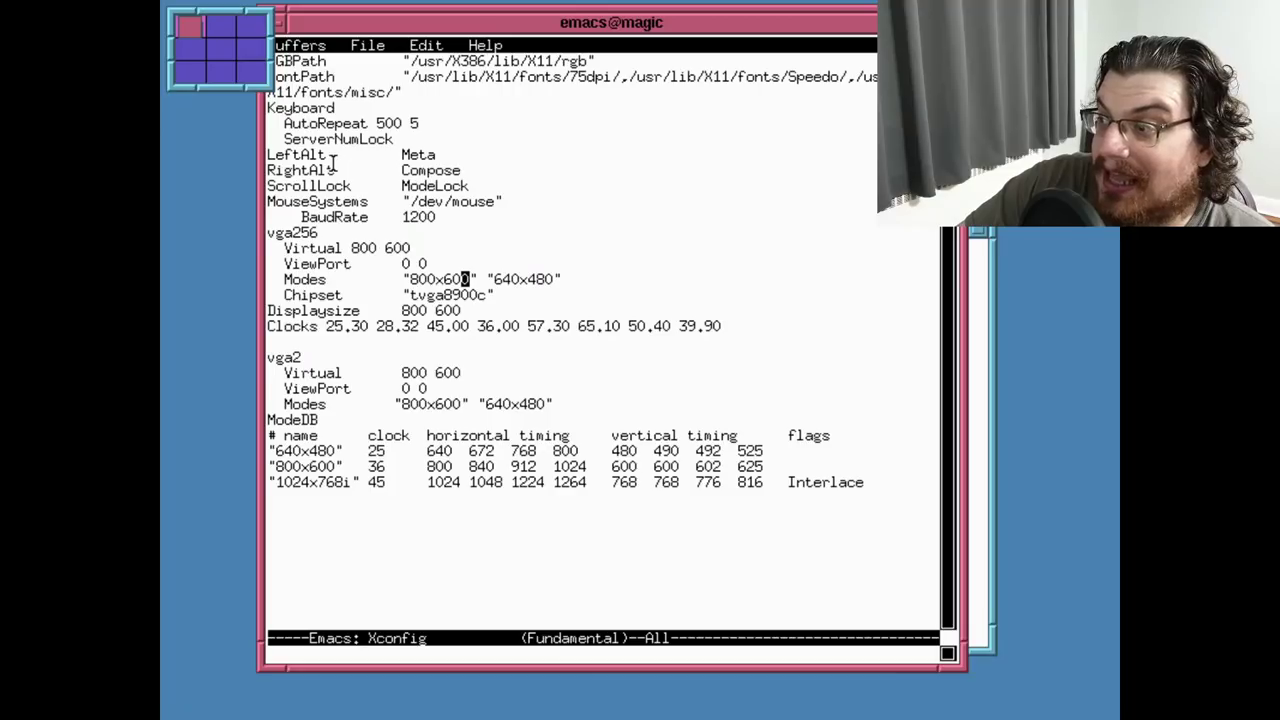
pyautogui.middleClick(189, 286)
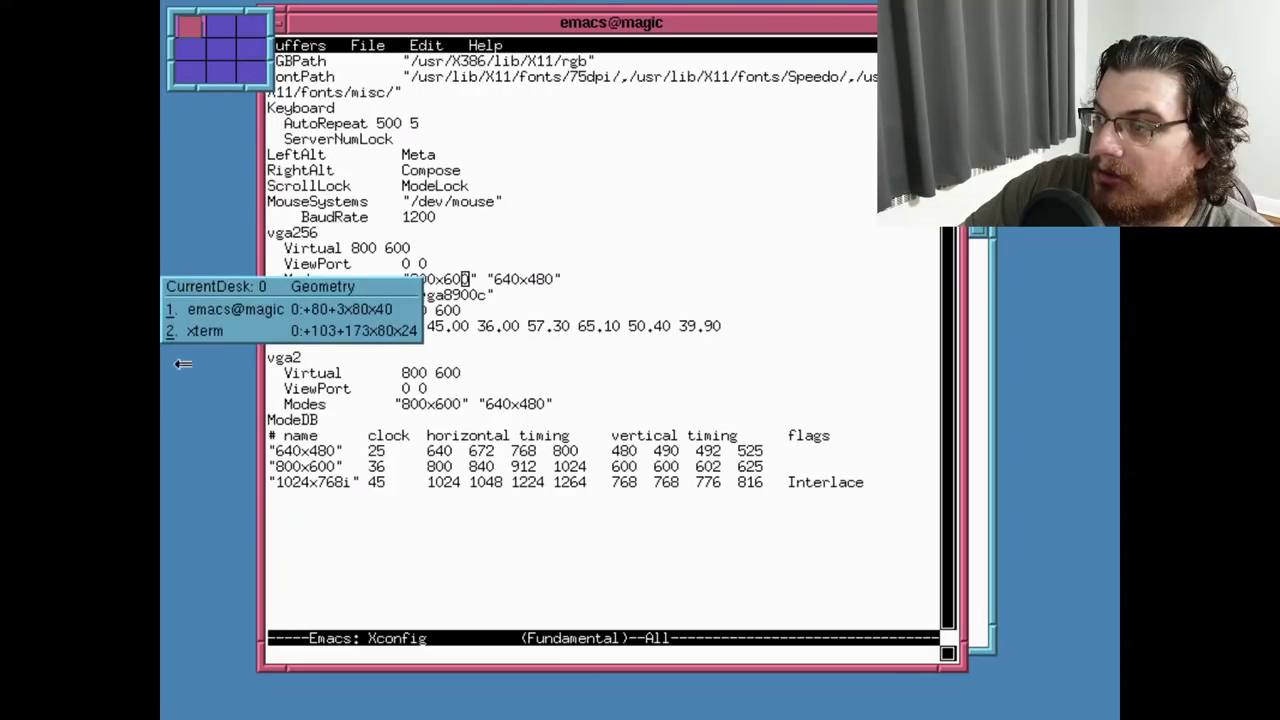
pyautogui.click(206, 171)
# Replace the fvwm window manager with olvwm from the desktop menu
pyautogui.click(206, 171)
pyautogui.moveTo(266, 403)
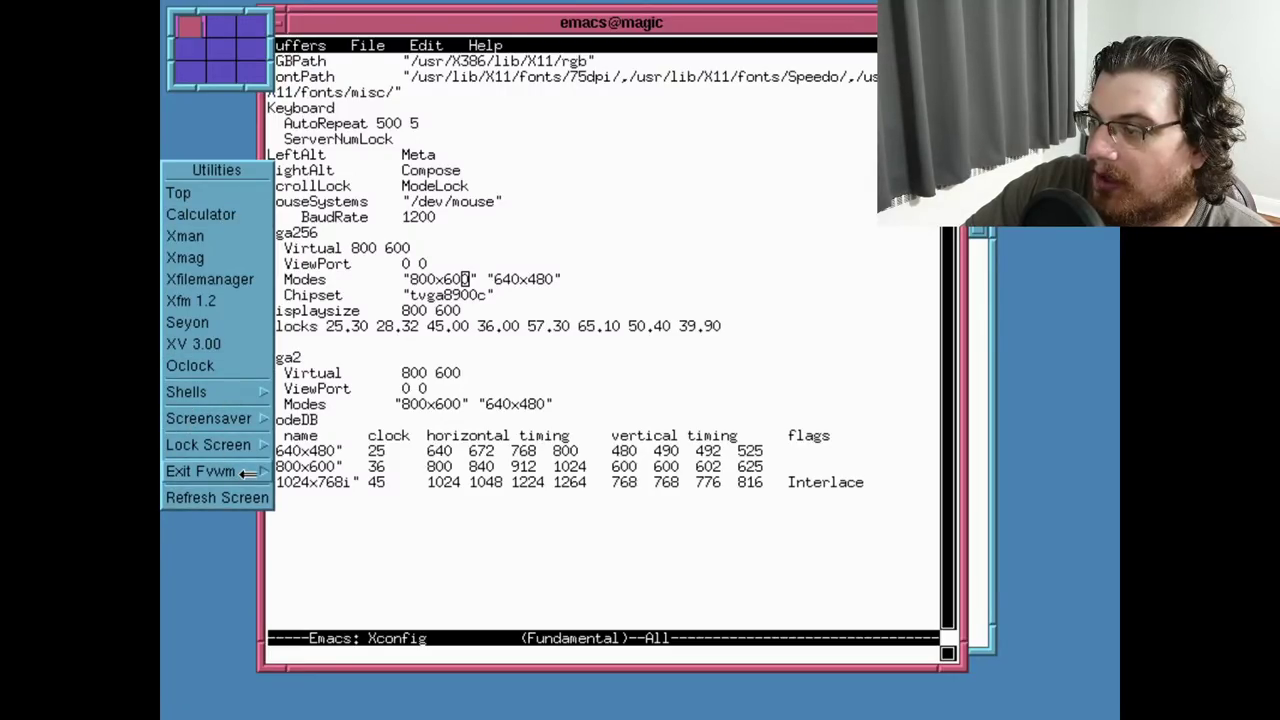
pyautogui.moveTo(249, 473)
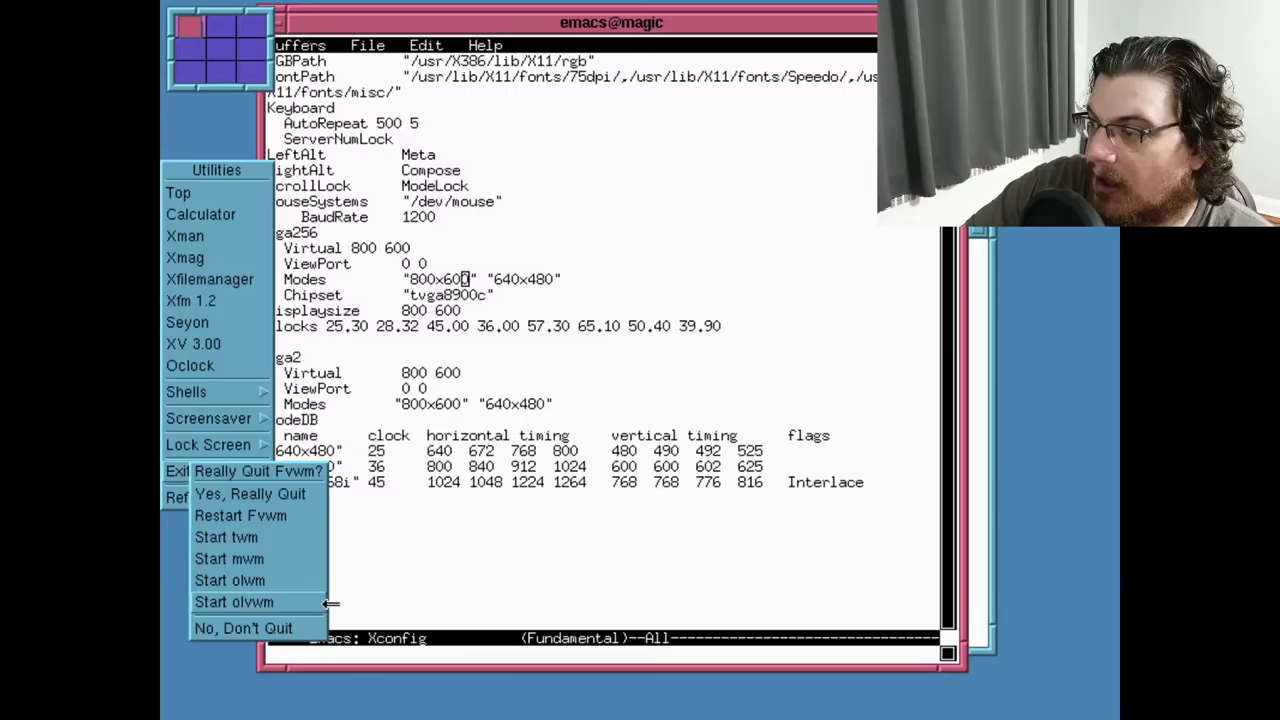
pyautogui.click(241, 607)
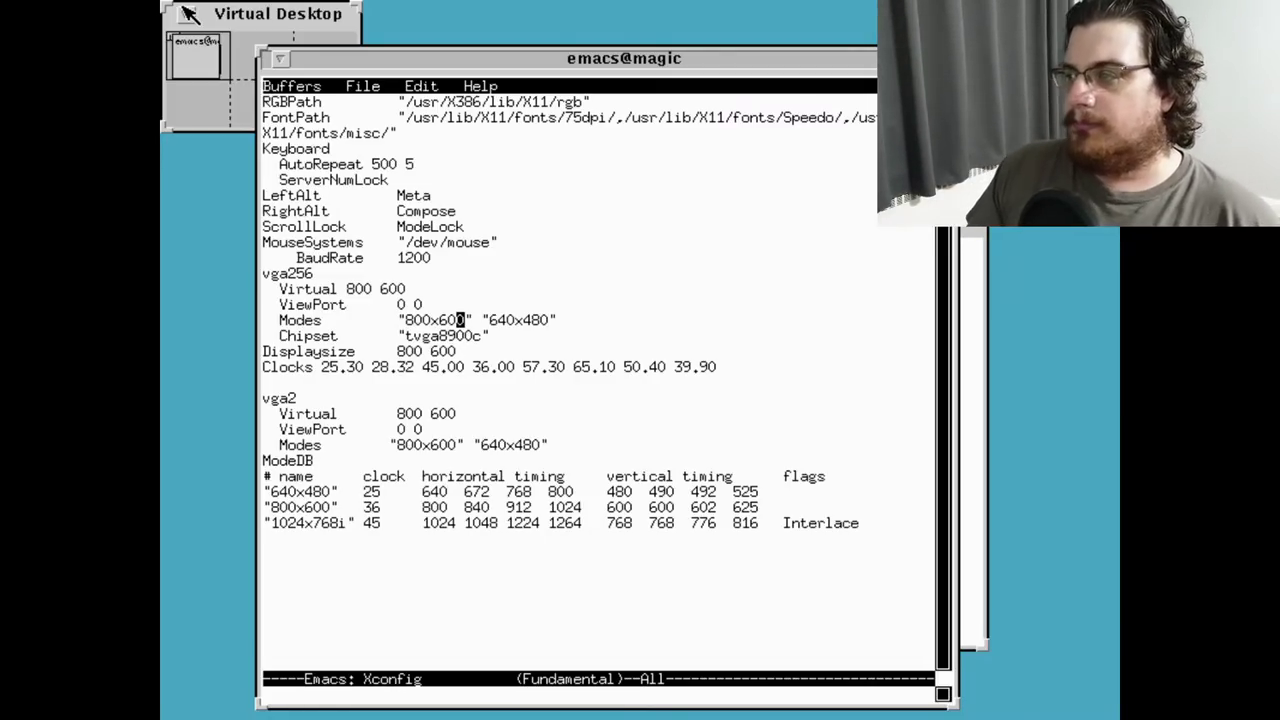
# Move to the Chipset line of /etc/Xconfig, then quit Emacs with C-x C-c
pyautogui.press('Down')
pyautogui.press('Right')
pyautogui.press('Right')
pyautogui.press('Right')
pyautogui.press('Right')
pyautogui.press('Home')
pyautogui.hotkey('ctrl', 'x')
pyautogui.hotkey('ctrl', 'c')
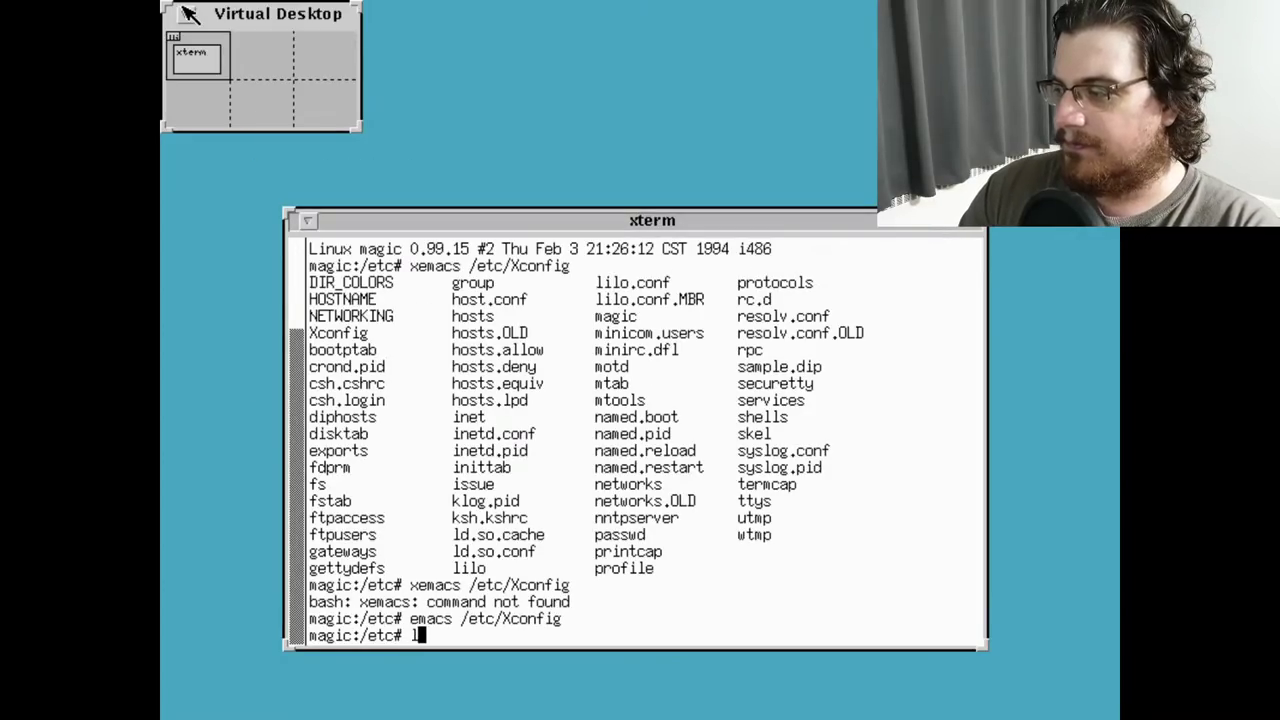
# List /etc with ls and bring up the olvwm Workspace menu
pyautogui.write('ls')
pyautogui.press('Return')
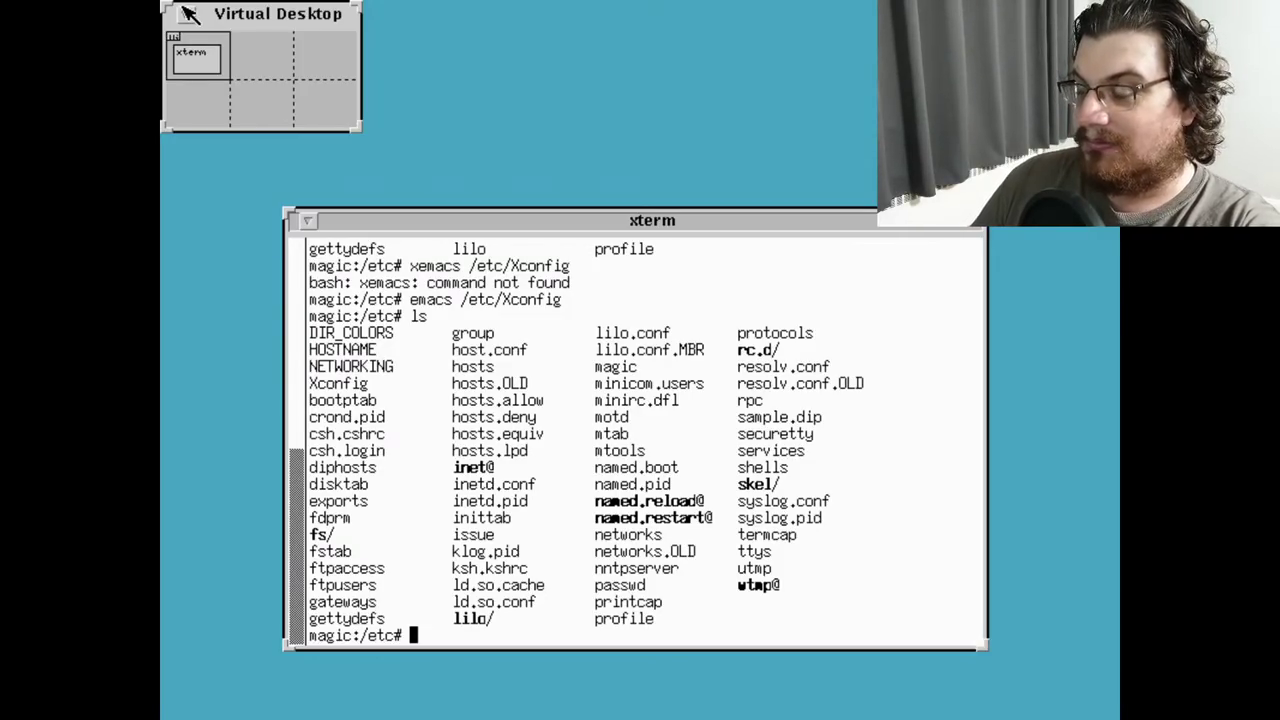
pyautogui.rightClick(535, 62)
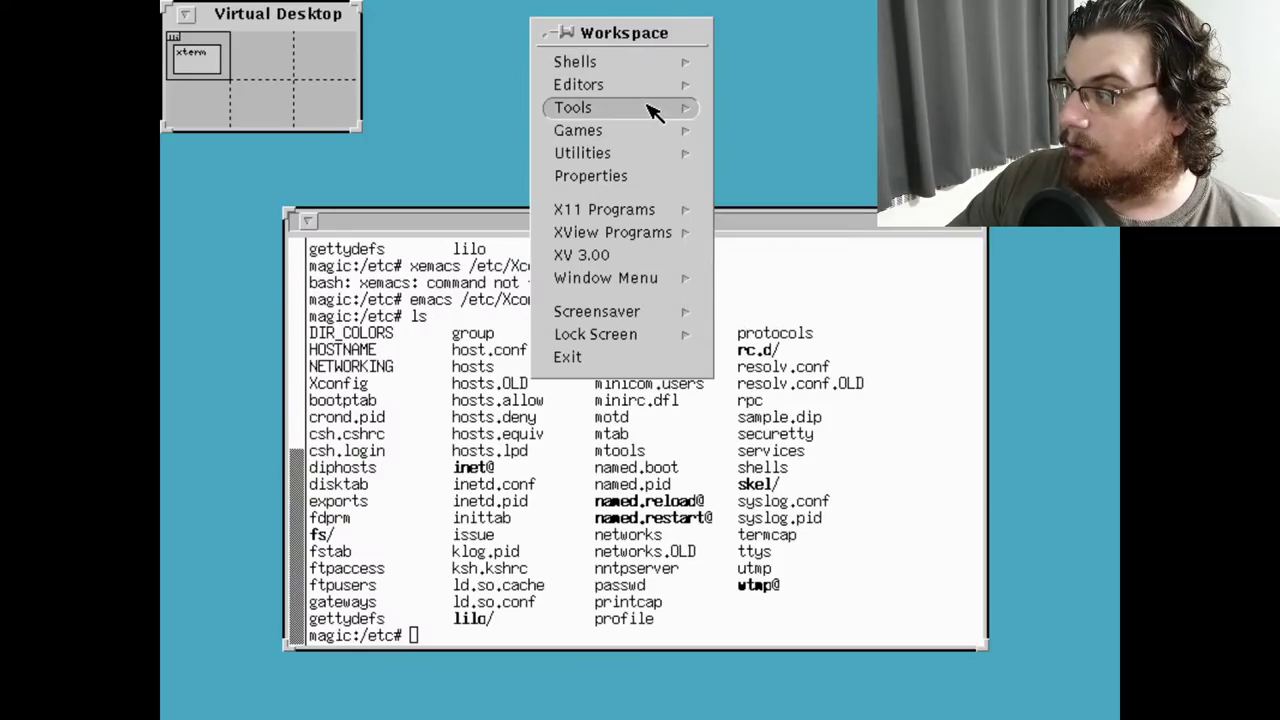
# Launch XSpread and try entering 123 into cells A0 and C0
pyautogui.moveTo(690, 114)
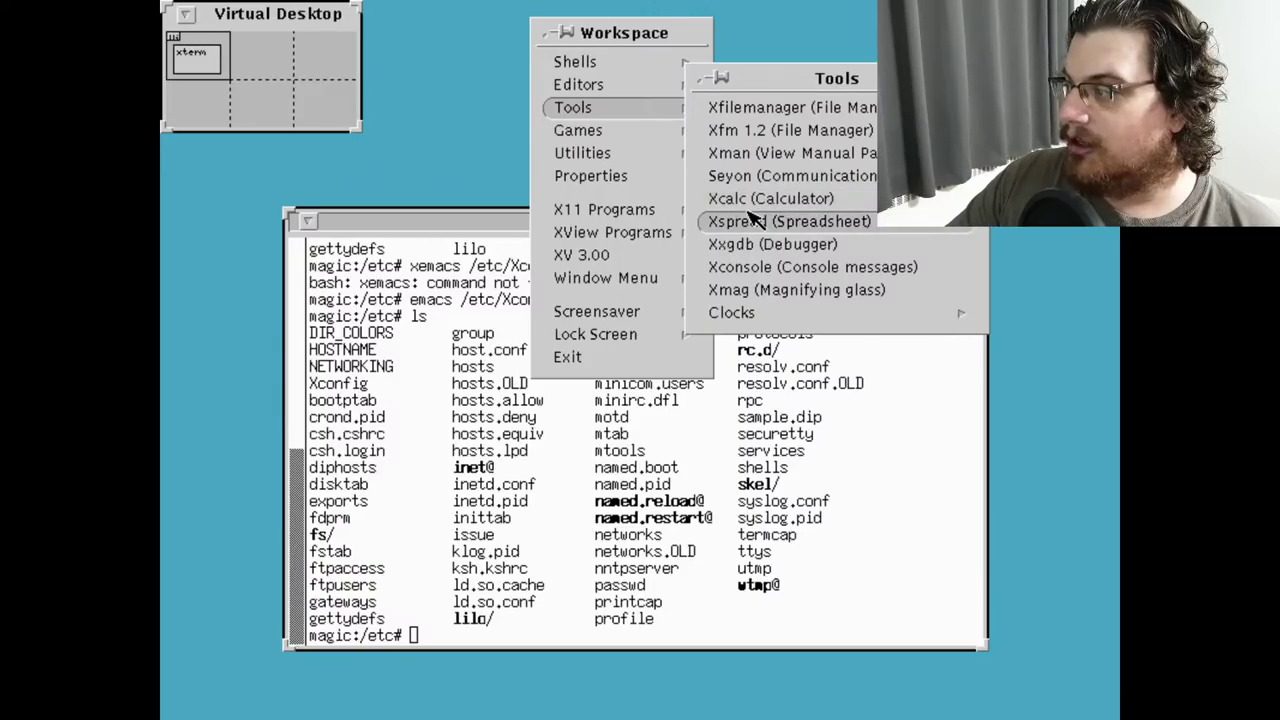
pyautogui.click(752, 221)
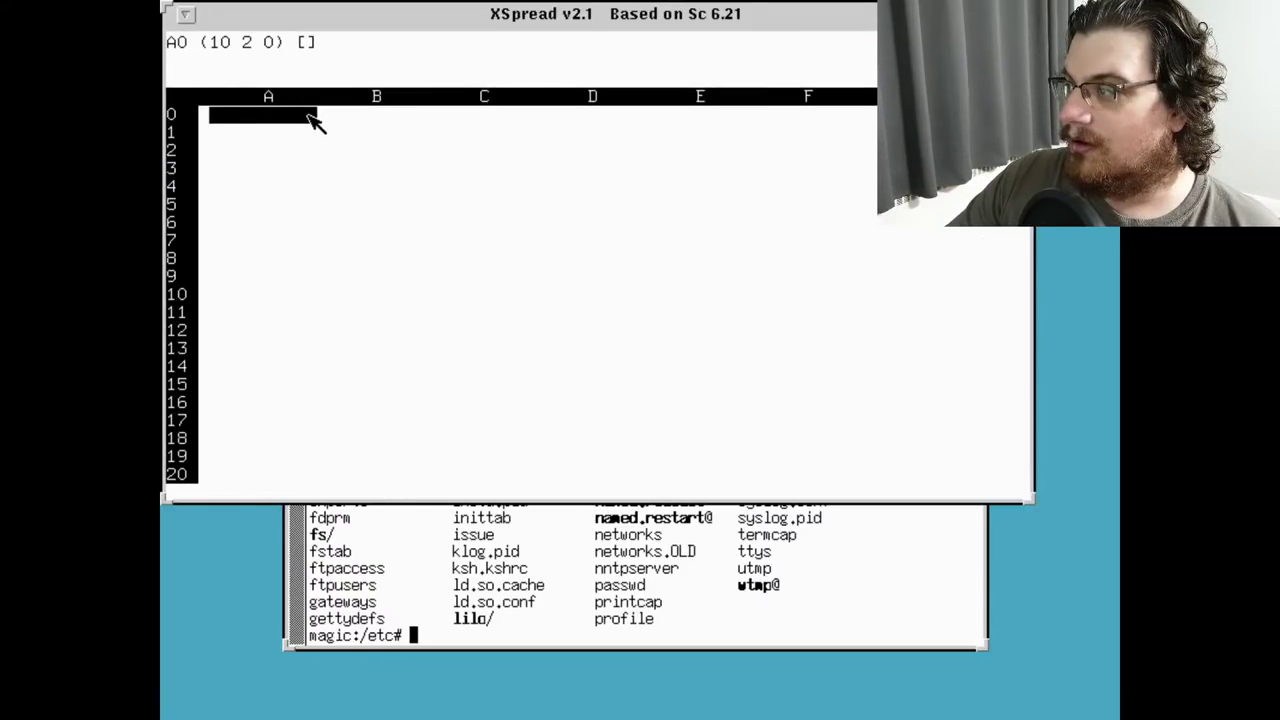
pyautogui.click(300, 120)
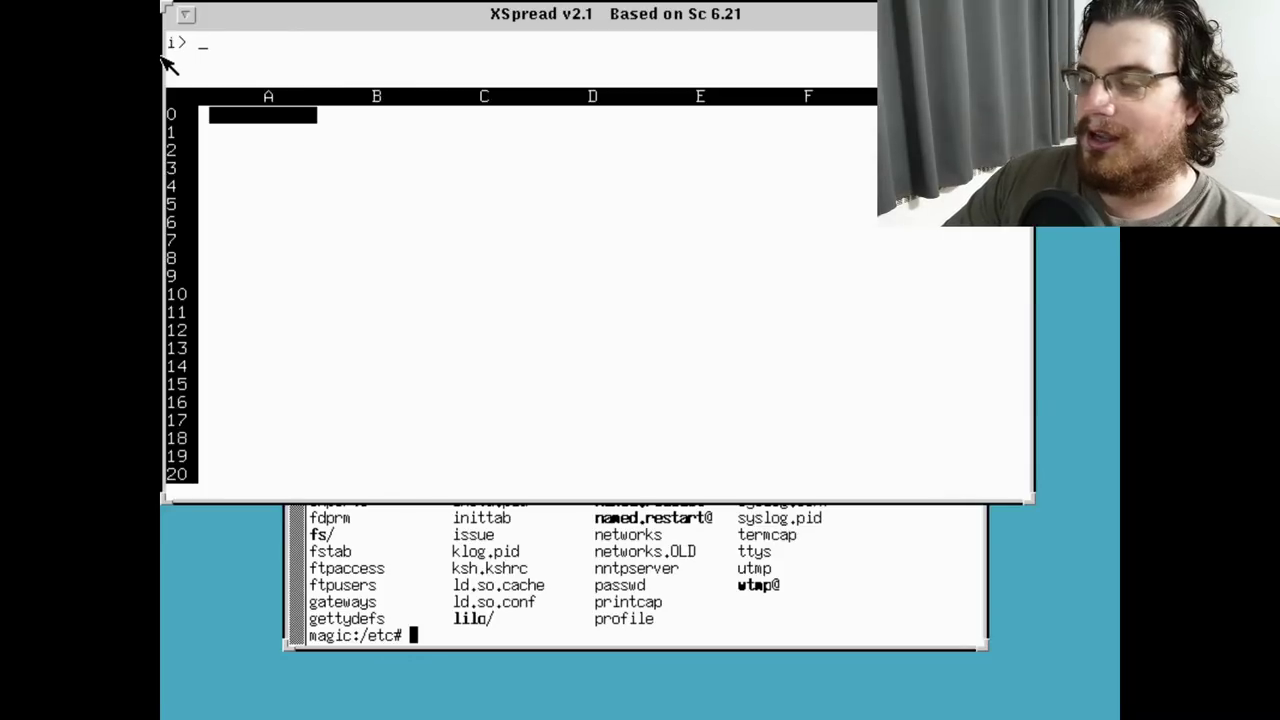
pyautogui.write('123')
pyautogui.click(455, 125)
pyautogui.write('123')
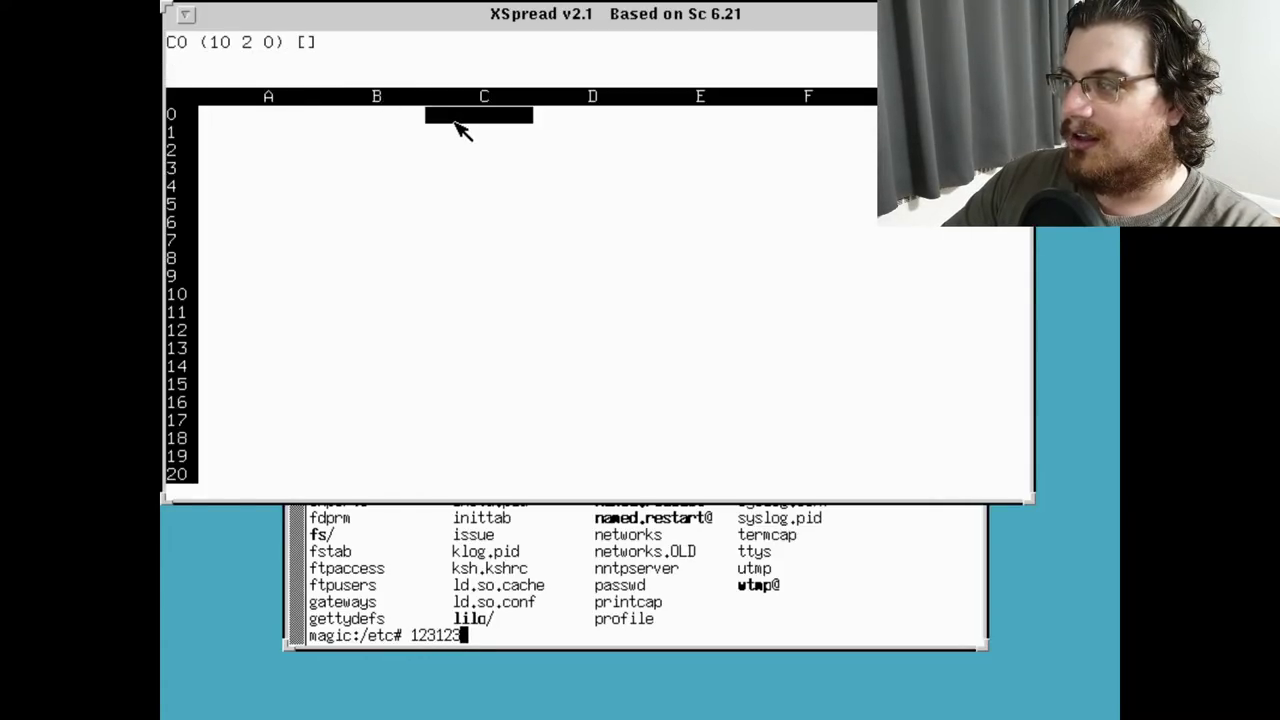
pyautogui.press('Return')
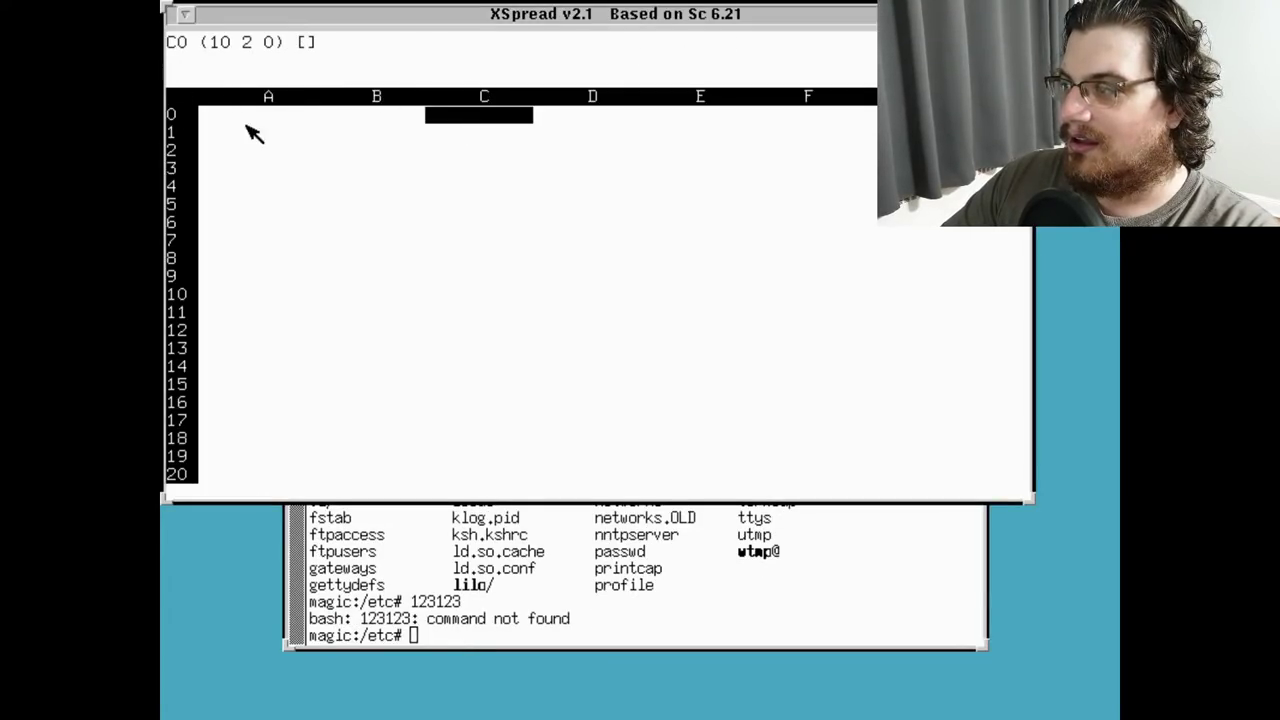
pyautogui.click(282, 134)
pyautogui.press('Escape')
pyautogui.click(240, 118)
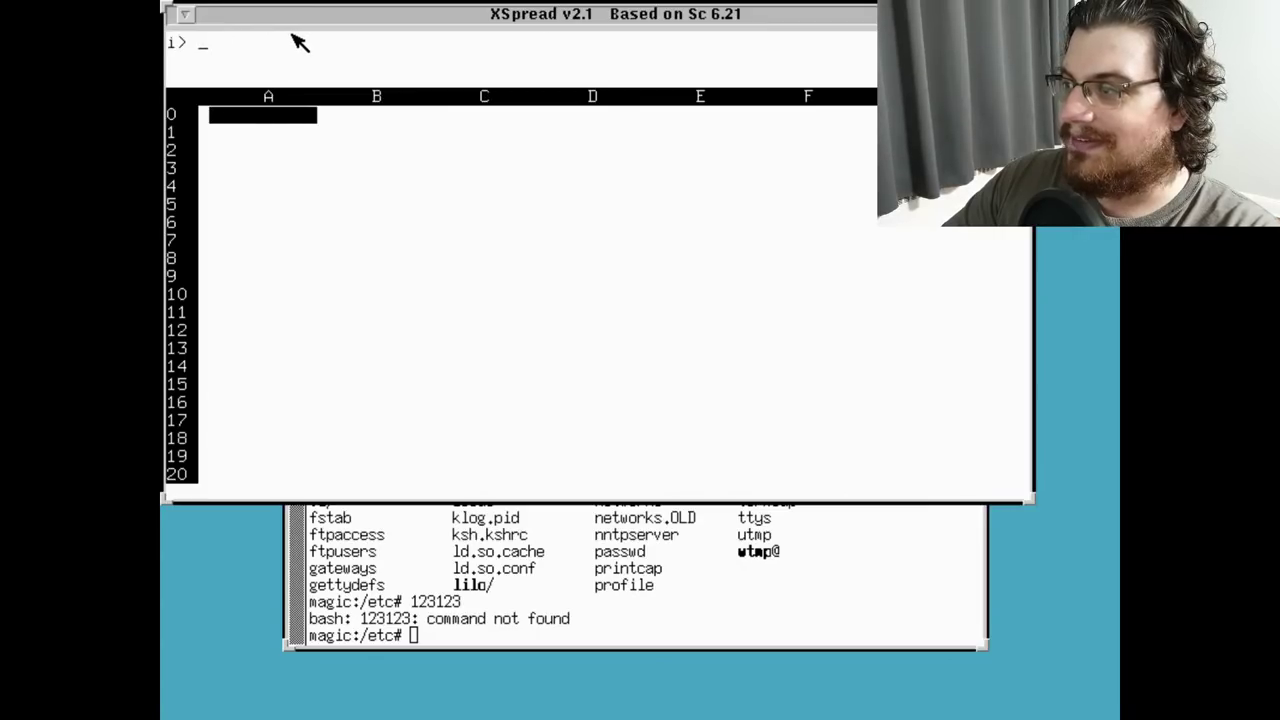
pyautogui.press('Escape')
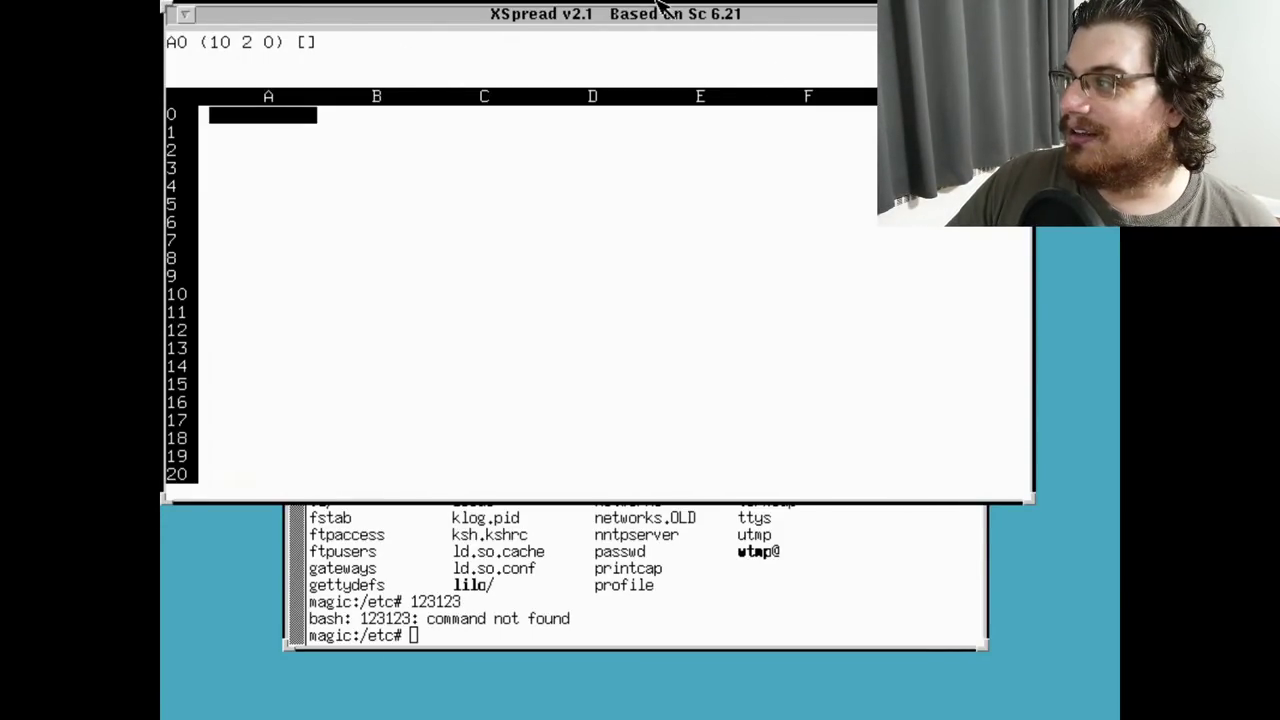
# Browse the XSpread command menu's Range, Quit and Matrix entries, then close it
pyautogui.click(357, 55)
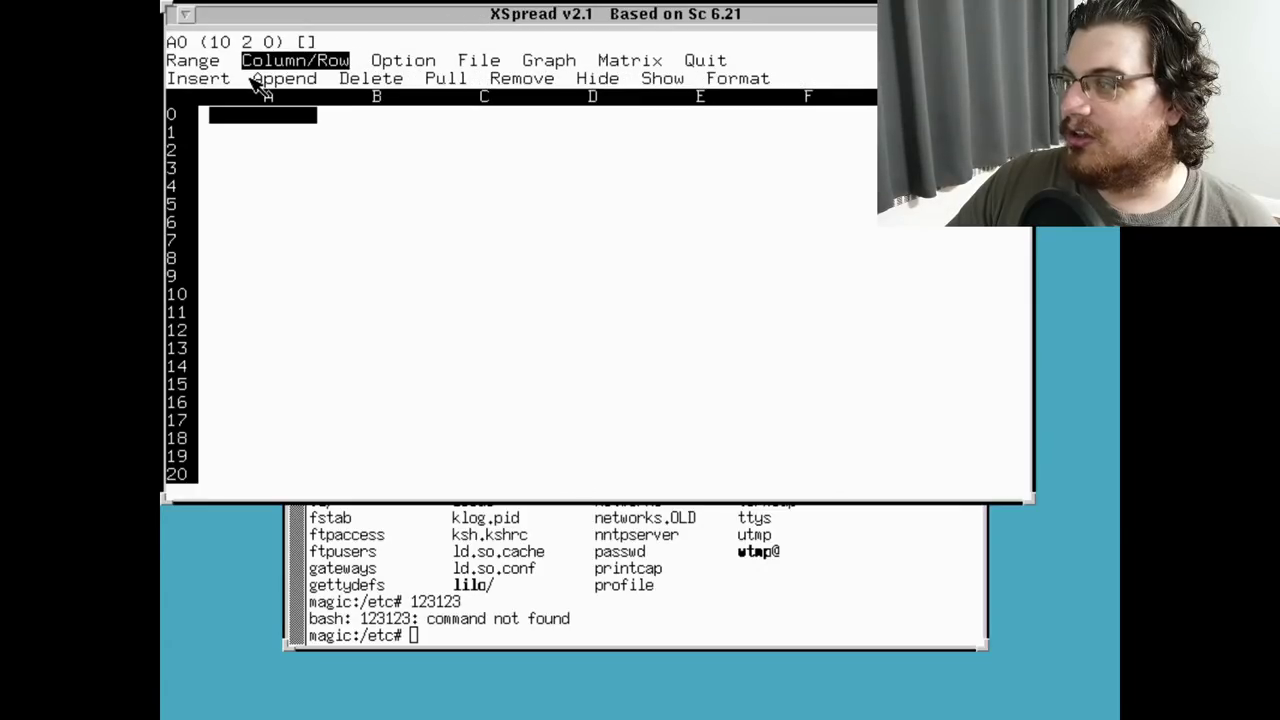
pyautogui.press('Escape')
pyautogui.press('/')
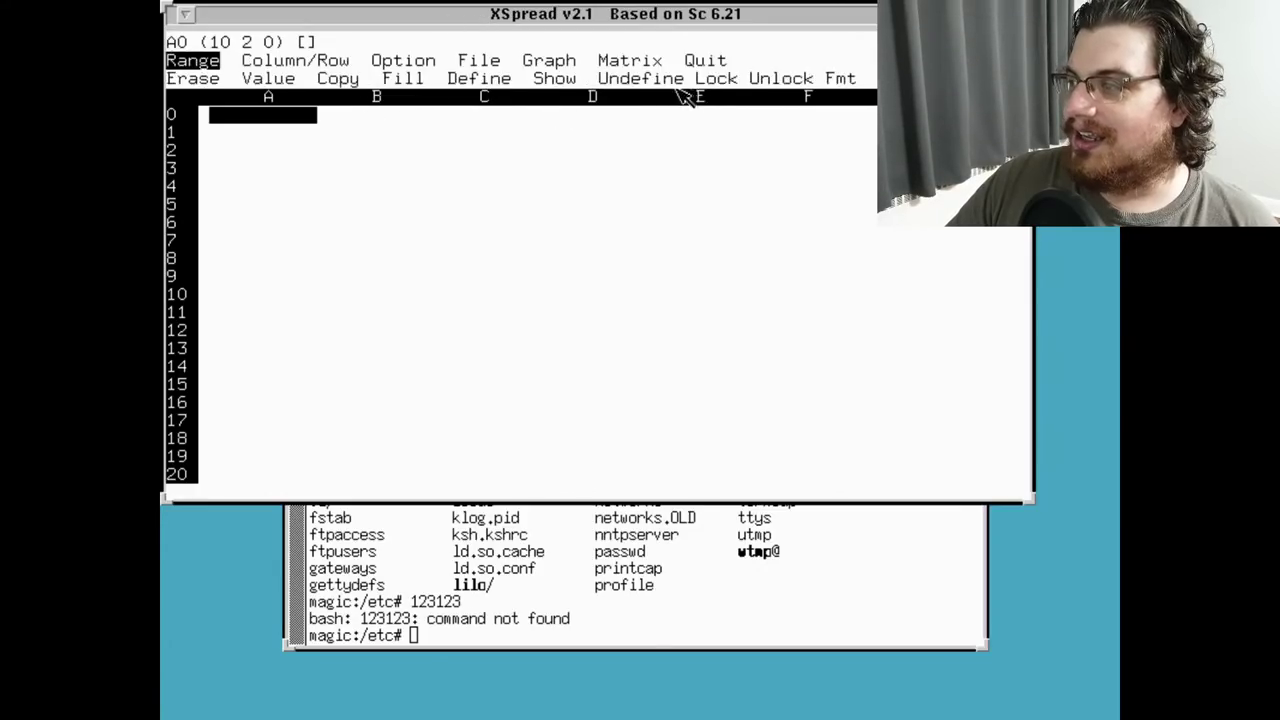
pyautogui.press('Left')
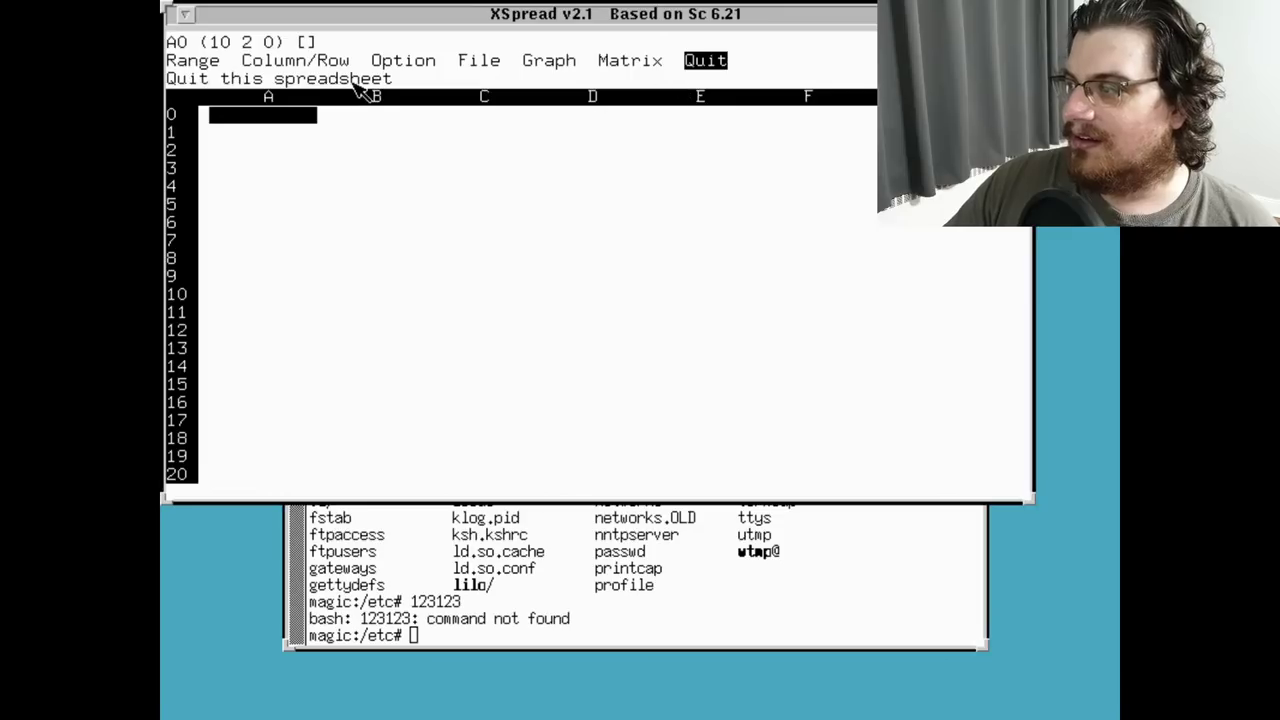
pyautogui.press('Left')
pyautogui.press('Left')
pyautogui.press('Left')
pyautogui.press('Left')
pyautogui.press('Left')
pyautogui.press('Left')
pyautogui.press('Left')
pyautogui.press('Left')
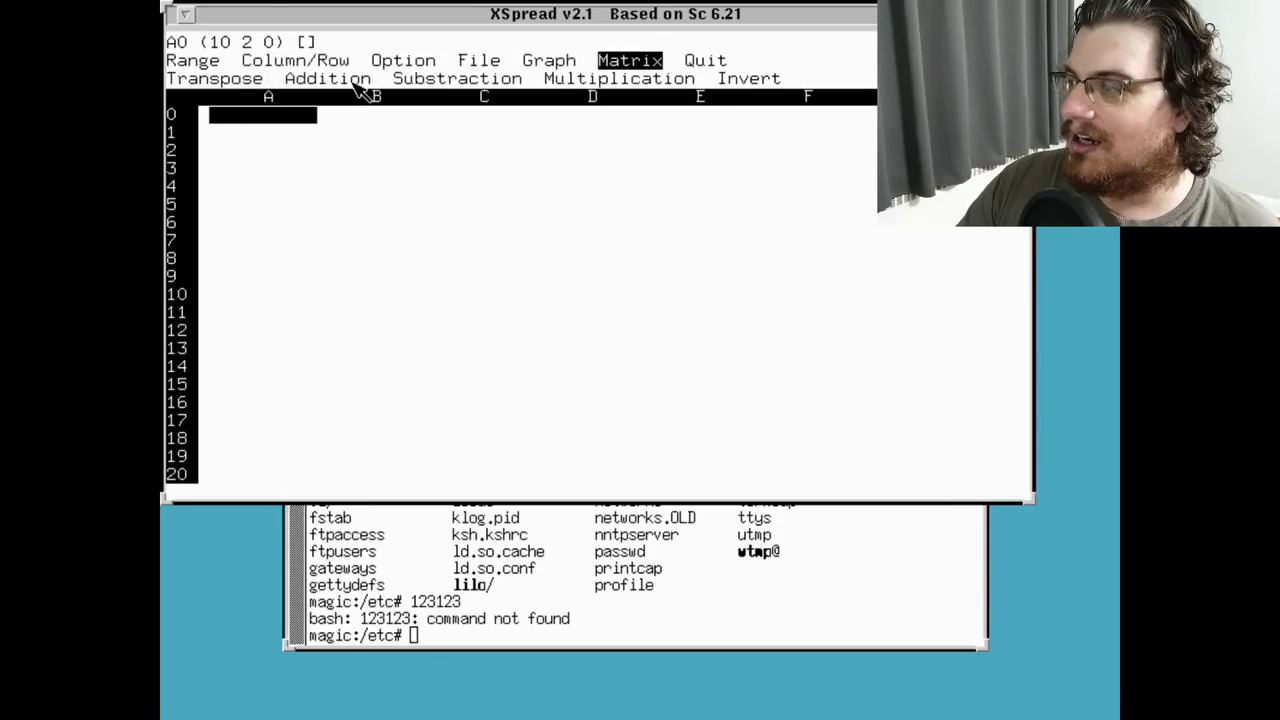
pyautogui.press('Escape')
pyautogui.press('/')
pyautogui.press('Escape')
pyautogui.press('Down')
pyautogui.press('Up')
# Enter 123 in cell A0, then choose Quit from the command menu
pyautogui.press(':')
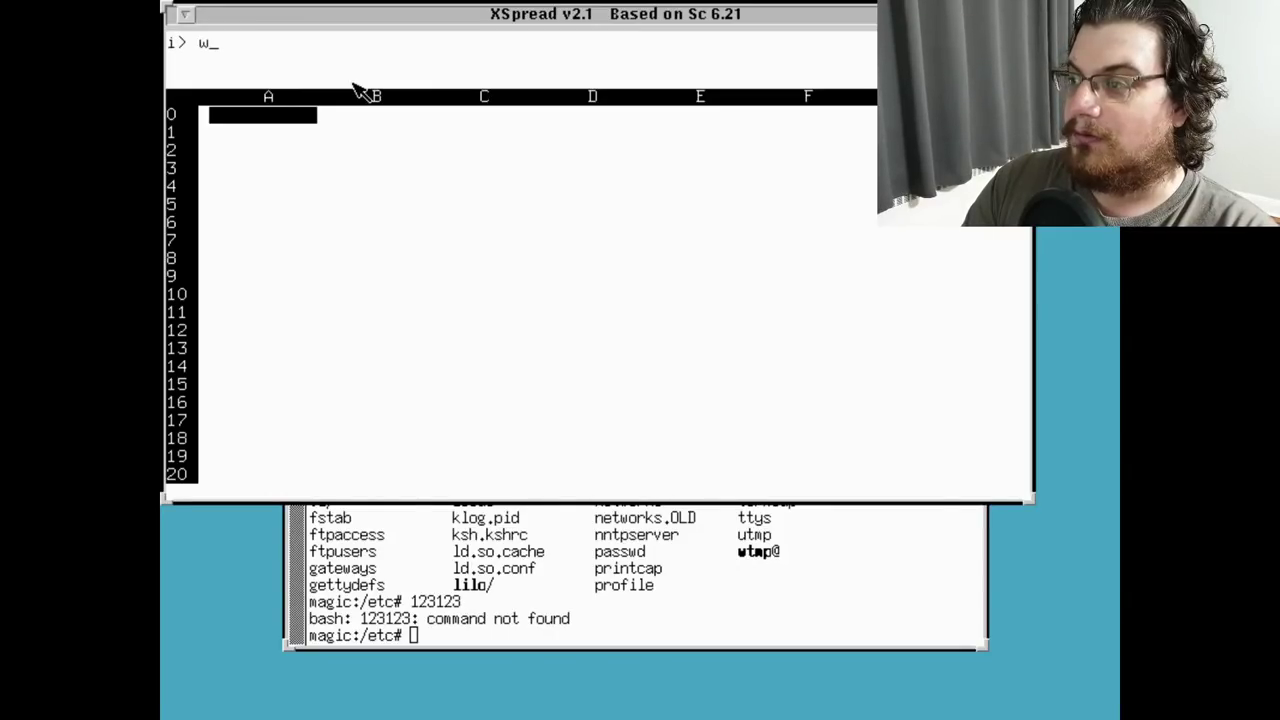
pyautogui.write('123')
pyautogui.press('Return')
pyautogui.press('/')
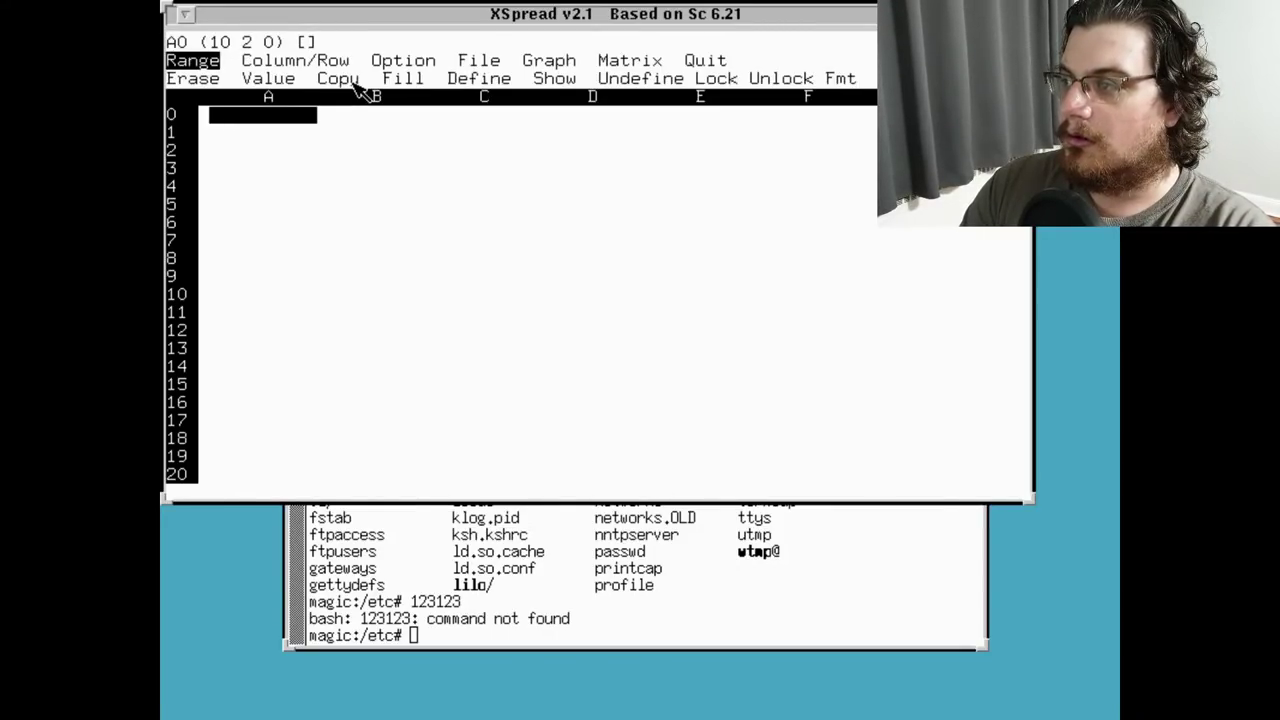
pyautogui.press('Right')
pyautogui.press('Right')
pyautogui.press('Right')
pyautogui.press('Right')
pyautogui.press('Right')
pyautogui.press('Right')
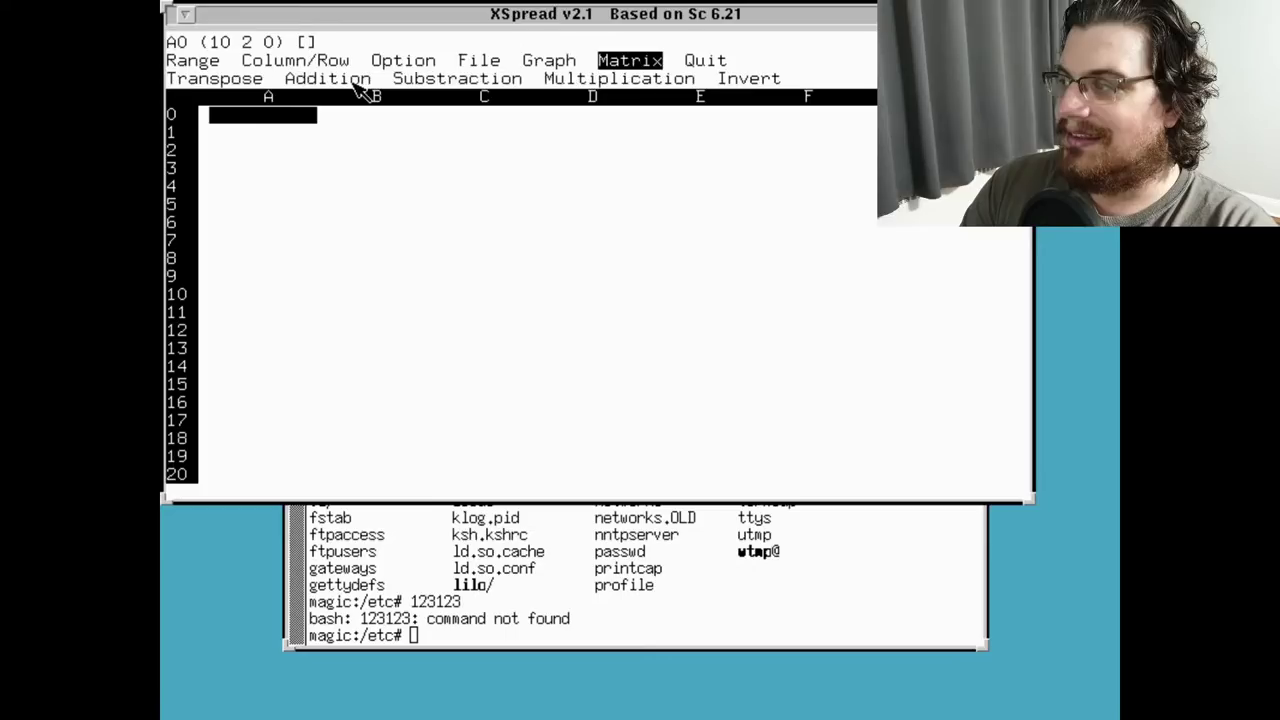
pyautogui.press('Return')
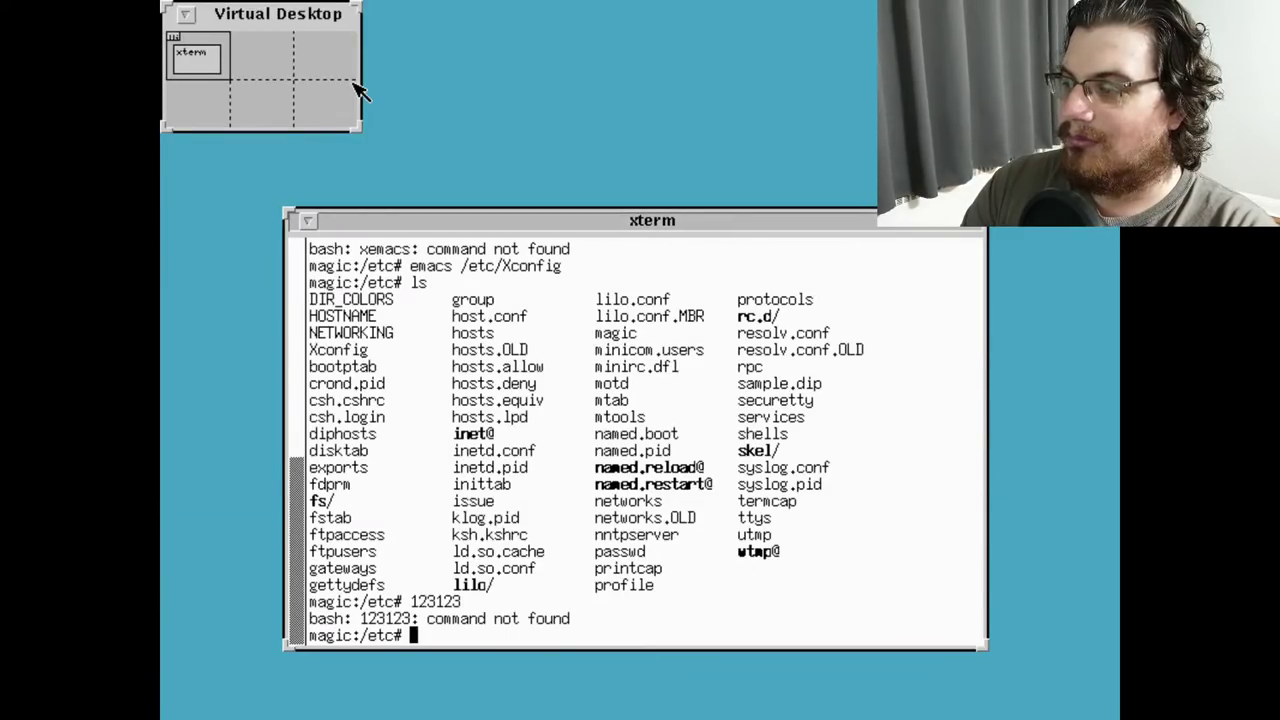
# Reset the terminal, then start and immediately exit an empty JOVE session
pyautogui.write('reset')
pyautogui.press('Return')
pyautogui.write('jove')
pyautogui.press('Return')
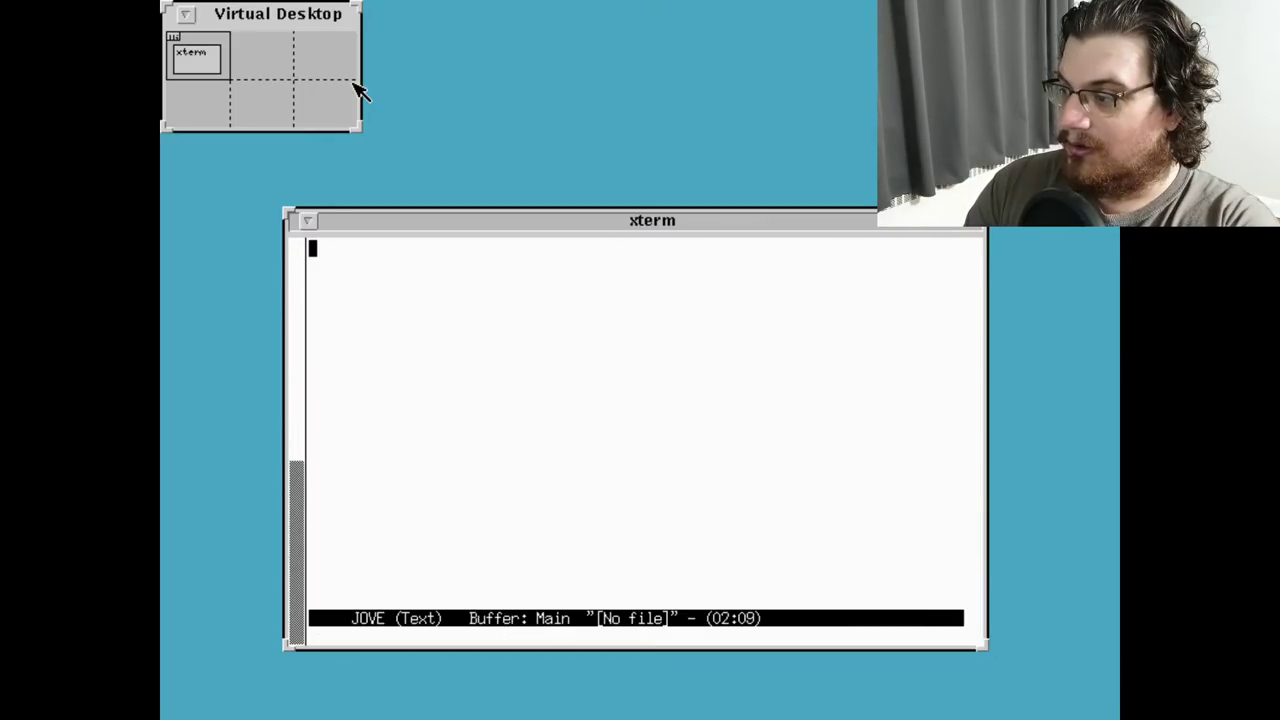
pyautogui.hotkey('ctrl', 'x')
pyautogui.hotkey('ctrl', 'c')
# Open Xconfig in JOVE and browse around the ModeDB and Modes lines
pyautogui.write('jove Xconfig')
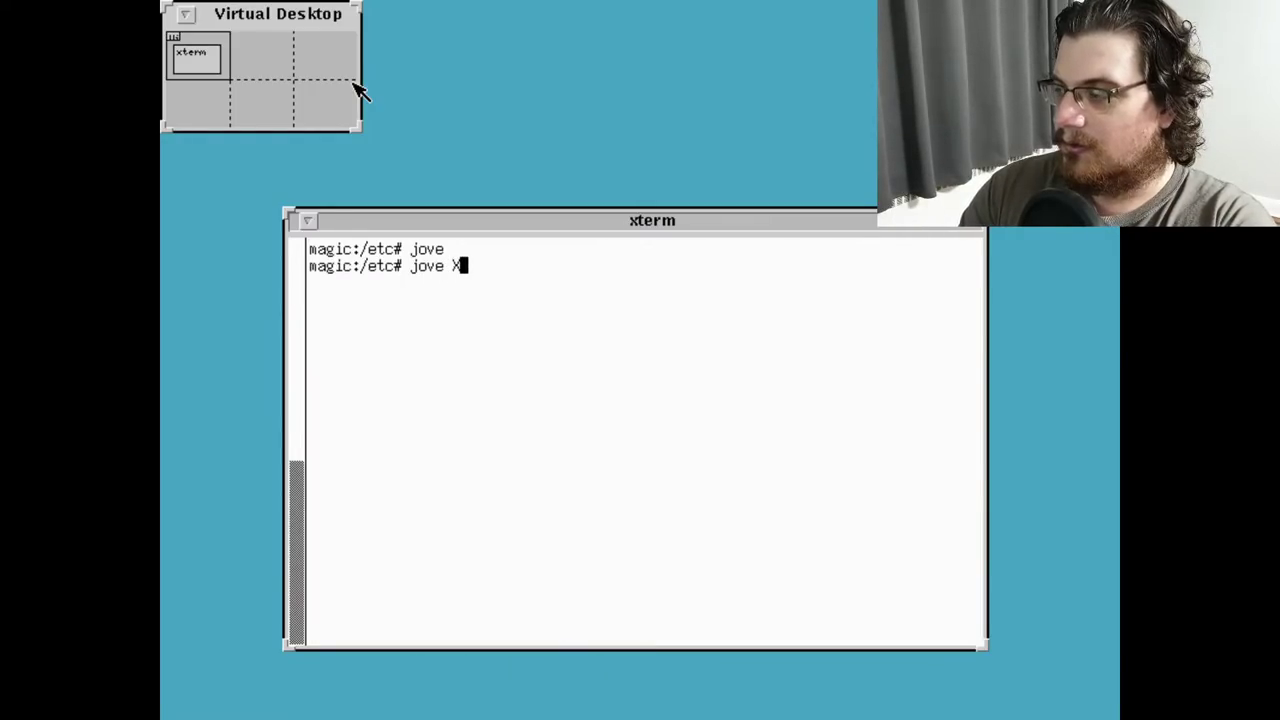
pyautogui.press('Return')
pyautogui.press('Down')
pyautogui.press('Down')
pyautogui.press('Down')
pyautogui.press('Down')
pyautogui.press('Down')
pyautogui.press('Down')
pyautogui.press('Down')
pyautogui.press('Down')
pyautogui.press('Down')
pyautogui.press('Down')
pyautogui.press('Down')
pyautogui.press('Down')
pyautogui.press('Down')
pyautogui.press('Down')
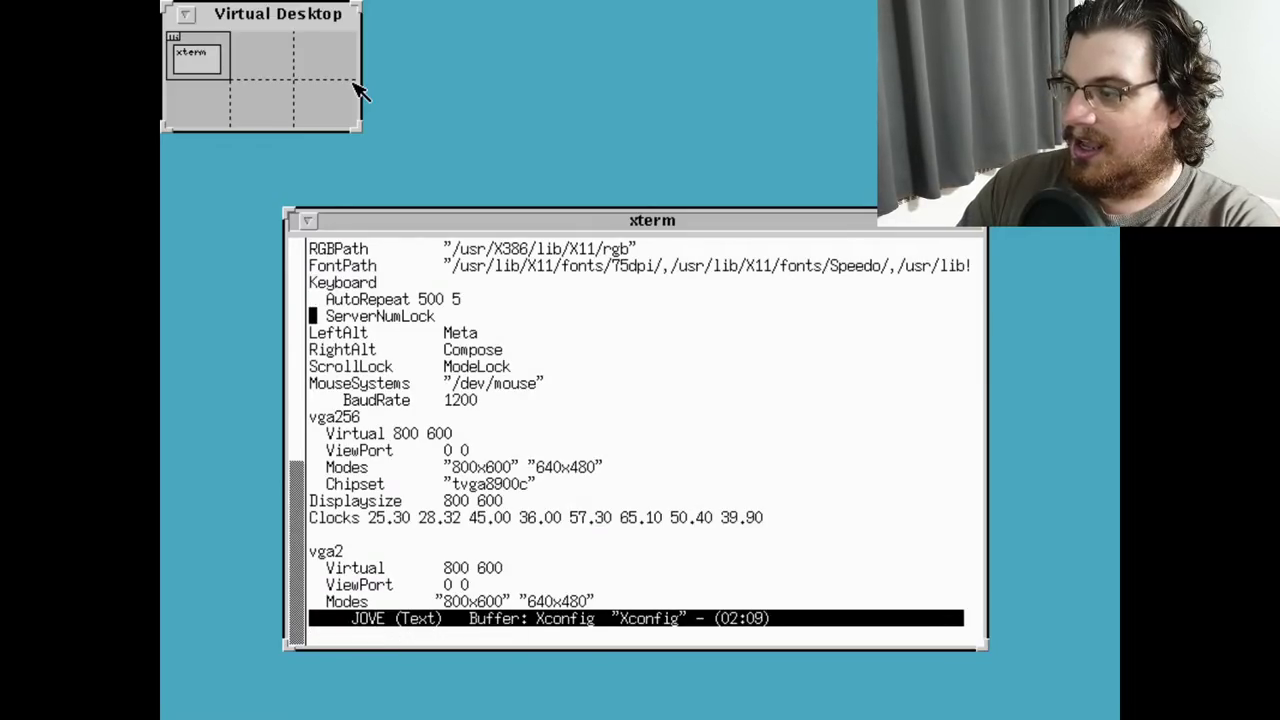
pyautogui.press('Down')
pyautogui.press('Down')
pyautogui.press('Down')
pyautogui.press('Down')
pyautogui.press('Down')
pyautogui.press('Down')
pyautogui.press('Down')
pyautogui.press('Down')
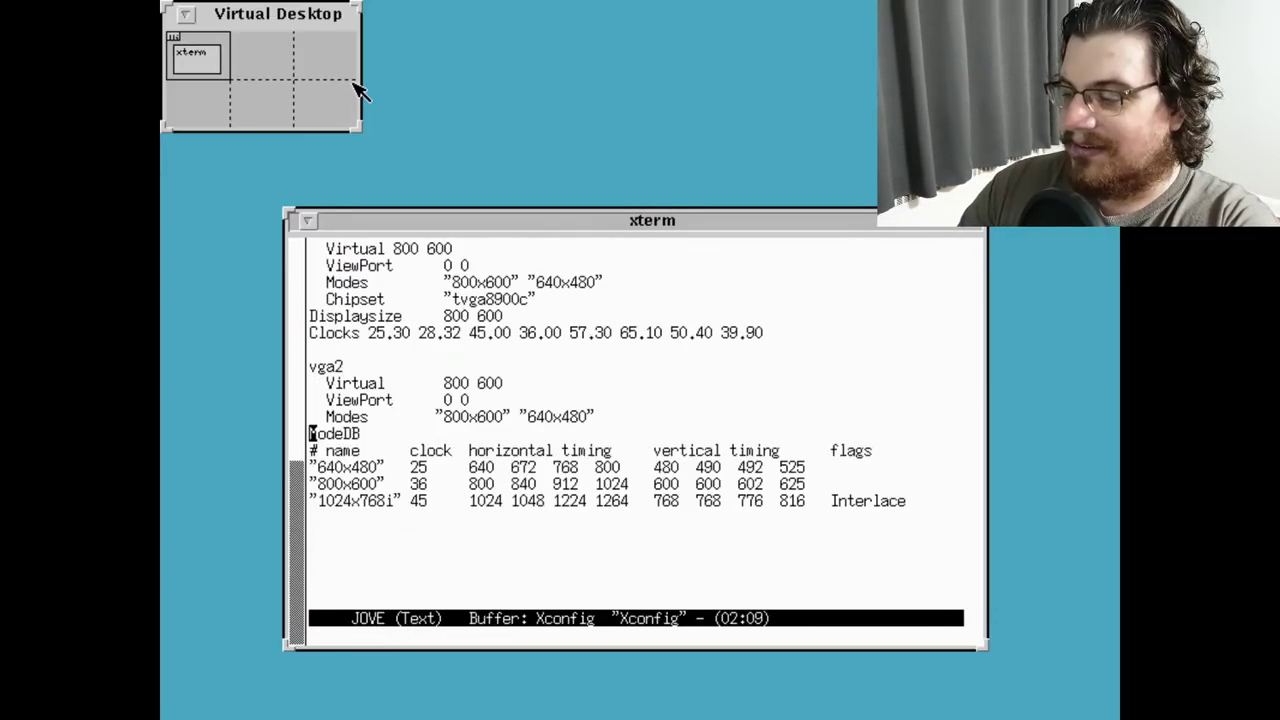
pyautogui.press('F10')
pyautogui.press('F11')
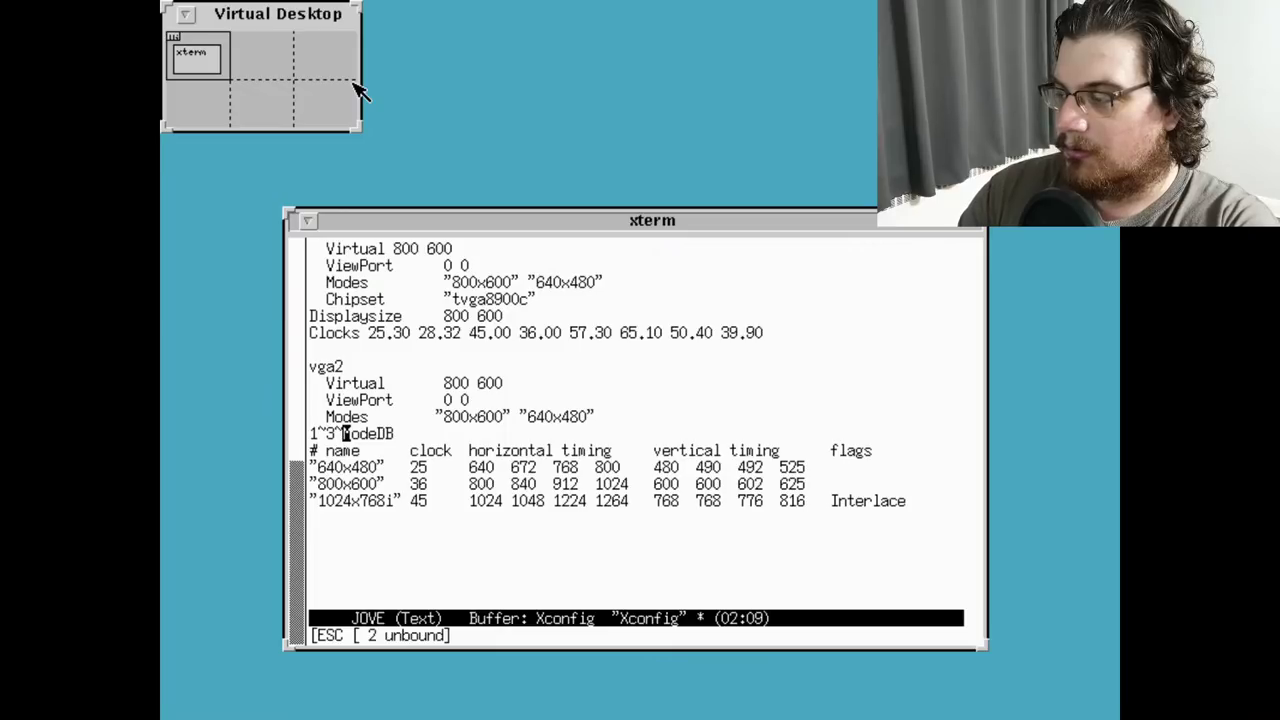
pyautogui.press('BackSpace')
pyautogui.press('BackSpace')
pyautogui.press('BackSpace')
pyautogui.press('BackSpace')
pyautogui.press('pageup')
pyautogui.press('pageup')
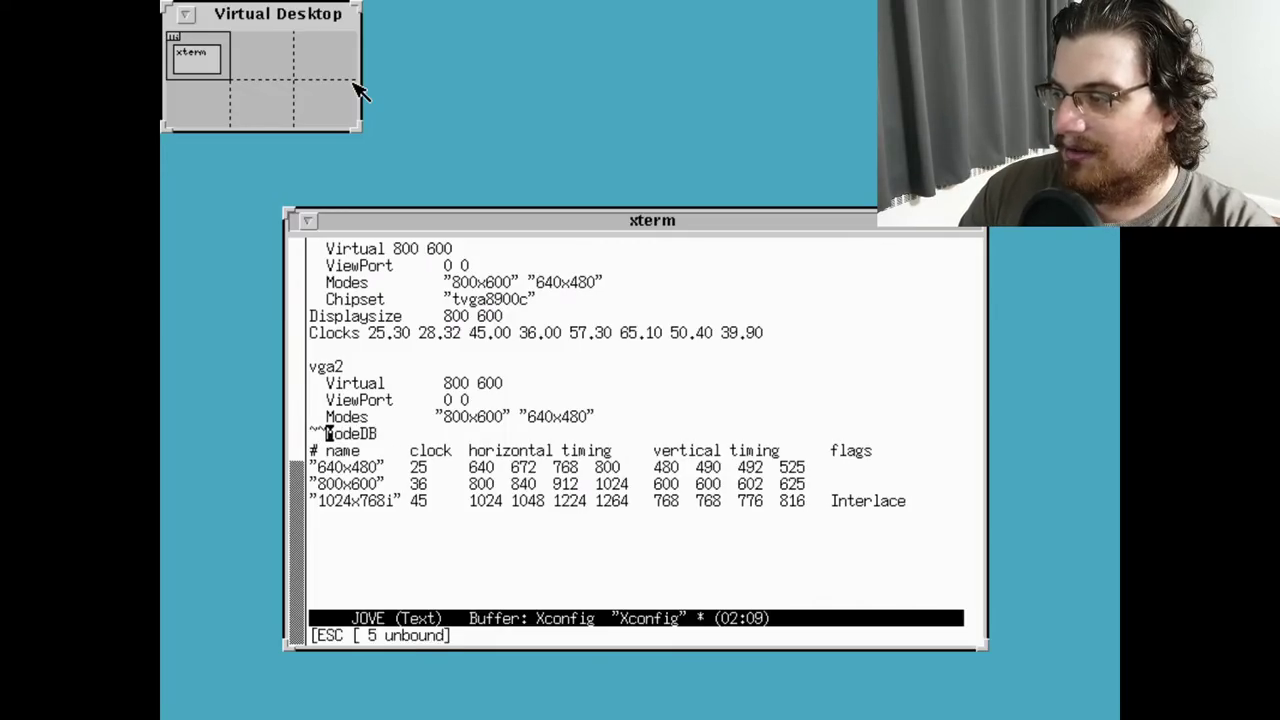
pyautogui.press('BackSpace')
pyautogui.press('BackSpace')
pyautogui.press('BackSpace')
pyautogui.press('Up')
pyautogui.press('Up')
pyautogui.press('Up')
pyautogui.press('Up')
pyautogui.press('Up')
pyautogui.press('Up')
pyautogui.press('Up')
pyautogui.press('Up')
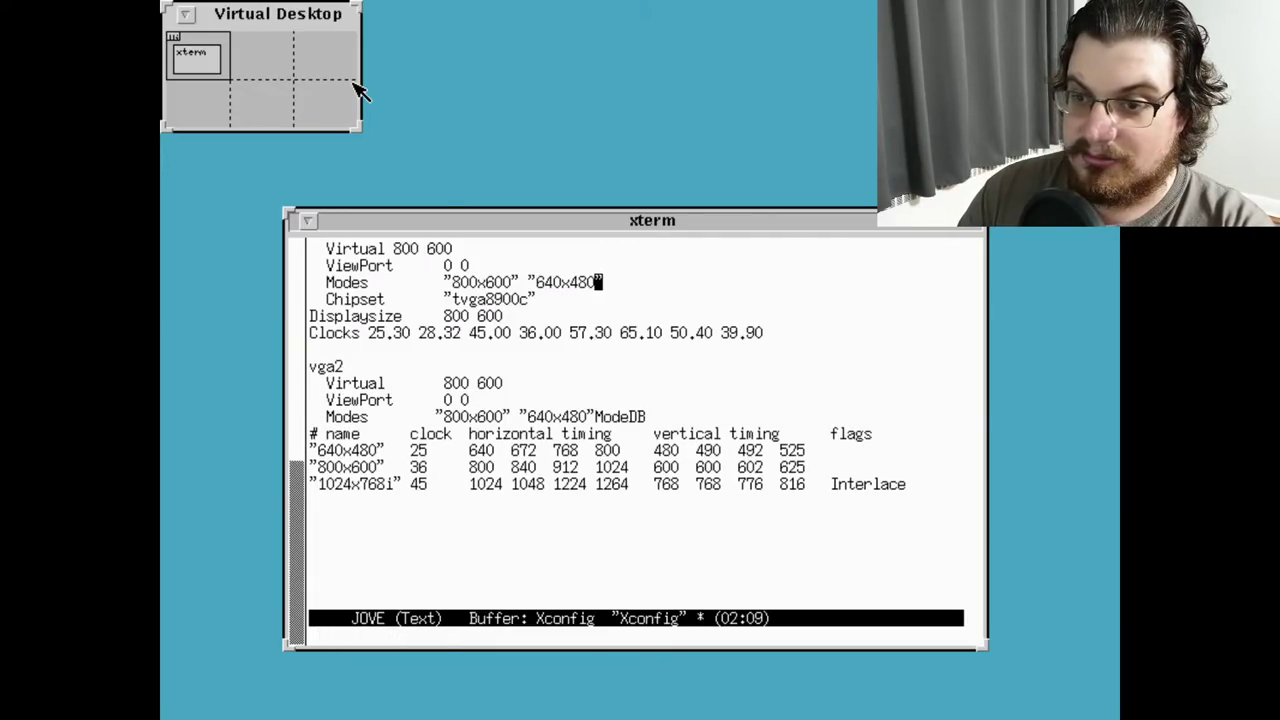
pyautogui.press('Up')
pyautogui.press('Up')
pyautogui.press('Up')
pyautogui.press('Up')
pyautogui.press('Up')
pyautogui.press('Up')
pyautogui.press('Up')
pyautogui.press('Up')
pyautogui.press('Up')
pyautogui.press('Up')
pyautogui.press('Up')
pyautogui.press('Up')
pyautogui.press('Up')
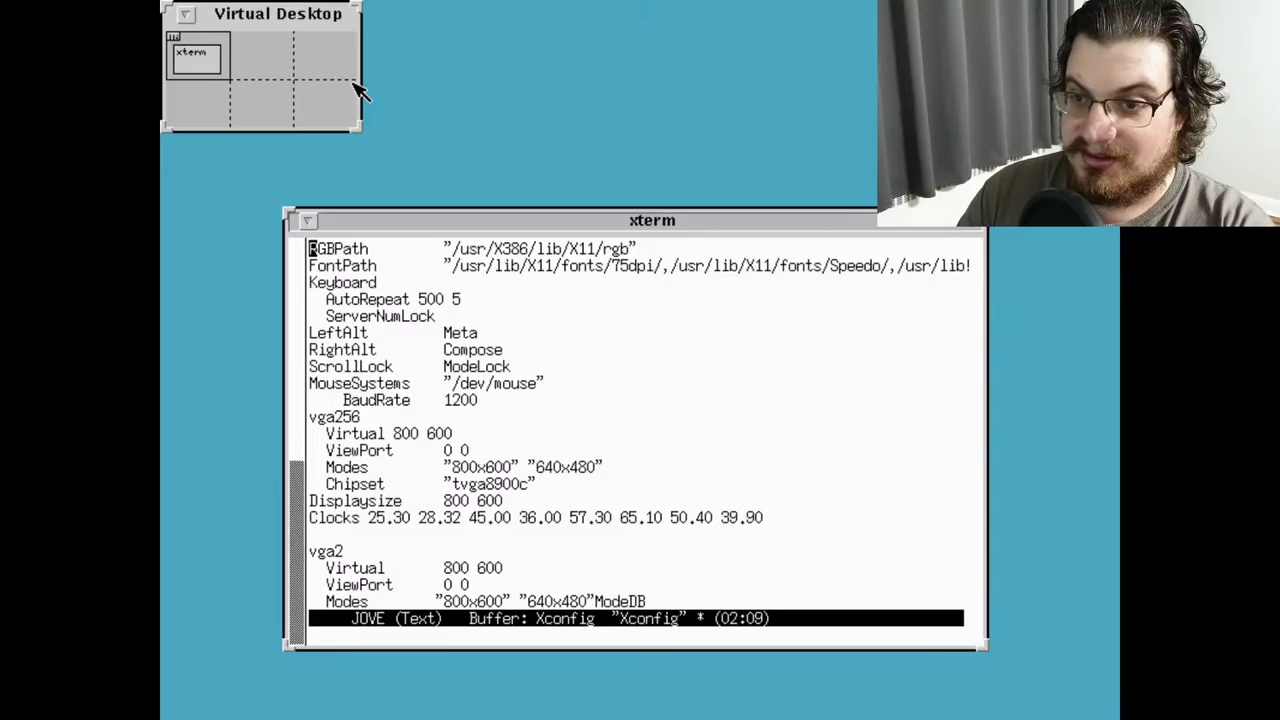
# Leave JOVE without saving the accidental edits to Xconfig
pyautogui.hotkey('ctrl', 'x')
pyautogui.hotkey('ctrl', 'c')
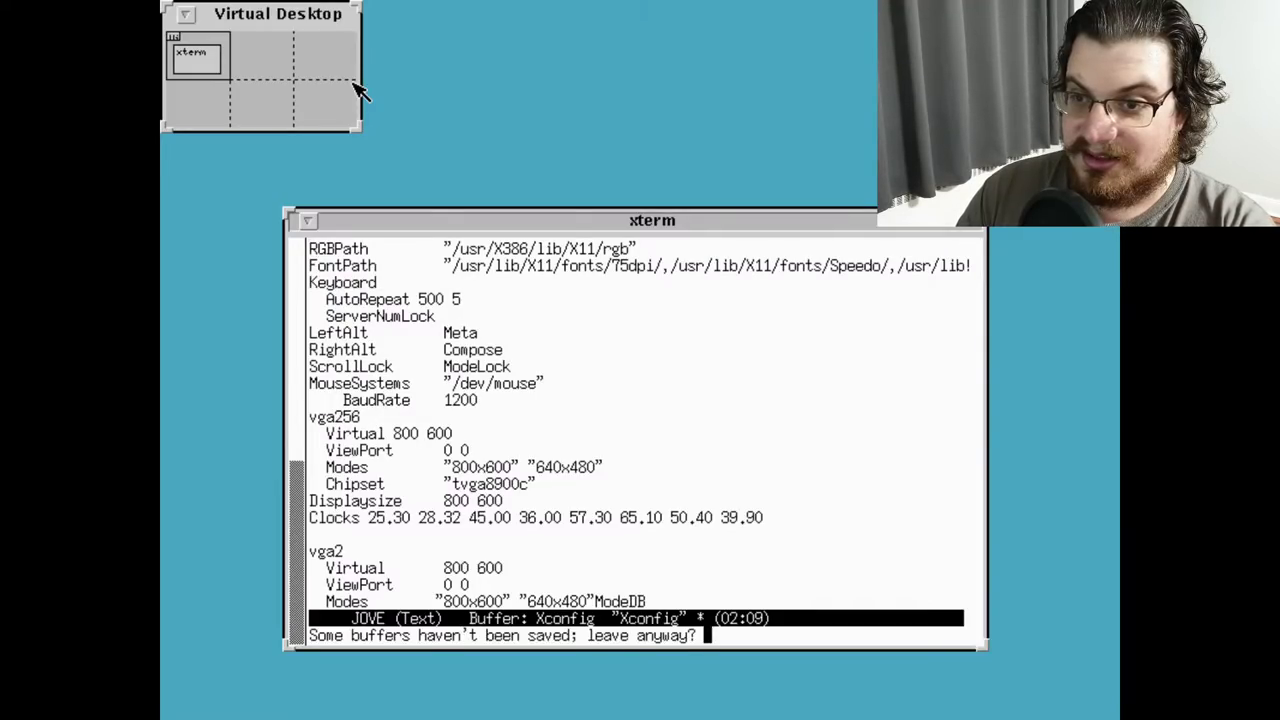
pyautogui.press('n')
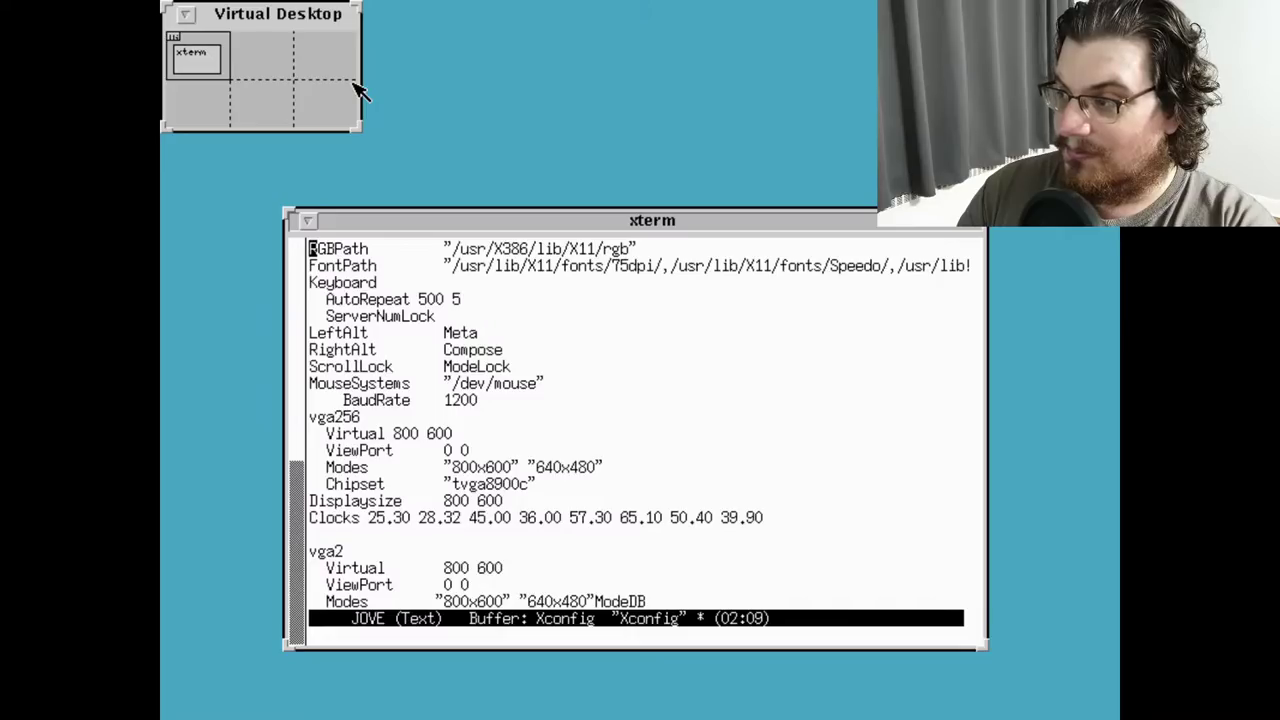
pyautogui.hotkey('ctrl', 'x')
pyautogui.hotkey('ctrl', 'c')
# Confirm quitting JOVE without saving and return to the home directory
pyautogui.write('ycd')
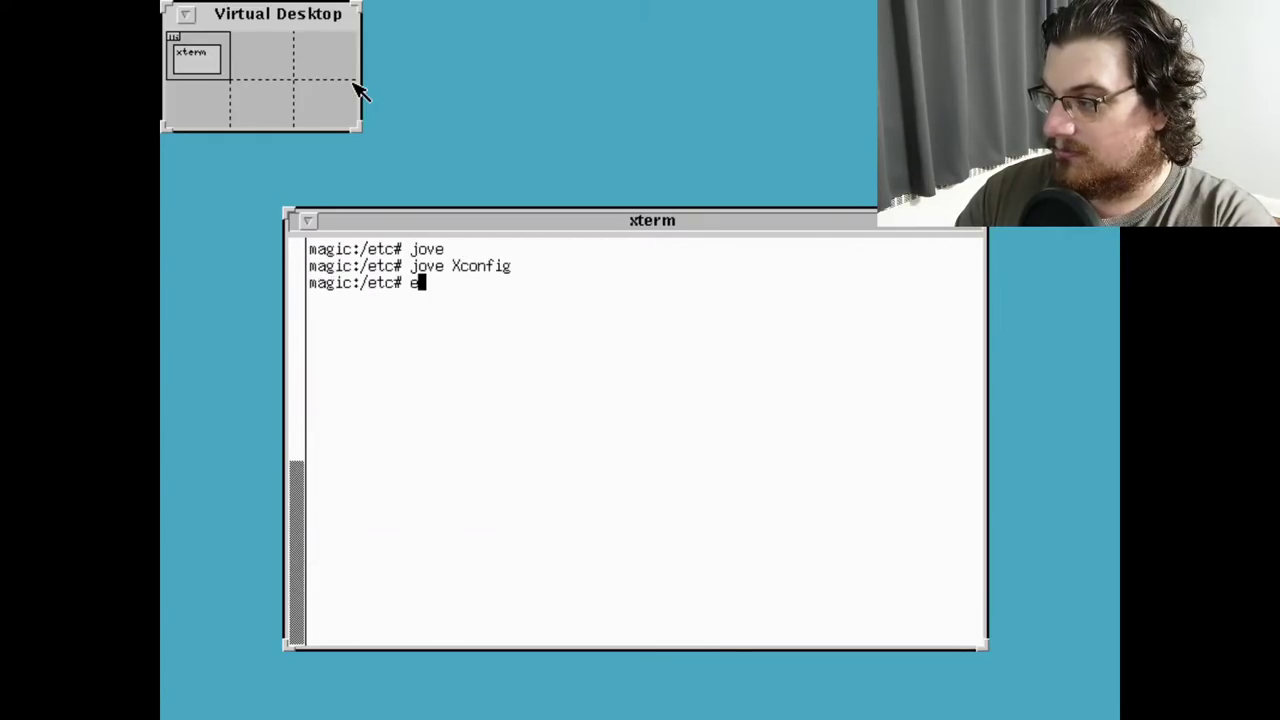
pyautogui.press('Return')
pyautogui.write('ls')
pyautogui.press('Return')
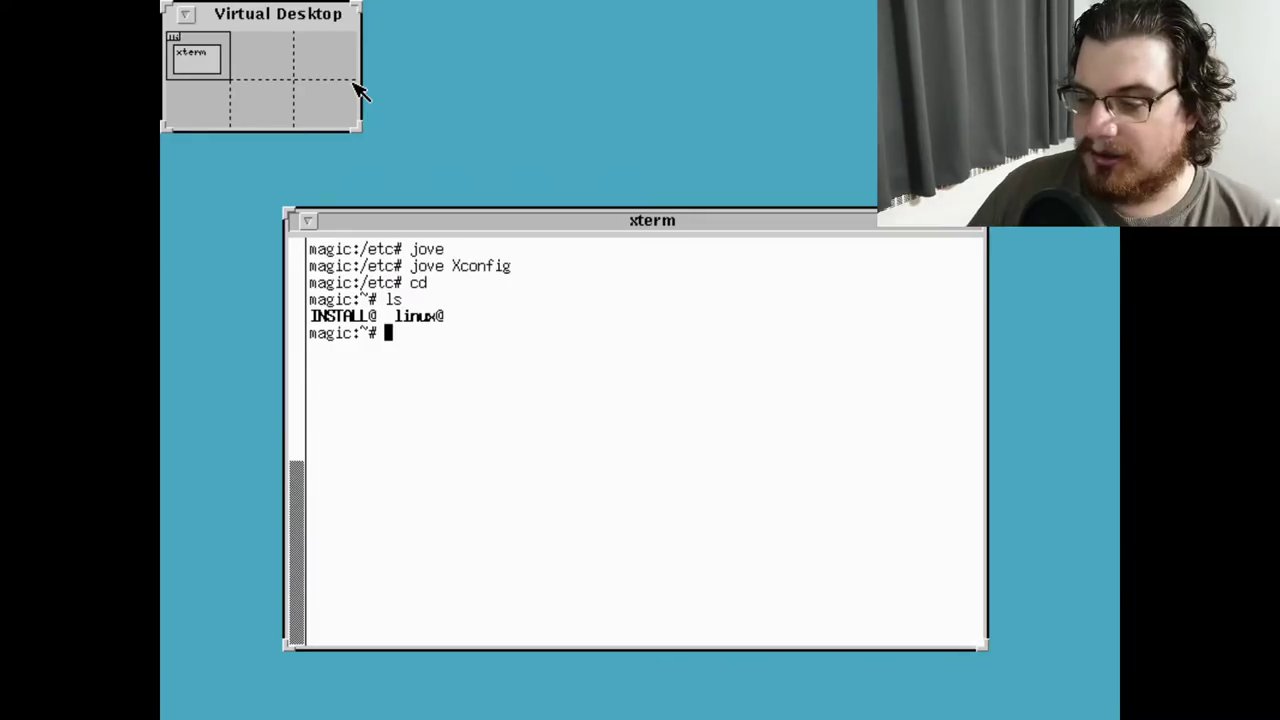
# Change into /usr/src/linux, listing /usr/src and the kernel source files
pyautogui.write('cd /usr/src')
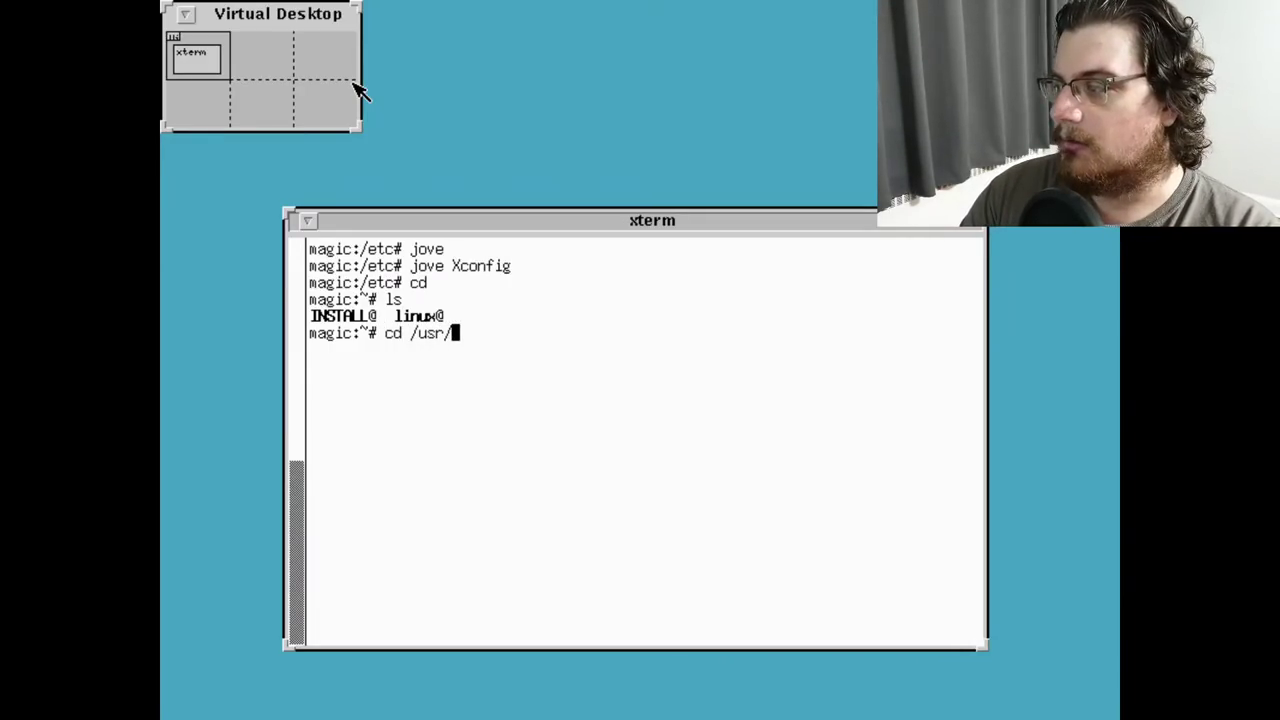
pyautogui.press('Return')
pyautogui.write('ls')
pyautogui.press('Return')
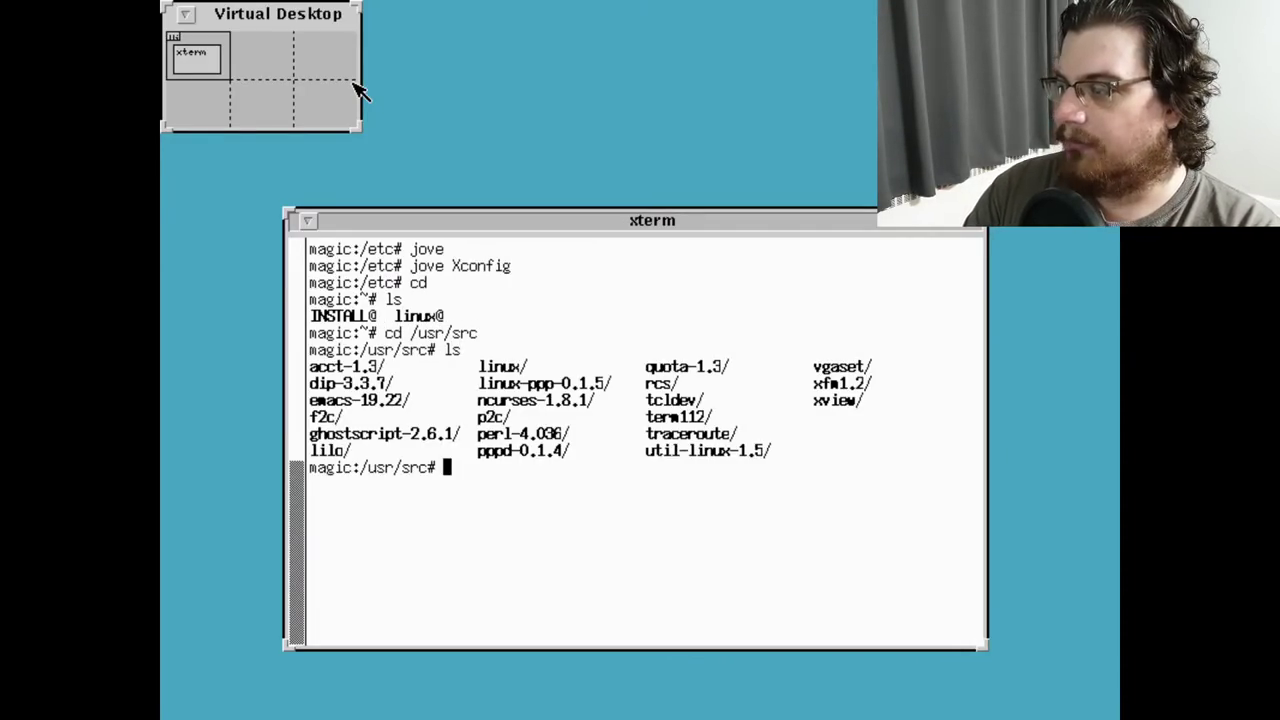
pyautogui.write('cd linux')
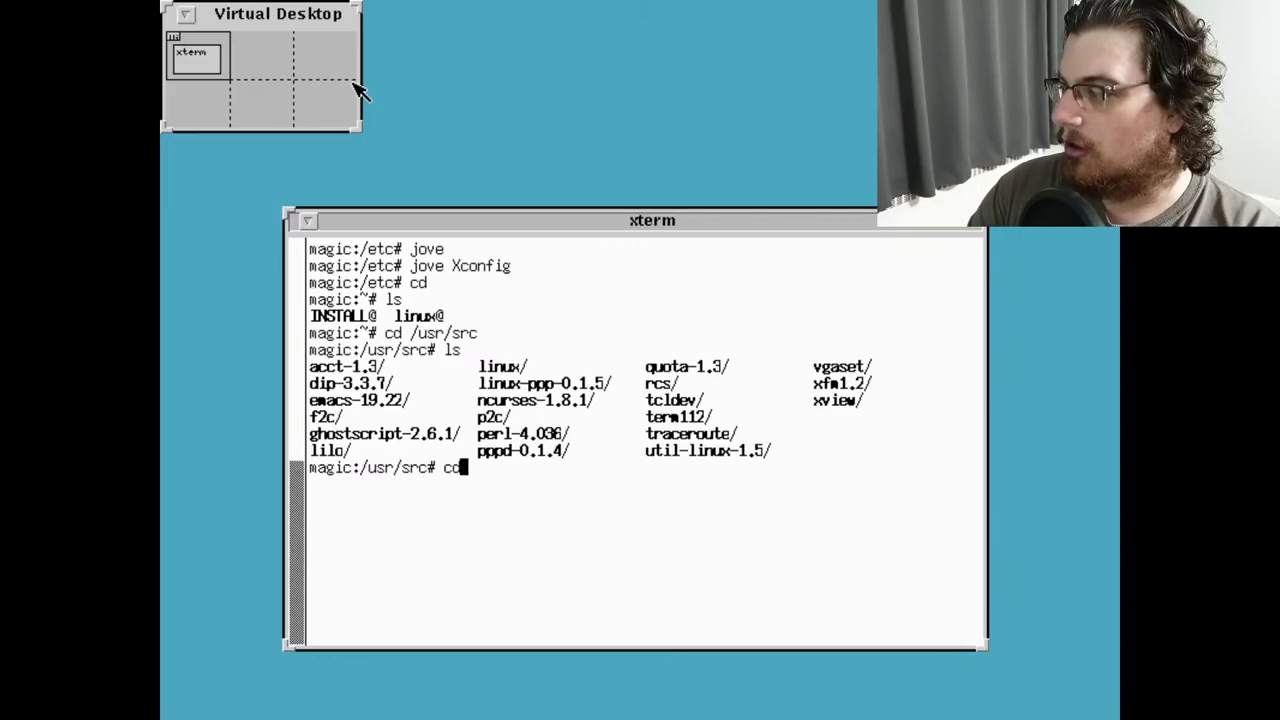
pyautogui.press('Return')
pyautogui.write('ls')
pyautogui.press('Return')
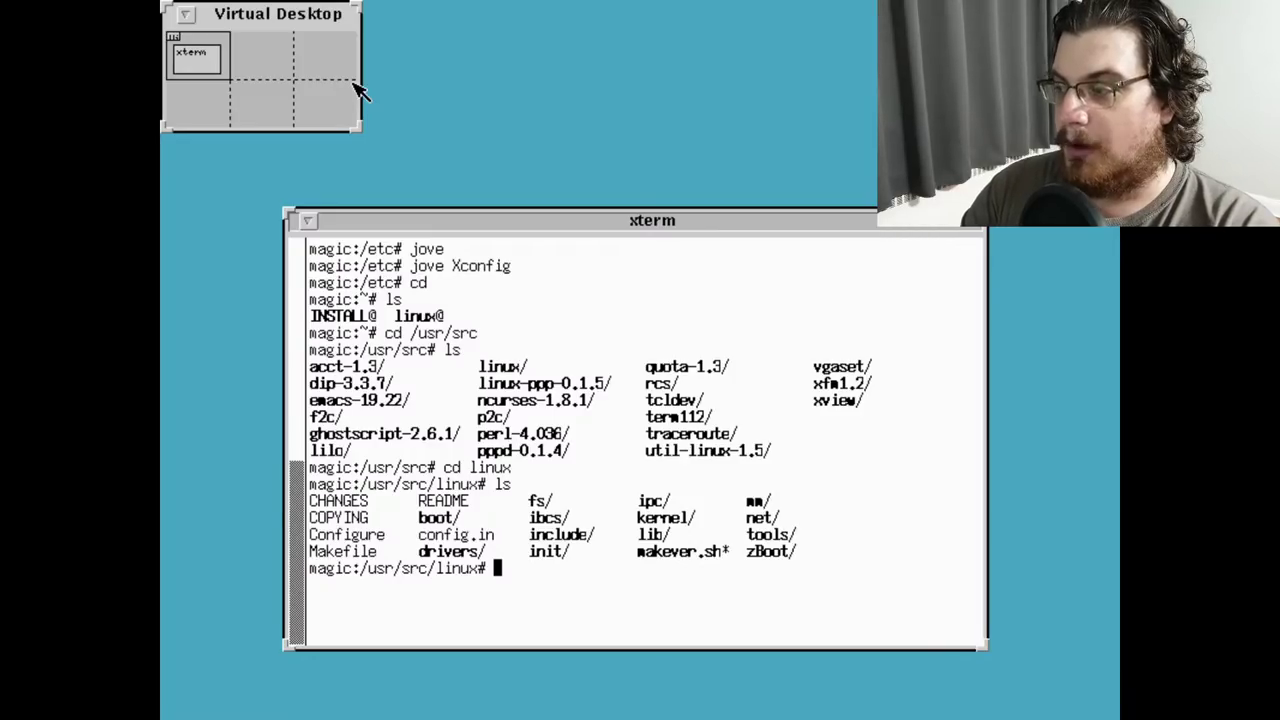
# Try make menuconfig, then start the kernel configuration with make config
pyautogui.write('make config')
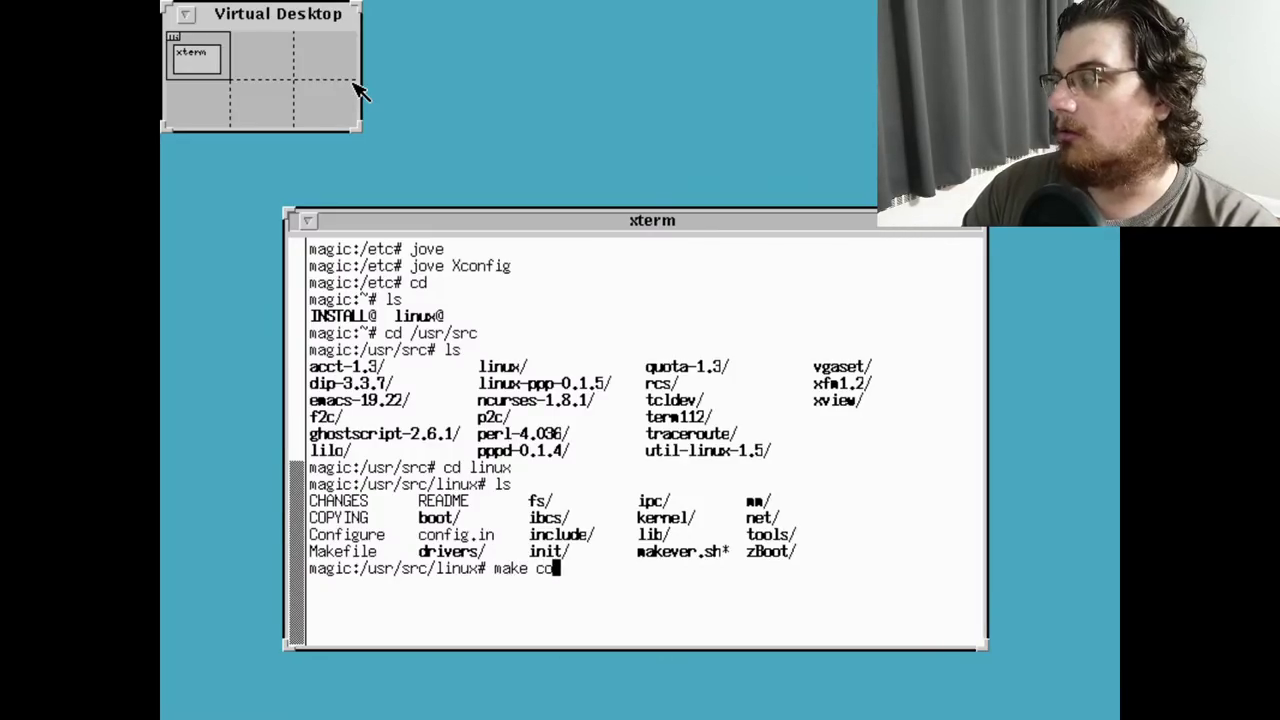
pyautogui.press('BackSpace')
pyautogui.press('BackSpace')
pyautogui.press('BackSpace')
pyautogui.press('BackSpace')
pyautogui.press('BackSpace')
pyautogui.press('BackSpace')
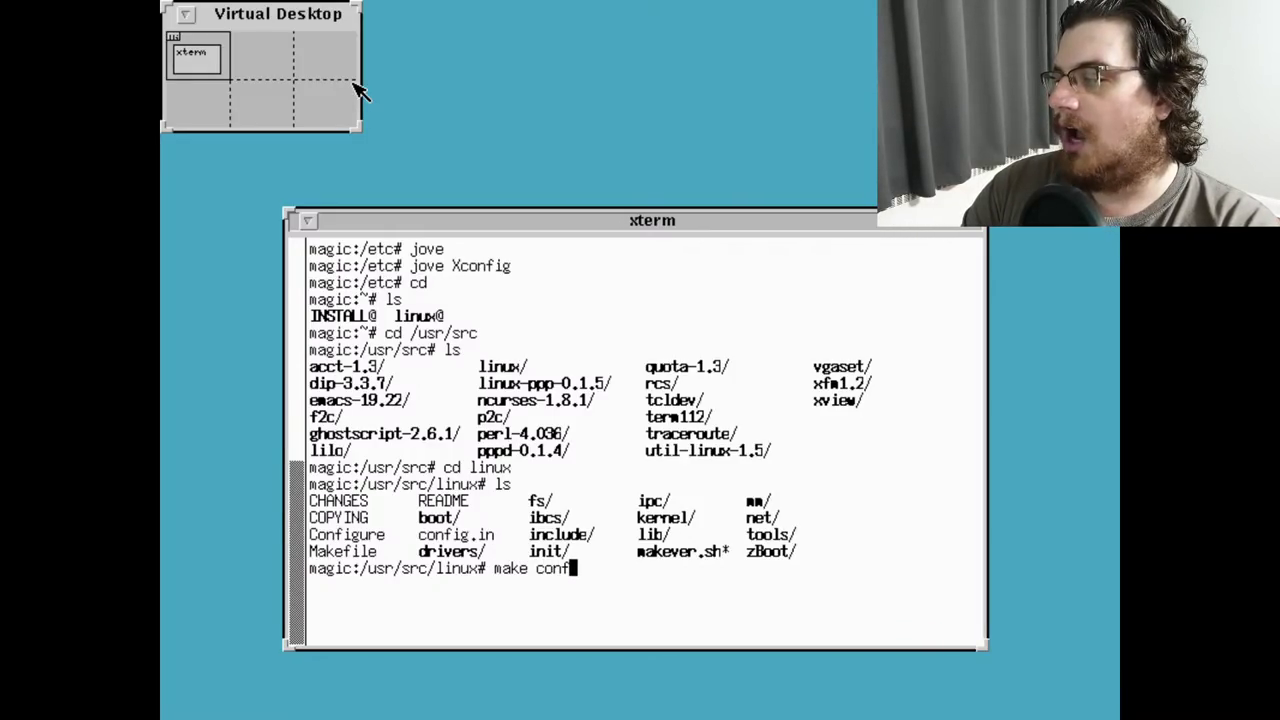
pyautogui.write('menuconfig')
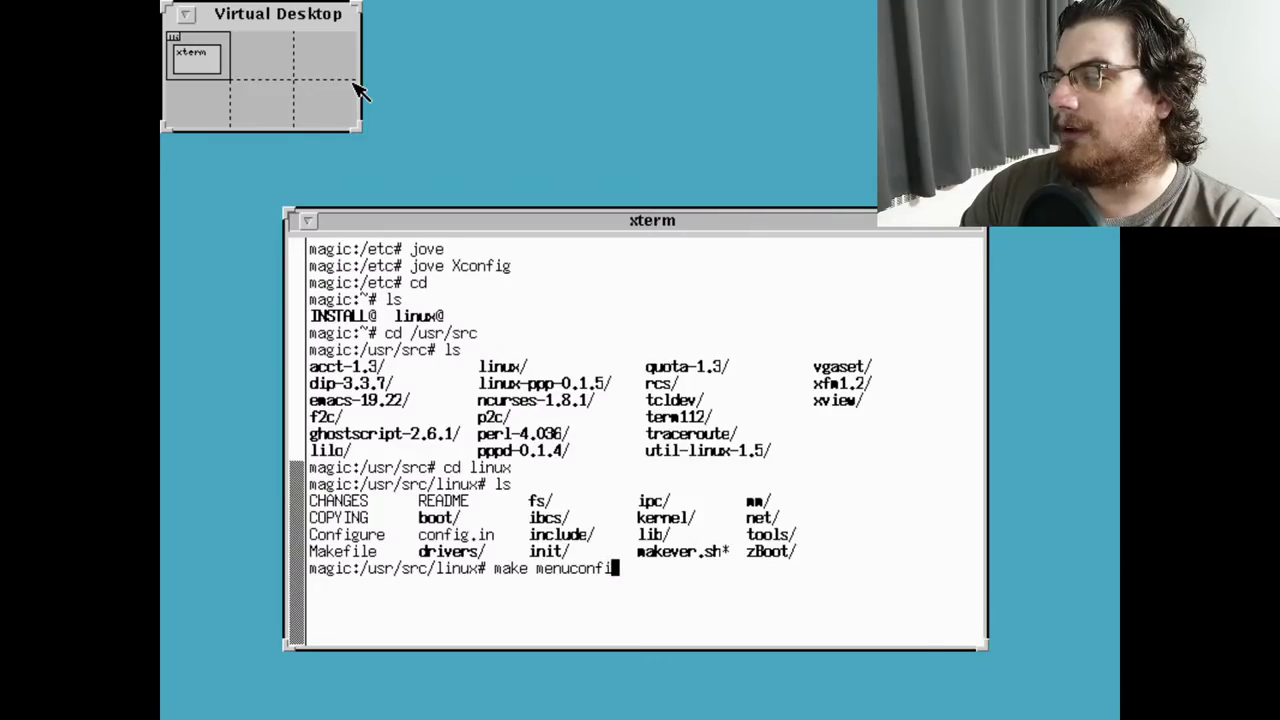
pyautogui.press('Return')
pyautogui.write('make config')
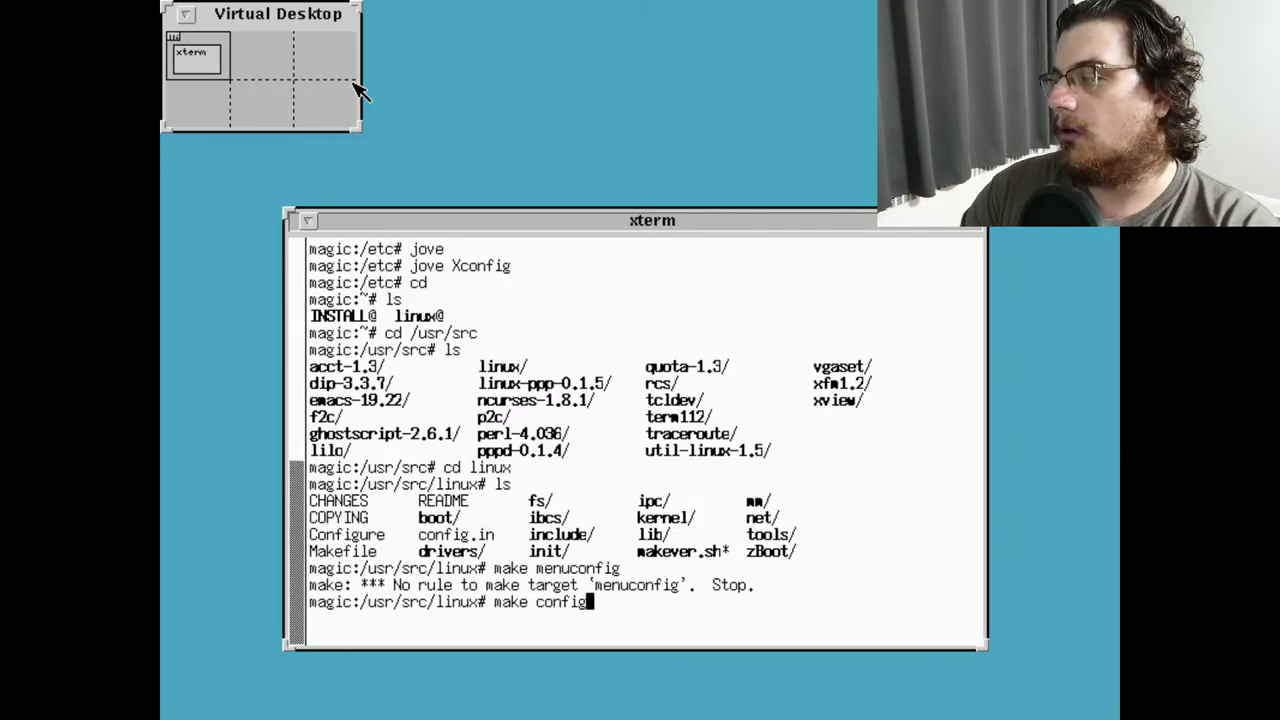
pyautogui.press('Return')
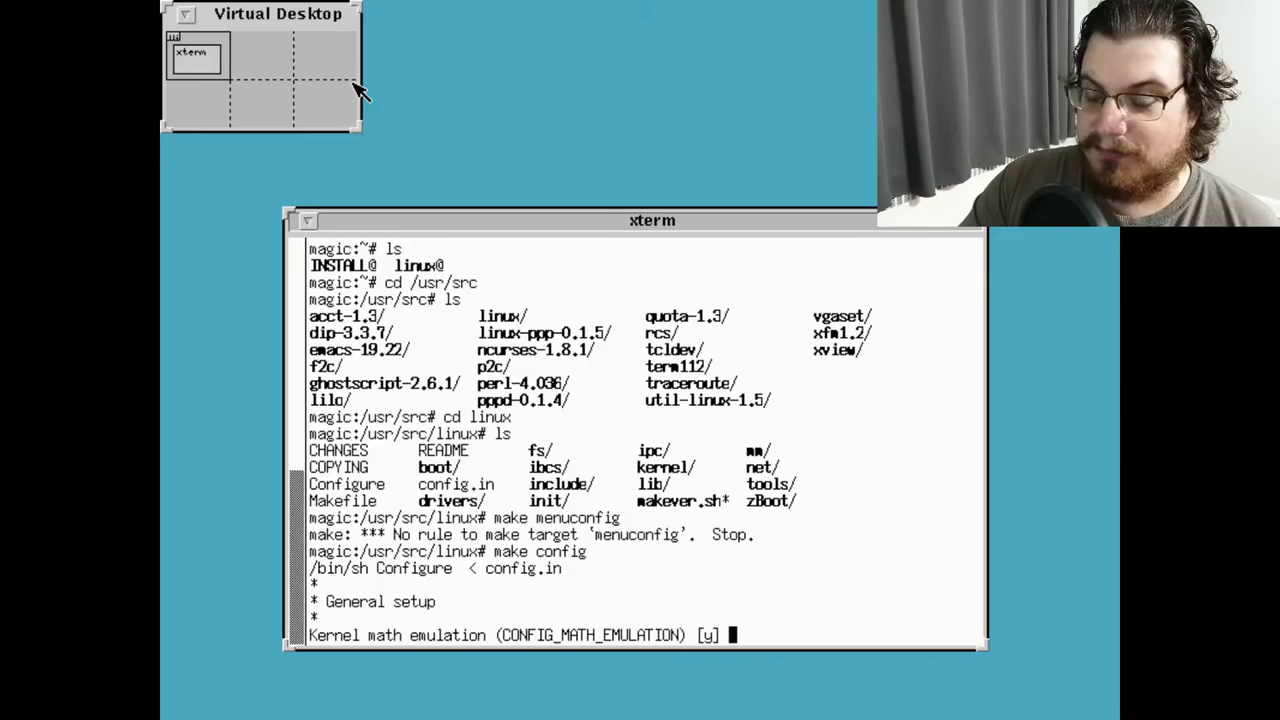
# Accept defaults for math emulation, harddisk, TCP/IP, 16MB limit, IPC, 486 and ELF options
pyautogui.press('Return')
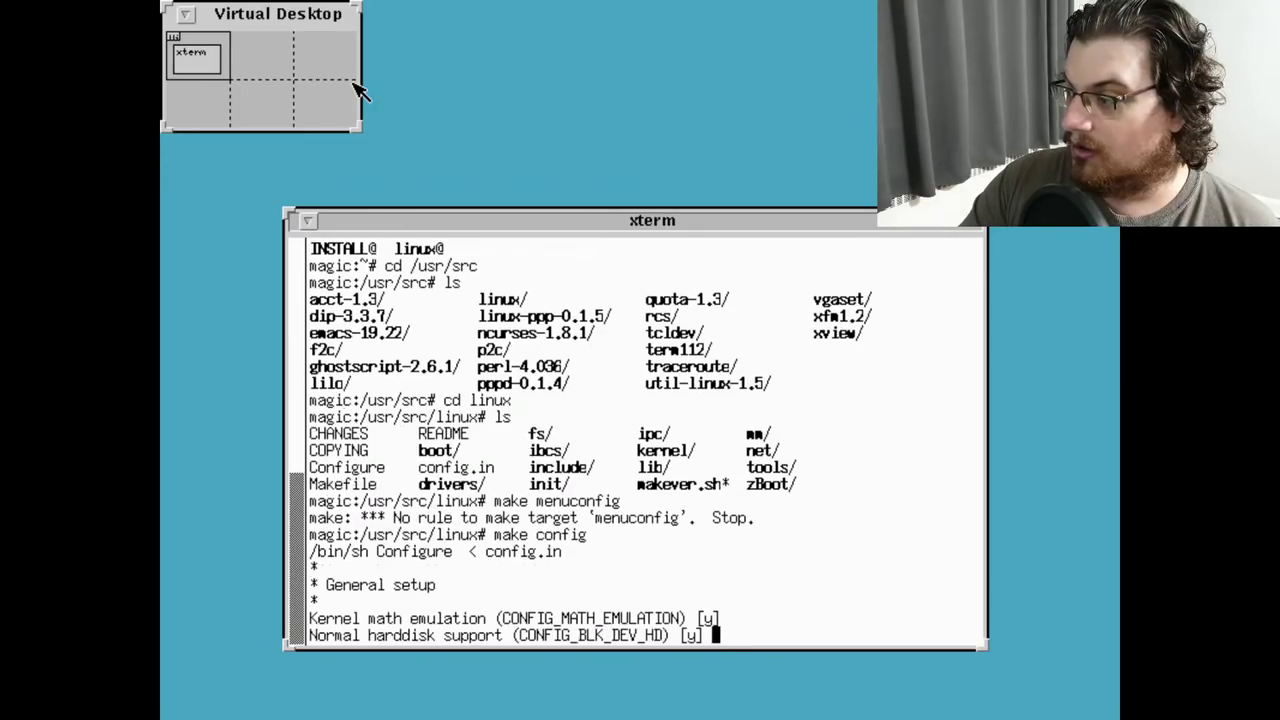
pyautogui.press('Return')
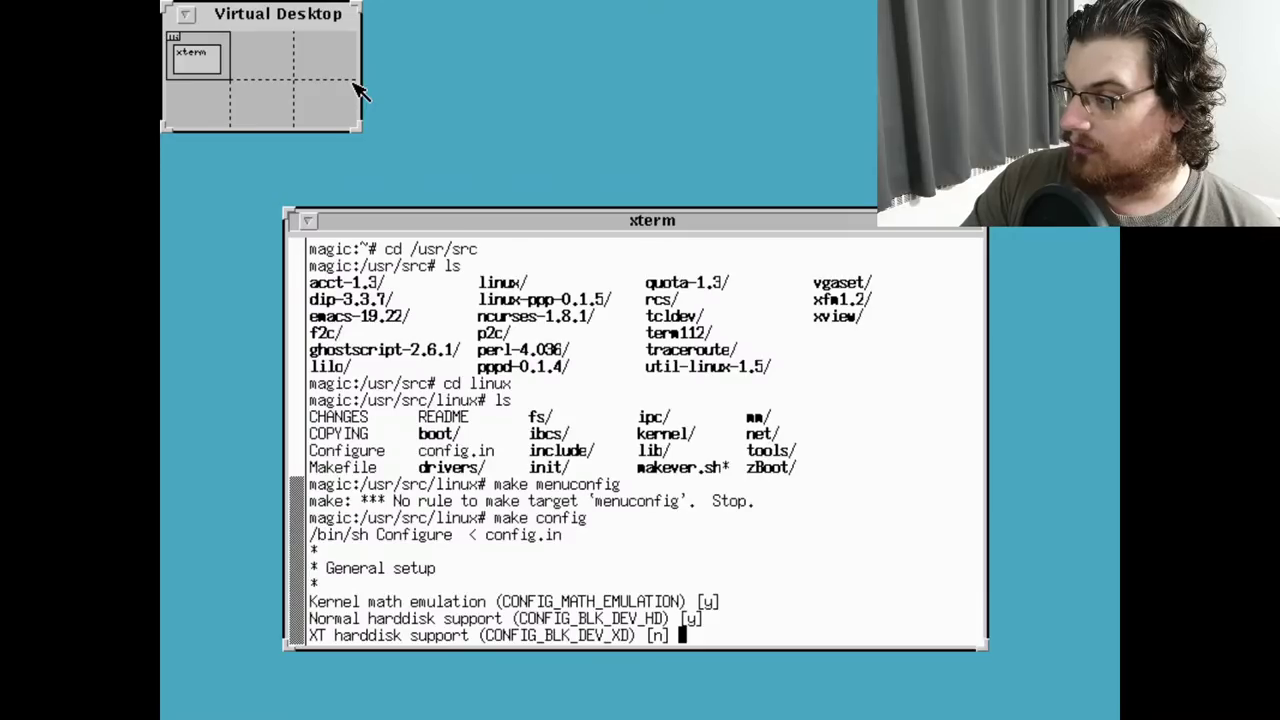
pyautogui.press('Return')
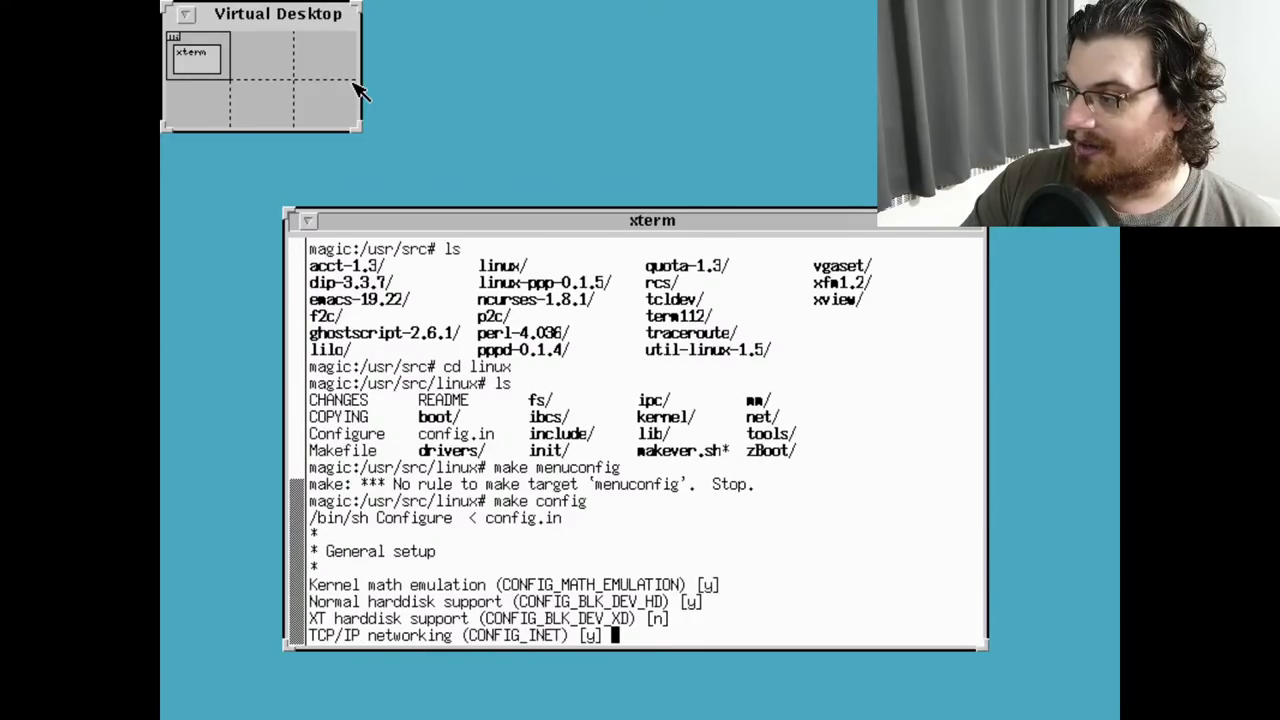
pyautogui.press('Return')
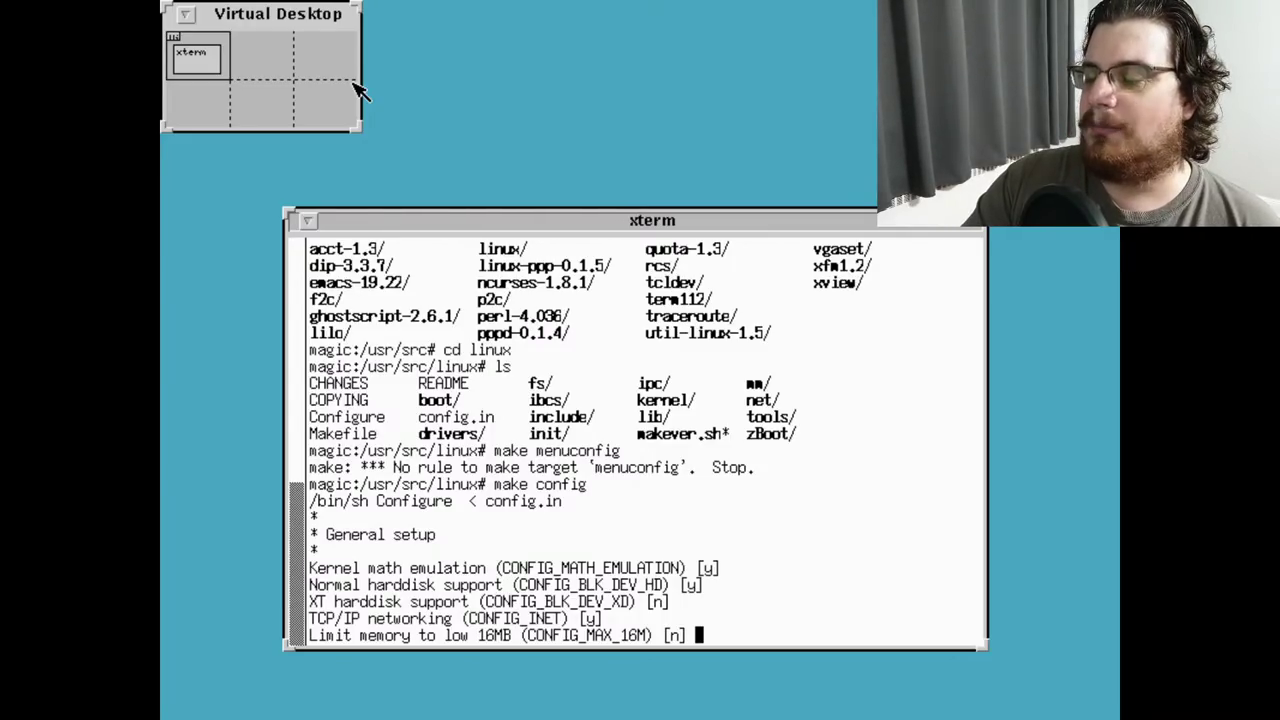
pyautogui.press('Return')
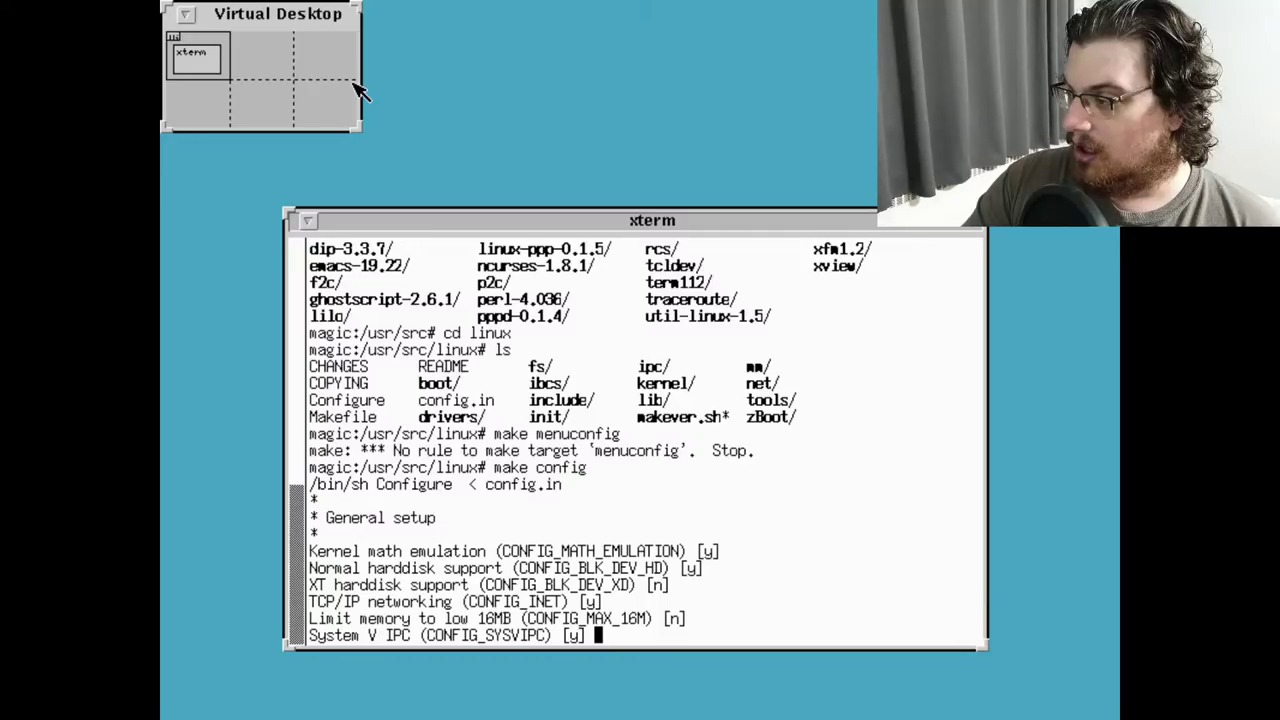
pyautogui.press('Return')
pyautogui.press('Return')
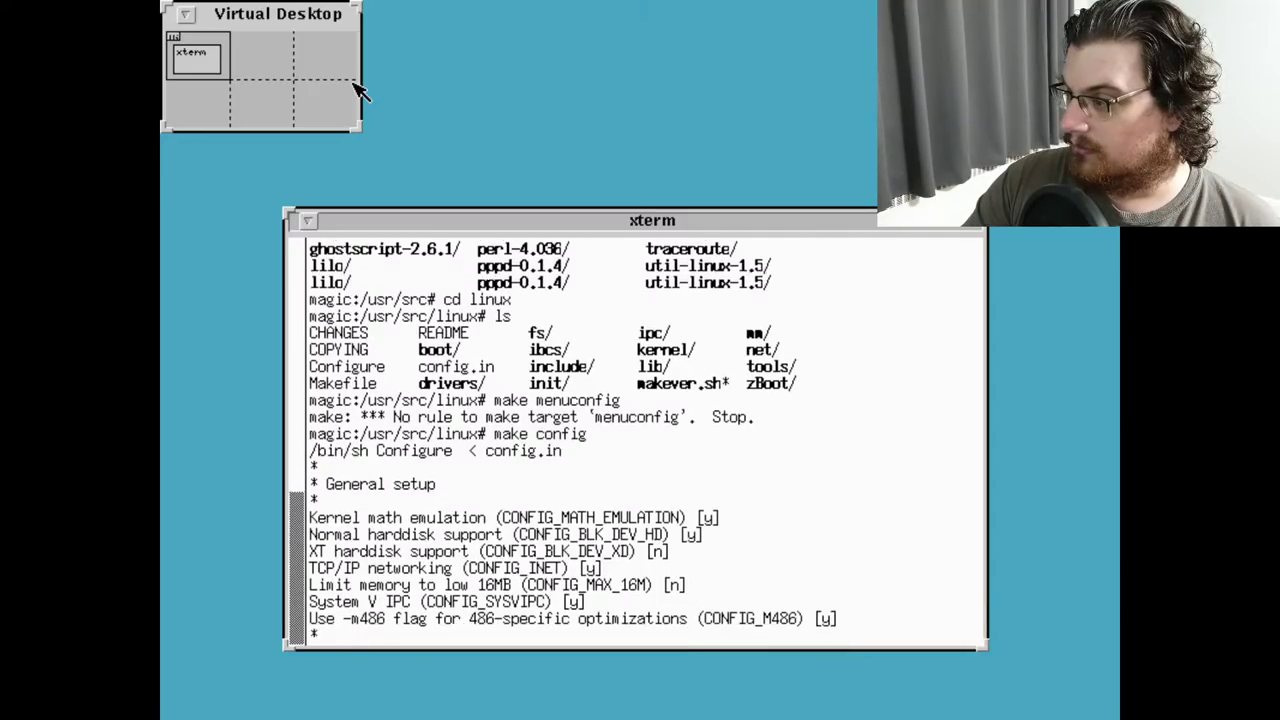
pyautogui.press('Return')
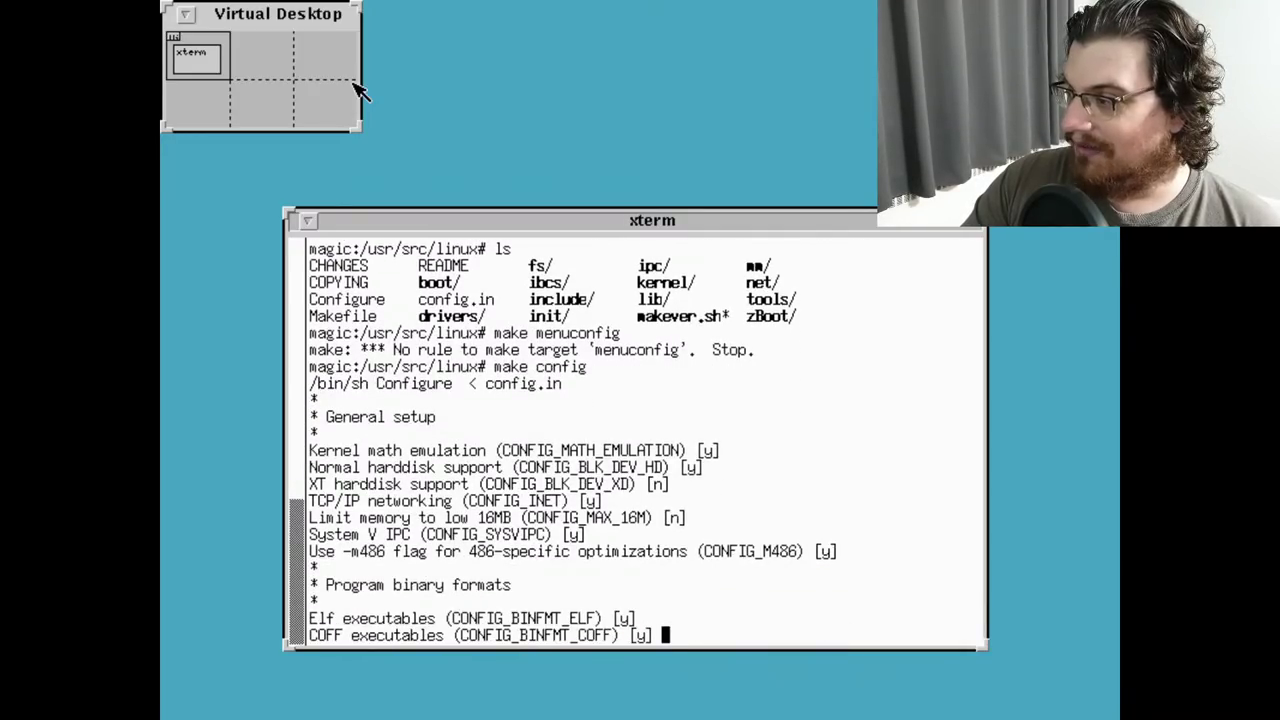
pyautogui.press('Return')
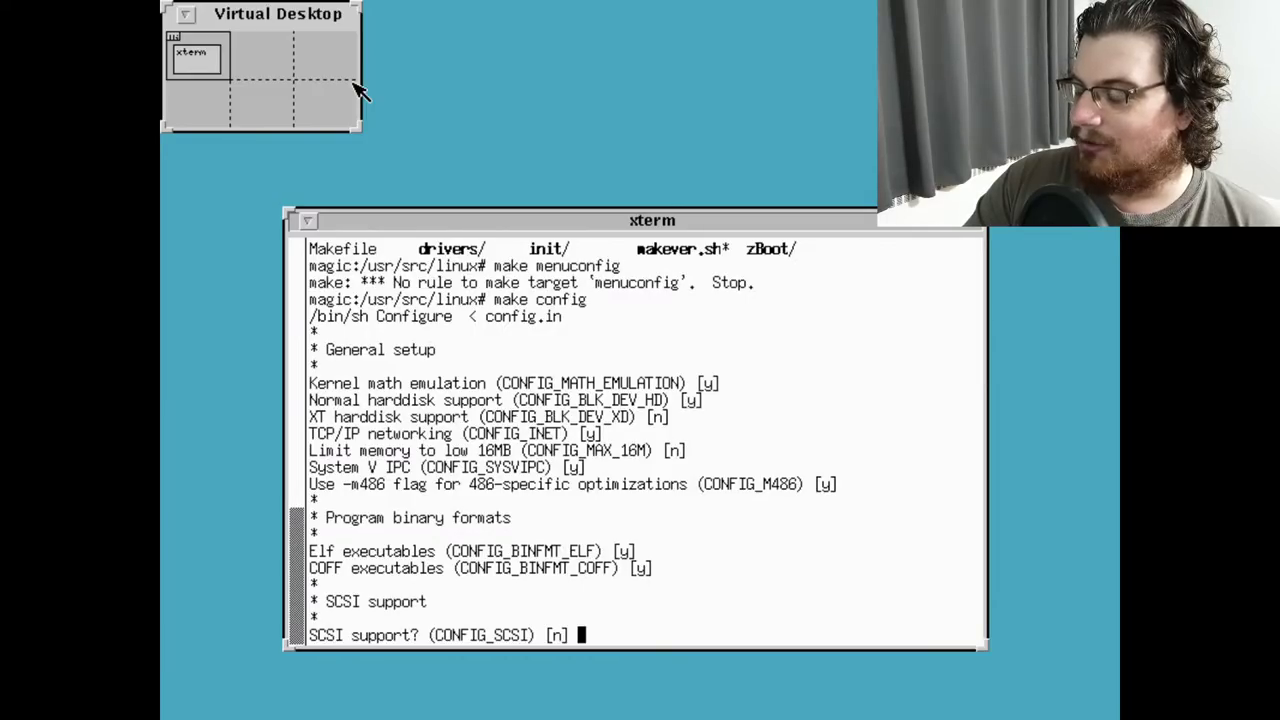
# Turn SCSI support on, accept driver defaults, then abort at WD80*3 and recall make config
pyautogui.write('y')
pyautogui.press('Return')
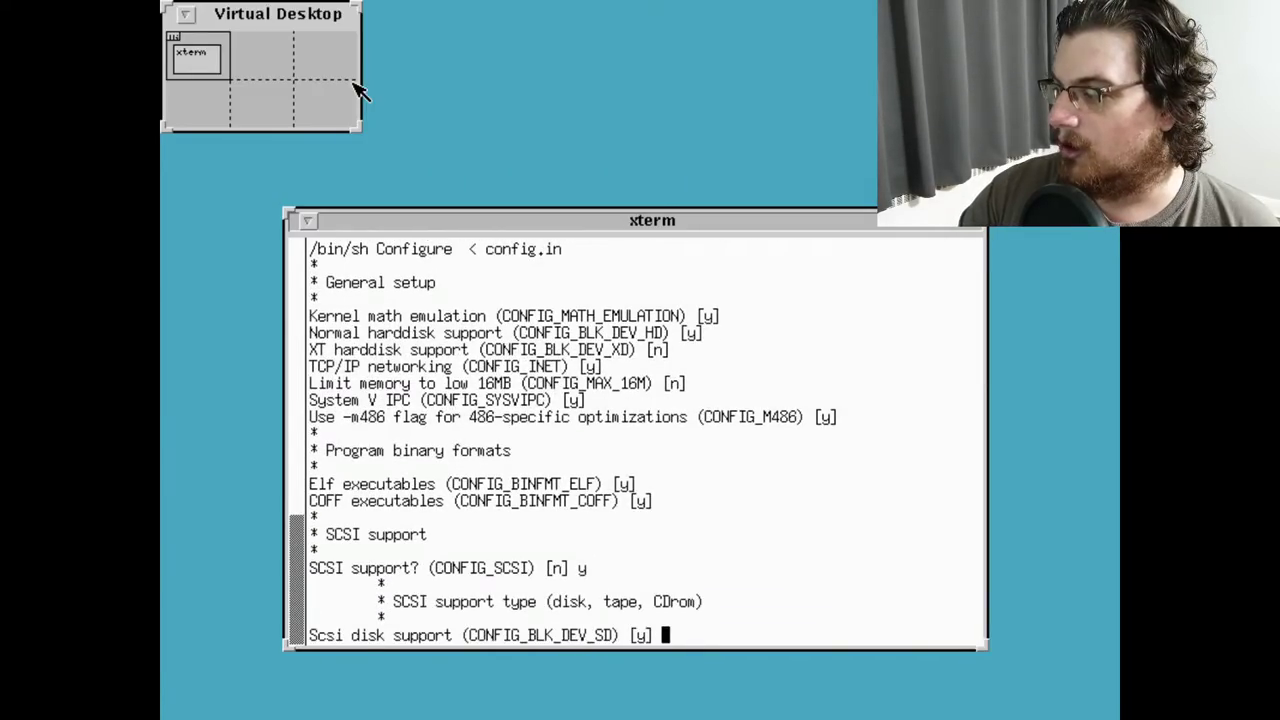
pyautogui.press('Return')
pyautogui.press('Return')
pyautogui.press('Return')
pyautogui.press('Return')
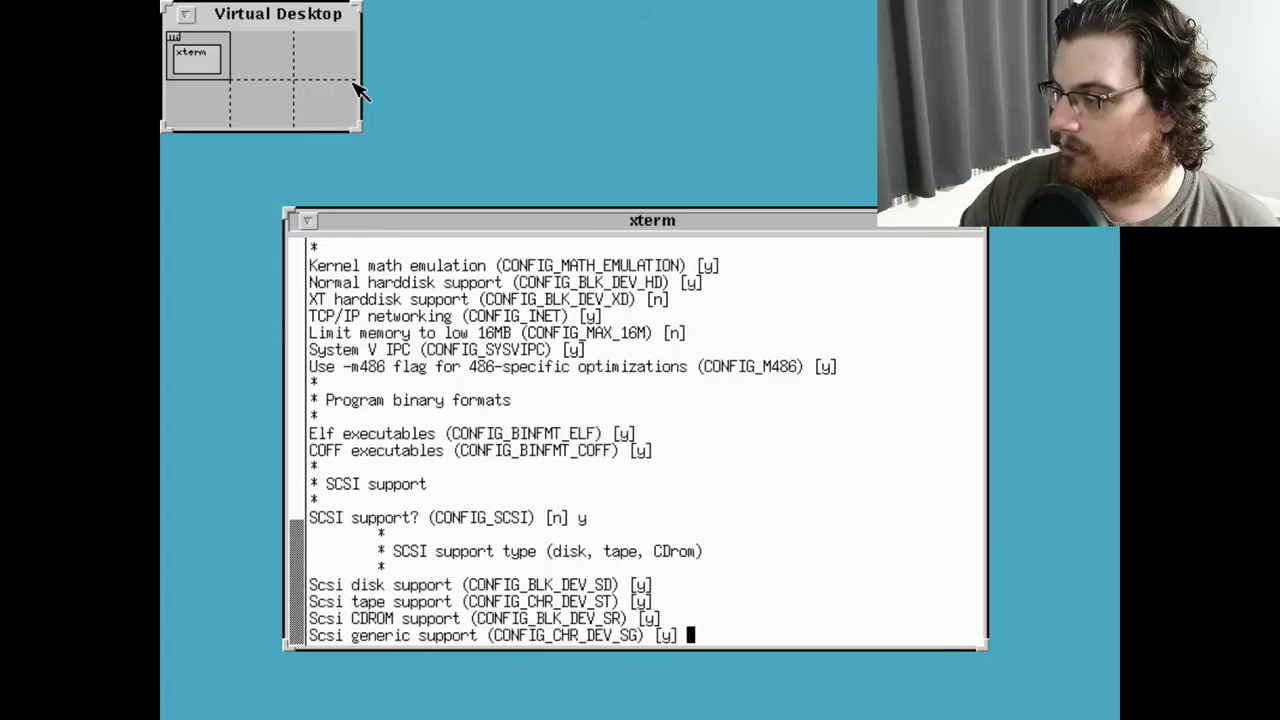
pyautogui.press('Return')
pyautogui.press('Return')
pyautogui.press('Return')
pyautogui.press('Return')
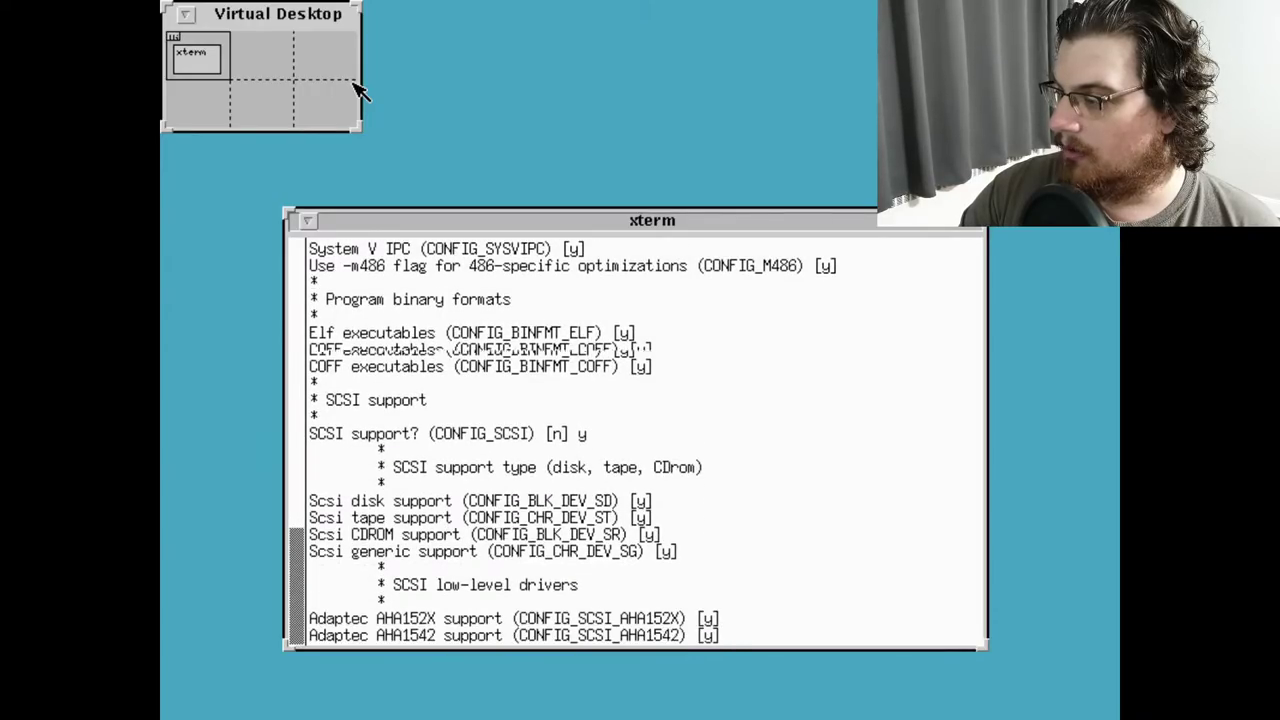
pyautogui.press('Return')
pyautogui.press('Return')
pyautogui.press('Return')
pyautogui.press('Return')
pyautogui.press('Return')
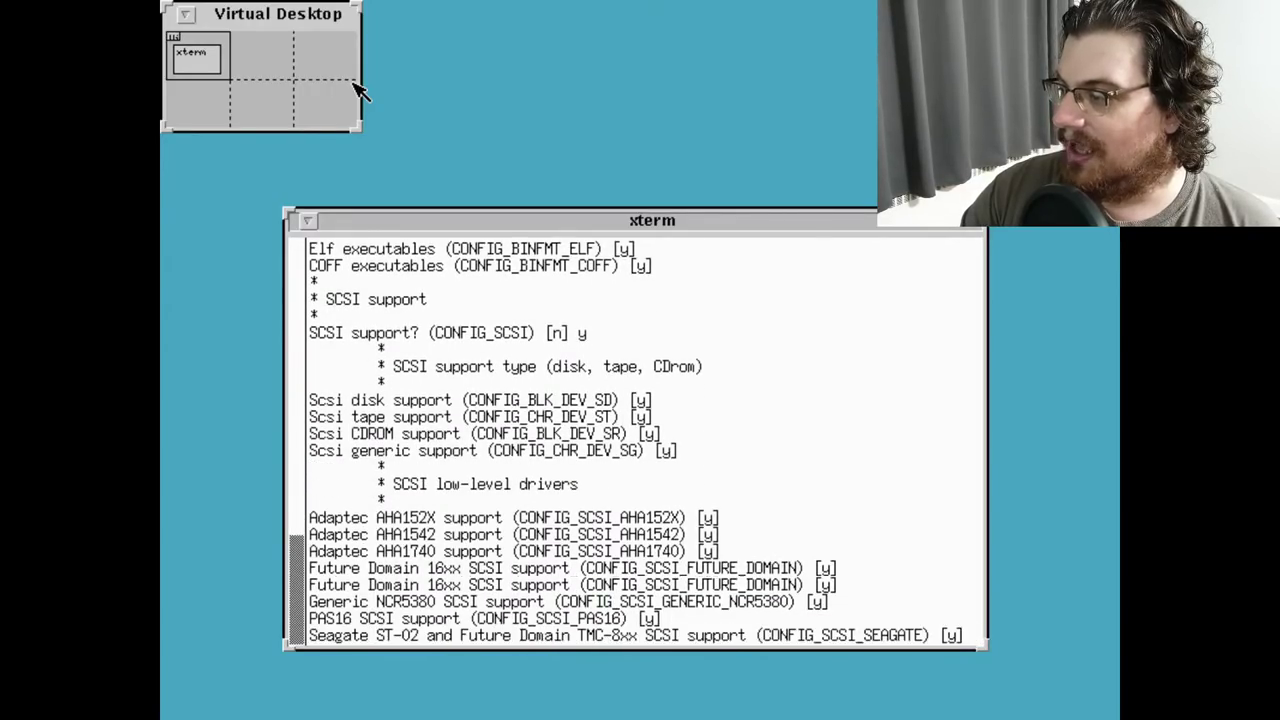
pyautogui.press('Return')
pyautogui.press('Return')
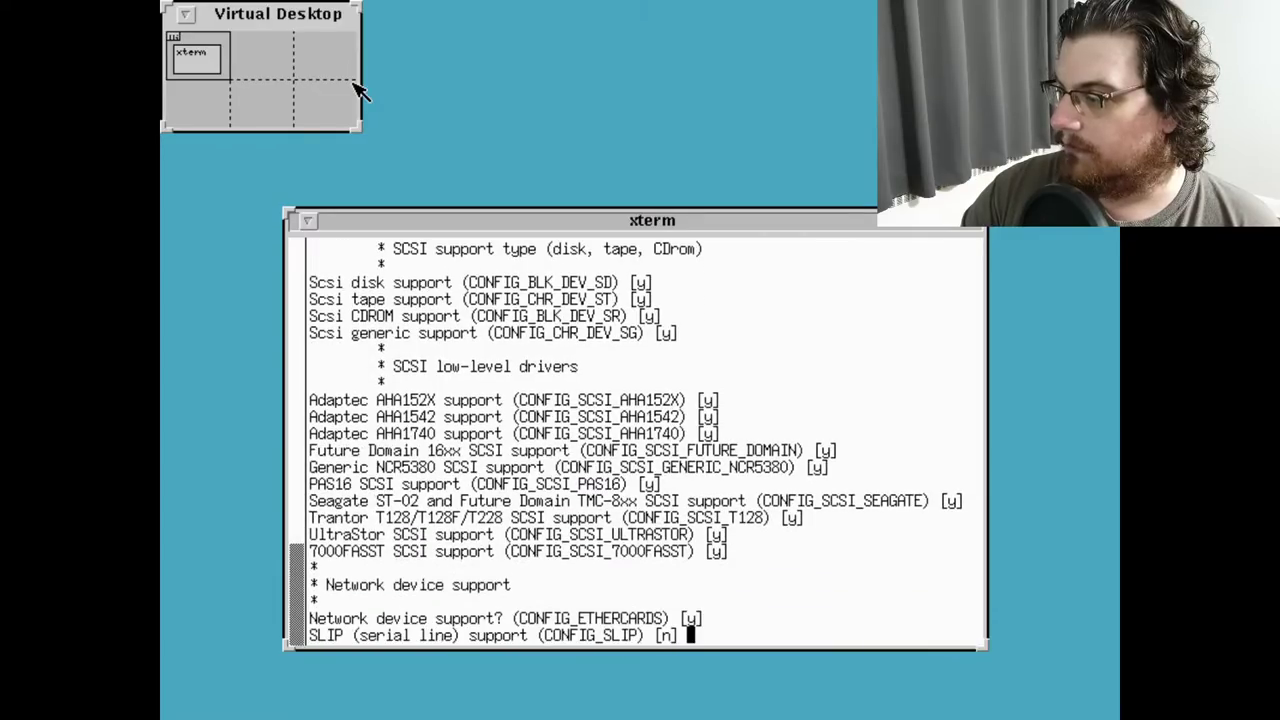
pyautogui.press('Return')
pyautogui.press('Return')
pyautogui.press('Return')
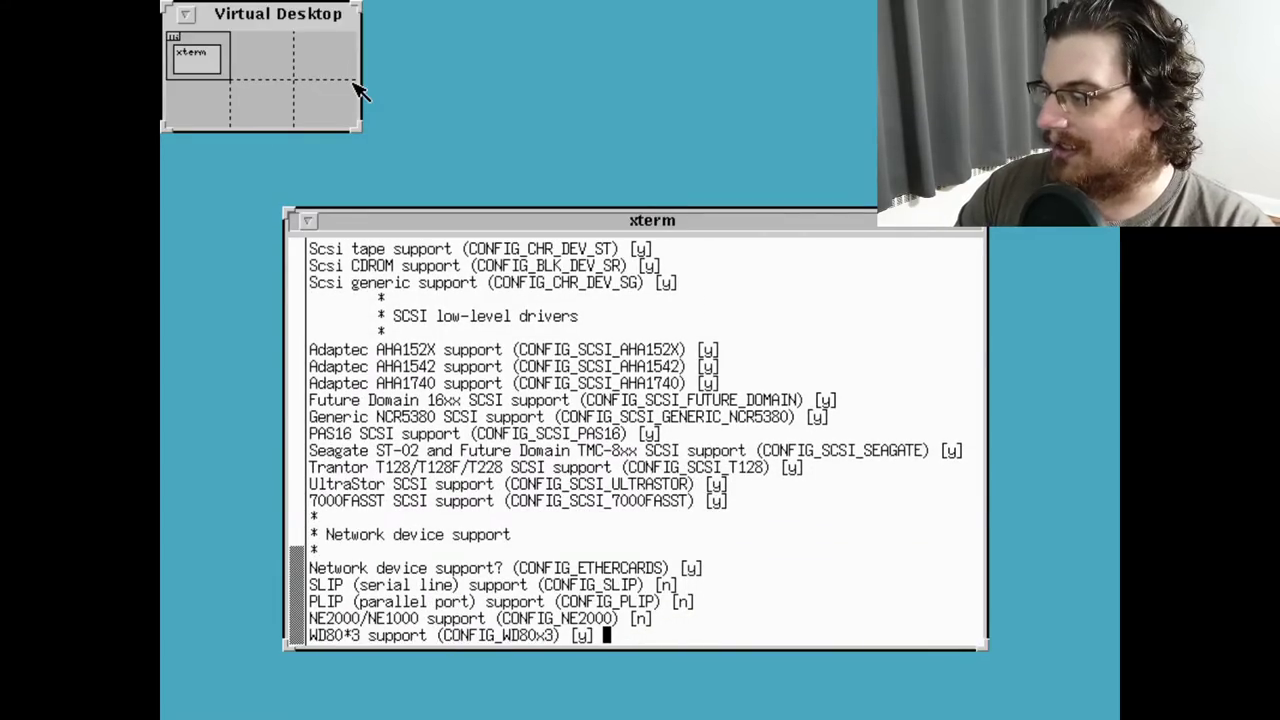
pyautogui.hotkey('ctrl', 'c')
pyautogui.press('Up')
# Restart make config and accept defaults for general setup, IPC, 486, ELF and COFF
pyautogui.press('Return')
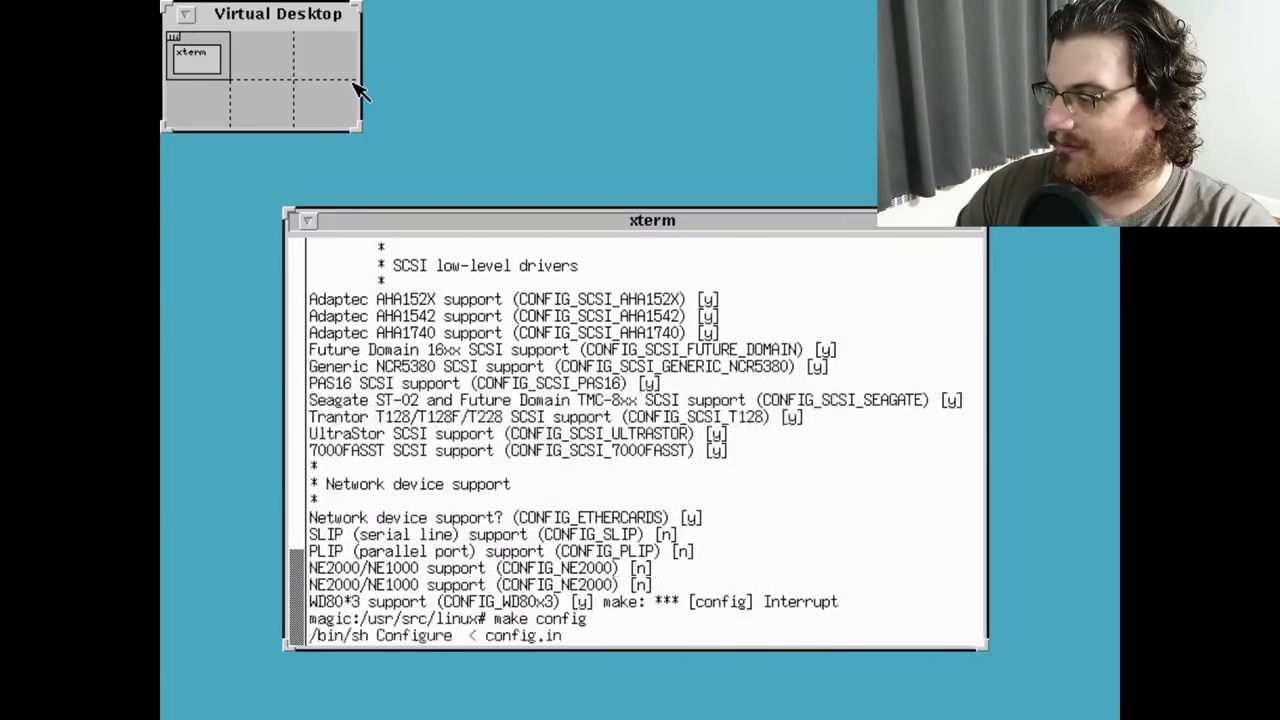
pyautogui.press('Return')
pyautogui.press('Return')
pyautogui.press('Return')
pyautogui.press('Return')
pyautogui.press('Return')
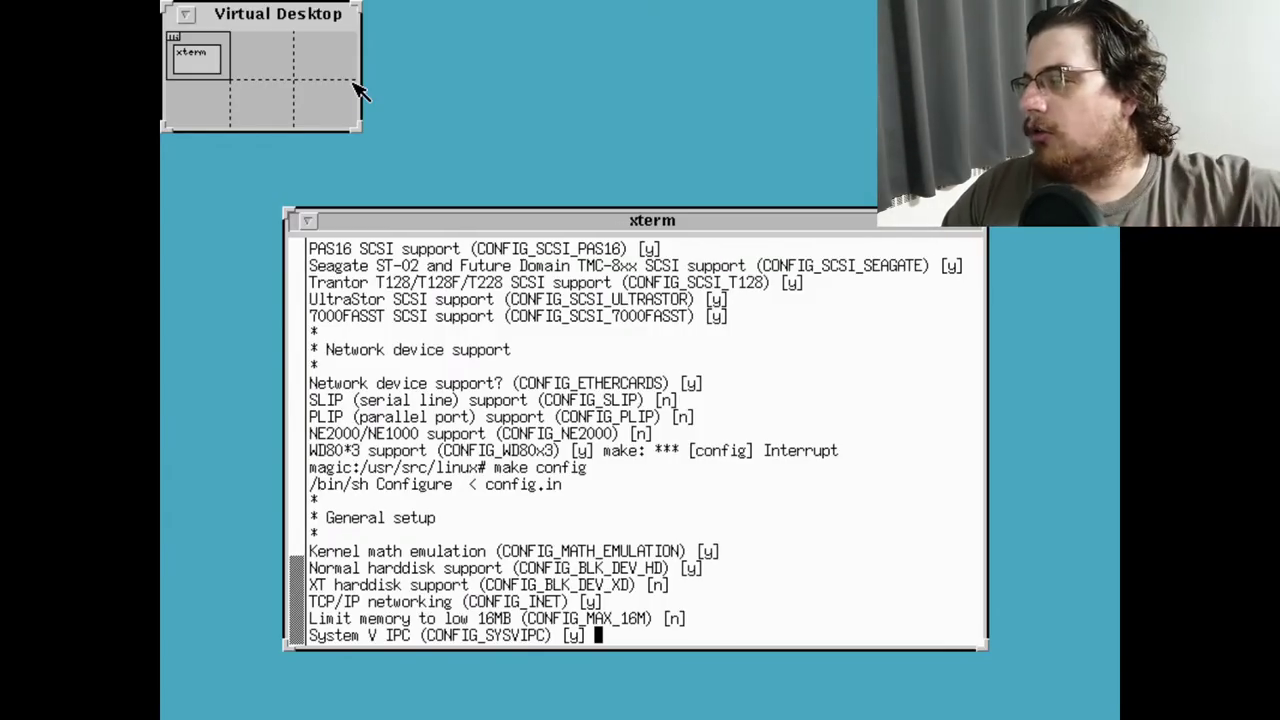
pyautogui.press('Return')
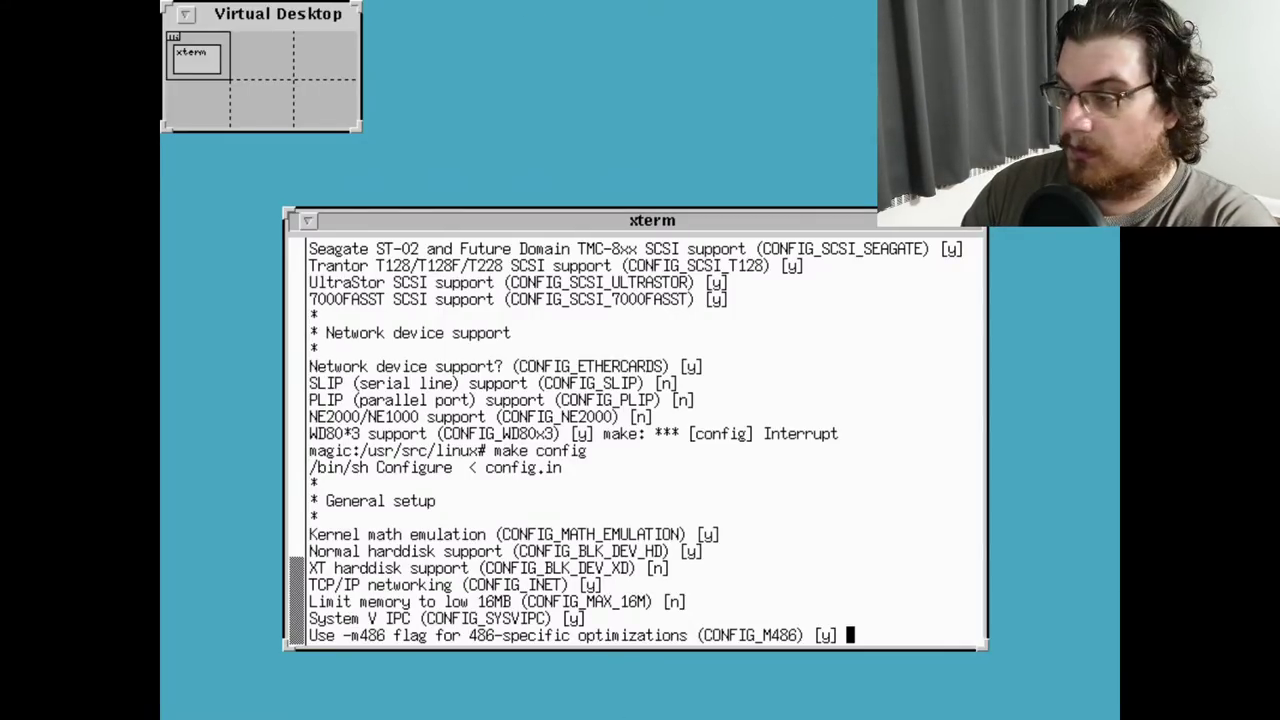
pyautogui.press('Return')
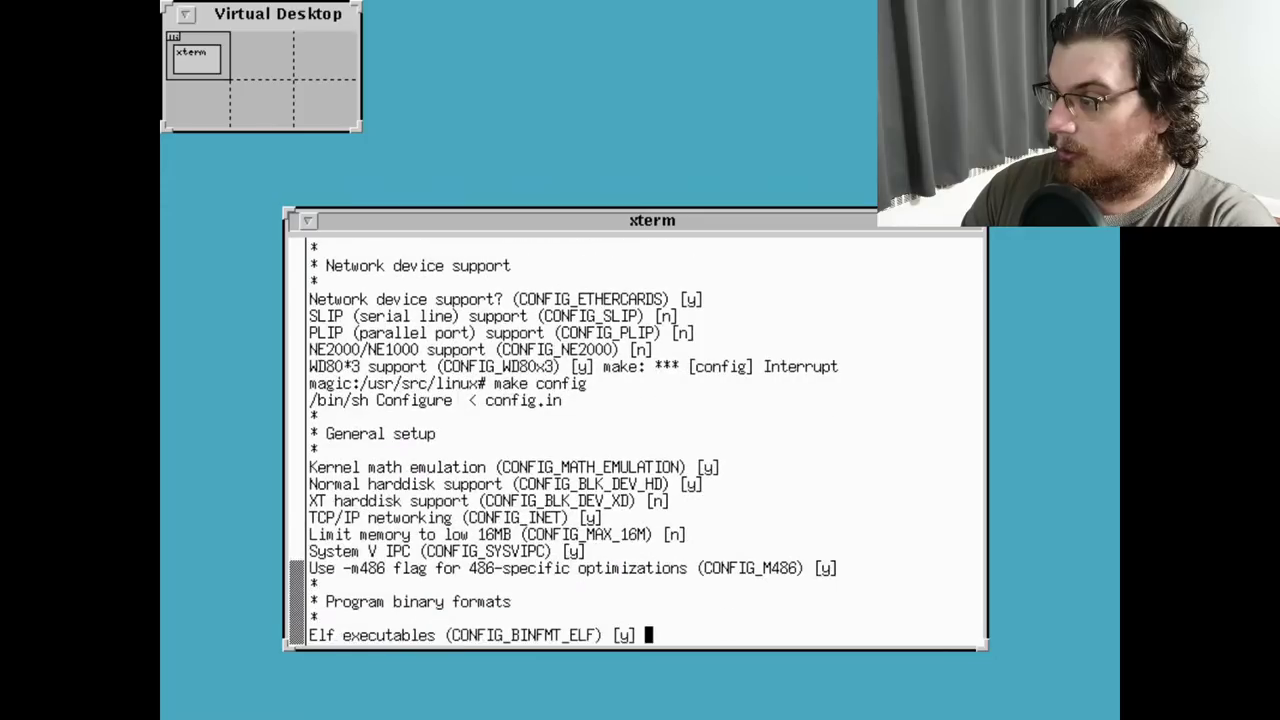
pyautogui.press('Return')
pyautogui.press('Return')
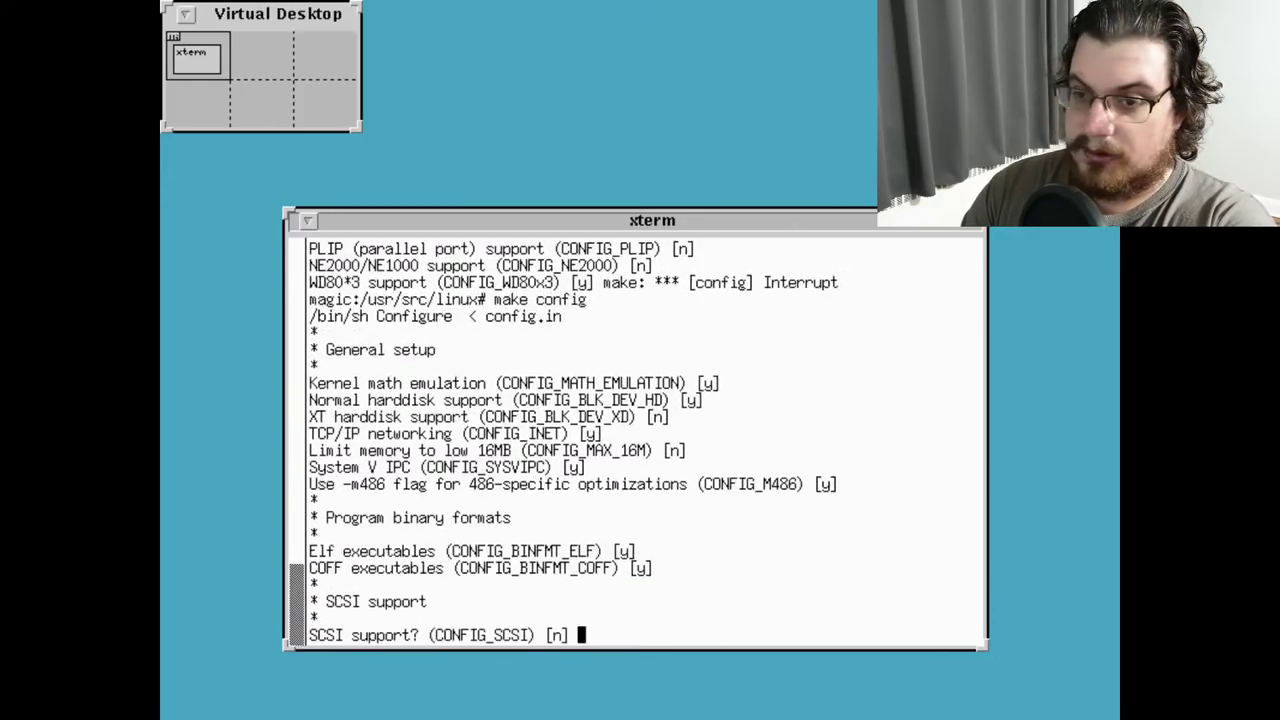
# Leave SCSI and SLIP off and enable NE2000/NE1000 support, defaulting through 3c501
pyautogui.press('Return')
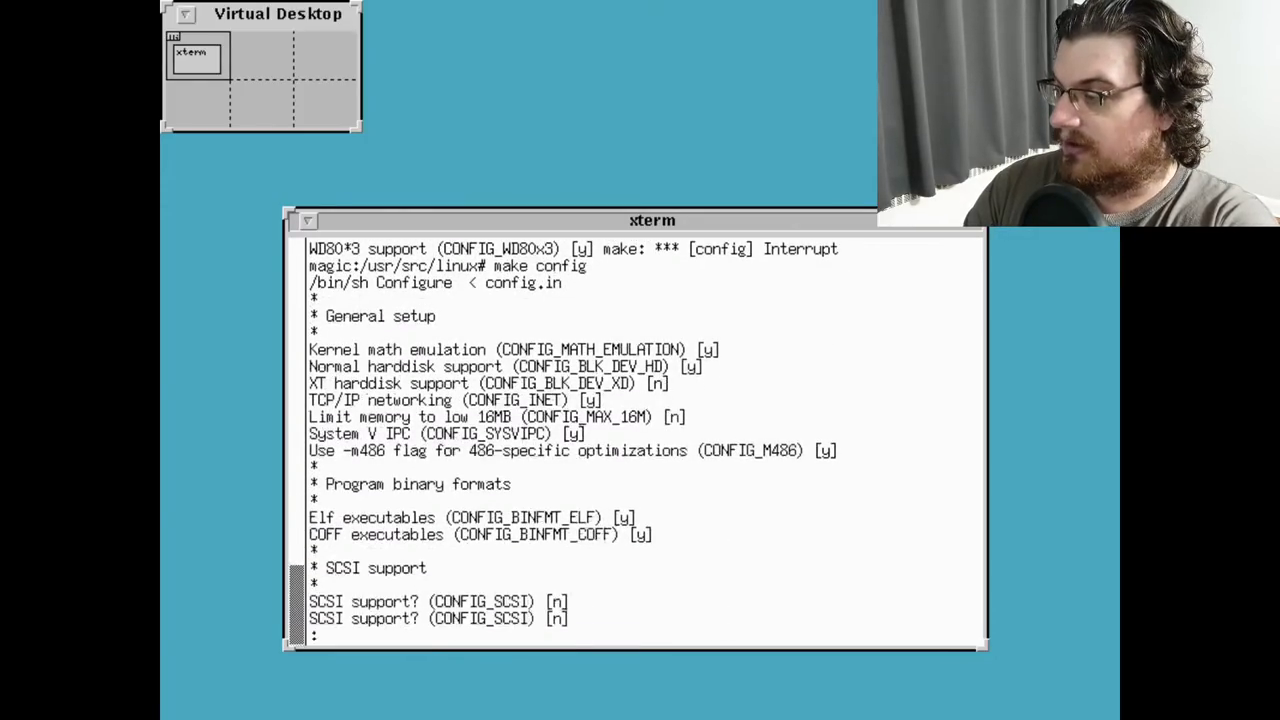
pyautogui.press('Return')
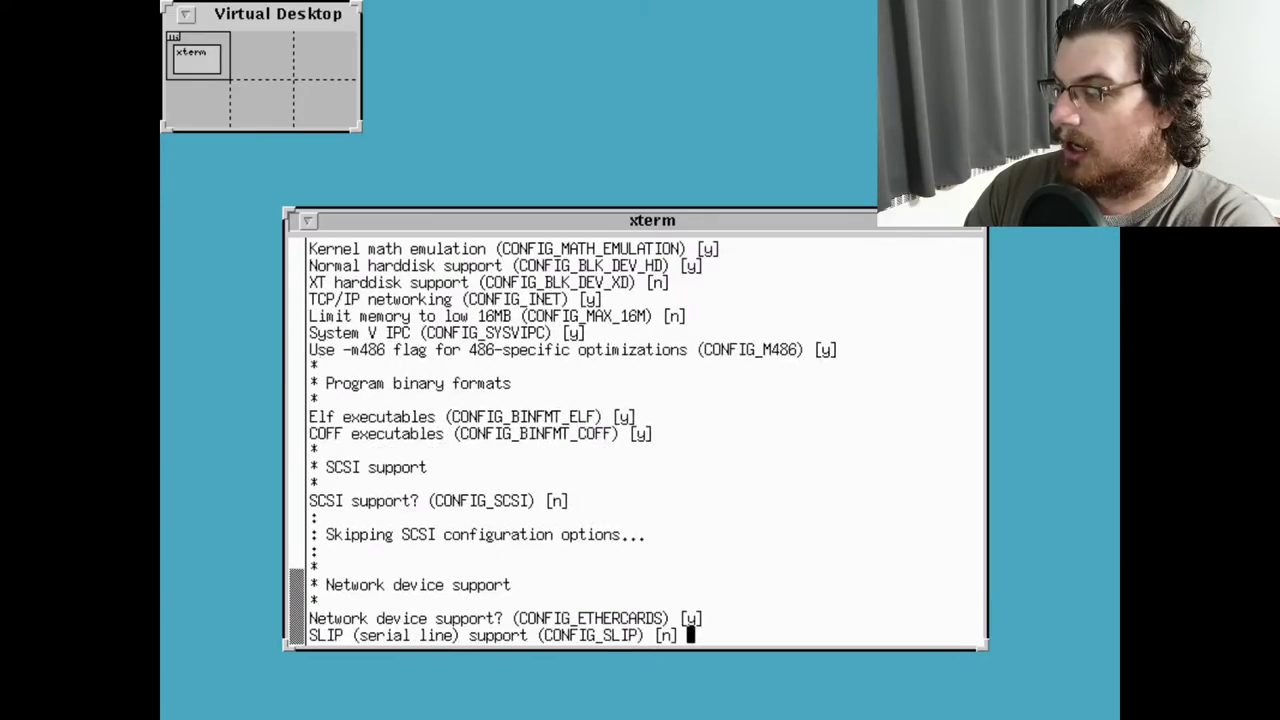
pyautogui.press('Return')
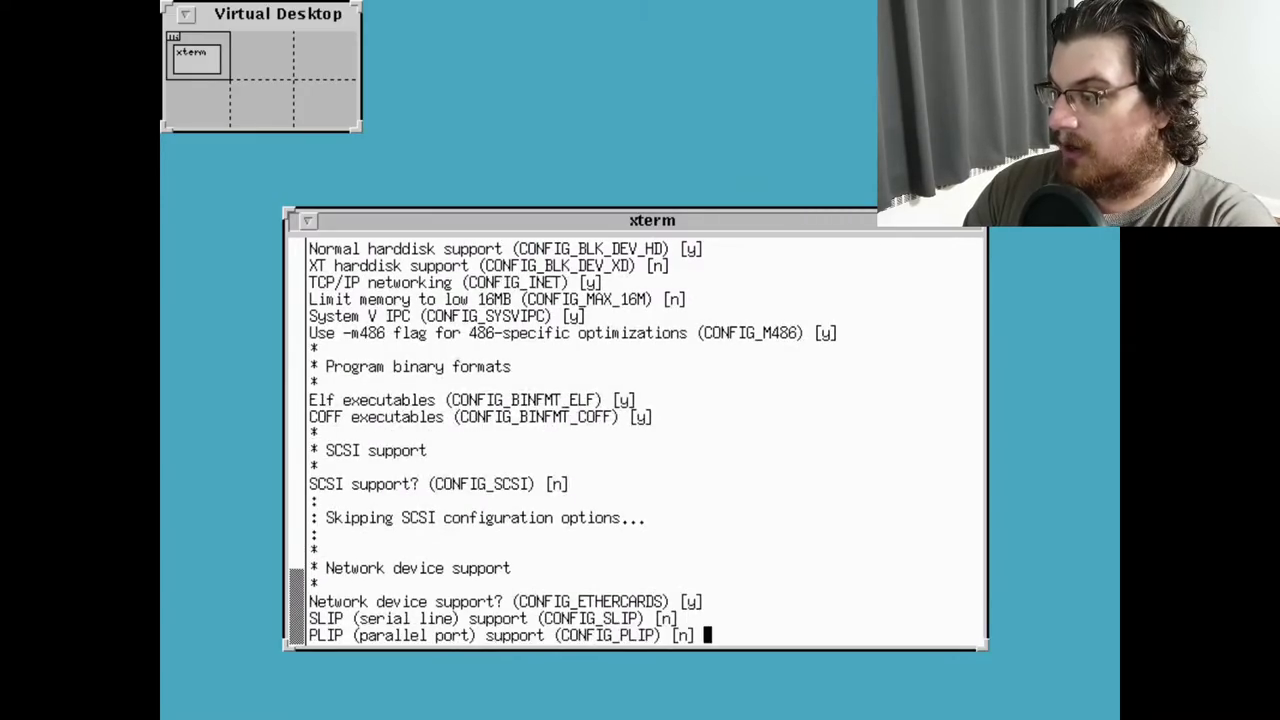
pyautogui.press('Return')
pyautogui.write('y')
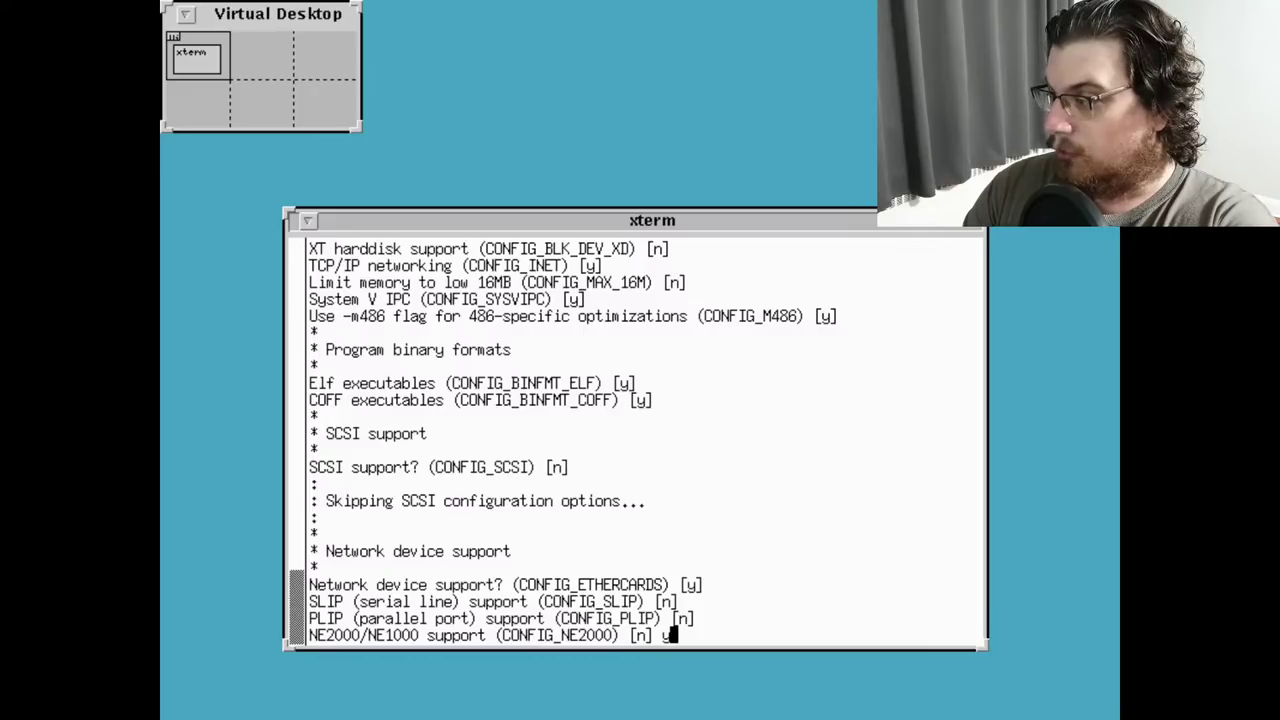
pyautogui.press('Return')
pyautogui.press('Return')
pyautogui.press('Return')
pyautogui.press('Return')
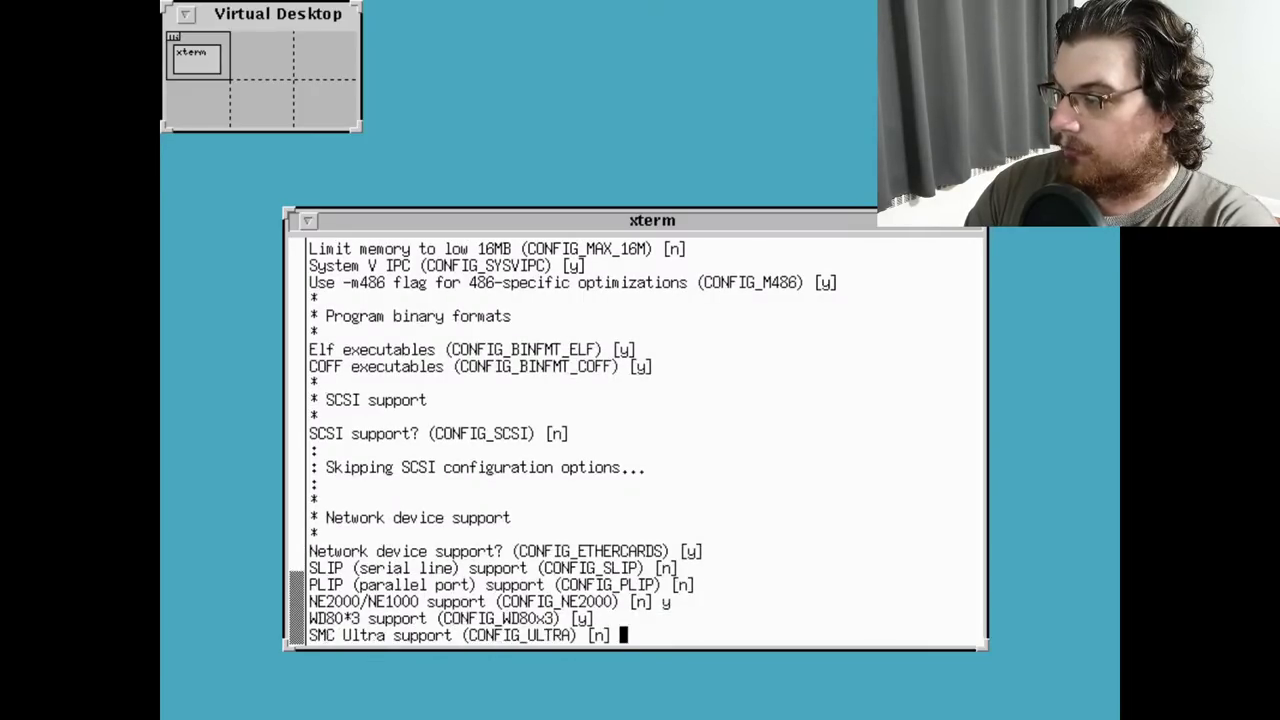
pyautogui.press('Return')
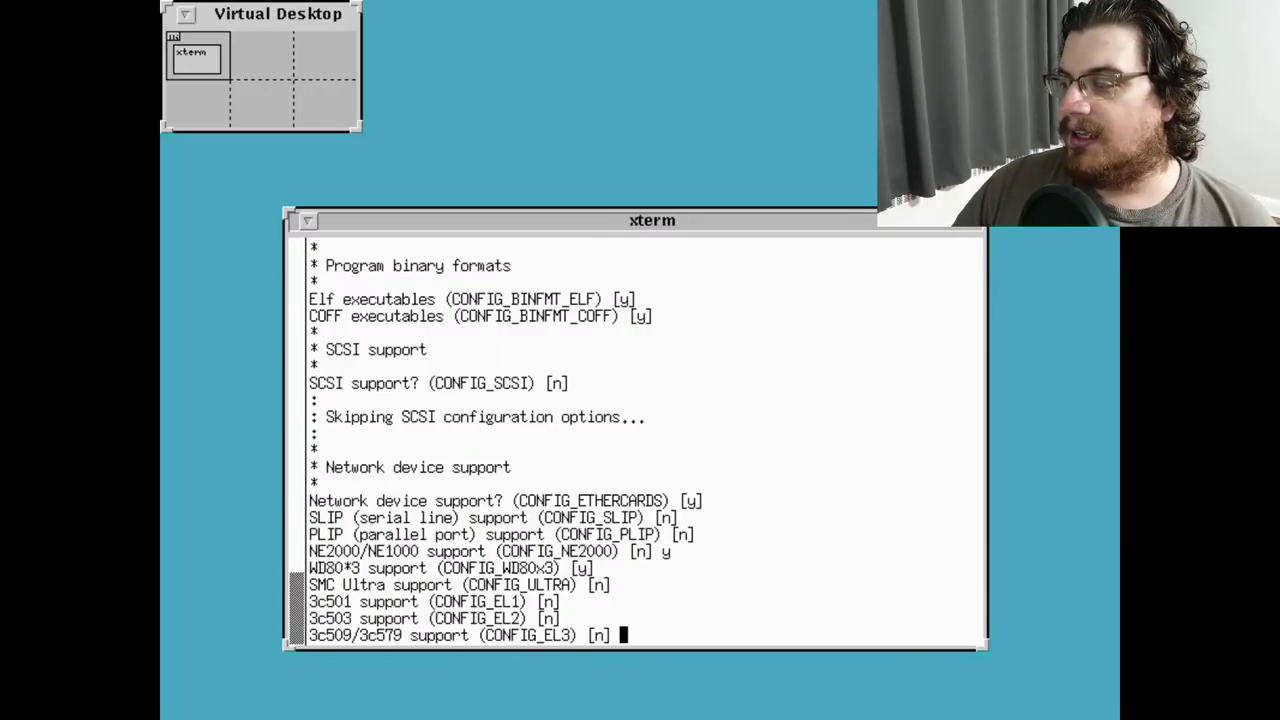
# Leave 3c509, HP PCLAN, LANCE and the remaining network and CD-ROM drivers at defaults
pyautogui.moveTo(309, 551); pyautogui.dragTo(600, 618)
pyautogui.middleClick(300, 640)
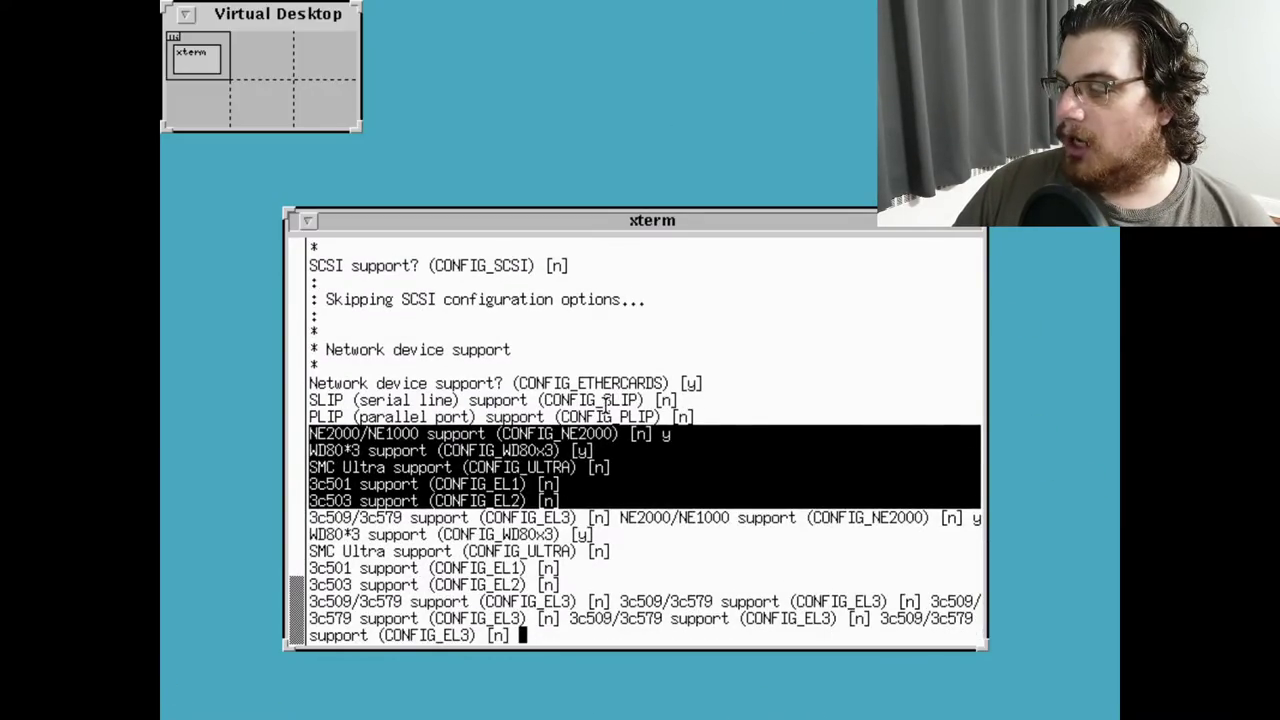
pyautogui.click(465, 447)
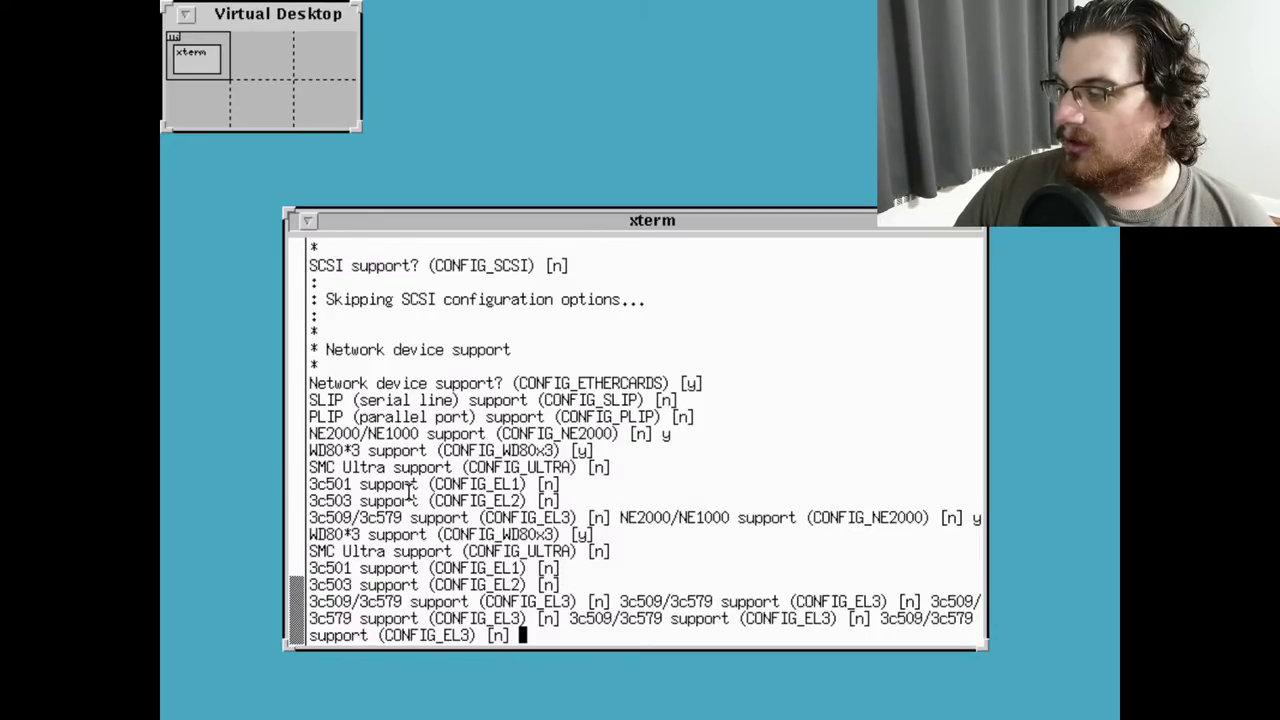
pyautogui.press('Return')
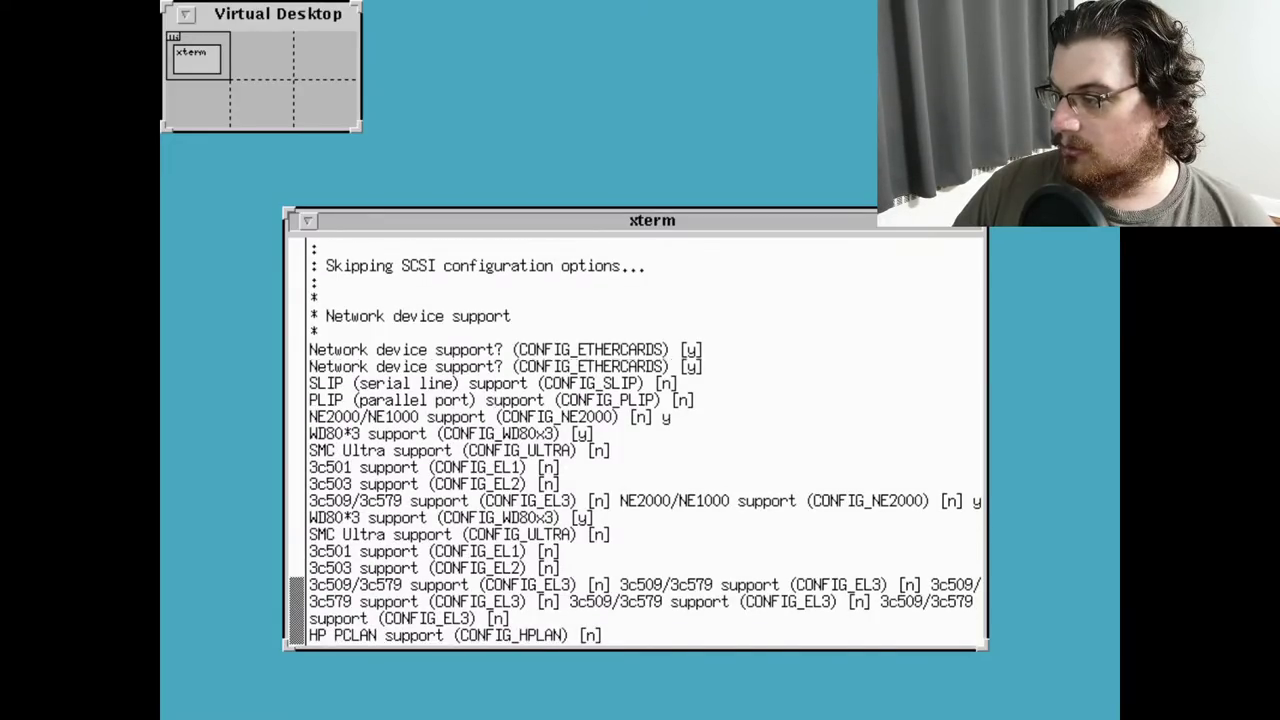
pyautogui.press('Return')
pyautogui.press('Return')
pyautogui.press('Return')
pyautogui.press('Return')
pyautogui.press('Return')
pyautogui.press('Return')
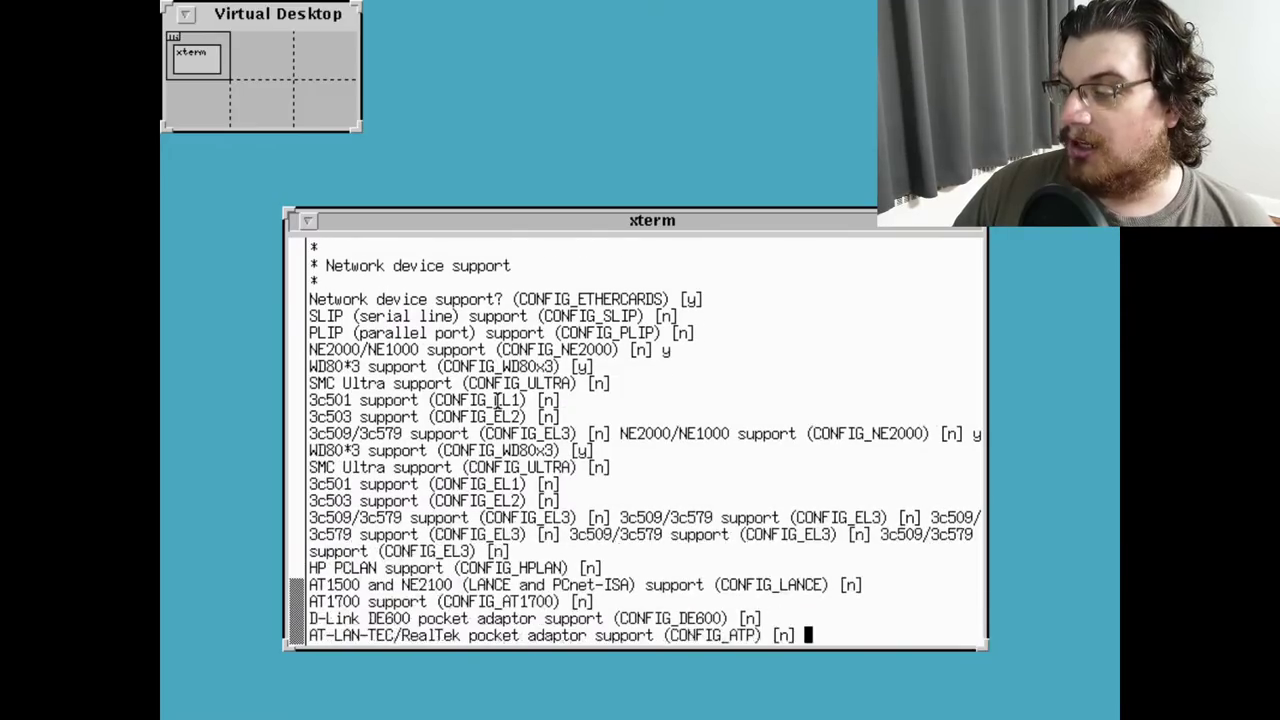
pyautogui.press('Return')
pyautogui.press('Return')
pyautogui.press('Return')
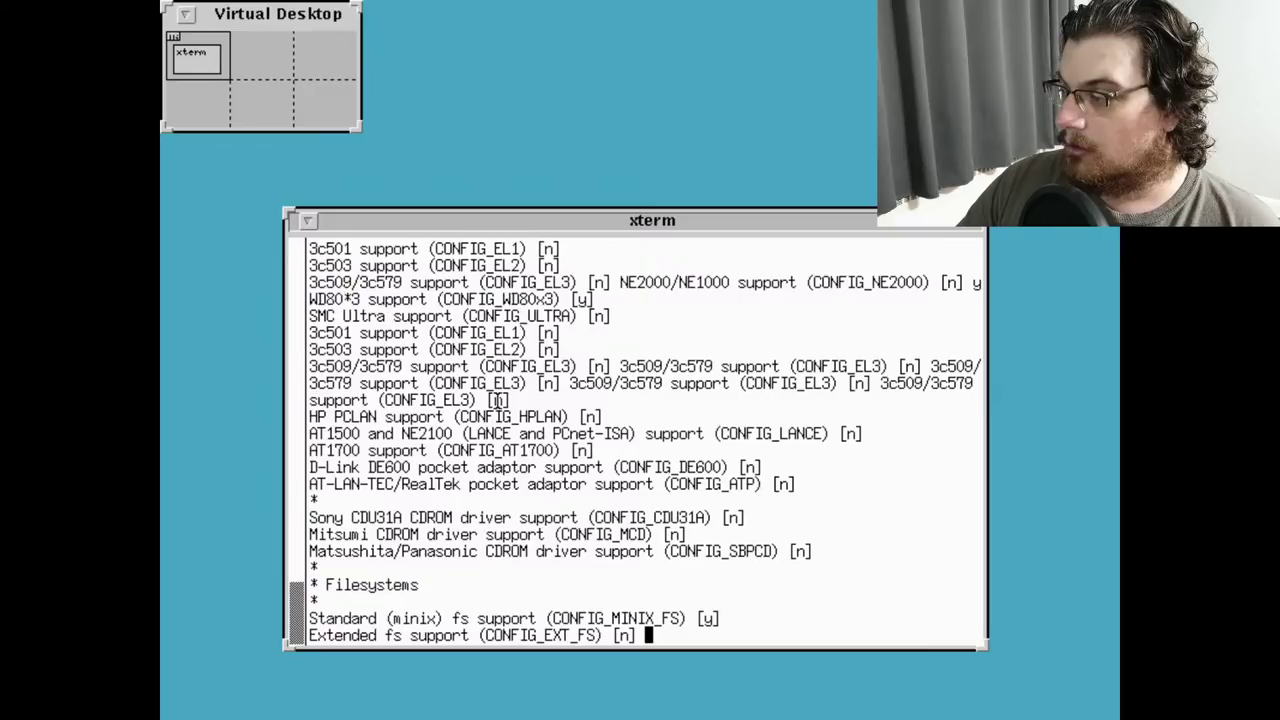
# Answer y for Extended, Second extended, xiafs, msdos, /proc and NFS filesystems
pyautogui.write('y')
pyautogui.press('Return')
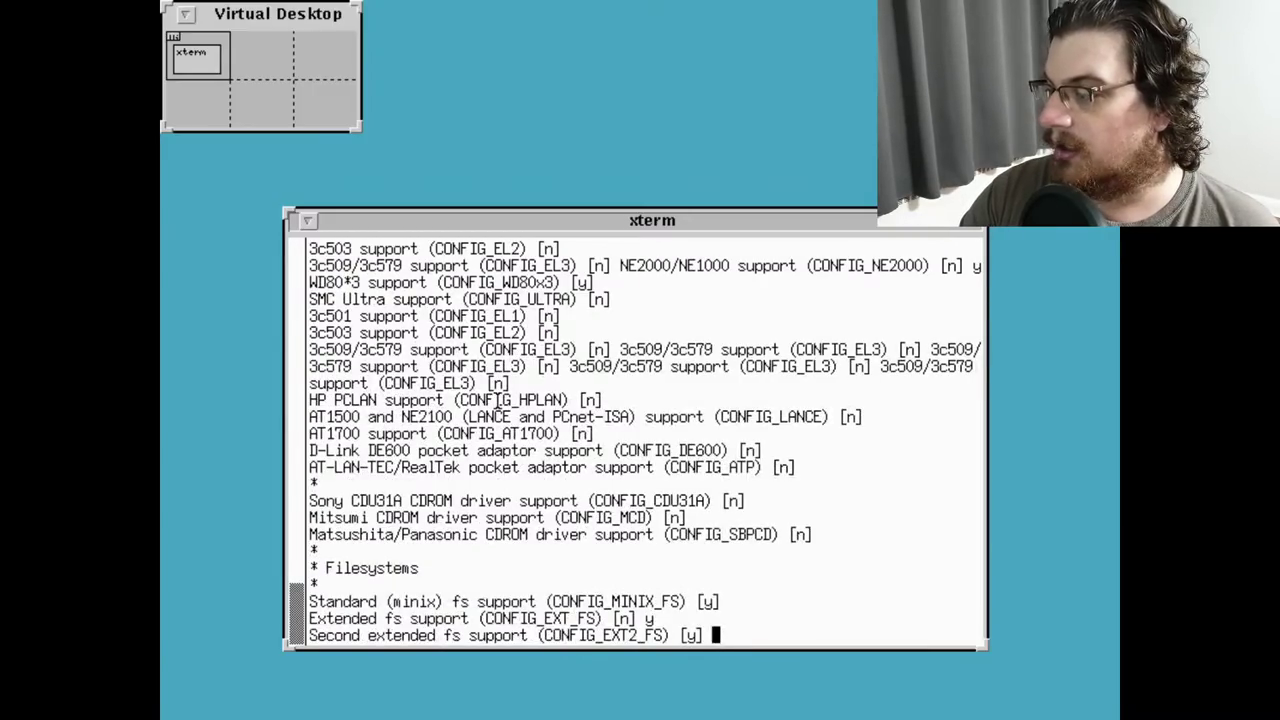
pyautogui.write('y')
pyautogui.press('Return')
pyautogui.write('y')
pyautogui.press('Return')
pyautogui.write('y')
pyautogui.press('Return')
pyautogui.write('y')
pyautogui.press('Return')
pyautogui.write('y')
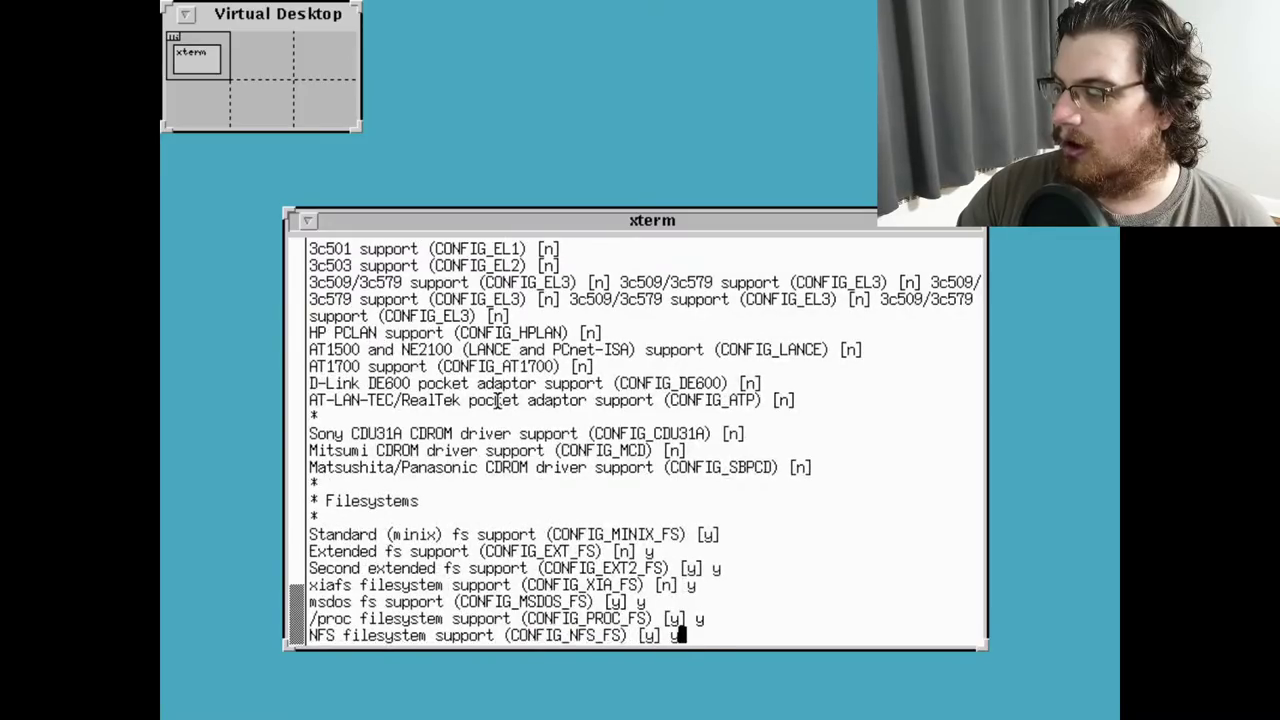
pyautogui.press('Return')
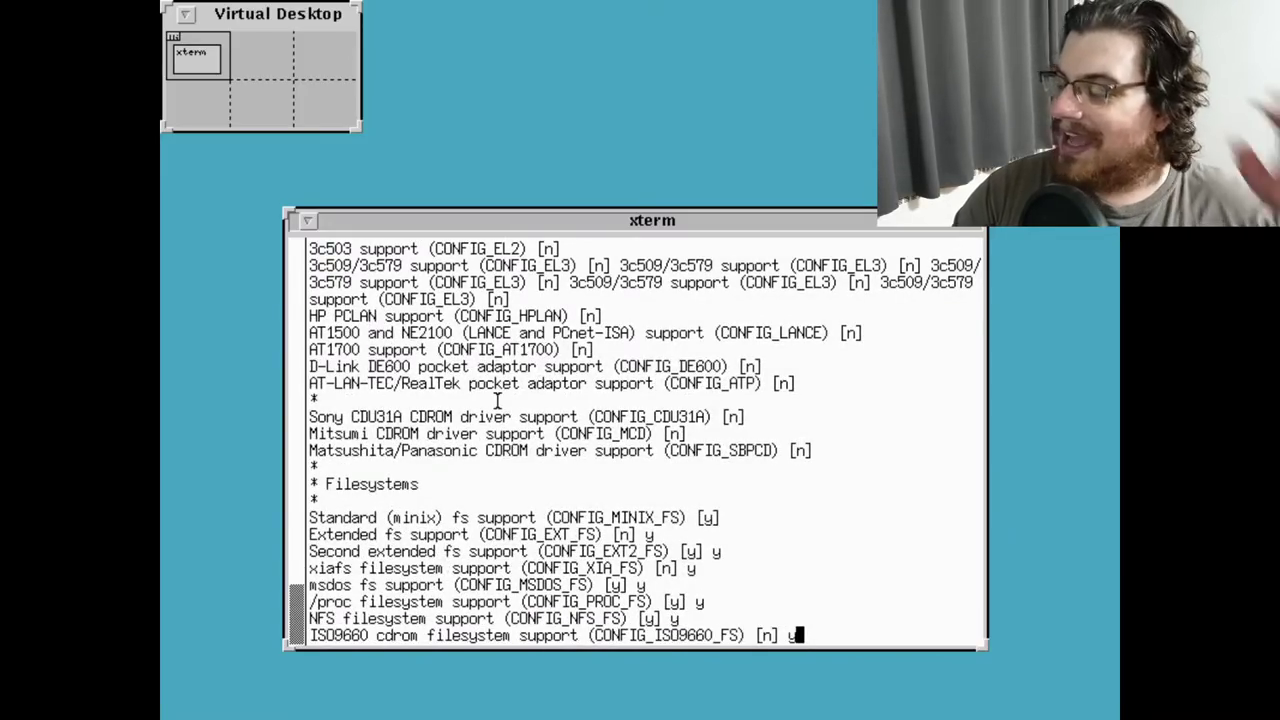
# Enable ISO9660, OS/2 HPFS and System V filesystems and accept the parallel printer default
pyautogui.write('y')
pyautogui.press('Return')
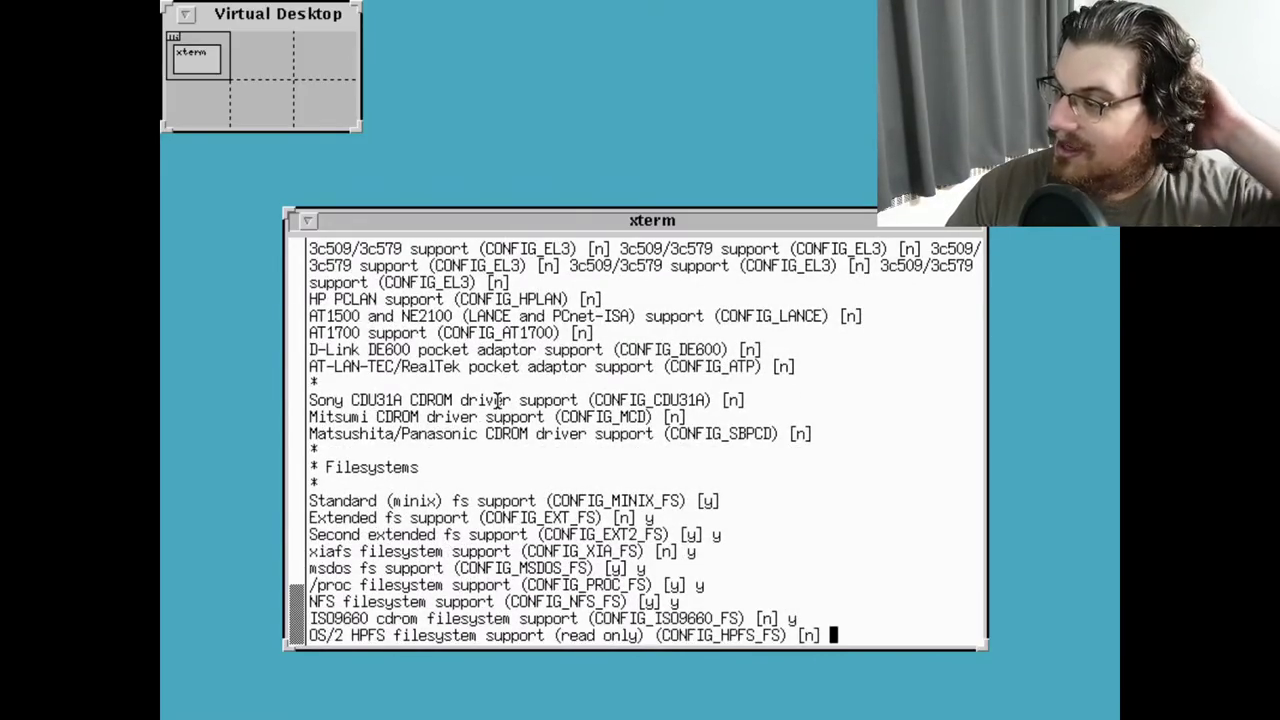
pyautogui.write('y')
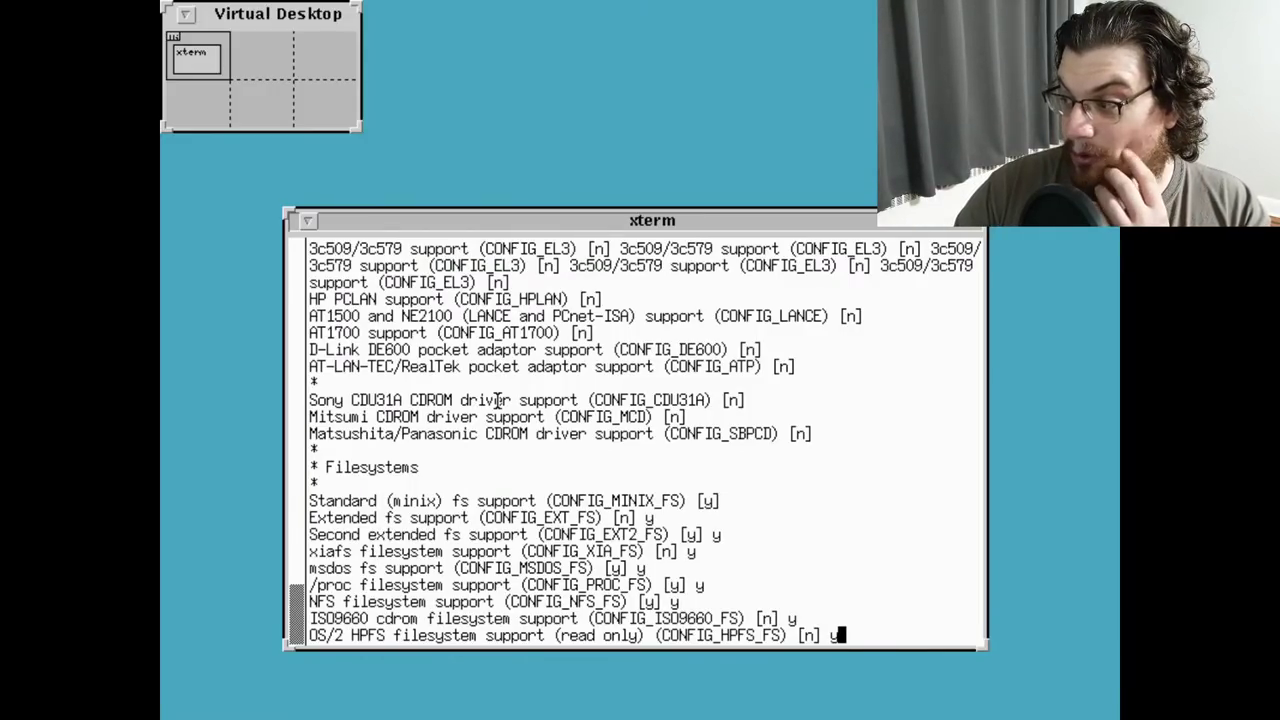
pyautogui.press('Return')
pyautogui.write('y')
pyautogui.press('Return')
pyautogui.press('Return')
pyautogui.press('Return')
pyautogui.press('Return')
pyautogui.press('Return')
pyautogui.press('Return')
pyautogui.press('Return')
pyautogui.press('Return')
pyautogui.press('Return')
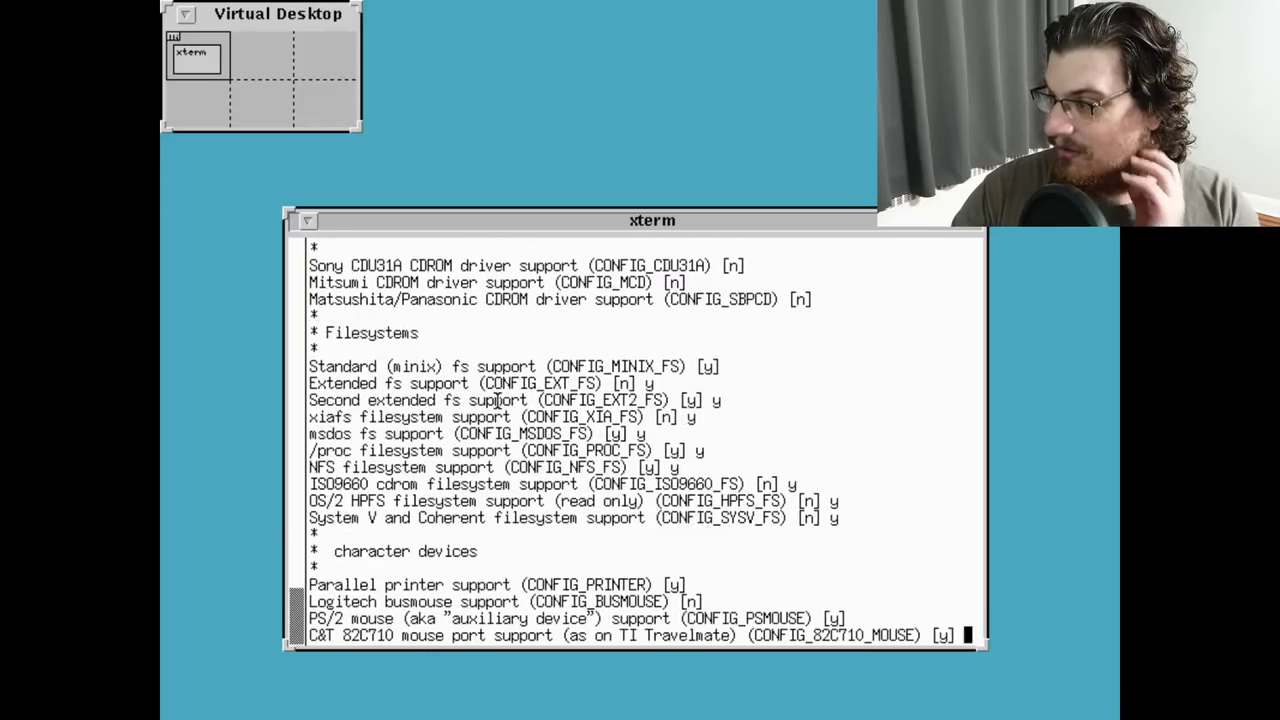
pyautogui.press('Return')
pyautogui.press('Return')
pyautogui.press('Return')
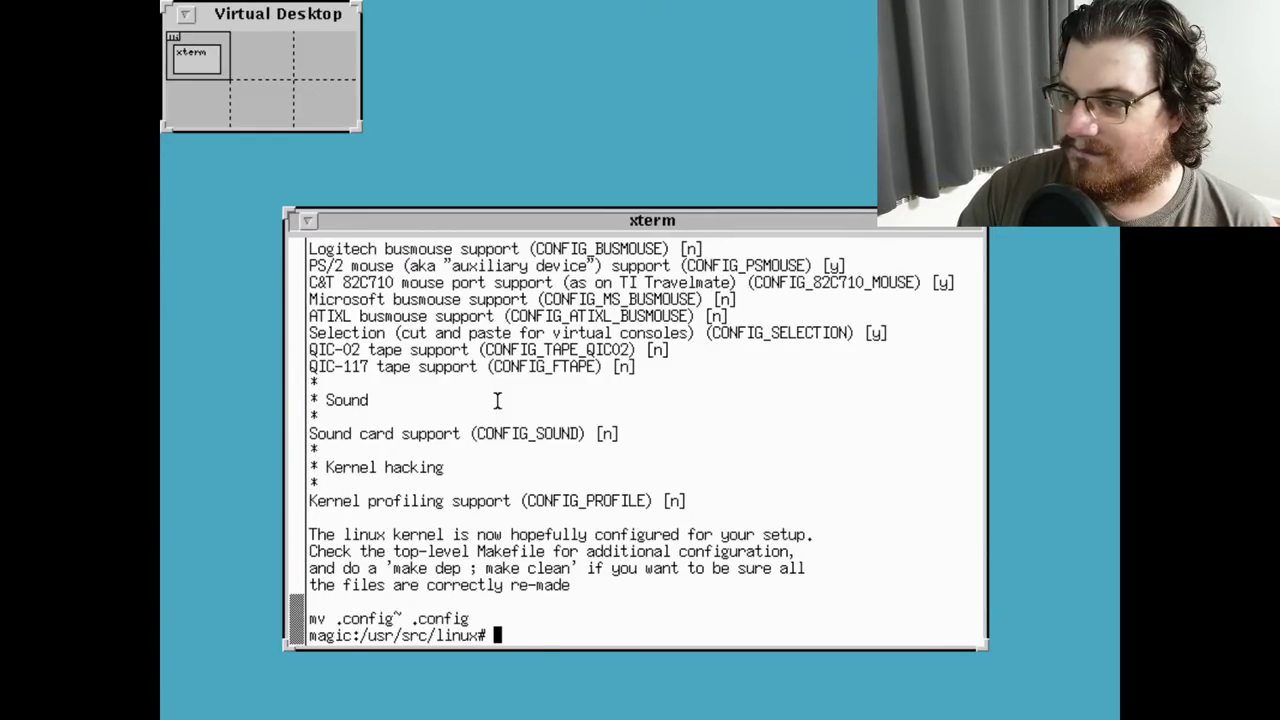
# Run make in /usr/src/linux and let make depend generate the dependency files
pyautogui.write('make')
pyautogui.press('Return')
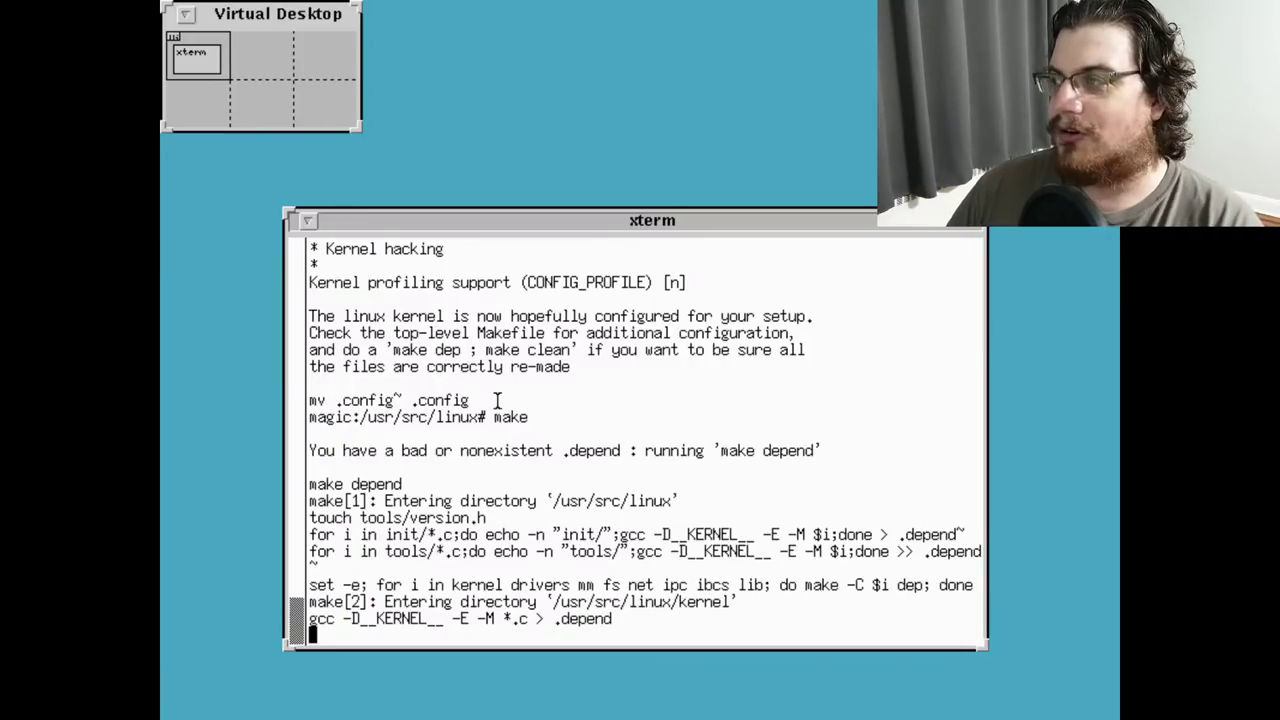
pyautogui.press('Up')
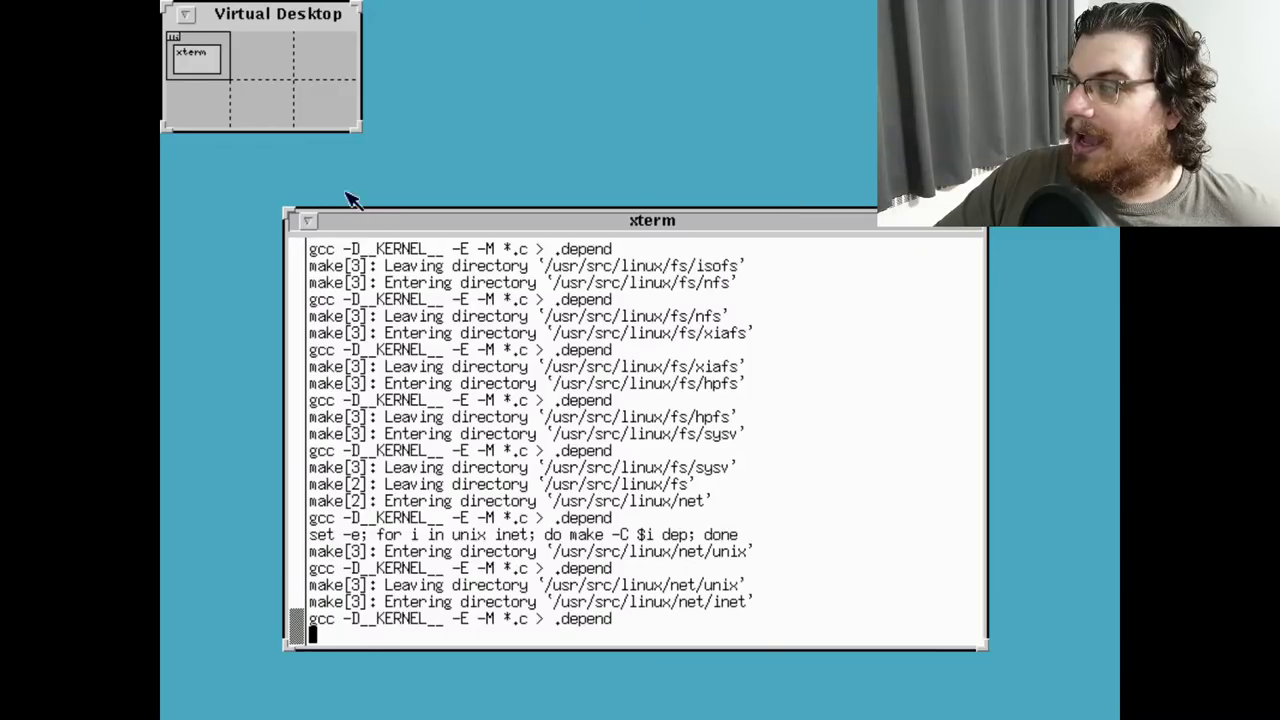
# Iconify the xterm window
pyautogui.rightClick(429, 218)
pyautogui.click(429, 214)
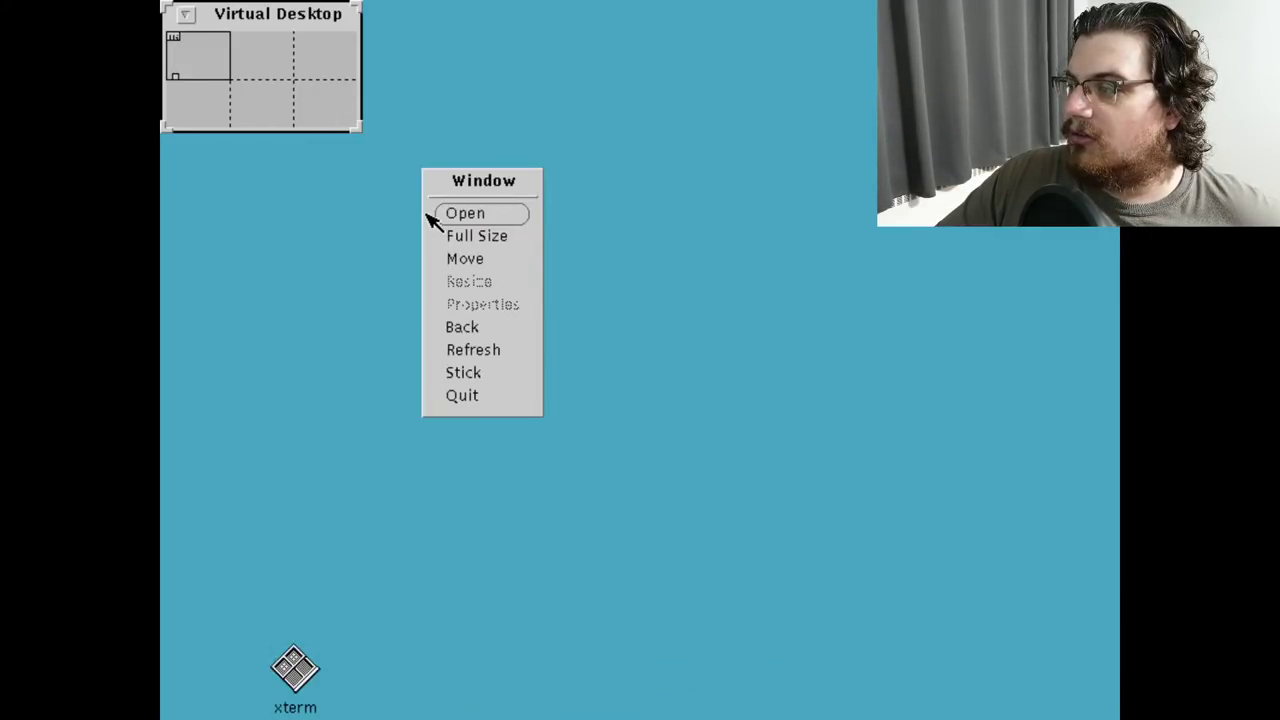
pyautogui.click(640, 258)
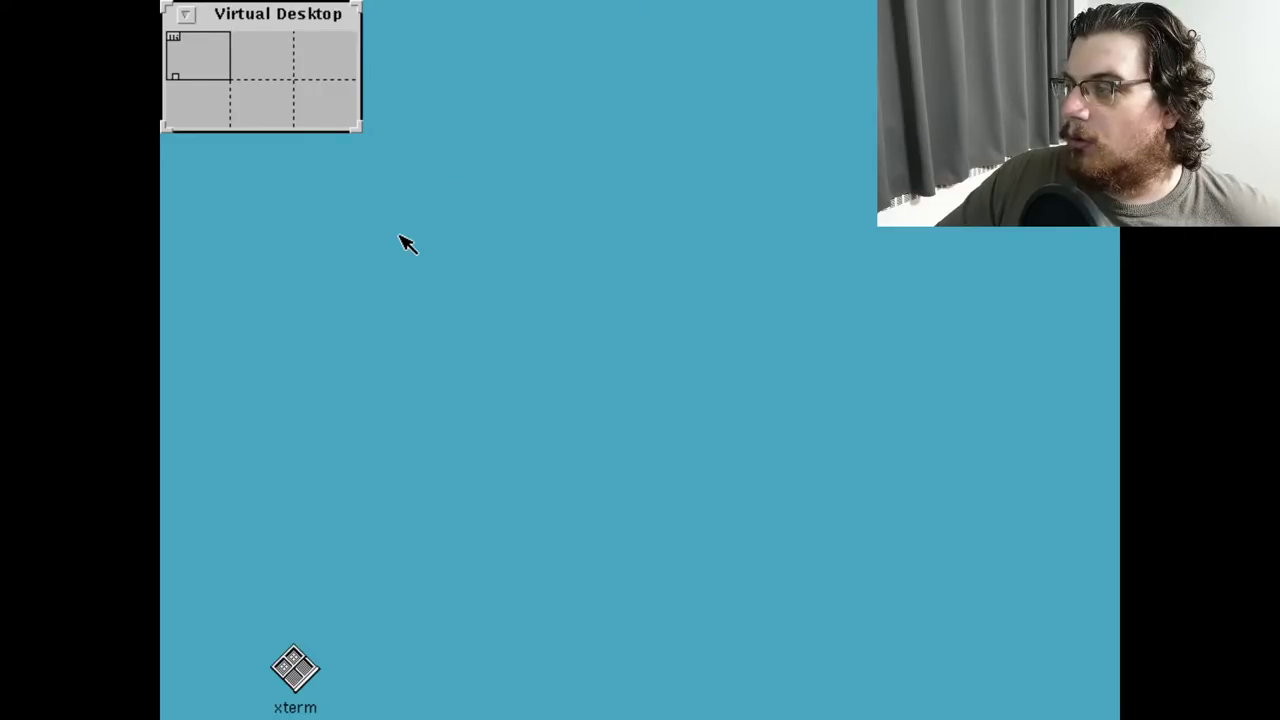
# Launch Xman from Workspace > Tools, view the clear(1) manual page, then quit xman
pyautogui.rightClick(290, 220)
pyautogui.moveTo(430, 262)
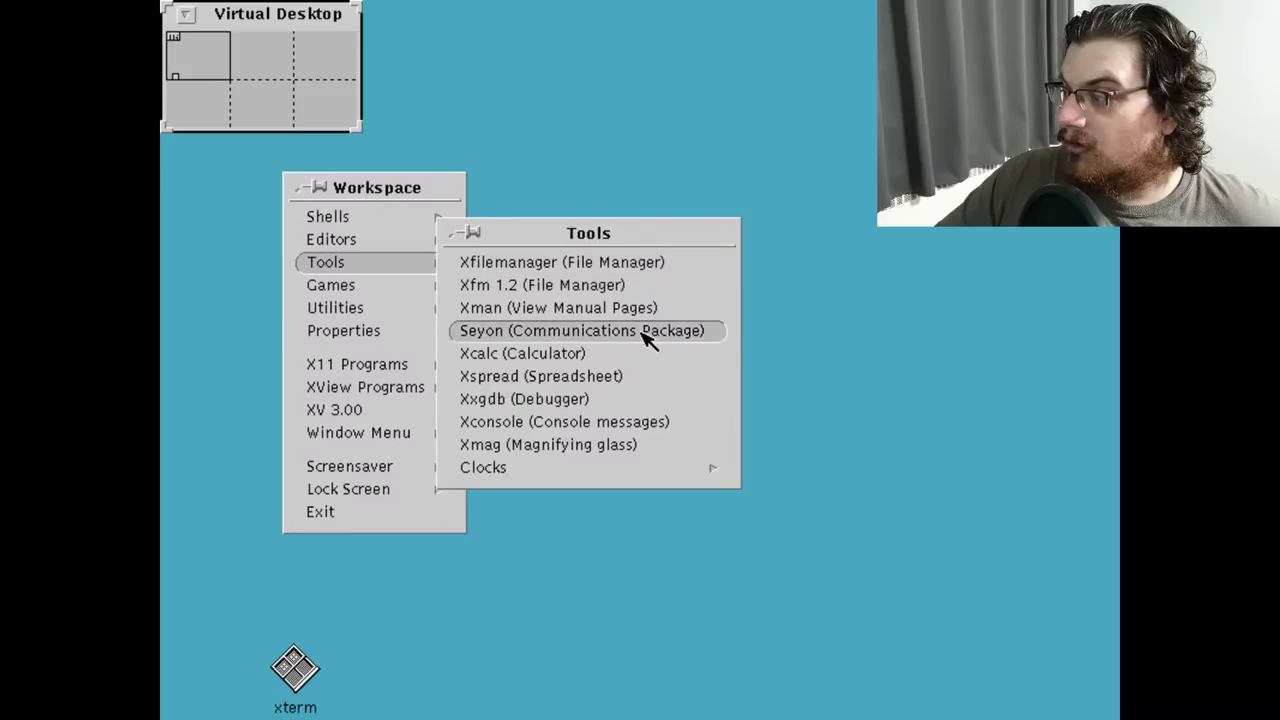
pyautogui.click(560, 308)
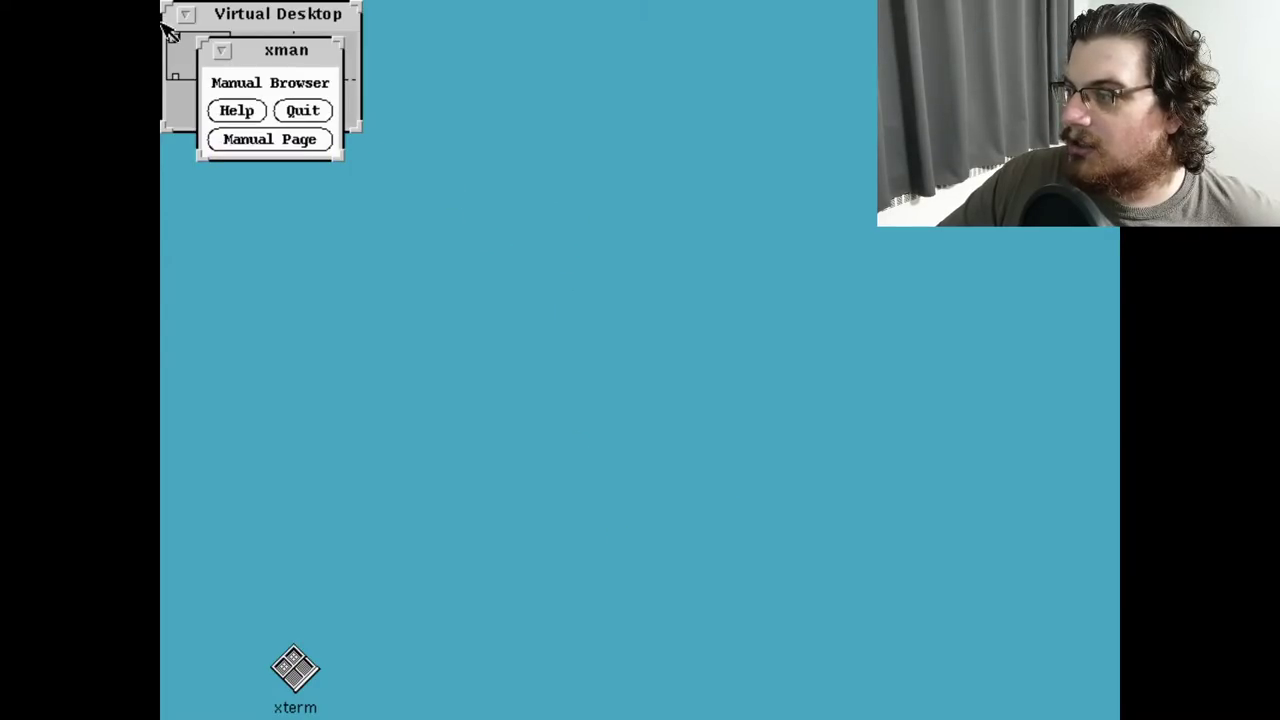
pyautogui.click(281, 146)
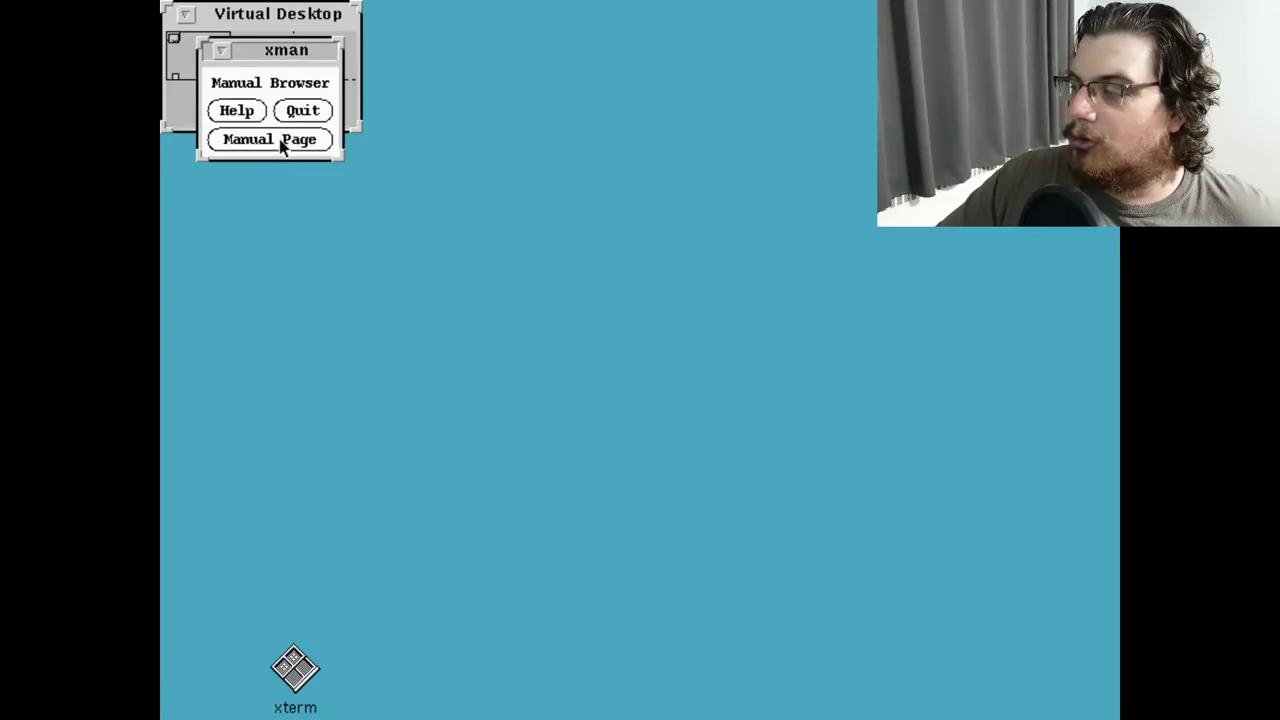
pyautogui.moveTo(259, 115); pyautogui.dragTo(345, 174)
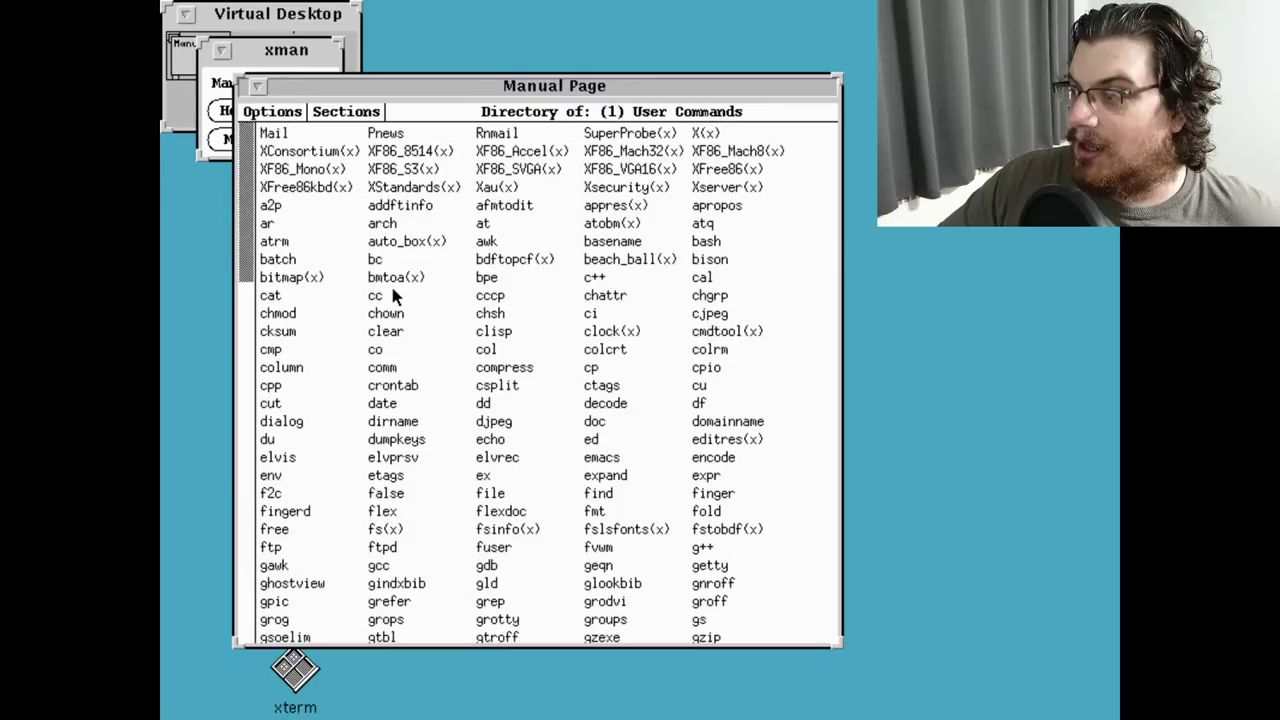
pyautogui.click(393, 333)
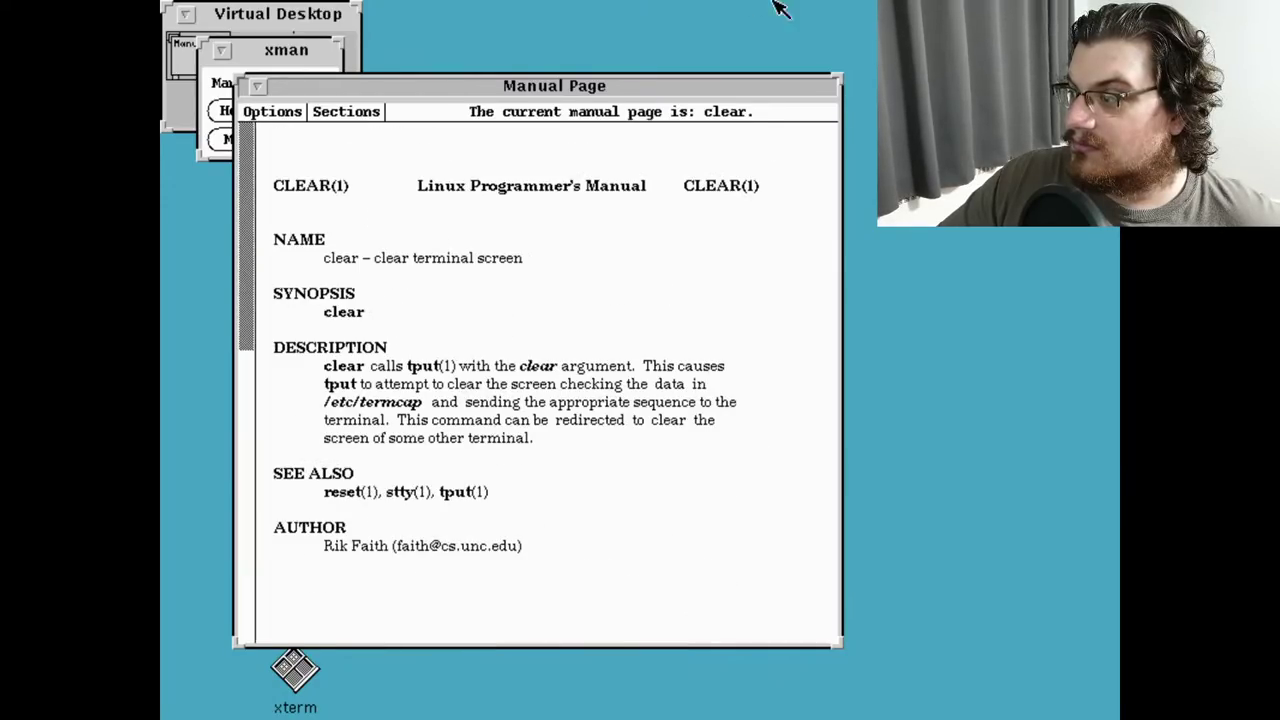
pyautogui.moveTo(686, 116); pyautogui.dragTo(844, 103)
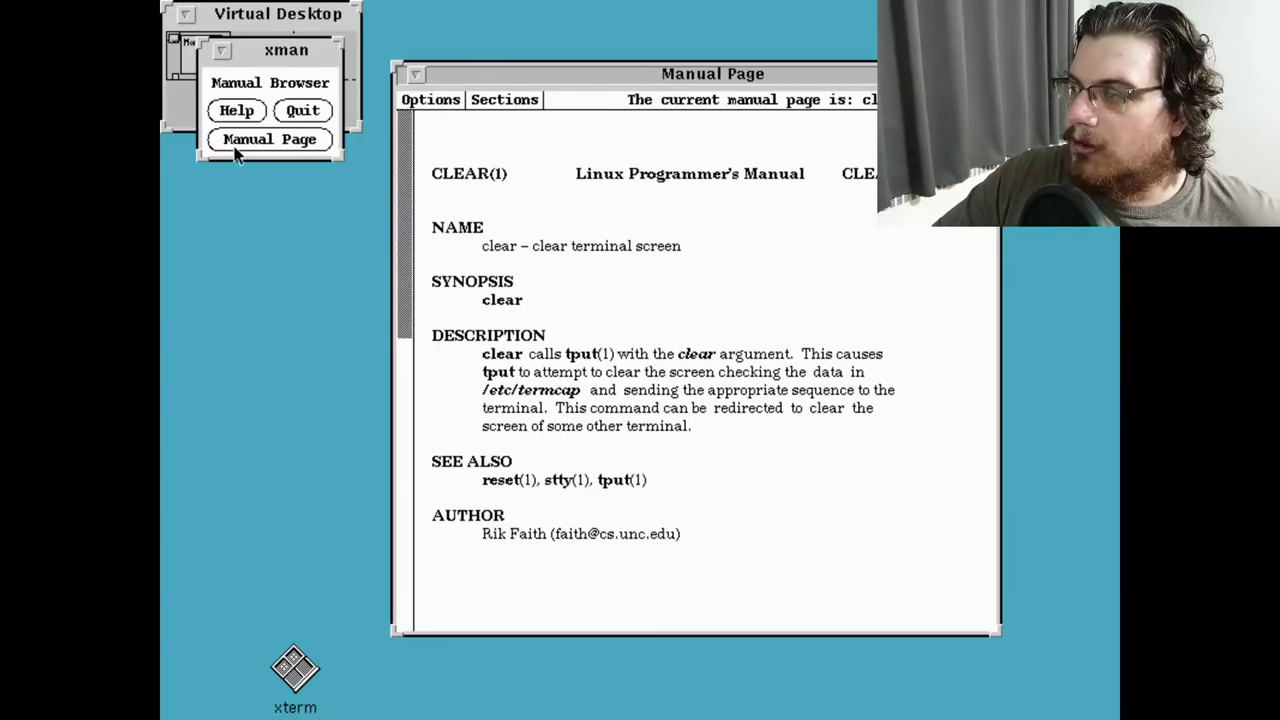
pyautogui.click(303, 111)
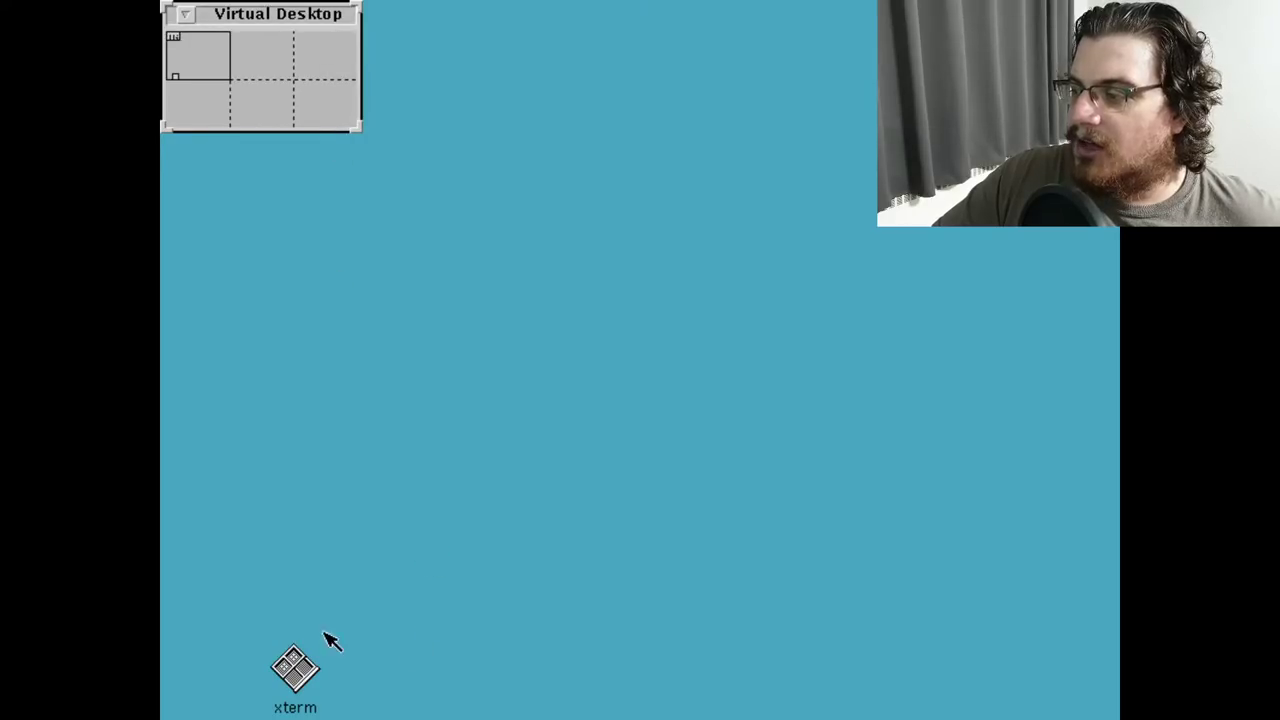
# Restore the xterm and run shutdown -h now
pyautogui.doubleClick(288, 680)
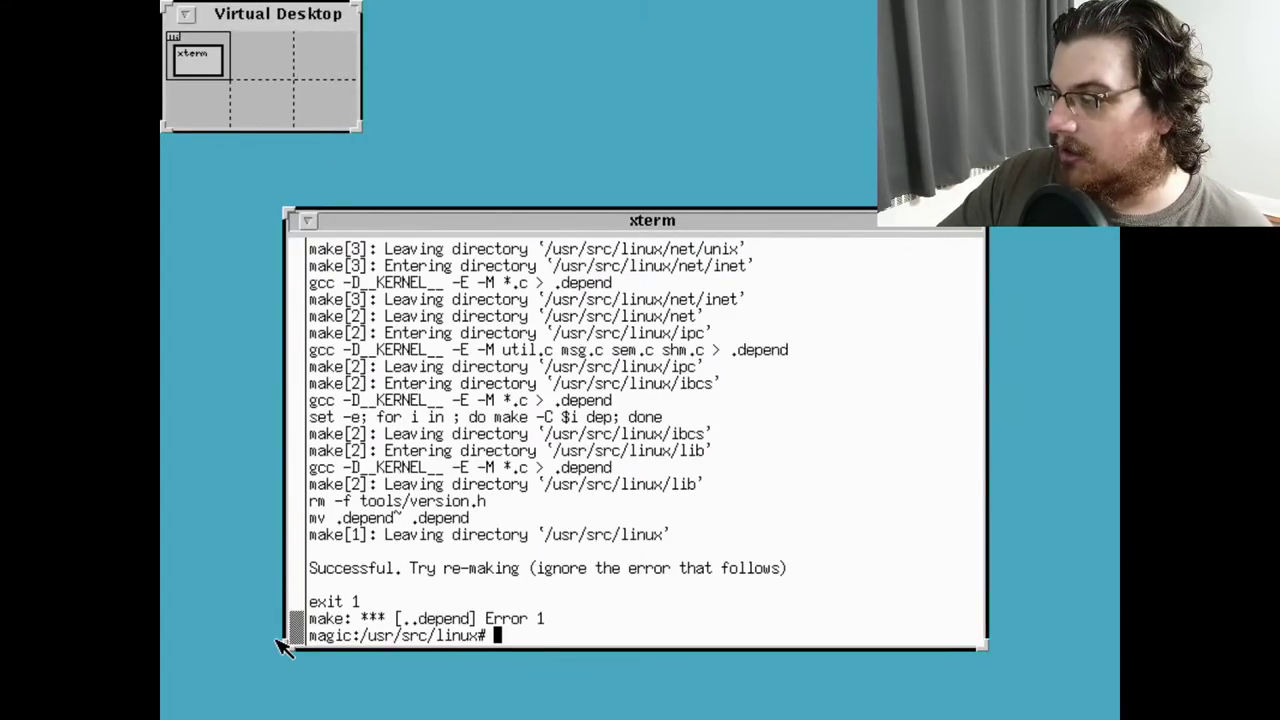
pyautogui.write('shutdown -h now')
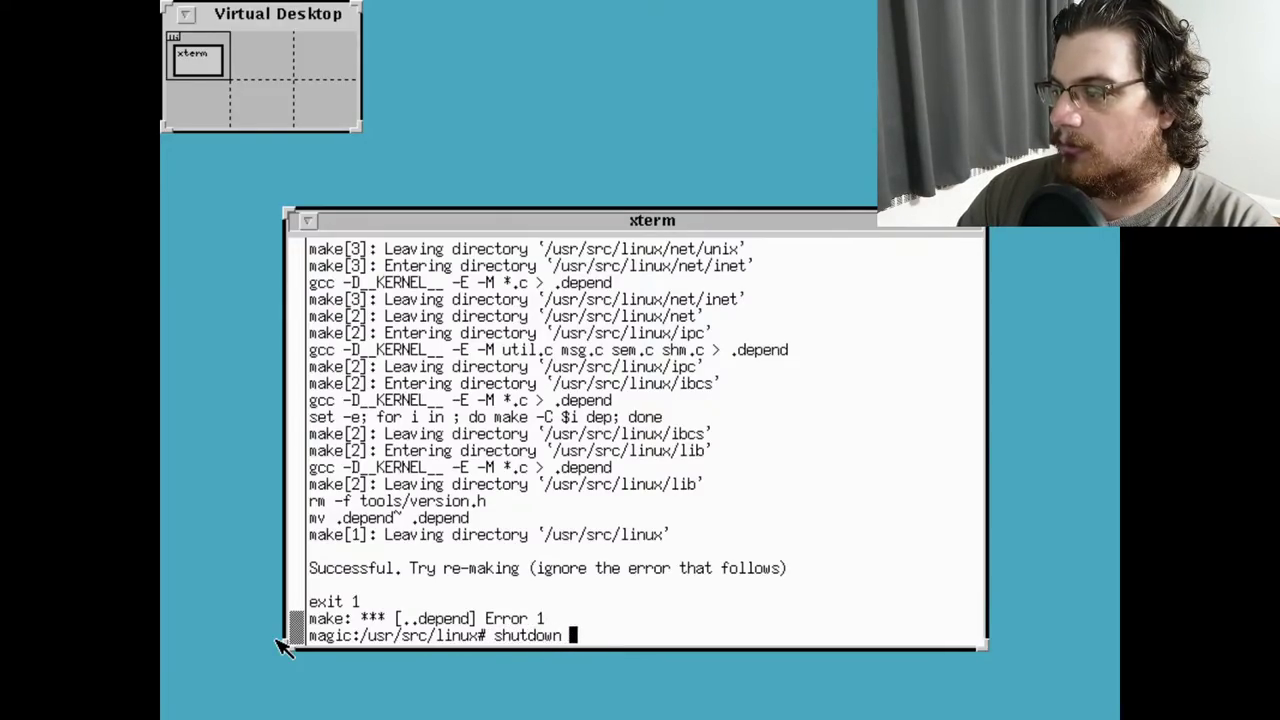
pyautogui.press('Return')
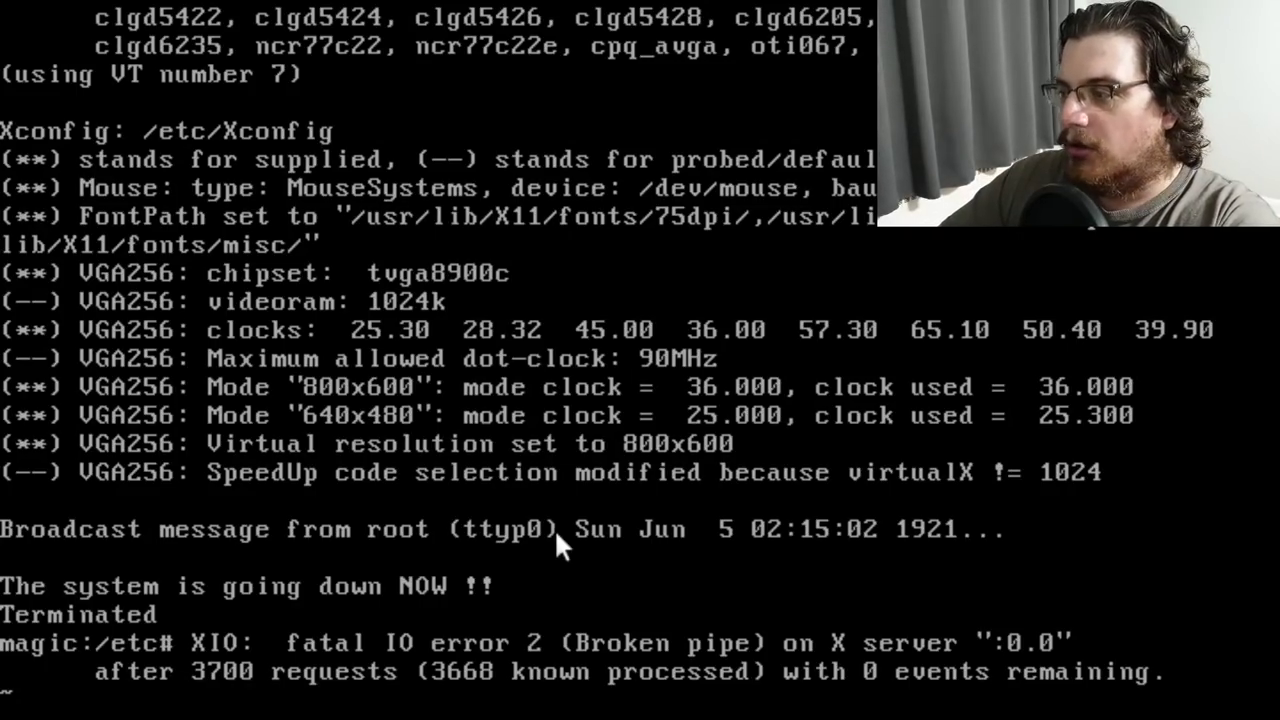
# Halt the system with the halt command at the console prompt
pyautogui.press('Return')
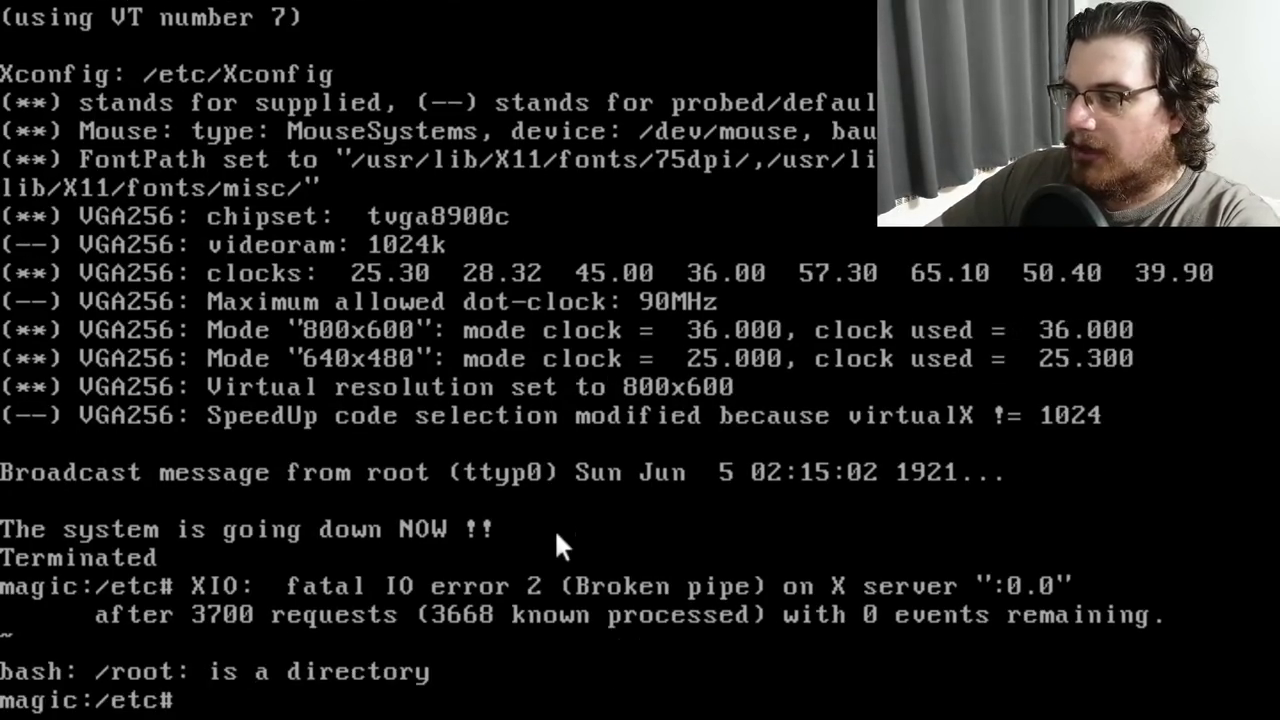
pyautogui.write('halt')
pyautogui.press('Return')
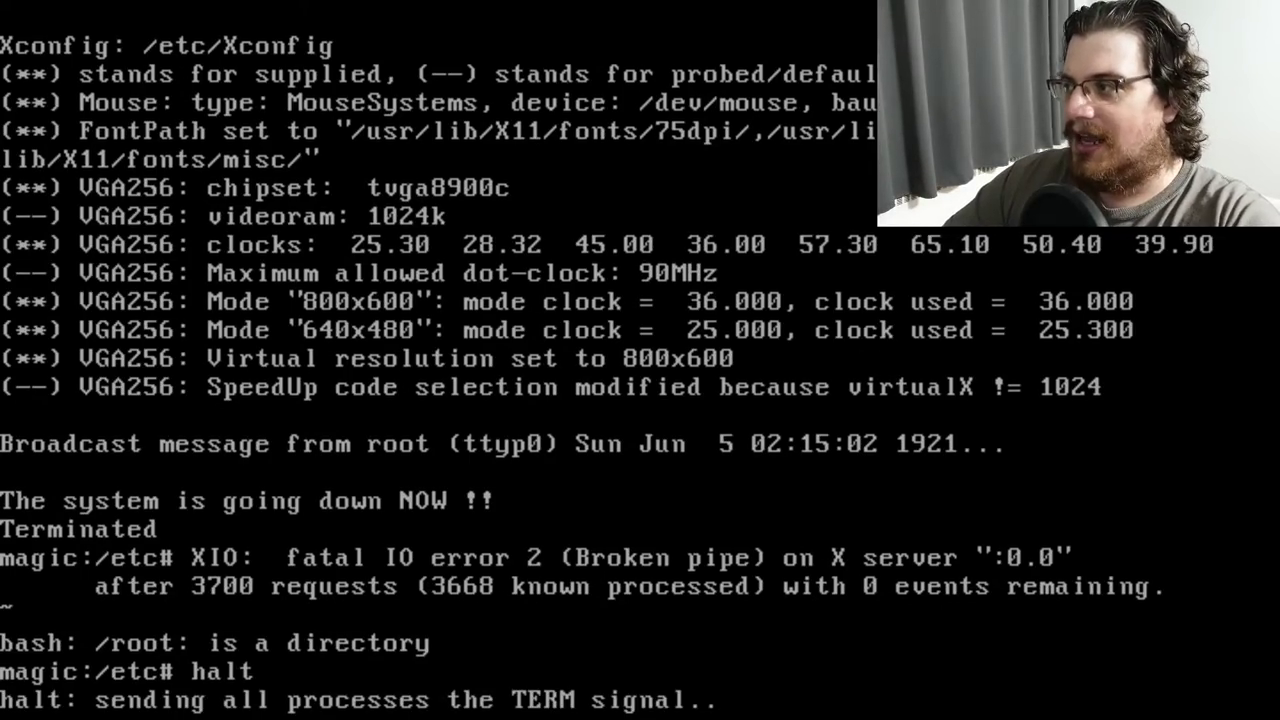
pyautogui.press('End')
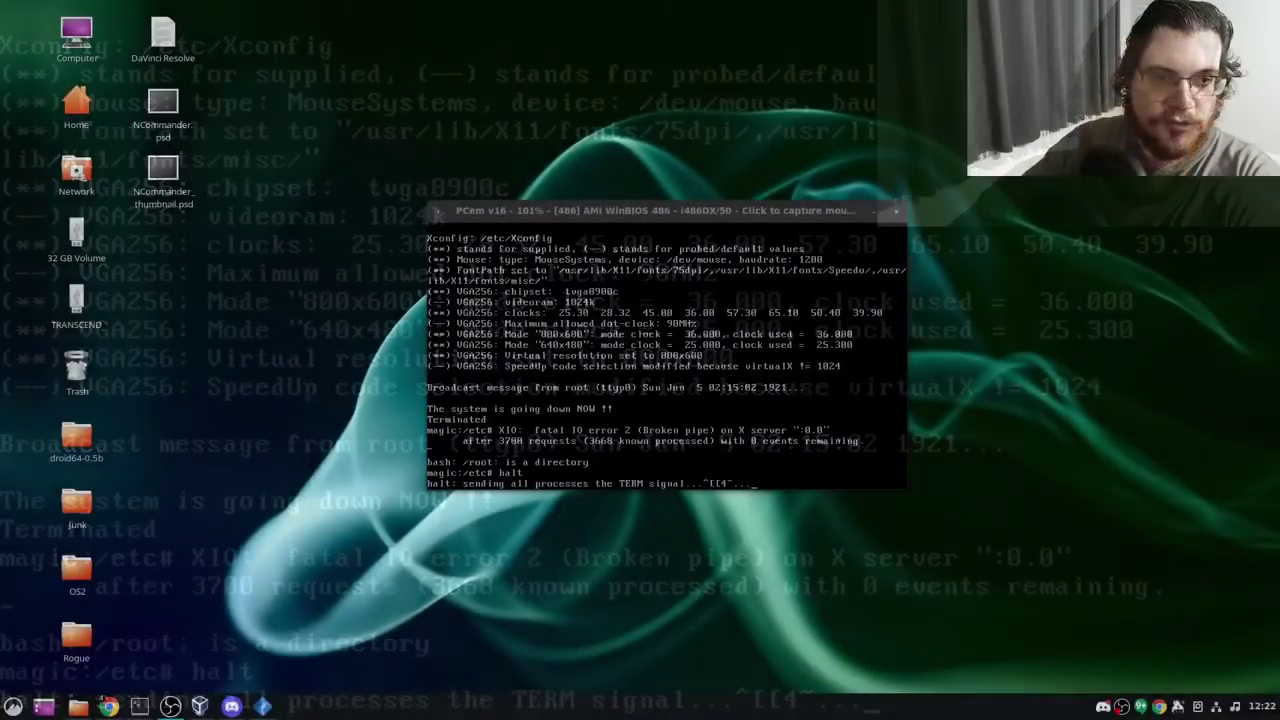
# Open PCem's emulated machine configuration
pyautogui.rightClick(719, 412)
pyautogui.moveTo(780, 517)
pyautogui.click(846, 533)
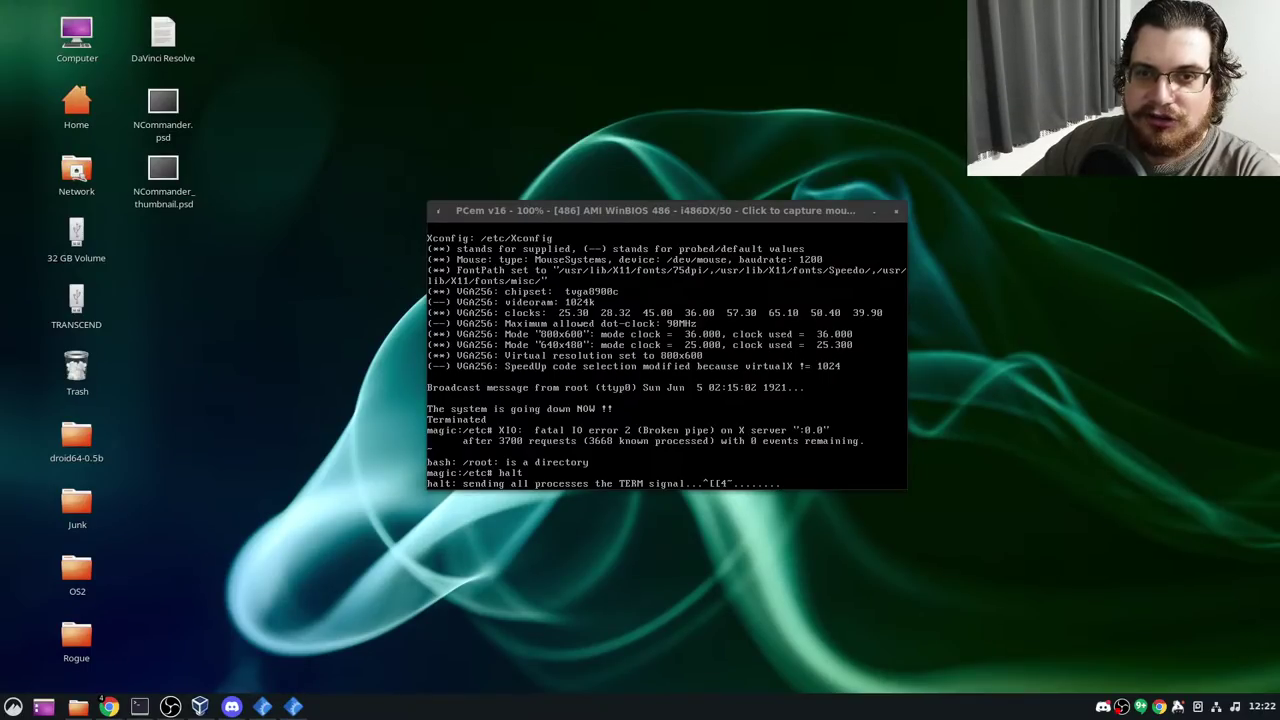
# Switch PCem to [Socket 4] Intel Premiere/PCI with Pentium OverDrive 133 and 64 MB, then reset
pyautogui.moveTo(393, 243); pyautogui.dragTo(363, 175)
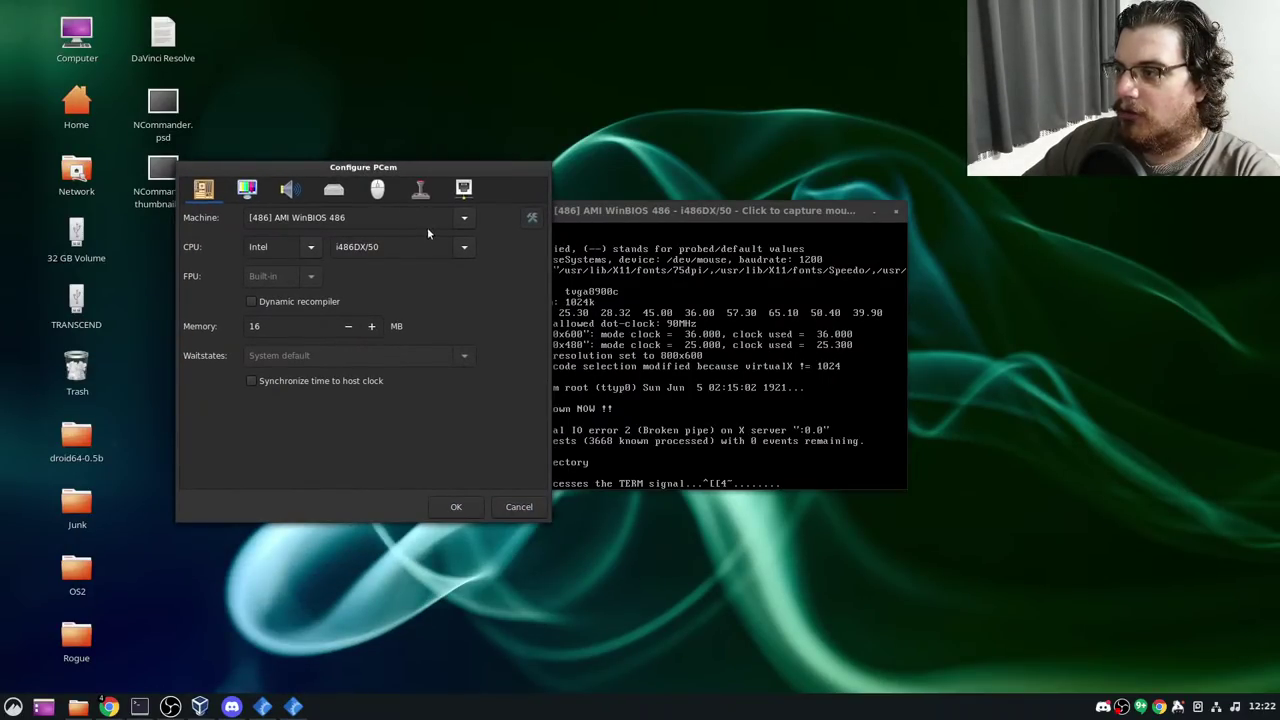
pyautogui.click(464, 217)
pyautogui.moveTo(411, 688)
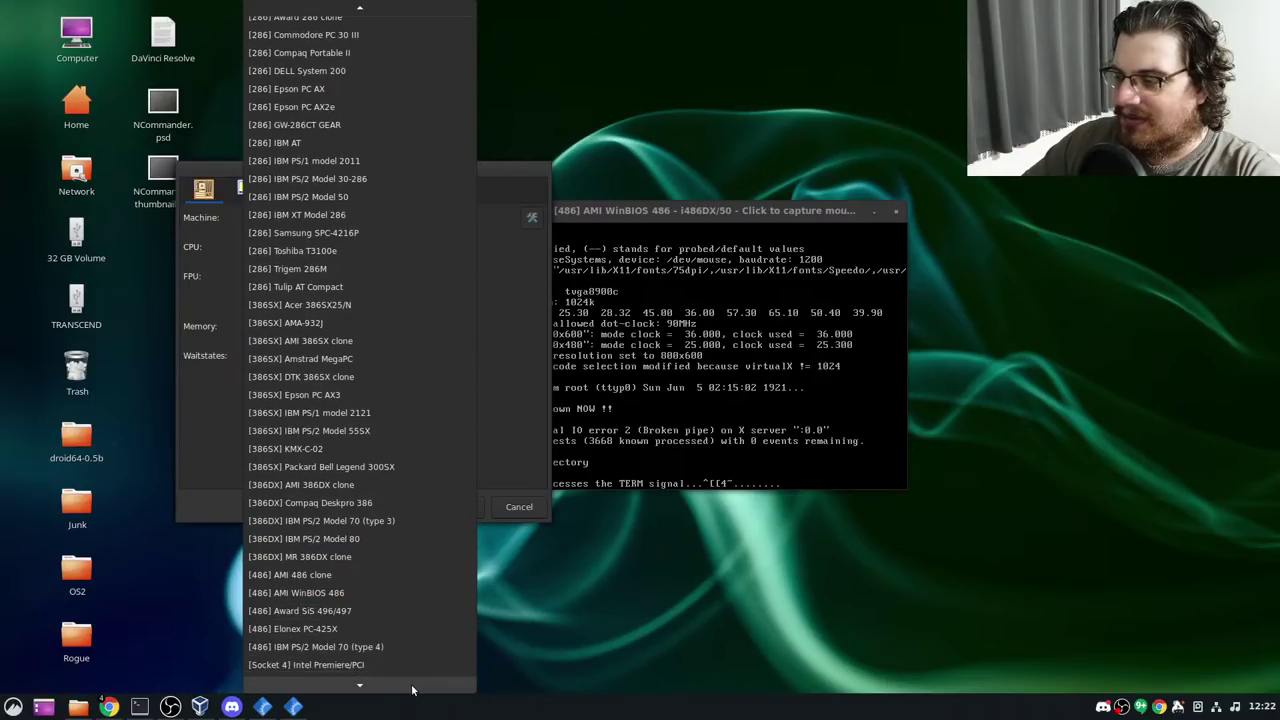
pyautogui.click(401, 606)
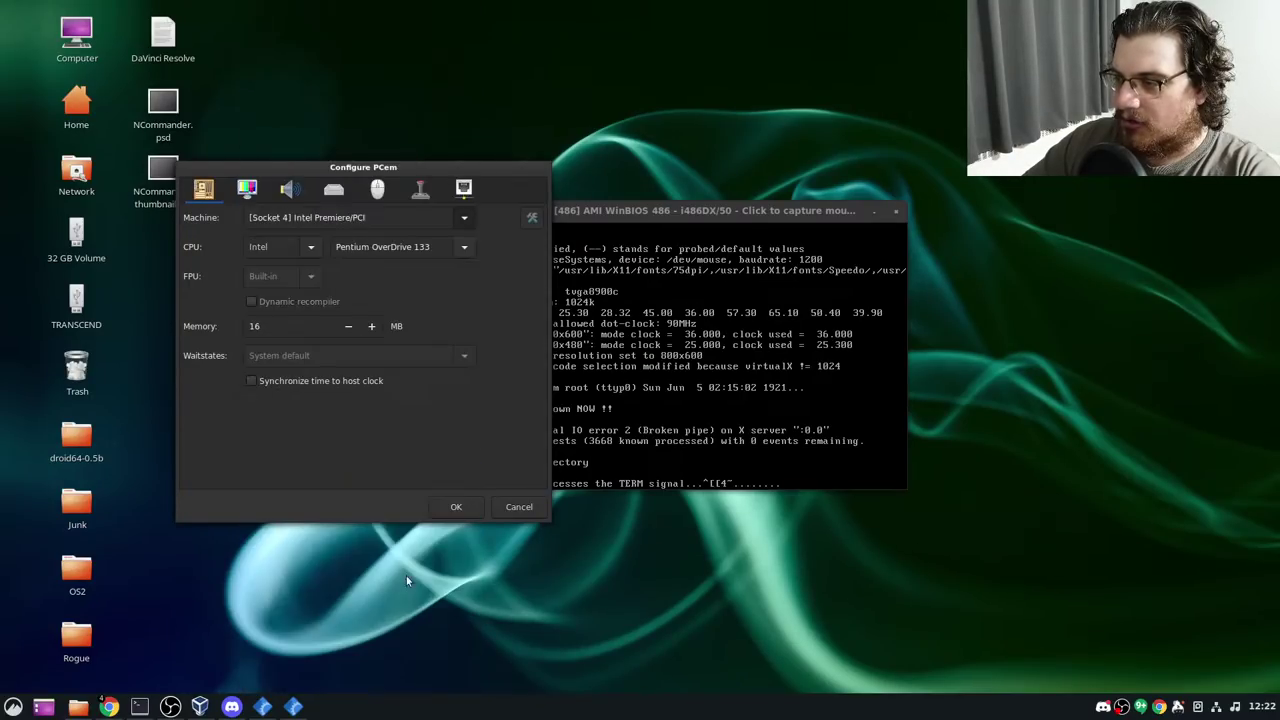
pyautogui.click(466, 247)
pyautogui.click(463, 249)
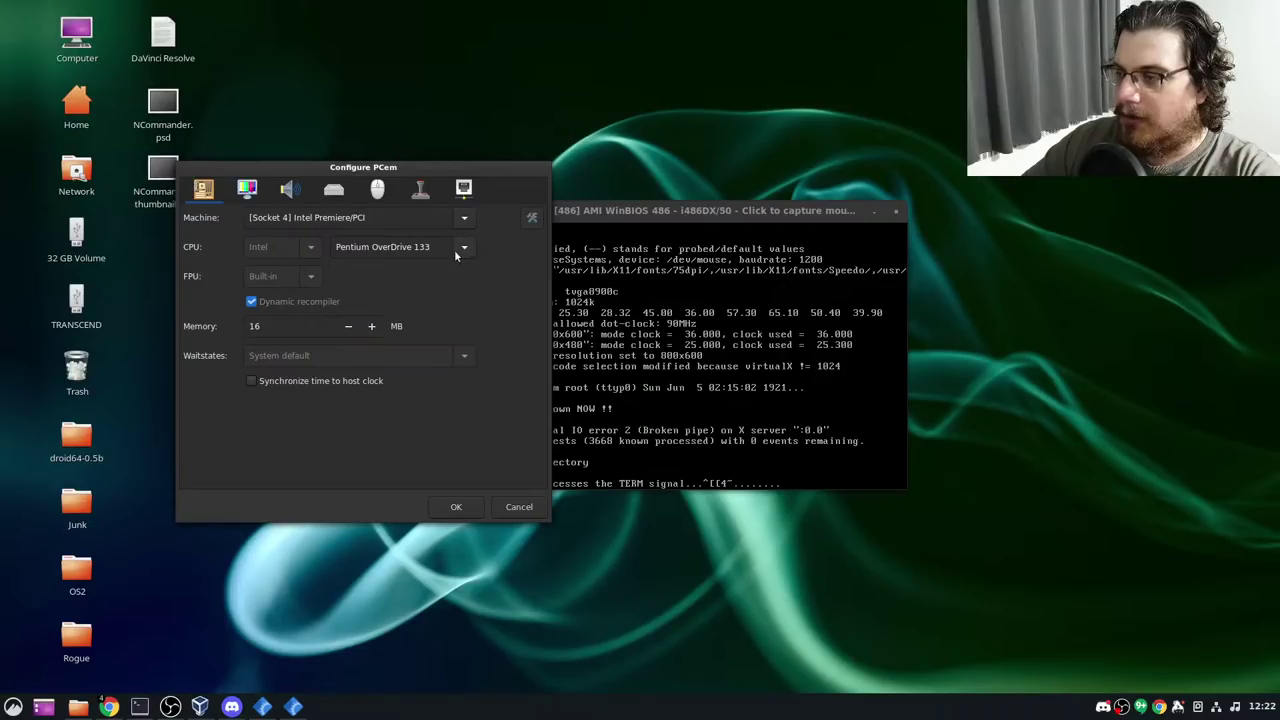
pyautogui.doubleClick(306, 330)
pyautogui.write('64')
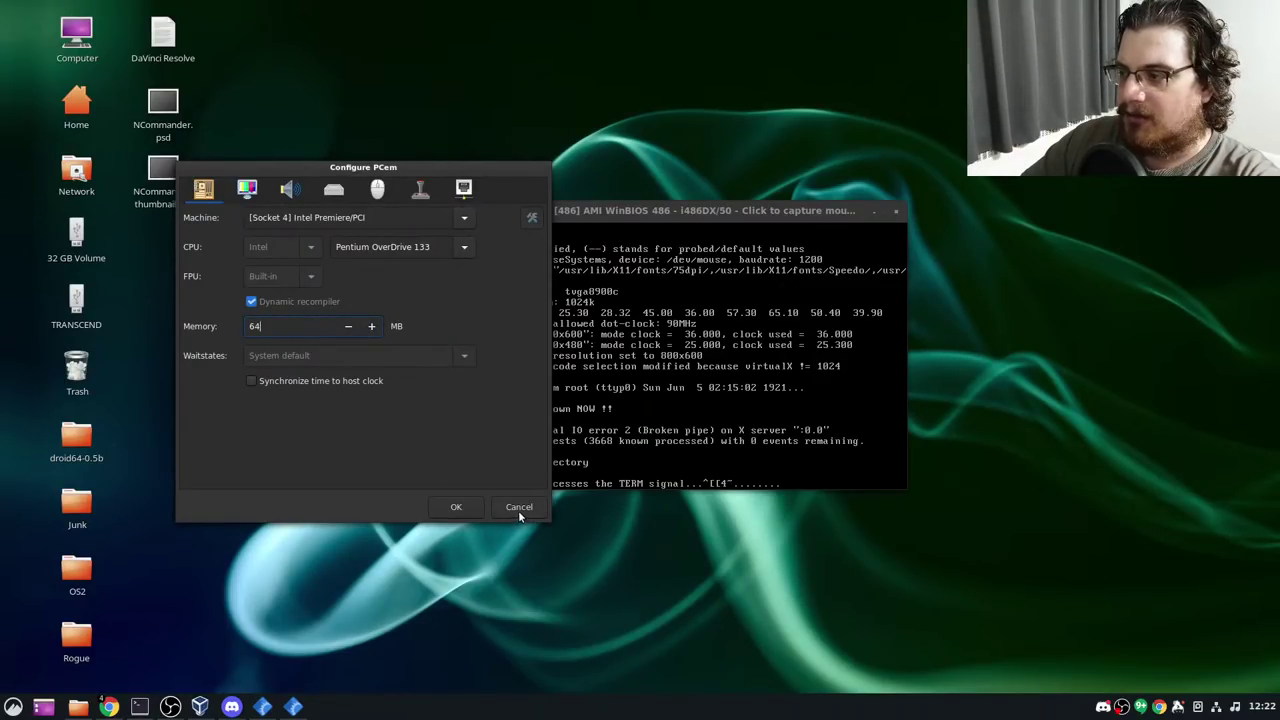
pyautogui.click(456, 507)
pyautogui.click(430, 385)
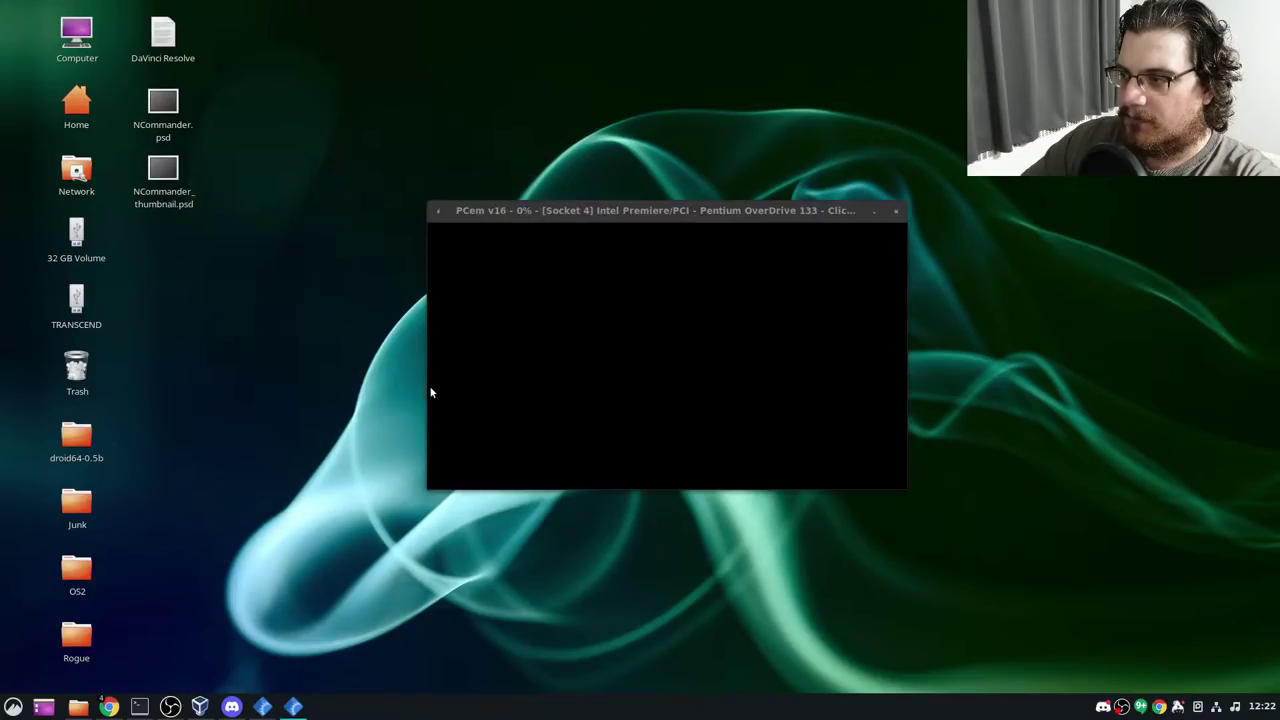
# Enter AMIBIOS setup, exit saving changes, and continue past the CMOS error on reboot
pyautogui.press('Delete')
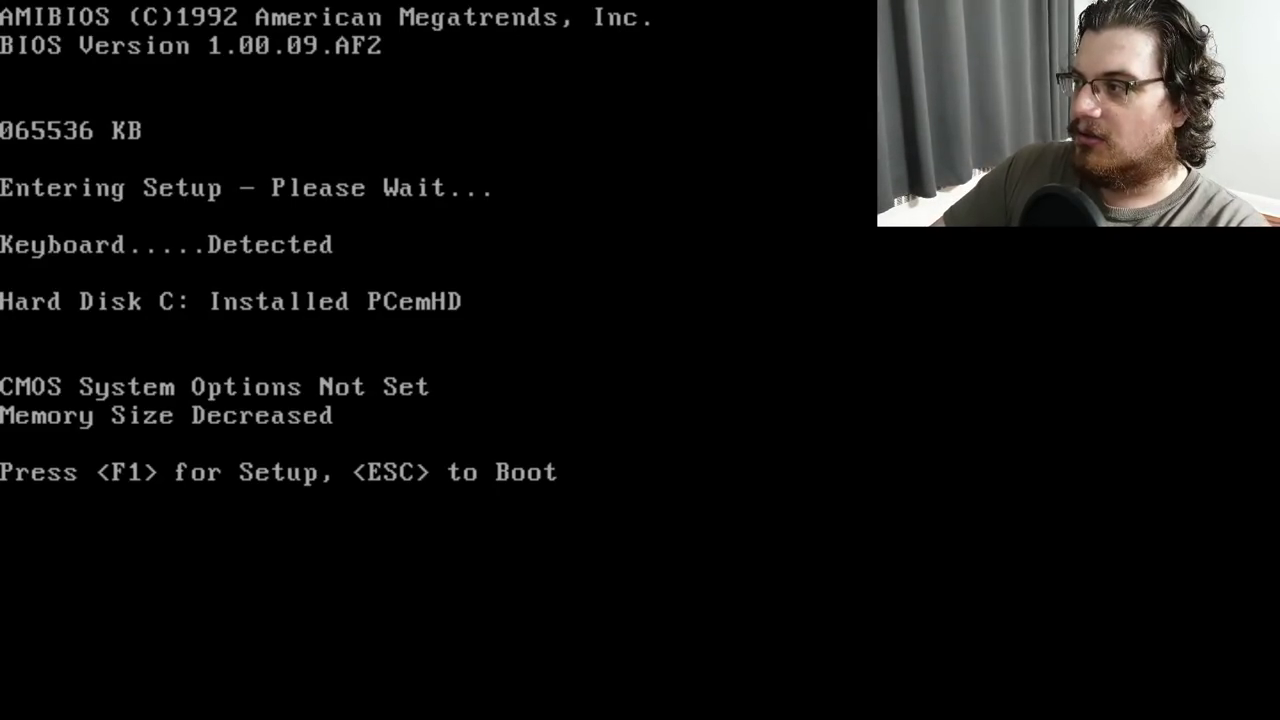
pyautogui.press('F1')
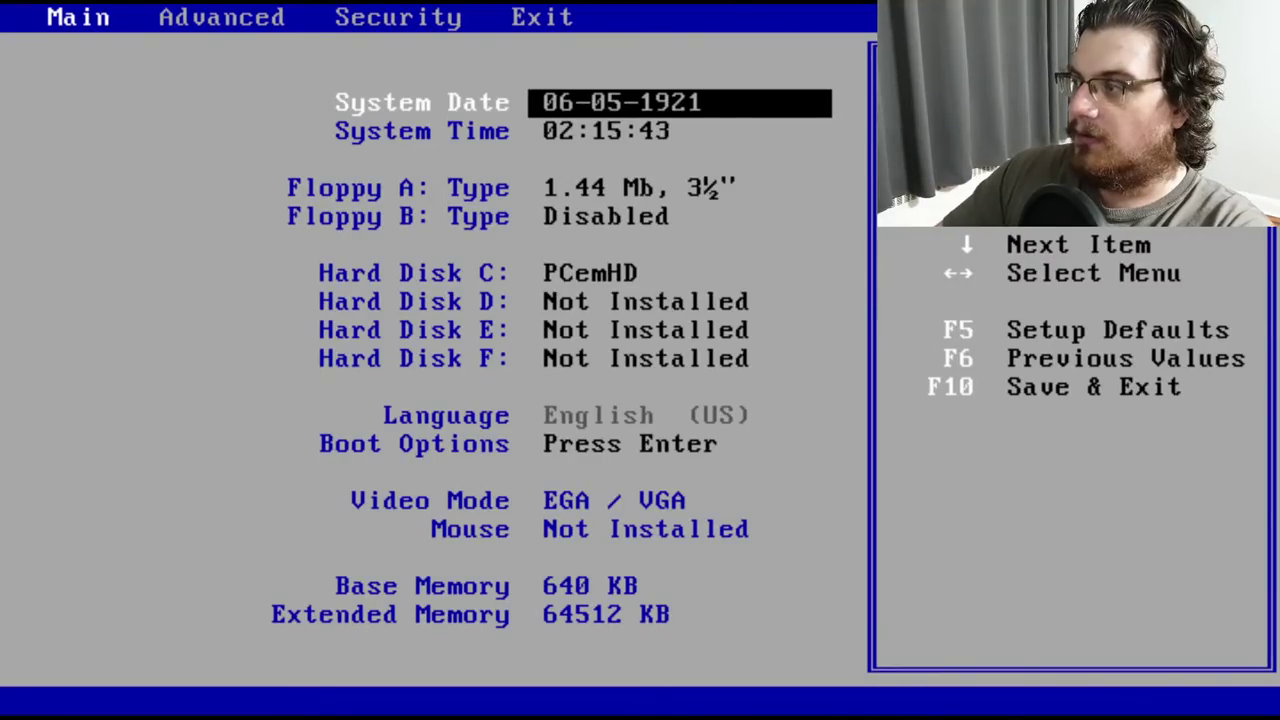
pyautogui.press('Down')
pyautogui.press('Down')
pyautogui.press('Down')
pyautogui.press('Down')
pyautogui.press('Down')
pyautogui.press('Down')
pyautogui.press('Down')
pyautogui.press('Down')
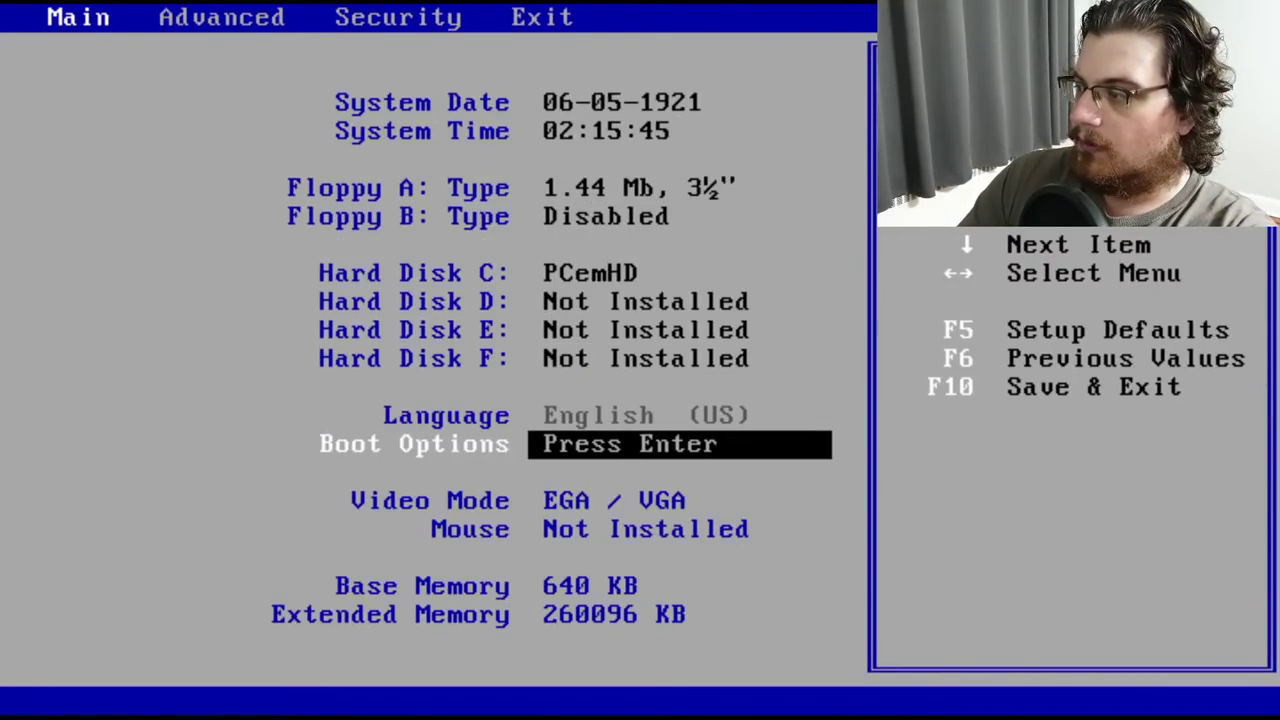
pyautogui.press('Right')
pyautogui.press('Right')
pyautogui.press('Right')
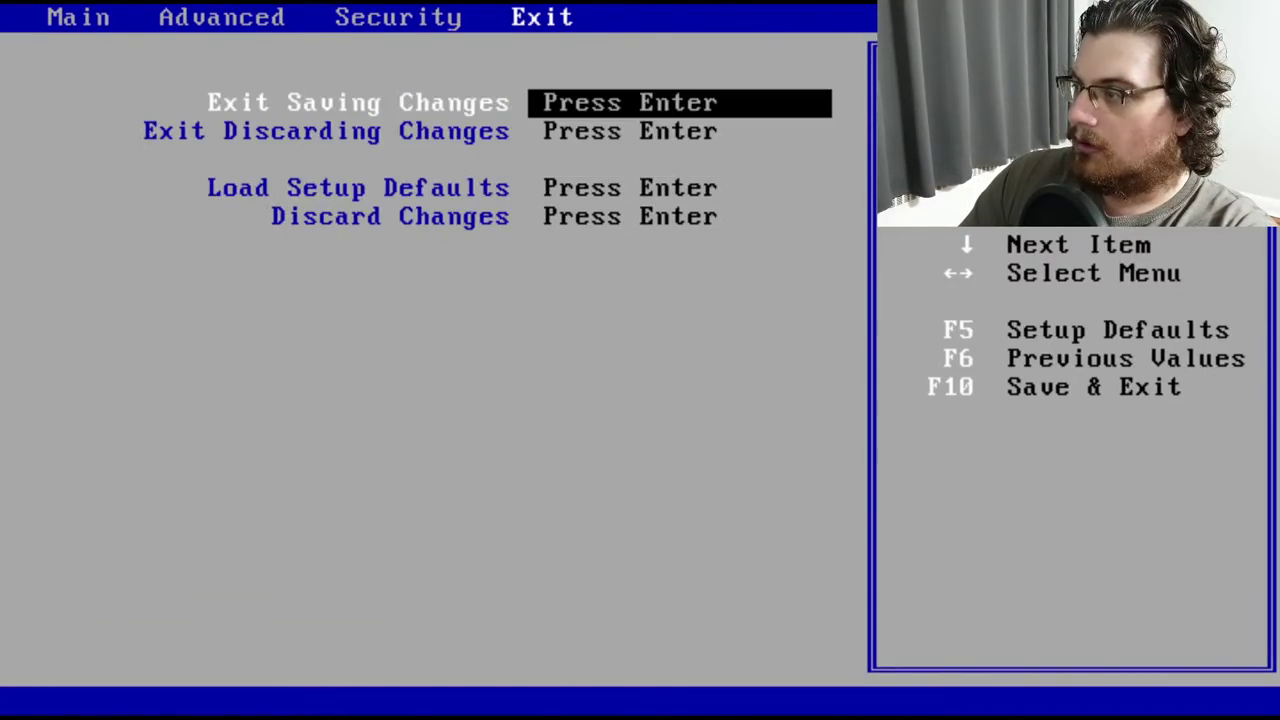
pyautogui.press('Return')
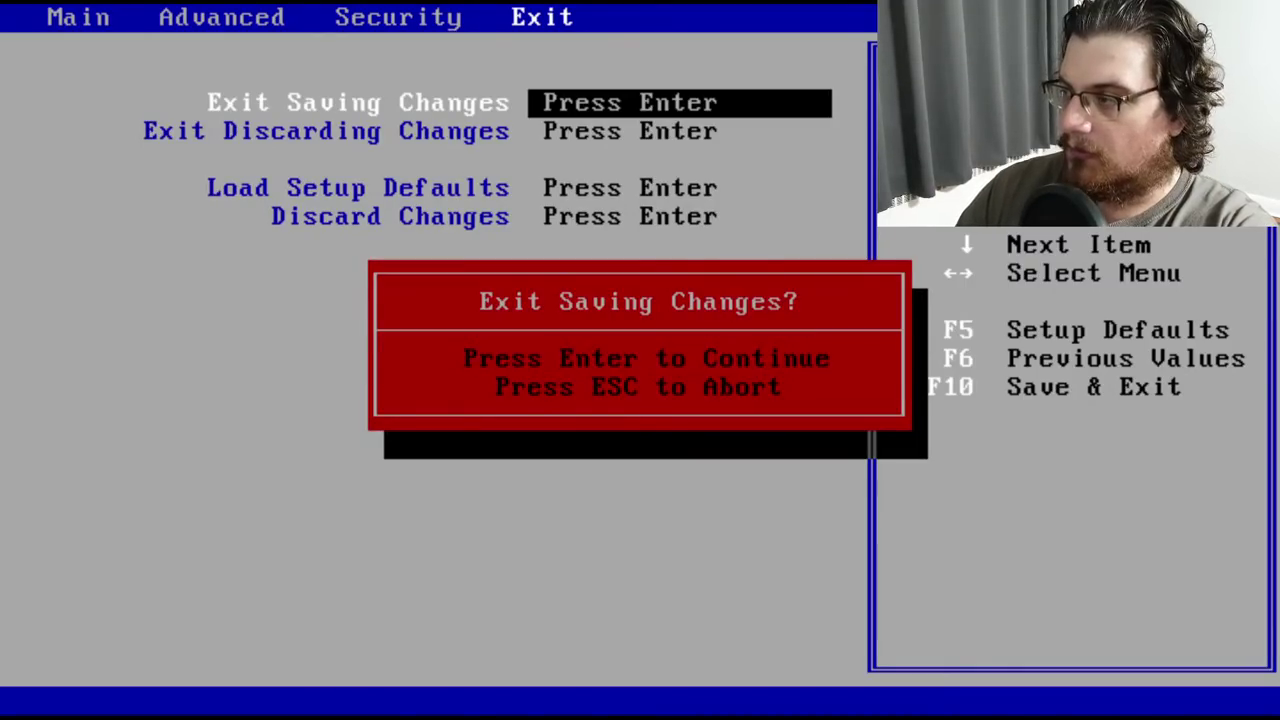
pyautogui.press('Return')
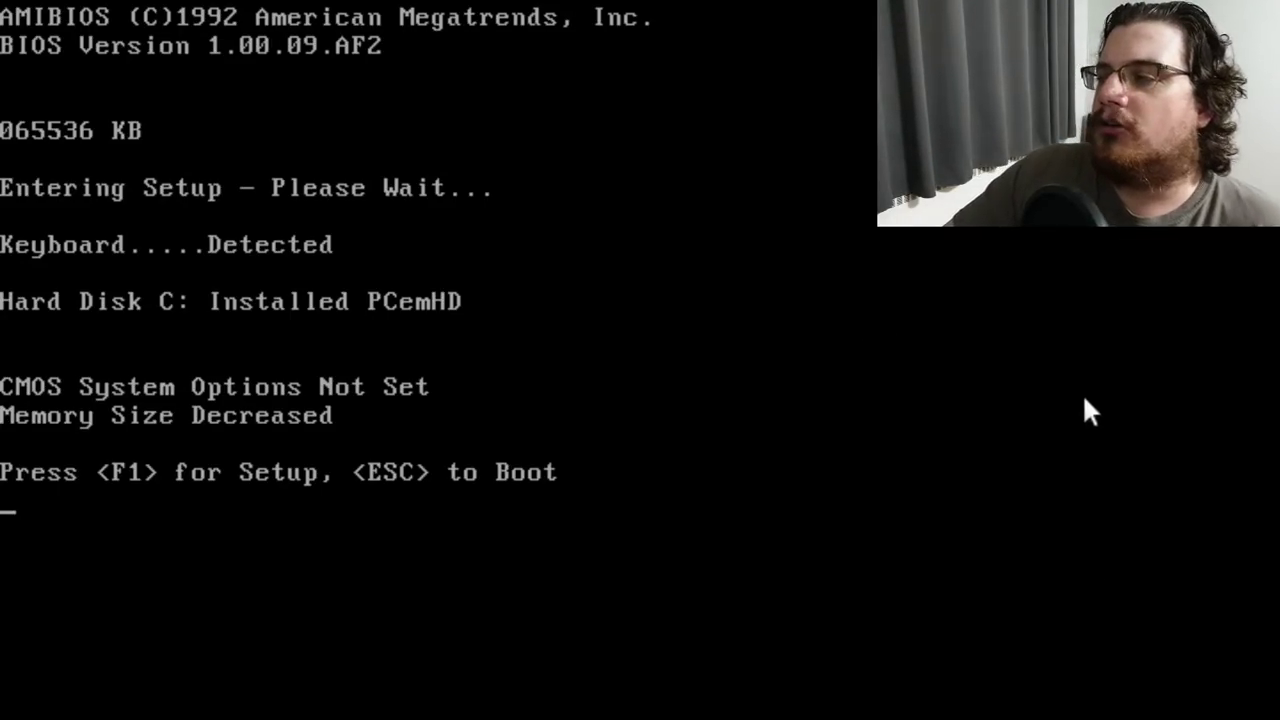
pyautogui.press('F1')
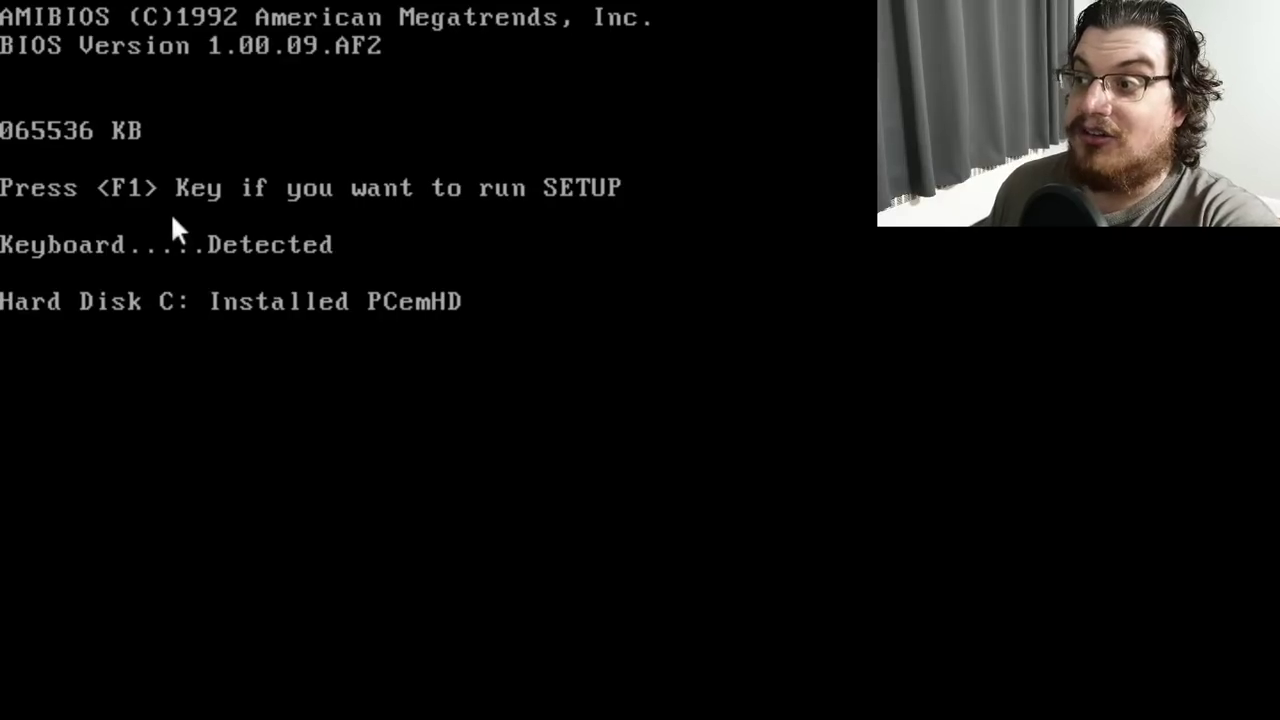
# Set the BIOS system date to 06-04-1994, save, and let Linux boot
pyautogui.press('F1')
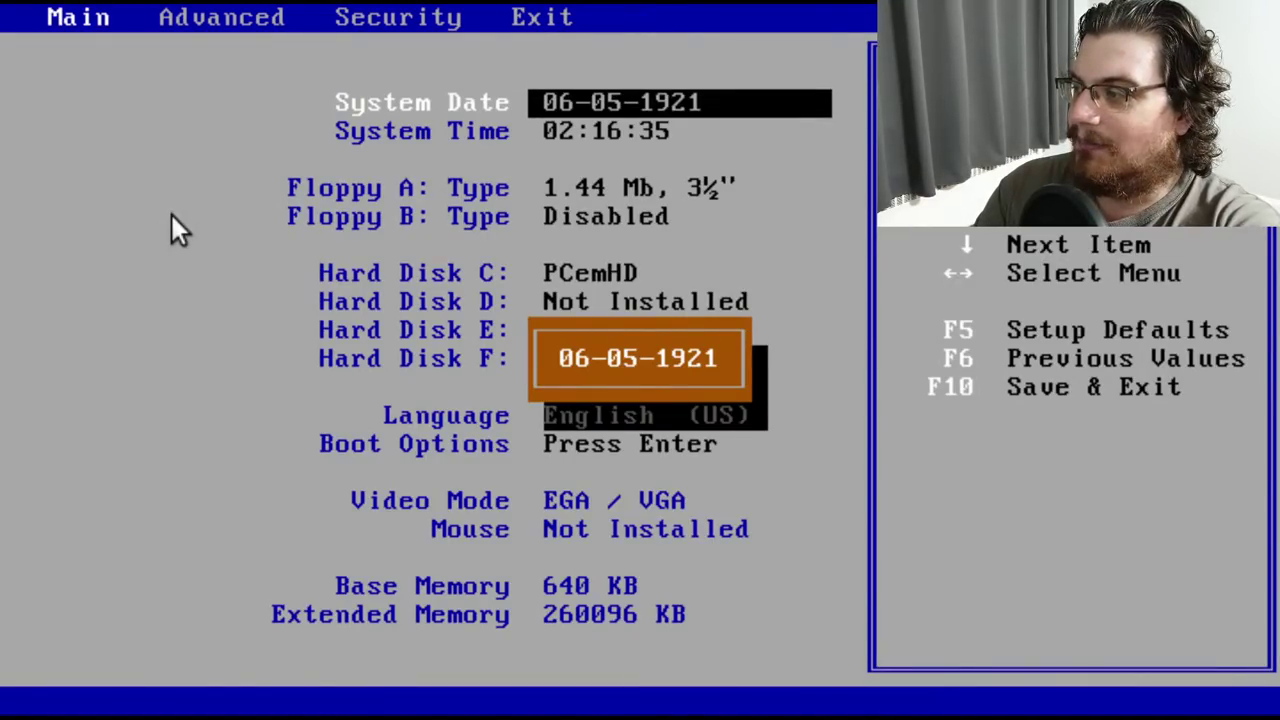
pyautogui.write('6-04-1994')
pyautogui.press('Return')
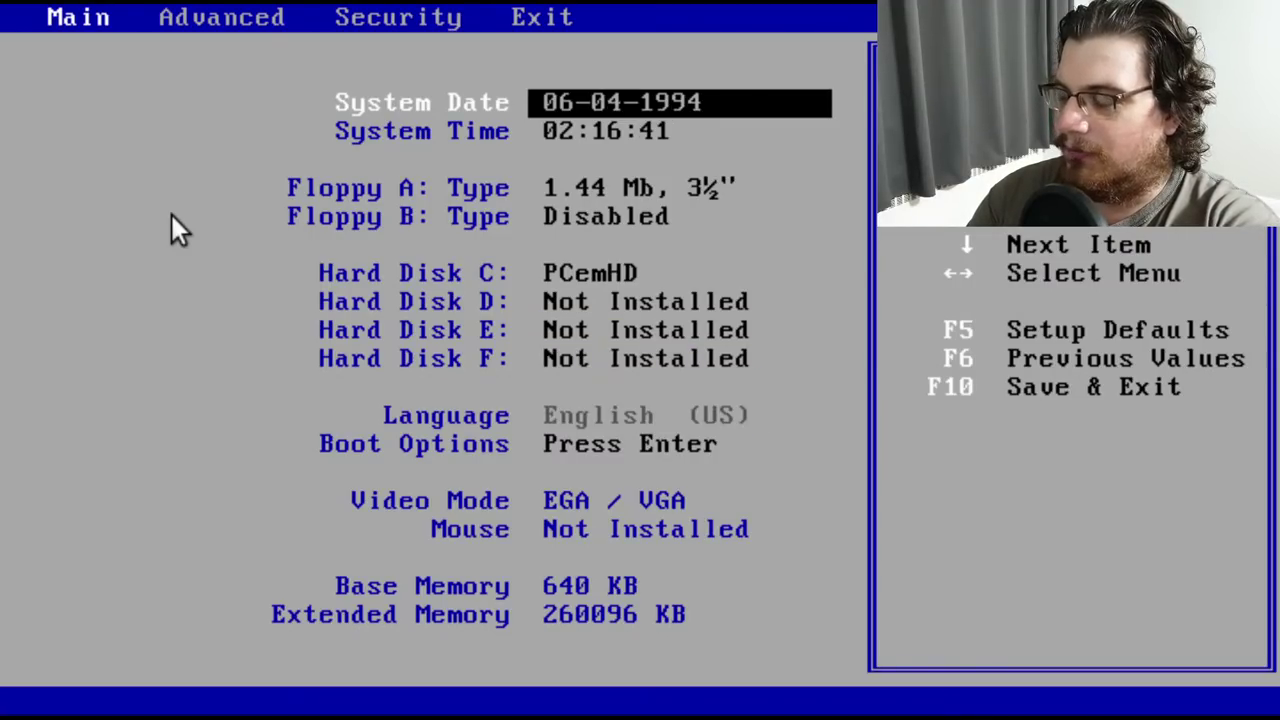
pyautogui.press('F10')
pyautogui.press('Return')
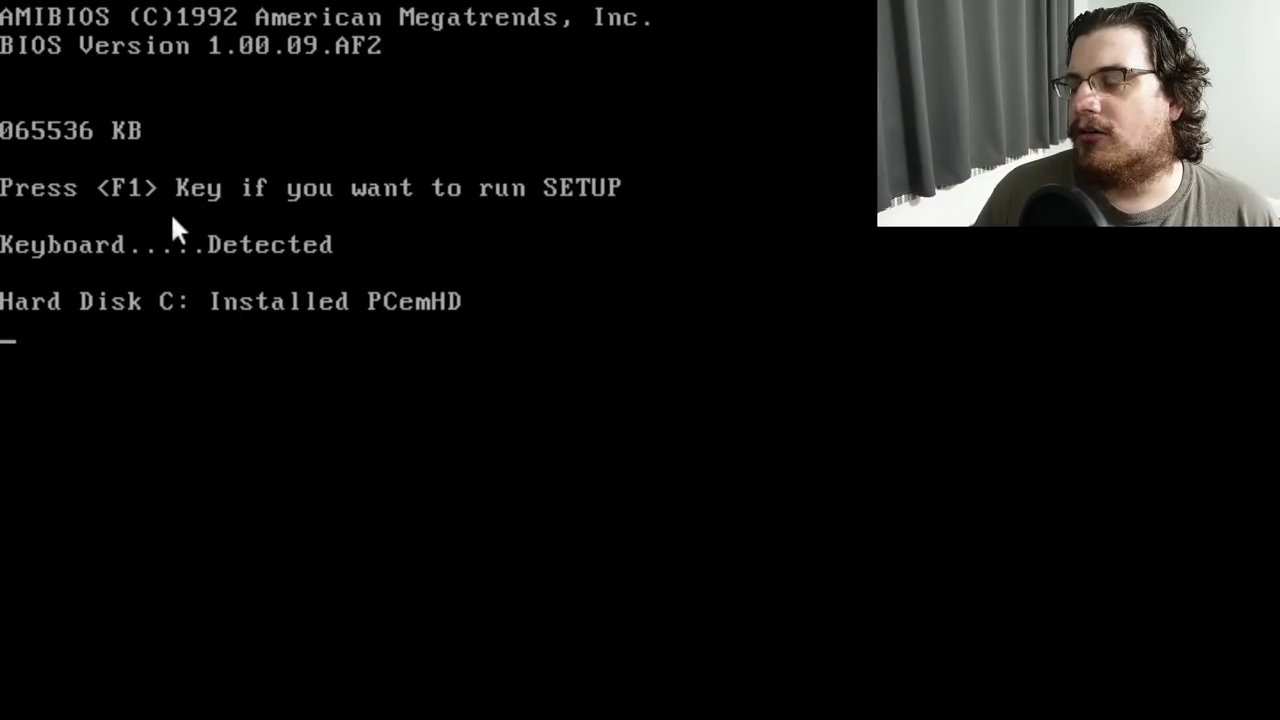
pyautogui.press('F1')
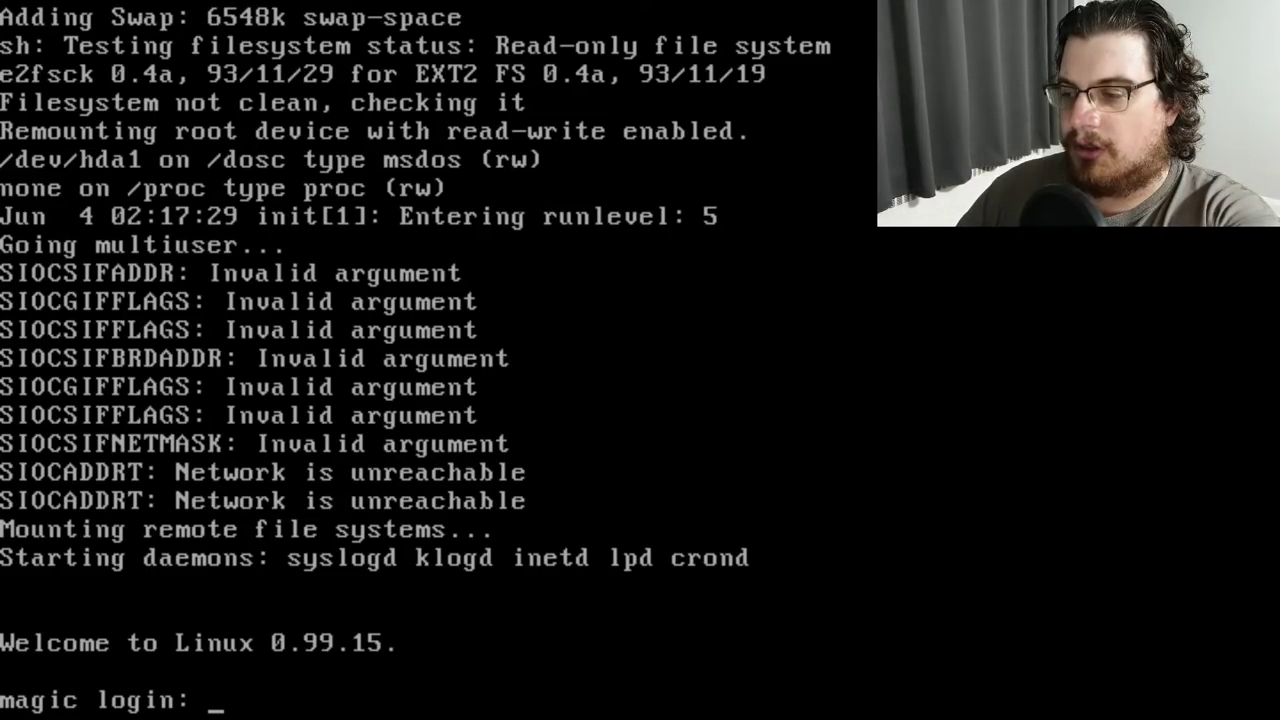
# Log in as root, open /etc/lilo.conf in JOVE, and type append = "ether=10,0x300,0,0,eth0"
pyautogui.write('root')
pyautogui.press('Return')
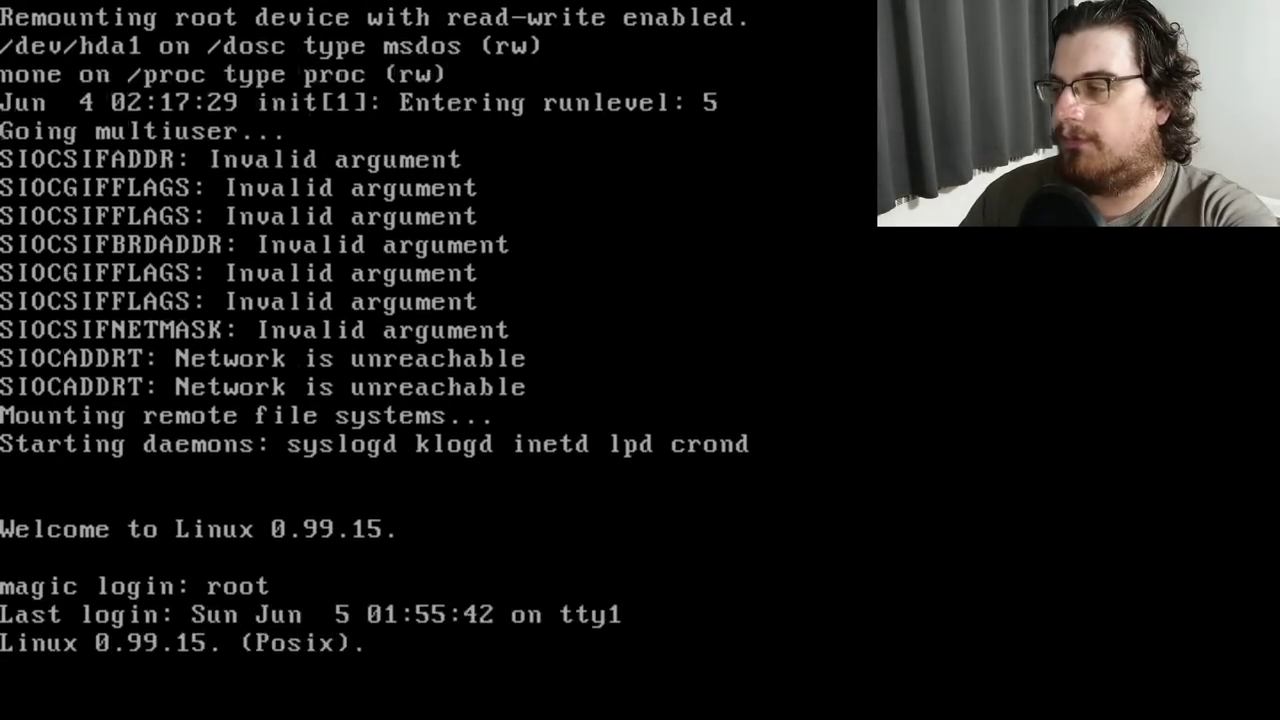
pyautogui.write('jo')
pyautogui.press('Tab')
pyautogui.press('Tab')
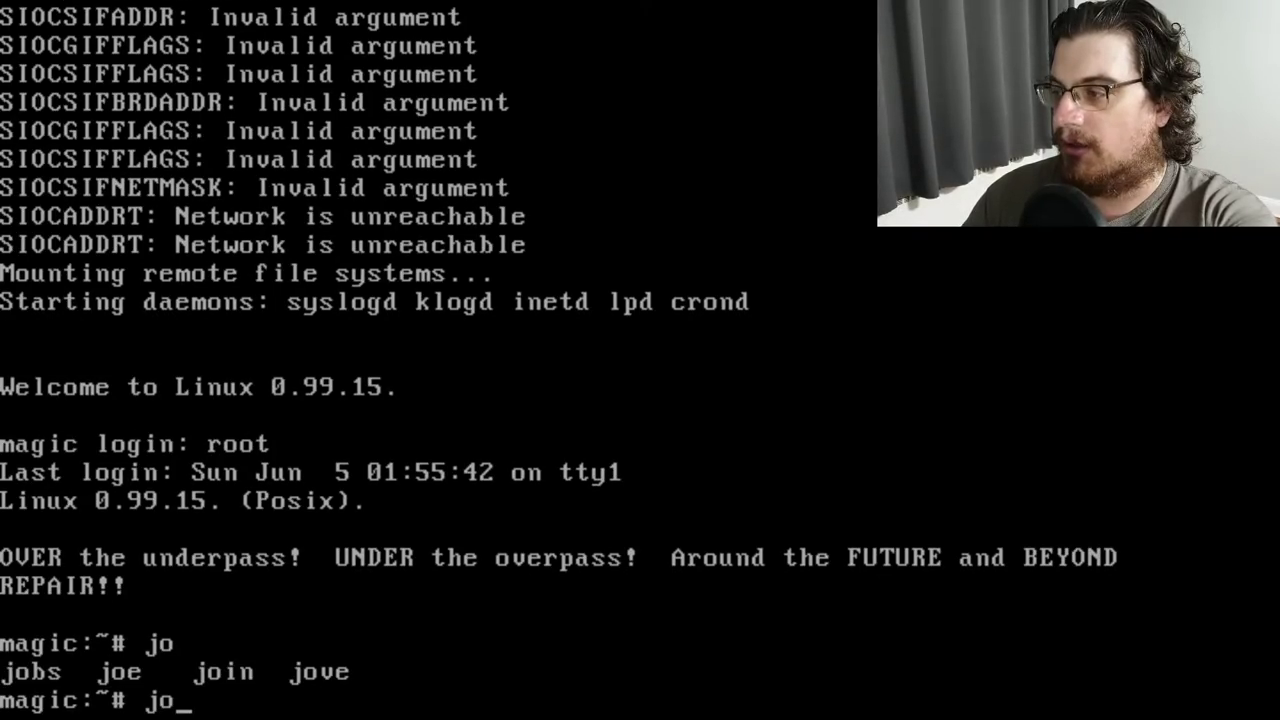
pyautogui.write('ve /etc/lilo.conf')
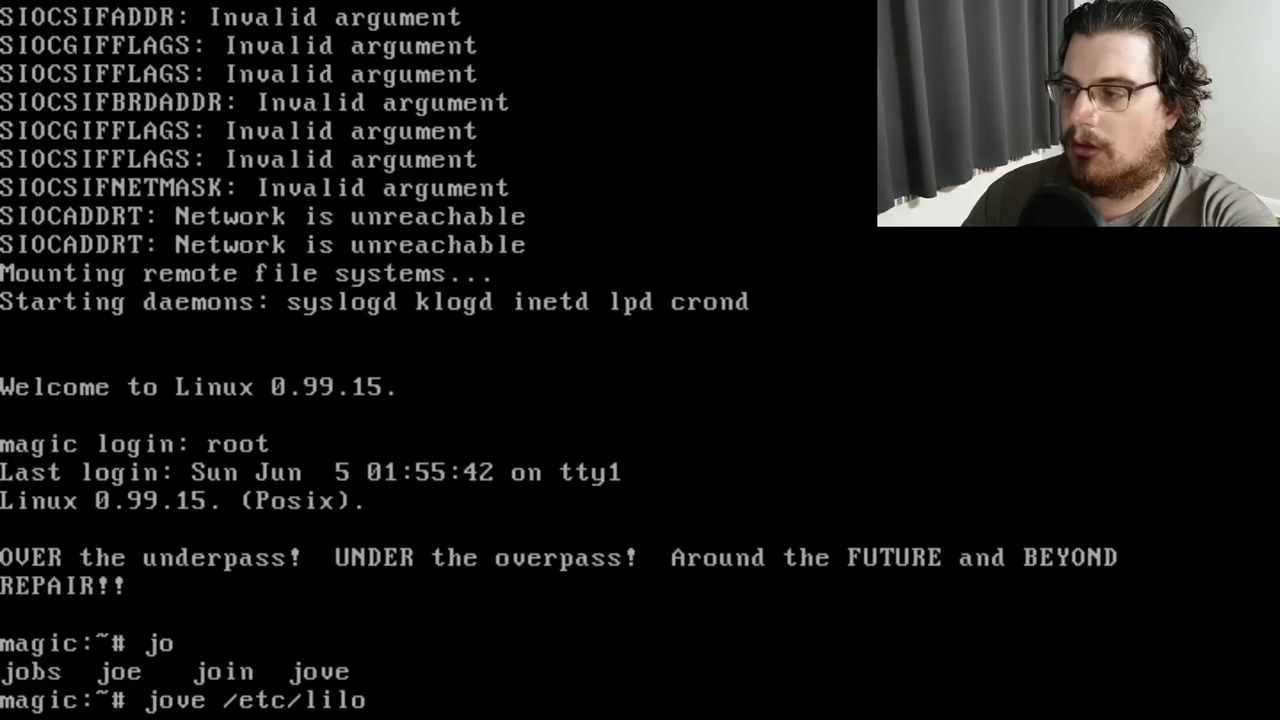
pyautogui.press('Return')
pyautogui.press('Down')
pyautogui.press('Down')
pyautogui.press('Down')
pyautogui.press('Down')
pyautogui.press('Down')
pyautogui.press('Down')
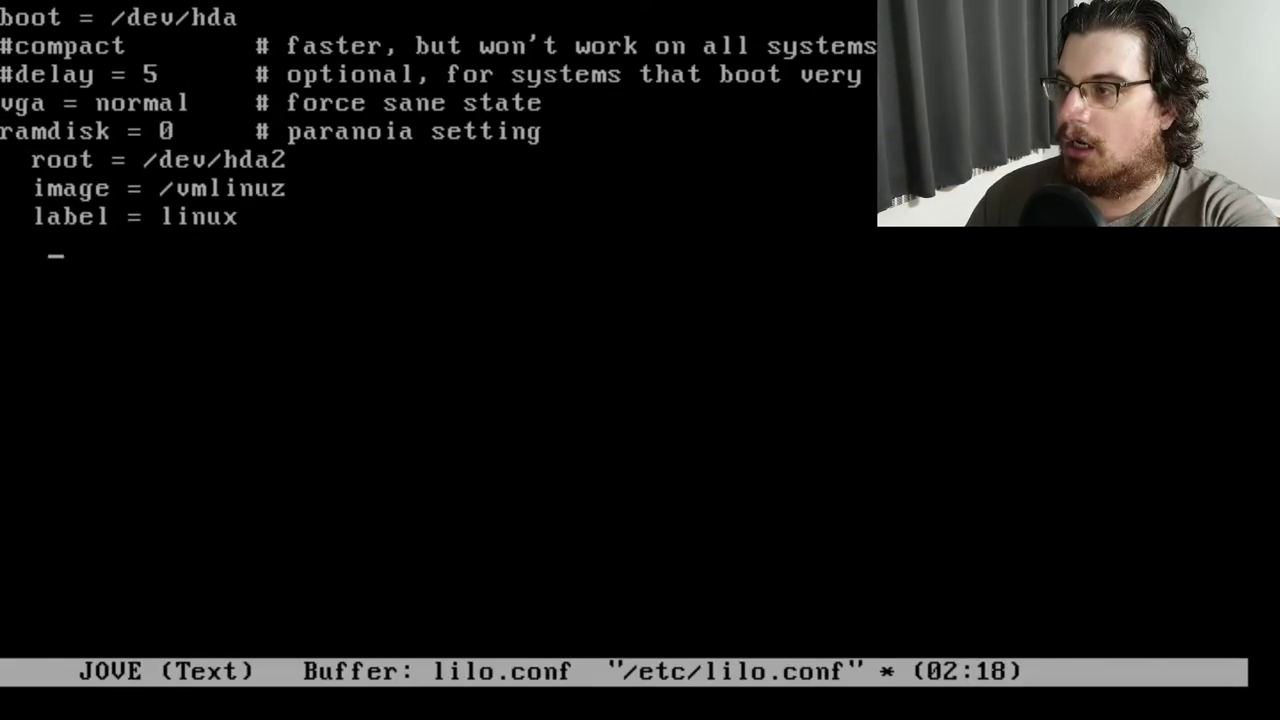
pyautogui.write('append = ')
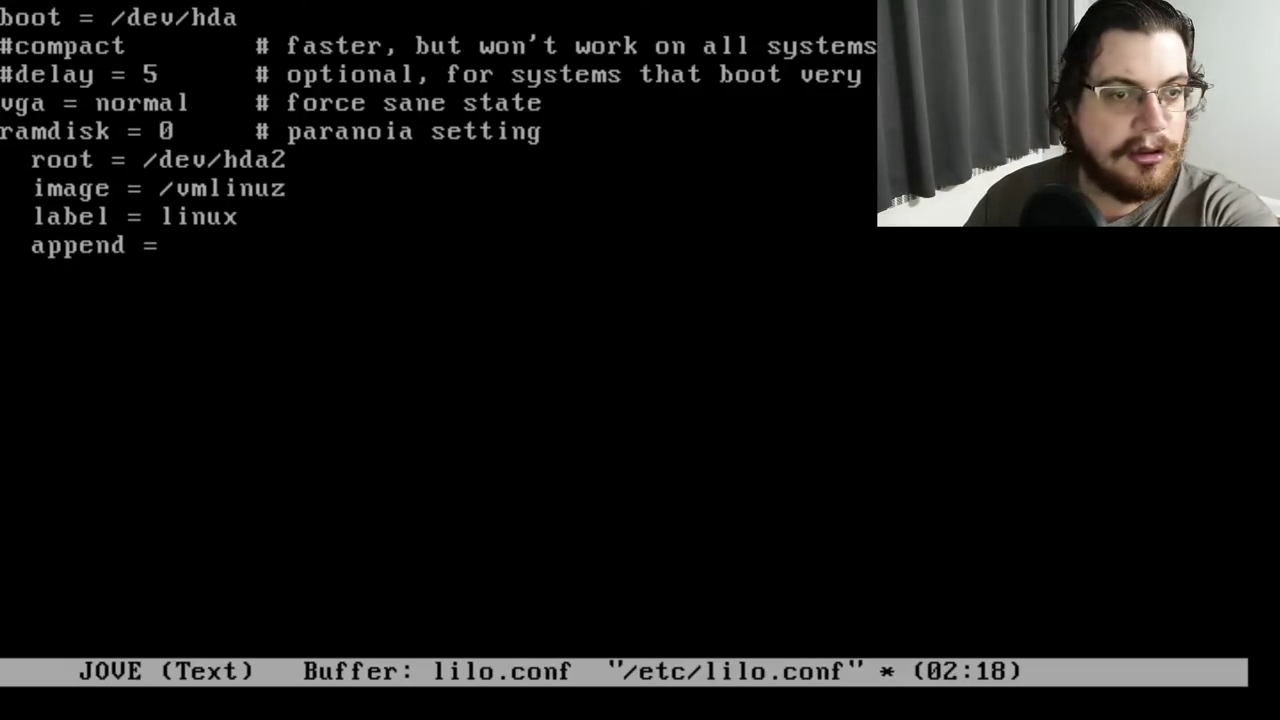
pyautogui.write('"ether=10')
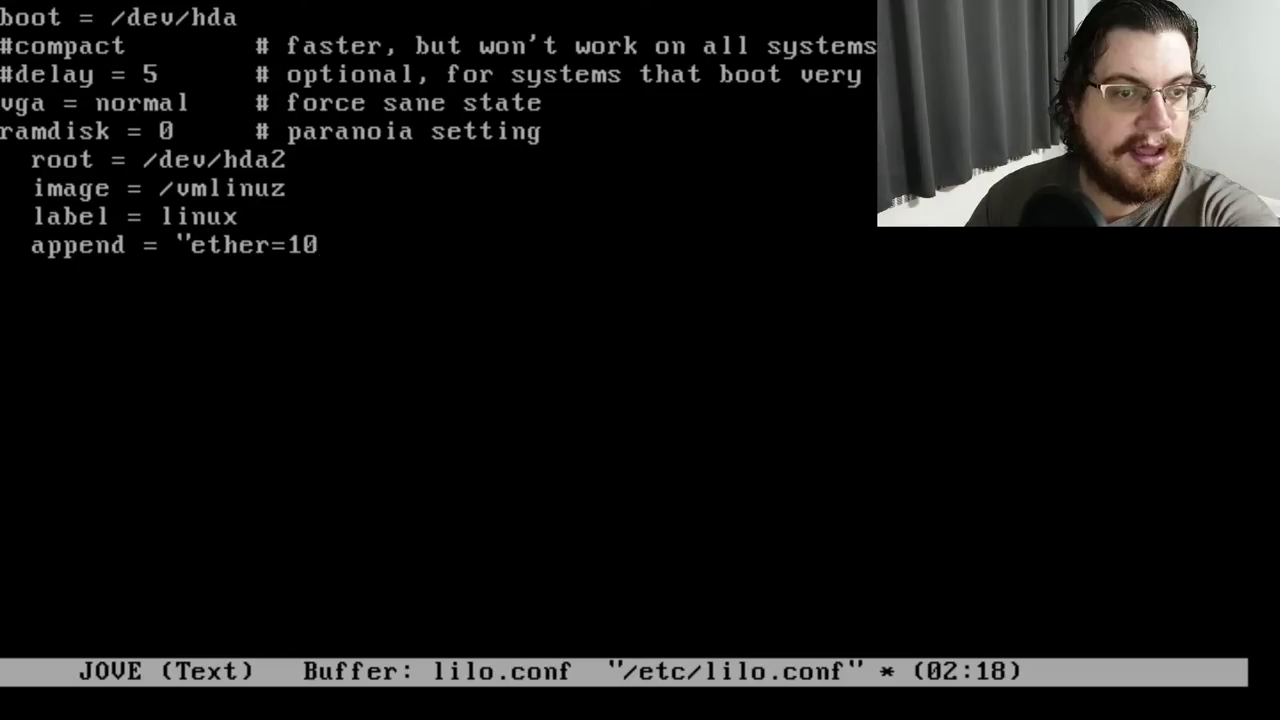
pyautogui.write(',')
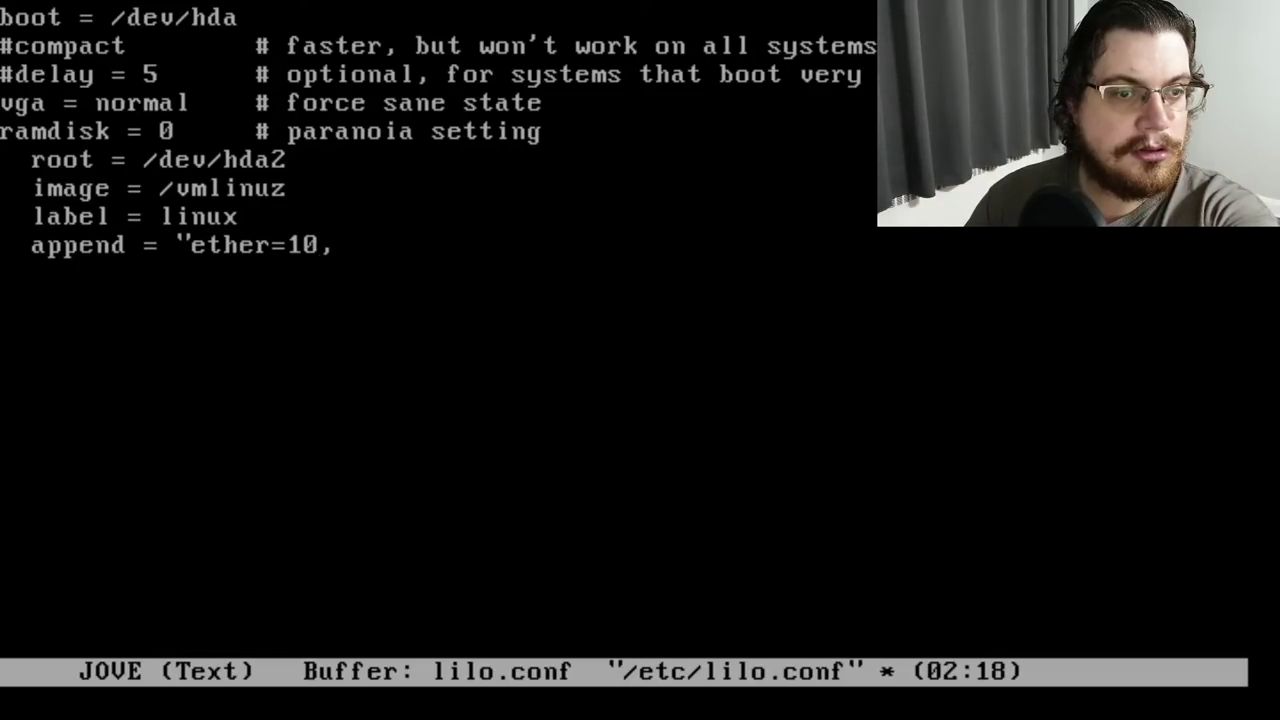
pyautogui.write('0x30')
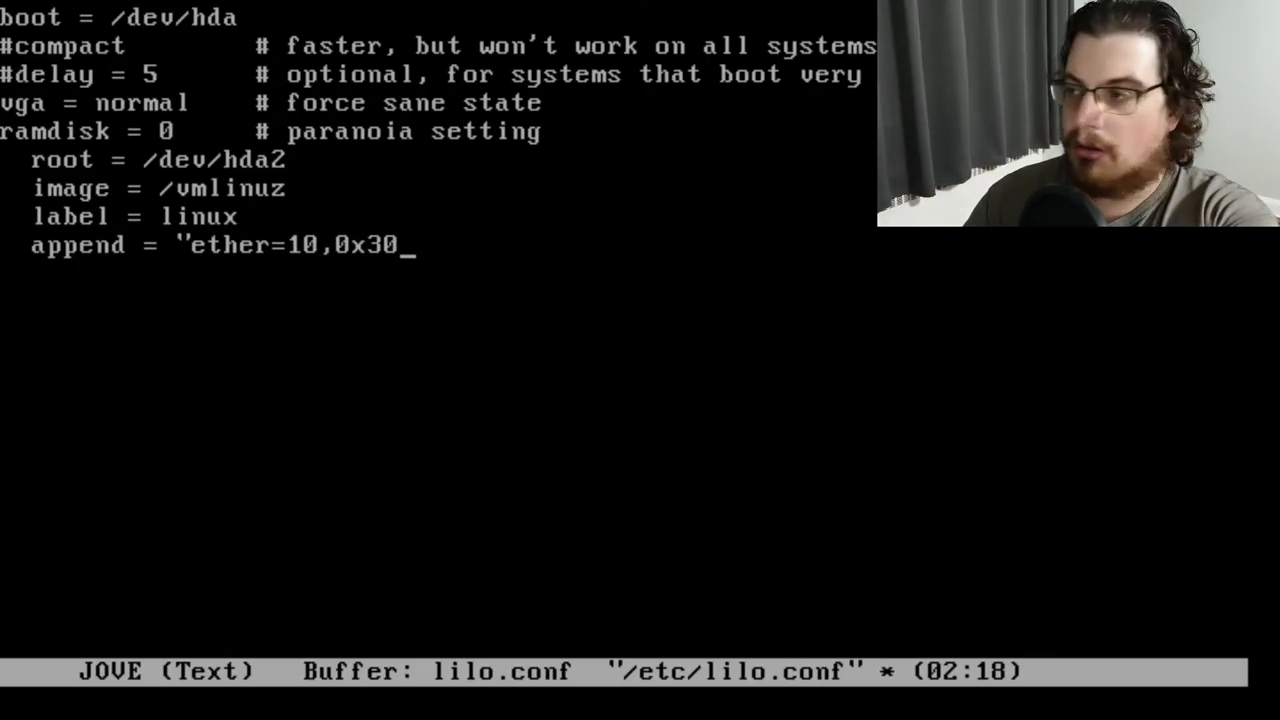
pyautogui.write('0,0,0,eth0')
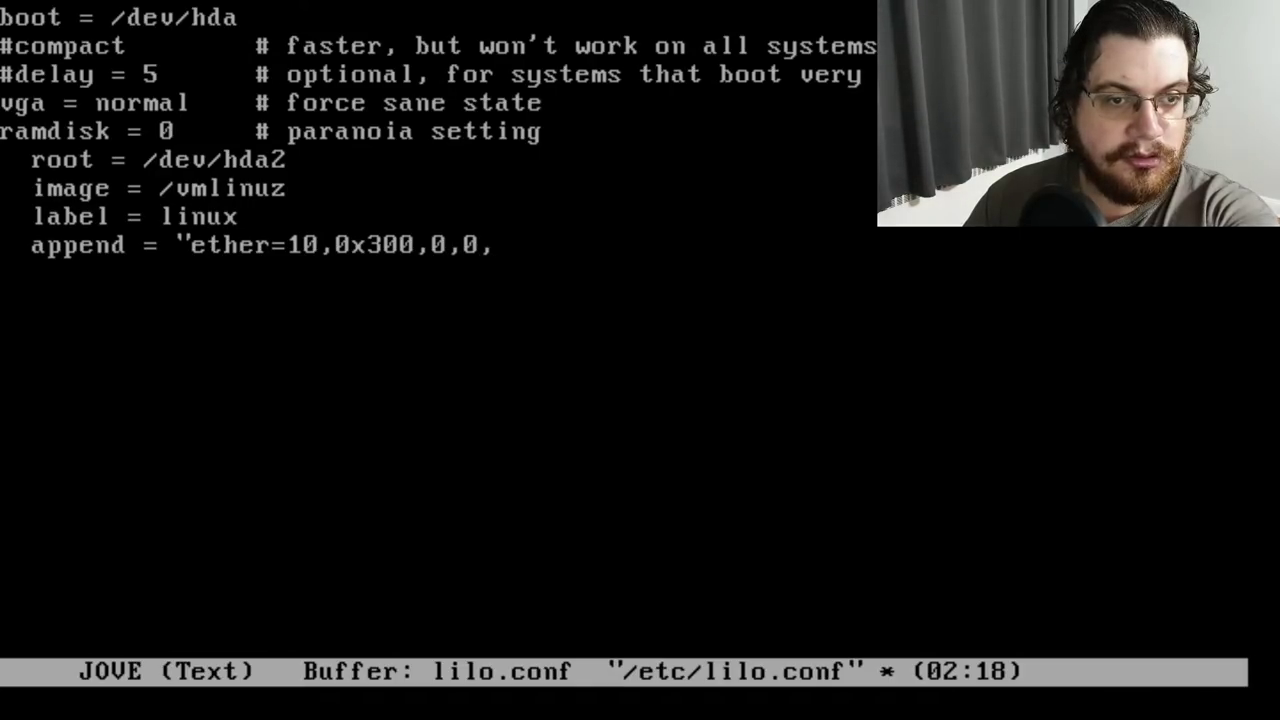
pyautogui.write('"')
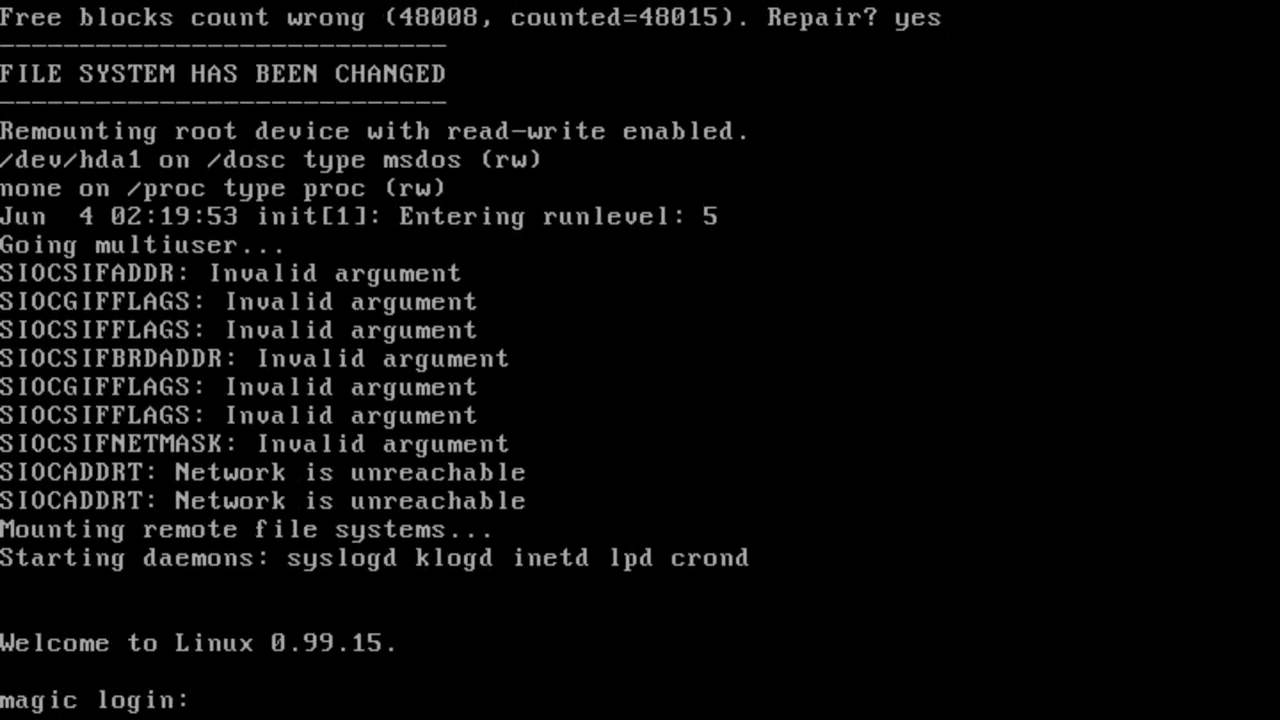
# After the reboot, log in as root again and type jove /etc/lilo.conf
pyautogui.write('root')
pyautogui.press('Return')
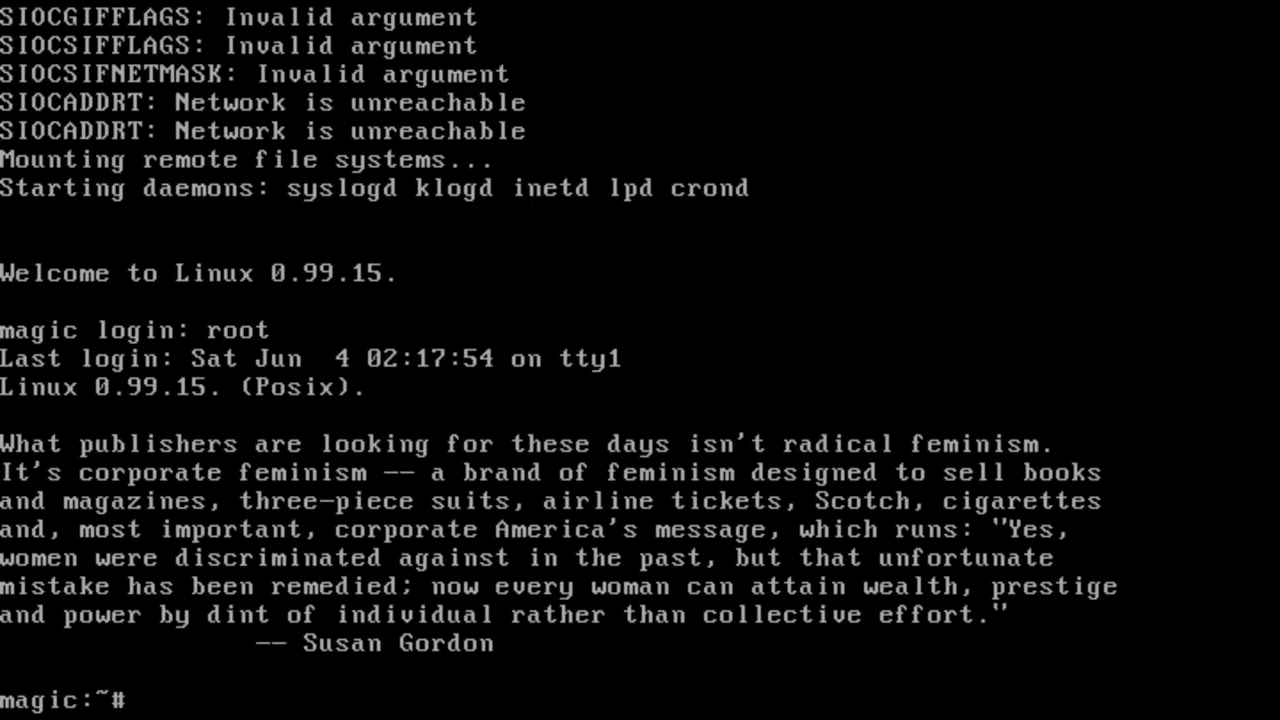
pyautogui.write('jove /etc/')
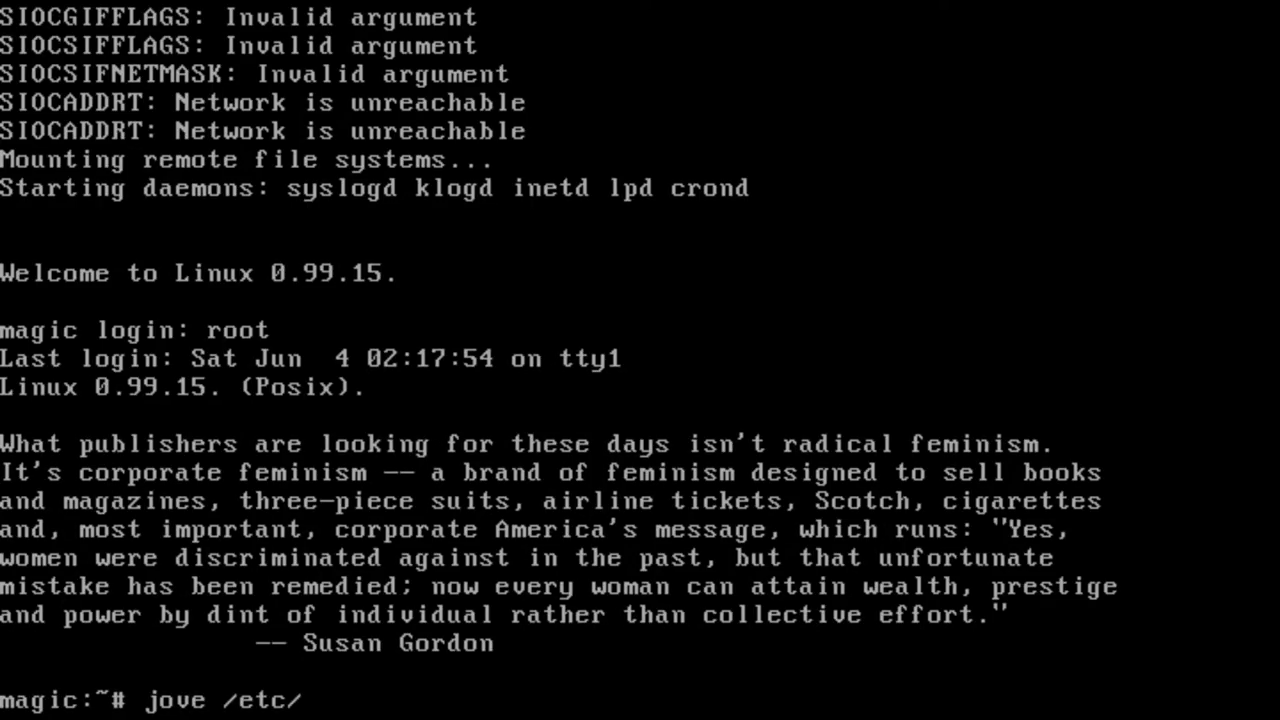
pyautogui.write('lilo.conf')
# Open /etc/lilo.conf in JOVE and type append = "ether=10,0x300,0,0,eth0" below label = linux
pyautogui.press('Return')
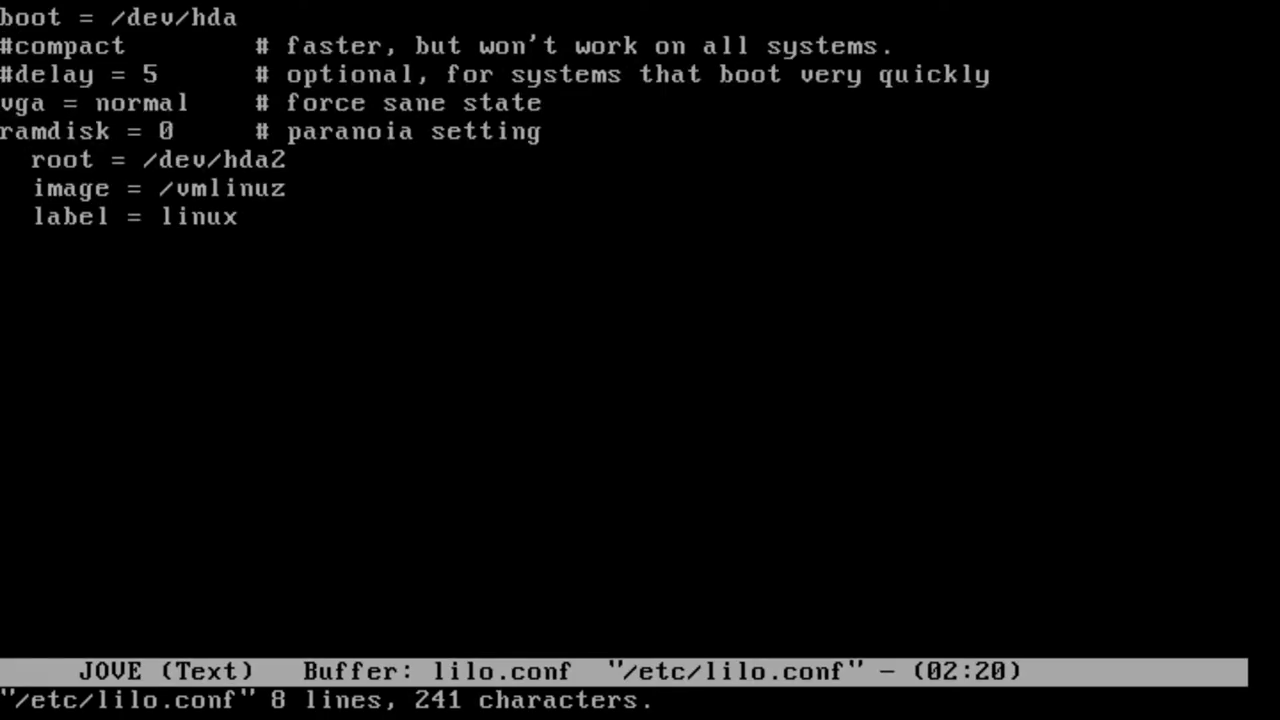
pyautogui.press('End')
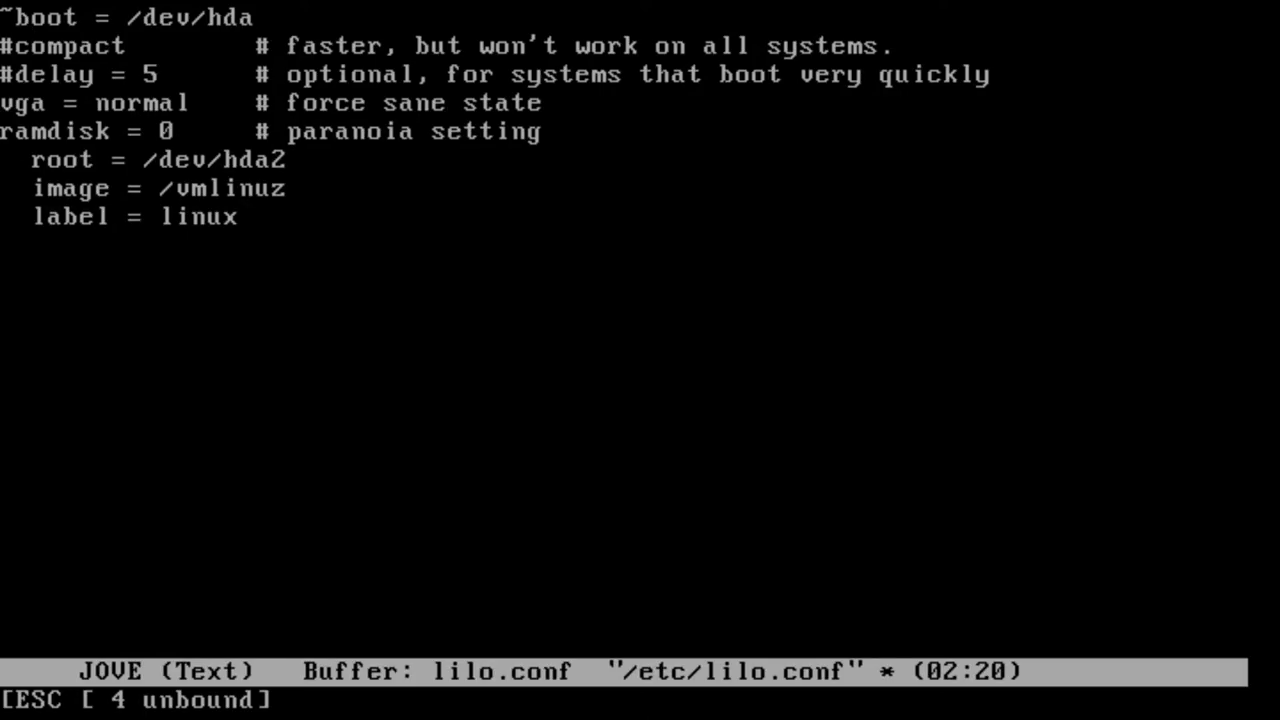
pyautogui.press('Down')
pyautogui.press('Down')
pyautogui.press('Down')
pyautogui.press('Down')
pyautogui.press('Down')
pyautogui.press('Down')
pyautogui.press('Down')
pyautogui.press('Down')
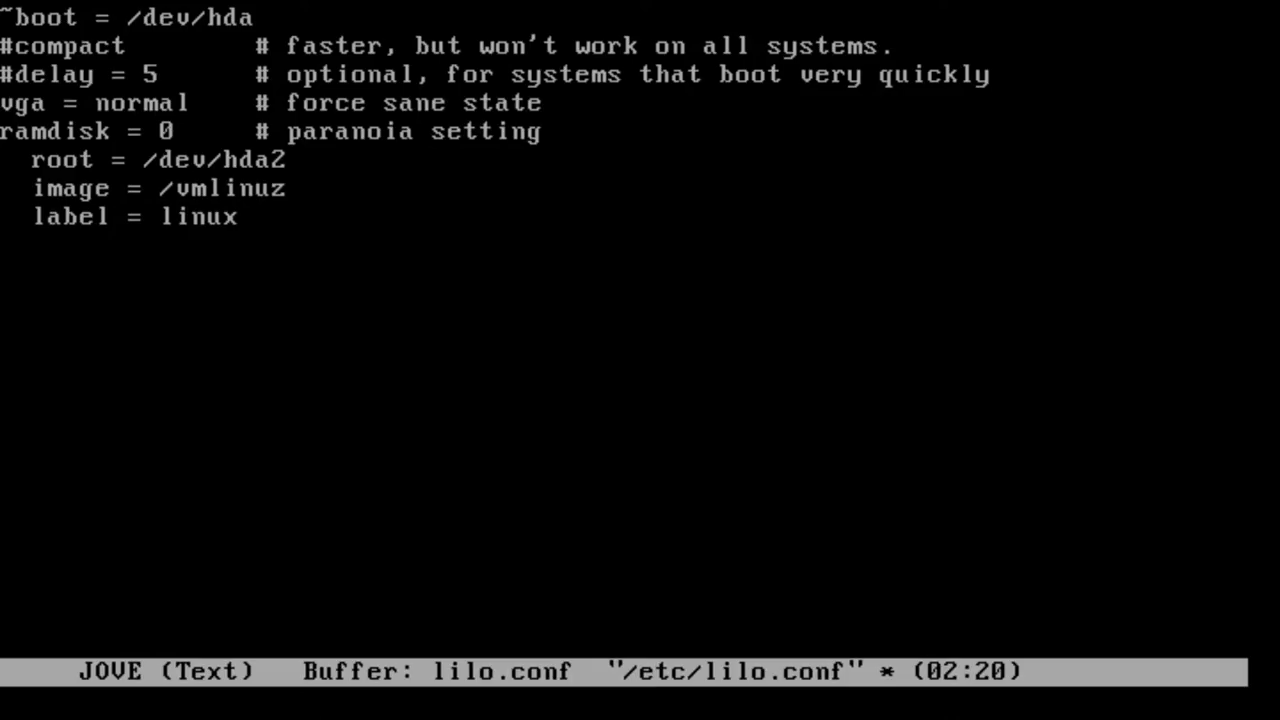
pyautogui.write('append = "')
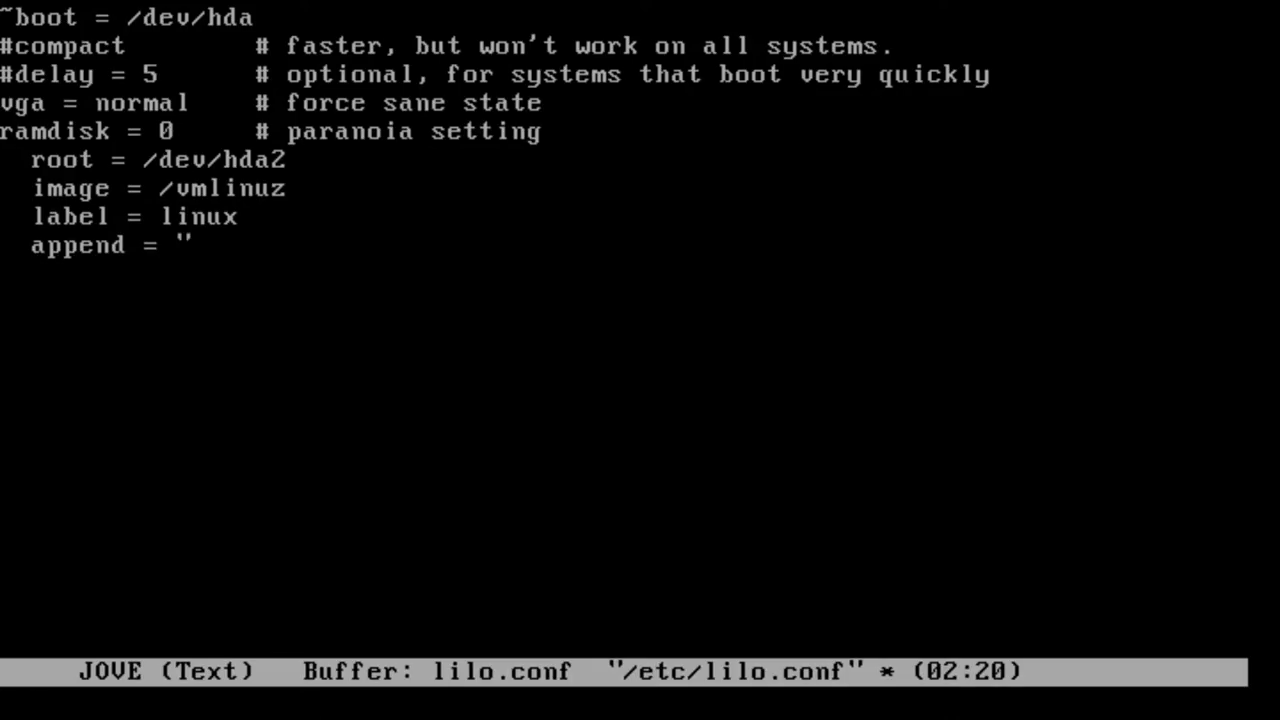
pyautogui.write('ether=10,')
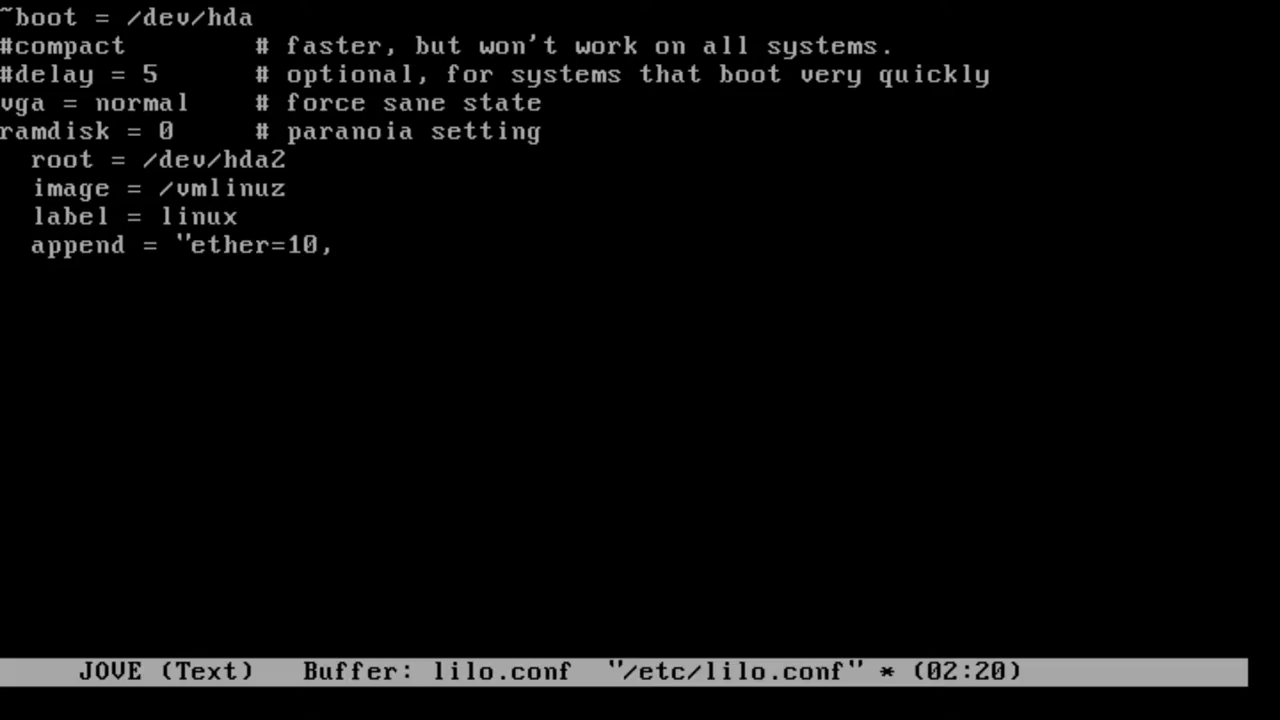
pyautogui.write('0x300')
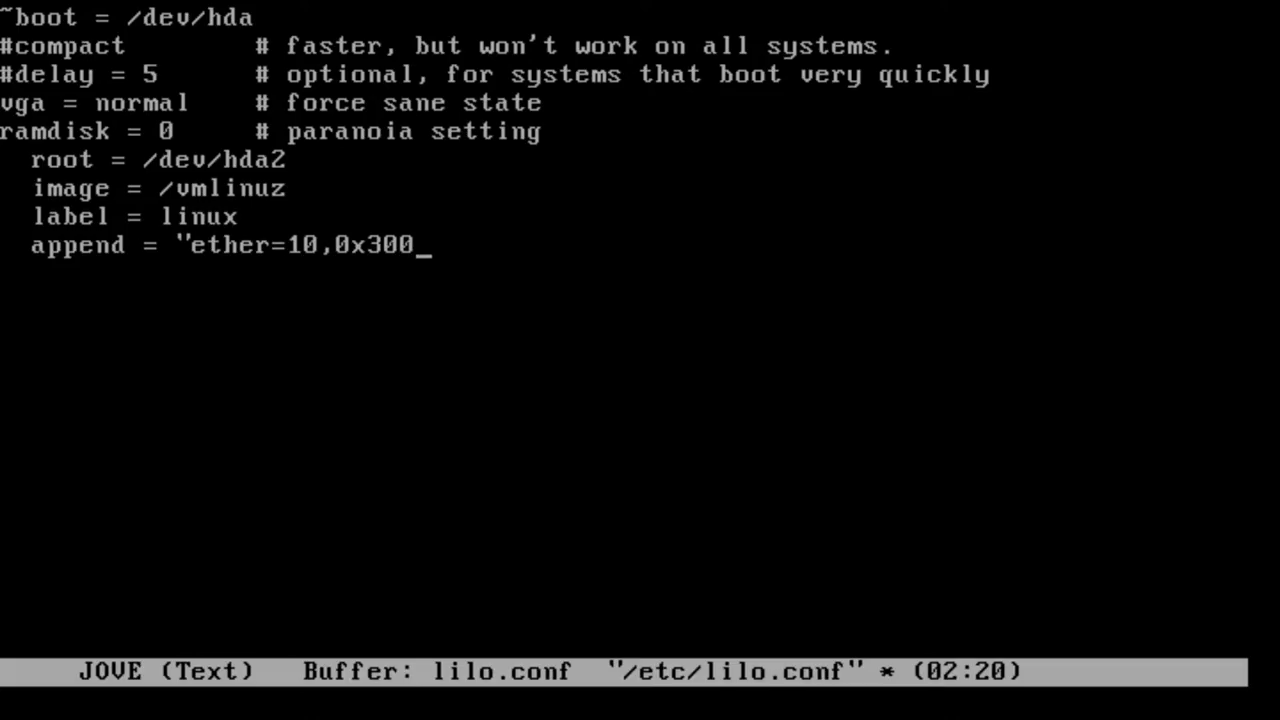
pyautogui.write(',0,0,eth0"')
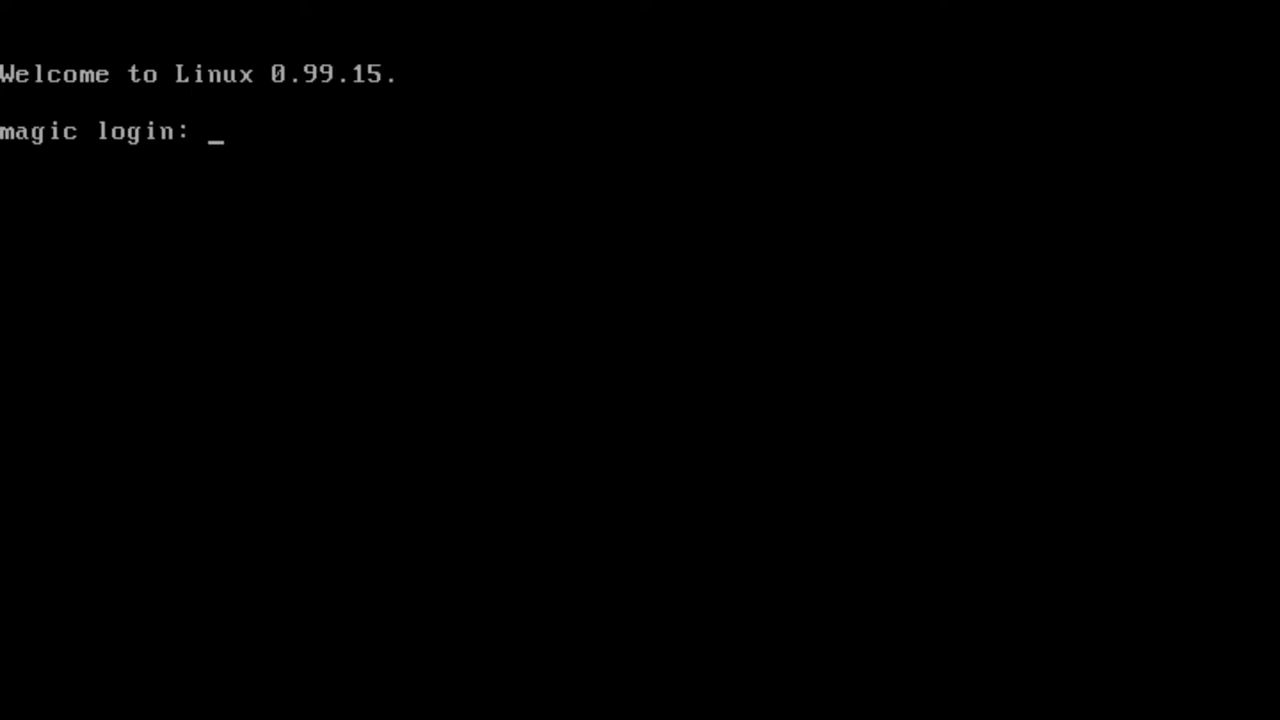
# Log in as root on another console and kill the stuck JOVE process (PID 51) with kill -9
pyautogui.write('root')
pyautogui.press('Return')
pyautogui.write('kill')
pyautogui.press('BackSpace')
pyautogui.press('BackSpace')
pyautogui.press('BackSpace')
pyautogui.press('BackSpace')
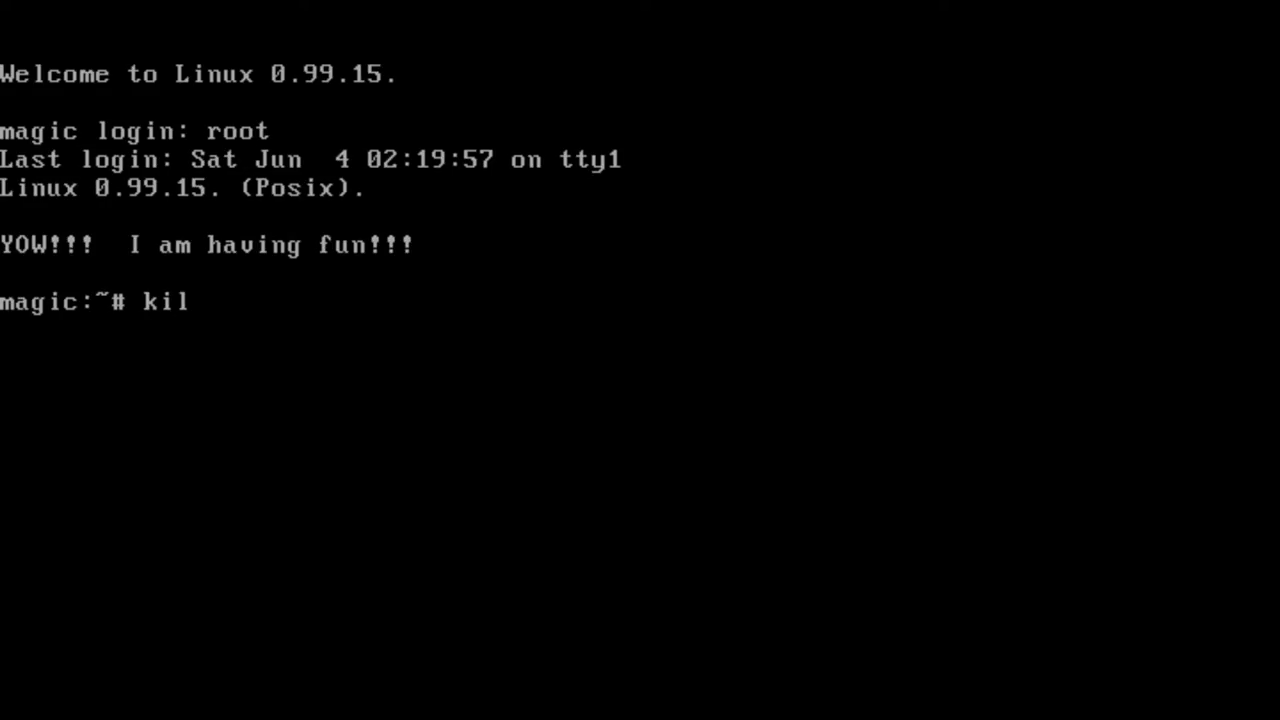
pyautogui.write('ps ax')
pyautogui.press('Return')
pyautogui.write('kil')
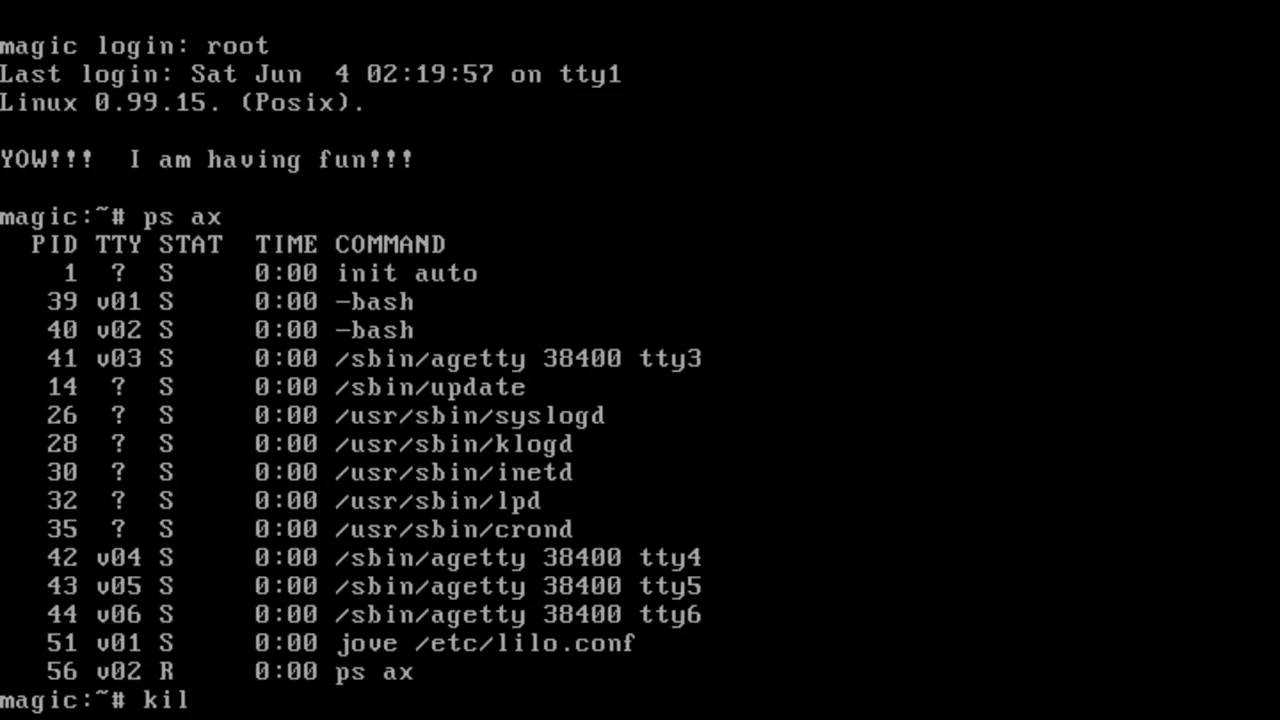
pyautogui.press('BackSpace')
pyautogui.press('BackSpace')
pyautogui.press('BackSpace')
pyautogui.write('kill -9 51')
pyautogui.press('Return')
pyautogui.hotkey('alt', 'F1')
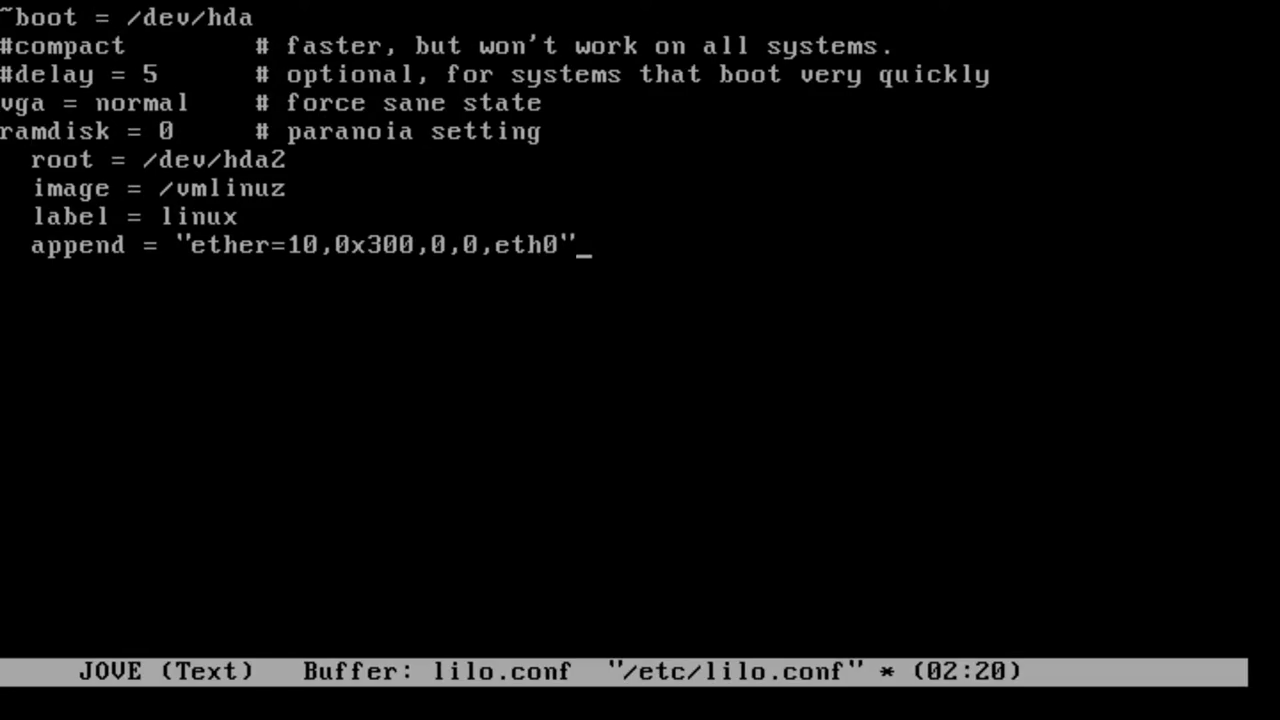
pyautogui.hotkey('alt', 'F2')
# Edit /etc/lilo.conf with emacs, adding append = "etho=10,0x300,0,0,eth0" below label = linux
pyautogui.write('emacs /etc/lilo.conbf')
pyautogui.press('BackSpace')
pyautogui.press('BackSpace')
pyautogui.write('f')
pyautogui.press('Return')
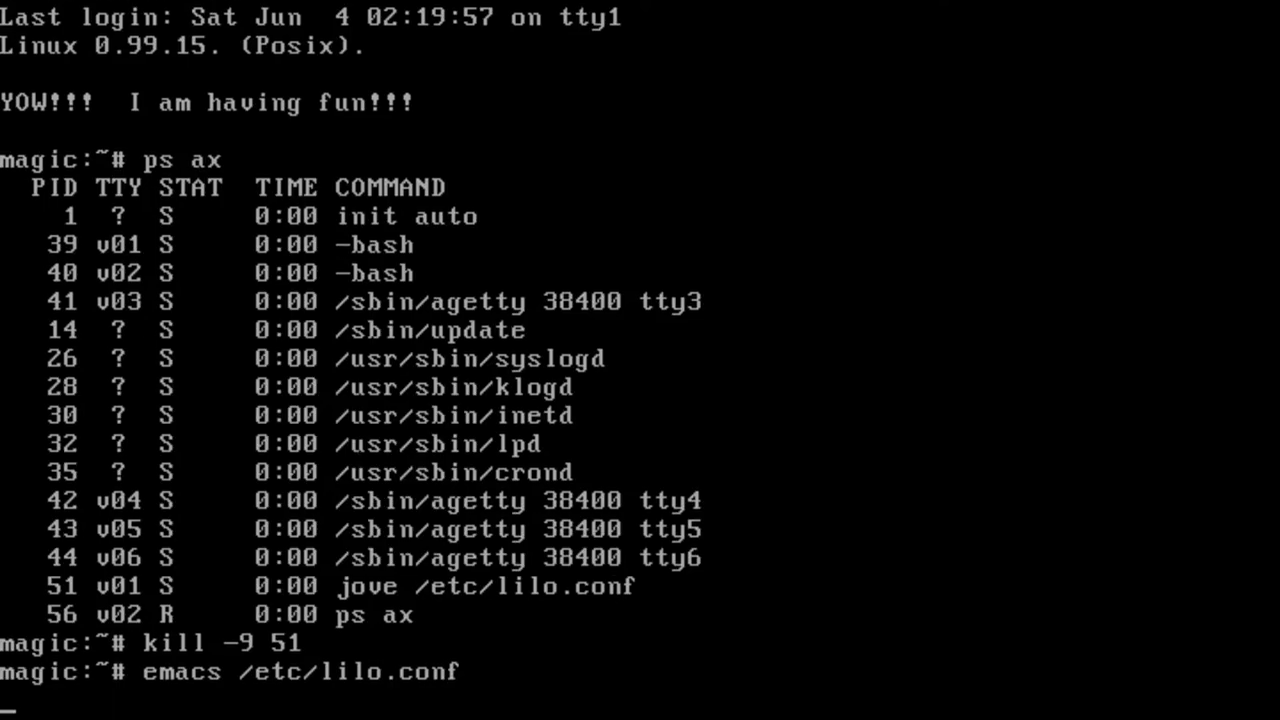
pyautogui.press('Down')
pyautogui.press('Down')
pyautogui.press('Down')
pyautogui.press('Return')
pyautogui.press('Up')
pyautogui.write('ap')
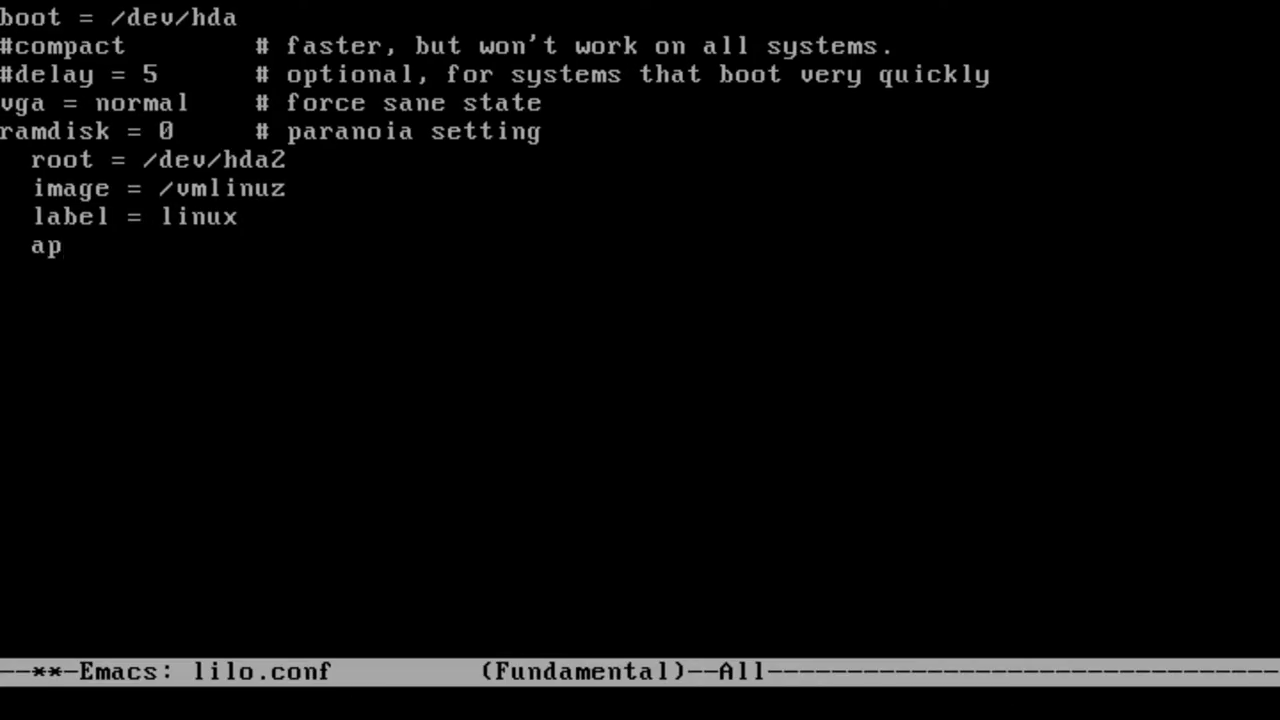
pyautogui.write('pend = "')
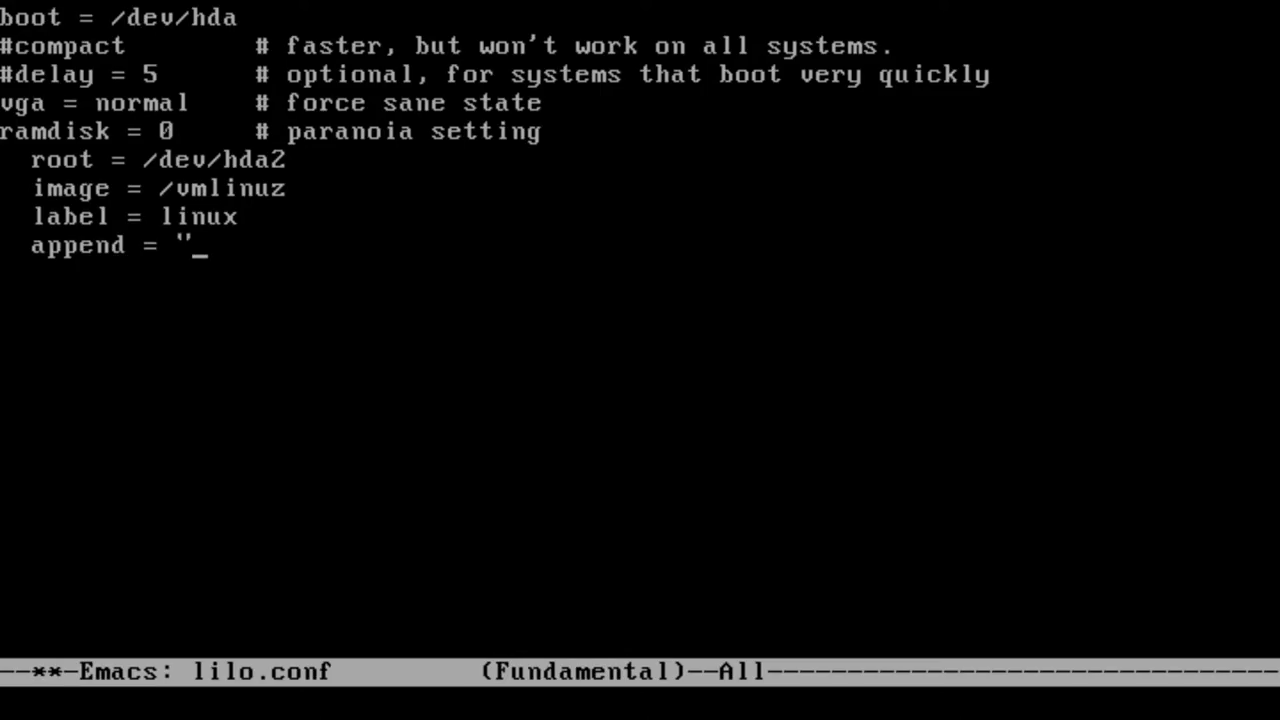
pyautogui.write('etho=10,0x300,0,0,eth0"')
# Save and exit the editor, run lilo to reinstall the boot loader, then reboot
pyautogui.hotkey('ctrl', 'x')
pyautogui.hotkey('ctrl', 's')
pyautogui.hotkey('ctrl', 'x')
pyautogui.hotkey('ctrl', 'c')
pyautogui.write('lil')
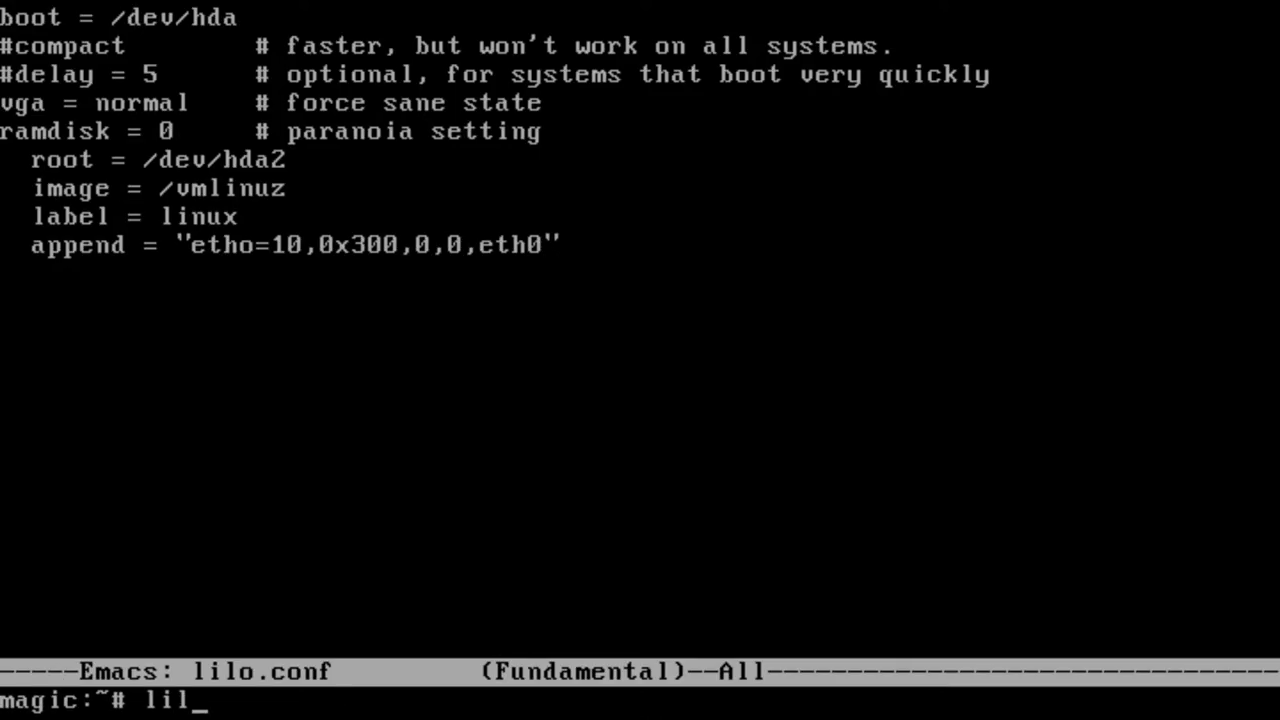
pyautogui.write('o')
pyautogui.press('Return')
pyautogui.write('reboot')
pyautogui.press('Return')
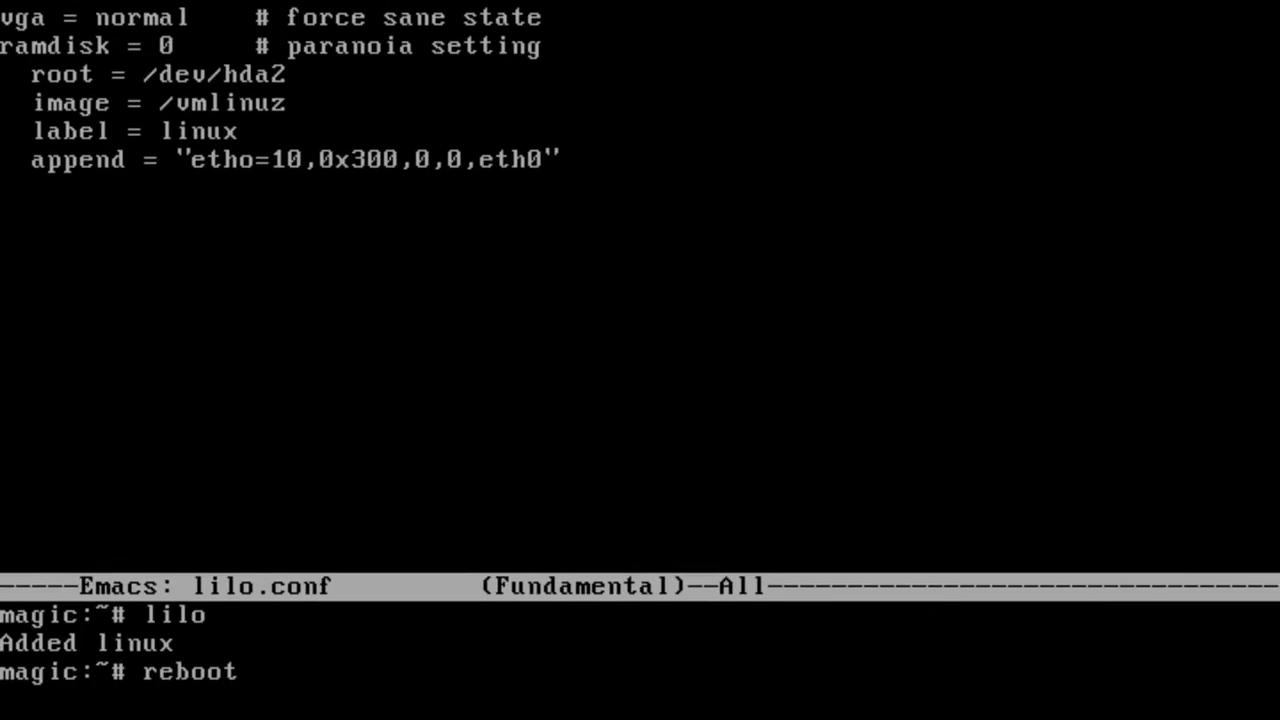
# Let Linux 0.99.15 reboot until /dev/hda2 checks clean and the login prompt appears
pyautogui.press('End')
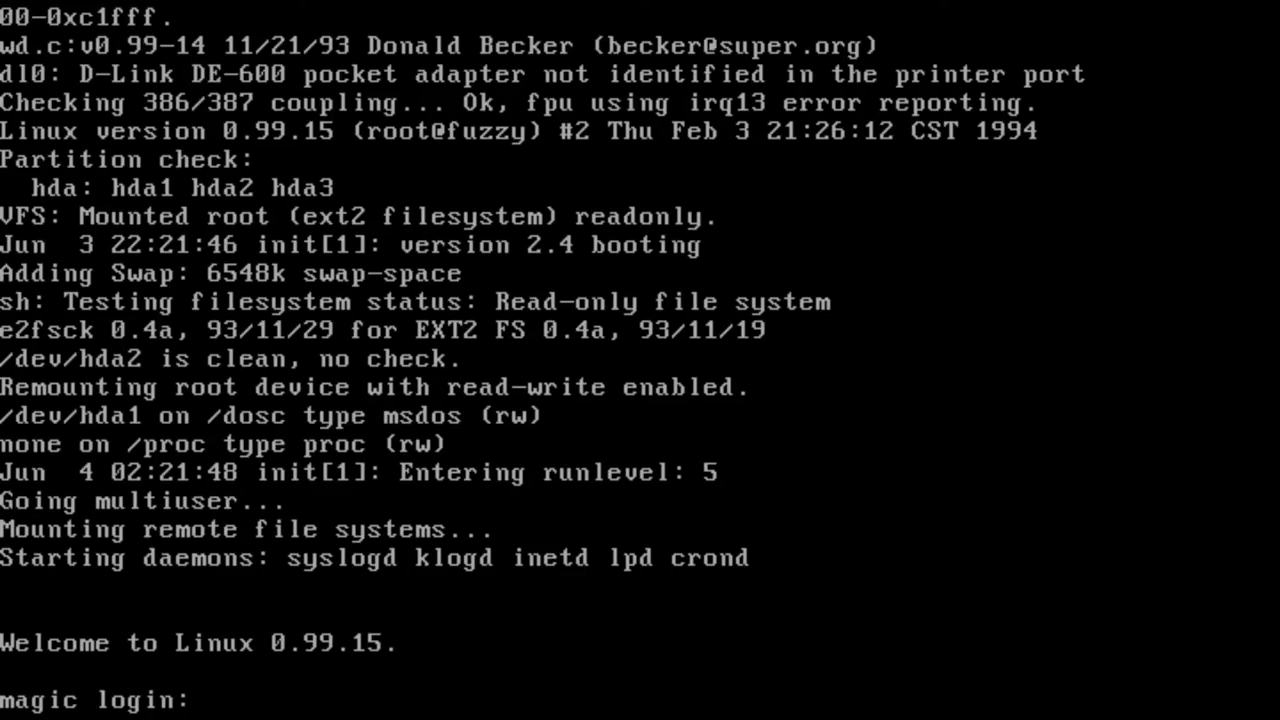
# Log in as root and ping 4.2.2.2, stopping it to see the packet-loss statistics
pyautogui.write('root')
pyautogui.press('Return')
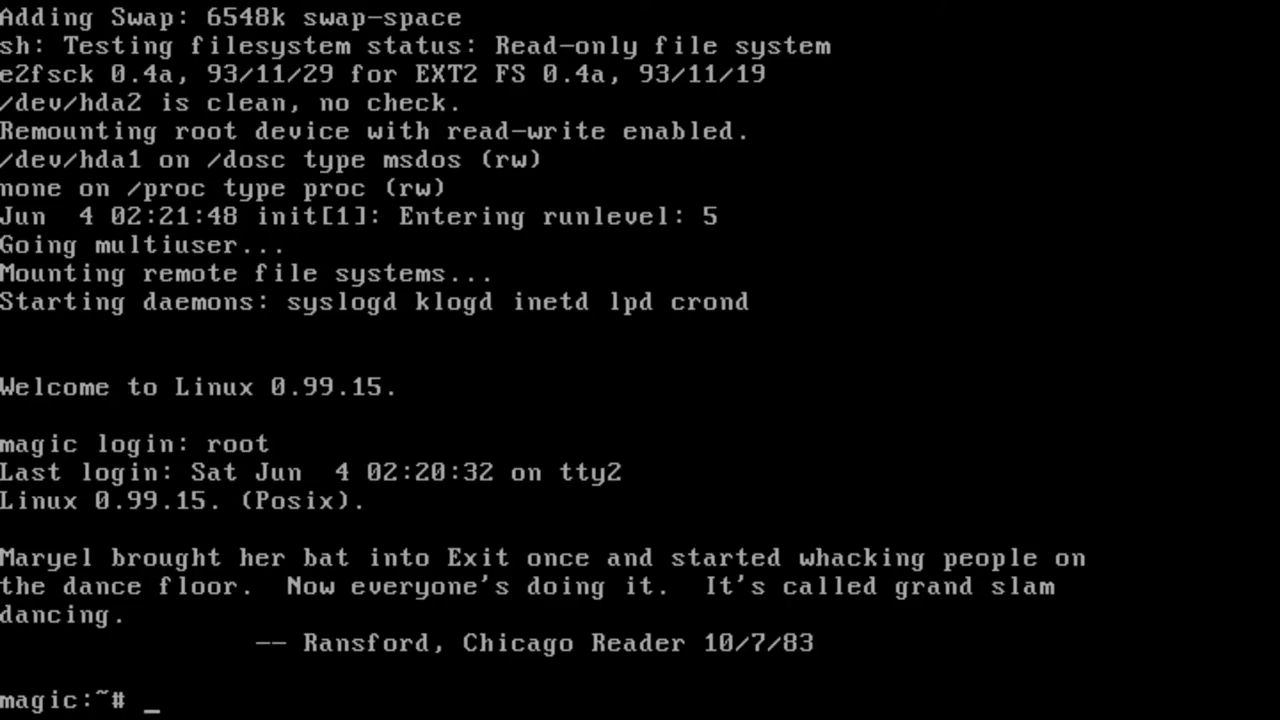
pyautogui.write('ping 4.2.2.2')
pyautogui.press('Return')
pyautogui.hotkey('ctrl', 'c')
# Try telnet to apple.com port 80, then check eth0 with ifconfig
pyautogui.write('p')
pyautogui.press('BackSpace')
pyautogui.write('telnet a')
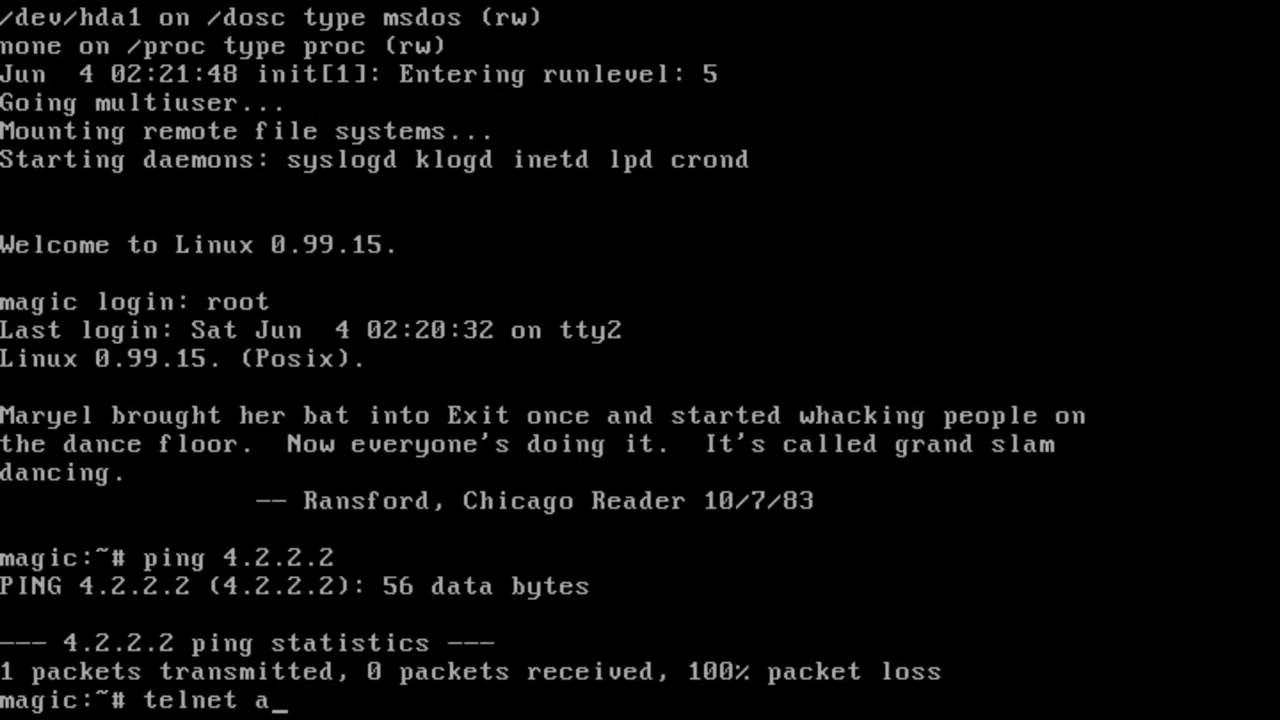
pyautogui.write('pple.com 80')
pyautogui.press('Return')
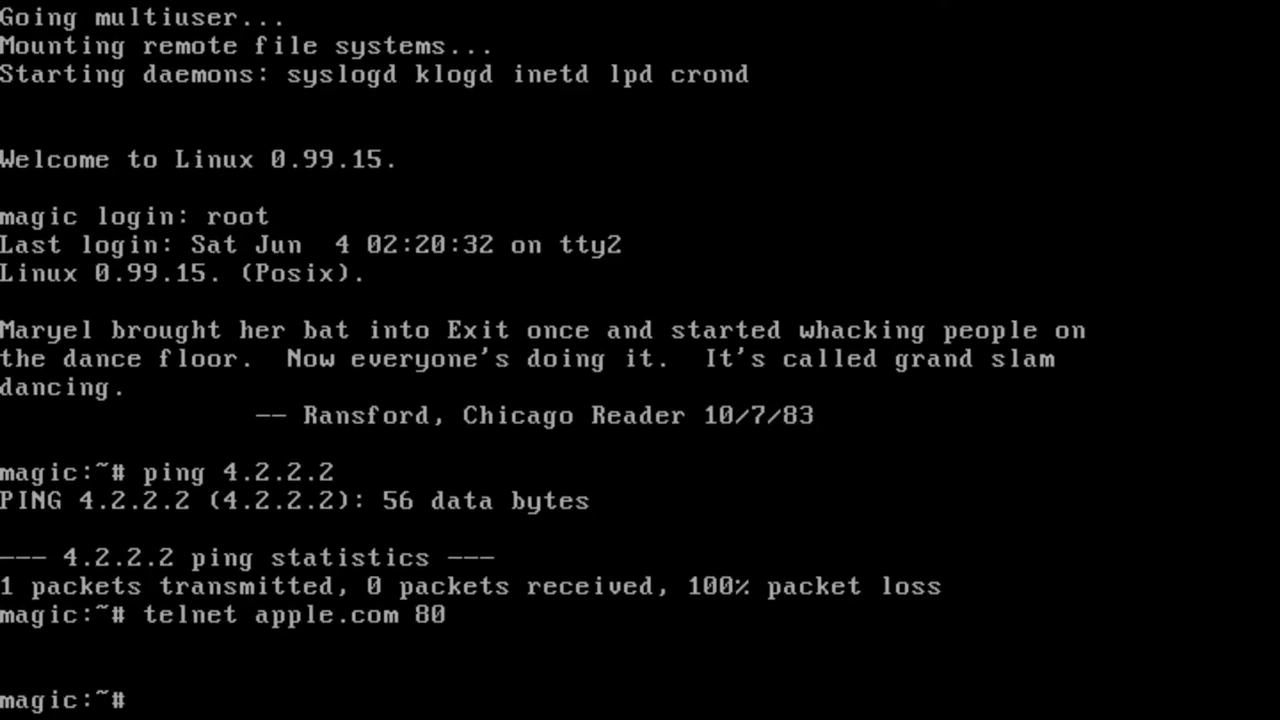
pyautogui.write('ifconfig')
pyautogui.press('Return')
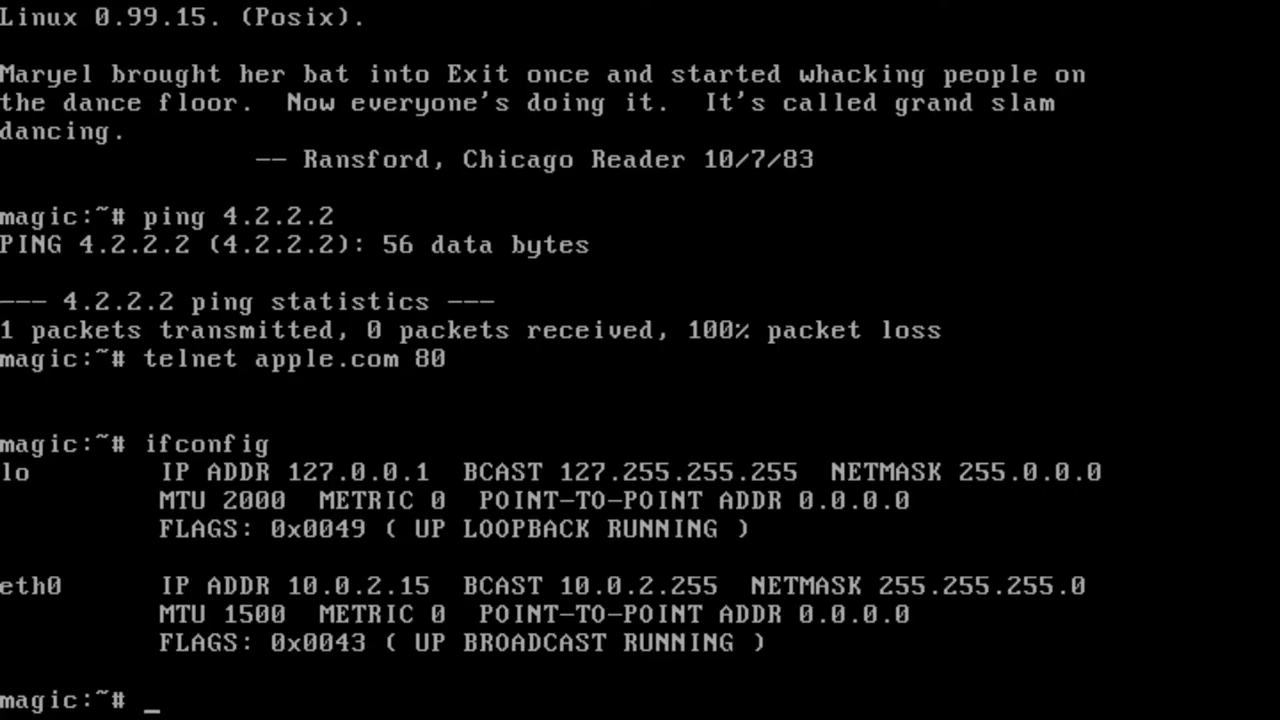
# Attempt telnet connections to 10.0.2.2 on ports 80 and 443
pyautogui.write('telnet 10.0.2.2 80')
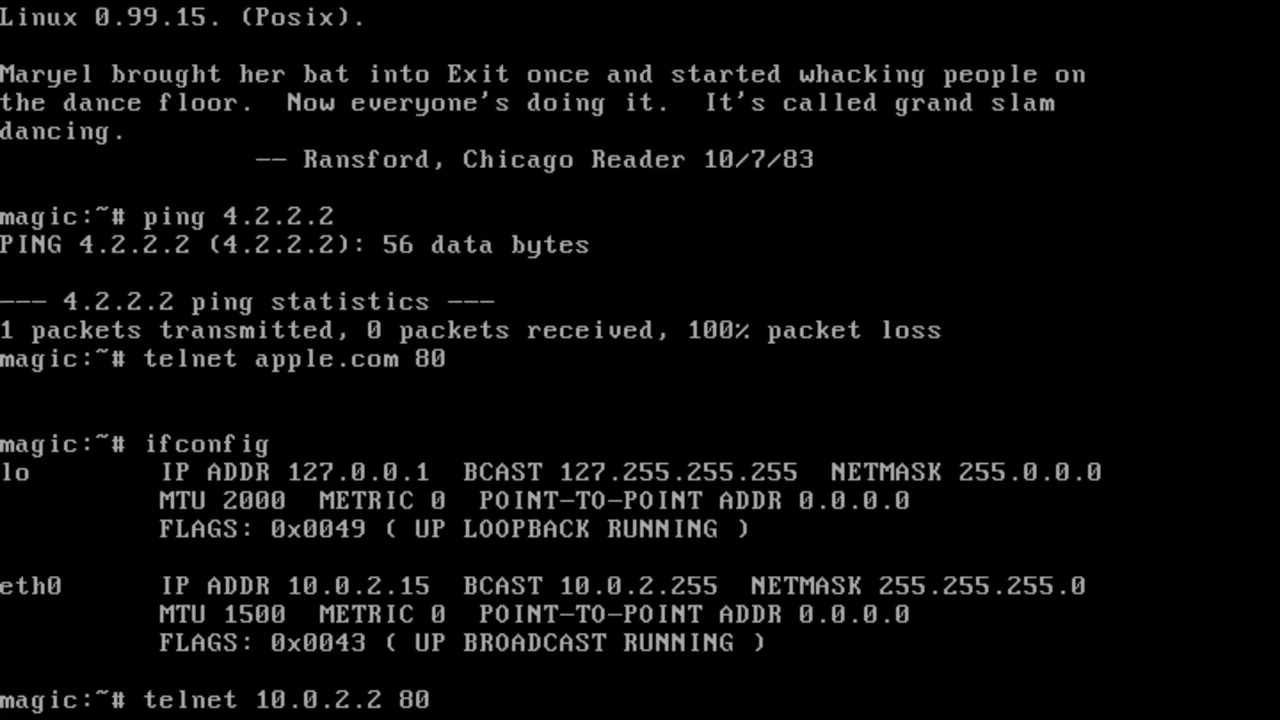
pyautogui.press('Return')
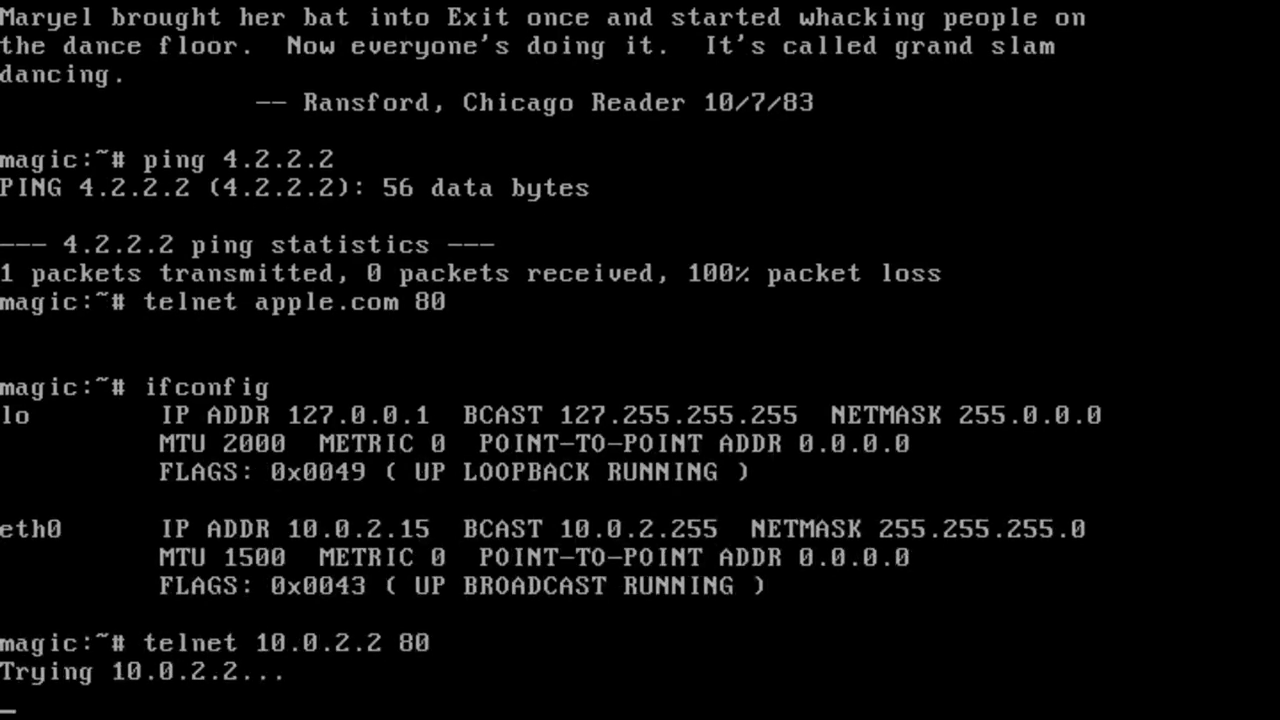
pyautogui.write('telnet 10')
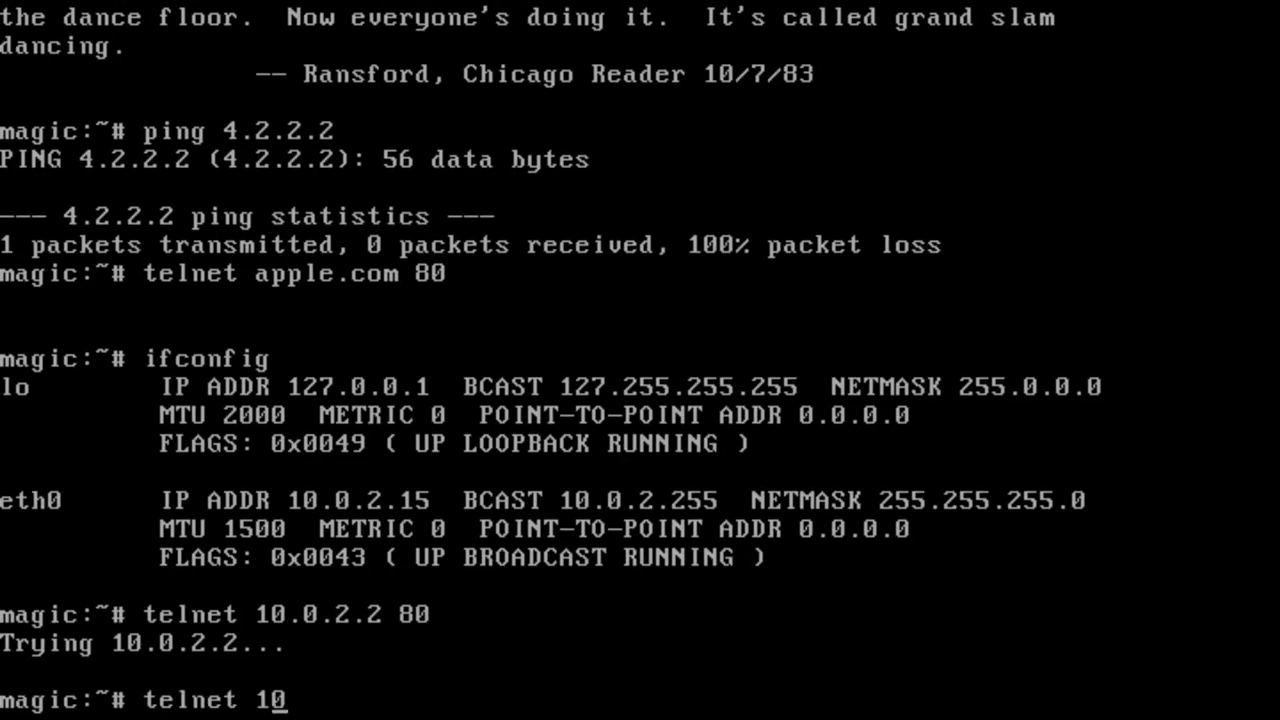
pyautogui.write('.0.2.2 443')
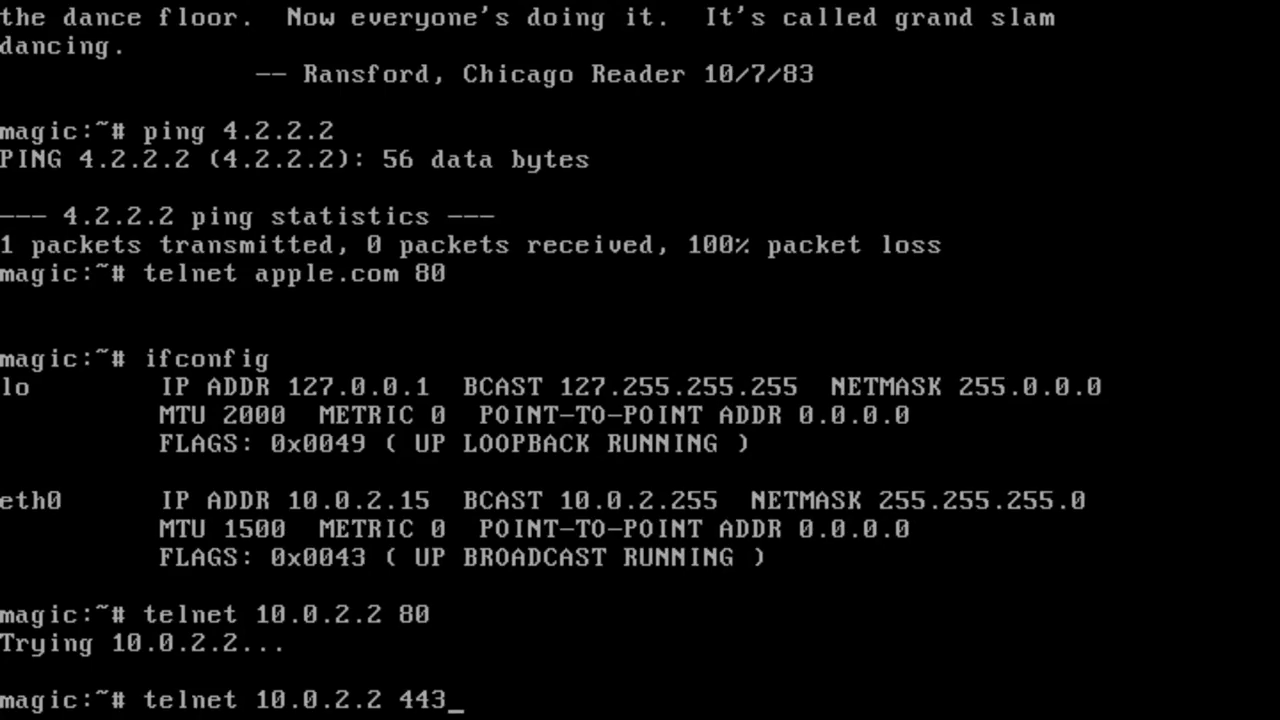
pyautogui.press('Return')
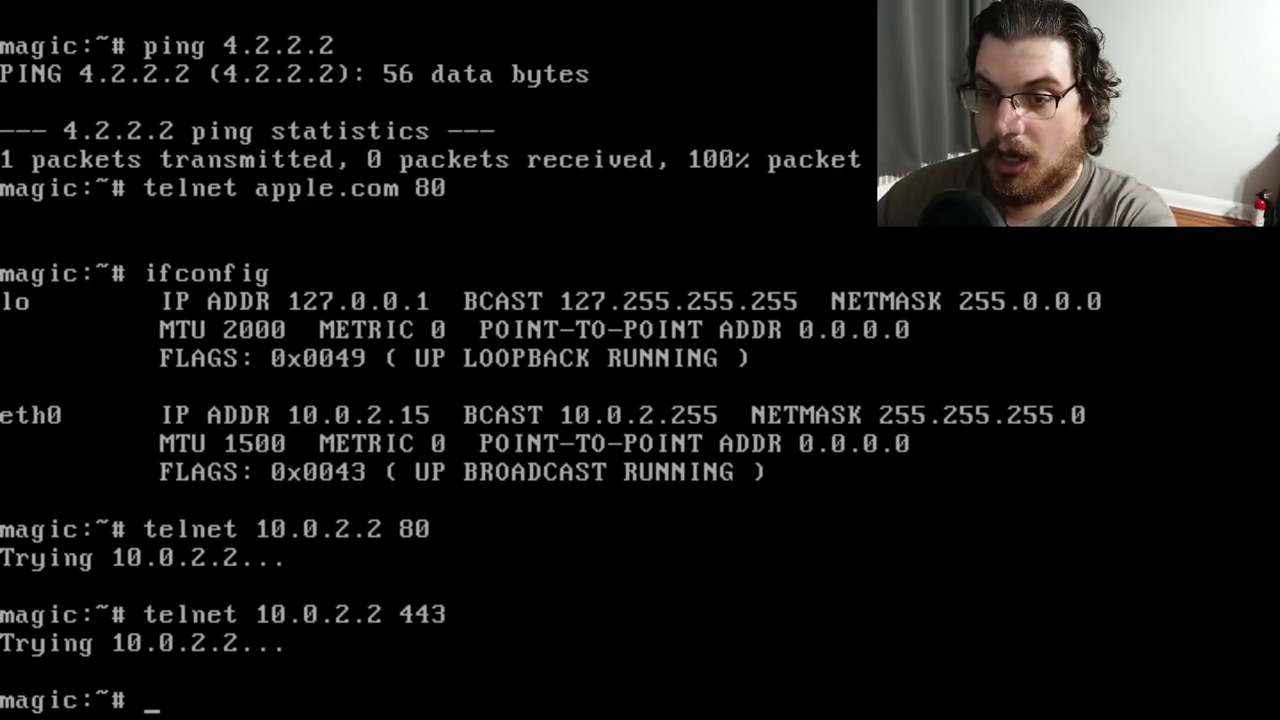
# Correct 'etho' to 'ether' on the append line of /etc/lilo.conf in emacs, then save and exit
pyautogui.write('emacs')
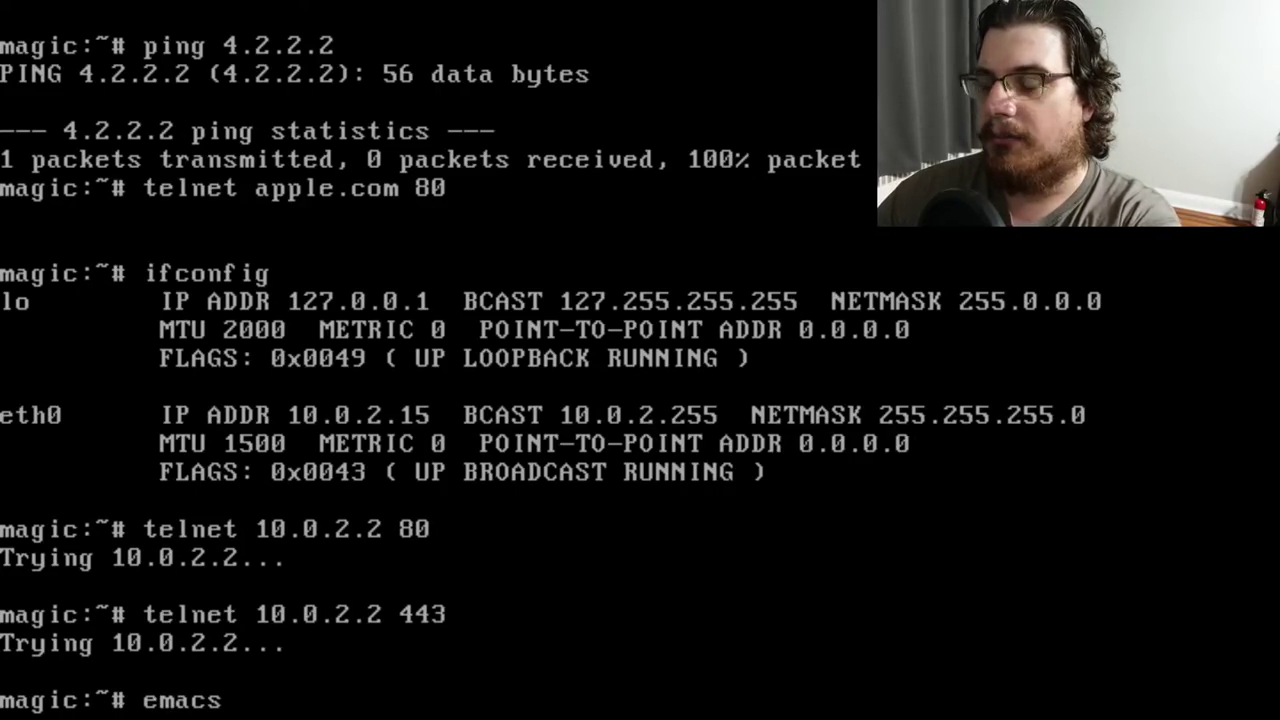
pyautogui.write(' /etc/lilo.conf')
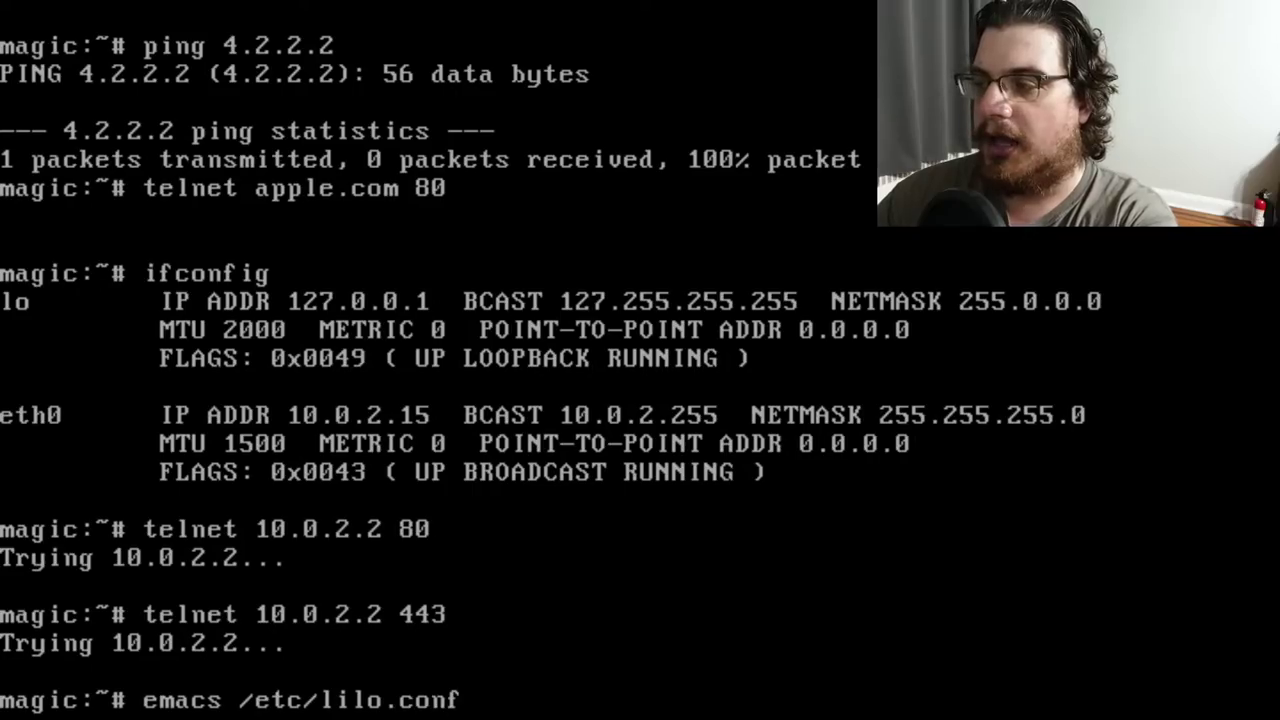
pyautogui.press('Return')
pyautogui.press('Down')
pyautogui.press('Down')
pyautogui.press('Down')
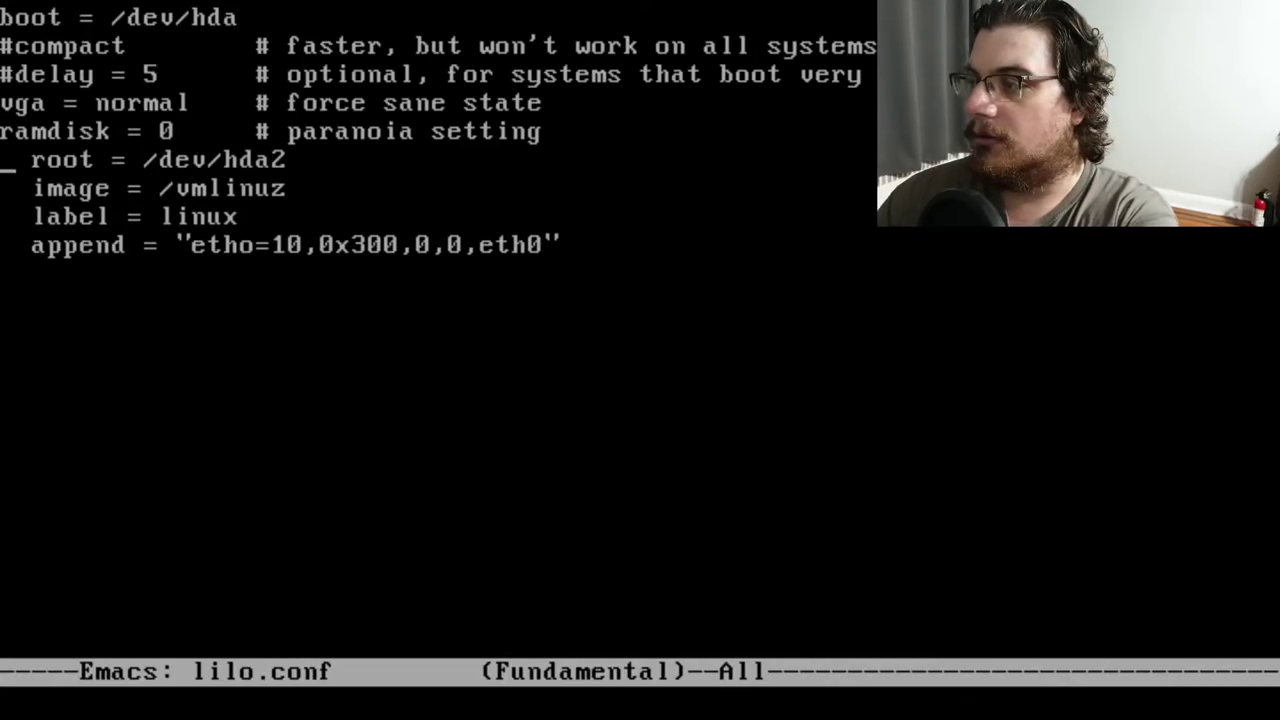
pyautogui.press('Right')
pyautogui.press('Right')
pyautogui.press('Right')
pyautogui.press('Right')
pyautogui.press('Right')
pyautogui.press('Right')
pyautogui.press('Right')
pyautogui.press('Right')
pyautogui.press('Right')
pyautogui.press('Right')
pyautogui.press('Right')
pyautogui.press('Right')
pyautogui.press('Right')
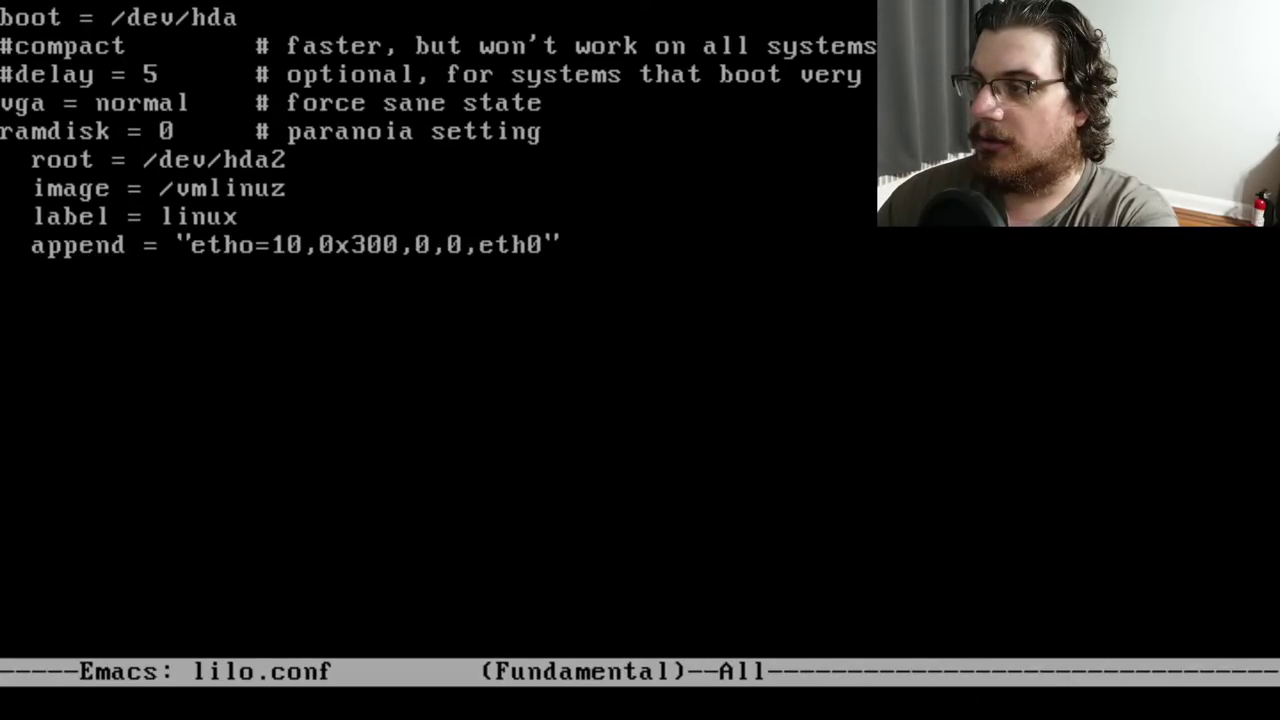
pyautogui.press('BackSpace')
pyautogui.write('er')
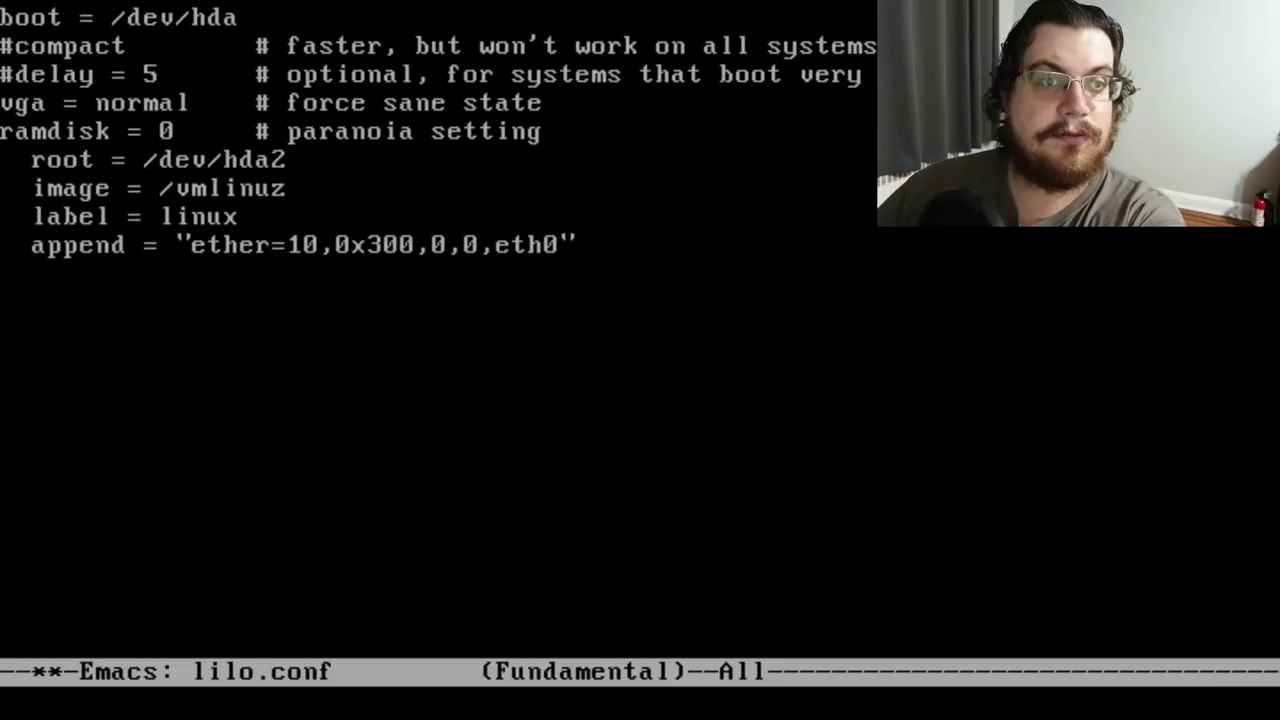
pyautogui.hotkey('ctrl', 'x')
pyautogui.hotkey('ctrl', 's')
pyautogui.hotkey('ctrl', 'x')
pyautogui.hotkey('ctrl', 'c')
# Reinstall the boot loader with lilo and reboot the machine
pyautogui.write('lilo')
pyautogui.press('Return')
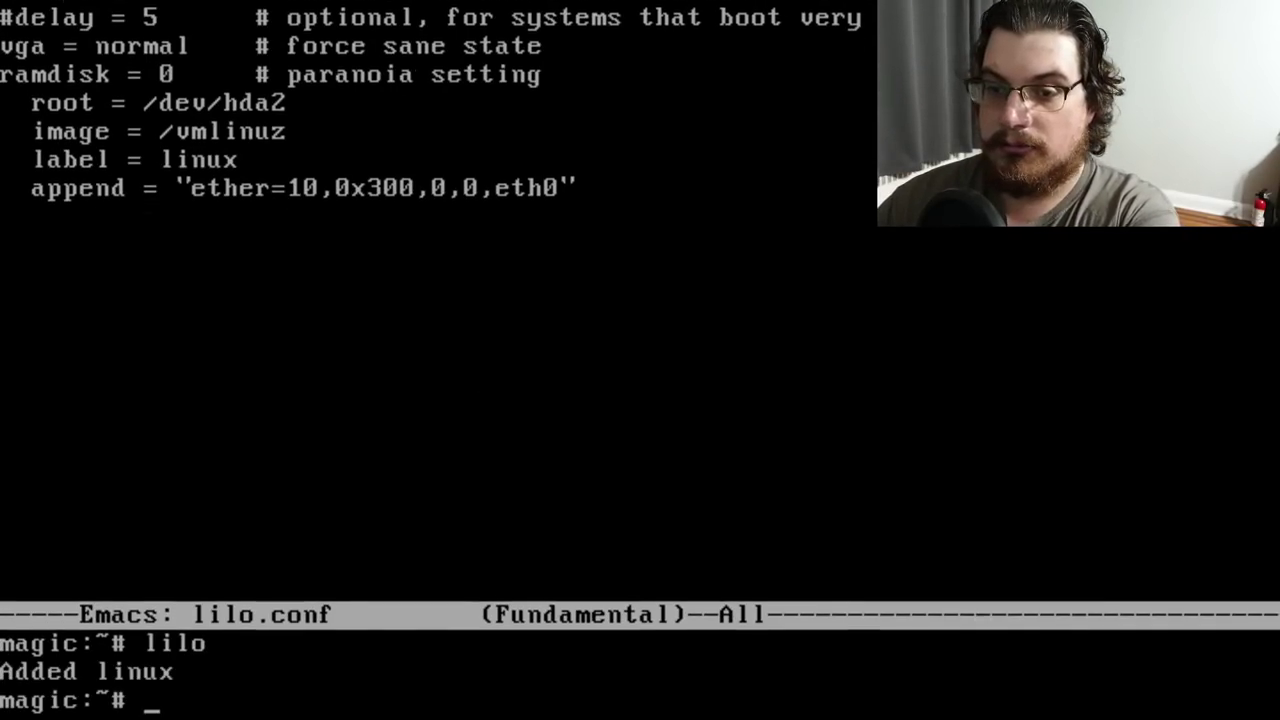
pyautogui.write('reboot')
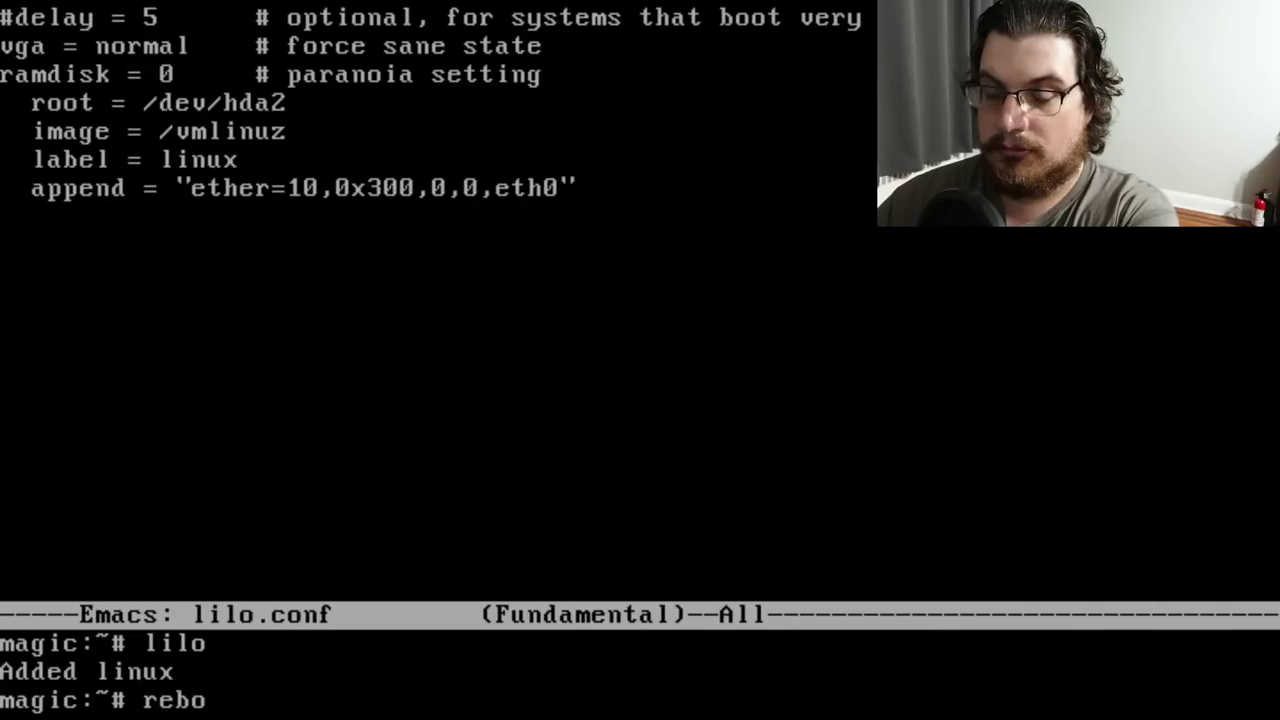
pyautogui.press('Return')
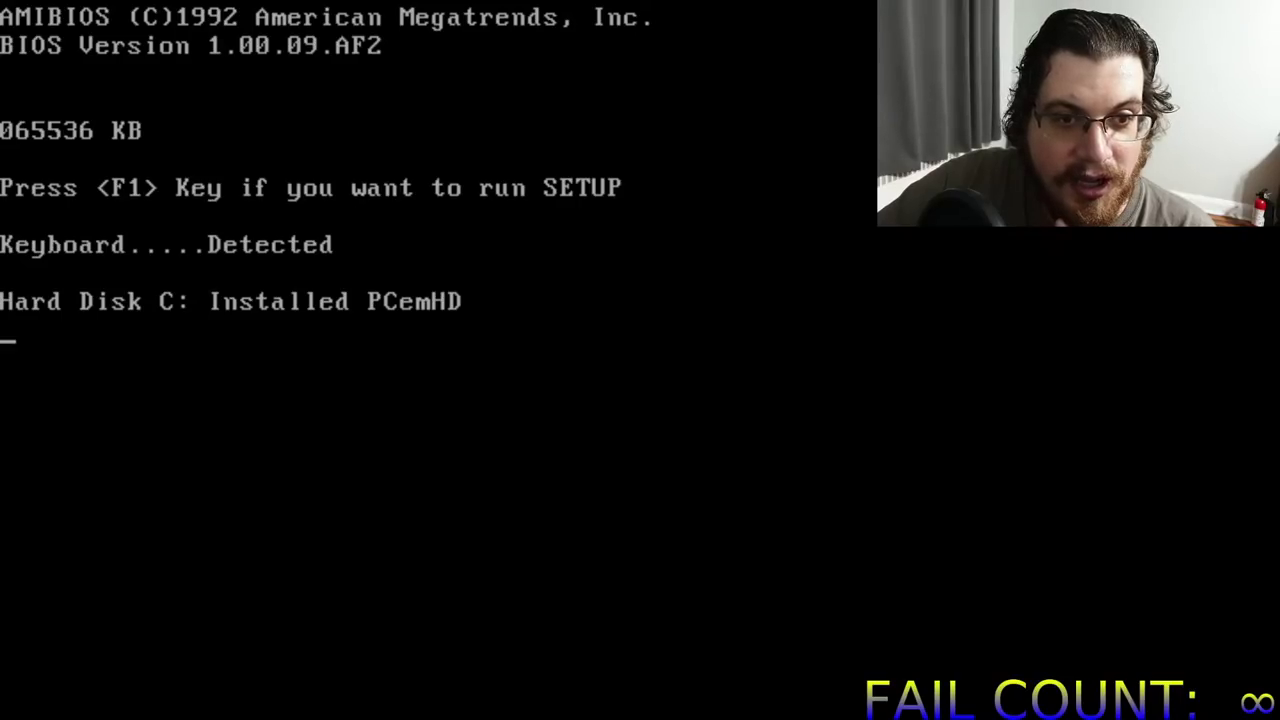
# Continue past the AMIBIOS prompt with F1 so Linux 0.99.15 boots to the login prompt
pyautogui.press('F1')
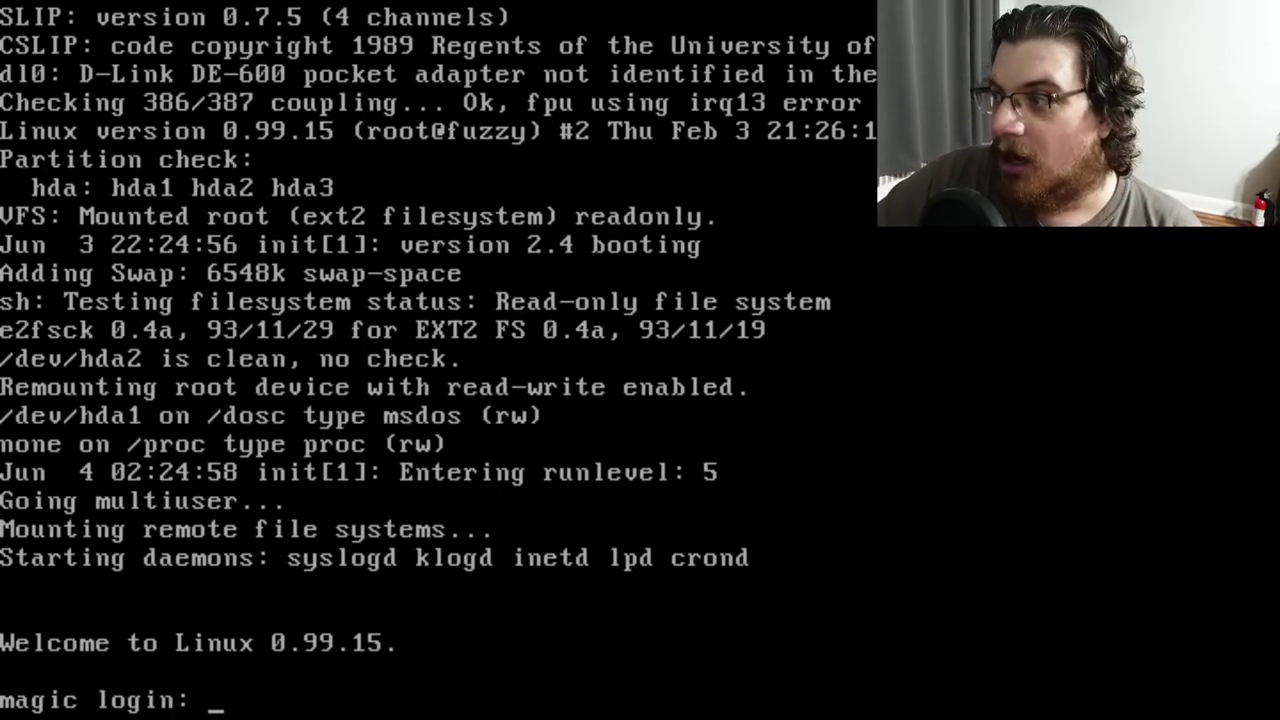
# Log in as root and display the eth0 interface details with ifconfig
pyautogui.write('root')
pyautogui.press('Return')
pyautogui.write('ifconfig')
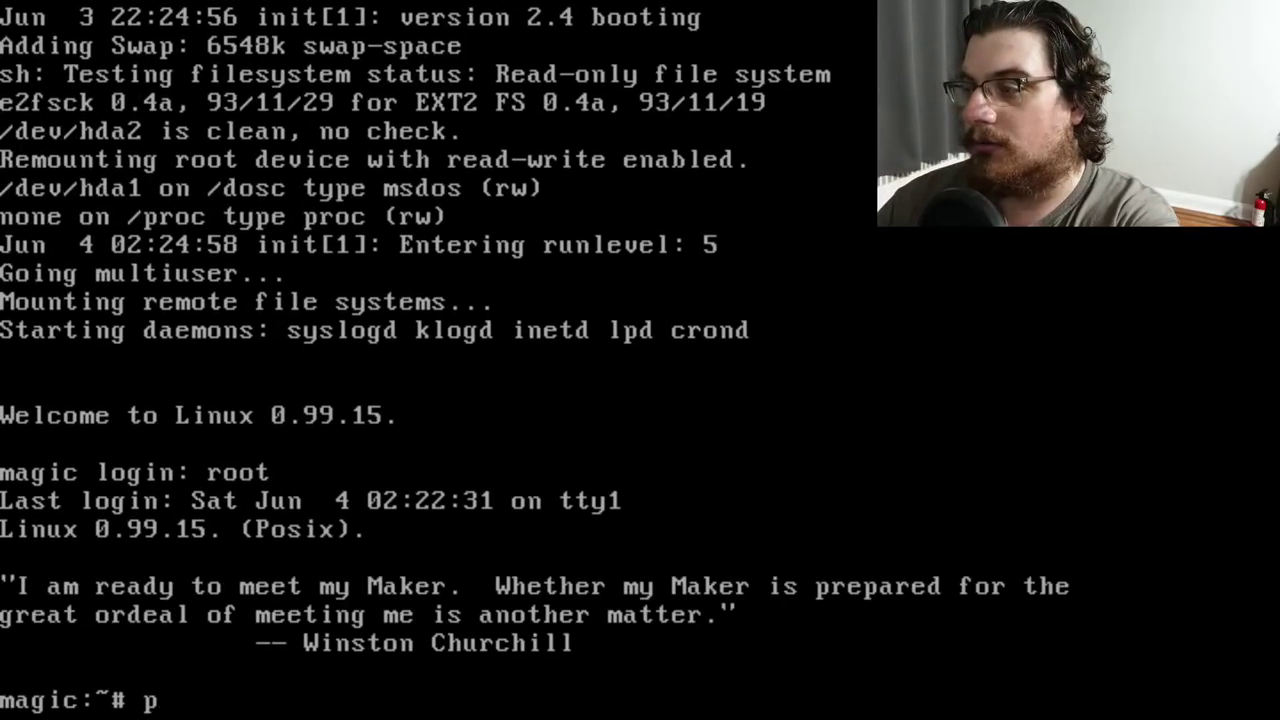
pyautogui.press('Return')
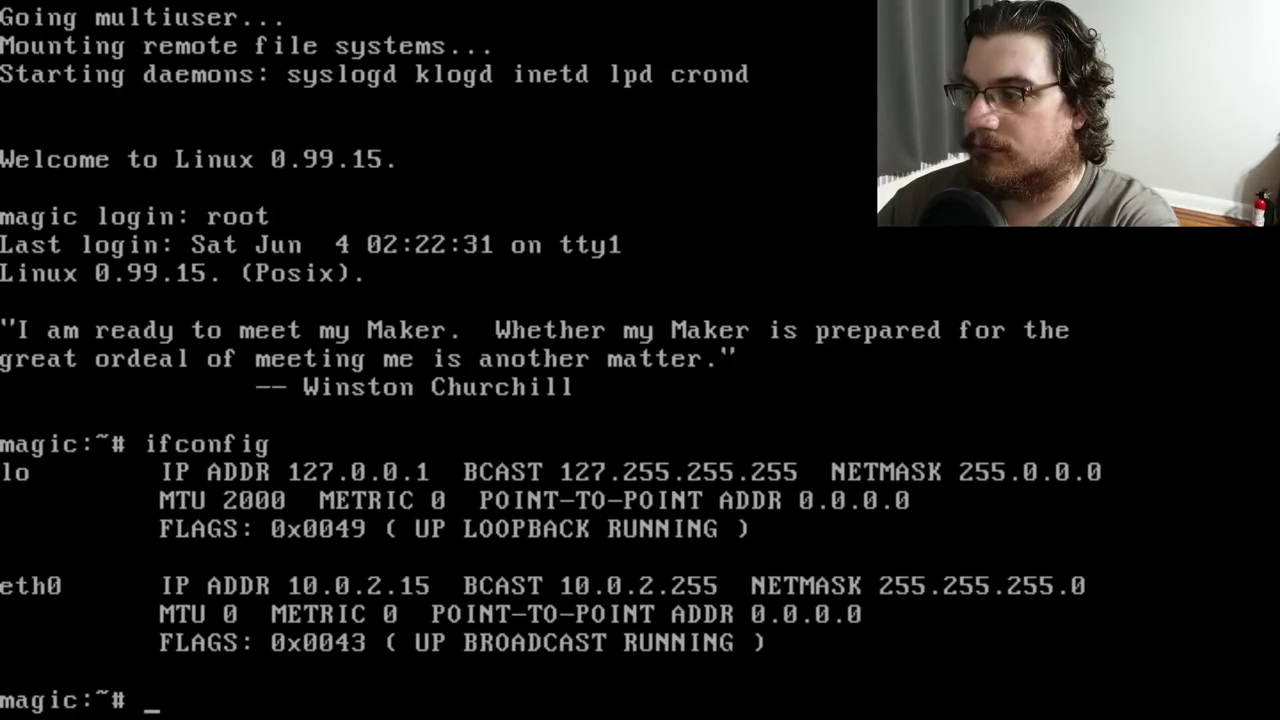
# Ping 10.0.2.2 and launch telnet, triggering the Oops and EXT2 kernel panic
pyautogui.write('pign')
pyautogui.press('BackSpace')
pyautogui.press('BackSpace')
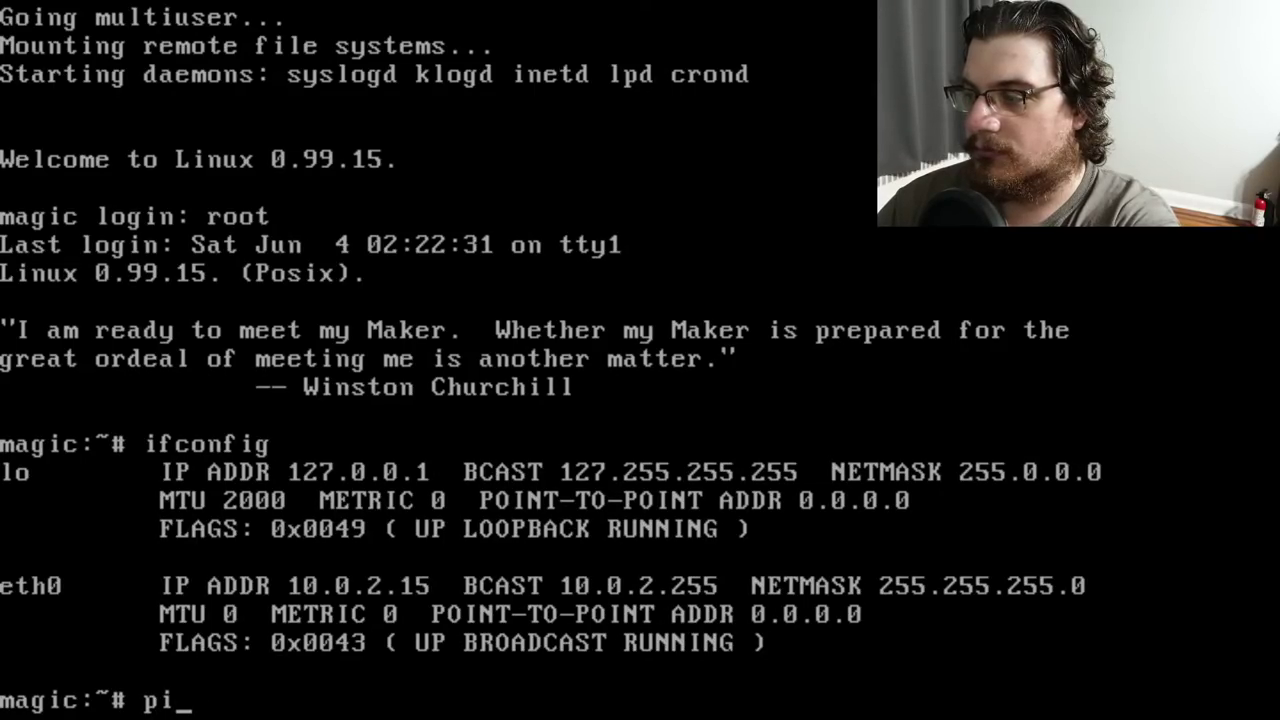
pyautogui.write('ng 10.0.2.2')
pyautogui.press('Return')
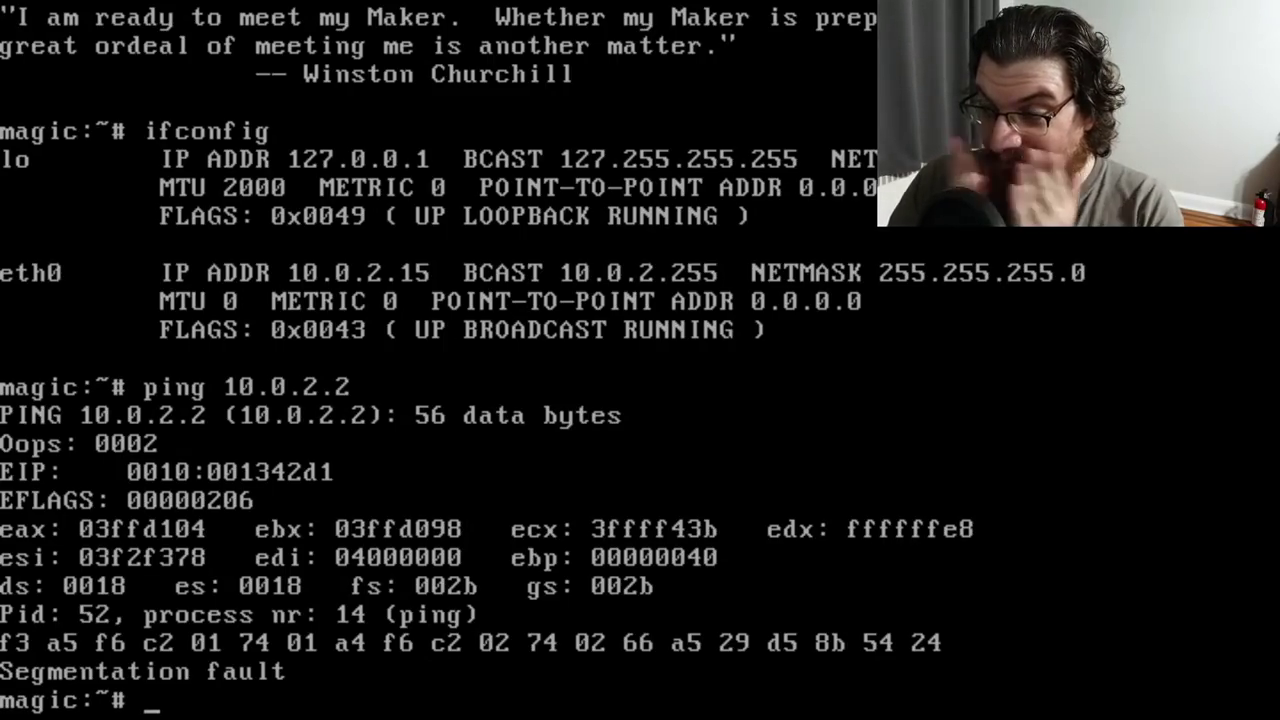
pyautogui.write('telnet')
pyautogui.press('Return')
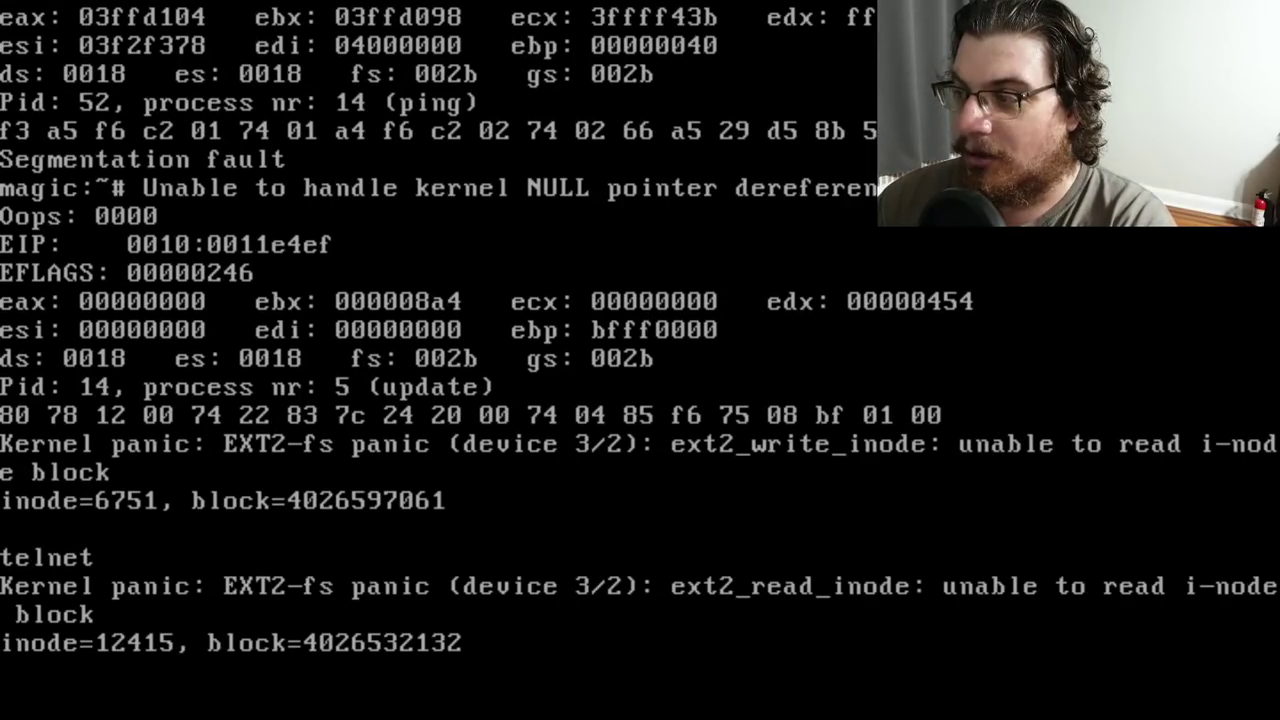